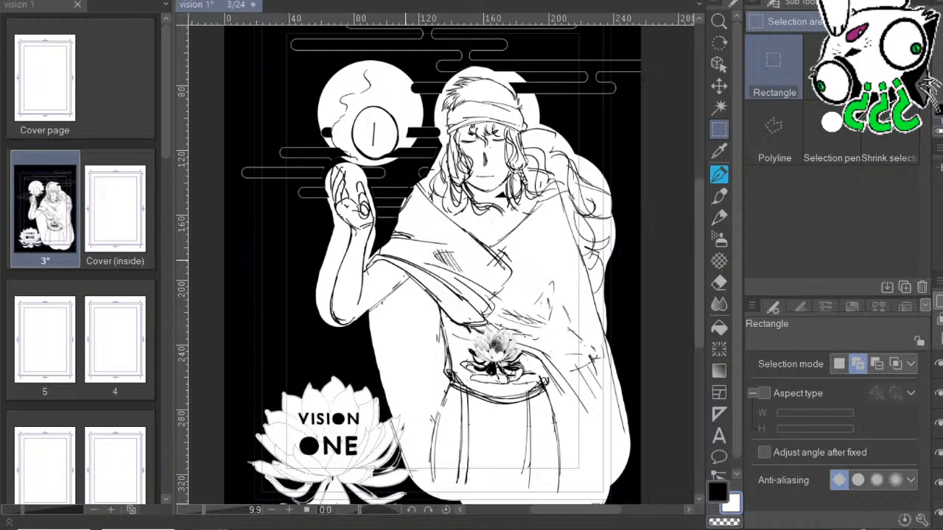
Try a grey and a white backdrop behind the cover figure, and restore the black background.
{"action": "left_click", "coordinate": [720, 173]}
{"action": "left_click_drag", "start_coordinate": [676, 316], "coordinate": [684, 269]}
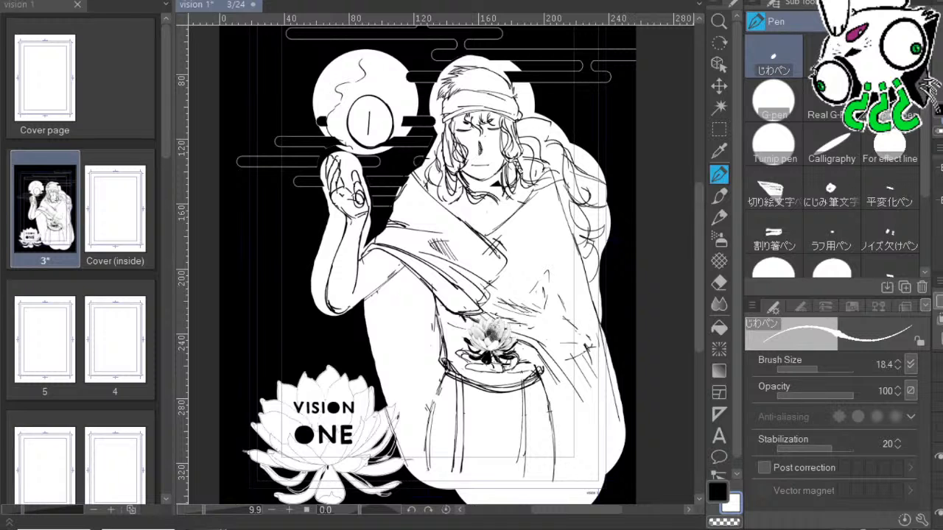
{"action": "key", "text": "ctrl+z"}
{"action": "left_click_drag", "start_coordinate": [625, 345], "coordinate": [555, 390]}
{"action": "left_click_drag", "start_coordinate": [601, 291], "coordinate": [635, 310]}
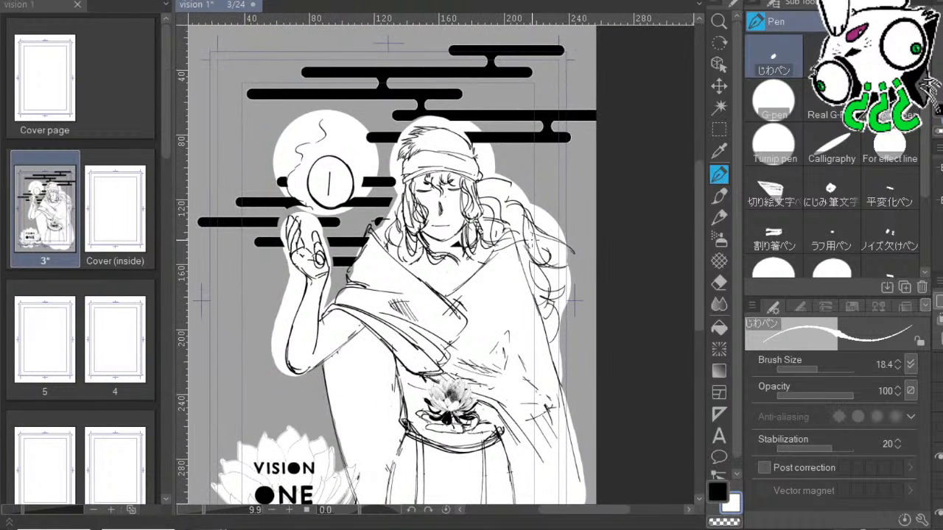
{"action": "left_click_drag", "start_coordinate": [588, 337], "coordinate": [595, 319]}
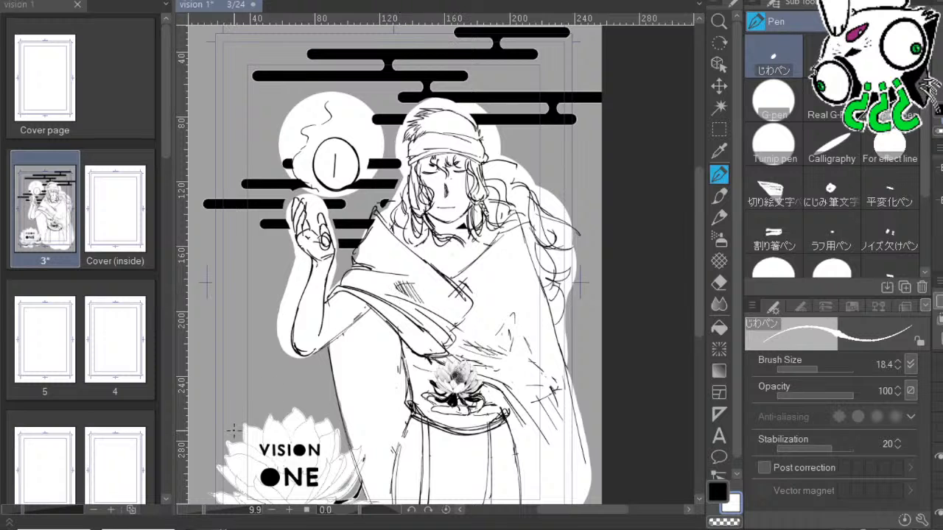
{"action": "left_click_drag", "start_coordinate": [442, 381], "coordinate": [463, 362]}
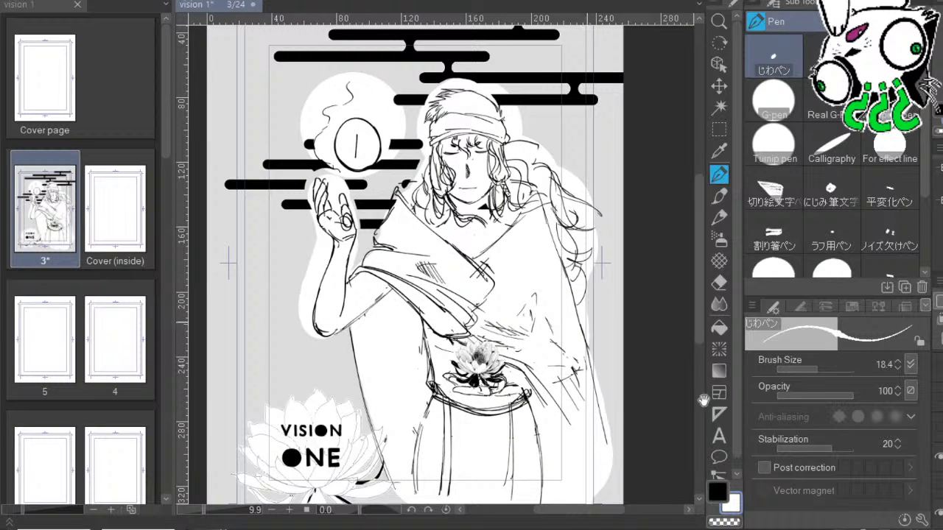
{"action": "left_click_drag", "start_coordinate": [703, 400], "coordinate": [695, 433]}
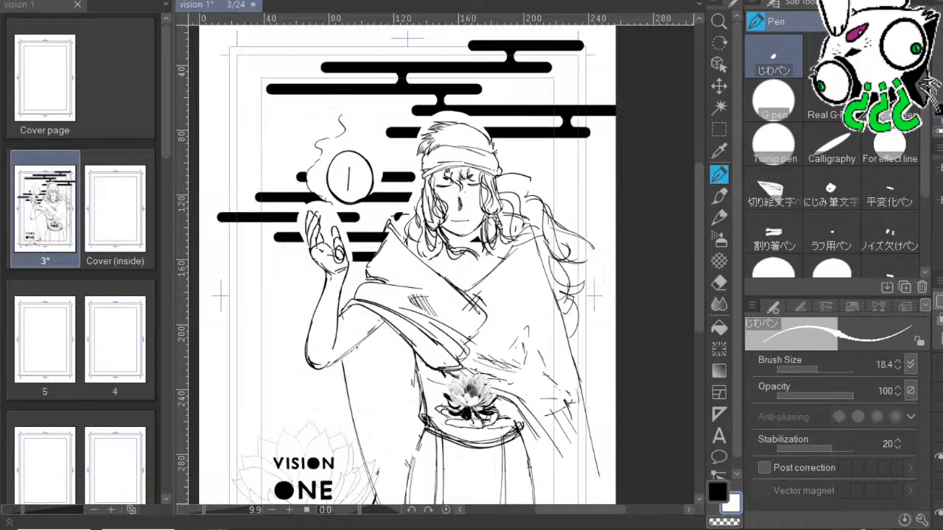
{"action": "key", "text": "ctrl+z"}
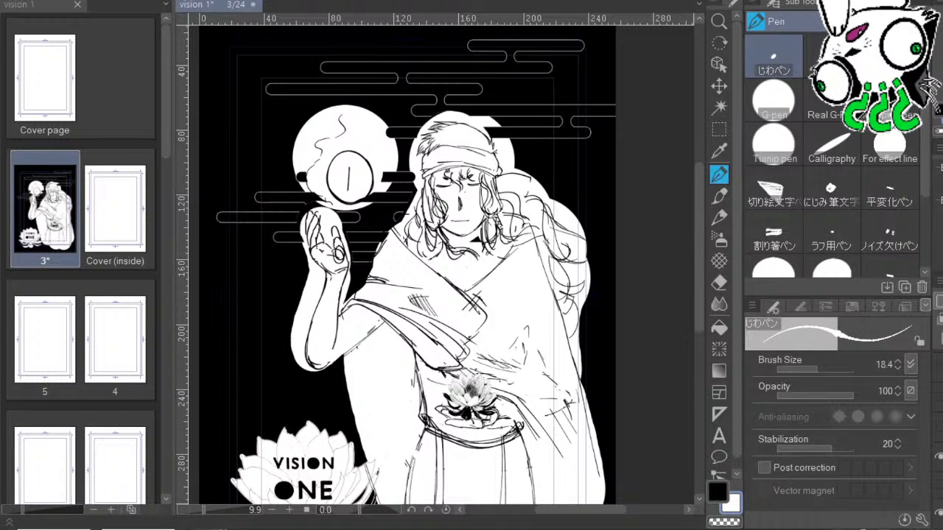
Examine the cover composition on the black background, from the cloud bands down to the lotus title.
{"action": "left_click_drag", "start_coordinate": [445, 244], "coordinate": [429, 283]}
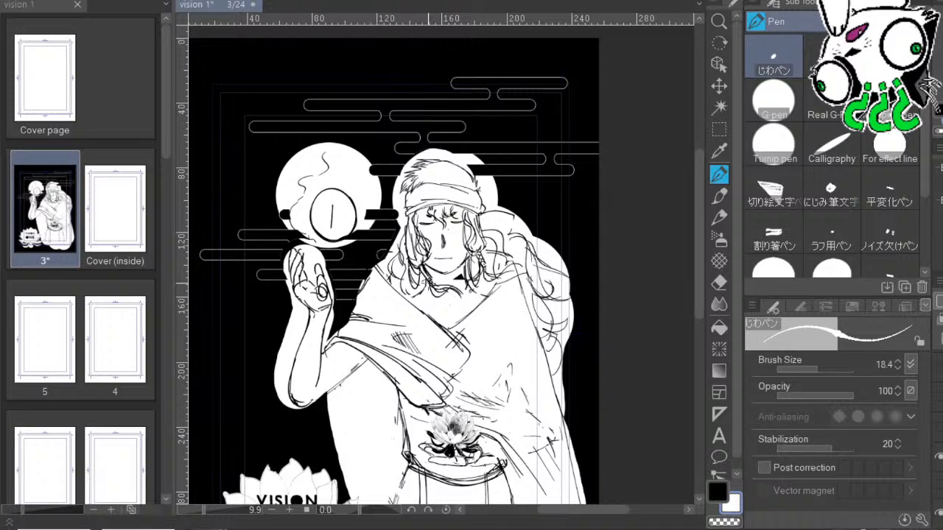
{"action": "left_click_drag", "start_coordinate": [503, 282], "coordinate": [472, 275]}
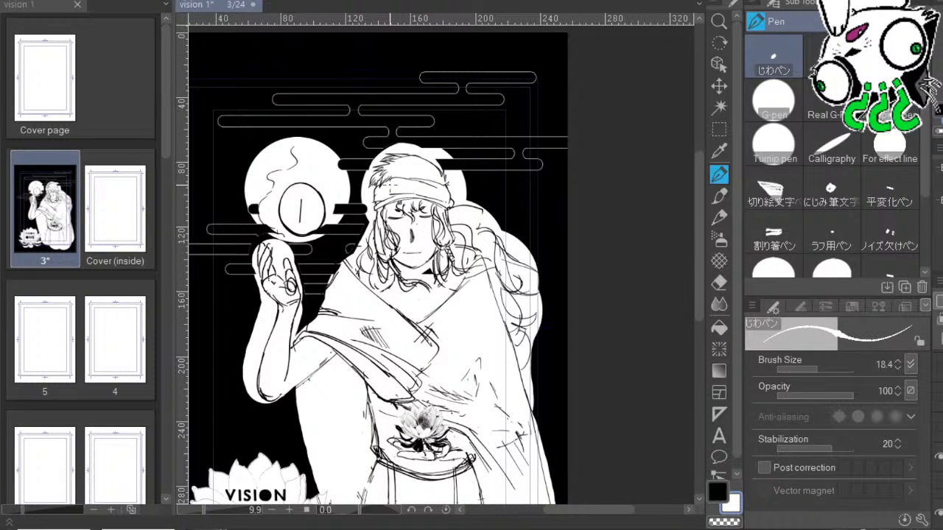
{"action": "left_click_drag", "start_coordinate": [556, 333], "coordinate": [526, 342]}
{"action": "left_click_drag", "start_coordinate": [654, 364], "coordinate": [735, 297]}
{"action": "left_click_drag", "start_coordinate": [636, 343], "coordinate": [632, 277]}
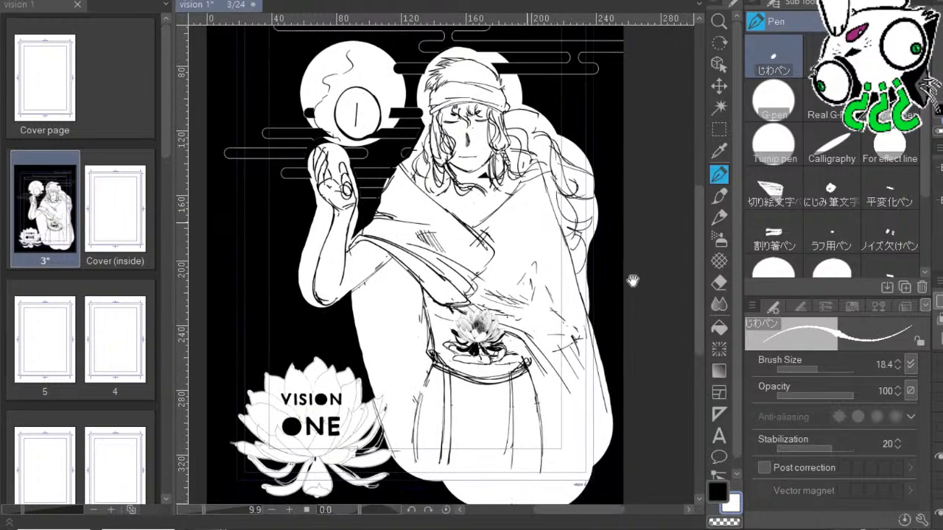
{"action": "left_click_drag", "start_coordinate": [613, 353], "coordinate": [612, 325]}
{"action": "left_click_drag", "start_coordinate": [610, 364], "coordinate": [614, 344]}
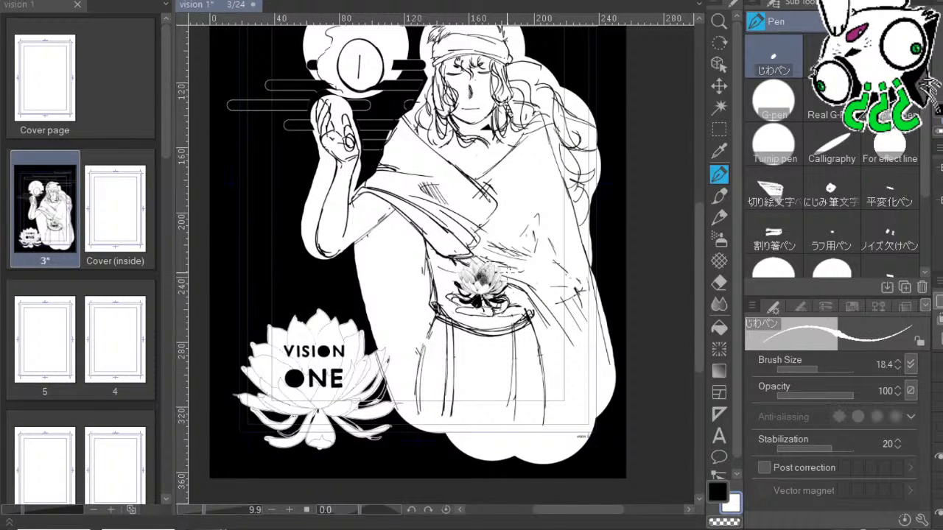
{"action": "left_click_drag", "start_coordinate": [559, 312], "coordinate": [533, 323]}
{"action": "left_click_drag", "start_coordinate": [584, 342], "coordinate": [613, 369]}
{"action": "left_click_drag", "start_coordinate": [565, 262], "coordinate": [537, 287]}
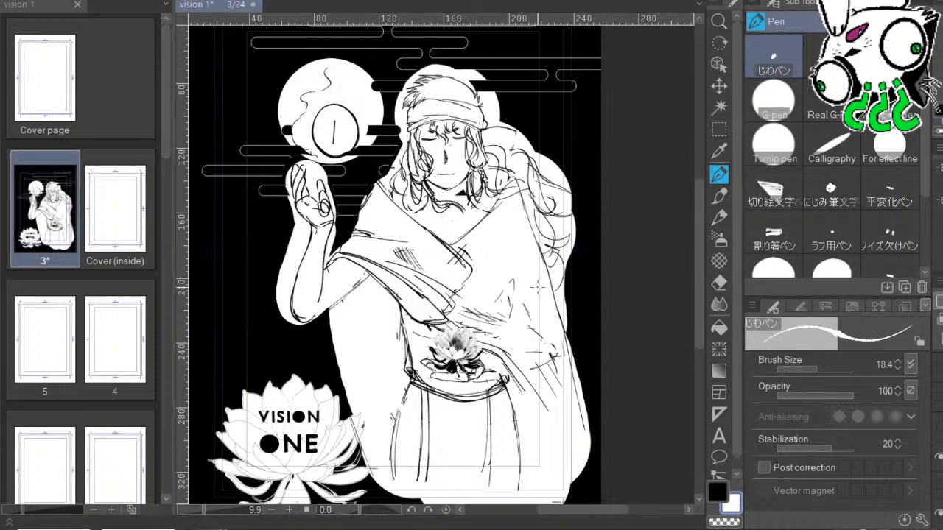
{"action": "left_click_drag", "start_coordinate": [644, 359], "coordinate": [660, 397]}
{"action": "left_click_drag", "start_coordinate": [582, 373], "coordinate": [553, 360]}
{"action": "left_click_drag", "start_coordinate": [652, 365], "coordinate": [690, 376]}
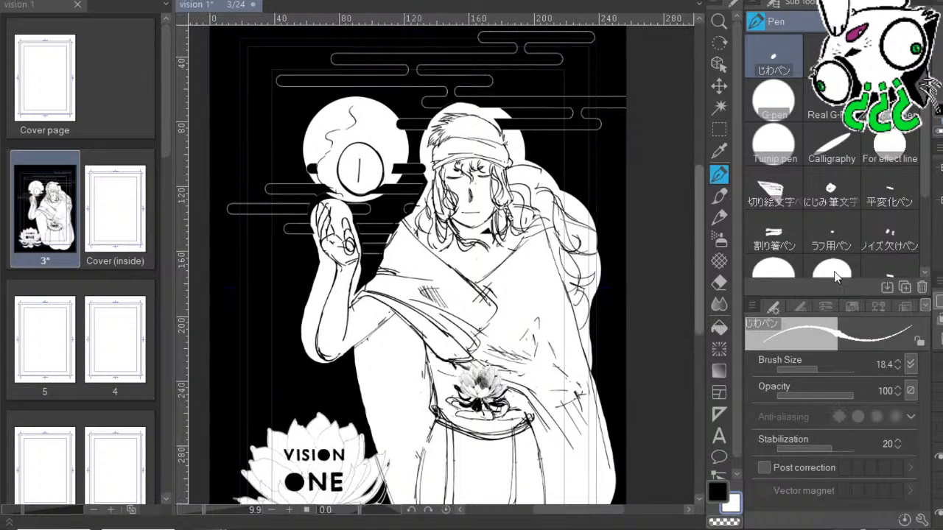
{"action": "scroll", "coordinate": [842, 322], "scroll_direction": "down", "scroll_amount": 5}
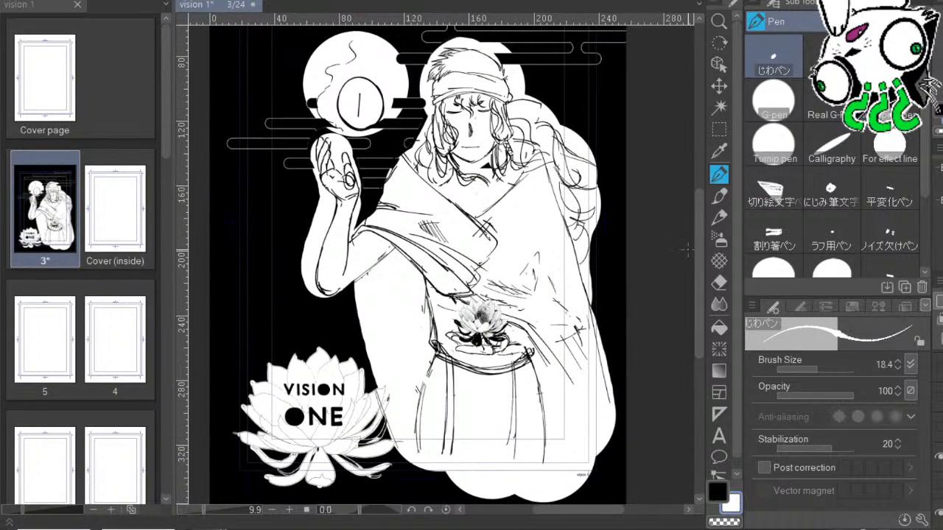
{"action": "left_click_drag", "start_coordinate": [594, 325], "coordinate": [543, 299]}
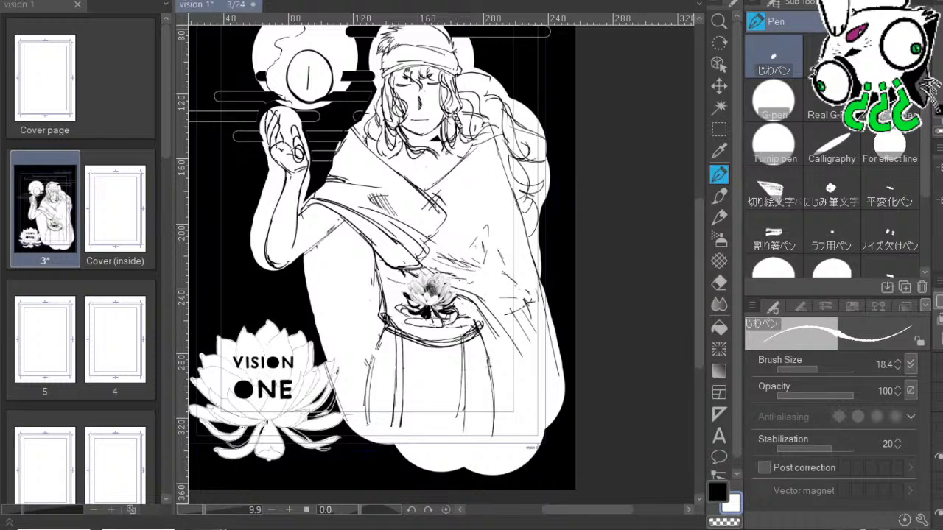
Lighten the cover's black background to grey so the cloud bands stand out in solid black.
{"action": "left_click", "coordinate": [939, 426]}
{"action": "left_click", "coordinate": [939, 426]}
{"action": "left_click_drag", "start_coordinate": [655, 350], "coordinate": [657, 385]}
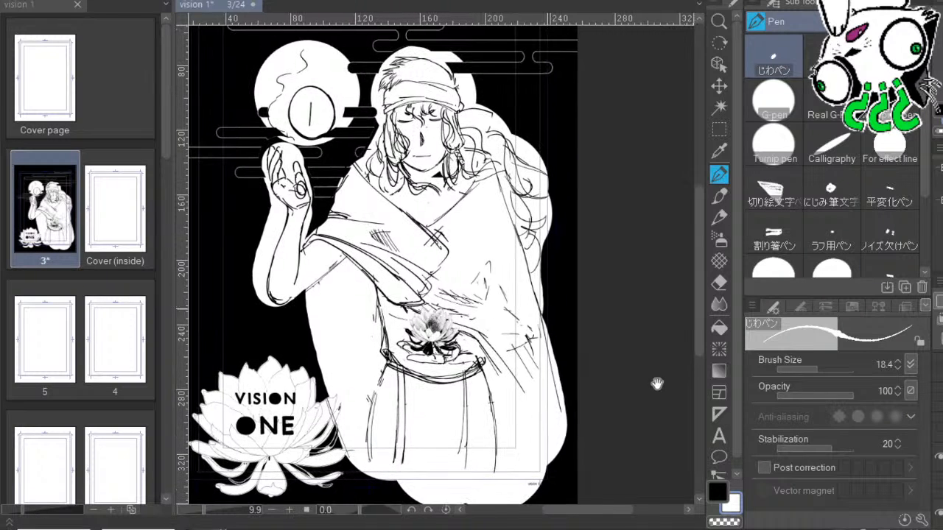
{"action": "scroll", "coordinate": [939, 435], "scroll_direction": "down", "scroll_amount": 5}
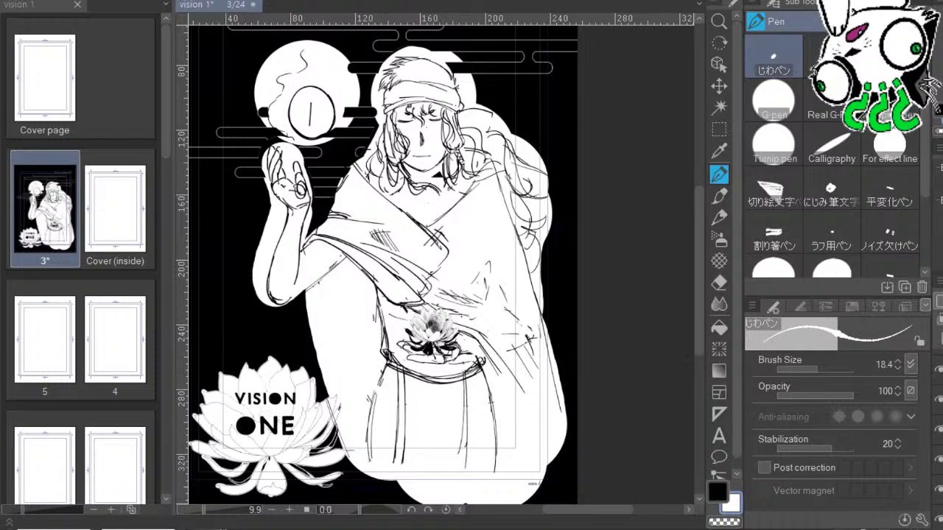
{"action": "scroll", "coordinate": [939, 435], "scroll_direction": "down", "scroll_amount": 3}
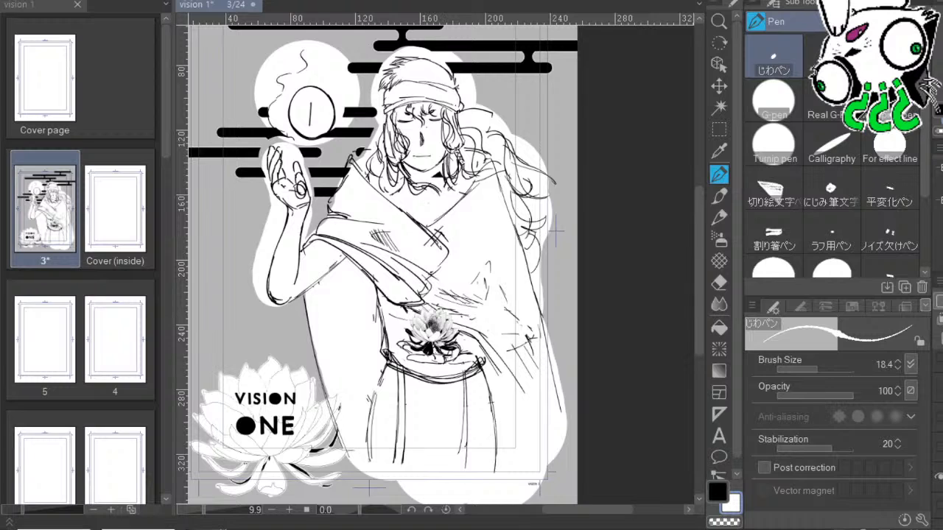
Load the outline of the title's lotus flower as a selection, and clear that selection.
{"action": "scroll", "coordinate": [939, 435], "scroll_direction": "up", "scroll_amount": 3}
{"action": "key", "text": "ctrl+z"}
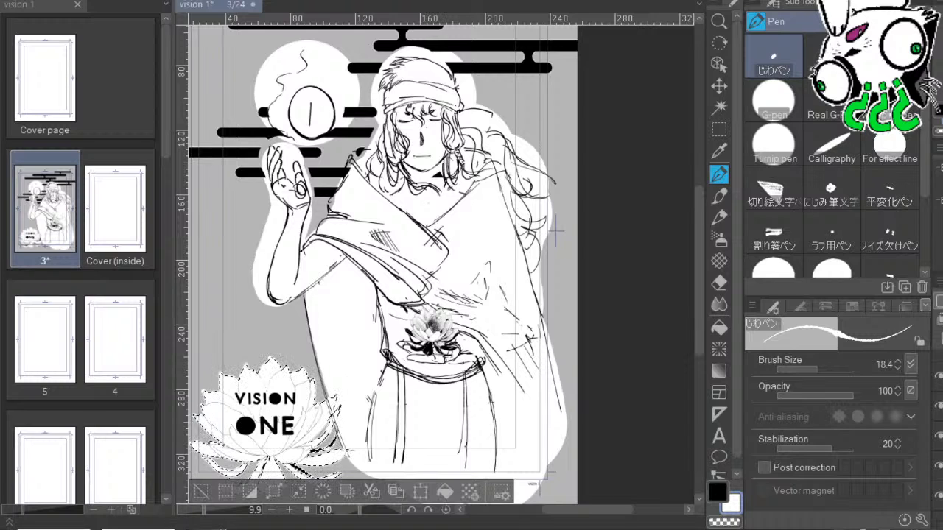
{"action": "key", "text": "ctrl+d"}
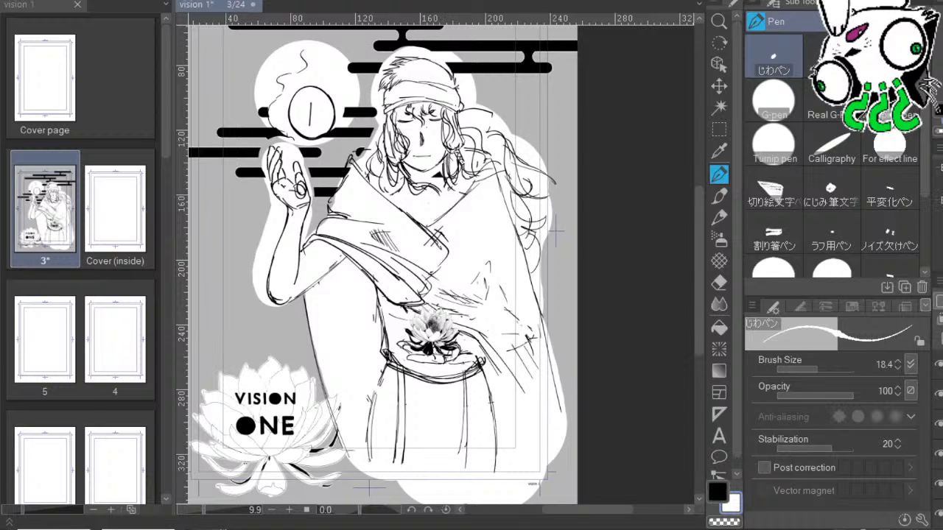
Check the contents of individual layers by switching their visibility off and on again.
{"action": "left_click", "coordinate": [938, 454]}
{"action": "left_click", "coordinate": [938, 454]}
{"action": "left_click", "coordinate": [939, 454]}
{"action": "left_click", "coordinate": [939, 454]}
{"action": "left_click", "coordinate": [939, 424]}
{"action": "left_click", "coordinate": [938, 424]}
{"action": "left_click", "coordinate": [939, 424]}
{"action": "left_click", "coordinate": [939, 424]}
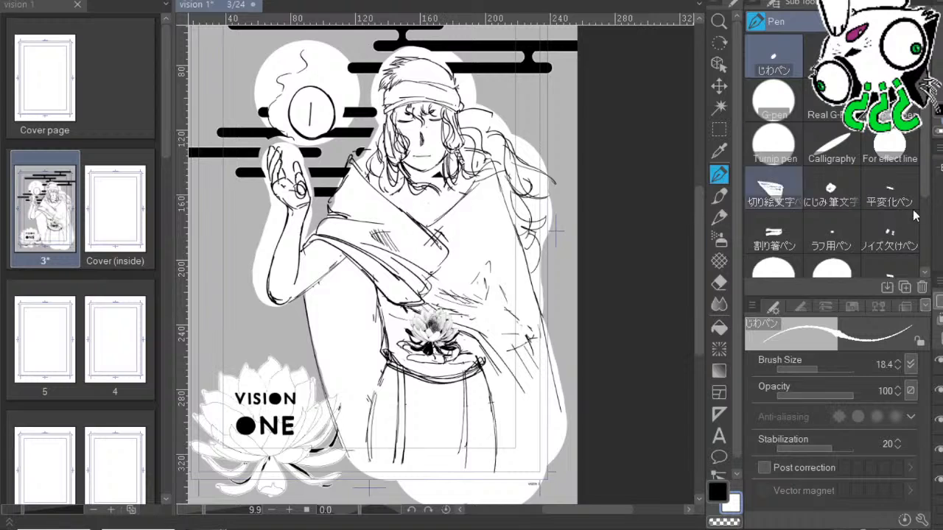
Choose the G-pen with transparent colour and reduce its brush size to 700.
{"action": "key", "text": "c"}
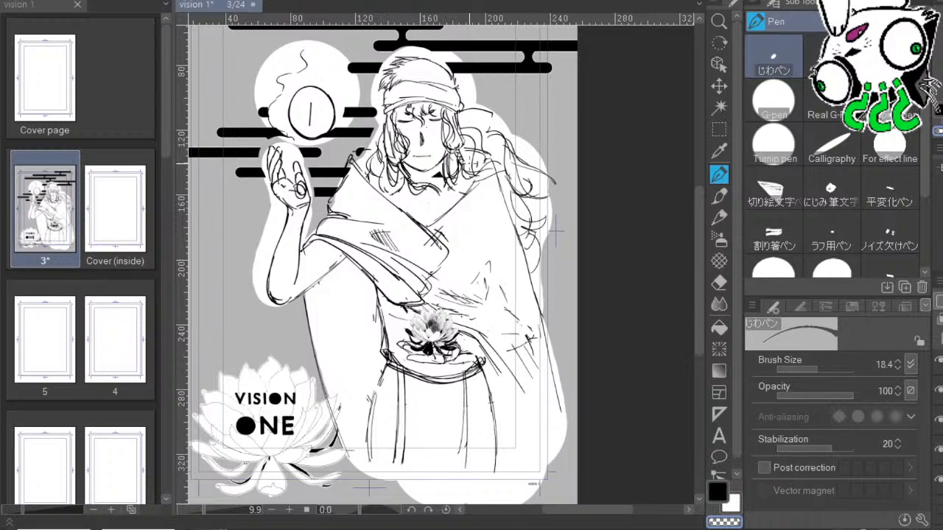
{"action": "left_click", "coordinate": [774, 99]}
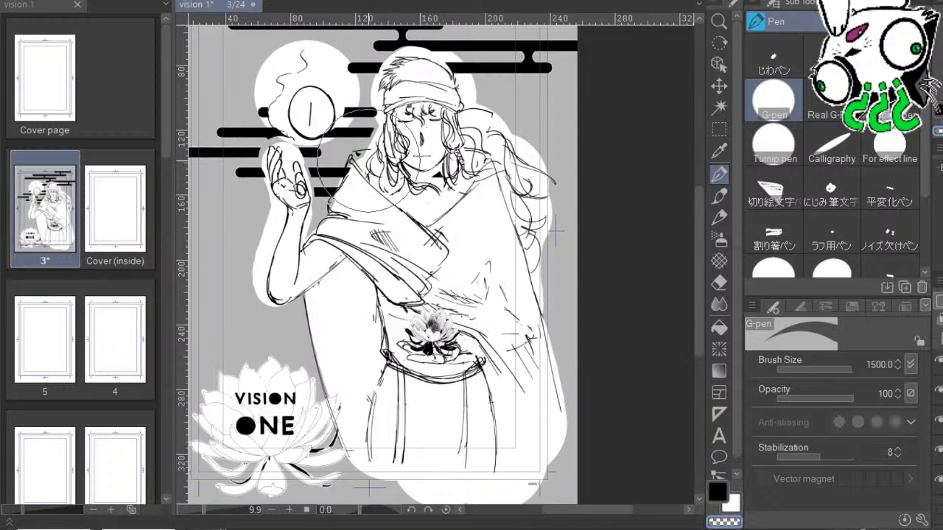
{"action": "key", "text": "["}
{"action": "key", "text": "["}
{"action": "key", "text": "["}
{"action": "key", "text": "["}
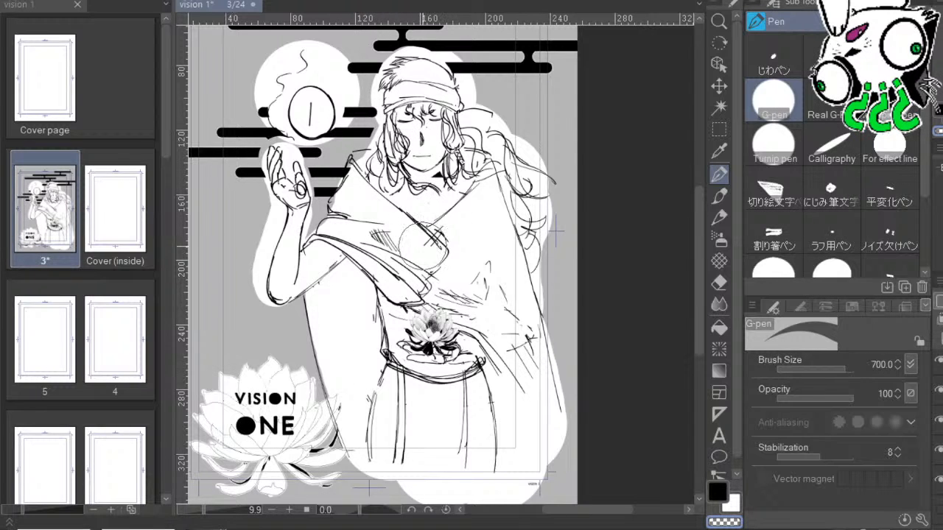
{"action": "mouse_move", "coordinate": [520, 209]}
{"action": "left_mouse_down"}
{"action": "mouse_move", "coordinate": [567, 285]}
{"action": "mouse_move", "coordinate": [511, 315]}
{"action": "mouse_move", "coordinate": [481, 313]}
{"action": "mouse_move", "coordinate": [489, 310]}
{"action": "mouse_move", "coordinate": [480, 342]}
{"action": "left_mouse_up"}
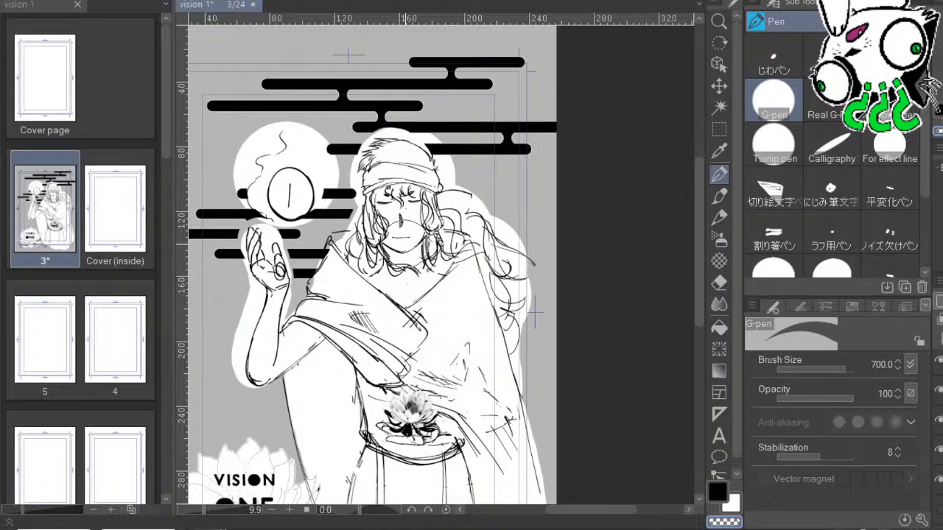
{"action": "left_click_drag", "start_coordinate": [416, 257], "coordinate": [444, 251]}
{"action": "left_click_drag", "start_coordinate": [468, 294], "coordinate": [456, 257]}
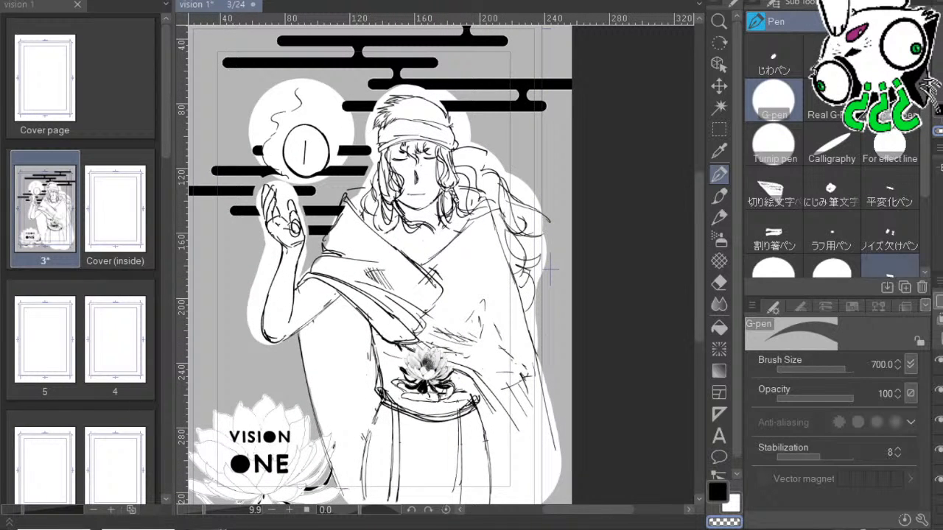
{"action": "left_click_drag", "start_coordinate": [665, 323], "coordinate": [659, 295]}
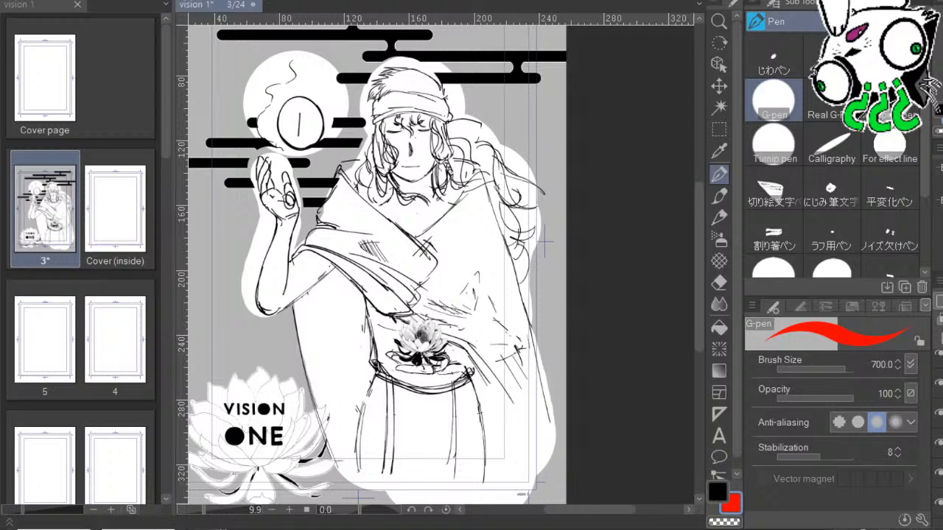
Display the figure sketch in blue lines and prepare a layer for inking with black as the drawing colour.
{"action": "key", "text": "ctrl+b"}
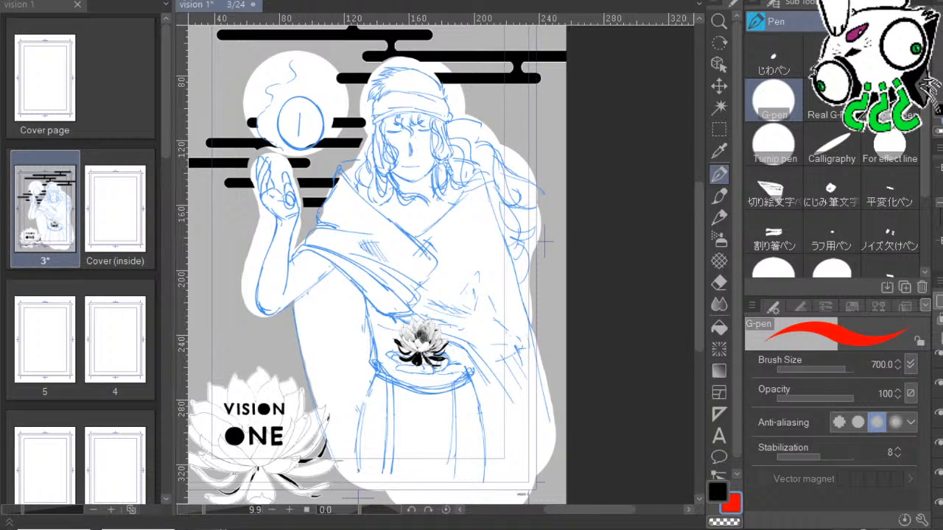
{"action": "key", "text": "x"}
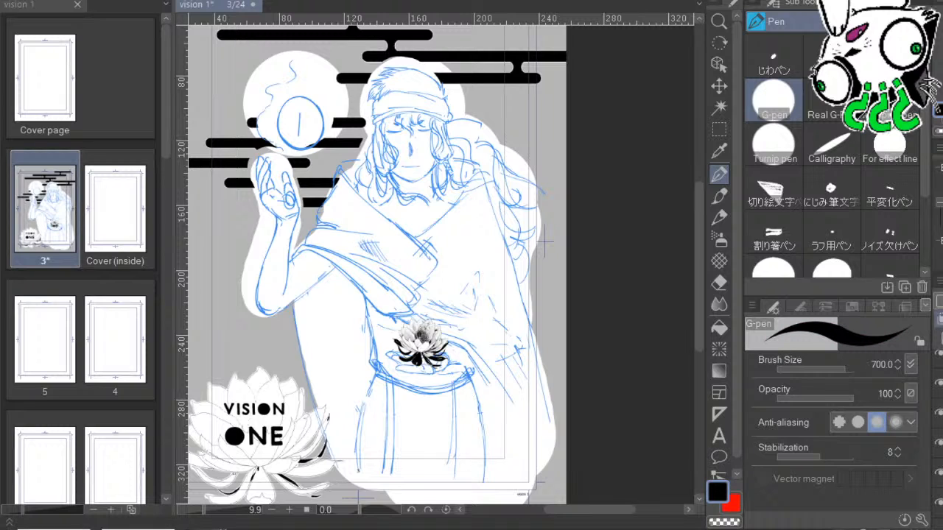
{"action": "left_click", "coordinate": [940, 338]}
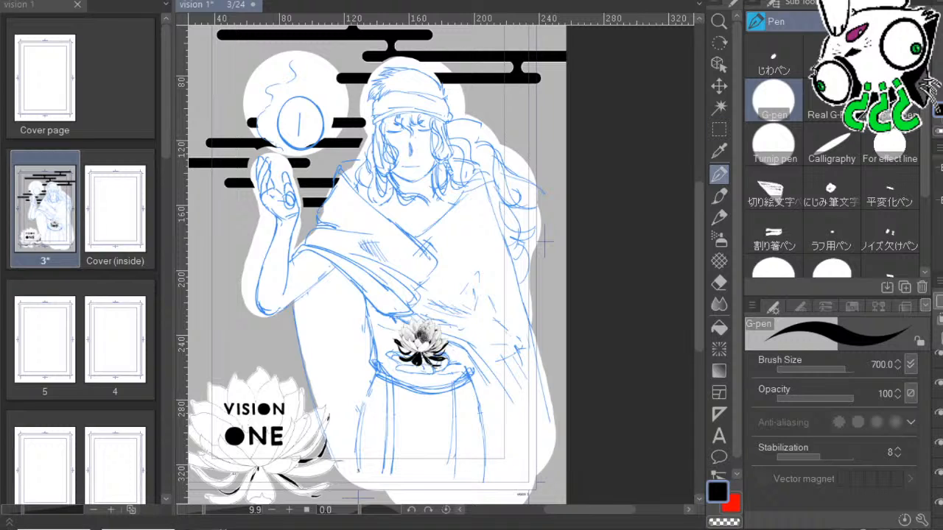
{"action": "left_click", "coordinate": [575, 212]}
{"action": "key", "text": "ctrl+z"}
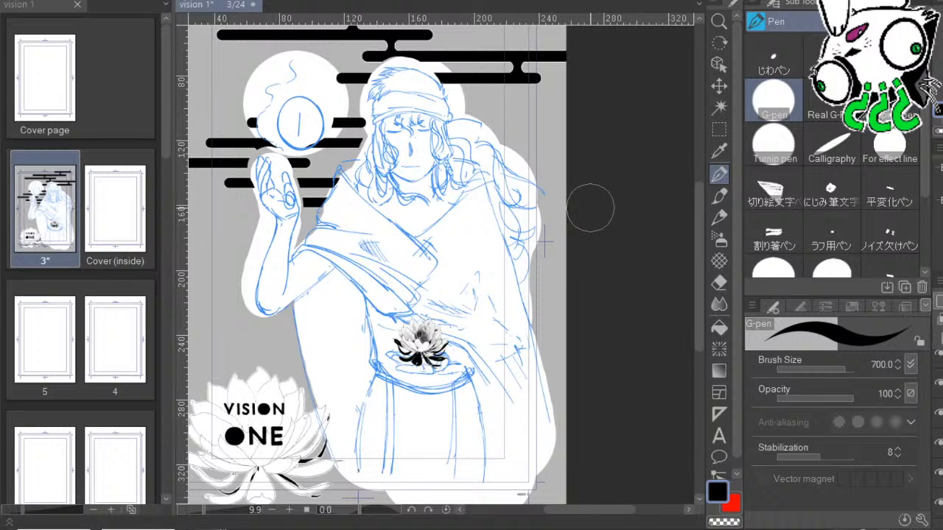
Set up the じわペン pen with a brush size of 40 for inking the figure's face.
{"action": "left_click", "coordinate": [773, 56]}
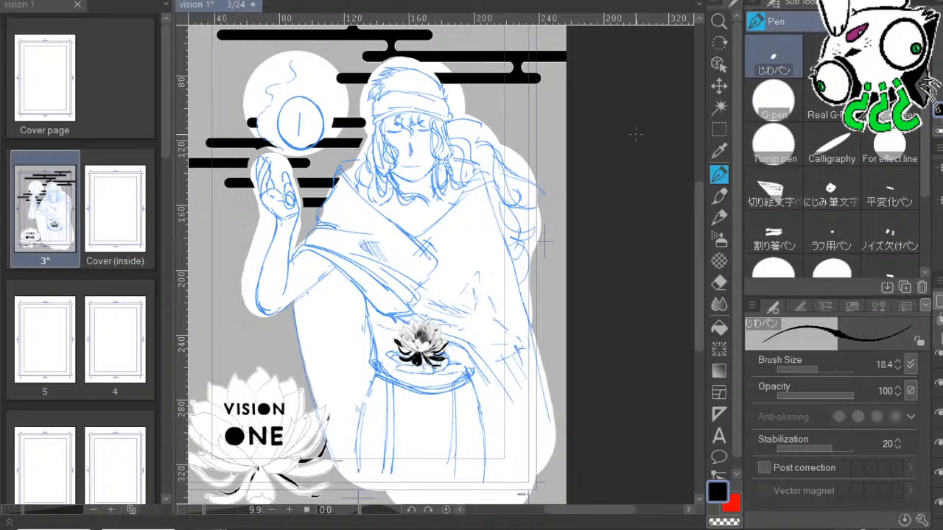
{"action": "scroll", "coordinate": [579, 130], "scroll_direction": "up", "scroll_amount": 5}
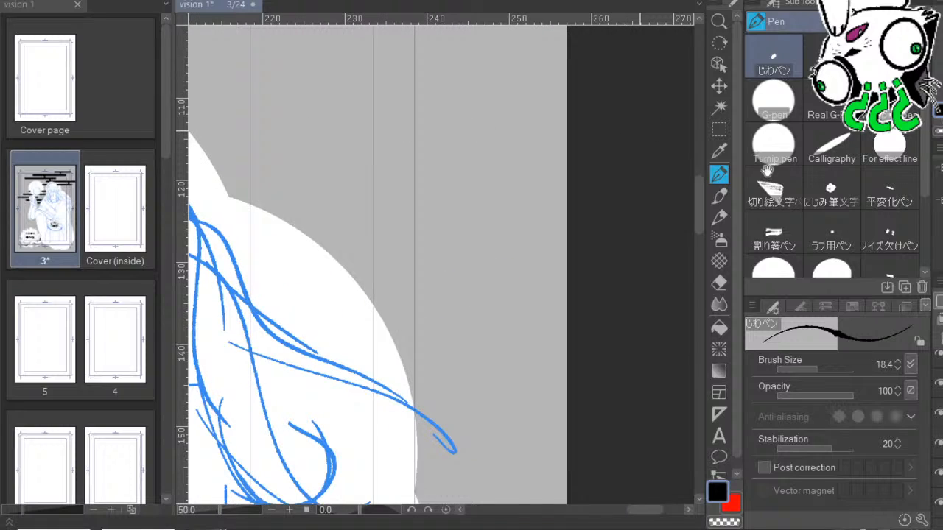
{"action": "left_click_drag", "start_coordinate": [329, 349], "coordinate": [600, 320]}
{"action": "left_click_drag", "start_coordinate": [358, 493], "coordinate": [558, 377]}
{"action": "left_click_drag", "start_coordinate": [432, 312], "coordinate": [611, 438]}
{"action": "left_click_drag", "start_coordinate": [568, 211], "coordinate": [550, 265]}
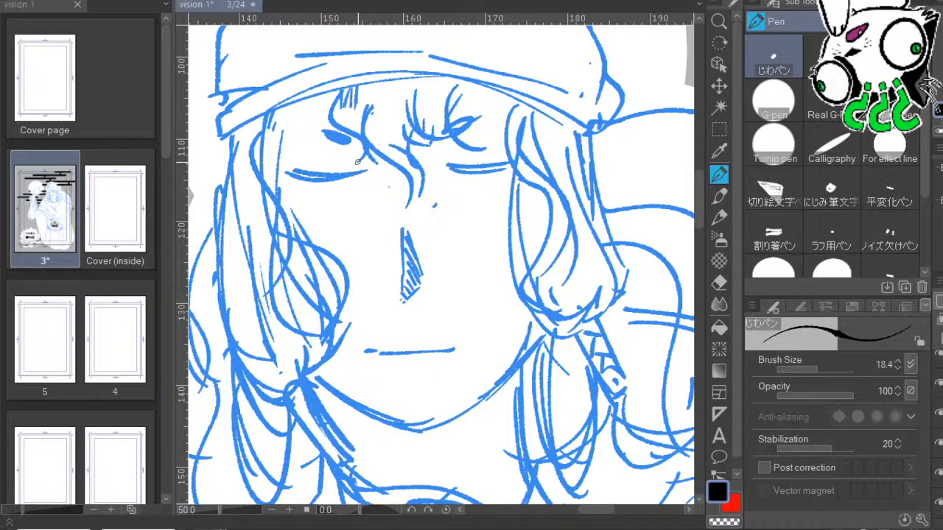
{"action": "left_click_drag", "start_coordinate": [818, 368], "coordinate": [825, 369]}
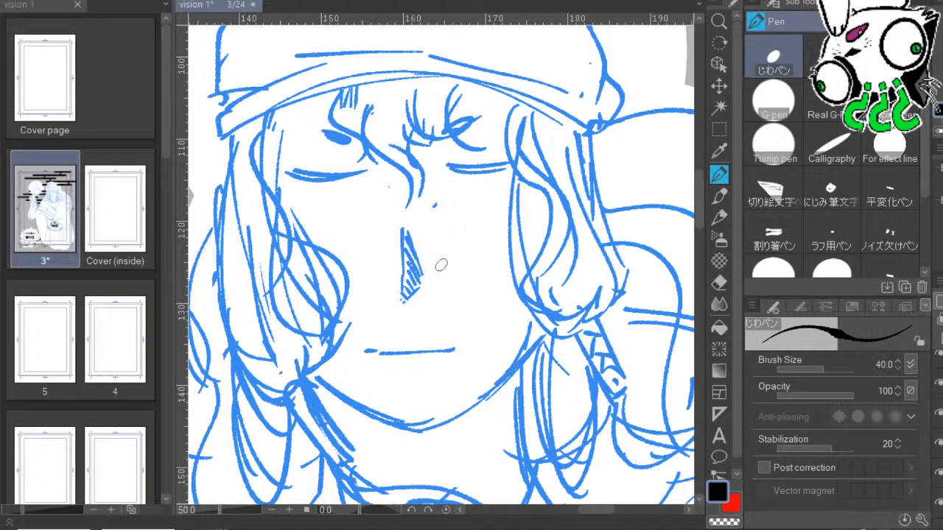
{"action": "left_click_drag", "start_coordinate": [518, 298], "coordinate": [496, 294]}
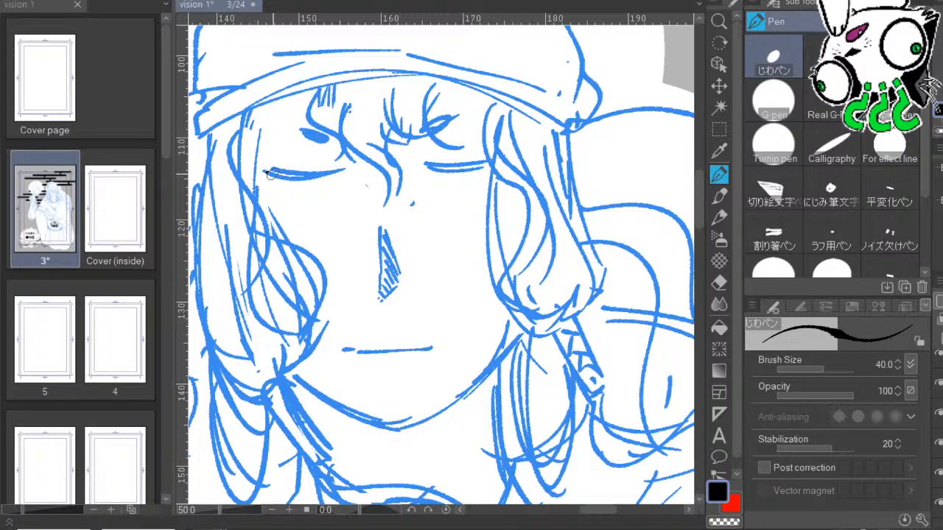
Ink the upper and lower lines of both closed eyes in black over the blue sketch.
{"action": "left_click_drag", "start_coordinate": [273, 174], "coordinate": [347, 171]}
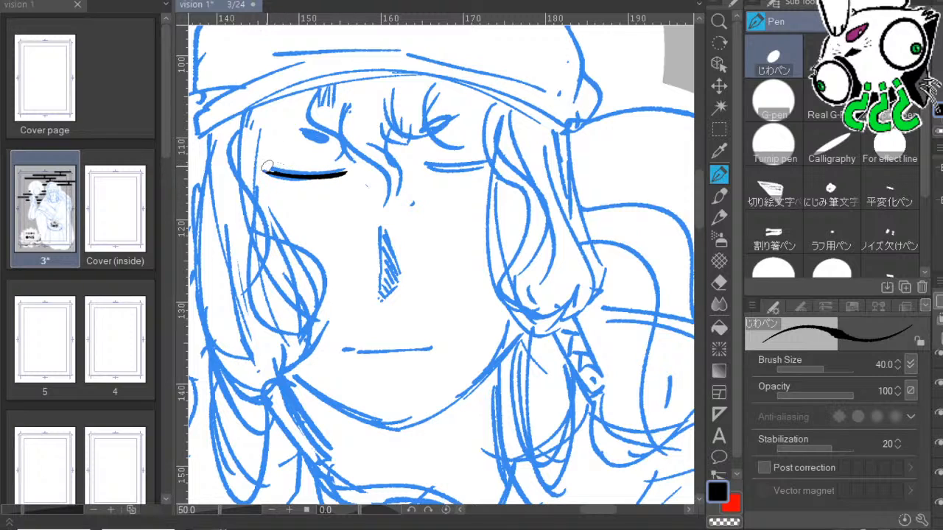
{"action": "left_click_drag", "start_coordinate": [266, 168], "coordinate": [347, 170]}
{"action": "left_click_drag", "start_coordinate": [422, 167], "coordinate": [484, 168]}
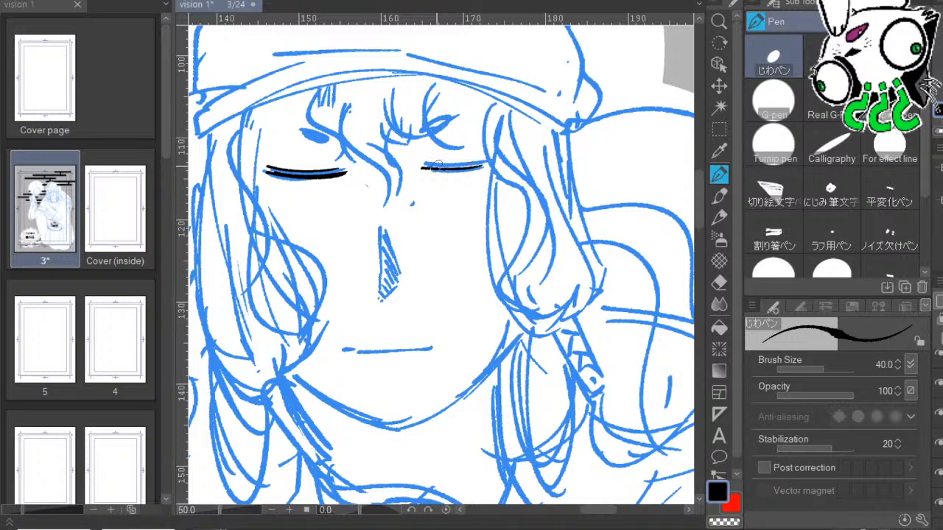
{"action": "key", "text": "ctrl+z"}
{"action": "left_click_drag", "start_coordinate": [417, 166], "coordinate": [493, 163]}
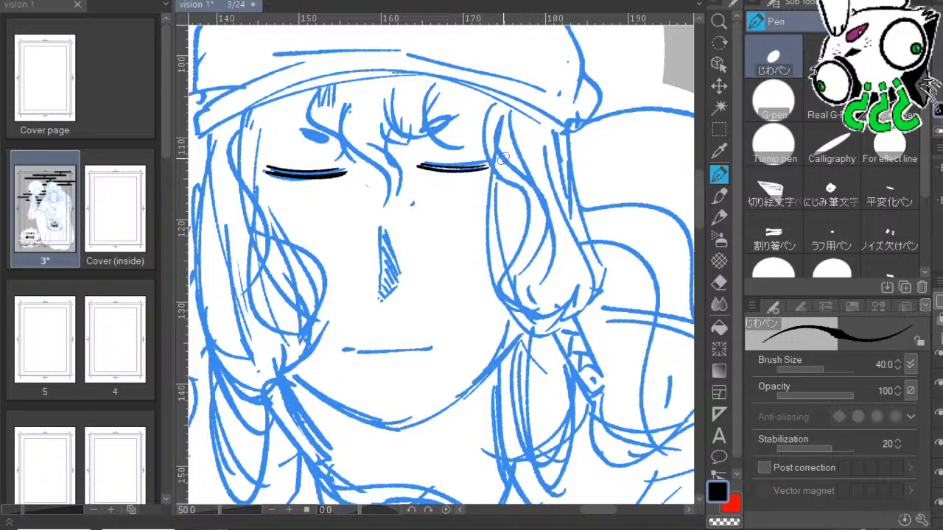
Ink the S-shaped fringe strand above the left closed eye and the short pointed tip beside it.
{"action": "left_click_drag", "start_coordinate": [610, 288], "coordinate": [692, 220]}
{"action": "left_click_drag", "start_coordinate": [574, 173], "coordinate": [594, 256]}
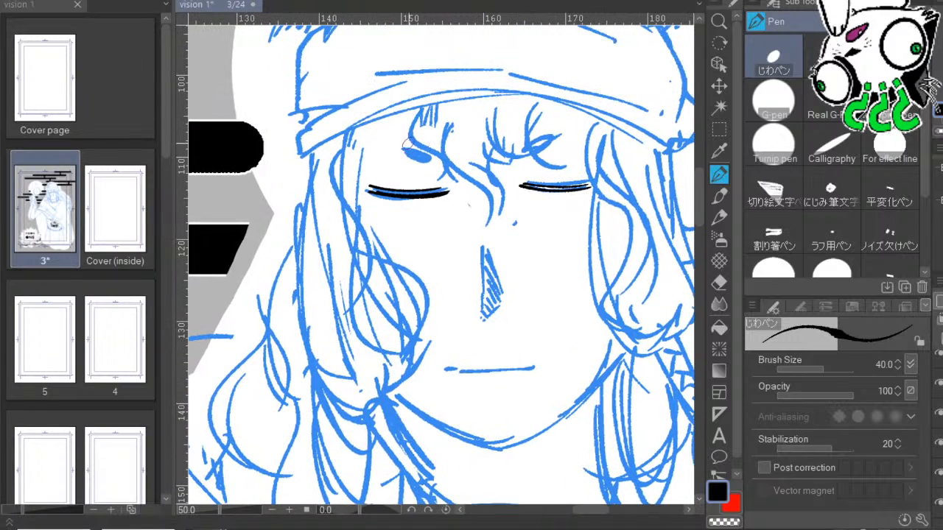
{"action": "left_click", "coordinate": [290, 510]}
{"action": "left_click_drag", "start_coordinate": [488, 266], "coordinate": [457, 366]}
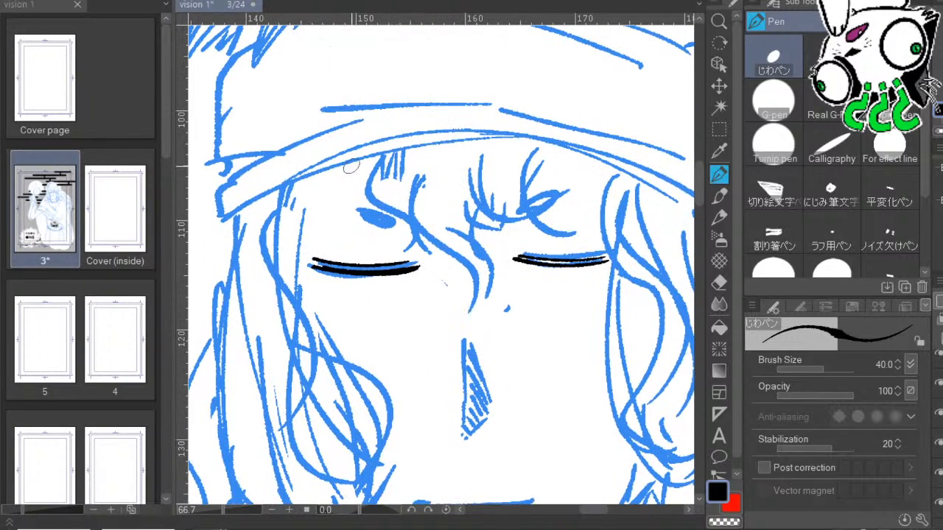
{"action": "mouse_move", "coordinate": [358, 160]}
{"action": "left_mouse_down"}
{"action": "mouse_move", "coordinate": [355, 206]}
{"action": "mouse_move", "coordinate": [373, 194]}
{"action": "mouse_move", "coordinate": [403, 216]}
{"action": "mouse_move", "coordinate": [392, 252]}
{"action": "mouse_move", "coordinate": [415, 219]}
{"action": "left_mouse_up"}
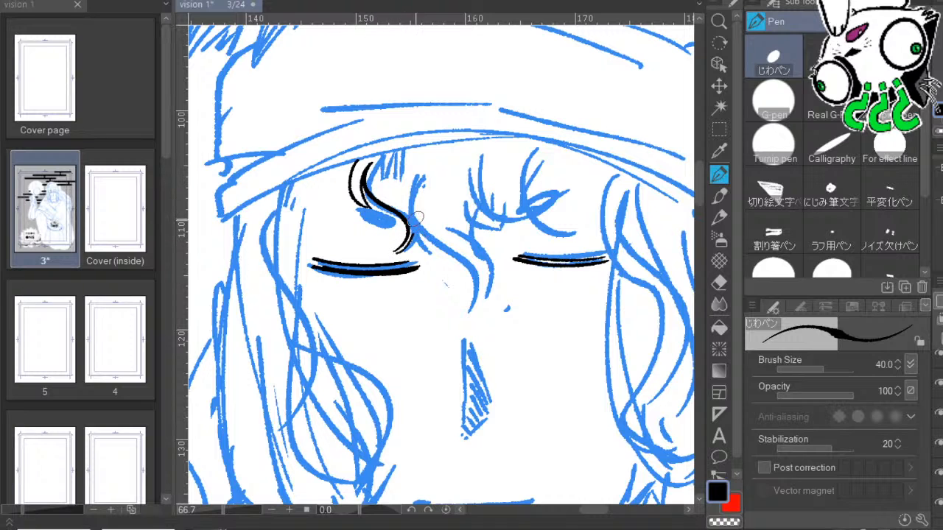
{"action": "key", "text": "ctrl+z"}
{"action": "mouse_move", "coordinate": [396, 252]}
{"action": "left_mouse_down"}
{"action": "mouse_move", "coordinate": [416, 219]}
{"action": "mouse_move", "coordinate": [419, 252]}
{"action": "mouse_move", "coordinate": [428, 236]}
{"action": "mouse_move", "coordinate": [421, 230]}
{"action": "mouse_move", "coordinate": [431, 252]}
{"action": "left_mouse_up"}
{"action": "key", "text": "ctrl+z"}
{"action": "left_click_drag", "start_coordinate": [431, 251], "coordinate": [418, 219]}
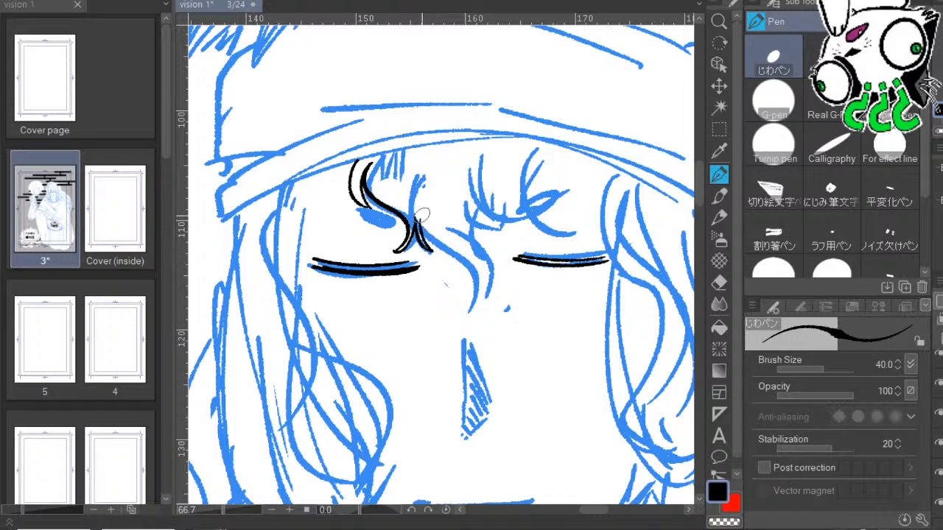
Ink the long wavy fringe strand that falls from the forehead to between the eyes.
{"action": "mouse_move", "coordinate": [425, 154]}
{"action": "left_mouse_down"}
{"action": "mouse_move", "coordinate": [415, 195]}
{"action": "mouse_move", "coordinate": [460, 257]}
{"action": "mouse_move", "coordinate": [469, 302]}
{"action": "left_mouse_up"}
{"action": "key", "text": "ctrl+z"}
{"action": "key", "text": "ctrl+z"}
{"action": "scroll", "coordinate": [440, 297], "scroll_direction": "right", "scroll_amount": 1}
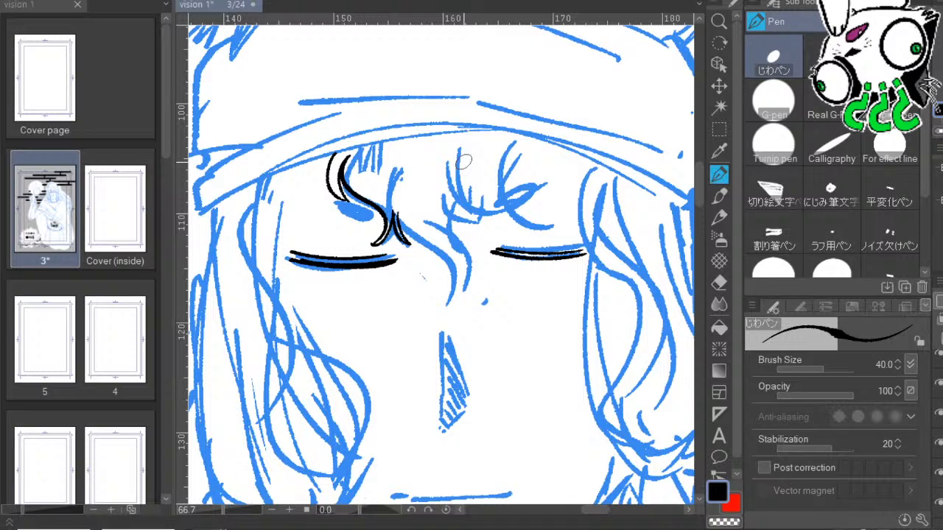
{"action": "mouse_move", "coordinate": [397, 161]}
{"action": "left_mouse_down"}
{"action": "mouse_move", "coordinate": [405, 225]}
{"action": "mouse_move", "coordinate": [451, 274]}
{"action": "mouse_move", "coordinate": [448, 299]}
{"action": "left_mouse_up"}
Ink the second lock between the eyes and the short curved fringe strands at the centre of the forehead.
{"action": "left_click_drag", "start_coordinate": [547, 292], "coordinate": [499, 236]}
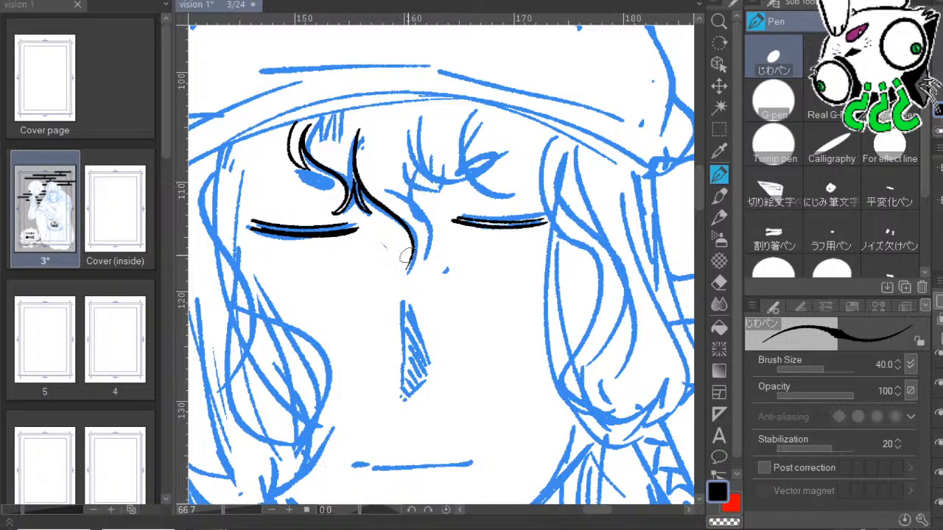
{"action": "mouse_move", "coordinate": [407, 268]}
{"action": "left_mouse_down"}
{"action": "mouse_move", "coordinate": [386, 191]}
{"action": "mouse_move", "coordinate": [421, 246]}
{"action": "mouse_move", "coordinate": [434, 229]}
{"action": "mouse_move", "coordinate": [409, 127]}
{"action": "left_mouse_up"}
{"action": "key", "text": "ctrl+z"}
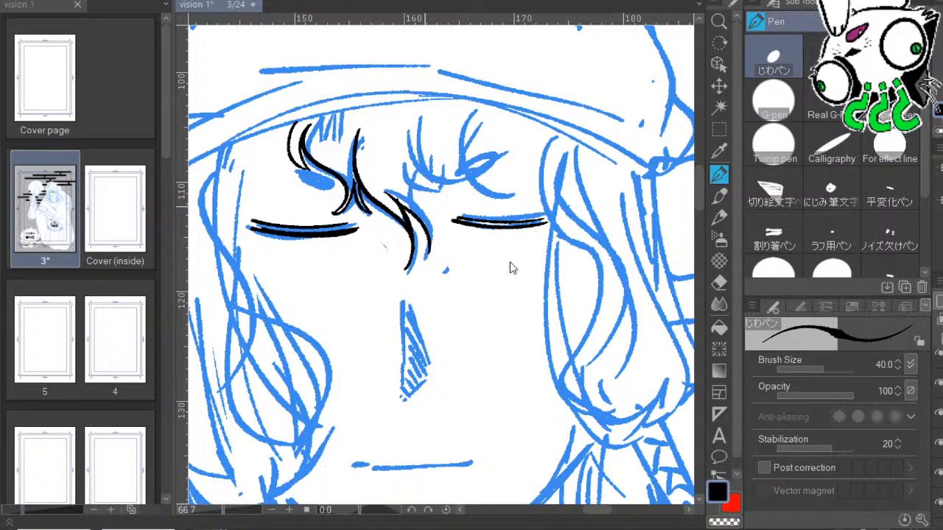
{"action": "mouse_move", "coordinate": [427, 253]}
{"action": "left_mouse_down"}
{"action": "mouse_move", "coordinate": [391, 159]}
{"action": "mouse_move", "coordinate": [445, 185]}
{"action": "left_mouse_up"}
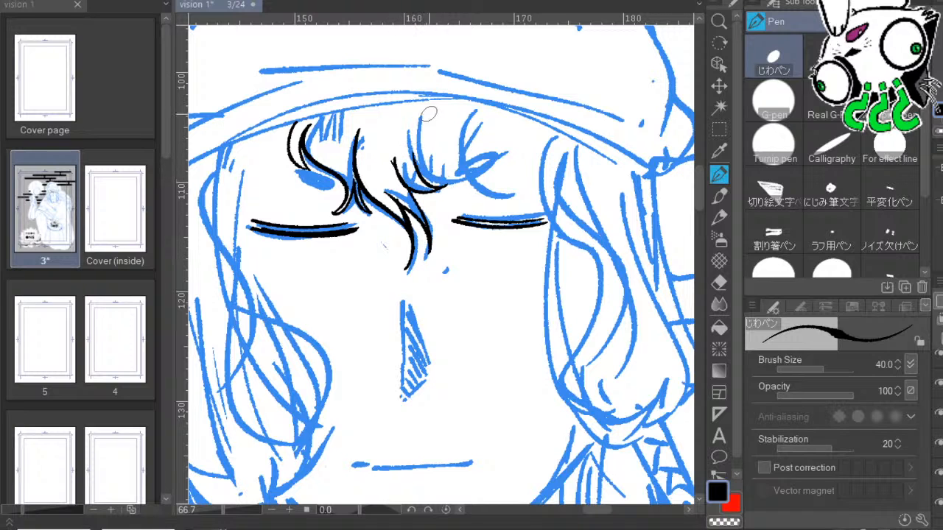
{"action": "key", "text": "ctrl+z"}
{"action": "mouse_move", "coordinate": [394, 161]}
{"action": "left_mouse_down"}
{"action": "mouse_move", "coordinate": [437, 194]}
{"action": "mouse_move", "coordinate": [411, 133]}
{"action": "mouse_move", "coordinate": [464, 163]}
{"action": "left_mouse_up"}
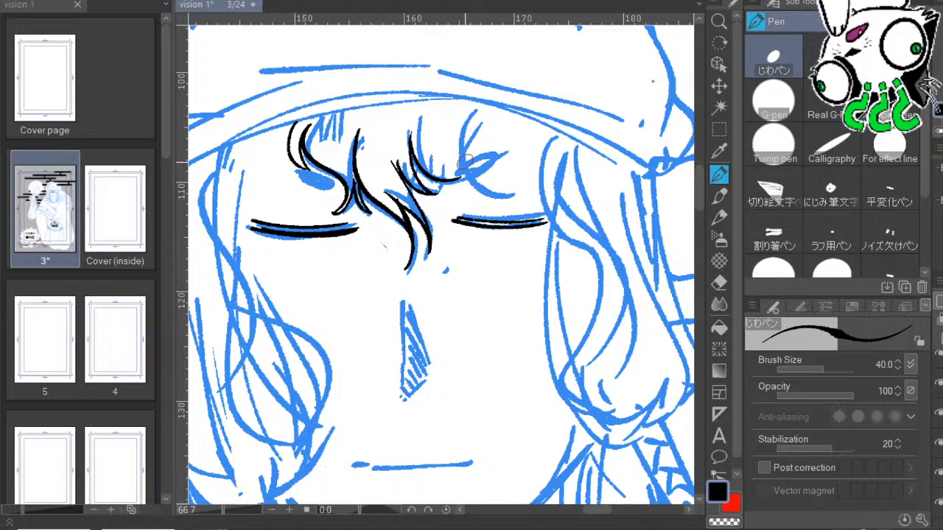
{"action": "key", "text": "ctrl+z"}
Ink the crossing fringe strands above the right closed eye and the small curl just under the hat brim.
{"action": "left_click_drag", "start_coordinate": [570, 223], "coordinate": [536, 209]}
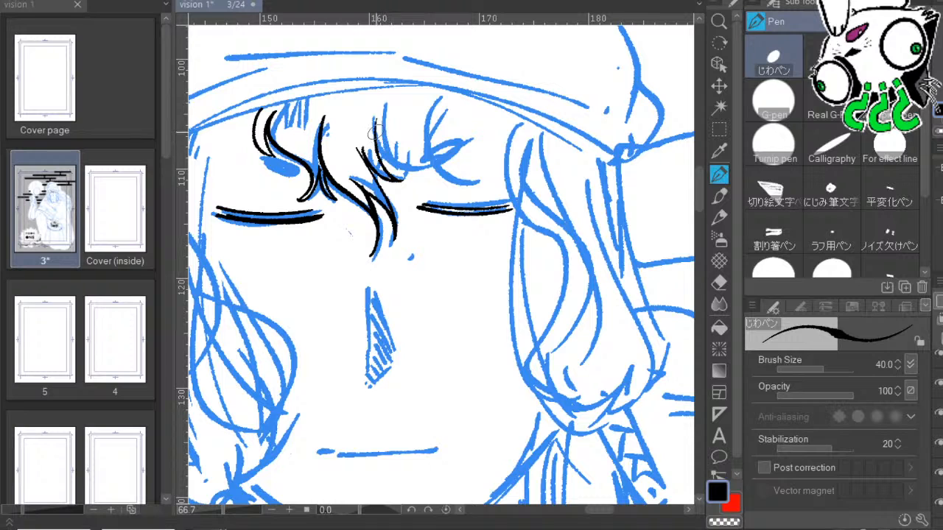
{"action": "mouse_move", "coordinate": [375, 133]}
{"action": "left_mouse_down"}
{"action": "mouse_move", "coordinate": [460, 151]}
{"action": "mouse_move", "coordinate": [408, 124]}
{"action": "mouse_move", "coordinate": [473, 181]}
{"action": "mouse_move", "coordinate": [452, 120]}
{"action": "left_mouse_up"}
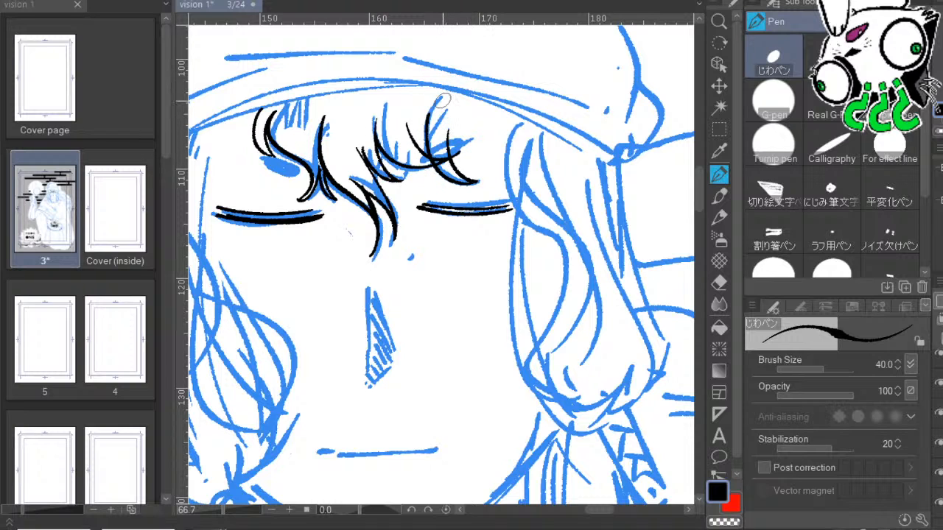
{"action": "mouse_move", "coordinate": [481, 185]}
{"action": "left_mouse_down"}
{"action": "mouse_move", "coordinate": [447, 136]}
{"action": "mouse_move", "coordinate": [476, 91]}
{"action": "left_mouse_up"}
{"action": "key", "text": "ctrl+z"}
{"action": "mouse_move", "coordinate": [478, 182]}
{"action": "left_mouse_down"}
{"action": "mouse_move", "coordinate": [445, 140]}
{"action": "mouse_move", "coordinate": [467, 90]}
{"action": "mouse_move", "coordinate": [479, 126]}
{"action": "left_mouse_up"}
{"action": "left_click_drag", "start_coordinate": [479, 127], "coordinate": [474, 93]}
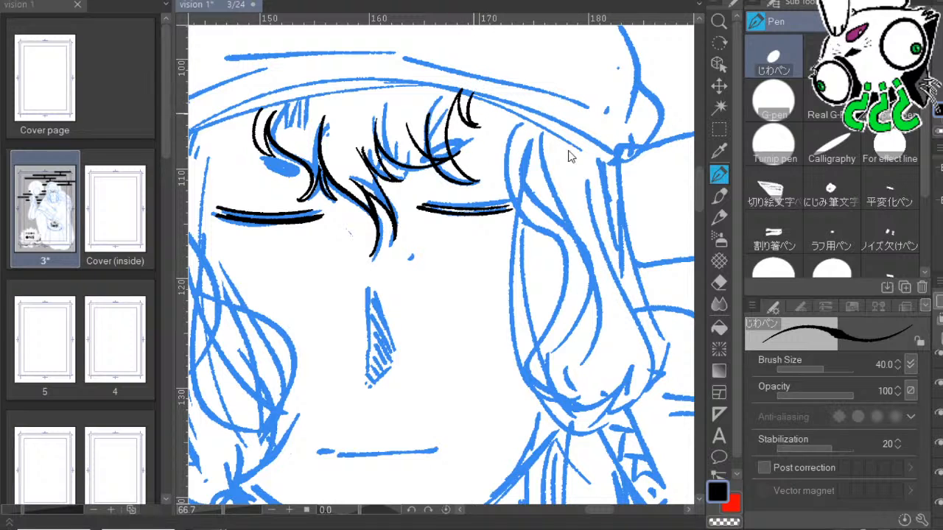
{"action": "key", "text": "ctrl+z"}
{"action": "left_click_drag", "start_coordinate": [479, 127], "coordinate": [474, 79]}
Rotate the canvas sideways and ink the left end of the hat brim with its long edges.
{"action": "left_click_drag", "start_coordinate": [313, 155], "coordinate": [514, 162]}
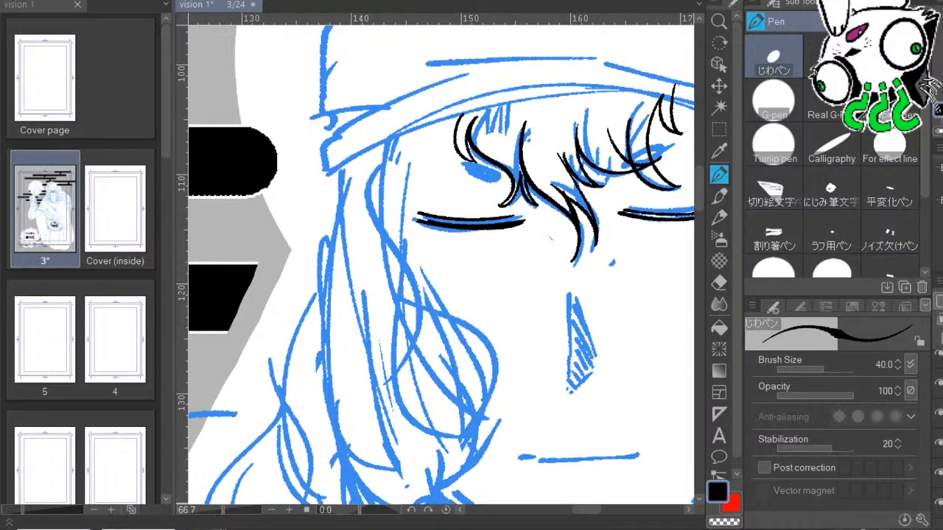
{"action": "left_click_drag", "start_coordinate": [347, 308], "coordinate": [446, 368]}
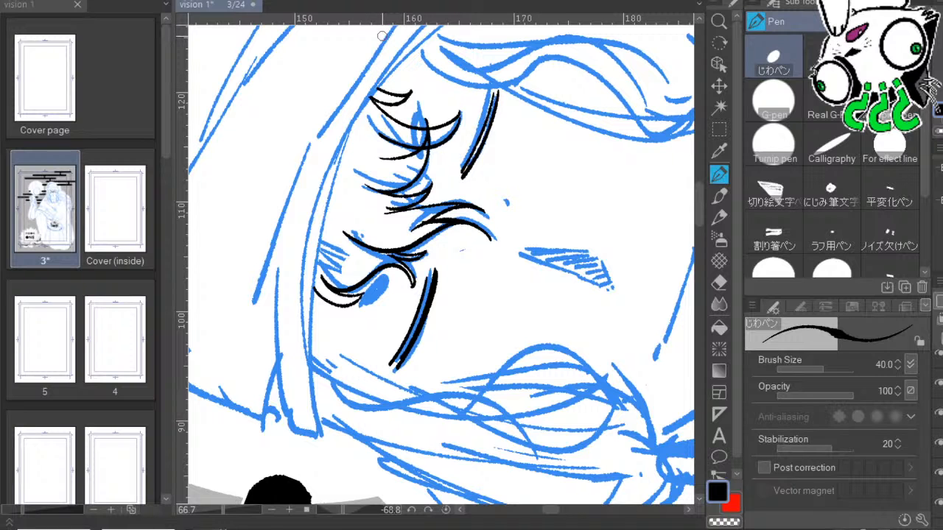
{"action": "left_click_drag", "start_coordinate": [409, 278], "coordinate": [435, 251]}
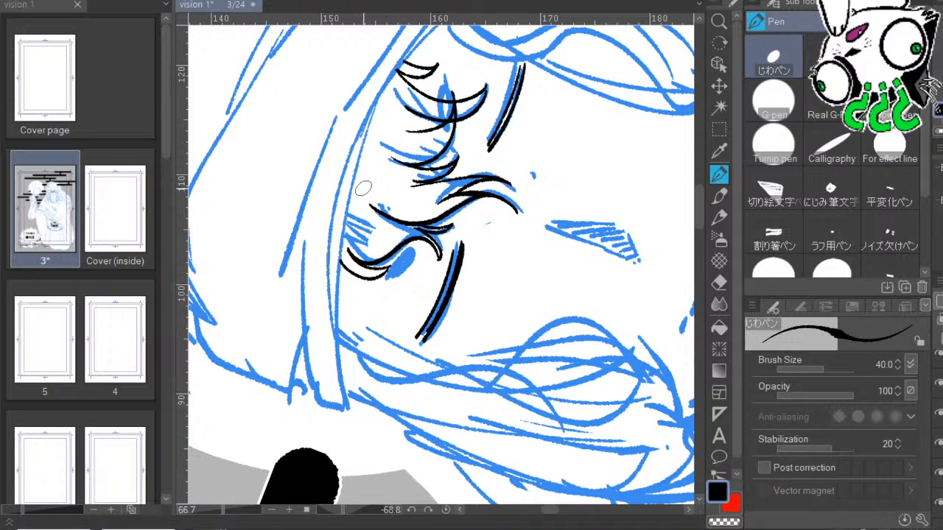
{"action": "left_click_drag", "start_coordinate": [429, 284], "coordinate": [439, 186]}
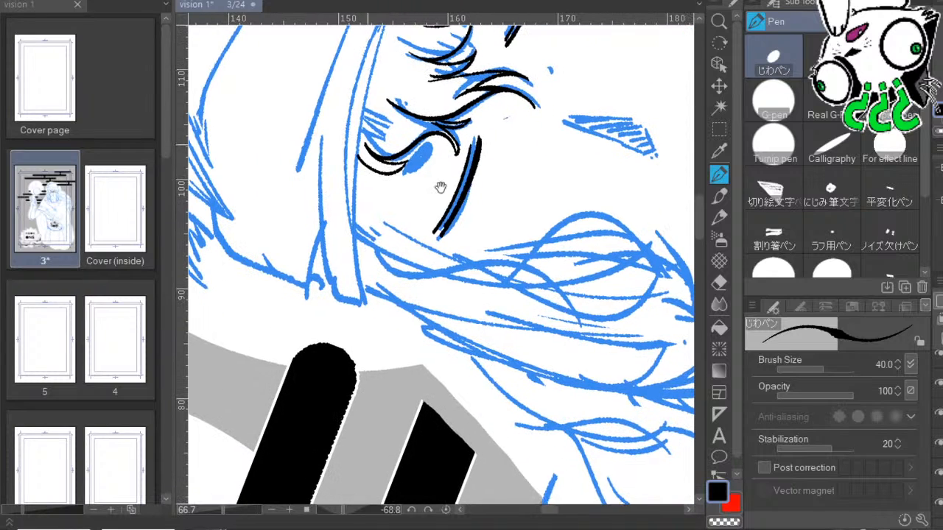
{"action": "mouse_move", "coordinate": [320, 138]}
{"action": "left_mouse_down"}
{"action": "mouse_move", "coordinate": [332, 289]}
{"action": "mouse_move", "coordinate": [348, 299]}
{"action": "mouse_move", "coordinate": [372, 292]}
{"action": "mouse_move", "coordinate": [353, 181]}
{"action": "mouse_move", "coordinate": [449, 169]}
{"action": "mouse_move", "coordinate": [297, 414]}
{"action": "left_mouse_up"}
{"action": "mouse_move", "coordinate": [249, 390]}
{"action": "left_mouse_down"}
{"action": "mouse_move", "coordinate": [241, 277]}
{"action": "mouse_move", "coordinate": [260, 189]}
{"action": "mouse_move", "coordinate": [359, 34]}
{"action": "left_mouse_up"}
{"action": "mouse_move", "coordinate": [247, 343]}
{"action": "left_mouse_down"}
{"action": "mouse_move", "coordinate": [264, 200]}
{"action": "mouse_move", "coordinate": [289, 125]}
{"action": "left_mouse_up"}
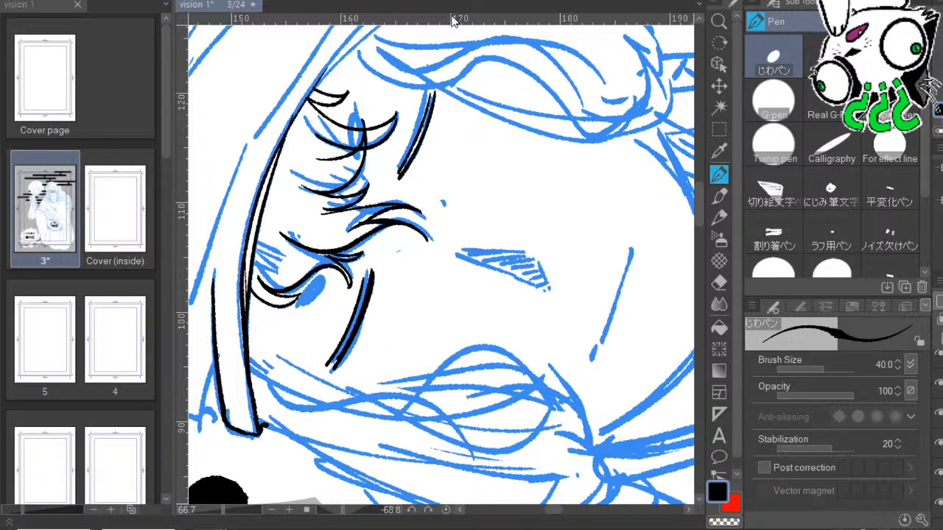
Undo the last strokes on the brim's lower edge and redraw them as a smooth double line above the fringe.
{"action": "key", "text": "ctrl+z"}
{"action": "key", "text": "ctrl+z"}
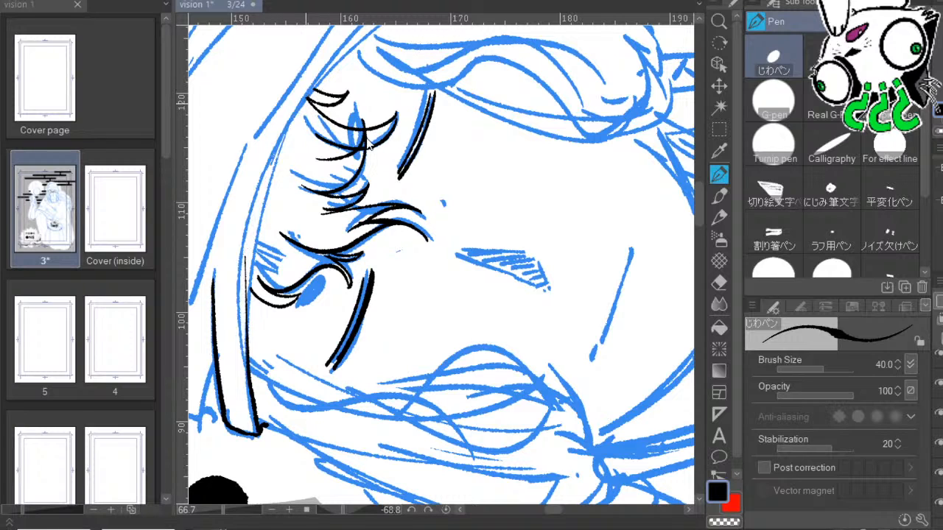
{"action": "mouse_move", "coordinate": [251, 385]}
{"action": "left_mouse_down"}
{"action": "mouse_move", "coordinate": [240, 289]}
{"action": "mouse_move", "coordinate": [250, 230]}
{"action": "mouse_move", "coordinate": [297, 99]}
{"action": "left_mouse_up"}
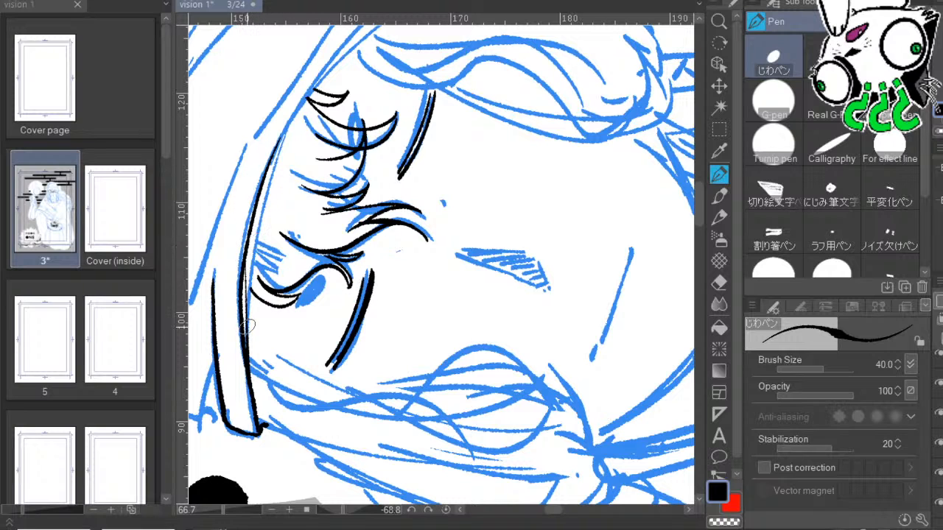
{"action": "left_click_drag", "start_coordinate": [252, 284], "coordinate": [295, 116]}
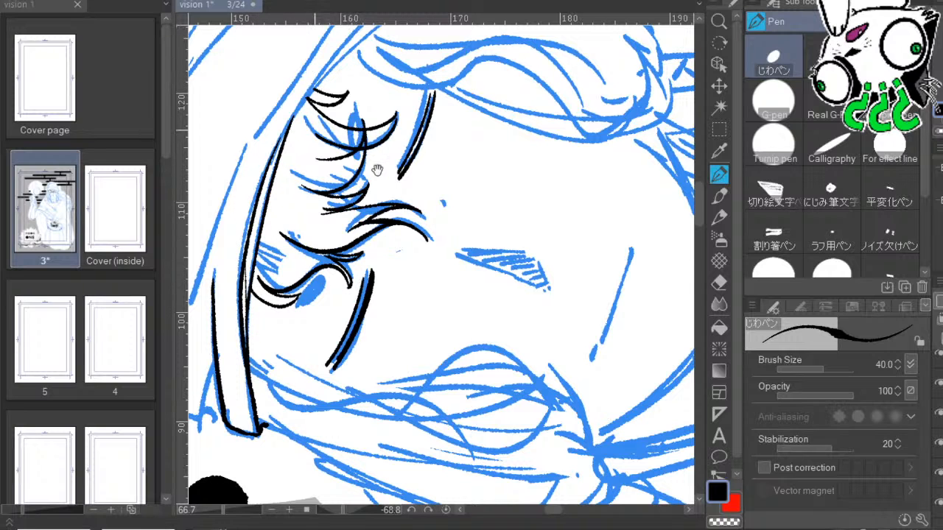
Continue inking the brim's lower edge past the fringe to the brim's right corner.
{"action": "left_click_drag", "start_coordinate": [377, 169], "coordinate": [342, 232]}
{"action": "left_click_drag", "start_coordinate": [341, 501], "coordinate": [357, 503]}
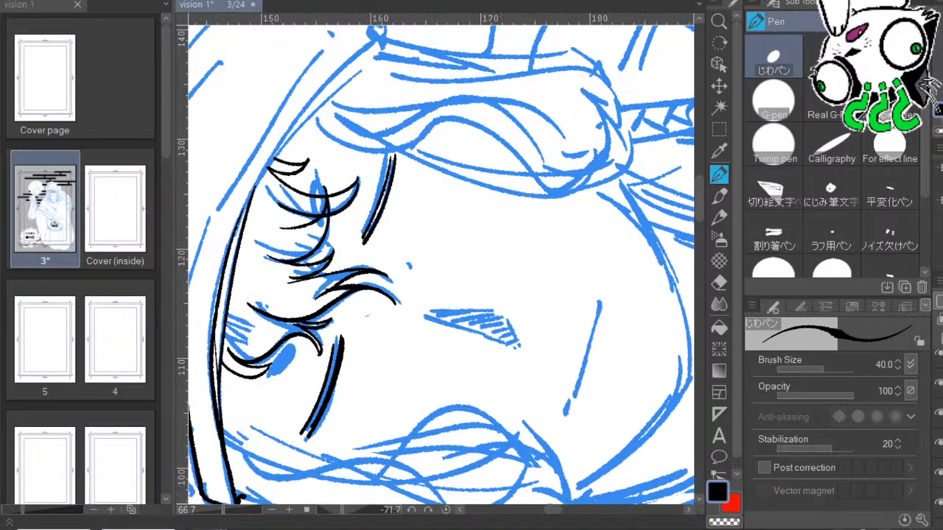
{"action": "left_click_drag", "start_coordinate": [392, 413], "coordinate": [438, 490]}
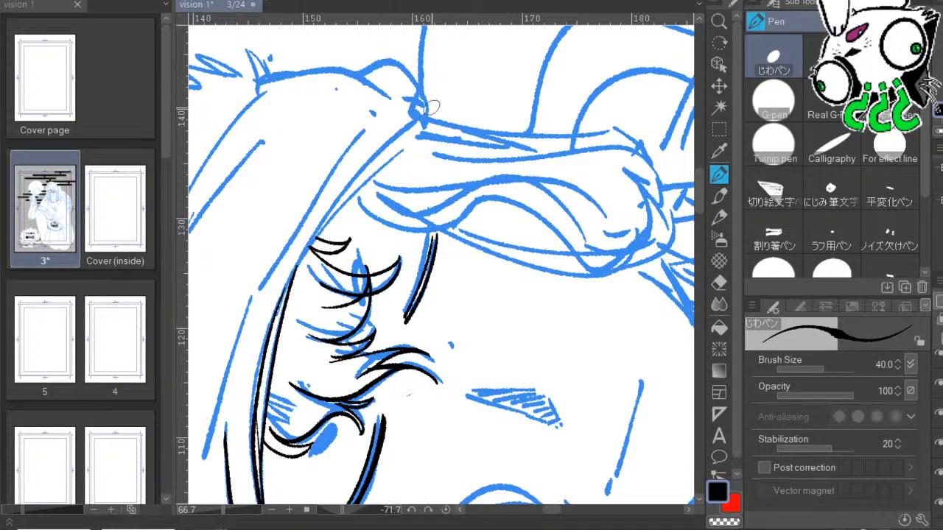
{"action": "mouse_move", "coordinate": [435, 118]}
{"action": "left_mouse_down"}
{"action": "mouse_move", "coordinate": [427, 107]}
{"action": "mouse_move", "coordinate": [409, 118]}
{"action": "mouse_move", "coordinate": [333, 211]}
{"action": "mouse_move", "coordinate": [266, 363]}
{"action": "left_mouse_up"}
{"action": "left_click_drag", "start_coordinate": [398, 275], "coordinate": [465, 248]}
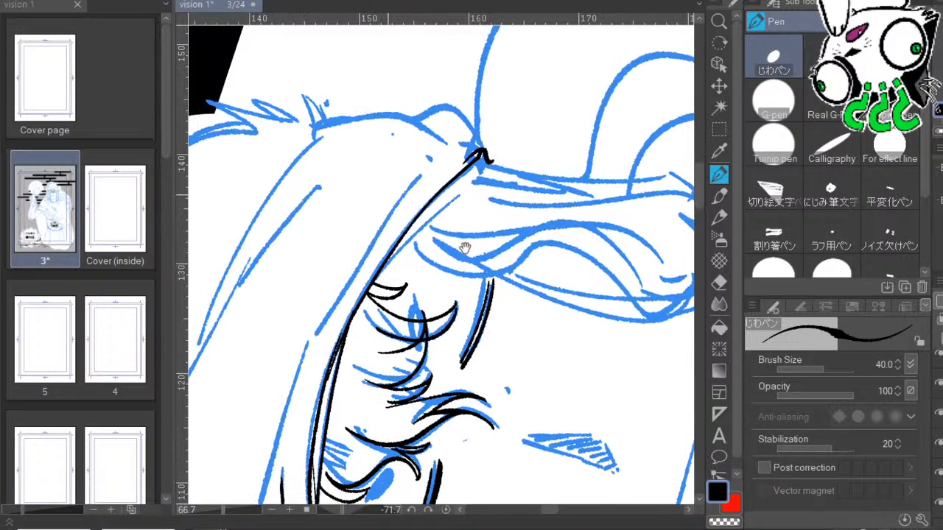
Ink the corner of the brim's right end and the rounded fold rising over it.
{"action": "mouse_move", "coordinate": [482, 154]}
{"action": "left_mouse_down"}
{"action": "mouse_move", "coordinate": [464, 118]}
{"action": "mouse_move", "coordinate": [436, 109]}
{"action": "mouse_move", "coordinate": [413, 136]}
{"action": "left_mouse_up"}
{"action": "left_click_drag", "start_coordinate": [376, 216], "coordinate": [435, 139]}
{"action": "key", "text": "ctrl+z"}
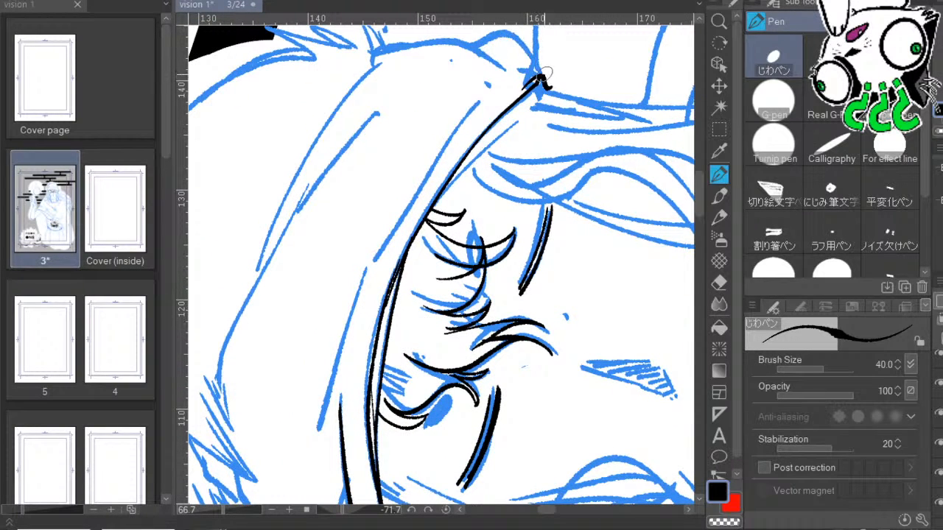
{"action": "mouse_move", "coordinate": [549, 77]}
{"action": "left_mouse_down"}
{"action": "mouse_move", "coordinate": [488, 60]}
{"action": "mouse_move", "coordinate": [475, 83]}
{"action": "left_mouse_up"}
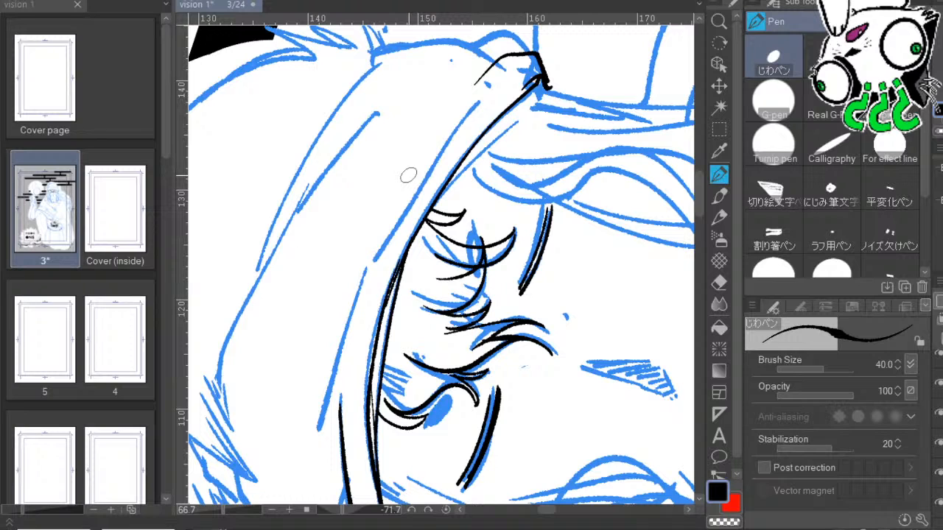
Ink the brim's upper edge from the right corner fold along to the brim's left end.
{"action": "left_click_drag", "start_coordinate": [542, 50], "coordinate": [356, 319]}
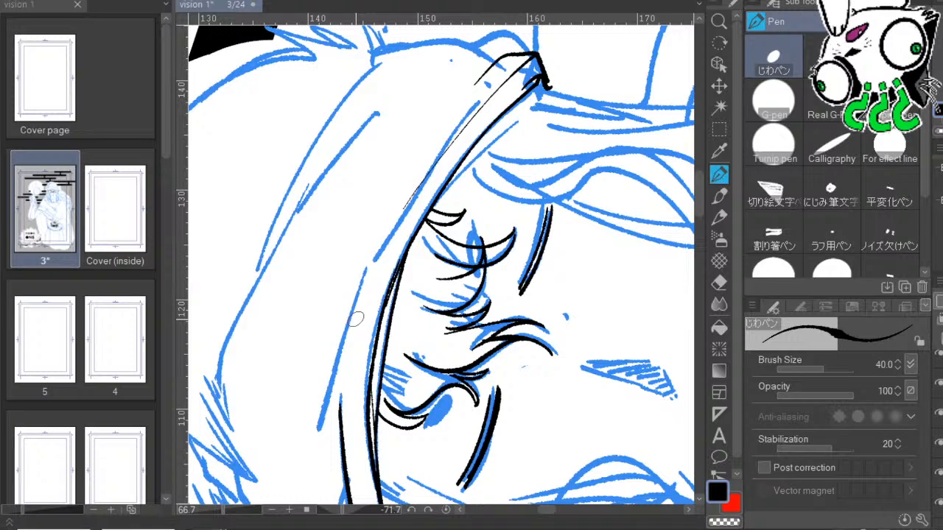
{"action": "key", "text": "ctrl+z"}
{"action": "left_click_drag", "start_coordinate": [537, 64], "coordinate": [451, 138]}
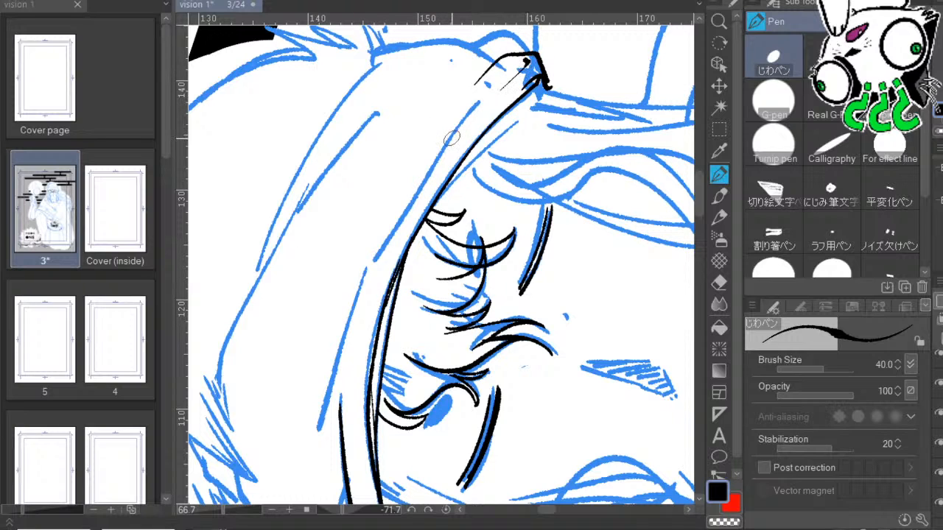
{"action": "mouse_move", "coordinate": [486, 92]}
{"action": "left_mouse_down"}
{"action": "mouse_move", "coordinate": [389, 230]}
{"action": "mouse_move", "coordinate": [335, 398]}
{"action": "left_mouse_up"}
{"action": "left_click_drag", "start_coordinate": [428, 339], "coordinate": [462, 179]}
{"action": "left_click_drag", "start_coordinate": [385, 161], "coordinate": [366, 344]}
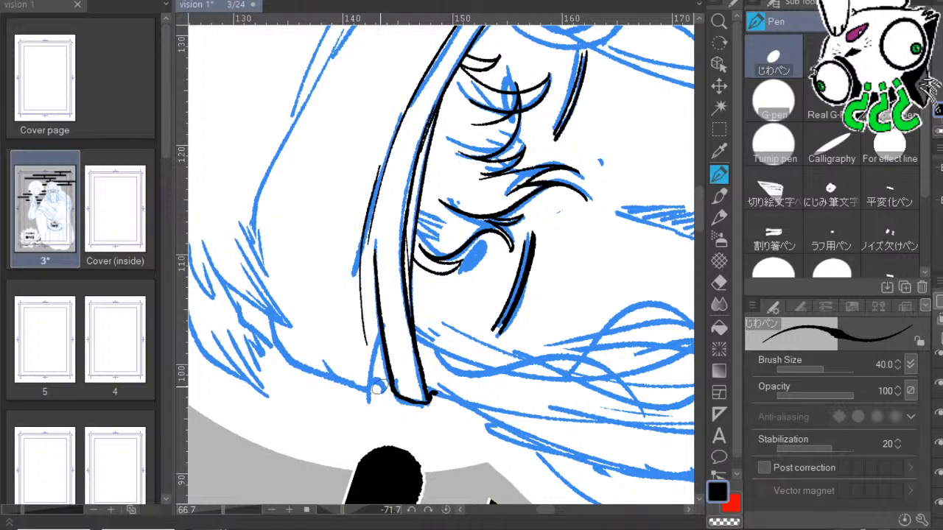
Ink the left outline of the hat's crown starting at the brim, with a short fold line rising from it.
{"action": "mouse_move", "coordinate": [385, 383]}
{"action": "left_mouse_down"}
{"action": "mouse_move", "coordinate": [363, 334]}
{"action": "mouse_move", "coordinate": [369, 387]}
{"action": "mouse_move", "coordinate": [274, 345]}
{"action": "left_mouse_up"}
{"action": "key", "text": "ctrl+z"}
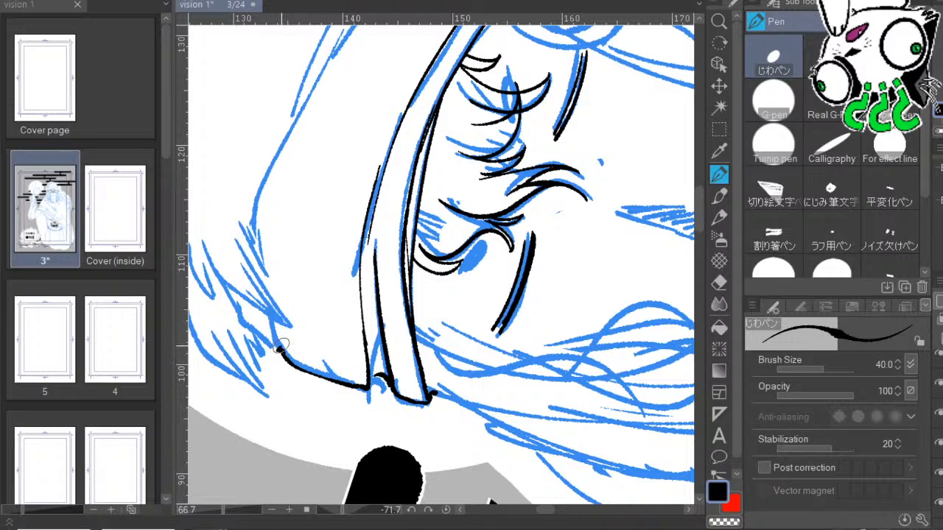
{"action": "left_click_drag", "start_coordinate": [394, 321], "coordinate": [371, 374]}
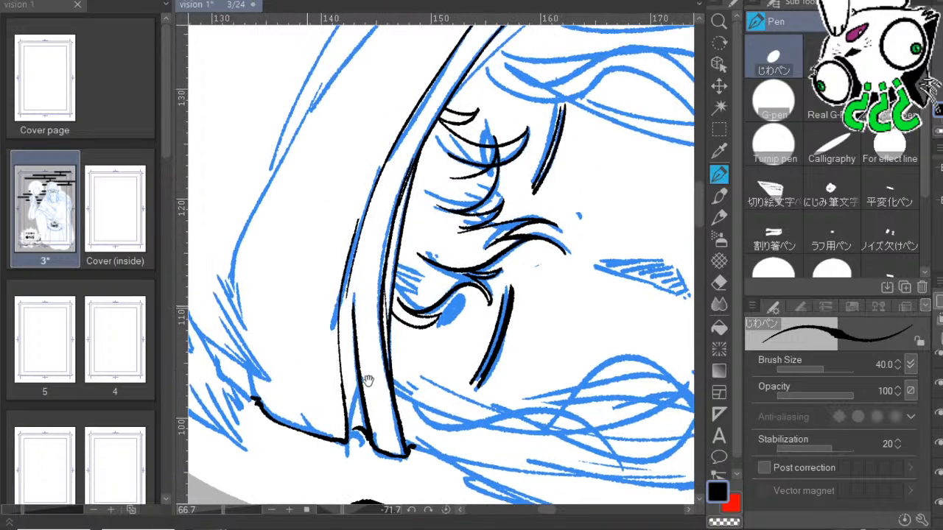
{"action": "left_click_drag", "start_coordinate": [312, 434], "coordinate": [292, 364]}
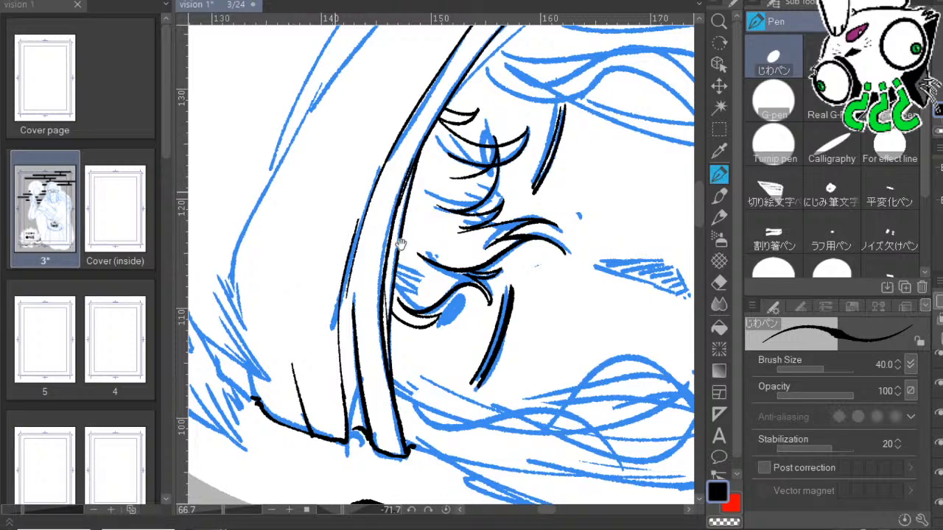
{"action": "left_click_drag", "start_coordinate": [400, 244], "coordinate": [383, 312]}
{"action": "mouse_move", "coordinate": [532, 232]}
{"action": "left_mouse_down"}
{"action": "mouse_move", "coordinate": [615, 282]}
{"action": "mouse_move", "coordinate": [667, 270]}
{"action": "left_mouse_up"}
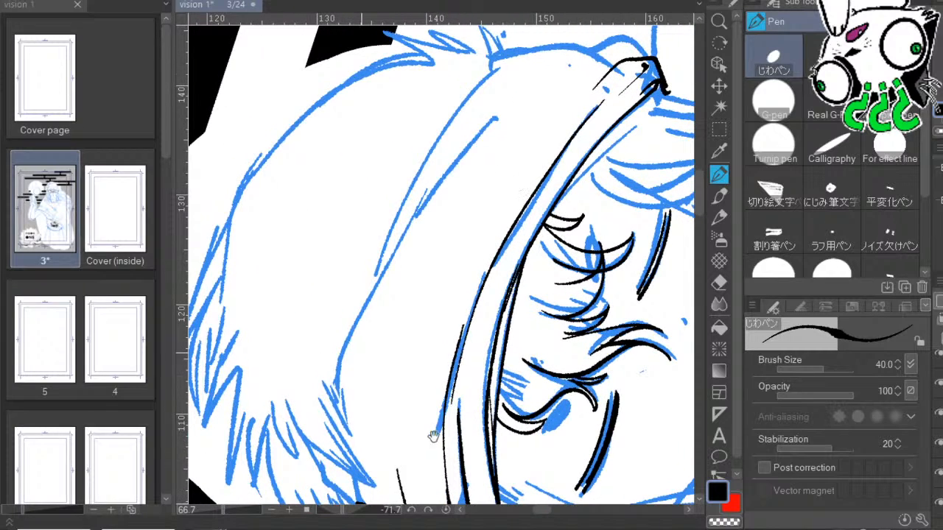
Try to ink the first narrow pointed tufts at the hat's left edge, just above the brim's left end.
{"action": "left_click_drag", "start_coordinate": [434, 437], "coordinate": [440, 275]}
{"action": "mouse_move", "coordinate": [275, 239]}
{"action": "left_mouse_down"}
{"action": "mouse_move", "coordinate": [307, 298]}
{"action": "mouse_move", "coordinate": [290, 248]}
{"action": "mouse_move", "coordinate": [333, 298]}
{"action": "left_mouse_up"}
{"action": "left_click_drag", "start_coordinate": [331, 293], "coordinate": [301, 244]}
{"action": "left_click_drag", "start_coordinate": [387, 301], "coordinate": [353, 264]}
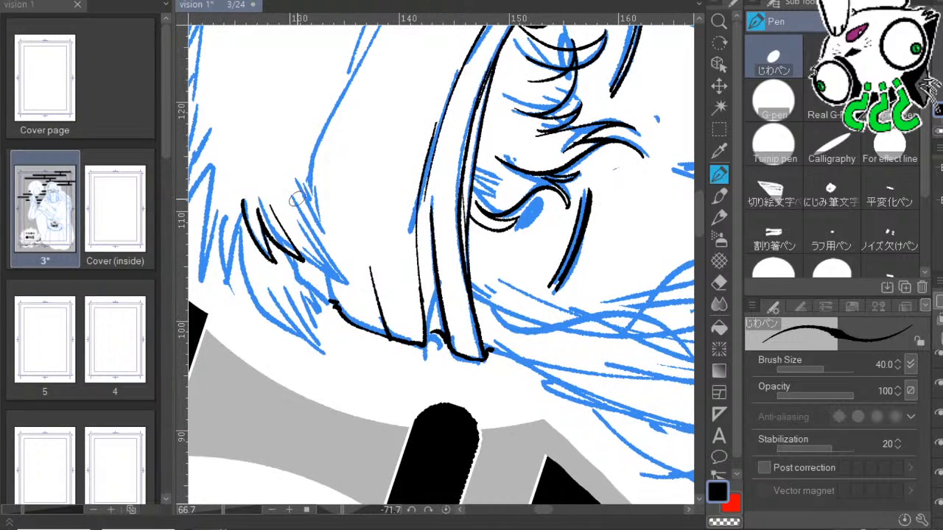
{"action": "key", "text": "ctrl+z"}
{"action": "left_click_drag", "start_coordinate": [258, 212], "coordinate": [302, 252]}
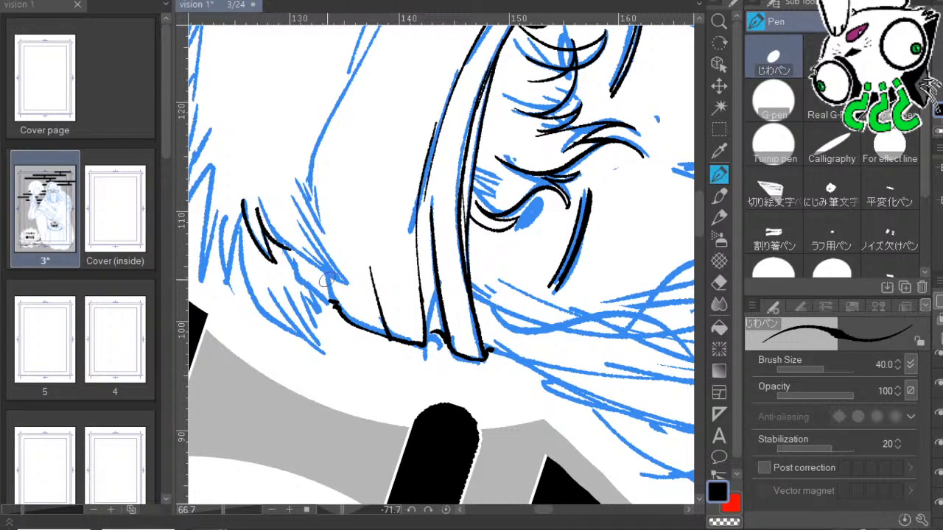
{"action": "key", "text": "ctrl+z"}
{"action": "left_click_drag", "start_coordinate": [259, 210], "coordinate": [298, 252]}
Ink more inner tufts towards the crown's fold line and link them down to the brim's left corner.
{"action": "left_click_drag", "start_coordinate": [399, 321], "coordinate": [306, 304]}
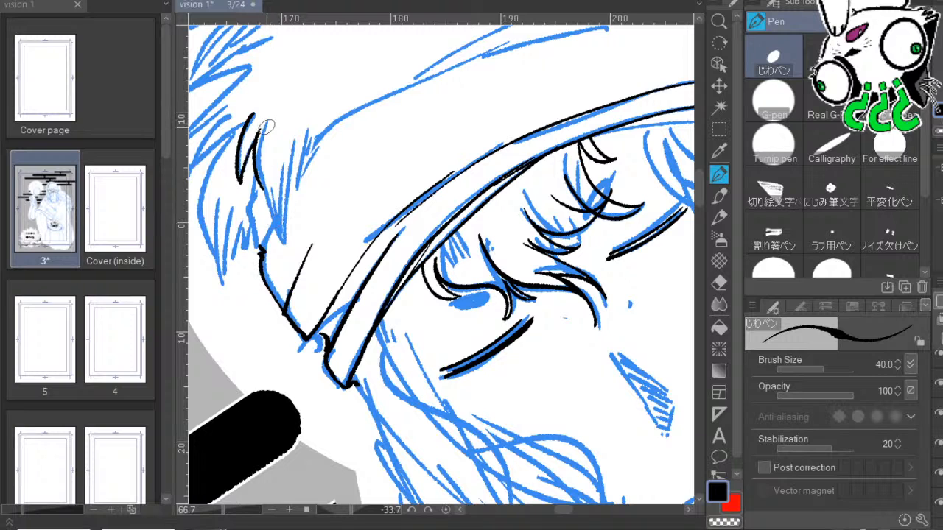
{"action": "mouse_move", "coordinate": [264, 126]}
{"action": "left_mouse_down"}
{"action": "mouse_move", "coordinate": [286, 244]}
{"action": "mouse_move", "coordinate": [308, 134]}
{"action": "mouse_move", "coordinate": [309, 151]}
{"action": "mouse_move", "coordinate": [335, 122]}
{"action": "mouse_move", "coordinate": [361, 113]}
{"action": "left_mouse_up"}
{"action": "mouse_move", "coordinate": [433, 191]}
{"action": "left_mouse_down"}
{"action": "mouse_move", "coordinate": [582, 164]}
{"action": "mouse_move", "coordinate": [571, 160]}
{"action": "left_mouse_up"}
{"action": "left_click_drag", "start_coordinate": [425, 189], "coordinate": [422, 203]}
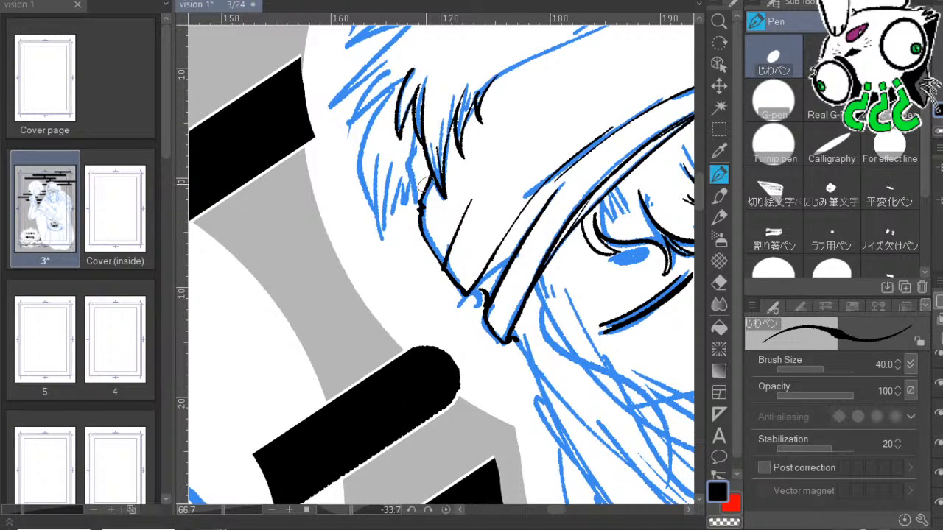
Ink an outer row of long pointed tufts curving around the hat's left side down to the brim corner.
{"action": "mouse_move", "coordinate": [391, 92]}
{"action": "left_mouse_down"}
{"action": "mouse_move", "coordinate": [372, 124]}
{"action": "mouse_move", "coordinate": [368, 235]}
{"action": "left_mouse_up"}
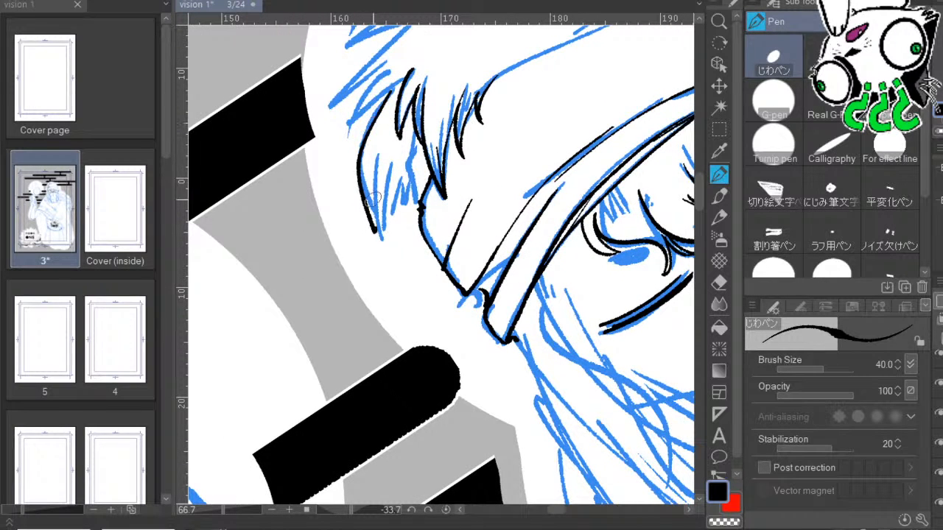
{"action": "mouse_move", "coordinate": [383, 151]}
{"action": "left_mouse_down"}
{"action": "mouse_move", "coordinate": [377, 224]}
{"action": "mouse_move", "coordinate": [402, 255]}
{"action": "left_mouse_up"}
{"action": "mouse_move", "coordinate": [402, 167]}
{"action": "left_mouse_down"}
{"action": "mouse_move", "coordinate": [407, 233]}
{"action": "mouse_move", "coordinate": [449, 283]}
{"action": "left_mouse_up"}
{"action": "left_click_drag", "start_coordinate": [400, 140], "coordinate": [421, 208]}
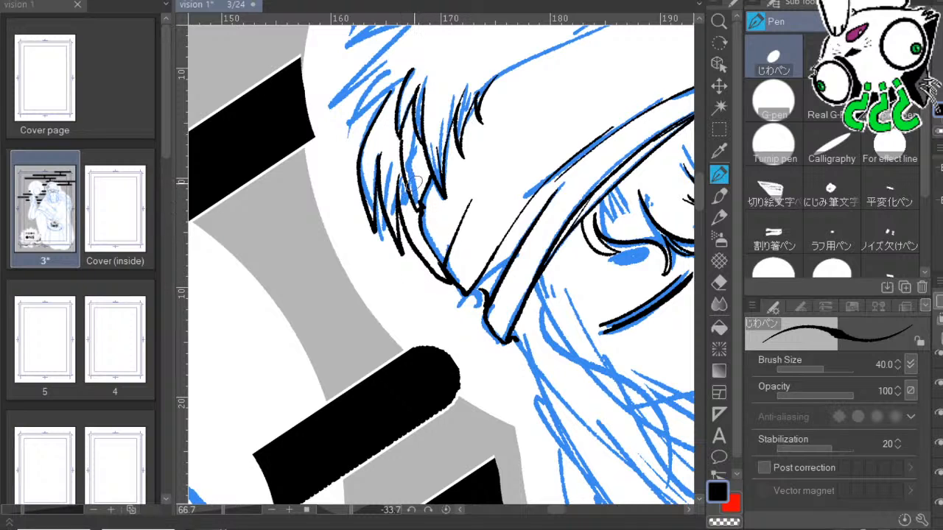
{"action": "left_click_drag", "start_coordinate": [406, 147], "coordinate": [420, 195]}
{"action": "left_click_drag", "start_coordinate": [395, 65], "coordinate": [429, 189]}
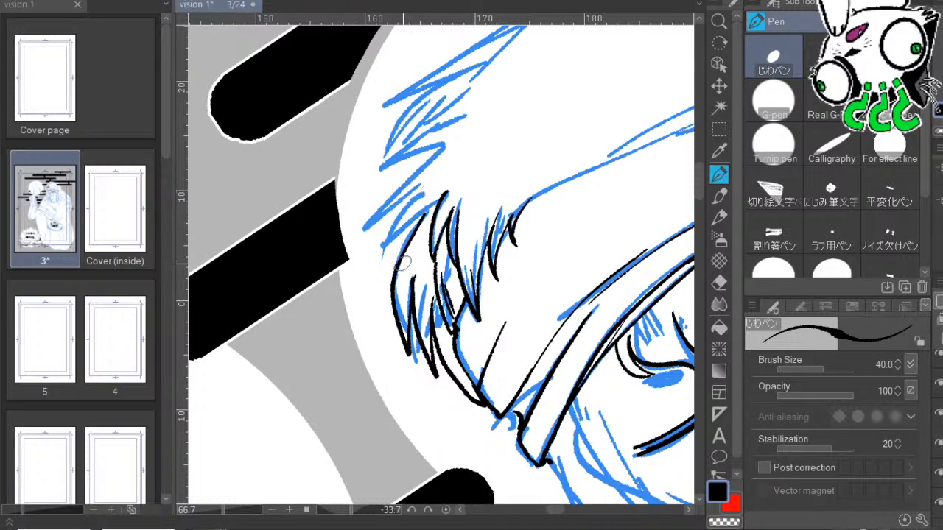
{"action": "left_click_drag", "start_coordinate": [392, 284], "coordinate": [423, 218]}
Try to ink slanted tufts above the outer row along the hat's left edge.
{"action": "left_click_drag", "start_coordinate": [517, 204], "coordinate": [574, 212]}
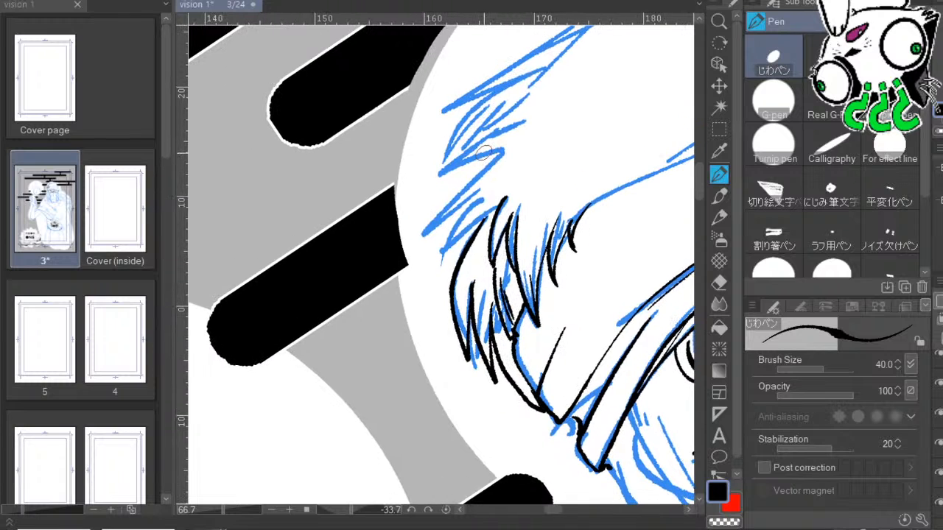
{"action": "left_click_drag", "start_coordinate": [504, 153], "coordinate": [434, 254]}
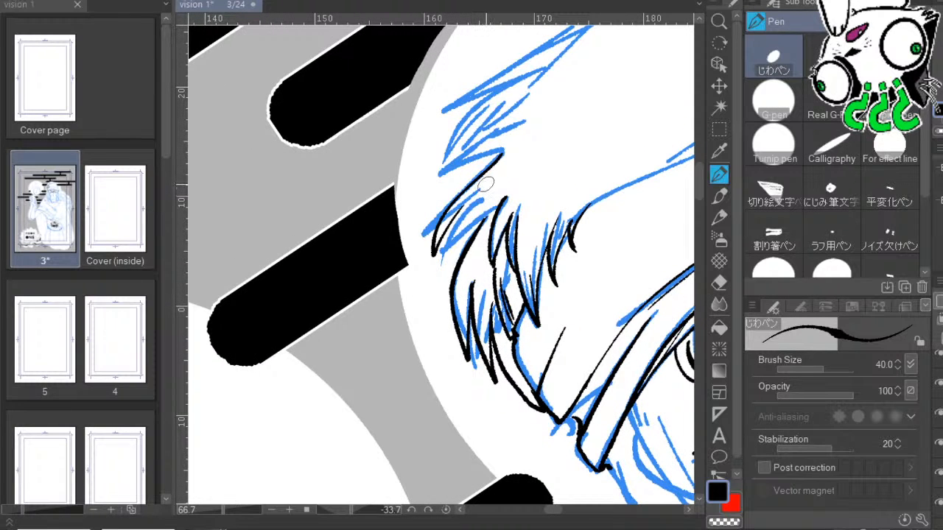
{"action": "key", "text": "ctrl+z"}
{"action": "left_click_drag", "start_coordinate": [681, 179], "coordinate": [676, 127]}
{"action": "left_click_drag", "start_coordinate": [495, 101], "coordinate": [436, 186]}
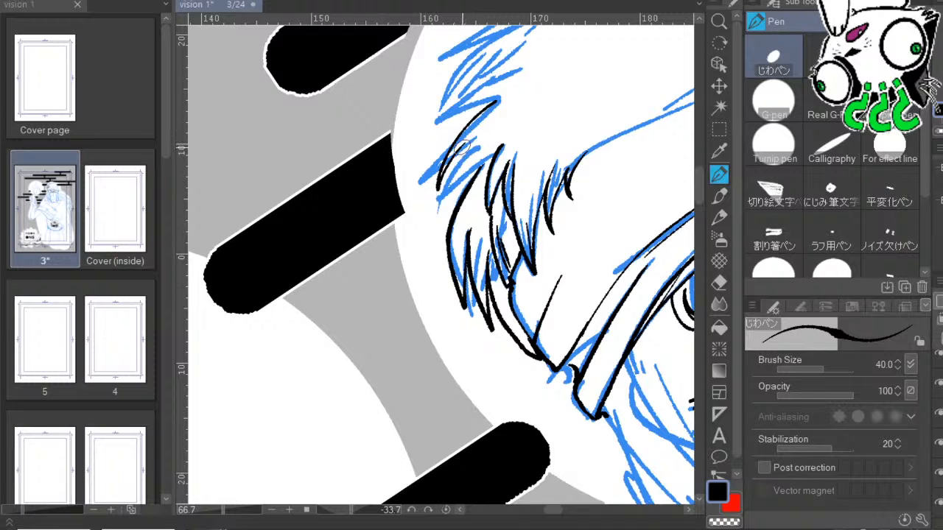
{"action": "mouse_move", "coordinate": [488, 143]}
{"action": "left_mouse_down"}
{"action": "mouse_move", "coordinate": [447, 215]}
{"action": "mouse_move", "coordinate": [457, 188]}
{"action": "left_mouse_up"}
{"action": "key", "text": "ctrl+z"}
{"action": "key", "text": "ctrl+z"}
{"action": "left_click_drag", "start_coordinate": [508, 102], "coordinate": [448, 203]}
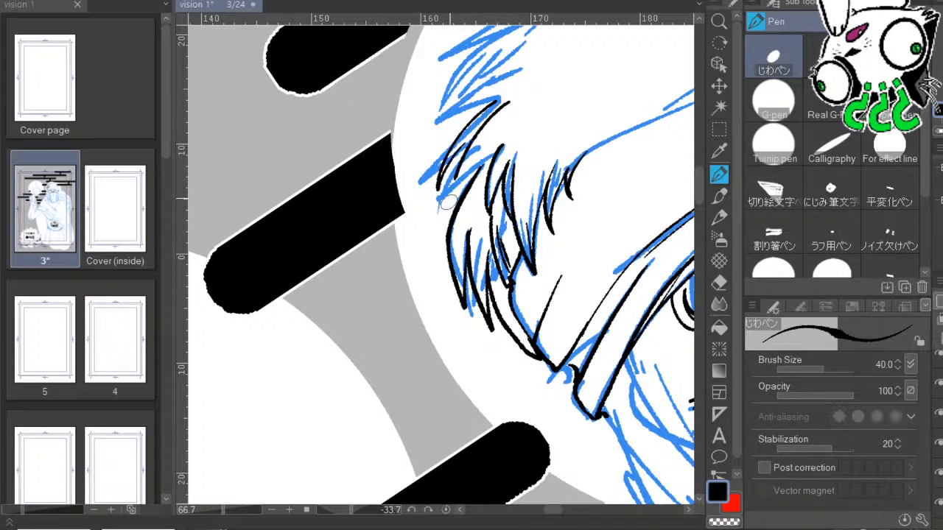
{"action": "mouse_move", "coordinate": [492, 137]}
{"action": "left_mouse_down"}
{"action": "mouse_move", "coordinate": [461, 177]}
{"action": "mouse_move", "coordinate": [452, 223]}
{"action": "left_mouse_up"}
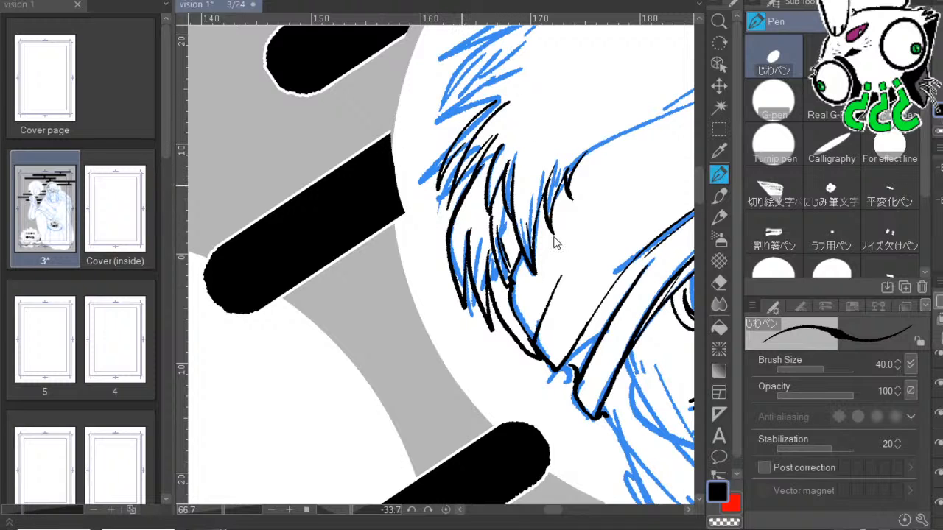
Remove the new slanted tufts and the long upper curve of the outer row.
{"action": "key", "text": "ctrl+z"}
{"action": "key", "text": "ctrl+z"}
{"action": "key", "text": "ctrl+z"}
{"action": "key", "text": "ctrl+z"}
{"action": "key", "text": "ctrl+z"}
{"action": "key", "text": "ctrl+z"}
{"action": "key", "text": "ctrl+z"}
{"action": "key", "text": "ctrl+z"}
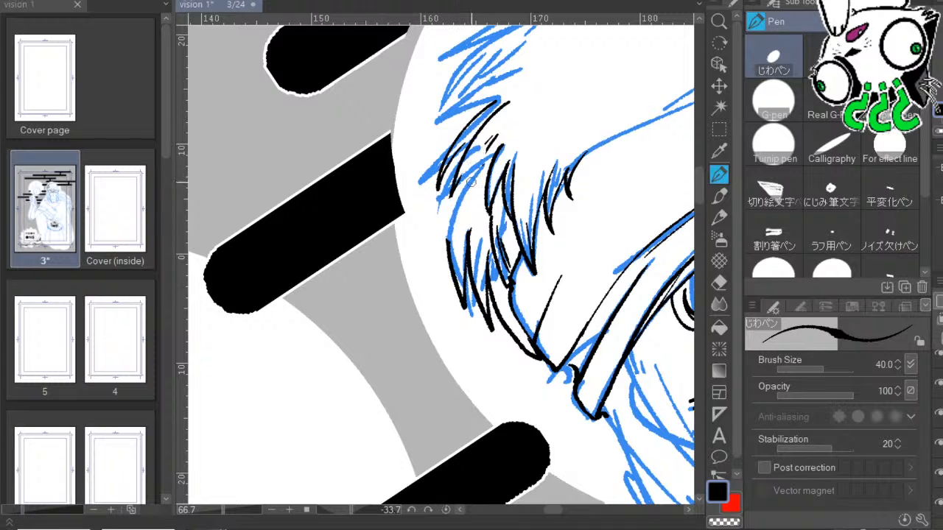
{"action": "key", "text": "ctrl+z"}
{"action": "key", "text": "ctrl+z"}
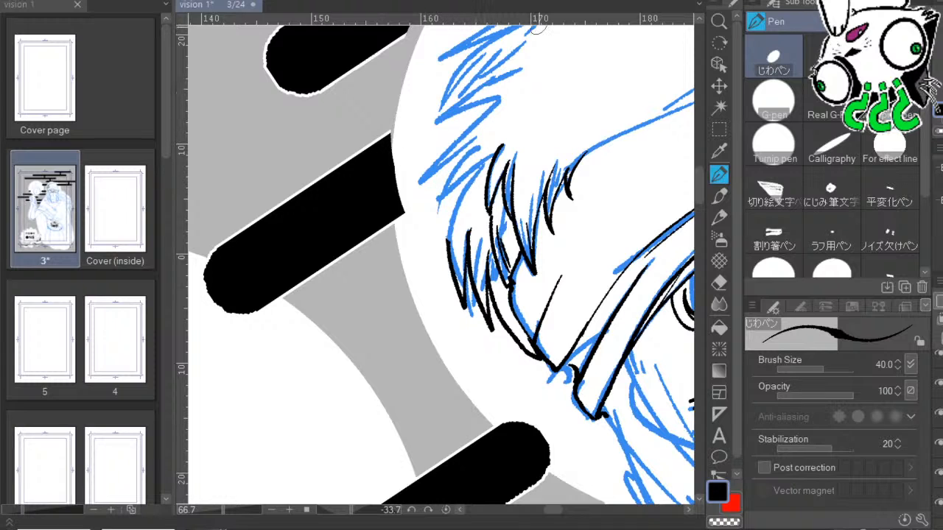
Re-ink the long curve above the outer tufts and add short pointed strokes beside it.
{"action": "left_click_drag", "start_coordinate": [451, 289], "coordinate": [492, 152]}
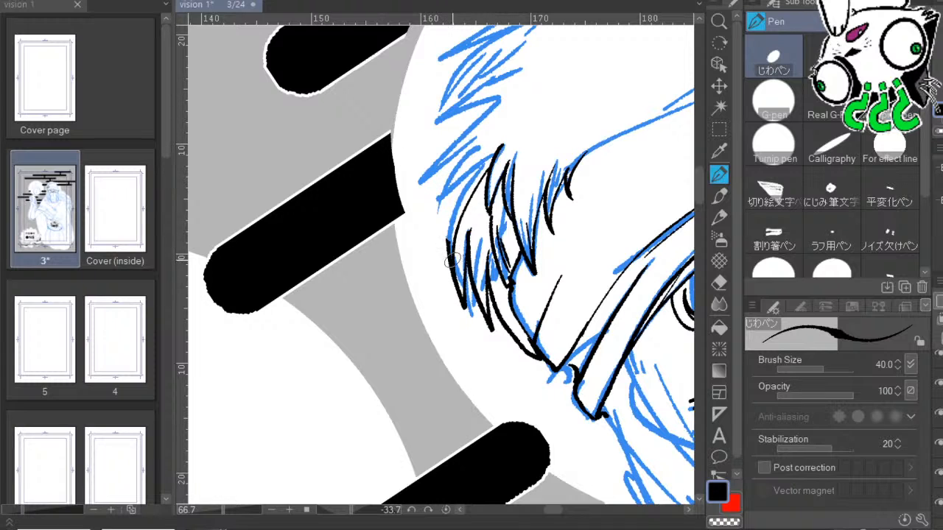
{"action": "left_click_drag", "start_coordinate": [453, 260], "coordinate": [487, 161]}
{"action": "key", "text": "ctrl+z"}
{"action": "mouse_move", "coordinate": [450, 252]}
{"action": "left_mouse_down"}
{"action": "mouse_move", "coordinate": [493, 151]}
{"action": "mouse_move", "coordinate": [457, 204]}
{"action": "mouse_move", "coordinate": [450, 260]}
{"action": "mouse_move", "coordinate": [458, 298]}
{"action": "mouse_move", "coordinate": [466, 133]}
{"action": "mouse_move", "coordinate": [484, 153]}
{"action": "mouse_move", "coordinate": [443, 214]}
{"action": "mouse_move", "coordinate": [473, 159]}
{"action": "left_mouse_up"}
Ink longer slanted tufts further up the hat's left edge, redoing the lower strokes that join the outer row.
{"action": "left_click_drag", "start_coordinate": [526, 64], "coordinate": [439, 121]}
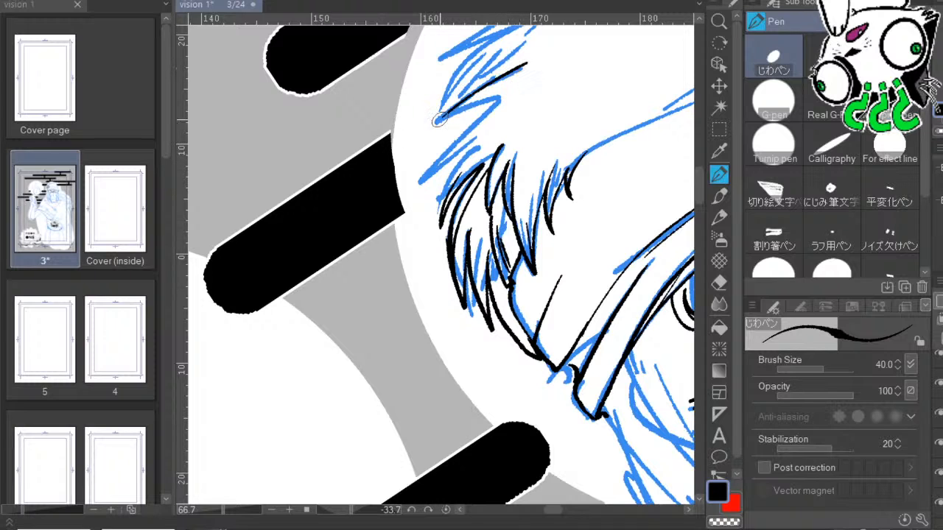
{"action": "mouse_move", "coordinate": [507, 91]}
{"action": "left_mouse_down"}
{"action": "mouse_move", "coordinate": [435, 124]}
{"action": "mouse_move", "coordinate": [439, 173]}
{"action": "left_mouse_up"}
{"action": "mouse_move", "coordinate": [498, 118]}
{"action": "left_mouse_down"}
{"action": "mouse_move", "coordinate": [431, 186]}
{"action": "mouse_move", "coordinate": [447, 220]}
{"action": "left_mouse_up"}
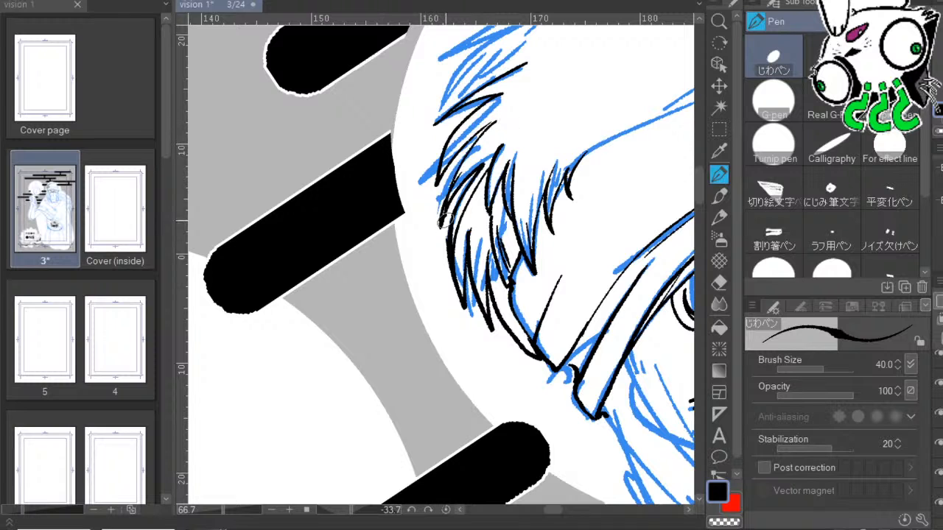
{"action": "key", "text": "ctrl+z"}
{"action": "left_click_drag", "start_coordinate": [492, 116], "coordinate": [437, 230]}
{"action": "key", "text": "ctrl+z"}
{"action": "left_click_drag", "start_coordinate": [495, 140], "coordinate": [441, 206]}
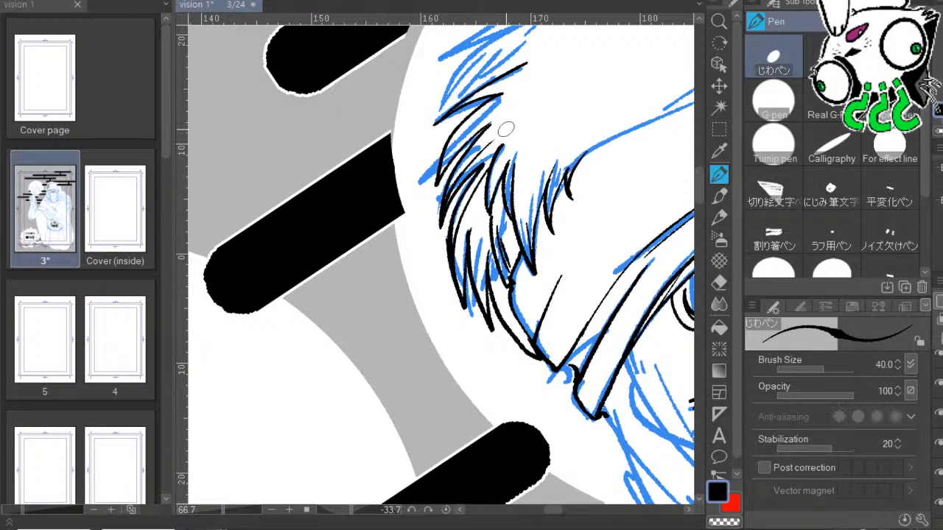
Replace the uppermost slanted stroke with a cluster of finer tufts following the blue zigzag.
{"action": "left_click_drag", "start_coordinate": [607, 169], "coordinate": [548, 182]}
{"action": "mouse_move", "coordinate": [607, 187]}
{"action": "left_mouse_down"}
{"action": "mouse_move", "coordinate": [558, 217]}
{"action": "mouse_move", "coordinate": [558, 284]}
{"action": "mouse_move", "coordinate": [509, 157]}
{"action": "left_mouse_up"}
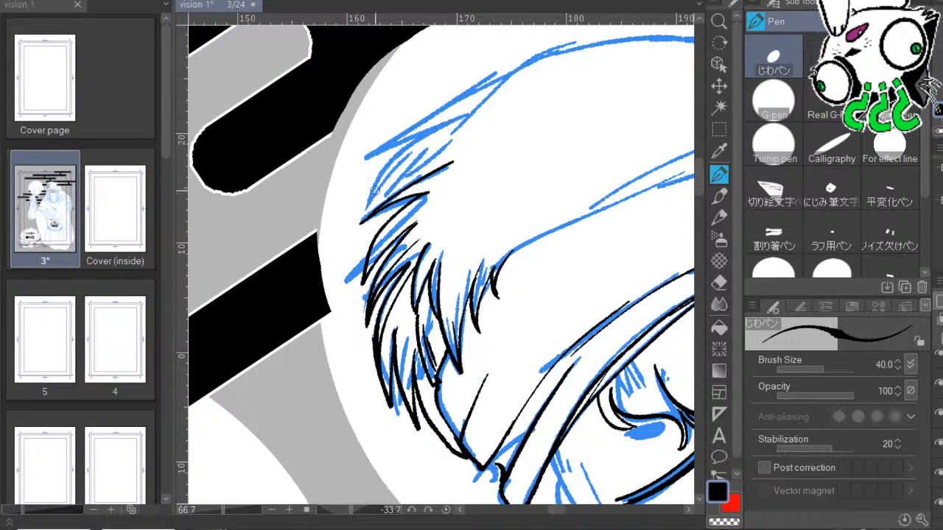
{"action": "key", "text": "ctrl+z"}
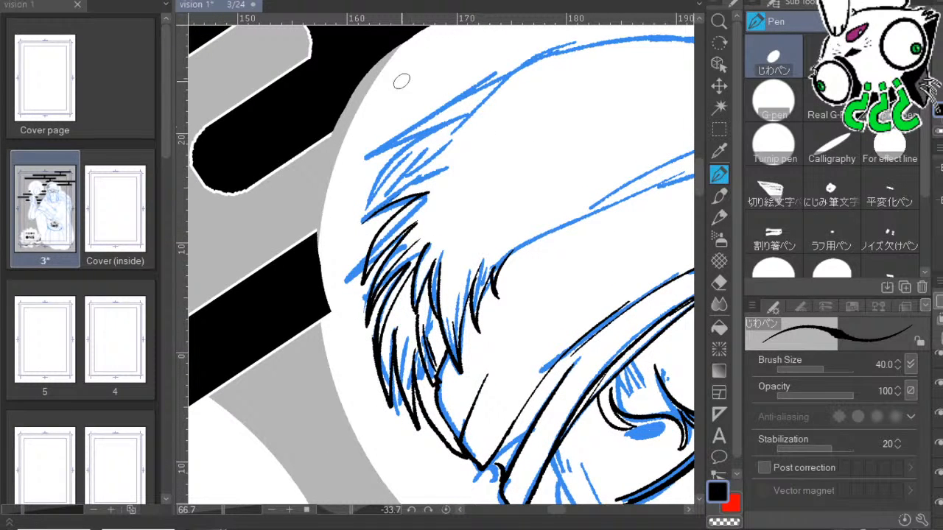
{"action": "mouse_move", "coordinate": [463, 159]}
{"action": "left_mouse_down"}
{"action": "mouse_move", "coordinate": [427, 153]}
{"action": "mouse_move", "coordinate": [375, 196]}
{"action": "mouse_move", "coordinate": [384, 197]}
{"action": "mouse_move", "coordinate": [371, 217]}
{"action": "mouse_move", "coordinate": [409, 182]}
{"action": "left_mouse_up"}
{"action": "key", "text": "ctrl+z"}
{"action": "key", "text": "ctrl+z"}
{"action": "mouse_move", "coordinate": [362, 221]}
{"action": "left_mouse_down"}
{"action": "mouse_move", "coordinate": [406, 184]}
{"action": "mouse_move", "coordinate": [390, 209]}
{"action": "left_mouse_up"}
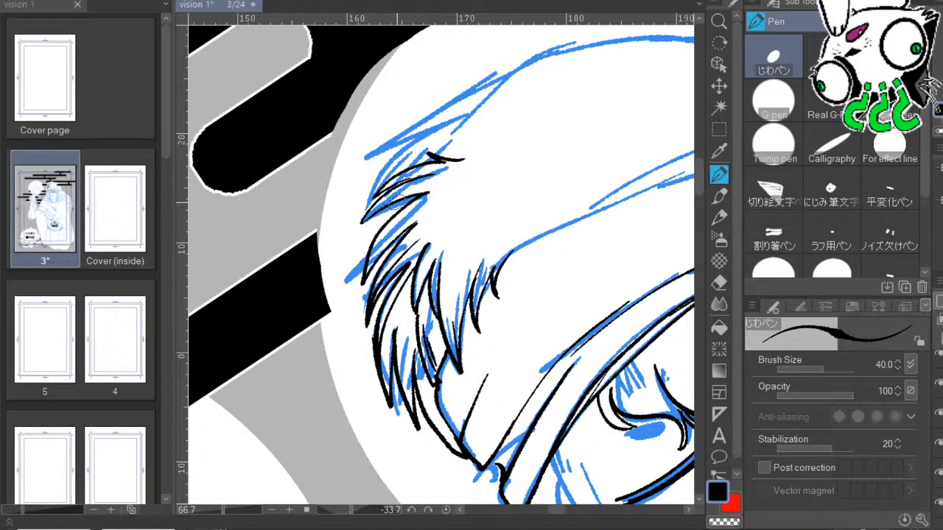
{"action": "mouse_move", "coordinate": [434, 184]}
{"action": "left_mouse_down"}
{"action": "mouse_move", "coordinate": [371, 216]}
{"action": "mouse_move", "coordinate": [393, 229]}
{"action": "left_mouse_up"}
Ink the topmost tuft's curved edge and extra thin strokes inside the cluster below it.
{"action": "left_click_drag", "start_coordinate": [572, 258], "coordinate": [546, 230]}
{"action": "mouse_move", "coordinate": [449, 83]}
{"action": "left_mouse_down"}
{"action": "mouse_move", "coordinate": [391, 100]}
{"action": "mouse_move", "coordinate": [395, 111]}
{"action": "mouse_move", "coordinate": [359, 150]}
{"action": "left_mouse_up"}
{"action": "left_click_drag", "start_coordinate": [407, 119], "coordinate": [364, 151]}
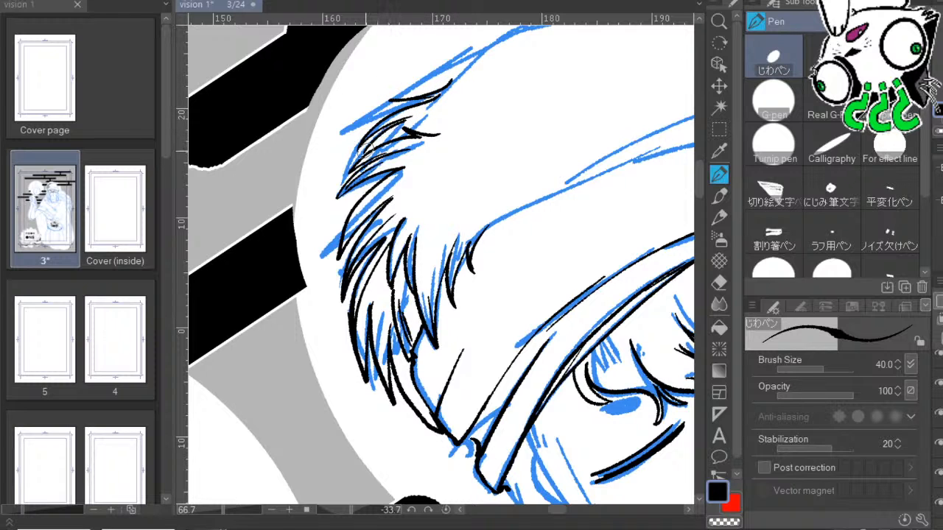
Remove the inked tufts along the upper part of the hat's left edge.
{"action": "left_click_drag", "start_coordinate": [652, 216], "coordinate": [569, 167]}
{"action": "left_click_drag", "start_coordinate": [604, 211], "coordinate": [470, 284]}
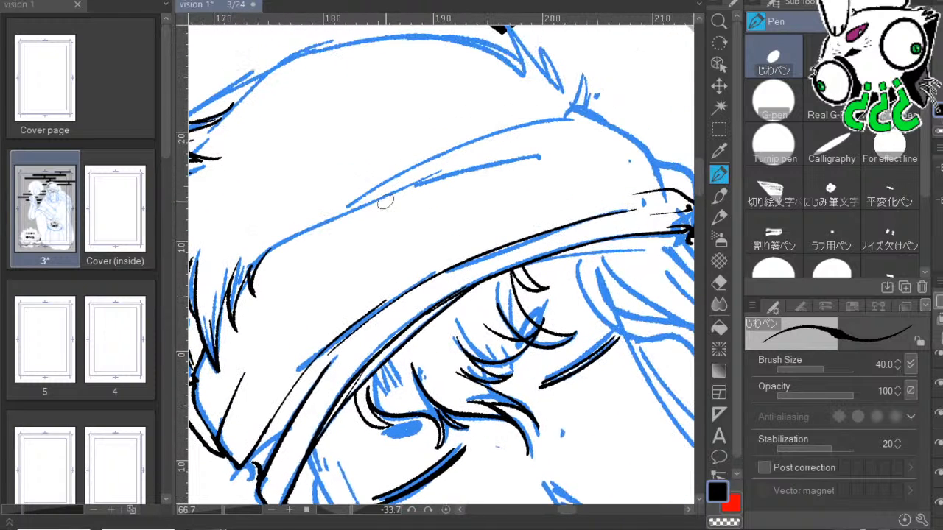
{"action": "left_click_drag", "start_coordinate": [567, 387], "coordinate": [614, 293]}
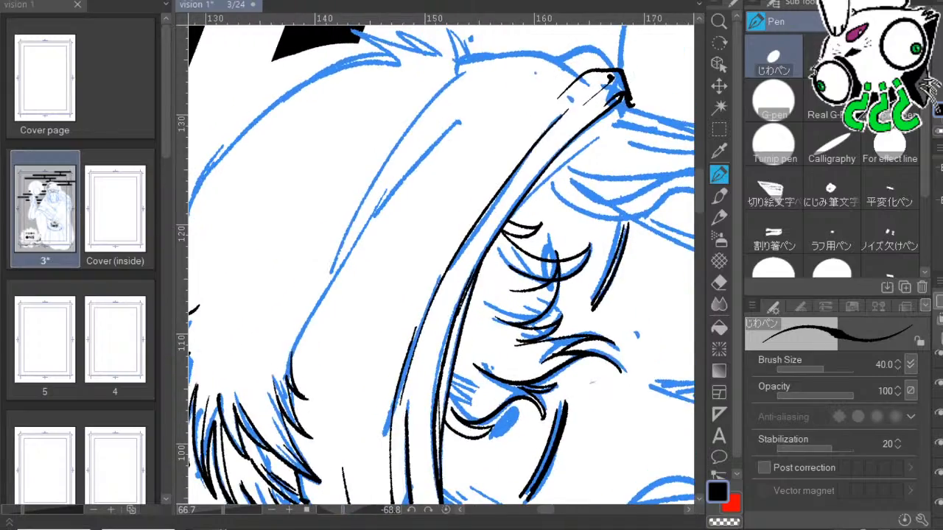
{"action": "left_click_drag", "start_coordinate": [492, 363], "coordinate": [602, 287]}
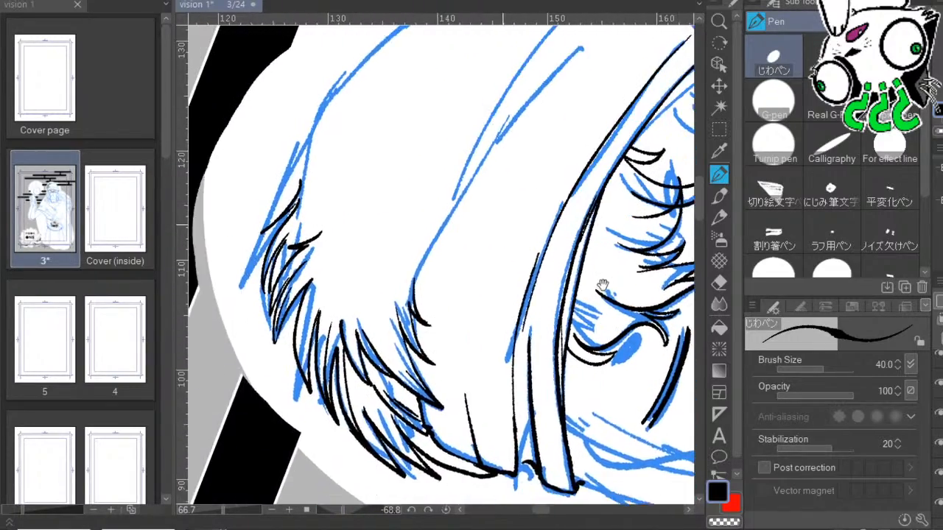
{"action": "left_click_drag", "start_coordinate": [604, 207], "coordinate": [535, 314]}
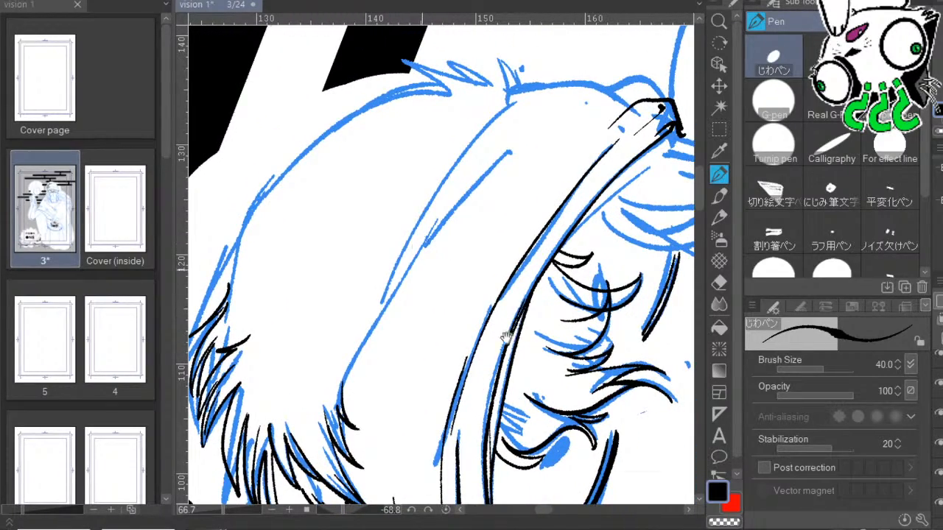
{"action": "left_click_drag", "start_coordinate": [509, 370], "coordinate": [587, 268]}
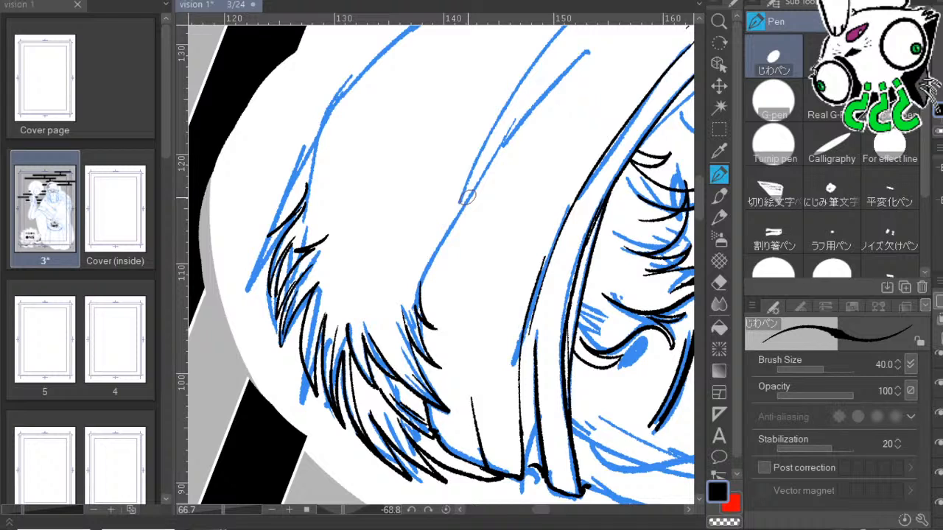
{"action": "key", "text": "ctrl+z"}
{"action": "key", "text": "ctrl+z"}
{"action": "key", "text": "ctrl+z"}
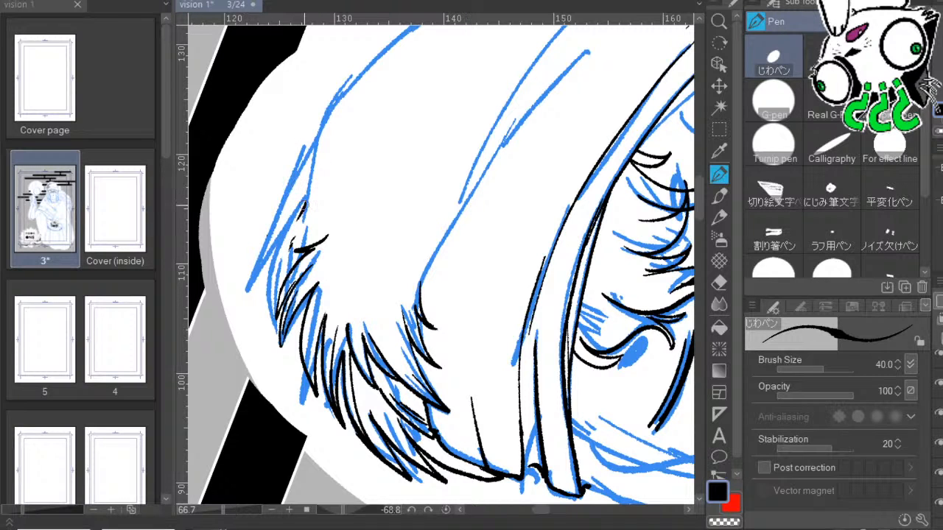
{"action": "key", "text": "ctrl+z"}
{"action": "key", "text": "ctrl+z"}
{"action": "key", "text": "ctrl+z"}
{"action": "key", "text": "ctrl+z"}
{"action": "key", "text": "ctrl+z"}
{"action": "key", "text": "ctrl+z"}
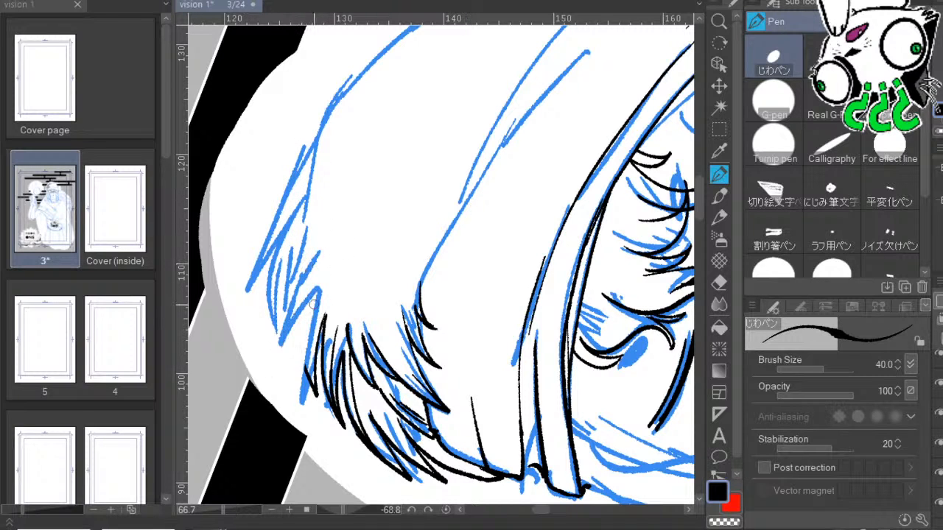
Remove the remaining outer and inner tufts down to the brim's left corner.
{"action": "key", "text": "ctrl+z"}
{"action": "key", "text": "ctrl+z"}
{"action": "key", "text": "ctrl+z"}
{"action": "key", "text": "ctrl+z"}
{"action": "key", "text": "ctrl+z"}
{"action": "key", "text": "ctrl+z"}
{"action": "key", "text": "ctrl+z"}
{"action": "key", "text": "ctrl+z"}
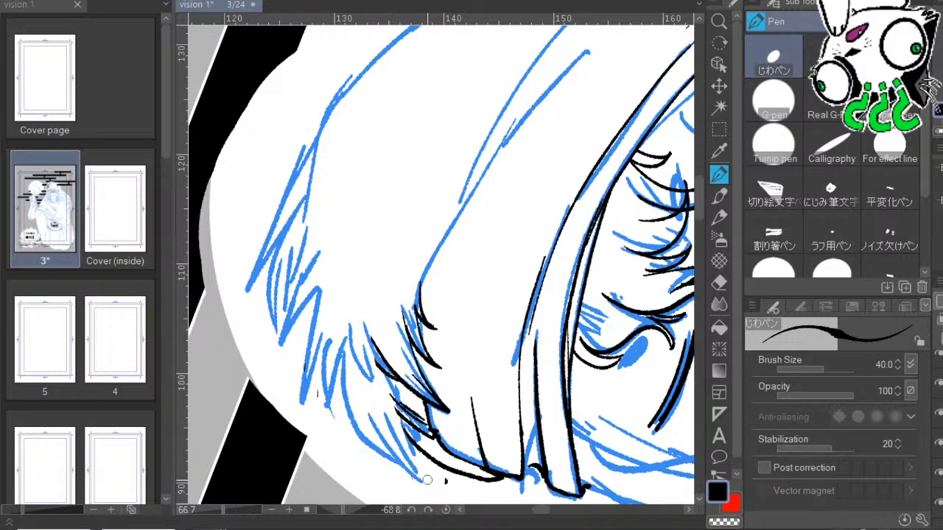
{"action": "key", "text": "ctrl+z"}
{"action": "key", "text": "ctrl+z"}
{"action": "key", "text": "ctrl+z"}
{"action": "key", "text": "ctrl+z"}
{"action": "key", "text": "ctrl+z"}
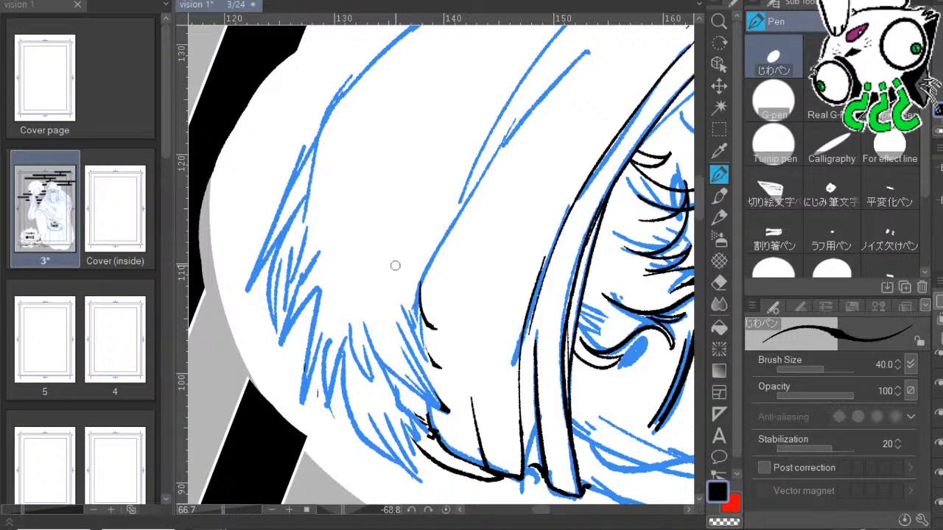
Clear the leftover stroke fragments and the outer curve beside the crown's left corner.
{"action": "left_click_drag", "start_coordinate": [474, 333], "coordinate": [458, 339]}
{"action": "left_click_drag", "start_coordinate": [456, 486], "coordinate": [345, 464]}
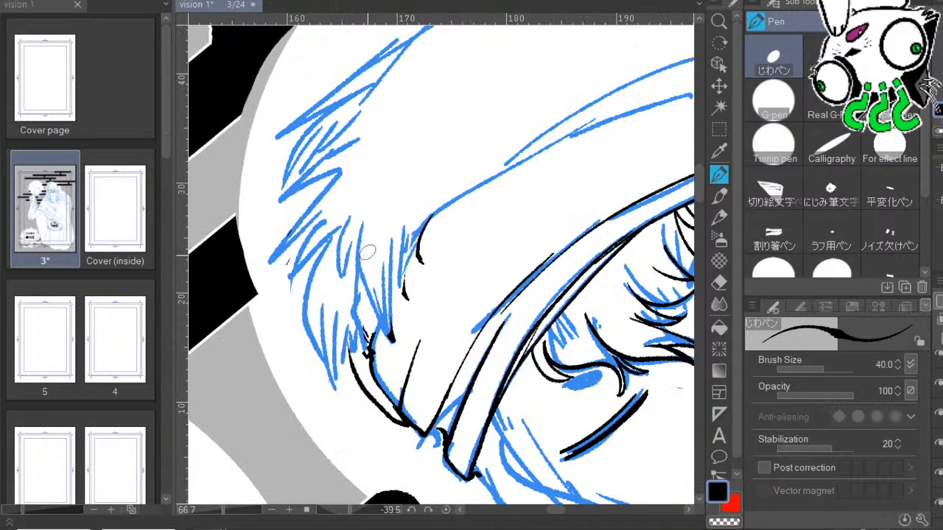
{"action": "left_click_drag", "start_coordinate": [368, 252], "coordinate": [406, 329]}
{"action": "key", "text": "ctrl+z"}
{"action": "key", "text": "ctrl+z"}
{"action": "key", "text": "ctrl+z"}
{"action": "mouse_move", "coordinate": [357, 362]}
{"action": "left_mouse_down"}
{"action": "mouse_move", "coordinate": [371, 328]}
{"action": "mouse_move", "coordinate": [368, 408]}
{"action": "mouse_move", "coordinate": [348, 358]}
{"action": "mouse_move", "coordinate": [406, 428]}
{"action": "left_mouse_up"}
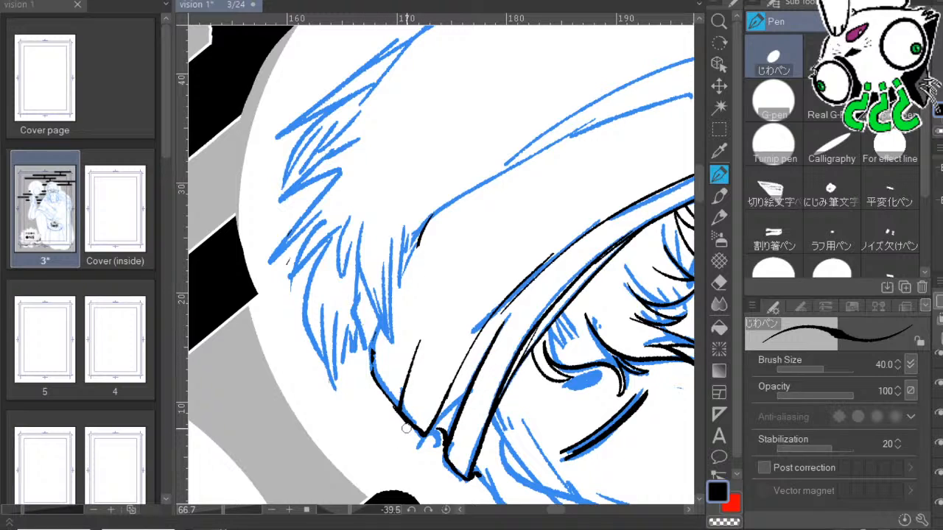
Ink a curved pointed tuft hanging outside the crown's left corner, near the brim.
{"action": "mouse_move", "coordinate": [505, 325]}
{"action": "left_mouse_down"}
{"action": "mouse_move", "coordinate": [538, 255]}
{"action": "mouse_move", "coordinate": [545, 186]}
{"action": "left_mouse_up"}
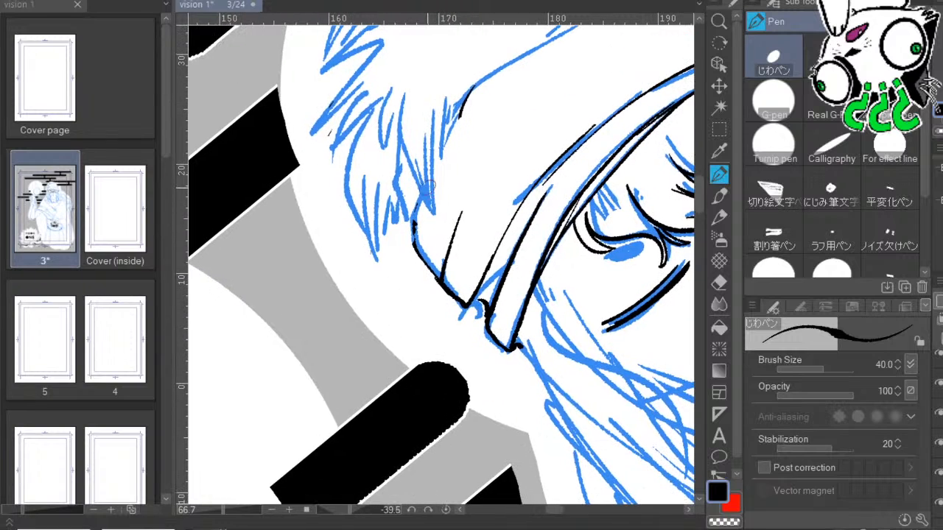
{"action": "mouse_move", "coordinate": [392, 218]}
{"action": "left_mouse_down"}
{"action": "mouse_move", "coordinate": [405, 271]}
{"action": "mouse_move", "coordinate": [395, 285]}
{"action": "mouse_move", "coordinate": [412, 258]}
{"action": "mouse_move", "coordinate": [423, 260]}
{"action": "mouse_move", "coordinate": [436, 297]}
{"action": "mouse_move", "coordinate": [434, 267]}
{"action": "mouse_move", "coordinate": [411, 256]}
{"action": "mouse_move", "coordinate": [423, 296]}
{"action": "left_mouse_up"}
{"action": "key", "text": "ctrl+z"}
{"action": "key", "text": "ctrl+z"}
{"action": "key", "text": "ctrl+z"}
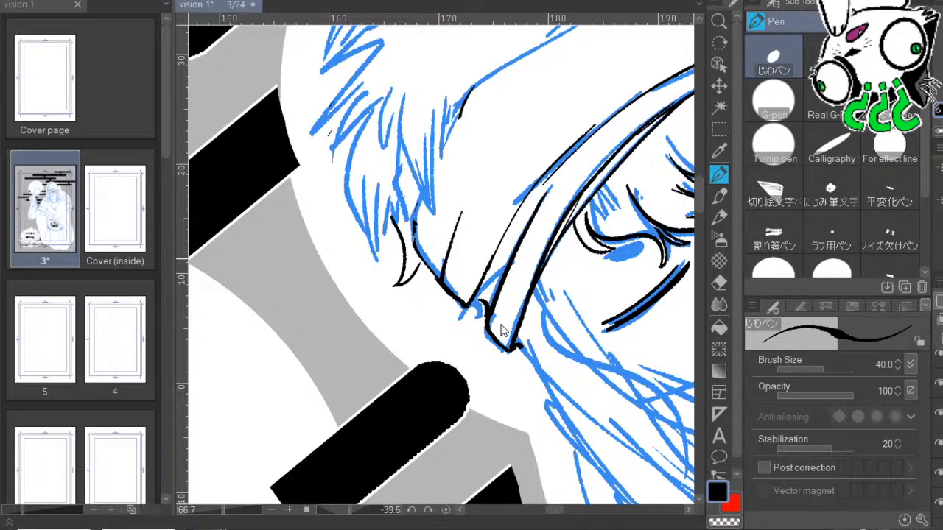
Ink additional short pointed tufts outside the crown's left corner, beside the existing curved tuft.
{"action": "mouse_move", "coordinate": [418, 260]}
{"action": "left_mouse_down"}
{"action": "mouse_move", "coordinate": [411, 292]}
{"action": "mouse_move", "coordinate": [437, 265]}
{"action": "mouse_move", "coordinate": [433, 242]}
{"action": "mouse_move", "coordinate": [418, 293]}
{"action": "mouse_move", "coordinate": [431, 264]}
{"action": "left_mouse_up"}
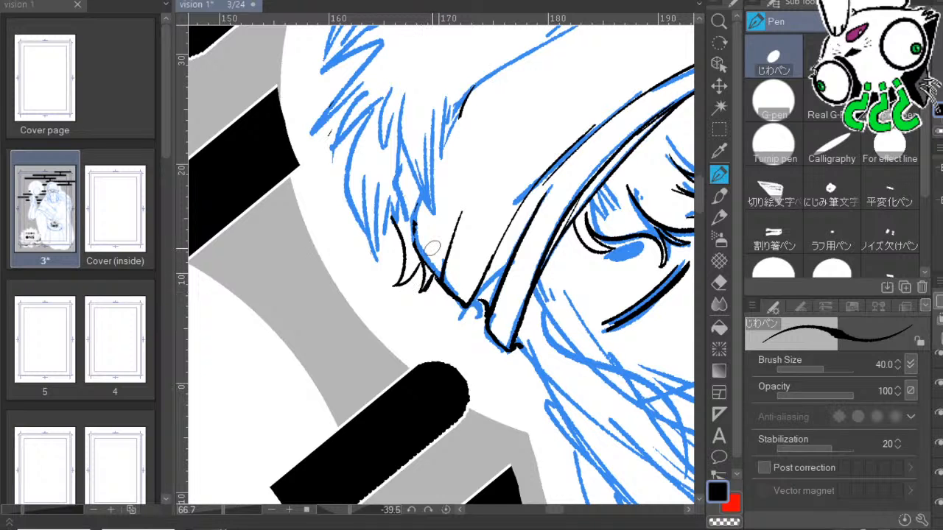
{"action": "left_click_drag", "start_coordinate": [499, 252], "coordinate": [530, 294]}
{"action": "left_click_drag", "start_coordinate": [436, 293], "coordinate": [421, 245]}
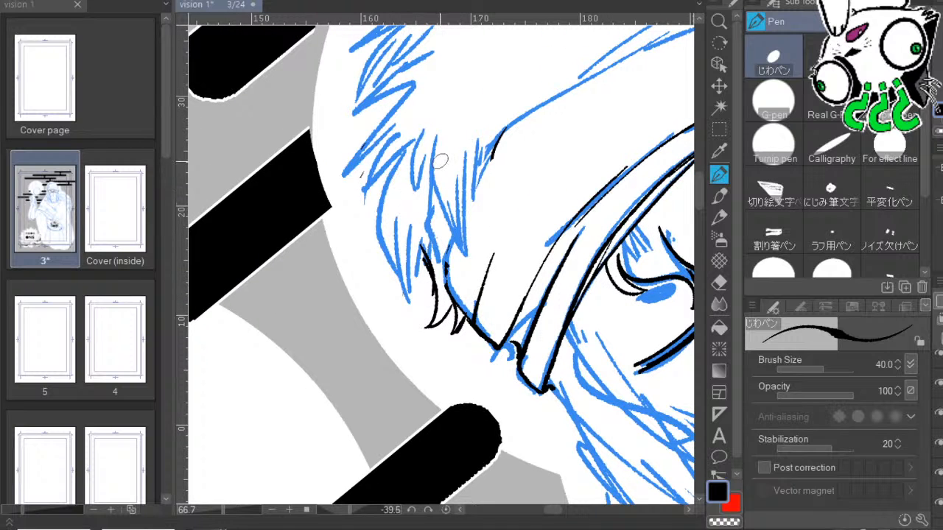
Ink a dark curved tuft just inside the hat's edge, directly above the crown's left corner.
{"action": "left_click_drag", "start_coordinate": [585, 204], "coordinate": [529, 237]}
{"action": "left_click_drag", "start_coordinate": [389, 216], "coordinate": [411, 280]}
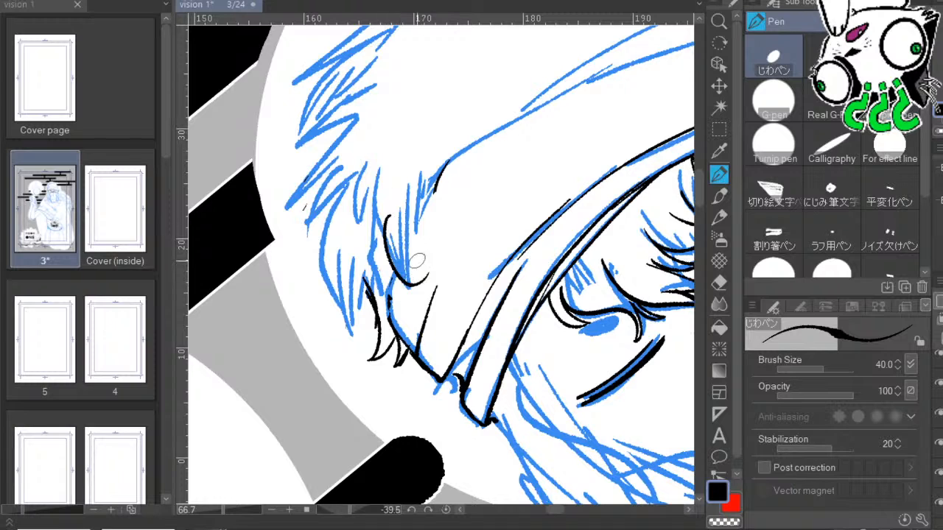
{"action": "key", "text": "ctrl+z"}
{"action": "mouse_move", "coordinate": [383, 243]}
{"action": "left_mouse_down"}
{"action": "mouse_move", "coordinate": [422, 274]}
{"action": "mouse_move", "coordinate": [404, 248]}
{"action": "mouse_move", "coordinate": [404, 207]}
{"action": "mouse_move", "coordinate": [382, 280]}
{"action": "mouse_move", "coordinate": [389, 266]}
{"action": "mouse_move", "coordinate": [387, 311]}
{"action": "mouse_move", "coordinate": [403, 335]}
{"action": "left_mouse_up"}
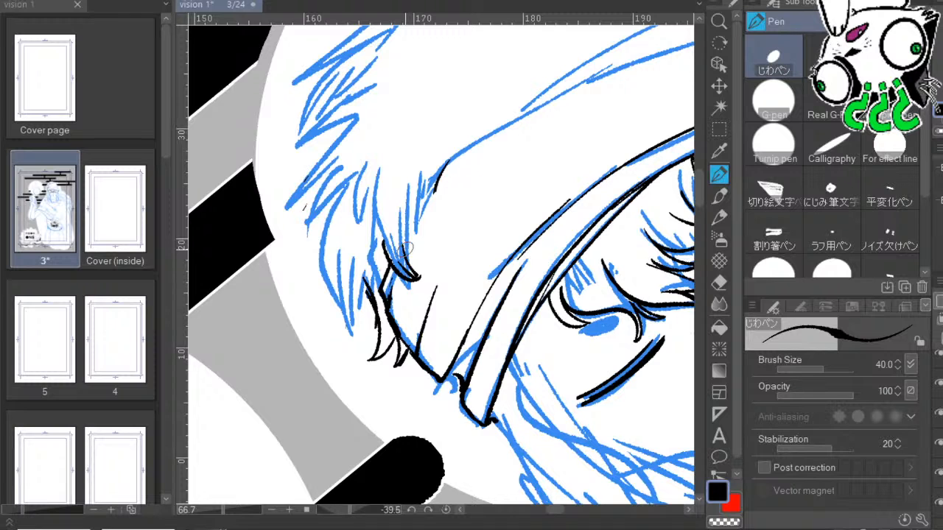
Ink the hat's upper-left outline down to a pointed tuft and start a second curved tuft below it.
{"action": "left_click_drag", "start_coordinate": [561, 224], "coordinate": [517, 277]}
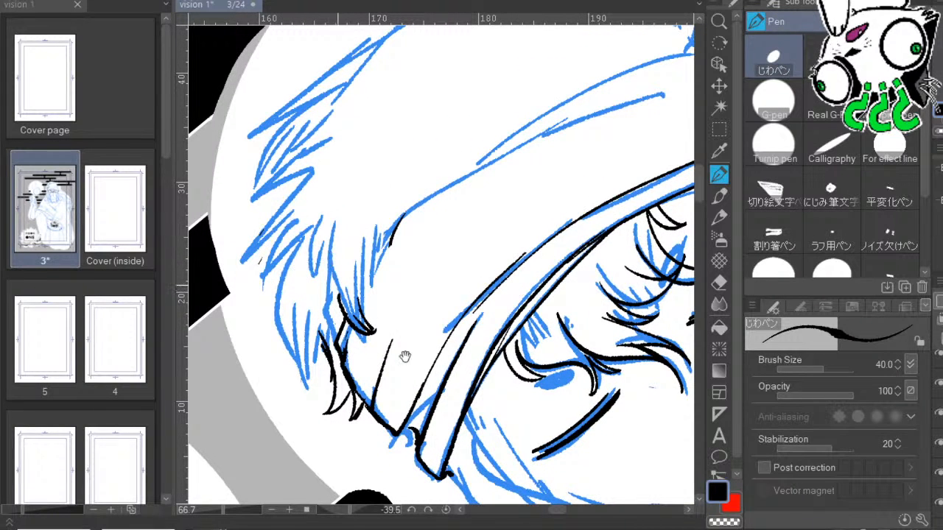
{"action": "left_click_drag", "start_coordinate": [445, 171], "coordinate": [429, 328]}
{"action": "mouse_move", "coordinate": [396, 115]}
{"action": "left_mouse_down"}
{"action": "mouse_move", "coordinate": [371, 125]}
{"action": "mouse_move", "coordinate": [230, 242]}
{"action": "mouse_move", "coordinate": [285, 249]}
{"action": "mouse_move", "coordinate": [237, 247]}
{"action": "mouse_move", "coordinate": [315, 219]}
{"action": "mouse_move", "coordinate": [234, 341]}
{"action": "left_mouse_up"}
{"action": "left_click_drag", "start_coordinate": [261, 286], "coordinate": [237, 338]}
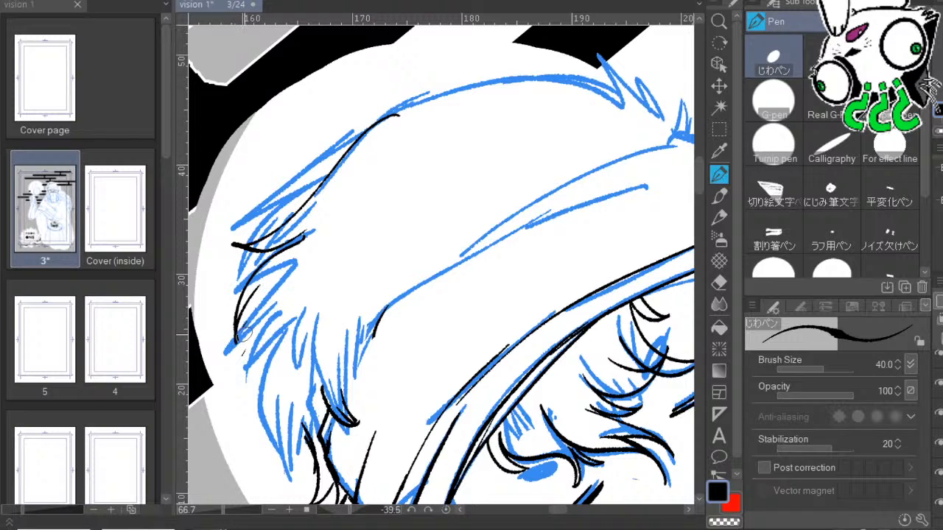
{"action": "left_click_drag", "start_coordinate": [296, 261], "coordinate": [258, 329]}
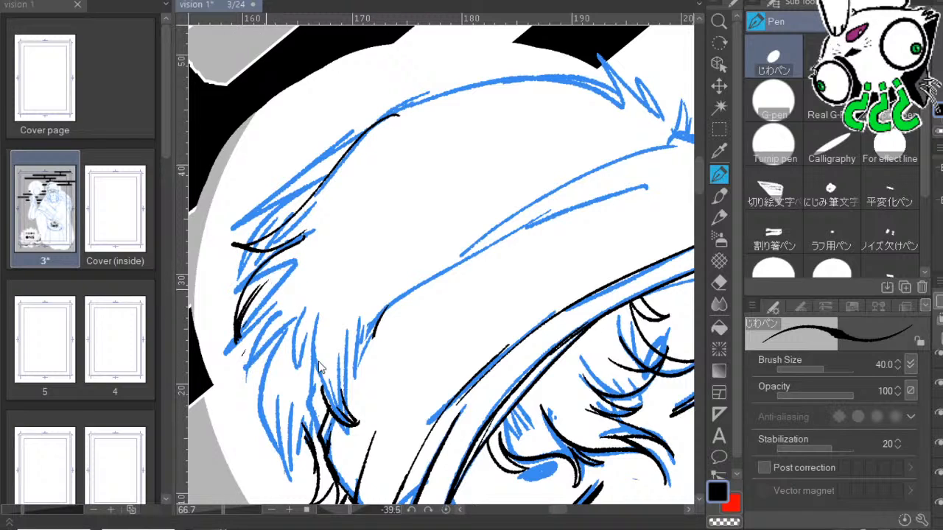
Ink the outer curved tufts down the hat's left edge toward the crown's left corner.
{"action": "left_click_drag", "start_coordinate": [272, 276], "coordinate": [249, 345]}
{"action": "mouse_move", "coordinate": [229, 390]}
{"action": "left_mouse_down"}
{"action": "mouse_move", "coordinate": [273, 356]}
{"action": "mouse_move", "coordinate": [239, 393]}
{"action": "mouse_move", "coordinate": [274, 373]}
{"action": "left_mouse_up"}
{"action": "mouse_move", "coordinate": [280, 340]}
{"action": "left_mouse_down"}
{"action": "mouse_move", "coordinate": [289, 405]}
{"action": "mouse_move", "coordinate": [283, 370]}
{"action": "mouse_move", "coordinate": [280, 402]}
{"action": "mouse_move", "coordinate": [247, 433]}
{"action": "mouse_move", "coordinate": [286, 442]}
{"action": "mouse_move", "coordinate": [263, 456]}
{"action": "mouse_move", "coordinate": [305, 442]}
{"action": "left_mouse_up"}
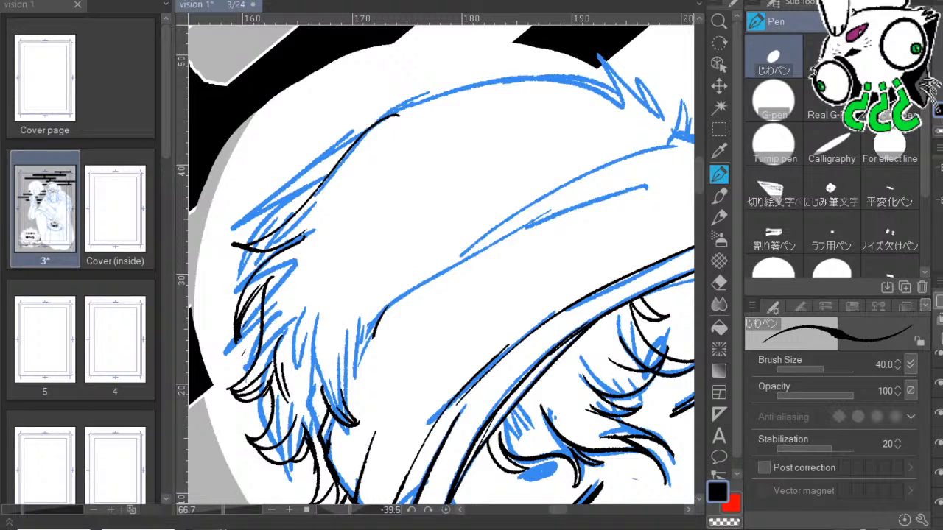
{"action": "left_click_drag", "start_coordinate": [398, 249], "coordinate": [445, 262]}
{"action": "key", "text": "ctrl+z"}
Ink layered, upturned curved tufts at the lower left end of the fold line above the brim.
{"action": "left_click_drag", "start_coordinate": [477, 348], "coordinate": [507, 228]}
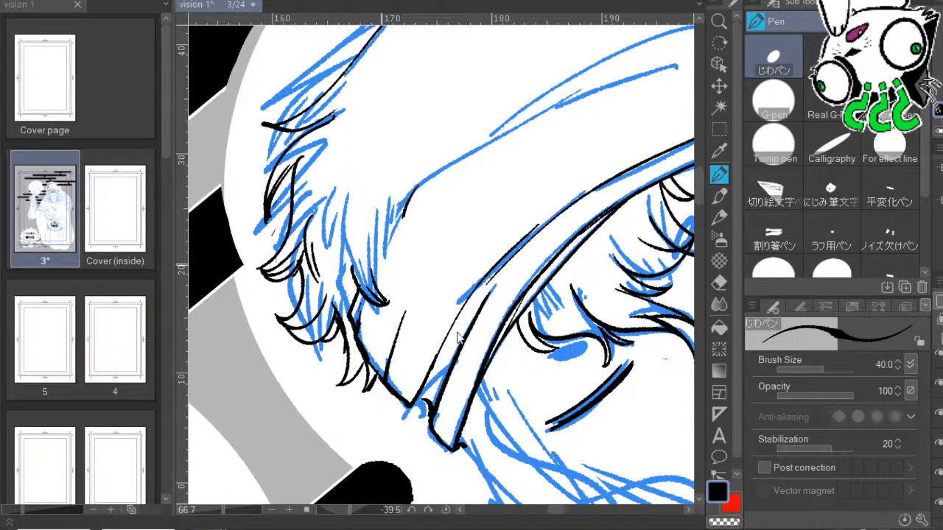
{"action": "mouse_move", "coordinate": [355, 262]}
{"action": "left_mouse_down"}
{"action": "mouse_move", "coordinate": [428, 236]}
{"action": "mouse_move", "coordinate": [386, 247]}
{"action": "mouse_move", "coordinate": [382, 211]}
{"action": "left_mouse_up"}
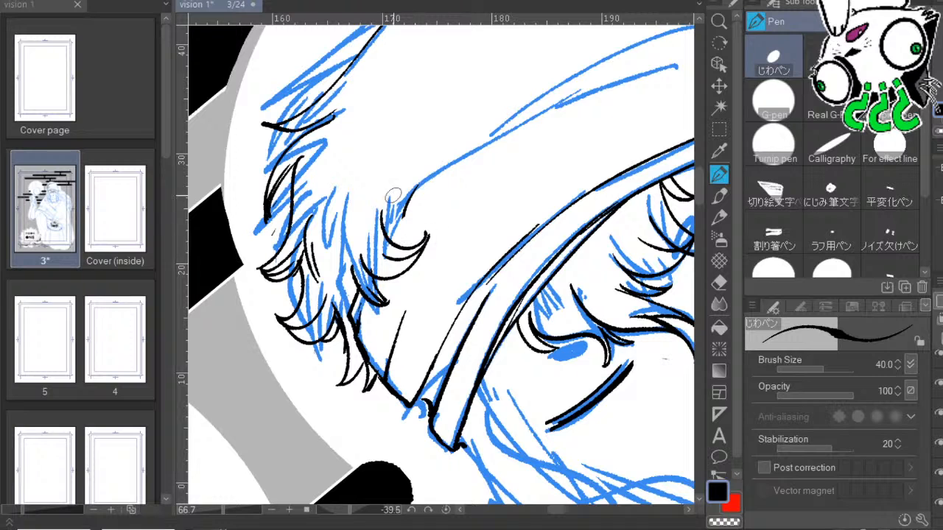
{"action": "key", "text": "ctrl+z"}
{"action": "left_click_drag", "start_coordinate": [423, 245], "coordinate": [381, 188]}
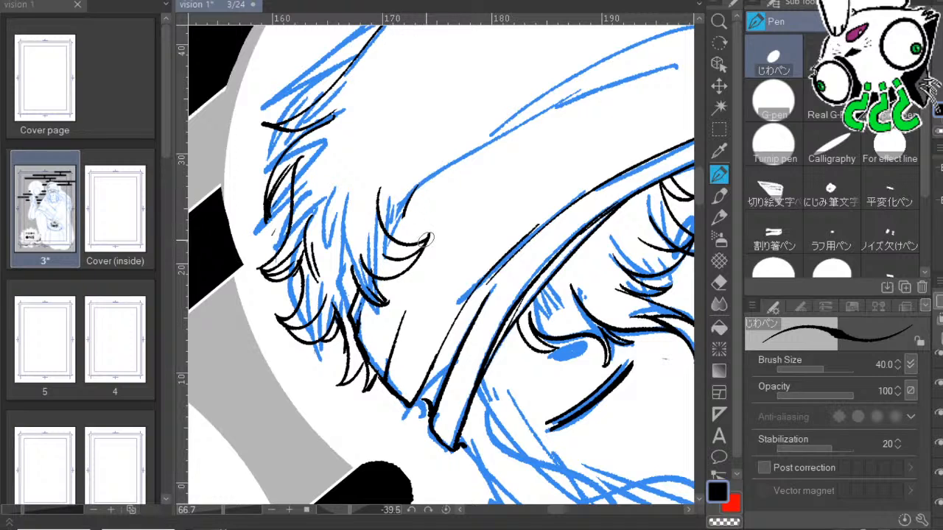
{"action": "left_click_drag", "start_coordinate": [428, 237], "coordinate": [413, 190]}
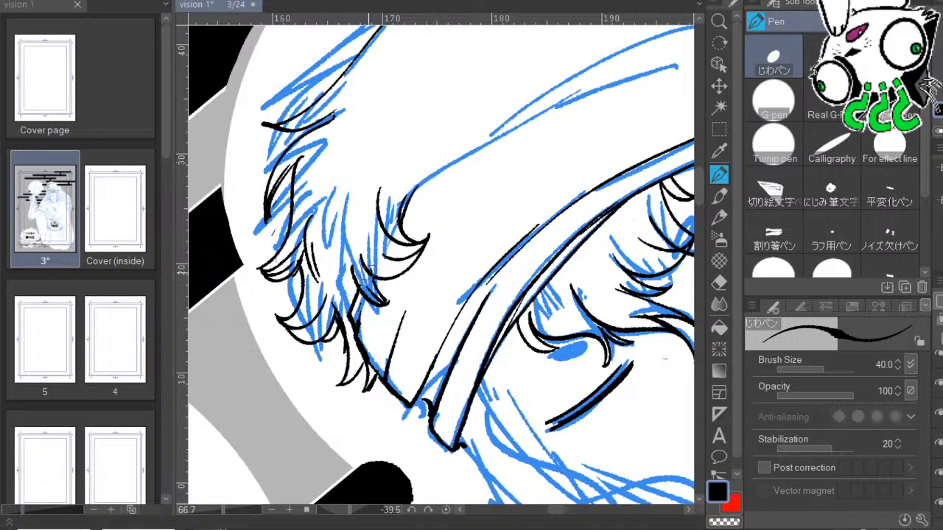
Fill the gap between the outer edge tufts and the fold's curved tufts with small curved strands.
{"action": "mouse_move", "coordinate": [339, 203]}
{"action": "left_mouse_down"}
{"action": "mouse_move", "coordinate": [318, 249]}
{"action": "mouse_move", "coordinate": [355, 219]}
{"action": "left_mouse_up"}
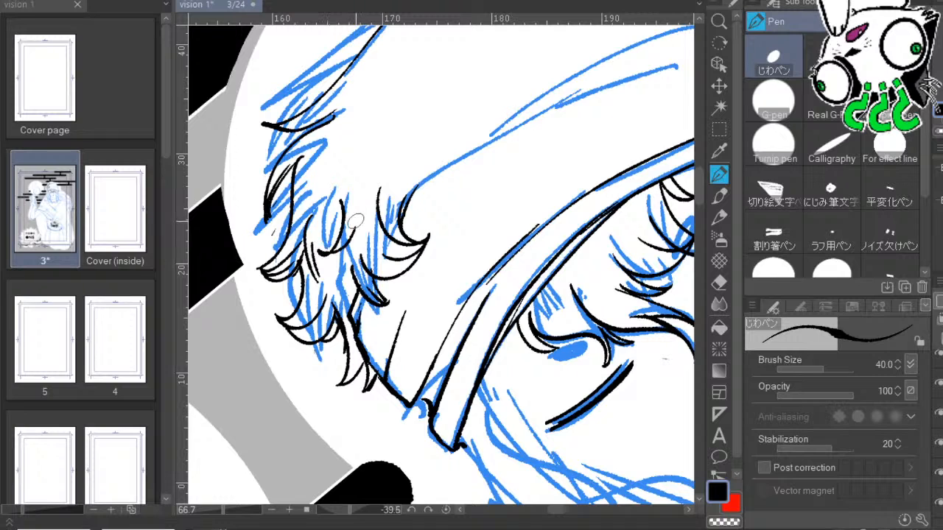
{"action": "key", "text": "ctrl+z"}
{"action": "mouse_move", "coordinate": [338, 184]}
{"action": "left_mouse_down"}
{"action": "mouse_move", "coordinate": [341, 216]}
{"action": "mouse_move", "coordinate": [321, 249]}
{"action": "left_mouse_up"}
{"action": "mouse_move", "coordinate": [322, 249]}
{"action": "left_mouse_down"}
{"action": "mouse_move", "coordinate": [351, 214]}
{"action": "mouse_move", "coordinate": [376, 263]}
{"action": "left_mouse_up"}
{"action": "key", "text": "ctrl+z"}
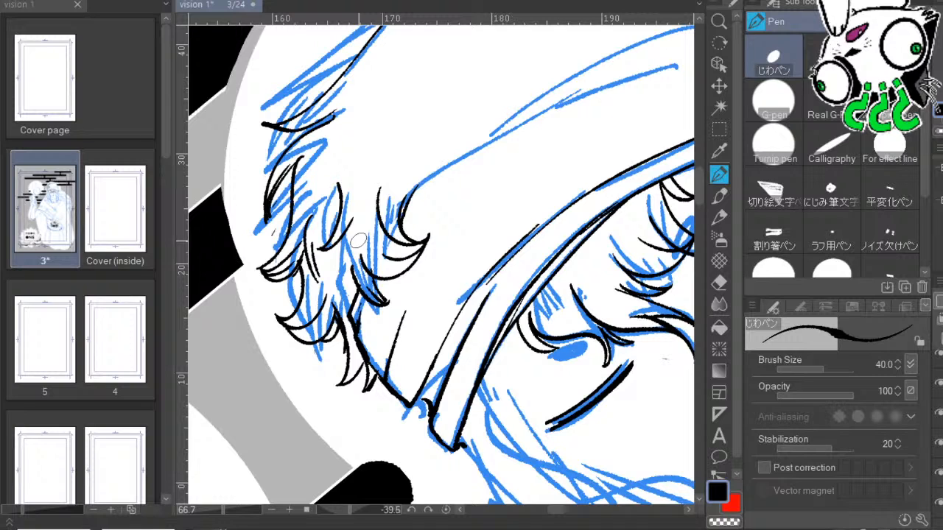
{"action": "left_click_drag", "start_coordinate": [530, 228], "coordinate": [505, 227]}
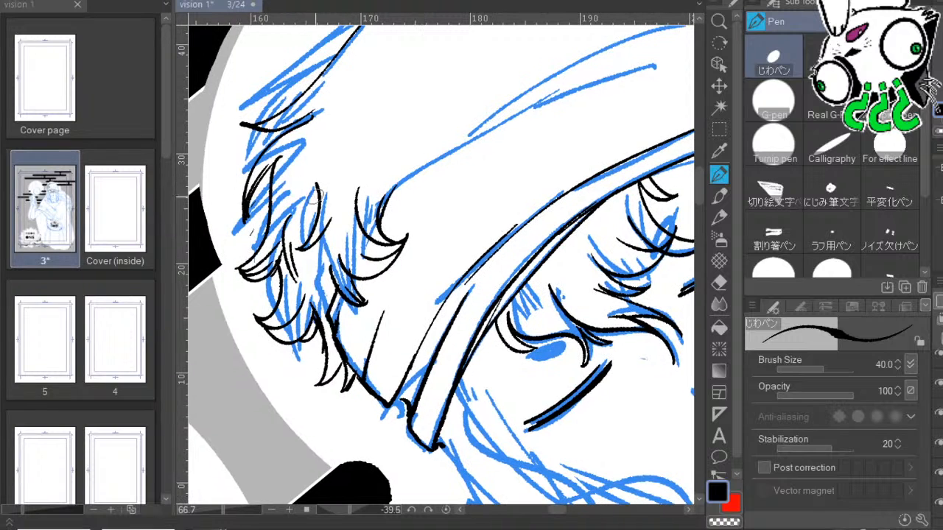
{"action": "left_click_drag", "start_coordinate": [299, 252], "coordinate": [338, 222]}
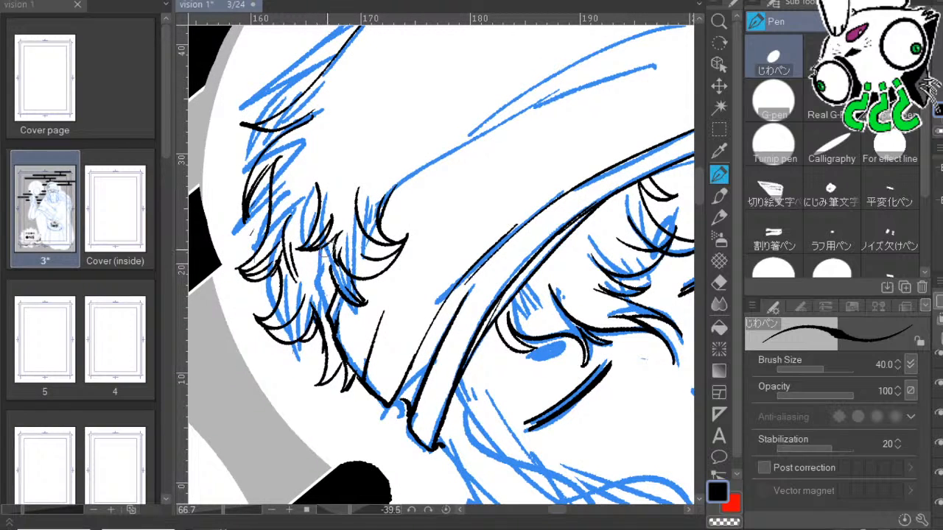
{"action": "mouse_move", "coordinate": [325, 250]}
{"action": "left_mouse_down"}
{"action": "mouse_move", "coordinate": [326, 285]}
{"action": "mouse_move", "coordinate": [326, 276]}
{"action": "left_mouse_up"}
Ink the long fold line rising from the curved tufts, with a thin crease line beside it.
{"action": "left_click_drag", "start_coordinate": [512, 261], "coordinate": [523, 294]}
{"action": "left_click_drag", "start_coordinate": [560, 246], "coordinate": [478, 302]}
{"action": "mouse_move", "coordinate": [291, 377]}
{"action": "left_mouse_down"}
{"action": "mouse_move", "coordinate": [421, 451]}
{"action": "mouse_move", "coordinate": [394, 473]}
{"action": "left_mouse_up"}
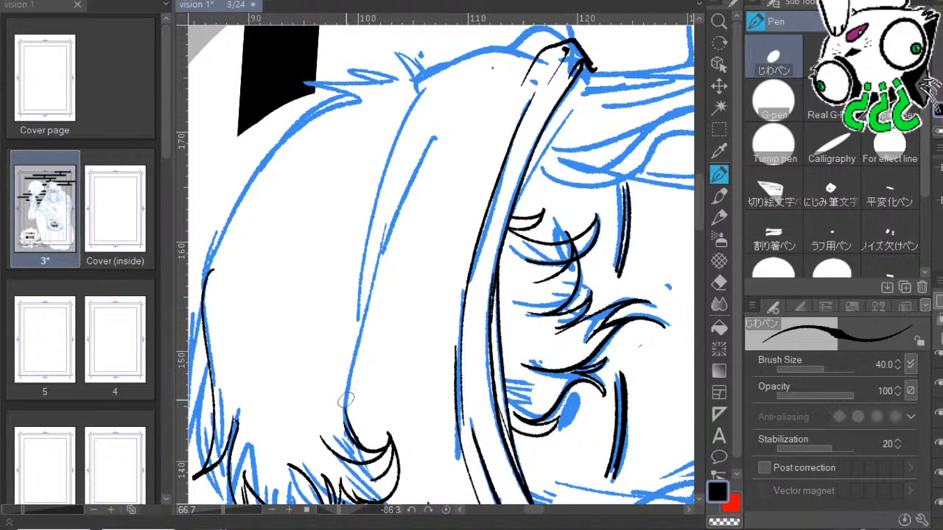
{"action": "mouse_move", "coordinate": [345, 417]}
{"action": "left_mouse_down"}
{"action": "mouse_move", "coordinate": [372, 299]}
{"action": "mouse_move", "coordinate": [447, 124]}
{"action": "left_mouse_up"}
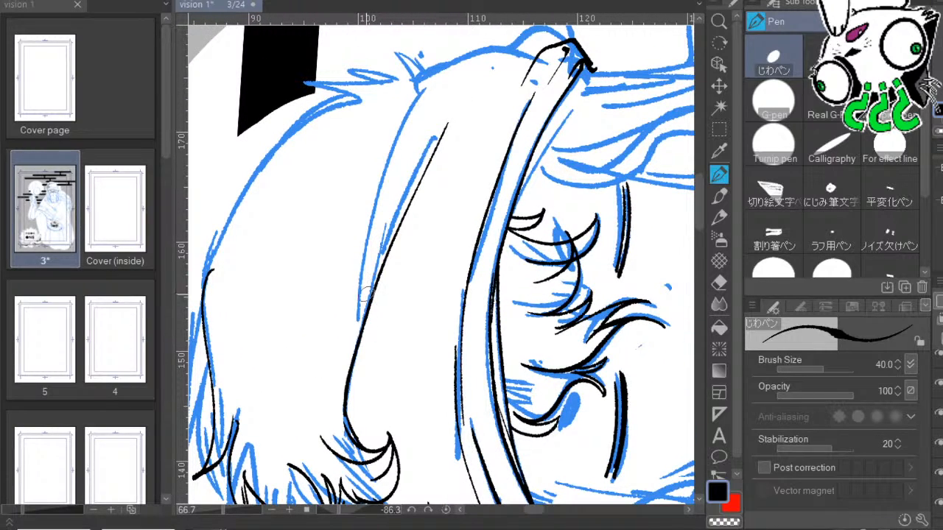
{"action": "left_click_drag", "start_coordinate": [362, 323], "coordinate": [410, 162]}
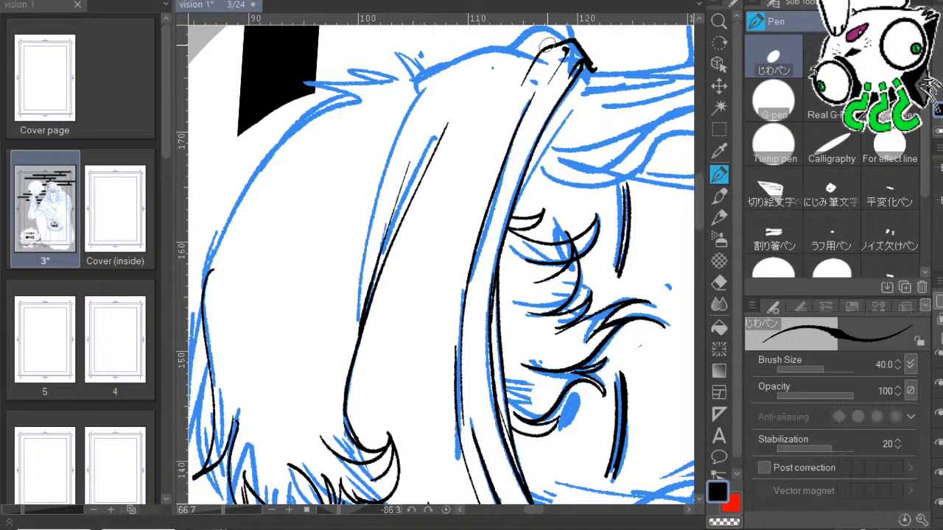
Ink the fold's outer contour from the notch at the hat's top and thicken its lower stretch down to the curved tufts.
{"action": "left_click_drag", "start_coordinate": [526, 56], "coordinate": [506, 95]}
{"action": "mouse_move", "coordinate": [524, 49]}
{"action": "left_mouse_down"}
{"action": "mouse_move", "coordinate": [458, 62]}
{"action": "mouse_move", "coordinate": [410, 132]}
{"action": "left_mouse_up"}
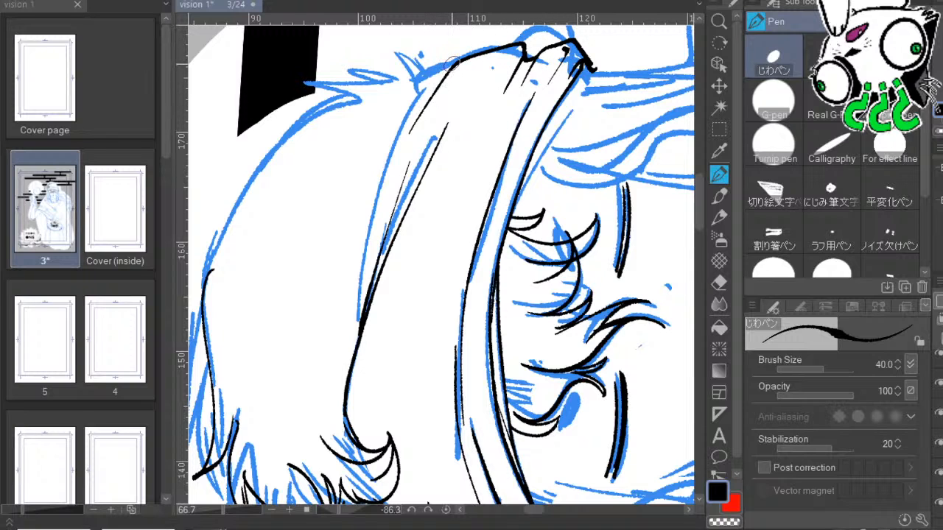
{"action": "mouse_move", "coordinate": [456, 62]}
{"action": "left_mouse_down"}
{"action": "mouse_move", "coordinate": [415, 89]}
{"action": "mouse_move", "coordinate": [365, 258]}
{"action": "mouse_move", "coordinate": [343, 412]}
{"action": "left_mouse_up"}
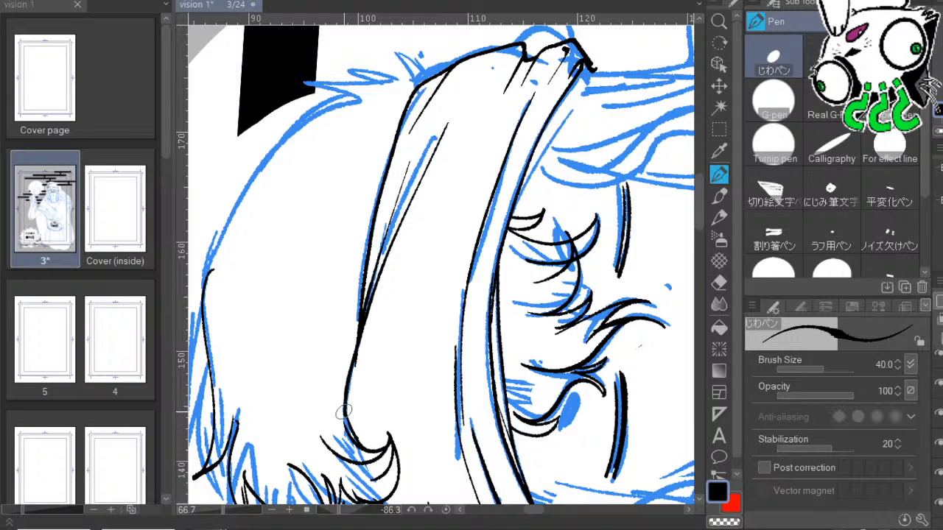
{"action": "left_click_drag", "start_coordinate": [502, 240], "coordinate": [614, 198]}
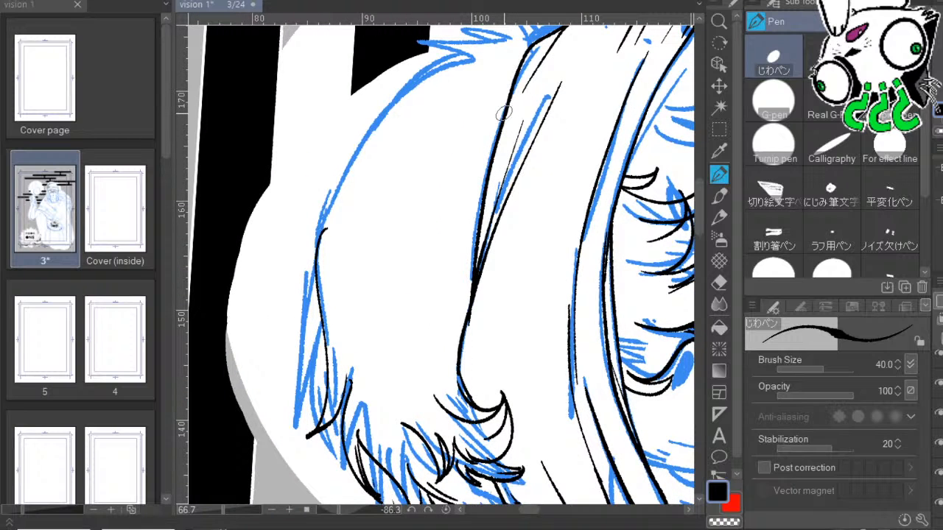
{"action": "left_click_drag", "start_coordinate": [562, 258], "coordinate": [574, 239]}
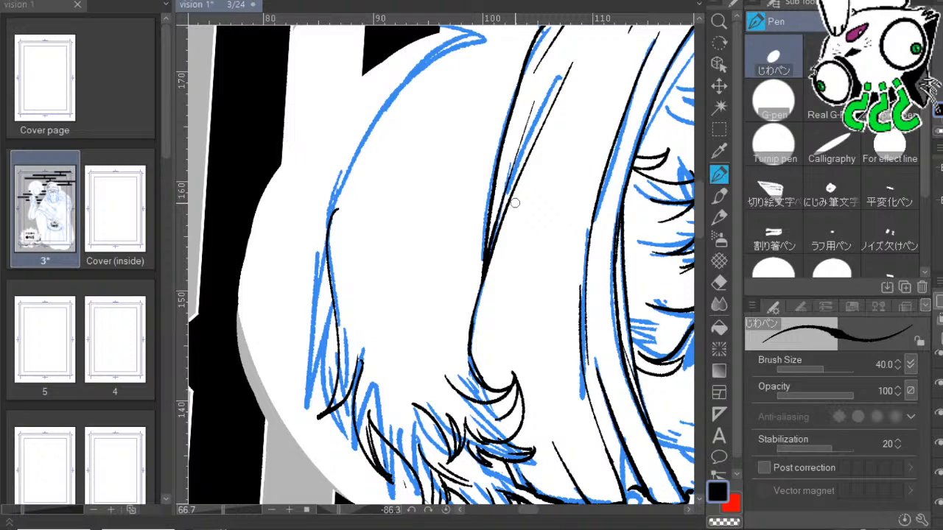
{"action": "mouse_move", "coordinate": [514, 203]}
{"action": "left_mouse_down"}
{"action": "mouse_move", "coordinate": [479, 258]}
{"action": "mouse_move", "coordinate": [489, 266]}
{"action": "mouse_move", "coordinate": [490, 250]}
{"action": "mouse_move", "coordinate": [469, 372]}
{"action": "left_mouse_up"}
Ink short tufts along the hat's outer left edge and extend the outline upward with a small pointed tuft.
{"action": "left_click_drag", "start_coordinate": [626, 283], "coordinate": [694, 244]}
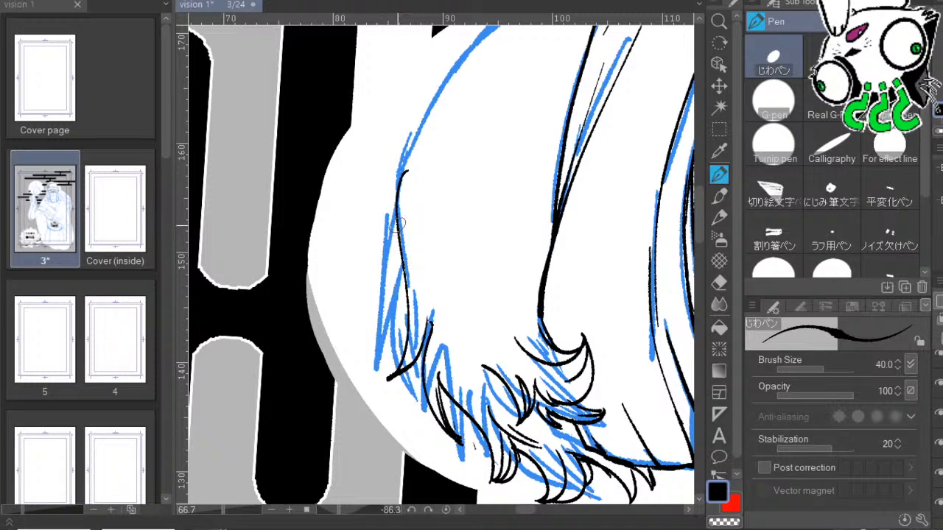
{"action": "left_click_drag", "start_coordinate": [374, 311], "coordinate": [401, 284]}
{"action": "key", "text": "ctrl+z"}
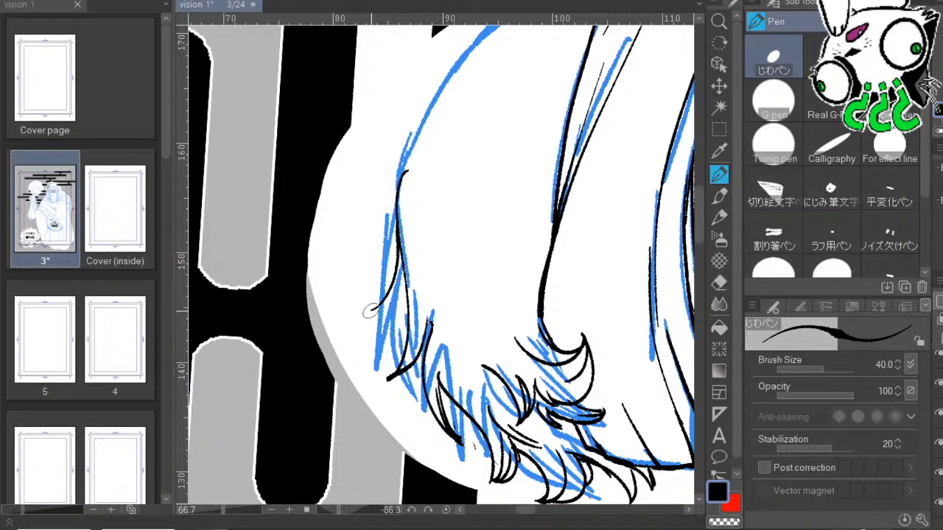
{"action": "mouse_move", "coordinate": [372, 312]}
{"action": "left_mouse_down"}
{"action": "mouse_move", "coordinate": [404, 274]}
{"action": "mouse_move", "coordinate": [377, 323]}
{"action": "mouse_move", "coordinate": [407, 331]}
{"action": "mouse_move", "coordinate": [403, 318]}
{"action": "left_mouse_up"}
{"action": "mouse_move", "coordinate": [475, 299]}
{"action": "left_mouse_down"}
{"action": "mouse_move", "coordinate": [423, 385]}
{"action": "mouse_move", "coordinate": [423, 377]}
{"action": "left_mouse_up"}
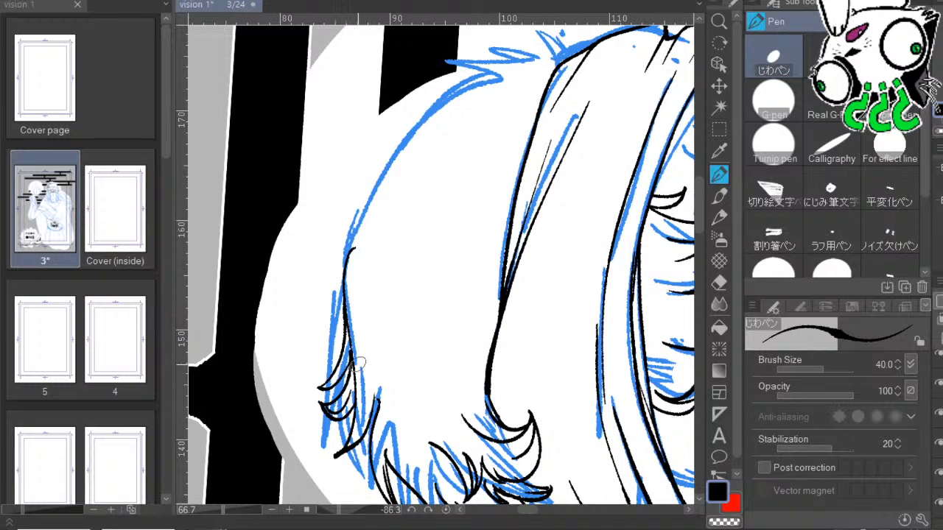
{"action": "mouse_move", "coordinate": [385, 165]}
{"action": "left_mouse_down"}
{"action": "mouse_move", "coordinate": [336, 237]}
{"action": "mouse_move", "coordinate": [366, 220]}
{"action": "mouse_move", "coordinate": [337, 309]}
{"action": "left_mouse_up"}
{"action": "left_click_drag", "start_coordinate": [353, 247], "coordinate": [336, 311]}
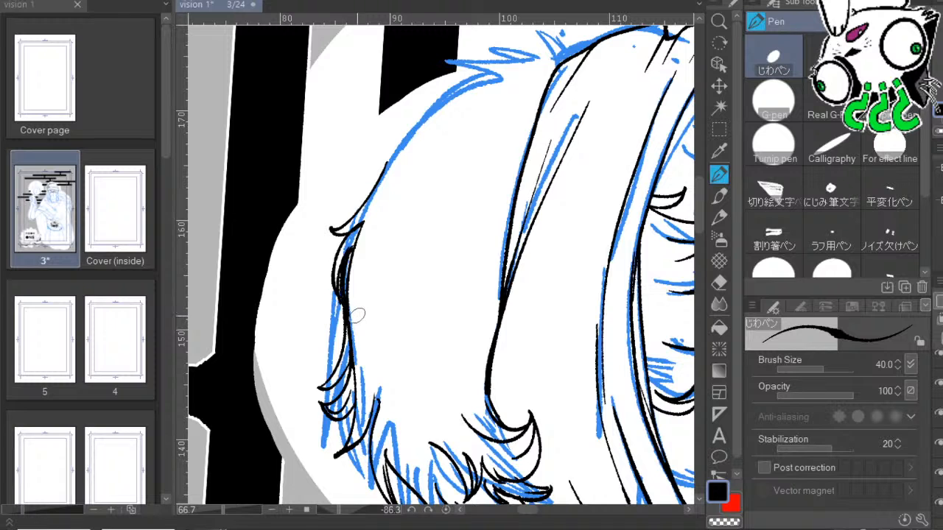
Ink a small pointed tuft at the upper end of the fold, where it meets the hat's top outline.
{"action": "left_click_drag", "start_coordinate": [539, 194], "coordinate": [501, 248]}
{"action": "left_click_drag", "start_coordinate": [430, 340], "coordinate": [395, 325]}
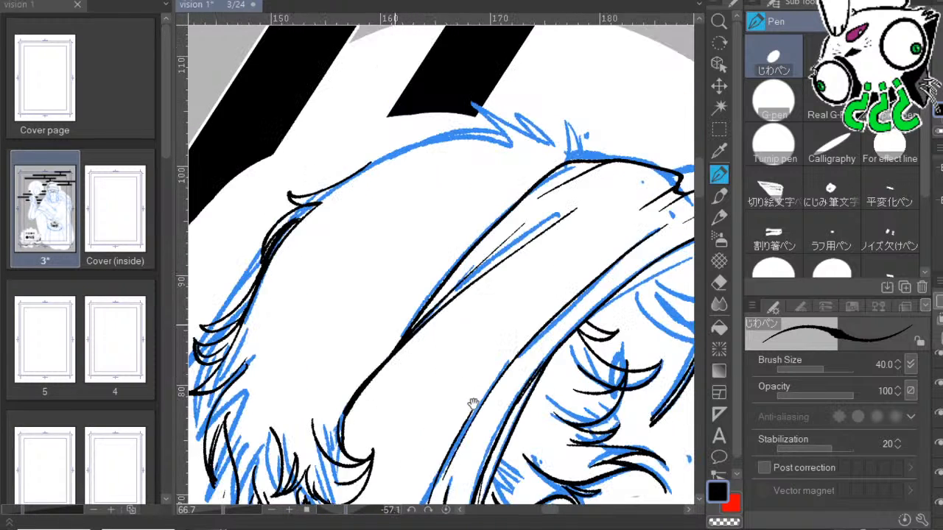
{"action": "left_click_drag", "start_coordinate": [473, 404], "coordinate": [452, 398]}
{"action": "left_click_drag", "start_coordinate": [513, 254], "coordinate": [504, 318]}
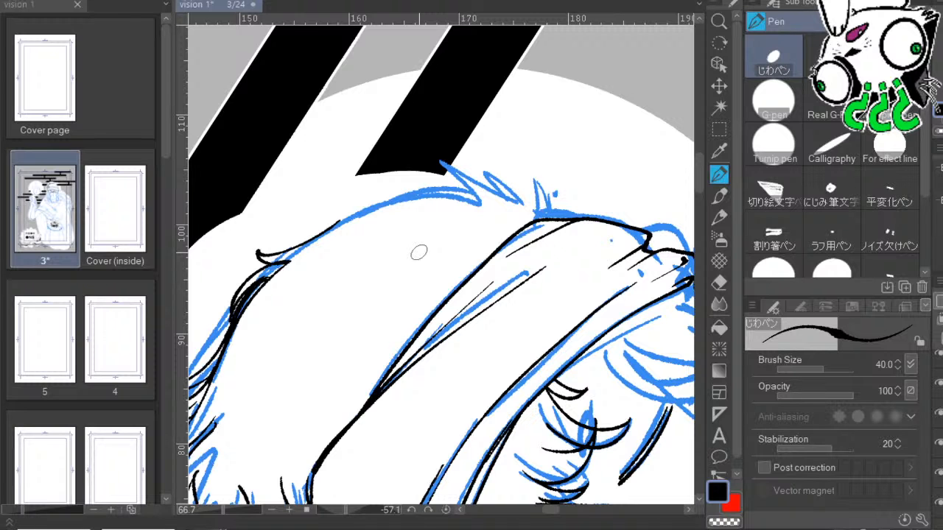
{"action": "mouse_move", "coordinate": [459, 209]}
{"action": "left_mouse_down"}
{"action": "mouse_move", "coordinate": [478, 215]}
{"action": "mouse_move", "coordinate": [436, 181]}
{"action": "left_mouse_up"}
{"action": "left_click_drag", "start_coordinate": [498, 226], "coordinate": [464, 205]}
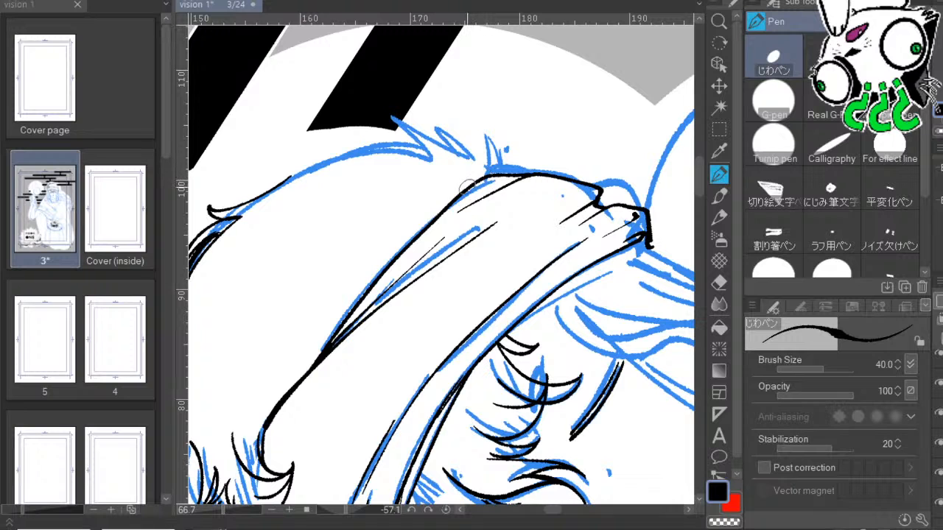
{"action": "left_click_drag", "start_coordinate": [624, 204], "coordinate": [669, 190]}
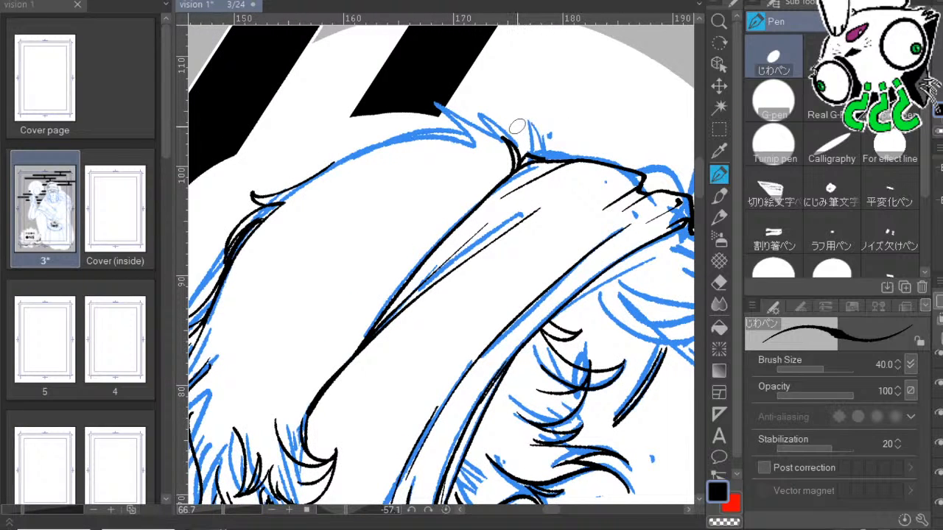
Ink overlapping tufts and the connecting outline along the hat's top, between the fold's upper end and the upper-left tuft.
{"action": "left_click_drag", "start_coordinate": [623, 167], "coordinate": [622, 144]}
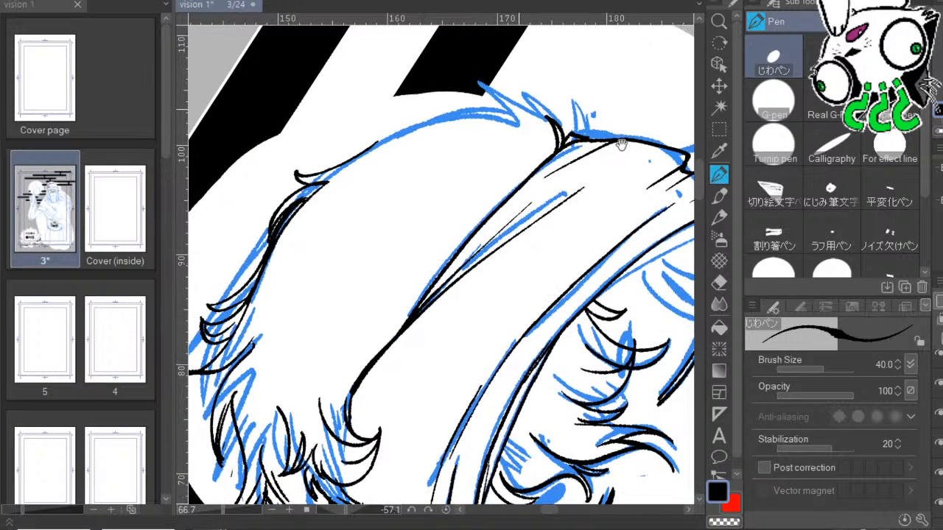
{"action": "mouse_move", "coordinate": [556, 147]}
{"action": "left_mouse_down"}
{"action": "mouse_move", "coordinate": [526, 105]}
{"action": "mouse_move", "coordinate": [480, 93]}
{"action": "mouse_move", "coordinate": [519, 103]}
{"action": "mouse_move", "coordinate": [529, 115]}
{"action": "mouse_move", "coordinate": [451, 120]}
{"action": "left_mouse_up"}
{"action": "key", "text": "ctrl+z"}
{"action": "key", "text": "ctrl+z"}
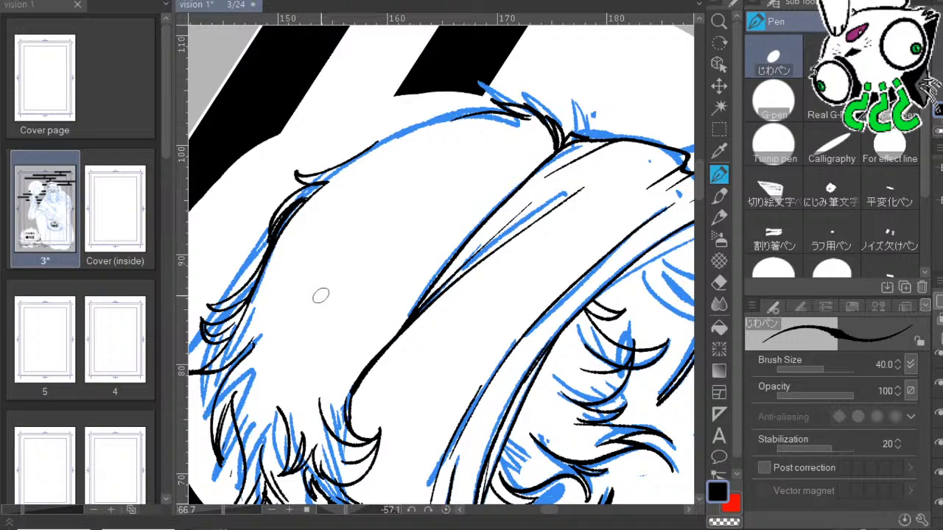
{"action": "left_click_drag", "start_coordinate": [535, 281], "coordinate": [557, 318]}
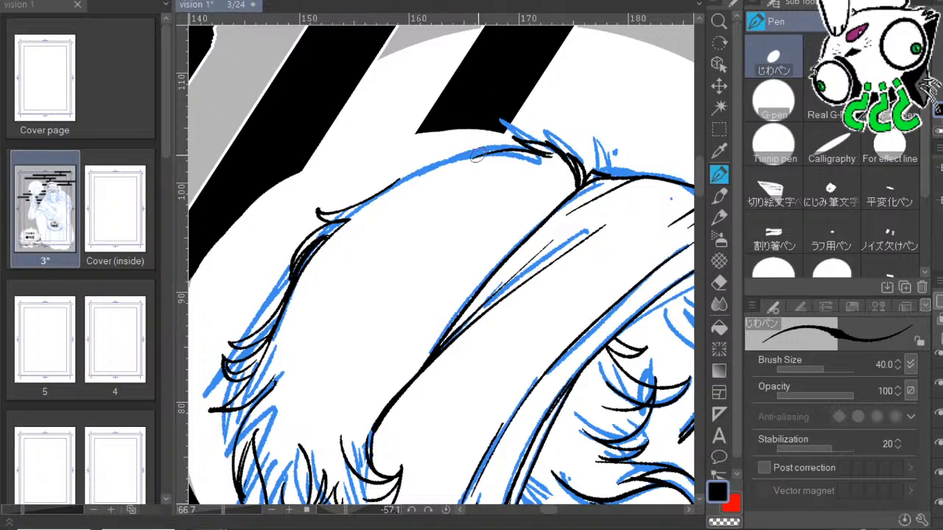
{"action": "mouse_move", "coordinate": [399, 153]}
{"action": "left_mouse_down"}
{"action": "mouse_move", "coordinate": [445, 161]}
{"action": "mouse_move", "coordinate": [368, 195]}
{"action": "mouse_move", "coordinate": [400, 177]}
{"action": "left_mouse_up"}
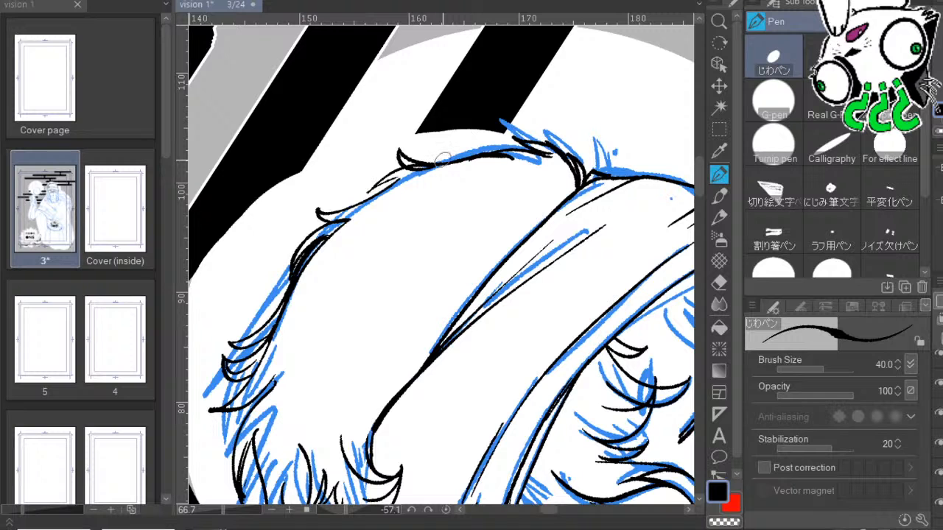
Ink the outer edge and fine inner strands of the hair lock falling from the hat's lower corner beside the face.
{"action": "left_click_drag", "start_coordinate": [370, 192], "coordinate": [404, 176]}
{"action": "left_click_drag", "start_coordinate": [593, 373], "coordinate": [604, 181]}
{"action": "left_click_drag", "start_coordinate": [479, 343], "coordinate": [440, 248]}
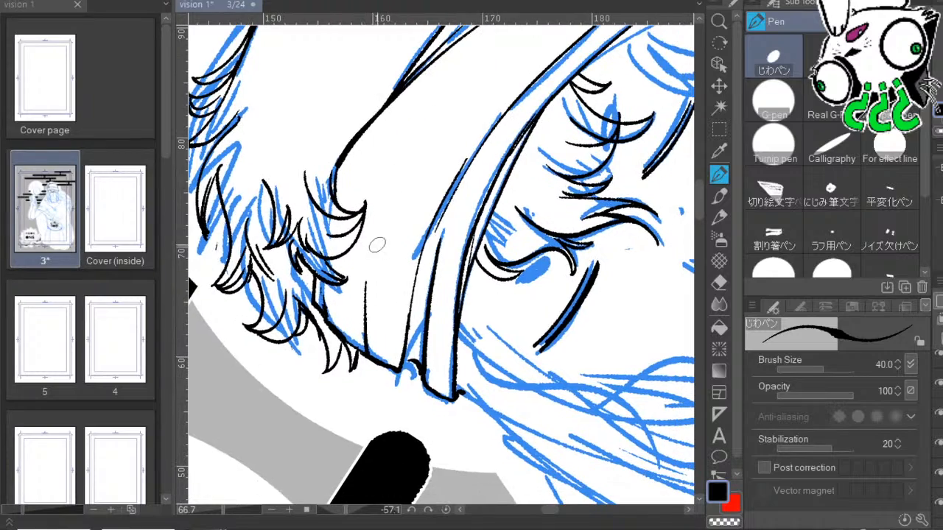
{"action": "left_click_drag", "start_coordinate": [376, 245], "coordinate": [448, 125]}
{"action": "left_click_drag", "start_coordinate": [599, 193], "coordinate": [325, 140]}
{"action": "left_click_drag", "start_coordinate": [510, 383], "coordinate": [483, 228]}
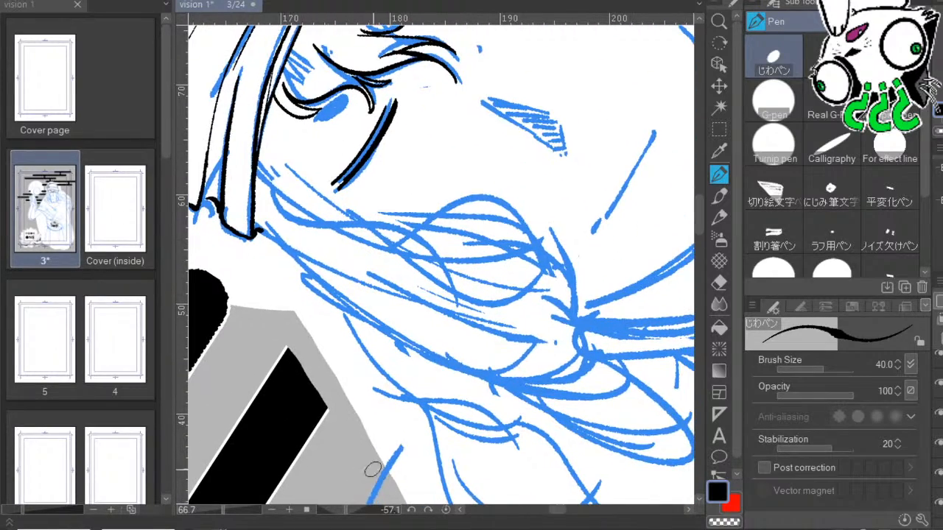
{"action": "left_click_drag", "start_coordinate": [345, 510], "coordinate": [350, 510]}
{"action": "left_click_drag", "start_coordinate": [452, 420], "coordinate": [363, 392]}
{"action": "mouse_move", "coordinate": [200, 138]}
{"action": "left_mouse_down"}
{"action": "mouse_move", "coordinate": [267, 170]}
{"action": "mouse_move", "coordinate": [346, 267]}
{"action": "left_mouse_up"}
{"action": "mouse_move", "coordinate": [260, 171]}
{"action": "left_mouse_down"}
{"action": "mouse_move", "coordinate": [430, 325]}
{"action": "mouse_move", "coordinate": [420, 245]}
{"action": "left_mouse_up"}
{"action": "left_click_drag", "start_coordinate": [229, 144], "coordinate": [398, 308]}
{"action": "left_click_drag", "start_coordinate": [247, 176], "coordinate": [361, 284]}
Extend the hair lock's outer edge with a doubled curved line sweeping down toward the tie.
{"action": "mouse_move", "coordinate": [335, 430]}
{"action": "left_mouse_down"}
{"action": "mouse_move", "coordinate": [292, 393]}
{"action": "mouse_move", "coordinate": [247, 295]}
{"action": "left_mouse_up"}
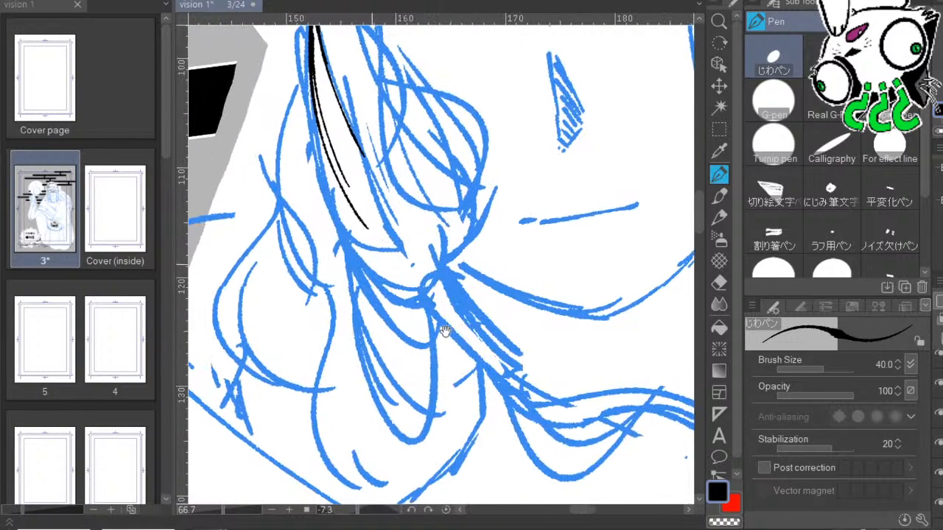
{"action": "left_click_drag", "start_coordinate": [406, 255], "coordinate": [442, 307]}
{"action": "left_click_drag", "start_coordinate": [350, 147], "coordinate": [423, 333]}
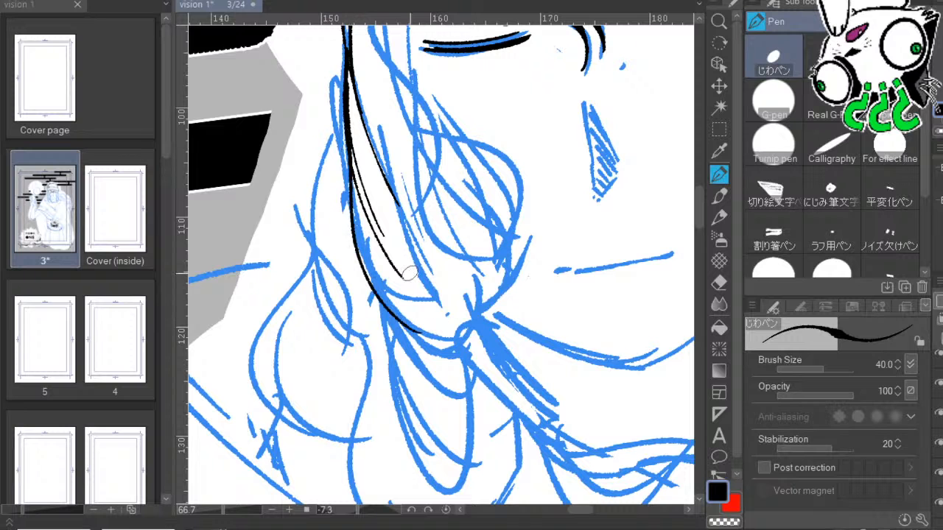
{"action": "mouse_move", "coordinate": [349, 201]}
{"action": "left_mouse_down"}
{"action": "mouse_move", "coordinate": [361, 242]}
{"action": "mouse_move", "coordinate": [428, 335]}
{"action": "left_mouse_up"}
Ink the upper part of the hair lock's face-side edge below the hat and try a longer curve past the cheek.
{"action": "left_click_drag", "start_coordinate": [435, 287], "coordinate": [361, 210]}
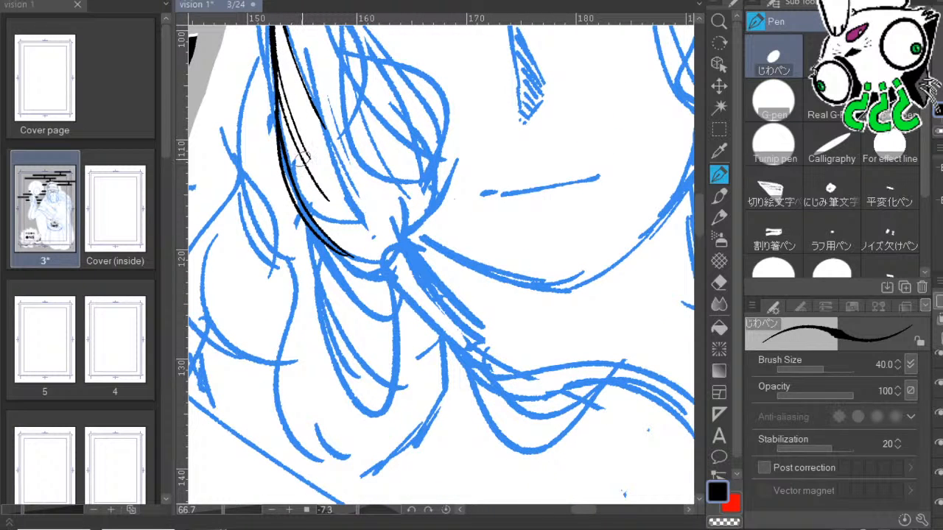
{"action": "mouse_move", "coordinate": [451, 272]}
{"action": "left_mouse_down"}
{"action": "mouse_move", "coordinate": [445, 246]}
{"action": "mouse_move", "coordinate": [468, 232]}
{"action": "left_mouse_up"}
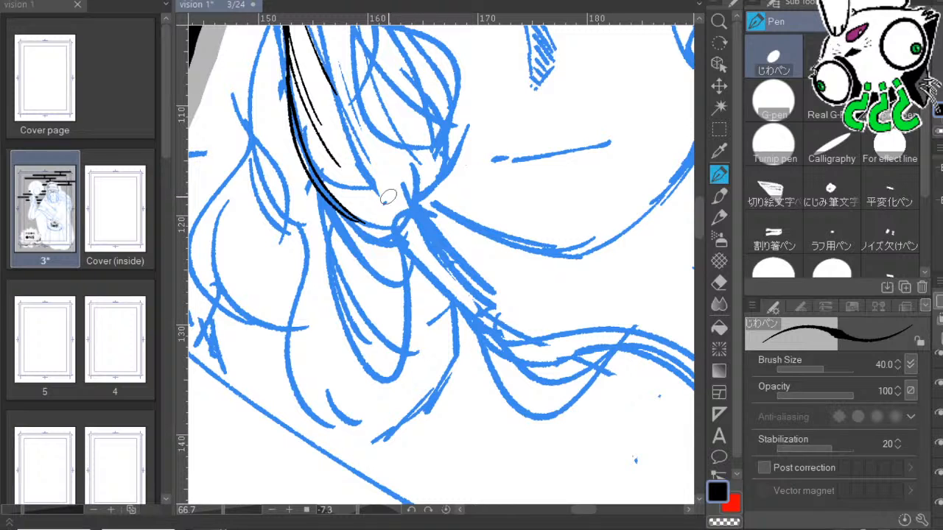
{"action": "left_click_drag", "start_coordinate": [484, 188], "coordinate": [474, 179]}
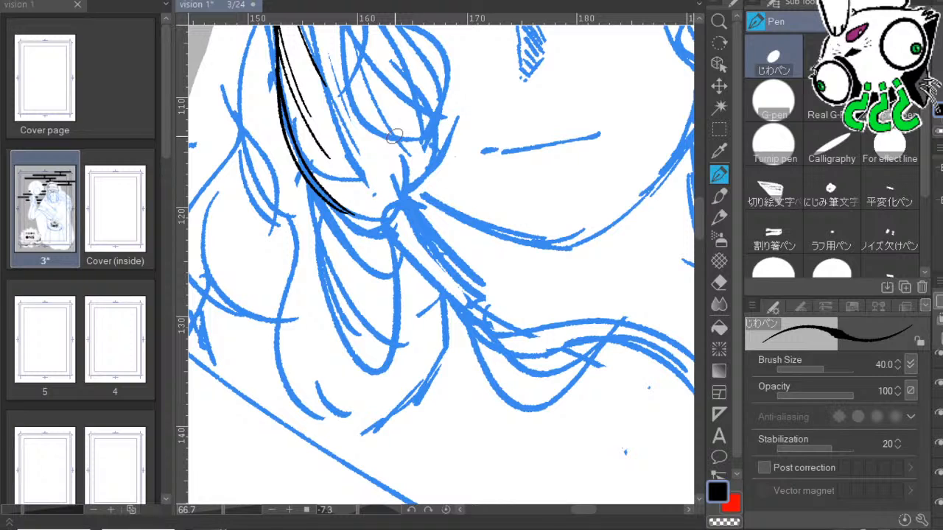
{"action": "left_click_drag", "start_coordinate": [571, 176], "coordinate": [588, 134]}
{"action": "left_click_drag", "start_coordinate": [440, 132], "coordinate": [484, 183]}
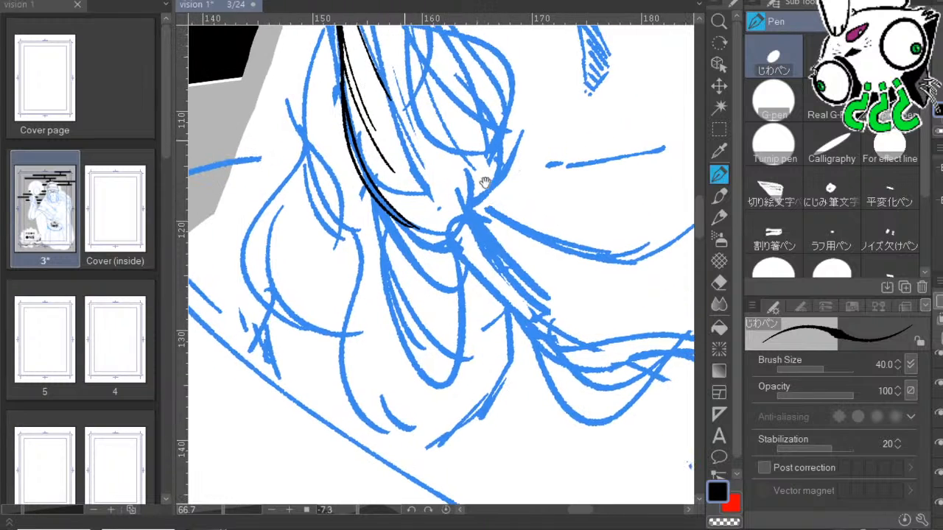
{"action": "left_click_drag", "start_coordinate": [473, 249], "coordinate": [417, 405]}
{"action": "left_click_drag", "start_coordinate": [320, 30], "coordinate": [352, 188]}
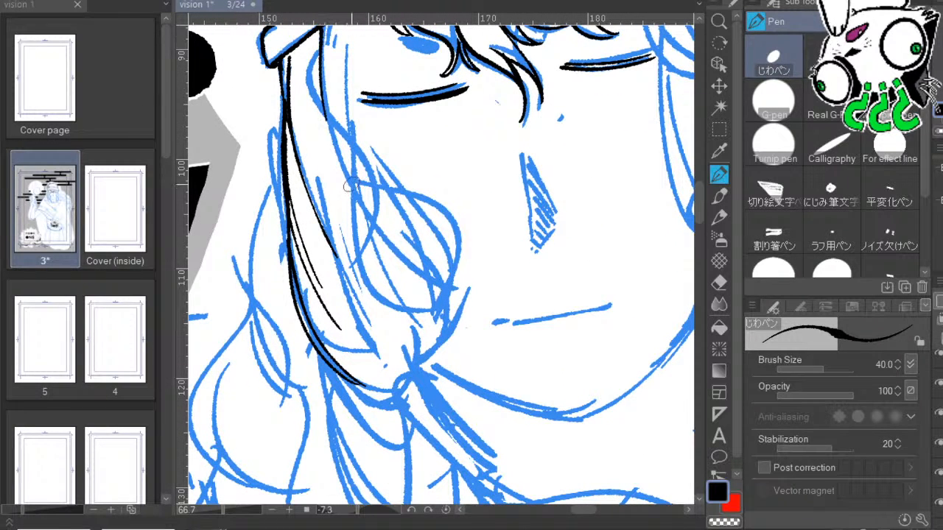
{"action": "left_click_drag", "start_coordinate": [319, 37], "coordinate": [365, 189]}
{"action": "mouse_move", "coordinate": [318, 66]}
{"action": "left_mouse_down"}
{"action": "mouse_move", "coordinate": [390, 198]}
{"action": "mouse_move", "coordinate": [401, 244]}
{"action": "left_mouse_up"}
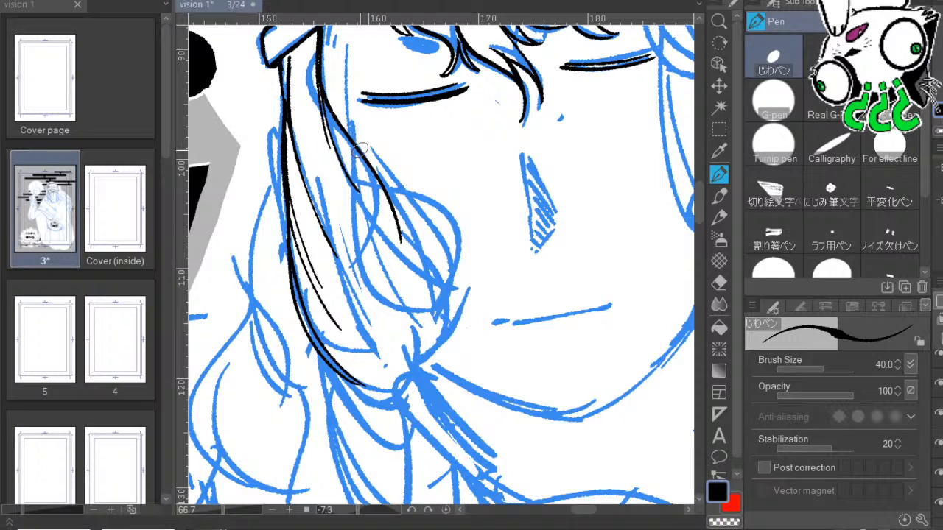
{"action": "key", "text": "ctrl+z"}
{"action": "mouse_move", "coordinate": [320, 81]}
{"action": "left_mouse_down"}
{"action": "mouse_move", "coordinate": [419, 220]}
{"action": "mouse_move", "coordinate": [410, 270]}
{"action": "left_mouse_up"}
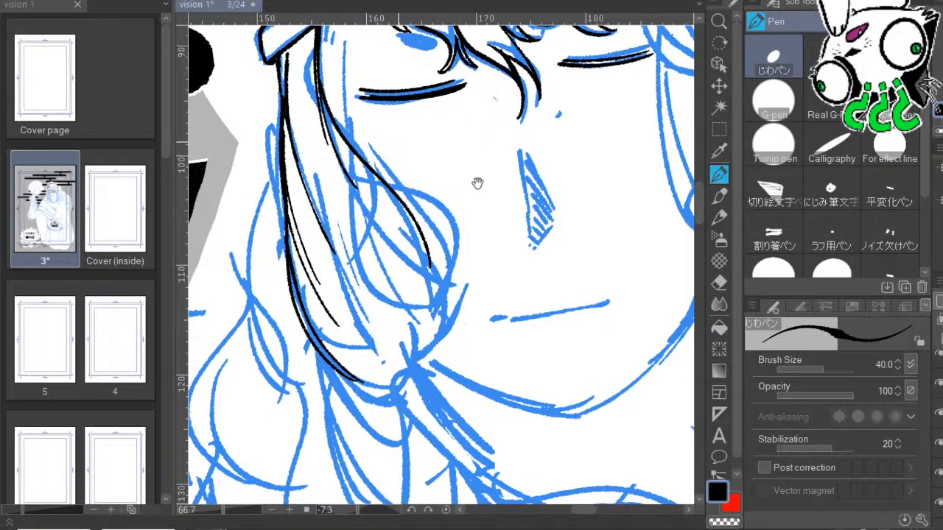
Ink the lock's face-side edge in one curve down near the tie, with a fine strand inside it.
{"action": "left_click_drag", "start_coordinate": [479, 185], "coordinate": [473, 169]}
{"action": "mouse_move", "coordinate": [324, 54]}
{"action": "left_mouse_down"}
{"action": "mouse_move", "coordinate": [334, 125]}
{"action": "mouse_move", "coordinate": [327, 96]}
{"action": "mouse_move", "coordinate": [383, 152]}
{"action": "mouse_move", "coordinate": [420, 247]}
{"action": "left_mouse_up"}
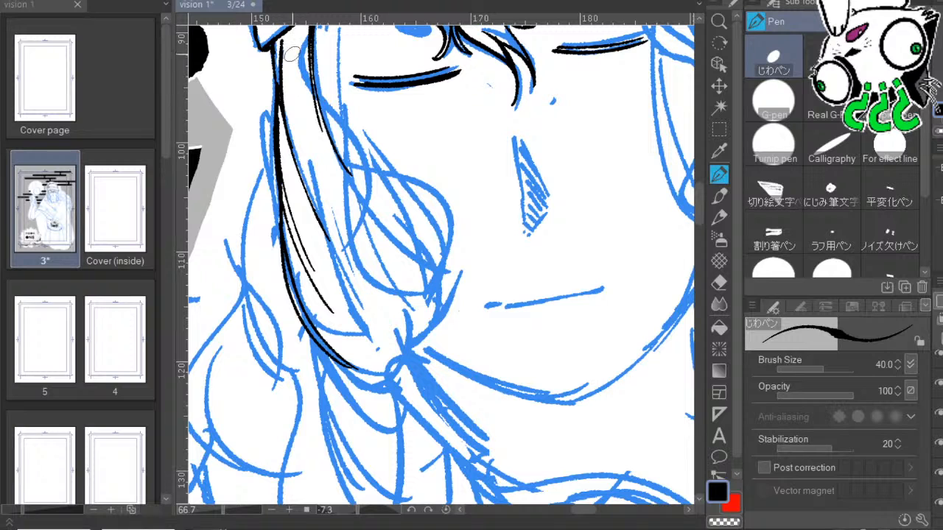
{"action": "mouse_move", "coordinate": [303, 57]}
{"action": "left_mouse_down"}
{"action": "mouse_move", "coordinate": [313, 143]}
{"action": "mouse_move", "coordinate": [396, 270]}
{"action": "left_mouse_up"}
{"action": "mouse_move", "coordinate": [325, 118]}
{"action": "left_mouse_down"}
{"action": "mouse_move", "coordinate": [430, 303]}
{"action": "mouse_move", "coordinate": [426, 324]}
{"action": "left_mouse_up"}
{"action": "mouse_move", "coordinate": [392, 225]}
{"action": "left_mouse_down"}
{"action": "mouse_move", "coordinate": [417, 262]}
{"action": "mouse_move", "coordinate": [417, 344]}
{"action": "left_mouse_up"}
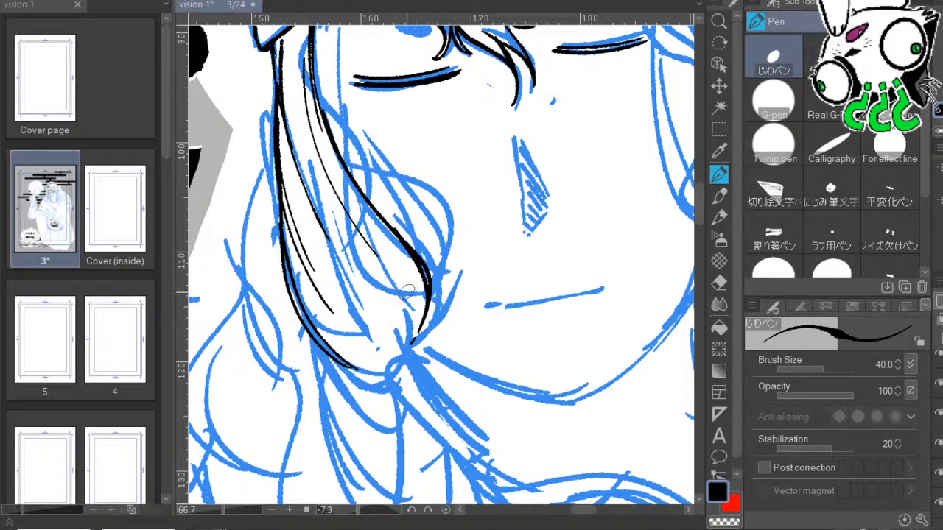
{"action": "key", "text": "ctrl+z"}
{"action": "mouse_move", "coordinate": [398, 237]}
{"action": "left_mouse_down"}
{"action": "mouse_move", "coordinate": [421, 275]}
{"action": "mouse_move", "coordinate": [416, 328]}
{"action": "left_mouse_up"}
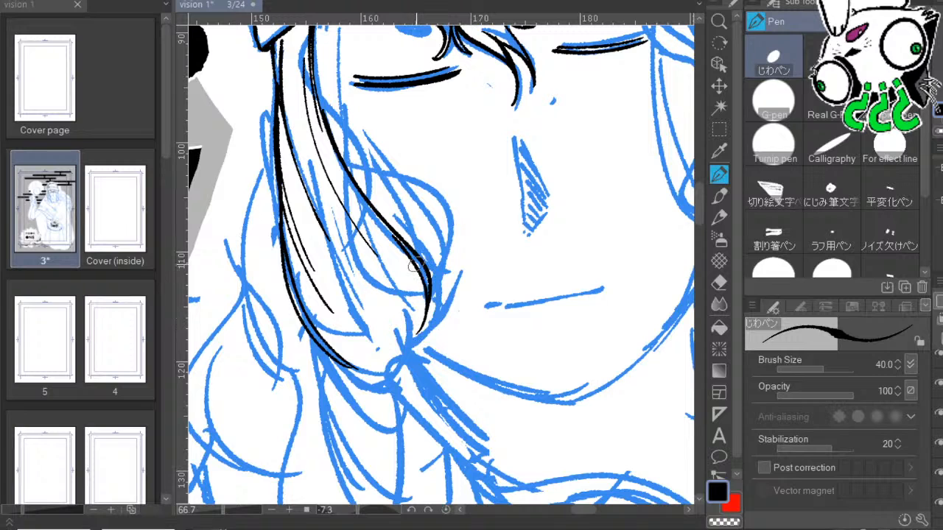
{"action": "key", "text": "ctrl+z"}
{"action": "left_click_drag", "start_coordinate": [398, 236], "coordinate": [409, 308]}
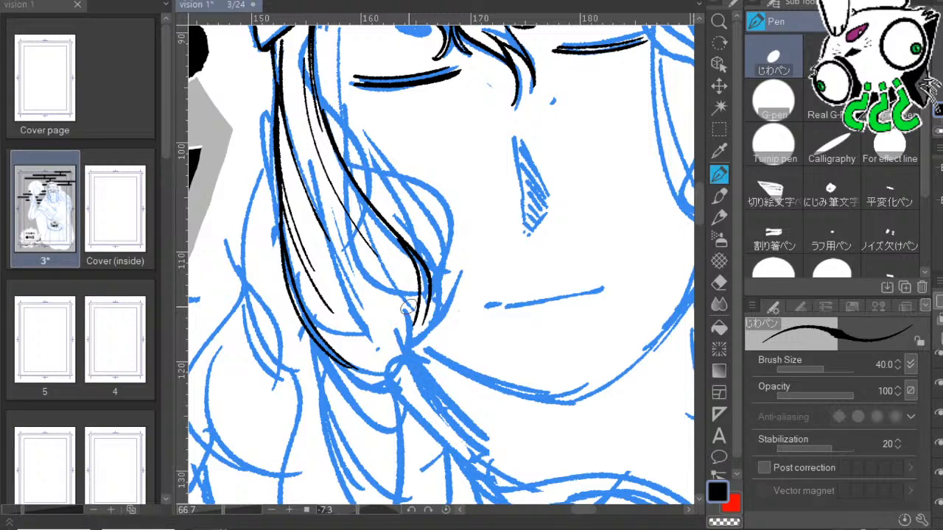
{"action": "key", "text": "ctrl+z"}
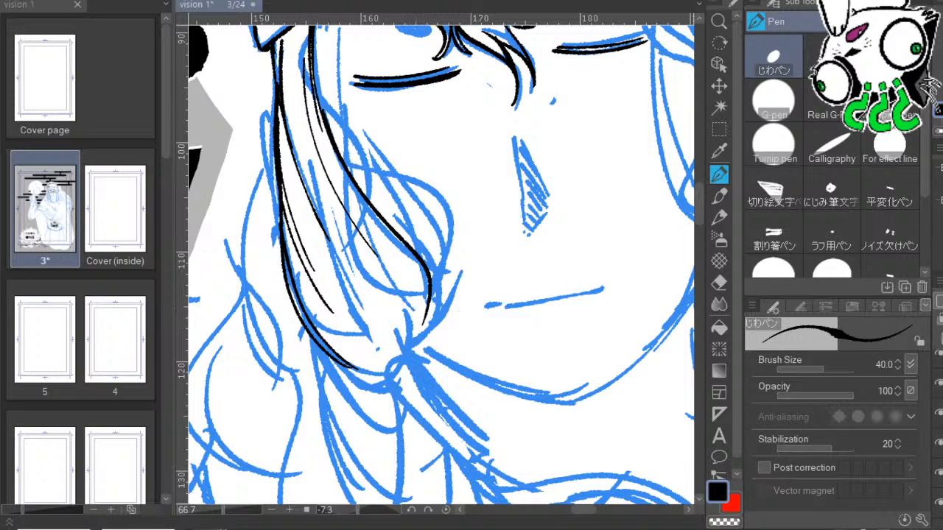
Ink a rounded lower contour beneath the lock's outer edge, ending at the tie.
{"action": "left_click_drag", "start_coordinate": [514, 282], "coordinate": [537, 210]}
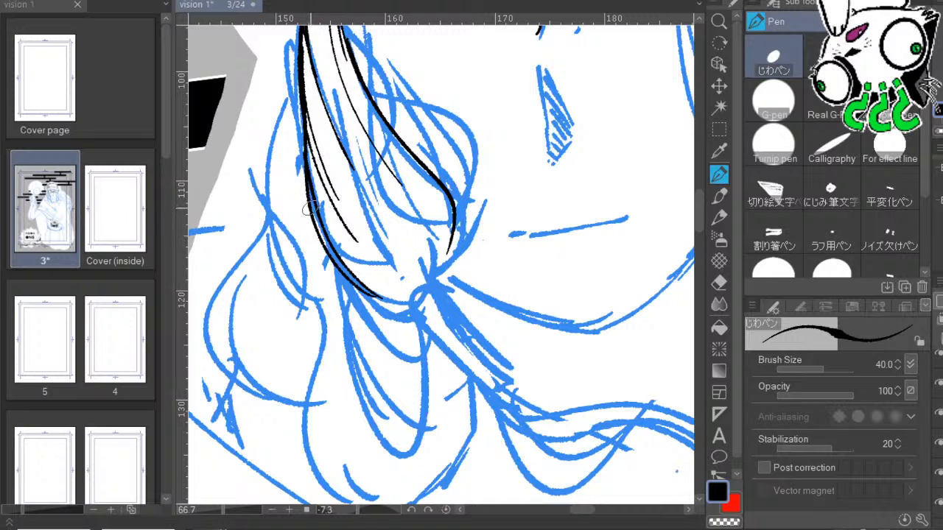
{"action": "left_click_drag", "start_coordinate": [311, 212], "coordinate": [406, 314]}
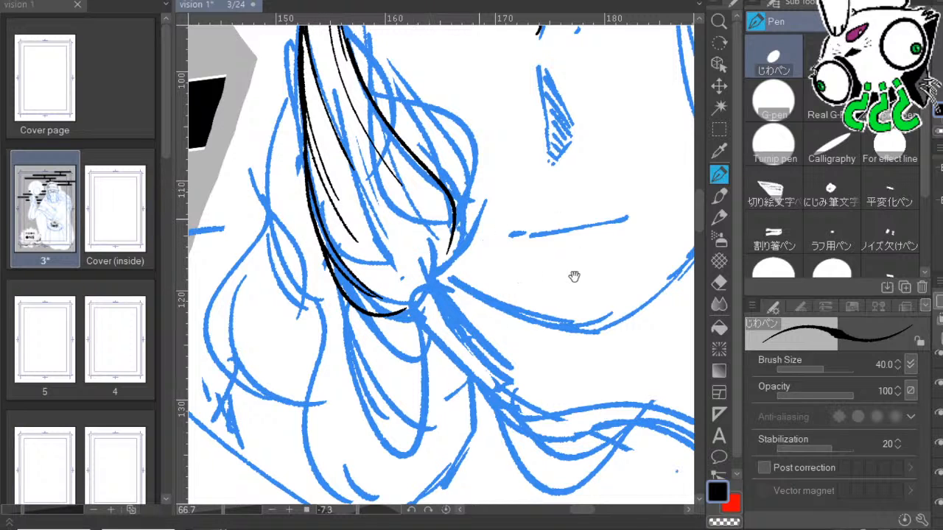
{"action": "mouse_move", "coordinate": [574, 275]}
{"action": "left_mouse_down"}
{"action": "mouse_move", "coordinate": [490, 310]}
{"action": "mouse_move", "coordinate": [528, 219]}
{"action": "mouse_move", "coordinate": [516, 278]}
{"action": "left_mouse_up"}
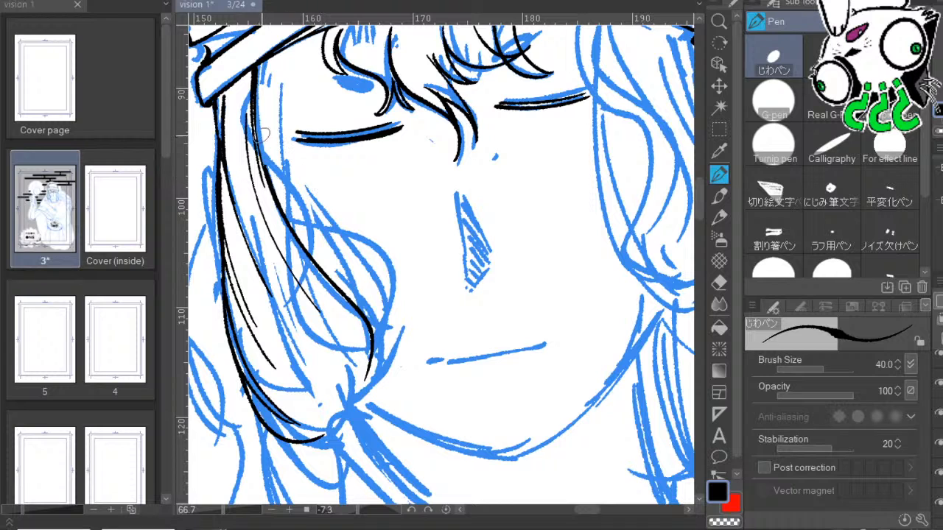
{"action": "left_click_drag", "start_coordinate": [255, 112], "coordinate": [338, 256]}
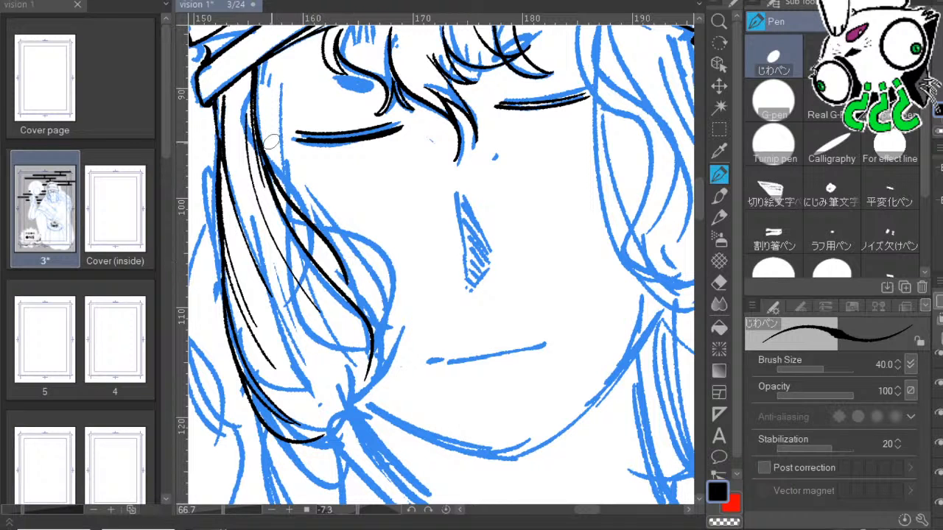
{"action": "key", "text": "ctrl+z"}
Erase the lock's long face-side edge and fine inner strands, keeping the short lines under the hat and the lower outer curve.
{"action": "left_click_drag", "start_coordinate": [425, 355], "coordinate": [460, 251]}
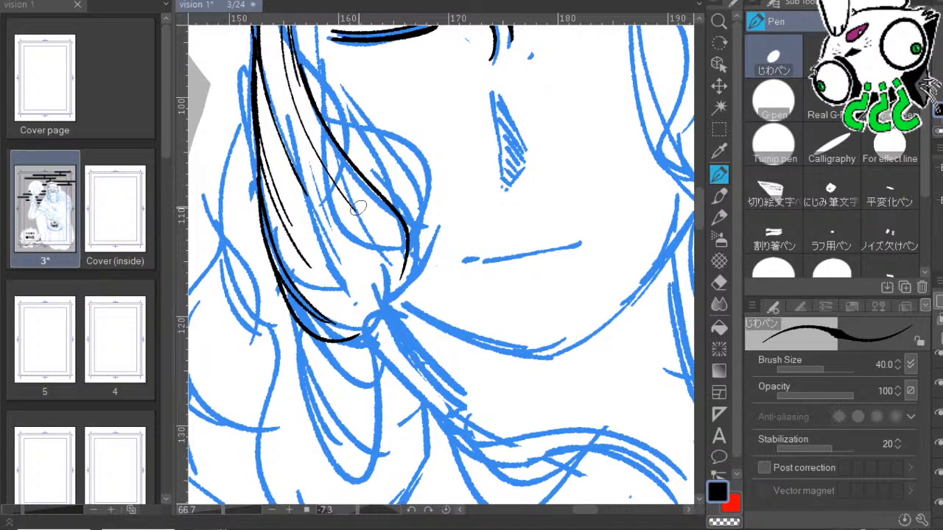
{"action": "mouse_move", "coordinate": [283, 82]}
{"action": "left_mouse_down"}
{"action": "mouse_move", "coordinate": [281, 91]}
{"action": "mouse_move", "coordinate": [300, 34]}
{"action": "mouse_move", "coordinate": [412, 292]}
{"action": "mouse_move", "coordinate": [325, 173]}
{"action": "mouse_move", "coordinate": [343, 219]}
{"action": "mouse_move", "coordinate": [260, 147]}
{"action": "mouse_move", "coordinate": [302, 254]}
{"action": "mouse_move", "coordinate": [324, 268]}
{"action": "left_mouse_up"}
{"action": "left_click_drag", "start_coordinate": [366, 128], "coordinate": [434, 184]}
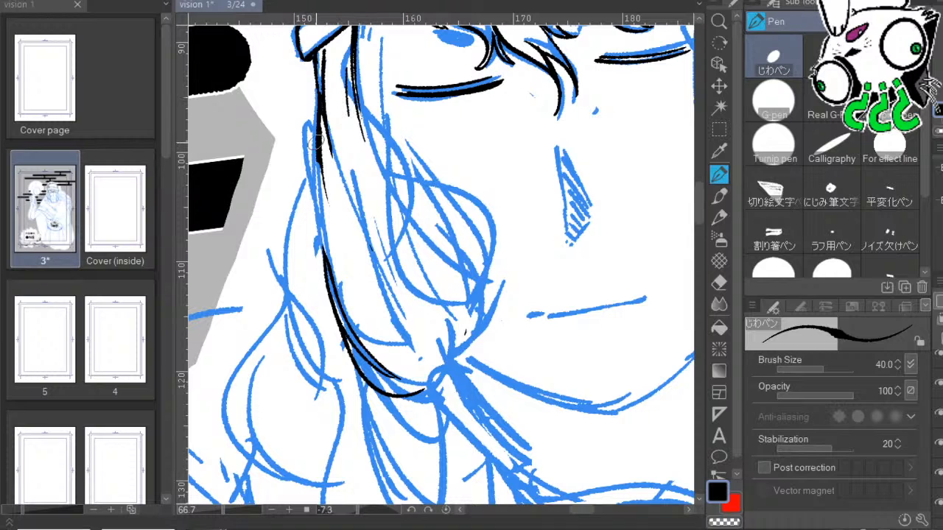
Ink wavy strands from the lock's outer edge across its lower half, converging at the tie.
{"action": "left_click_drag", "start_coordinate": [317, 136], "coordinate": [367, 279]}
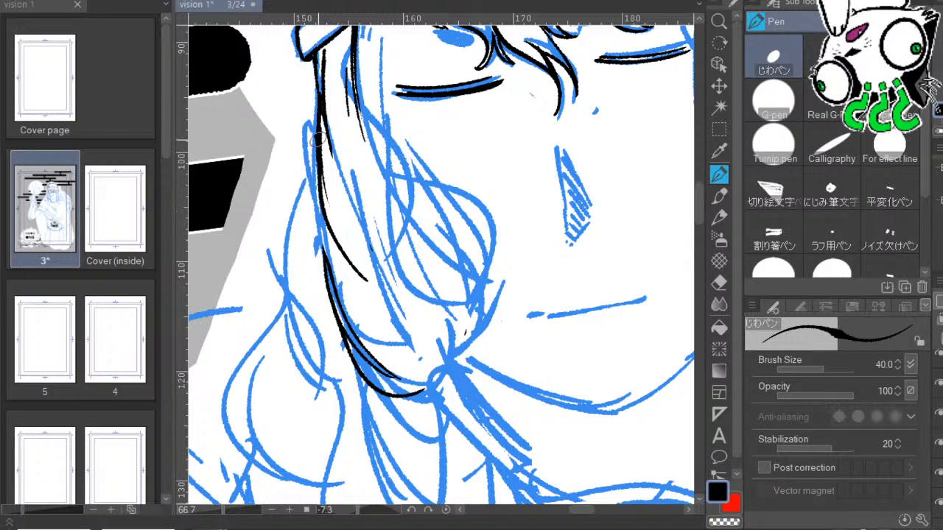
{"action": "mouse_move", "coordinate": [318, 129]}
{"action": "left_mouse_down"}
{"action": "mouse_move", "coordinate": [328, 250]}
{"action": "mouse_move", "coordinate": [398, 298]}
{"action": "mouse_move", "coordinate": [442, 365]}
{"action": "left_mouse_up"}
{"action": "mouse_move", "coordinate": [344, 225]}
{"action": "left_mouse_down"}
{"action": "mouse_move", "coordinate": [452, 314]}
{"action": "mouse_move", "coordinate": [448, 339]}
{"action": "left_mouse_up"}
{"action": "mouse_move", "coordinate": [436, 291]}
{"action": "left_mouse_down"}
{"action": "mouse_move", "coordinate": [453, 321]}
{"action": "mouse_move", "coordinate": [442, 356]}
{"action": "left_mouse_up"}
Ink a wavy strand across the upper part of the lock and a slight bulge along its outer edge.
{"action": "left_click_drag", "start_coordinate": [500, 319], "coordinate": [461, 314]}
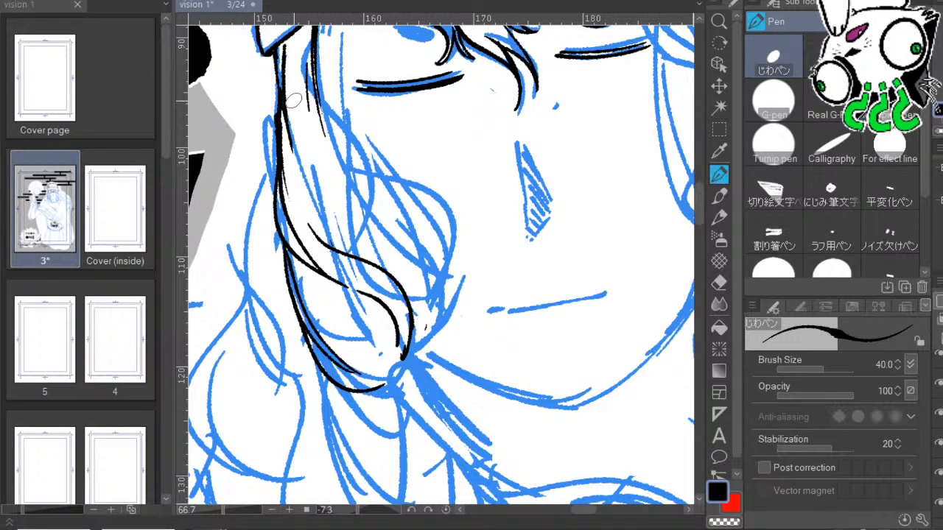
{"action": "mouse_move", "coordinate": [295, 144]}
{"action": "left_mouse_down"}
{"action": "mouse_move", "coordinate": [387, 202]}
{"action": "mouse_move", "coordinate": [400, 230]}
{"action": "left_mouse_up"}
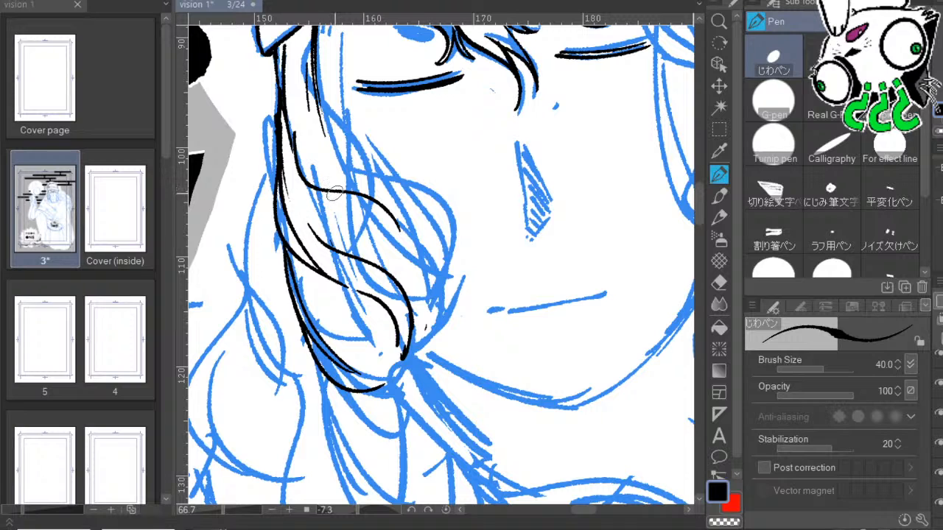
{"action": "mouse_move", "coordinate": [324, 186]}
{"action": "left_mouse_down"}
{"action": "mouse_move", "coordinate": [415, 235]}
{"action": "mouse_move", "coordinate": [426, 286]}
{"action": "left_mouse_up"}
{"action": "key", "text": "ctrl+z"}
{"action": "mouse_move", "coordinate": [278, 221]}
{"action": "left_mouse_down"}
{"action": "mouse_move", "coordinate": [278, 292]}
{"action": "mouse_move", "coordinate": [302, 292]}
{"action": "left_mouse_up"}
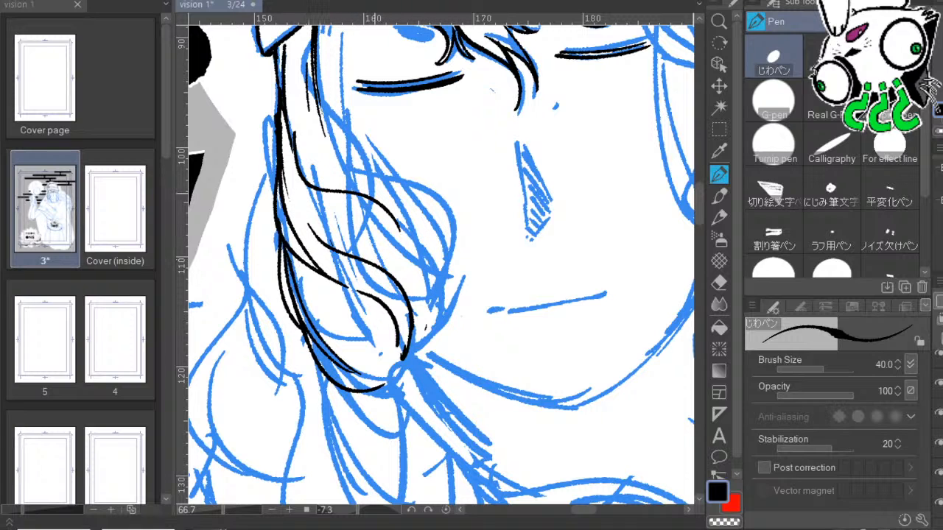
Ink the lock's face-side edge and overlapping curved strands that bulge toward the cheek and gather at the tie.
{"action": "mouse_move", "coordinate": [318, 71]}
{"action": "left_mouse_down"}
{"action": "mouse_move", "coordinate": [408, 199]}
{"action": "mouse_move", "coordinate": [417, 264]}
{"action": "left_mouse_up"}
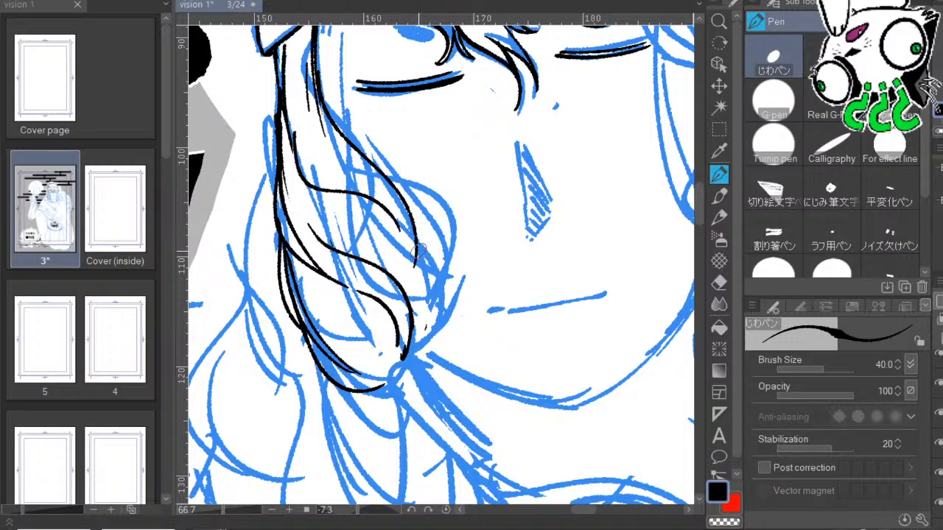
{"action": "mouse_move", "coordinate": [356, 224]}
{"action": "left_mouse_down"}
{"action": "mouse_move", "coordinate": [412, 267]}
{"action": "mouse_move", "coordinate": [407, 355]}
{"action": "left_mouse_up"}
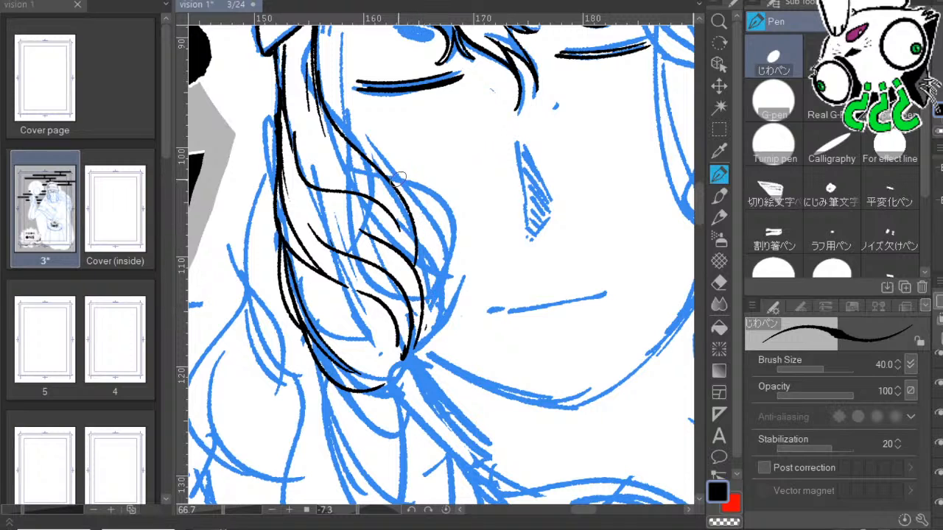
{"action": "left_click_drag", "start_coordinate": [407, 206], "coordinate": [450, 274]}
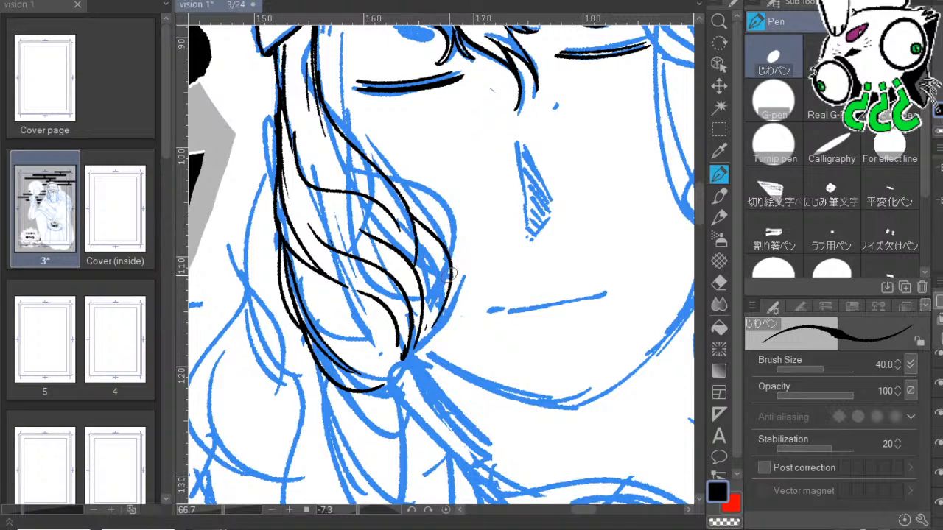
{"action": "mouse_move", "coordinate": [416, 226]}
{"action": "left_mouse_down"}
{"action": "mouse_move", "coordinate": [440, 260]}
{"action": "mouse_move", "coordinate": [411, 354]}
{"action": "left_mouse_up"}
{"action": "left_click_drag", "start_coordinate": [448, 292], "coordinate": [411, 352]}
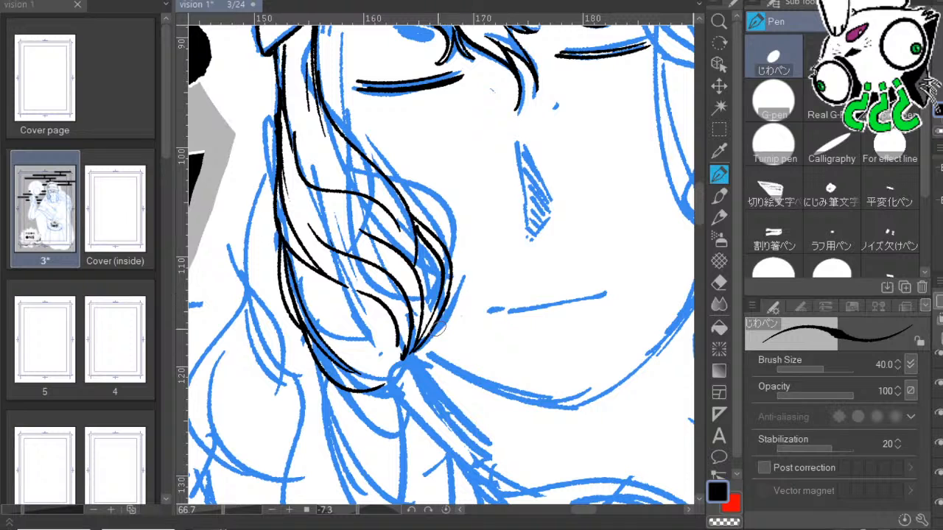
Ink the narrow hair tie's outline with a rounded upper end, two long sides and a notched lower end.
{"action": "left_click_drag", "start_coordinate": [502, 423], "coordinate": [486, 344]}
{"action": "mouse_move", "coordinate": [402, 280]}
{"action": "left_mouse_down"}
{"action": "mouse_move", "coordinate": [379, 291]}
{"action": "mouse_move", "coordinate": [302, 232]}
{"action": "mouse_move", "coordinate": [299, 250]}
{"action": "mouse_move", "coordinate": [376, 325]}
{"action": "left_mouse_up"}
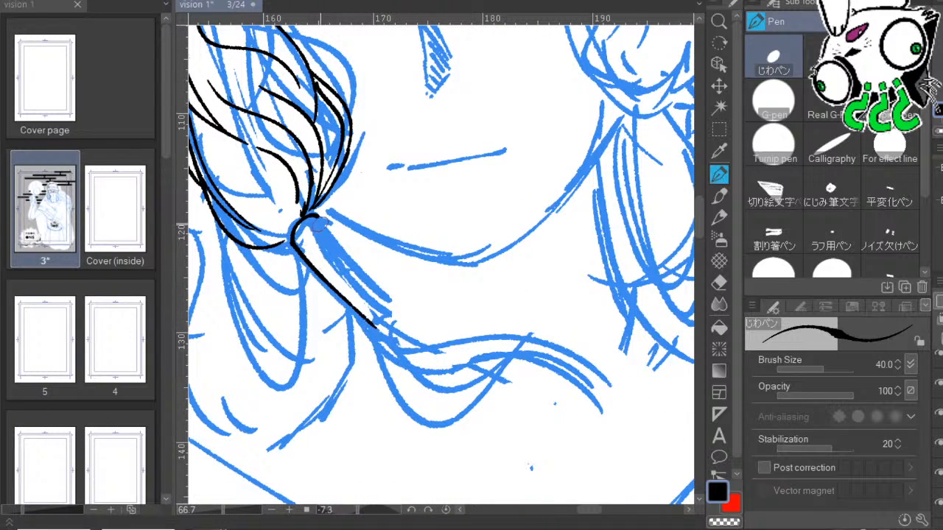
{"action": "mouse_move", "coordinate": [318, 224]}
{"action": "left_mouse_down"}
{"action": "mouse_move", "coordinate": [395, 308]}
{"action": "mouse_move", "coordinate": [526, 318]}
{"action": "mouse_move", "coordinate": [388, 285]}
{"action": "left_mouse_up"}
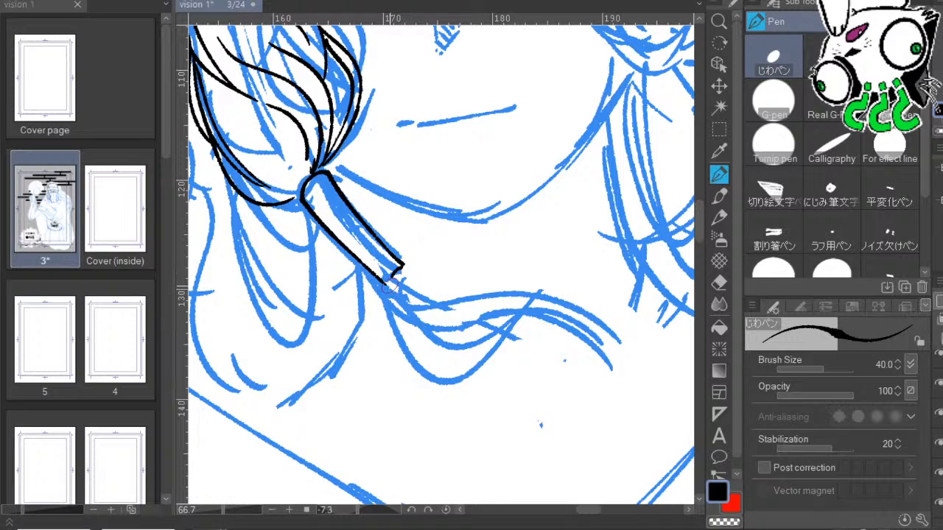
Ink a small double-lined hair loop hanging beneath the lock, ending at the tie's upper end.
{"action": "mouse_move", "coordinate": [513, 225]}
{"action": "left_mouse_down"}
{"action": "mouse_move", "coordinate": [600, 276]}
{"action": "mouse_move", "coordinate": [599, 406]}
{"action": "left_mouse_up"}
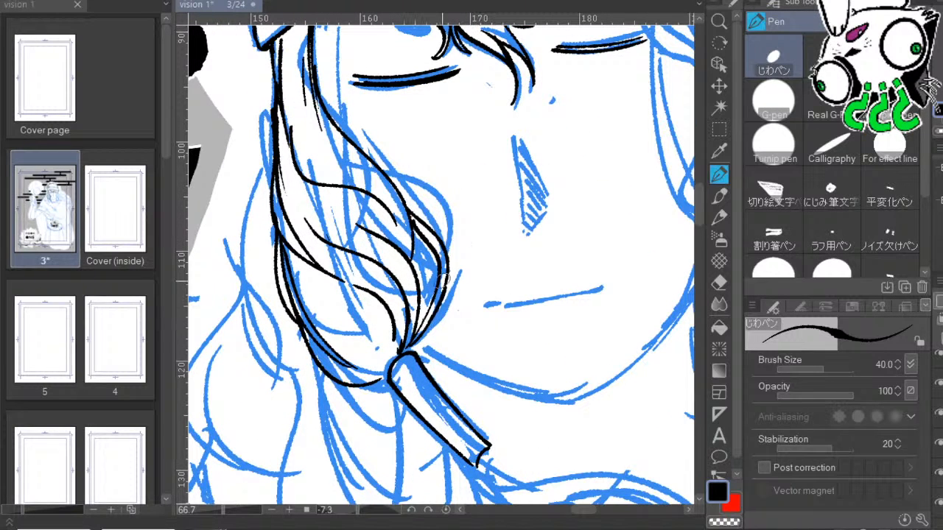
{"action": "left_click_drag", "start_coordinate": [323, 372], "coordinate": [394, 368]}
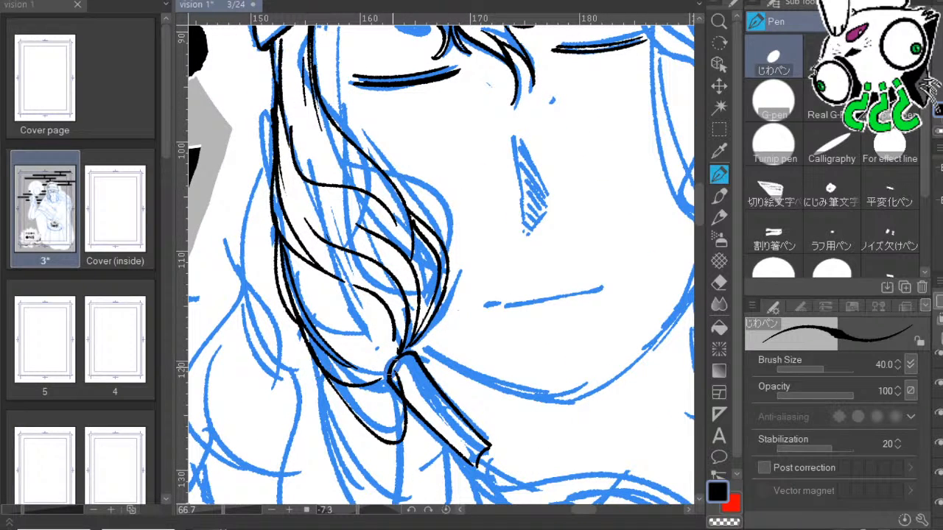
{"action": "key", "text": "ctrl+z"}
{"action": "mouse_move", "coordinate": [315, 335]}
{"action": "left_mouse_down"}
{"action": "mouse_move", "coordinate": [336, 384]}
{"action": "mouse_move", "coordinate": [386, 431]}
{"action": "mouse_move", "coordinate": [386, 370]}
{"action": "left_mouse_up"}
{"action": "mouse_move", "coordinate": [326, 347]}
{"action": "left_mouse_down"}
{"action": "mouse_move", "coordinate": [353, 398]}
{"action": "mouse_move", "coordinate": [381, 374]}
{"action": "left_mouse_up"}
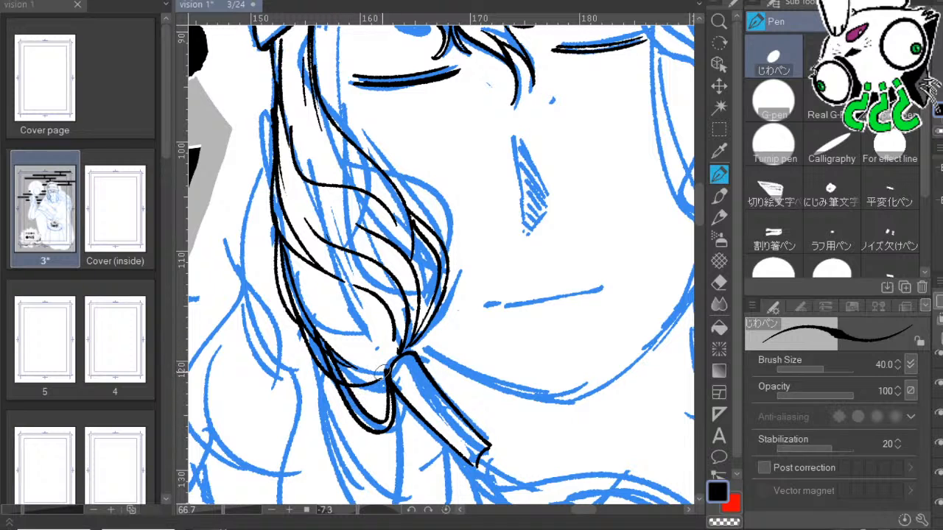
Ink a small outward flick and thin loose strands hanging along the outer side of the tied hair lock.
{"action": "left_click_drag", "start_coordinate": [409, 289], "coordinate": [464, 426]}
{"action": "left_click_drag", "start_coordinate": [328, 189], "coordinate": [348, 428]}
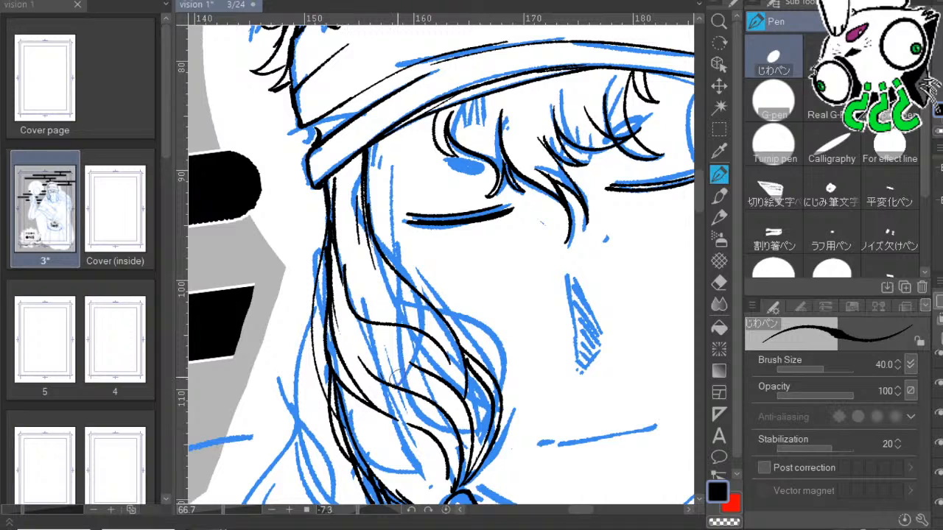
{"action": "key", "text": "ctrl+z"}
{"action": "mouse_move", "coordinate": [329, 186]}
{"action": "left_mouse_down"}
{"action": "mouse_move", "coordinate": [289, 371]}
{"action": "mouse_move", "coordinate": [314, 367]}
{"action": "mouse_move", "coordinate": [325, 324]}
{"action": "left_mouse_up"}
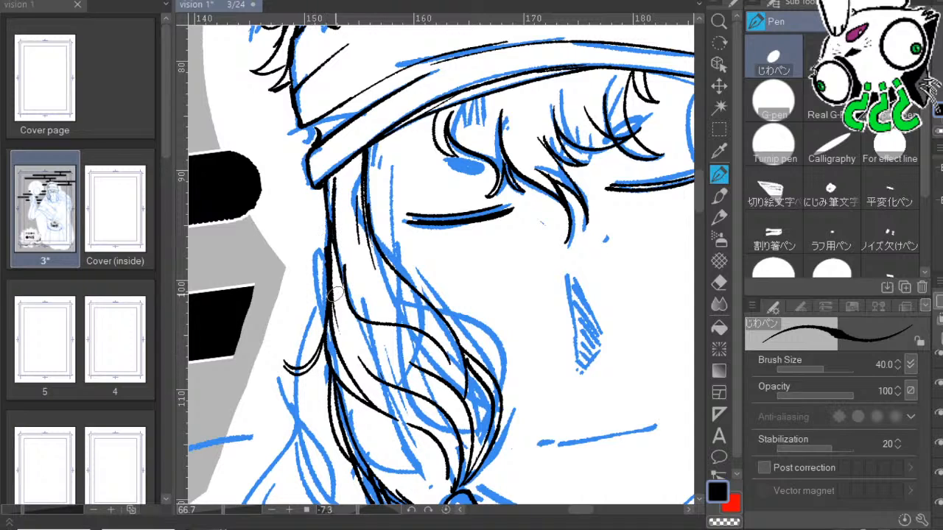
{"action": "left_click_drag", "start_coordinate": [336, 242], "coordinate": [344, 446]}
{"action": "key", "text": "ctrl+z"}
{"action": "left_click_drag", "start_coordinate": [328, 335], "coordinate": [343, 445]}
{"action": "key", "text": "ctrl+z"}
{"action": "mouse_move", "coordinate": [326, 333]}
{"action": "left_mouse_down"}
{"action": "mouse_move", "coordinate": [322, 467]}
{"action": "mouse_move", "coordinate": [323, 363]}
{"action": "left_mouse_up"}
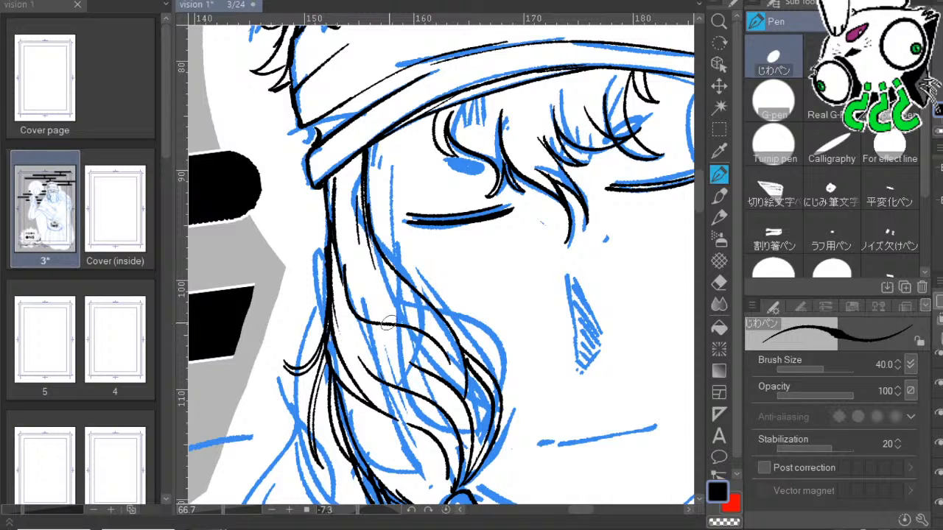
{"action": "left_click_drag", "start_coordinate": [447, 440], "coordinate": [417, 368]}
{"action": "key", "text": "ctrl+z"}
{"action": "left_click_drag", "start_coordinate": [417, 328], "coordinate": [417, 266]}
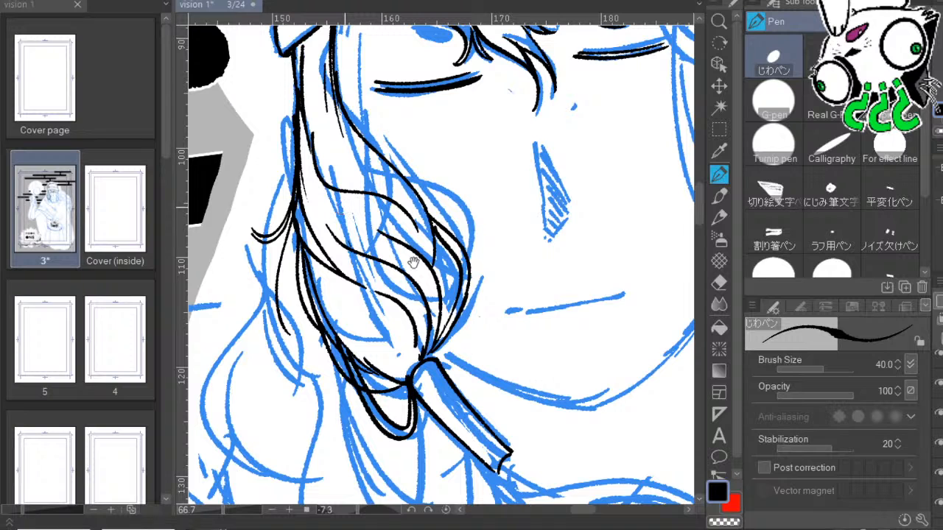
{"action": "left_click_drag", "start_coordinate": [406, 313], "coordinate": [413, 268]}
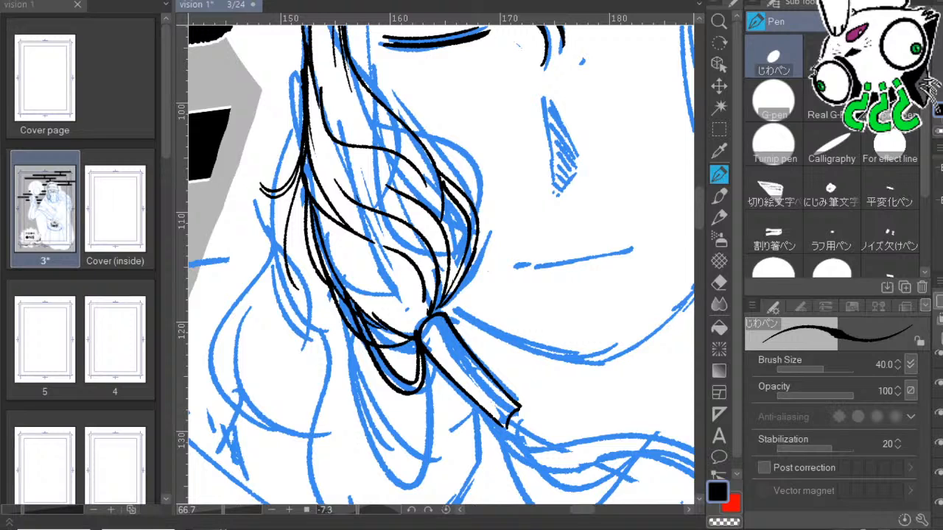
{"action": "left_click_drag", "start_coordinate": [398, 190], "coordinate": [402, 152]}
{"action": "key", "text": "ctrl+z"}
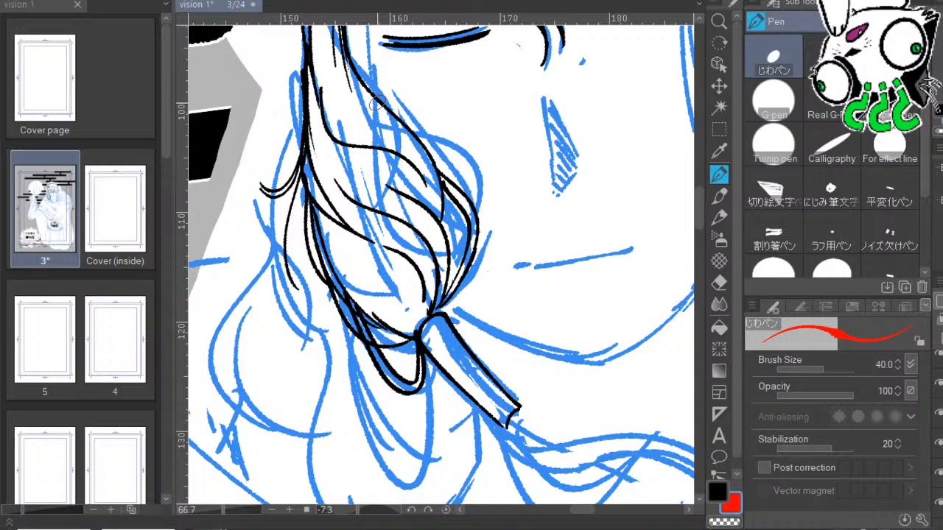
{"action": "left_click_drag", "start_coordinate": [451, 206], "coordinate": [421, 291]}
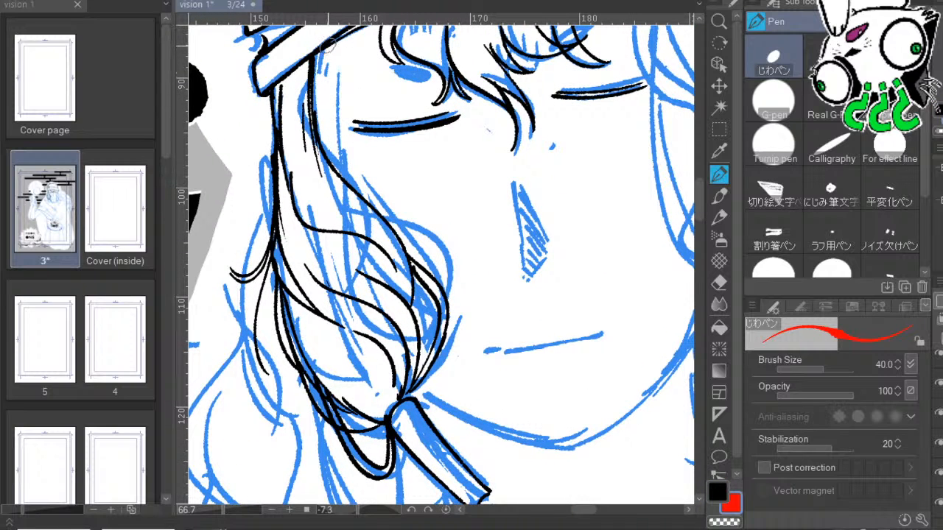
{"action": "left_click_drag", "start_coordinate": [329, 47], "coordinate": [363, 168]}
{"action": "key", "text": "ctrl+z"}
{"action": "mouse_move", "coordinate": [324, 46]}
{"action": "left_mouse_down"}
{"action": "mouse_move", "coordinate": [338, 142]}
{"action": "mouse_move", "coordinate": [369, 175]}
{"action": "mouse_move", "coordinate": [350, 175]}
{"action": "left_mouse_up"}
{"action": "key", "text": "ctrl+z"}
{"action": "mouse_move", "coordinate": [324, 42]}
{"action": "left_mouse_down"}
{"action": "mouse_move", "coordinate": [342, 159]}
{"action": "mouse_move", "coordinate": [370, 175]}
{"action": "left_mouse_up"}
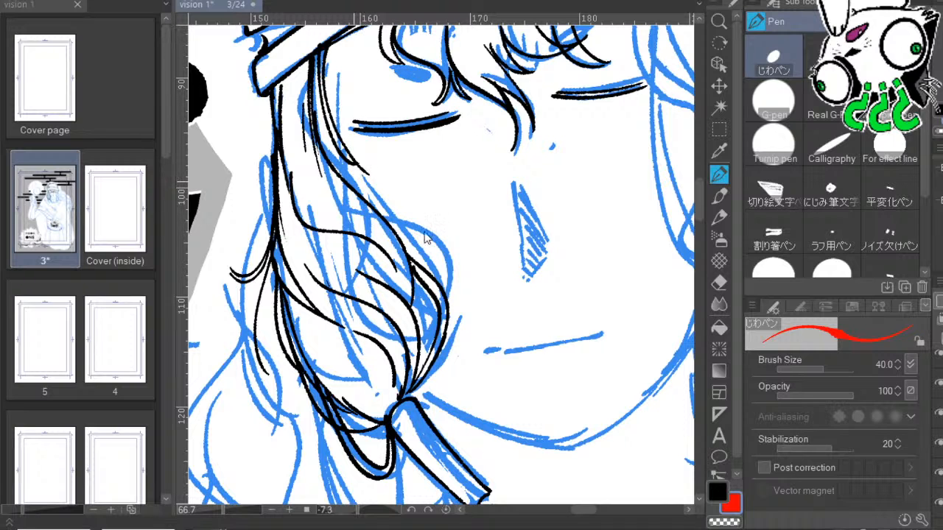
{"action": "key", "text": "ctrl+z"}
{"action": "key", "text": "ctrl+z"}
{"action": "scroll", "coordinate": [368, 133], "scroll_direction": "down", "scroll_amount": 1}
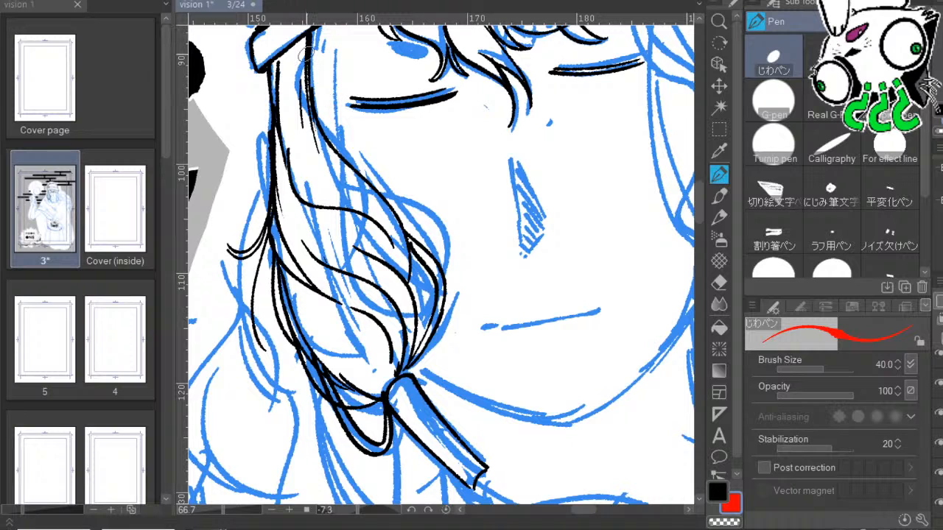
Ink a thin strand falling from the hat's brim beside the lock and hooking up toward the closed eye.
{"action": "mouse_move", "coordinate": [306, 53]}
{"action": "left_mouse_down"}
{"action": "mouse_move", "coordinate": [279, 103]}
{"action": "mouse_move", "coordinate": [326, 177]}
{"action": "mouse_move", "coordinate": [283, 152]}
{"action": "left_mouse_up"}
{"action": "key", "text": "x"}
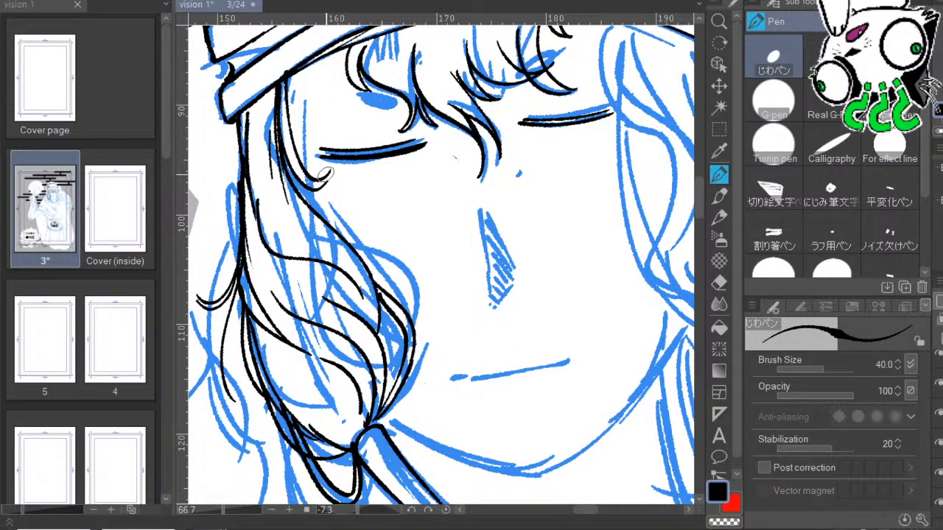
{"action": "key", "text": "ctrl+z"}
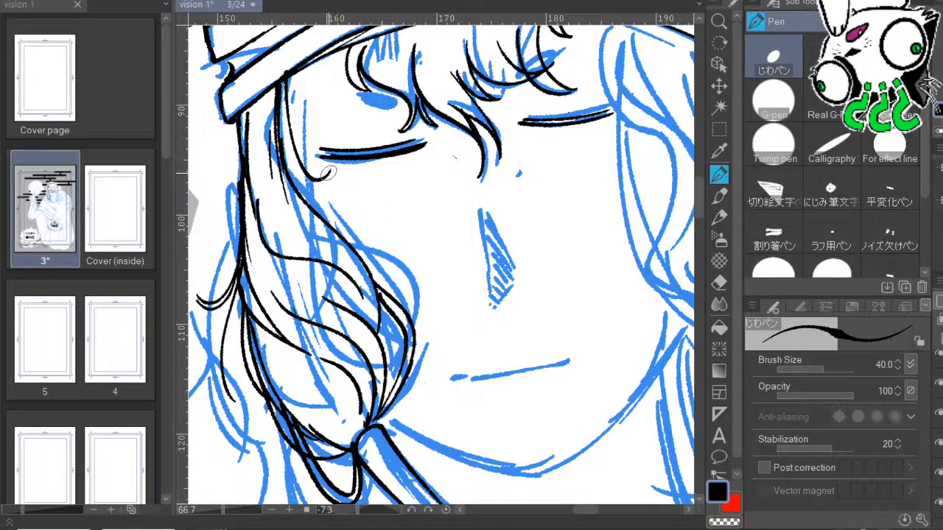
{"action": "left_click_drag", "start_coordinate": [327, 174], "coordinate": [277, 138]}
{"action": "left_click_drag", "start_coordinate": [284, 94], "coordinate": [307, 174]}
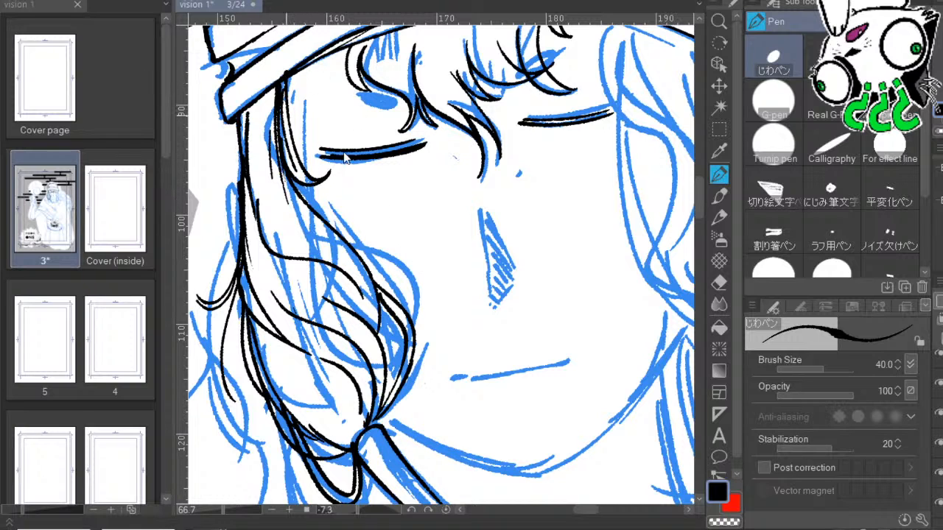
{"action": "key", "text": "ctrl+z"}
{"action": "mouse_move", "coordinate": [279, 99]}
{"action": "left_mouse_down"}
{"action": "mouse_move", "coordinate": [302, 184]}
{"action": "mouse_move", "coordinate": [285, 156]}
{"action": "mouse_move", "coordinate": [283, 94]}
{"action": "left_mouse_up"}
{"action": "key", "text": "ctrl+z"}
{"action": "key", "text": "ctrl+z"}
Ink an extra strand down the lock's face-side edge, with short dark strokes where it overlaps the lower bulge.
{"action": "left_click_drag", "start_coordinate": [420, 354], "coordinate": [371, 250]}
{"action": "left_click_drag", "start_coordinate": [246, 86], "coordinate": [350, 208]}
{"action": "key", "text": "ctrl+z"}
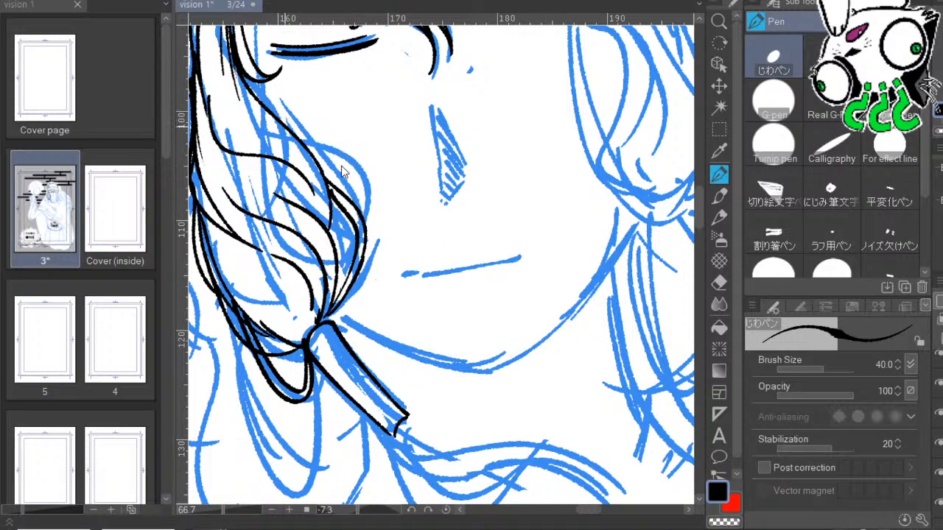
{"action": "left_click_drag", "start_coordinate": [243, 82], "coordinate": [314, 185]}
{"action": "key", "text": "ctrl+z"}
{"action": "mouse_move", "coordinate": [237, 76]}
{"action": "left_mouse_down"}
{"action": "mouse_move", "coordinate": [320, 185]}
{"action": "mouse_move", "coordinate": [321, 176]}
{"action": "mouse_move", "coordinate": [318, 203]}
{"action": "left_mouse_up"}
{"action": "key", "text": "ctrl+z"}
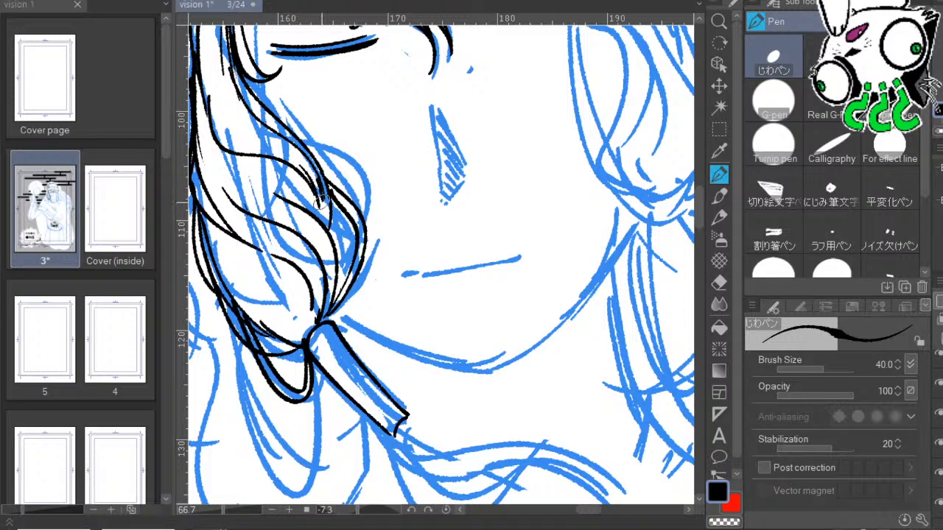
{"action": "mouse_move", "coordinate": [428, 272]}
{"action": "left_mouse_down"}
{"action": "mouse_move", "coordinate": [394, 236]}
{"action": "mouse_move", "coordinate": [449, 197]}
{"action": "left_mouse_up"}
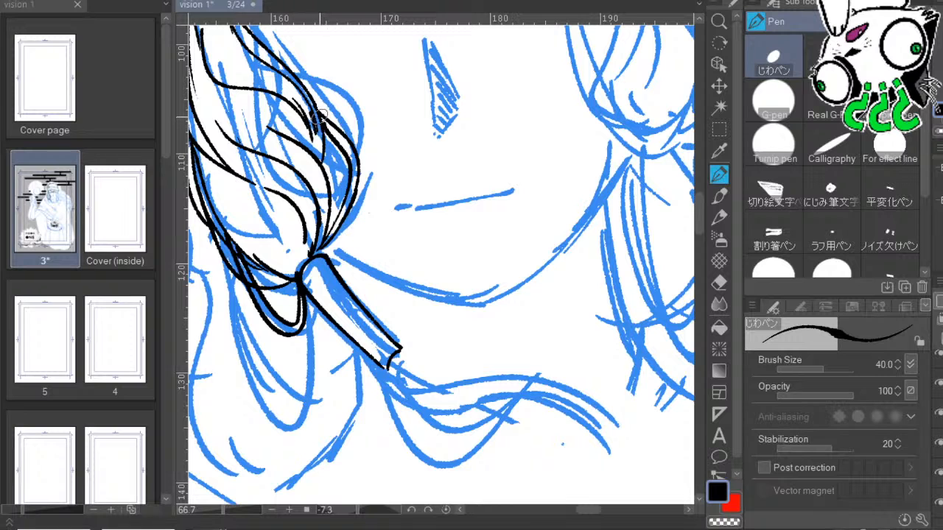
{"action": "left_click_drag", "start_coordinate": [327, 127], "coordinate": [344, 152]}
Ink a small strand bulging toward the cheek at the lock's lower end and gathering at the tie, and darken the overlap above it.
{"action": "left_click_drag", "start_coordinate": [459, 163], "coordinate": [495, 122]}
{"action": "left_click_drag", "start_coordinate": [361, 92], "coordinate": [360, 189]}
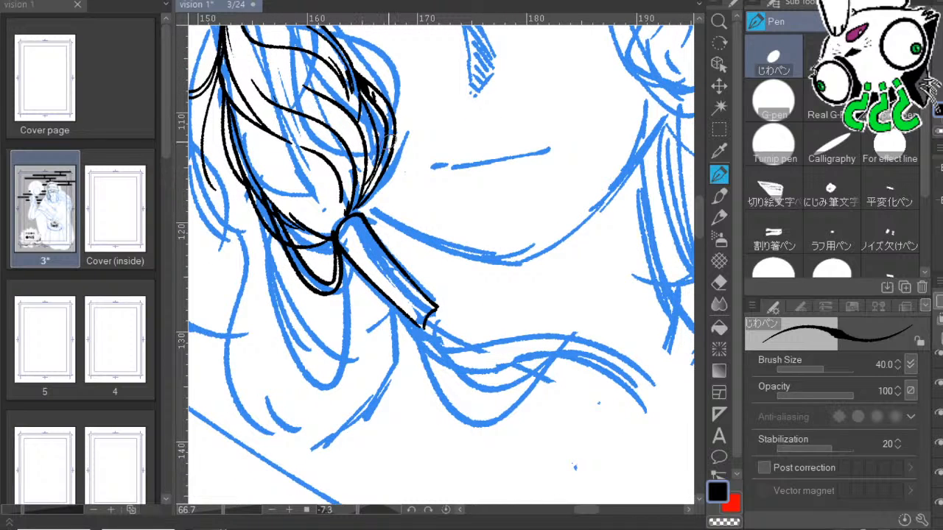
{"action": "key", "text": "ctrl+z"}
{"action": "mouse_move", "coordinate": [357, 89]}
{"action": "left_mouse_down"}
{"action": "mouse_move", "coordinate": [392, 173]}
{"action": "mouse_move", "coordinate": [355, 211]}
{"action": "mouse_move", "coordinate": [395, 184]}
{"action": "mouse_move", "coordinate": [373, 200]}
{"action": "mouse_move", "coordinate": [386, 162]}
{"action": "left_mouse_up"}
{"action": "key", "text": "ctrl+z"}
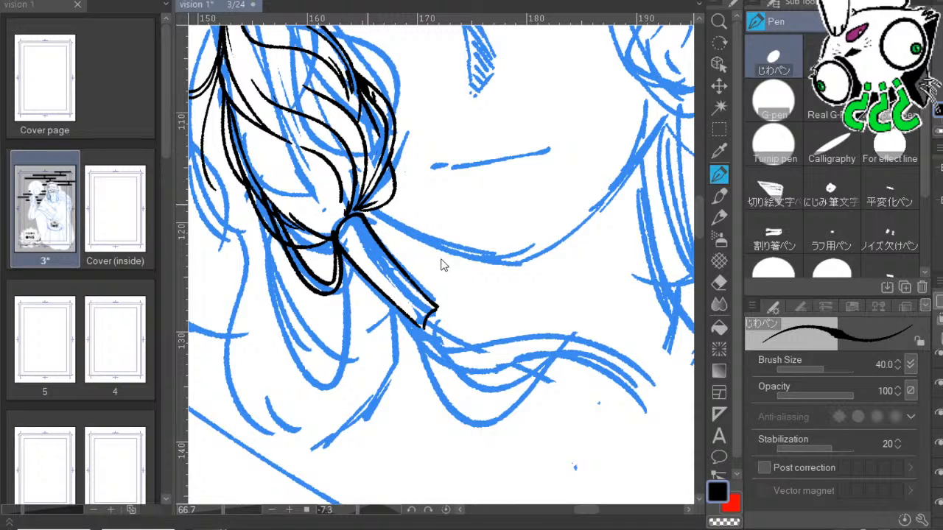
{"action": "left_click_drag", "start_coordinate": [368, 207], "coordinate": [383, 166]}
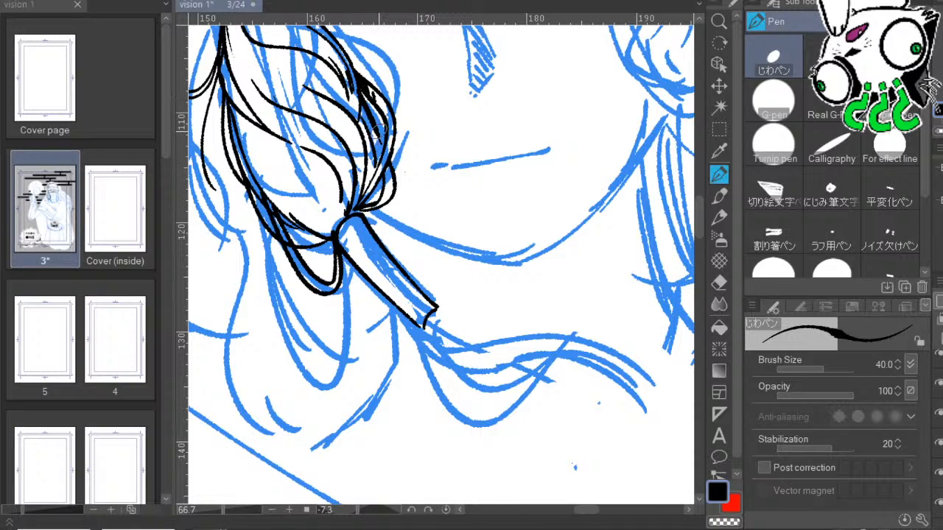
Ink a short inner line and a curved cross band near the upper end of the hair tie.
{"action": "mouse_move", "coordinate": [496, 266]}
{"action": "left_mouse_down"}
{"action": "mouse_move", "coordinate": [482, 198]}
{"action": "mouse_move", "coordinate": [523, 138]}
{"action": "left_mouse_up"}
{"action": "mouse_move", "coordinate": [504, 223]}
{"action": "left_mouse_down"}
{"action": "mouse_move", "coordinate": [516, 196]}
{"action": "mouse_move", "coordinate": [501, 163]}
{"action": "left_mouse_up"}
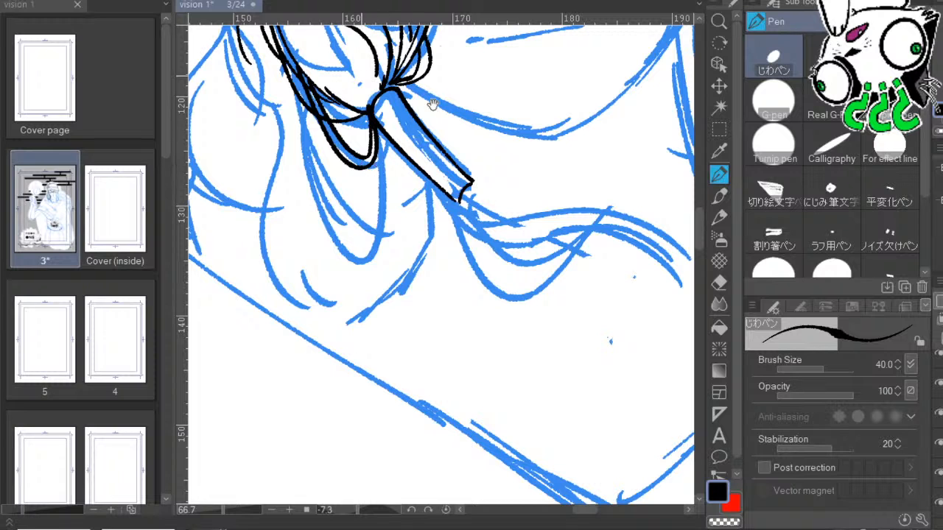
{"action": "left_click_drag", "start_coordinate": [413, 182], "coordinate": [369, 261]}
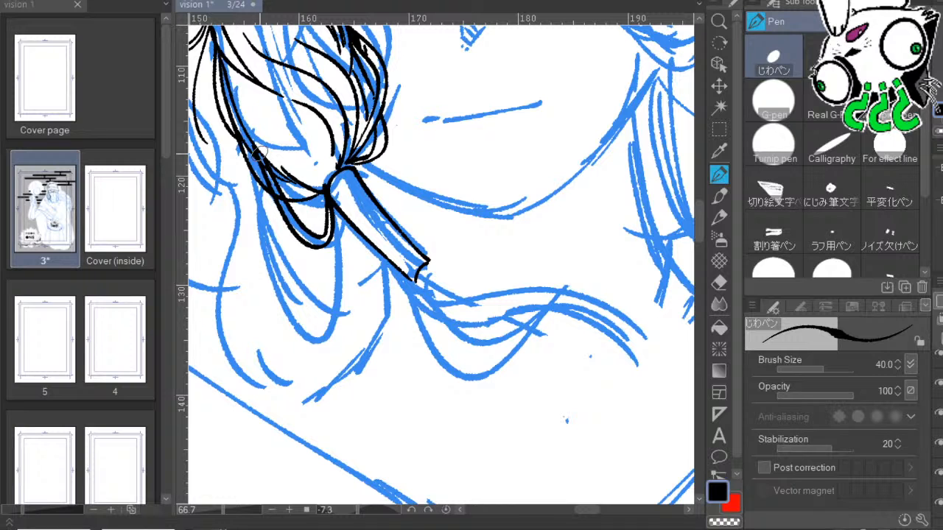
{"action": "left_click_drag", "start_coordinate": [498, 204], "coordinate": [543, 167]}
{"action": "left_click_drag", "start_coordinate": [524, 215], "coordinate": [532, 247]}
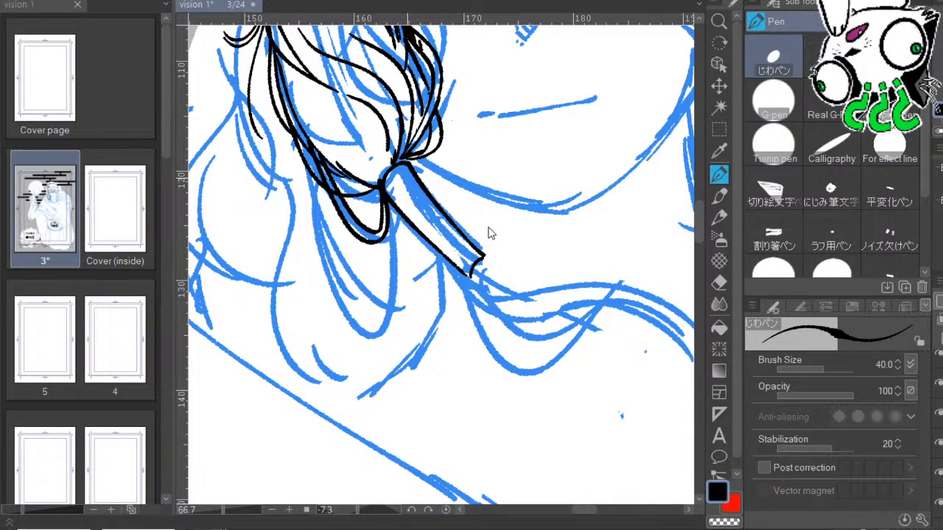
{"action": "left_click_drag", "start_coordinate": [395, 172], "coordinate": [405, 212]}
{"action": "key", "text": "ctrl+z"}
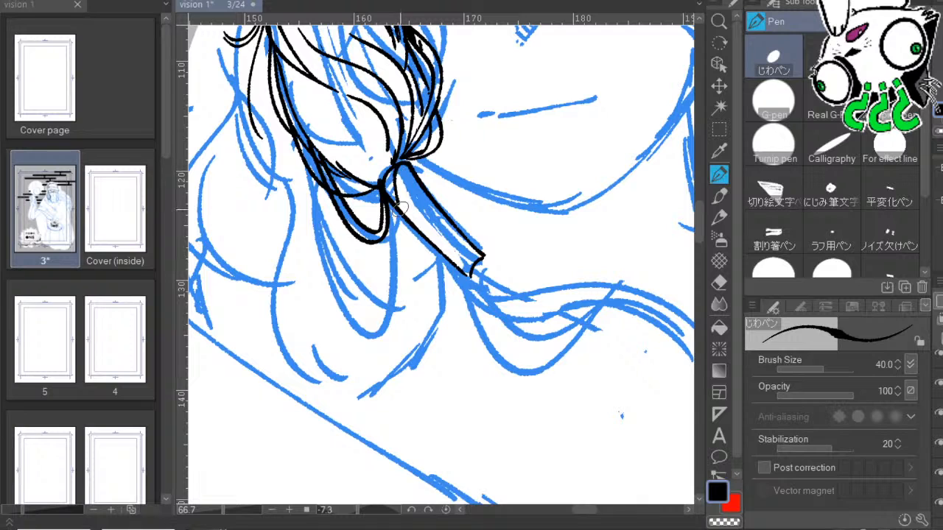
{"action": "left_click_drag", "start_coordinate": [391, 191], "coordinate": [422, 175]}
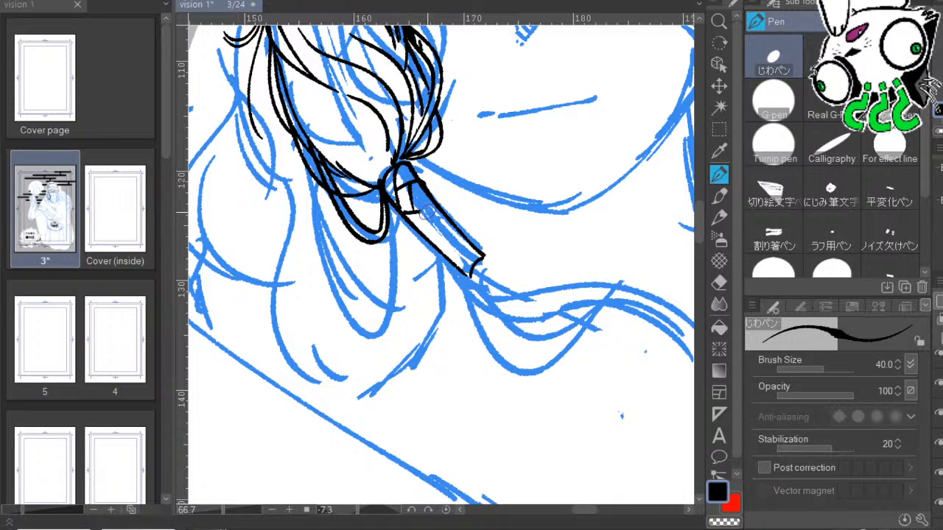
{"action": "left_click_drag", "start_coordinate": [427, 213], "coordinate": [439, 209]}
{"action": "key", "text": "ctrl+z"}
{"action": "left_click_drag", "start_coordinate": [552, 301], "coordinate": [558, 240]}
{"action": "left_click_drag", "start_coordinate": [467, 208], "coordinate": [464, 187]}
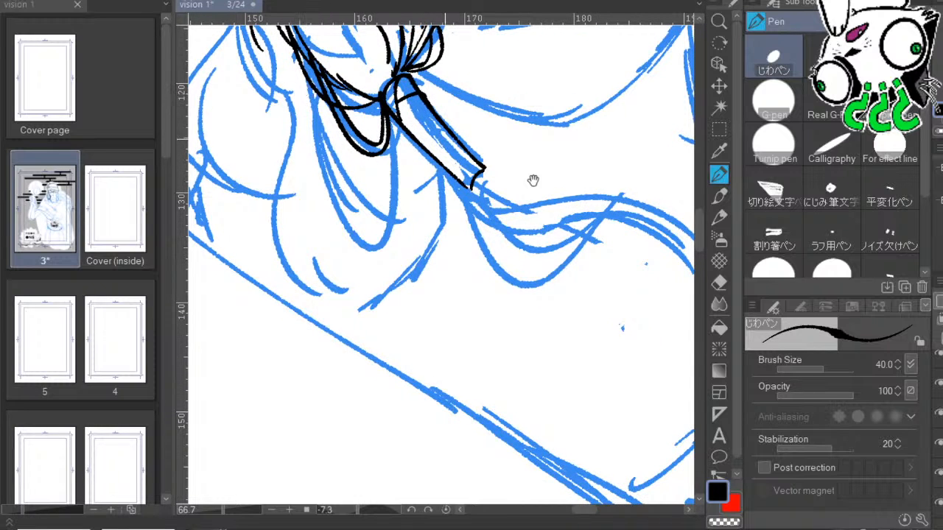
{"action": "left_click_drag", "start_coordinate": [533, 181], "coordinate": [489, 221]}
{"action": "mouse_move", "coordinate": [362, 166]}
{"action": "left_mouse_down"}
{"action": "mouse_move", "coordinate": [382, 149]}
{"action": "mouse_move", "coordinate": [390, 183]}
{"action": "mouse_move", "coordinate": [384, 152]}
{"action": "mouse_move", "coordinate": [393, 185]}
{"action": "left_mouse_up"}
{"action": "key", "text": "ctrl+z"}
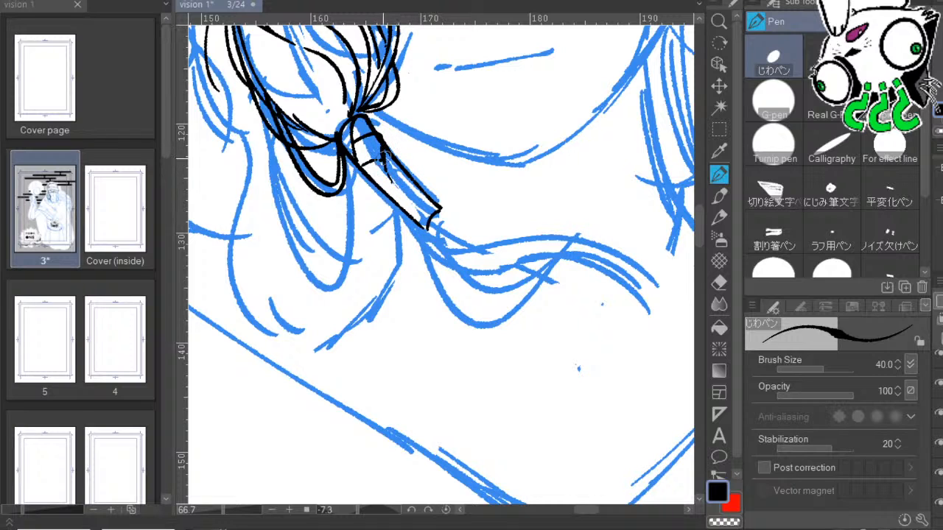
{"action": "key", "text": "ctrl+z"}
{"action": "key", "text": "ctrl+z"}
{"action": "key", "text": "ctrl+z"}
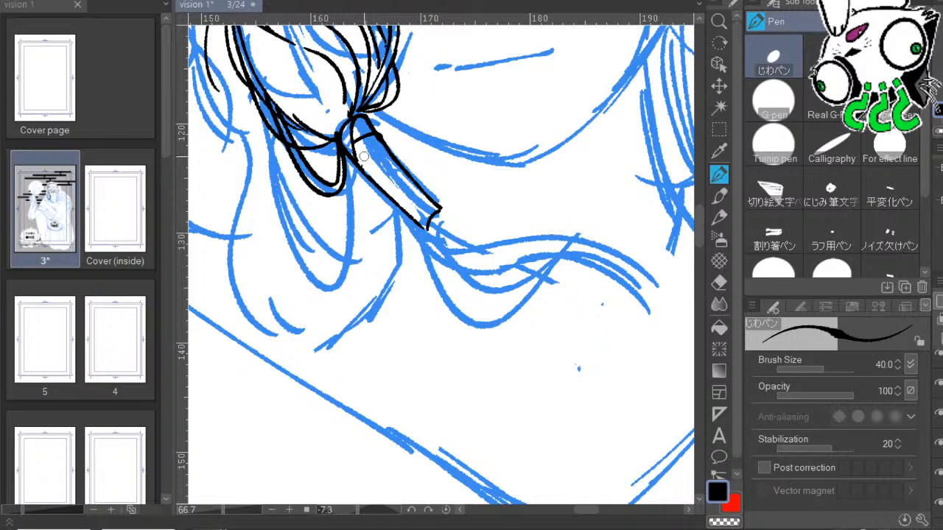
Ink zigzag wrapping lines along the hair tie down to its lower end.
{"action": "left_click_drag", "start_coordinate": [379, 139], "coordinate": [386, 192]}
{"action": "scroll", "coordinate": [474, 200], "scroll_direction": "down", "scroll_amount": 1}
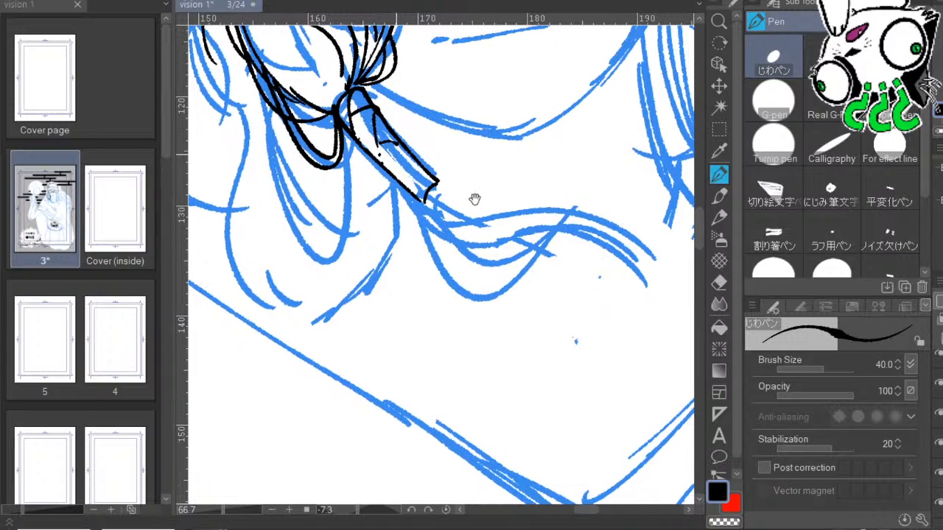
{"action": "mouse_move", "coordinate": [399, 144]}
{"action": "left_mouse_down"}
{"action": "mouse_move", "coordinate": [406, 179]}
{"action": "mouse_move", "coordinate": [398, 155]}
{"action": "mouse_move", "coordinate": [406, 178]}
{"action": "mouse_move", "coordinate": [407, 168]}
{"action": "mouse_move", "coordinate": [426, 167]}
{"action": "mouse_move", "coordinate": [422, 182]}
{"action": "left_mouse_up"}
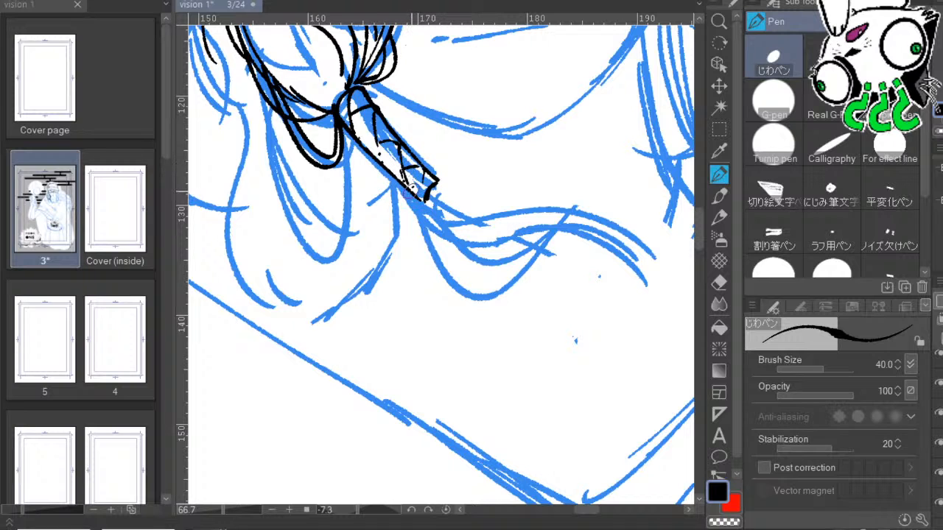
Reduce the brush size to 20 and add fine fold lines inside the upper part of the wrapped hair tie.
{"action": "mouse_move", "coordinate": [527, 247]}
{"action": "left_mouse_down"}
{"action": "mouse_move", "coordinate": [558, 234]}
{"action": "mouse_move", "coordinate": [558, 245]}
{"action": "left_mouse_up"}
{"action": "key", "text": "["}
{"action": "key", "text": "["}
{"action": "key", "text": "["}
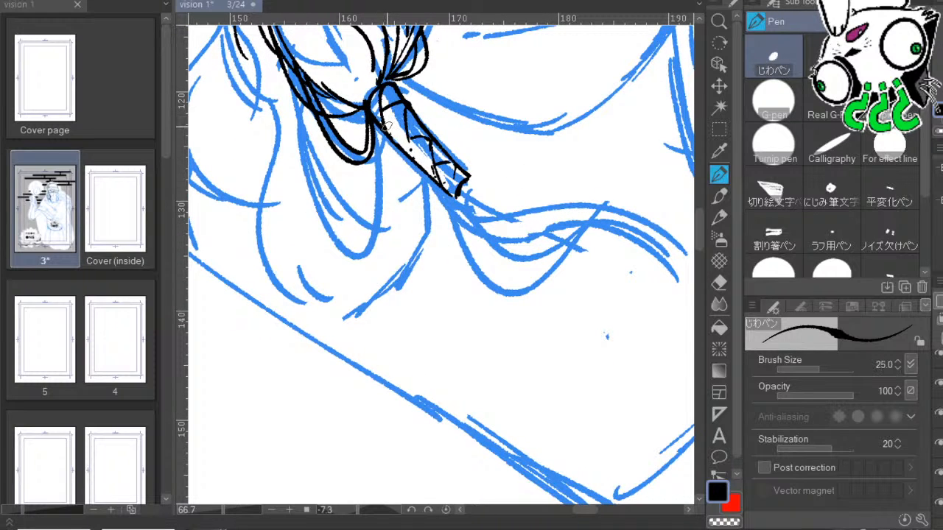
{"action": "left_click_drag", "start_coordinate": [399, 110], "coordinate": [411, 154]}
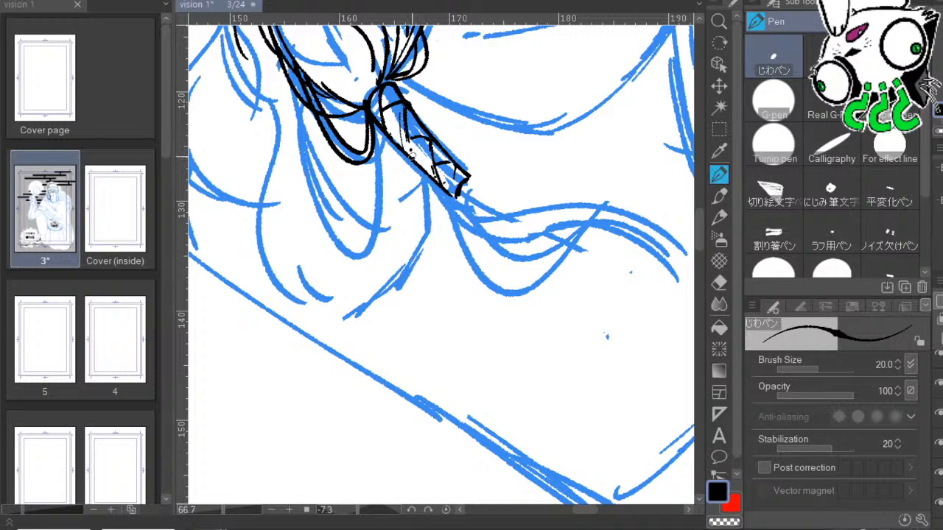
Set the brush size to 40 and ink a deep double-lined curl below the tie, with a strand sweeping upward from it.
{"action": "mouse_move", "coordinate": [504, 171]}
{"action": "left_mouse_down"}
{"action": "mouse_move", "coordinate": [548, 217]}
{"action": "mouse_move", "coordinate": [503, 188]}
{"action": "mouse_move", "coordinate": [355, 157]}
{"action": "left_mouse_up"}
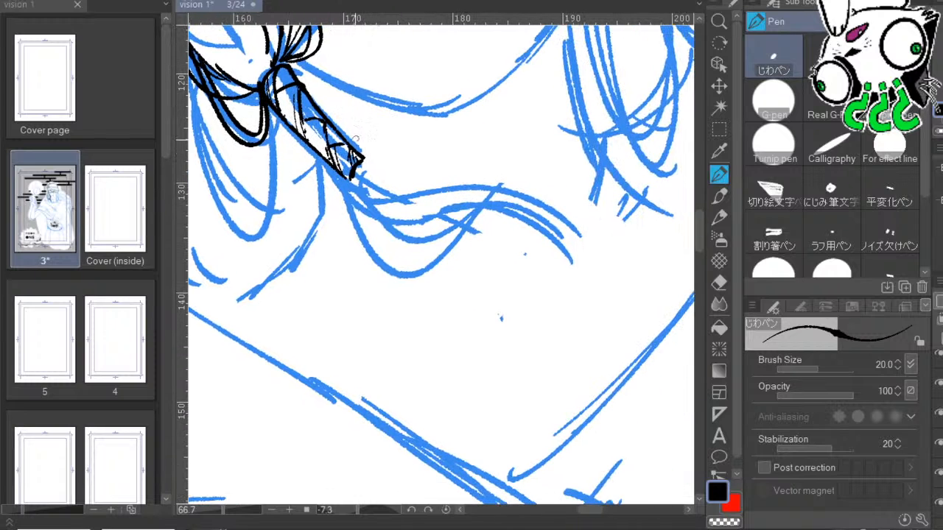
{"action": "key", "text": "]"}
{"action": "key", "text": "]"}
{"action": "left_click_drag", "start_coordinate": [473, 223], "coordinate": [551, 208]}
{"action": "mouse_move", "coordinate": [434, 156]}
{"action": "left_mouse_down"}
{"action": "mouse_move", "coordinate": [425, 207]}
{"action": "mouse_move", "coordinate": [510, 224]}
{"action": "mouse_move", "coordinate": [481, 237]}
{"action": "mouse_move", "coordinate": [539, 153]}
{"action": "left_mouse_up"}
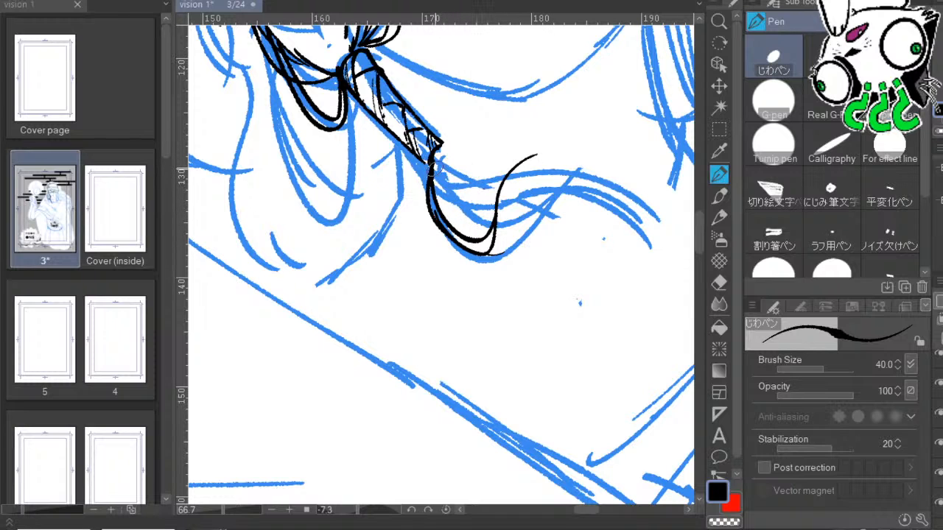
Ink the hair tail's long wavy strand, a short curve from the tie's lower corner, and a thin strand flicking away from the face.
{"action": "mouse_move", "coordinate": [433, 164]}
{"action": "left_mouse_down"}
{"action": "mouse_move", "coordinate": [484, 208]}
{"action": "mouse_move", "coordinate": [560, 196]}
{"action": "mouse_move", "coordinate": [624, 252]}
{"action": "left_mouse_up"}
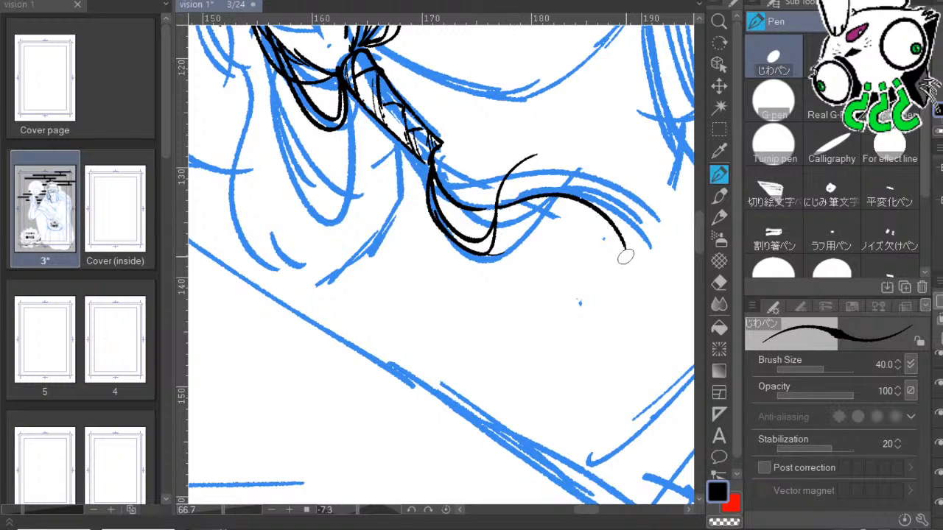
{"action": "left_click_drag", "start_coordinate": [439, 141], "coordinate": [460, 181]}
{"action": "left_click_drag", "start_coordinate": [575, 214], "coordinate": [522, 232]}
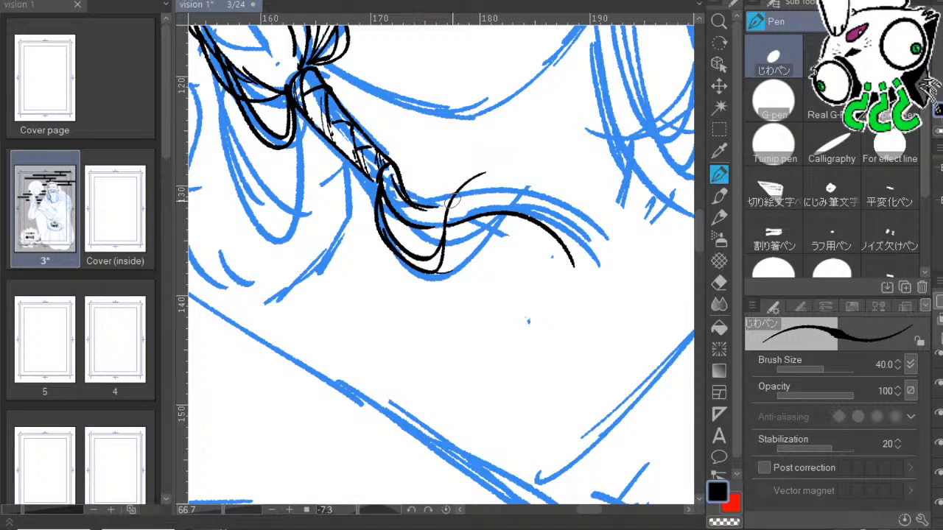
{"action": "left_click_drag", "start_coordinate": [449, 193], "coordinate": [541, 175]}
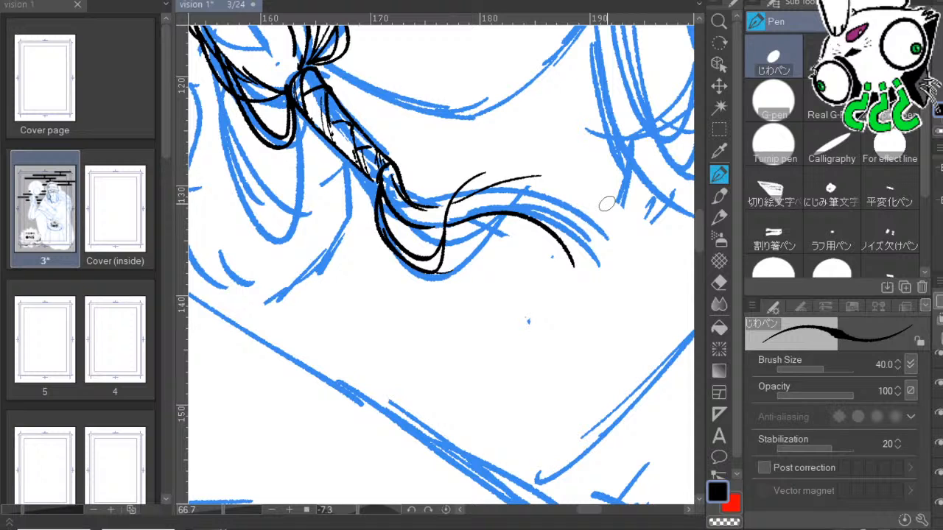
Ink an extra inner strand from the hair tie's lower corner into the deep curl of the tail.
{"action": "mouse_move", "coordinate": [509, 280]}
{"action": "left_mouse_down"}
{"action": "mouse_move", "coordinate": [457, 257]}
{"action": "mouse_move", "coordinate": [470, 278]}
{"action": "left_mouse_up"}
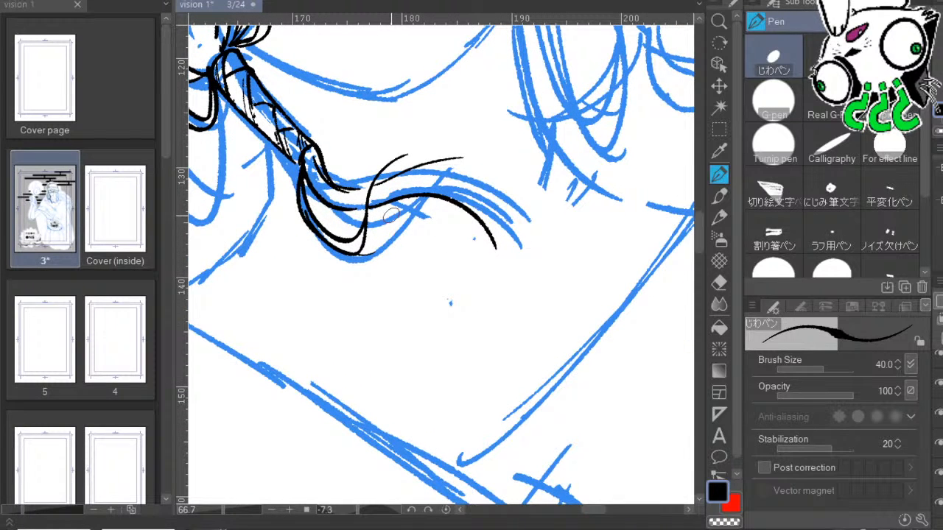
{"action": "left_click_drag", "start_coordinate": [450, 202], "coordinate": [414, 179]}
{"action": "left_click_drag", "start_coordinate": [407, 223], "coordinate": [442, 272]}
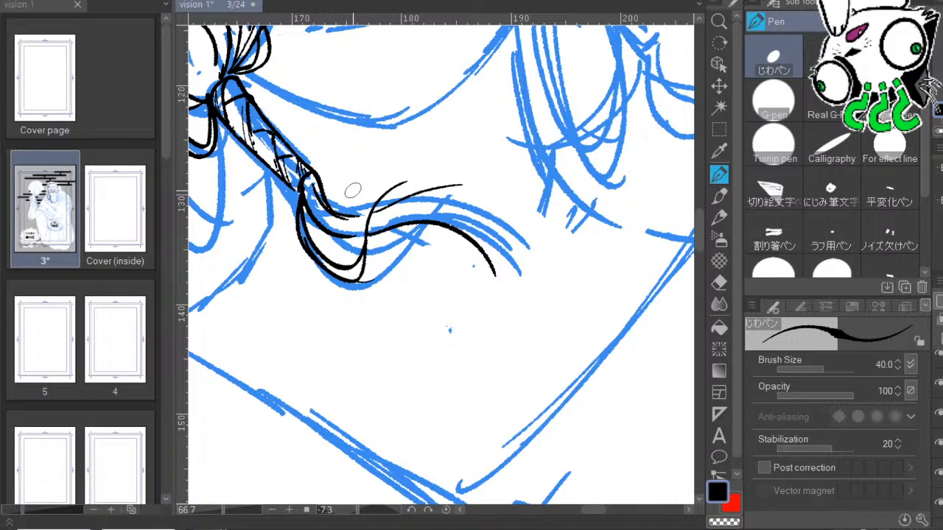
{"action": "left_click_drag", "start_coordinate": [546, 263], "coordinate": [585, 246]}
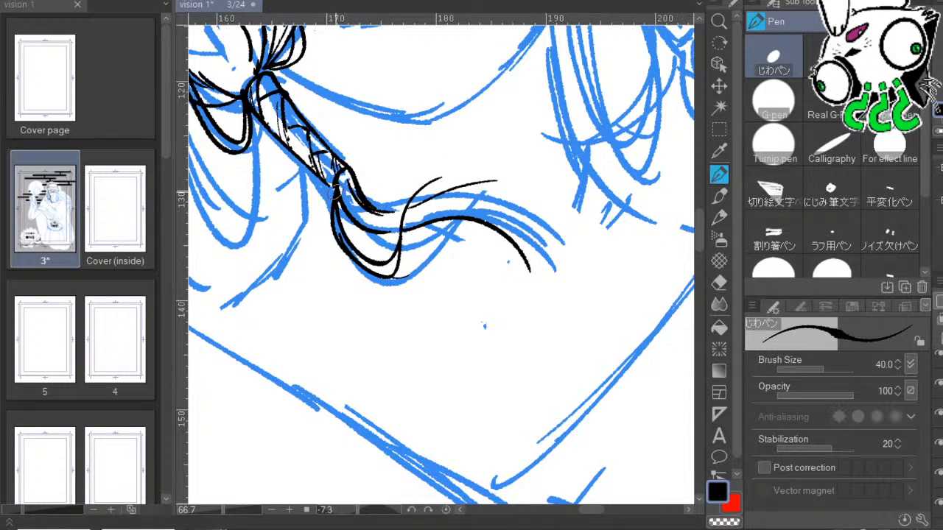
{"action": "mouse_move", "coordinate": [335, 193]}
{"action": "left_mouse_down"}
{"action": "mouse_move", "coordinate": [359, 237]}
{"action": "mouse_move", "coordinate": [401, 231]}
{"action": "left_mouse_up"}
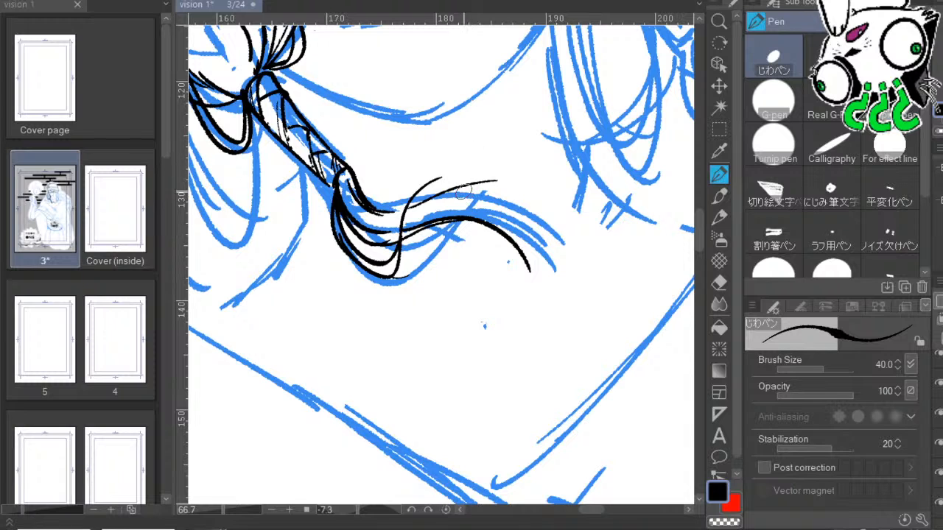
Ink the upper contour of the hair tail with layered strokes, bending it down to meet the lower contour in a sharp point.
{"action": "left_click_drag", "start_coordinate": [495, 179], "coordinate": [436, 206]}
{"action": "left_click_drag", "start_coordinate": [435, 209], "coordinate": [552, 236]}
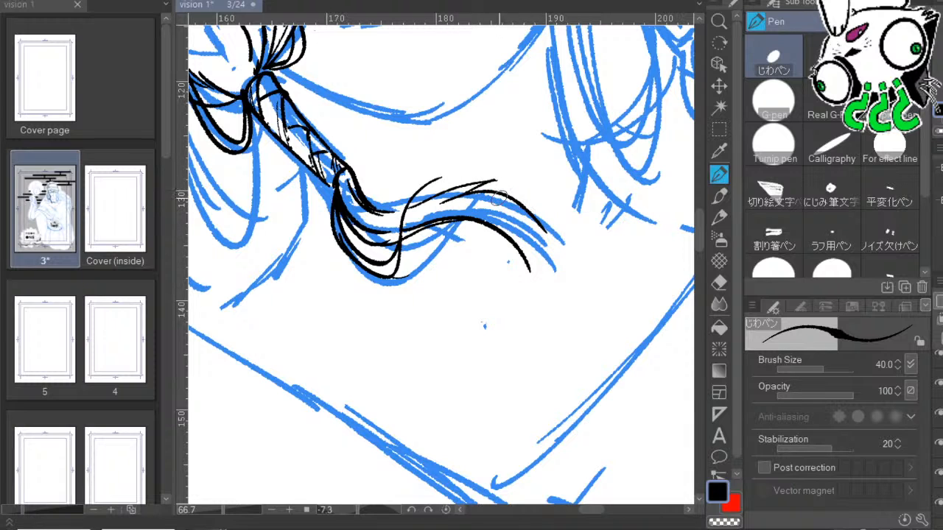
{"action": "mouse_move", "coordinate": [499, 198]}
{"action": "left_mouse_down"}
{"action": "mouse_move", "coordinate": [549, 243]}
{"action": "mouse_move", "coordinate": [552, 305]}
{"action": "left_mouse_up"}
{"action": "mouse_move", "coordinate": [530, 240]}
{"action": "left_mouse_down"}
{"action": "mouse_move", "coordinate": [540, 292]}
{"action": "mouse_move", "coordinate": [504, 237]}
{"action": "mouse_move", "coordinate": [536, 328]}
{"action": "left_mouse_up"}
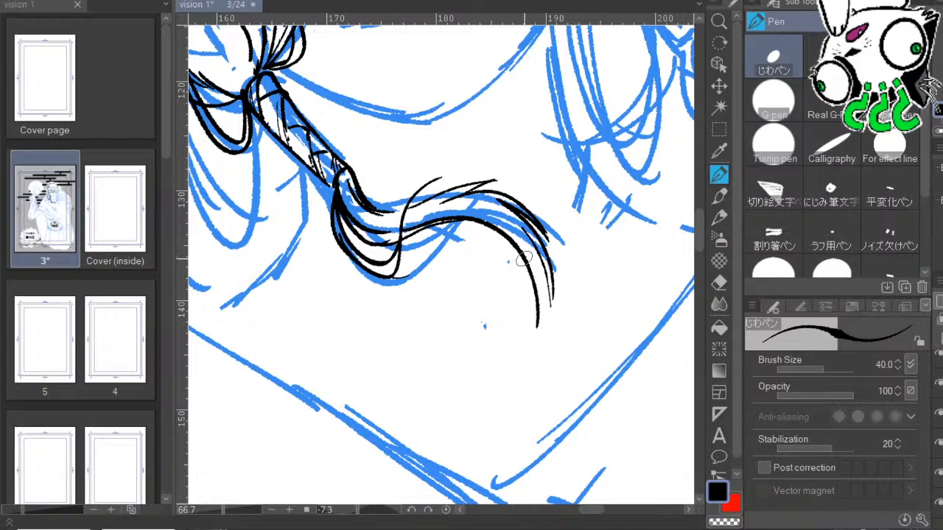
{"action": "mouse_move", "coordinate": [523, 258]}
{"action": "left_mouse_down"}
{"action": "mouse_move", "coordinate": [535, 331]}
{"action": "mouse_move", "coordinate": [544, 248]}
{"action": "left_mouse_up"}
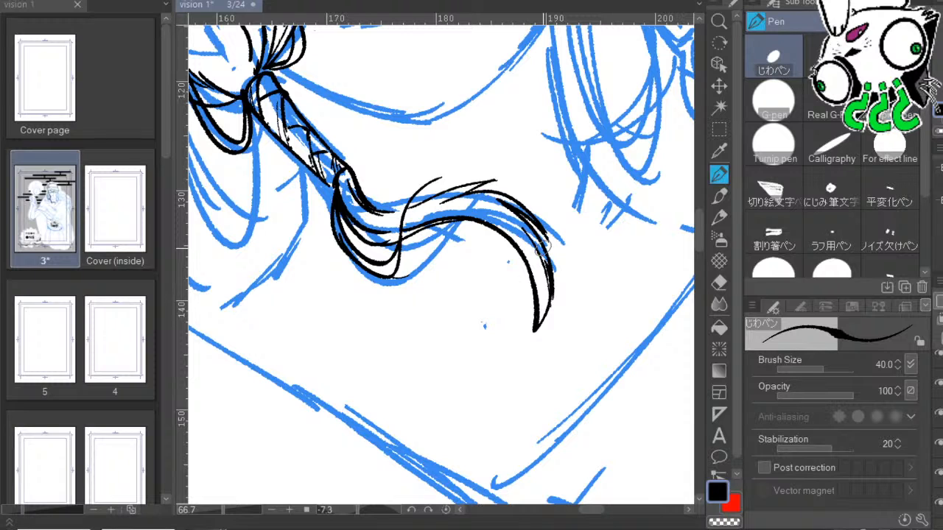
Ink a small rounded loop of hair at the tie's lower end, plus thin flyaway strokes above the tail.
{"action": "left_click_drag", "start_coordinate": [601, 252], "coordinate": [611, 165]}
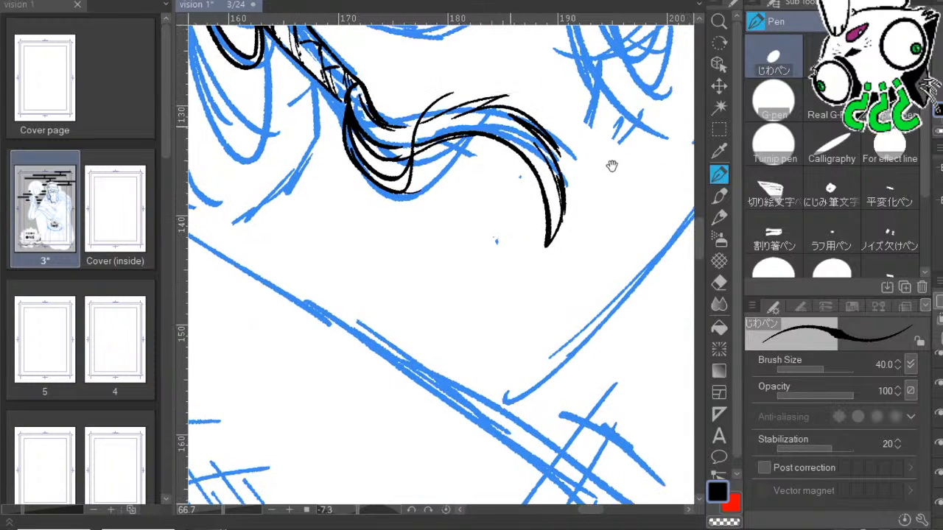
{"action": "left_click_drag", "start_coordinate": [631, 208], "coordinate": [681, 298]}
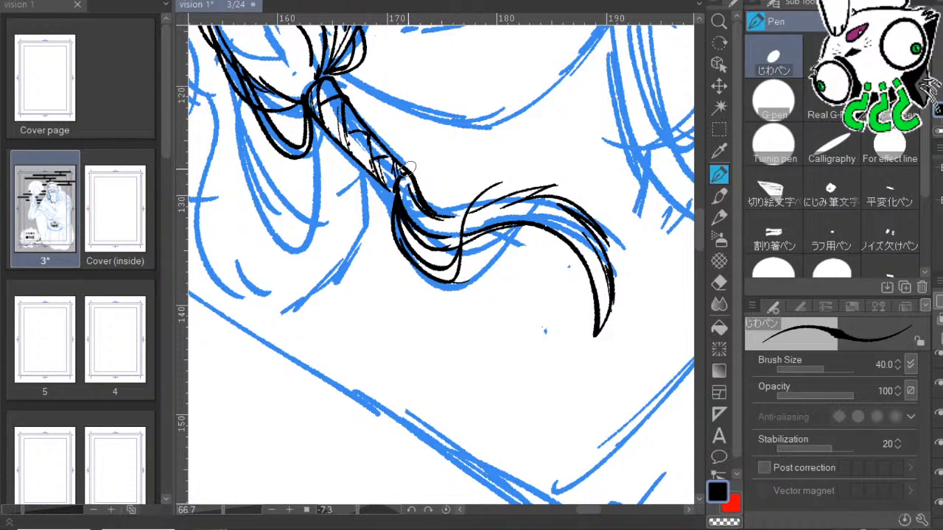
{"action": "left_click_drag", "start_coordinate": [429, 196], "coordinate": [435, 213]}
{"action": "left_click_drag", "start_coordinate": [418, 176], "coordinate": [440, 213]}
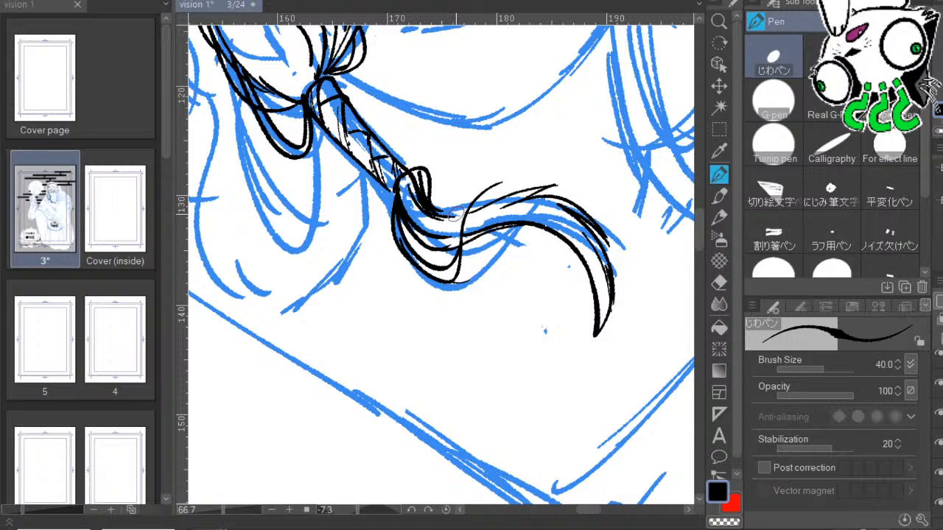
{"action": "key", "text": "ctrl+z"}
{"action": "key", "text": "ctrl+z"}
{"action": "mouse_move", "coordinate": [409, 173]}
{"action": "left_mouse_down"}
{"action": "mouse_move", "coordinate": [468, 201]}
{"action": "mouse_move", "coordinate": [420, 171]}
{"action": "mouse_move", "coordinate": [493, 193]}
{"action": "mouse_move", "coordinate": [436, 201]}
{"action": "mouse_move", "coordinate": [515, 176]}
{"action": "left_mouse_up"}
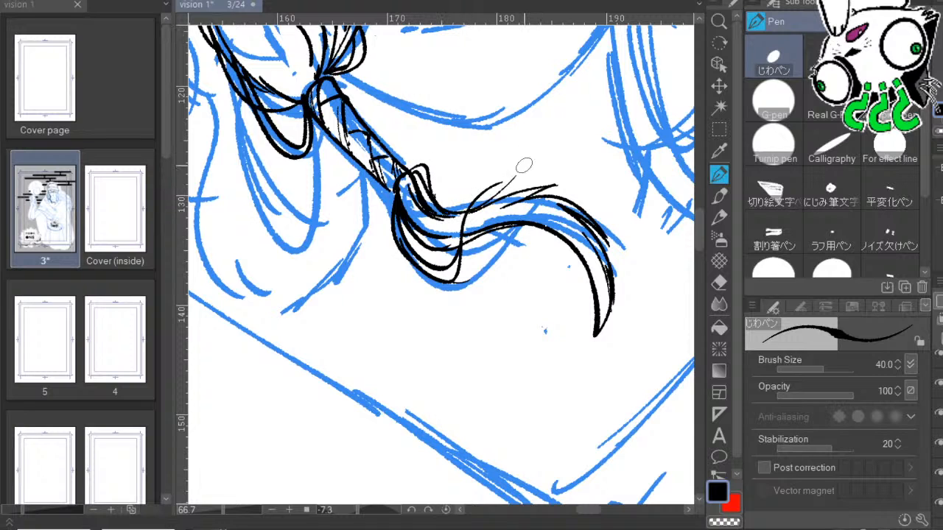
{"action": "left_click_drag", "start_coordinate": [483, 204], "coordinate": [517, 182]}
{"action": "mouse_move", "coordinate": [601, 301]}
{"action": "left_mouse_down"}
{"action": "mouse_move", "coordinate": [631, 273]}
{"action": "mouse_move", "coordinate": [636, 187]}
{"action": "left_mouse_up"}
{"action": "left_click_drag", "start_coordinate": [622, 260], "coordinate": [693, 479]}
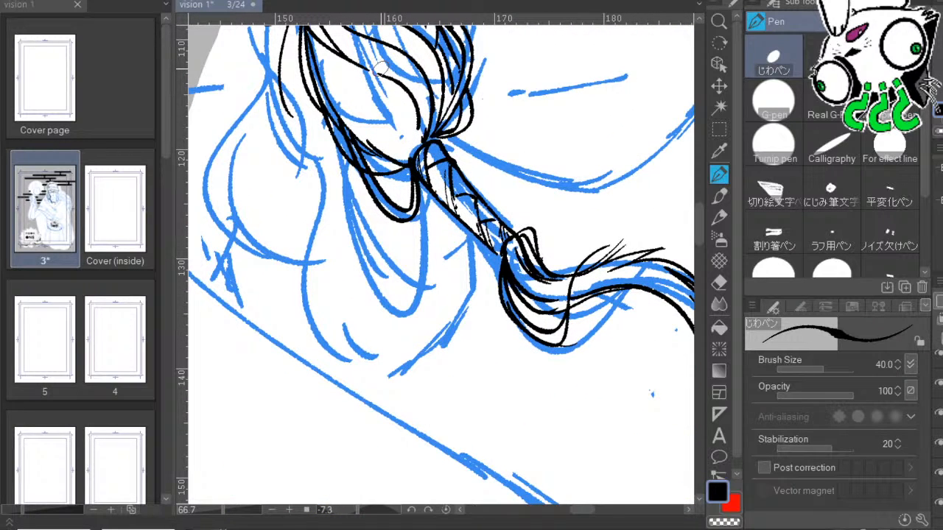
{"action": "mouse_move", "coordinate": [599, 163]}
{"action": "left_mouse_down"}
{"action": "mouse_move", "coordinate": [540, 227]}
{"action": "mouse_move", "coordinate": [628, 339]}
{"action": "left_mouse_up"}
{"action": "scroll", "coordinate": [433, 238], "scroll_direction": "right", "scroll_amount": 3}
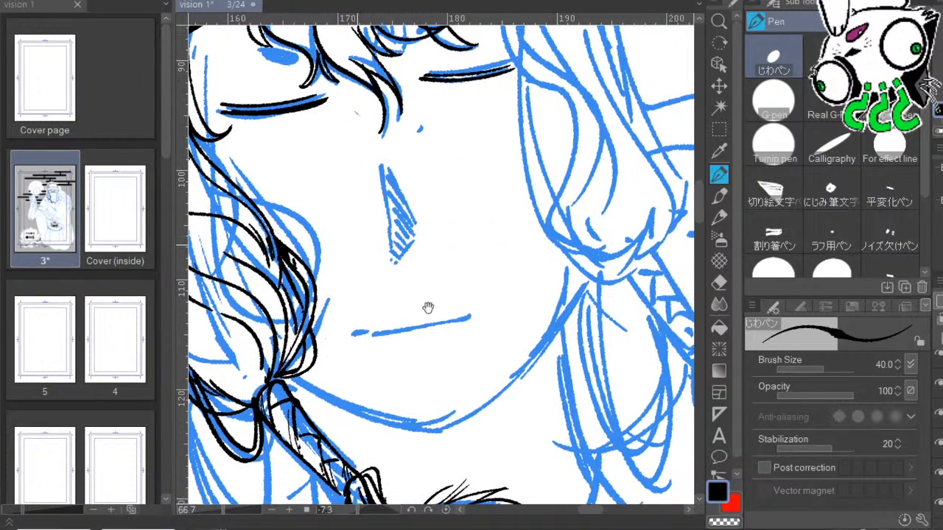
{"action": "mouse_move", "coordinate": [383, 164]}
{"action": "left_mouse_down"}
{"action": "mouse_move", "coordinate": [398, 267]}
{"action": "mouse_move", "coordinate": [414, 219]}
{"action": "mouse_move", "coordinate": [422, 243]}
{"action": "mouse_move", "coordinate": [411, 262]}
{"action": "left_mouse_up"}
{"action": "left_click", "coordinate": [402, 269]}
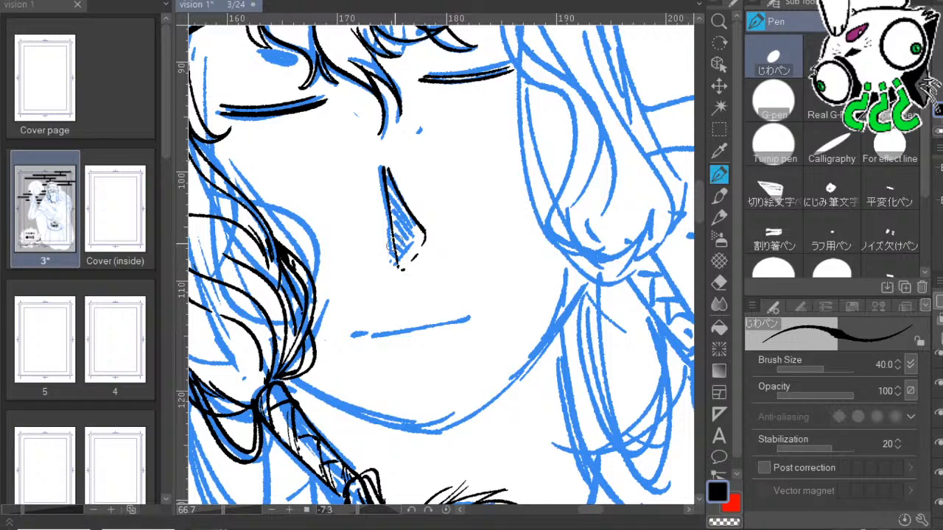
{"action": "key", "text": "ctrl+z"}
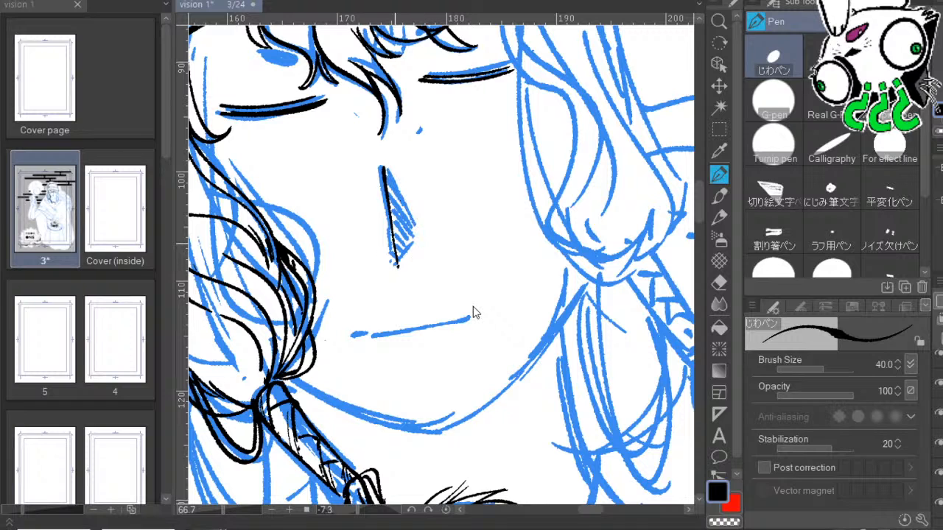
{"action": "mouse_move", "coordinate": [387, 169]}
{"action": "left_mouse_down"}
{"action": "mouse_move", "coordinate": [420, 229]}
{"action": "mouse_move", "coordinate": [398, 266]}
{"action": "left_mouse_up"}
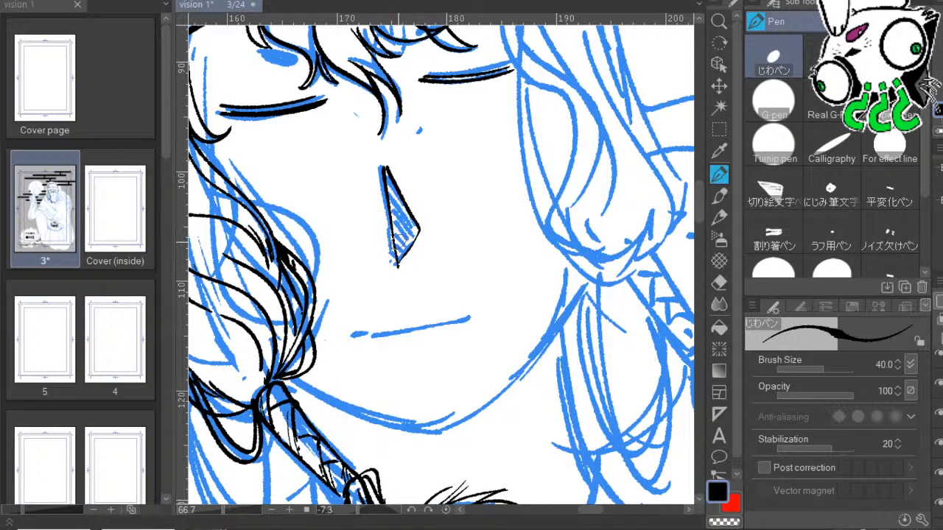
{"action": "key", "text": "ctrl+z"}
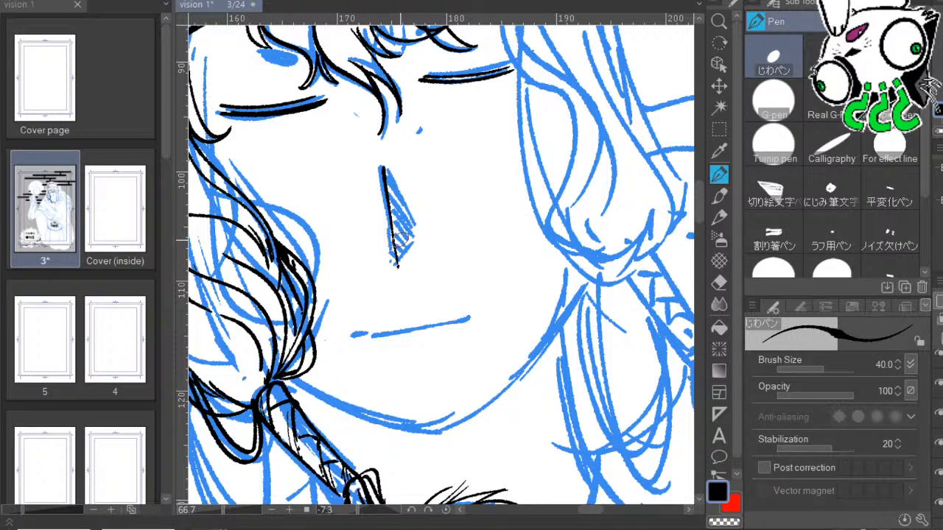
{"action": "mouse_move", "coordinate": [383, 167]}
{"action": "left_mouse_down"}
{"action": "mouse_move", "coordinate": [422, 243]}
{"action": "mouse_move", "coordinate": [424, 234]}
{"action": "mouse_move", "coordinate": [395, 263]}
{"action": "mouse_move", "coordinate": [395, 253]}
{"action": "mouse_move", "coordinate": [412, 252]}
{"action": "mouse_move", "coordinate": [390, 233]}
{"action": "mouse_move", "coordinate": [407, 237]}
{"action": "mouse_move", "coordinate": [392, 218]}
{"action": "mouse_move", "coordinate": [422, 230]}
{"action": "left_mouse_up"}
{"action": "key", "text": "ctrl+z"}
{"action": "key", "text": "ctrl+z"}
{"action": "key", "text": "ctrl+z"}
{"action": "key", "text": "ctrl+z"}
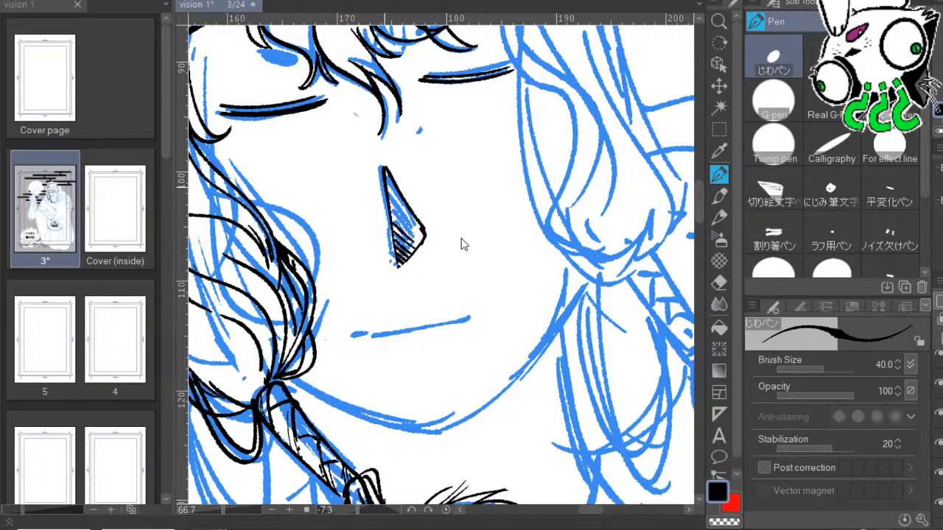
{"action": "key", "text": "ctrl+z"}
{"action": "key", "text": "ctrl+z"}
{"action": "key", "text": "ctrl+z"}
{"action": "key", "text": "ctrl+z"}
{"action": "key", "text": "ctrl+z"}
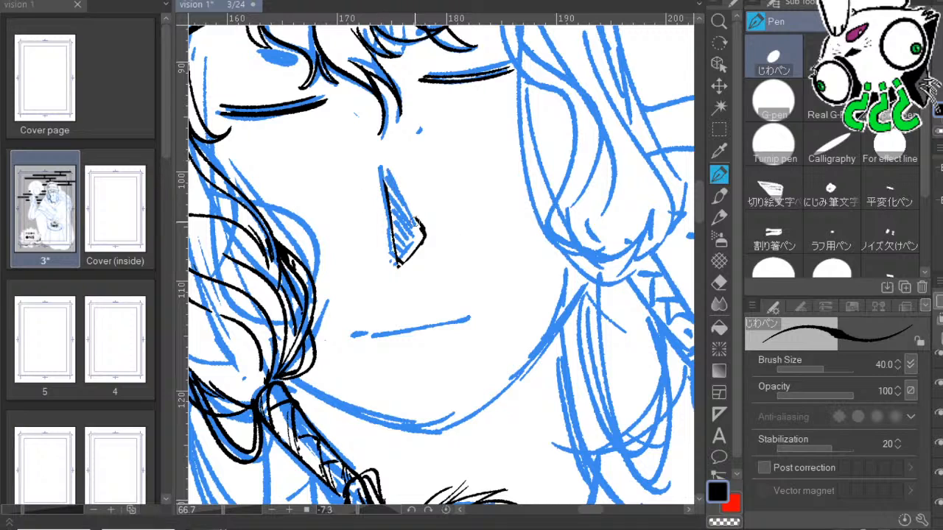
{"action": "key", "text": "ctrl+z"}
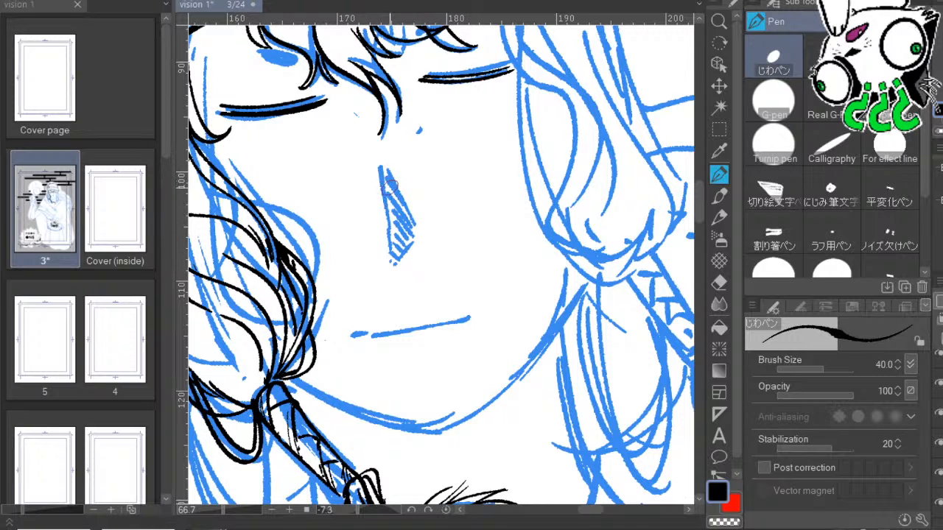
Ink a small angular outline around only the lower part of the sketched nose shadow.
{"action": "left_click_drag", "start_coordinate": [383, 169], "coordinate": [393, 259]}
{"action": "key", "text": "ctrl+z"}
{"action": "left_click_drag", "start_coordinate": [389, 218], "coordinate": [395, 263]}
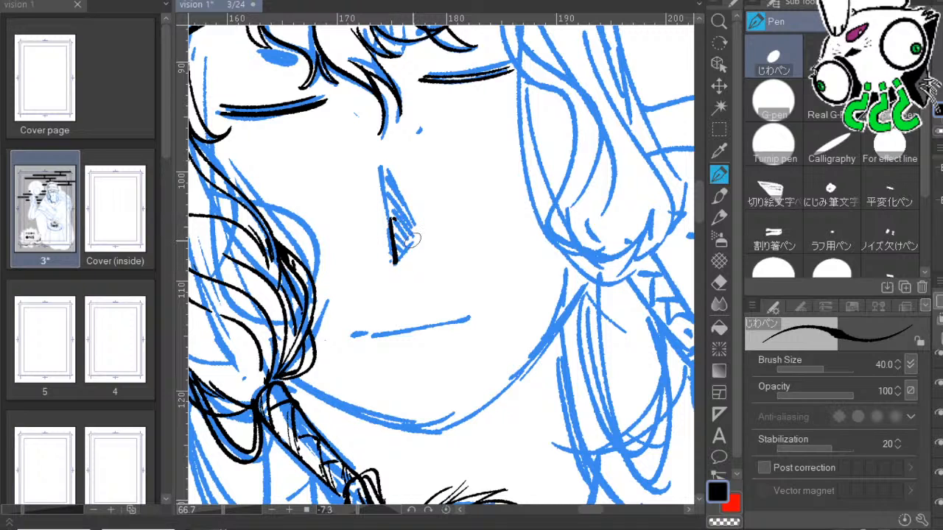
{"action": "left_click_drag", "start_coordinate": [395, 219], "coordinate": [412, 231]}
Ink the front strand of the opposite side lock, curving from under the hat brim past the eye and down beside the cheek.
{"action": "left_click_drag", "start_coordinate": [558, 295], "coordinate": [499, 332]}
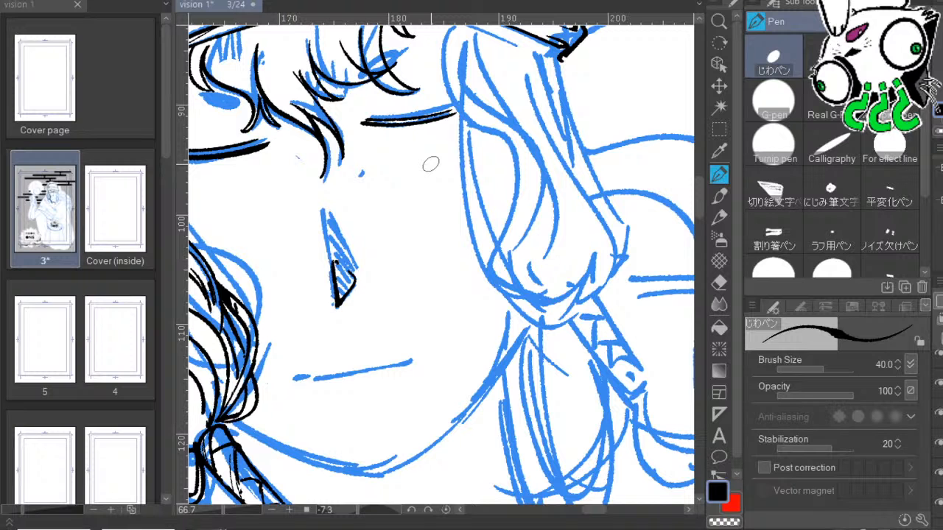
{"action": "left_click_drag", "start_coordinate": [631, 231], "coordinate": [649, 194]}
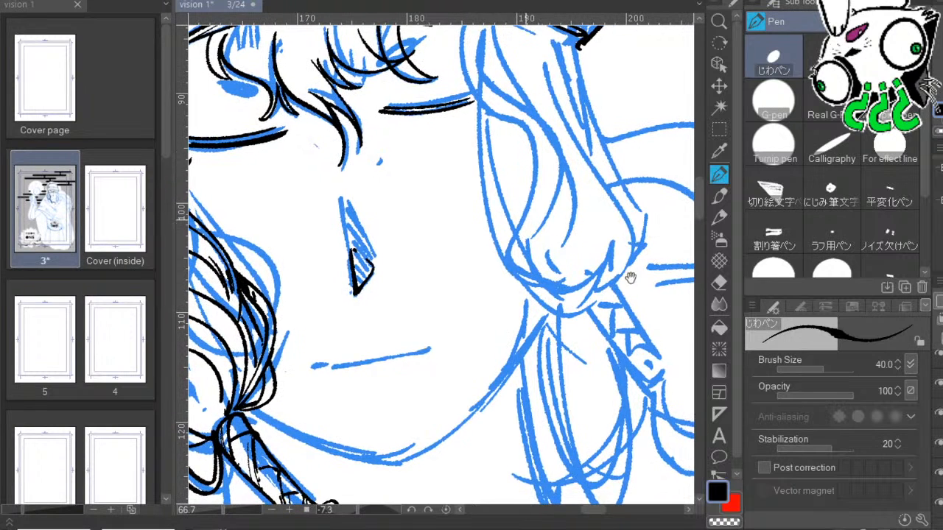
{"action": "mouse_move", "coordinate": [627, 274]}
{"action": "left_mouse_down"}
{"action": "mouse_move", "coordinate": [547, 358]}
{"action": "mouse_move", "coordinate": [549, 373]}
{"action": "left_mouse_up"}
{"action": "left_click_drag", "start_coordinate": [480, 136], "coordinate": [523, 162]}
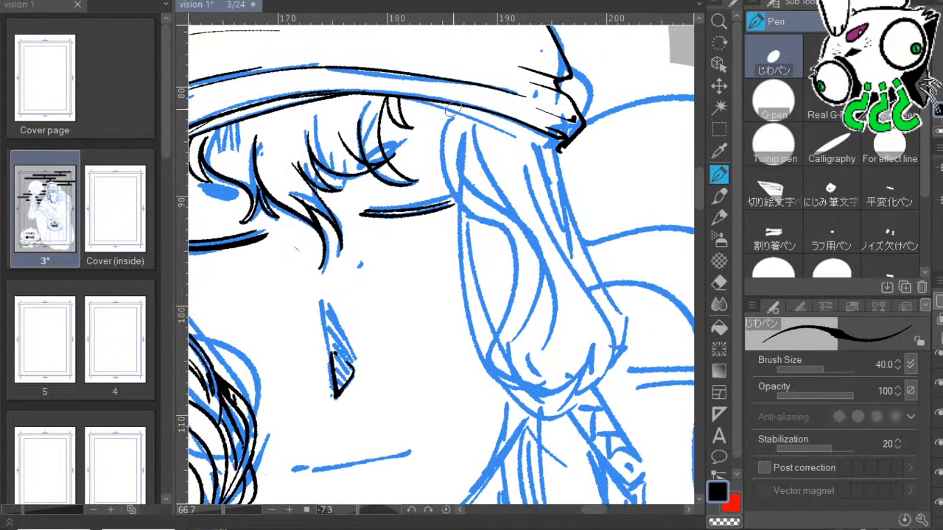
{"action": "mouse_move", "coordinate": [454, 106]}
{"action": "left_mouse_down"}
{"action": "mouse_move", "coordinate": [439, 170]}
{"action": "mouse_move", "coordinate": [472, 222]}
{"action": "left_mouse_up"}
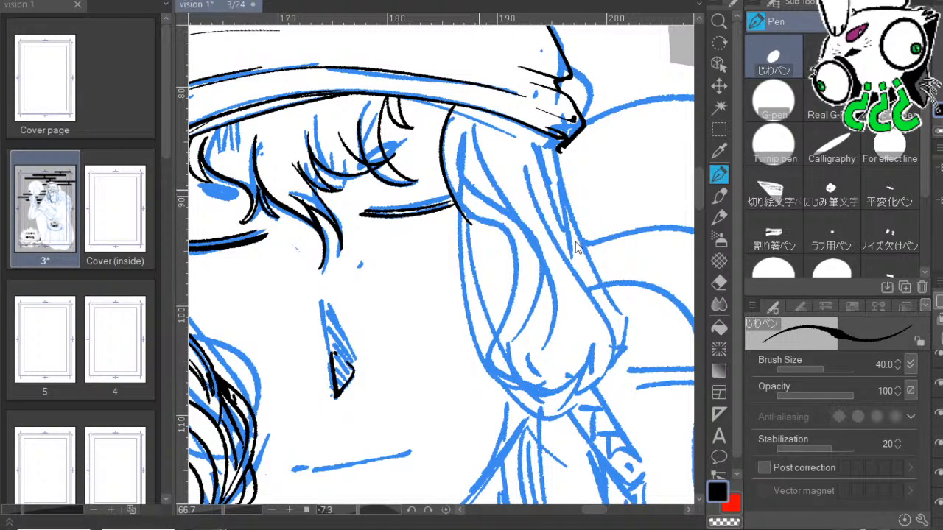
{"action": "key", "text": "ctrl+z"}
{"action": "left_click_drag", "start_coordinate": [446, 121], "coordinate": [486, 233]}
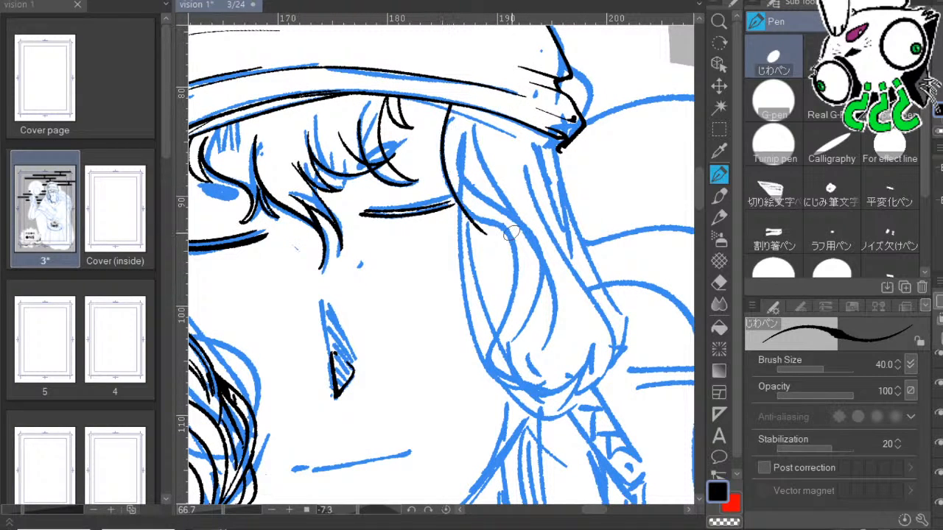
{"action": "mouse_move", "coordinate": [445, 157]}
{"action": "left_mouse_down"}
{"action": "mouse_move", "coordinate": [470, 203]}
{"action": "mouse_move", "coordinate": [501, 313]}
{"action": "left_mouse_up"}
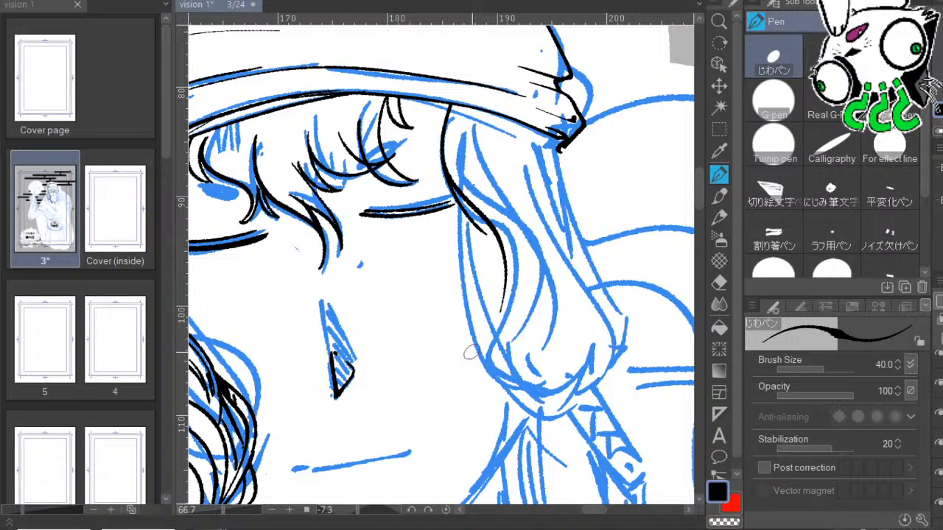
Double the front strand's line beside the cheek and ink a small pointed curl at its lower end, flicking toward the face.
{"action": "left_click_drag", "start_coordinate": [588, 269], "coordinate": [605, 215]}
{"action": "left_click_drag", "start_coordinate": [677, 234], "coordinate": [688, 180]}
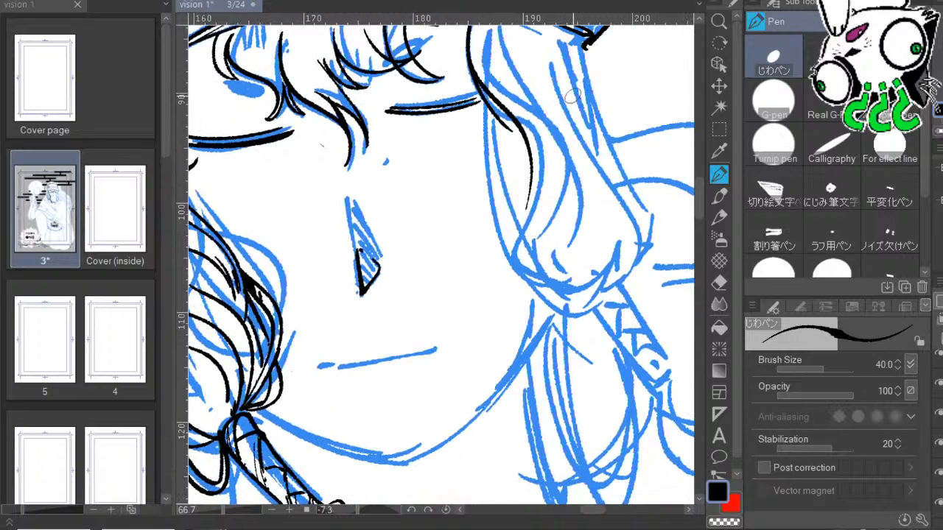
{"action": "mouse_move", "coordinate": [645, 156]}
{"action": "left_mouse_down"}
{"action": "mouse_move", "coordinate": [640, 133]}
{"action": "mouse_move", "coordinate": [653, 136]}
{"action": "left_mouse_up"}
{"action": "left_click_drag", "start_coordinate": [693, 182], "coordinate": [666, 152]}
{"action": "mouse_move", "coordinate": [476, 73]}
{"action": "left_mouse_down"}
{"action": "mouse_move", "coordinate": [497, 166]}
{"action": "mouse_move", "coordinate": [467, 185]}
{"action": "mouse_move", "coordinate": [515, 101]}
{"action": "mouse_move", "coordinate": [510, 129]}
{"action": "mouse_move", "coordinate": [502, 81]}
{"action": "left_mouse_up"}
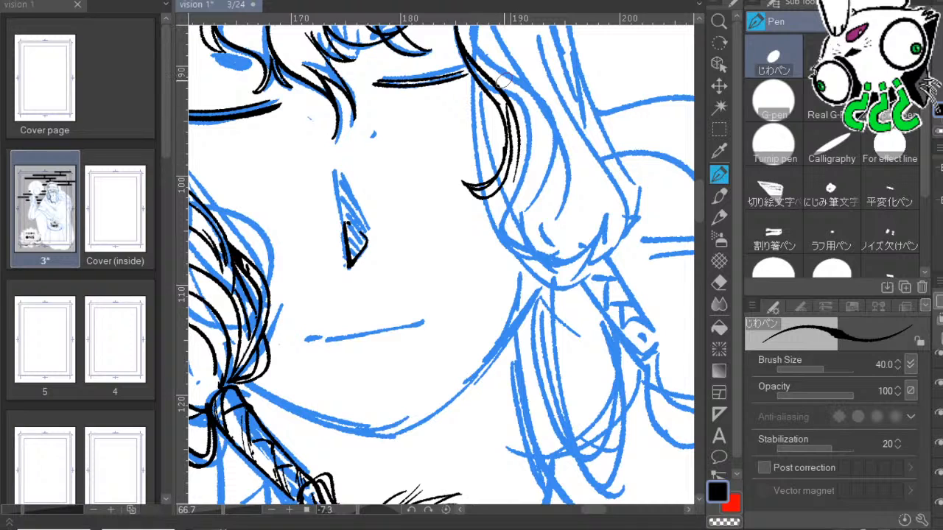
{"action": "key", "text": "ctrl+z"}
{"action": "key", "text": "ctrl+z"}
{"action": "key", "text": "ctrl+z"}
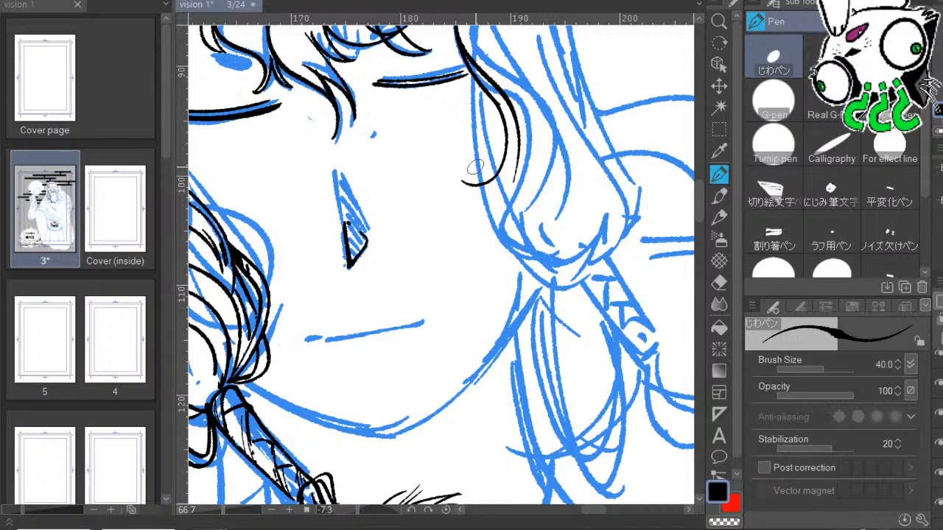
{"action": "mouse_move", "coordinate": [463, 179]}
{"action": "left_mouse_down"}
{"action": "mouse_move", "coordinate": [498, 186]}
{"action": "mouse_move", "coordinate": [510, 112]}
{"action": "left_mouse_up"}
{"action": "mouse_move", "coordinate": [475, 190]}
{"action": "left_mouse_down"}
{"action": "mouse_move", "coordinate": [504, 191]}
{"action": "mouse_move", "coordinate": [516, 107]}
{"action": "left_mouse_up"}
{"action": "key", "text": "ctrl+z"}
{"action": "mouse_move", "coordinate": [483, 194]}
{"action": "left_mouse_down"}
{"action": "mouse_move", "coordinate": [510, 165]}
{"action": "mouse_move", "coordinate": [516, 122]}
{"action": "left_mouse_up"}
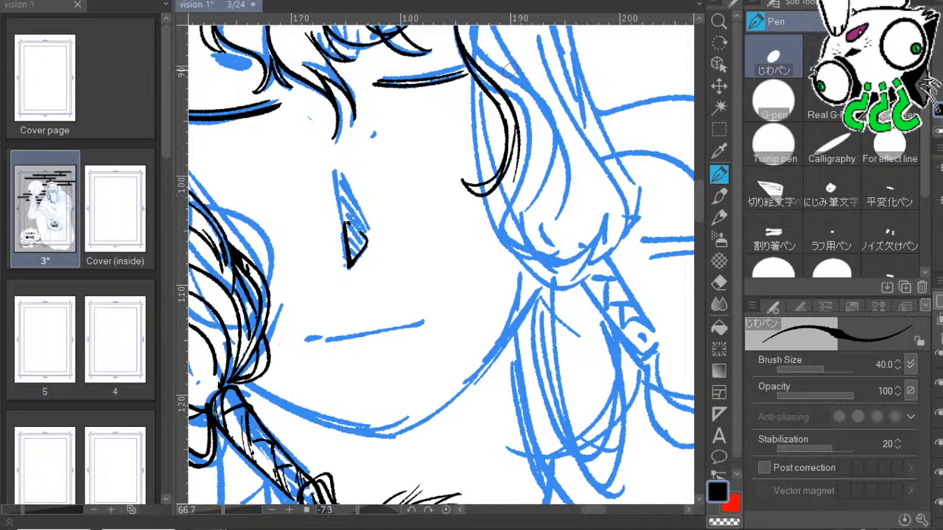
Ink a thin line inside the curled strand and the lock's outer contour from the curl down to its gathered base.
{"action": "left_click_drag", "start_coordinate": [480, 89], "coordinate": [490, 177]}
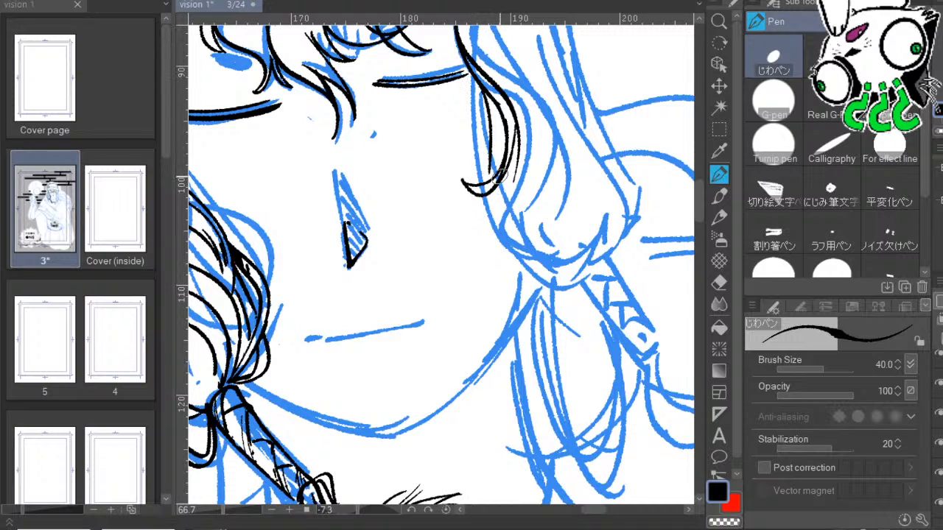
{"action": "key", "text": "ctrl+z"}
{"action": "mouse_move", "coordinate": [484, 95]}
{"action": "left_mouse_down"}
{"action": "mouse_move", "coordinate": [487, 192]}
{"action": "mouse_move", "coordinate": [544, 270]}
{"action": "left_mouse_up"}
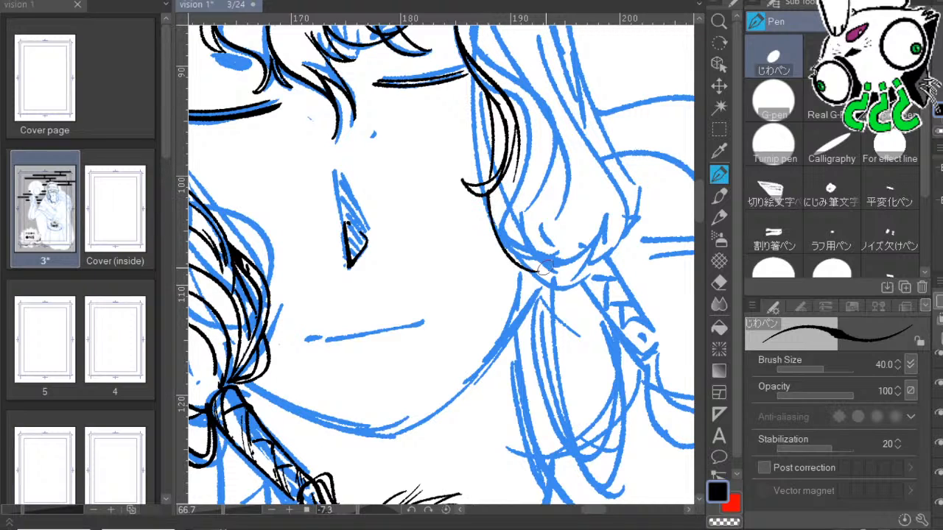
{"action": "key", "text": "ctrl+z"}
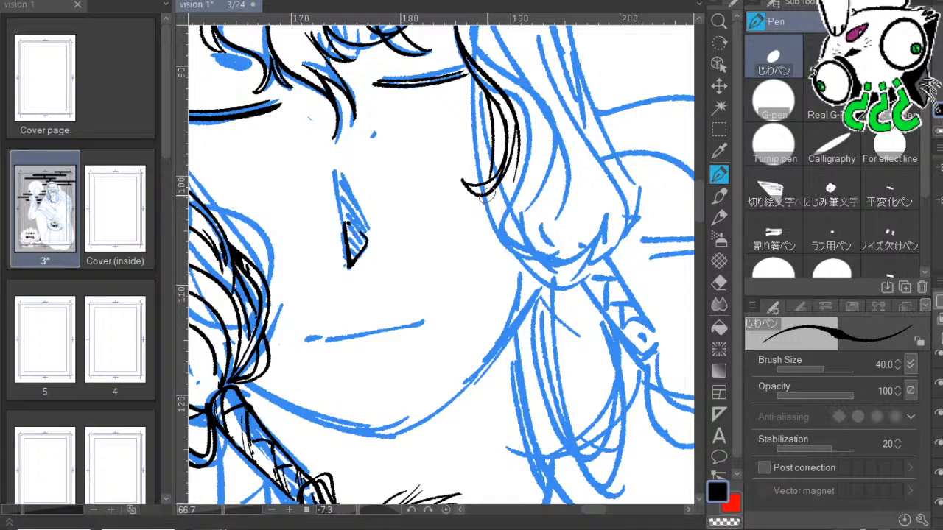
{"action": "left_click_drag", "start_coordinate": [483, 190], "coordinate": [539, 260]}
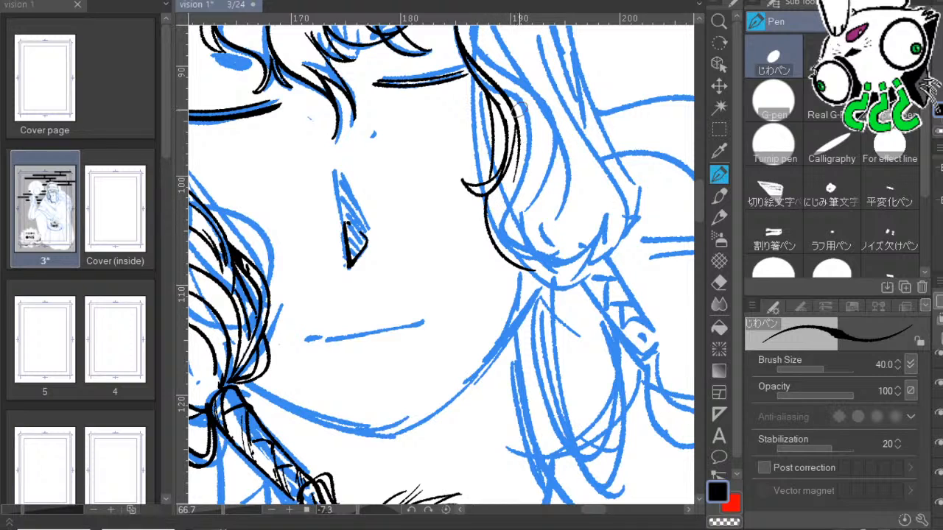
Ink a wavy strand from the lock's front edge down to its lower end, with a short inner line, and extend the bottom contour.
{"action": "mouse_move", "coordinate": [502, 83]}
{"action": "left_mouse_down"}
{"action": "mouse_move", "coordinate": [527, 131]}
{"action": "mouse_move", "coordinate": [509, 201]}
{"action": "left_mouse_up"}
{"action": "key", "text": "ctrl+z"}
{"action": "mouse_move", "coordinate": [500, 84]}
{"action": "left_mouse_down"}
{"action": "mouse_move", "coordinate": [526, 128]}
{"action": "mouse_move", "coordinate": [503, 239]}
{"action": "mouse_move", "coordinate": [529, 258]}
{"action": "left_mouse_up"}
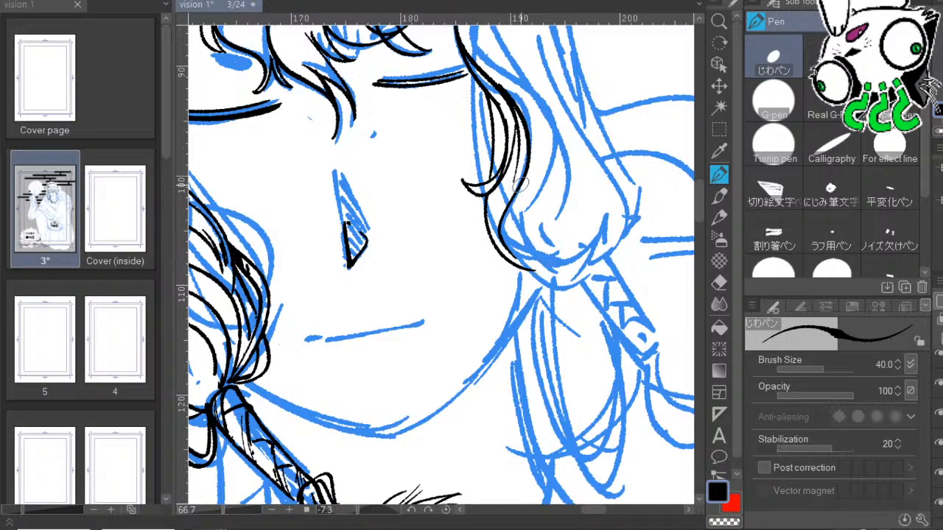
{"action": "left_click_drag", "start_coordinate": [520, 187], "coordinate": [536, 259]}
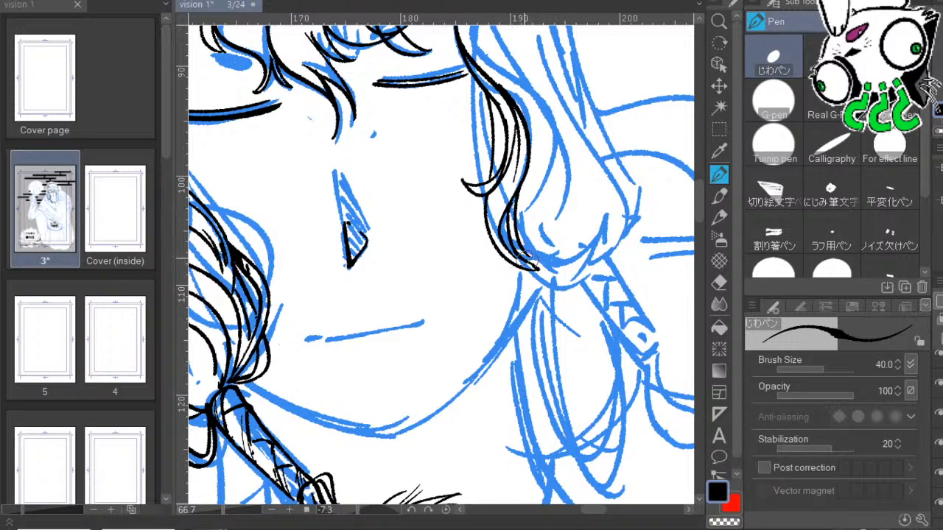
{"action": "left_click_drag", "start_coordinate": [607, 227], "coordinate": [482, 159]}
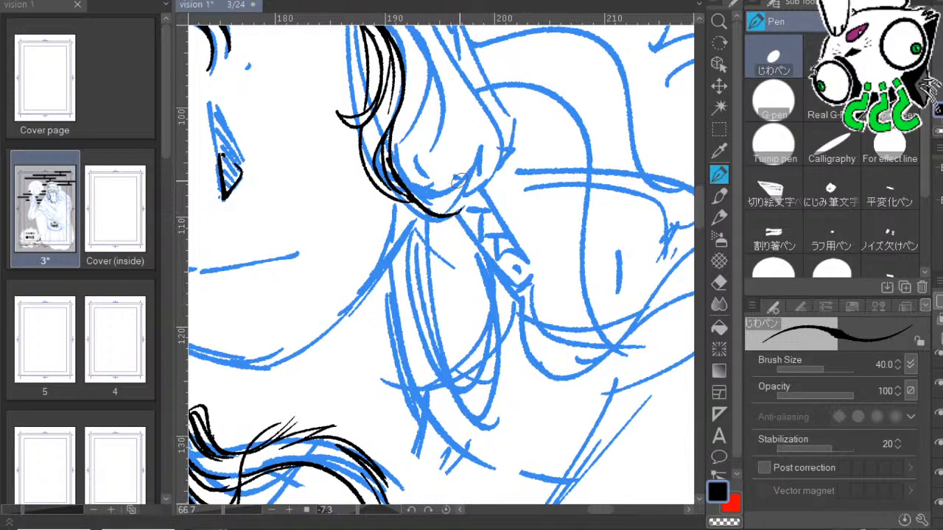
Ink the lock's outer contour from the hat brim corner toward its base, plus two strands arcing across from the front edge.
{"action": "left_click_drag", "start_coordinate": [564, 194], "coordinate": [501, 303]}
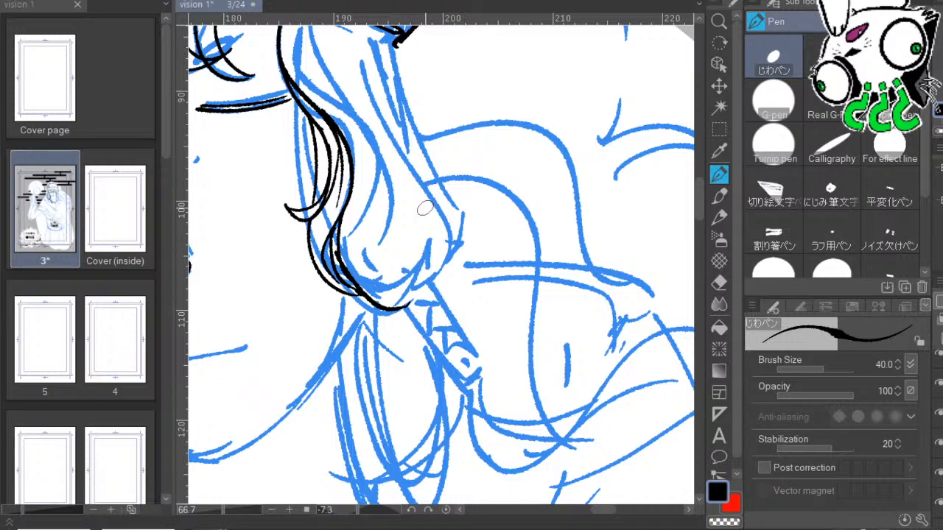
{"action": "left_click_drag", "start_coordinate": [595, 108], "coordinate": [608, 124]}
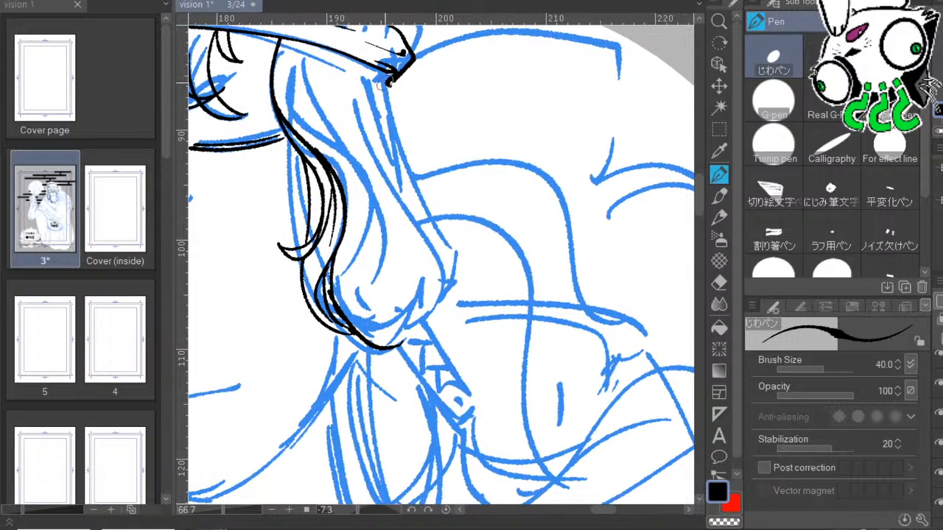
{"action": "mouse_move", "coordinate": [385, 82]}
{"action": "left_mouse_down"}
{"action": "mouse_move", "coordinate": [412, 168]}
{"action": "mouse_move", "coordinate": [428, 301]}
{"action": "left_mouse_up"}
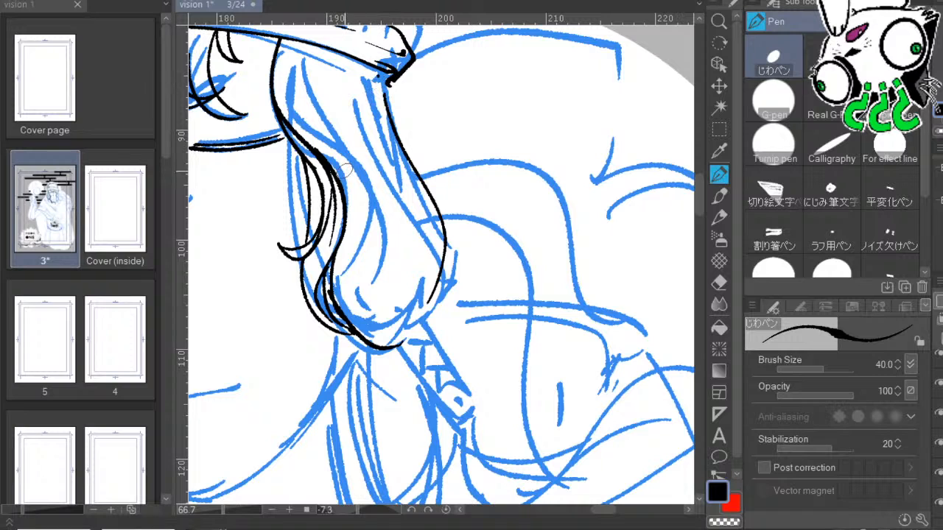
{"action": "left_click_drag", "start_coordinate": [286, 103], "coordinate": [398, 230]}
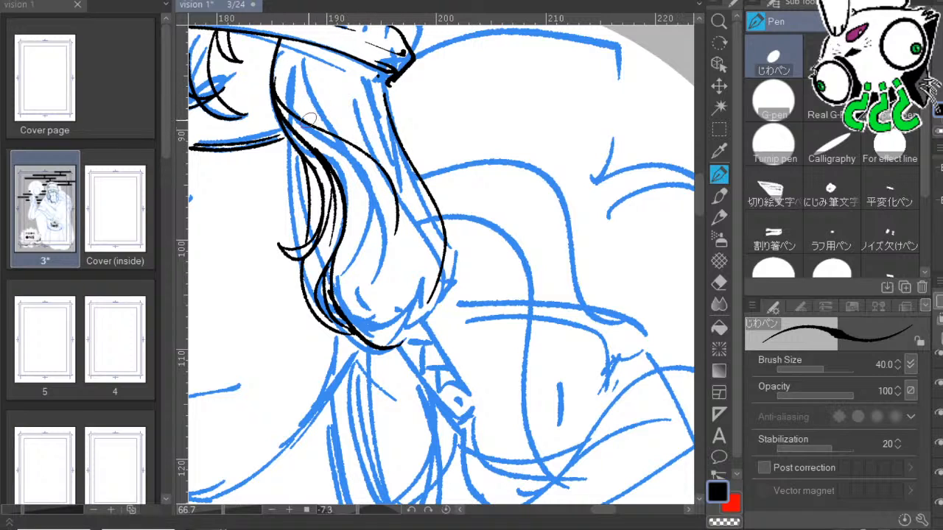
{"action": "mouse_move", "coordinate": [284, 103]}
{"action": "left_mouse_down"}
{"action": "mouse_move", "coordinate": [326, 118]}
{"action": "mouse_move", "coordinate": [415, 247]}
{"action": "left_mouse_up"}
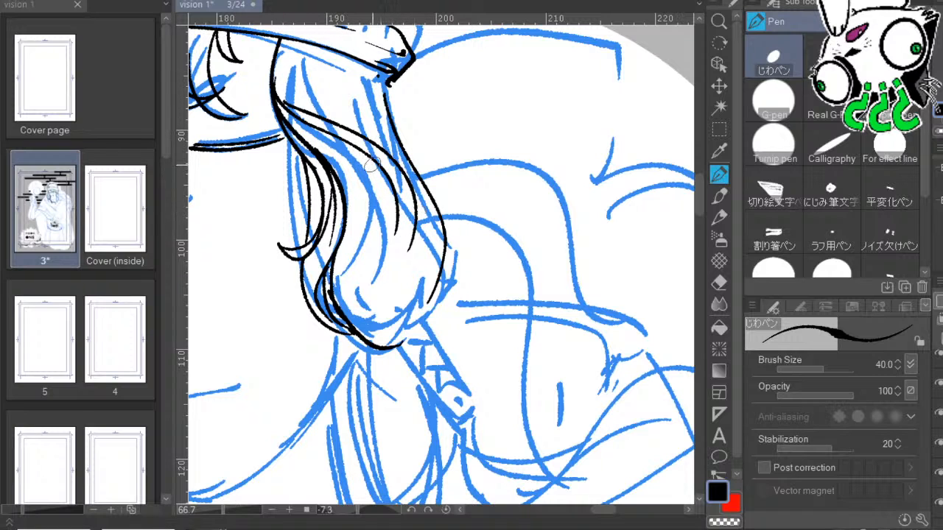
Ink S-curved strands through the outer half of the lock, running down toward its gathered base.
{"action": "left_click_drag", "start_coordinate": [376, 196], "coordinate": [417, 306]}
{"action": "key", "text": "ctrl+z"}
{"action": "left_click_drag", "start_coordinate": [380, 174], "coordinate": [409, 317]}
{"action": "left_click_drag", "start_coordinate": [397, 233], "coordinate": [400, 314]}
{"action": "left_click_drag", "start_coordinate": [416, 195], "coordinate": [422, 313]}
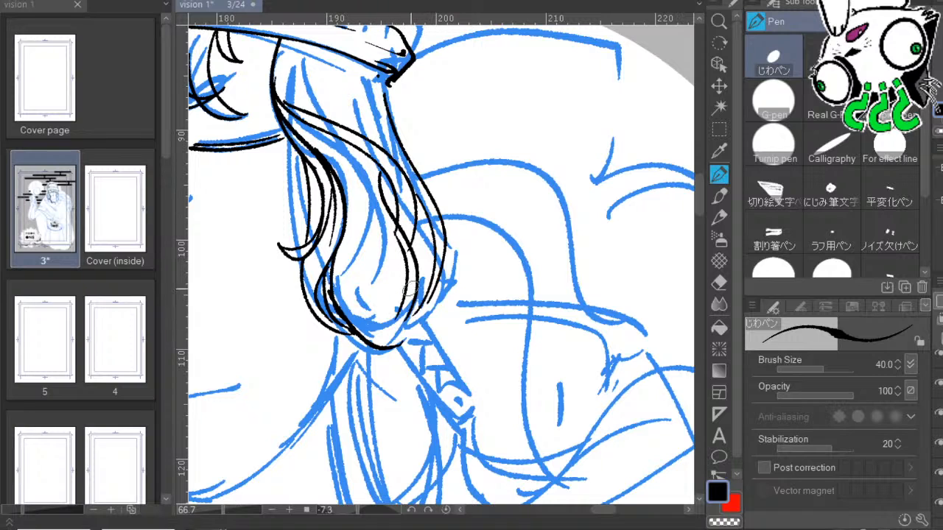
Replace the upper part of the lock's outer contour with a double-lined strand flicking outward below the hat brim.
{"action": "left_click_drag", "start_coordinate": [511, 214], "coordinate": [686, 213]}
{"action": "left_click_drag", "start_coordinate": [545, 250], "coordinate": [701, 249]}
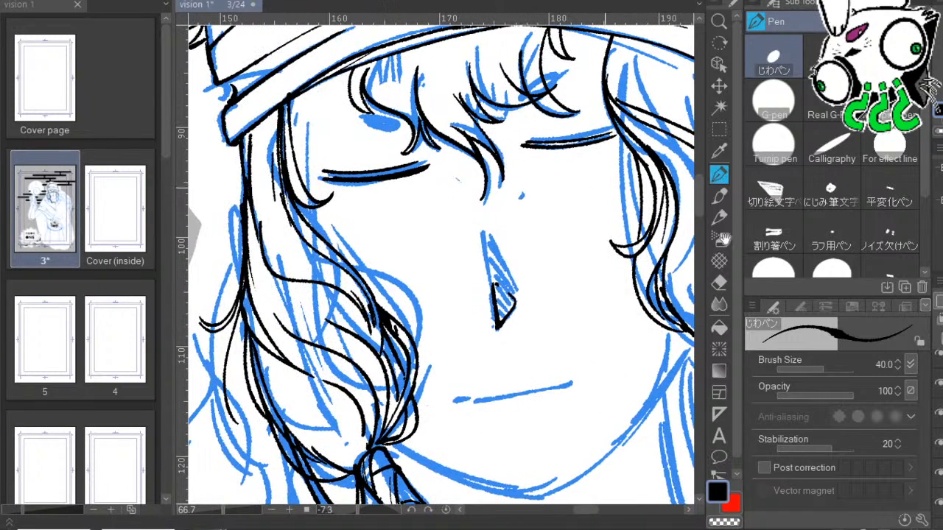
{"action": "left_click_drag", "start_coordinate": [560, 188], "coordinate": [405, 236]}
{"action": "mouse_move", "coordinate": [602, 214]}
{"action": "left_mouse_down"}
{"action": "mouse_move", "coordinate": [530, 254]}
{"action": "mouse_move", "coordinate": [511, 248]}
{"action": "left_mouse_up"}
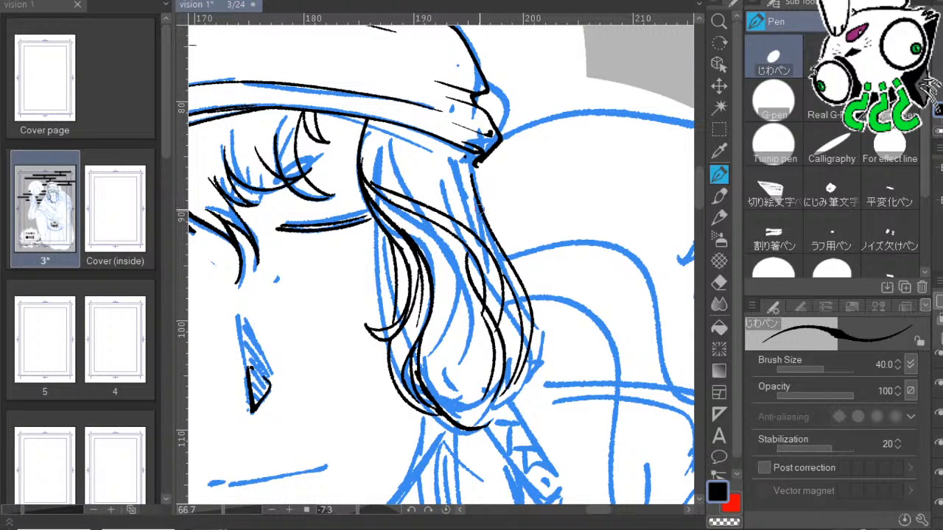
{"action": "mouse_move", "coordinate": [472, 171]}
{"action": "left_mouse_down"}
{"action": "mouse_move", "coordinate": [499, 243]}
{"action": "mouse_move", "coordinate": [536, 296]}
{"action": "left_mouse_up"}
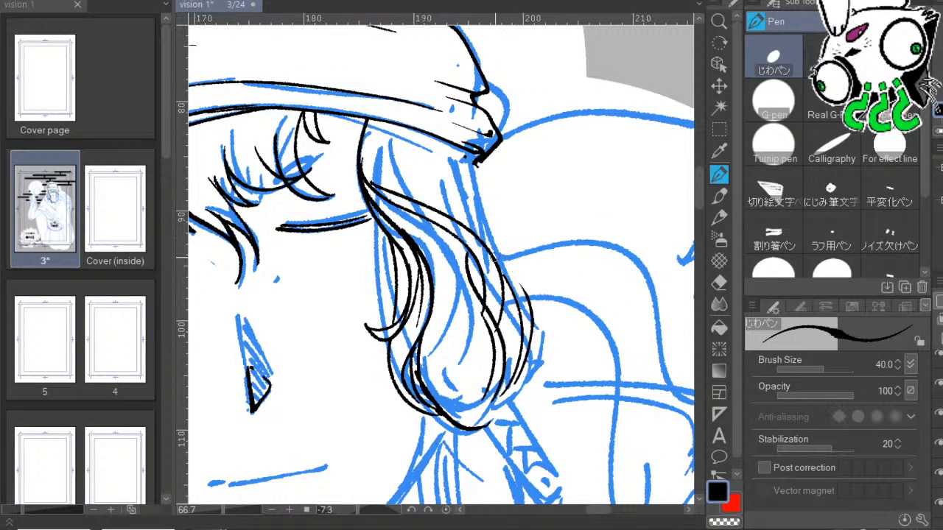
{"action": "left_click_drag", "start_coordinate": [484, 202], "coordinate": [549, 280]}
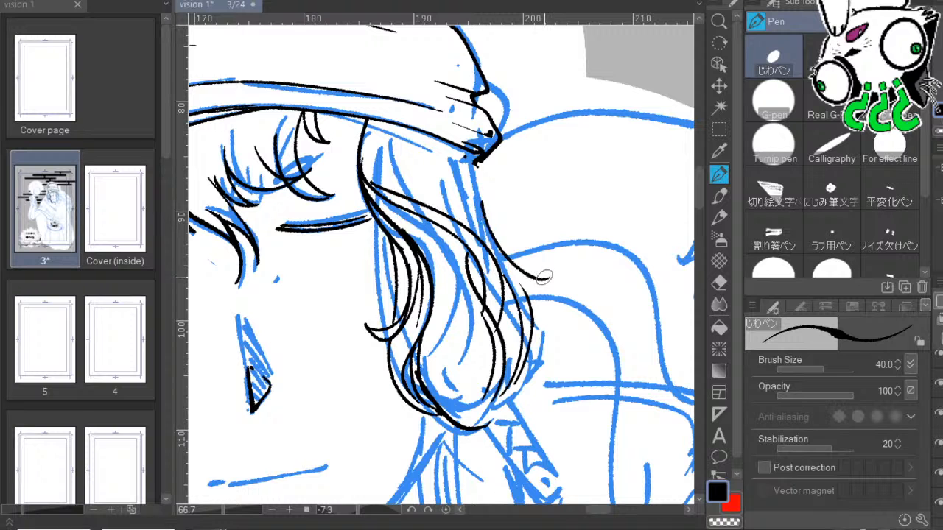
{"action": "left_click_drag", "start_coordinate": [504, 260], "coordinate": [547, 281]}
Ink a smaller outward flick on the lock's lower outer edge and a short wavy edge closing its gathered base.
{"action": "left_click_drag", "start_coordinate": [627, 229], "coordinate": [629, 213]}
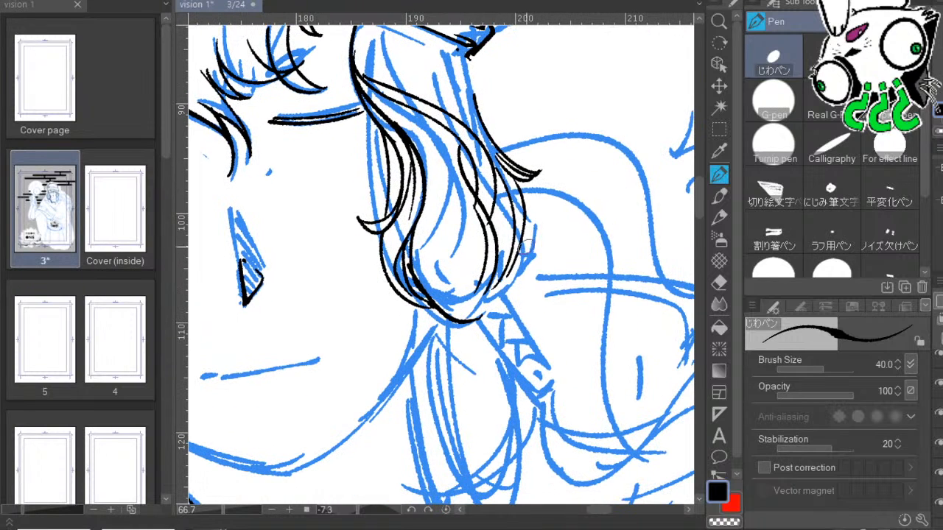
{"action": "mouse_move", "coordinate": [523, 234]}
{"action": "left_mouse_down"}
{"action": "mouse_move", "coordinate": [555, 259]}
{"action": "mouse_move", "coordinate": [531, 276]}
{"action": "left_mouse_up"}
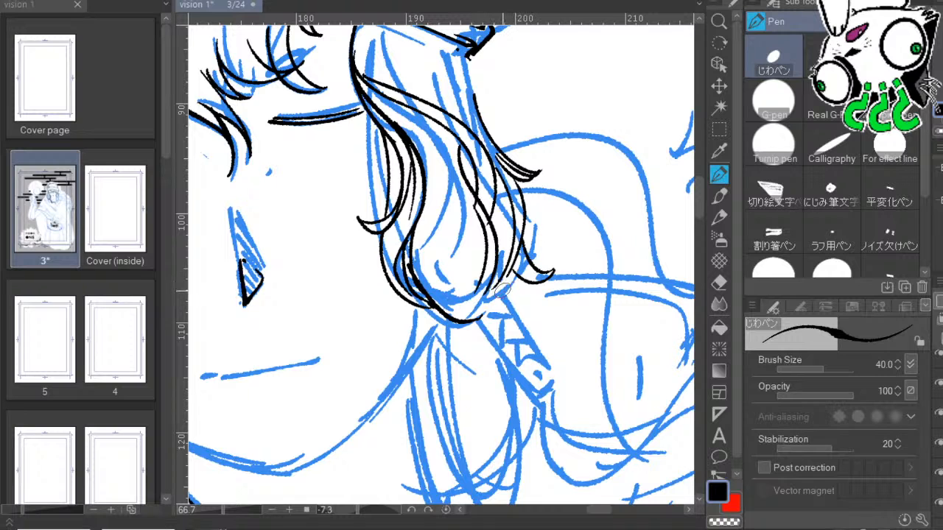
{"action": "left_click_drag", "start_coordinate": [495, 284], "coordinate": [522, 331]}
{"action": "left_click_drag", "start_coordinate": [500, 286], "coordinate": [481, 317]}
{"action": "left_click_drag", "start_coordinate": [600, 369], "coordinate": [559, 283]}
{"action": "left_click_drag", "start_coordinate": [442, 241], "coordinate": [490, 303]}
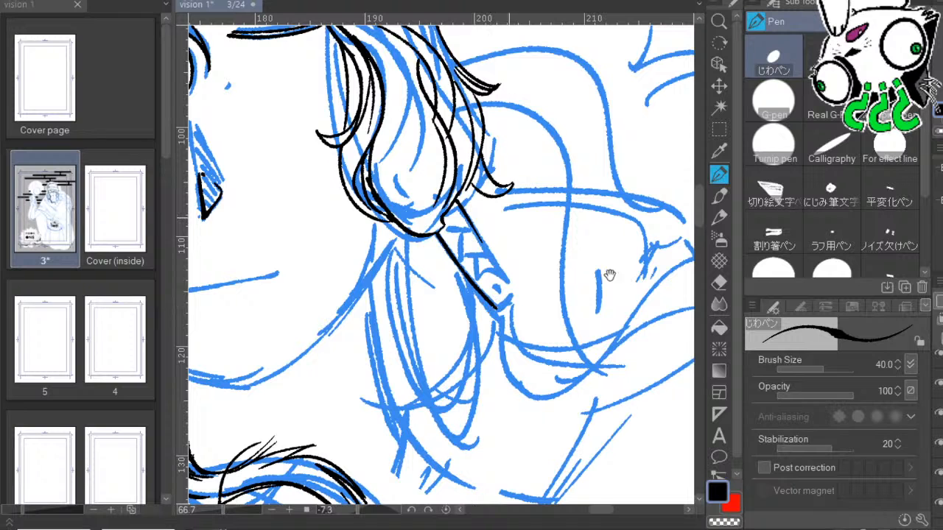
{"action": "left_click_drag", "start_coordinate": [606, 230], "coordinate": [588, 152]}
{"action": "mouse_move", "coordinate": [465, 162]}
{"action": "left_mouse_down"}
{"action": "mouse_move", "coordinate": [495, 212]}
{"action": "mouse_move", "coordinate": [484, 227]}
{"action": "left_mouse_up"}
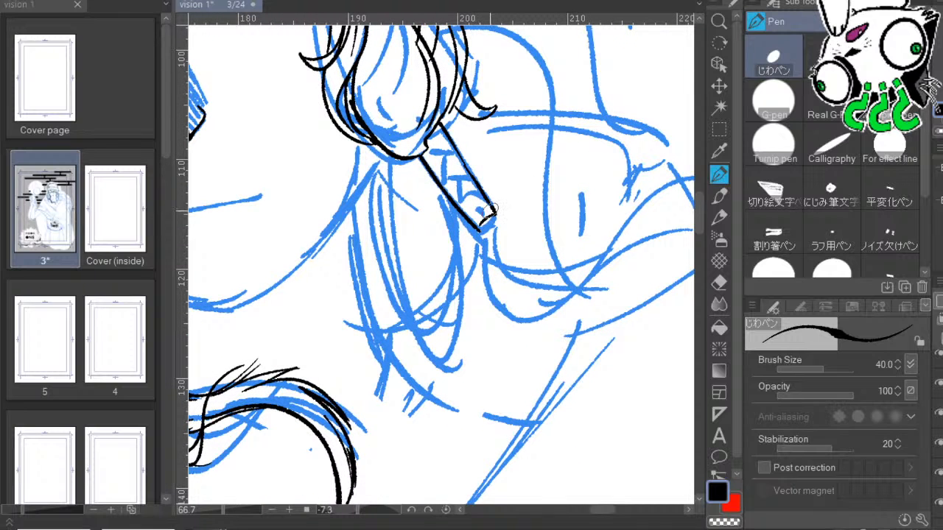
{"action": "mouse_move", "coordinate": [505, 179]}
{"action": "left_mouse_down"}
{"action": "mouse_move", "coordinate": [642, 232]}
{"action": "mouse_move", "coordinate": [682, 209]}
{"action": "left_mouse_up"}
{"action": "mouse_move", "coordinate": [834, 281]}
{"action": "left_mouse_down"}
{"action": "mouse_move", "coordinate": [701, 291]}
{"action": "mouse_move", "coordinate": [516, 322]}
{"action": "left_mouse_up"}
{"action": "left_click_drag", "start_coordinate": [300, 200], "coordinate": [358, 296]}
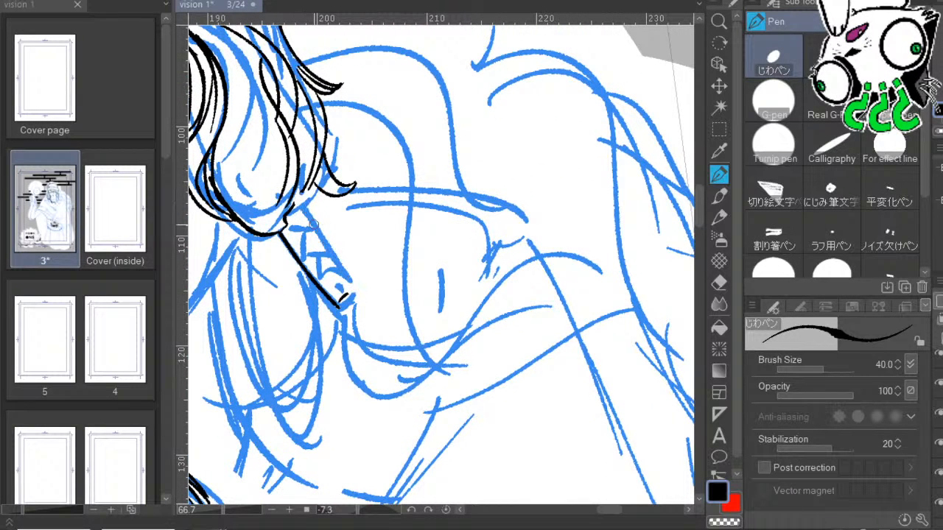
{"action": "mouse_move", "coordinate": [283, 235]}
{"action": "left_mouse_down"}
{"action": "mouse_move", "coordinate": [346, 314]}
{"action": "mouse_move", "coordinate": [342, 294]}
{"action": "mouse_move", "coordinate": [364, 285]}
{"action": "left_mouse_up"}
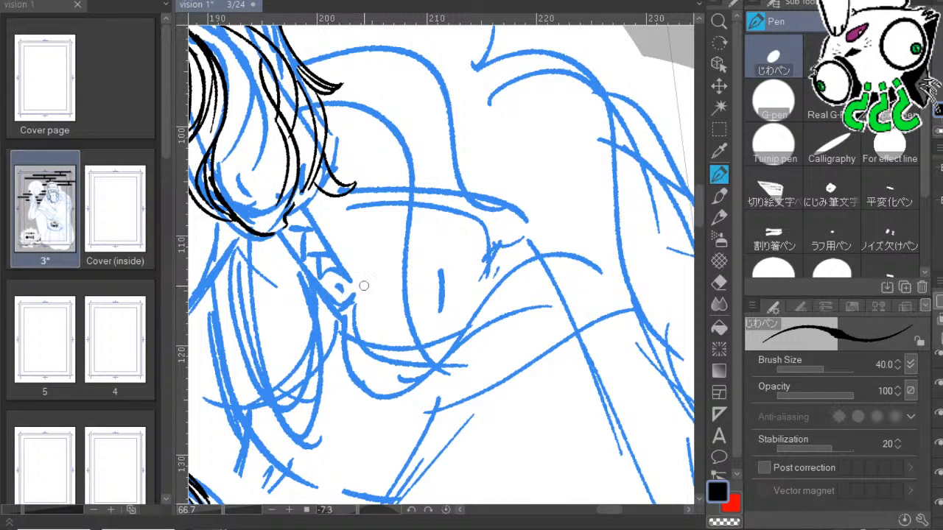
Ink the short bound section below the lock's base with two slanting sides and a single curved end edge.
{"action": "left_click_drag", "start_coordinate": [274, 234], "coordinate": [353, 294]}
{"action": "mouse_move", "coordinate": [294, 215]}
{"action": "left_mouse_down"}
{"action": "mouse_move", "coordinate": [347, 259]}
{"action": "mouse_move", "coordinate": [356, 284]}
{"action": "mouse_move", "coordinate": [330, 268]}
{"action": "mouse_move", "coordinate": [348, 292]}
{"action": "mouse_move", "coordinate": [350, 261]}
{"action": "left_mouse_up"}
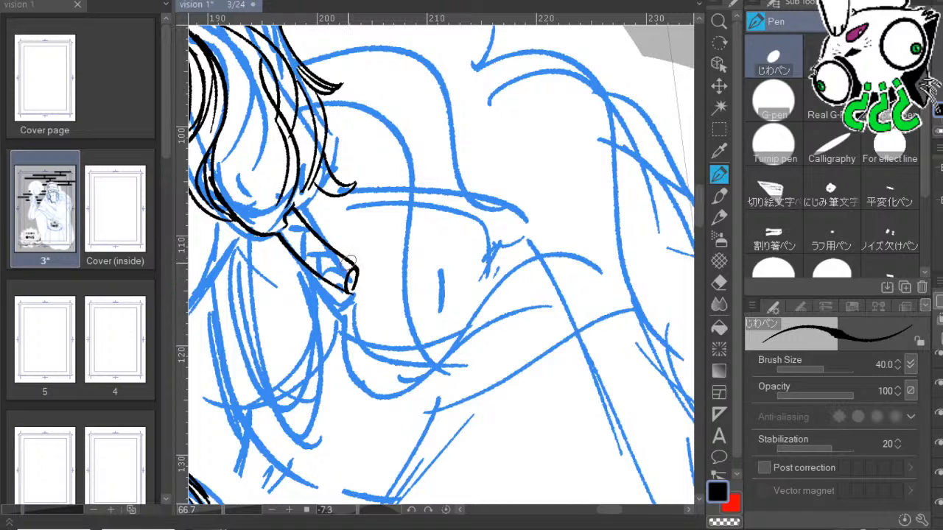
{"action": "key", "text": "ctrl+z"}
Ink small pointed flicks beside the lock's gathered base and fine strands along its lower outer edge.
{"action": "mouse_move", "coordinate": [295, 180]}
{"action": "left_mouse_down"}
{"action": "mouse_move", "coordinate": [332, 219]}
{"action": "mouse_move", "coordinate": [303, 194]}
{"action": "mouse_move", "coordinate": [329, 221]}
{"action": "mouse_move", "coordinate": [308, 170]}
{"action": "left_mouse_up"}
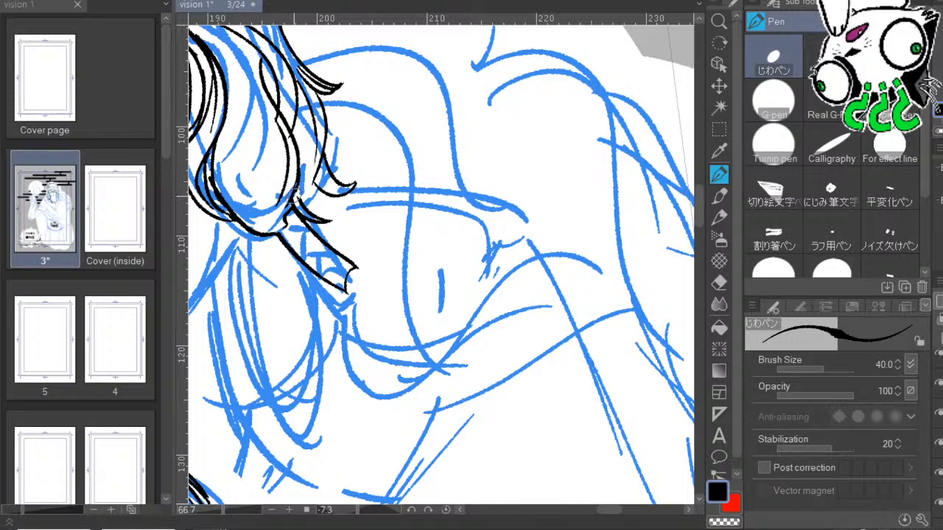
{"action": "left_click_drag", "start_coordinate": [301, 131], "coordinate": [307, 183]}
{"action": "left_click_drag", "start_coordinate": [303, 146], "coordinate": [302, 190]}
{"action": "mouse_move", "coordinate": [314, 146]}
{"action": "left_mouse_down"}
{"action": "mouse_move", "coordinate": [313, 168]}
{"action": "mouse_move", "coordinate": [341, 199]}
{"action": "mouse_move", "coordinate": [311, 193]}
{"action": "mouse_move", "coordinate": [324, 218]}
{"action": "left_mouse_up"}
{"action": "left_click_drag", "start_coordinate": [435, 266], "coordinate": [401, 231]}
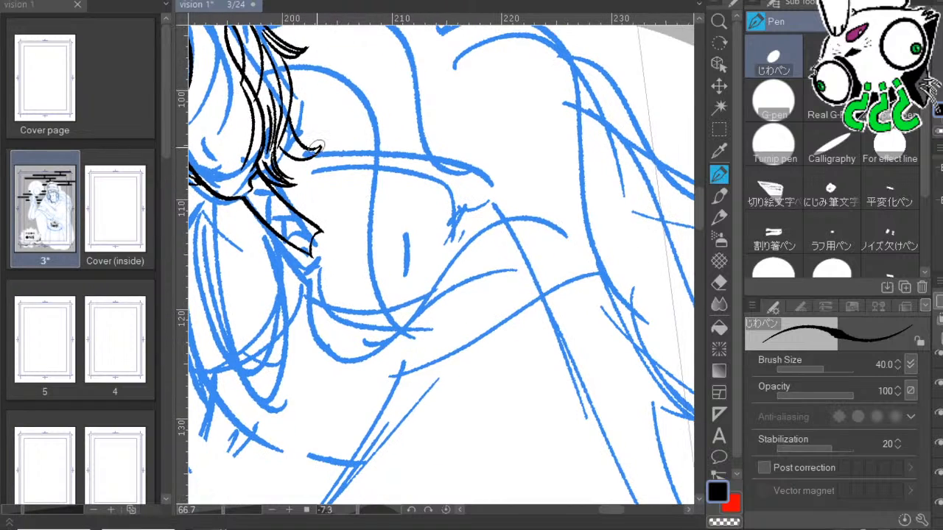
{"action": "left_click_drag", "start_coordinate": [462, 239], "coordinate": [432, 254]}
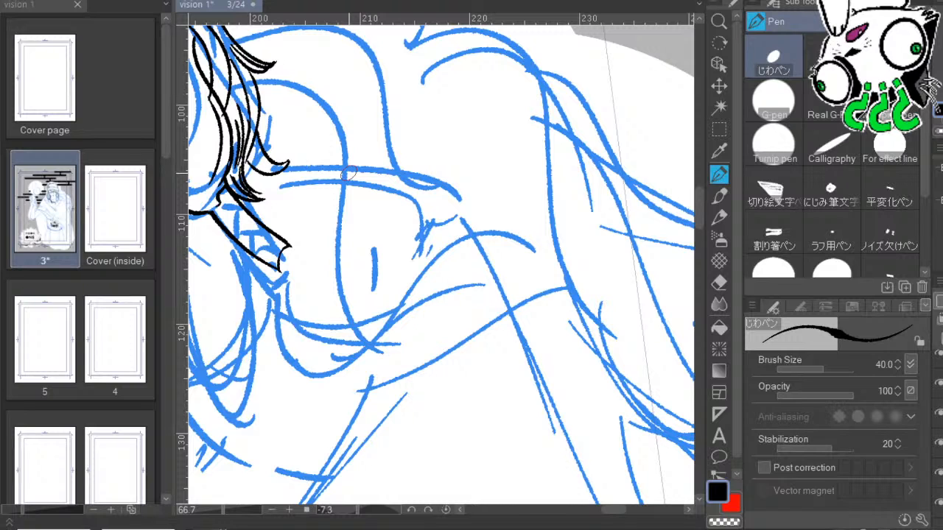
{"action": "scroll", "coordinate": [420, 221], "scroll_direction": "down", "scroll_amount": 2}
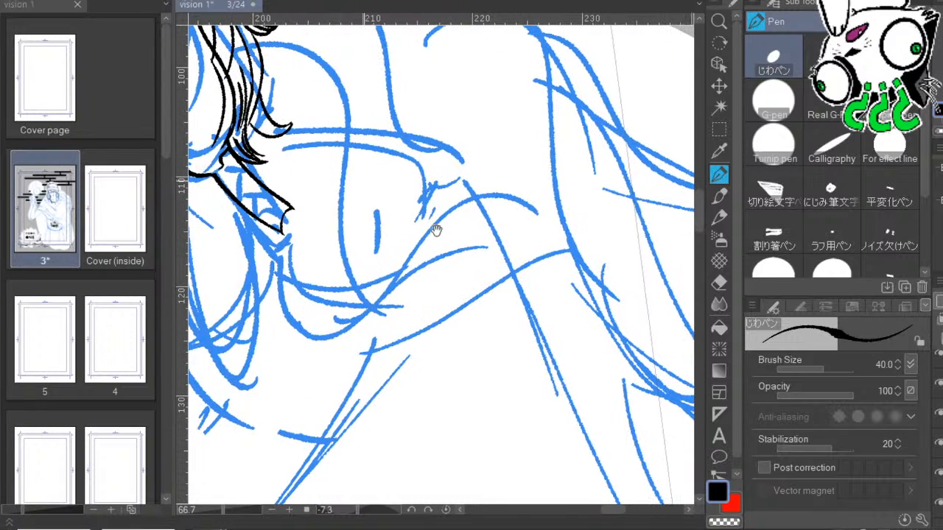
{"action": "scroll", "coordinate": [436, 269], "scroll_direction": "down", "scroll_amount": 2}
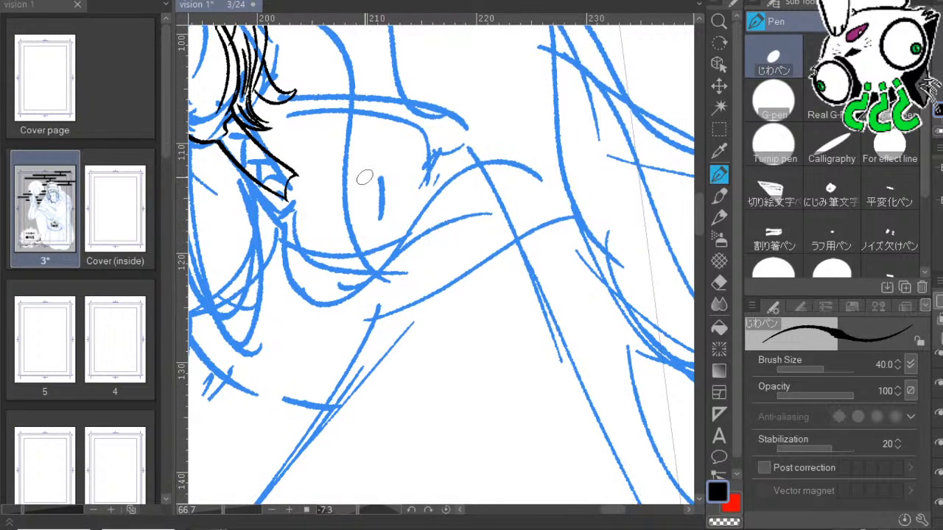
{"action": "scroll", "coordinate": [435, 221], "scroll_direction": "down", "scroll_amount": 1}
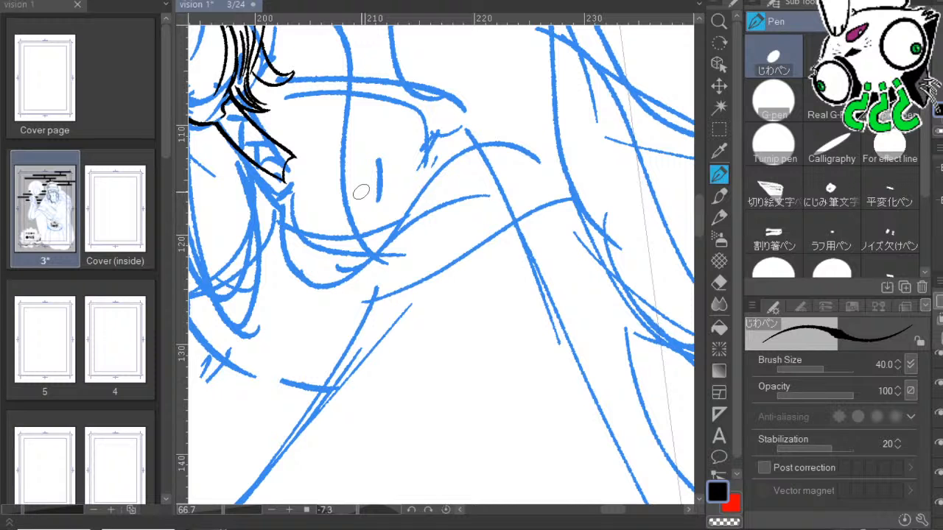
{"action": "left_click_drag", "start_coordinate": [432, 204], "coordinate": [491, 151]}
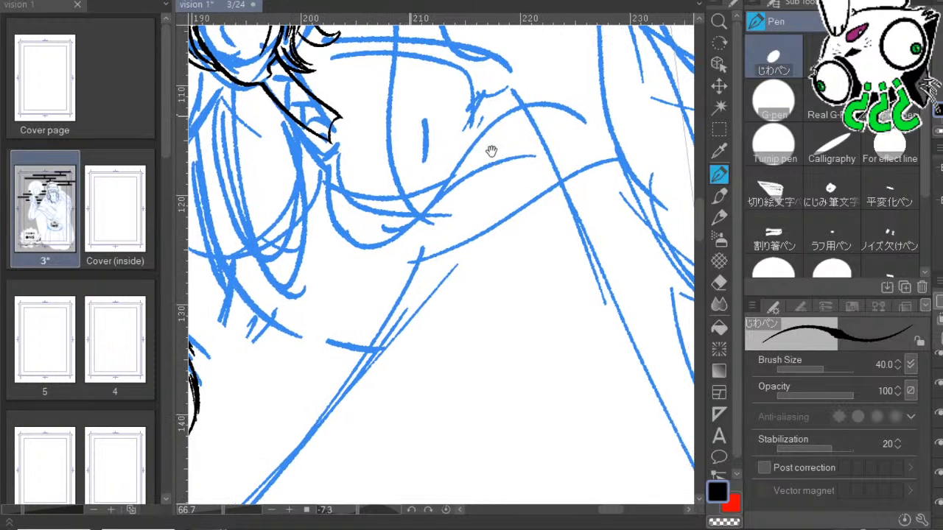
Ink short curved strands inside the bottom of the lock, converging on its gathered base.
{"action": "mouse_move", "coordinate": [484, 191]}
{"action": "left_mouse_down"}
{"action": "mouse_move", "coordinate": [635, 329]}
{"action": "mouse_move", "coordinate": [546, 340]}
{"action": "left_mouse_up"}
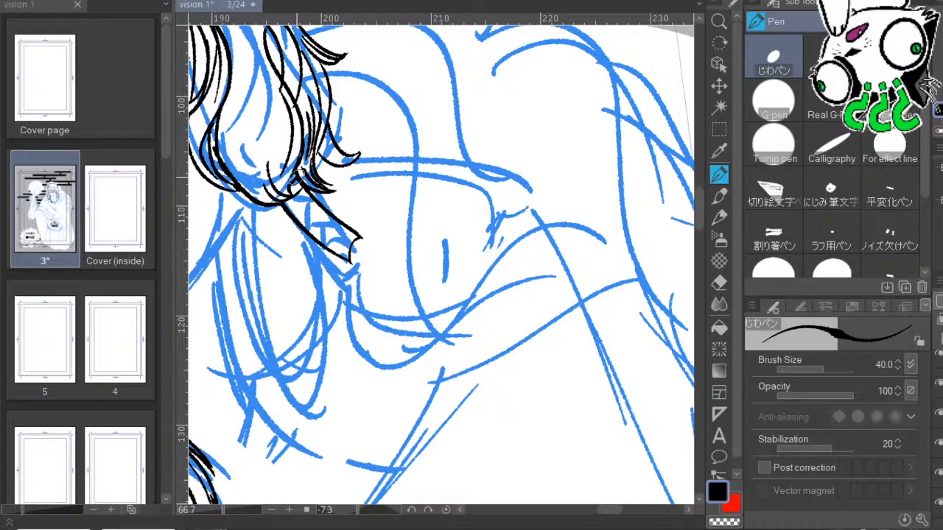
{"action": "left_click_drag", "start_coordinate": [353, 144], "coordinate": [345, 120]}
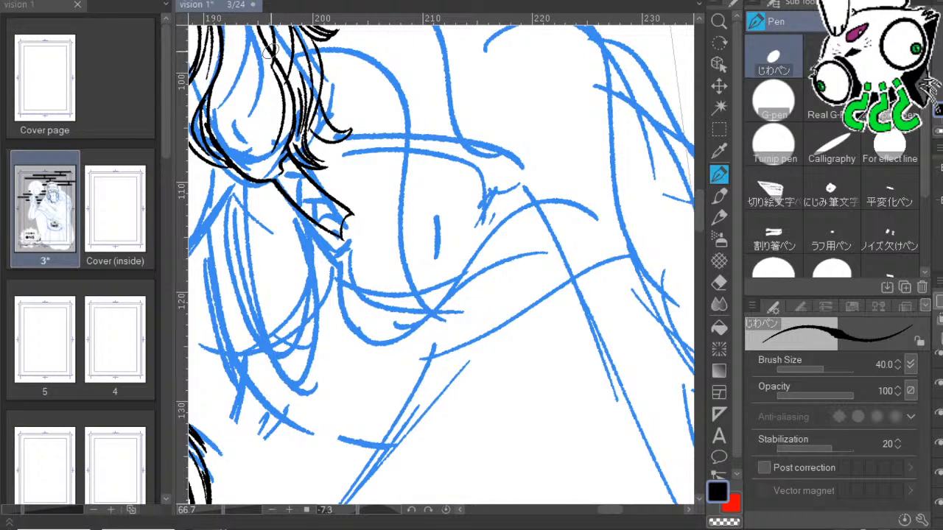
{"action": "mouse_move", "coordinate": [260, 140]}
{"action": "left_mouse_down"}
{"action": "mouse_move", "coordinate": [293, 171]}
{"action": "mouse_move", "coordinate": [293, 148]}
{"action": "left_mouse_up"}
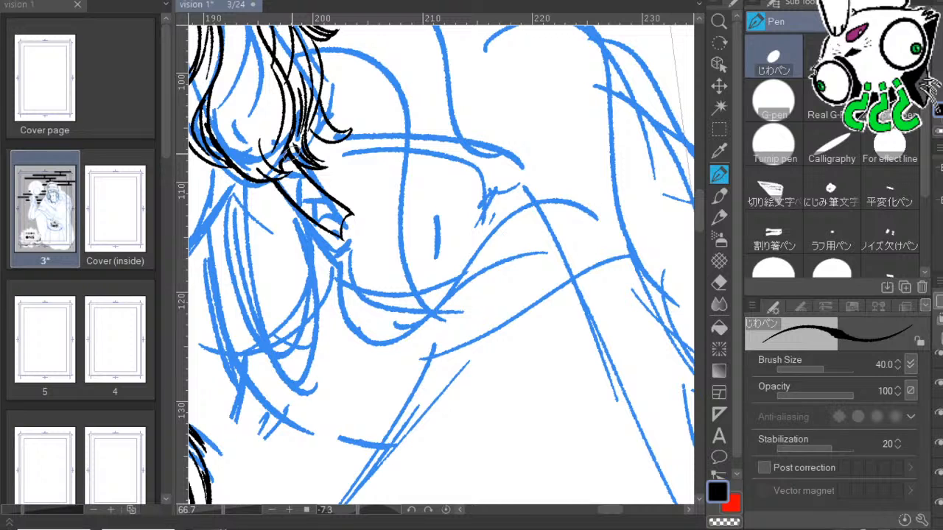
{"action": "left_click_drag", "start_coordinate": [284, 146], "coordinate": [299, 161]}
Ink crossing wrap lines inside the bound section below the lock.
{"action": "left_click_drag", "start_coordinate": [562, 259], "coordinate": [611, 224]}
{"action": "left_click_drag", "start_coordinate": [460, 192], "coordinate": [450, 238]}
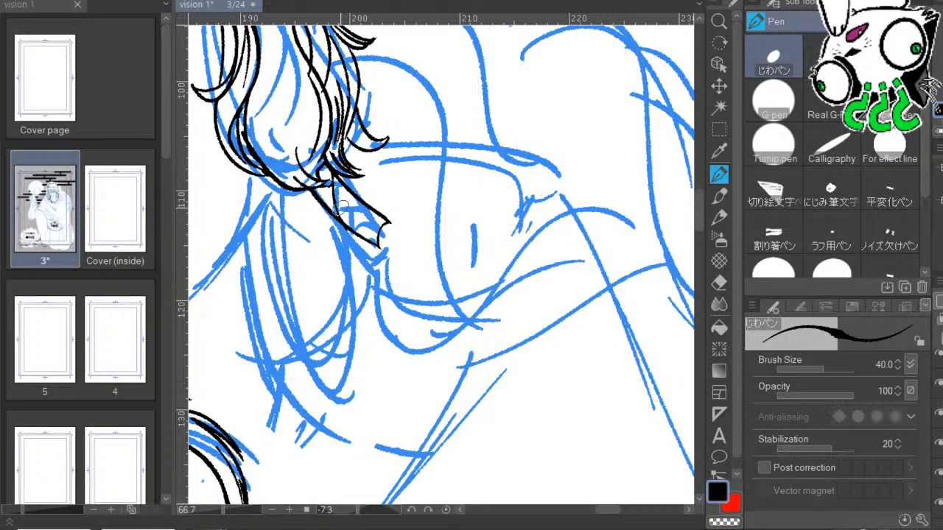
{"action": "mouse_move", "coordinate": [341, 213]}
{"action": "left_mouse_down"}
{"action": "mouse_move", "coordinate": [356, 213]}
{"action": "mouse_move", "coordinate": [372, 242]}
{"action": "left_mouse_up"}
{"action": "left_click_drag", "start_coordinate": [535, 286], "coordinate": [617, 235]}
{"action": "left_click_drag", "start_coordinate": [371, 414], "coordinate": [359, 410]}
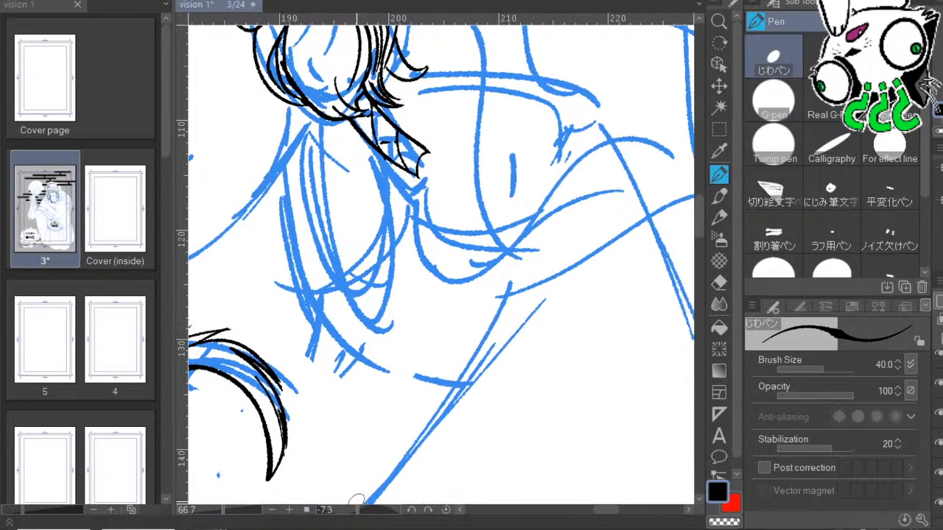
{"action": "left_click", "coordinate": [360, 510]}
{"action": "left_click_drag", "start_coordinate": [473, 358], "coordinate": [390, 367]}
{"action": "left_click_drag", "start_coordinate": [449, 224], "coordinate": [466, 199]}
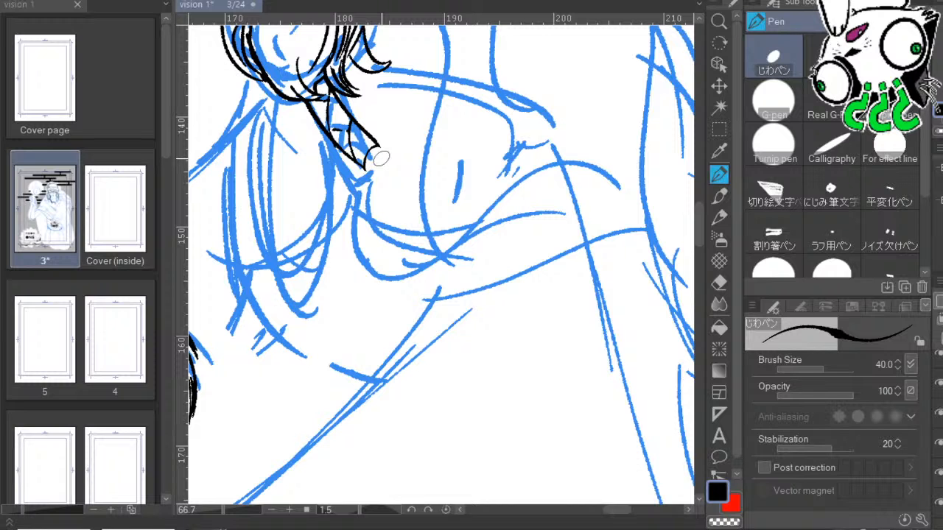
{"action": "left_click_drag", "start_coordinate": [456, 214], "coordinate": [439, 205]}
{"action": "left_click_drag", "start_coordinate": [450, 174], "coordinate": [568, 177]}
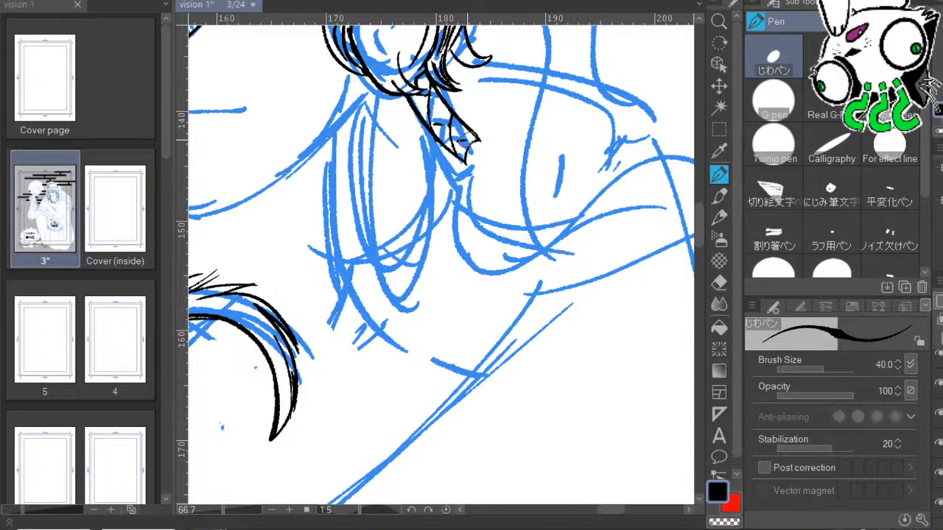
{"action": "left_click_drag", "start_coordinate": [554, 203], "coordinate": [542, 191]}
{"action": "mouse_move", "coordinate": [455, 152]}
{"action": "left_mouse_down"}
{"action": "mouse_move", "coordinate": [453, 176]}
{"action": "mouse_move", "coordinate": [470, 203]}
{"action": "mouse_move", "coordinate": [500, 186]}
{"action": "left_mouse_up"}
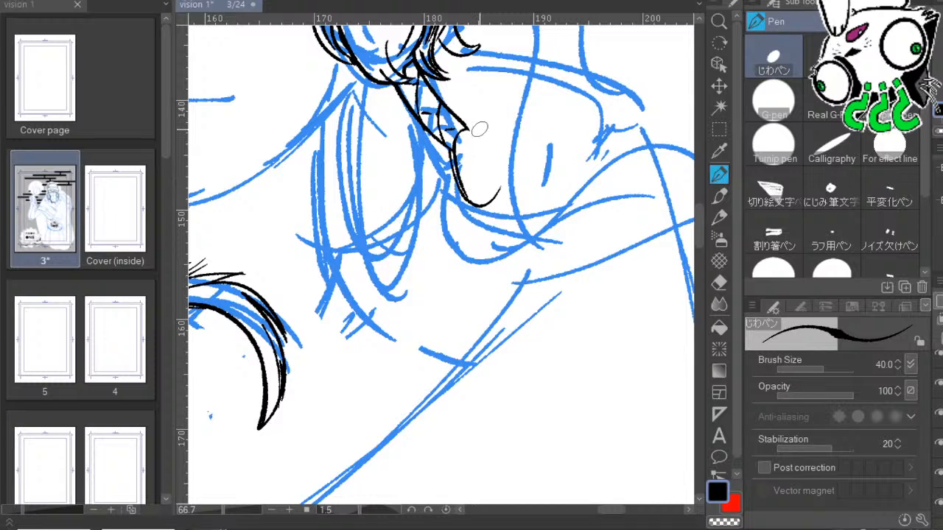
{"action": "key", "text": "ctrl+z"}
{"action": "key", "text": "ctrl+z"}
Ink long S-curved strands sweeping outward from the end of the second lock's bound section to form the lower edge of its loose tail.
{"action": "left_click_drag", "start_coordinate": [584, 209], "coordinate": [471, 266]}
{"action": "left_click_drag", "start_coordinate": [339, 204], "coordinate": [451, 215]}
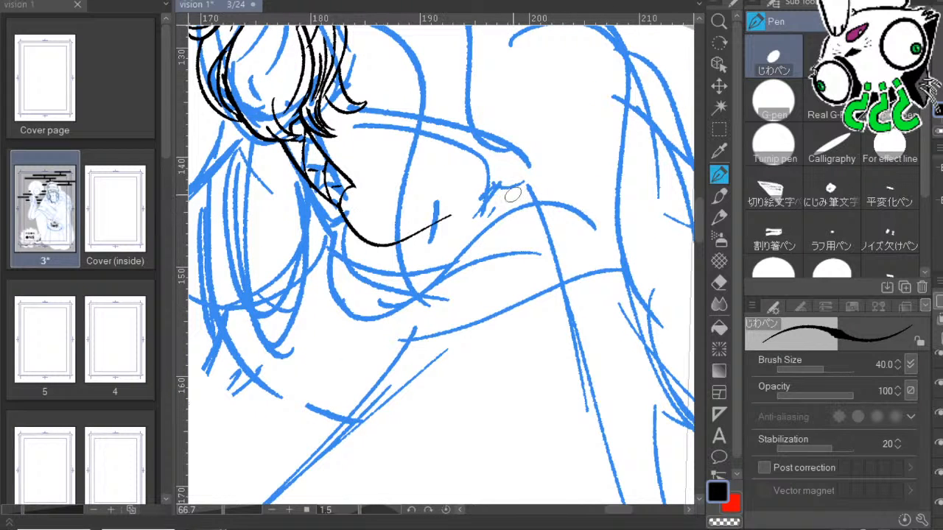
{"action": "left_click_drag", "start_coordinate": [513, 194], "coordinate": [567, 212]}
{"action": "mouse_move", "coordinate": [338, 210]}
{"action": "left_mouse_down"}
{"action": "mouse_move", "coordinate": [350, 238]}
{"action": "mouse_move", "coordinate": [564, 214]}
{"action": "left_mouse_up"}
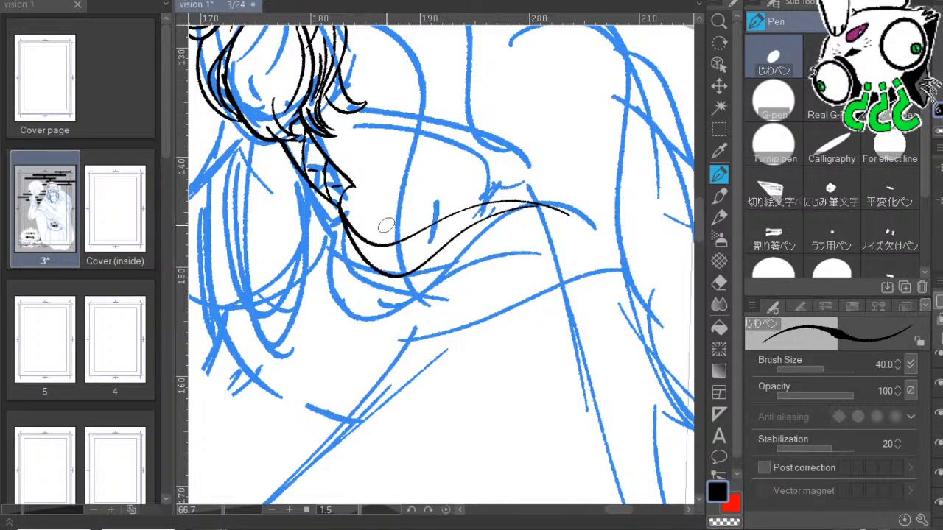
{"action": "left_click_drag", "start_coordinate": [346, 225], "coordinate": [511, 211]}
{"action": "mouse_move", "coordinate": [352, 185]}
{"action": "left_mouse_down"}
{"action": "mouse_move", "coordinate": [412, 215]}
{"action": "mouse_move", "coordinate": [571, 159]}
{"action": "left_mouse_up"}
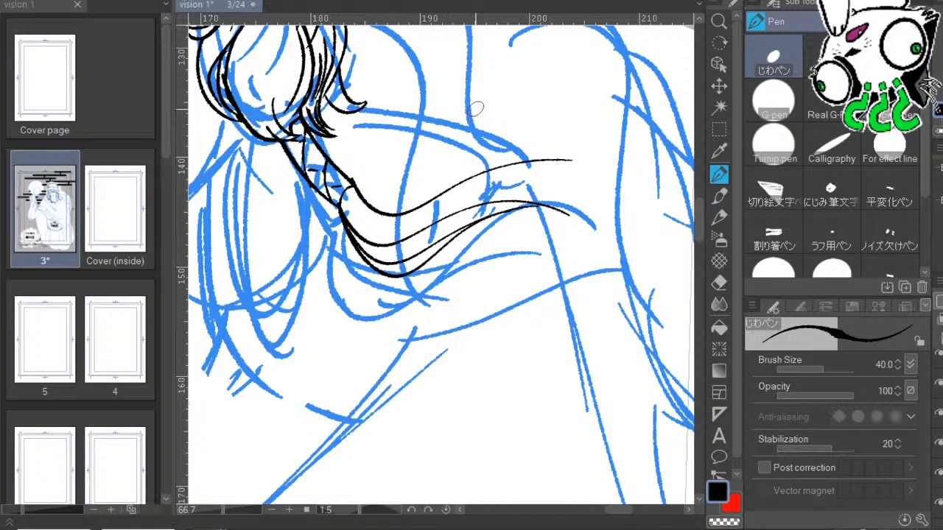
{"action": "key", "text": "ctrl+z"}
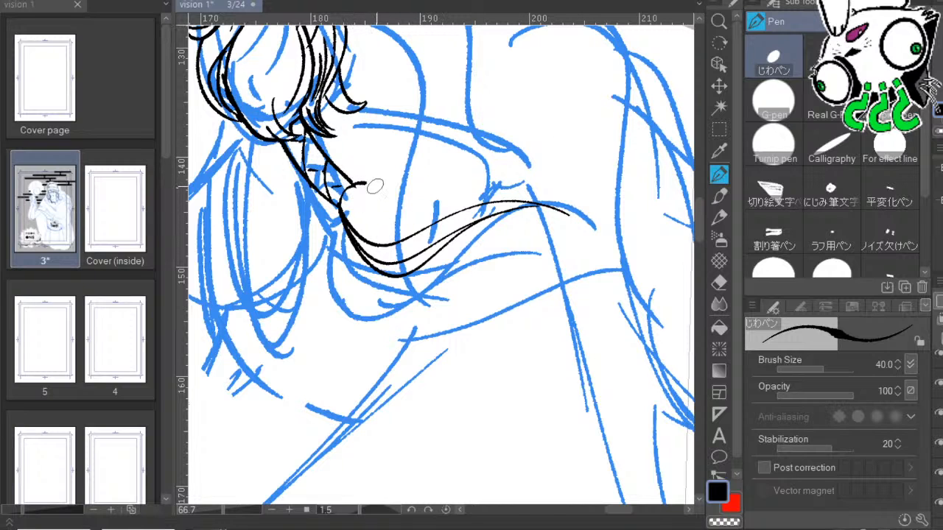
{"action": "left_click_drag", "start_coordinate": [353, 183], "coordinate": [398, 210]}
{"action": "key", "text": "x"}
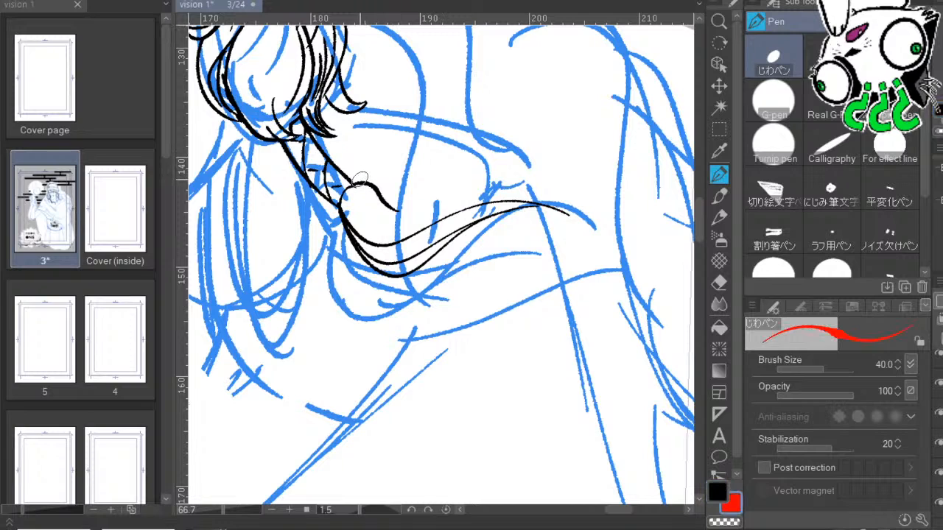
{"action": "key", "text": "ctrl+z"}
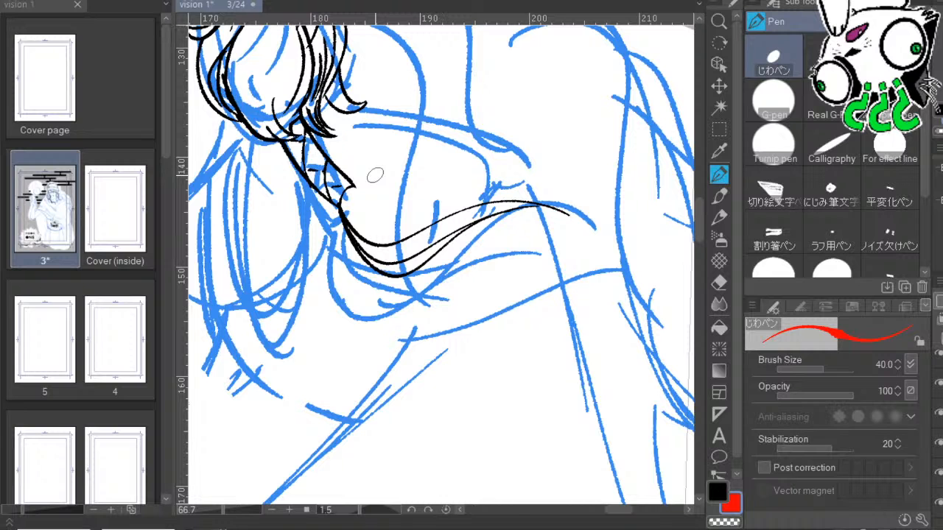
Ink the loose tail's rounded upper bulge at the bound end and sweep its top edge into an upturned pointed flick.
{"action": "scroll", "coordinate": [533, 185], "scroll_direction": "down", "scroll_amount": 1}
{"action": "mouse_move", "coordinate": [325, 167]}
{"action": "left_mouse_down"}
{"action": "mouse_move", "coordinate": [447, 258]}
{"action": "mouse_move", "coordinate": [477, 223]}
{"action": "mouse_move", "coordinate": [529, 190]}
{"action": "mouse_move", "coordinate": [605, 187]}
{"action": "left_mouse_up"}
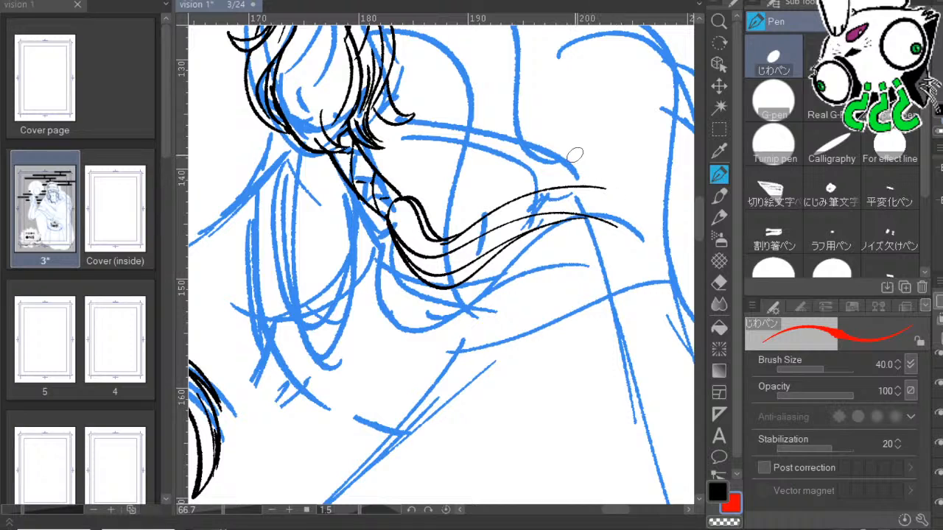
{"action": "key", "text": "ctrl+z"}
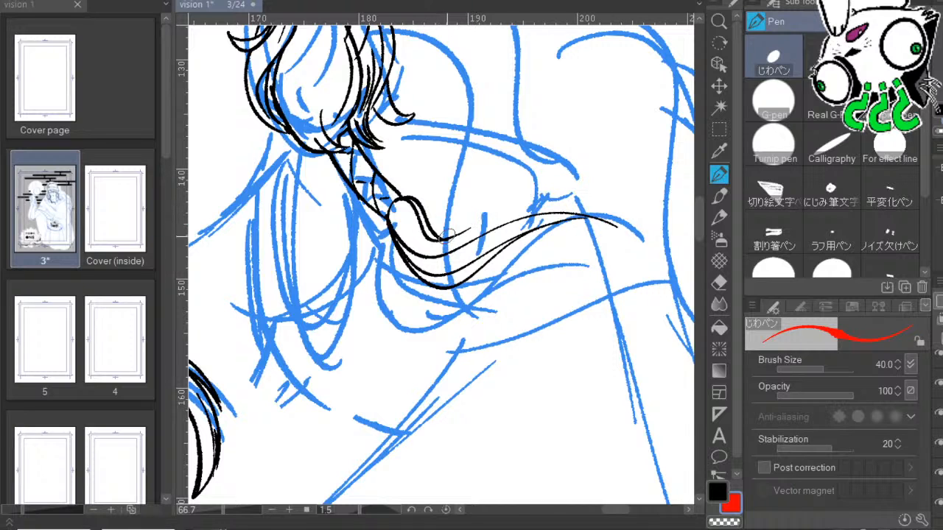
{"action": "left_click_drag", "start_coordinate": [441, 241], "coordinate": [520, 157]}
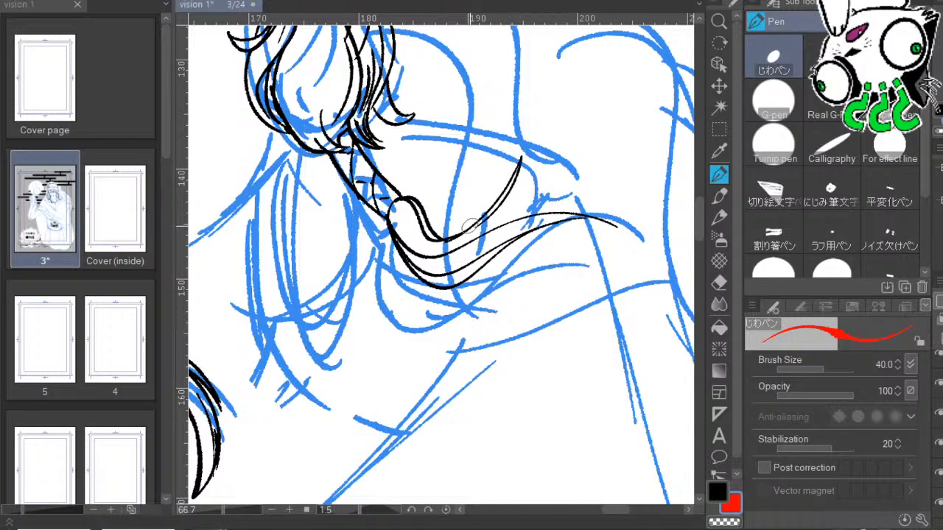
Ink the split pointed tips at the tail's far end and a short curved strand inside its rounded base.
{"action": "left_click_drag", "start_coordinate": [506, 199], "coordinate": [592, 179]}
{"action": "key", "text": "ctrl+z"}
{"action": "mouse_move", "coordinate": [496, 216]}
{"action": "left_mouse_down"}
{"action": "mouse_move", "coordinate": [602, 179]}
{"action": "mouse_move", "coordinate": [592, 188]}
{"action": "left_mouse_up"}
{"action": "key", "text": "ctrl+z"}
{"action": "mouse_move", "coordinate": [508, 214]}
{"action": "left_mouse_down"}
{"action": "mouse_move", "coordinate": [625, 221]}
{"action": "mouse_move", "coordinate": [632, 237]}
{"action": "left_mouse_up"}
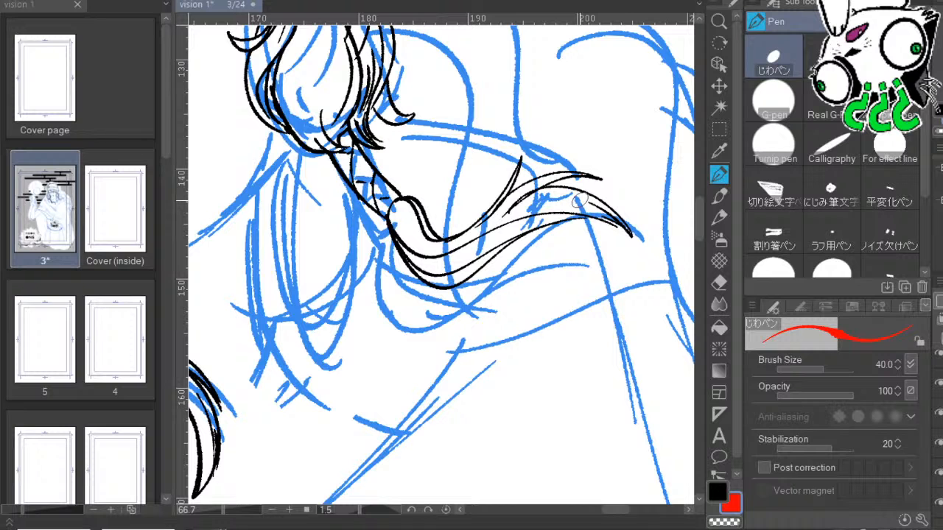
{"action": "left_click_drag", "start_coordinate": [599, 270], "coordinate": [680, 211]}
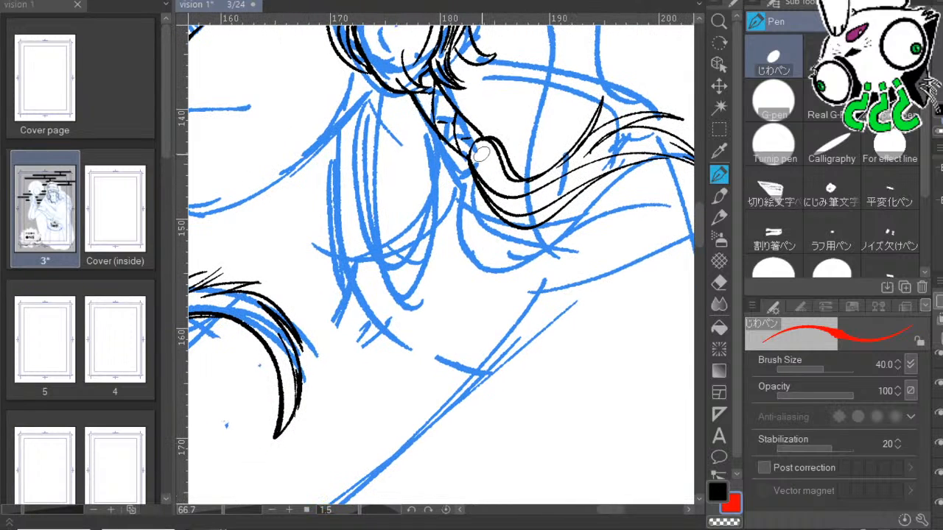
{"action": "left_click_drag", "start_coordinate": [480, 152], "coordinate": [522, 173]}
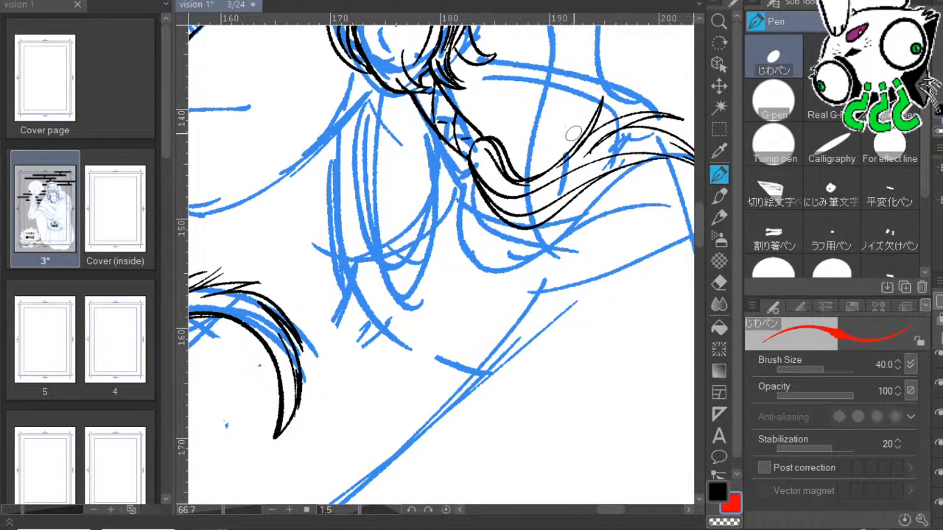
{"action": "left_click_drag", "start_coordinate": [542, 77], "coordinate": [560, 167]}
{"action": "left_click_drag", "start_coordinate": [615, 248], "coordinate": [794, 271]}
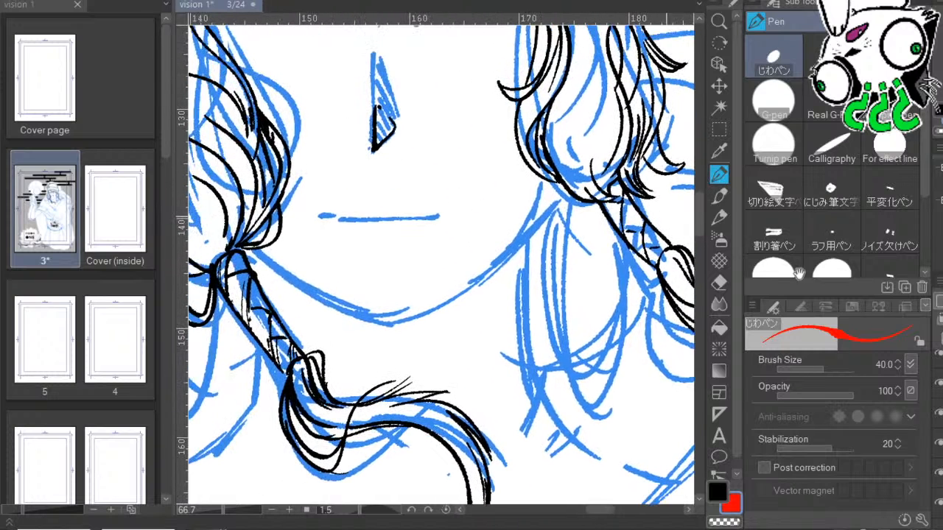
{"action": "mouse_move", "coordinate": [254, 252]}
{"action": "left_mouse_down"}
{"action": "mouse_move", "coordinate": [343, 312]}
{"action": "mouse_move", "coordinate": [392, 328]}
{"action": "mouse_move", "coordinate": [386, 318]}
{"action": "mouse_move", "coordinate": [382, 328]}
{"action": "mouse_move", "coordinate": [530, 220]}
{"action": "mouse_move", "coordinate": [560, 166]}
{"action": "left_mouse_up"}
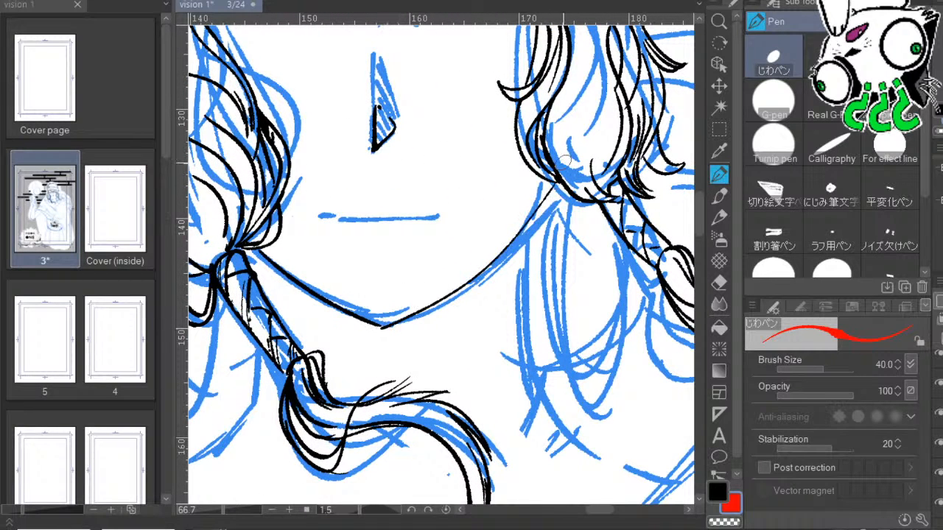
{"action": "key", "text": "ctrl+z"}
{"action": "key", "text": "ctrl+z"}
{"action": "mouse_move", "coordinate": [251, 248]}
{"action": "left_mouse_down"}
{"action": "mouse_move", "coordinate": [307, 291]}
{"action": "mouse_move", "coordinate": [387, 325]}
{"action": "left_mouse_up"}
{"action": "mouse_move", "coordinate": [513, 313]}
{"action": "left_mouse_down"}
{"action": "mouse_move", "coordinate": [493, 354]}
{"action": "mouse_move", "coordinate": [505, 372]}
{"action": "left_mouse_up"}
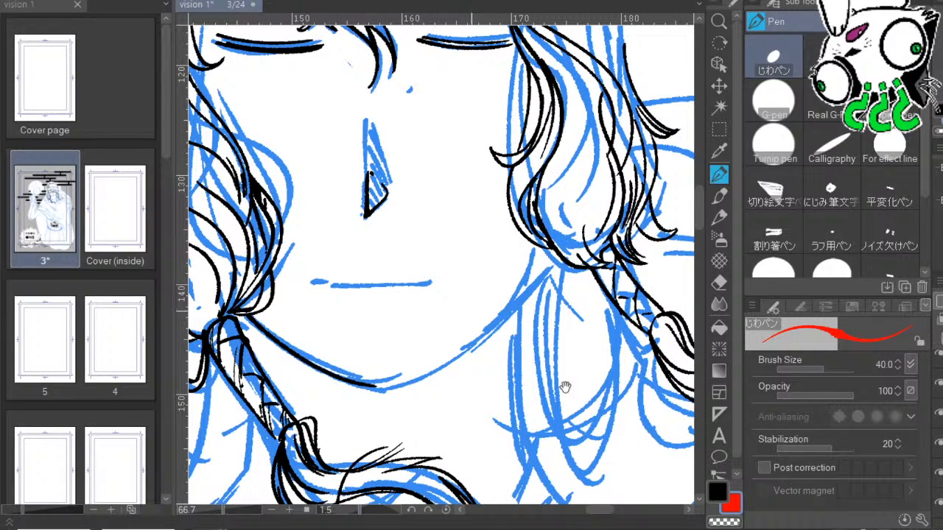
{"action": "left_click_drag", "start_coordinate": [565, 388], "coordinate": [548, 377]}
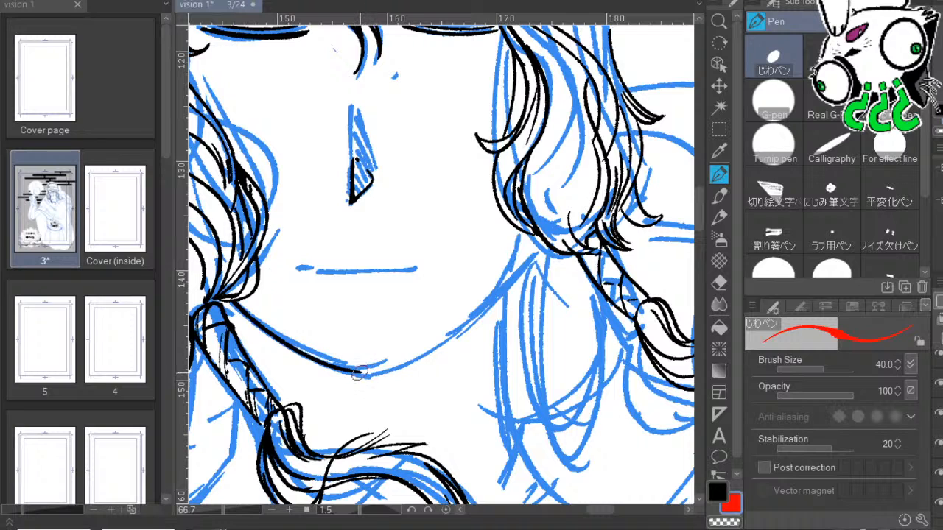
{"action": "left_click_drag", "start_coordinate": [357, 373], "coordinate": [477, 306]}
{"action": "key", "text": "ctrl+z"}
{"action": "mouse_move", "coordinate": [358, 373]}
{"action": "left_mouse_down"}
{"action": "mouse_move", "coordinate": [469, 314]}
{"action": "mouse_move", "coordinate": [554, 216]}
{"action": "left_mouse_up"}
{"action": "key", "text": "ctrl+z"}
{"action": "key", "text": "ctrl+z"}
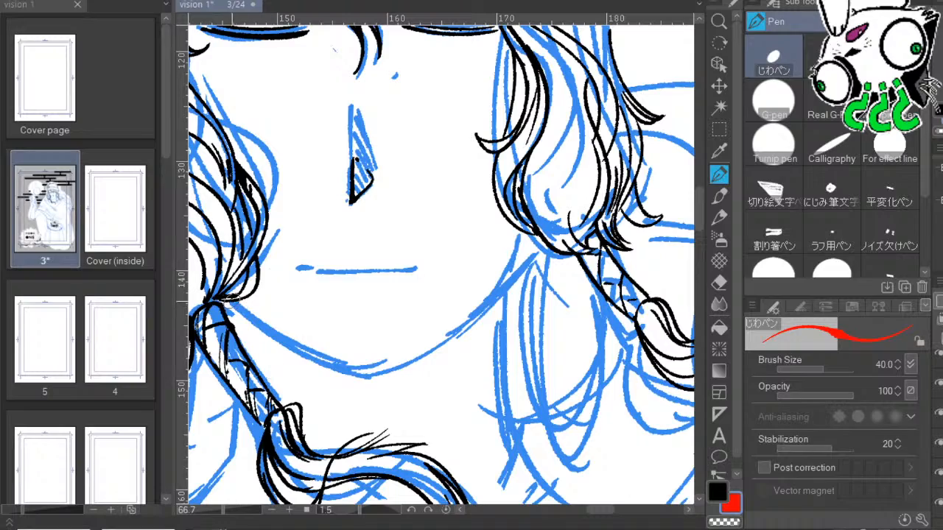
Ink the jawline from the first lock's tied base down to a pointed chin and up to the underside of the second lock.
{"action": "mouse_move", "coordinate": [221, 308]}
{"action": "left_mouse_down"}
{"action": "mouse_move", "coordinate": [366, 376]}
{"action": "mouse_move", "coordinate": [368, 239]}
{"action": "mouse_move", "coordinate": [399, 204]}
{"action": "left_mouse_up"}
{"action": "left_click_drag", "start_coordinate": [483, 253], "coordinate": [469, 185]}
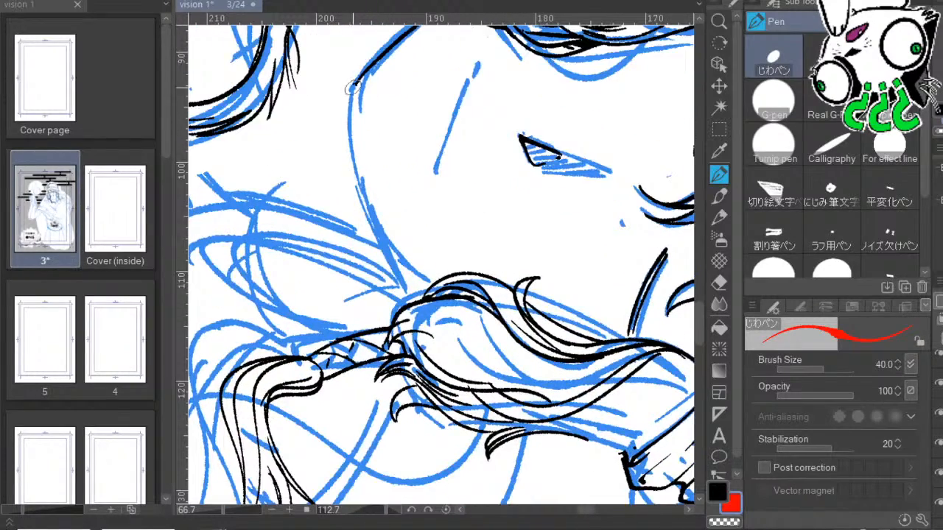
{"action": "mouse_move", "coordinate": [353, 87]}
{"action": "left_mouse_down"}
{"action": "mouse_move", "coordinate": [361, 182]}
{"action": "mouse_move", "coordinate": [383, 227]}
{"action": "mouse_move", "coordinate": [431, 276]}
{"action": "left_mouse_up"}
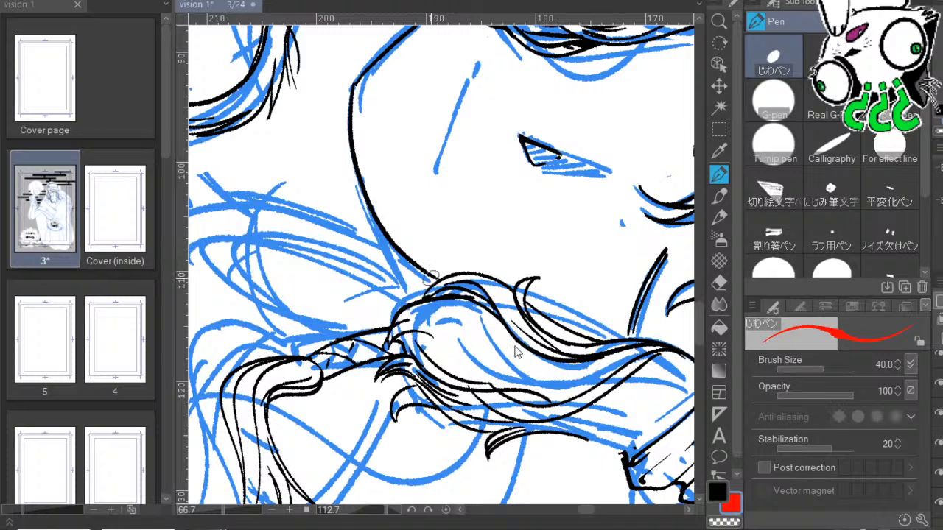
{"action": "key", "text": "ctrl+z"}
{"action": "mouse_move", "coordinate": [353, 87]}
{"action": "left_mouse_down"}
{"action": "mouse_move", "coordinate": [372, 207]}
{"action": "mouse_move", "coordinate": [388, 245]}
{"action": "mouse_move", "coordinate": [434, 285]}
{"action": "left_mouse_up"}
Redraw the upper end of the jawline as a steeper, thicker curve meeting the underside of the second lock.
{"action": "left_click_drag", "start_coordinate": [501, 252], "coordinate": [539, 258]}
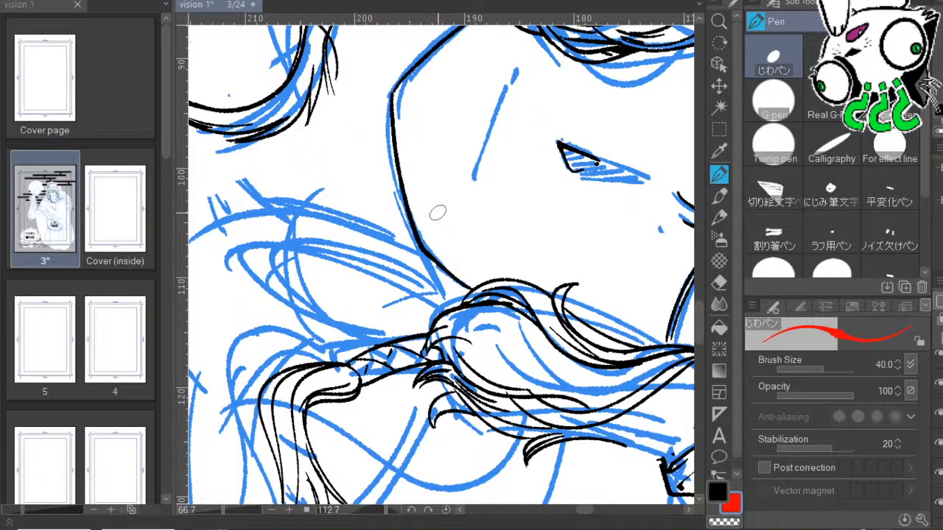
{"action": "left_click_drag", "start_coordinate": [544, 209], "coordinate": [509, 203]}
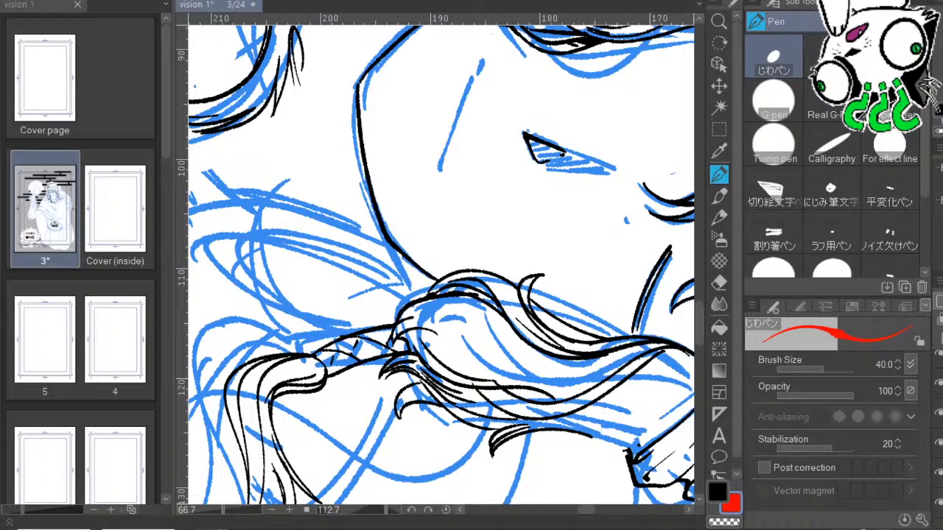
{"action": "left_click_drag", "start_coordinate": [391, 160], "coordinate": [443, 155]}
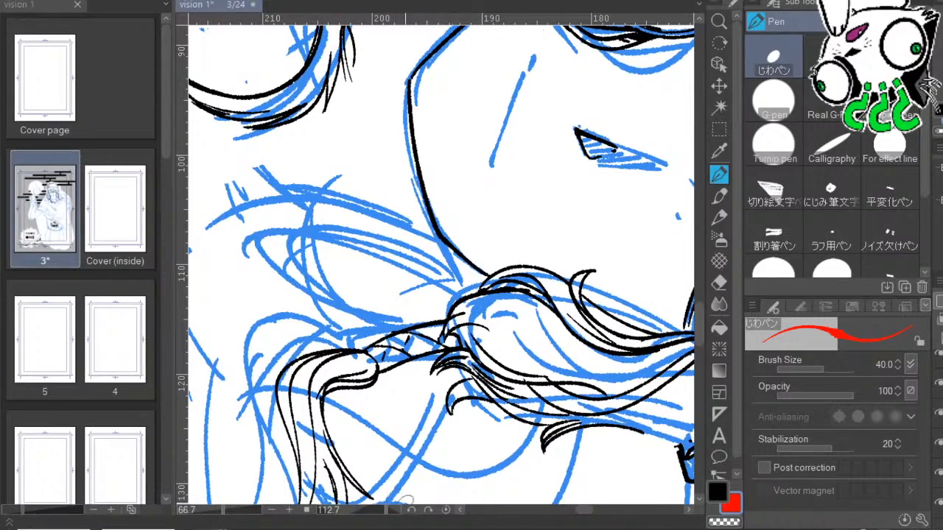
{"action": "left_click_drag", "start_coordinate": [386, 510], "coordinate": [357, 510]}
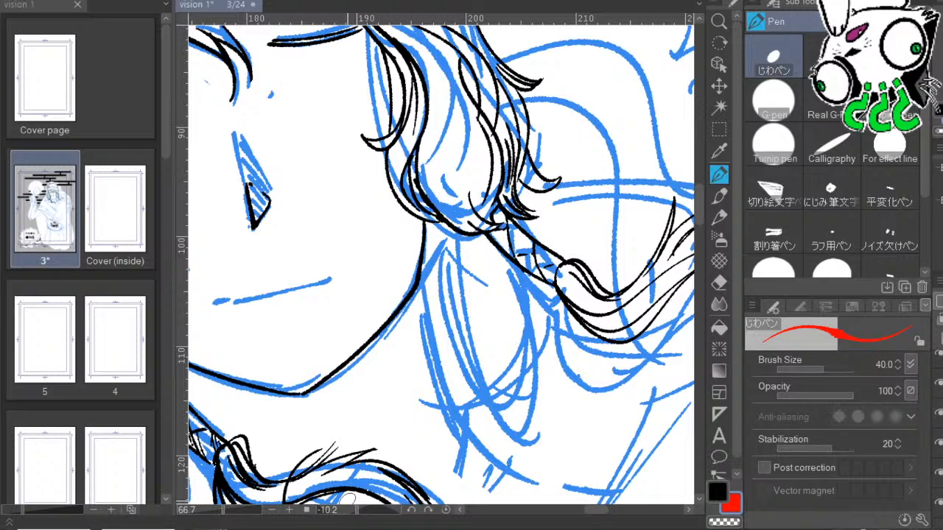
{"action": "left_click_drag", "start_coordinate": [564, 273], "coordinate": [530, 174]}
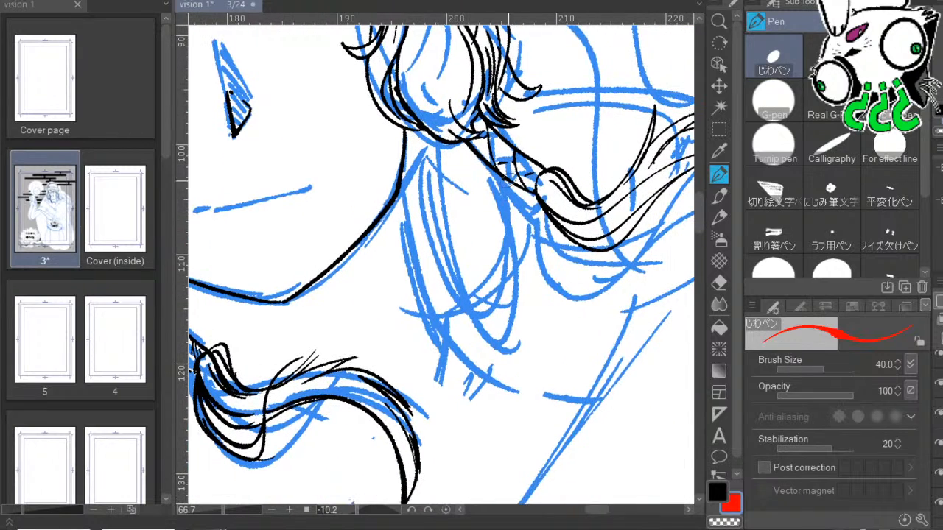
{"action": "left_click_drag", "start_coordinate": [399, 203], "coordinate": [555, 150]}
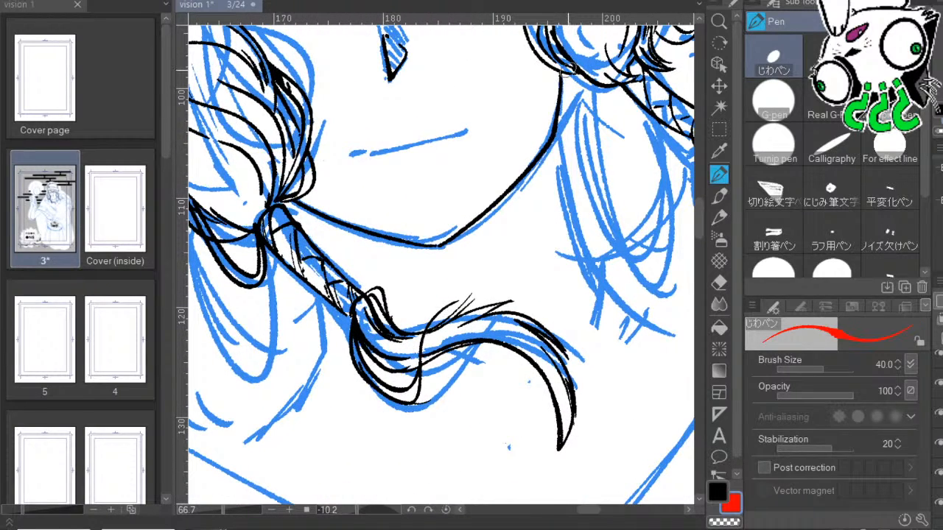
{"action": "mouse_move", "coordinate": [554, 111]}
{"action": "left_mouse_down"}
{"action": "mouse_move", "coordinate": [562, 134]}
{"action": "mouse_move", "coordinate": [557, 94]}
{"action": "left_mouse_up"}
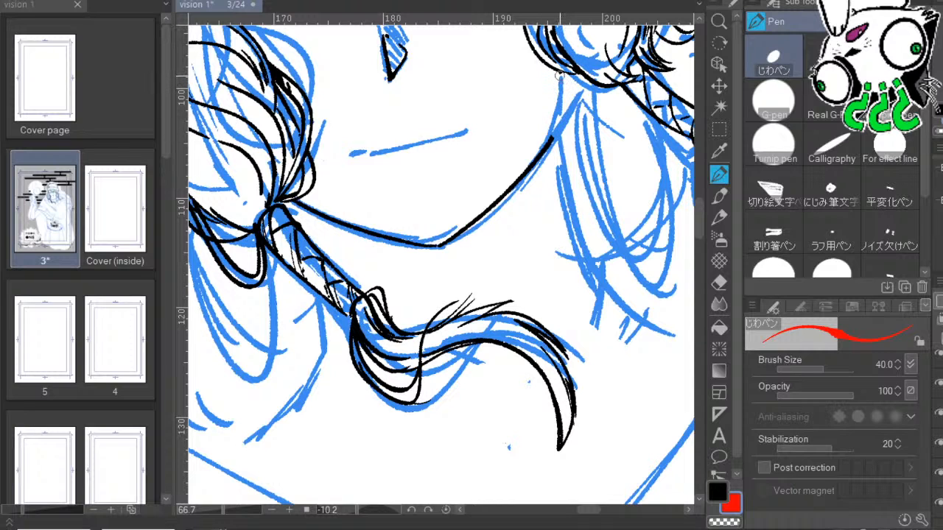
{"action": "mouse_move", "coordinate": [542, 152]}
{"action": "left_mouse_down"}
{"action": "mouse_move", "coordinate": [569, 103]}
{"action": "mouse_move", "coordinate": [565, 113]}
{"action": "mouse_move", "coordinate": [561, 76]}
{"action": "left_mouse_up"}
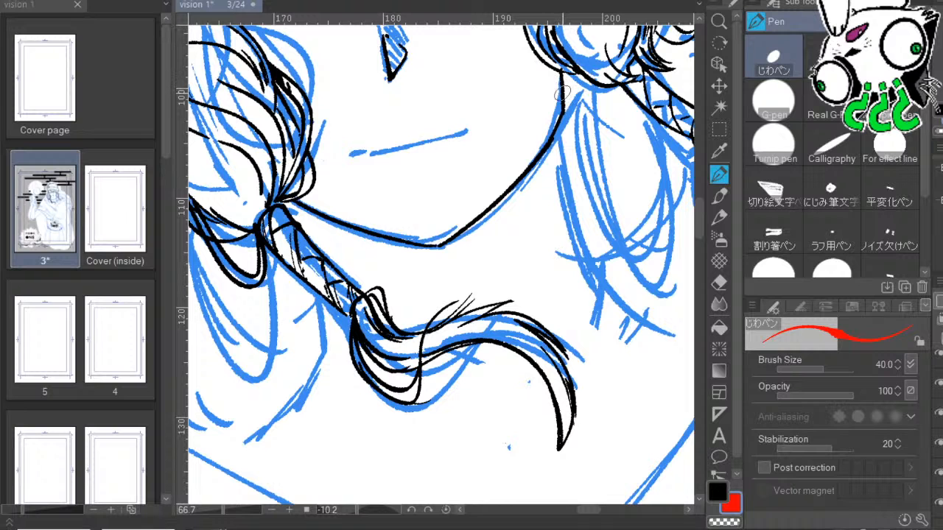
{"action": "mouse_move", "coordinate": [523, 156]}
{"action": "left_mouse_down"}
{"action": "mouse_move", "coordinate": [494, 109]}
{"action": "mouse_move", "coordinate": [520, 53]}
{"action": "mouse_move", "coordinate": [518, 28]}
{"action": "mouse_move", "coordinate": [526, 146]}
{"action": "left_mouse_up"}
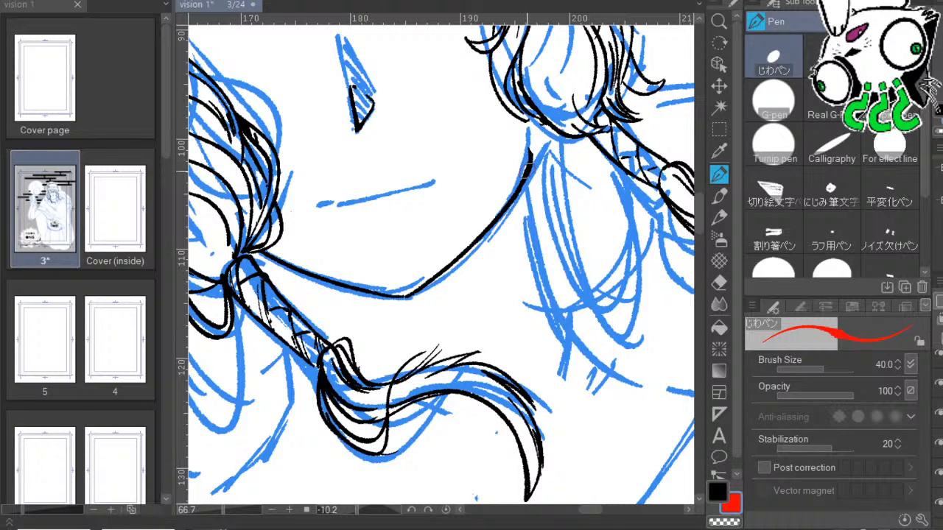
{"action": "mouse_move", "coordinate": [529, 171]}
{"action": "left_mouse_down"}
{"action": "mouse_move", "coordinate": [523, 119]}
{"action": "mouse_move", "coordinate": [542, 118]}
{"action": "mouse_move", "coordinate": [517, 112]}
{"action": "mouse_move", "coordinate": [543, 121]}
{"action": "left_mouse_up"}
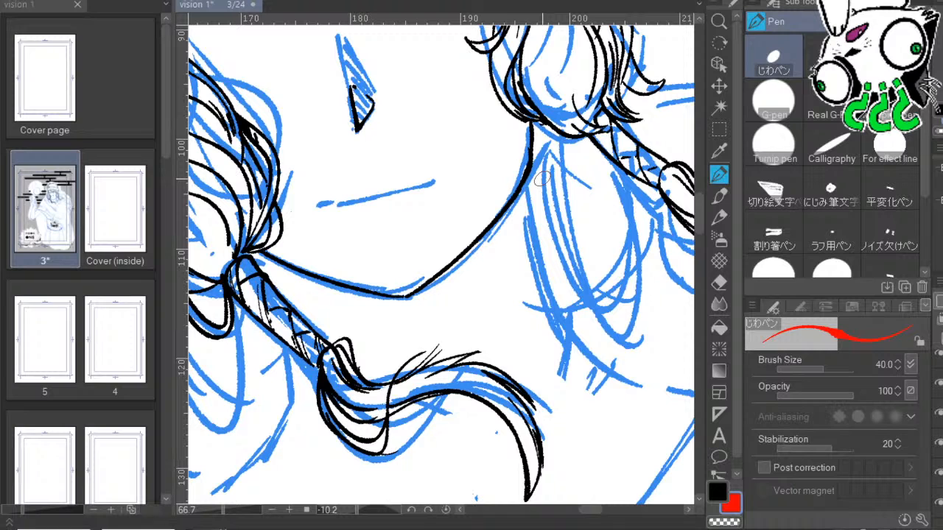
{"action": "left_click_drag", "start_coordinate": [651, 228], "coordinate": [758, 126]}
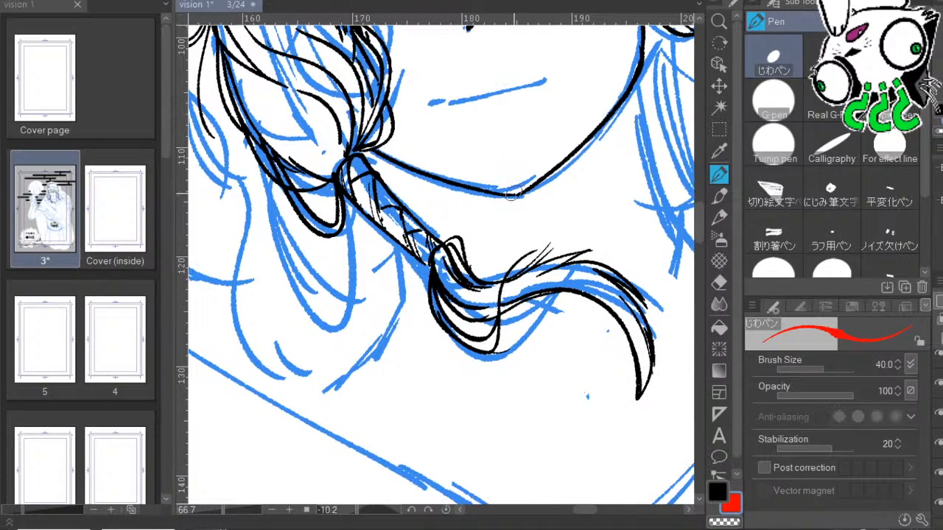
{"action": "left_click_drag", "start_coordinate": [662, 155], "coordinate": [685, 258]}
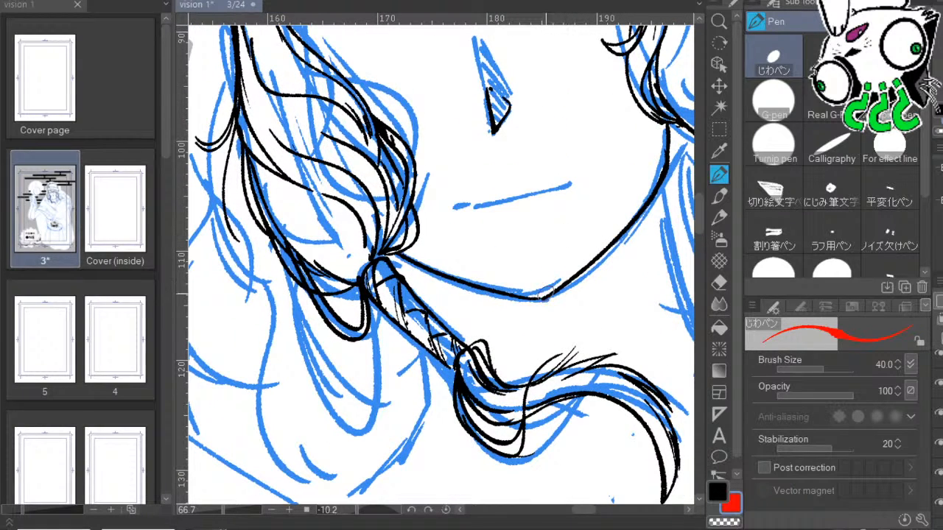
Ink a long hanging strand beneath the first lock's bound section, curving into upturned, split pointed tips.
{"action": "left_click_drag", "start_coordinate": [637, 357], "coordinate": [700, 202]}
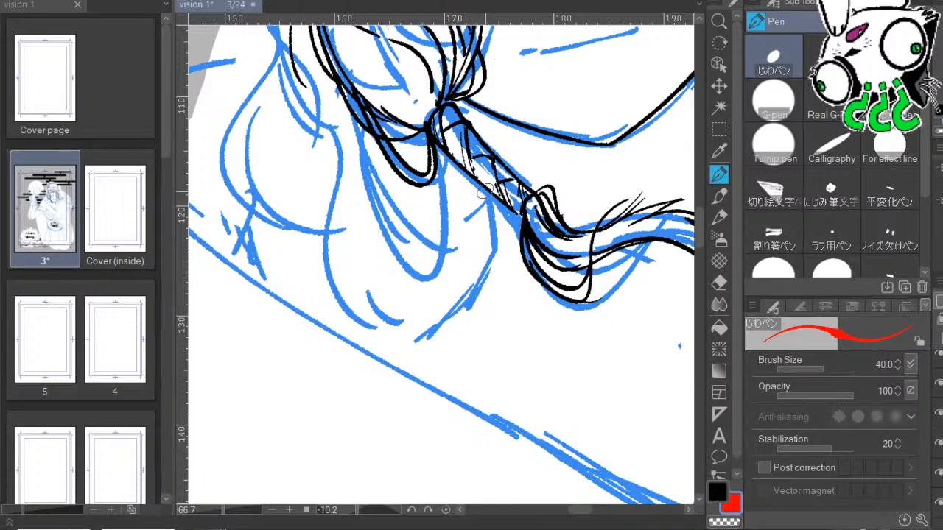
{"action": "mouse_move", "coordinate": [480, 200]}
{"action": "left_mouse_down"}
{"action": "mouse_move", "coordinate": [508, 332]}
{"action": "mouse_move", "coordinate": [480, 360]}
{"action": "left_mouse_up"}
{"action": "key", "text": "ctrl+z"}
{"action": "mouse_move", "coordinate": [481, 193]}
{"action": "left_mouse_down"}
{"action": "mouse_move", "coordinate": [537, 311]}
{"action": "mouse_move", "coordinate": [557, 333]}
{"action": "mouse_move", "coordinate": [443, 210]}
{"action": "left_mouse_up"}
{"action": "mouse_move", "coordinate": [483, 241]}
{"action": "left_mouse_down"}
{"action": "mouse_move", "coordinate": [528, 305]}
{"action": "mouse_move", "coordinate": [488, 273]}
{"action": "left_mouse_up"}
{"action": "left_click_drag", "start_coordinate": [493, 241], "coordinate": [546, 256]}
Ink the outer edge of the wide hanging hair section under the first lock as a double S-curve, redrawing its lower end.
{"action": "mouse_move", "coordinate": [380, 143]}
{"action": "left_mouse_down"}
{"action": "mouse_move", "coordinate": [476, 348]}
{"action": "mouse_move", "coordinate": [425, 277]}
{"action": "left_mouse_up"}
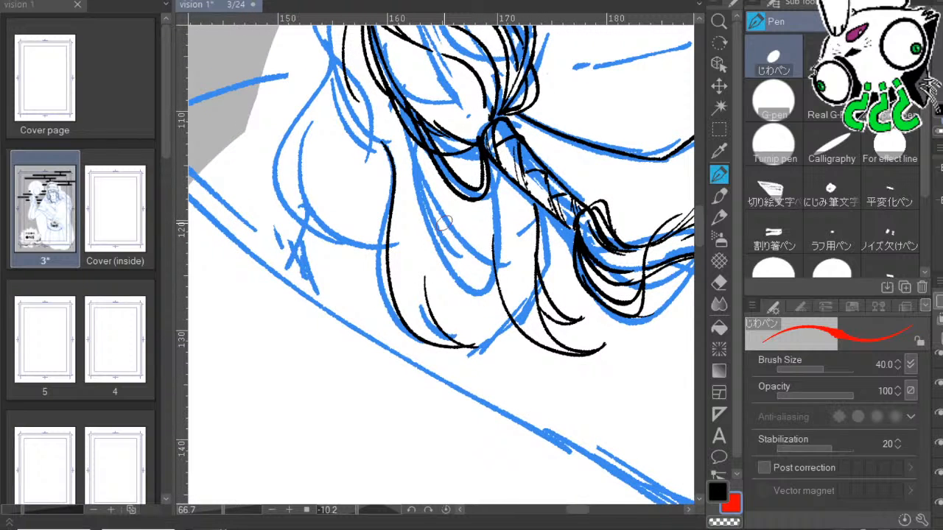
{"action": "key", "text": "ctrl+z"}
{"action": "key", "text": "ctrl+z"}
{"action": "mouse_move", "coordinate": [384, 141]}
{"action": "left_mouse_down"}
{"action": "mouse_move", "coordinate": [390, 274]}
{"action": "mouse_move", "coordinate": [420, 326]}
{"action": "left_mouse_up"}
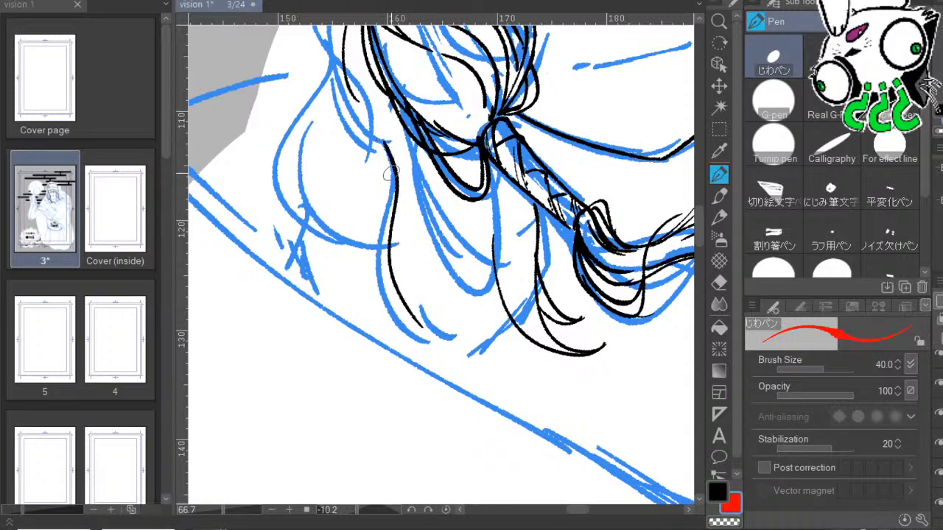
{"action": "mouse_move", "coordinate": [391, 172]}
{"action": "left_mouse_down"}
{"action": "mouse_move", "coordinate": [380, 254]}
{"action": "mouse_move", "coordinate": [469, 346]}
{"action": "left_mouse_up"}
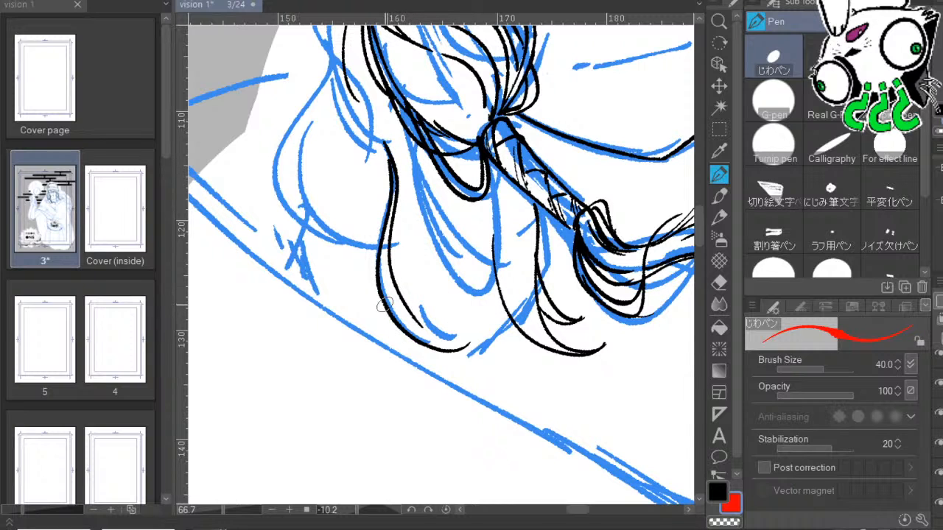
Ink the wide hanging section's rounded lower edge, sweeping up to meet the neighbouring long strand.
{"action": "left_click_drag", "start_coordinate": [384, 305], "coordinate": [506, 302]}
{"action": "key", "text": "ctrl+z"}
{"action": "left_click_drag", "start_coordinate": [386, 311], "coordinate": [498, 300]}
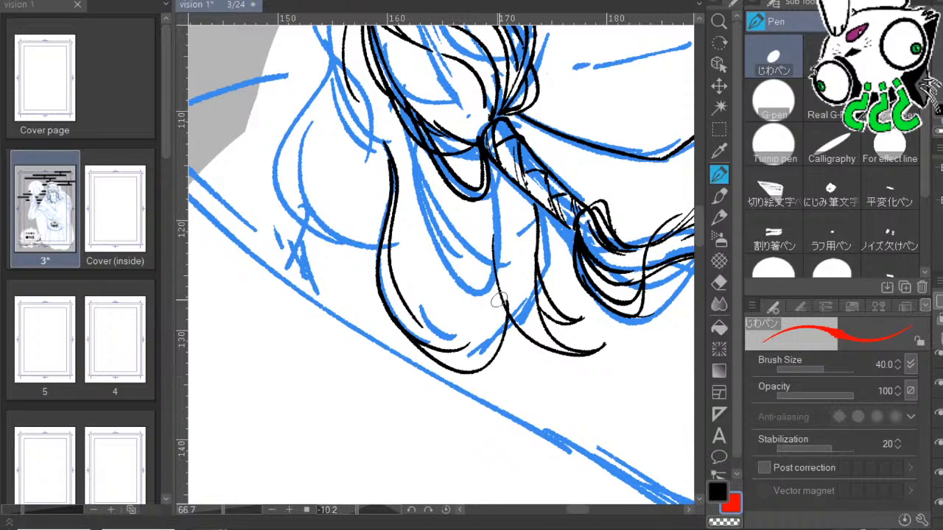
{"action": "key", "text": "ctrl+z"}
{"action": "mouse_move", "coordinate": [393, 318]}
{"action": "left_mouse_down"}
{"action": "mouse_move", "coordinate": [423, 357]}
{"action": "mouse_move", "coordinate": [506, 318]}
{"action": "mouse_move", "coordinate": [464, 356]}
{"action": "mouse_move", "coordinate": [488, 343]}
{"action": "left_mouse_up"}
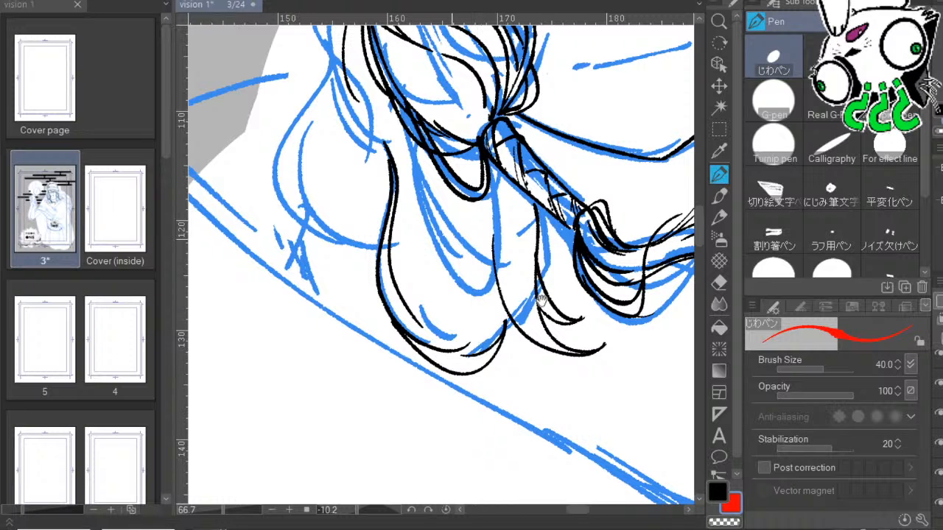
Ink a hooked flick on the outer side of the hair and the first curved strands of the small side lock below it.
{"action": "left_click_drag", "start_coordinate": [541, 300], "coordinate": [515, 336]}
{"action": "left_click_drag", "start_coordinate": [561, 291], "coordinate": [534, 325]}
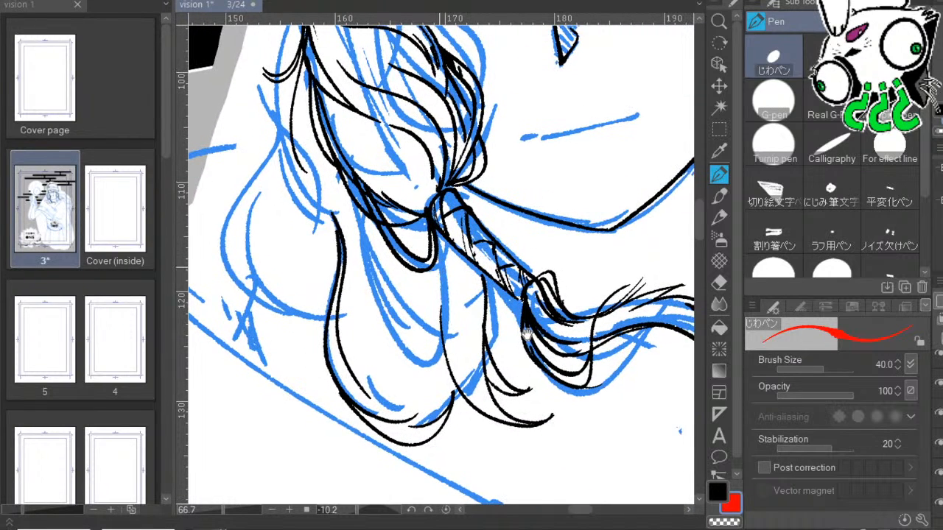
{"action": "left_click_drag", "start_coordinate": [525, 277], "coordinate": [539, 330]}
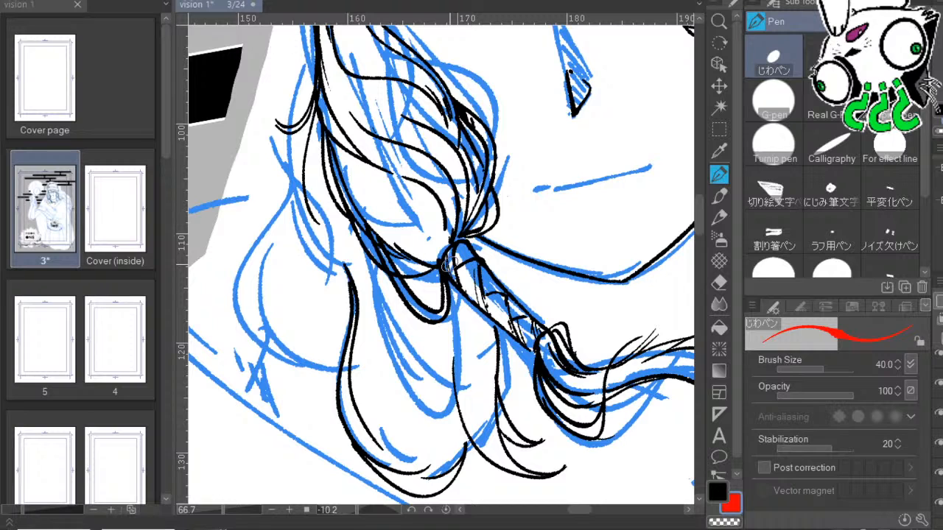
{"action": "left_click_drag", "start_coordinate": [477, 284], "coordinate": [651, 277]}
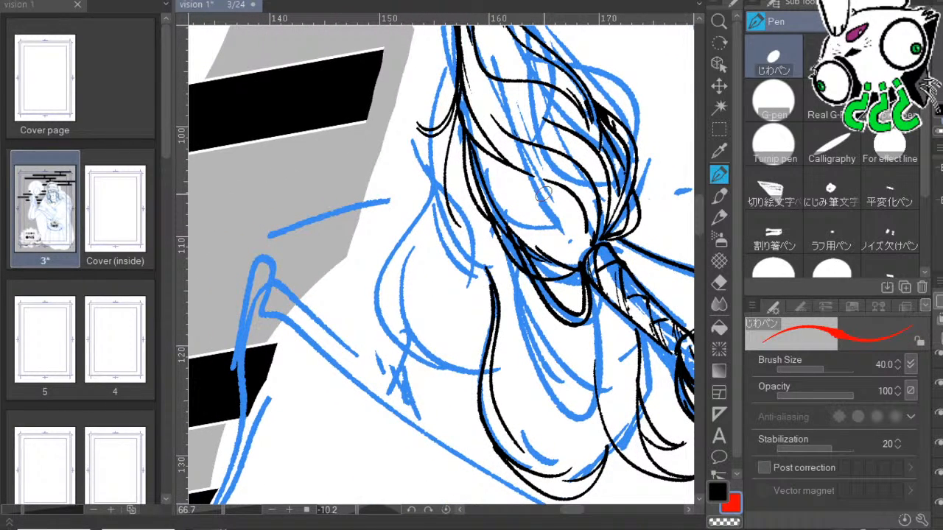
{"action": "left_click_drag", "start_coordinate": [637, 255], "coordinate": [638, 303]}
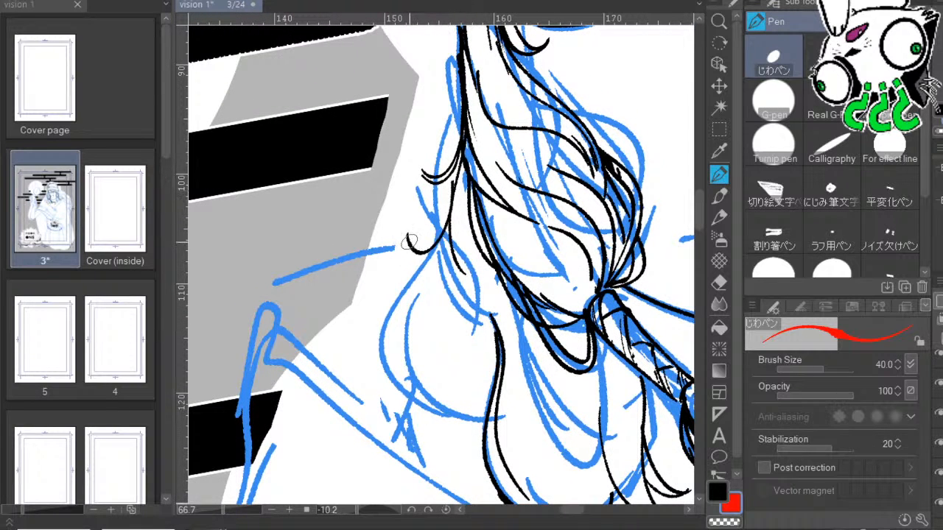
{"action": "mouse_move", "coordinate": [406, 238]}
{"action": "left_mouse_down"}
{"action": "mouse_move", "coordinate": [457, 245]}
{"action": "mouse_move", "coordinate": [451, 360]}
{"action": "mouse_move", "coordinate": [423, 337]}
{"action": "mouse_move", "coordinate": [429, 289]}
{"action": "mouse_move", "coordinate": [472, 384]}
{"action": "mouse_move", "coordinate": [488, 449]}
{"action": "left_mouse_up"}
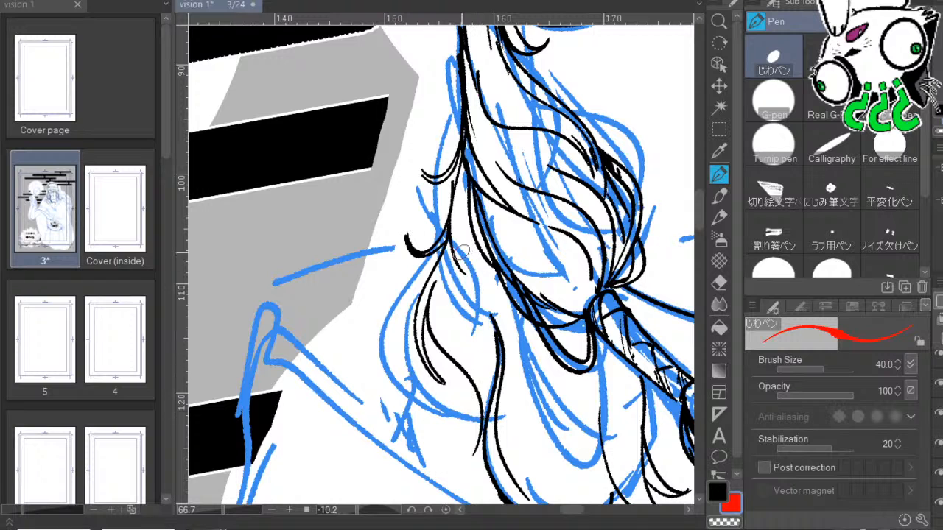
{"action": "key", "text": "ctrl+z"}
Ink wavy strands down the small side lock's inner side and curl its lower end outward.
{"action": "left_click_drag", "start_coordinate": [527, 389], "coordinate": [529, 261]}
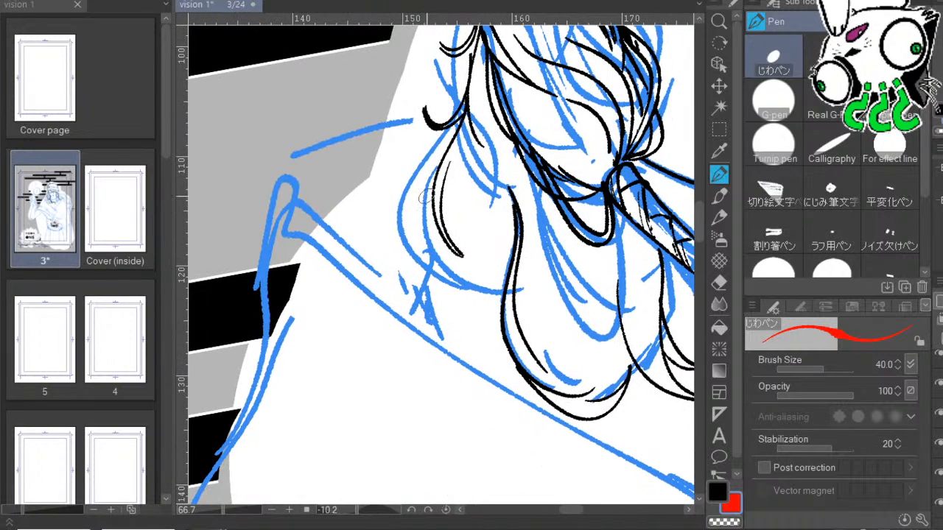
{"action": "left_click_drag", "start_coordinate": [453, 158], "coordinate": [465, 273]}
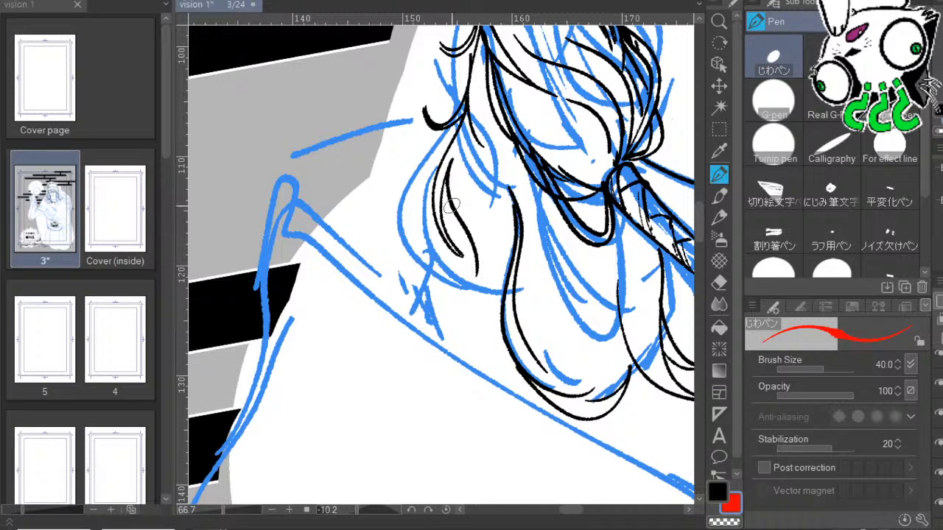
{"action": "left_click_drag", "start_coordinate": [452, 206], "coordinate": [463, 291]}
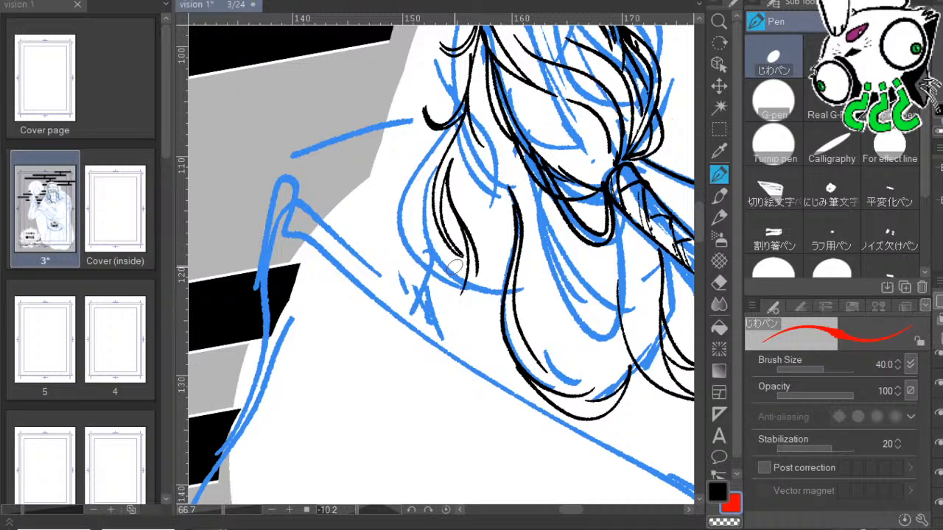
{"action": "mouse_move", "coordinate": [466, 265]}
{"action": "left_mouse_down"}
{"action": "mouse_move", "coordinate": [425, 308]}
{"action": "mouse_move", "coordinate": [407, 294]}
{"action": "mouse_move", "coordinate": [461, 271]}
{"action": "left_mouse_up"}
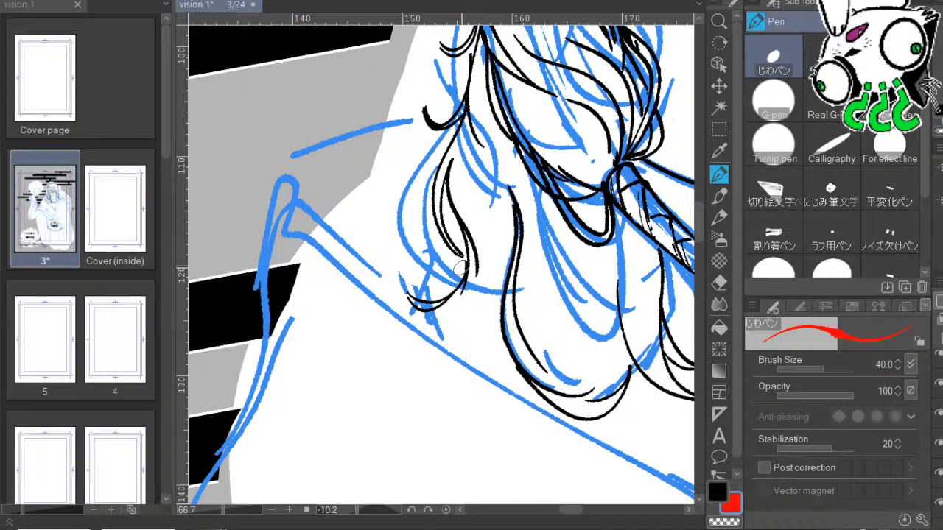
Redraw the small side lock's curled lower tip as one longer sweep and ink the lock's curved outer edge.
{"action": "left_click_drag", "start_coordinate": [566, 310], "coordinate": [644, 296]}
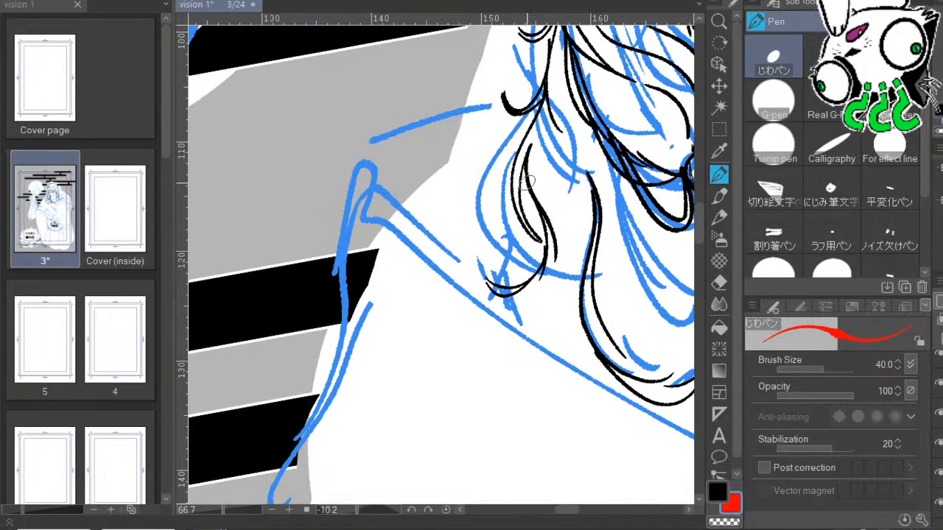
{"action": "left_click_drag", "start_coordinate": [544, 243], "coordinate": [476, 256]}
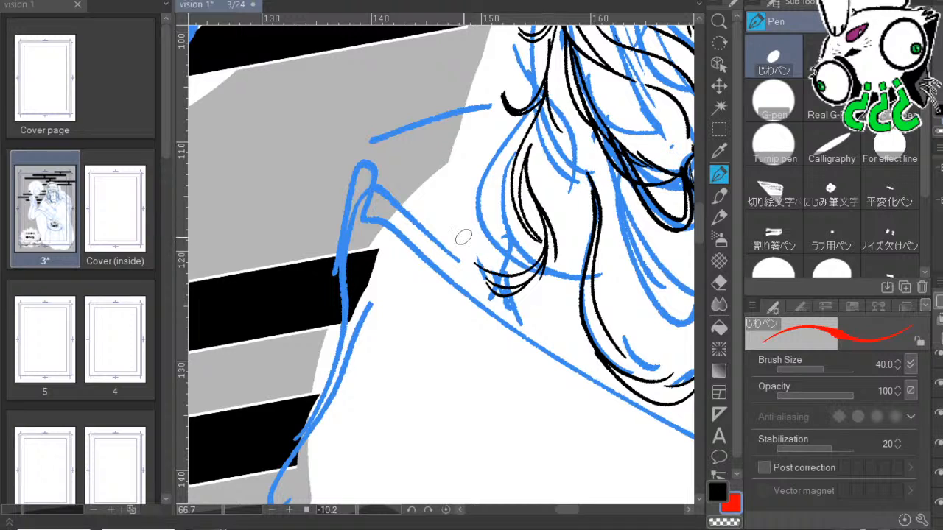
{"action": "key", "text": "ctrl+z"}
{"action": "key", "text": "ctrl+z"}
{"action": "key", "text": "ctrl+z"}
{"action": "mouse_move", "coordinate": [548, 245]}
{"action": "left_mouse_down"}
{"action": "mouse_move", "coordinate": [547, 268]}
{"action": "mouse_move", "coordinate": [473, 302]}
{"action": "left_mouse_up"}
{"action": "key", "text": "ctrl+z"}
{"action": "mouse_move", "coordinate": [546, 243]}
{"action": "left_mouse_down"}
{"action": "mouse_move", "coordinate": [494, 304]}
{"action": "mouse_move", "coordinate": [508, 308]}
{"action": "mouse_move", "coordinate": [546, 254]}
{"action": "mouse_move", "coordinate": [503, 302]}
{"action": "left_mouse_up"}
{"action": "key", "text": "ctrl+z"}
{"action": "left_click_drag", "start_coordinate": [644, 325], "coordinate": [540, 389]}
{"action": "left_click_drag", "start_coordinate": [425, 190], "coordinate": [396, 299]}
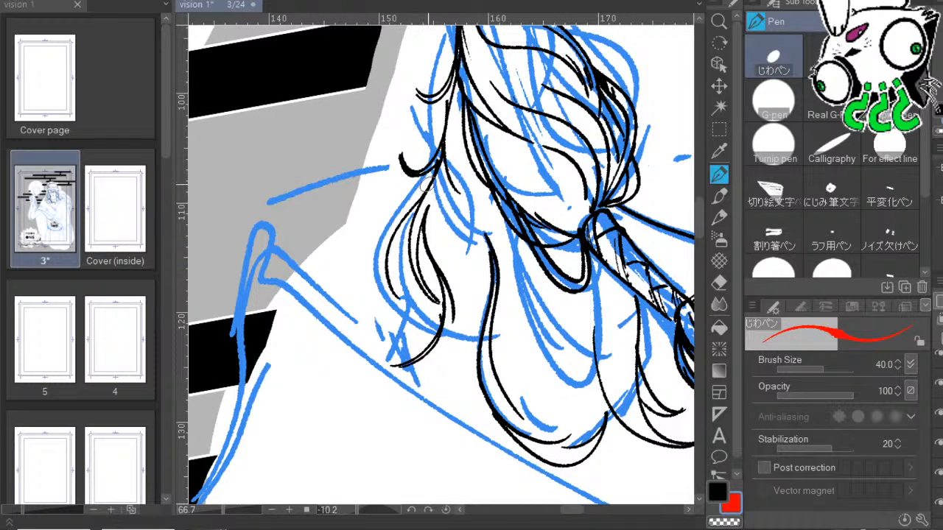
{"action": "left_click_drag", "start_coordinate": [413, 213], "coordinate": [437, 306]}
{"action": "left_click_drag", "start_coordinate": [395, 251], "coordinate": [439, 327]}
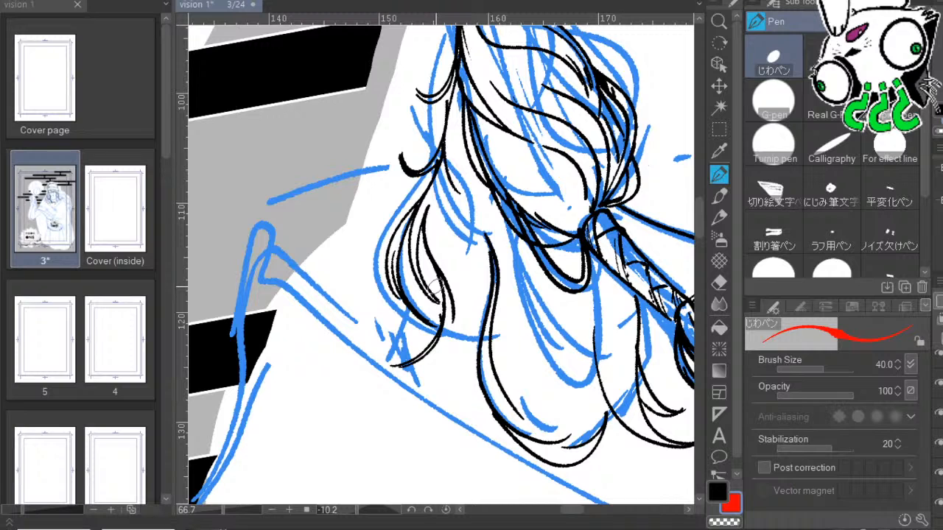
{"action": "key", "text": "ctrl+z"}
{"action": "key", "text": "ctrl+z"}
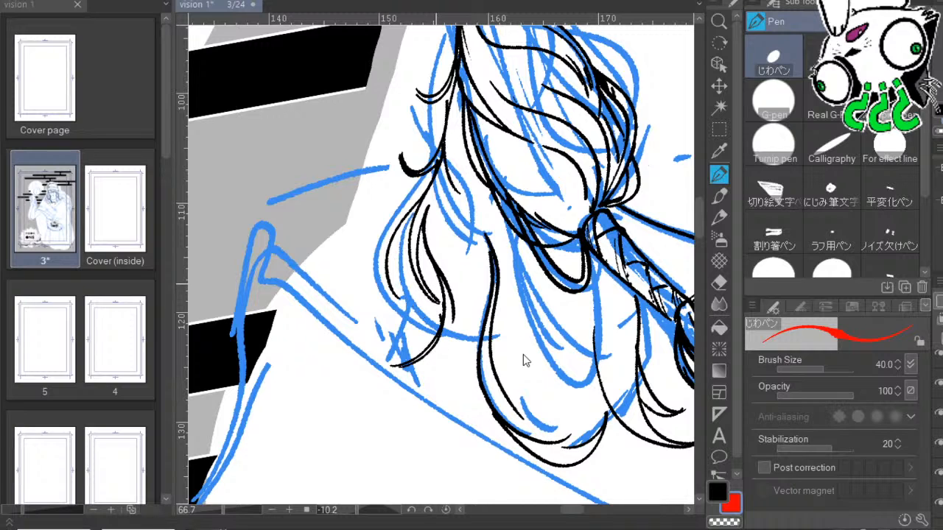
Ink fine strands converging on the small side lock's pointed tip and a wavy strand along its inner side.
{"action": "mouse_move", "coordinate": [409, 215]}
{"action": "left_mouse_down"}
{"action": "mouse_move", "coordinate": [394, 288]}
{"action": "mouse_move", "coordinate": [409, 264]}
{"action": "mouse_move", "coordinate": [410, 358]}
{"action": "left_mouse_up"}
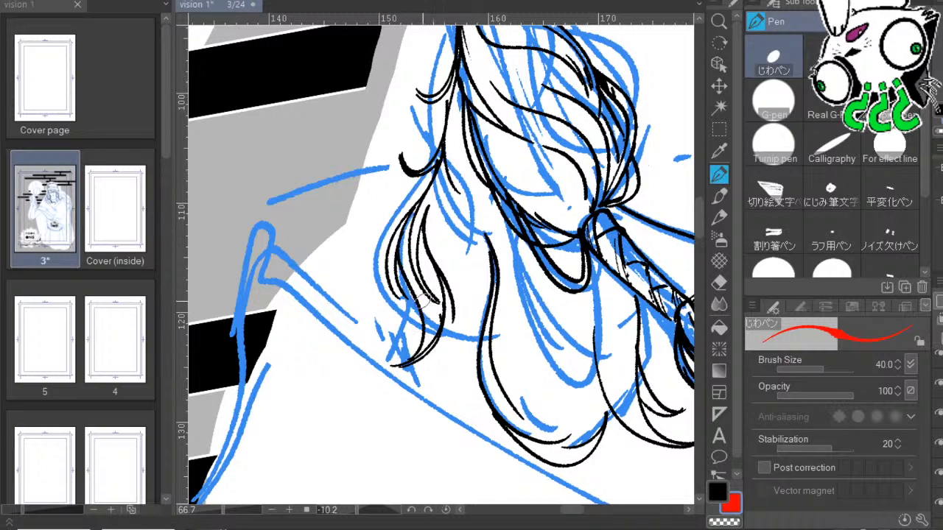
{"action": "left_click_drag", "start_coordinate": [413, 289], "coordinate": [414, 350]}
{"action": "left_click_drag", "start_coordinate": [535, 338], "coordinate": [487, 367]}
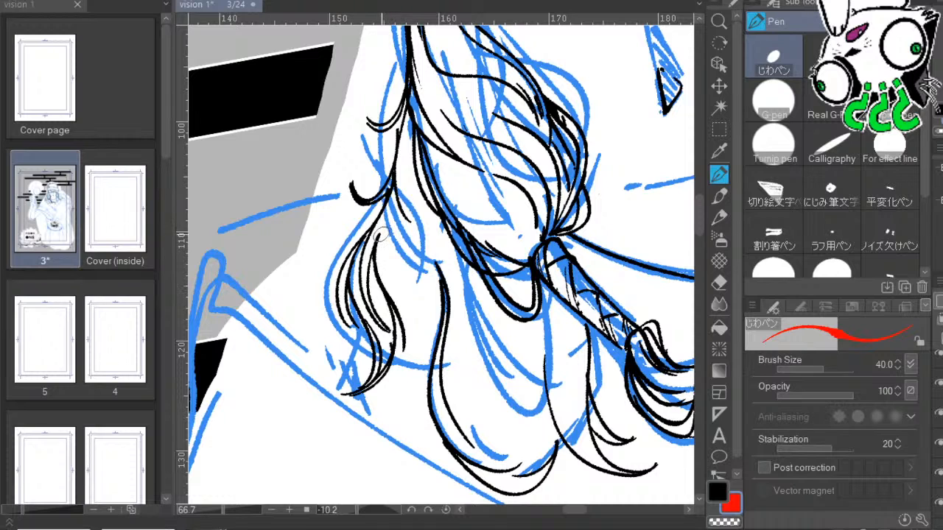
{"action": "mouse_move", "coordinate": [386, 212]}
{"action": "left_mouse_down"}
{"action": "mouse_move", "coordinate": [425, 363]}
{"action": "mouse_move", "coordinate": [413, 381]}
{"action": "left_mouse_up"}
{"action": "left_click_drag", "start_coordinate": [431, 333], "coordinate": [406, 397]}
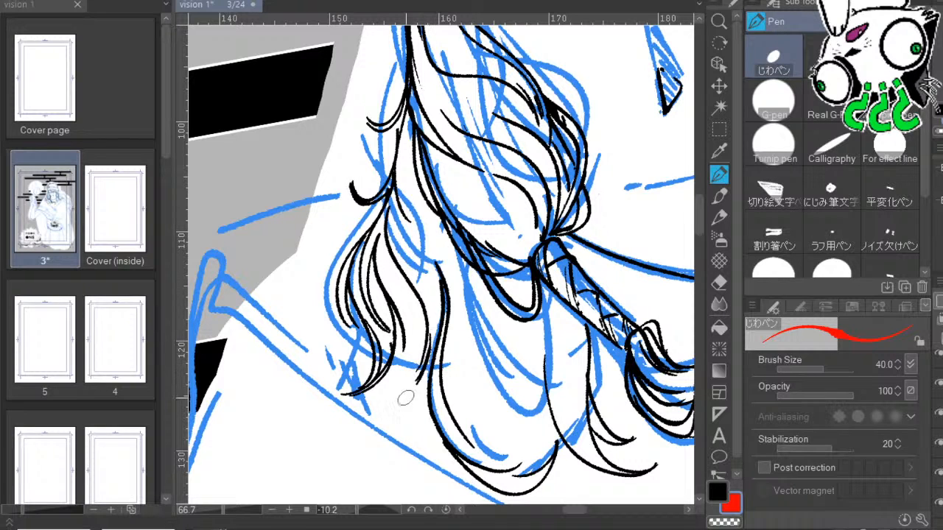
Ink tapered strands and a split lower tip hanging between the small side lock and the wide hanging section.
{"action": "left_click_drag", "start_coordinate": [414, 296], "coordinate": [372, 401]}
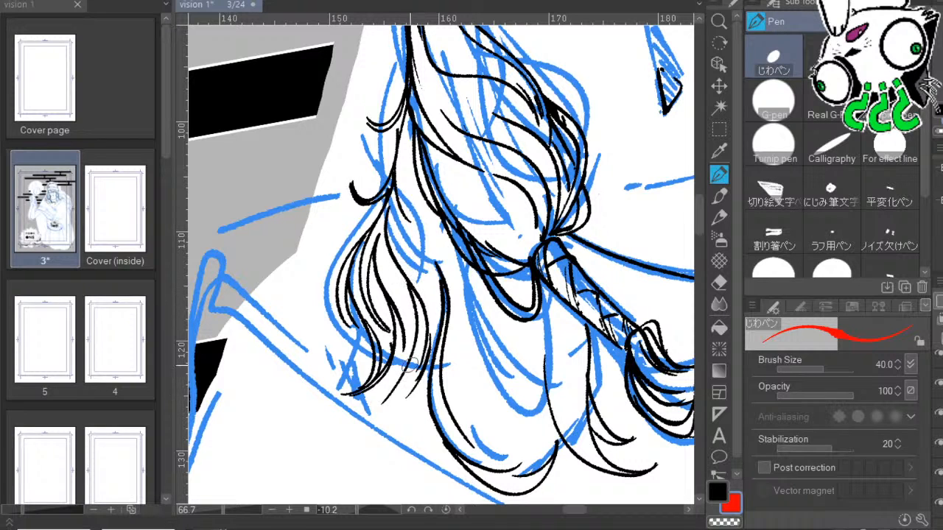
{"action": "mouse_move", "coordinate": [418, 336]}
{"action": "left_mouse_down"}
{"action": "mouse_move", "coordinate": [398, 394]}
{"action": "mouse_move", "coordinate": [398, 442]}
{"action": "left_mouse_up"}
{"action": "left_click_drag", "start_coordinate": [409, 398], "coordinate": [415, 461]}
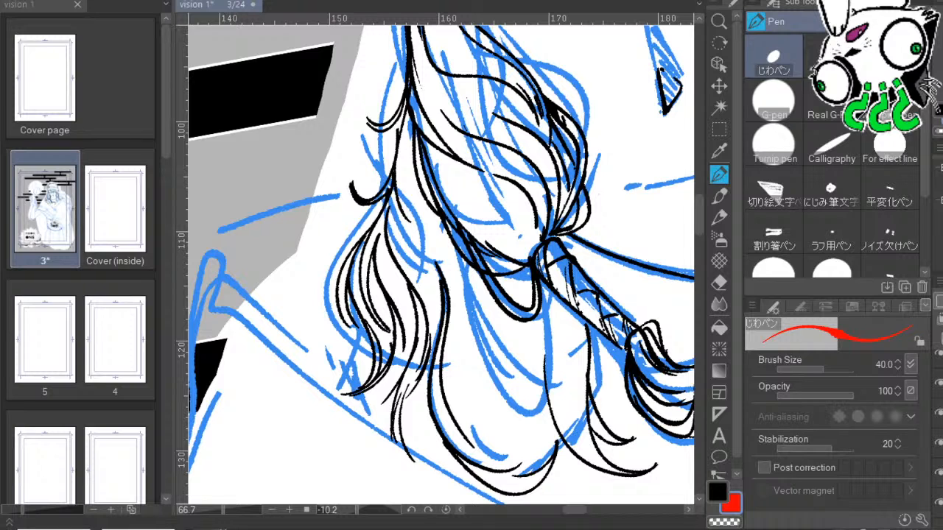
Ink thin flowing strands from behind the first lock down into the wide hanging section.
{"action": "mouse_move", "coordinate": [600, 350]}
{"action": "left_mouse_down"}
{"action": "mouse_move", "coordinate": [545, 301]}
{"action": "mouse_move", "coordinate": [559, 296]}
{"action": "left_mouse_up"}
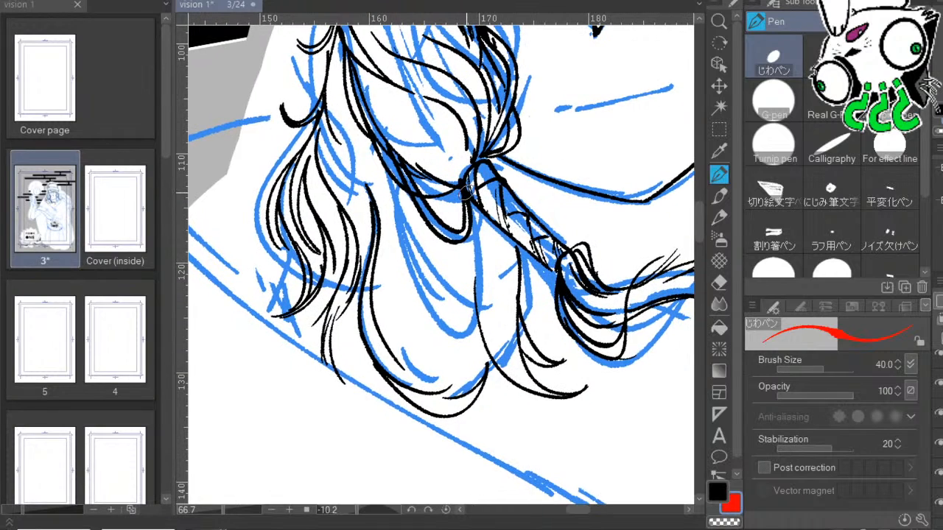
{"action": "left_click_drag", "start_coordinate": [627, 269], "coordinate": [690, 290]}
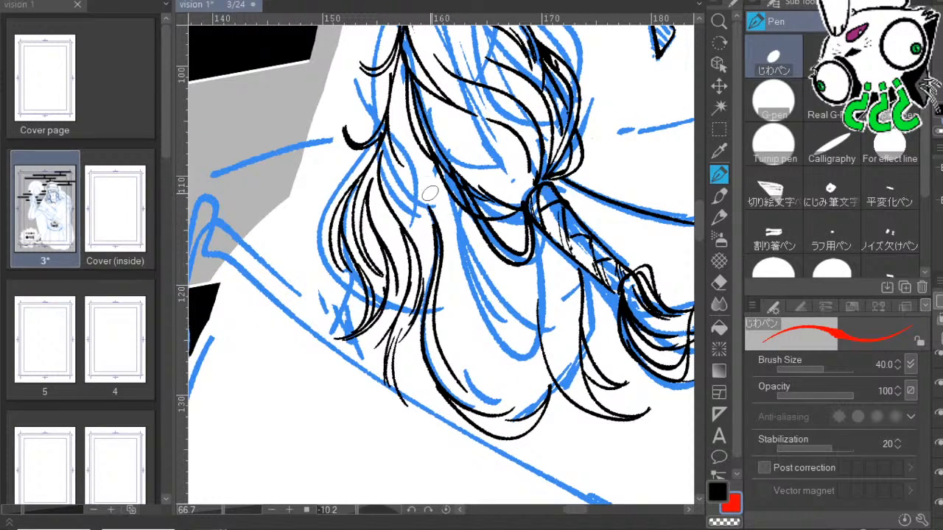
{"action": "left_click_drag", "start_coordinate": [415, 152], "coordinate": [469, 272]}
{"action": "left_click_drag", "start_coordinate": [447, 210], "coordinate": [463, 314]}
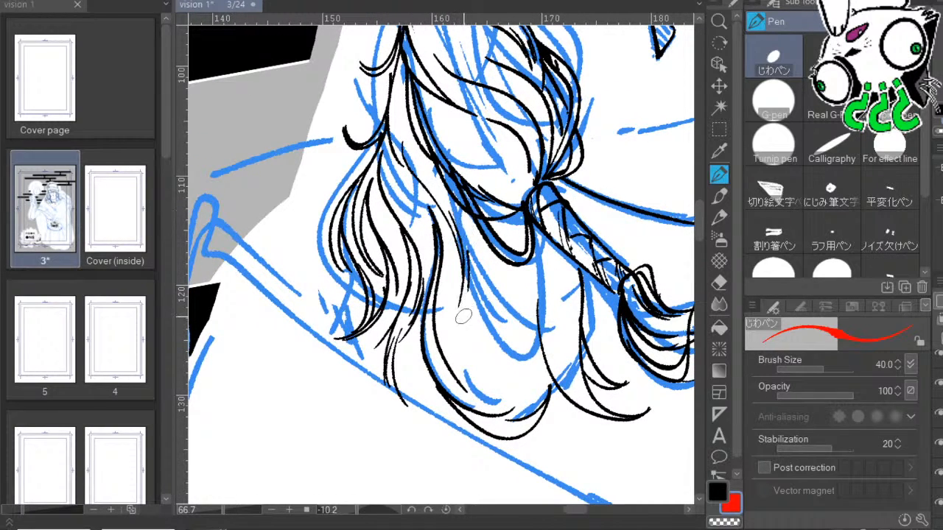
{"action": "left_click_drag", "start_coordinate": [571, 328], "coordinate": [533, 218]}
{"action": "left_click_drag", "start_coordinate": [442, 172], "coordinate": [489, 308]}
{"action": "left_click_drag", "start_coordinate": [450, 222], "coordinate": [493, 306]}
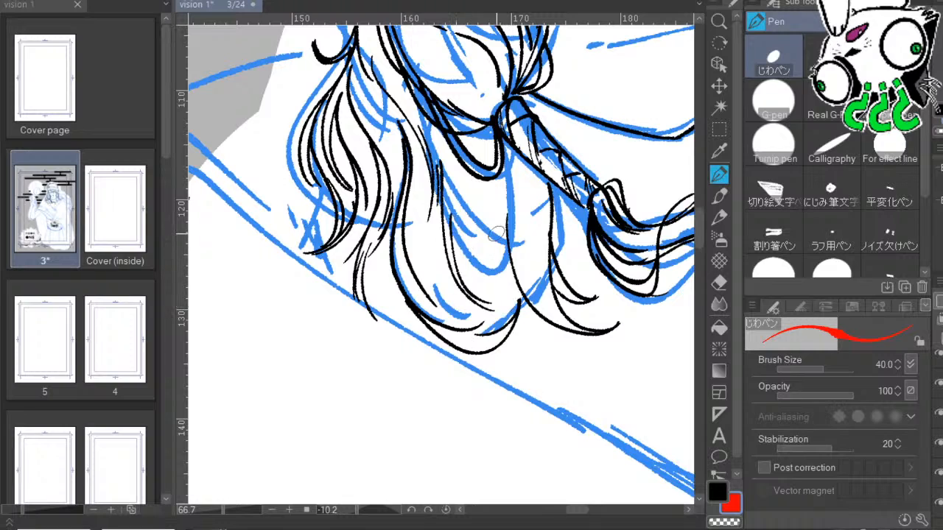
Look over the inked hair from the small side lock across to the second lock on the other side of the face.
{"action": "mouse_move", "coordinate": [546, 265]}
{"action": "left_mouse_down"}
{"action": "mouse_move", "coordinate": [546, 324]}
{"action": "mouse_move", "coordinate": [684, 331]}
{"action": "left_mouse_up"}
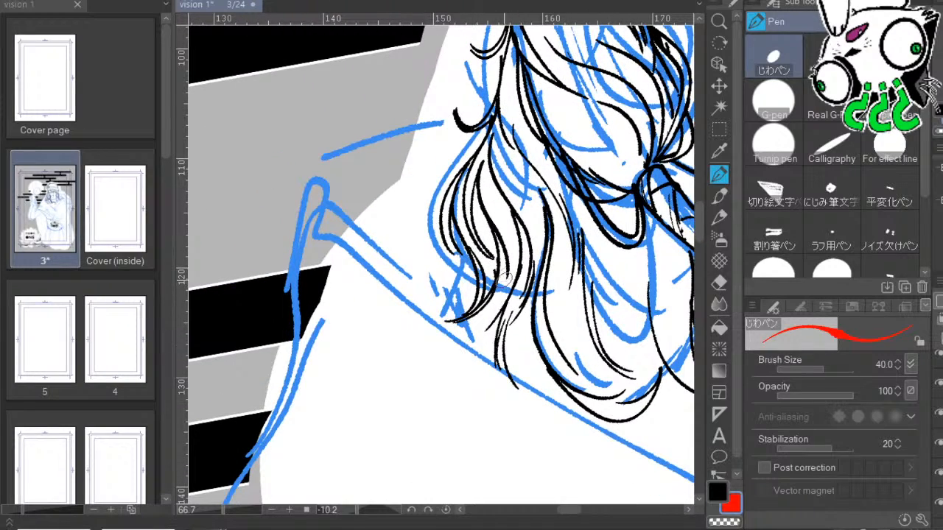
{"action": "left_click_drag", "start_coordinate": [584, 362], "coordinate": [470, 432]}
{"action": "left_click_drag", "start_coordinate": [573, 380], "coordinate": [453, 256]}
{"action": "left_click_drag", "start_coordinate": [592, 329], "coordinate": [463, 329]}
{"action": "left_click_drag", "start_coordinate": [570, 252], "coordinate": [539, 441]}
{"action": "mouse_move", "coordinate": [588, 222]}
{"action": "left_mouse_down"}
{"action": "mouse_move", "coordinate": [592, 333]}
{"action": "mouse_move", "coordinate": [571, 377]}
{"action": "left_mouse_up"}
{"action": "left_click_drag", "start_coordinate": [478, 273], "coordinate": [528, 293]}
{"action": "mouse_move", "coordinate": [457, 257]}
{"action": "left_mouse_down"}
{"action": "mouse_move", "coordinate": [501, 317]}
{"action": "mouse_move", "coordinate": [546, 319]}
{"action": "left_mouse_up"}
{"action": "left_click_drag", "start_coordinate": [547, 280], "coordinate": [386, 450]}
{"action": "left_click_drag", "start_coordinate": [590, 471], "coordinate": [573, 272]}
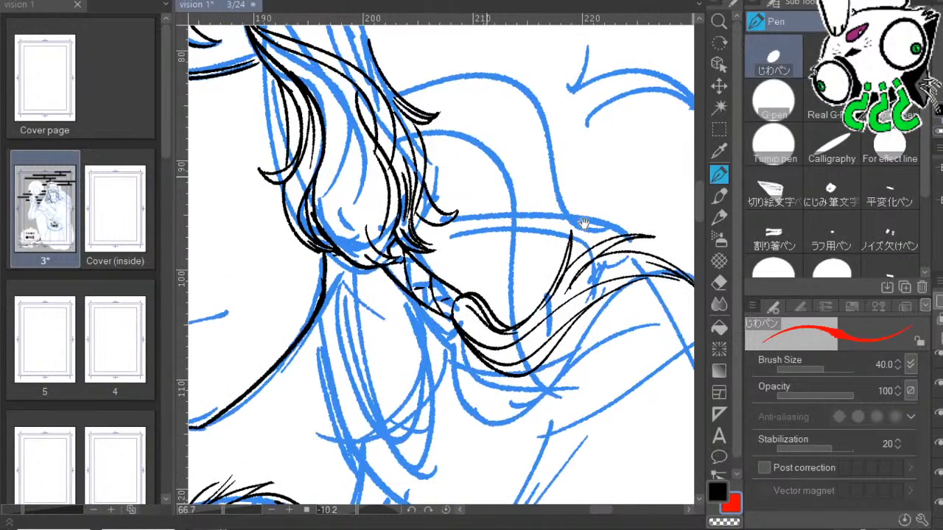
{"action": "mouse_move", "coordinate": [545, 516]}
{"action": "left_mouse_down"}
{"action": "mouse_move", "coordinate": [542, 492]}
{"action": "mouse_move", "coordinate": [509, 521]}
{"action": "left_mouse_up"}
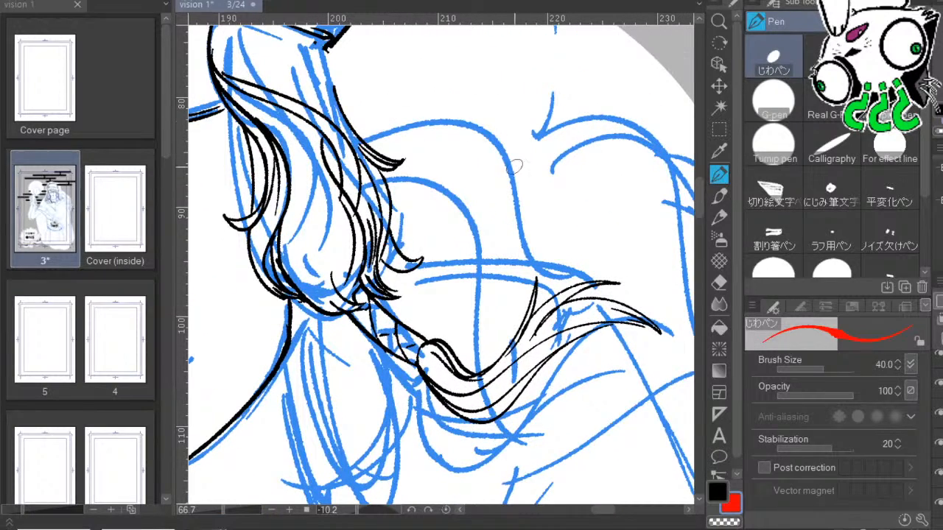
Ink flowing strands falling from under the hat brim into the upper part of the second lock.
{"action": "left_click_drag", "start_coordinate": [470, 139], "coordinate": [454, 305]}
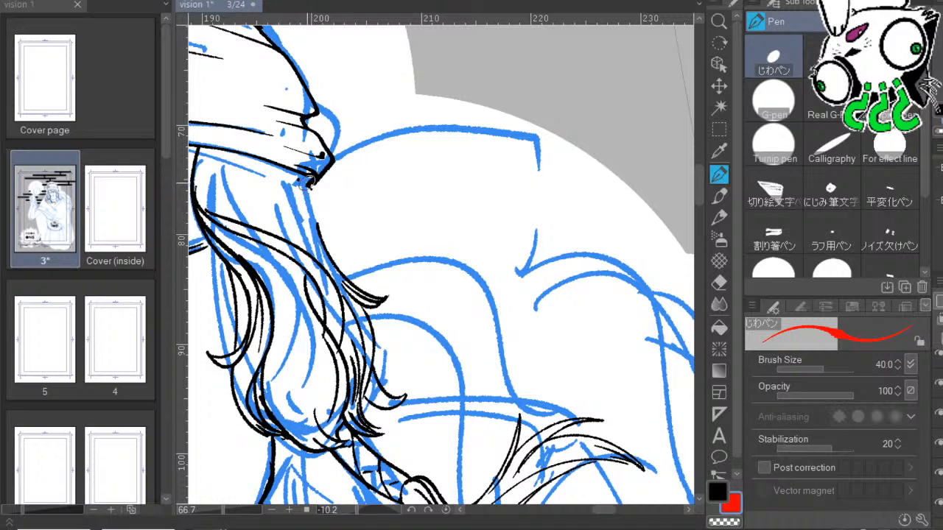
{"action": "mouse_move", "coordinate": [250, 159]}
{"action": "left_mouse_down"}
{"action": "mouse_move", "coordinate": [355, 147]}
{"action": "mouse_move", "coordinate": [373, 195]}
{"action": "mouse_move", "coordinate": [418, 227]}
{"action": "left_mouse_up"}
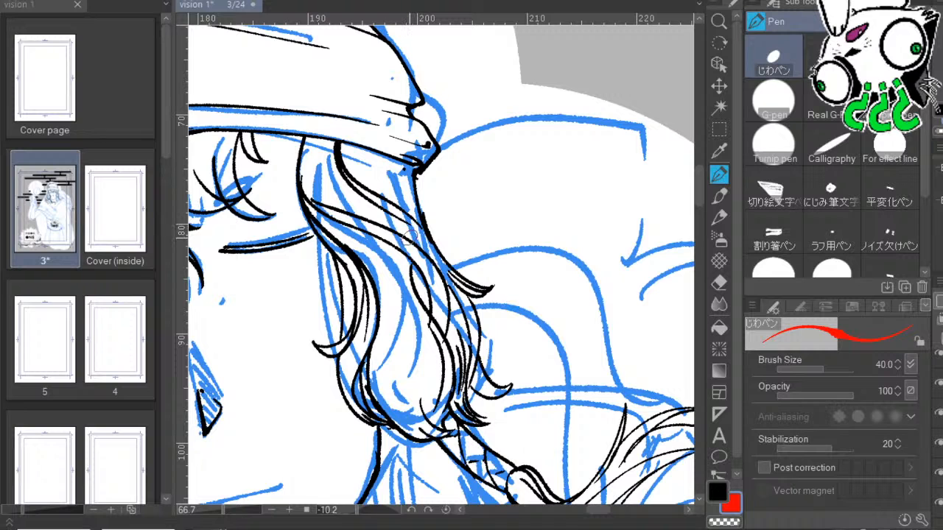
{"action": "left_click_drag", "start_coordinate": [484, 282], "coordinate": [488, 249]}
{"action": "left_click_drag", "start_coordinate": [305, 122], "coordinate": [373, 208]}
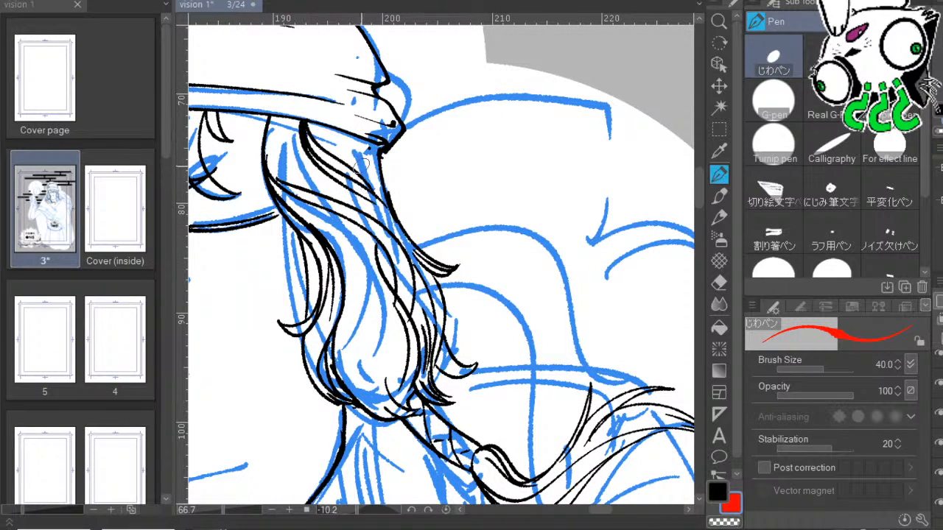
{"action": "left_click_drag", "start_coordinate": [326, 126], "coordinate": [380, 206]}
{"action": "mouse_move", "coordinate": [287, 117]}
{"action": "left_mouse_down"}
{"action": "mouse_move", "coordinate": [283, 151]}
{"action": "mouse_move", "coordinate": [303, 189]}
{"action": "left_mouse_up"}
{"action": "left_click_drag", "start_coordinate": [282, 138], "coordinate": [363, 214]}
Ink long curved strands down the middle of the second lock toward its rounded lower end.
{"action": "left_click_drag", "start_coordinate": [488, 322], "coordinate": [525, 193]}
{"action": "left_click_drag", "start_coordinate": [378, 110], "coordinate": [392, 225]}
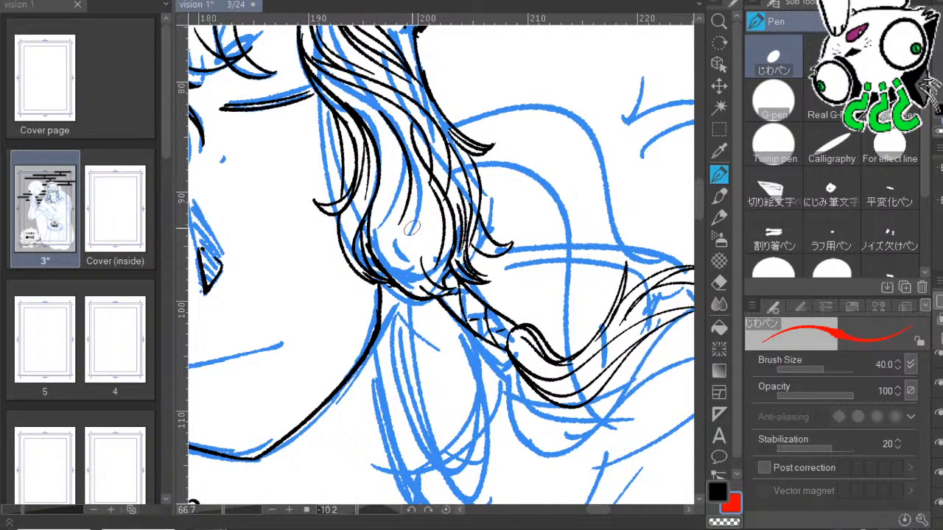
{"action": "mouse_move", "coordinate": [394, 161]}
{"action": "left_mouse_down"}
{"action": "mouse_move", "coordinate": [388, 251]}
{"action": "mouse_move", "coordinate": [451, 276]}
{"action": "mouse_move", "coordinate": [397, 260]}
{"action": "mouse_move", "coordinate": [406, 272]}
{"action": "mouse_move", "coordinate": [382, 235]}
{"action": "mouse_move", "coordinate": [397, 195]}
{"action": "left_mouse_up"}
{"action": "key", "text": "ctrl+z"}
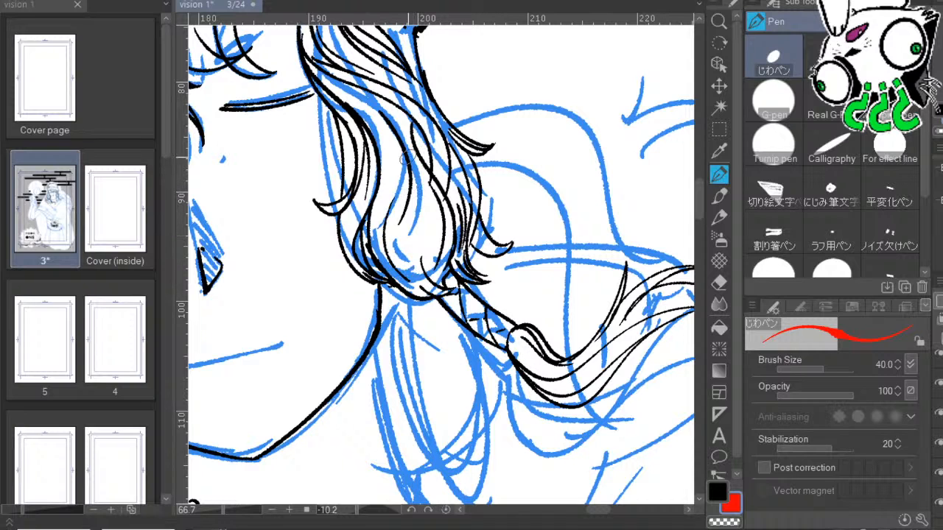
{"action": "left_click_drag", "start_coordinate": [374, 116], "coordinate": [373, 212]}
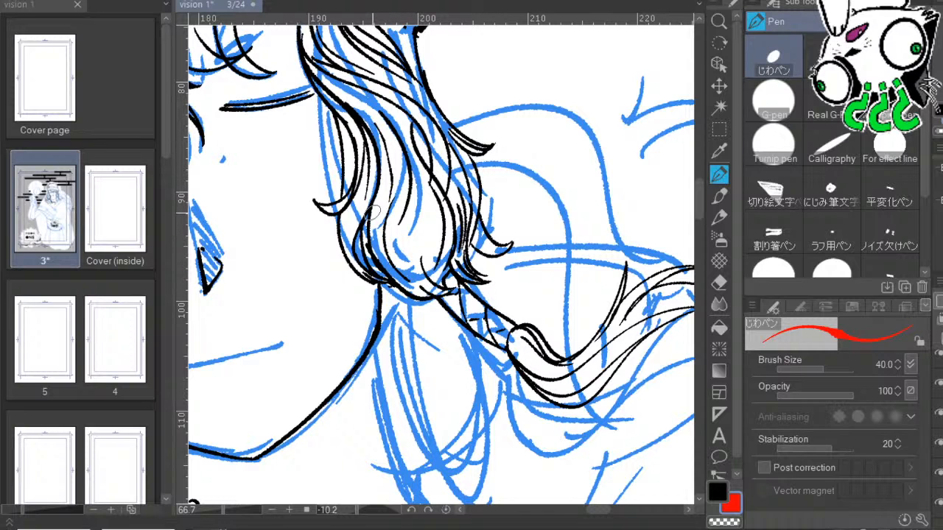
{"action": "mouse_move", "coordinate": [533, 280]}
{"action": "left_mouse_down"}
{"action": "mouse_move", "coordinate": [499, 274]}
{"action": "mouse_move", "coordinate": [469, 231]}
{"action": "mouse_move", "coordinate": [483, 286]}
{"action": "left_mouse_up"}
{"action": "mouse_move", "coordinate": [368, 169]}
{"action": "left_mouse_down"}
{"action": "mouse_move", "coordinate": [370, 216]}
{"action": "mouse_move", "coordinate": [384, 235]}
{"action": "left_mouse_up"}
{"action": "key", "text": "ctrl+z"}
{"action": "left_click_drag", "start_coordinate": [366, 157], "coordinate": [358, 241]}
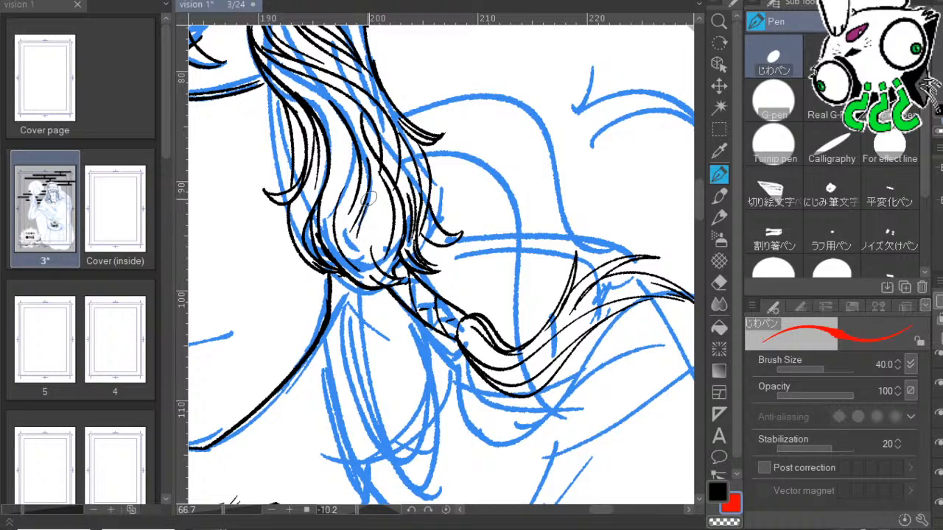
{"action": "left_click_drag", "start_coordinate": [371, 194], "coordinate": [383, 277]}
Ink a long teardrop-shaped loop hanging below the second lock beside the jaw, closing its outer side up to the lock.
{"action": "mouse_move", "coordinate": [482, 292]}
{"action": "left_mouse_down"}
{"action": "mouse_move", "coordinate": [421, 293]}
{"action": "mouse_move", "coordinate": [444, 263]}
{"action": "left_mouse_up"}
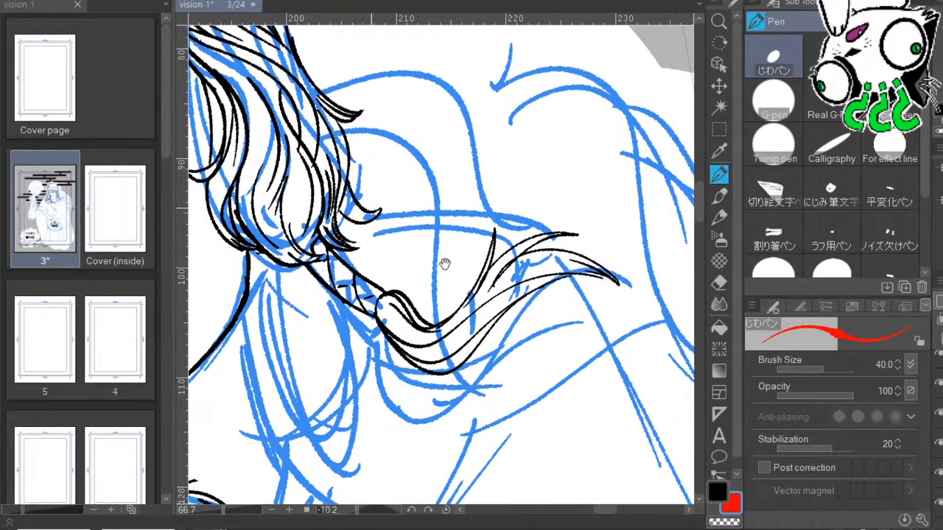
{"action": "mouse_move", "coordinate": [465, 305]}
{"action": "left_mouse_down"}
{"action": "mouse_move", "coordinate": [497, 275]}
{"action": "mouse_move", "coordinate": [552, 294]}
{"action": "mouse_move", "coordinate": [496, 351]}
{"action": "mouse_move", "coordinate": [571, 202]}
{"action": "left_mouse_up"}
{"action": "left_click_drag", "start_coordinate": [497, 289], "coordinate": [520, 218]}
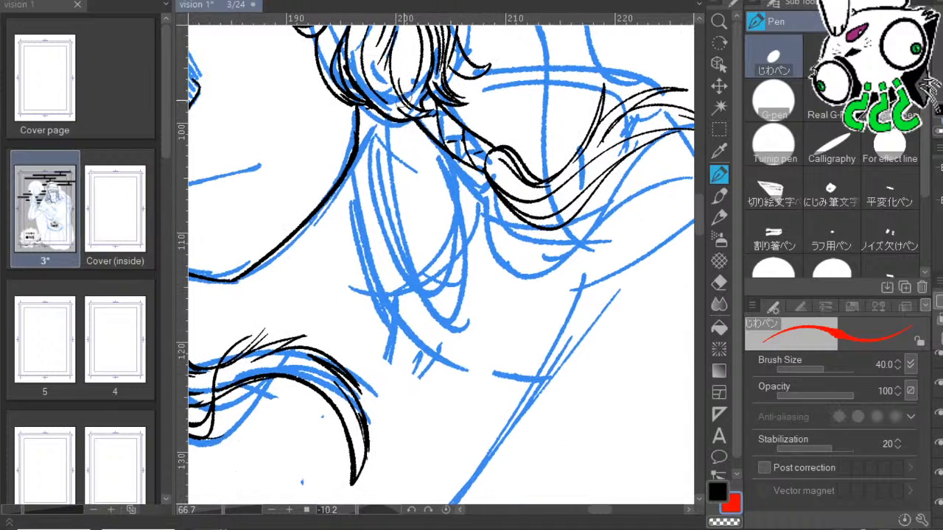
{"action": "mouse_move", "coordinate": [377, 122]}
{"action": "left_mouse_down"}
{"action": "mouse_move", "coordinate": [380, 160]}
{"action": "mouse_move", "coordinate": [447, 324]}
{"action": "mouse_move", "coordinate": [461, 193]}
{"action": "left_mouse_up"}
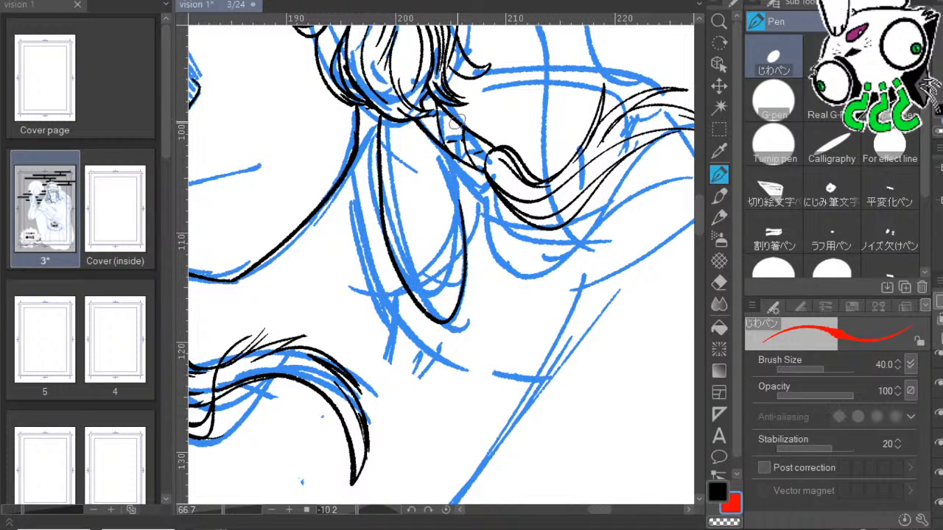
{"action": "left_click_drag", "start_coordinate": [445, 153], "coordinate": [461, 265]}
{"action": "key", "text": "ctrl+z"}
{"action": "left_click_drag", "start_coordinate": [446, 155], "coordinate": [465, 267]}
{"action": "key", "text": "ctrl+z"}
{"action": "left_click_drag", "start_coordinate": [447, 156], "coordinate": [457, 268]}
Thicken the jaw-side line of the teardrop-shaped loop down to its lower tip.
{"action": "mouse_move", "coordinate": [530, 264]}
{"action": "left_mouse_down"}
{"action": "mouse_move", "coordinate": [535, 273]}
{"action": "mouse_move", "coordinate": [605, 261]}
{"action": "left_mouse_up"}
{"action": "mouse_move", "coordinate": [451, 114]}
{"action": "left_mouse_down"}
{"action": "mouse_move", "coordinate": [461, 228]}
{"action": "mouse_move", "coordinate": [512, 328]}
{"action": "left_mouse_up"}
{"action": "key", "text": "ctrl+z"}
{"action": "mouse_move", "coordinate": [453, 114]}
{"action": "left_mouse_down"}
{"action": "mouse_move", "coordinate": [495, 307]}
{"action": "mouse_move", "coordinate": [513, 322]}
{"action": "left_mouse_up"}
{"action": "mouse_move", "coordinate": [449, 163]}
{"action": "left_mouse_down"}
{"action": "mouse_move", "coordinate": [464, 233]}
{"action": "mouse_move", "coordinate": [515, 318]}
{"action": "left_mouse_up"}
{"action": "key", "text": "ctrl+z"}
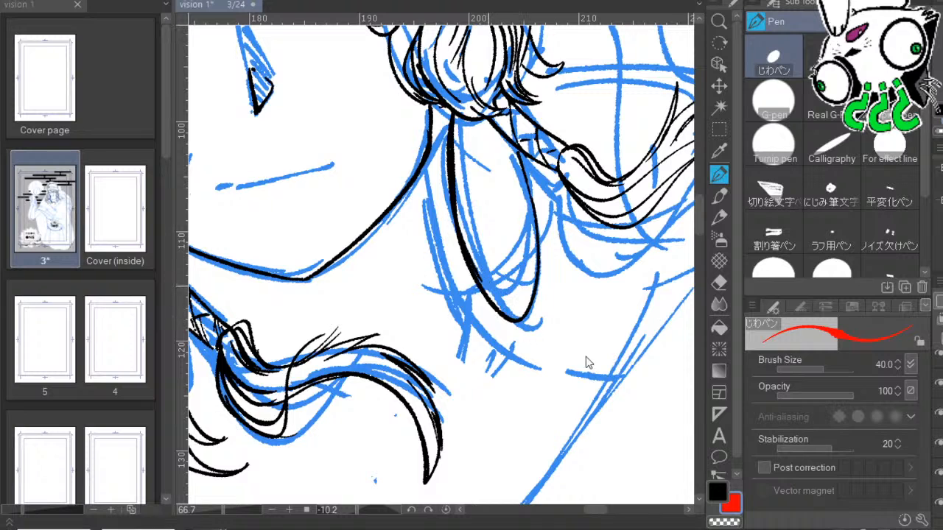
{"action": "mouse_move", "coordinate": [453, 118]}
{"action": "left_mouse_down"}
{"action": "mouse_move", "coordinate": [458, 221]}
{"action": "mouse_move", "coordinate": [501, 304]}
{"action": "mouse_move", "coordinate": [526, 315]}
{"action": "left_mouse_up"}
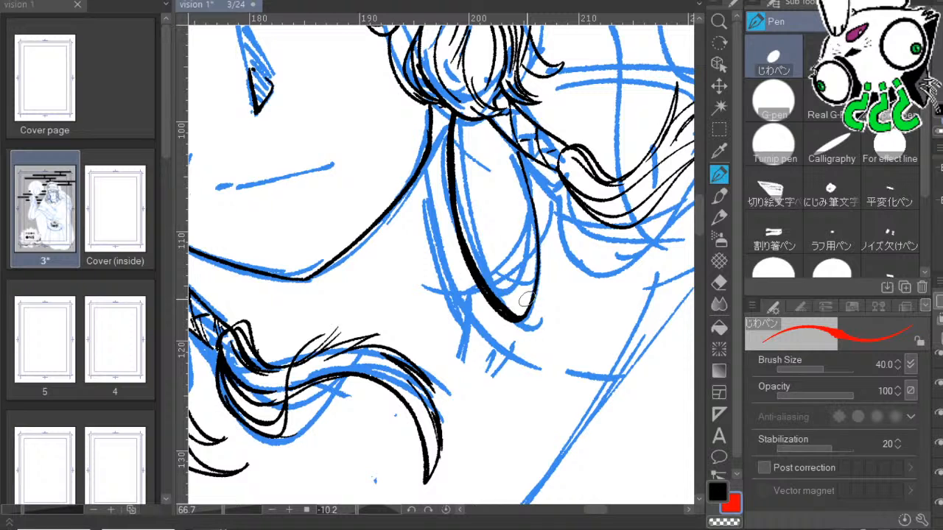
Ink a wavy strand and a U-shaped strand in the middle of the wide hanging section below the first lock.
{"action": "left_click_drag", "start_coordinate": [552, 299], "coordinate": [652, 227]}
{"action": "left_click_drag", "start_coordinate": [474, 362], "coordinate": [680, 339]}
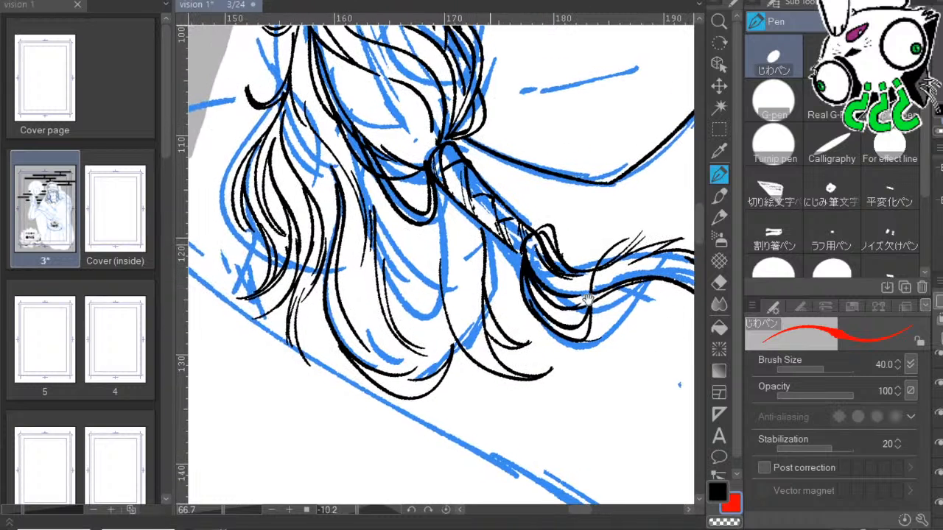
{"action": "left_click_drag", "start_coordinate": [587, 298], "coordinate": [587, 265]}
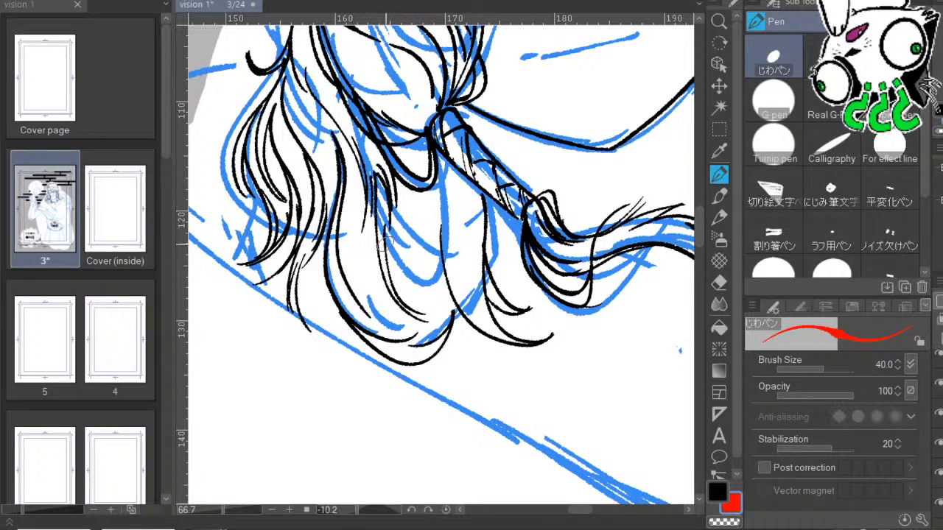
{"action": "left_click_drag", "start_coordinate": [387, 193], "coordinate": [438, 313]}
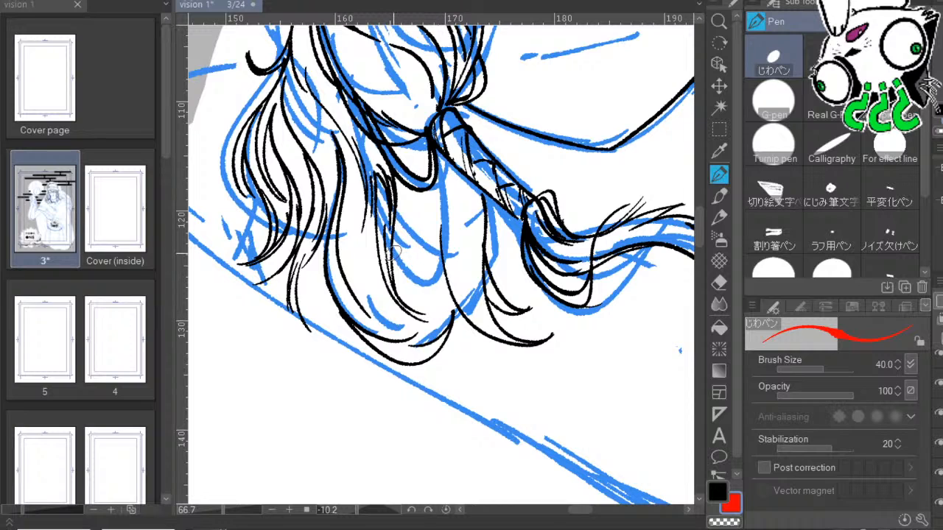
{"action": "left_click_drag", "start_coordinate": [385, 246], "coordinate": [443, 287]}
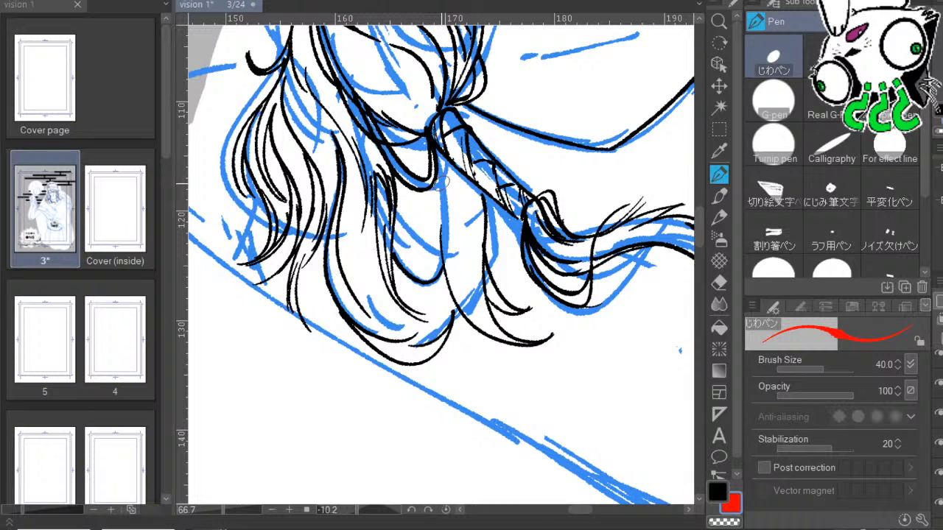
{"action": "left_click_drag", "start_coordinate": [524, 203], "coordinate": [499, 190]}
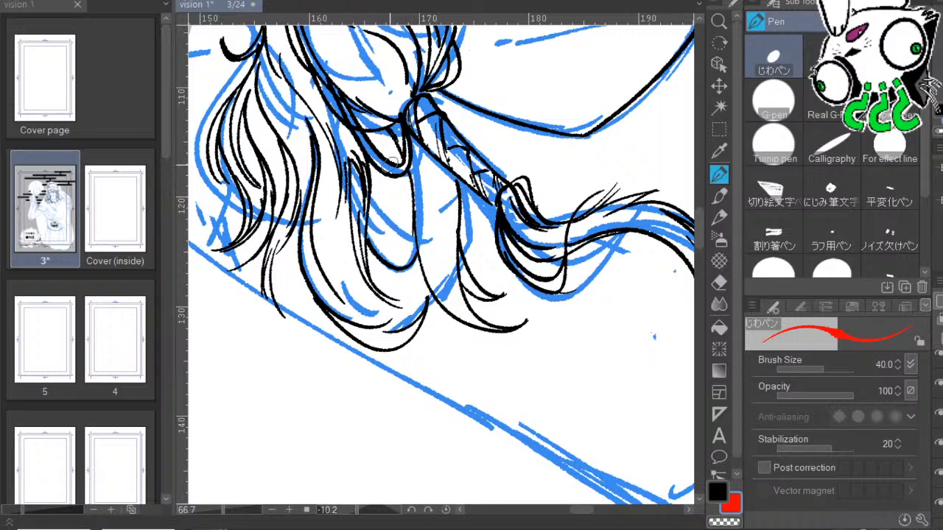
{"action": "left_click_drag", "start_coordinate": [395, 212], "coordinate": [406, 237]}
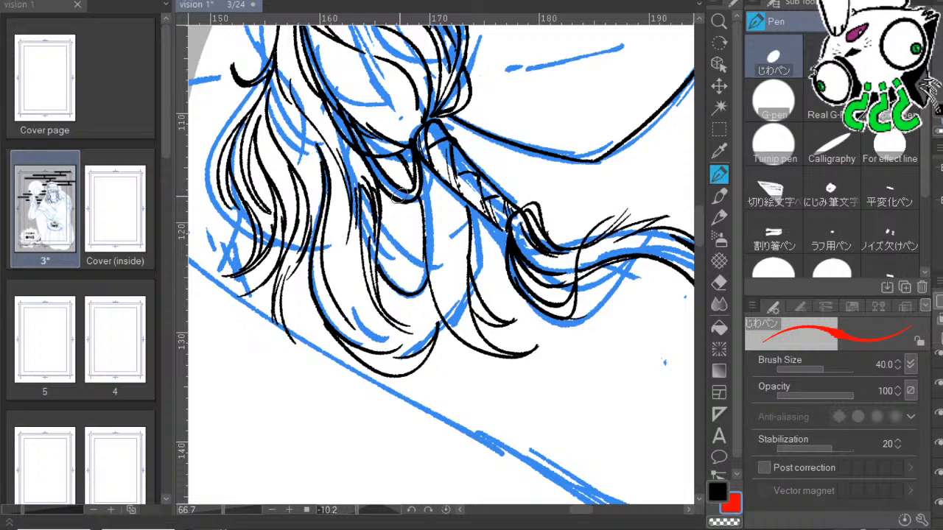
Ink a short curved strand along the inside of the wide hanging section's rounded lower end.
{"action": "left_click_drag", "start_coordinate": [527, 309], "coordinate": [490, 244]}
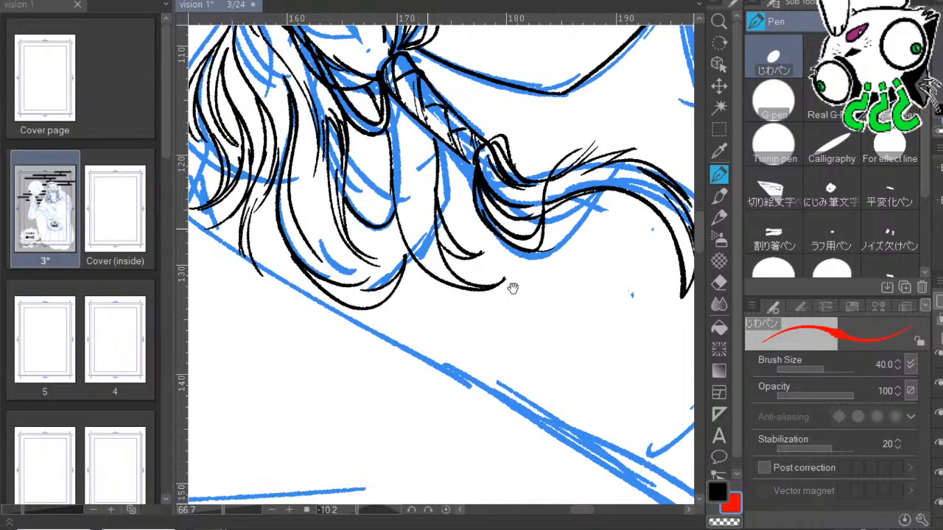
{"action": "left_click_drag", "start_coordinate": [532, 305], "coordinate": [632, 285]}
{"action": "mouse_move", "coordinate": [445, 245]}
{"action": "left_mouse_down"}
{"action": "mouse_move", "coordinate": [484, 251]}
{"action": "mouse_move", "coordinate": [484, 232]}
{"action": "left_mouse_up"}
{"action": "key", "text": "x"}
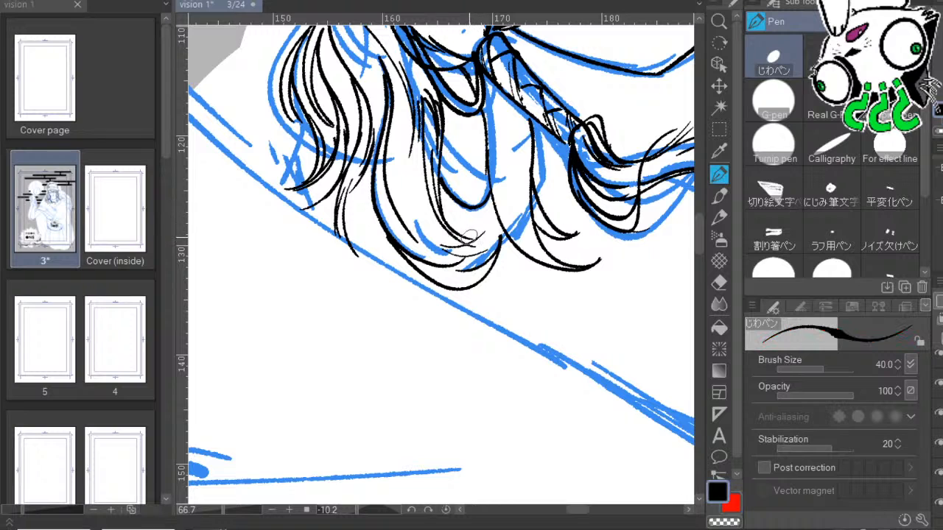
{"action": "key", "text": "ctrl+z"}
{"action": "left_click_drag", "start_coordinate": [435, 233], "coordinate": [490, 234]}
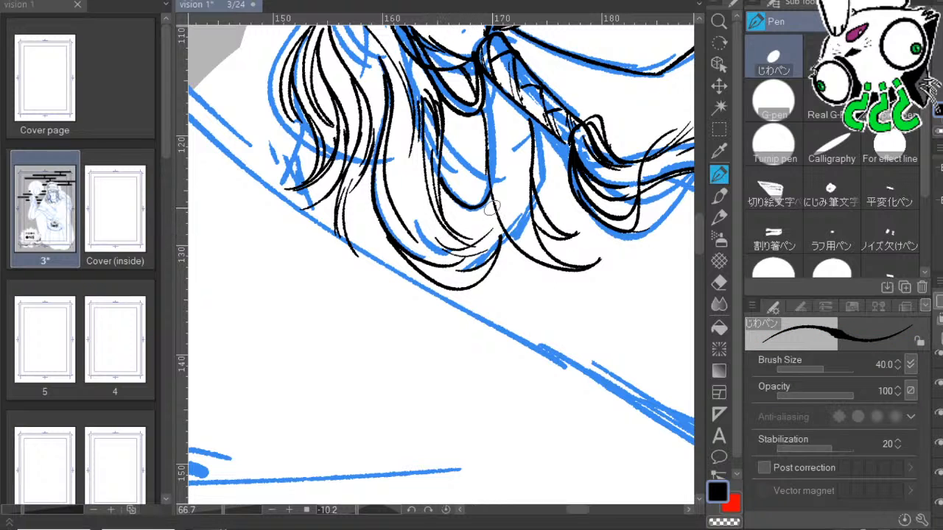
{"action": "key", "text": "ctrl+z"}
{"action": "left_click_drag", "start_coordinate": [423, 221], "coordinate": [488, 241]}
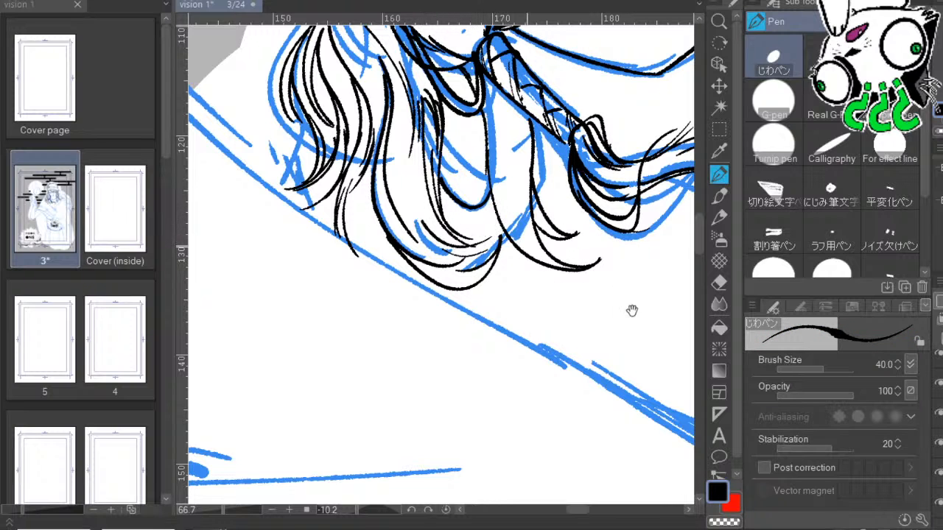
{"action": "left_click_drag", "start_coordinate": [630, 321], "coordinate": [600, 396]}
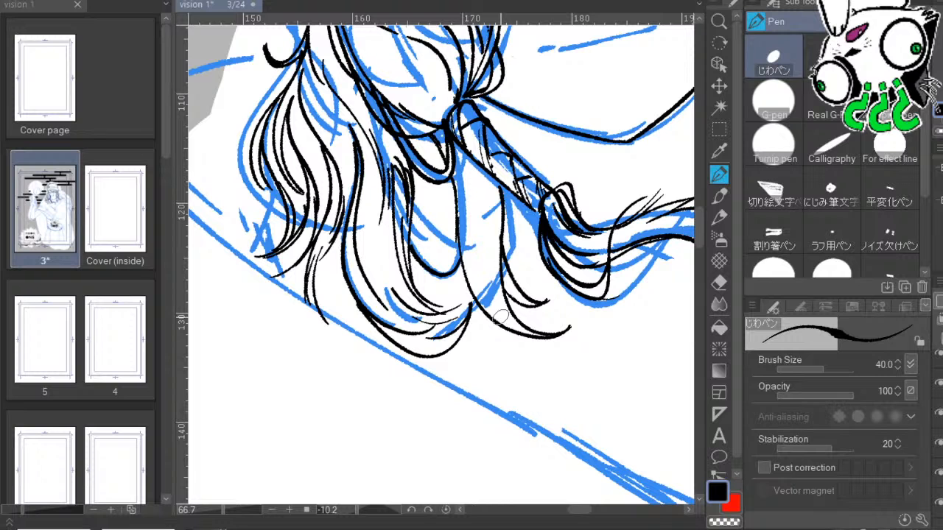
Ink a small narrow loop against the outer edge of the first lock, just below the hat.
{"action": "left_click_drag", "start_coordinate": [445, 157], "coordinate": [577, 142]}
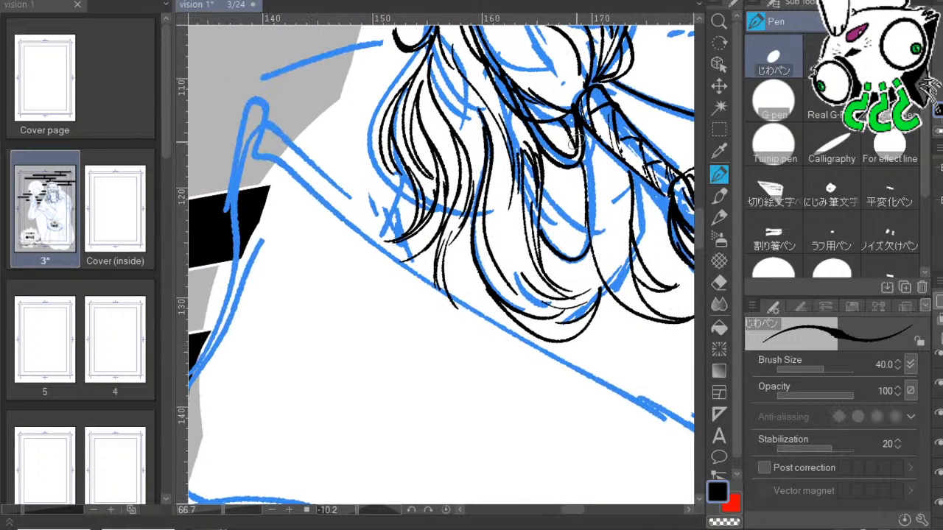
{"action": "left_click_drag", "start_coordinate": [416, 48], "coordinate": [426, 123]}
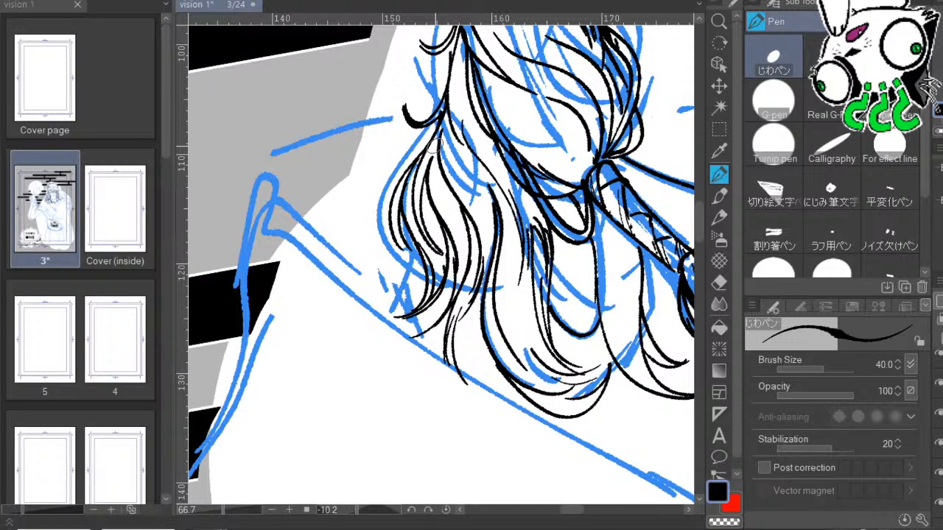
{"action": "mouse_move", "coordinate": [434, 146]}
{"action": "left_mouse_down"}
{"action": "mouse_move", "coordinate": [510, 100]}
{"action": "mouse_move", "coordinate": [544, 93]}
{"action": "mouse_move", "coordinate": [533, 81]}
{"action": "left_mouse_up"}
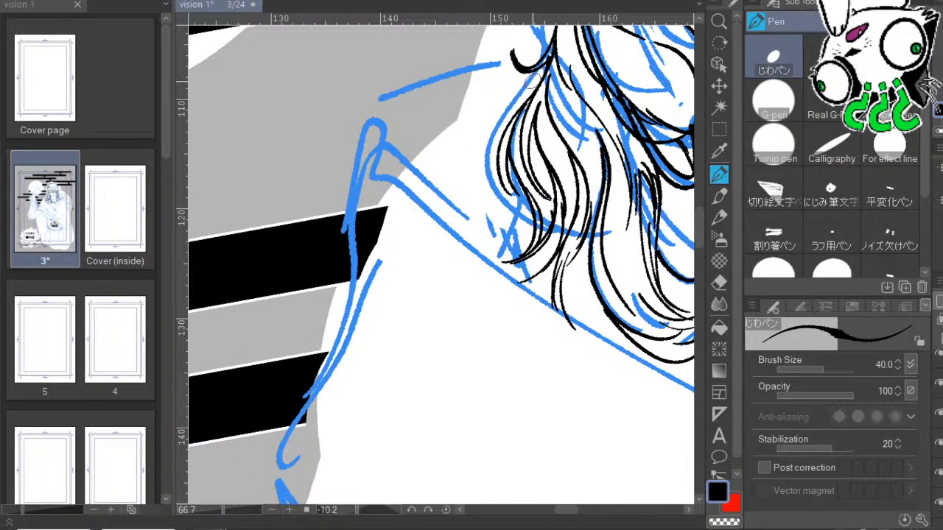
{"action": "left_click_drag", "start_coordinate": [598, 192], "coordinate": [467, 350]}
{"action": "left_click_drag", "start_coordinate": [541, 109], "coordinate": [561, 170]}
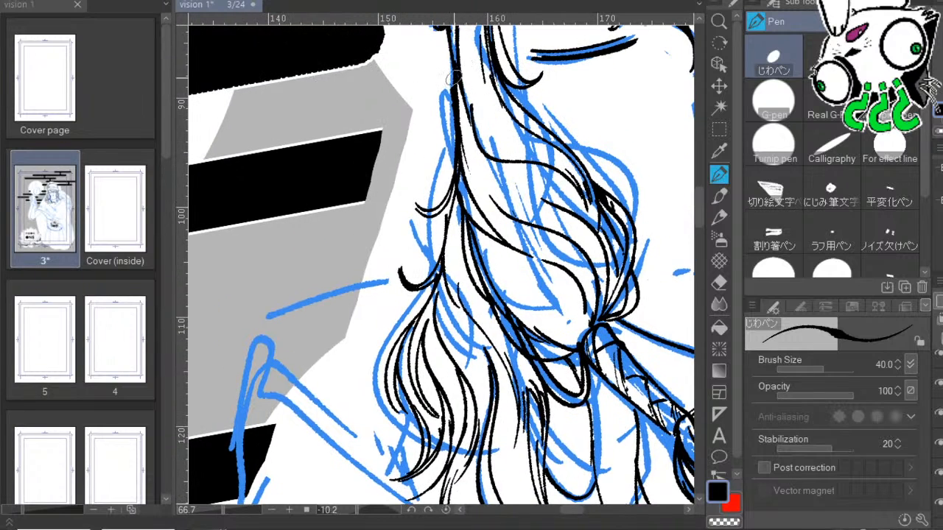
{"action": "left_click_drag", "start_coordinate": [455, 78], "coordinate": [472, 151]}
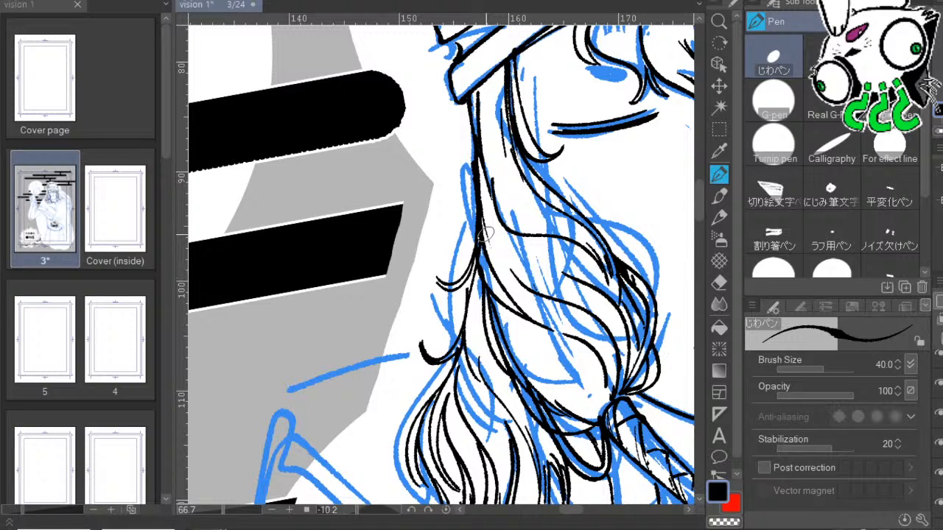
{"action": "left_click_drag", "start_coordinate": [558, 228], "coordinate": [563, 184]}
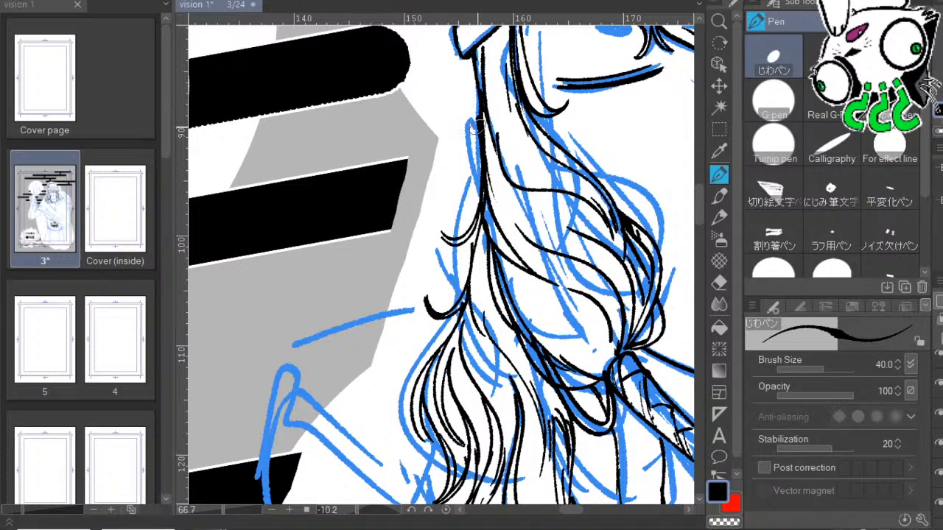
{"action": "mouse_move", "coordinate": [475, 127]}
{"action": "left_mouse_down"}
{"action": "mouse_move", "coordinate": [471, 166]}
{"action": "mouse_move", "coordinate": [480, 193]}
{"action": "left_mouse_up"}
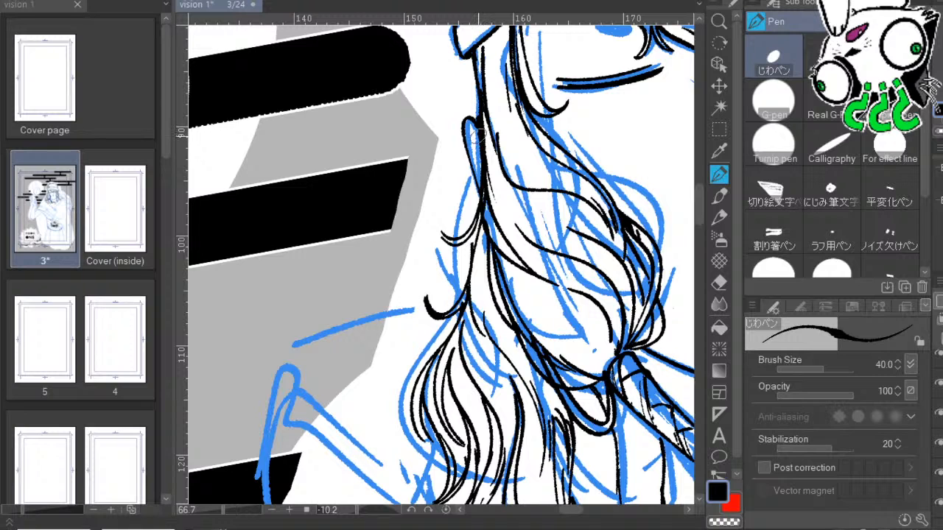
{"action": "key", "text": "ctrl+z"}
{"action": "mouse_move", "coordinate": [478, 132]}
{"action": "left_mouse_down"}
{"action": "mouse_move", "coordinate": [465, 135]}
{"action": "mouse_move", "coordinate": [480, 191]}
{"action": "left_mouse_up"}
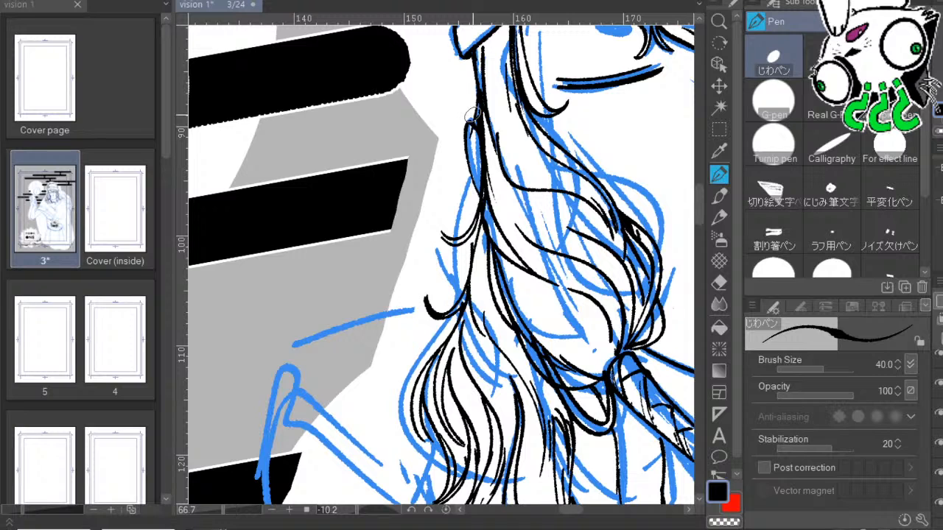
{"action": "left_click_drag", "start_coordinate": [479, 98], "coordinate": [476, 118]}
Ink thin curving strands from the narrow loop down the first lock's outer edge.
{"action": "mouse_move", "coordinate": [469, 153]}
{"action": "left_mouse_down"}
{"action": "mouse_move", "coordinate": [454, 214]}
{"action": "mouse_move", "coordinate": [464, 215]}
{"action": "mouse_move", "coordinate": [462, 196]}
{"action": "mouse_move", "coordinate": [447, 243]}
{"action": "mouse_move", "coordinate": [468, 276]}
{"action": "left_mouse_up"}
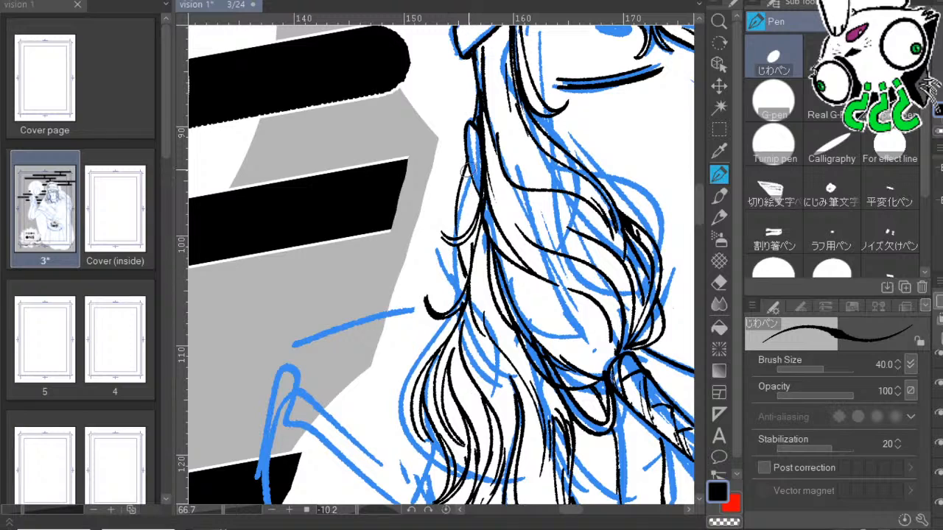
{"action": "left_click_drag", "start_coordinate": [470, 165], "coordinate": [469, 238]}
{"action": "left_click_drag", "start_coordinate": [461, 230], "coordinate": [469, 164]}
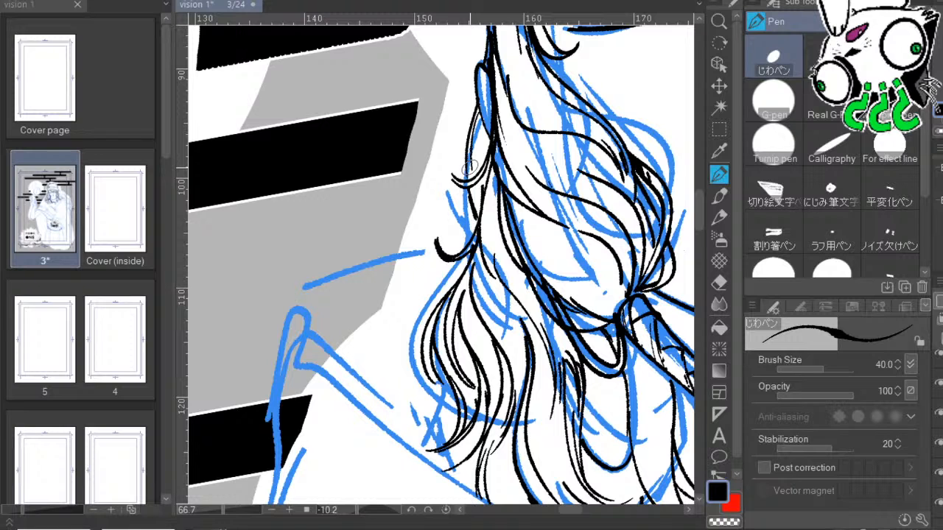
Ink the garment's outer edge as two close lines from the hooked hair curl to the pointed shoulder corner, starting down past the corner.
{"action": "left_click_drag", "start_coordinate": [583, 284], "coordinate": [642, 164]}
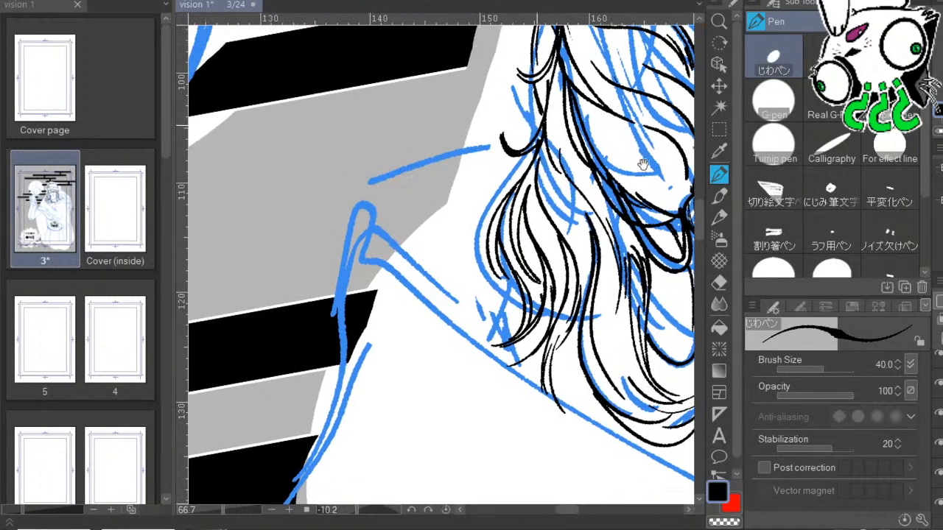
{"action": "left_click_drag", "start_coordinate": [357, 510], "coordinate": [347, 510]}
{"action": "left_click_drag", "start_coordinate": [478, 271], "coordinate": [483, 305]}
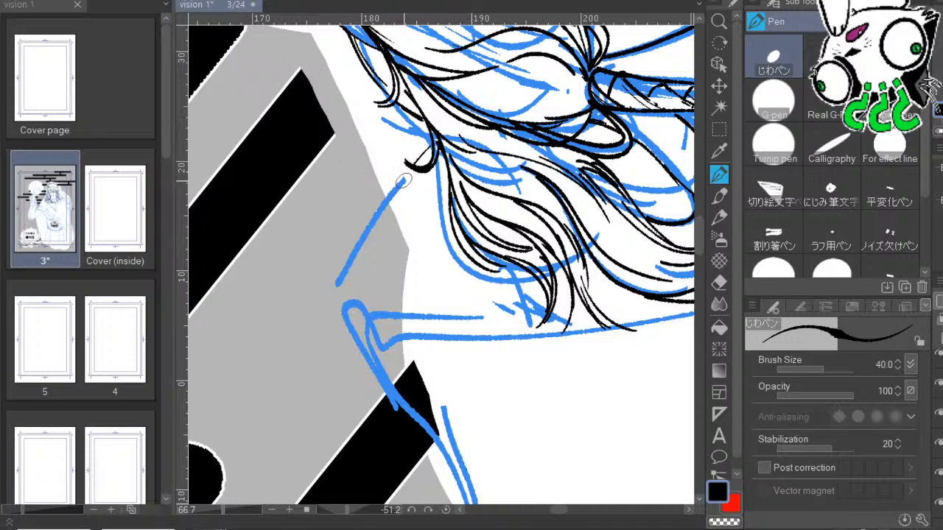
{"action": "mouse_move", "coordinate": [431, 145]}
{"action": "left_mouse_down"}
{"action": "mouse_move", "coordinate": [367, 236]}
{"action": "mouse_move", "coordinate": [334, 313]}
{"action": "mouse_move", "coordinate": [365, 362]}
{"action": "left_mouse_up"}
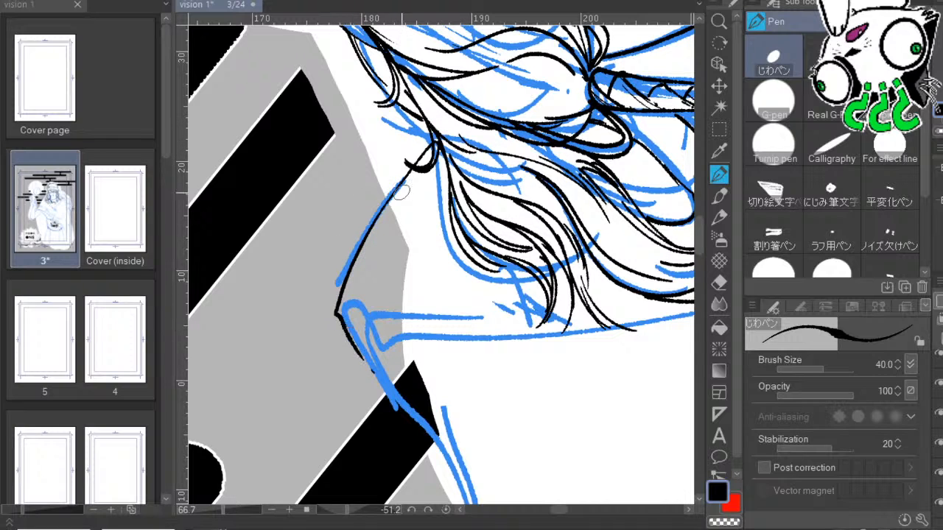
{"action": "mouse_move", "coordinate": [410, 174]}
{"action": "left_mouse_down"}
{"action": "mouse_move", "coordinate": [348, 279]}
{"action": "mouse_move", "coordinate": [350, 313]}
{"action": "left_mouse_up"}
{"action": "left_click_drag", "start_coordinate": [474, 316], "coordinate": [490, 195]}
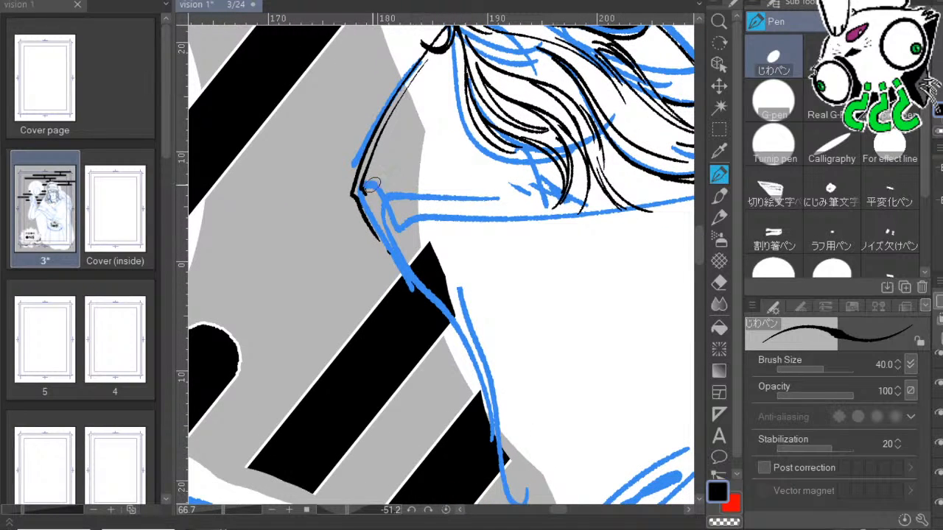
Ink a small zigzag fold with short inner lines at the shoulder corner, and continue the garment's outer contour across the black stripes.
{"action": "mouse_move", "coordinate": [361, 190]}
{"action": "left_mouse_down"}
{"action": "mouse_move", "coordinate": [384, 184]}
{"action": "mouse_move", "coordinate": [393, 196]}
{"action": "mouse_move", "coordinate": [371, 197]}
{"action": "mouse_move", "coordinate": [412, 279]}
{"action": "left_mouse_up"}
{"action": "left_click_drag", "start_coordinate": [518, 283], "coordinate": [500, 261]}
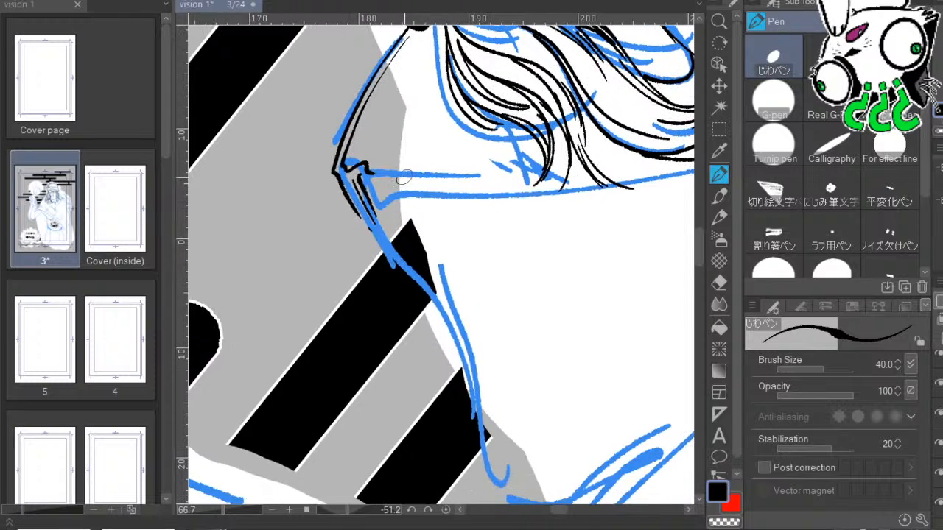
{"action": "left_click_drag", "start_coordinate": [347, 204], "coordinate": [462, 368]}
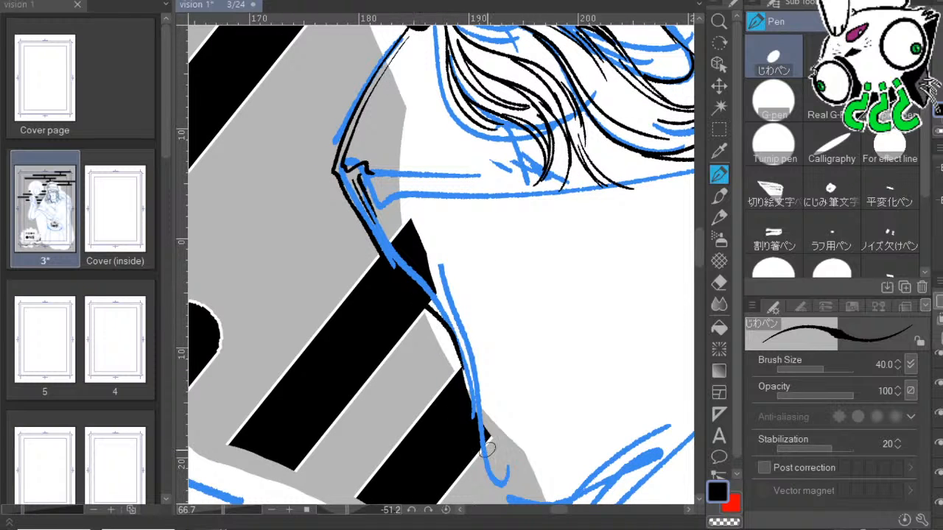
Fade the black background stripes to a semi-transparent grey and return to the じわペン pen.
{"action": "left_click_drag", "start_coordinate": [547, 324], "coordinate": [470, 261]}
{"action": "scroll", "coordinate": [938, 413], "scroll_direction": "down", "scroll_amount": 3}
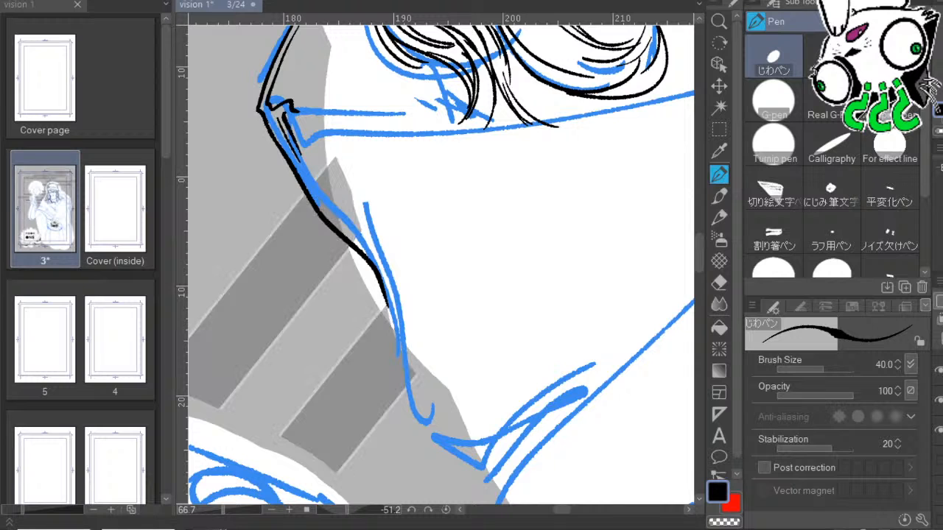
{"action": "left_click", "coordinate": [719, 65]}
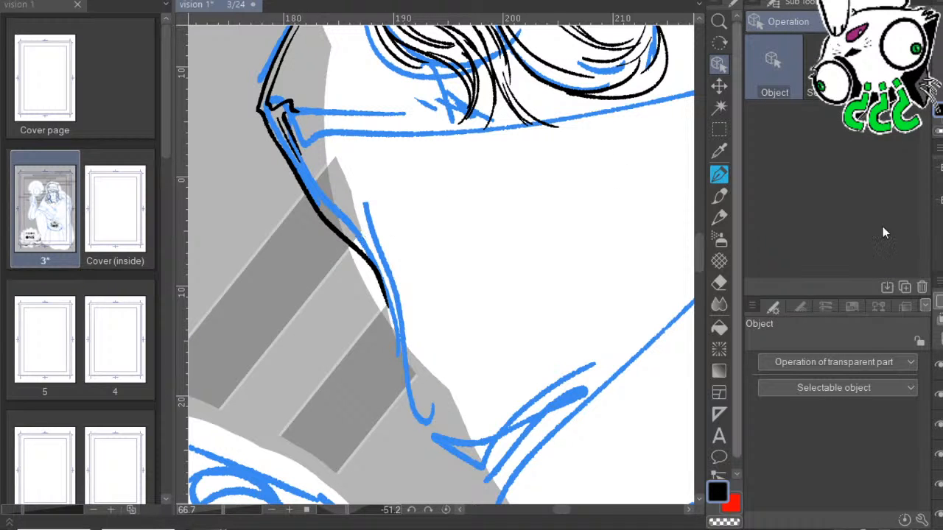
{"action": "left_click", "coordinate": [719, 173]}
Extend the garment's outer contour down to the jagged notch and ink a thin diagonal fold line inward from it.
{"action": "left_click_drag", "start_coordinate": [481, 283], "coordinate": [437, 188]}
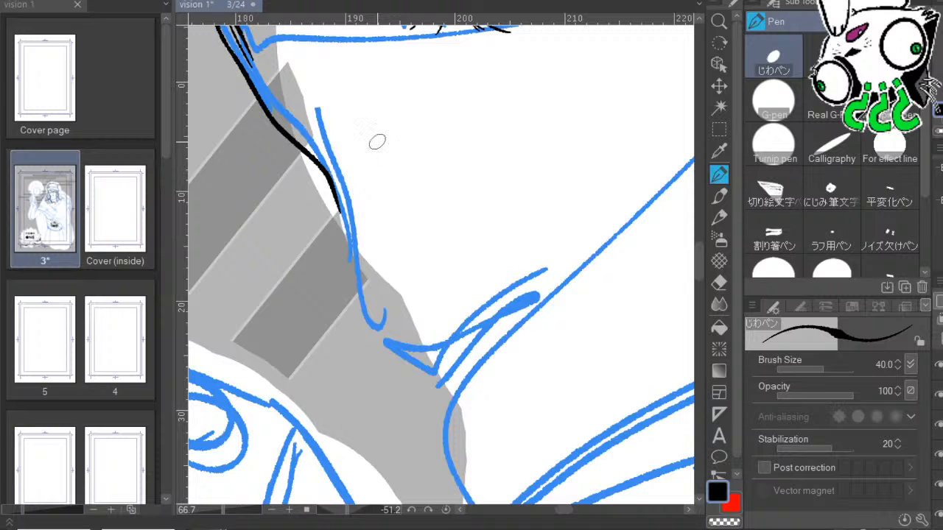
{"action": "mouse_move", "coordinate": [522, 240]}
{"action": "left_mouse_down"}
{"action": "mouse_move", "coordinate": [538, 269]}
{"action": "mouse_move", "coordinate": [502, 241]}
{"action": "mouse_move", "coordinate": [512, 180]}
{"action": "left_mouse_up"}
{"action": "mouse_move", "coordinate": [322, 151]}
{"action": "left_mouse_down"}
{"action": "mouse_move", "coordinate": [353, 285]}
{"action": "mouse_move", "coordinate": [414, 330]}
{"action": "mouse_move", "coordinate": [427, 392]}
{"action": "left_mouse_up"}
{"action": "left_click_drag", "start_coordinate": [422, 336], "coordinate": [493, 259]}
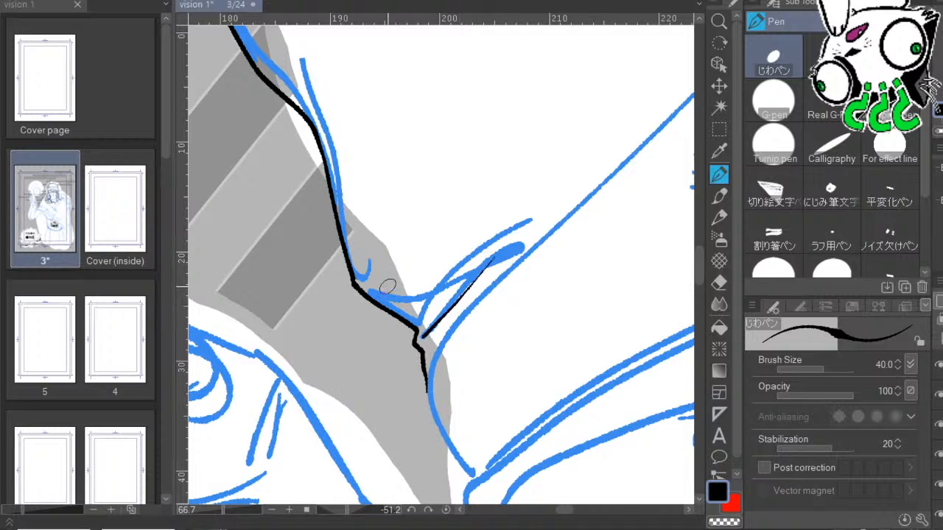
{"action": "left_click_drag", "start_coordinate": [411, 177], "coordinate": [526, 400]}
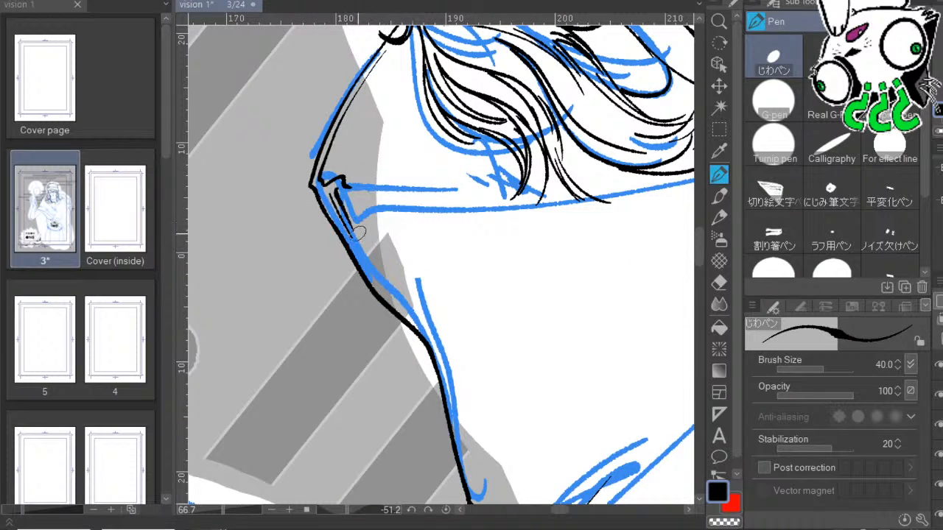
{"action": "mouse_move", "coordinate": [380, 277]}
{"action": "left_mouse_down"}
{"action": "mouse_move", "coordinate": [373, 241]}
{"action": "mouse_move", "coordinate": [429, 327]}
{"action": "left_mouse_up"}
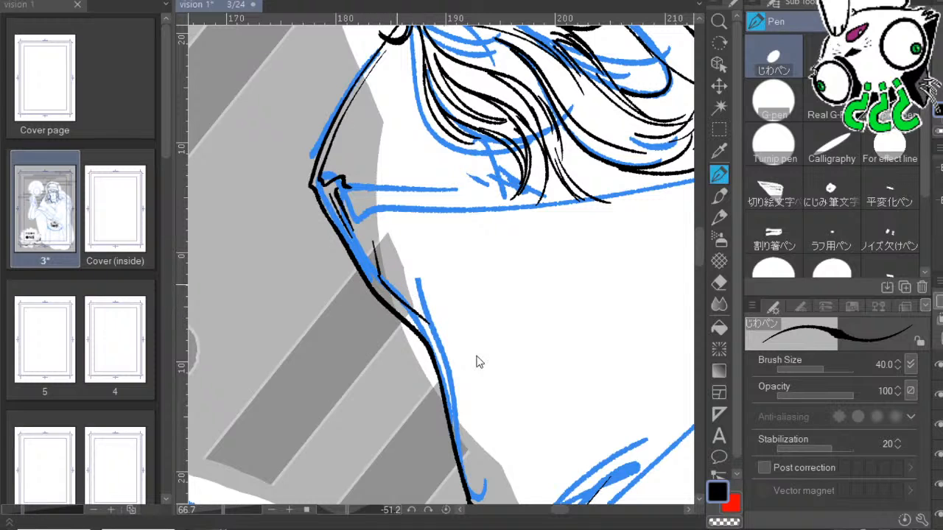
{"action": "key", "text": "ctrl+z"}
{"action": "key", "text": "ctrl+z"}
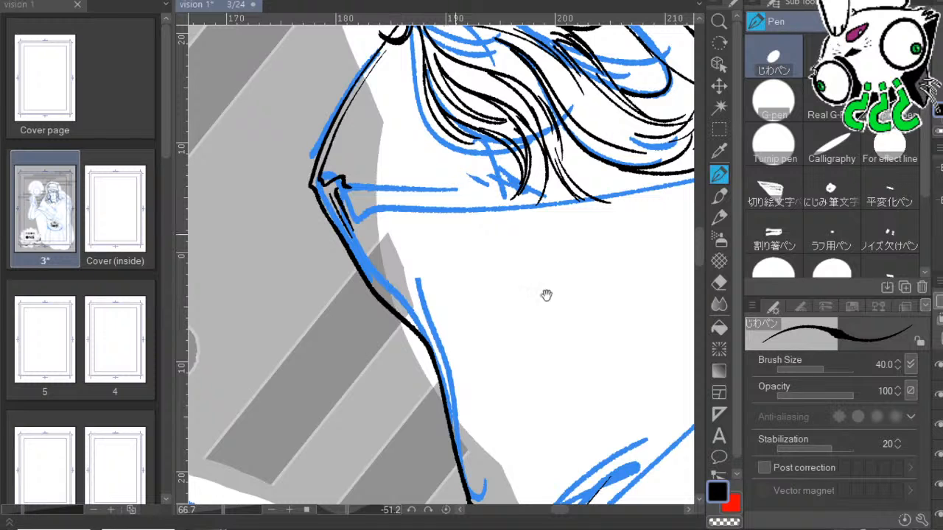
Ink a few short crease lines inside the bend of the outer contour, below the zigzag shoulder fold.
{"action": "left_click_drag", "start_coordinate": [541, 231], "coordinate": [526, 194]}
{"action": "mouse_move", "coordinate": [360, 238]}
{"action": "left_mouse_down"}
{"action": "mouse_move", "coordinate": [398, 275]}
{"action": "mouse_move", "coordinate": [388, 257]}
{"action": "left_mouse_up"}
{"action": "left_click_drag", "start_coordinate": [364, 224], "coordinate": [385, 244]}
{"action": "left_click_drag", "start_coordinate": [372, 184], "coordinate": [397, 274]}
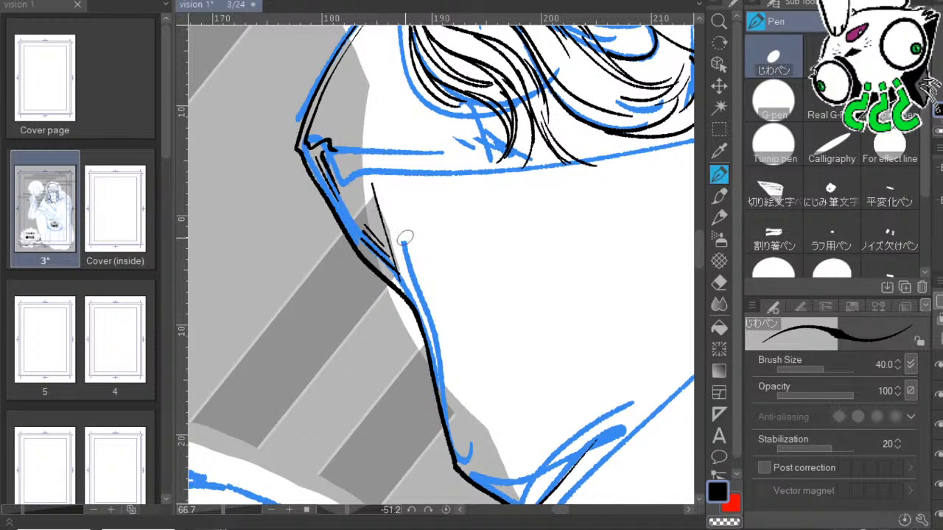
{"action": "key", "text": "ctrl+z"}
{"action": "left_click_drag", "start_coordinate": [387, 226], "coordinate": [401, 260]}
Ink the long diagonal garment edge from the zigzag fold, past the hair ends, down toward the crossed guide lines.
{"action": "left_click_drag", "start_coordinate": [498, 283], "coordinate": [469, 332]}
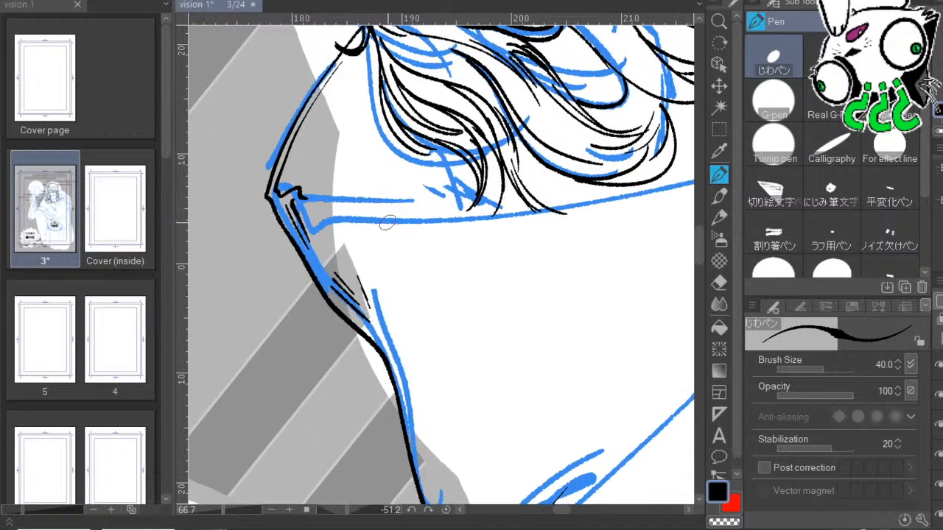
{"action": "mouse_move", "coordinate": [302, 196]}
{"action": "left_mouse_down"}
{"action": "mouse_move", "coordinate": [358, 213]}
{"action": "mouse_move", "coordinate": [573, 216]}
{"action": "mouse_move", "coordinate": [574, 339]}
{"action": "mouse_move", "coordinate": [512, 254]}
{"action": "left_mouse_up"}
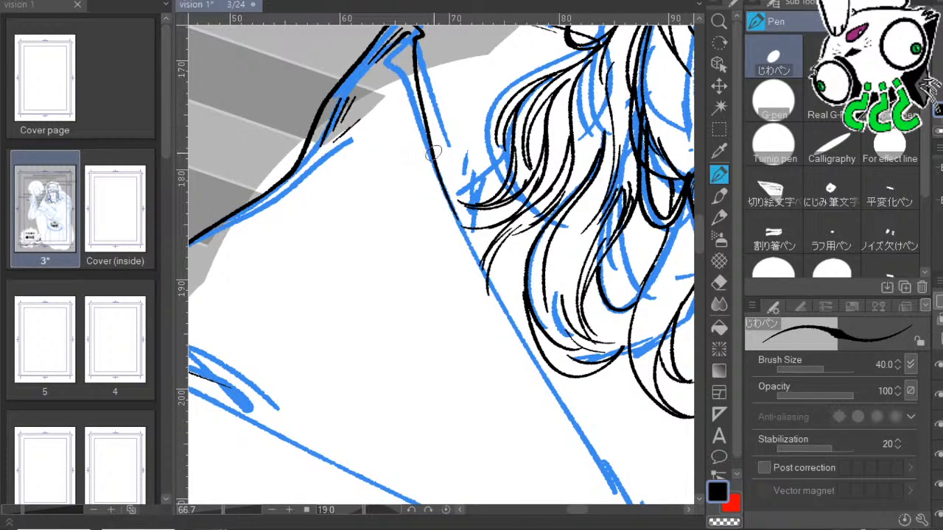
{"action": "left_click_drag", "start_coordinate": [433, 152], "coordinate": [497, 304]}
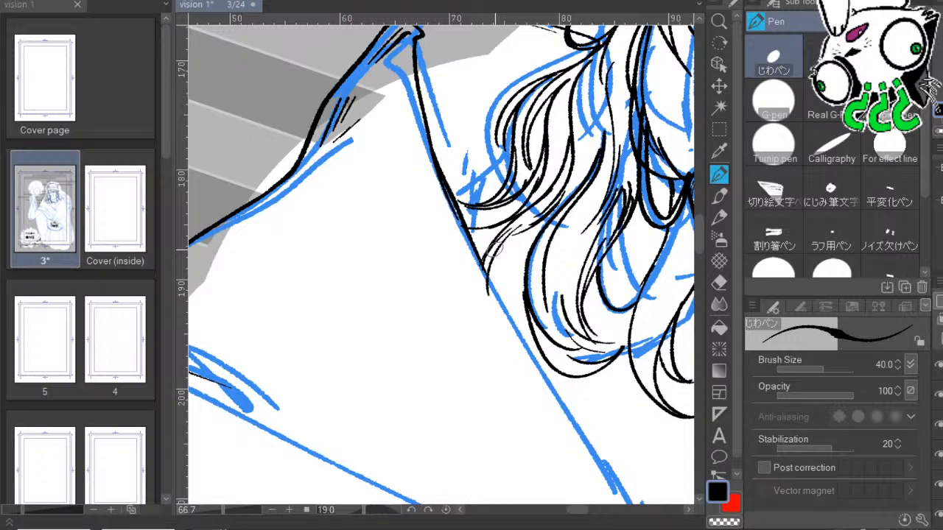
{"action": "key", "text": "ctrl+z"}
{"action": "left_click_drag", "start_coordinate": [413, 161], "coordinate": [382, 69]}
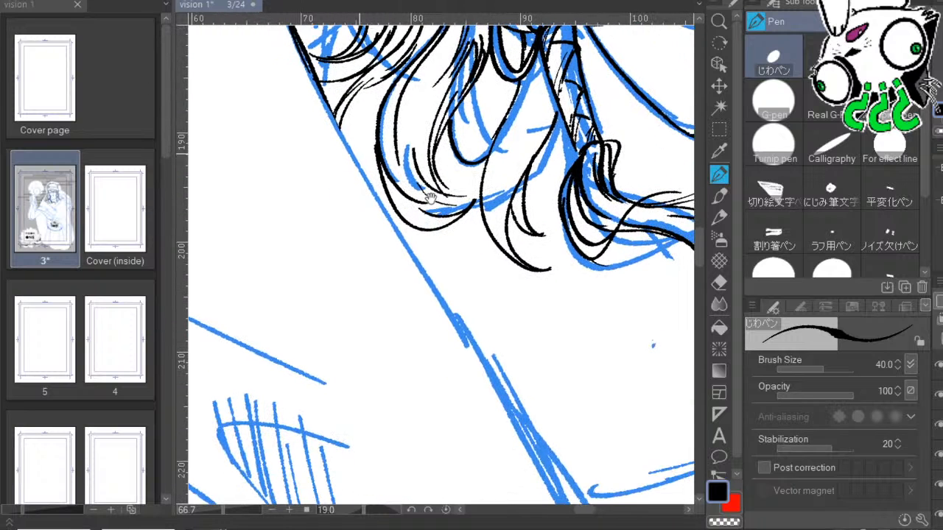
{"action": "mouse_move", "coordinate": [306, 53]}
{"action": "left_mouse_down"}
{"action": "mouse_move", "coordinate": [403, 244]}
{"action": "mouse_move", "coordinate": [513, 405]}
{"action": "left_mouse_up"}
{"action": "left_click_drag", "start_coordinate": [593, 324], "coordinate": [512, 156]}
{"action": "left_click_drag", "start_coordinate": [417, 209], "coordinate": [518, 393]}
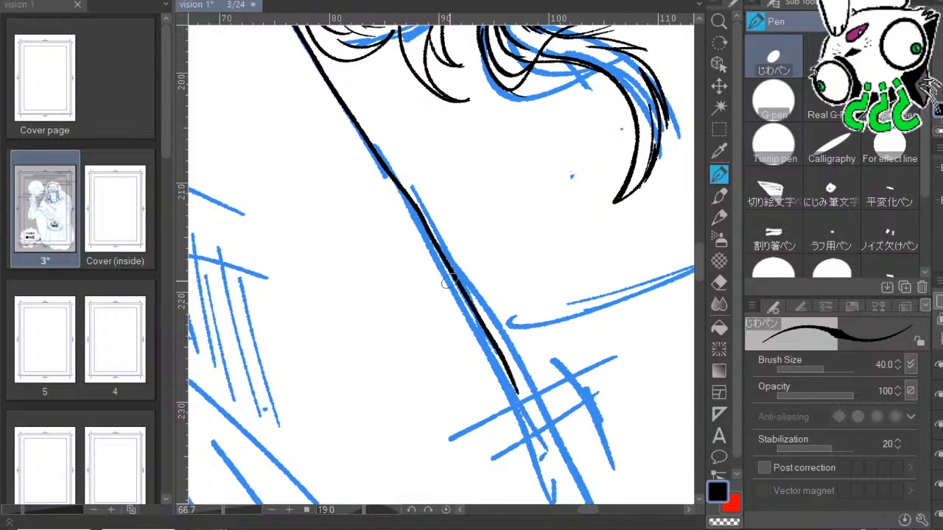
Ink a curved line enclosing the narrow fold at the contour's notch and fill the fold with short hatch lines.
{"action": "left_click_drag", "start_coordinate": [514, 257], "coordinate": [693, 334]}
{"action": "mouse_move", "coordinate": [398, 204]}
{"action": "left_mouse_down"}
{"action": "mouse_move", "coordinate": [578, 305]}
{"action": "mouse_move", "coordinate": [641, 406]}
{"action": "left_mouse_up"}
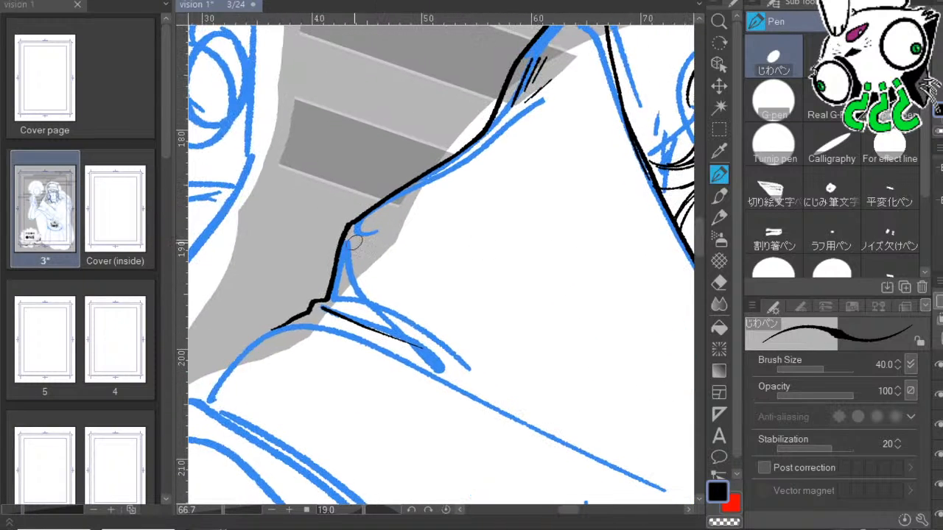
{"action": "mouse_move", "coordinate": [349, 245]}
{"action": "left_mouse_down"}
{"action": "mouse_move", "coordinate": [352, 283]}
{"action": "mouse_move", "coordinate": [390, 322]}
{"action": "mouse_move", "coordinate": [380, 318]}
{"action": "mouse_move", "coordinate": [423, 345]}
{"action": "left_mouse_up"}
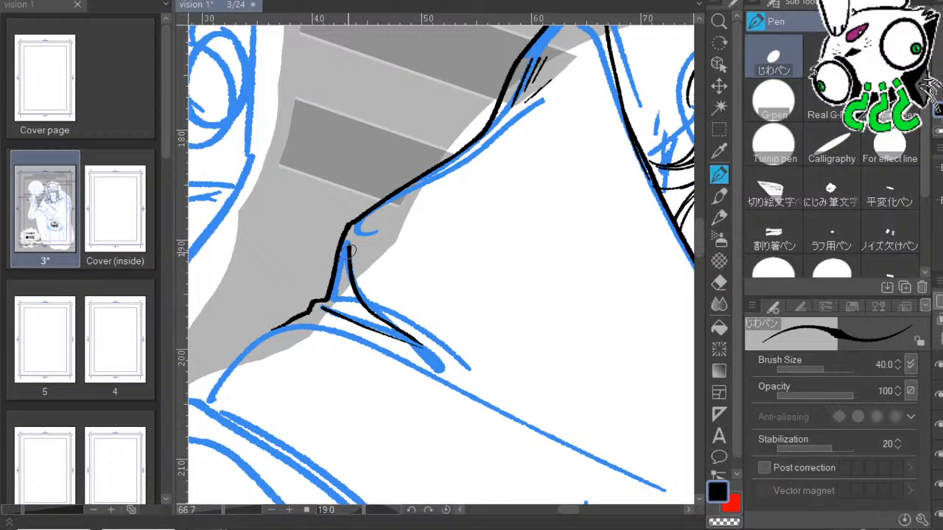
{"action": "left_click_drag", "start_coordinate": [348, 267], "coordinate": [339, 307]}
{"action": "mouse_move", "coordinate": [350, 272]}
{"action": "left_mouse_down"}
{"action": "mouse_move", "coordinate": [344, 308]}
{"action": "mouse_move", "coordinate": [349, 284]}
{"action": "mouse_move", "coordinate": [358, 309]}
{"action": "mouse_move", "coordinate": [387, 325]}
{"action": "left_mouse_up"}
{"action": "mouse_move", "coordinate": [485, 284]}
{"action": "left_mouse_down"}
{"action": "mouse_move", "coordinate": [423, 301]}
{"action": "mouse_move", "coordinate": [438, 288]}
{"action": "mouse_move", "coordinate": [459, 291]}
{"action": "left_mouse_up"}
{"action": "left_click_drag", "start_coordinate": [401, 326], "coordinate": [358, 237]}
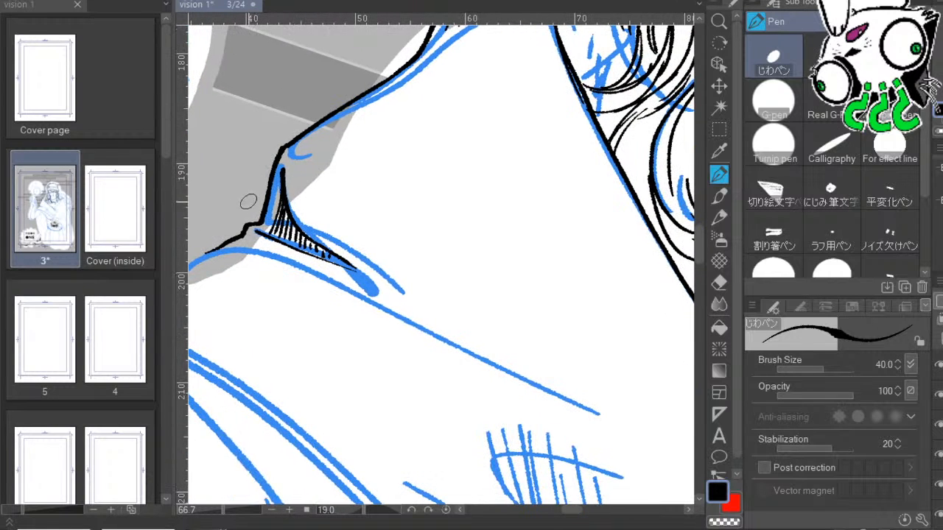
Try to ink the garment outline from the hatched fold to the next sketched corner as one long, nearly straight line.
{"action": "mouse_move", "coordinate": [281, 229]}
{"action": "left_mouse_down"}
{"action": "mouse_move", "coordinate": [332, 263]}
{"action": "mouse_move", "coordinate": [291, 246]}
{"action": "left_mouse_up"}
{"action": "left_click_drag", "start_coordinate": [467, 323], "coordinate": [605, 264]}
{"action": "mouse_move", "coordinate": [350, 191]}
{"action": "left_mouse_down"}
{"action": "mouse_move", "coordinate": [316, 210]}
{"action": "mouse_move", "coordinate": [277, 271]}
{"action": "left_mouse_up"}
{"action": "left_click_drag", "start_coordinate": [415, 322], "coordinate": [443, 300]}
{"action": "left_click_drag", "start_coordinate": [366, 510], "coordinate": [344, 510]}
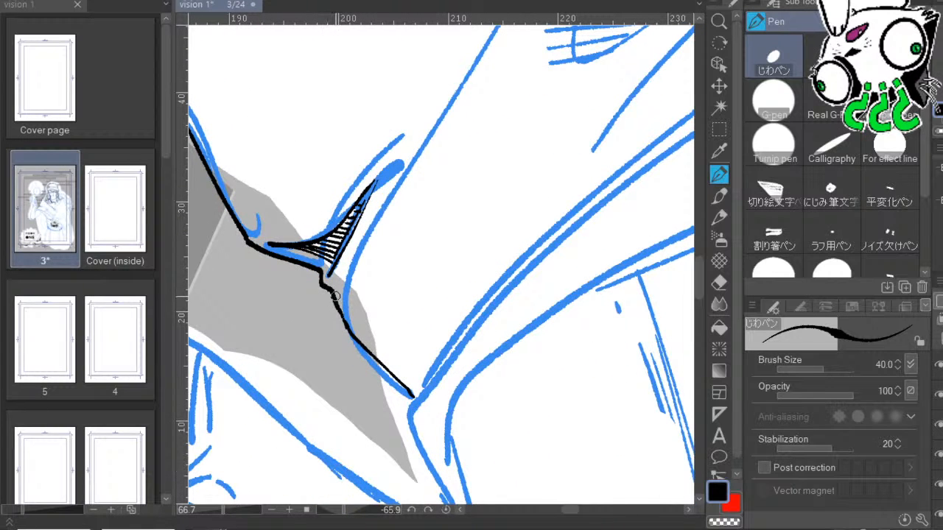
{"action": "key", "text": "ctrl+z"}
{"action": "key", "text": "ctrl+z"}
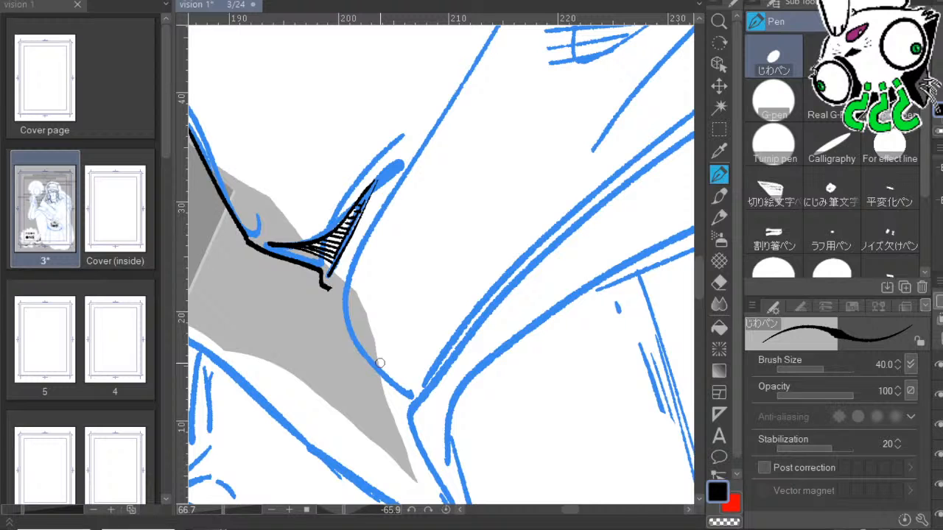
Try several differently curved outline strokes between the hatched fold and the sketched corner, undoing each one.
{"action": "left_click_drag", "start_coordinate": [501, 210], "coordinate": [490, 196]}
{"action": "left_click_drag", "start_coordinate": [315, 267], "coordinate": [342, 318]}
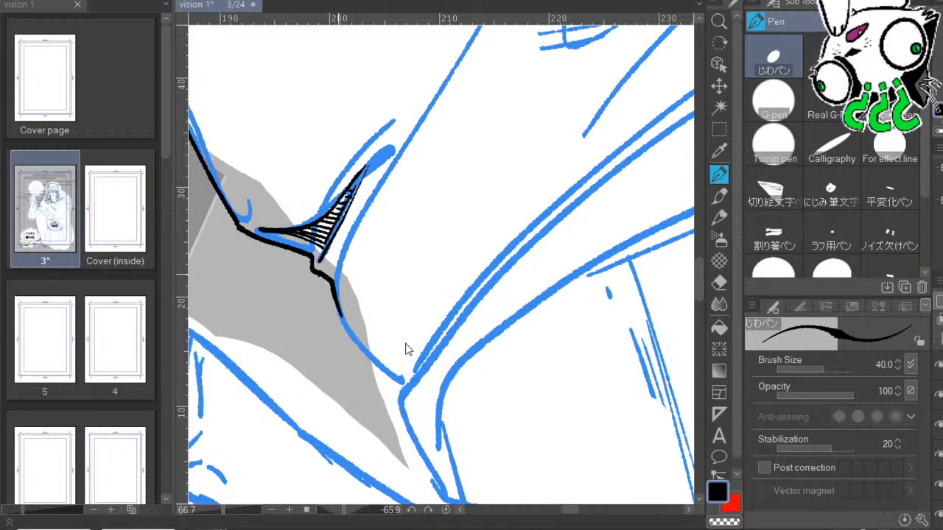
{"action": "key", "text": "ctrl+z"}
{"action": "mouse_move", "coordinate": [316, 266]}
{"action": "left_mouse_down"}
{"action": "mouse_move", "coordinate": [338, 297]}
{"action": "mouse_move", "coordinate": [357, 294]}
{"action": "mouse_move", "coordinate": [397, 380]}
{"action": "left_mouse_up"}
{"action": "key", "text": "ctrl+z"}
{"action": "left_click_drag", "start_coordinate": [530, 312], "coordinate": [495, 257]}
{"action": "left_click_drag", "start_coordinate": [355, 311], "coordinate": [373, 329]}
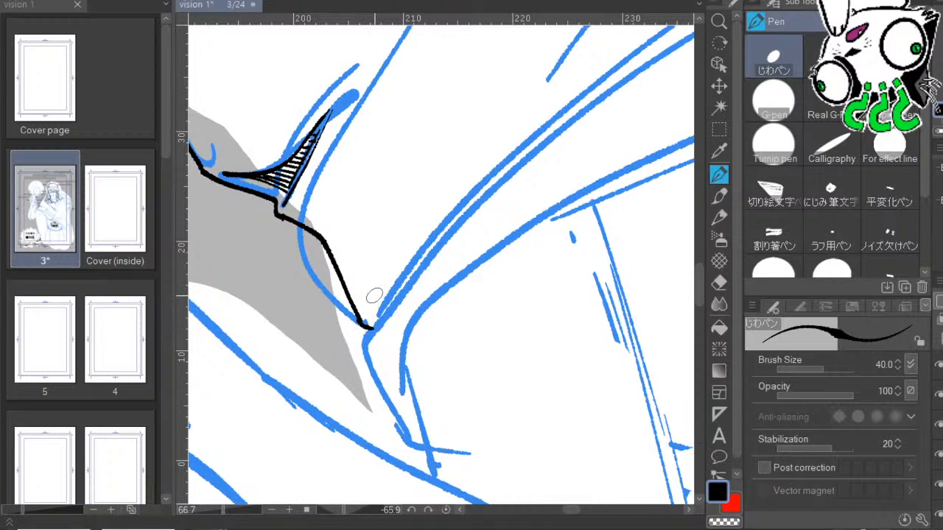
{"action": "left_click_drag", "start_coordinate": [451, 256], "coordinate": [459, 307]}
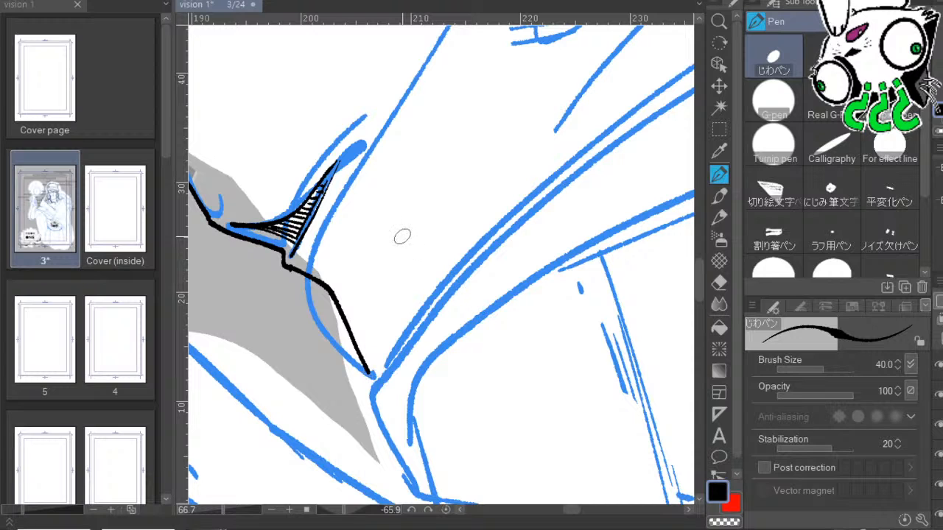
{"action": "key", "text": "ctrl+z"}
{"action": "key", "text": "ctrl+z"}
{"action": "left_click_drag", "start_coordinate": [294, 267], "coordinate": [329, 345]}
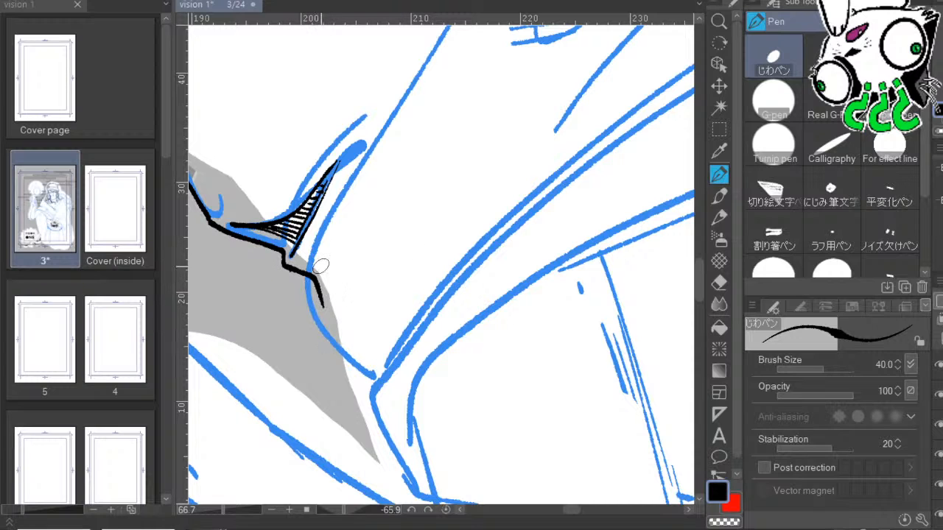
{"action": "key", "text": "ctrl+z"}
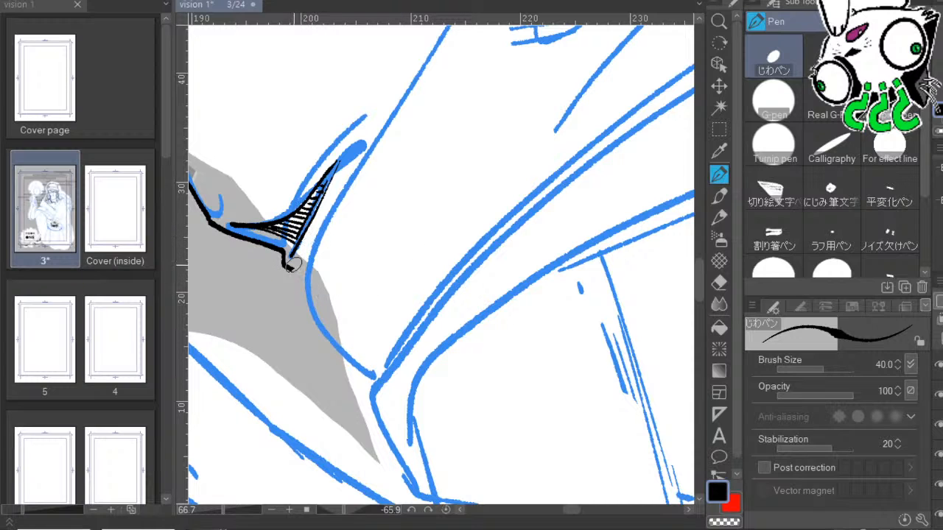
Ink the stepped garment outline from the hatched fold to the sketched corner and continue it along the edge beyond.
{"action": "mouse_move", "coordinate": [288, 261]}
{"action": "left_mouse_down"}
{"action": "mouse_move", "coordinate": [301, 308]}
{"action": "mouse_move", "coordinate": [350, 347]}
{"action": "mouse_move", "coordinate": [320, 337]}
{"action": "mouse_move", "coordinate": [347, 359]}
{"action": "mouse_move", "coordinate": [380, 381]}
{"action": "left_mouse_up"}
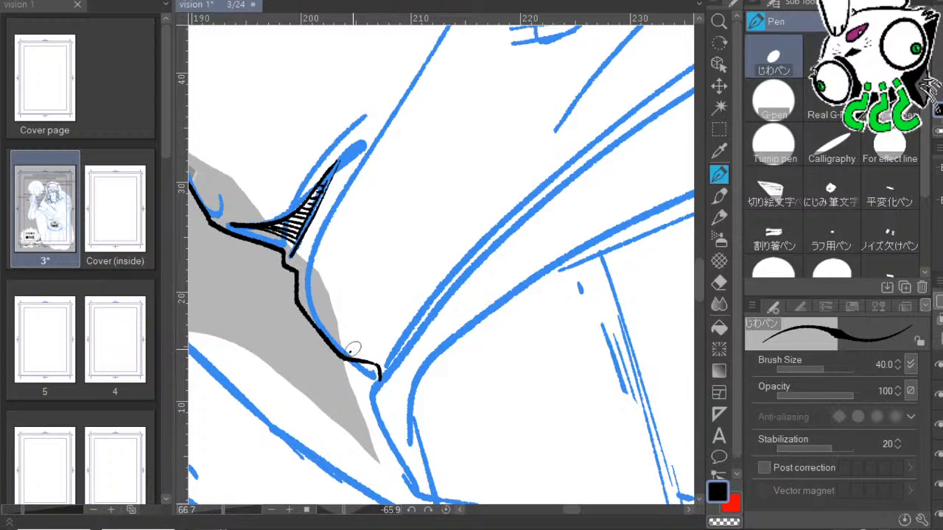
{"action": "left_click_drag", "start_coordinate": [352, 352], "coordinate": [384, 312]}
{"action": "left_click_drag", "start_coordinate": [366, 361], "coordinate": [370, 403]}
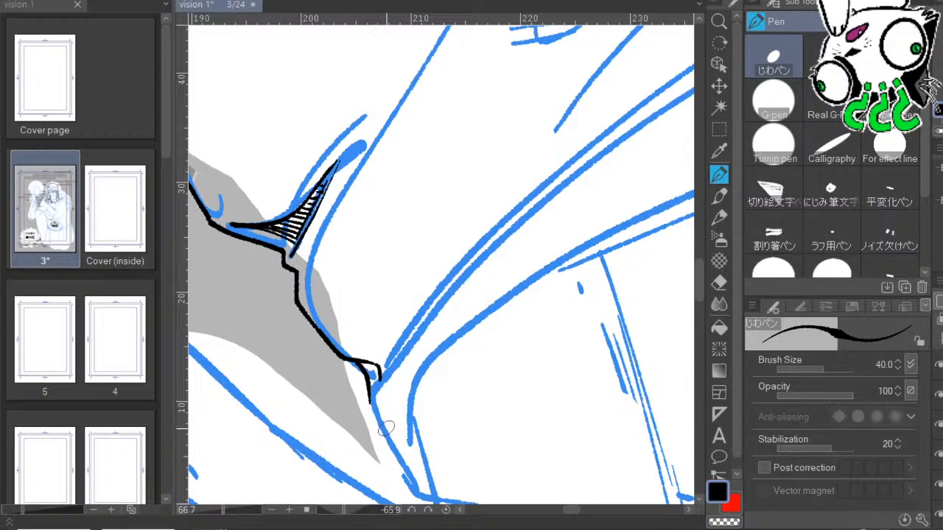
{"action": "key", "text": "ctrl+z"}
{"action": "mouse_move", "coordinate": [380, 372]}
{"action": "left_mouse_down"}
{"action": "mouse_move", "coordinate": [380, 406]}
{"action": "mouse_move", "coordinate": [414, 478]}
{"action": "left_mouse_up"}
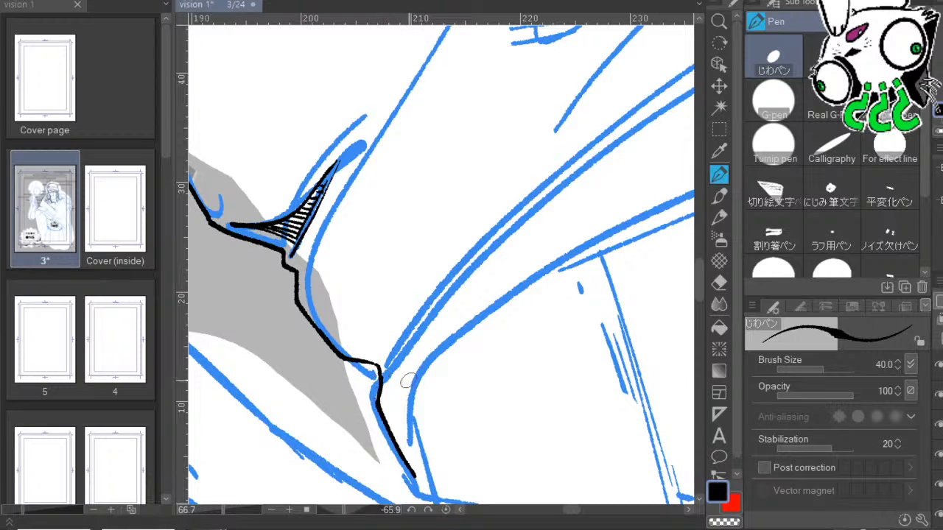
Ink a tapering fold line from the outline's corner up along the sketched double fold.
{"action": "left_click_drag", "start_coordinate": [382, 372], "coordinate": [508, 232]}
{"action": "left_click_drag", "start_coordinate": [562, 322], "coordinate": [469, 390]}
{"action": "mouse_move", "coordinate": [292, 447]}
{"action": "left_mouse_down"}
{"action": "mouse_move", "coordinate": [338, 375]}
{"action": "mouse_move", "coordinate": [475, 238]}
{"action": "left_mouse_up"}
{"action": "key", "text": "ctrl+z"}
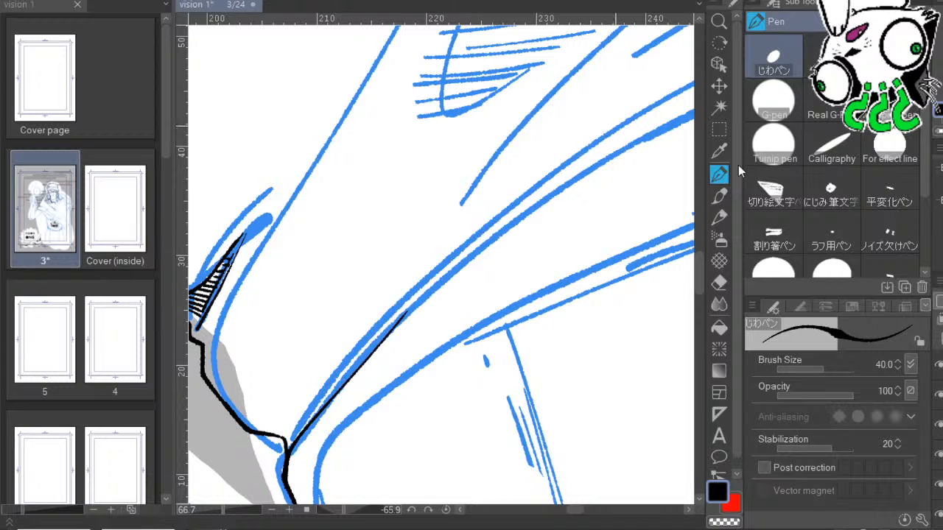
Try a second, longer fold line along the outer edge of the sketched double fold and remove it.
{"action": "mouse_move", "coordinate": [330, 387]}
{"action": "left_mouse_down"}
{"action": "mouse_move", "coordinate": [474, 230]}
{"action": "mouse_move", "coordinate": [642, 112]}
{"action": "left_mouse_up"}
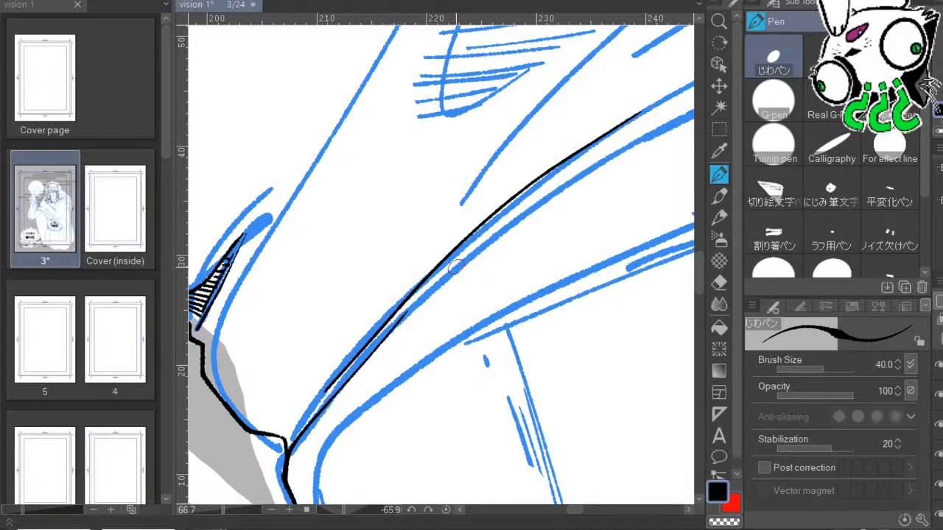
{"action": "mouse_move", "coordinate": [419, 351]}
{"action": "left_mouse_down"}
{"action": "mouse_move", "coordinate": [460, 352]}
{"action": "mouse_move", "coordinate": [356, 497]}
{"action": "left_mouse_up"}
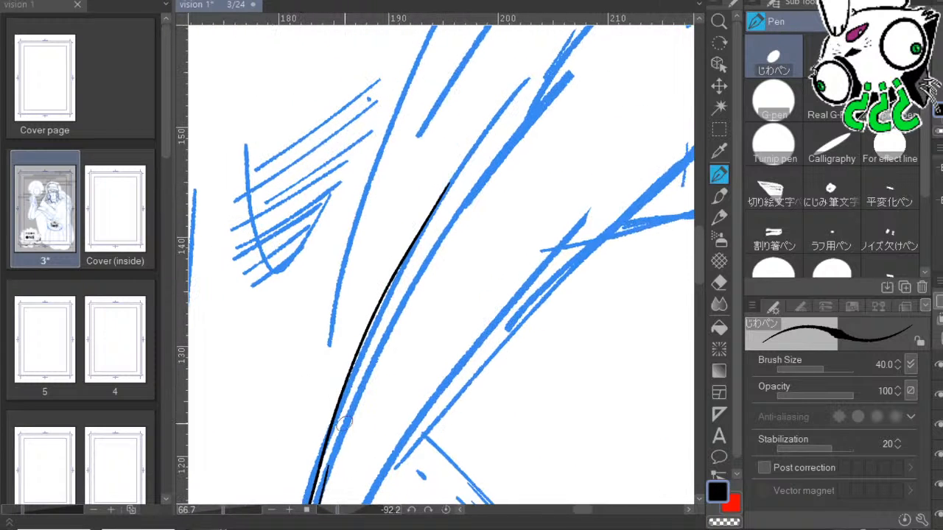
{"action": "left_click", "coordinate": [289, 510]}
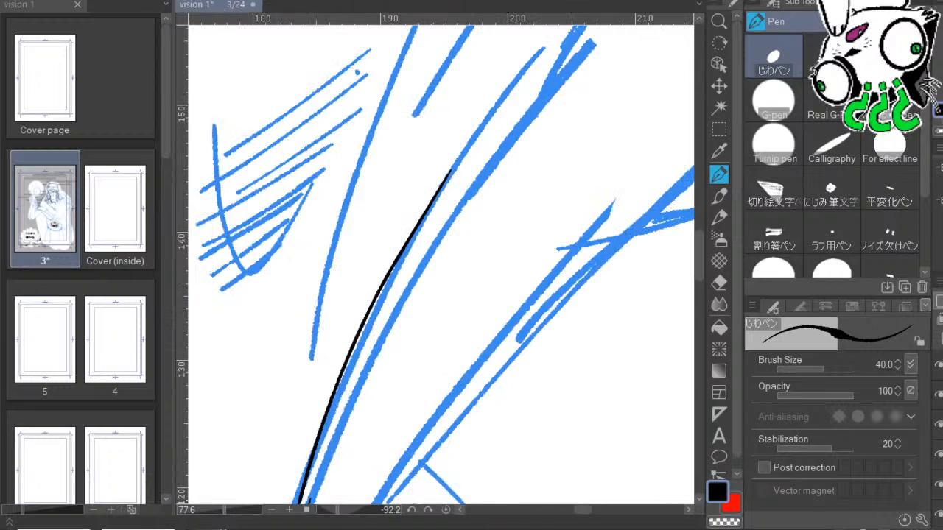
{"action": "left_click_drag", "start_coordinate": [445, 377], "coordinate": [442, 375]}
{"action": "left_click_drag", "start_coordinate": [357, 493], "coordinate": [356, 368]}
{"action": "left_click", "coordinate": [217, 510]}
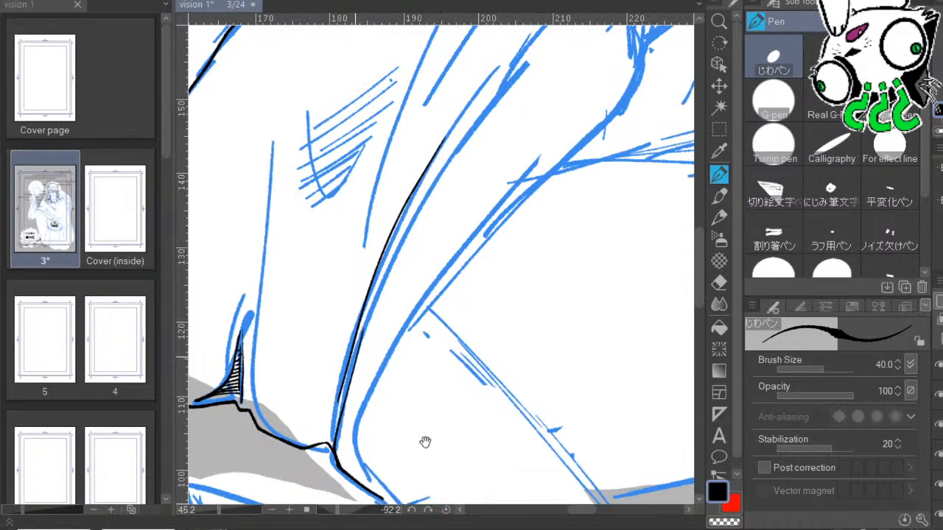
{"action": "left_click_drag", "start_coordinate": [425, 442], "coordinate": [326, 389]}
{"action": "mouse_move", "coordinate": [234, 358]}
{"action": "left_mouse_down"}
{"action": "mouse_move", "coordinate": [269, 253]}
{"action": "mouse_move", "coordinate": [256, 289]}
{"action": "mouse_move", "coordinate": [364, 67]}
{"action": "left_mouse_up"}
{"action": "left_click_drag", "start_coordinate": [361, 176], "coordinate": [457, 210]}
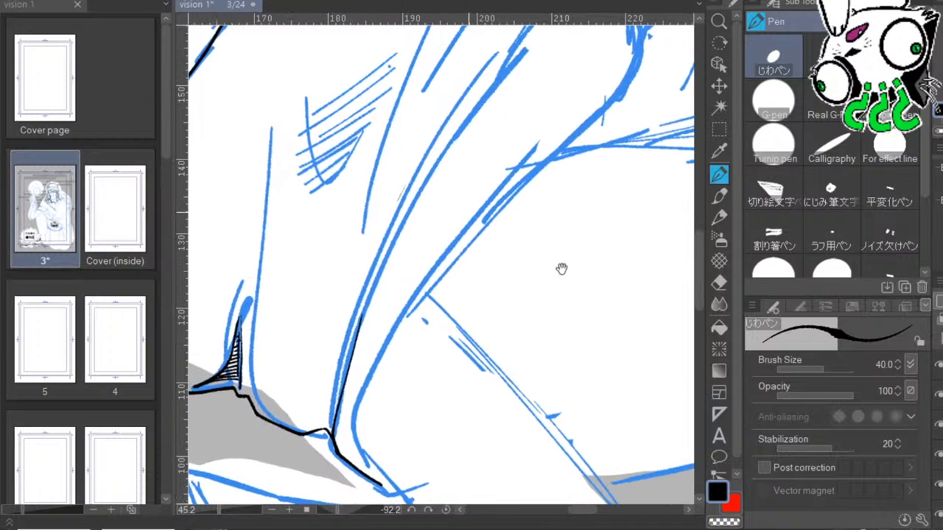
Ink a U-shaped fold around the sketched hatching on the sleeve and two long thin fold lines beside it.
{"action": "mouse_move", "coordinate": [305, 98]}
{"action": "left_mouse_down"}
{"action": "mouse_move", "coordinate": [308, 137]}
{"action": "mouse_move", "coordinate": [368, 117]}
{"action": "left_mouse_up"}
{"action": "left_click_drag", "start_coordinate": [391, 319], "coordinate": [473, 229]}
{"action": "left_click_drag", "start_coordinate": [443, 282], "coordinate": [373, 391]}
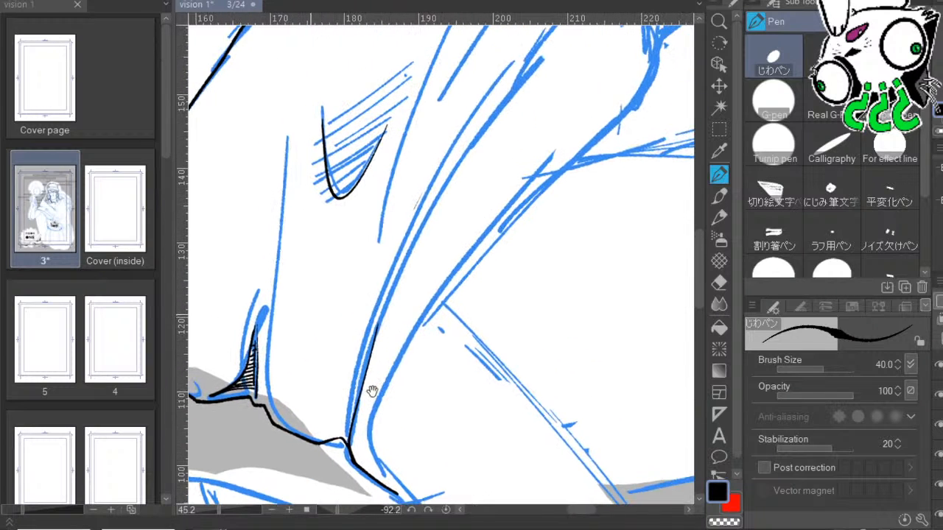
{"action": "mouse_move", "coordinate": [273, 404]}
{"action": "left_mouse_down"}
{"action": "mouse_move", "coordinate": [271, 346]}
{"action": "mouse_move", "coordinate": [327, 73]}
{"action": "left_mouse_up"}
{"action": "left_click_drag", "start_coordinate": [428, 235], "coordinate": [502, 349]}
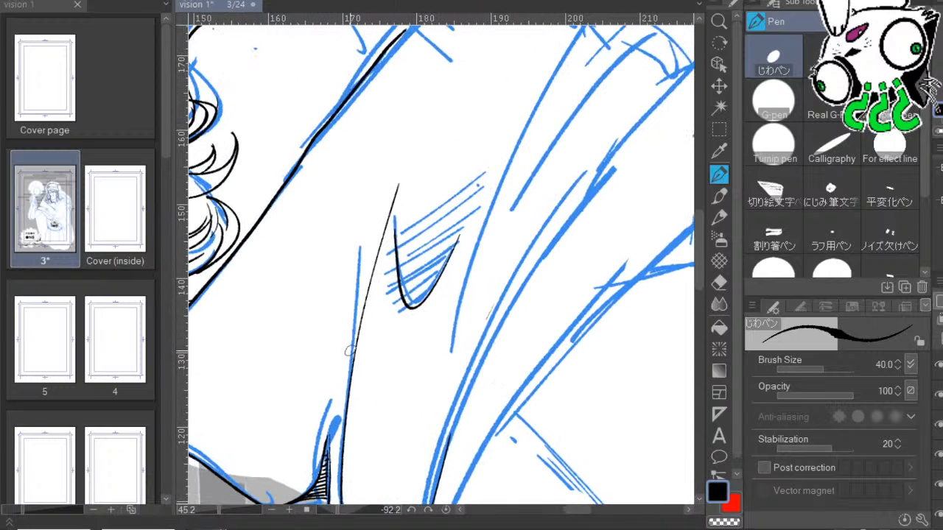
{"action": "left_click_drag", "start_coordinate": [349, 349], "coordinate": [430, 98]}
{"action": "left_click_drag", "start_coordinate": [500, 241], "coordinate": [425, 360]}
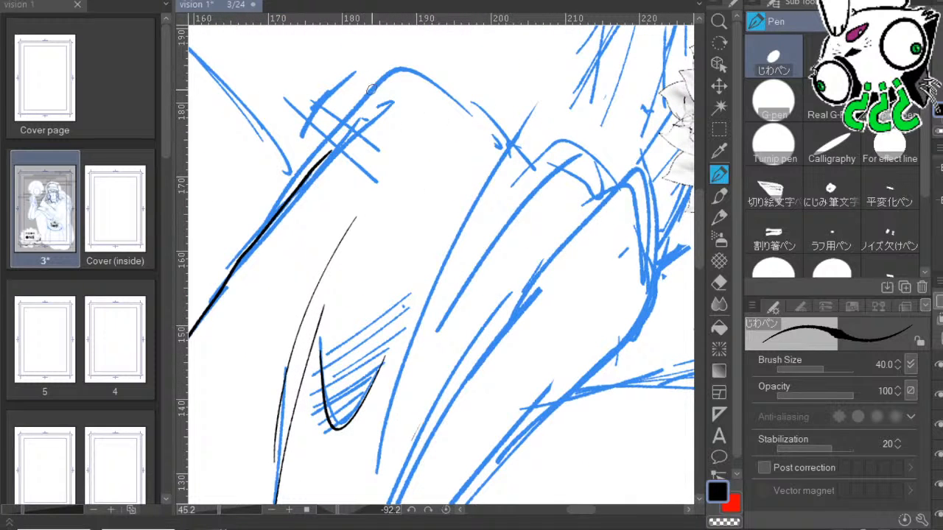
Ink the rounded outline at the upper end of the sleeve and a long thin fold line crossing its end.
{"action": "mouse_move", "coordinate": [321, 158]}
{"action": "left_mouse_down"}
{"action": "mouse_move", "coordinate": [376, 99]}
{"action": "mouse_move", "coordinate": [446, 87]}
{"action": "mouse_move", "coordinate": [510, 149]}
{"action": "mouse_move", "coordinate": [505, 122]}
{"action": "mouse_move", "coordinate": [402, 236]}
{"action": "left_mouse_up"}
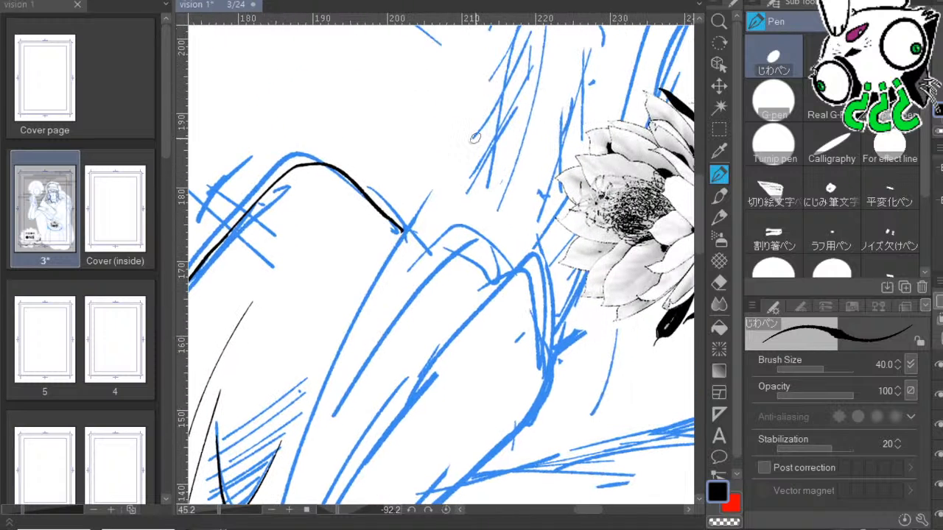
{"action": "left_click_drag", "start_coordinate": [328, 372], "coordinate": [482, 135]}
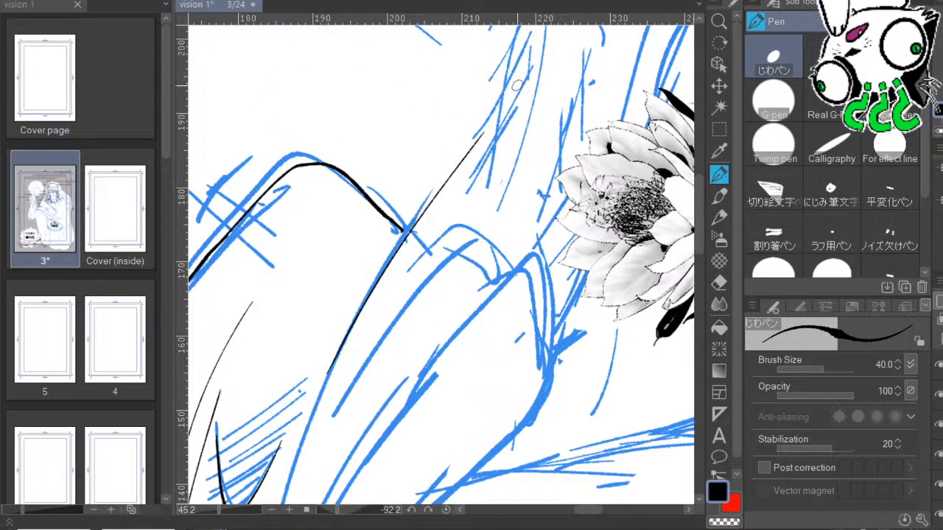
{"action": "left_click_drag", "start_coordinate": [489, 290], "coordinate": [628, 421]}
{"action": "left_click_drag", "start_coordinate": [299, 244], "coordinate": [484, 345]}
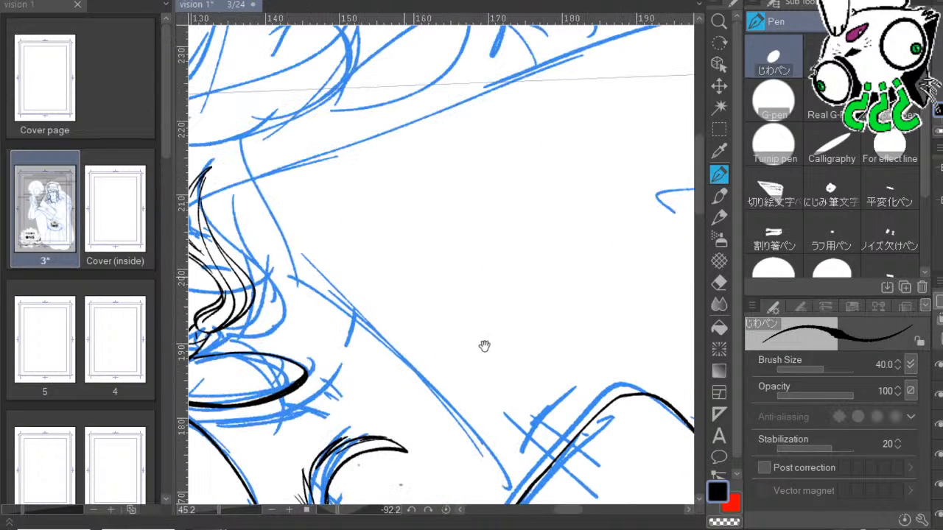
Fade the blue sketch lines beneath the black line art.
{"action": "left_click", "coordinate": [445, 509]}
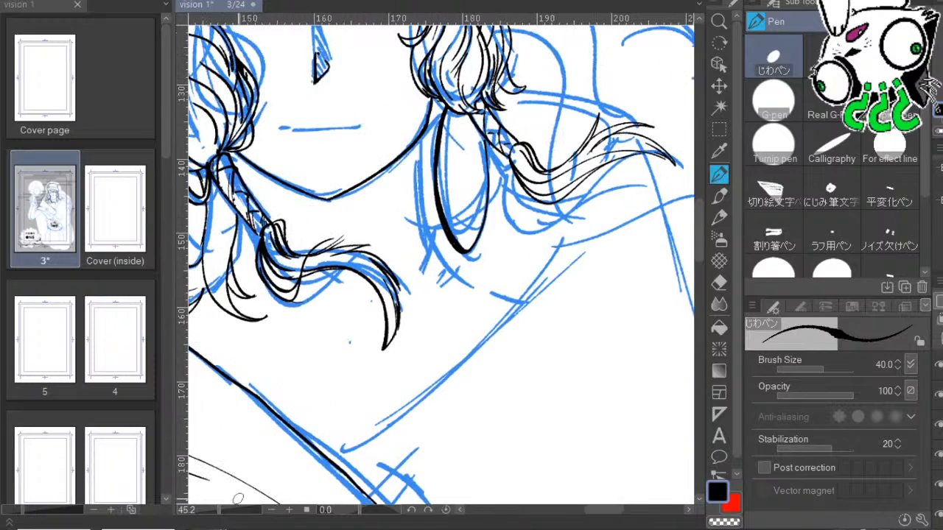
{"action": "left_click", "coordinate": [271, 509]}
{"action": "left_click", "coordinate": [271, 509]}
{"action": "left_click_drag", "start_coordinate": [363, 147], "coordinate": [314, 340]}
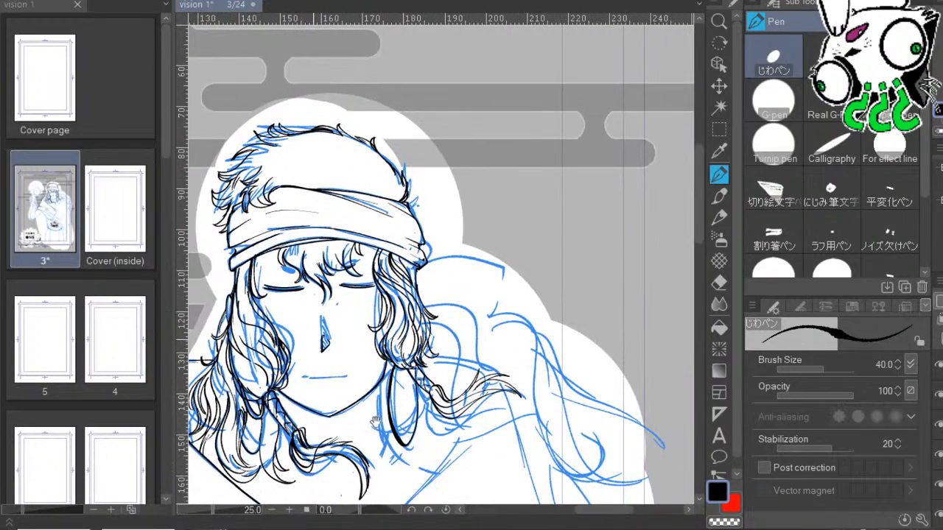
{"action": "left_click_drag", "start_coordinate": [375, 422], "coordinate": [419, 339]}
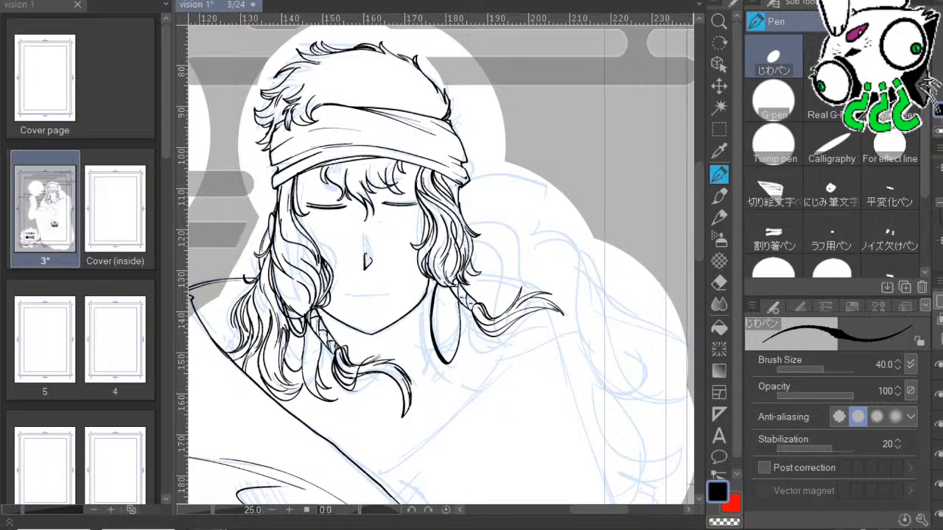
Erase the inked jawline and chin between the two side locks of hair.
{"action": "left_click_drag", "start_coordinate": [622, 406], "coordinate": [630, 348]}
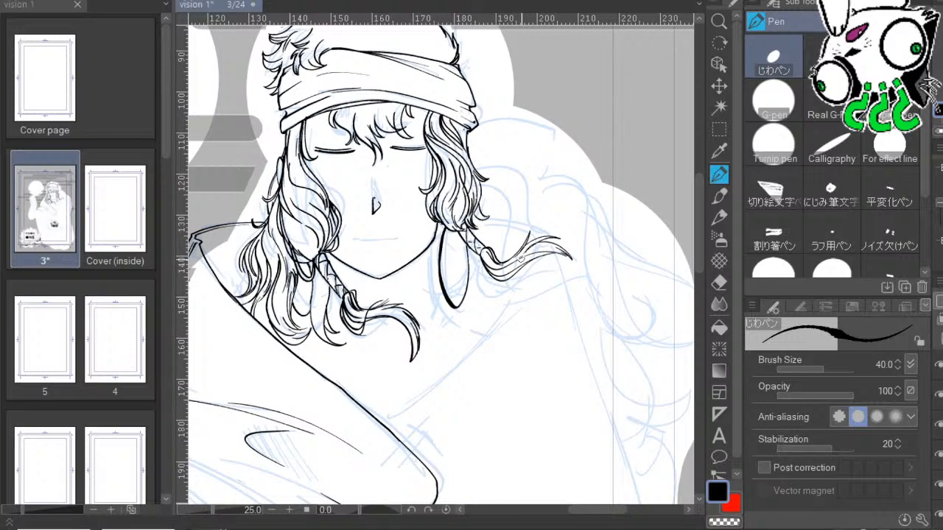
{"action": "scroll", "coordinate": [521, 257], "scroll_direction": "up", "scroll_amount": 2}
{"action": "left_click_drag", "start_coordinate": [466, 259], "coordinate": [658, 240]}
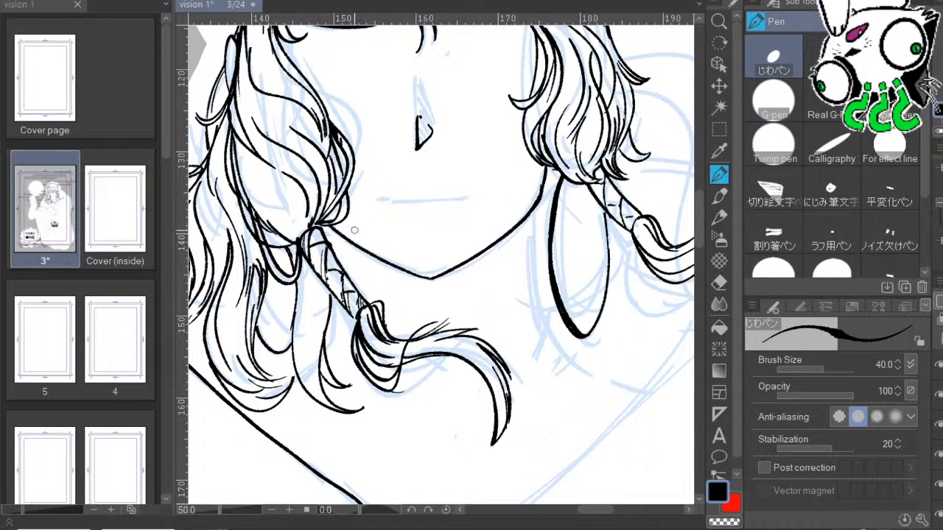
{"action": "left_click_drag", "start_coordinate": [335, 230], "coordinate": [391, 268]}
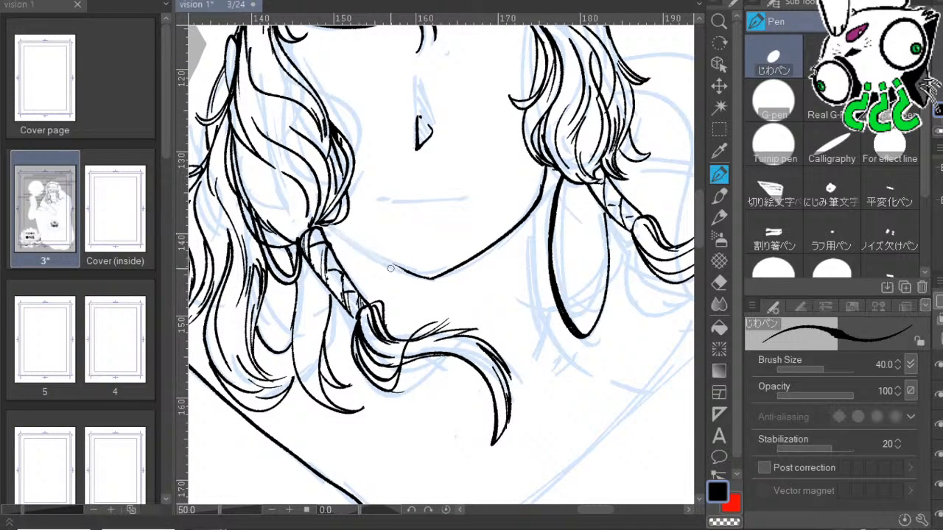
{"action": "left_click_drag", "start_coordinate": [349, 242], "coordinate": [431, 280]}
{"action": "mouse_move", "coordinate": [544, 172]}
{"action": "left_mouse_down"}
{"action": "mouse_move", "coordinate": [522, 234]}
{"action": "mouse_move", "coordinate": [467, 262]}
{"action": "left_mouse_up"}
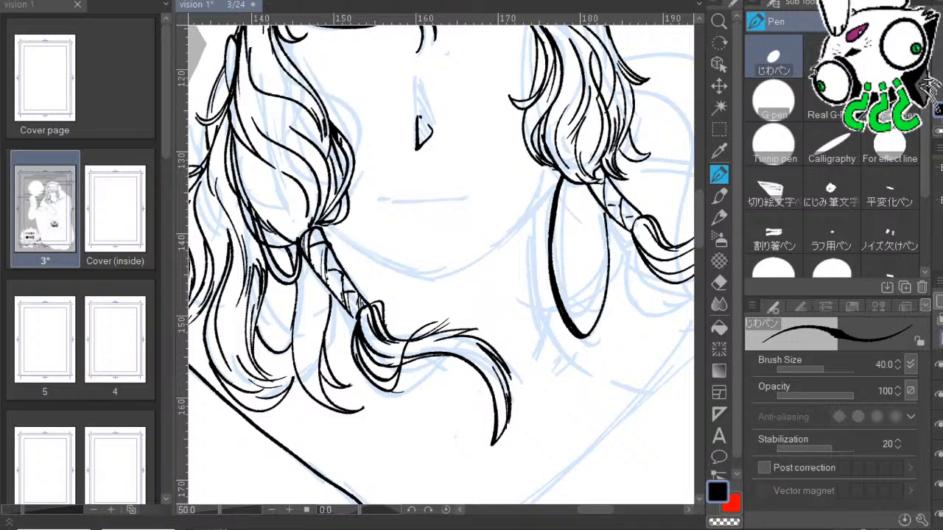
Try to redraw the jawline freehand from one side lock around the chin to the other, undoing the strokes.
{"action": "left_click_drag", "start_coordinate": [328, 221], "coordinate": [442, 285]}
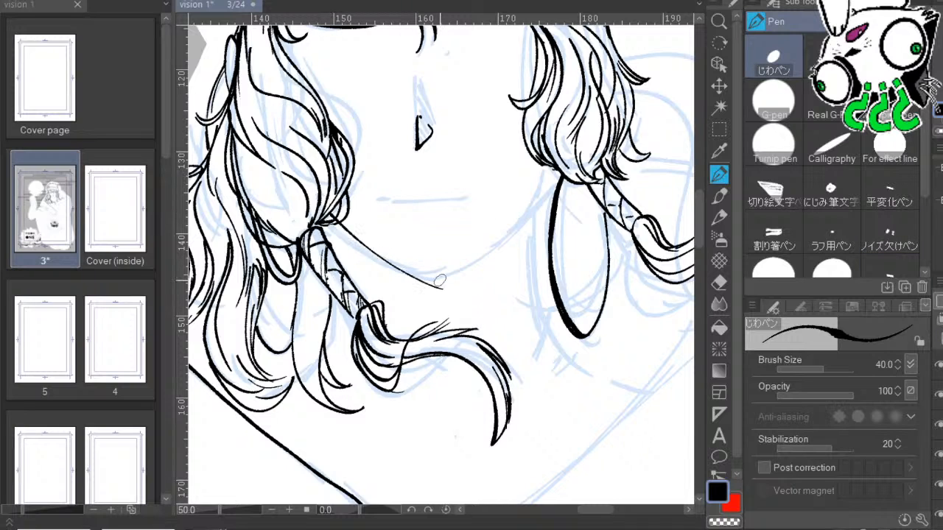
{"action": "key", "text": "ctrl+z"}
{"action": "mouse_move", "coordinate": [328, 214]}
{"action": "left_mouse_down"}
{"action": "mouse_move", "coordinate": [432, 279]}
{"action": "mouse_move", "coordinate": [495, 229]}
{"action": "mouse_move", "coordinate": [548, 165]}
{"action": "left_mouse_up"}
{"action": "key", "text": "ctrl+z"}
{"action": "mouse_move", "coordinate": [422, 279]}
{"action": "left_mouse_down"}
{"action": "mouse_move", "coordinate": [520, 198]}
{"action": "mouse_move", "coordinate": [553, 156]}
{"action": "left_mouse_up"}
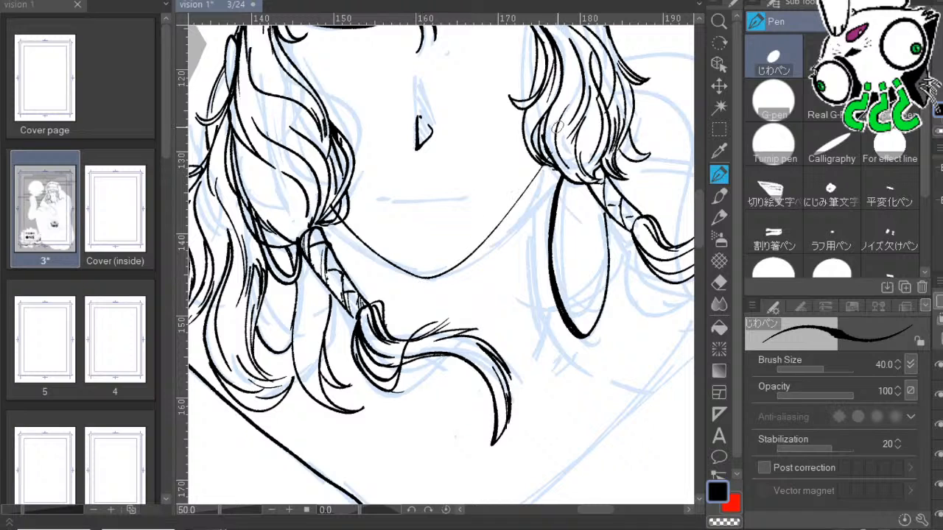
{"action": "key", "text": "ctrl+z"}
{"action": "key", "text": "ctrl+z"}
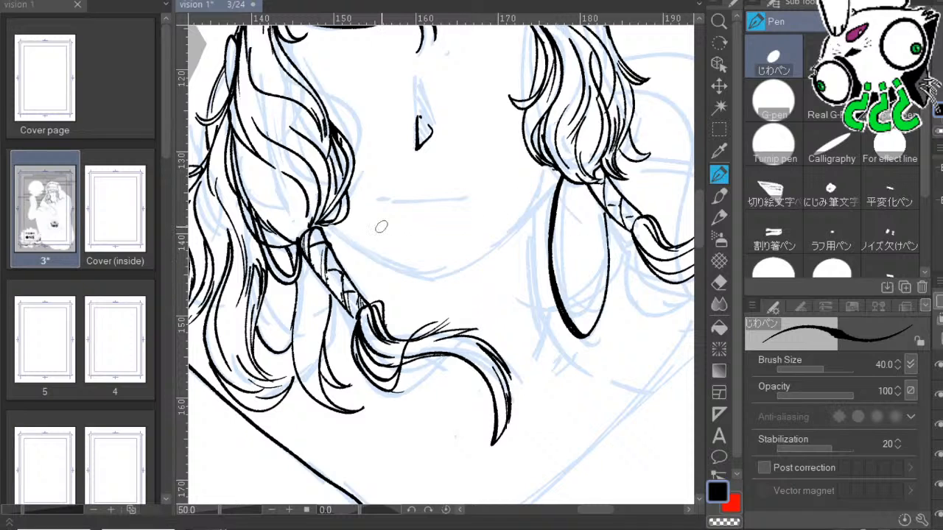
Place a vertical two-line symmetrical ruler through the centre of the face and ink the mirrored jawline down to the chin.
{"action": "key", "text": "u"}
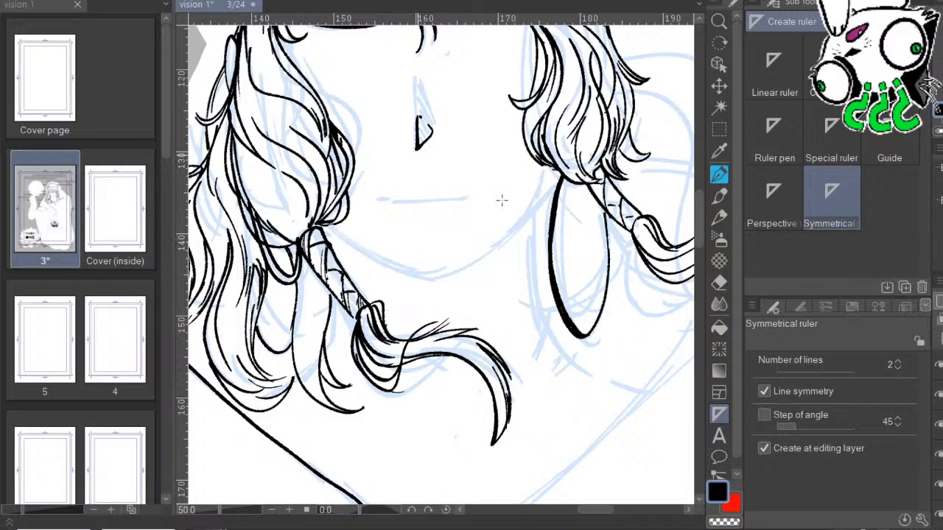
{"action": "scroll", "coordinate": [526, 201], "scroll_direction": "up", "scroll_amount": 3}
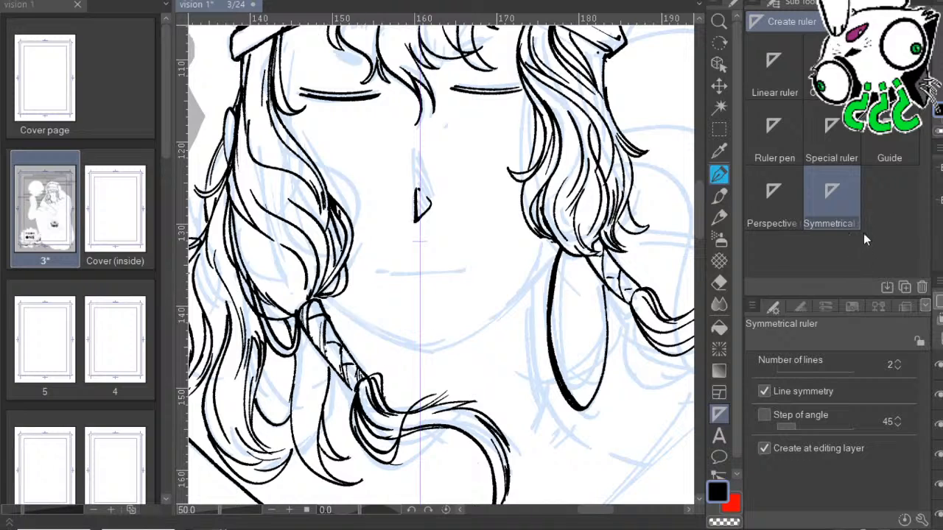
{"action": "key", "text": "p"}
{"action": "left_click_drag", "start_coordinate": [326, 294], "coordinate": [415, 354]}
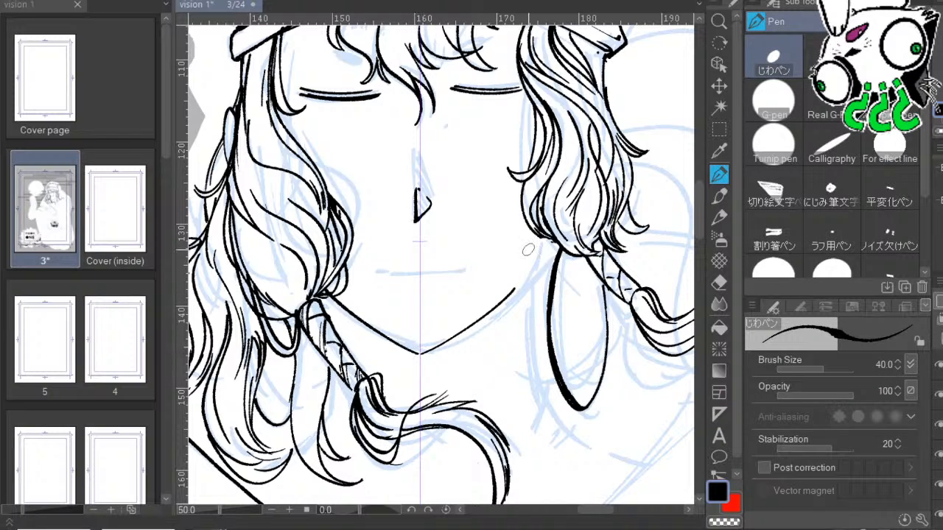
Undo the jawline strokes and re-ink the mirrored jaw as one smooth curve from the chin up to the side locks.
{"action": "left_click_drag", "start_coordinate": [515, 288], "coordinate": [533, 237]}
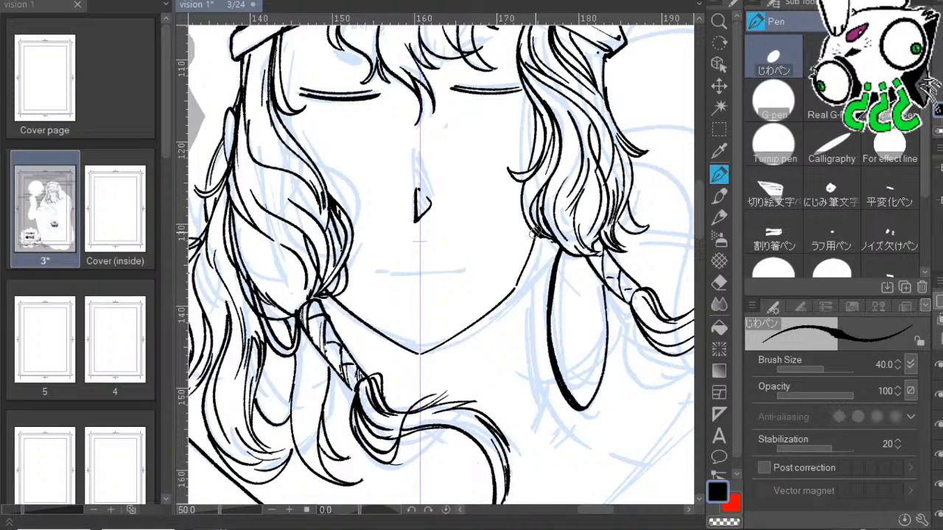
{"action": "key", "text": "ctrl+z"}
{"action": "key", "text": "ctrl+z"}
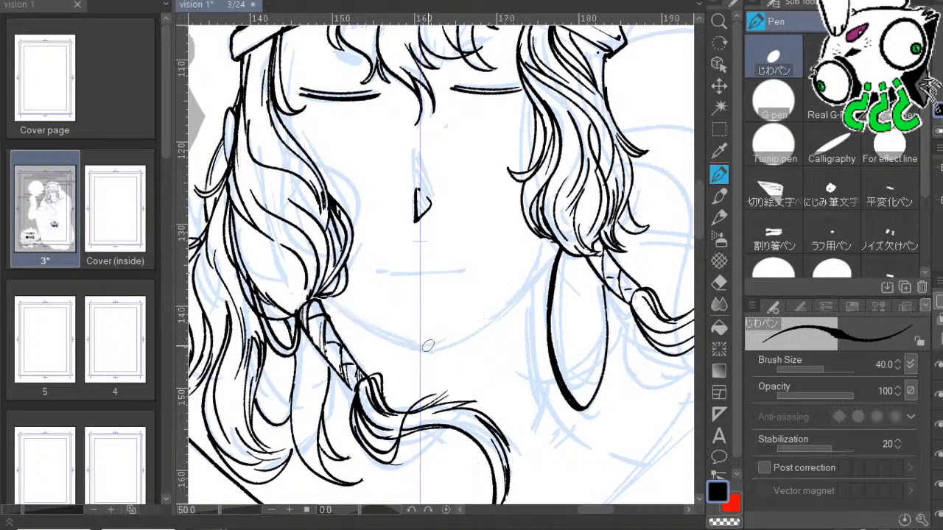
{"action": "mouse_move", "coordinate": [421, 346]}
{"action": "left_mouse_down"}
{"action": "mouse_move", "coordinate": [450, 340]}
{"action": "mouse_move", "coordinate": [538, 238]}
{"action": "left_mouse_up"}
{"action": "key", "text": "ctrl+z"}
{"action": "mouse_move", "coordinate": [422, 348]}
{"action": "left_mouse_down"}
{"action": "mouse_move", "coordinate": [479, 318]}
{"action": "mouse_move", "coordinate": [537, 237]}
{"action": "left_mouse_up"}
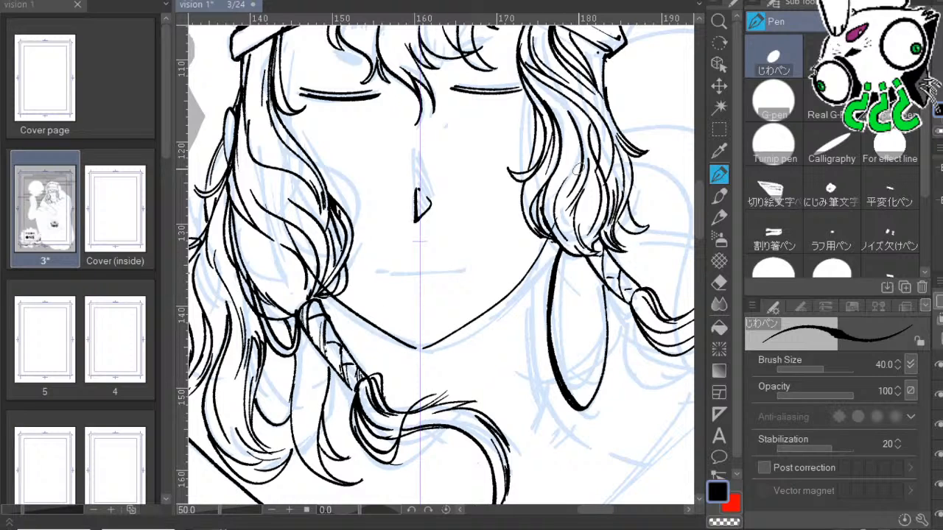
{"action": "key", "text": "ctrl+z"}
{"action": "left_click_drag", "start_coordinate": [420, 340], "coordinate": [537, 232]}
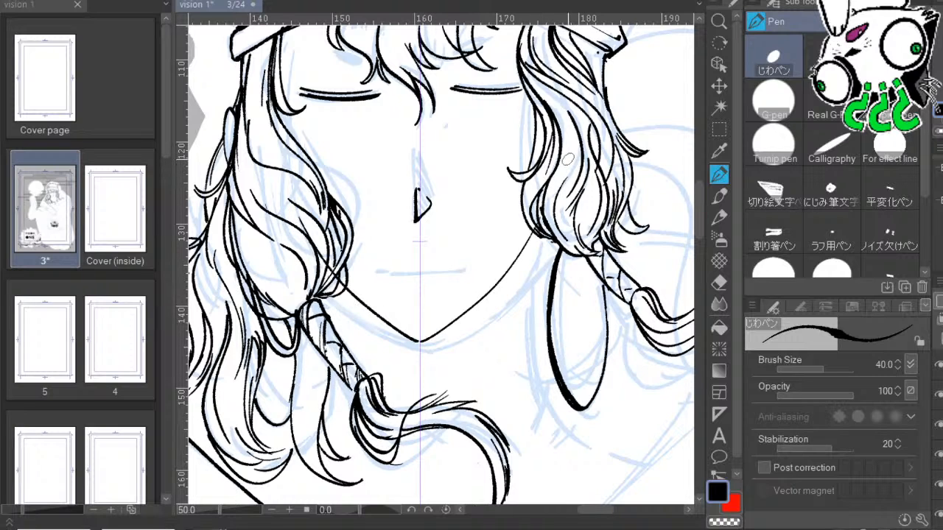
{"action": "key", "text": "ctrl+z"}
{"action": "mouse_move", "coordinate": [421, 342]}
{"action": "left_mouse_down"}
{"action": "mouse_move", "coordinate": [527, 262]}
{"action": "mouse_move", "coordinate": [544, 234]}
{"action": "left_mouse_up"}
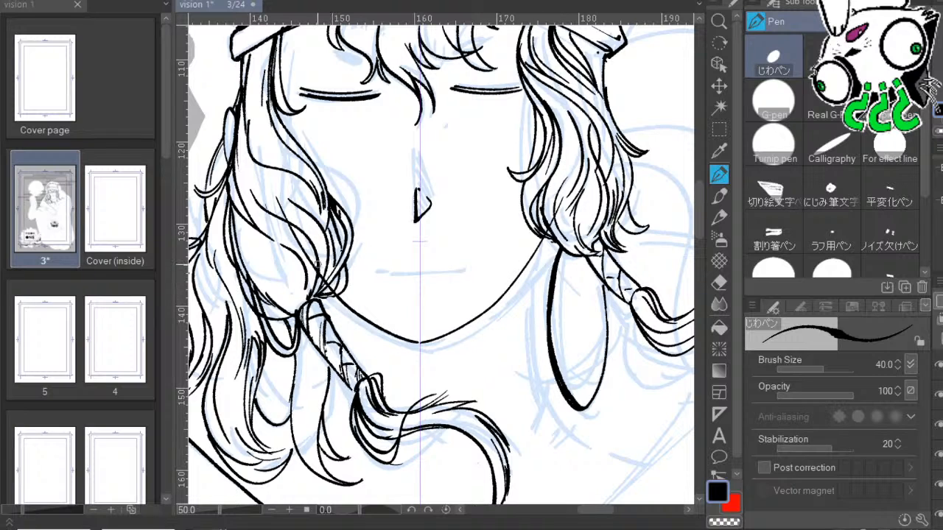
Clean up the jawline where it overlaps the side lock with transparent ink, and join its halves at the chin in black.
{"action": "key", "text": "c"}
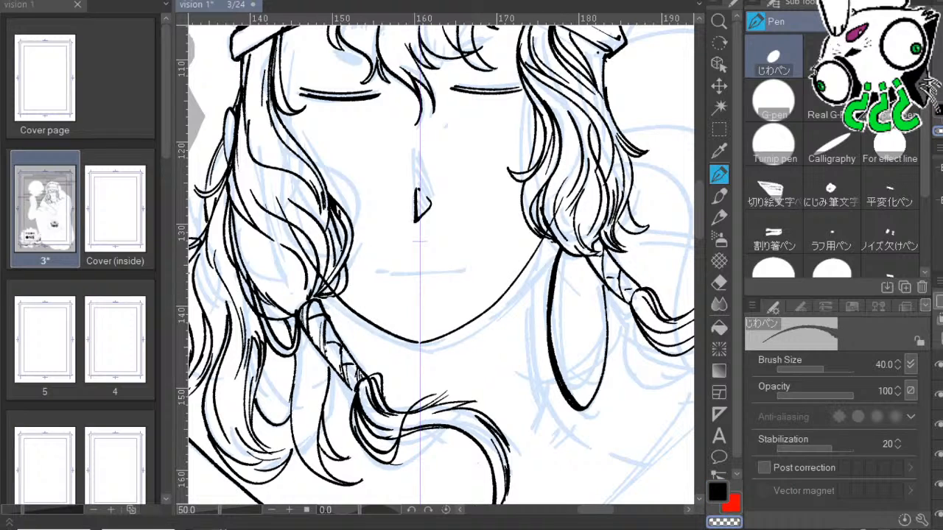
{"action": "left_click", "coordinate": [774, 99]}
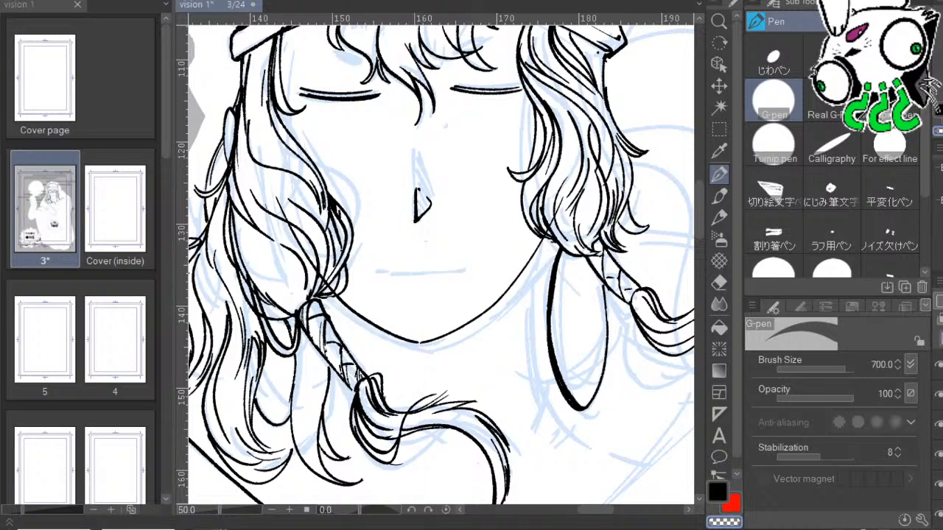
{"action": "left_click", "coordinate": [774, 59]}
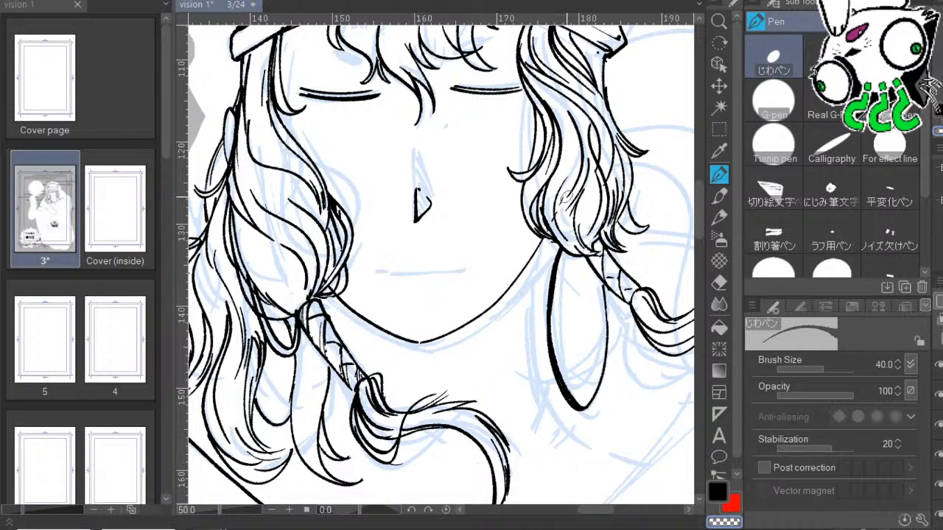
{"action": "scroll", "coordinate": [429, 238], "scroll_direction": "up", "scroll_amount": 3}
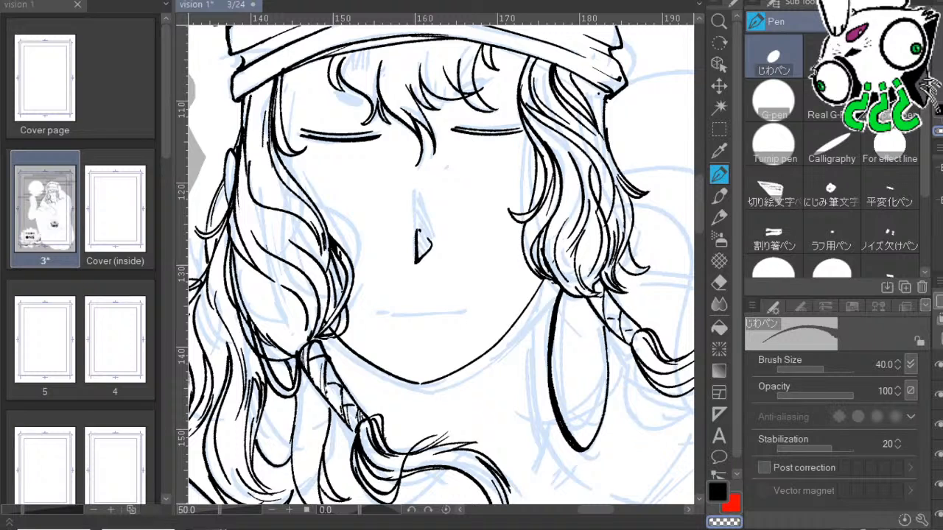
{"action": "key", "text": "c"}
{"action": "left_click_drag", "start_coordinate": [632, 308], "coordinate": [618, 265]}
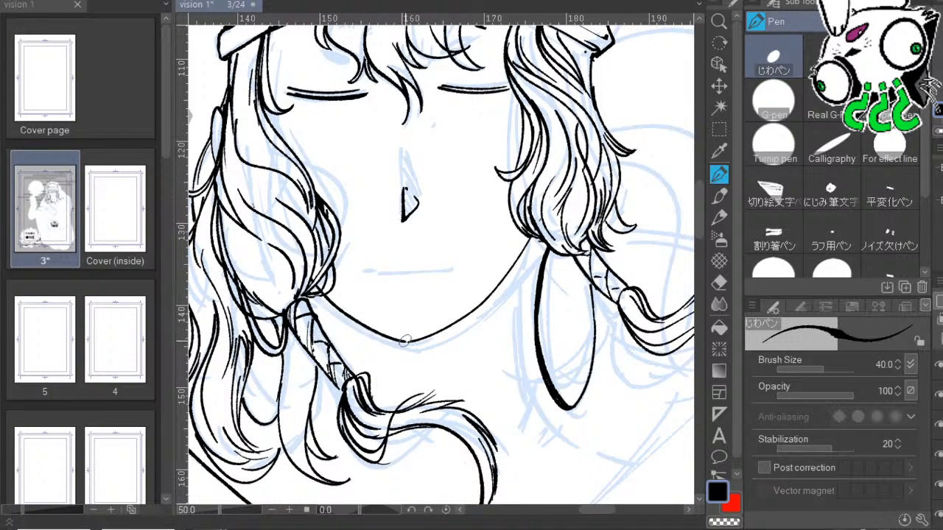
Erase the inked nose and both closed-eye lines from the face.
{"action": "left_click_drag", "start_coordinate": [455, 157], "coordinate": [449, 240]}
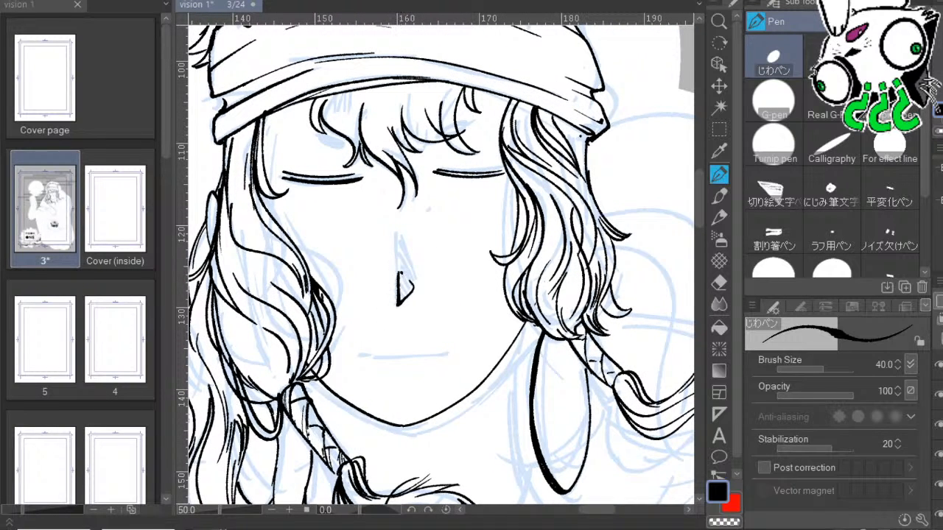
{"action": "mouse_move", "coordinate": [410, 277]}
{"action": "left_mouse_down"}
{"action": "mouse_move", "coordinate": [398, 273]}
{"action": "mouse_move", "coordinate": [403, 298]}
{"action": "mouse_move", "coordinate": [411, 290]}
{"action": "left_mouse_up"}
{"action": "left_click_drag", "start_coordinate": [274, 173], "coordinate": [355, 176]}
{"action": "left_click_drag", "start_coordinate": [435, 171], "coordinate": [505, 176]}
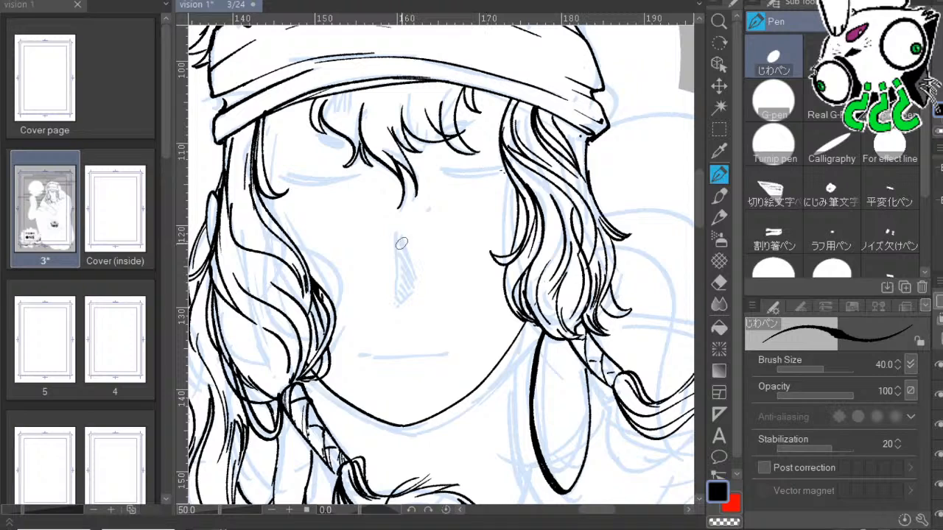
Re-ink the nose over the sketch with a straight vertical bridge line and short nostril marks beside it.
{"action": "left_click_drag", "start_coordinate": [398, 236], "coordinate": [395, 304]}
{"action": "key", "text": "ctrl+z"}
{"action": "left_click_drag", "start_coordinate": [403, 242], "coordinate": [403, 302]}
{"action": "mouse_move", "coordinate": [420, 267]}
{"action": "left_mouse_down"}
{"action": "mouse_move", "coordinate": [412, 298]}
{"action": "mouse_move", "coordinate": [417, 267]}
{"action": "left_mouse_up"}
Ink the side of the neck with two overlapping strokes running down from the jaw beside the earring.
{"action": "scroll", "coordinate": [386, 244], "scroll_direction": "down", "scroll_amount": 3}
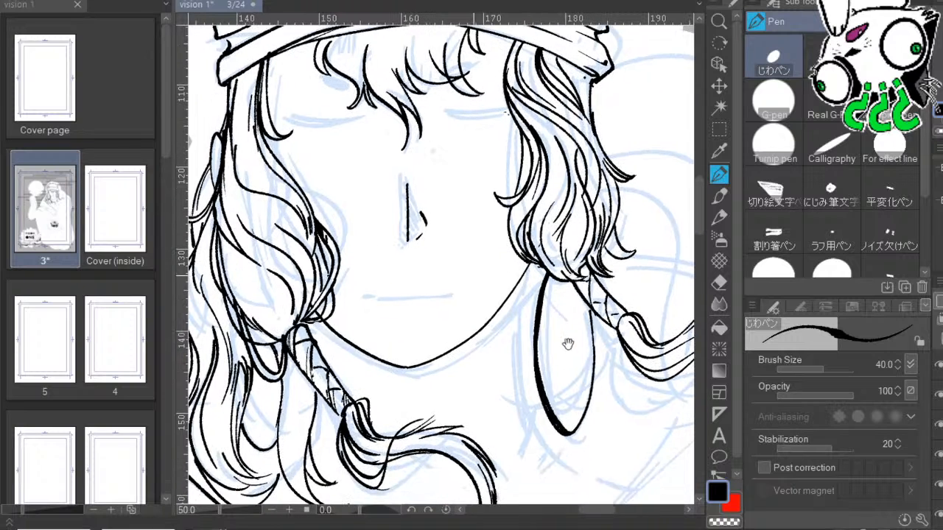
{"action": "mouse_move", "coordinate": [547, 276]}
{"action": "left_mouse_down"}
{"action": "mouse_move", "coordinate": [526, 259]}
{"action": "mouse_move", "coordinate": [556, 240]}
{"action": "left_mouse_up"}
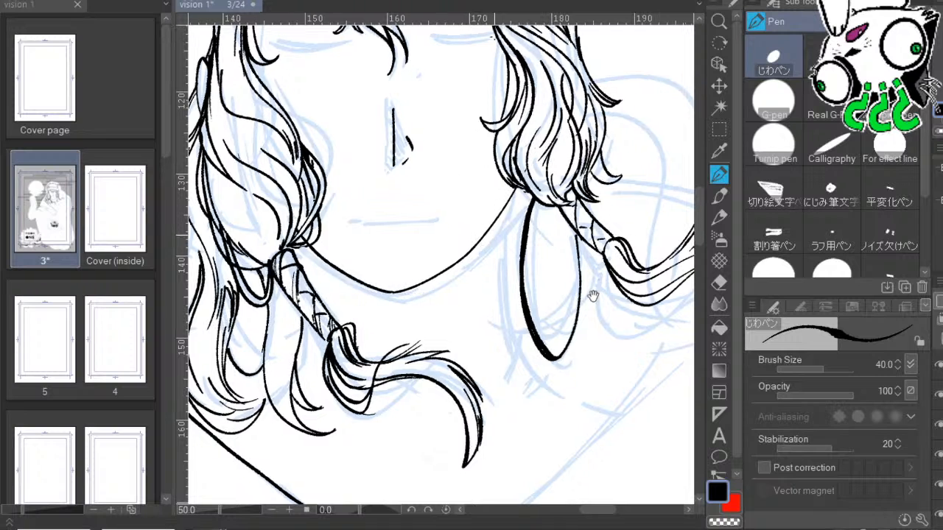
{"action": "left_click_drag", "start_coordinate": [595, 295], "coordinate": [584, 271]}
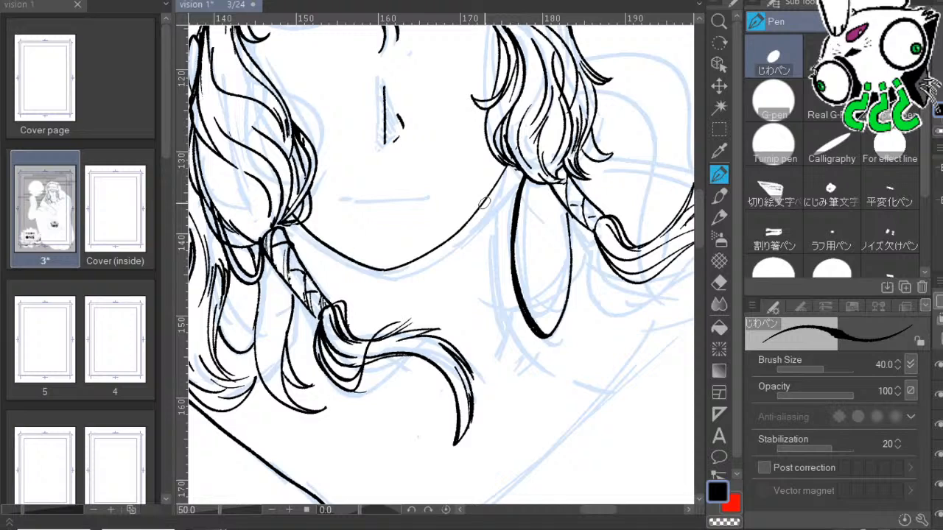
{"action": "left_click_drag", "start_coordinate": [572, 292], "coordinate": [619, 221]}
{"action": "left_click_drag", "start_coordinate": [490, 47], "coordinate": [437, 193]}
{"action": "mouse_move", "coordinate": [550, 267]}
{"action": "left_mouse_down"}
{"action": "mouse_move", "coordinate": [588, 326]}
{"action": "mouse_move", "coordinate": [592, 301]}
{"action": "left_mouse_up"}
{"action": "left_click_drag", "start_coordinate": [472, 257], "coordinate": [470, 429]}
{"action": "key", "text": "ctrl+z"}
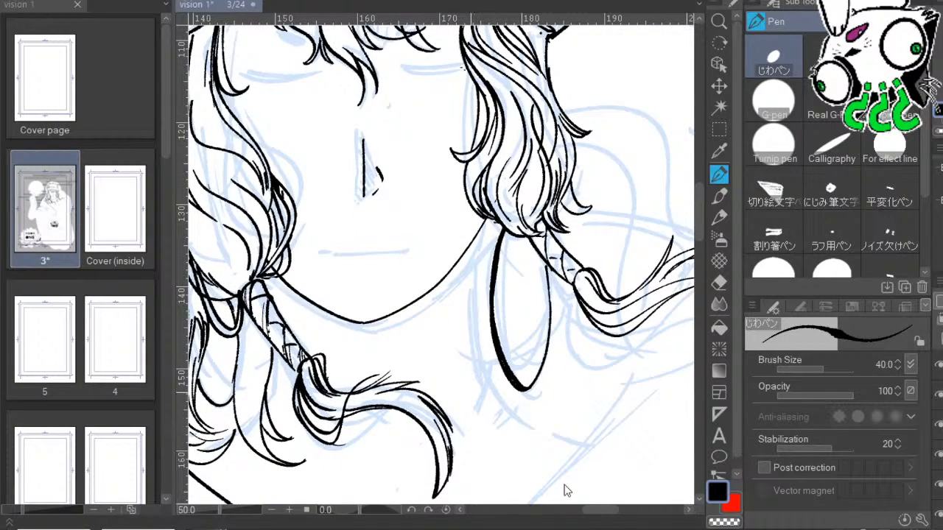
{"action": "left_click_drag", "start_coordinate": [479, 254], "coordinate": [471, 355]}
{"action": "left_click_drag", "start_coordinate": [476, 336], "coordinate": [461, 401]}
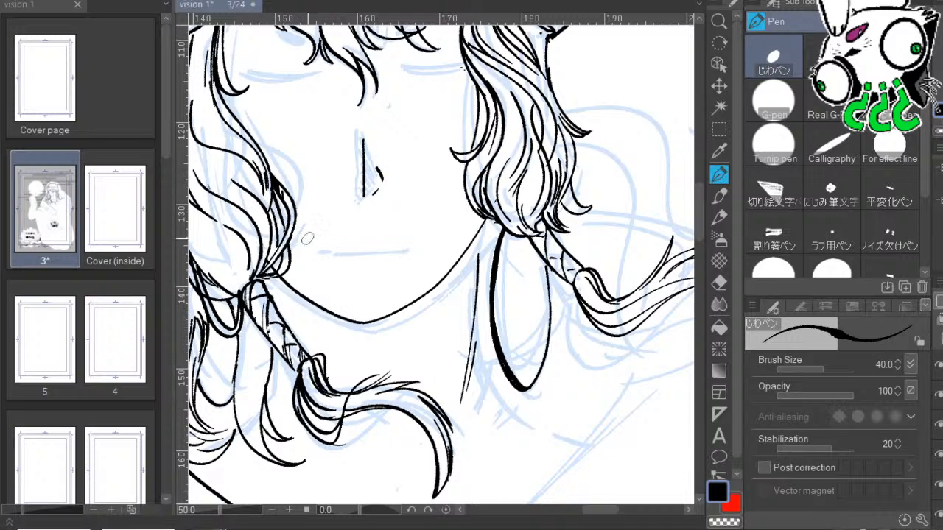
Ink the closed mouth as a thin, nearly horizontal line with a small gap, following the sketch.
{"action": "left_click_drag", "start_coordinate": [326, 251], "coordinate": [408, 250]}
{"action": "key", "text": "ctrl+z"}
{"action": "left_click_drag", "start_coordinate": [322, 253], "coordinate": [411, 248]}
Rotate the canvas and ink the closed eye on the drawing's left as a thick, slightly curved line.
{"action": "left_click_drag", "start_coordinate": [353, 192], "coordinate": [360, 247]}
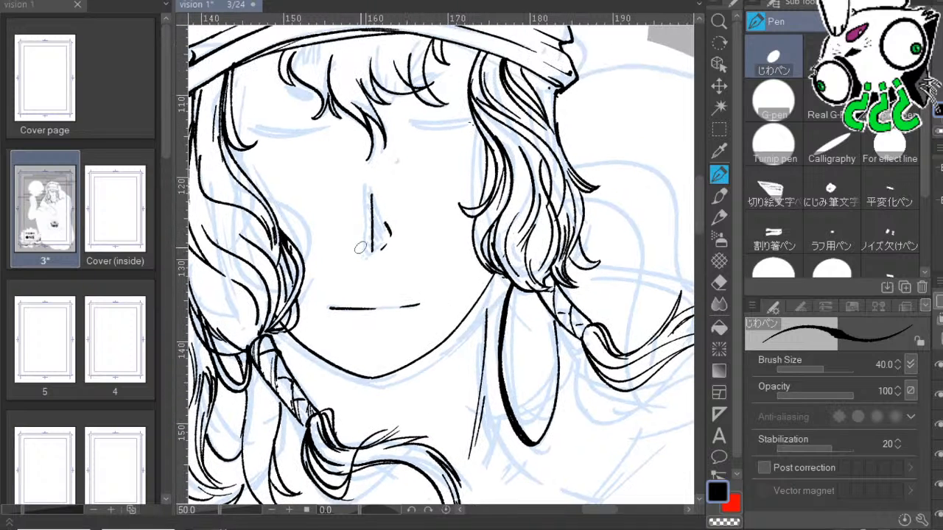
{"action": "left_click_drag", "start_coordinate": [527, 154], "coordinate": [511, 261]}
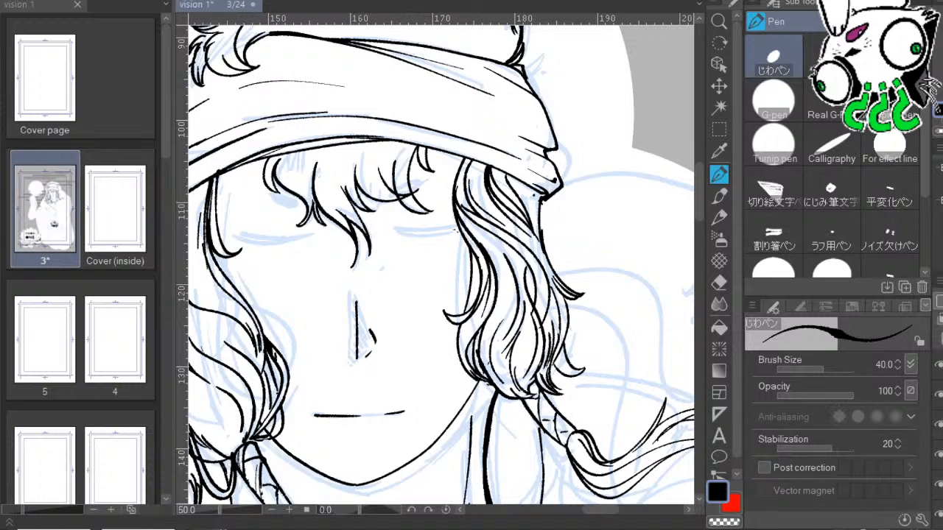
{"action": "left_click_drag", "start_coordinate": [503, 489], "coordinate": [355, 486]}
{"action": "left_click_drag", "start_coordinate": [294, 122], "coordinate": [343, 166]}
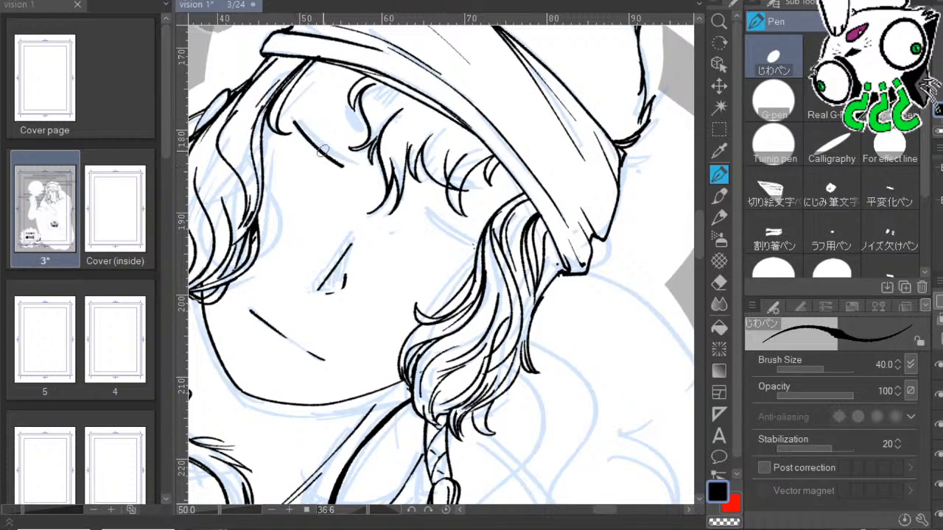
{"action": "left_click_drag", "start_coordinate": [297, 118], "coordinate": [348, 165]}
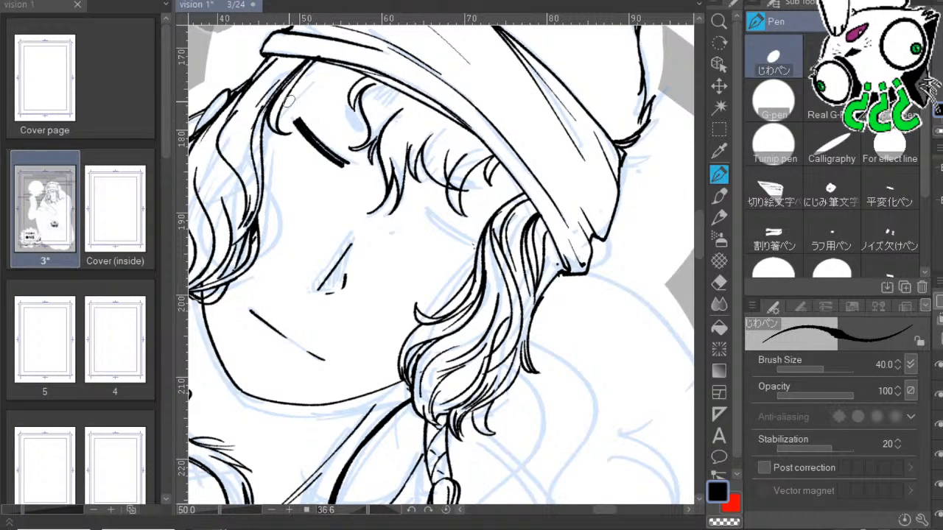
Try to ink the matching closed eye on the drawing's right, and undo its strokes with the canvas upright.
{"action": "mouse_move", "coordinate": [405, 201]}
{"action": "left_mouse_down"}
{"action": "mouse_move", "coordinate": [454, 233]}
{"action": "mouse_move", "coordinate": [412, 202]}
{"action": "mouse_move", "coordinate": [467, 238]}
{"action": "left_mouse_up"}
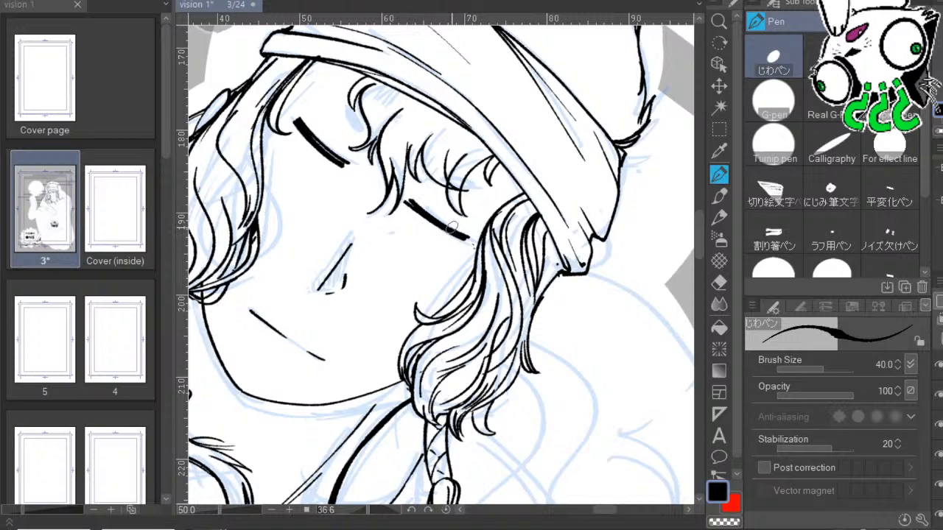
{"action": "left_click", "coordinate": [446, 510]}
{"action": "left_click_drag", "start_coordinate": [528, 274], "coordinate": [609, 236]}
{"action": "key", "text": "ctrl+z"}
{"action": "key", "text": "ctrl+z"}
{"action": "key", "text": "ctrl+z"}
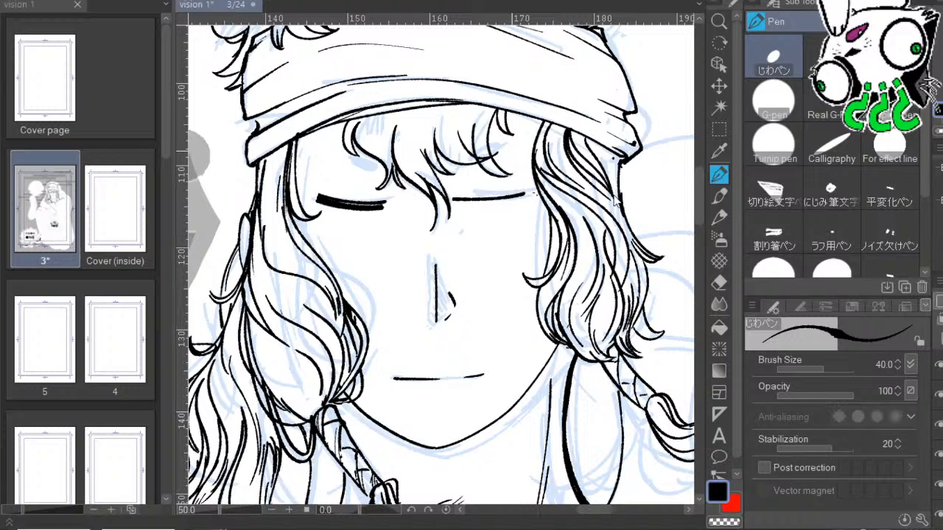
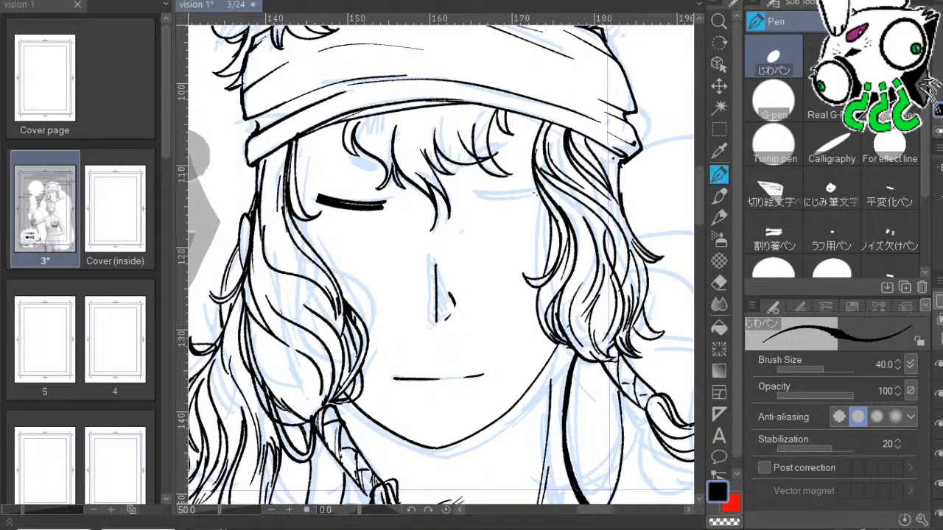
Toggle the line-art layers off and on to check the jawline separately from the hair and hat.
{"action": "mouse_move", "coordinate": [698, 218]}
{"action": "left_mouse_down"}
{"action": "mouse_move", "coordinate": [700, 293]}
{"action": "mouse_move", "coordinate": [699, 177]}
{"action": "left_mouse_up"}
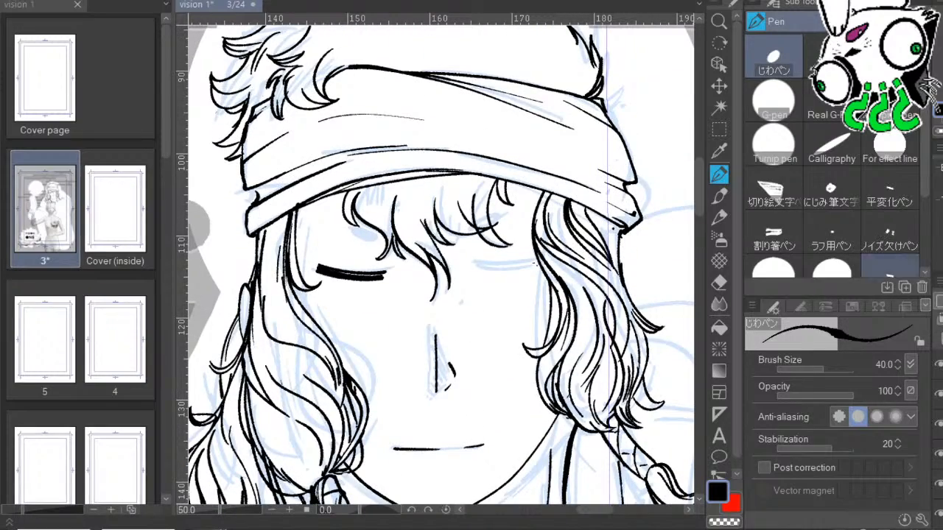
{"action": "left_click_drag", "start_coordinate": [680, 430], "coordinate": [694, 97]}
{"action": "left_click_drag", "start_coordinate": [652, 409], "coordinate": [658, 516]}
{"action": "left_click_drag", "start_coordinate": [692, 299], "coordinate": [714, 526]}
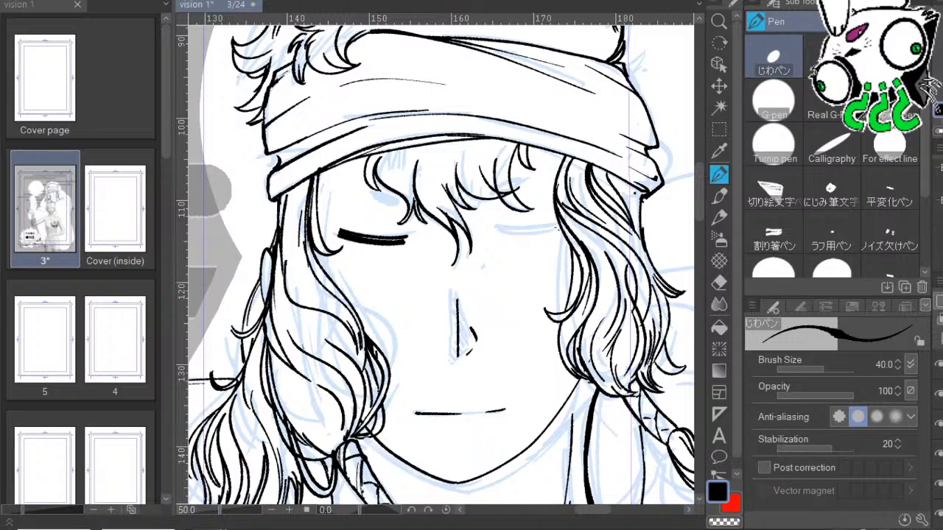
{"action": "key", "text": "ctrl+z"}
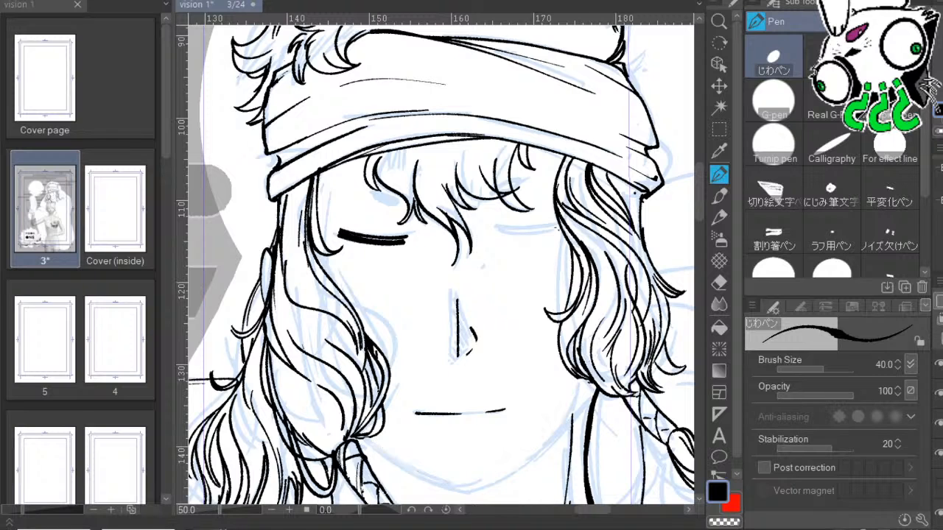
{"action": "left_click", "coordinate": [939, 483]}
{"action": "left_click", "coordinate": [939, 513]}
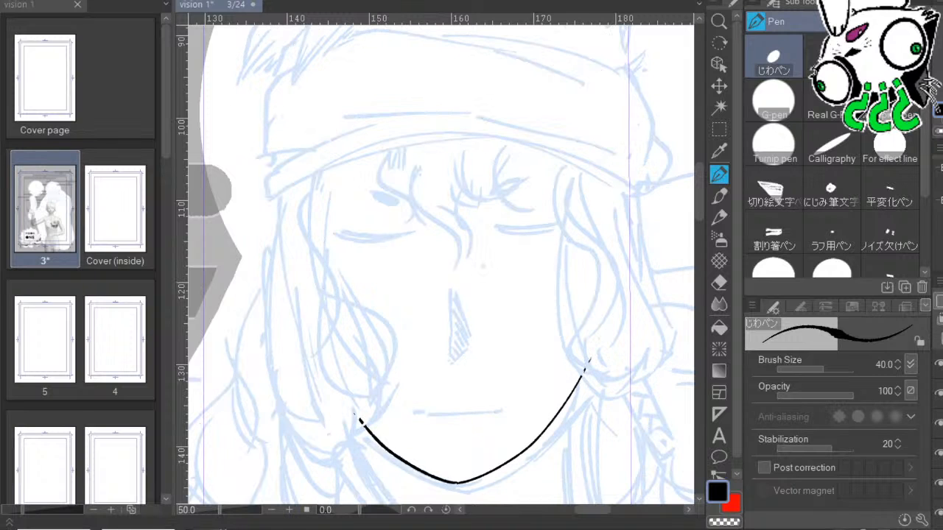
{"action": "key", "text": "ctrl+z"}
Rotate the canvas and ink the closed eye on the drawing's right as a thick curved line built from repeated strokes.
{"action": "left_click", "coordinate": [374, 510]}
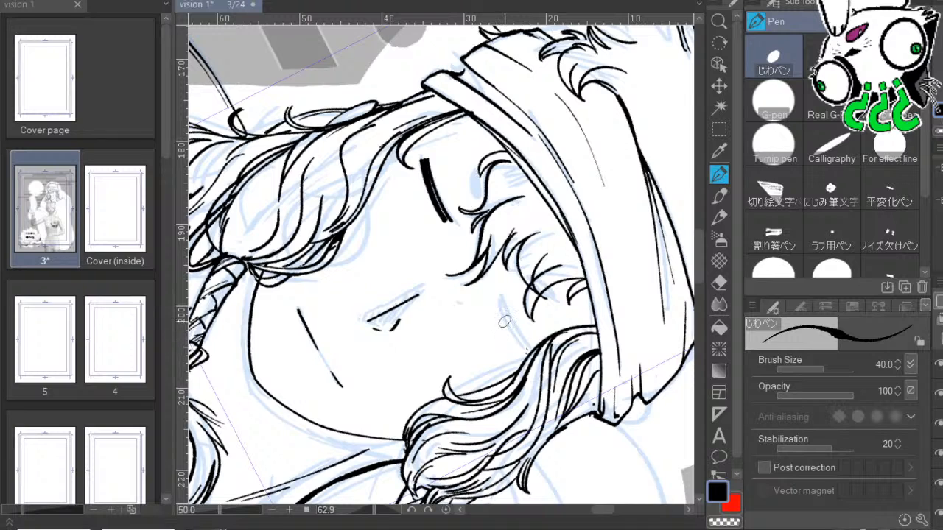
{"action": "left_click_drag", "start_coordinate": [483, 295], "coordinate": [514, 343]}
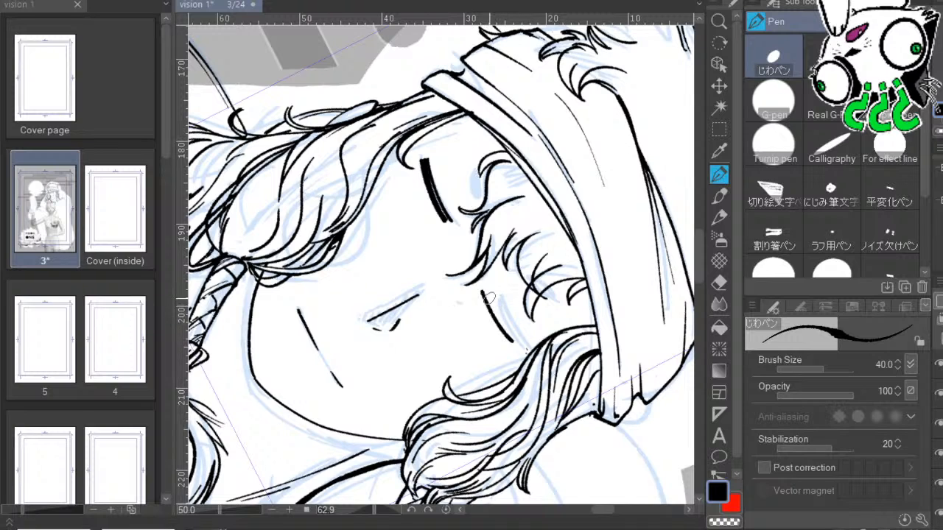
{"action": "left_click_drag", "start_coordinate": [479, 288], "coordinate": [505, 335]}
{"action": "left_click_drag", "start_coordinate": [477, 286], "coordinate": [510, 343]}
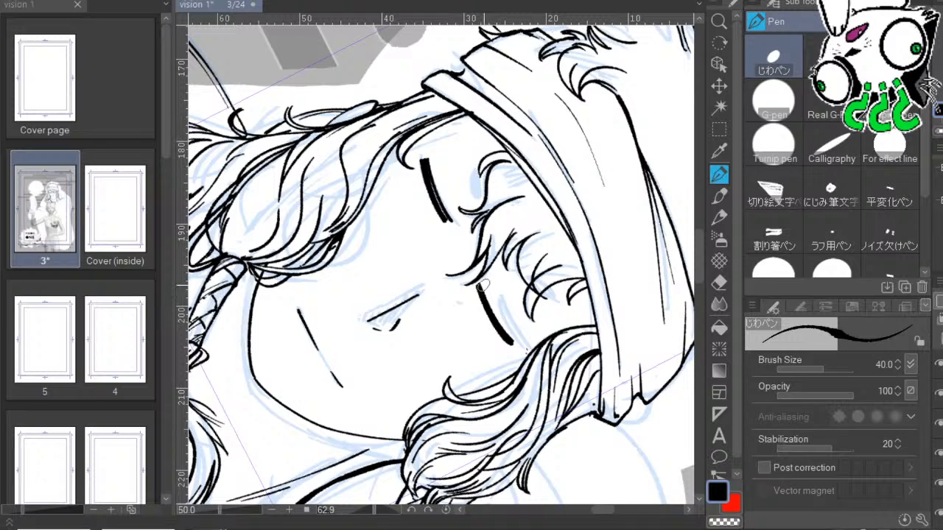
{"action": "left_click_drag", "start_coordinate": [477, 284], "coordinate": [515, 341]}
{"action": "key", "text": "ctrl+z"}
{"action": "left_click_drag", "start_coordinate": [480, 283], "coordinate": [512, 342]}
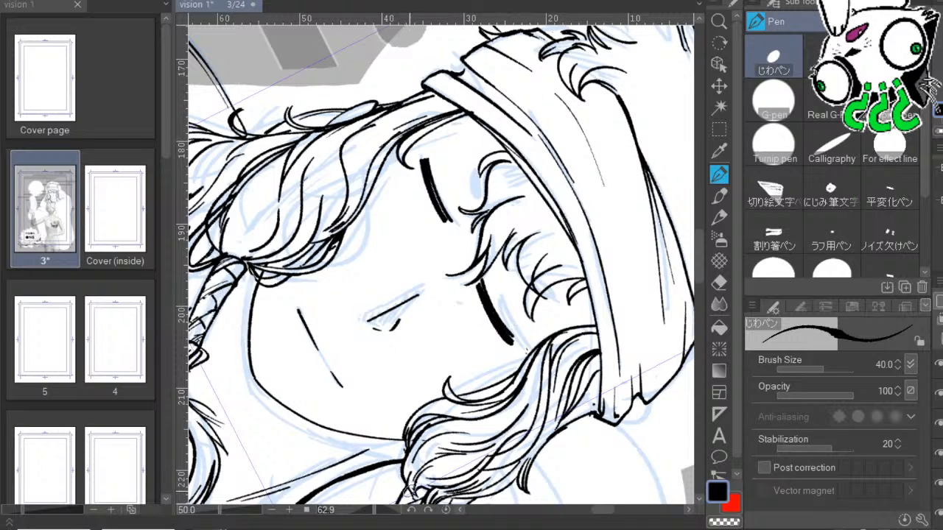
Lasso the closed eye on the drawing's right, shift it slightly to line up with the other eye, and deselect.
{"action": "left_click", "coordinate": [446, 510]}
{"action": "left_click_drag", "start_coordinate": [689, 312], "coordinate": [711, 311]}
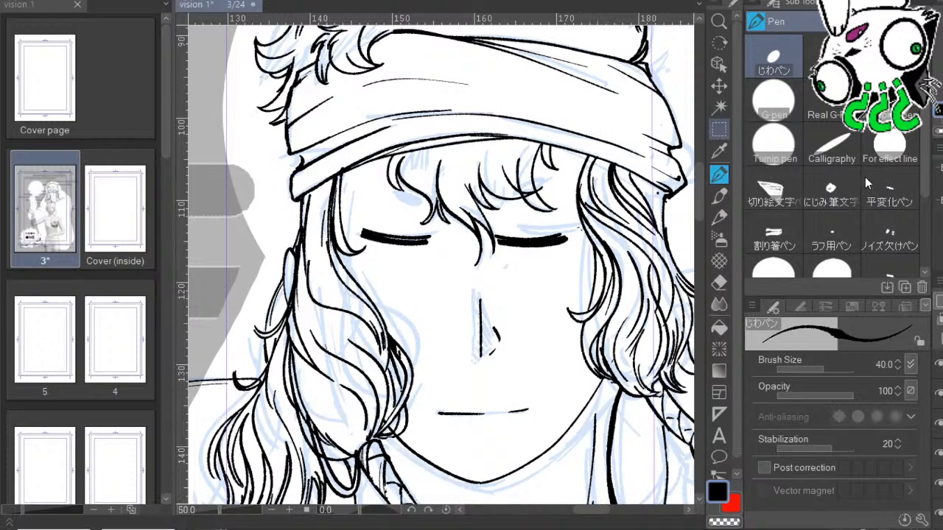
{"action": "left_click", "coordinate": [719, 129]}
{"action": "left_click", "coordinate": [890, 144]}
{"action": "left_click", "coordinate": [889, 66]}
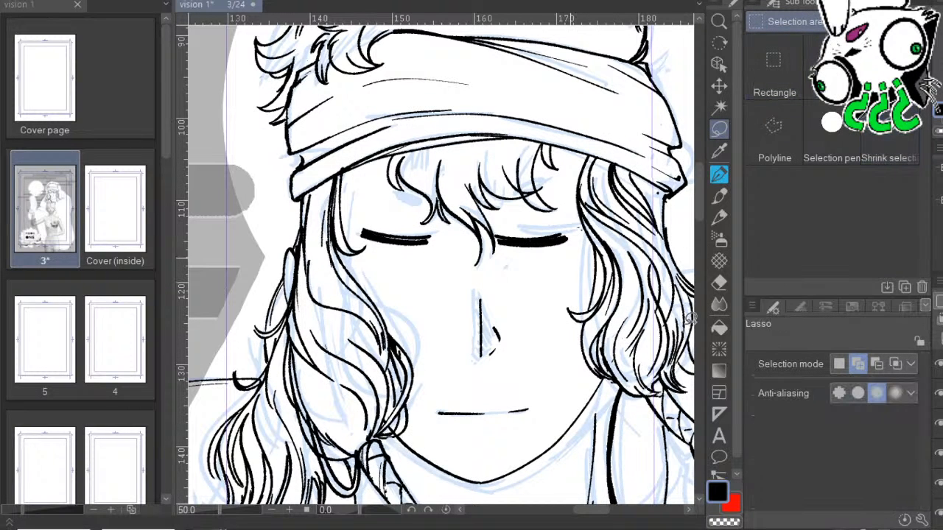
{"action": "mouse_move", "coordinate": [574, 261]}
{"action": "left_mouse_down"}
{"action": "mouse_move", "coordinate": [545, 218]}
{"action": "mouse_move", "coordinate": [498, 228]}
{"action": "mouse_move", "coordinate": [500, 247]}
{"action": "mouse_move", "coordinate": [564, 268]}
{"action": "left_mouse_up"}
{"action": "left_click", "coordinate": [719, 86]}
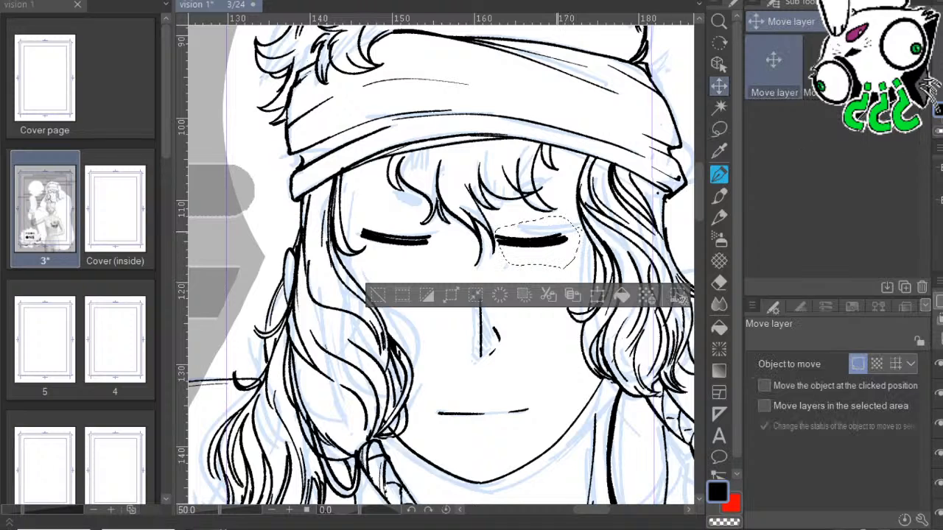
{"action": "mouse_move", "coordinate": [682, 299]}
{"action": "left_mouse_down"}
{"action": "mouse_move", "coordinate": [695, 296]}
{"action": "mouse_move", "coordinate": [694, 309]}
{"action": "mouse_move", "coordinate": [676, 289]}
{"action": "mouse_move", "coordinate": [680, 307]}
{"action": "mouse_move", "coordinate": [691, 290]}
{"action": "left_mouse_up"}
{"action": "key", "text": "ctrl+d"}
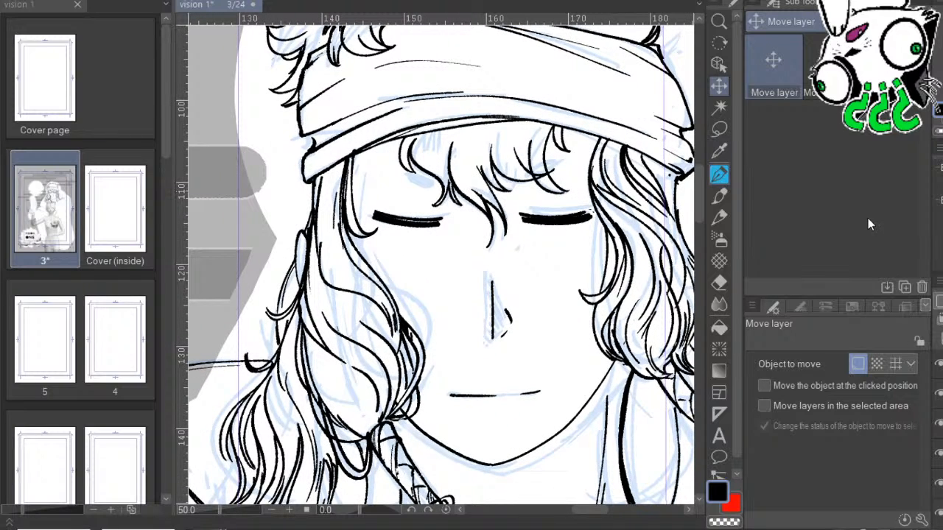
Try to ink thin strokes above the closed eye on the drawing's left with the canvas rotated, and undo them.
{"action": "left_click", "coordinate": [719, 174]}
{"action": "left_click_drag", "start_coordinate": [589, 338], "coordinate": [472, 459]}
{"action": "left_click_drag", "start_coordinate": [502, 324], "coordinate": [471, 307]}
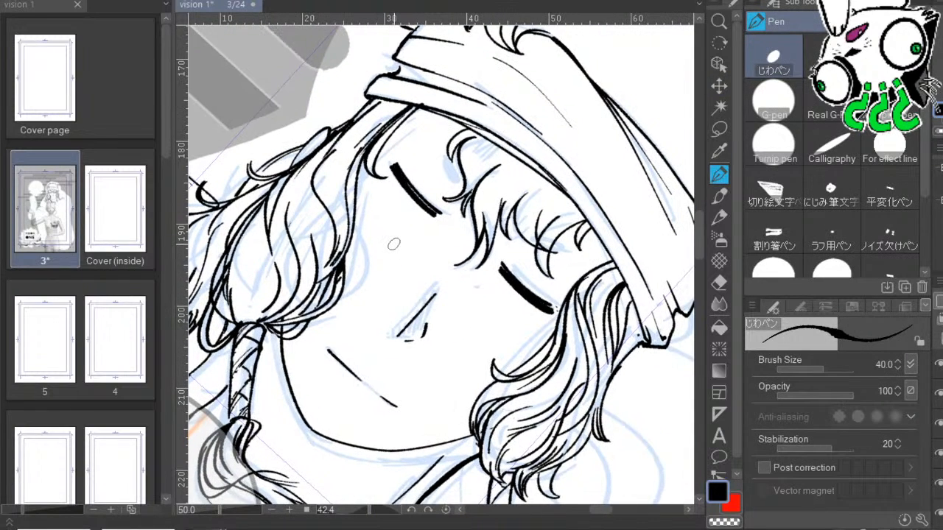
{"action": "left_click_drag", "start_coordinate": [405, 182], "coordinate": [425, 205]}
{"action": "left_click", "coordinate": [819, 368]}
{"action": "left_click_drag", "start_coordinate": [406, 155], "coordinate": [448, 199]}
{"action": "key", "text": "ctrl+z"}
{"action": "mouse_move", "coordinate": [406, 146]}
{"action": "left_mouse_down"}
{"action": "mouse_move", "coordinate": [438, 187]}
{"action": "mouse_move", "coordinate": [428, 182]}
{"action": "left_mouse_up"}
{"action": "key", "text": "ctrl+z"}
{"action": "key", "text": "ctrl+z"}
{"action": "left_click", "coordinate": [446, 510]}
{"action": "left_click_drag", "start_coordinate": [585, 349], "coordinate": [616, 371]}
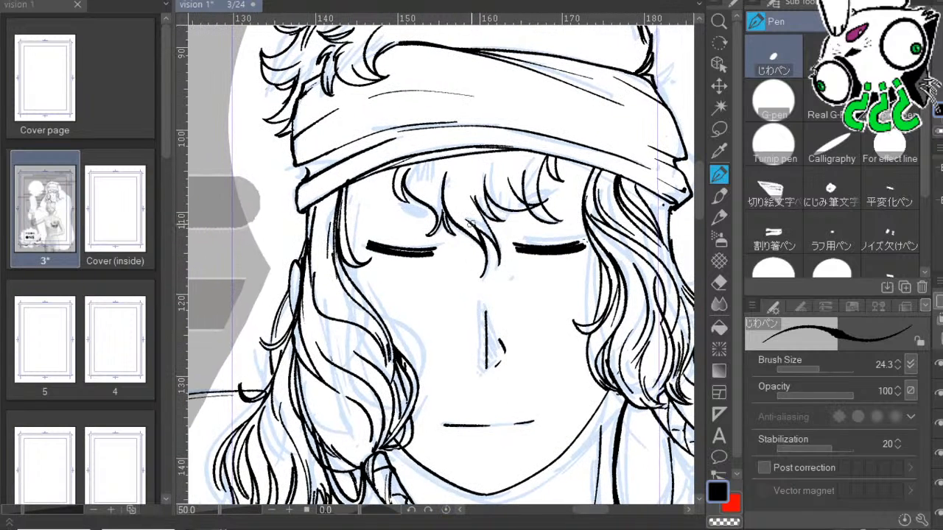
Set the pen's brush size to 50 for inking the forehead area.
{"action": "key", "text": "bracketright"}
{"action": "key", "text": "bracketright"}
{"action": "key", "text": "bracketright"}
{"action": "key", "text": "bracketright"}
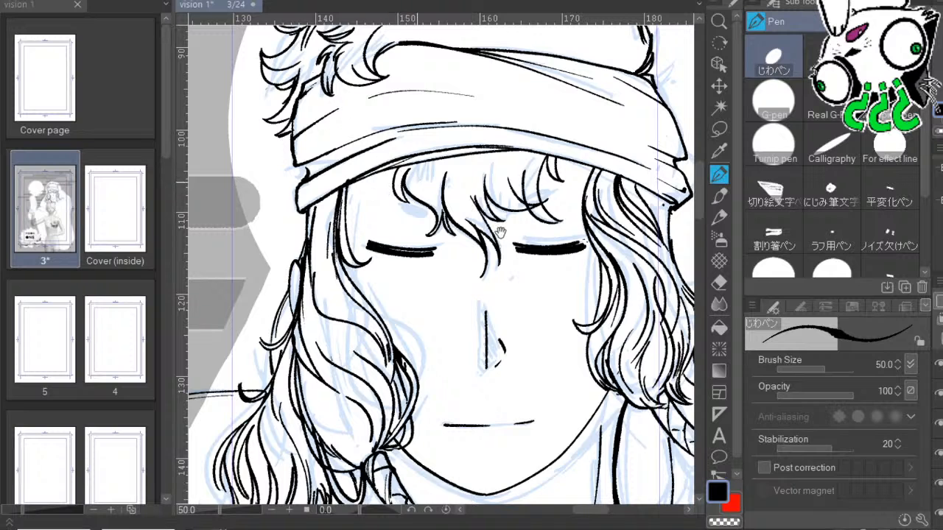
{"action": "scroll", "coordinate": [398, 165], "scroll_direction": "up", "scroll_amount": 2}
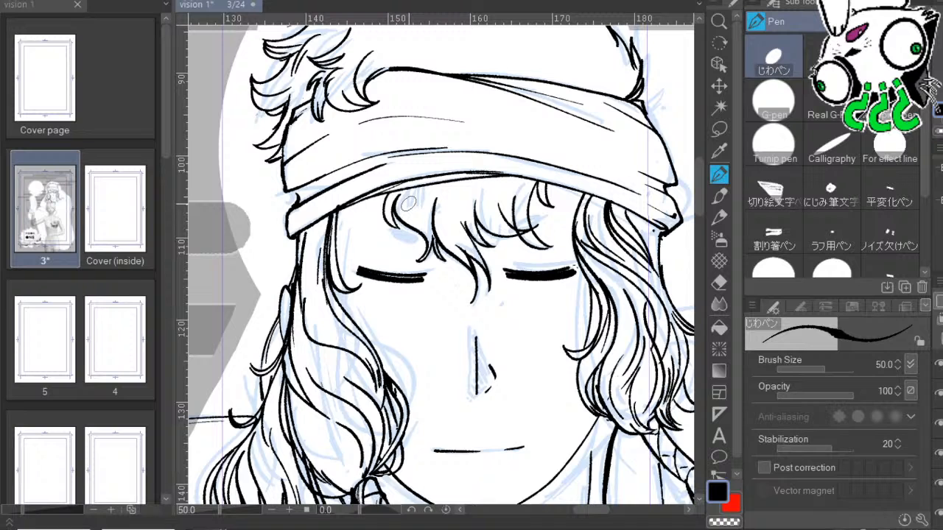
{"action": "left_click_drag", "start_coordinate": [471, 231], "coordinate": [468, 229]}
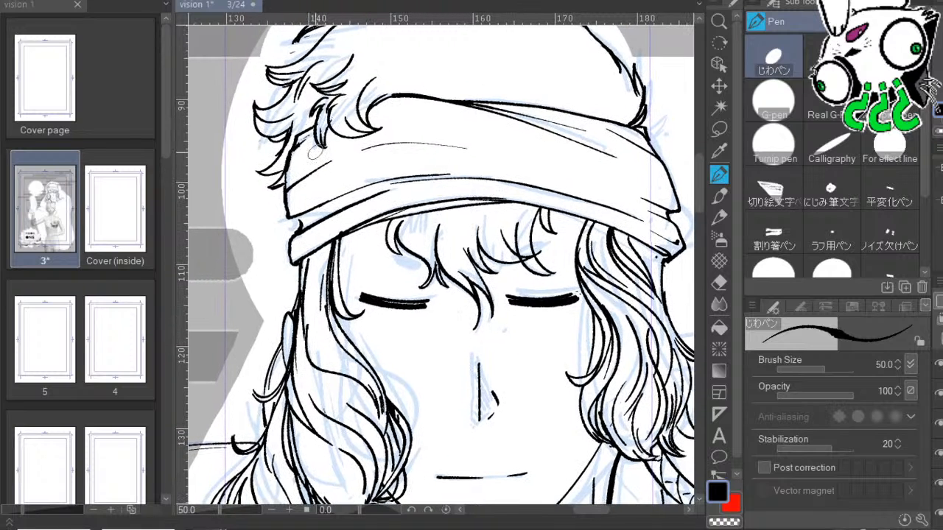
Try out positions for round brow dots above the closed eyes and undo the trial dots.
{"action": "mouse_move", "coordinate": [408, 273]}
{"action": "left_mouse_down"}
{"action": "mouse_move", "coordinate": [419, 273]}
{"action": "mouse_move", "coordinate": [404, 267]}
{"action": "left_mouse_up"}
{"action": "key", "text": "ctrl+z"}
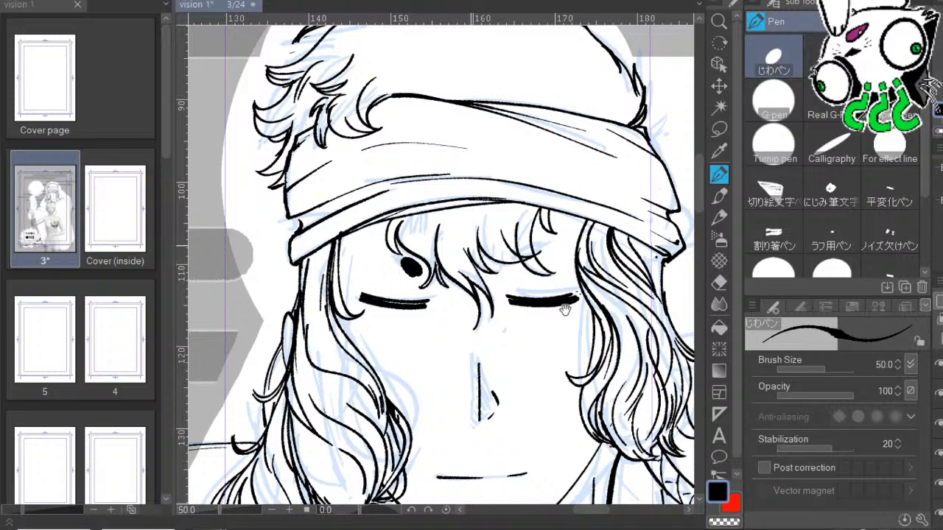
{"action": "left_click_drag", "start_coordinate": [566, 310], "coordinate": [528, 288]}
{"action": "mouse_move", "coordinate": [478, 251]}
{"action": "left_mouse_down"}
{"action": "mouse_move", "coordinate": [484, 237]}
{"action": "mouse_move", "coordinate": [474, 247]}
{"action": "left_mouse_up"}
{"action": "key", "text": "ctrl+z"}
{"action": "key", "text": "ctrl+z"}
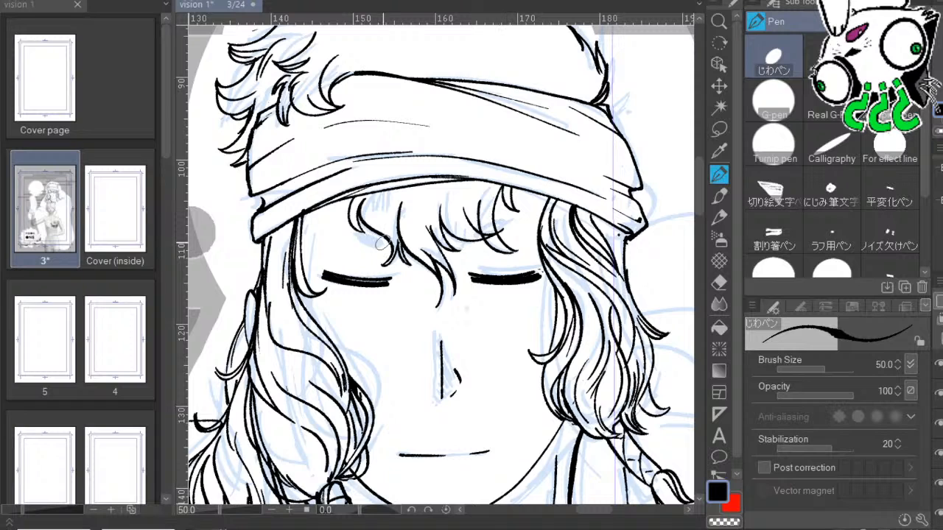
{"action": "left_click_drag", "start_coordinate": [352, 232], "coordinate": [383, 237]}
{"action": "key", "text": "ctrl+z"}
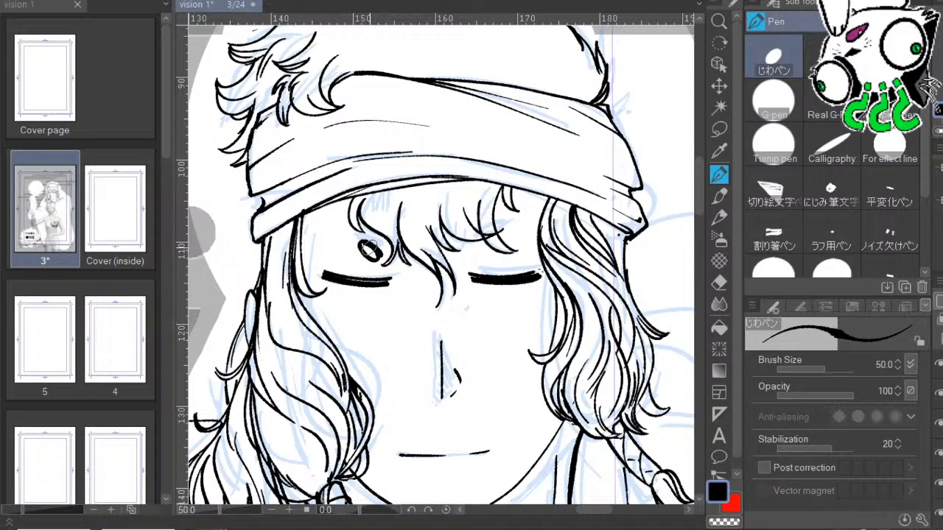
Ink a solid black round brow dot above each closed eye, at the edge of the fringe.
{"action": "mouse_move", "coordinate": [383, 253]}
{"action": "left_mouse_down"}
{"action": "mouse_move", "coordinate": [361, 238]}
{"action": "mouse_move", "coordinate": [379, 253]}
{"action": "mouse_move", "coordinate": [385, 238]}
{"action": "mouse_move", "coordinate": [382, 251]}
{"action": "mouse_move", "coordinate": [373, 245]}
{"action": "mouse_move", "coordinate": [372, 228]}
{"action": "mouse_move", "coordinate": [383, 247]}
{"action": "left_mouse_up"}
{"action": "key", "text": "ctrl+z"}
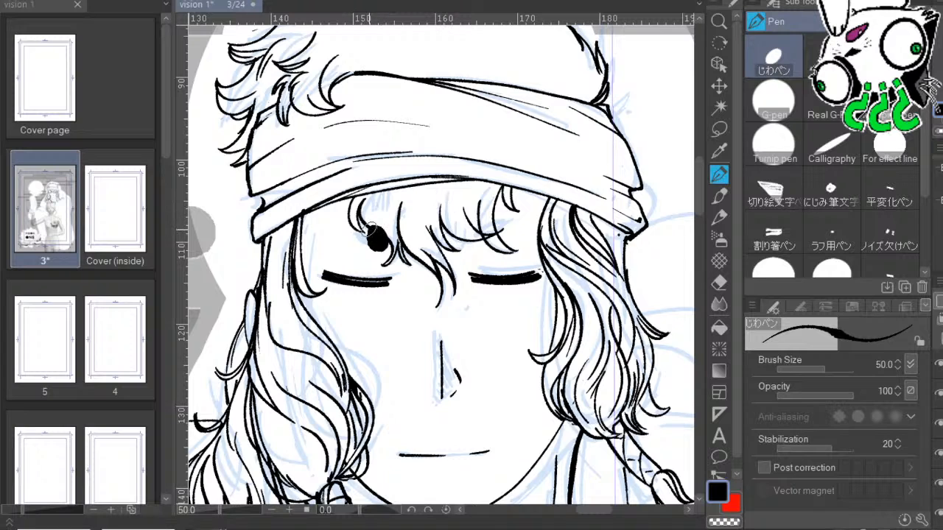
{"action": "mouse_move", "coordinate": [478, 236]}
{"action": "left_mouse_down"}
{"action": "mouse_move", "coordinate": [488, 230]}
{"action": "mouse_move", "coordinate": [477, 247]}
{"action": "mouse_move", "coordinate": [487, 233]}
{"action": "left_mouse_up"}
{"action": "scroll", "coordinate": [589, 310], "scroll_direction": "down", "scroll_amount": 2}
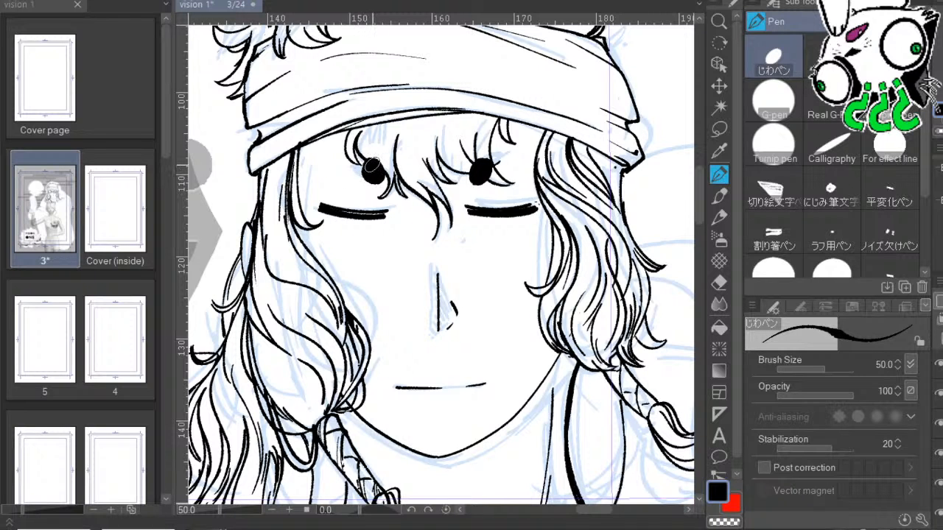
Extend the neck line on the drawing's right up to the jaw, and set the brush size to 31.8.
{"action": "mouse_move", "coordinate": [532, 214]}
{"action": "left_mouse_down"}
{"action": "mouse_move", "coordinate": [490, 211]}
{"action": "mouse_move", "coordinate": [454, 193]}
{"action": "left_mouse_up"}
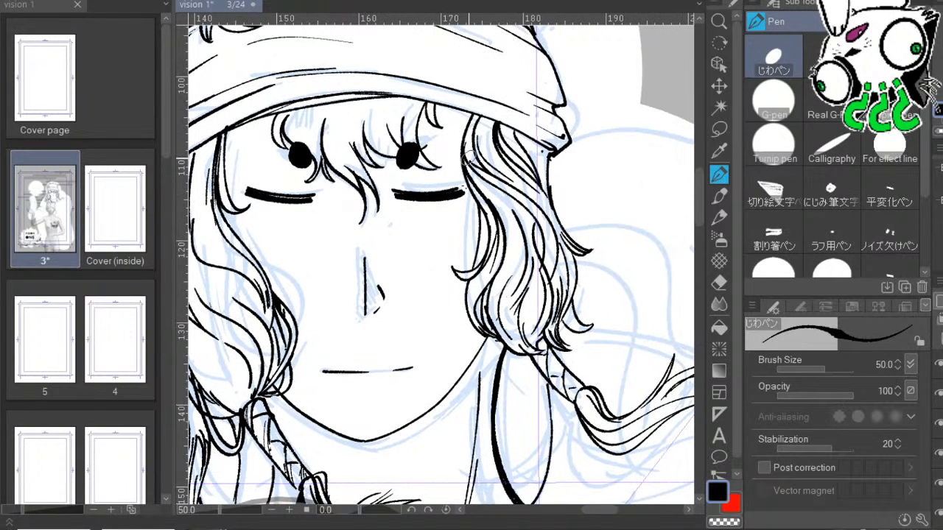
{"action": "left_click_drag", "start_coordinate": [618, 396], "coordinate": [663, 231]}
{"action": "left_click_drag", "start_coordinate": [521, 177], "coordinate": [514, 270]}
{"action": "key", "text": "ctrl+z"}
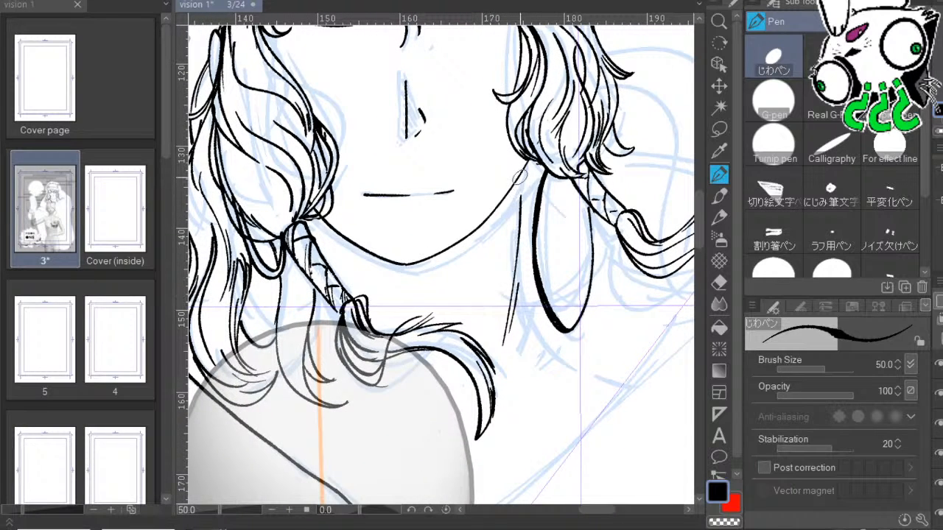
{"action": "left_click_drag", "start_coordinate": [520, 177], "coordinate": [514, 269]}
{"action": "left_click", "coordinate": [821, 369]}
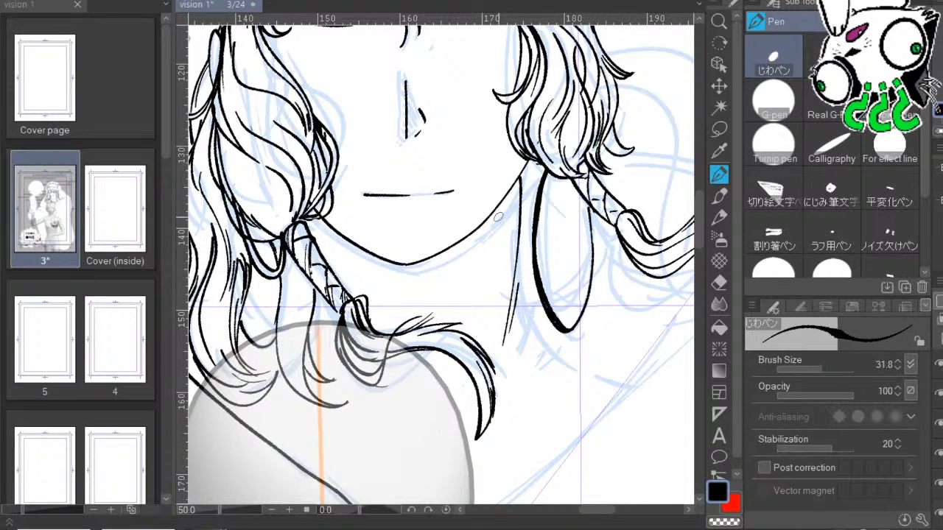
{"action": "left_click_drag", "start_coordinate": [639, 371], "coordinate": [729, 359]}
{"action": "mouse_move", "coordinate": [440, 286]}
{"action": "left_mouse_down"}
{"action": "mouse_move", "coordinate": [525, 303]}
{"action": "mouse_move", "coordinate": [624, 233]}
{"action": "left_mouse_up"}
{"action": "key", "text": "ctrl+z"}
{"action": "left_click_drag", "start_coordinate": [663, 331], "coordinate": [495, 298]}
{"action": "left_click_drag", "start_coordinate": [634, 323], "coordinate": [721, 237]}
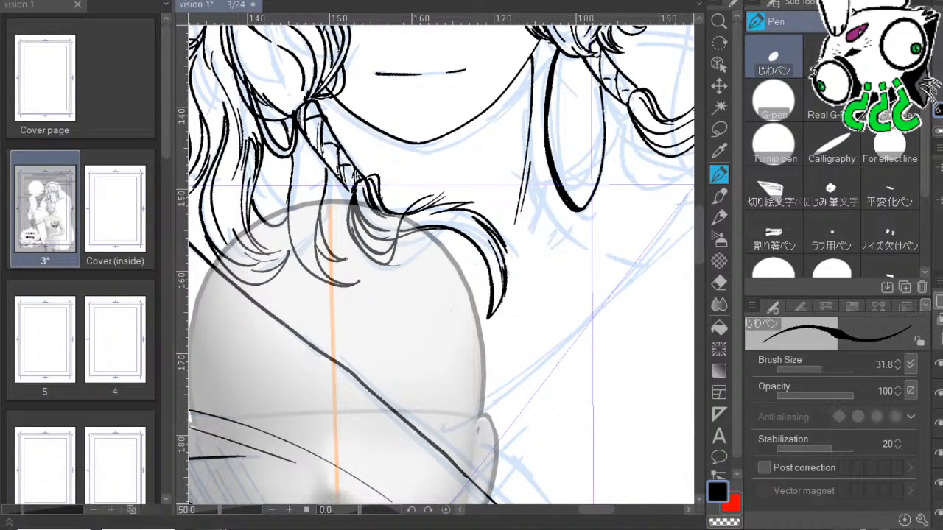
Hide the grey shaded figure covering the chest and show the grey rough sketch beneath the neck and collar line art.
{"action": "left_click", "coordinate": [938, 363]}
{"action": "left_click_drag", "start_coordinate": [579, 365], "coordinate": [535, 429]}
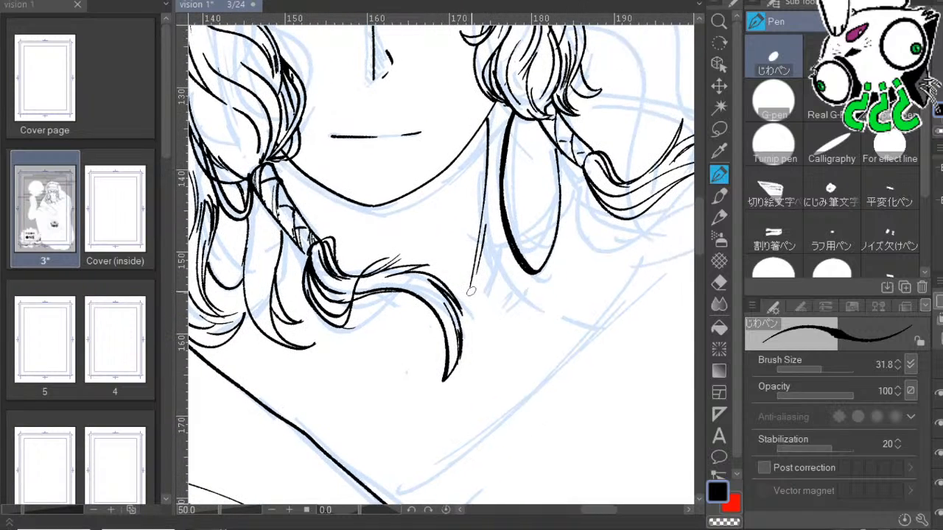
{"action": "left_click", "coordinate": [939, 363]}
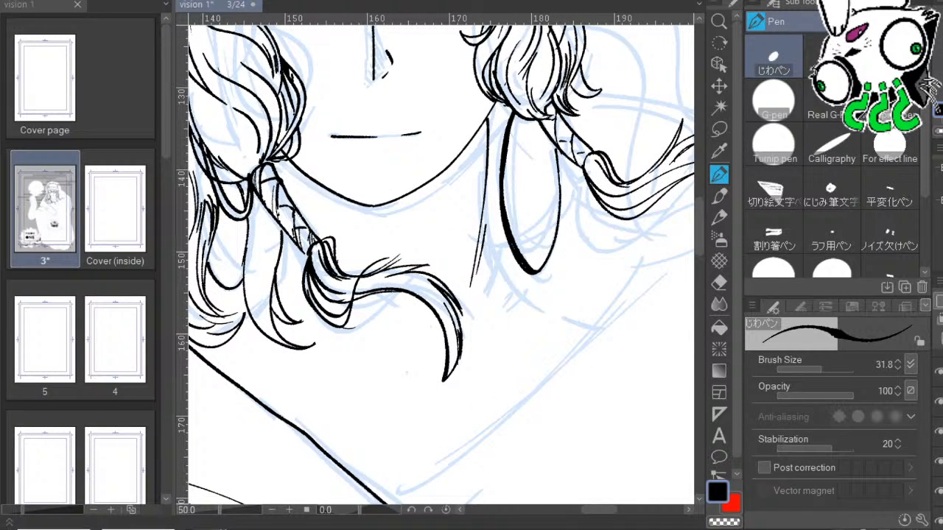
{"action": "left_click", "coordinate": [939, 464]}
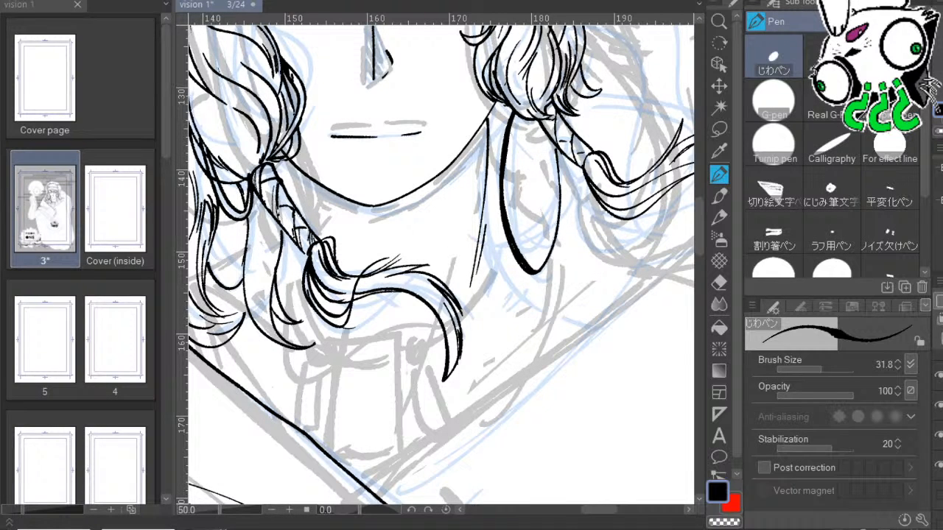
{"action": "left_click_drag", "start_coordinate": [478, 432], "coordinate": [535, 309]}
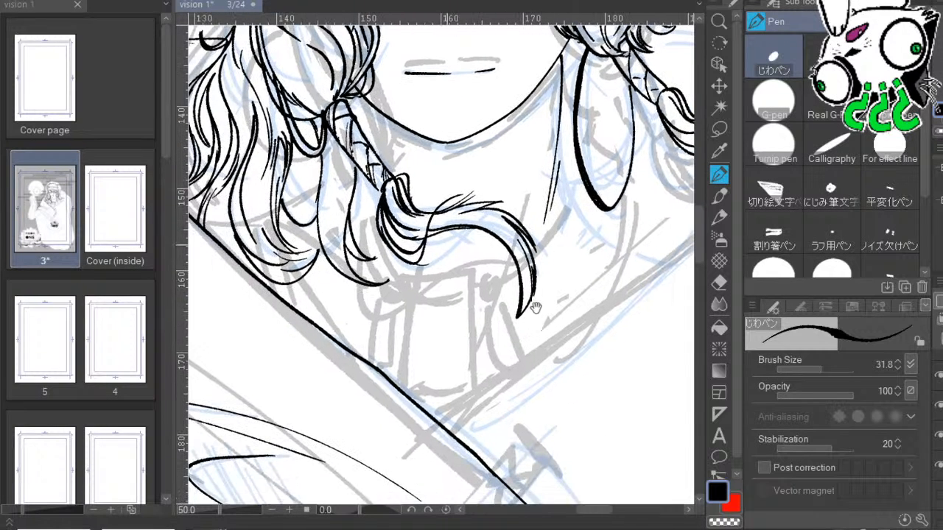
{"action": "left_click_drag", "start_coordinate": [467, 276], "coordinate": [577, 360]}
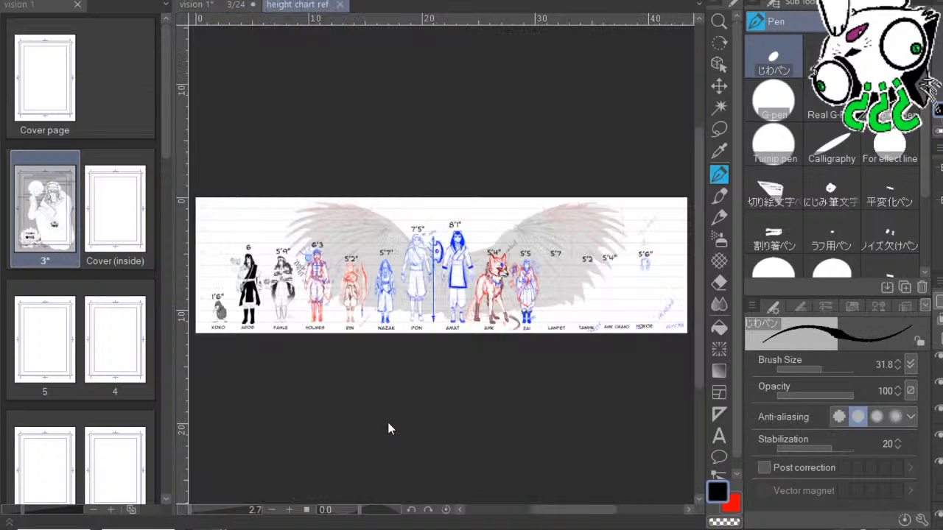
Examine the neck, necklaces and pendant of the 5'9" character in the height chart reference document.
{"action": "left_click_drag", "start_coordinate": [506, 294], "coordinate": [547, 258]}
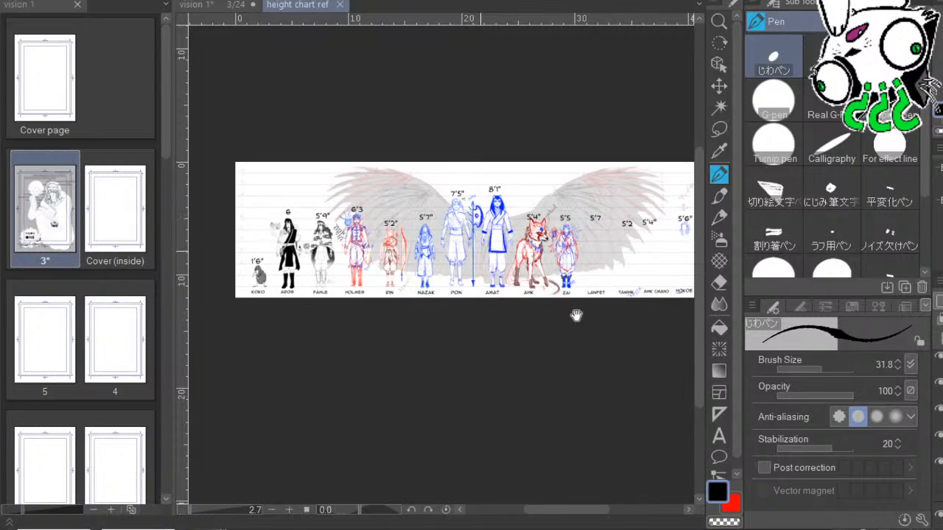
{"action": "left_click_drag", "start_coordinate": [573, 316], "coordinate": [611, 288]}
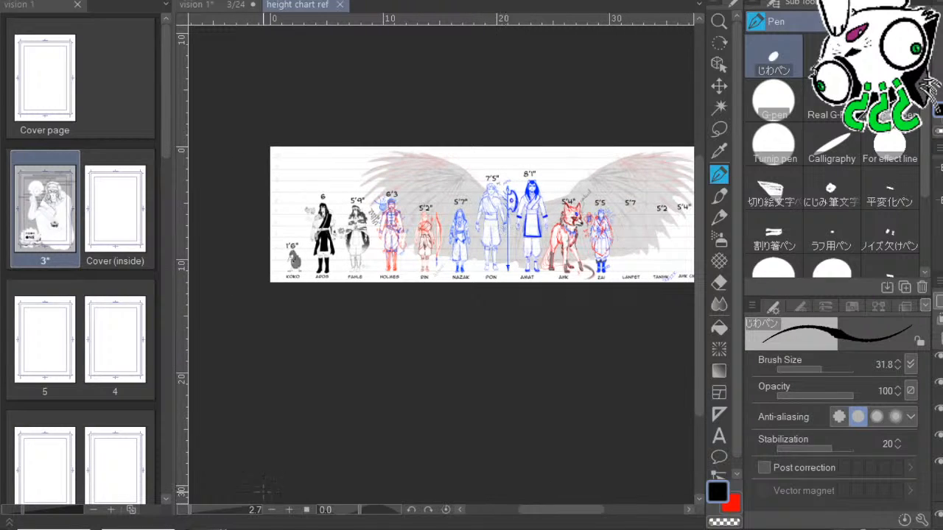
{"action": "left_click", "coordinate": [216, 510]}
{"action": "left_click_drag", "start_coordinate": [348, 141], "coordinate": [730, 434]}
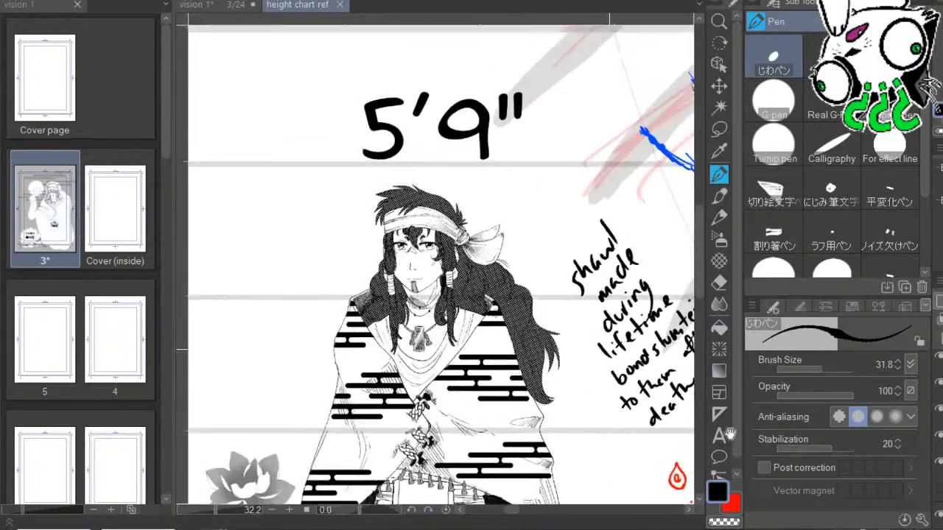
{"action": "left_click_drag", "start_coordinate": [487, 407], "coordinate": [516, 312]}
{"action": "left_click", "coordinate": [232, 510]}
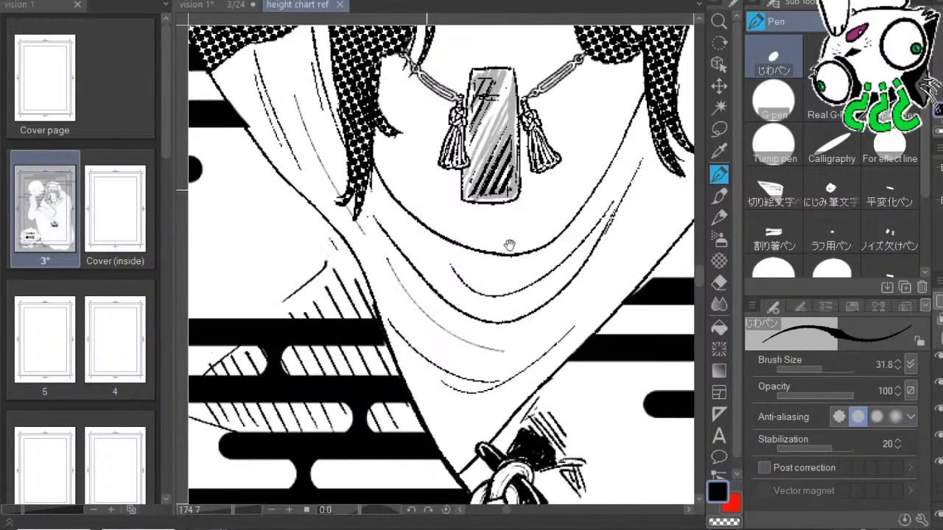
{"action": "left_click_drag", "start_coordinate": [510, 245], "coordinate": [421, 499]}
{"action": "left_click_drag", "start_coordinate": [559, 327], "coordinate": [555, 358]}
{"action": "left_click_drag", "start_coordinate": [593, 291], "coordinate": [582, 307]}
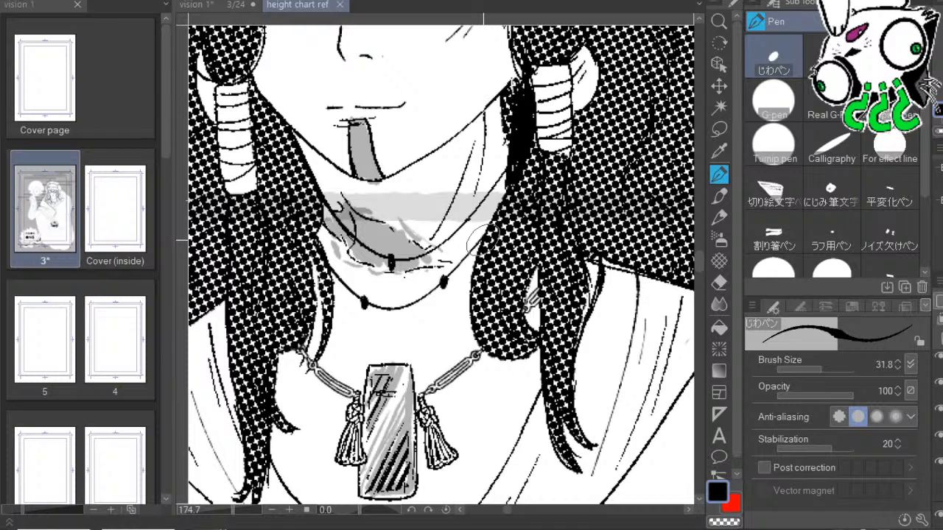
{"action": "left_click_drag", "start_coordinate": [476, 235], "coordinate": [462, 218]}
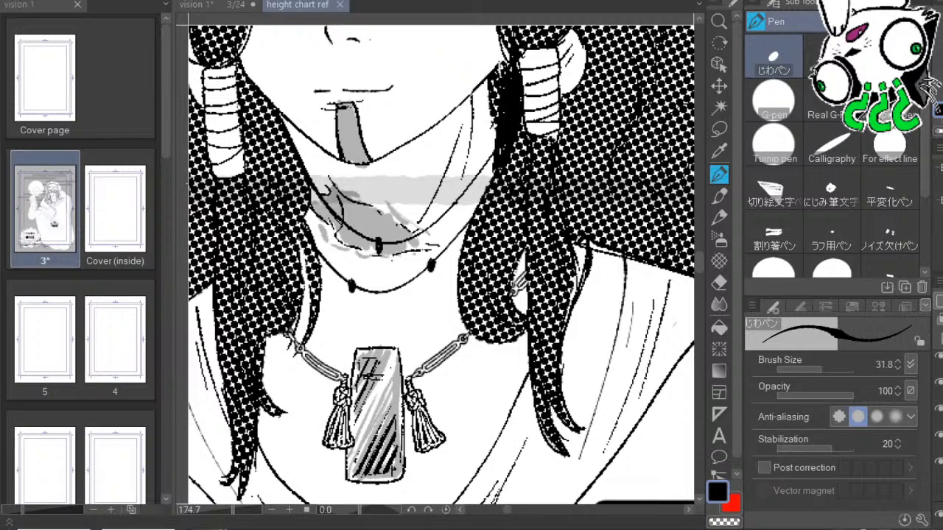
Study the reference character's neck, pendant and shawl folds, toggling the grey tone layer off and on.
{"action": "left_click", "coordinate": [445, 203]}
{"action": "key", "text": "ctrl+z"}
{"action": "left_click_drag", "start_coordinate": [548, 251], "coordinate": [518, 265]}
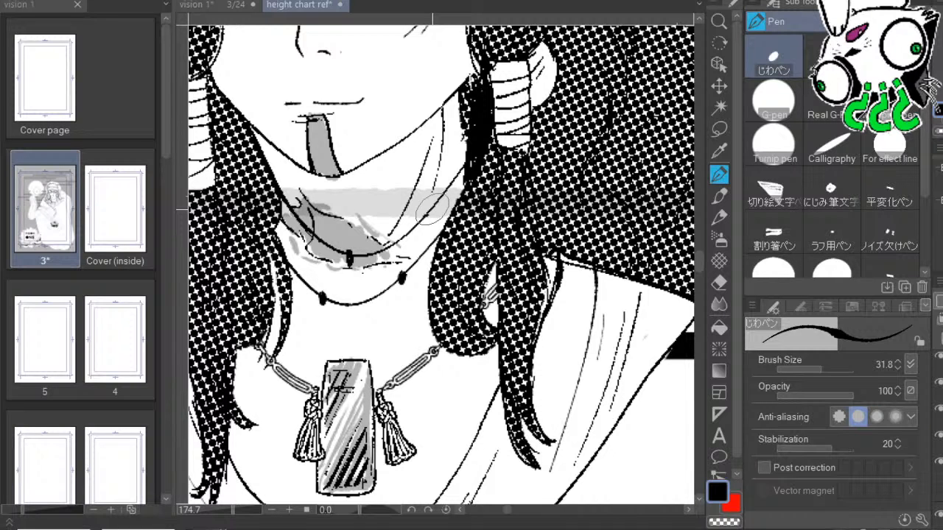
{"action": "left_click_drag", "start_coordinate": [519, 264], "coordinate": [501, 243]}
{"action": "left_click_drag", "start_coordinate": [570, 238], "coordinate": [624, 274]}
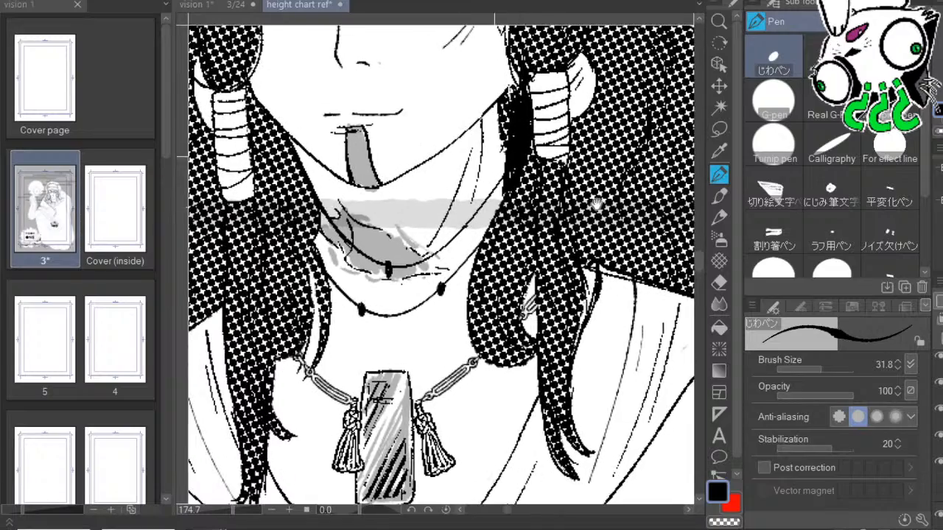
{"action": "left_click_drag", "start_coordinate": [628, 231], "coordinate": [651, 155]}
{"action": "left_click_drag", "start_coordinate": [650, 267], "coordinate": [669, 203]}
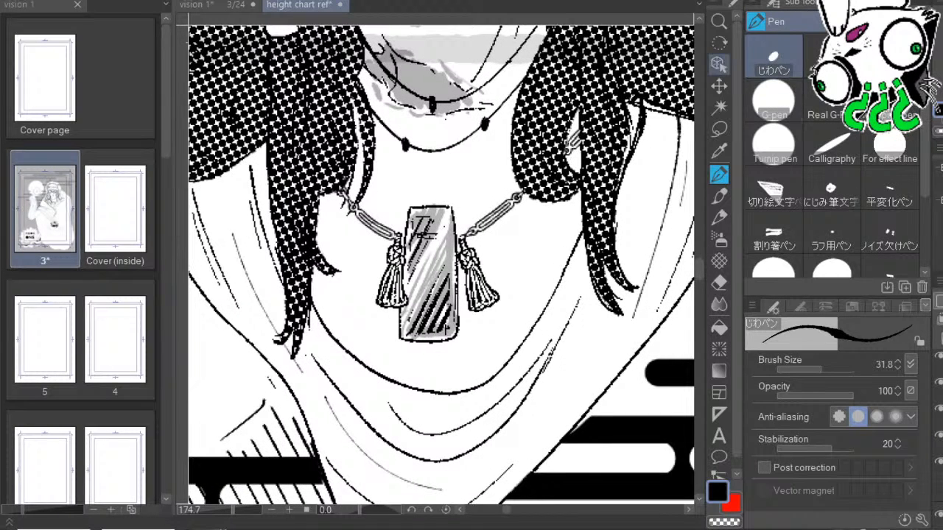
{"action": "left_click", "coordinate": [720, 64]}
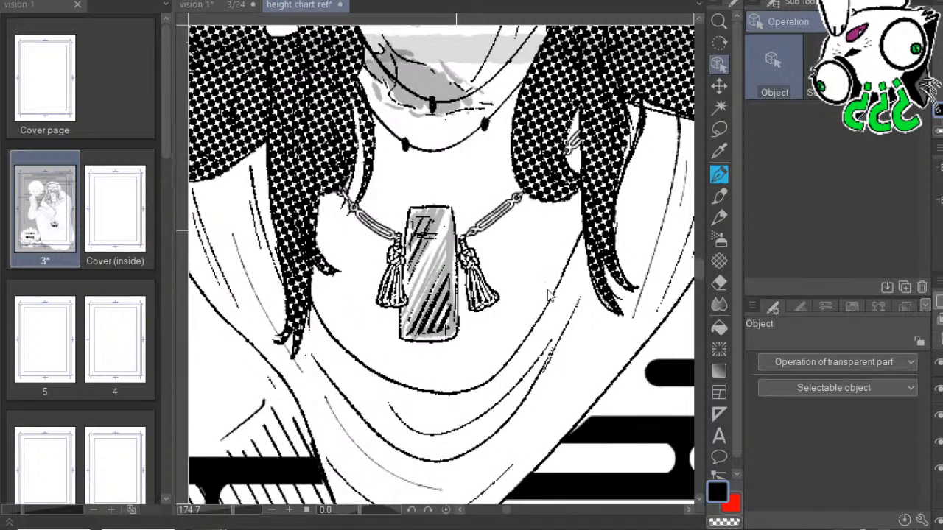
{"action": "left_click", "coordinate": [938, 362]}
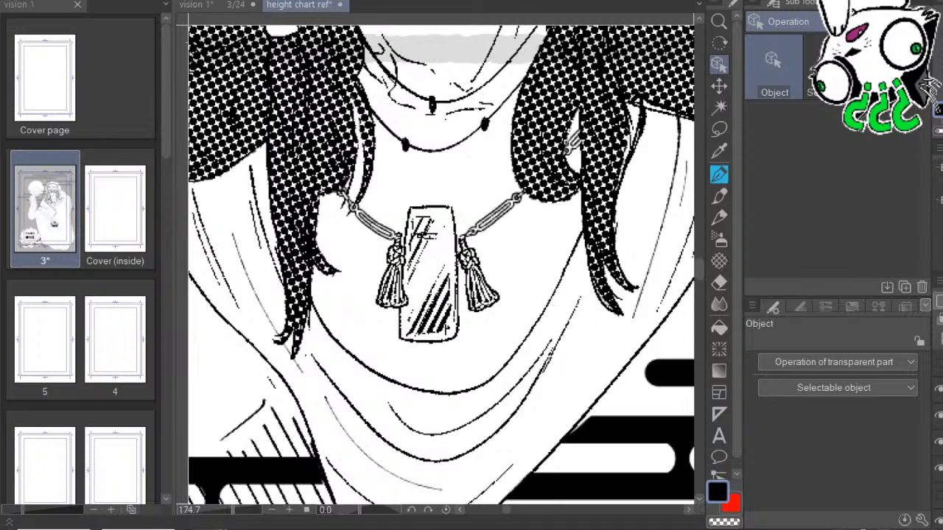
{"action": "left_click", "coordinate": [939, 362]}
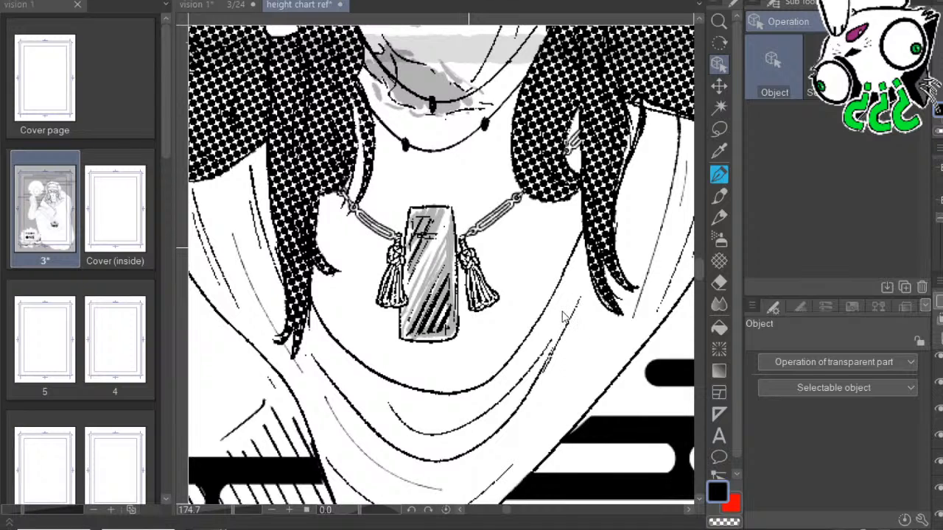
Recheck the reference without its line art, return to the vision 1 page, and paste in the captured screenshot of the reference.
{"action": "left_click", "coordinate": [939, 381]}
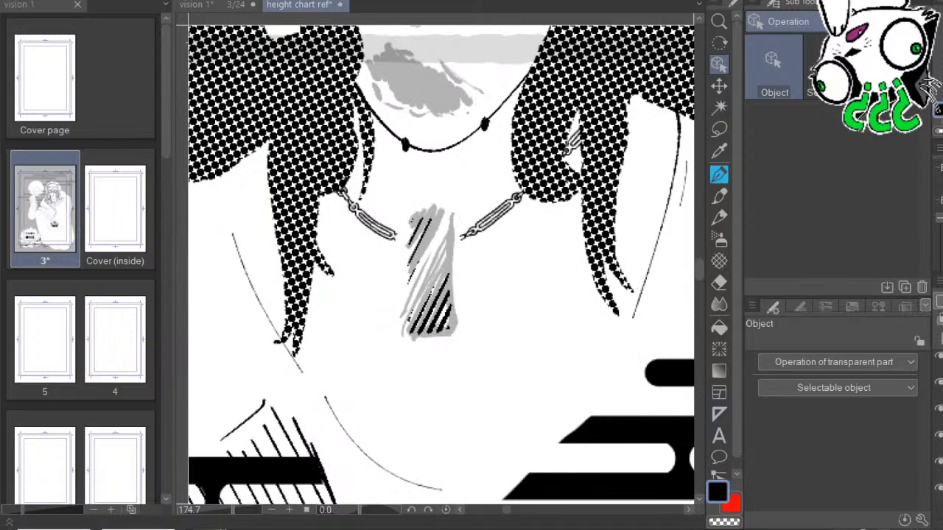
{"action": "left_click", "coordinate": [939, 381]}
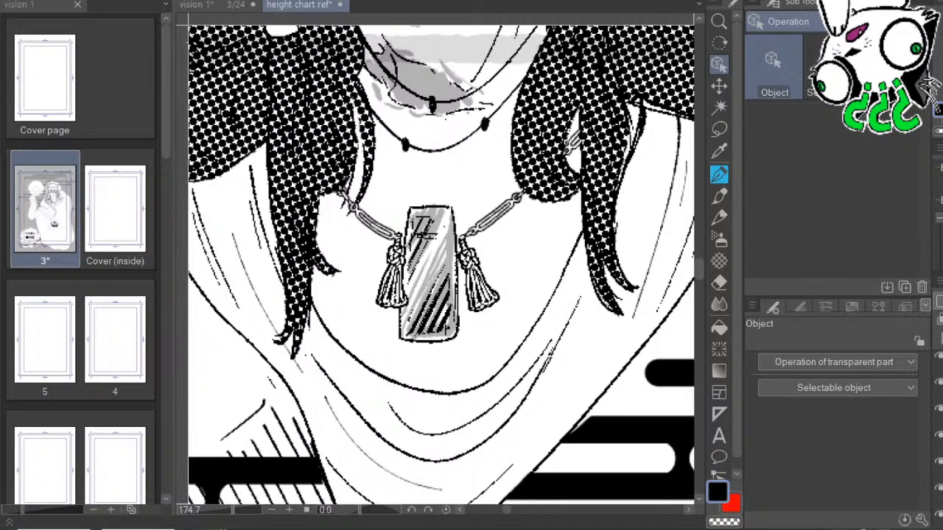
{"action": "left_click", "coordinate": [243, 6]}
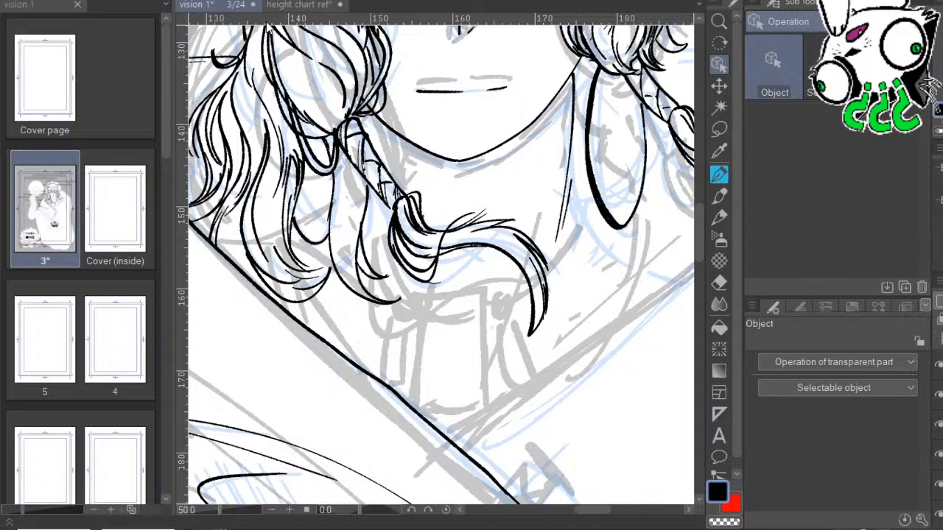
{"action": "key", "text": "ctrl+minus"}
{"action": "key", "text": "ctrl+minus"}
{"action": "key", "text": "ctrl+minus"}
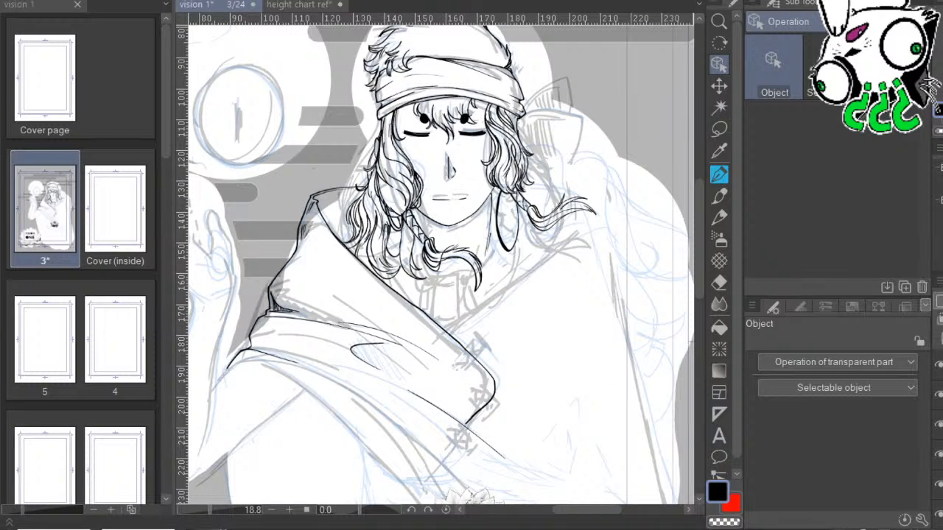
{"action": "key", "text": "ctrl+minus"}
{"action": "key", "text": "ctrl+minus"}
{"action": "key", "text": "ctrl+minus"}
{"action": "key", "text": "ctrl+v"}
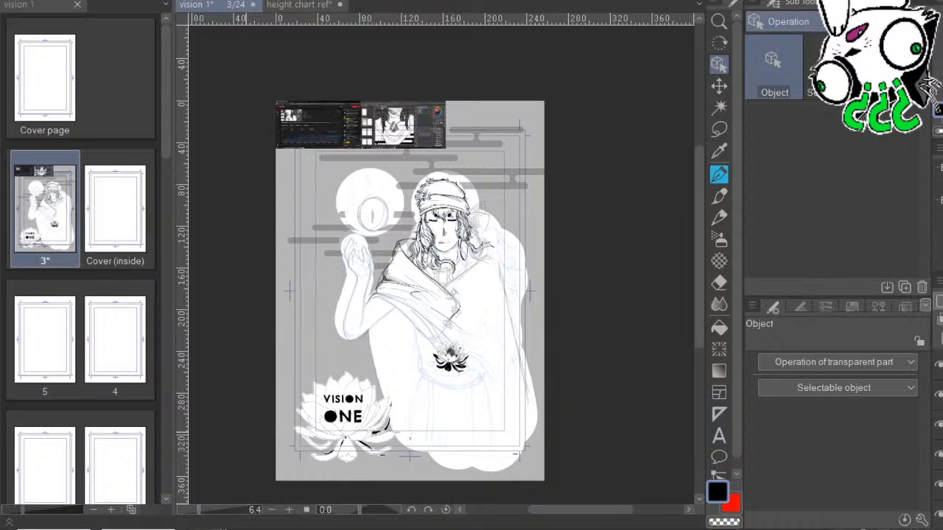
Crop the pasted screenshot to the pendant and tassels with a rectangular selection, deleting everything around it.
{"action": "left_click", "coordinate": [719, 129]}
{"action": "left_click", "coordinate": [718, 64]}
{"action": "key", "text": "m"}
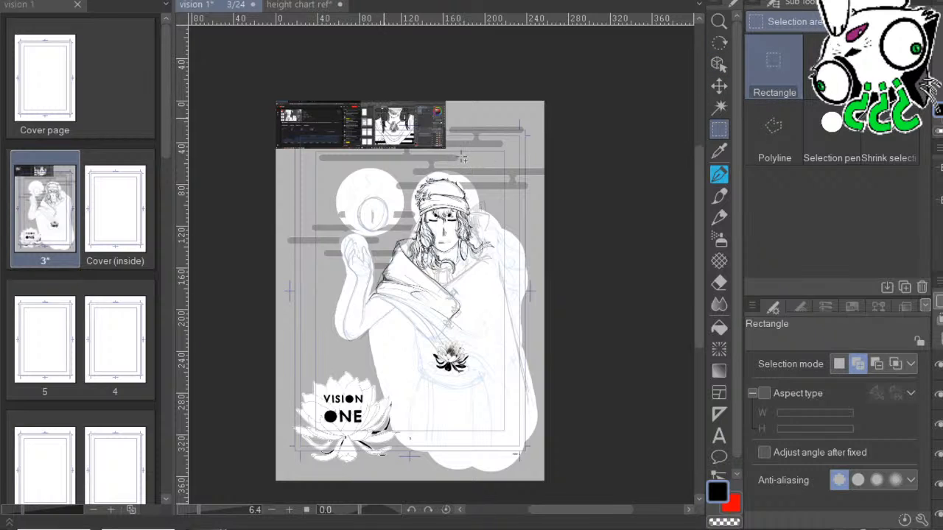
{"action": "left_click_drag", "start_coordinate": [463, 158], "coordinate": [486, 177]}
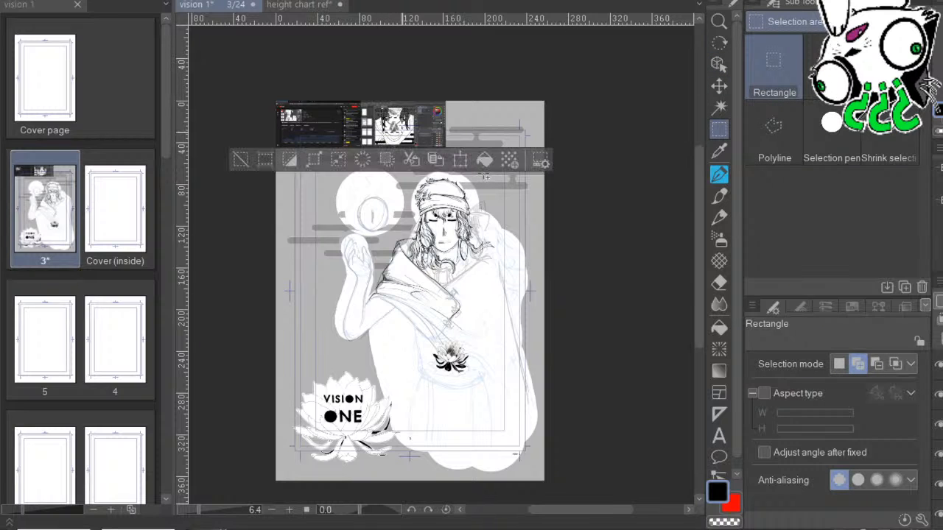
{"action": "key", "text": "Delete"}
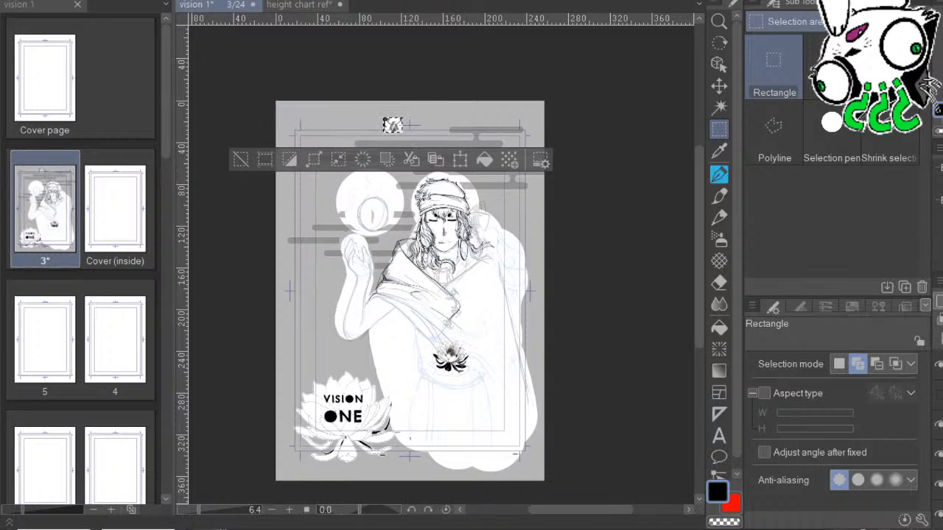
Place the pendant crop below the character's neck, scale it to about 209%, nudge it up over the sketched pendant, and deselect.
{"action": "left_click", "coordinate": [718, 85]}
{"action": "left_click_drag", "start_coordinate": [483, 184], "coordinate": [542, 339]}
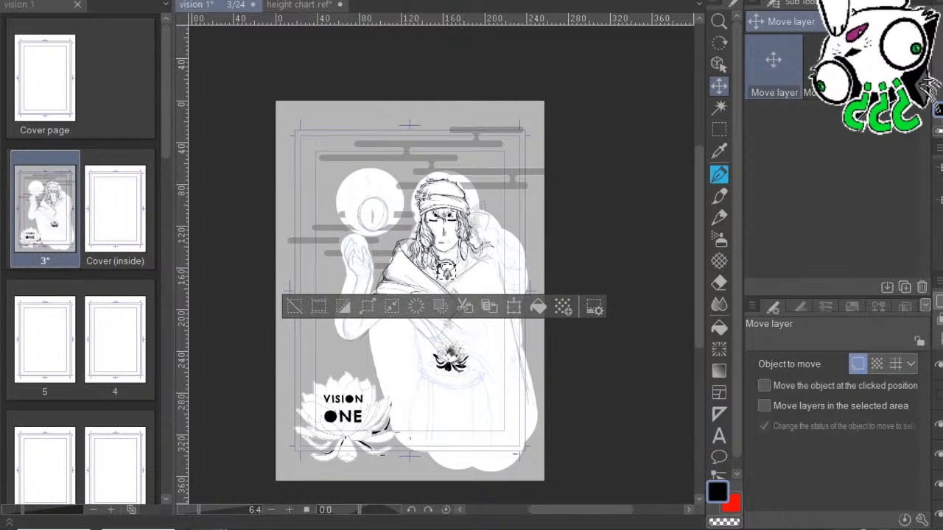
{"action": "key", "text": "ctrl+t"}
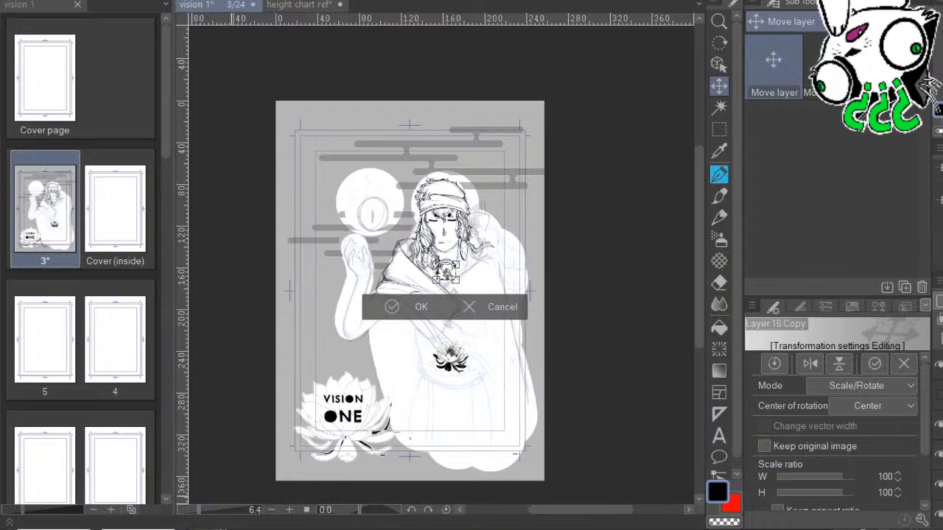
{"action": "scroll", "coordinate": [445, 272], "scroll_direction": "up", "scroll_amount": 5}
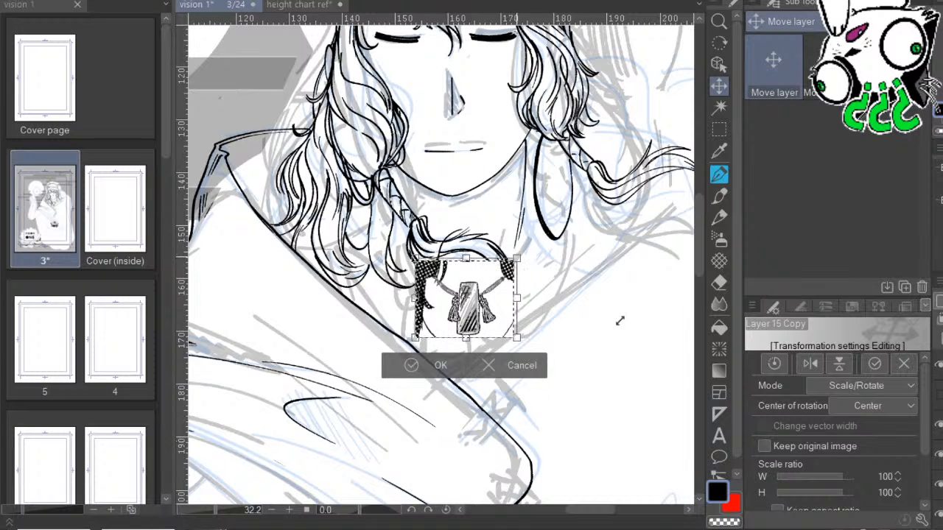
{"action": "left_click_drag", "start_coordinate": [517, 258], "coordinate": [624, 177]}
{"action": "left_click_drag", "start_coordinate": [552, 275], "coordinate": [472, 298]}
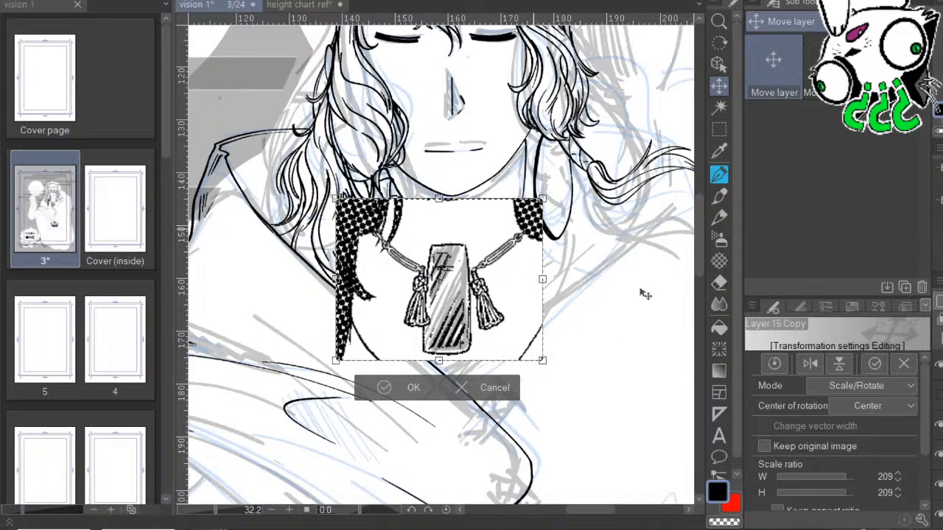
{"action": "left_click_drag", "start_coordinate": [653, 250], "coordinate": [658, 238]}
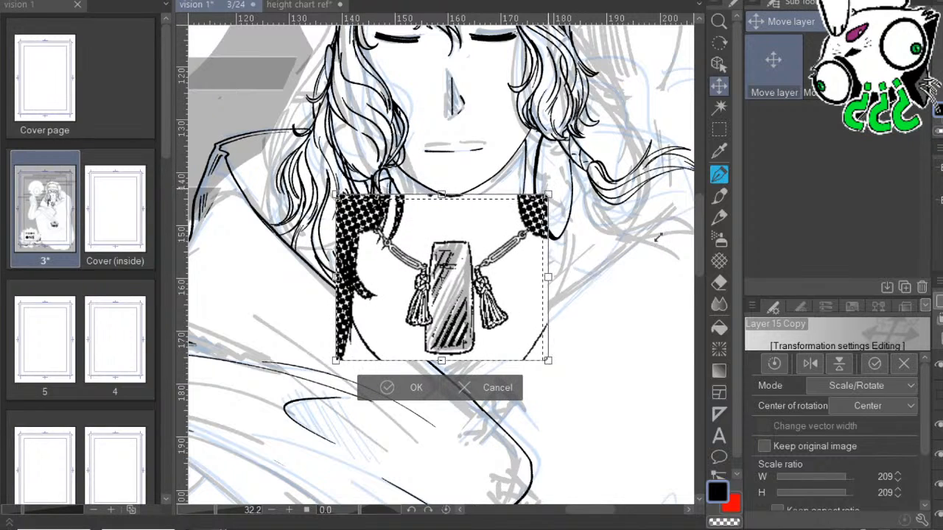
{"action": "key", "text": "Return"}
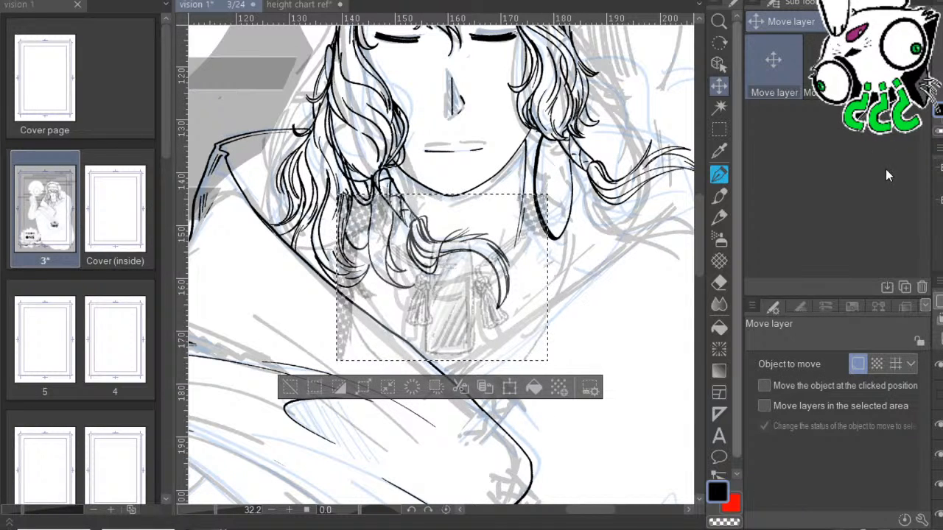
{"action": "left_click_drag", "start_coordinate": [567, 383], "coordinate": [574, 362]}
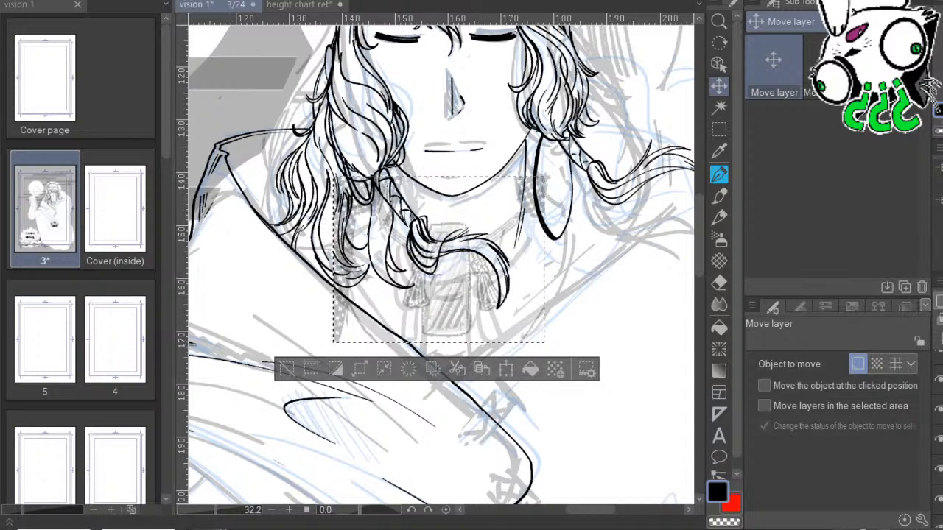
{"action": "key", "text": "ctrl+d"}
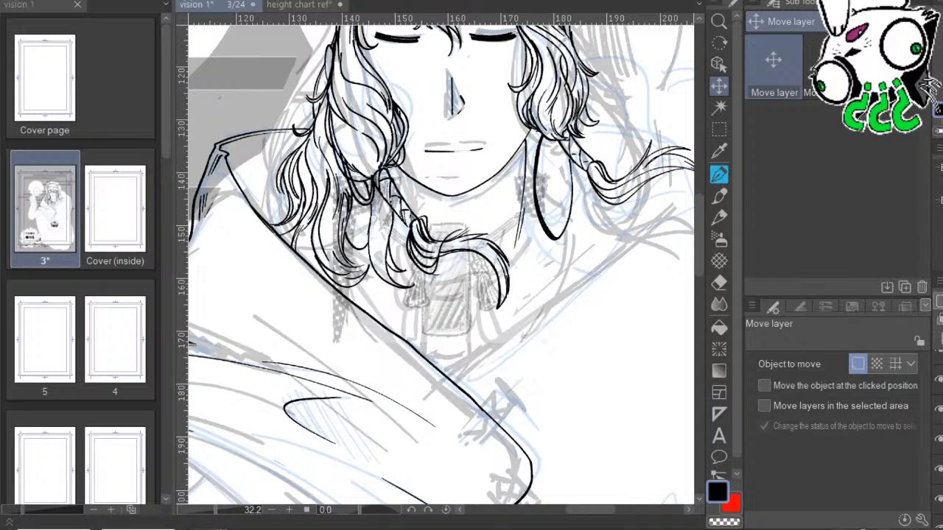
Ink the pendant's top edge and its long side edge on the drawing's right with the pen, following the faded reference.
{"action": "key", "text": "p"}
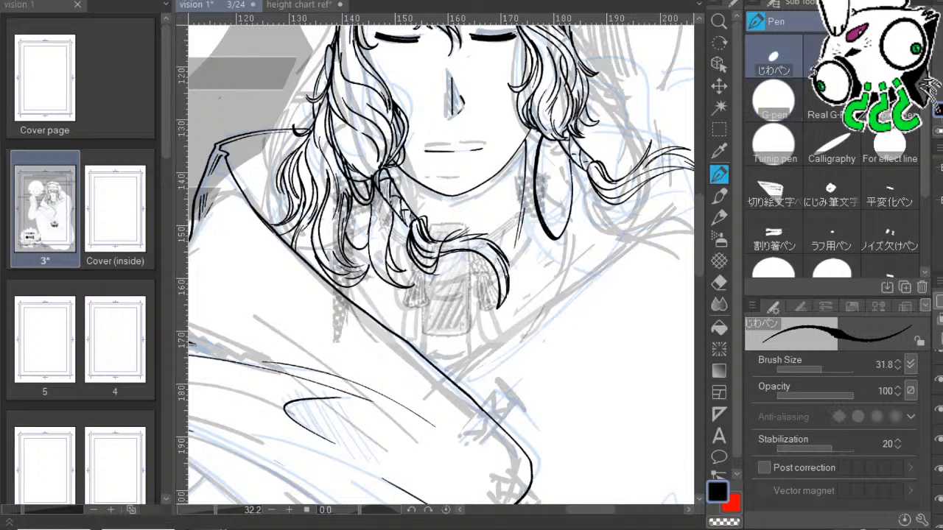
{"action": "left_click_drag", "start_coordinate": [557, 325], "coordinate": [628, 347]}
{"action": "key", "text": "ctrl+z"}
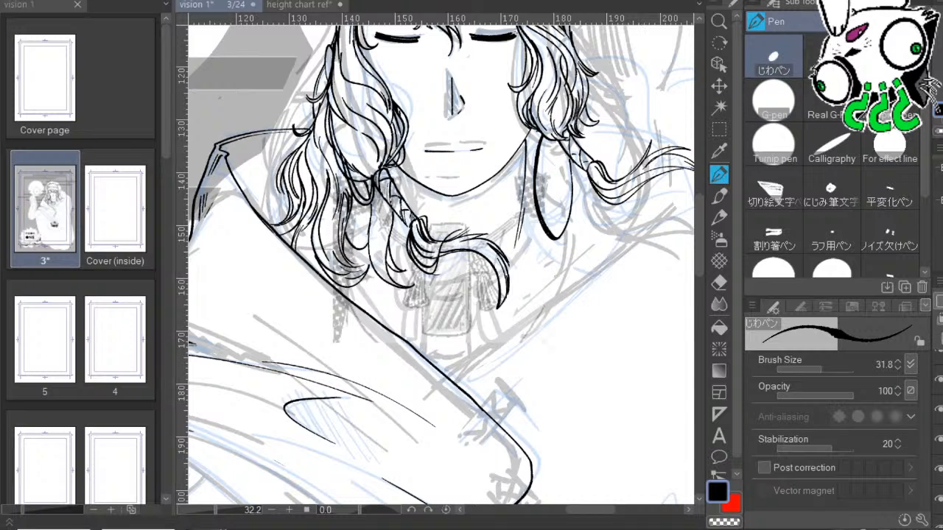
{"action": "left_click", "coordinate": [228, 510]}
{"action": "mouse_move", "coordinate": [539, 301]}
{"action": "left_mouse_down"}
{"action": "mouse_move", "coordinate": [526, 339]}
{"action": "mouse_move", "coordinate": [532, 318]}
{"action": "left_mouse_up"}
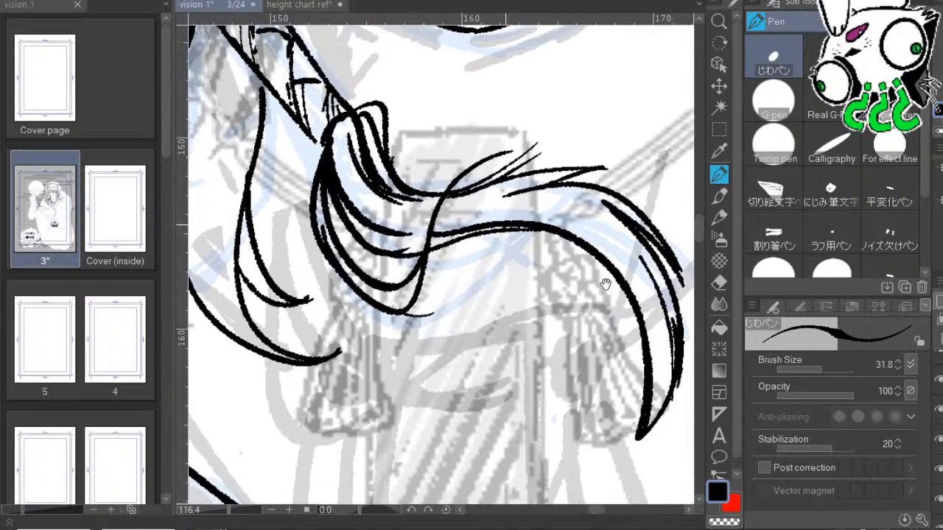
{"action": "mouse_move", "coordinate": [608, 278]}
{"action": "left_mouse_down"}
{"action": "mouse_move", "coordinate": [598, 262]}
{"action": "mouse_move", "coordinate": [571, 304]}
{"action": "left_mouse_up"}
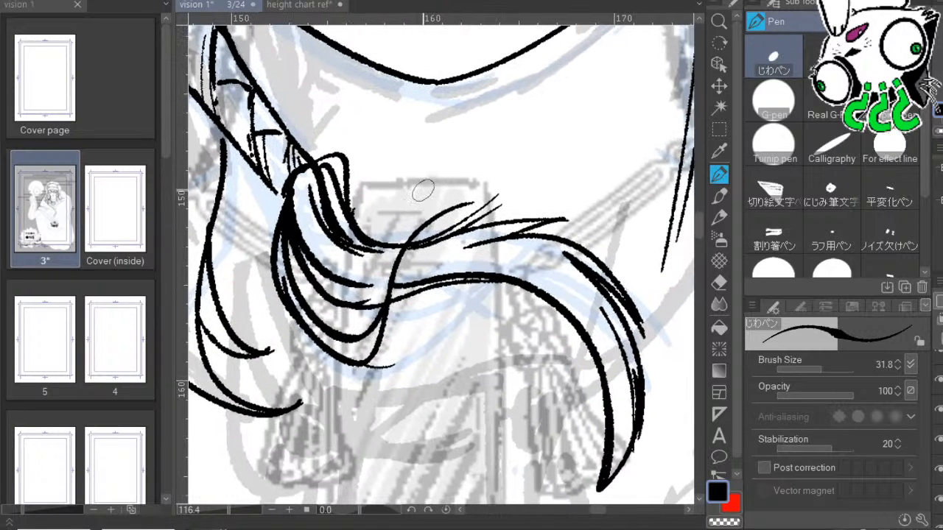
{"action": "mouse_move", "coordinate": [361, 183]}
{"action": "left_mouse_down"}
{"action": "mouse_move", "coordinate": [442, 174]}
{"action": "mouse_move", "coordinate": [491, 193]}
{"action": "mouse_move", "coordinate": [512, 54]}
{"action": "left_mouse_up"}
{"action": "left_click_drag", "start_coordinate": [520, 122], "coordinate": [518, 396]}
{"action": "key", "text": "ctrl+z"}
{"action": "left_click_drag", "start_coordinate": [520, 110], "coordinate": [522, 384]}
Ink the tassel on the drawing's left of the pendant, with its flared strands, closed lower edge and small knot on top.
{"action": "mouse_move", "coordinate": [347, 193]}
{"action": "left_mouse_down"}
{"action": "mouse_move", "coordinate": [370, 291]}
{"action": "mouse_move", "coordinate": [346, 195]}
{"action": "mouse_move", "coordinate": [307, 212]}
{"action": "mouse_move", "coordinate": [289, 298]}
{"action": "mouse_move", "coordinate": [324, 207]}
{"action": "mouse_move", "coordinate": [300, 308]}
{"action": "mouse_move", "coordinate": [328, 220]}
{"action": "mouse_move", "coordinate": [339, 297]}
{"action": "mouse_move", "coordinate": [332, 224]}
{"action": "left_mouse_up"}
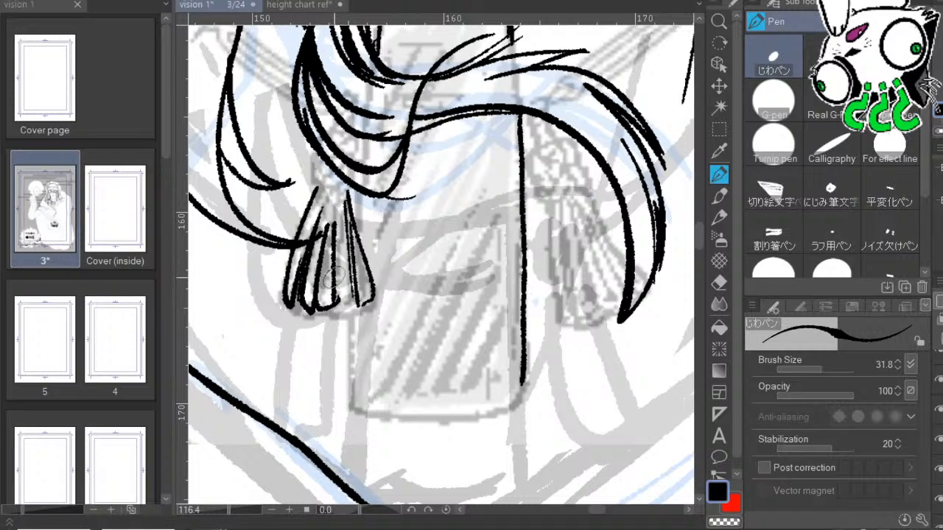
{"action": "mouse_move", "coordinate": [309, 309]}
{"action": "left_mouse_down"}
{"action": "mouse_move", "coordinate": [356, 310]}
{"action": "mouse_move", "coordinate": [369, 300]}
{"action": "left_mouse_up"}
{"action": "left_click_drag", "start_coordinate": [431, 304], "coordinate": [407, 395]}
{"action": "left_click_drag", "start_coordinate": [496, 326], "coordinate": [462, 369]}
{"action": "left_click_drag", "start_coordinate": [482, 333], "coordinate": [473, 377]}
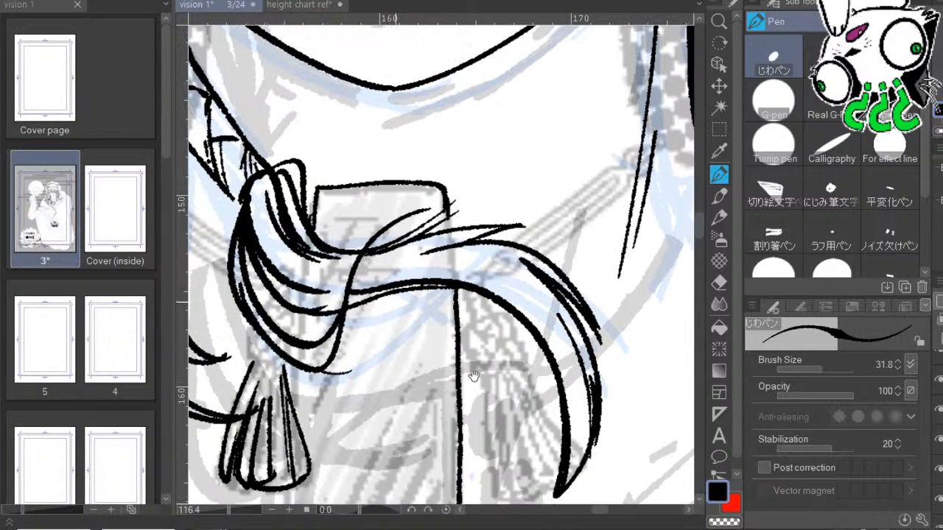
{"action": "left_click_drag", "start_coordinate": [398, 267], "coordinate": [500, 227]}
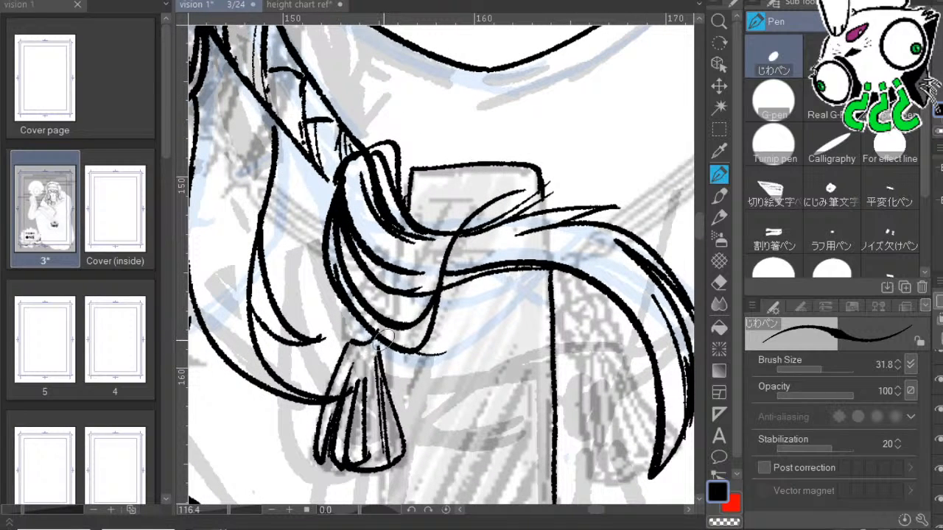
{"action": "key", "text": "ctrl+z"}
{"action": "mouse_move", "coordinate": [353, 344]}
{"action": "left_mouse_down"}
{"action": "mouse_move", "coordinate": [366, 346]}
{"action": "mouse_move", "coordinate": [362, 413]}
{"action": "mouse_move", "coordinate": [344, 336]}
{"action": "mouse_move", "coordinate": [347, 324]}
{"action": "mouse_move", "coordinate": [365, 329]}
{"action": "mouse_move", "coordinate": [349, 311]}
{"action": "left_mouse_up"}
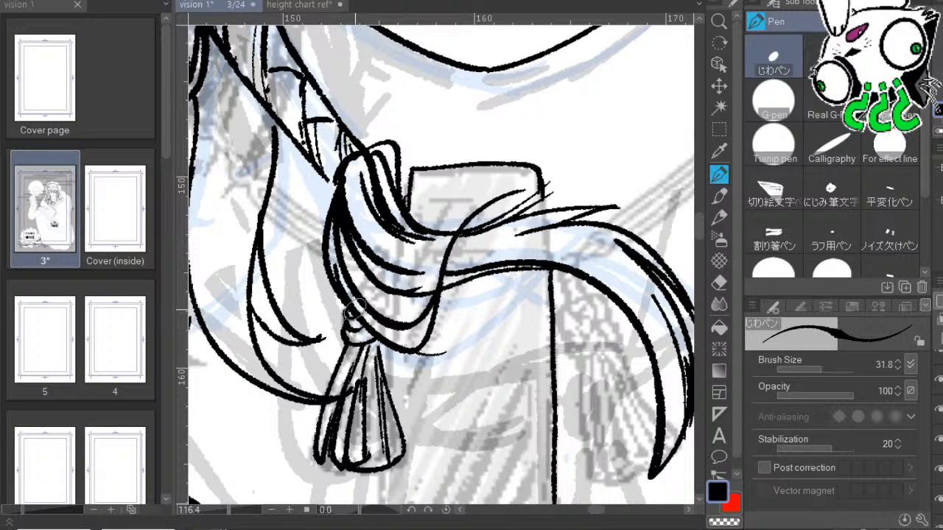
{"action": "left_click_drag", "start_coordinate": [528, 274], "coordinate": [518, 321]}
{"action": "left_click_drag", "start_coordinate": [408, 278], "coordinate": [438, 230]}
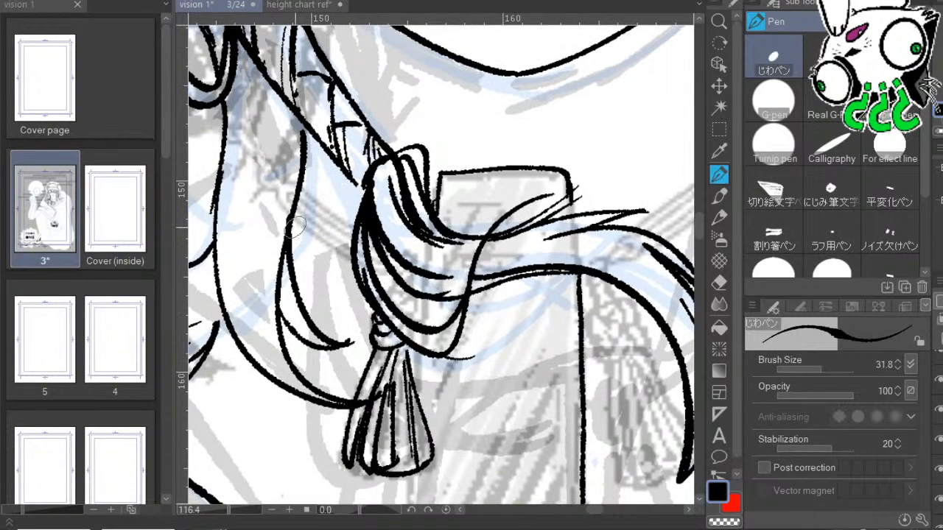
{"action": "left_click_drag", "start_coordinate": [293, 218], "coordinate": [355, 260]}
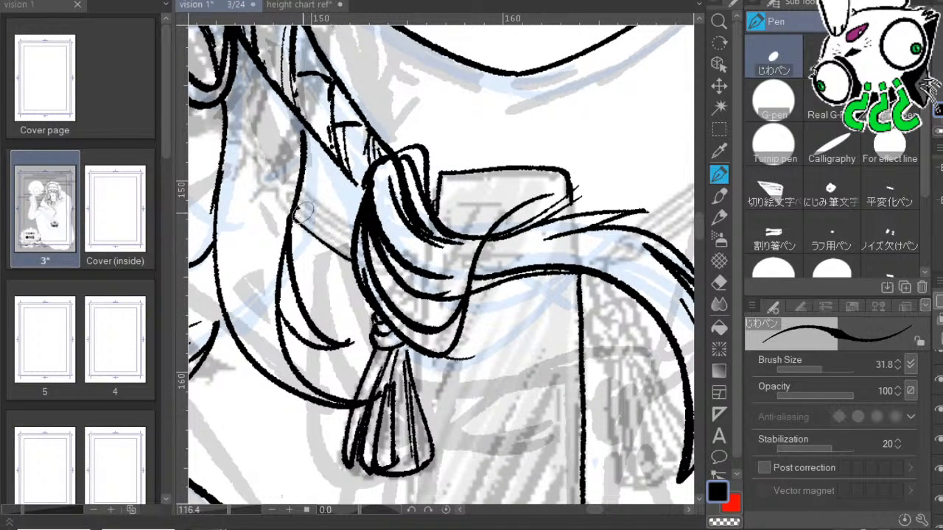
{"action": "left_click_drag", "start_coordinate": [296, 207], "coordinate": [349, 252]}
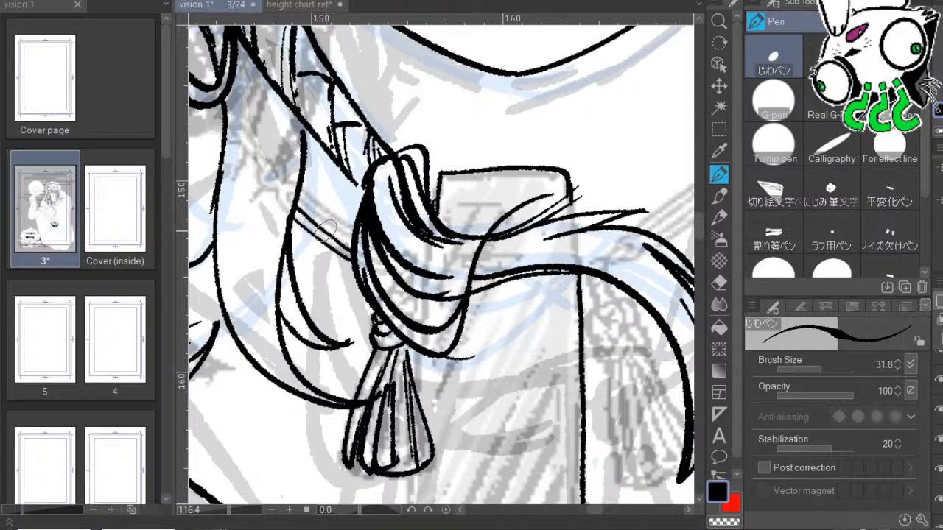
{"action": "key", "text": "ctrl+z"}
{"action": "key", "text": "ctrl+z"}
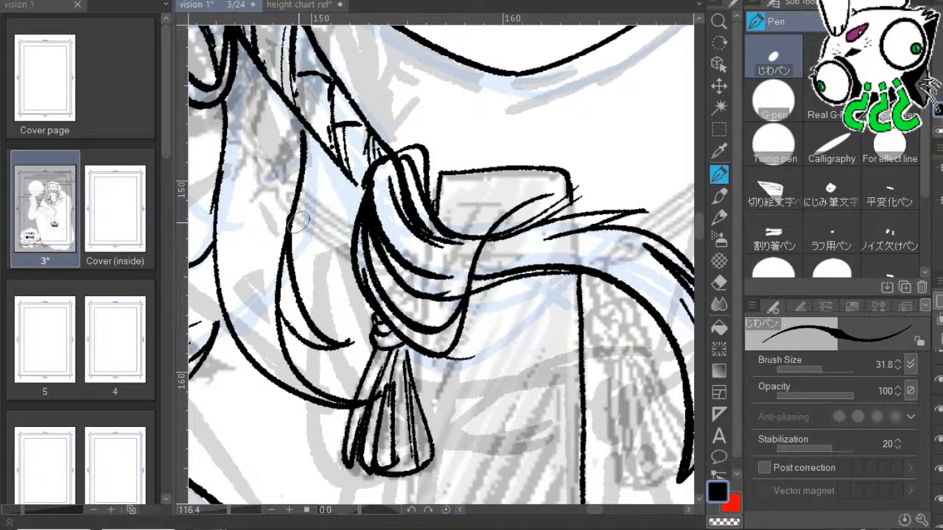
Ink four parallel diagonal necklace cord lines between the hanging hair strand and the curled braid on the drawing's left.
{"action": "left_click_drag", "start_coordinate": [292, 209], "coordinate": [358, 267]}
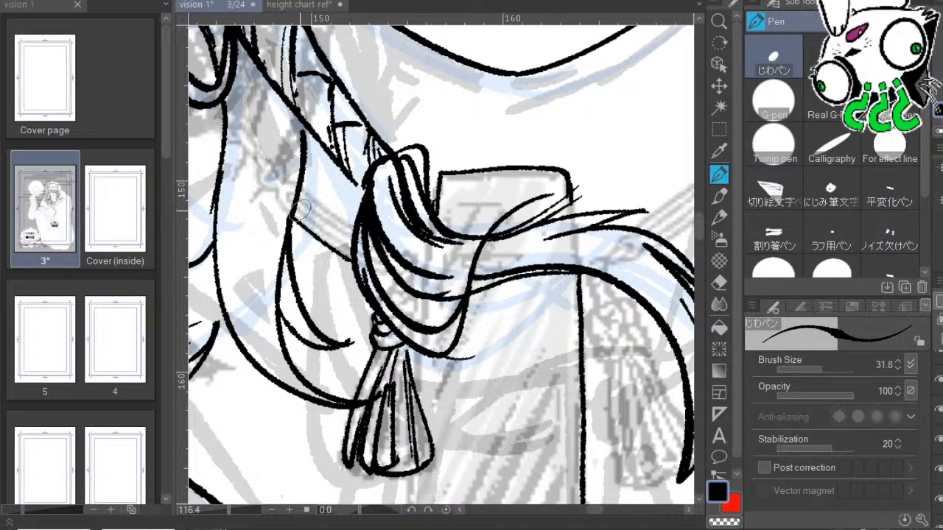
{"action": "left_click_drag", "start_coordinate": [295, 206], "coordinate": [342, 244]}
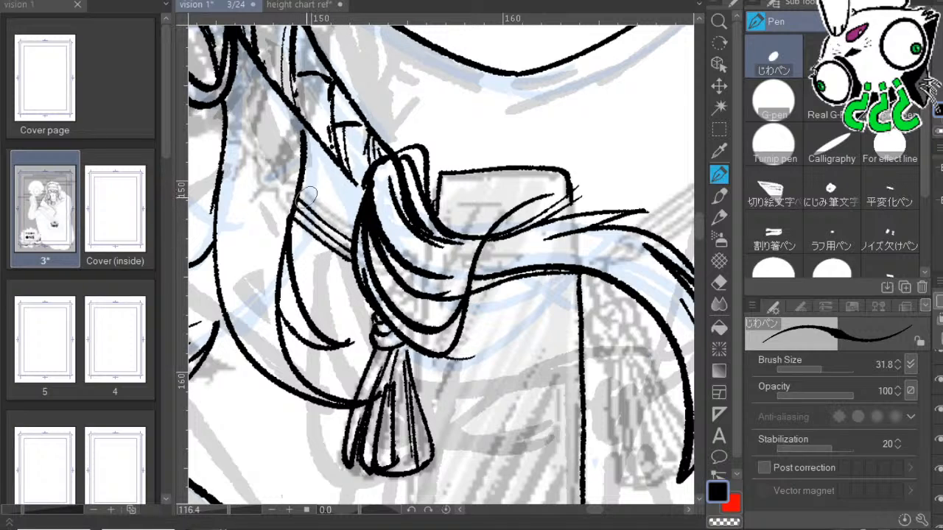
{"action": "left_click_drag", "start_coordinate": [306, 202], "coordinate": [364, 255]}
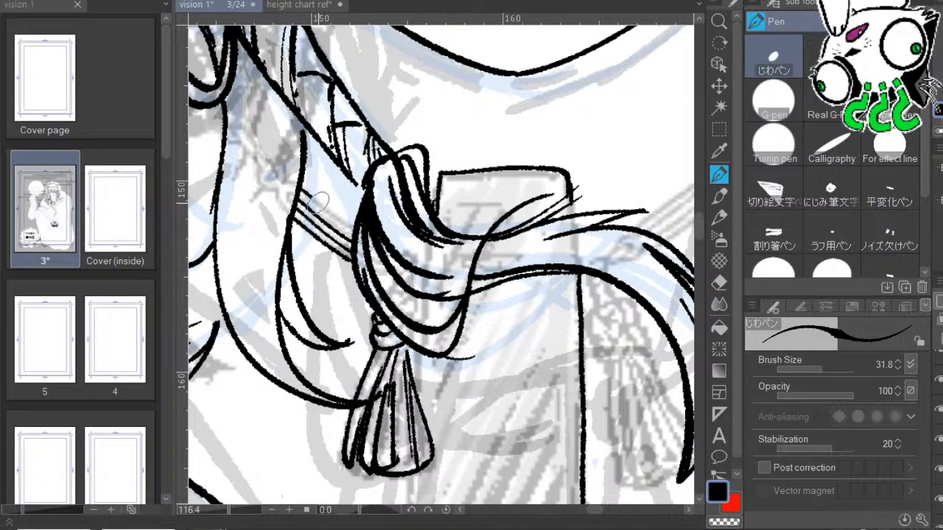
{"action": "left_click_drag", "start_coordinate": [302, 193], "coordinate": [362, 243]}
Ink the small braided links above the tassel knot, inside the loops of the hair curl.
{"action": "left_click_drag", "start_coordinate": [538, 248], "coordinate": [611, 173]}
{"action": "left_click_drag", "start_coordinate": [611, 248], "coordinate": [658, 188]}
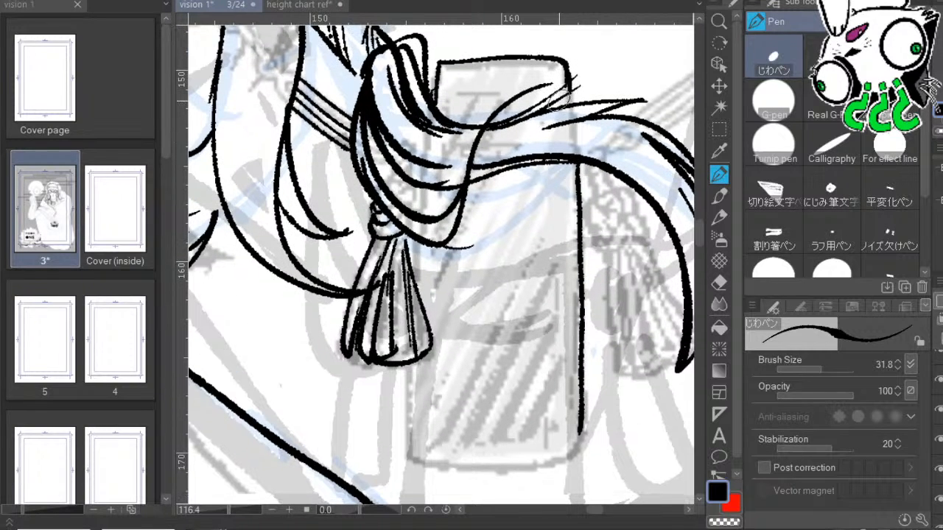
{"action": "mouse_move", "coordinate": [410, 198]}
{"action": "left_mouse_down"}
{"action": "mouse_move", "coordinate": [404, 205]}
{"action": "mouse_move", "coordinate": [408, 188]}
{"action": "mouse_move", "coordinate": [394, 168]}
{"action": "left_mouse_up"}
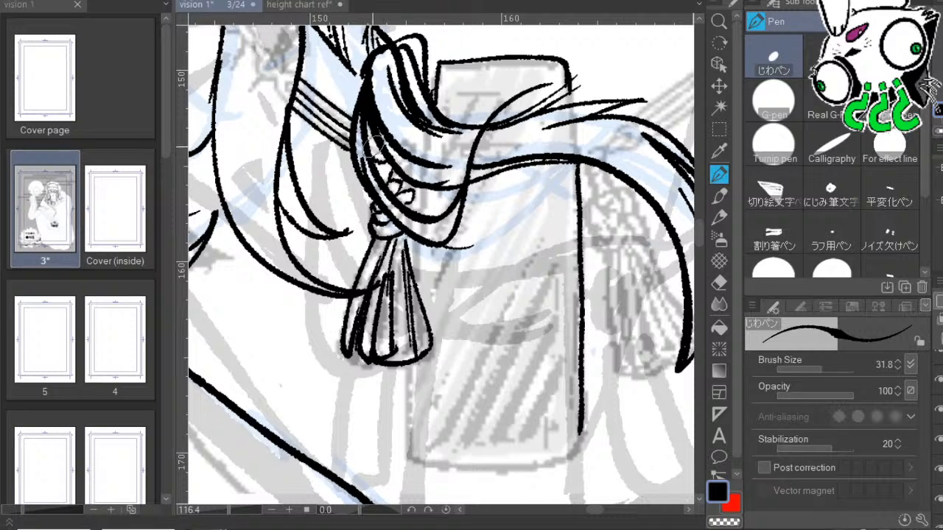
{"action": "mouse_move", "coordinate": [524, 161]}
{"action": "left_mouse_down"}
{"action": "mouse_move", "coordinate": [534, 247]}
{"action": "mouse_move", "coordinate": [518, 262]}
{"action": "mouse_move", "coordinate": [655, 279]}
{"action": "left_mouse_up"}
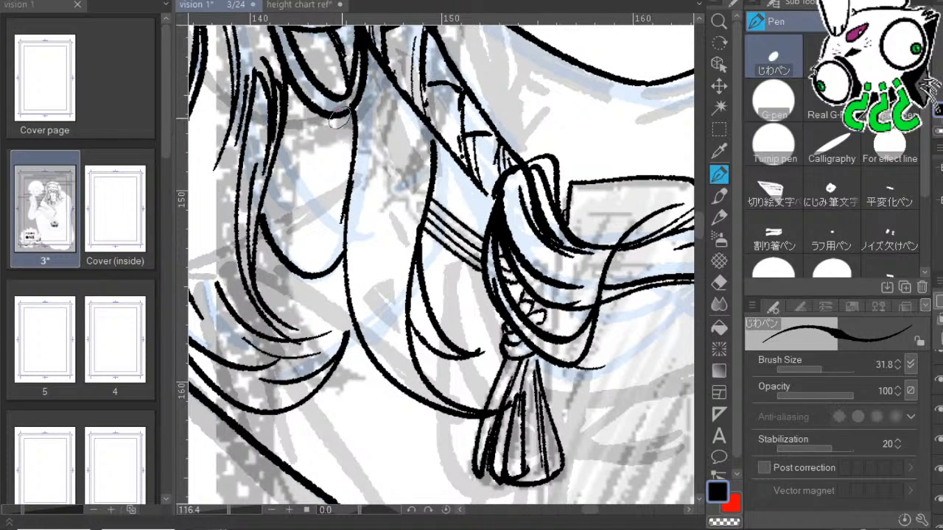
{"action": "left_click_drag", "start_coordinate": [603, 199], "coordinate": [482, 229]}
{"action": "left_click_drag", "start_coordinate": [641, 253], "coordinate": [545, 246]}
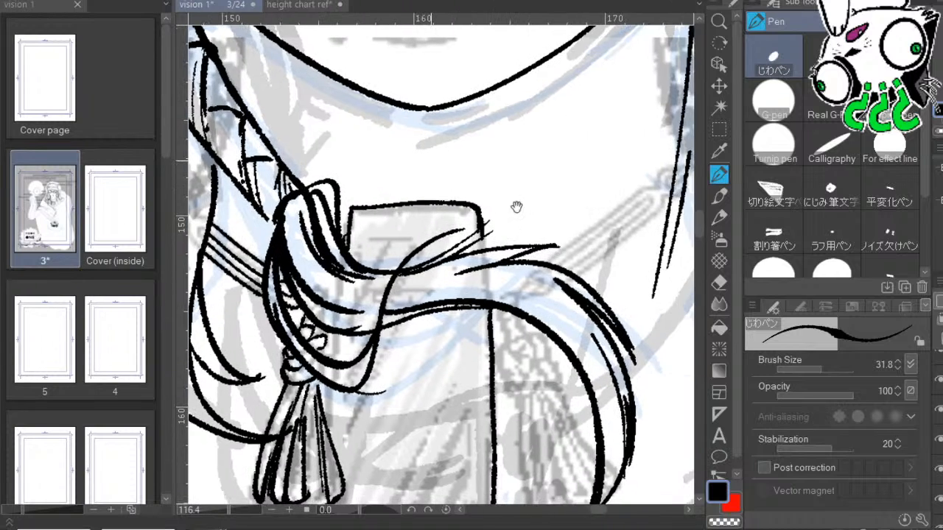
Ink the pendant's remaining long side edge below the inked tassel and its lower edge with two rounded corners.
{"action": "left_click_drag", "start_coordinate": [672, 269], "coordinate": [599, 152]}
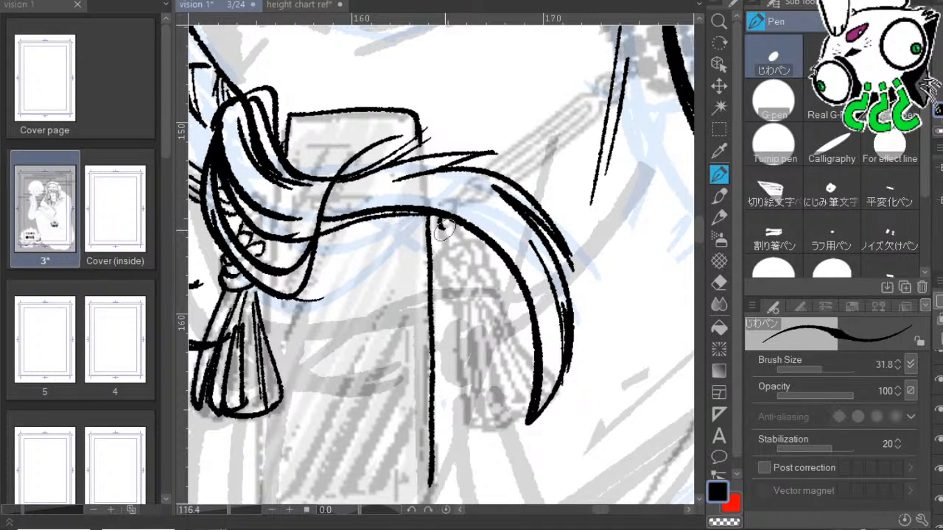
{"action": "left_click_drag", "start_coordinate": [459, 233], "coordinate": [510, 119]}
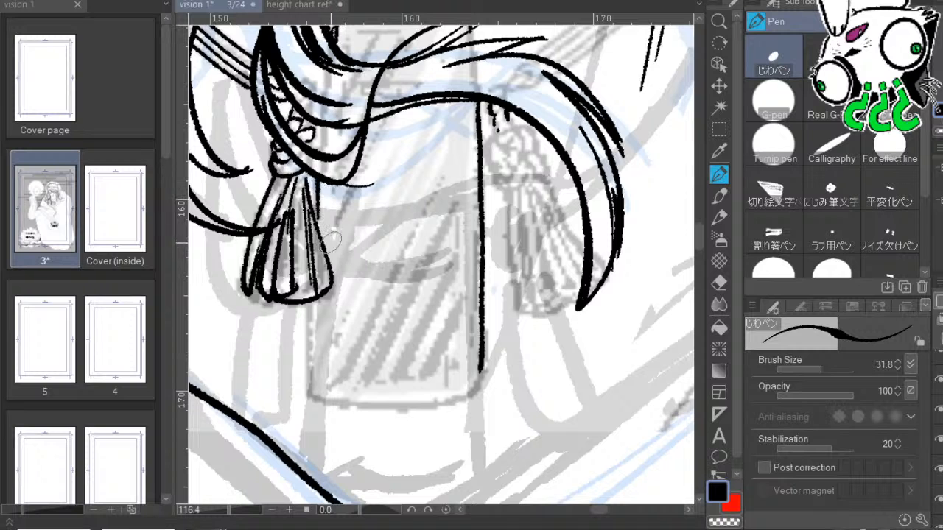
{"action": "left_click_drag", "start_coordinate": [419, 361], "coordinate": [426, 177]}
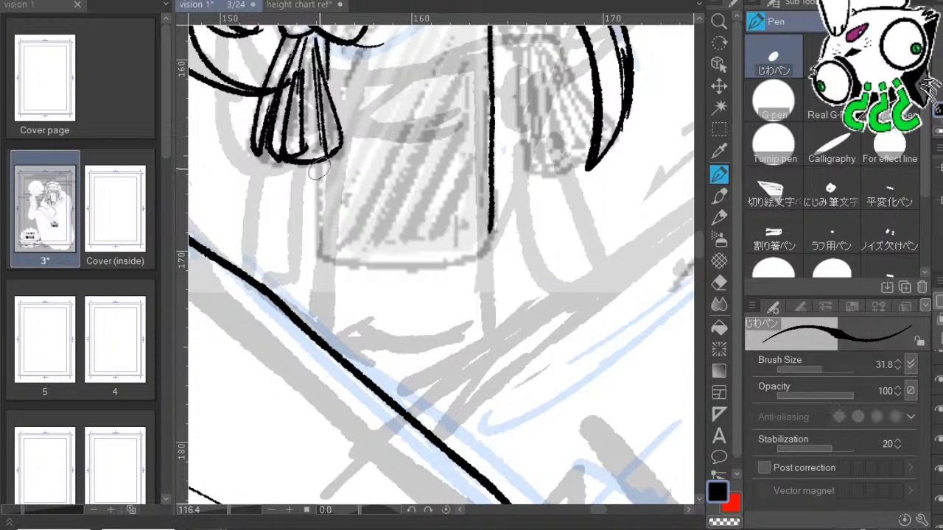
{"action": "left_click_drag", "start_coordinate": [318, 165], "coordinate": [330, 258]}
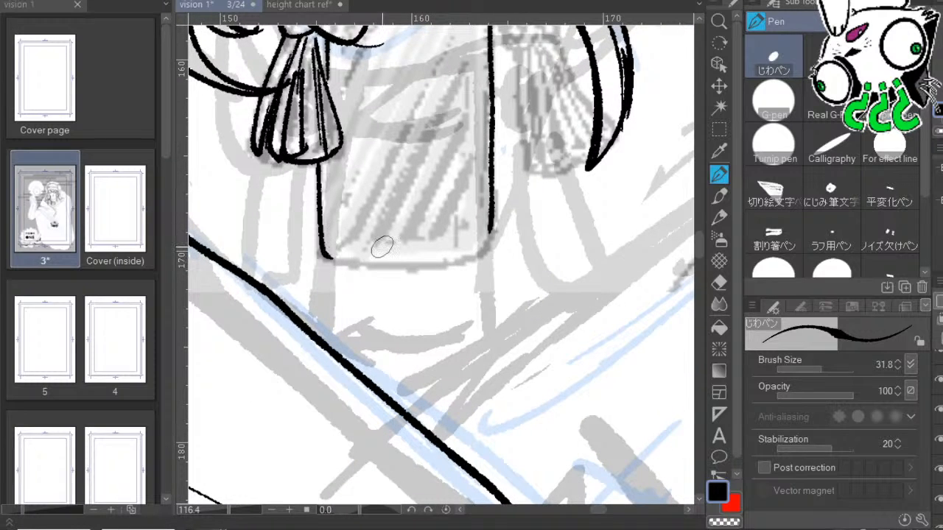
{"action": "left_click_drag", "start_coordinate": [498, 459], "coordinate": [352, 445]}
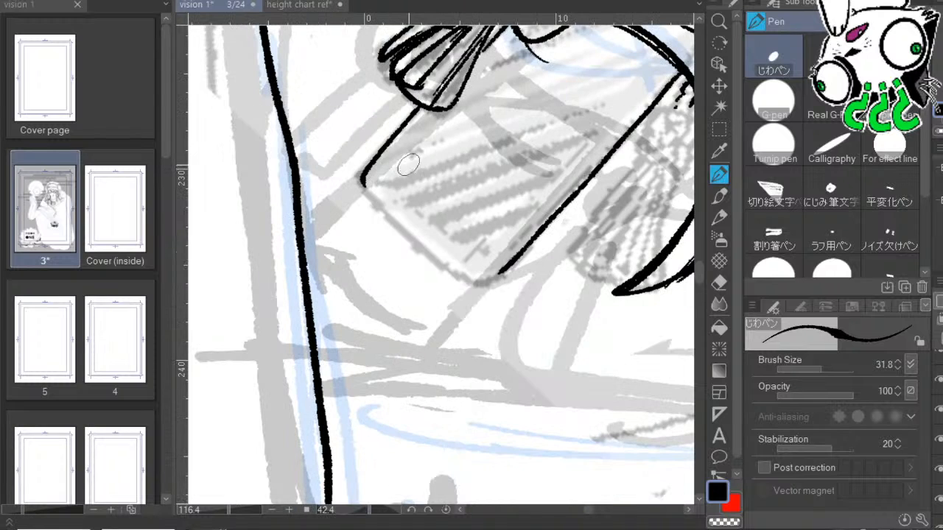
{"action": "mouse_move", "coordinate": [365, 177]}
{"action": "left_mouse_down"}
{"action": "mouse_move", "coordinate": [385, 213]}
{"action": "mouse_move", "coordinate": [449, 265]}
{"action": "mouse_move", "coordinate": [479, 277]}
{"action": "mouse_move", "coordinate": [494, 258]}
{"action": "left_mouse_up"}
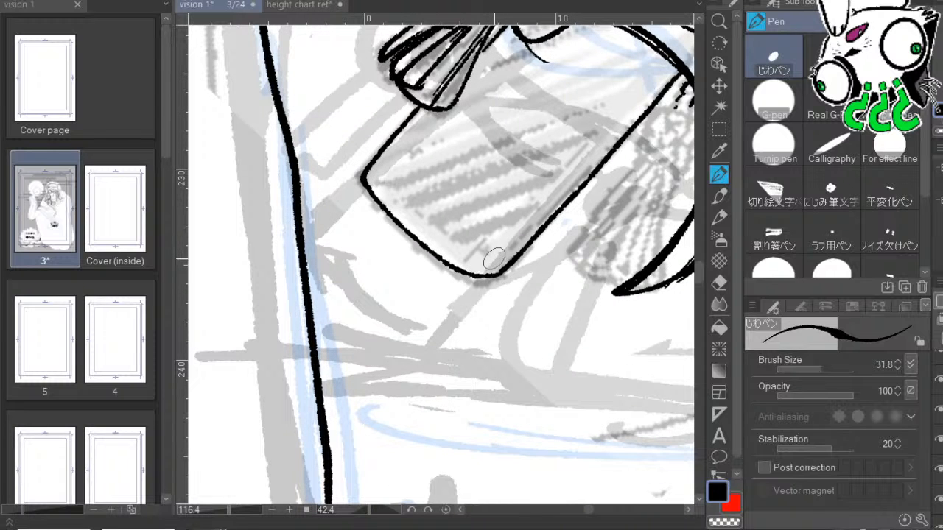
Ink thin inner border lines along the pendant's sides and lower corners, plus two long diagonal sheen lines across its face.
{"action": "left_click_drag", "start_coordinate": [416, 360], "coordinate": [480, 356]}
{"action": "left_click_drag", "start_coordinate": [487, 308], "coordinate": [443, 414]}
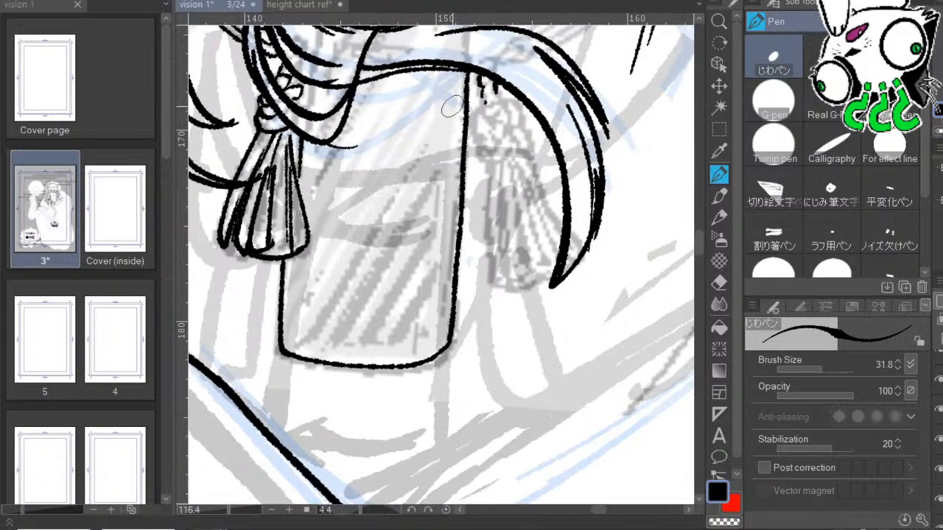
{"action": "mouse_move", "coordinate": [451, 109]}
{"action": "left_mouse_down"}
{"action": "mouse_move", "coordinate": [456, 151]}
{"action": "mouse_move", "coordinate": [435, 283]}
{"action": "mouse_move", "coordinate": [398, 344]}
{"action": "left_mouse_up"}
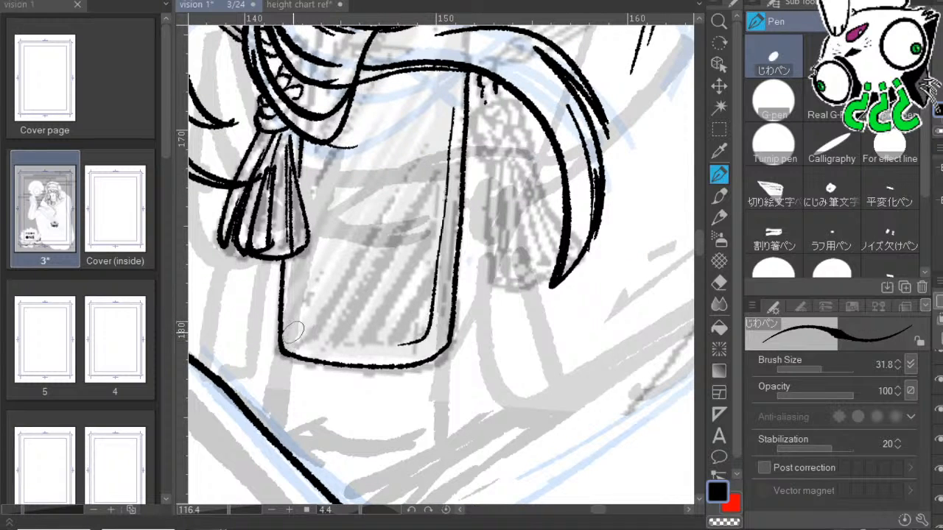
{"action": "left_click_drag", "start_coordinate": [295, 280], "coordinate": [309, 341]}
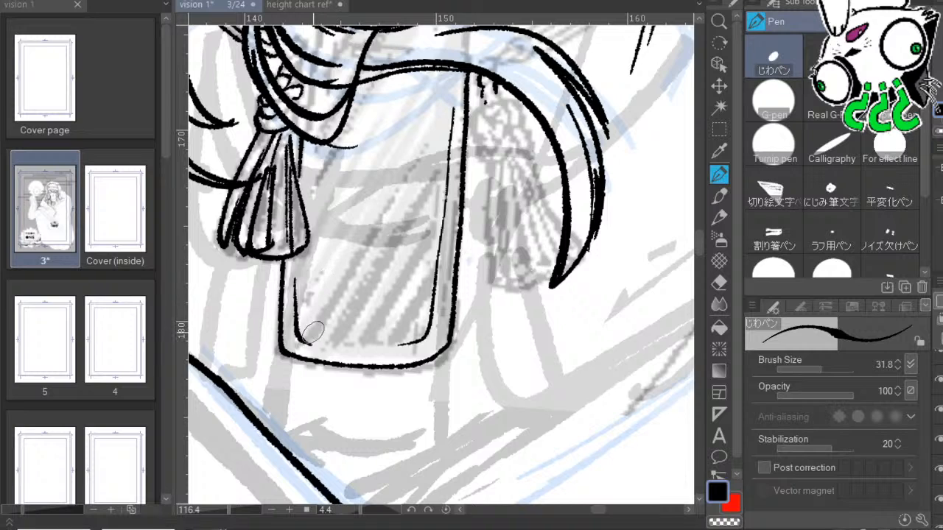
{"action": "left_click_drag", "start_coordinate": [313, 337], "coordinate": [438, 134]}
{"action": "mouse_move", "coordinate": [423, 193]}
{"action": "left_mouse_down"}
{"action": "mouse_move", "coordinate": [362, 269]}
{"action": "mouse_move", "coordinate": [342, 343]}
{"action": "left_mouse_up"}
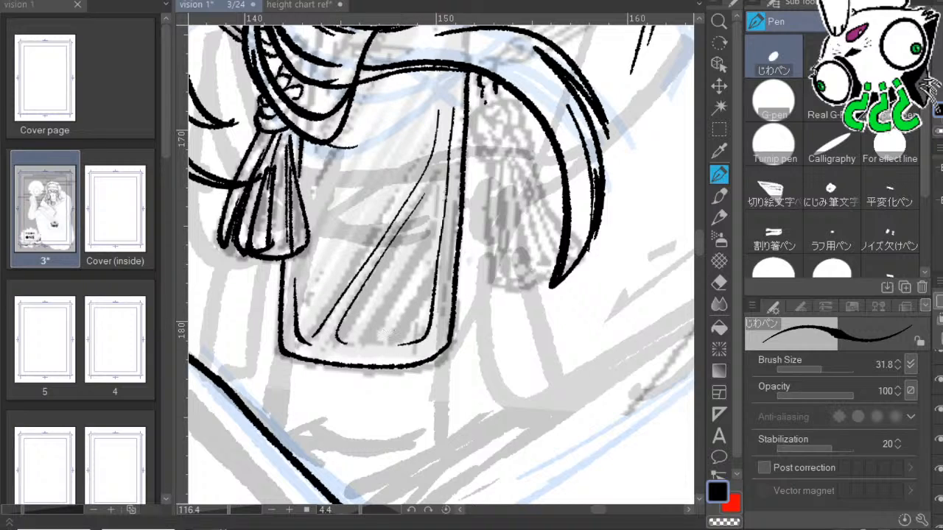
Ink the inner border and sheen marks at the pendant's upper end and short broken diagonal sheen lines beneath the hair strand.
{"action": "left_click_drag", "start_coordinate": [506, 291], "coordinate": [509, 407]}
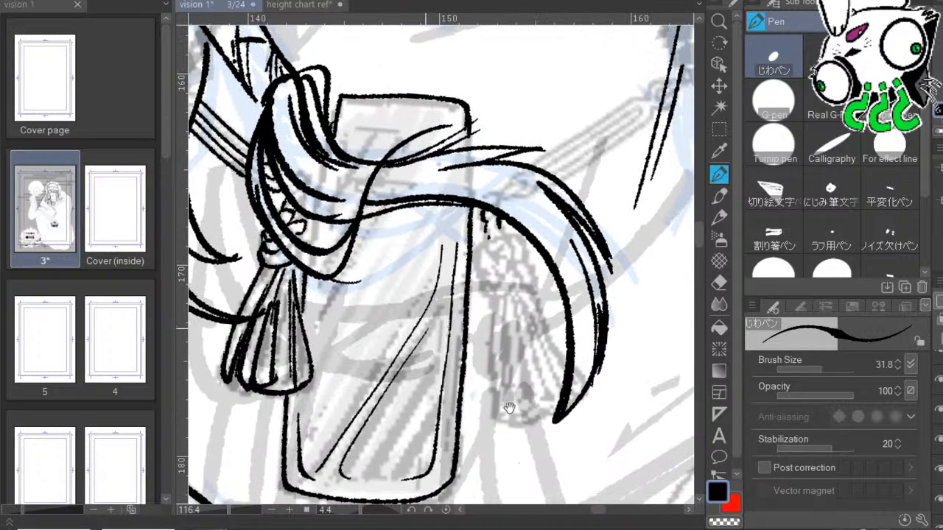
{"action": "left_click_drag", "start_coordinate": [344, 117], "coordinate": [451, 118]}
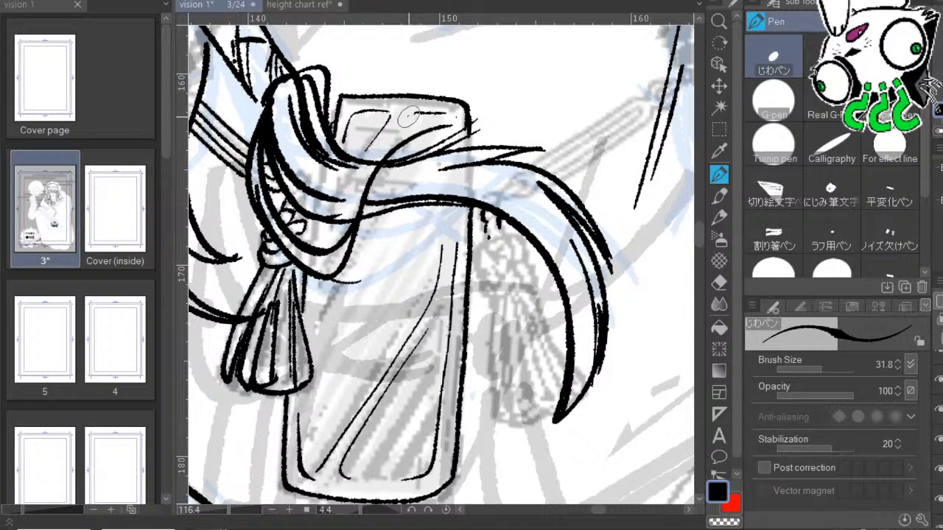
{"action": "left_click_drag", "start_coordinate": [475, 279], "coordinate": [515, 187]}
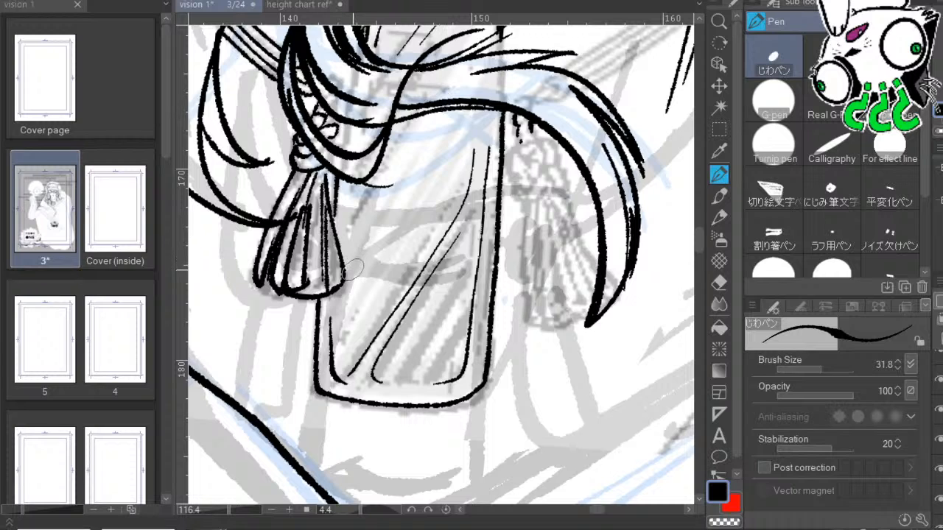
{"action": "left_click_drag", "start_coordinate": [356, 249], "coordinate": [375, 233]}
{"action": "left_click_drag", "start_coordinate": [396, 200], "coordinate": [425, 153]}
{"action": "left_click_drag", "start_coordinate": [346, 242], "coordinate": [417, 136]}
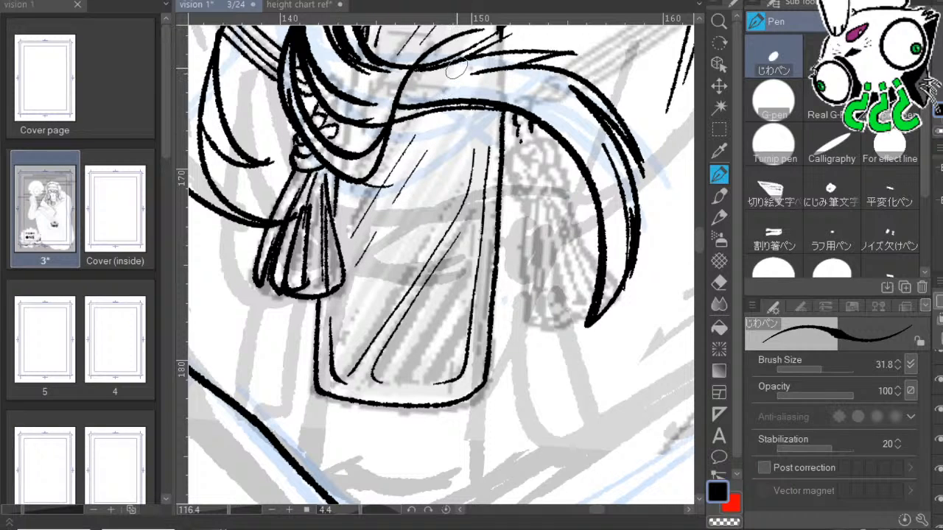
{"action": "left_click_drag", "start_coordinate": [476, 133], "coordinate": [476, 113]}
Ink the looped, flower-like braided knot under the hair strand on the drawing's right of the pendant.
{"action": "left_click_drag", "start_coordinate": [594, 228], "coordinate": [554, 177]}
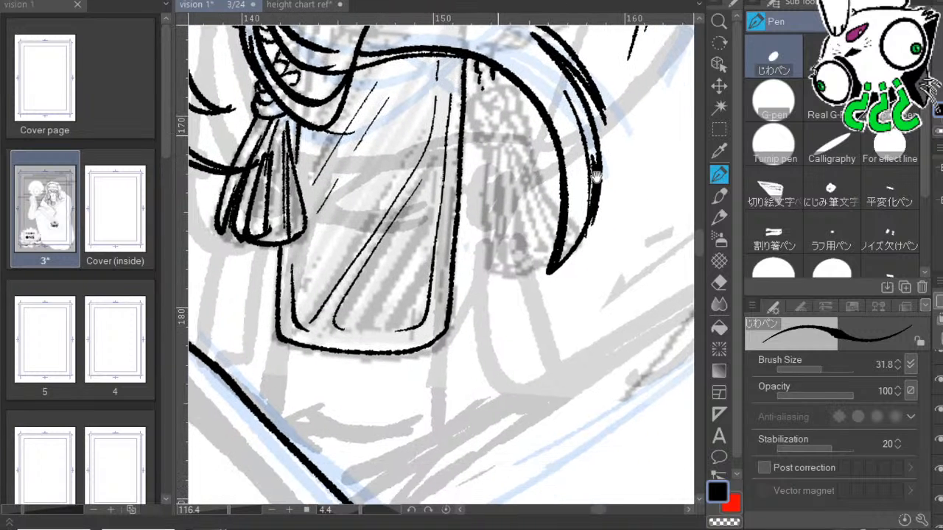
{"action": "left_click_drag", "start_coordinate": [605, 266], "coordinate": [602, 130]}
{"action": "left_click_drag", "start_coordinate": [593, 212], "coordinate": [558, 388]}
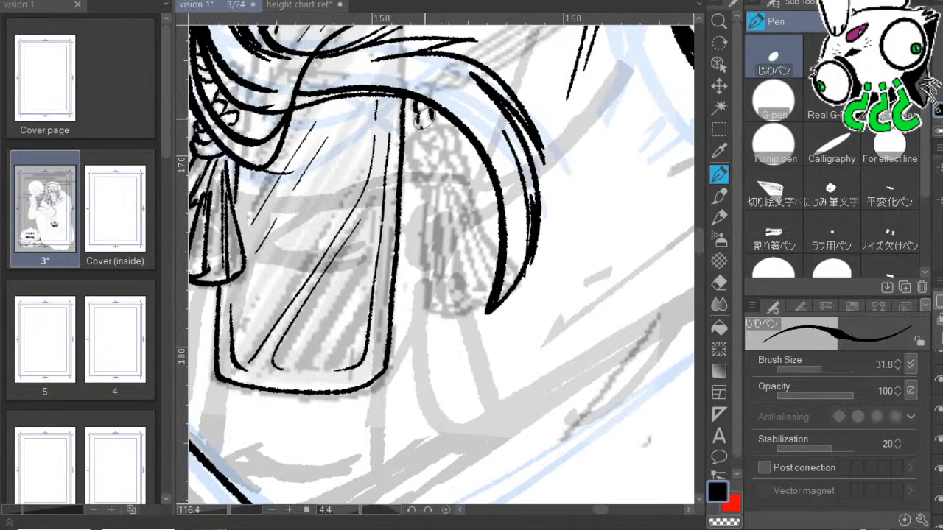
{"action": "left_click_drag", "start_coordinate": [422, 129], "coordinate": [428, 152]}
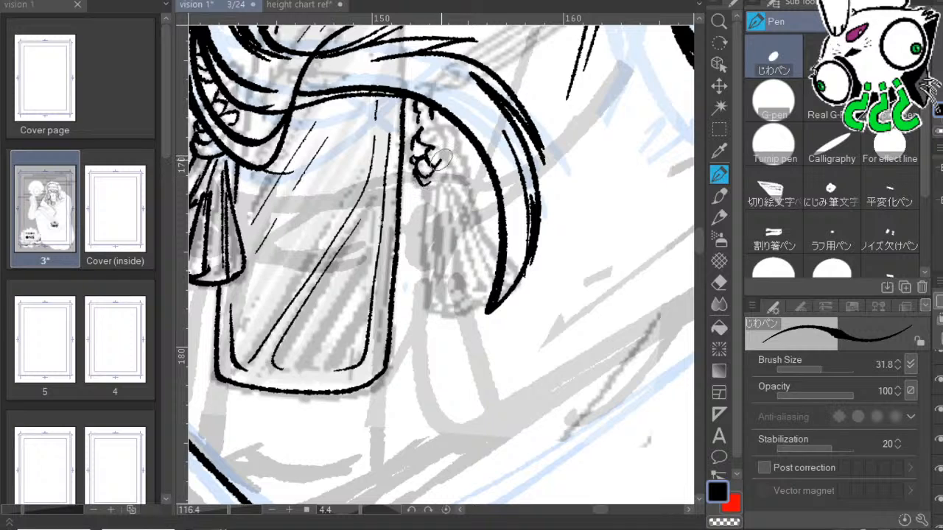
{"action": "left_click_drag", "start_coordinate": [456, 156], "coordinate": [461, 173]}
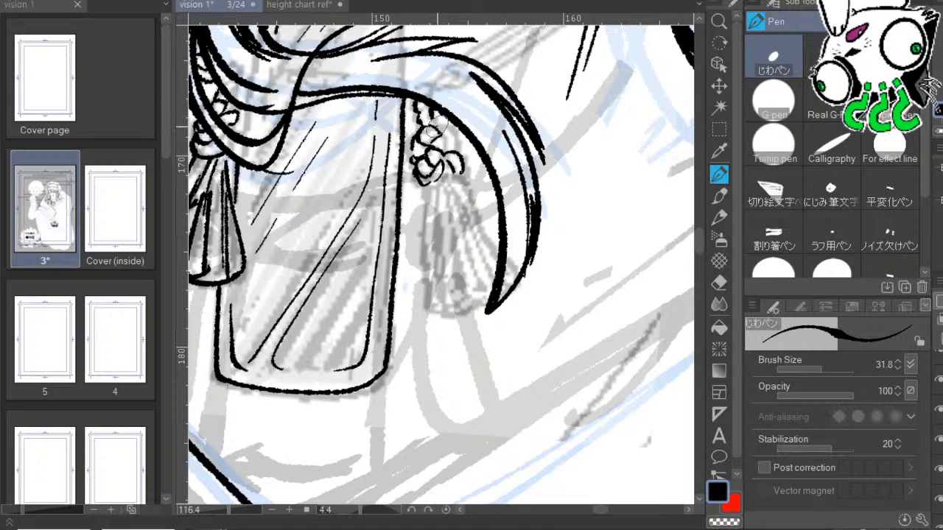
Ink the tassel hanging below the looped knot on the drawing's right, with its long strands and curled lower ends.
{"action": "left_click_drag", "start_coordinate": [559, 271], "coordinate": [546, 232]}
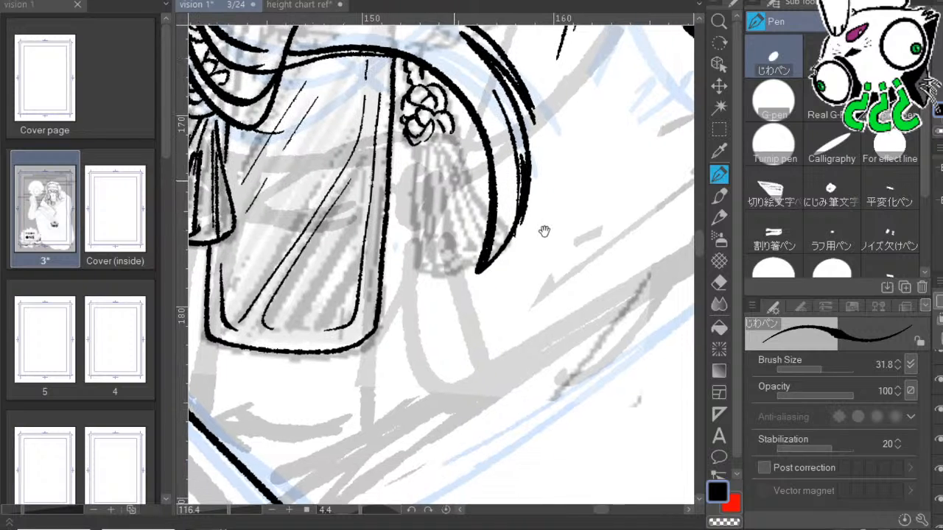
{"action": "left_click_drag", "start_coordinate": [413, 160], "coordinate": [424, 270]}
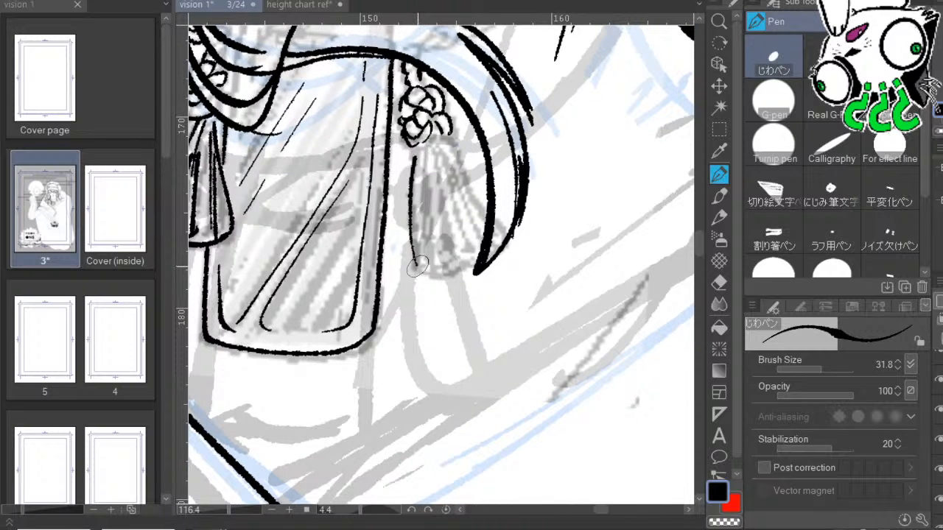
{"action": "mouse_move", "coordinate": [417, 148]}
{"action": "left_mouse_down"}
{"action": "mouse_move", "coordinate": [424, 254]}
{"action": "mouse_move", "coordinate": [429, 271]}
{"action": "mouse_move", "coordinate": [454, 273]}
{"action": "mouse_move", "coordinate": [436, 265]}
{"action": "left_mouse_up"}
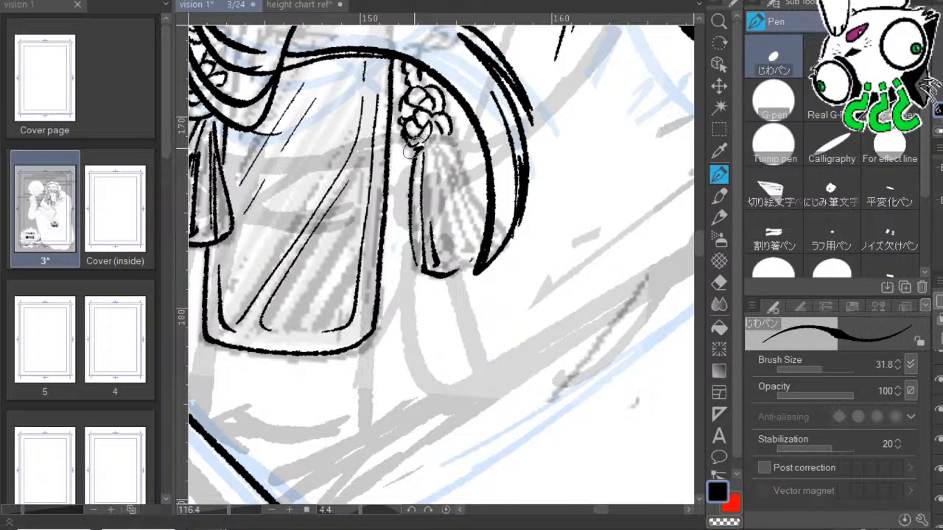
{"action": "left_click_drag", "start_coordinate": [435, 152], "coordinate": [451, 256]}
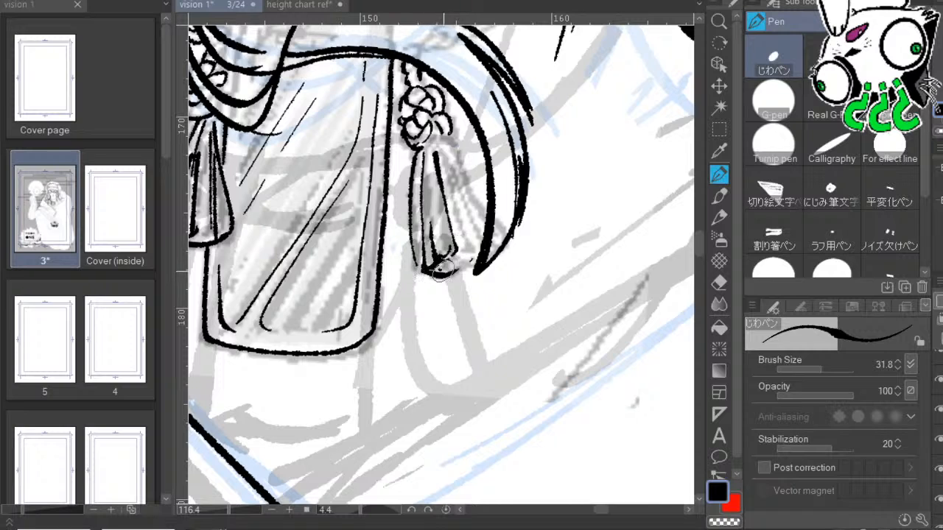
{"action": "left_click_drag", "start_coordinate": [441, 271], "coordinate": [462, 257]}
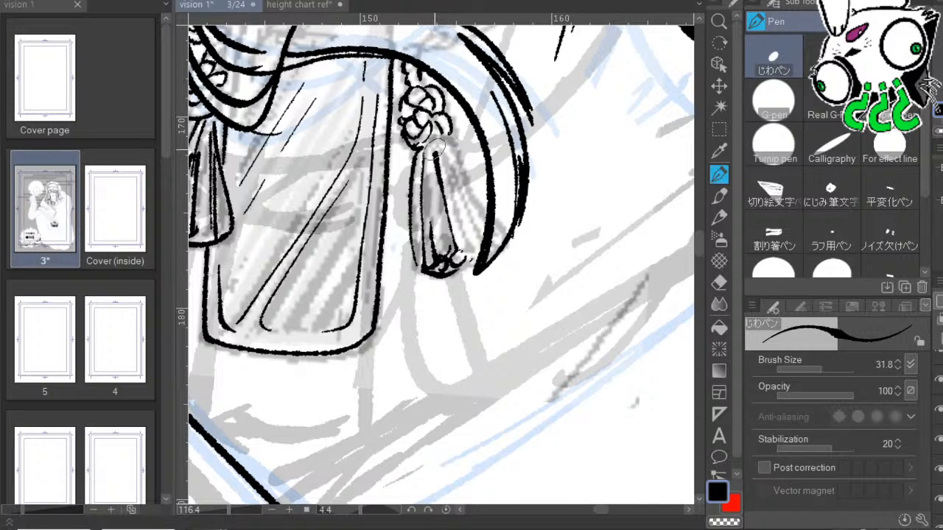
{"action": "left_click_drag", "start_coordinate": [442, 156], "coordinate": [463, 254]}
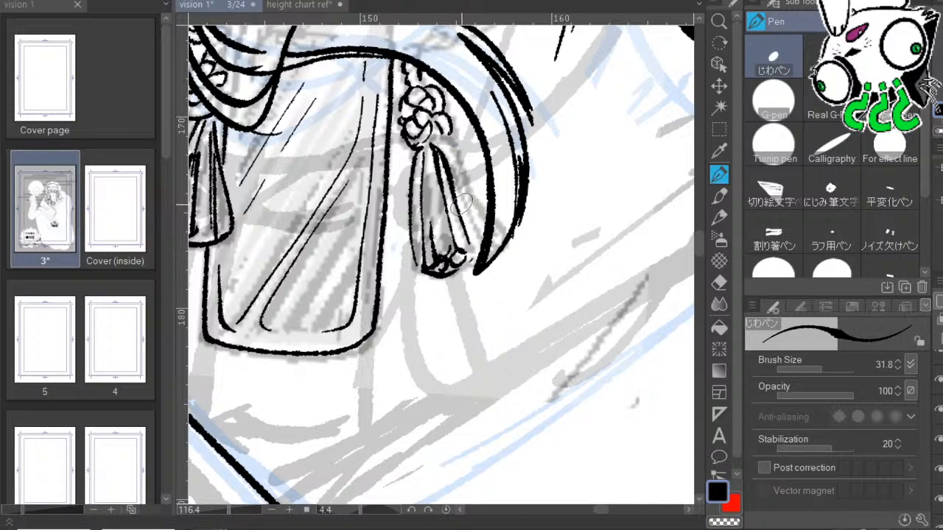
{"action": "mouse_move", "coordinate": [441, 140]}
{"action": "left_mouse_down"}
{"action": "mouse_move", "coordinate": [475, 243]}
{"action": "mouse_move", "coordinate": [470, 256]}
{"action": "left_mouse_up"}
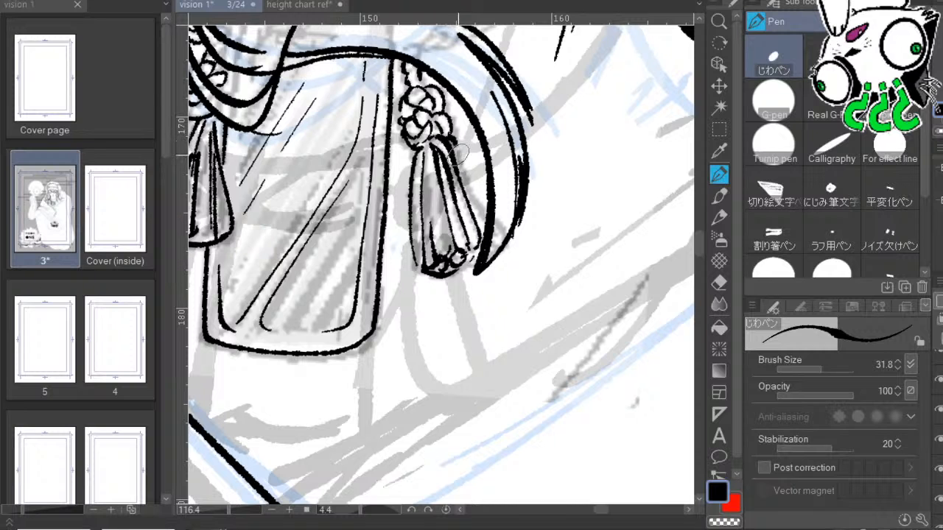
Ink the first long edge of the necklace cord running from the curved hair strand toward the shoulder on the drawing's right.
{"action": "mouse_move", "coordinate": [446, 144]}
{"action": "left_mouse_down"}
{"action": "mouse_move", "coordinate": [556, 379]}
{"action": "mouse_move", "coordinate": [554, 398]}
{"action": "left_mouse_up"}
{"action": "left_click_drag", "start_coordinate": [627, 238], "coordinate": [583, 270]}
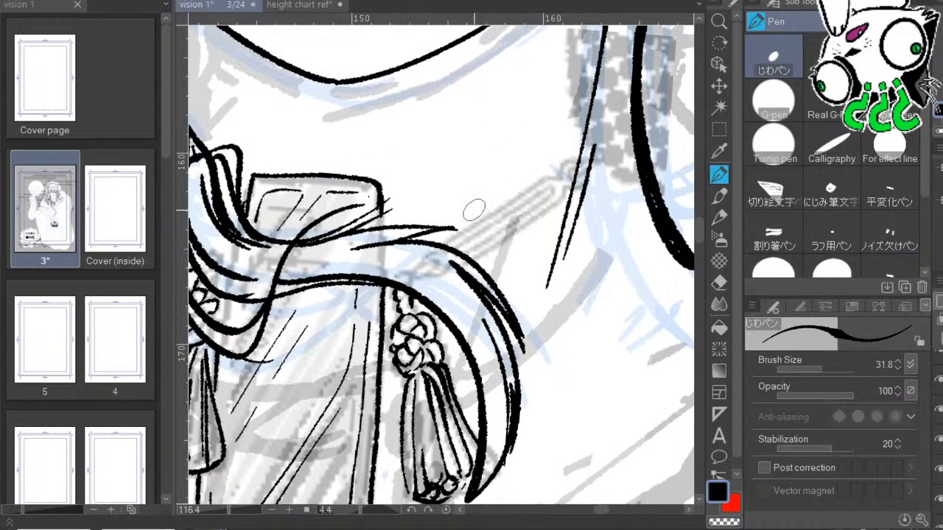
{"action": "left_click_drag", "start_coordinate": [396, 291], "coordinate": [388, 293]}
{"action": "mouse_move", "coordinate": [577, 307]}
{"action": "left_mouse_down"}
{"action": "mouse_move", "coordinate": [499, 333]}
{"action": "mouse_move", "coordinate": [368, 310]}
{"action": "left_mouse_up"}
{"action": "left_click_drag", "start_coordinate": [543, 295], "coordinate": [516, 184]}
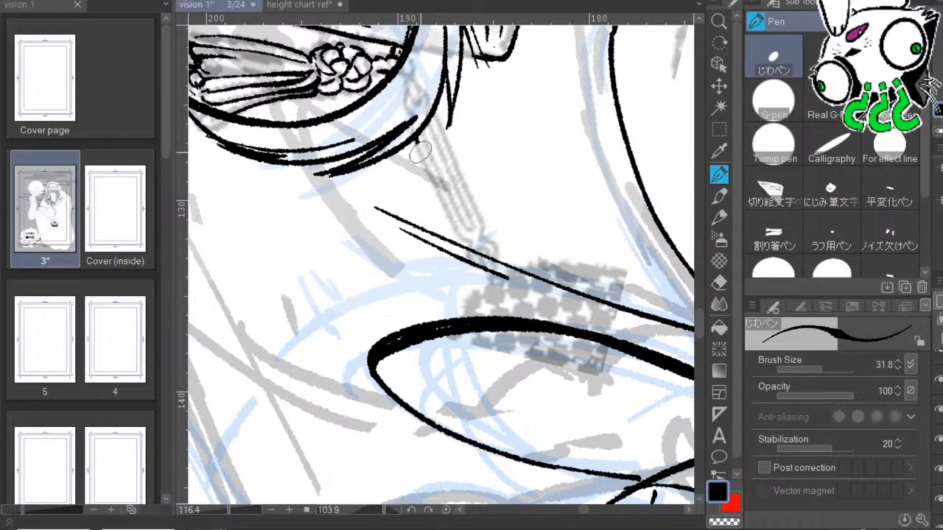
{"action": "left_click_drag", "start_coordinate": [417, 141], "coordinate": [468, 248]}
Ink the opposite edge of the necklace cord and the round bead with a small connector at its end.
{"action": "mouse_move", "coordinate": [577, 288]}
{"action": "left_mouse_down"}
{"action": "mouse_move", "coordinate": [489, 341]}
{"action": "mouse_move", "coordinate": [388, 334]}
{"action": "left_mouse_up"}
{"action": "left_click_drag", "start_coordinate": [340, 262], "coordinate": [417, 181]}
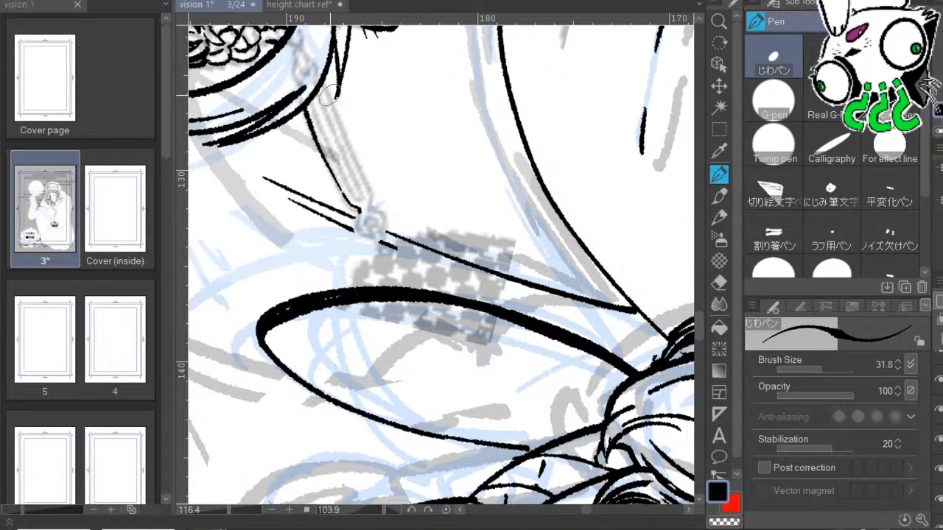
{"action": "key", "text": "e"}
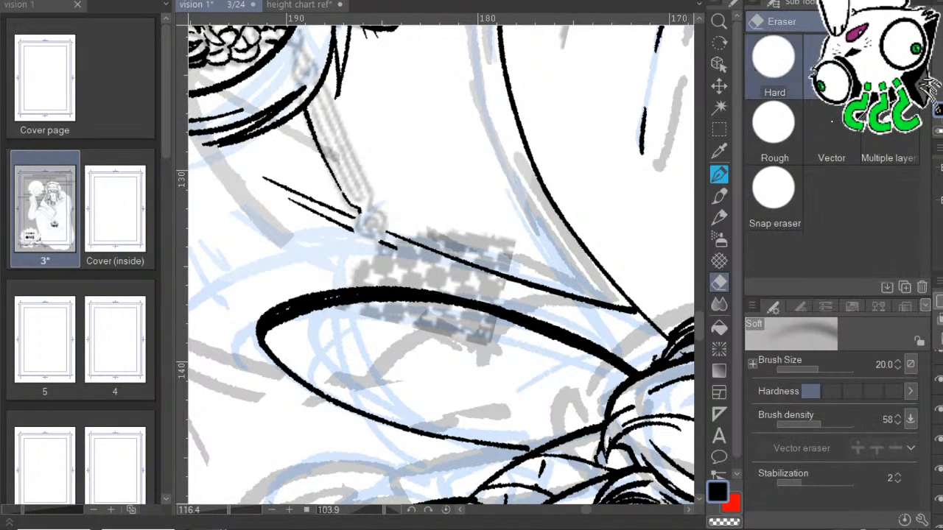
{"action": "key", "text": "p"}
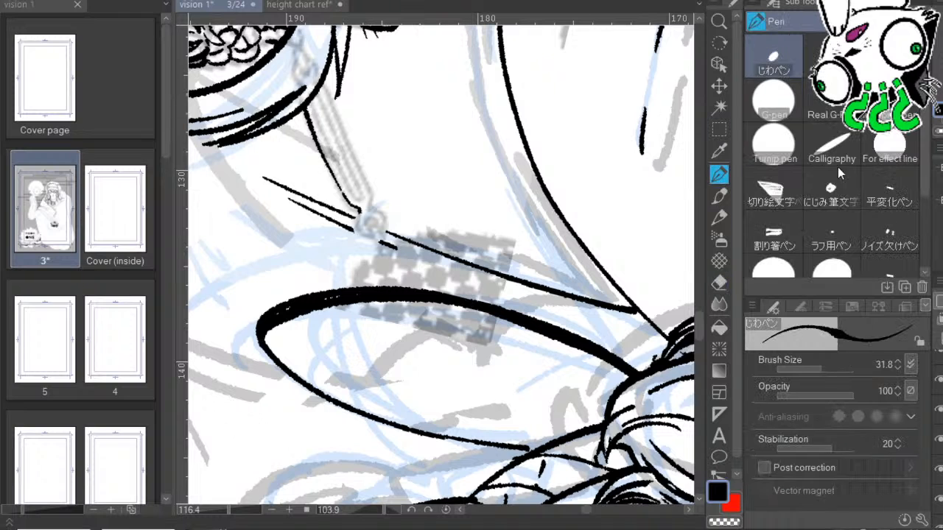
{"action": "mouse_move", "coordinate": [468, 203]}
{"action": "left_mouse_down"}
{"action": "mouse_move", "coordinate": [506, 246]}
{"action": "mouse_move", "coordinate": [502, 235]}
{"action": "left_mouse_up"}
{"action": "left_click_drag", "start_coordinate": [520, 181], "coordinate": [509, 145]}
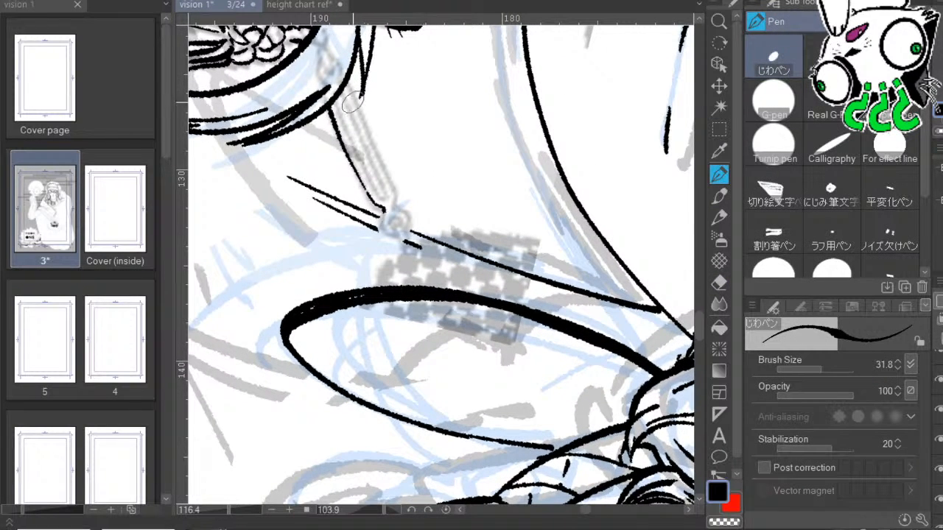
{"action": "mouse_move", "coordinate": [349, 81]}
{"action": "left_mouse_down"}
{"action": "mouse_move", "coordinate": [390, 216]}
{"action": "mouse_move", "coordinate": [400, 212]}
{"action": "left_mouse_up"}
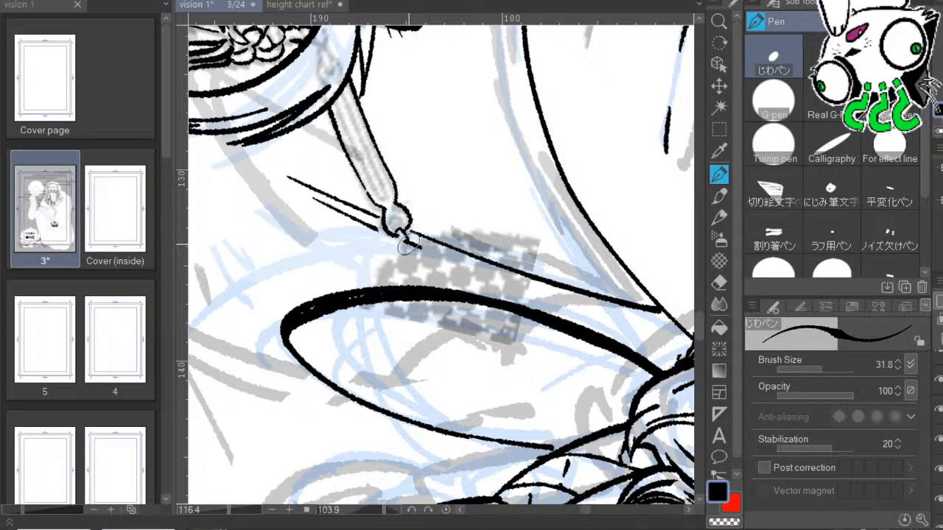
Ink the small ring beneath the necklace bead and the edges of the short cord running from it to the thick curve.
{"action": "mouse_move", "coordinate": [524, 260]}
{"action": "left_mouse_down"}
{"action": "mouse_move", "coordinate": [477, 269]}
{"action": "mouse_move", "coordinate": [467, 260]}
{"action": "mouse_move", "coordinate": [549, 460]}
{"action": "left_mouse_up"}
{"action": "left_click_drag", "start_coordinate": [548, 283], "coordinate": [515, 362]}
{"action": "mouse_move", "coordinate": [515, 324]}
{"action": "left_mouse_down"}
{"action": "mouse_move", "coordinate": [473, 477]}
{"action": "mouse_move", "coordinate": [447, 460]}
{"action": "mouse_move", "coordinate": [439, 338]}
{"action": "left_mouse_up"}
{"action": "left_click_drag", "start_coordinate": [486, 444], "coordinate": [465, 180]}
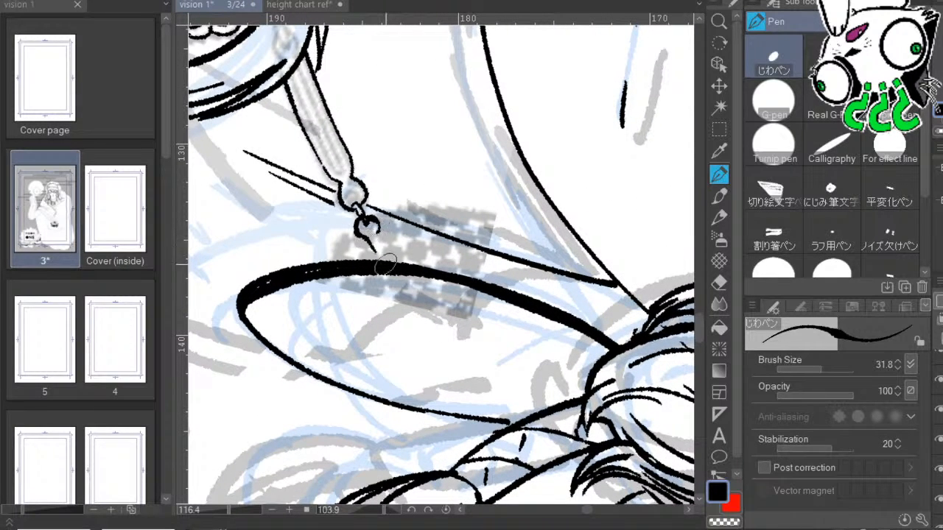
{"action": "left_click_drag", "start_coordinate": [372, 229], "coordinate": [402, 261]}
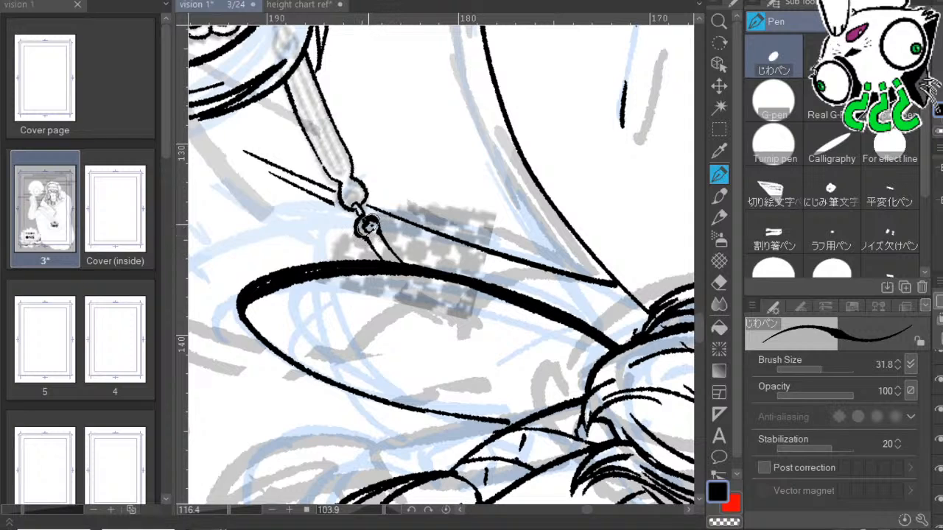
Erase the short cord's edges below the ring and redraw the cord with inner strand lines.
{"action": "key", "text": "ctrl+z"}
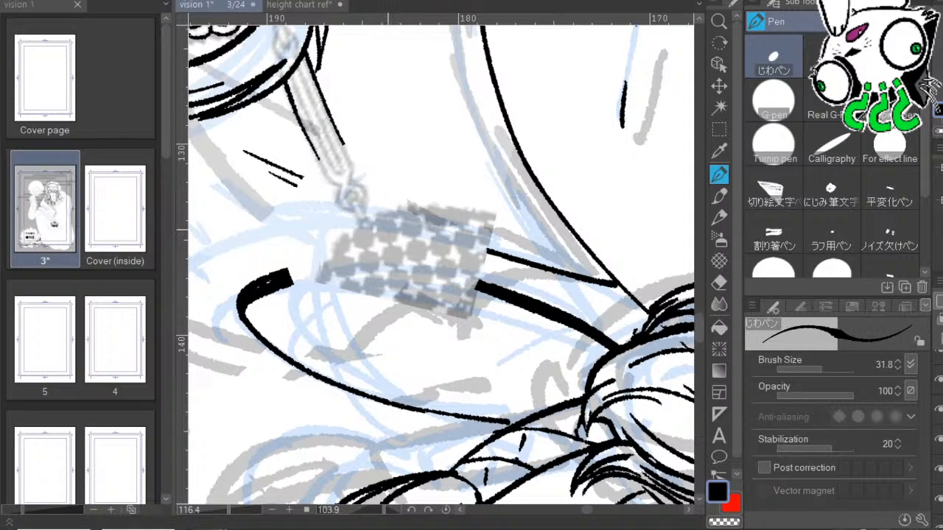
{"action": "key", "text": "e"}
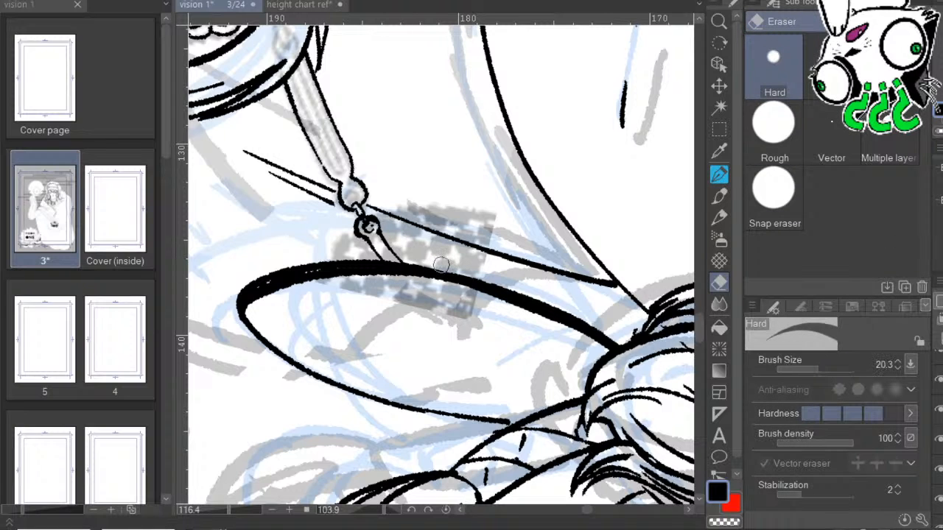
{"action": "key", "text": "p"}
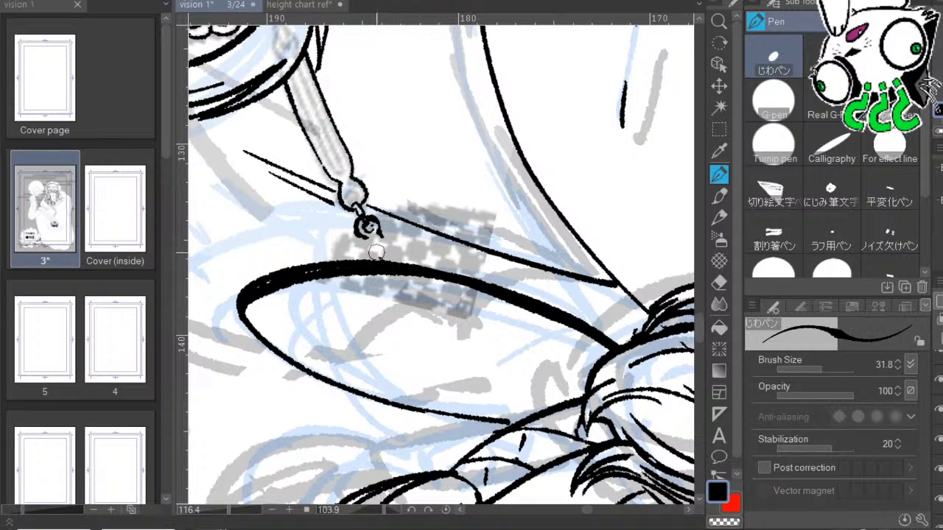
{"action": "left_click_drag", "start_coordinate": [452, 232], "coordinate": [471, 148]}
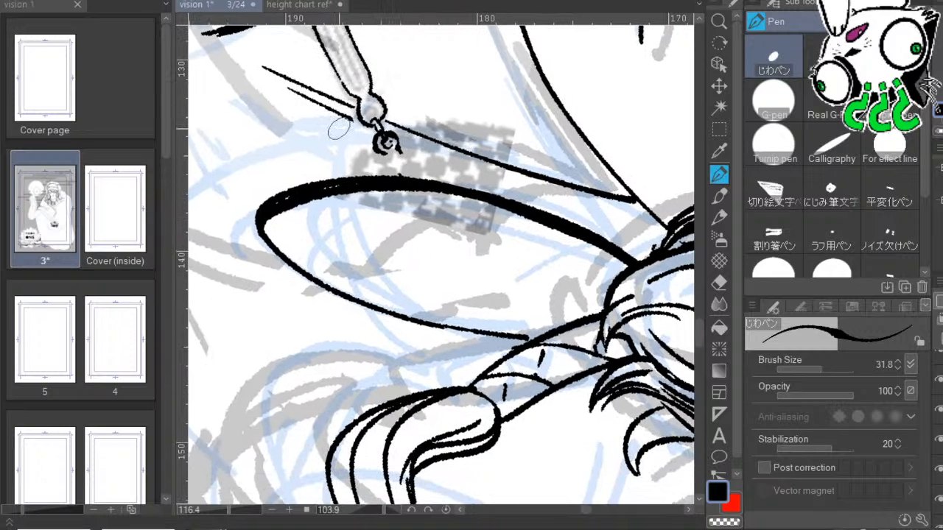
{"action": "mouse_move", "coordinate": [385, 154]}
{"action": "left_mouse_down"}
{"action": "mouse_move", "coordinate": [401, 175]}
{"action": "mouse_move", "coordinate": [400, 145]}
{"action": "mouse_move", "coordinate": [425, 175]}
{"action": "mouse_move", "coordinate": [403, 162]}
{"action": "mouse_move", "coordinate": [402, 170]}
{"action": "mouse_move", "coordinate": [401, 156]}
{"action": "mouse_move", "coordinate": [431, 187]}
{"action": "left_mouse_up"}
{"action": "left_click_drag", "start_coordinate": [478, 134], "coordinate": [535, 254]}
{"action": "mouse_move", "coordinate": [367, 110]}
{"action": "left_mouse_down"}
{"action": "mouse_move", "coordinate": [417, 212]}
{"action": "mouse_move", "coordinate": [420, 190]}
{"action": "mouse_move", "coordinate": [390, 140]}
{"action": "mouse_move", "coordinate": [388, 104]}
{"action": "left_mouse_up"}
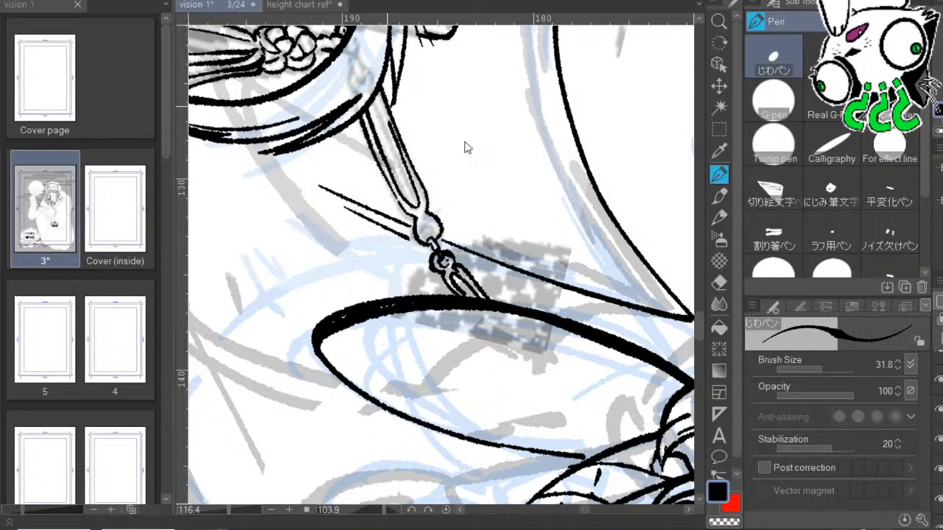
Redo the inner strand lines of the long cord above the bead and ink the small connector detail inside the bead.
{"action": "key", "text": "ctrl+z"}
{"action": "left_click_drag", "start_coordinate": [464, 141], "coordinate": [475, 110]}
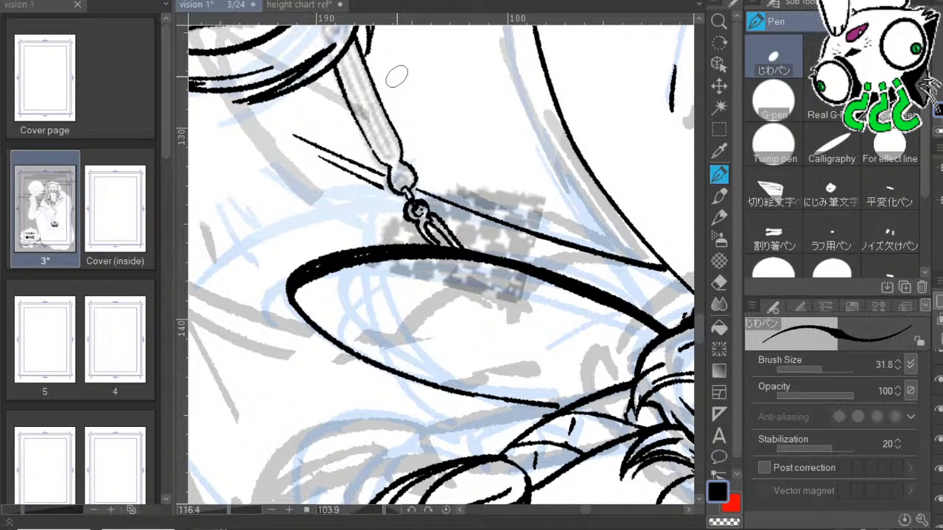
{"action": "left_click_drag", "start_coordinate": [494, 174], "coordinate": [502, 149]}
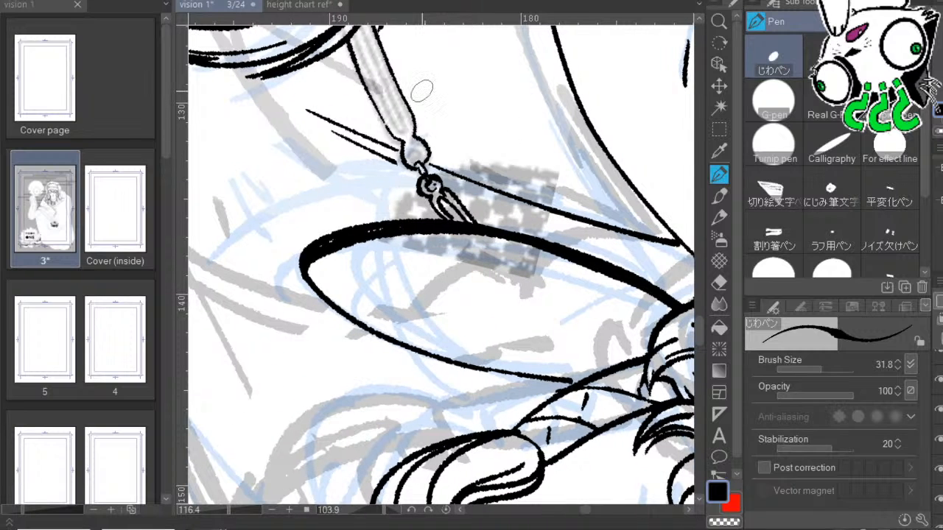
{"action": "left_click_drag", "start_coordinate": [443, 93], "coordinate": [446, 147]}
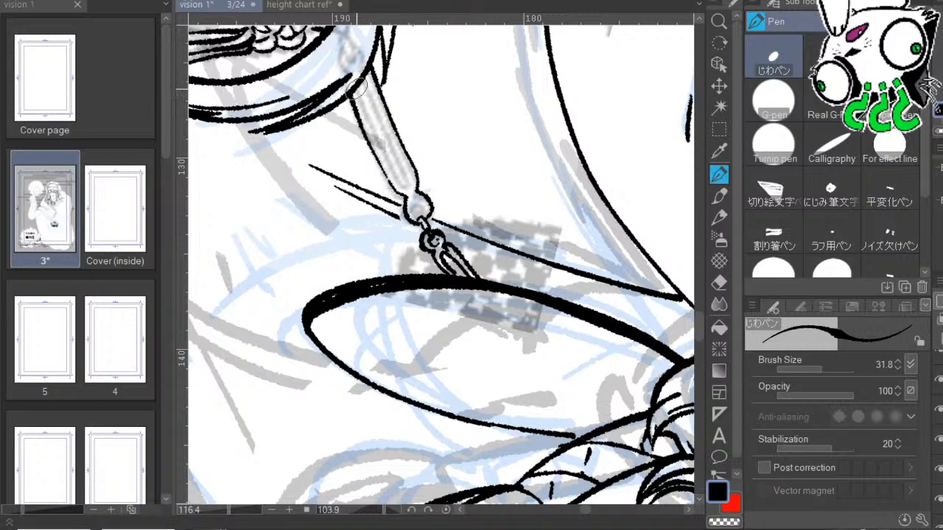
{"action": "mouse_move", "coordinate": [372, 122]}
{"action": "left_mouse_down"}
{"action": "mouse_move", "coordinate": [407, 185]}
{"action": "mouse_move", "coordinate": [362, 72]}
{"action": "left_mouse_up"}
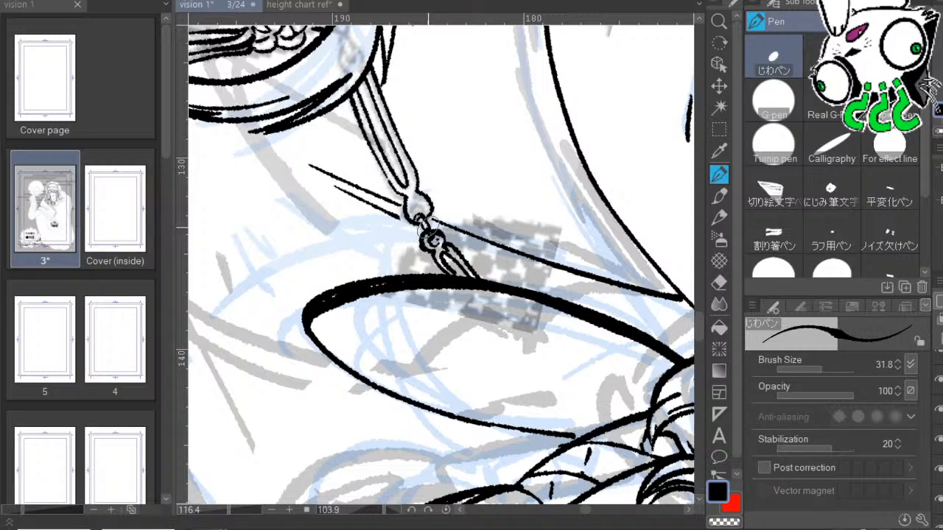
{"action": "mouse_move", "coordinate": [412, 205]}
{"action": "left_mouse_down"}
{"action": "mouse_move", "coordinate": [431, 232]}
{"action": "mouse_move", "coordinate": [413, 207]}
{"action": "mouse_move", "coordinate": [421, 206]}
{"action": "left_mouse_up"}
{"action": "left_click_drag", "start_coordinate": [500, 204], "coordinate": [468, 288]}
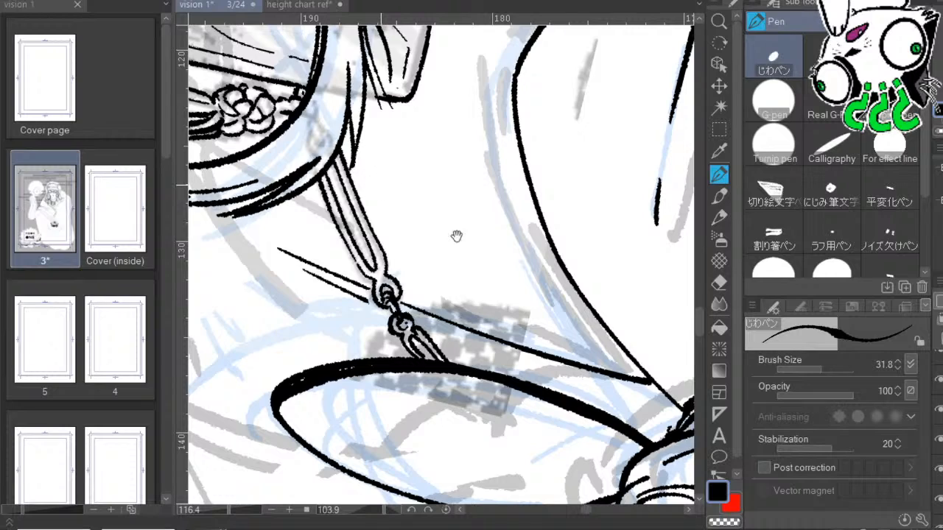
Reinforce the underside of the hair loop draped over the pendant with a second long contour stroke.
{"action": "mouse_move", "coordinate": [501, 209]}
{"action": "left_mouse_down"}
{"action": "mouse_move", "coordinate": [476, 228]}
{"action": "mouse_move", "coordinate": [568, 261]}
{"action": "mouse_move", "coordinate": [593, 327]}
{"action": "left_mouse_up"}
{"action": "mouse_move", "coordinate": [593, 140]}
{"action": "left_mouse_down"}
{"action": "mouse_move", "coordinate": [616, 271]}
{"action": "mouse_move", "coordinate": [660, 233]}
{"action": "left_mouse_up"}
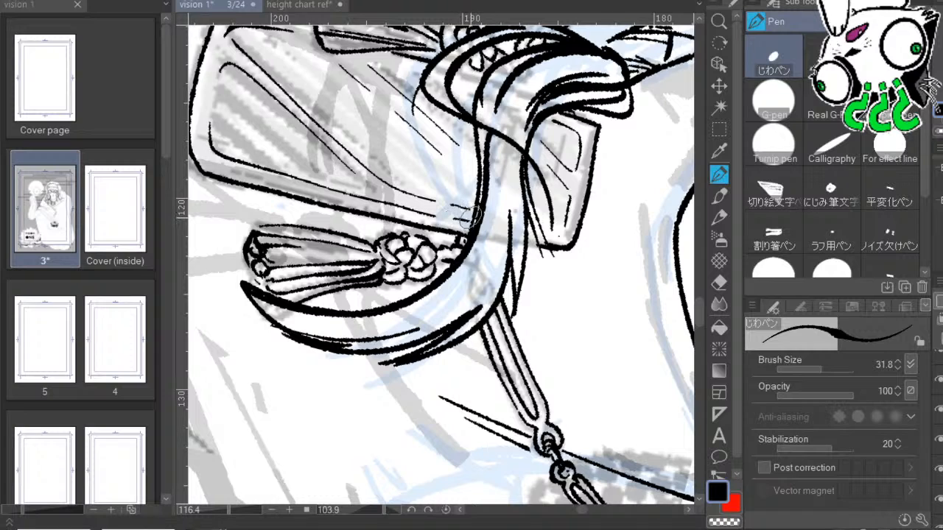
{"action": "left_click_drag", "start_coordinate": [646, 213], "coordinate": [605, 204]}
{"action": "left_click_drag", "start_coordinate": [489, 233], "coordinate": [526, 239]}
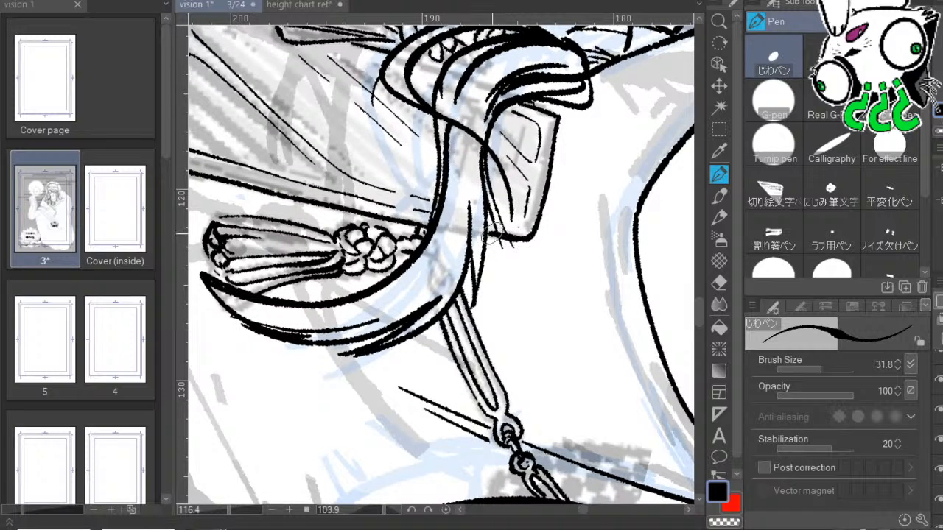
{"action": "left_click_drag", "start_coordinate": [581, 256], "coordinate": [644, 255]}
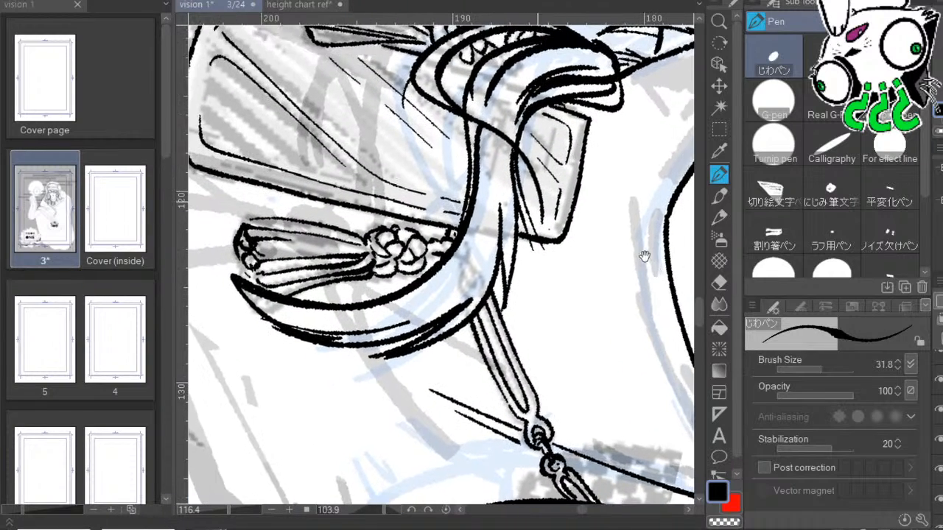
{"action": "left_click_drag", "start_coordinate": [615, 171], "coordinate": [639, 229]}
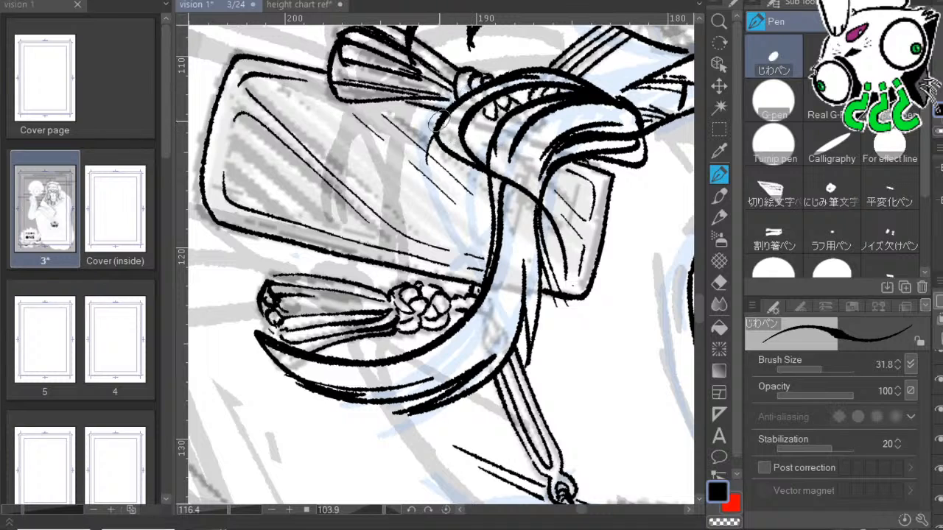
{"action": "mouse_move", "coordinate": [439, 126]}
{"action": "left_mouse_down"}
{"action": "mouse_move", "coordinate": [458, 172]}
{"action": "mouse_move", "coordinate": [564, 254]}
{"action": "left_mouse_up"}
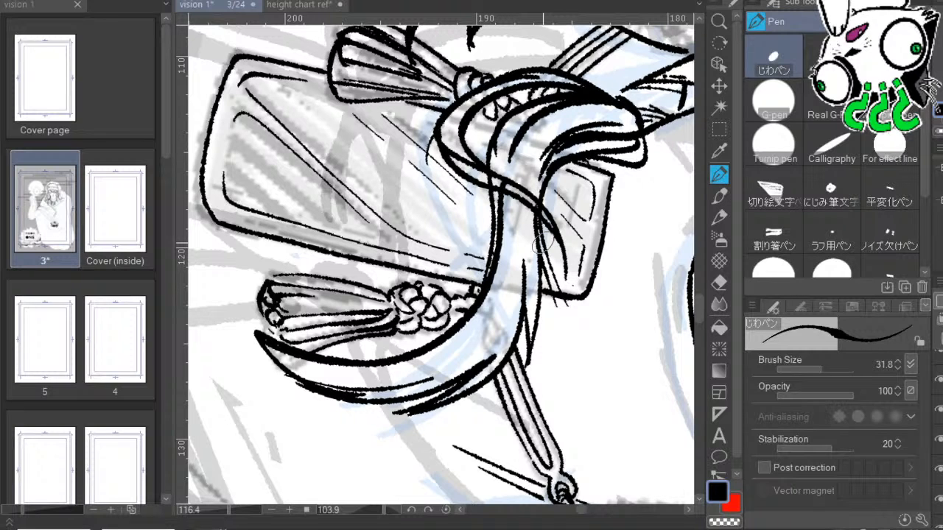
Examine the inked hair strands, tassels and cords around the pendant for missing lines.
{"action": "left_click_drag", "start_coordinate": [612, 202], "coordinate": [575, 247]}
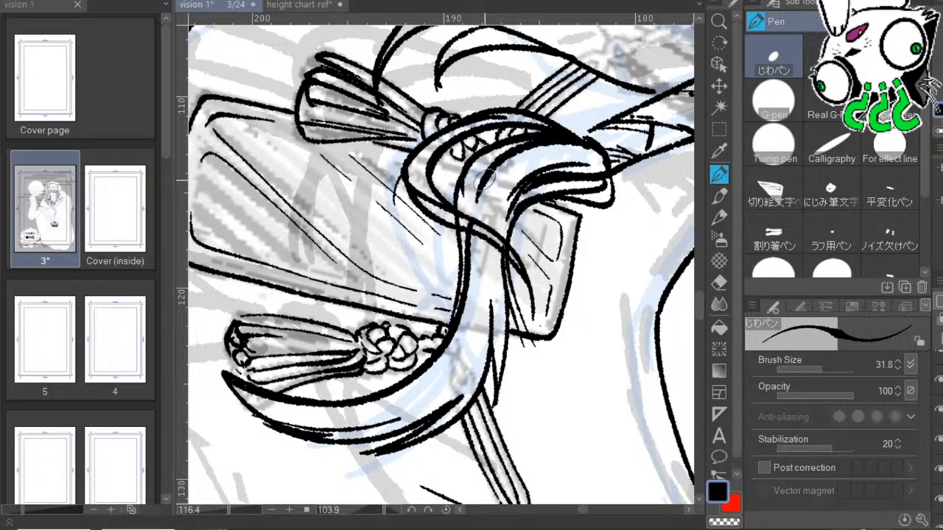
{"action": "left_click_drag", "start_coordinate": [509, 233], "coordinate": [521, 298]}
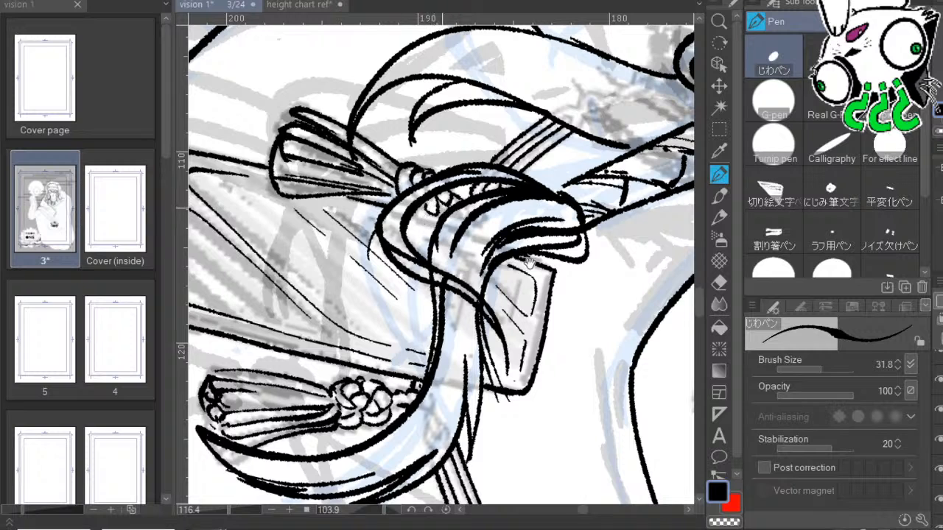
{"action": "mouse_move", "coordinate": [530, 263]}
{"action": "left_mouse_down"}
{"action": "mouse_move", "coordinate": [565, 374]}
{"action": "mouse_move", "coordinate": [606, 381]}
{"action": "mouse_move", "coordinate": [621, 406]}
{"action": "left_mouse_up"}
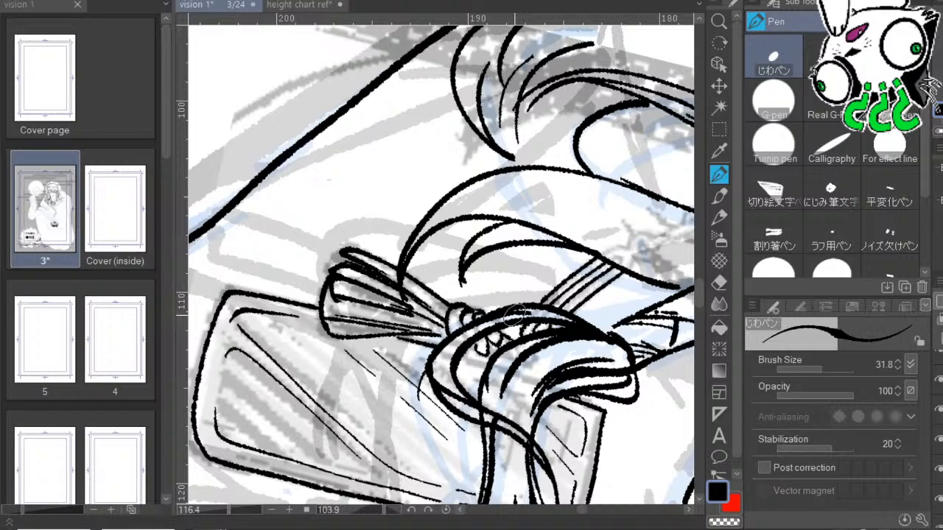
{"action": "left_click_drag", "start_coordinate": [596, 284], "coordinate": [579, 243]}
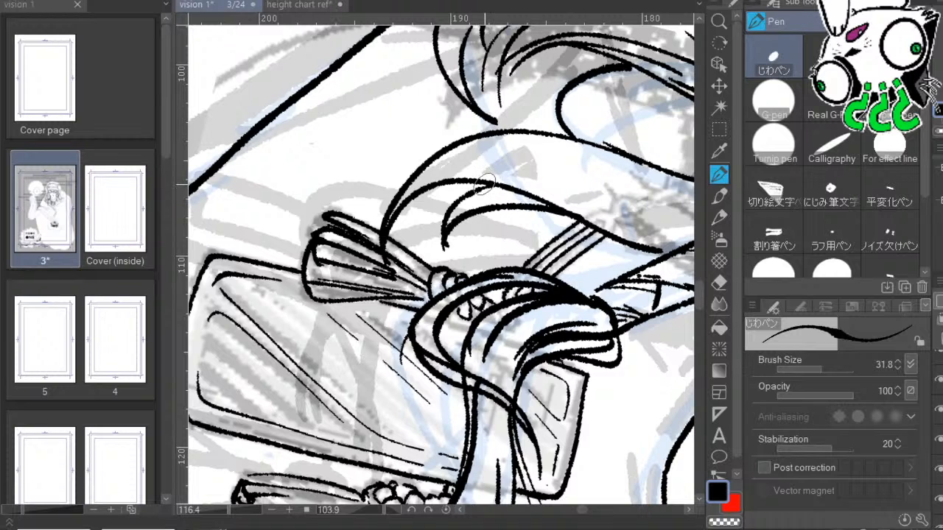
{"action": "left_click_drag", "start_coordinate": [602, 306], "coordinate": [566, 238]}
{"action": "left_click_drag", "start_coordinate": [605, 278], "coordinate": [644, 331]}
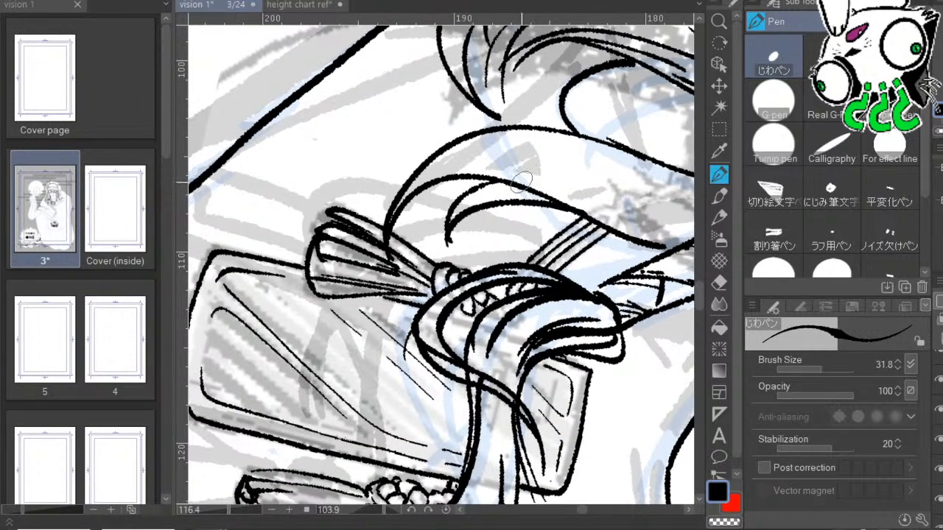
{"action": "left_click_drag", "start_coordinate": [503, 196], "coordinate": [512, 150]}
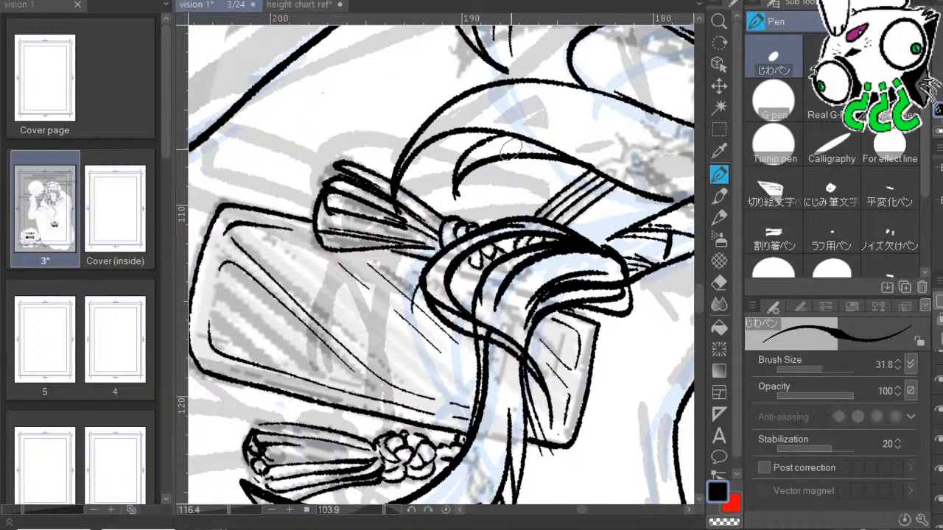
{"action": "left_click_drag", "start_coordinate": [601, 274], "coordinate": [567, 264]}
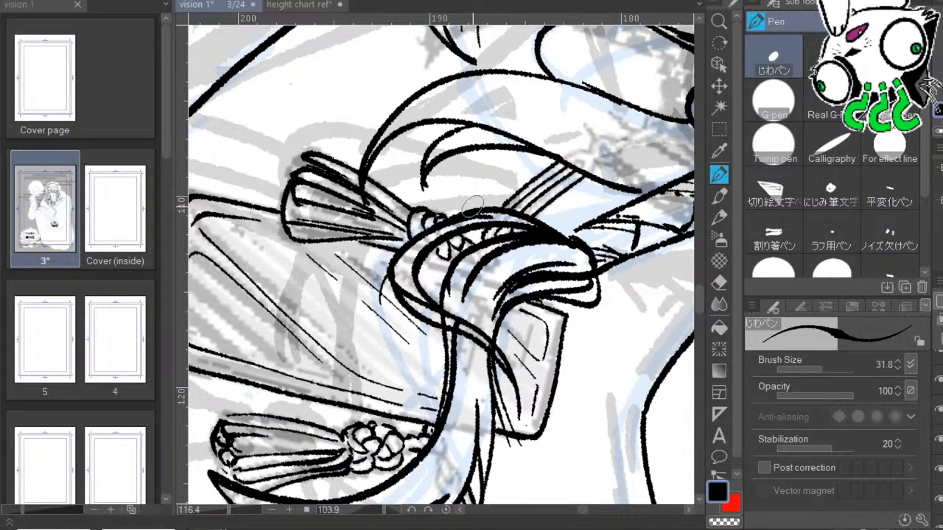
{"action": "left_click_drag", "start_coordinate": [473, 207], "coordinate": [462, 194]}
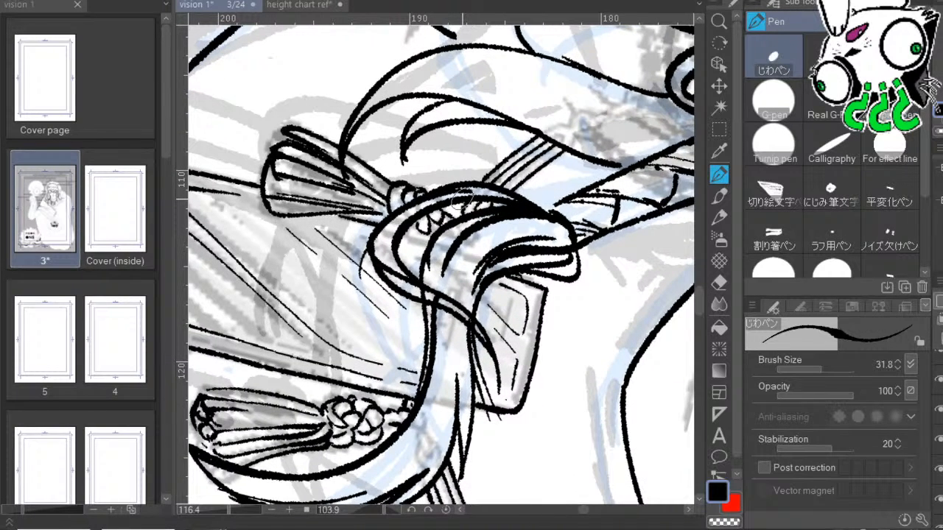
{"action": "left_click_drag", "start_coordinate": [494, 242], "coordinate": [471, 213]}
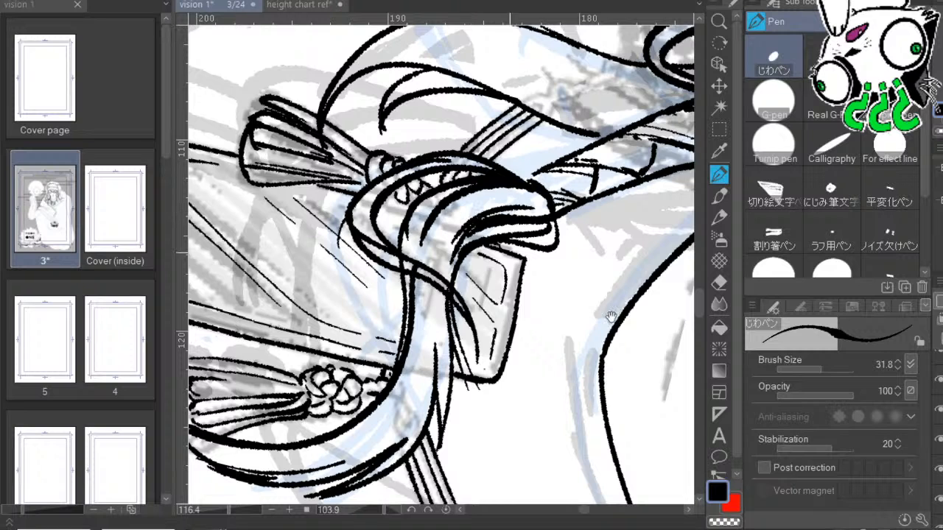
Add thin inner strand lines to the hair loop over the pendant and to the strand falling beneath it.
{"action": "left_click_drag", "start_coordinate": [611, 316], "coordinate": [580, 282]}
{"action": "mouse_move", "coordinate": [633, 327]}
{"action": "left_mouse_down"}
{"action": "mouse_move", "coordinate": [617, 284]}
{"action": "mouse_move", "coordinate": [638, 271]}
{"action": "left_mouse_up"}
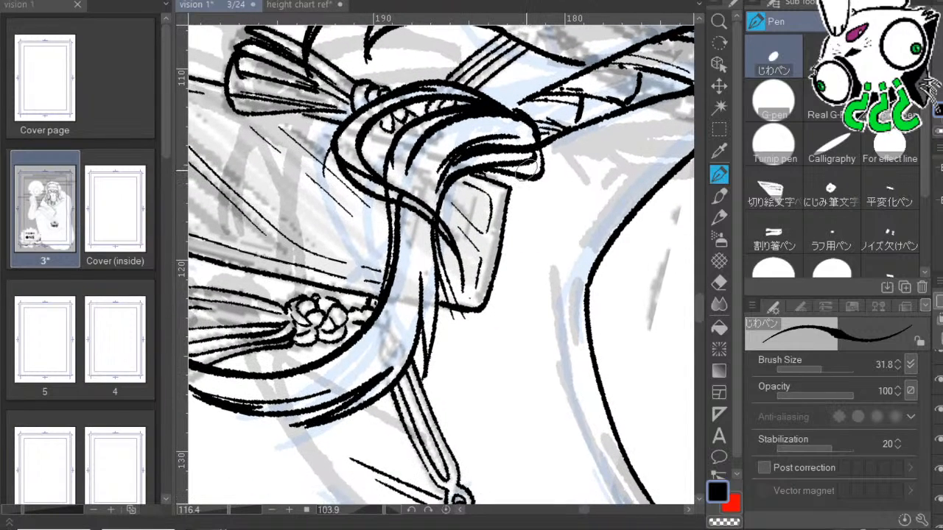
{"action": "mouse_move", "coordinate": [356, 175]}
{"action": "left_mouse_down"}
{"action": "mouse_move", "coordinate": [377, 107]}
{"action": "mouse_move", "coordinate": [427, 93]}
{"action": "left_mouse_up"}
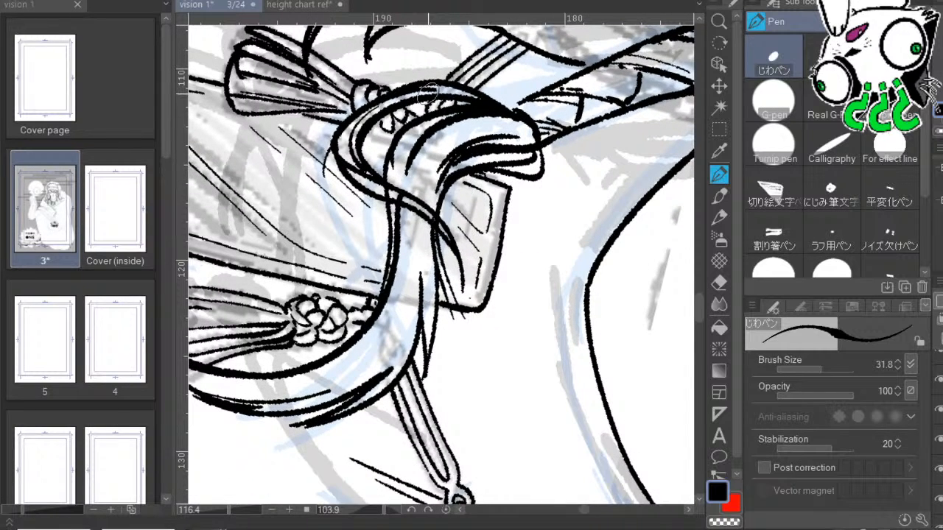
{"action": "left_click_drag", "start_coordinate": [419, 243], "coordinate": [347, 370]}
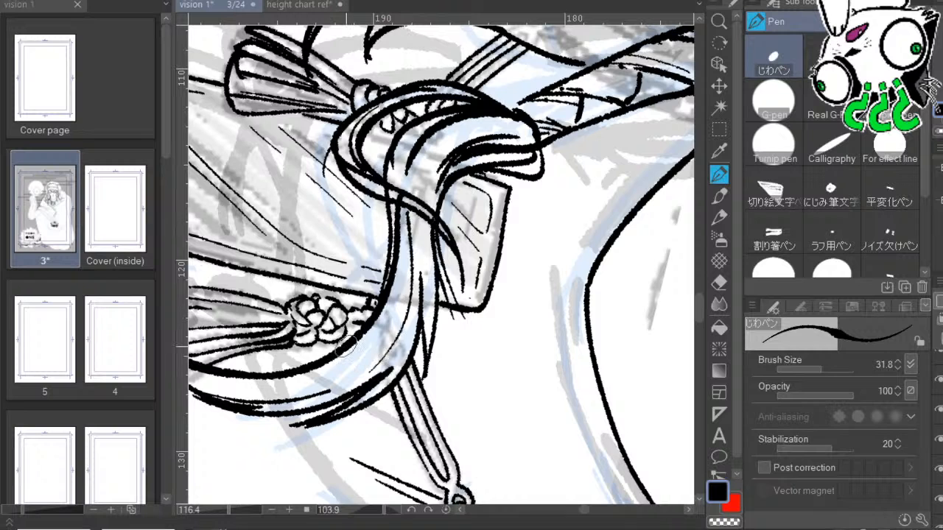
Reset the canvas rotation and thicken the lower outline of the curved hair strand beside the drawing's right tassel, down to its tip.
{"action": "left_click", "coordinate": [446, 509]}
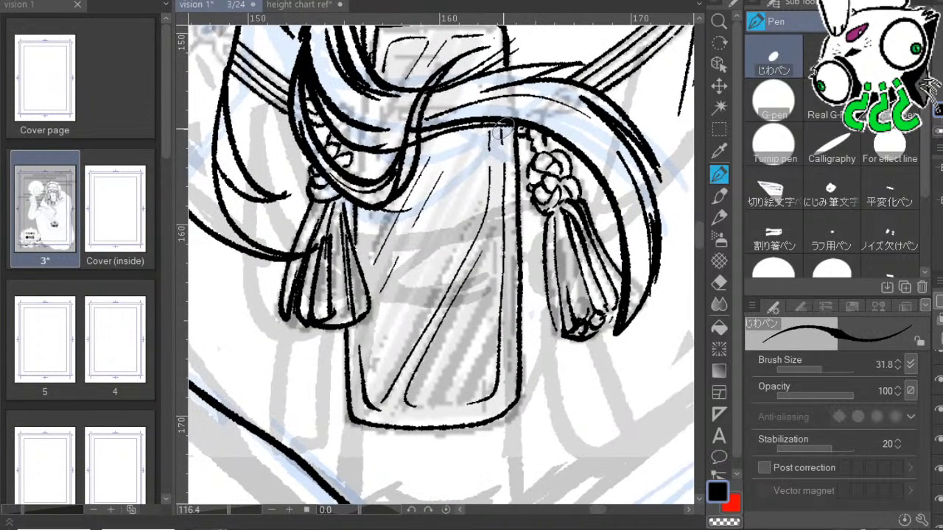
{"action": "left_click_drag", "start_coordinate": [640, 193], "coordinate": [537, 216]}
{"action": "mouse_move", "coordinate": [433, 124]}
{"action": "left_mouse_down"}
{"action": "mouse_move", "coordinate": [510, 191]}
{"action": "mouse_move", "coordinate": [520, 352]}
{"action": "left_mouse_up"}
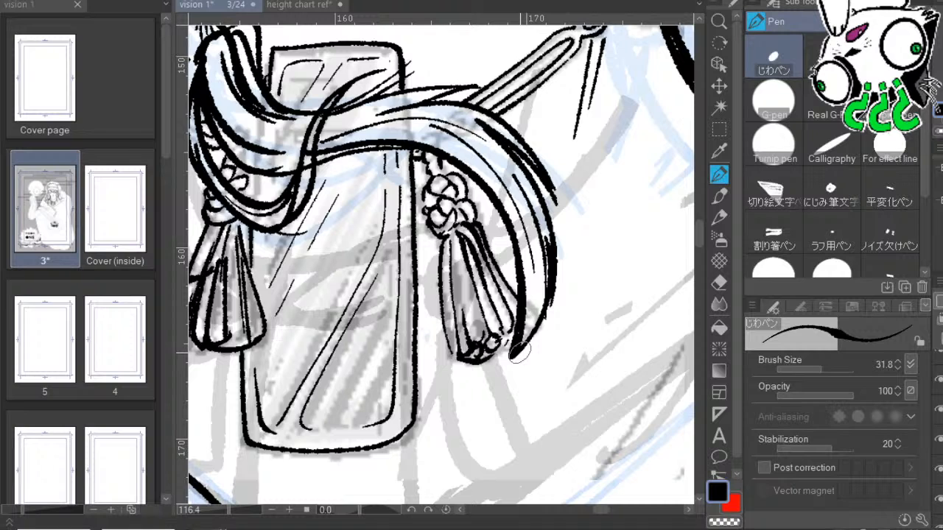
{"action": "scroll", "coordinate": [462, 162], "scroll_direction": "down", "scroll_amount": 2}
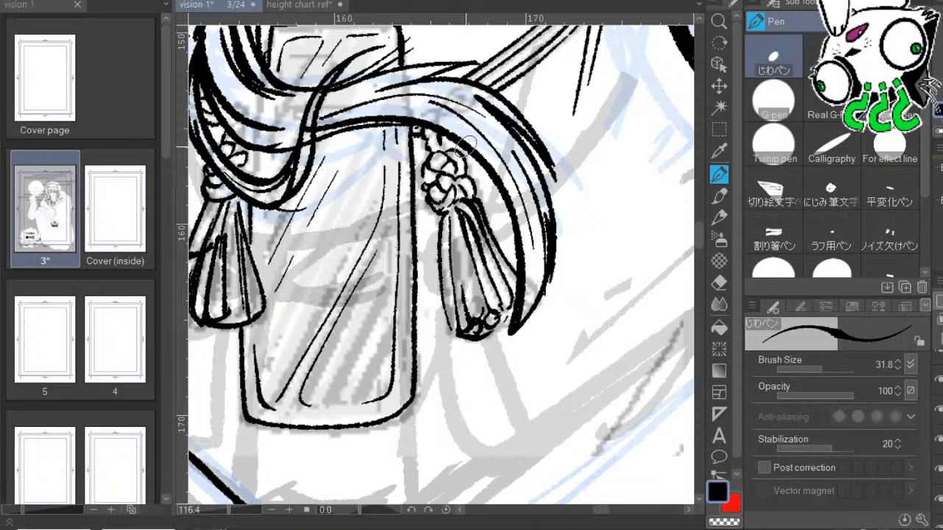
{"action": "left_click_drag", "start_coordinate": [554, 312], "coordinate": [529, 286]}
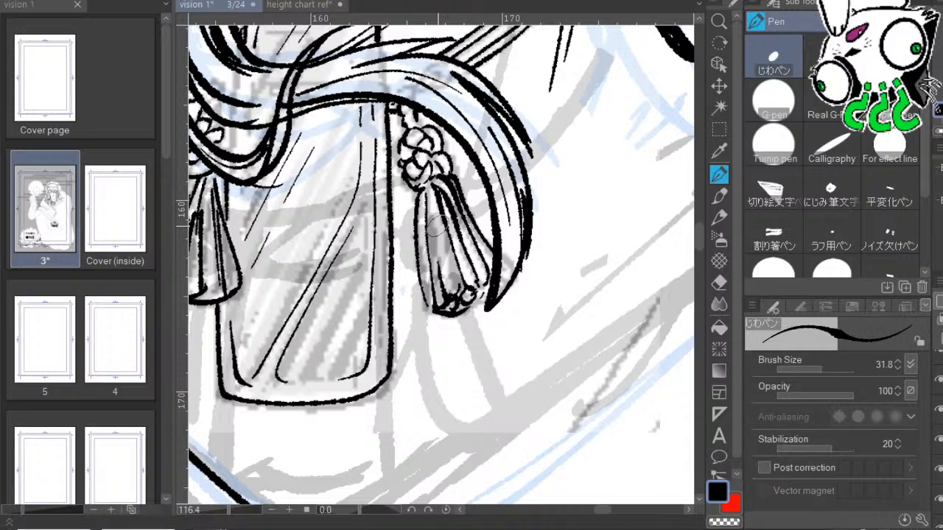
{"action": "left_click_drag", "start_coordinate": [563, 260], "coordinate": [644, 162]}
{"action": "left_click_drag", "start_coordinate": [453, 202], "coordinate": [552, 236]}
{"action": "left_click_drag", "start_coordinate": [680, 290], "coordinate": [548, 111]}
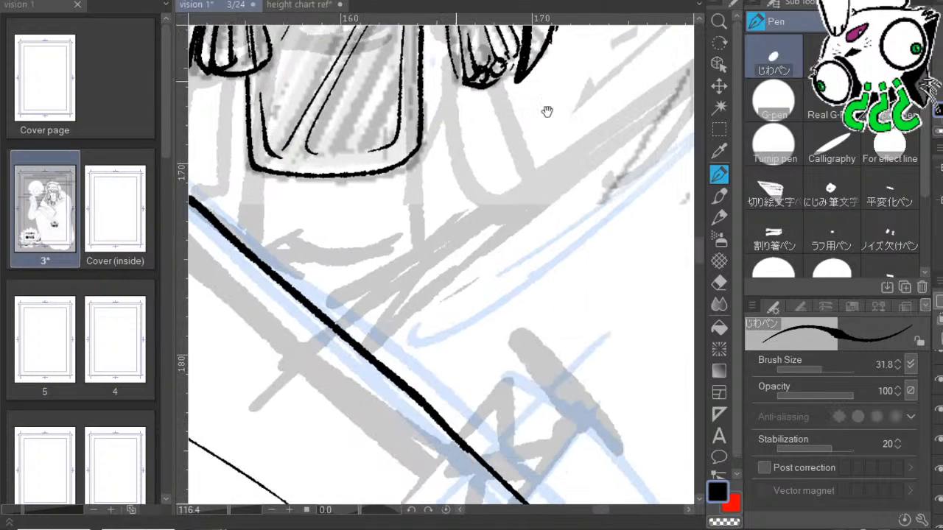
{"action": "left_click", "coordinate": [271, 510]}
{"action": "left_click_drag", "start_coordinate": [521, 392], "coordinate": [375, 494]}
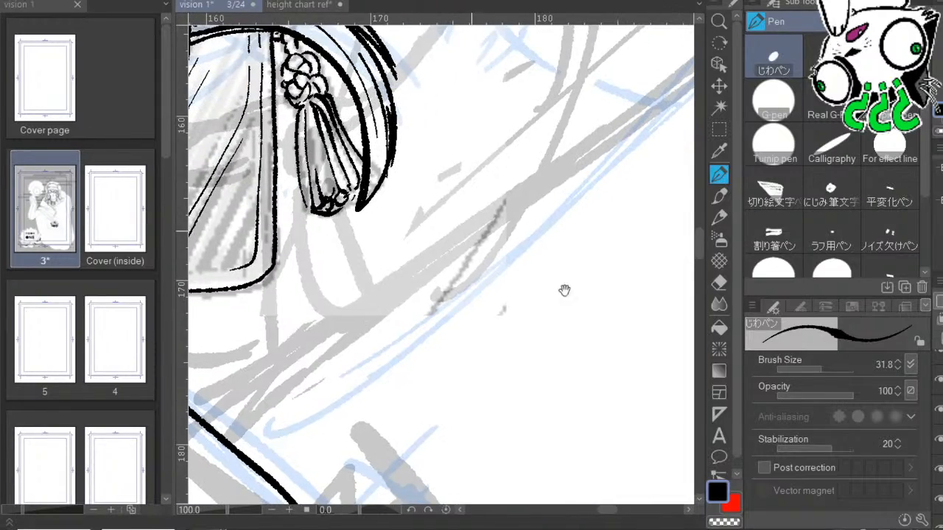
Ink thin diagonal fold lines across the upper shawl and a longer fold line running from the hatched notch at its edge.
{"action": "left_click_drag", "start_coordinate": [533, 328], "coordinate": [532, 278]}
{"action": "left_click", "coordinate": [222, 510]}
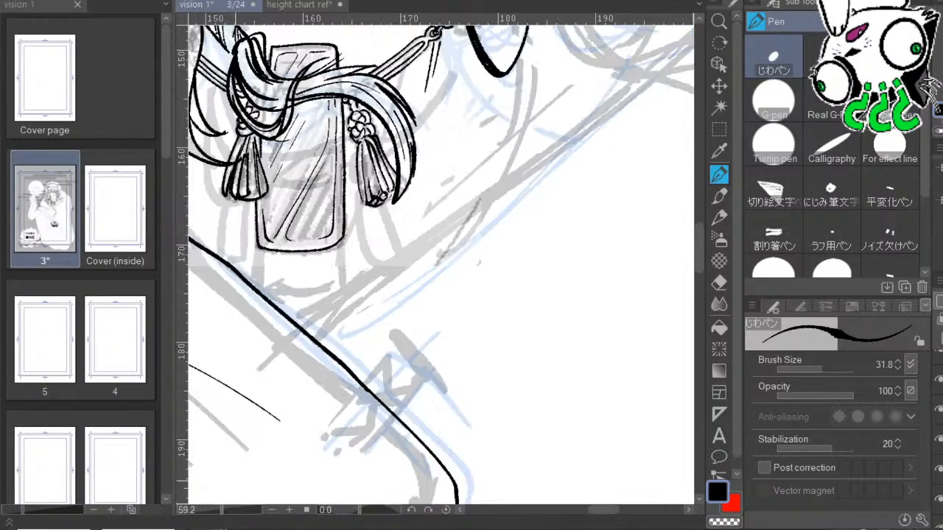
{"action": "left_click_drag", "start_coordinate": [532, 348], "coordinate": [403, 463]}
{"action": "left_click_drag", "start_coordinate": [590, 262], "coordinate": [701, 436]}
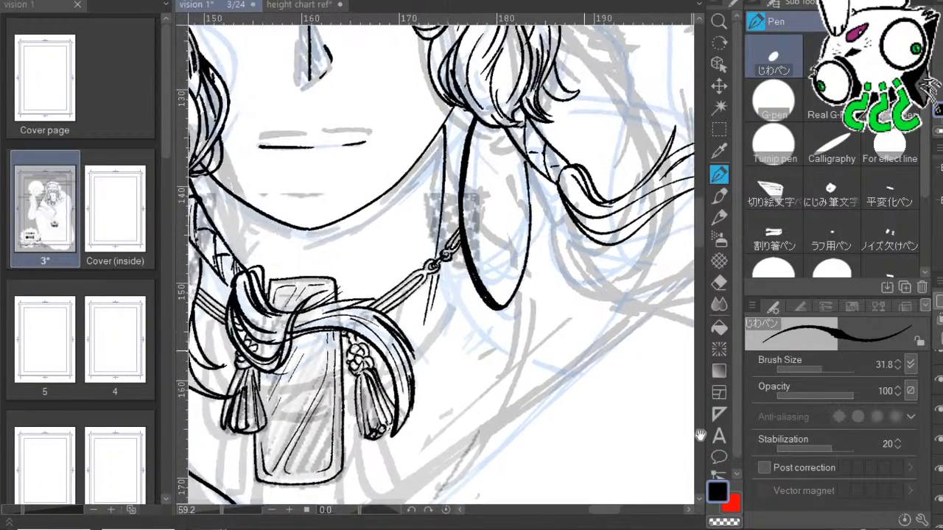
{"action": "left_click_drag", "start_coordinate": [456, 398], "coordinate": [739, 332]}
{"action": "left_click_drag", "start_coordinate": [604, 394], "coordinate": [750, 417]}
{"action": "left_click_drag", "start_coordinate": [621, 347], "coordinate": [647, 193]}
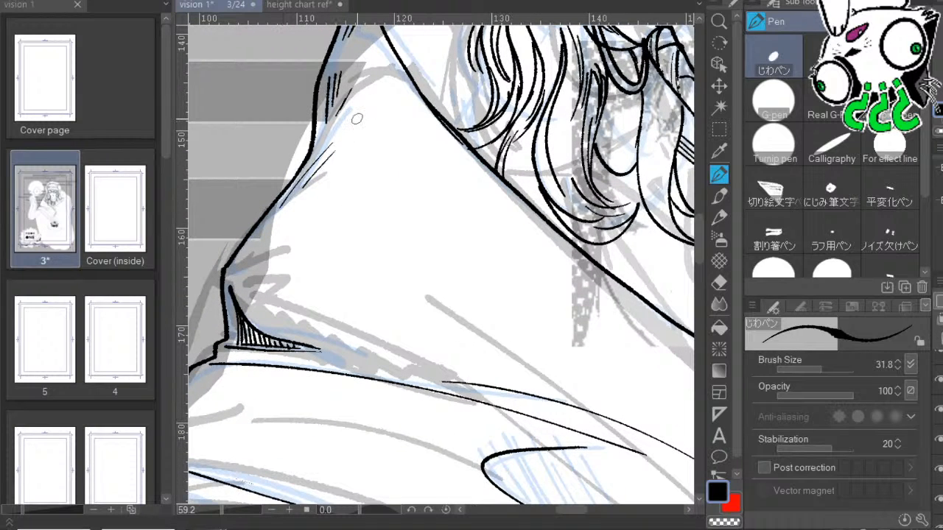
{"action": "left_click_drag", "start_coordinate": [484, 221], "coordinate": [418, 108]}
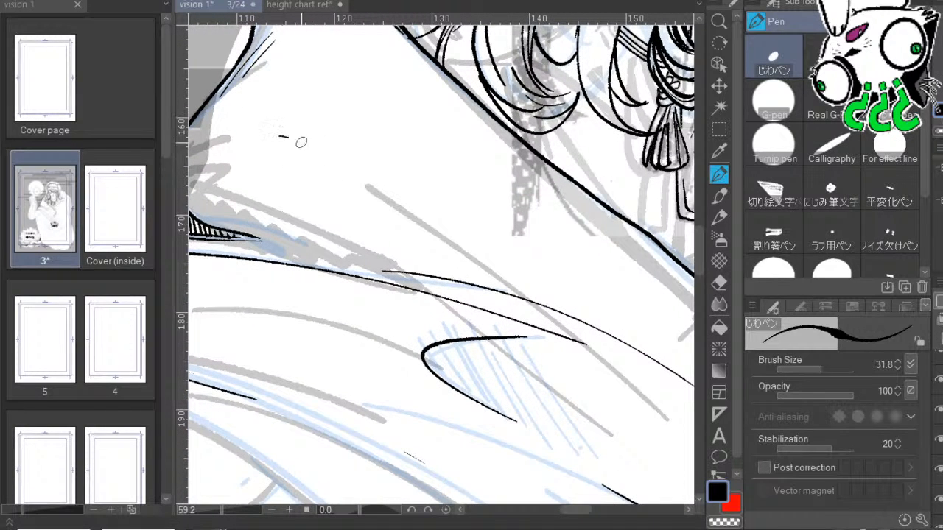
{"action": "left_click_drag", "start_coordinate": [280, 135], "coordinate": [509, 267]}
{"action": "left_click_drag", "start_coordinate": [392, 179], "coordinate": [517, 263]}
{"action": "left_click_drag", "start_coordinate": [637, 351], "coordinate": [776, 285]}
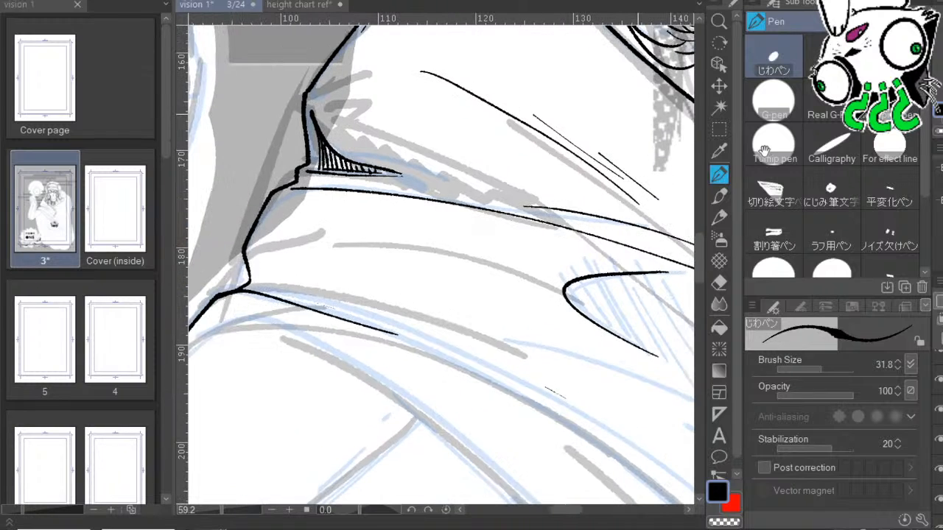
{"action": "mouse_move", "coordinate": [325, 113]}
{"action": "left_mouse_down"}
{"action": "mouse_move", "coordinate": [360, 135]}
{"action": "mouse_move", "coordinate": [551, 196]}
{"action": "left_mouse_up"}
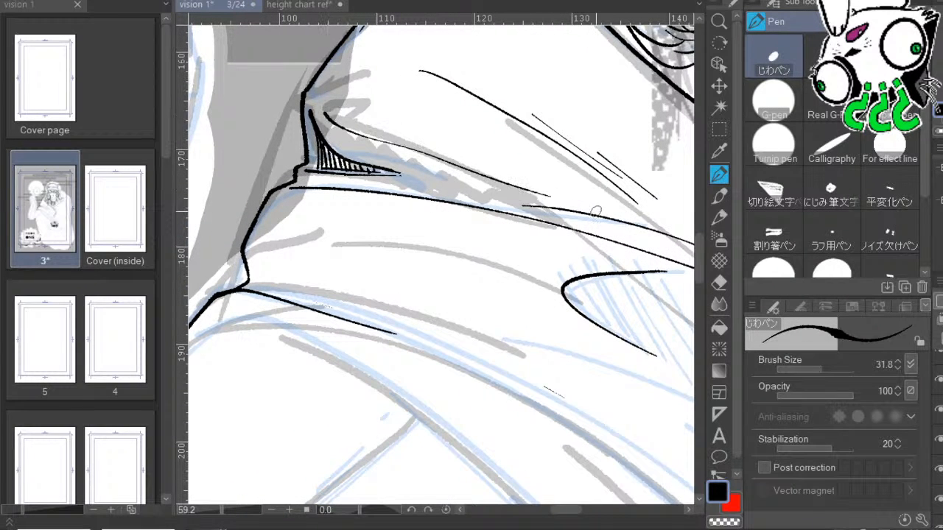
Rotate the canvas and ink the long fold lines of the lower shawl converging toward the lotus flower.
{"action": "left_click_drag", "start_coordinate": [649, 231], "coordinate": [543, 129]}
{"action": "left_click_drag", "start_coordinate": [559, 299], "coordinate": [649, 244]}
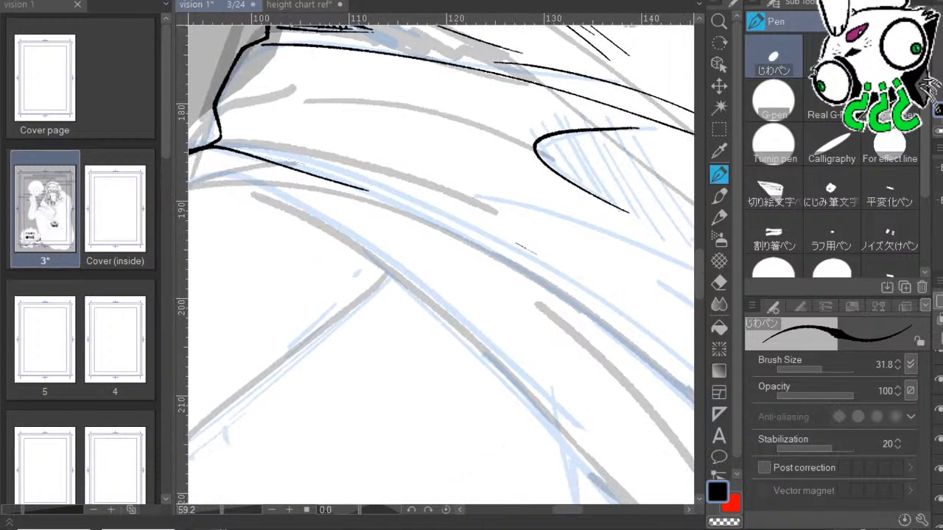
{"action": "left_click_drag", "start_coordinate": [354, 336], "coordinate": [436, 514]}
{"action": "left_click_drag", "start_coordinate": [647, 264], "coordinate": [691, 215]}
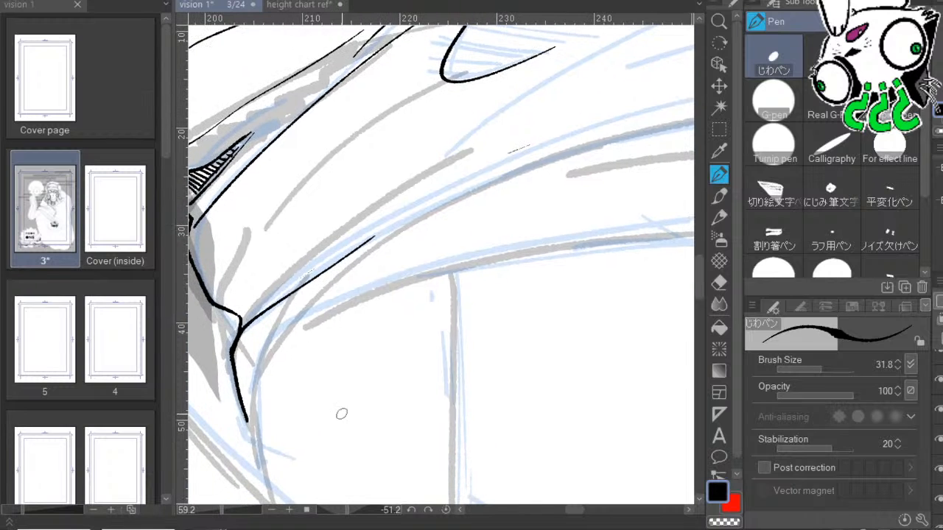
{"action": "left_click_drag", "start_coordinate": [342, 413], "coordinate": [455, 447]}
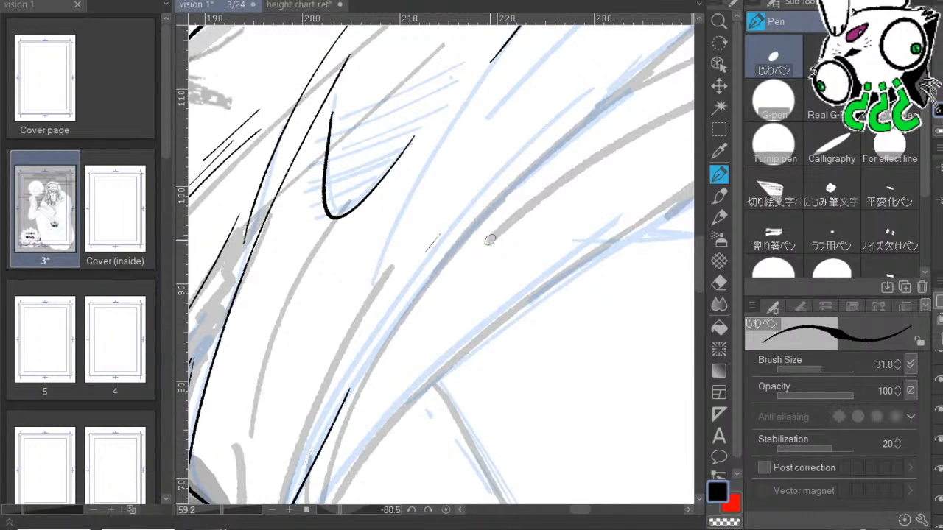
{"action": "left_click_drag", "start_coordinate": [593, 293], "coordinate": [431, 397]}
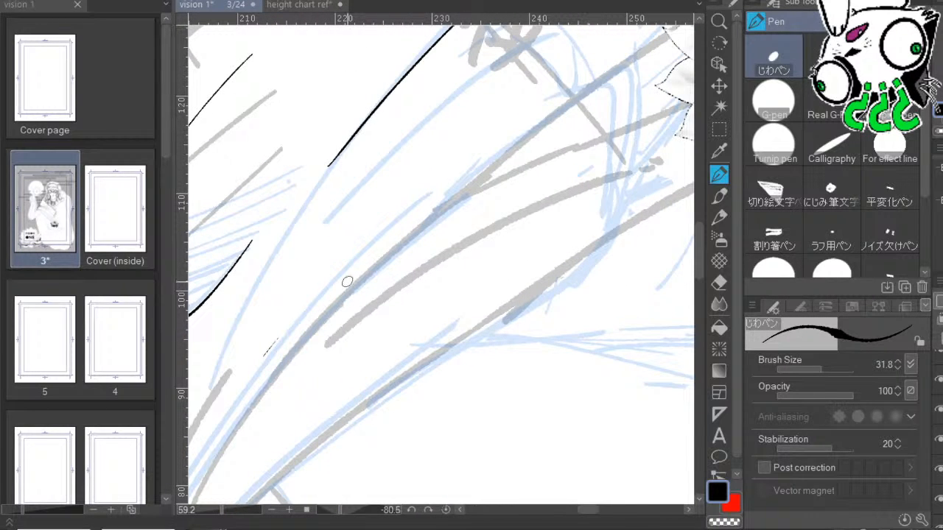
{"action": "mouse_move", "coordinate": [266, 379]}
{"action": "left_mouse_down"}
{"action": "mouse_move", "coordinate": [396, 252]}
{"action": "mouse_move", "coordinate": [615, 133]}
{"action": "left_mouse_up"}
{"action": "left_click_drag", "start_coordinate": [572, 297], "coordinate": [451, 372]}
{"action": "left_click_drag", "start_coordinate": [280, 336], "coordinate": [545, 131]}
Reset the canvas rotation and look over the whole page, from the draped figure to the sketched orb above the raised hand.
{"action": "scroll", "coordinate": [670, 162], "scroll_direction": "down", "scroll_amount": 3}
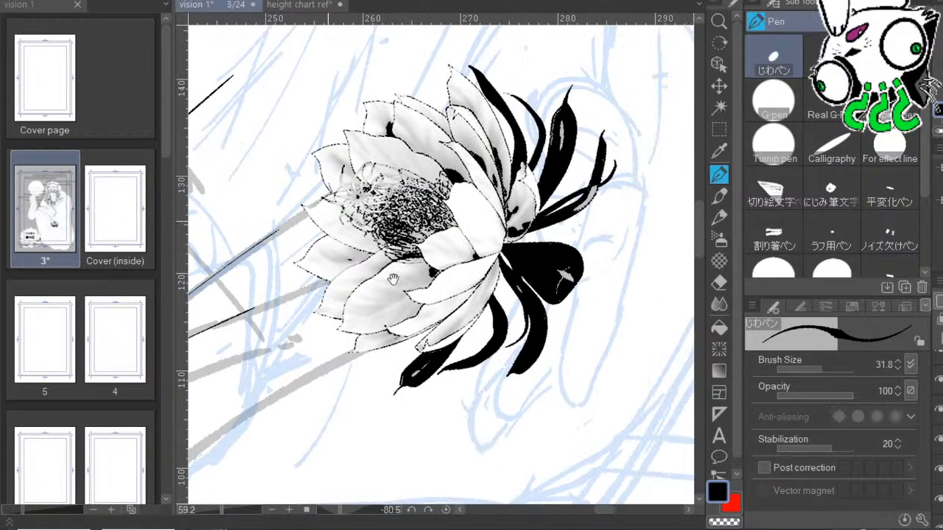
{"action": "scroll", "coordinate": [593, 240], "scroll_direction": "up", "scroll_amount": 3}
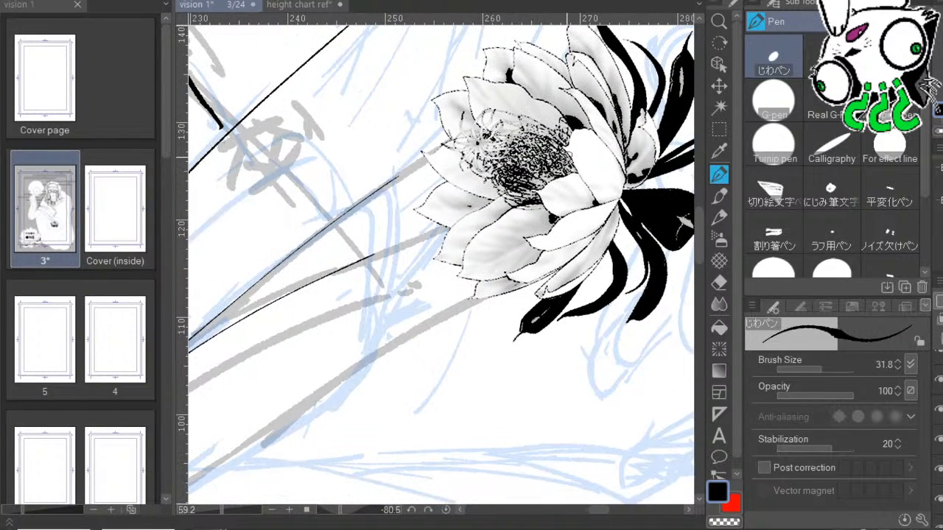
{"action": "mouse_move", "coordinate": [617, 55]}
{"action": "left_mouse_down"}
{"action": "mouse_move", "coordinate": [658, 229]}
{"action": "mouse_move", "coordinate": [651, 243]}
{"action": "mouse_move", "coordinate": [746, 240]}
{"action": "mouse_move", "coordinate": [818, 202]}
{"action": "left_mouse_up"}
{"action": "mouse_move", "coordinate": [543, 88]}
{"action": "left_mouse_down"}
{"action": "mouse_move", "coordinate": [615, 240]}
{"action": "mouse_move", "coordinate": [636, 412]}
{"action": "left_mouse_up"}
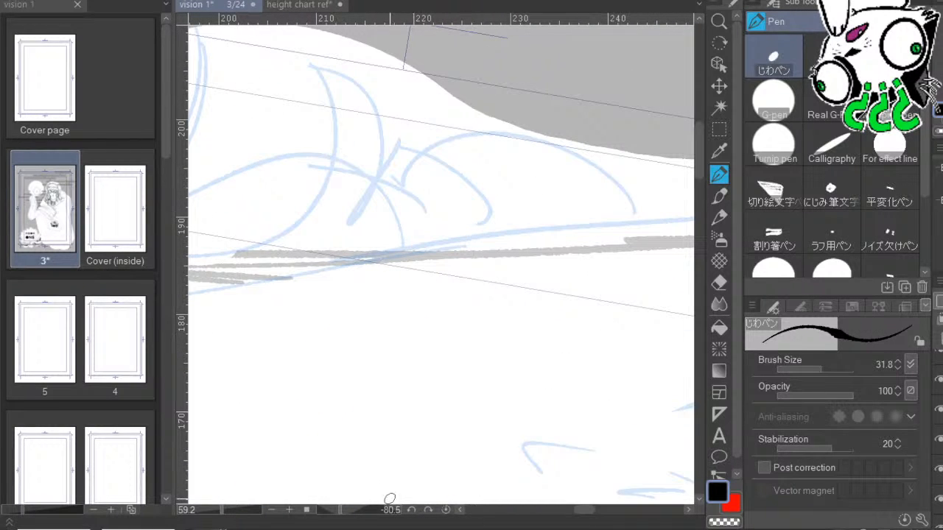
{"action": "left_click", "coordinate": [428, 510]}
{"action": "scroll", "coordinate": [522, 249], "scroll_direction": "down", "scroll_amount": 6}
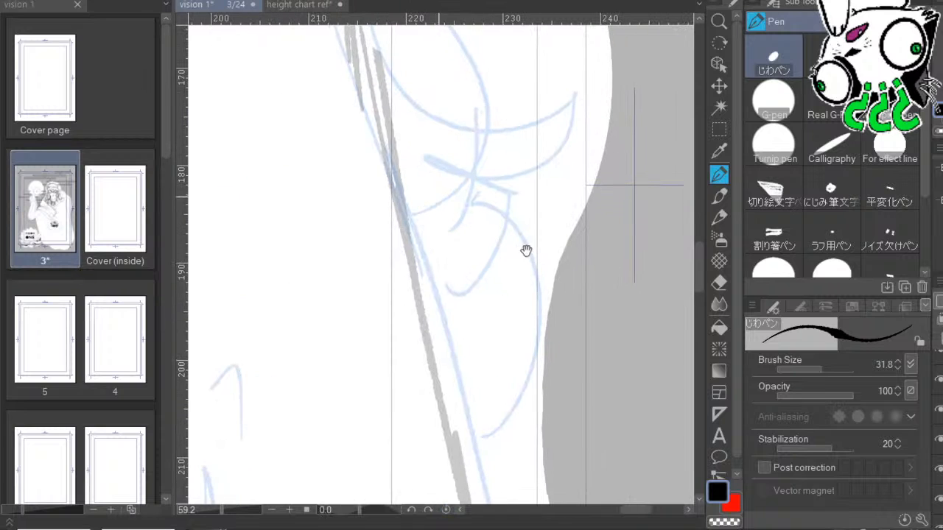
{"action": "key", "text": "ctrl+0"}
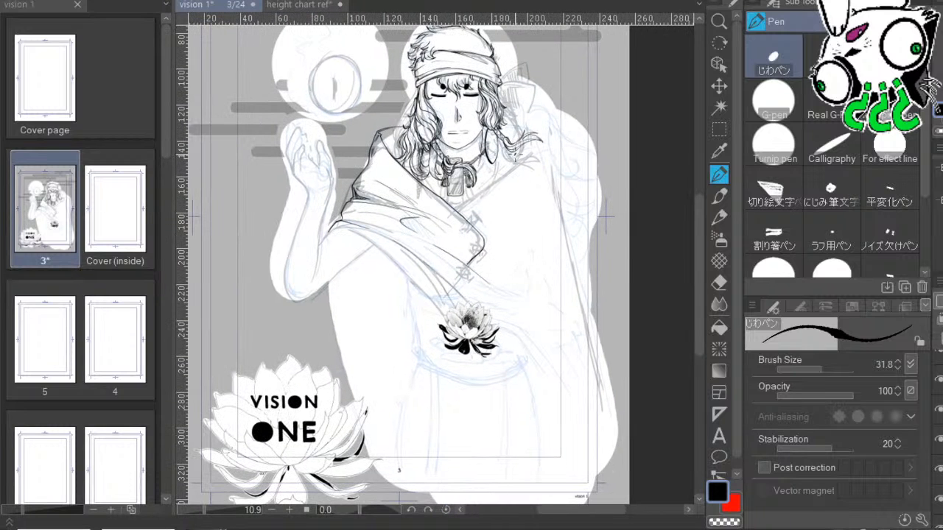
{"action": "left_click_drag", "start_coordinate": [617, 198], "coordinate": [535, 219]}
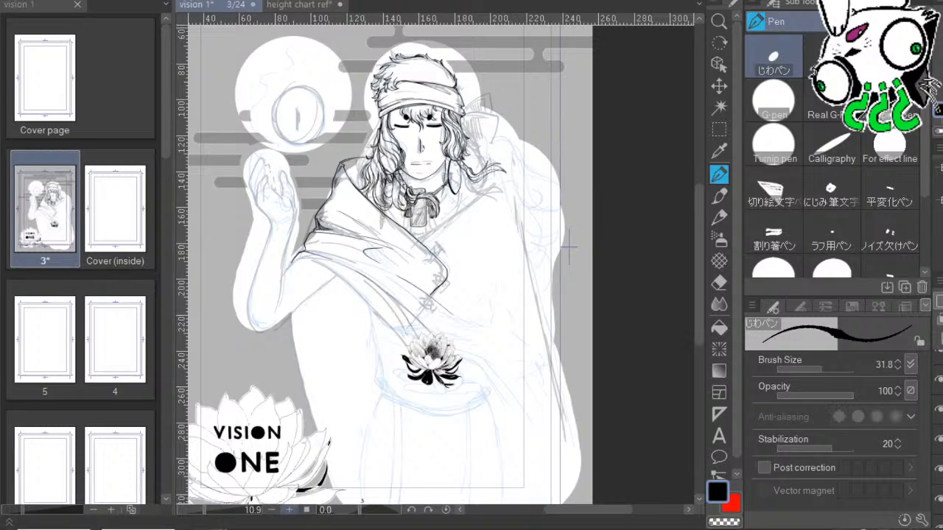
{"action": "scroll", "coordinate": [401, 220], "scroll_direction": "up", "scroll_amount": 4}
{"action": "left_click_drag", "start_coordinate": [638, 174], "coordinate": [619, 249]}
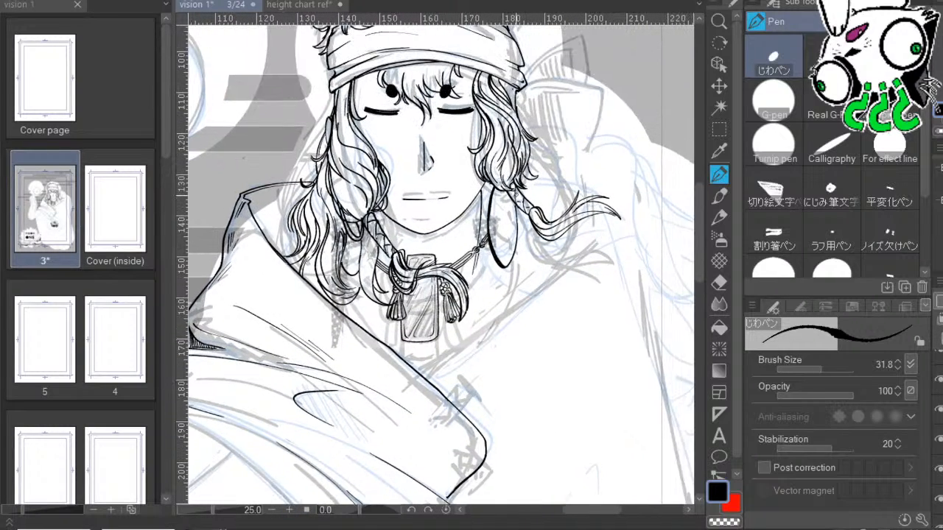
{"action": "left_click_drag", "start_coordinate": [471, 222], "coordinate": [585, 302]}
{"action": "left_click_drag", "start_coordinate": [573, 267], "coordinate": [653, 287]}
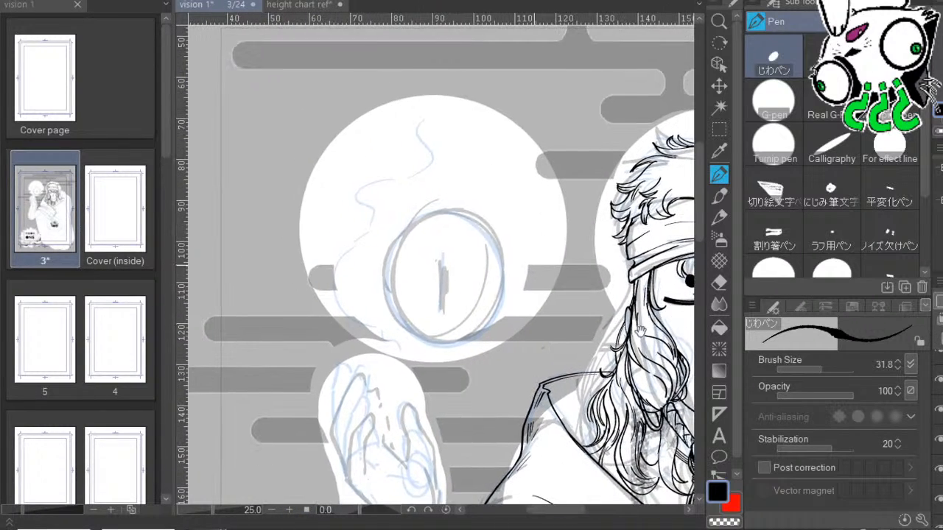
{"action": "left_click_drag", "start_coordinate": [639, 330], "coordinate": [611, 321]}
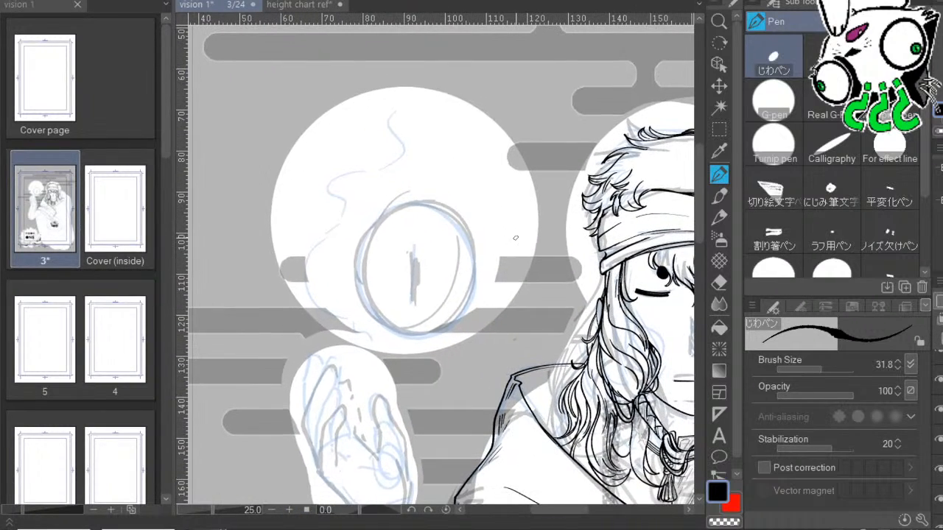
Make a circular selection with the Ellipse tool and position it over the sketched inner circle of the orb.
{"action": "left_click", "coordinate": [289, 509]}
{"action": "left_click_drag", "start_coordinate": [529, 346], "coordinate": [472, 344]}
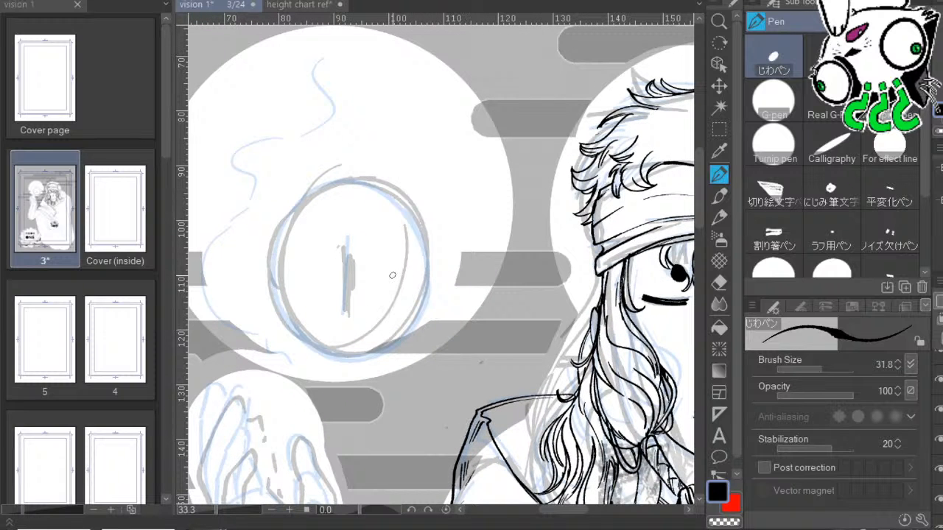
{"action": "left_click", "coordinate": [719, 129]}
{"action": "left_click", "coordinate": [825, 67]}
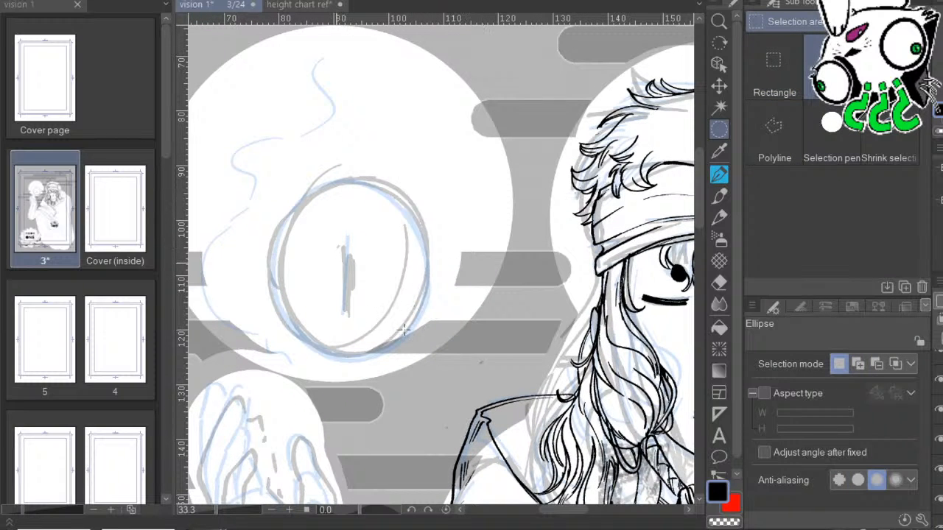
{"action": "left_click_drag", "start_coordinate": [340, 269], "coordinate": [476, 68]}
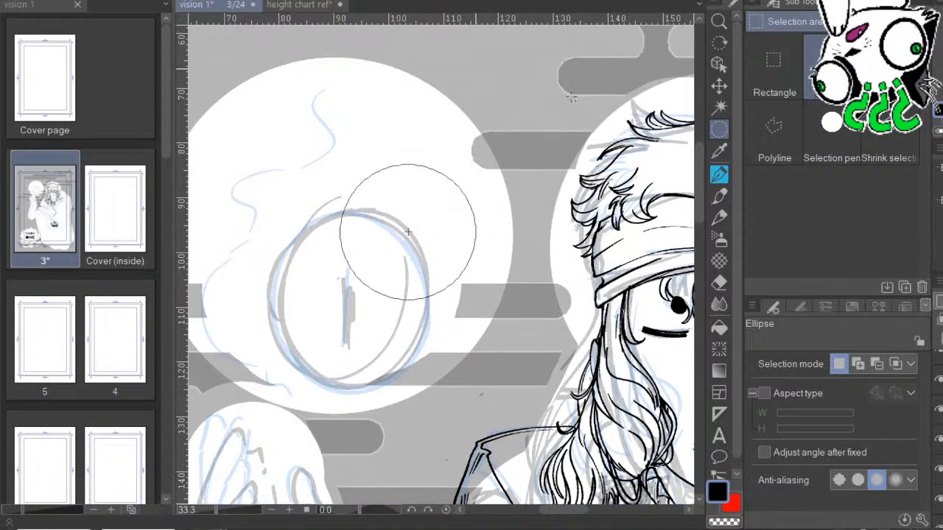
{"action": "mouse_move", "coordinate": [571, 98]}
{"action": "left_mouse_down"}
{"action": "mouse_move", "coordinate": [549, 213]}
{"action": "mouse_move", "coordinate": [459, 311]}
{"action": "mouse_move", "coordinate": [496, 299]}
{"action": "mouse_move", "coordinate": [493, 280]}
{"action": "left_mouse_up"}
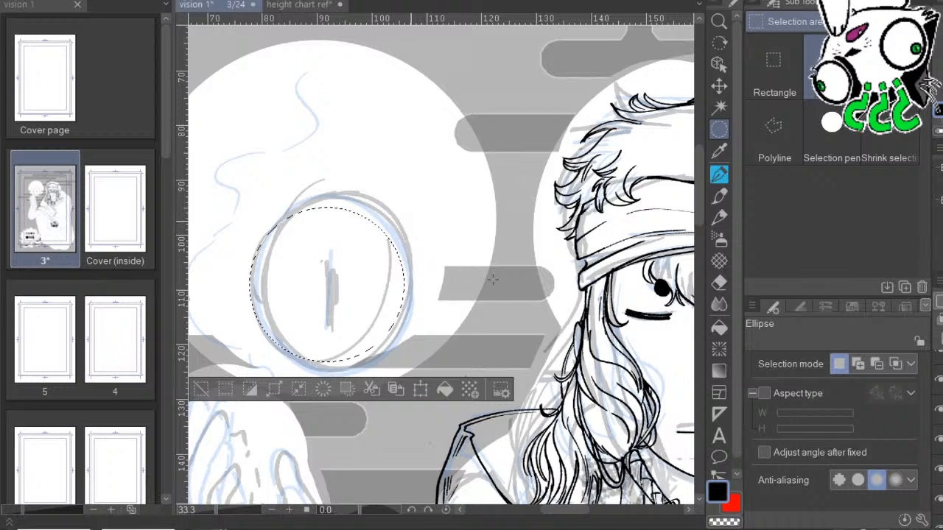
{"action": "mouse_move", "coordinate": [646, 245]}
{"action": "left_mouse_down"}
{"action": "mouse_move", "coordinate": [626, 240]}
{"action": "mouse_move", "coordinate": [638, 221]}
{"action": "mouse_move", "coordinate": [660, 214]}
{"action": "left_mouse_up"}
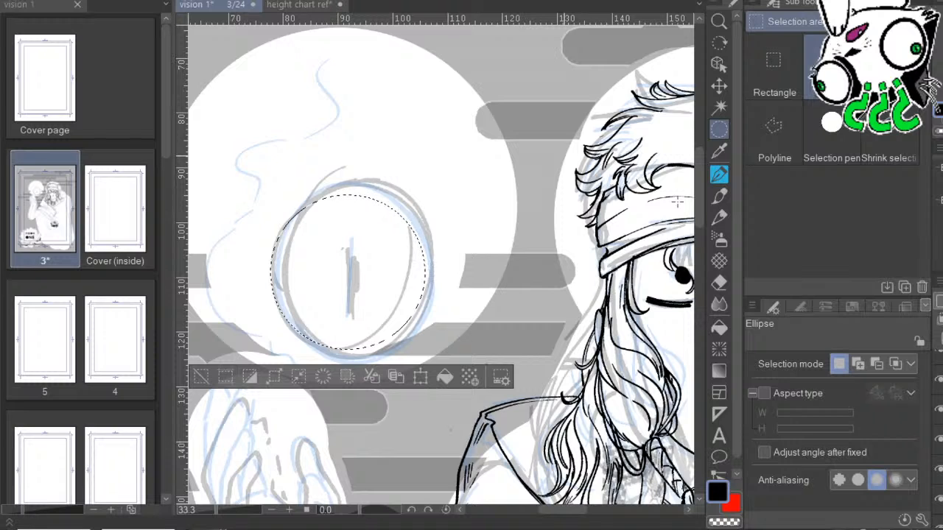
{"action": "key", "text": "ctrl+z"}
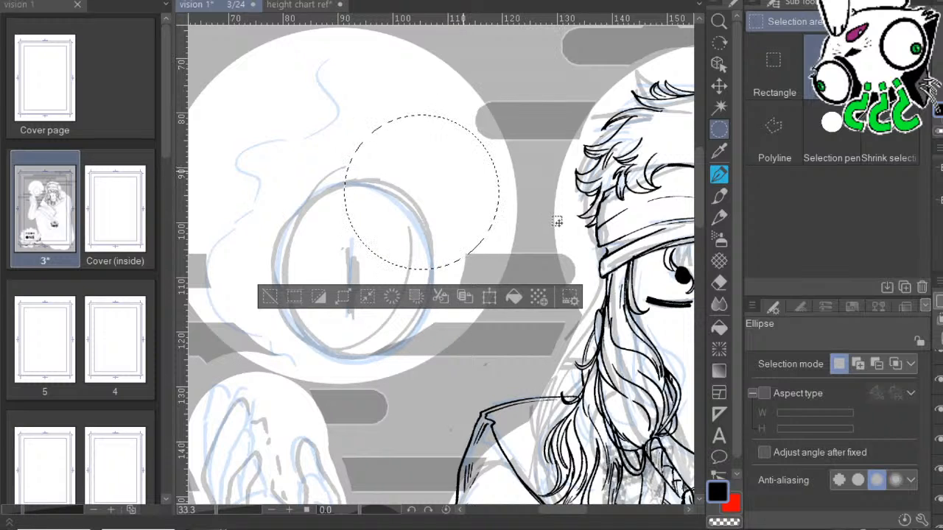
{"action": "mouse_move", "coordinate": [560, 221]}
{"action": "left_mouse_down"}
{"action": "mouse_move", "coordinate": [450, 311]}
{"action": "mouse_move", "coordinate": [467, 316]}
{"action": "left_mouse_up"}
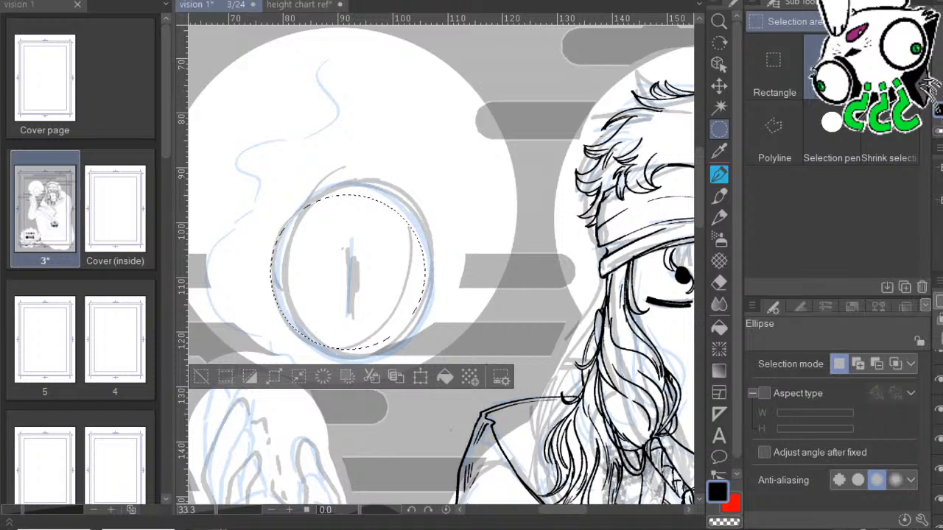
Outline the circular selection with a black line and clear the selection.
{"action": "key", "text": "Return"}
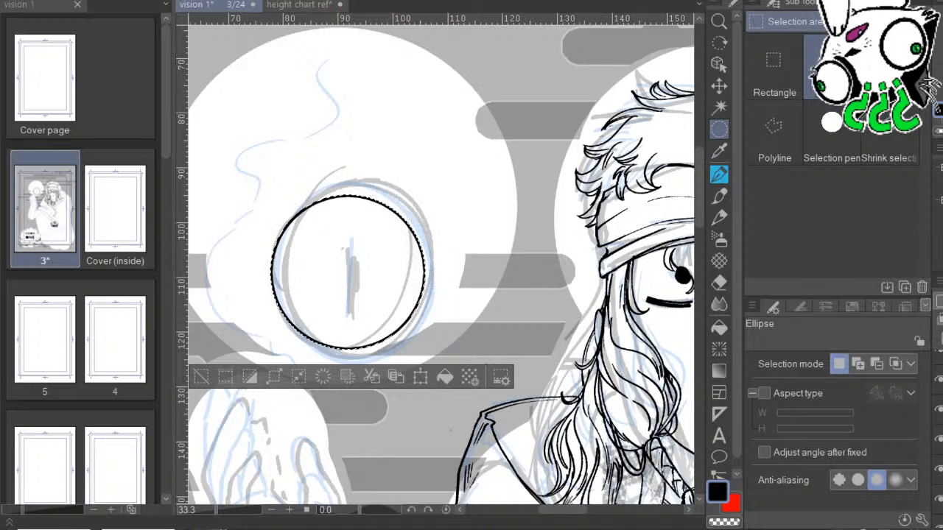
{"action": "key", "text": "ctrl+d"}
{"action": "left_click_drag", "start_coordinate": [477, 360], "coordinate": [580, 293]}
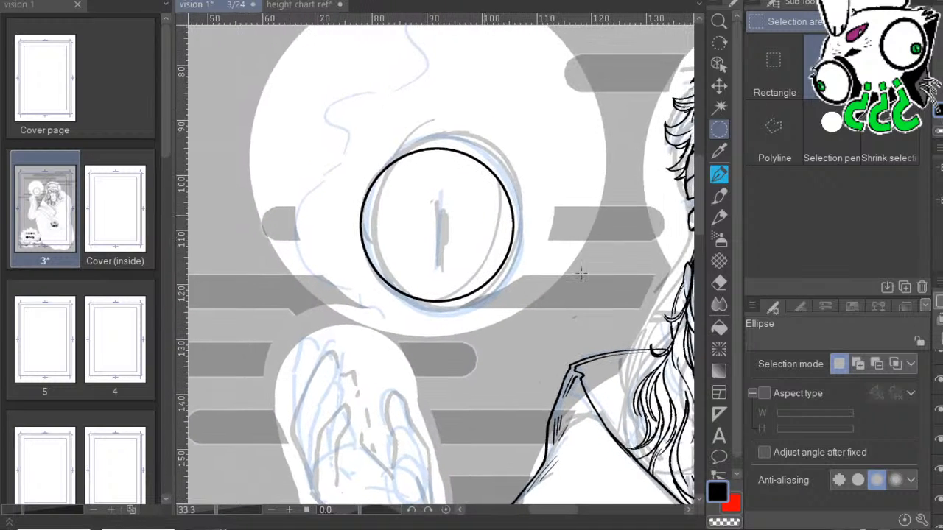
{"action": "left_click_drag", "start_coordinate": [521, 284], "coordinate": [576, 360]}
Set the pen's brush size to 70 and ink a small cluster of flame tongues above and left of the orb's inner circle.
{"action": "key", "text": "p"}
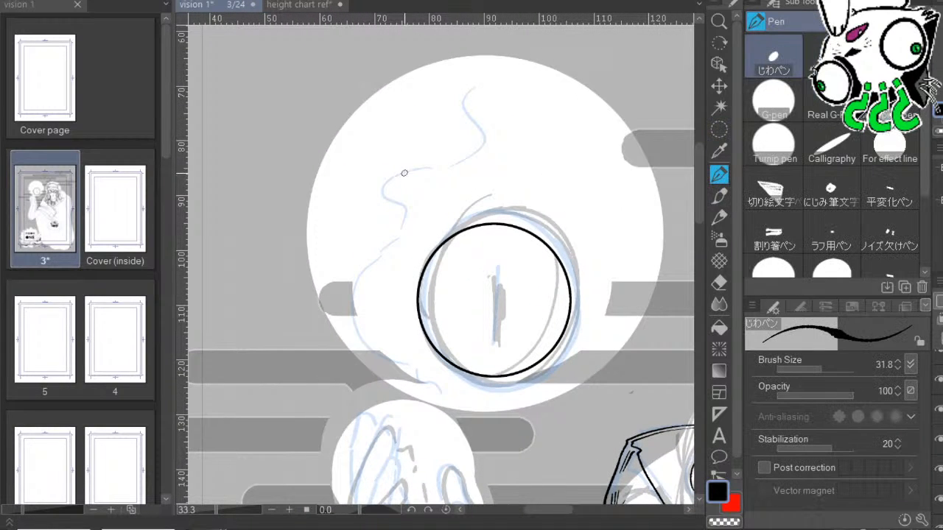
{"action": "left_click_drag", "start_coordinate": [417, 183], "coordinate": [505, 102]}
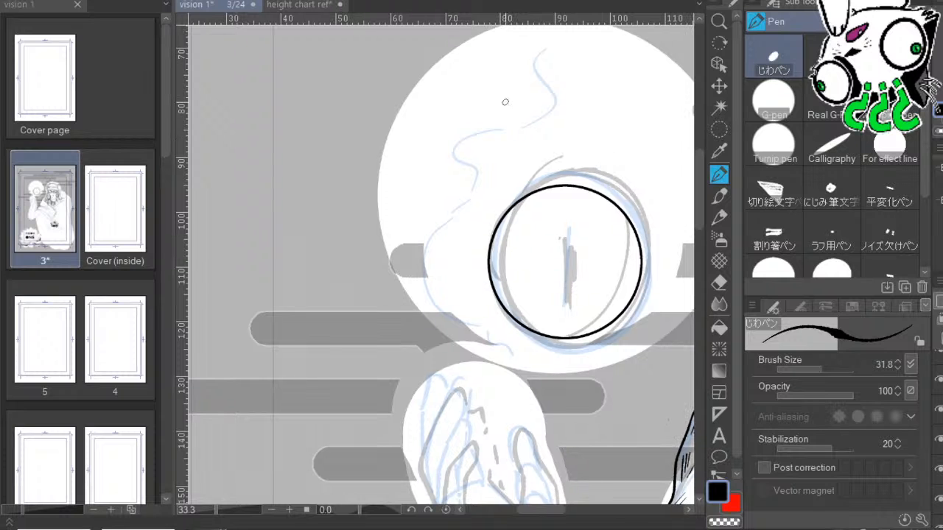
{"action": "left_click_drag", "start_coordinate": [552, 200], "coordinate": [617, 171]}
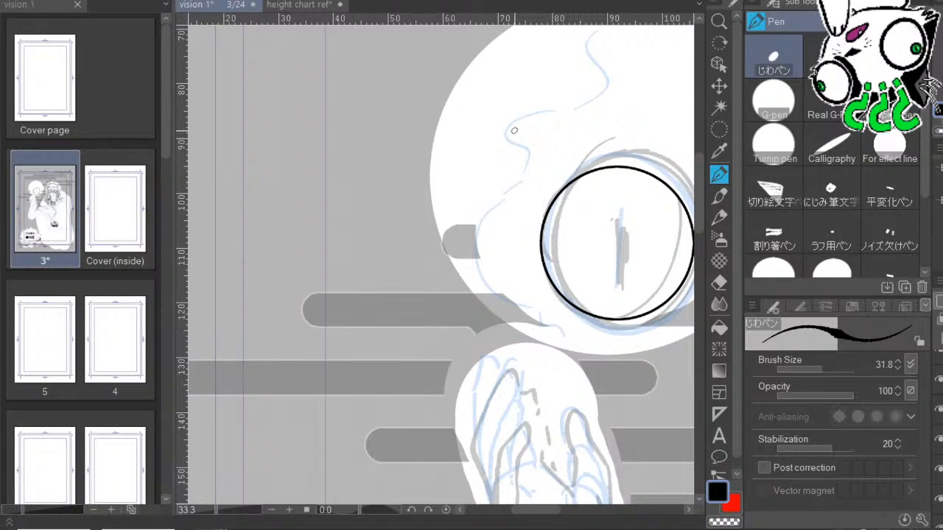
{"action": "left_click_drag", "start_coordinate": [606, 215], "coordinate": [570, 202]}
{"action": "left_click_drag", "start_coordinate": [565, 163], "coordinate": [514, 229]}
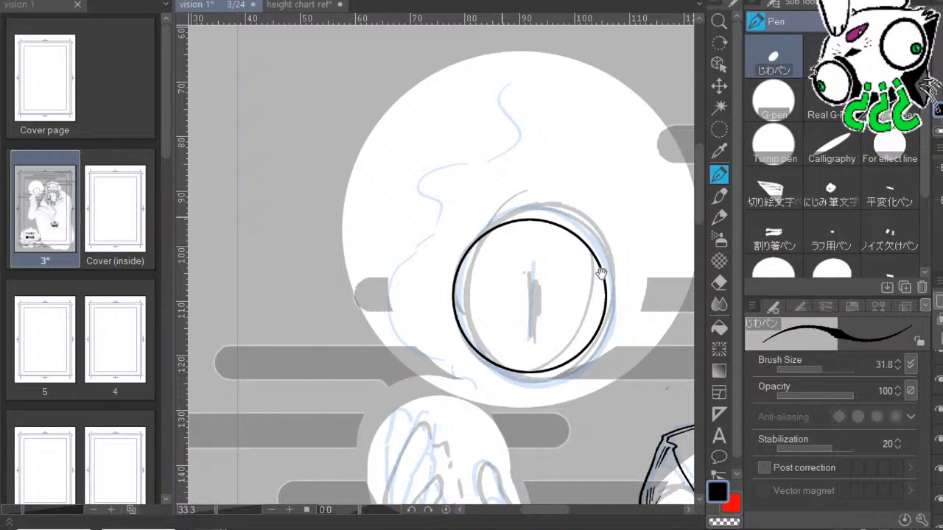
{"action": "left_click_drag", "start_coordinate": [600, 274], "coordinate": [497, 229]}
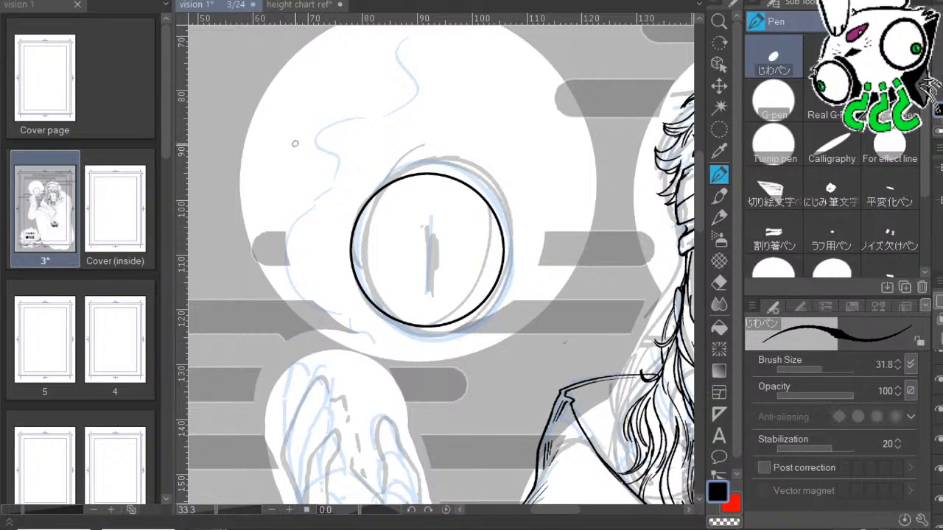
{"action": "key", "text": "bracketright"}
{"action": "key", "text": "bracketright"}
{"action": "key", "text": "bracketright"}
{"action": "key", "text": "bracketright"}
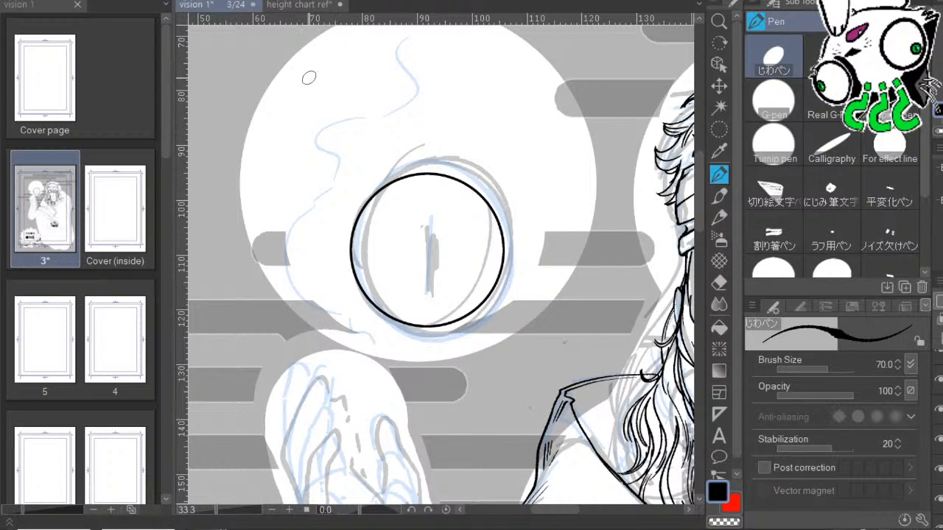
{"action": "mouse_move", "coordinate": [324, 91]}
{"action": "left_mouse_down"}
{"action": "mouse_move", "coordinate": [307, 119]}
{"action": "mouse_move", "coordinate": [319, 140]}
{"action": "left_mouse_up"}
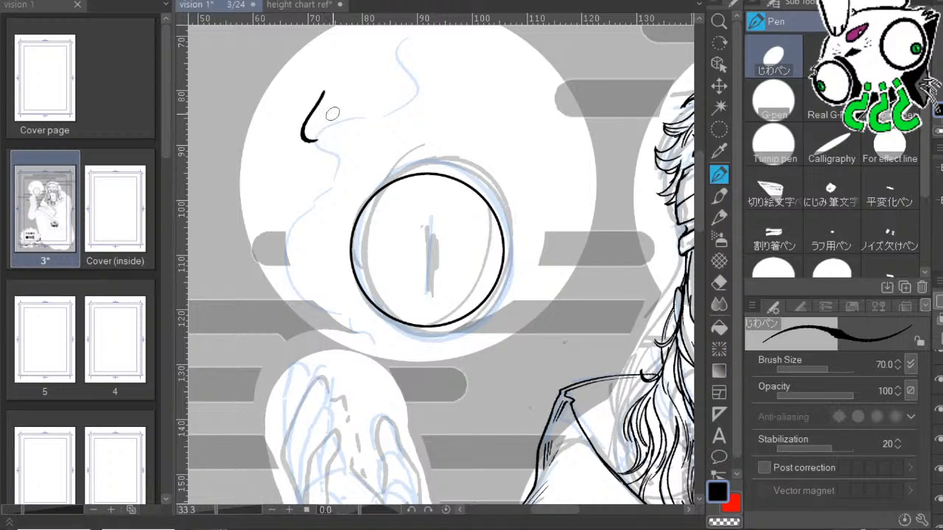
{"action": "mouse_move", "coordinate": [355, 88]}
{"action": "left_mouse_down"}
{"action": "mouse_move", "coordinate": [321, 168]}
{"action": "mouse_move", "coordinate": [337, 123]}
{"action": "mouse_move", "coordinate": [345, 155]}
{"action": "mouse_move", "coordinate": [378, 105]}
{"action": "left_mouse_up"}
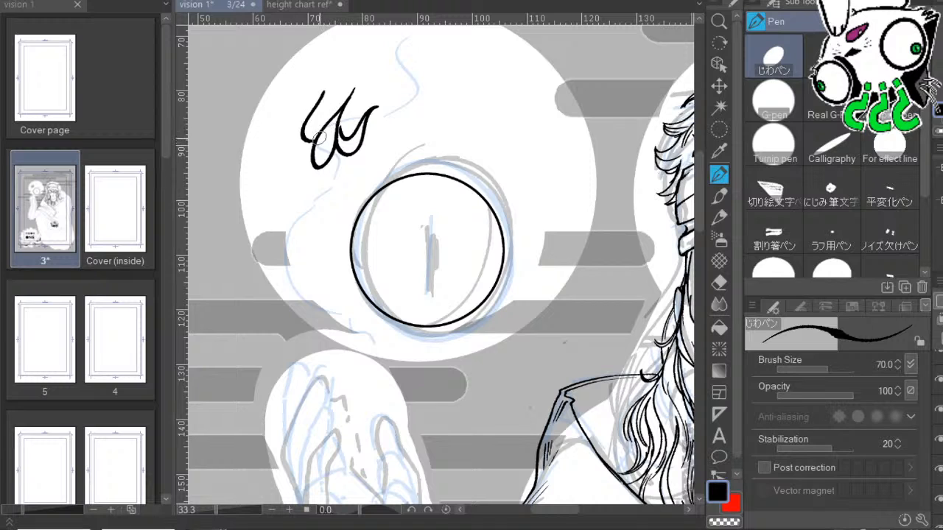
{"action": "mouse_move", "coordinate": [318, 137]}
{"action": "left_mouse_down"}
{"action": "mouse_move", "coordinate": [332, 136]}
{"action": "mouse_move", "coordinate": [327, 110]}
{"action": "mouse_move", "coordinate": [305, 137]}
{"action": "left_mouse_up"}
Raise the brush size to 102.5, thicken the flame cluster in solid black, and extend its tapering tips.
{"action": "left_click", "coordinate": [831, 367]}
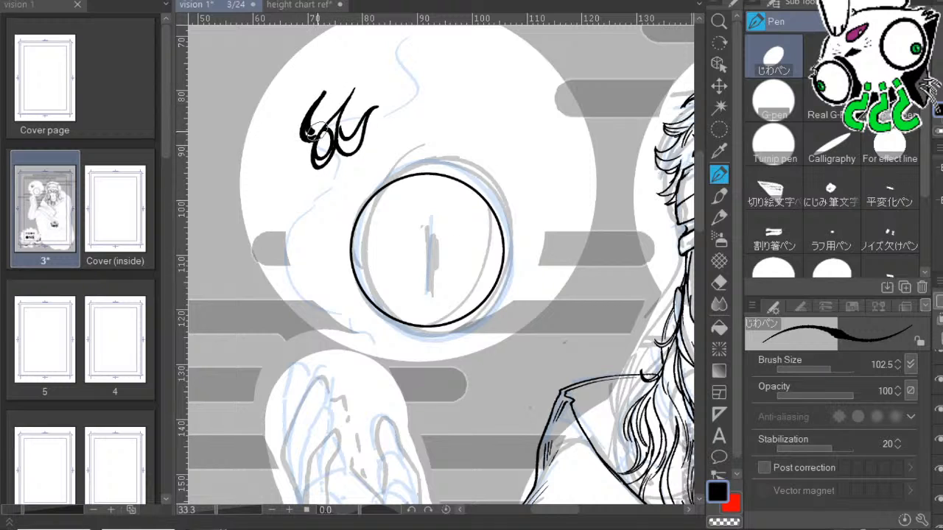
{"action": "mouse_move", "coordinate": [354, 89]}
{"action": "left_mouse_down"}
{"action": "mouse_move", "coordinate": [314, 166]}
{"action": "mouse_move", "coordinate": [338, 112]}
{"action": "mouse_move", "coordinate": [330, 148]}
{"action": "left_mouse_up"}
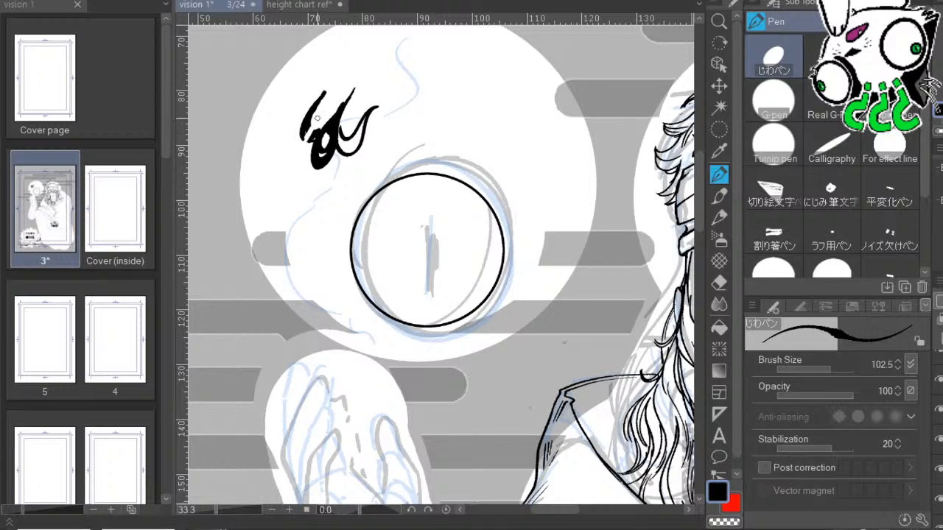
{"action": "key", "text": "ctrl+z"}
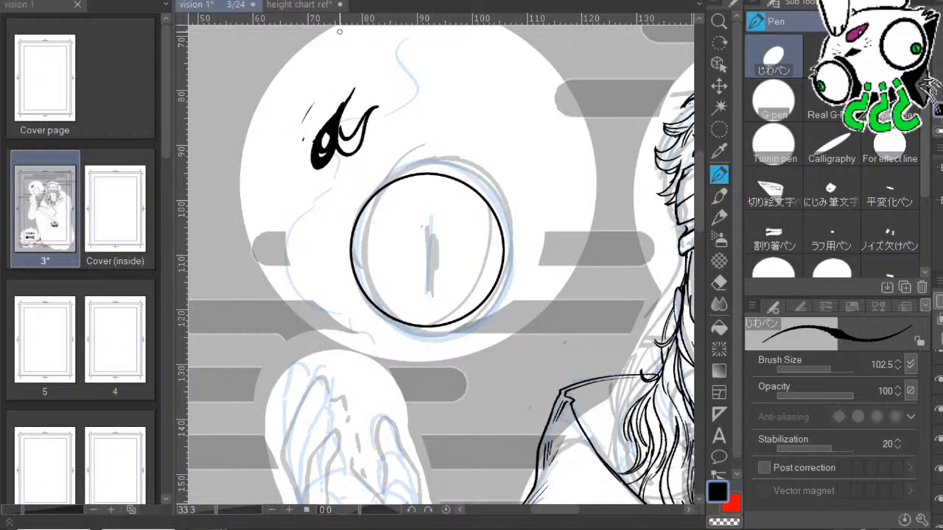
{"action": "mouse_move", "coordinate": [298, 135]}
{"action": "left_mouse_down"}
{"action": "mouse_move", "coordinate": [309, 110]}
{"action": "mouse_move", "coordinate": [318, 151]}
{"action": "left_mouse_up"}
{"action": "mouse_move", "coordinate": [294, 117]}
{"action": "left_mouse_down"}
{"action": "mouse_move", "coordinate": [316, 139]}
{"action": "mouse_move", "coordinate": [301, 132]}
{"action": "mouse_move", "coordinate": [303, 118]}
{"action": "mouse_move", "coordinate": [296, 149]}
{"action": "mouse_move", "coordinate": [350, 129]}
{"action": "mouse_move", "coordinate": [333, 131]}
{"action": "mouse_move", "coordinate": [352, 149]}
{"action": "mouse_move", "coordinate": [337, 130]}
{"action": "mouse_move", "coordinate": [347, 137]}
{"action": "mouse_move", "coordinate": [323, 135]}
{"action": "mouse_move", "coordinate": [332, 140]}
{"action": "mouse_move", "coordinate": [328, 121]}
{"action": "mouse_move", "coordinate": [375, 64]}
{"action": "mouse_move", "coordinate": [344, 130]}
{"action": "mouse_move", "coordinate": [342, 92]}
{"action": "mouse_move", "coordinate": [321, 121]}
{"action": "mouse_move", "coordinate": [341, 109]}
{"action": "mouse_move", "coordinate": [375, 64]}
{"action": "left_mouse_up"}
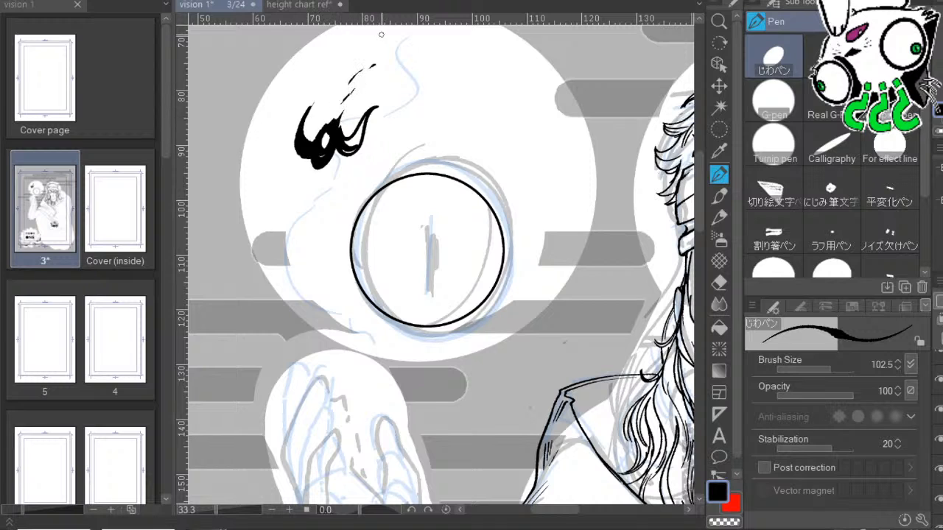
{"action": "mouse_move", "coordinate": [316, 143]}
{"action": "left_mouse_down"}
{"action": "mouse_move", "coordinate": [353, 110]}
{"action": "mouse_move", "coordinate": [372, 70]}
{"action": "mouse_move", "coordinate": [335, 121]}
{"action": "left_mouse_up"}
{"action": "mouse_move", "coordinate": [366, 77]}
{"action": "left_mouse_down"}
{"action": "mouse_move", "coordinate": [324, 132]}
{"action": "mouse_move", "coordinate": [344, 118]}
{"action": "mouse_move", "coordinate": [350, 140]}
{"action": "mouse_move", "coordinate": [359, 131]}
{"action": "left_mouse_up"}
Ink a second solid black flame with a long wavy tip above the orb's inner circle.
{"action": "left_click_drag", "start_coordinate": [471, 155], "coordinate": [434, 153]}
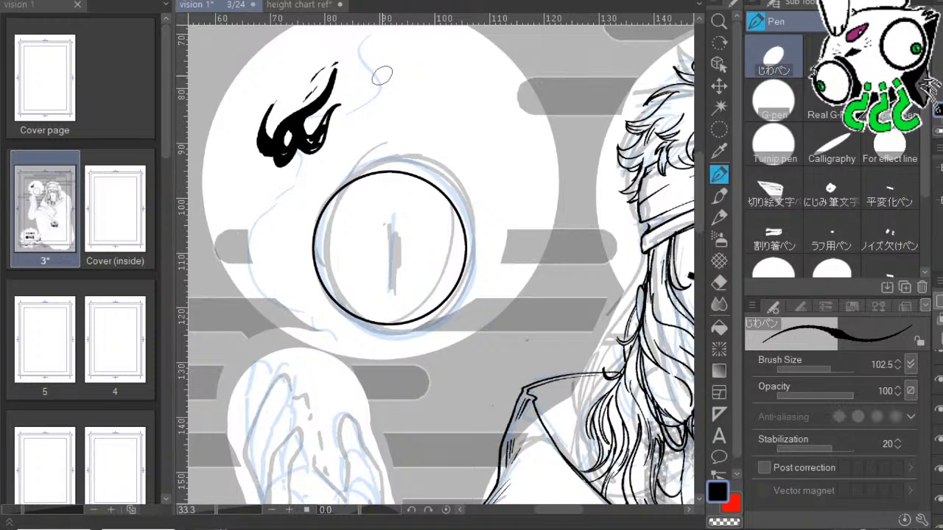
{"action": "left_click_drag", "start_coordinate": [465, 226], "coordinate": [453, 177]}
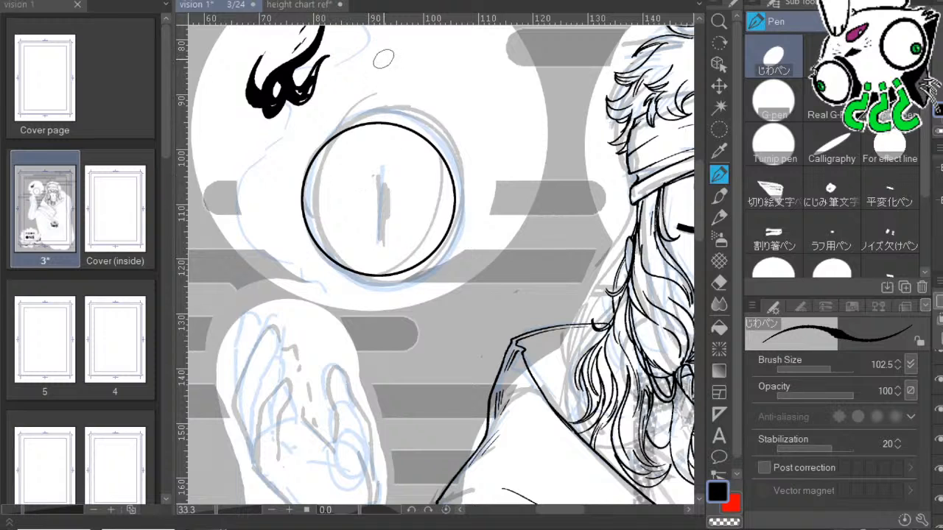
{"action": "left_click_drag", "start_coordinate": [471, 113], "coordinate": [442, 247]}
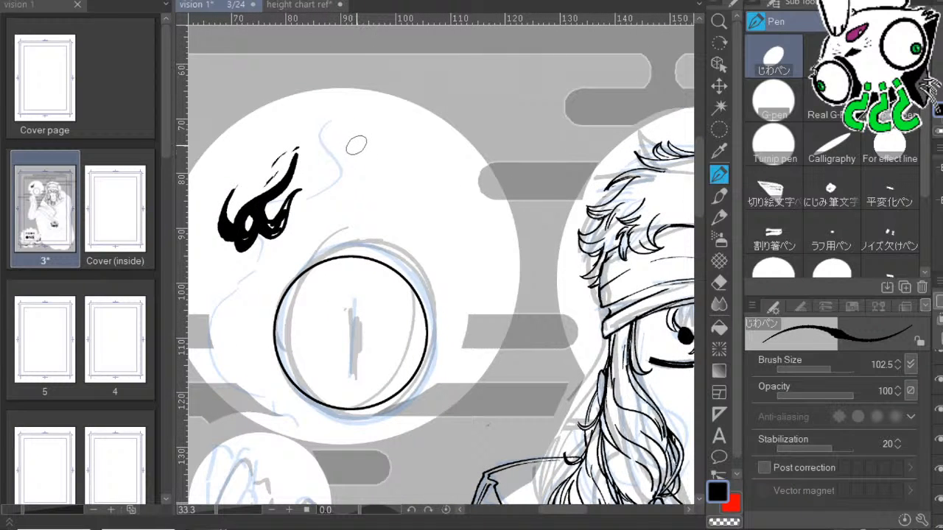
{"action": "mouse_move", "coordinate": [359, 140]}
{"action": "left_mouse_down"}
{"action": "mouse_move", "coordinate": [354, 171]}
{"action": "mouse_move", "coordinate": [368, 175]}
{"action": "mouse_move", "coordinate": [380, 157]}
{"action": "mouse_move", "coordinate": [394, 163]}
{"action": "left_mouse_up"}
{"action": "left_click_drag", "start_coordinate": [490, 197], "coordinate": [464, 210]}
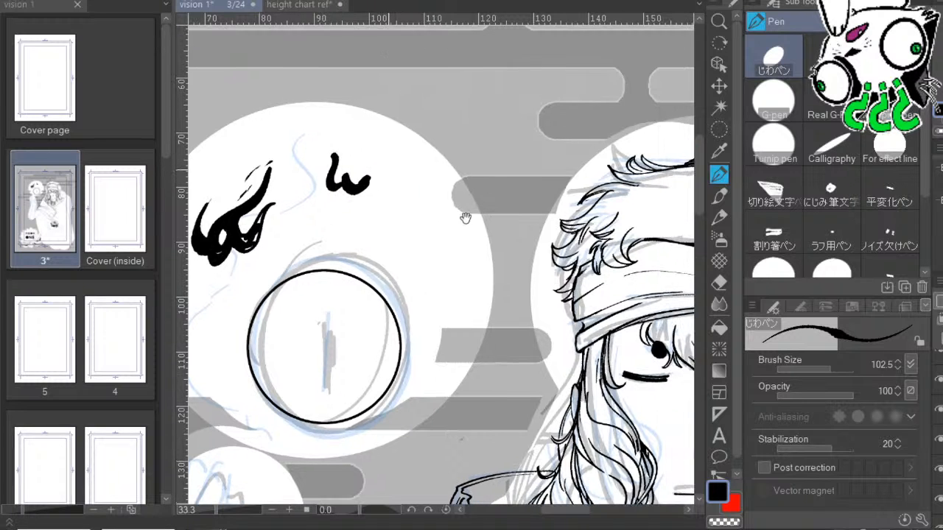
{"action": "mouse_move", "coordinate": [403, 122]}
{"action": "left_mouse_down"}
{"action": "mouse_move", "coordinate": [379, 168]}
{"action": "mouse_move", "coordinate": [379, 193]}
{"action": "mouse_move", "coordinate": [395, 187]}
{"action": "left_mouse_up"}
{"action": "key", "text": "ctrl+z"}
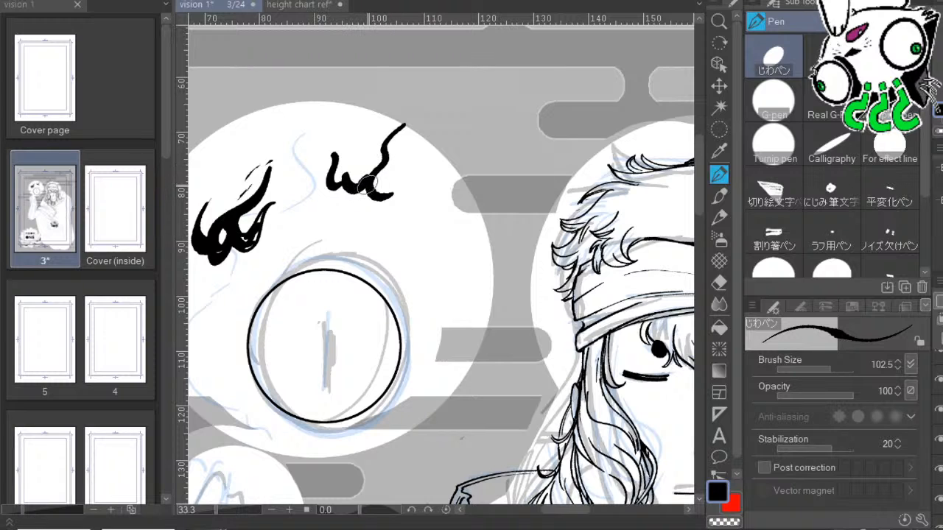
{"action": "mouse_move", "coordinate": [367, 183]}
{"action": "left_mouse_down"}
{"action": "mouse_move", "coordinate": [358, 202]}
{"action": "mouse_move", "coordinate": [343, 177]}
{"action": "mouse_move", "coordinate": [326, 171]}
{"action": "mouse_move", "coordinate": [333, 148]}
{"action": "mouse_move", "coordinate": [341, 184]}
{"action": "mouse_move", "coordinate": [346, 163]}
{"action": "left_mouse_up"}
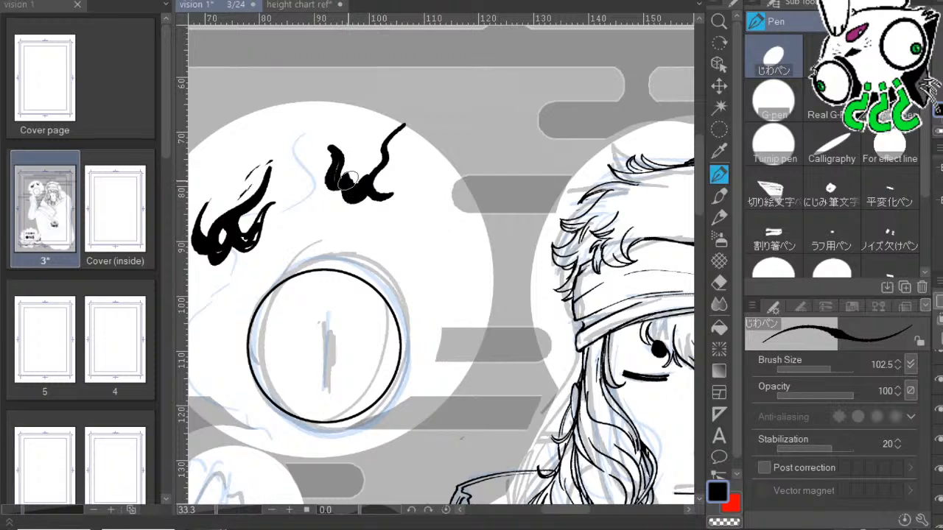
Add further flame tongues and small droplets to the right side of the second flame.
{"action": "left_click_drag", "start_coordinate": [483, 240], "coordinate": [453, 239]}
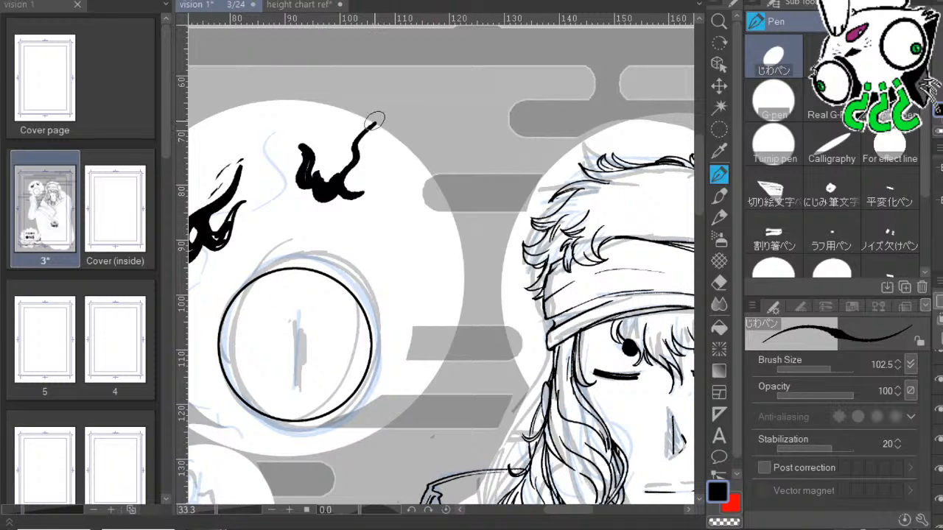
{"action": "mouse_move", "coordinate": [382, 156]}
{"action": "left_mouse_down"}
{"action": "mouse_move", "coordinate": [386, 179]}
{"action": "mouse_move", "coordinate": [384, 154]}
{"action": "mouse_move", "coordinate": [367, 206]}
{"action": "left_mouse_up"}
{"action": "left_click", "coordinate": [382, 208]}
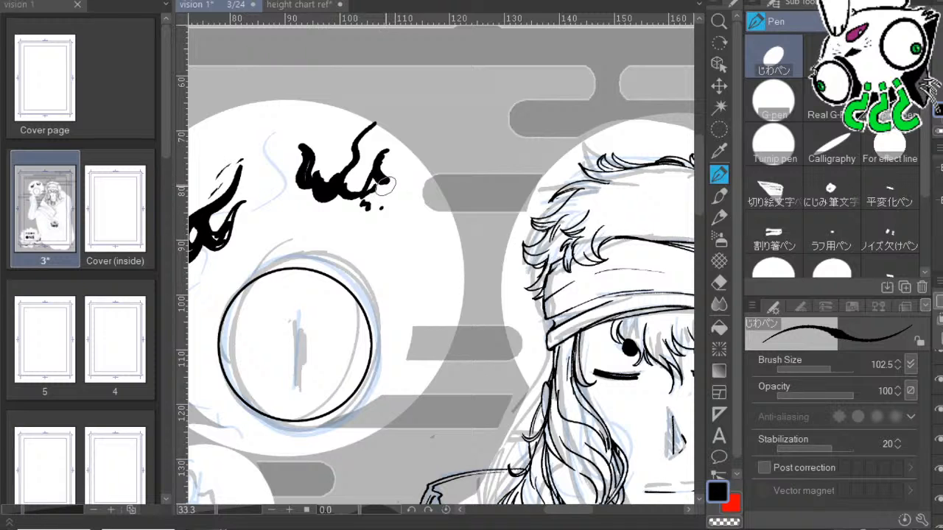
{"action": "mouse_move", "coordinate": [382, 206]}
{"action": "left_mouse_down"}
{"action": "mouse_move", "coordinate": [416, 177]}
{"action": "mouse_move", "coordinate": [442, 137]}
{"action": "left_mouse_up"}
Lasso both black flame clusters above the circle, delete them, and clear the selection.
{"action": "left_click_drag", "start_coordinate": [508, 221], "coordinate": [596, 143]}
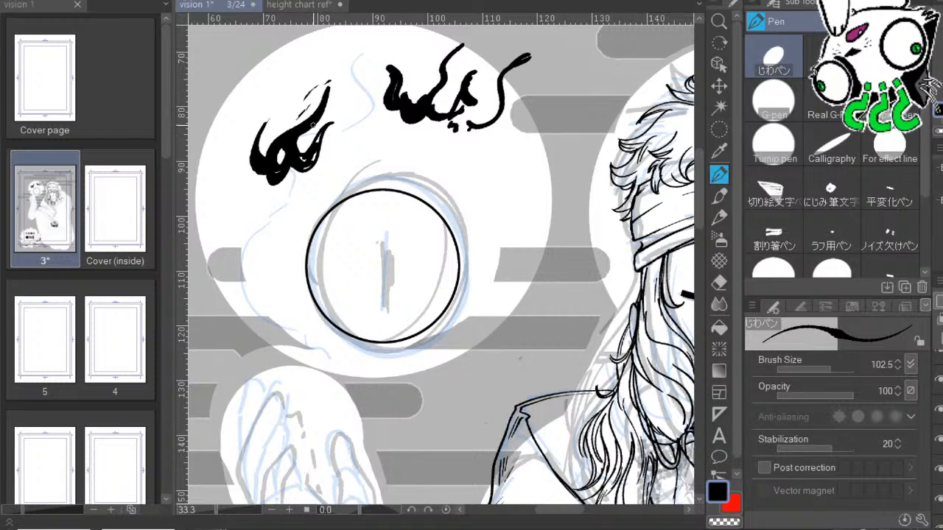
{"action": "left_click", "coordinate": [719, 129]}
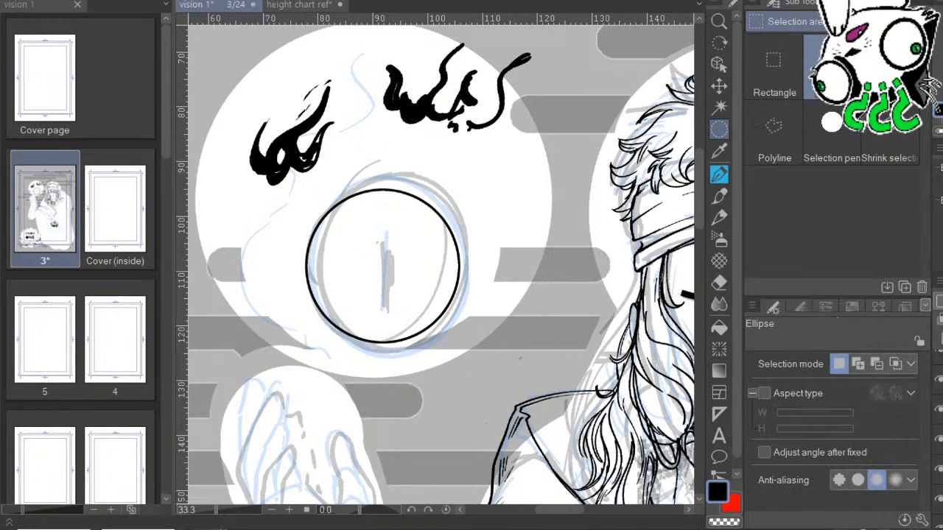
{"action": "left_click", "coordinate": [890, 66]}
{"action": "mouse_move", "coordinate": [512, 149]}
{"action": "left_mouse_down"}
{"action": "mouse_move", "coordinate": [385, 88]}
{"action": "mouse_move", "coordinate": [481, 246]}
{"action": "mouse_move", "coordinate": [504, 193]}
{"action": "left_mouse_up"}
{"action": "key", "text": "Delete"}
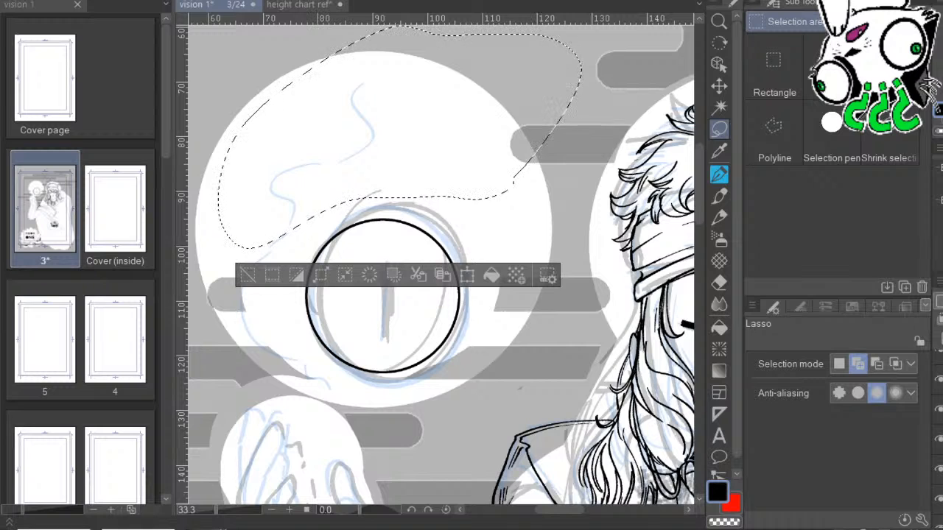
{"action": "key", "text": "ctrl+d"}
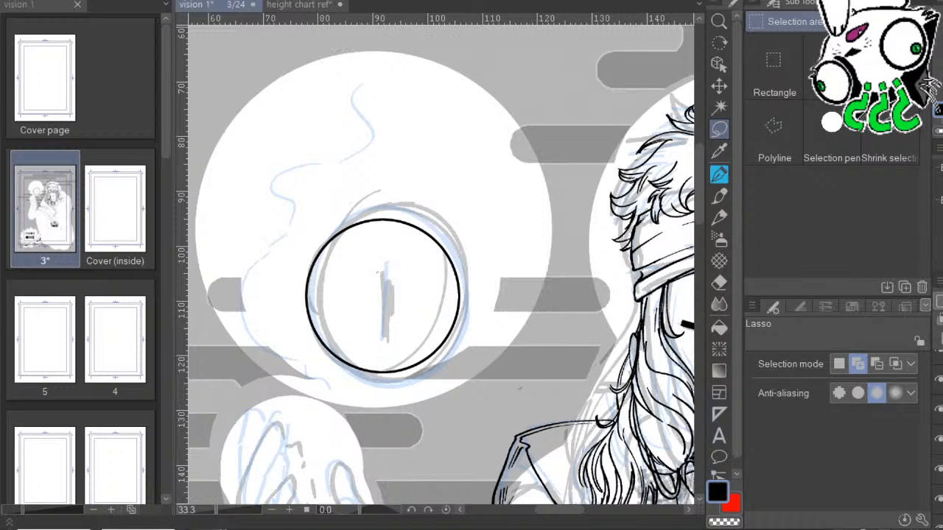
Set the pen's brush size to 60 and ink two curved flame strokes meeting in a point left of the orb's inner circle.
{"action": "key", "text": "p"}
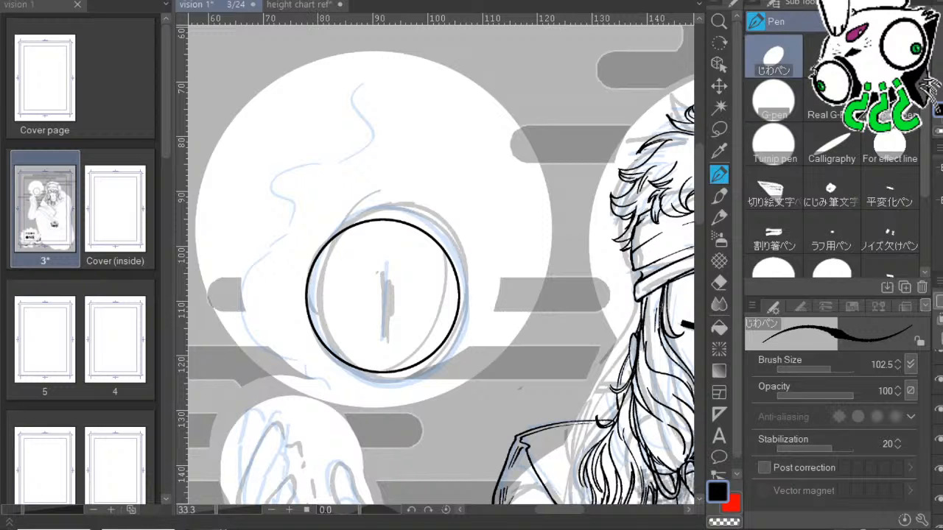
{"action": "left_click_drag", "start_coordinate": [470, 258], "coordinate": [440, 172]}
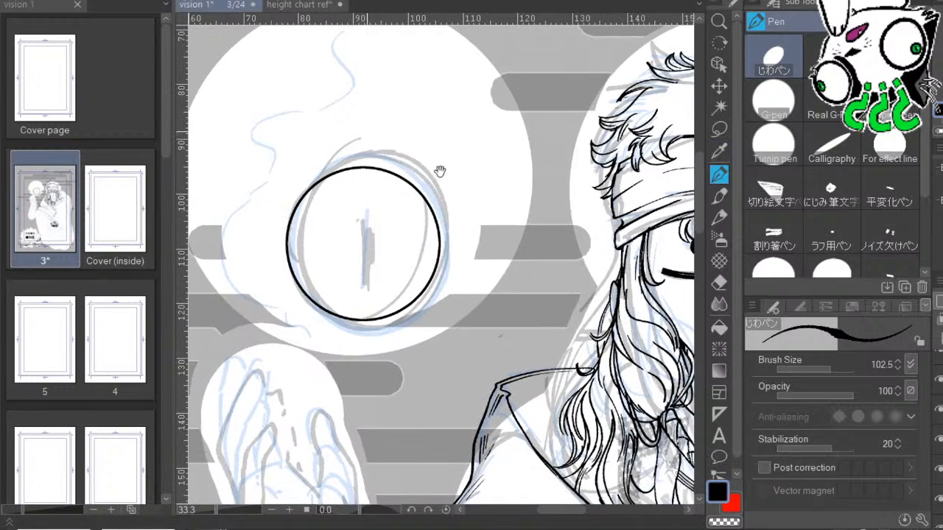
{"action": "left_click_drag", "start_coordinate": [367, 131], "coordinate": [551, 168]}
{"action": "left_click_drag", "start_coordinate": [607, 242], "coordinate": [649, 228]}
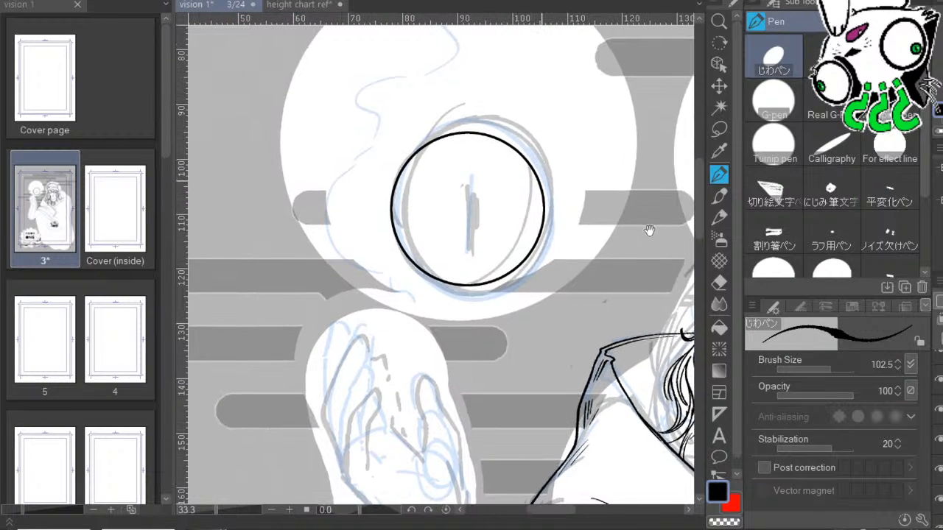
{"action": "key", "text": "bracketleft"}
{"action": "key", "text": "bracketleft"}
{"action": "key", "text": "bracketleft"}
{"action": "key", "text": "bracketleft"}
{"action": "left_click_drag", "start_coordinate": [550, 214], "coordinate": [544, 289]}
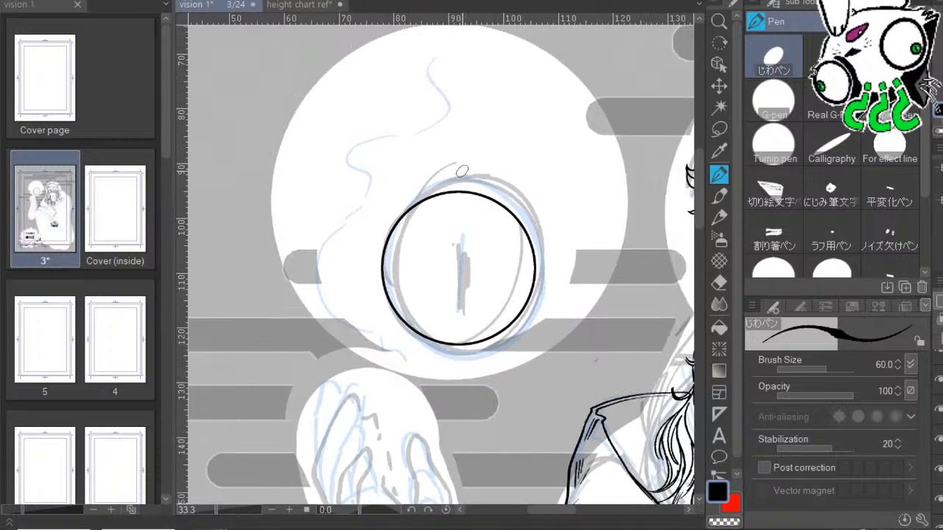
{"action": "left_click_drag", "start_coordinate": [529, 189], "coordinate": [546, 199]}
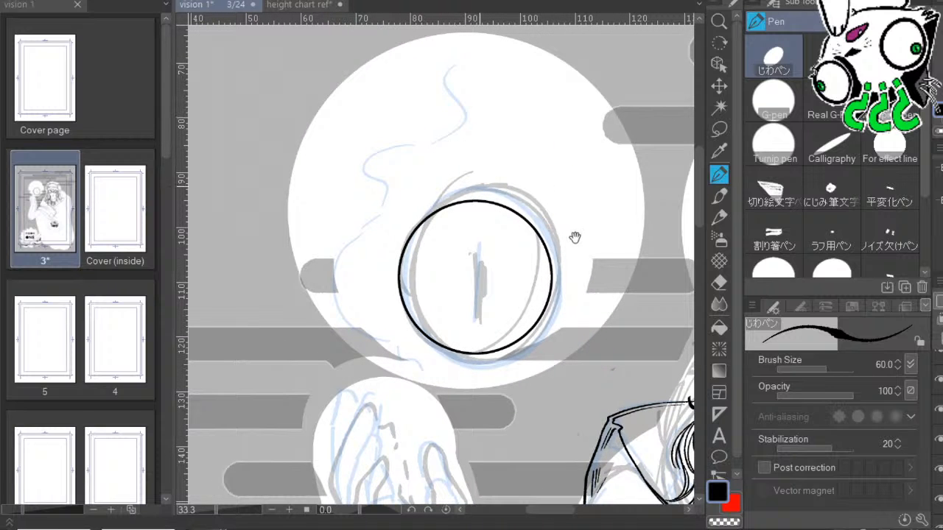
{"action": "left_click_drag", "start_coordinate": [572, 236], "coordinate": [579, 217]}
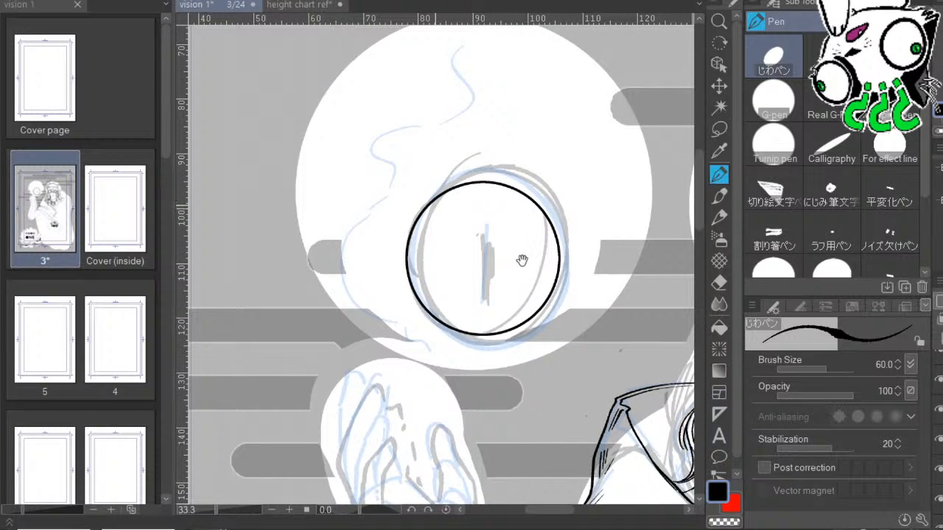
{"action": "left_click_drag", "start_coordinate": [522, 259], "coordinate": [532, 218]}
{"action": "left_click_drag", "start_coordinate": [472, 267], "coordinate": [459, 305]}
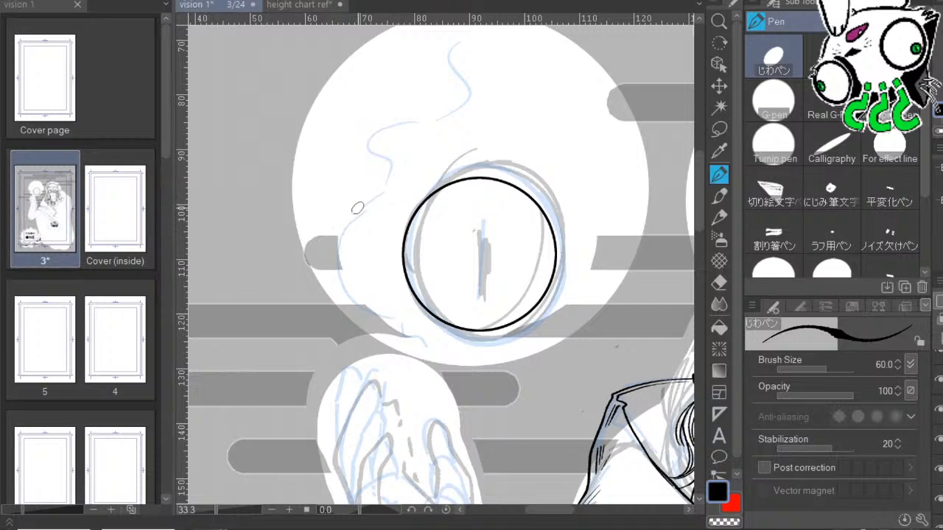
{"action": "mouse_move", "coordinate": [376, 197]}
{"action": "left_mouse_down"}
{"action": "mouse_move", "coordinate": [340, 264]}
{"action": "mouse_move", "coordinate": [368, 234]}
{"action": "mouse_move", "coordinate": [379, 198]}
{"action": "mouse_move", "coordinate": [375, 269]}
{"action": "left_mouse_up"}
{"action": "left_click_drag", "start_coordinate": [476, 311], "coordinate": [443, 278]}
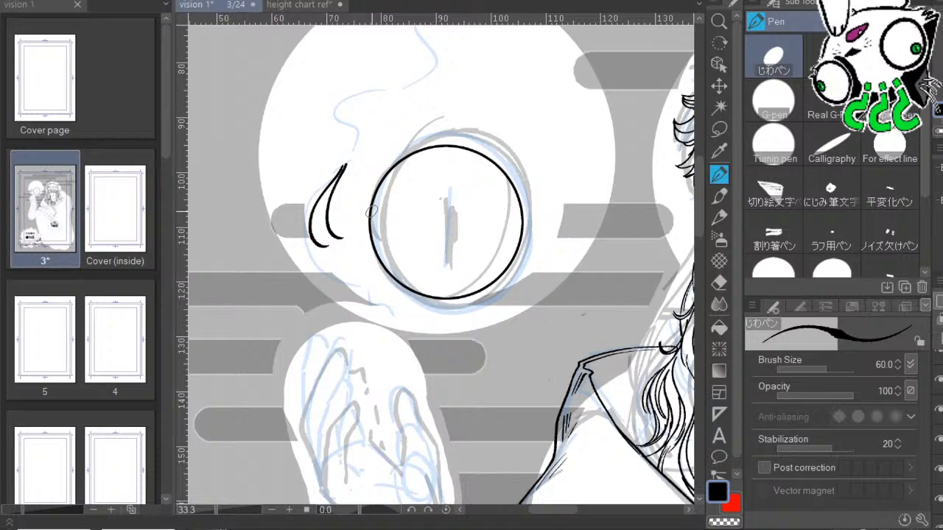
Join the bases of the two flame strokes and continue the outline with a rounded curl beneath them toward the circle.
{"action": "mouse_move", "coordinate": [483, 203]}
{"action": "left_mouse_down"}
{"action": "mouse_move", "coordinate": [462, 195]}
{"action": "mouse_move", "coordinate": [498, 288]}
{"action": "left_mouse_up"}
{"action": "left_click_drag", "start_coordinate": [504, 243], "coordinate": [469, 197]}
{"action": "left_click_drag", "start_coordinate": [462, 267], "coordinate": [497, 209]}
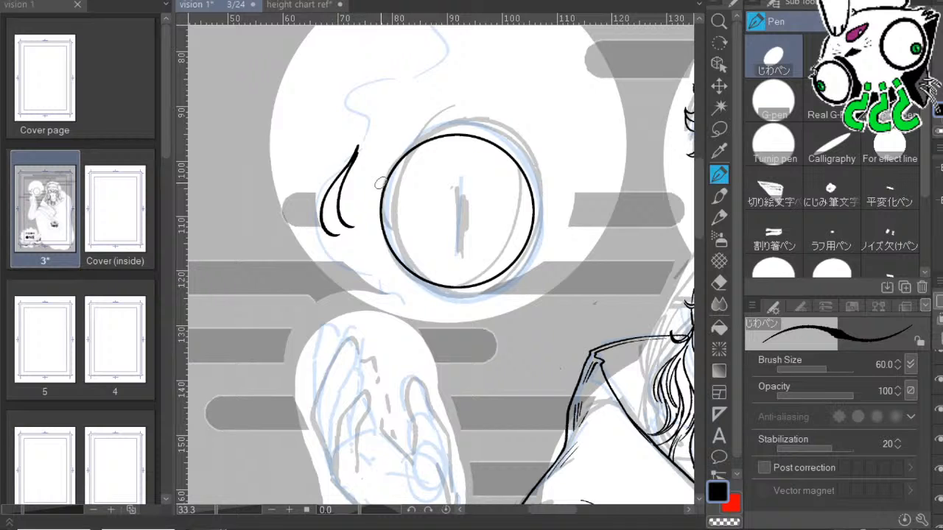
{"action": "mouse_move", "coordinate": [381, 184]}
{"action": "left_mouse_down"}
{"action": "mouse_move", "coordinate": [403, 69]}
{"action": "mouse_move", "coordinate": [411, 104]}
{"action": "left_mouse_up"}
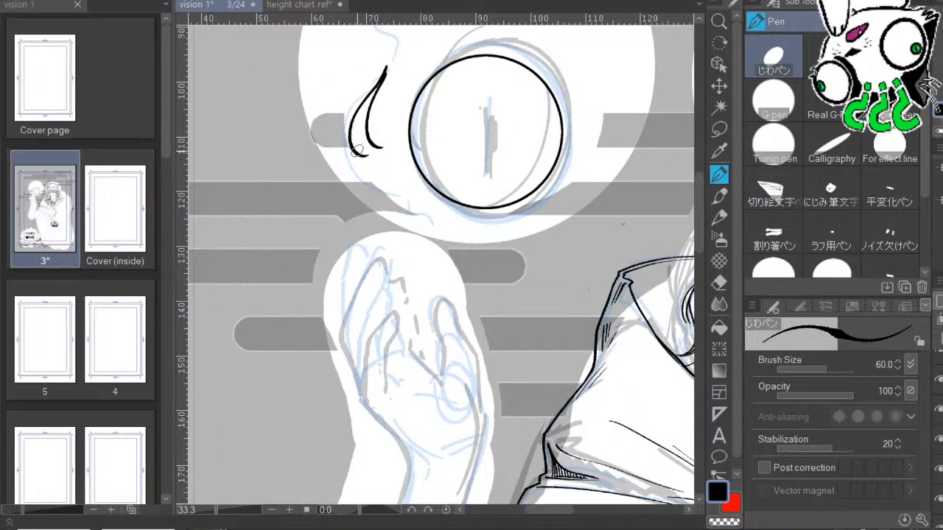
{"action": "mouse_move", "coordinate": [360, 154]}
{"action": "left_mouse_down"}
{"action": "mouse_move", "coordinate": [388, 139]}
{"action": "mouse_move", "coordinate": [366, 151]}
{"action": "mouse_move", "coordinate": [366, 168]}
{"action": "mouse_move", "coordinate": [405, 176]}
{"action": "left_mouse_up"}
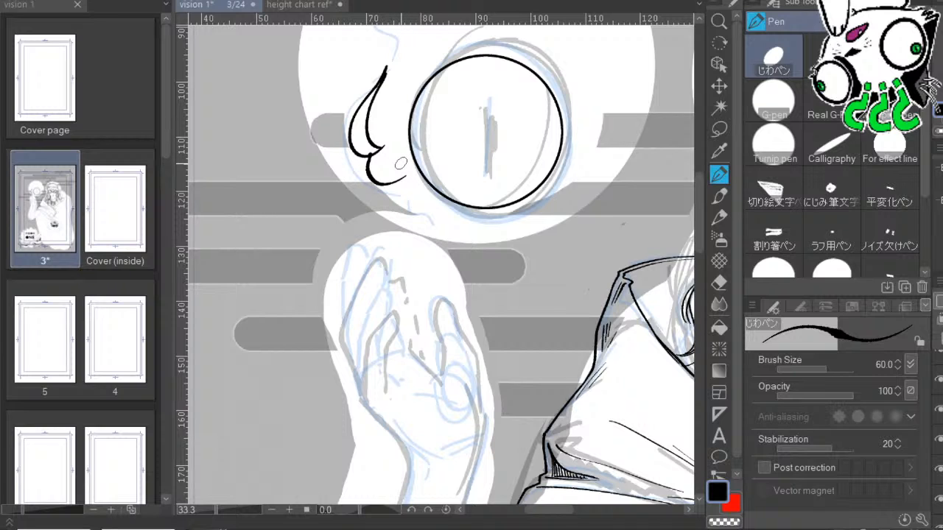
Ink a tall flame tongue beside the existing ones, rising to a point over the circle's upper-left edge.
{"action": "left_click_drag", "start_coordinate": [513, 214], "coordinate": [456, 191]}
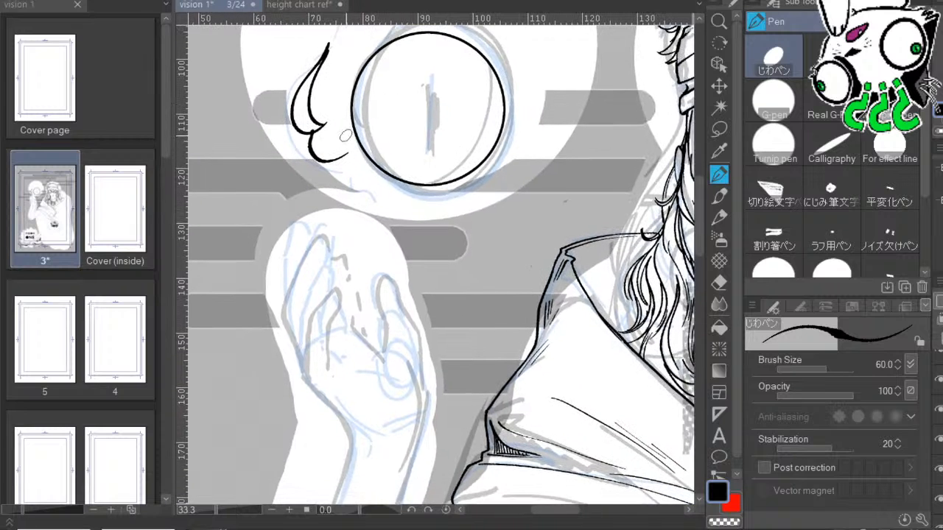
{"action": "mouse_move", "coordinate": [312, 134]}
{"action": "left_mouse_down"}
{"action": "mouse_move", "coordinate": [332, 105]}
{"action": "mouse_move", "coordinate": [338, 126]}
{"action": "left_mouse_up"}
{"action": "left_click_drag", "start_coordinate": [421, 158], "coordinate": [427, 257]}
{"action": "mouse_move", "coordinate": [323, 228]}
{"action": "left_mouse_down"}
{"action": "mouse_move", "coordinate": [373, 172]}
{"action": "mouse_move", "coordinate": [402, 120]}
{"action": "mouse_move", "coordinate": [401, 154]}
{"action": "left_mouse_up"}
{"action": "mouse_move", "coordinate": [403, 121]}
{"action": "left_mouse_down"}
{"action": "mouse_move", "coordinate": [400, 160]}
{"action": "mouse_move", "coordinate": [358, 213]}
{"action": "left_mouse_up"}
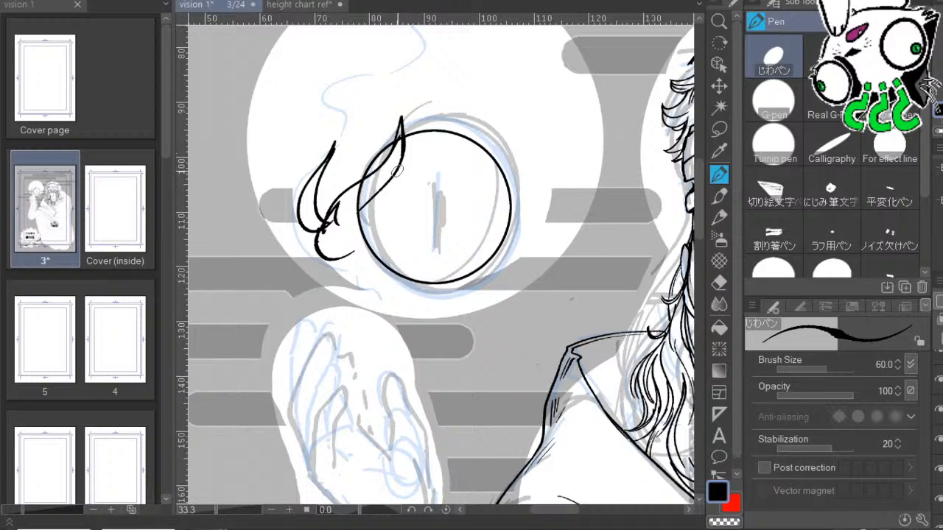
{"action": "left_click_drag", "start_coordinate": [398, 171], "coordinate": [342, 256]}
Add a third wavy flame tongue reaching inside the circle and a small swirl between the flame bases.
{"action": "scroll", "coordinate": [486, 191], "scroll_direction": "down", "scroll_amount": 2}
{"action": "scroll", "coordinate": [410, 111], "scroll_direction": "down", "scroll_amount": 2}
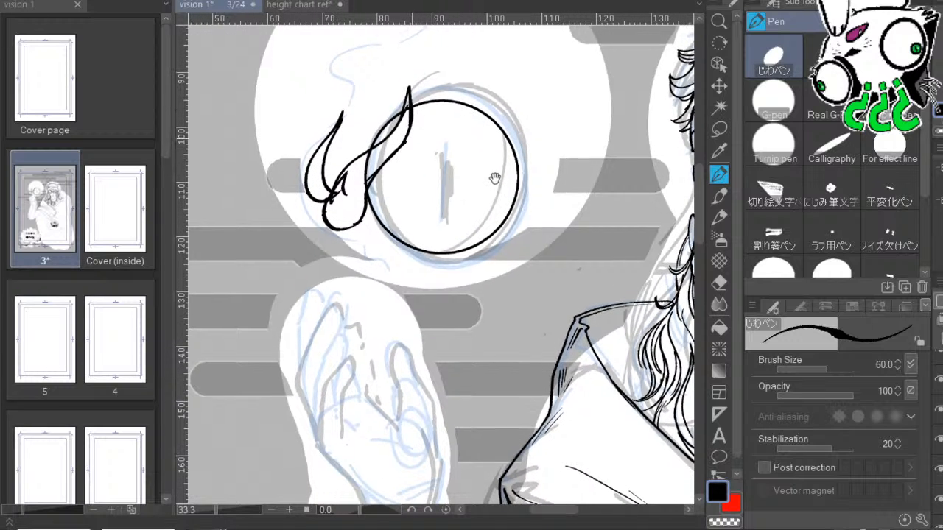
{"action": "mouse_move", "coordinate": [358, 180]}
{"action": "left_mouse_down"}
{"action": "mouse_move", "coordinate": [336, 177]}
{"action": "mouse_move", "coordinate": [346, 197]}
{"action": "mouse_move", "coordinate": [377, 158]}
{"action": "mouse_move", "coordinate": [401, 154]}
{"action": "mouse_move", "coordinate": [448, 122]}
{"action": "mouse_move", "coordinate": [382, 200]}
{"action": "mouse_move", "coordinate": [372, 174]}
{"action": "left_mouse_up"}
{"action": "left_click", "coordinate": [355, 185]}
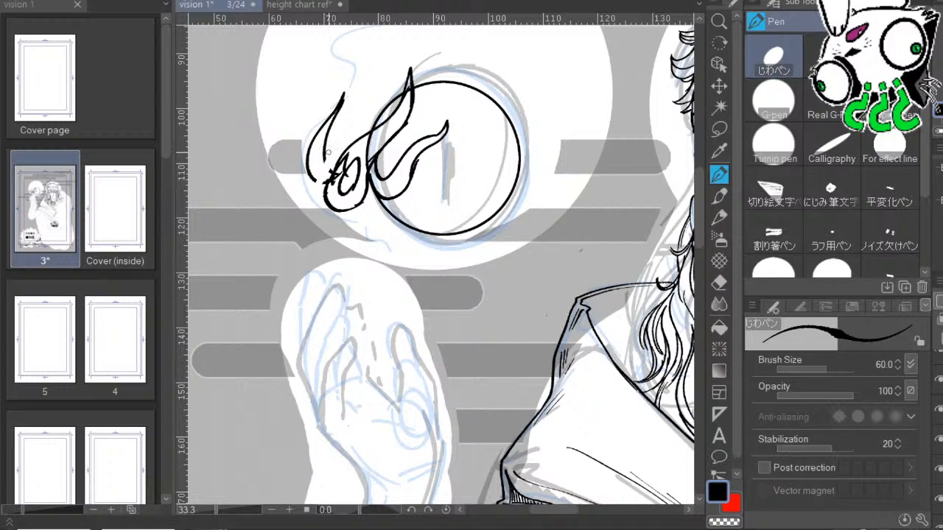
Lasso the leftmost flame tongue, move it slightly downward, and clear the selection.
{"action": "key", "text": "m"}
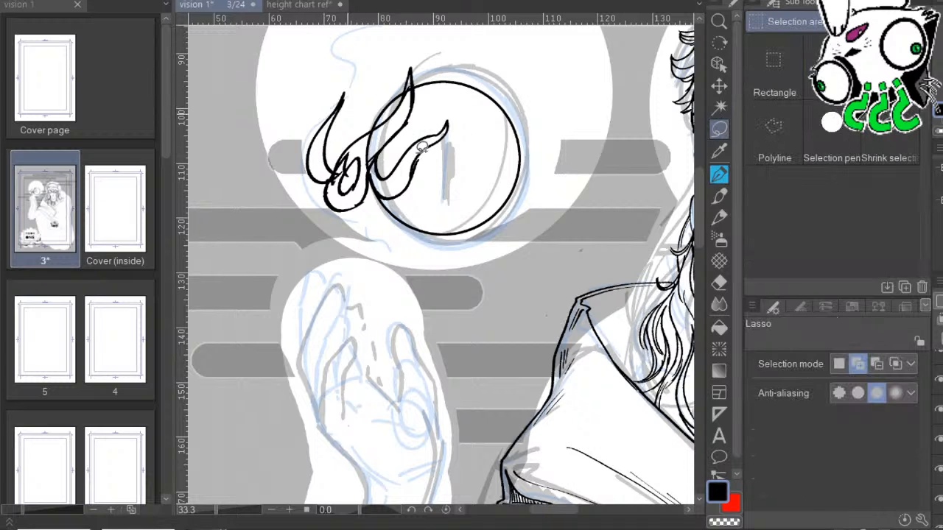
{"action": "mouse_move", "coordinate": [358, 96]}
{"action": "left_mouse_down"}
{"action": "mouse_move", "coordinate": [362, 232]}
{"action": "mouse_move", "coordinate": [381, 242]}
{"action": "mouse_move", "coordinate": [400, 225]}
{"action": "mouse_move", "coordinate": [440, 108]}
{"action": "left_mouse_up"}
{"action": "key", "text": "k"}
{"action": "left_click_drag", "start_coordinate": [396, 177], "coordinate": [396, 197]}
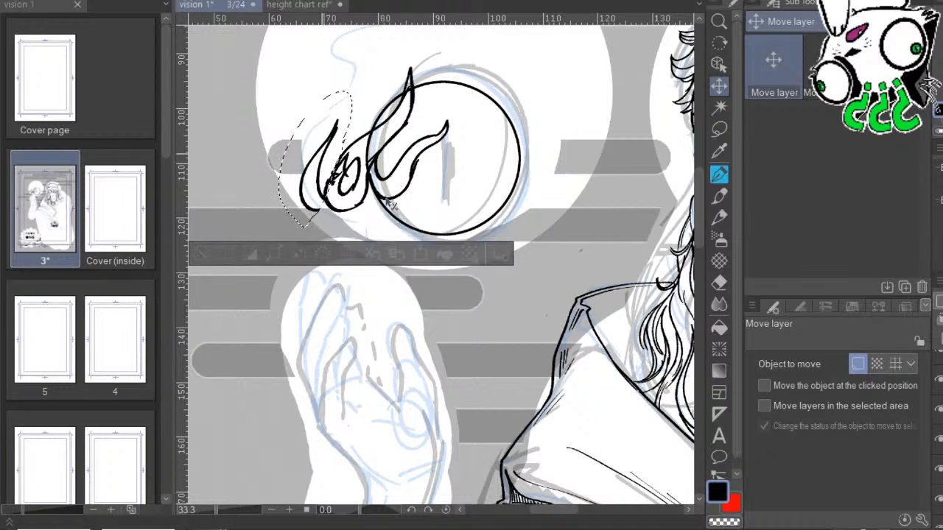
{"action": "key", "text": "ctrl+d"}
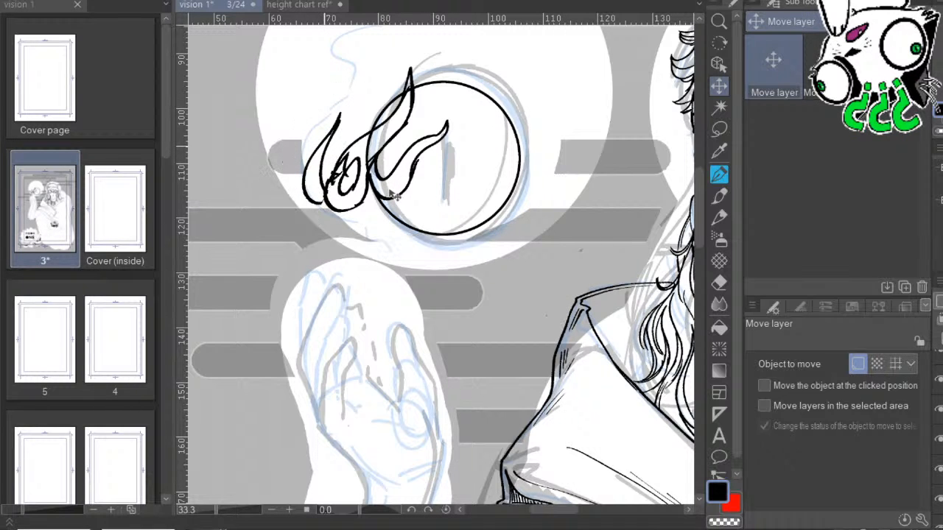
{"action": "left_click_drag", "start_coordinate": [581, 198], "coordinate": [546, 173]}
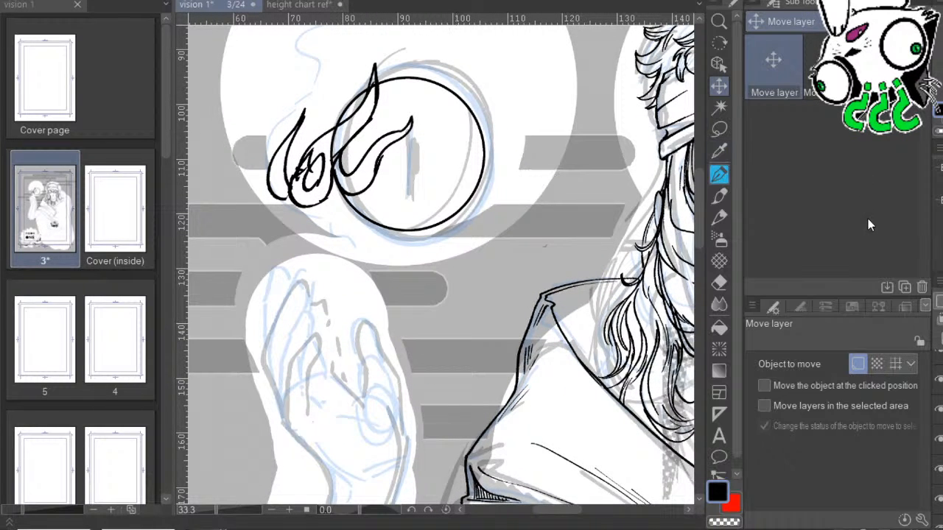
Ink a connecting stroke along the base of the flame cluster where it meets the circle's left edge.
{"action": "key", "text": "p"}
{"action": "left_click_drag", "start_coordinate": [530, 216], "coordinate": [489, 282]}
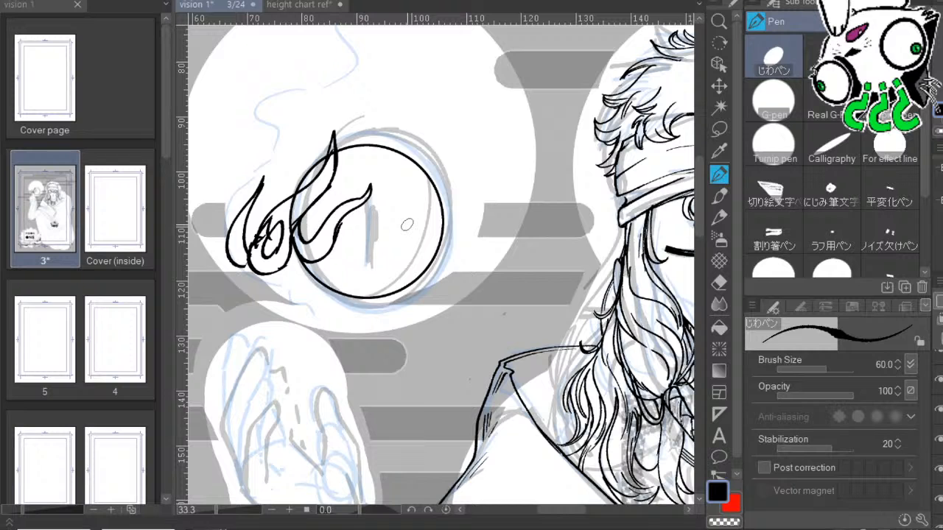
{"action": "left_click_drag", "start_coordinate": [456, 284], "coordinate": [474, 249]}
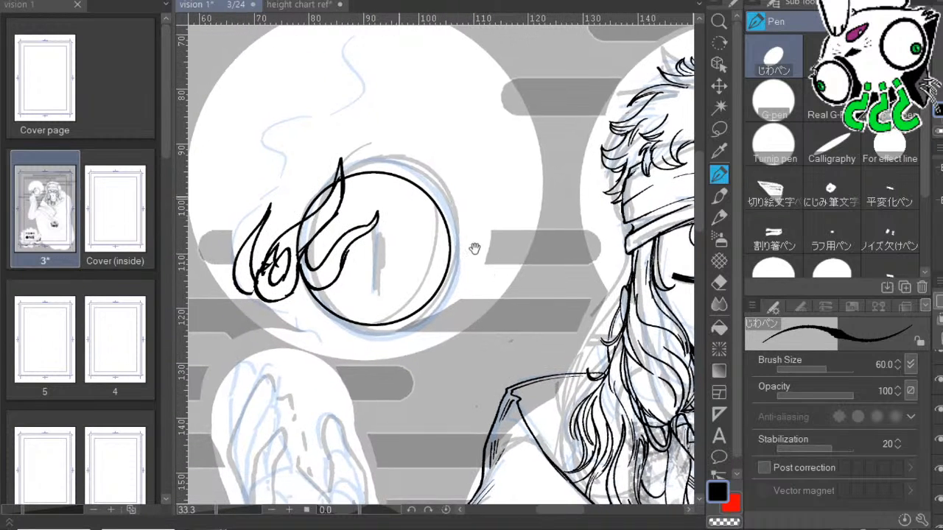
{"action": "left_click_drag", "start_coordinate": [295, 280], "coordinate": [332, 278]}
{"action": "left_click_drag", "start_coordinate": [507, 300], "coordinate": [490, 380]}
{"action": "mouse_move", "coordinate": [495, 329]}
{"action": "left_mouse_down"}
{"action": "mouse_move", "coordinate": [522, 295]}
{"action": "mouse_move", "coordinate": [621, 270]}
{"action": "left_mouse_up"}
Lasso the whole left flame cluster, scale it to 66%, and clear the selection.
{"action": "key", "text": "m"}
{"action": "mouse_move", "coordinate": [504, 256]}
{"action": "left_mouse_down"}
{"action": "mouse_move", "coordinate": [344, 372]}
{"action": "mouse_move", "coordinate": [365, 376]}
{"action": "left_mouse_up"}
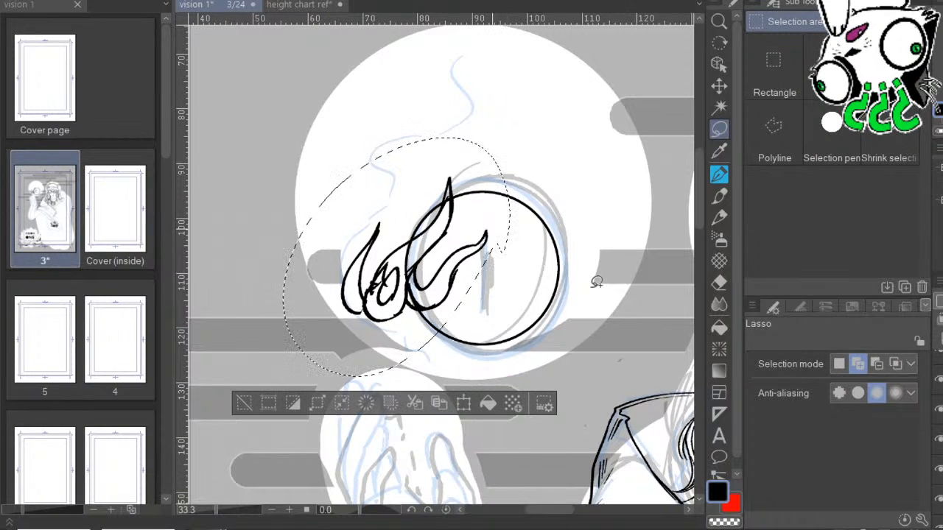
{"action": "key", "text": "ctrl+t"}
{"action": "left_click_drag", "start_coordinate": [611, 183], "coordinate": [532, 275]}
{"action": "mouse_move", "coordinate": [456, 382]}
{"action": "left_mouse_down"}
{"action": "mouse_move", "coordinate": [522, 338]}
{"action": "mouse_move", "coordinate": [493, 342]}
{"action": "left_mouse_up"}
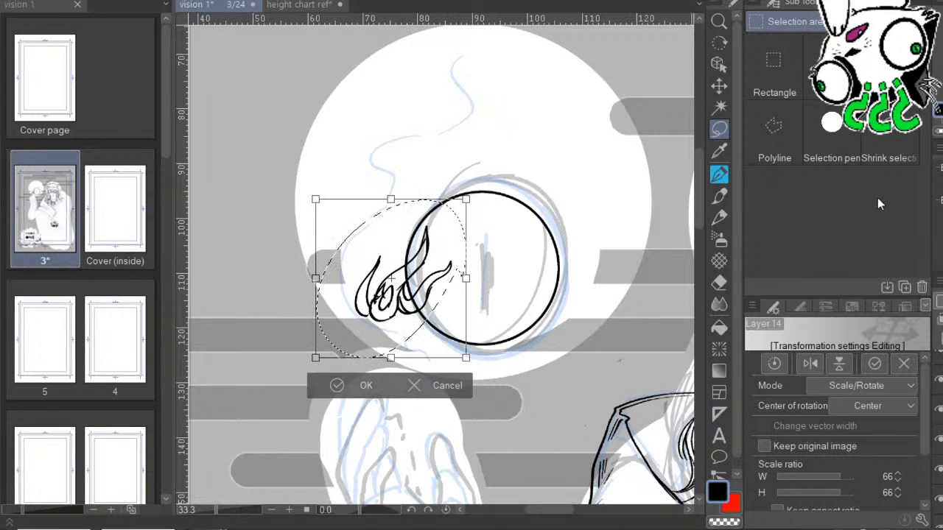
{"action": "key", "text": "Return"}
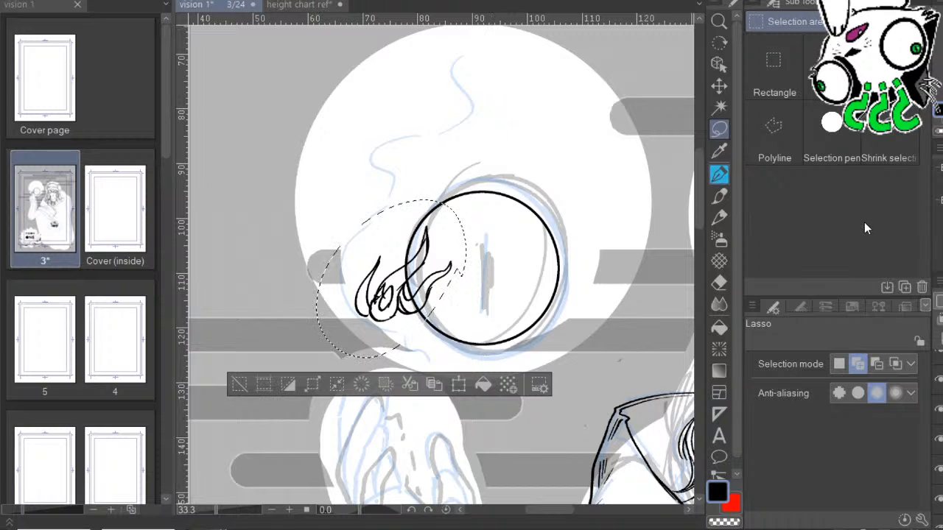
{"action": "key", "text": "ctrl+d"}
Ink a small pointed flame with a curled base and tiny dots across the circle's upper-right edge.
{"action": "key", "text": "p"}
{"action": "left_click_drag", "start_coordinate": [598, 305], "coordinate": [484, 276]}
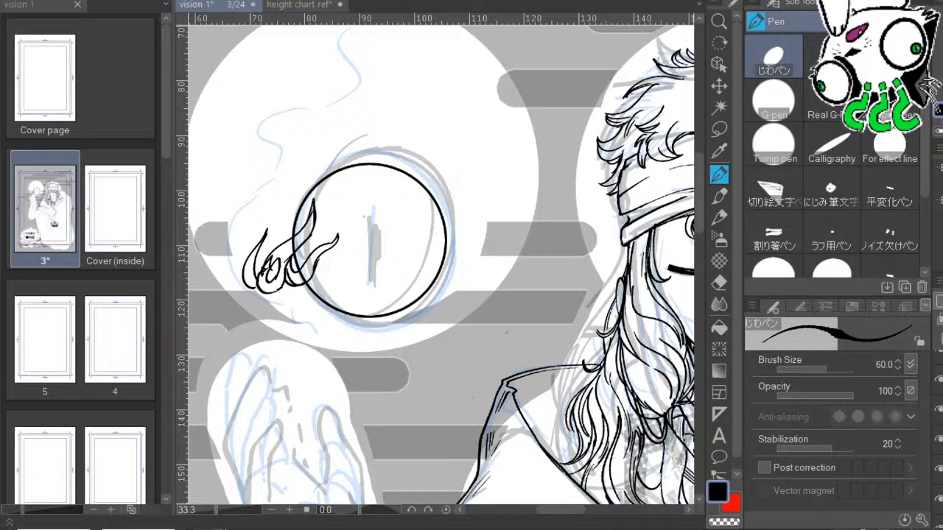
{"action": "mouse_move", "coordinate": [518, 236]}
{"action": "left_mouse_down"}
{"action": "mouse_move", "coordinate": [535, 250]}
{"action": "mouse_move", "coordinate": [524, 238]}
{"action": "left_mouse_up"}
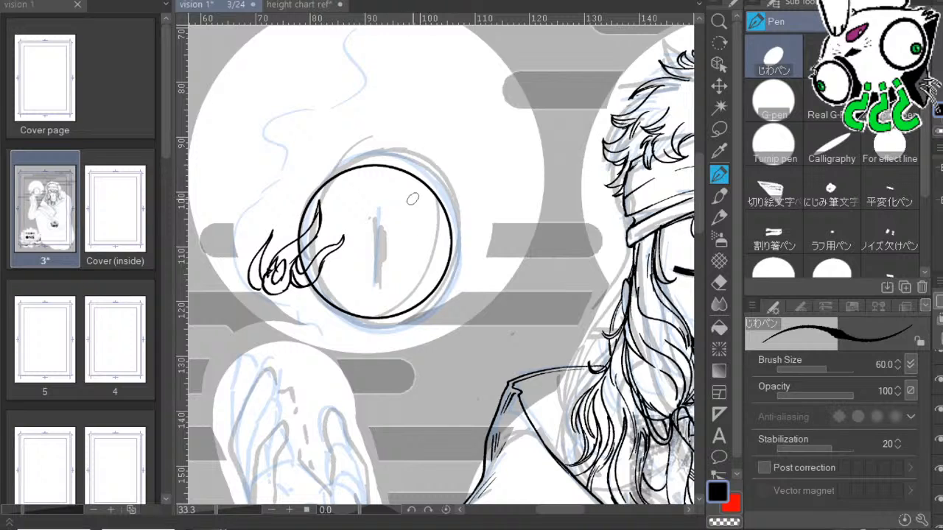
{"action": "left_click_drag", "start_coordinate": [427, 157], "coordinate": [418, 196]}
{"action": "mouse_move", "coordinate": [428, 160]}
{"action": "left_mouse_down"}
{"action": "mouse_move", "coordinate": [440, 195]}
{"action": "mouse_move", "coordinate": [449, 192]}
{"action": "mouse_move", "coordinate": [447, 208]}
{"action": "left_mouse_up"}
{"action": "left_click", "coordinate": [456, 207]}
{"action": "left_click", "coordinate": [462, 209]}
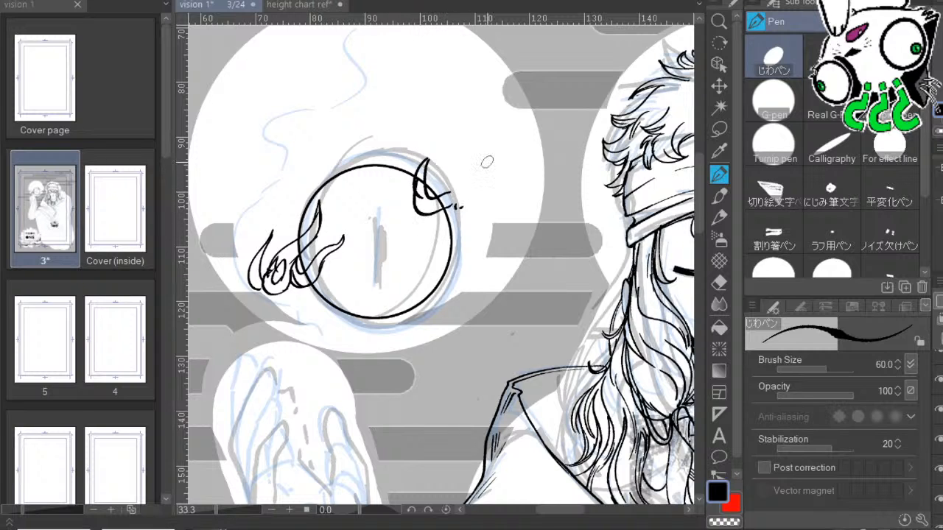
Continue the upper-right flame outward with two wavy, pointed tongues beyond the circle.
{"action": "left_click_drag", "start_coordinate": [575, 223], "coordinate": [552, 238]}
{"action": "mouse_move", "coordinate": [440, 223]}
{"action": "left_mouse_down"}
{"action": "mouse_move", "coordinate": [429, 178]}
{"action": "mouse_move", "coordinate": [455, 159]}
{"action": "mouse_move", "coordinate": [451, 144]}
{"action": "mouse_move", "coordinate": [473, 118]}
{"action": "mouse_move", "coordinate": [473, 157]}
{"action": "mouse_move", "coordinate": [449, 176]}
{"action": "left_mouse_up"}
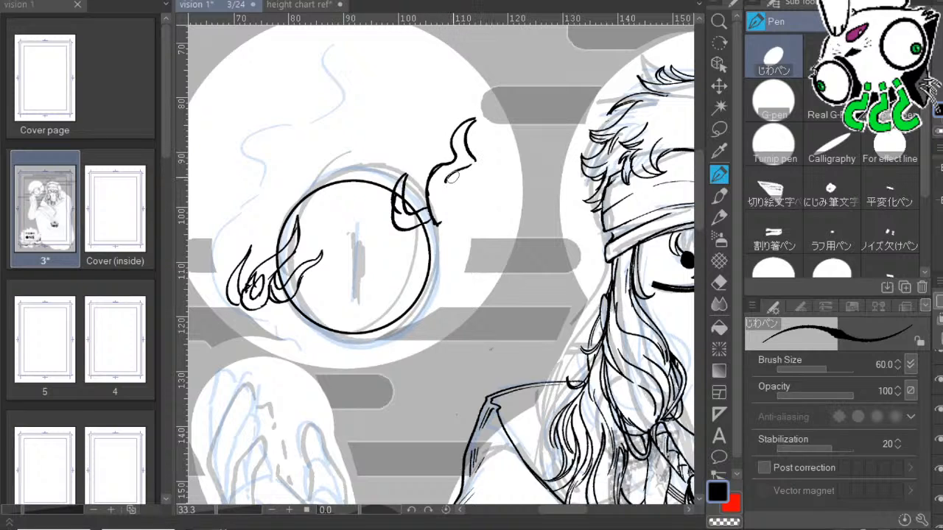
{"action": "left_click_drag", "start_coordinate": [564, 221], "coordinate": [573, 190]}
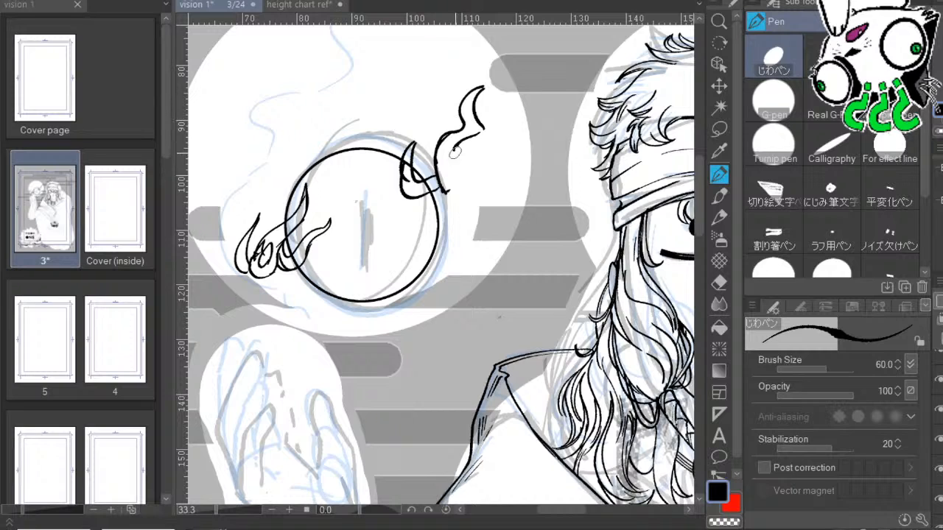
{"action": "mouse_move", "coordinate": [451, 177]}
{"action": "left_mouse_down"}
{"action": "mouse_move", "coordinate": [507, 122]}
{"action": "mouse_move", "coordinate": [483, 183]}
{"action": "left_mouse_up"}
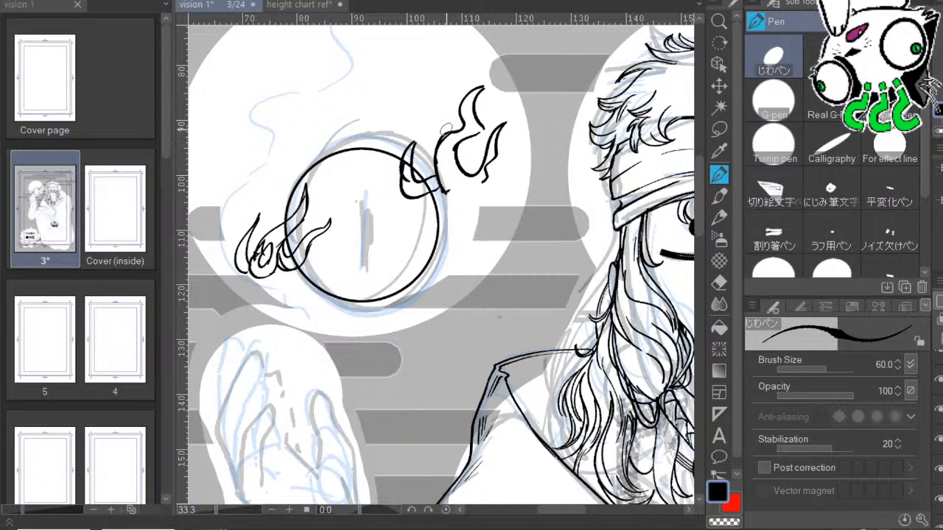
Ink overlapping curls joining the small flame on the circle's edge to the larger flame tongues.
{"action": "left_click_drag", "start_coordinate": [420, 178], "coordinate": [445, 187]}
{"action": "left_click_drag", "start_coordinate": [579, 236], "coordinate": [560, 215]}
{"action": "mouse_move", "coordinate": [426, 167]}
{"action": "left_mouse_down"}
{"action": "mouse_move", "coordinate": [444, 180]}
{"action": "mouse_move", "coordinate": [464, 166]}
{"action": "left_mouse_up"}
{"action": "left_click_drag", "start_coordinate": [568, 216], "coordinate": [549, 191]}
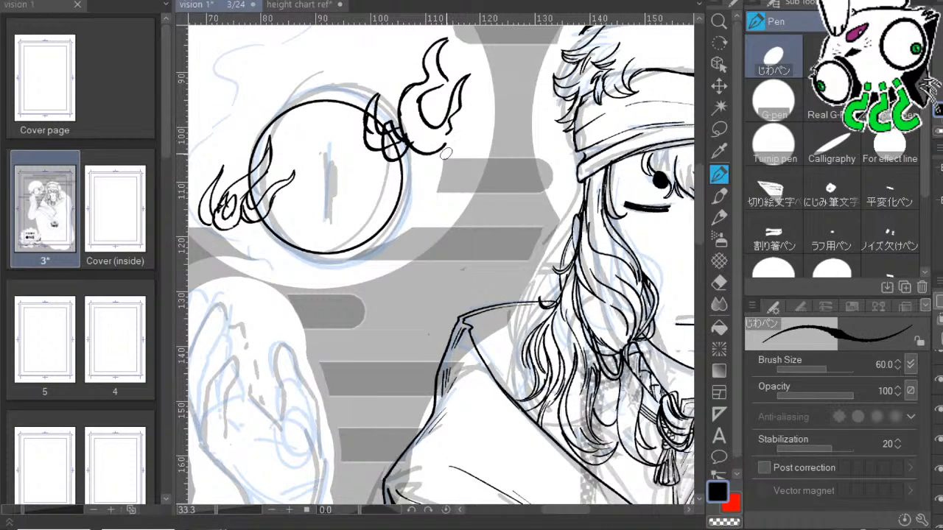
Extend the underside of the upper-right flame with a row of short, curved licks.
{"action": "mouse_move", "coordinate": [440, 145]}
{"action": "left_mouse_down"}
{"action": "mouse_move", "coordinate": [445, 157]}
{"action": "mouse_move", "coordinate": [454, 150]}
{"action": "left_mouse_up"}
{"action": "left_click_drag", "start_coordinate": [450, 132], "coordinate": [462, 135]}
{"action": "left_click_drag", "start_coordinate": [553, 164], "coordinate": [529, 168]}
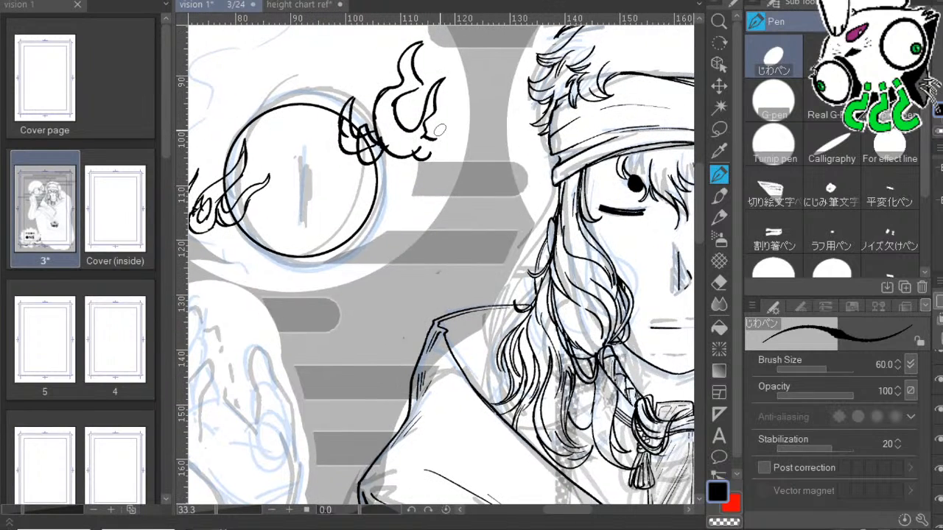
{"action": "mouse_move", "coordinate": [440, 129]}
{"action": "left_mouse_down"}
{"action": "mouse_move", "coordinate": [427, 157]}
{"action": "mouse_move", "coordinate": [436, 176]}
{"action": "mouse_move", "coordinate": [454, 159]}
{"action": "mouse_move", "coordinate": [446, 176]}
{"action": "left_mouse_up"}
{"action": "left_click_drag", "start_coordinate": [552, 177], "coordinate": [521, 217]}
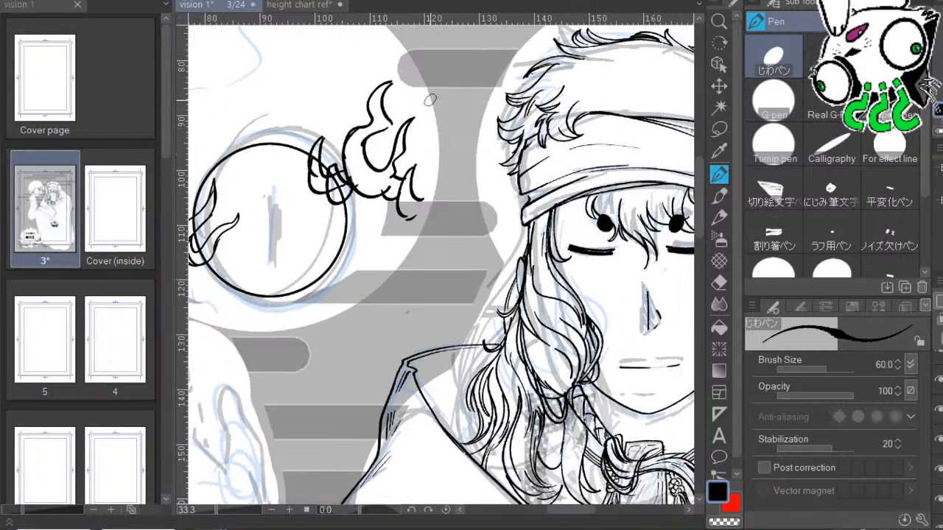
{"action": "mouse_move", "coordinate": [448, 223]}
{"action": "left_mouse_down"}
{"action": "mouse_move", "coordinate": [457, 135]}
{"action": "mouse_move", "coordinate": [510, 87]}
{"action": "left_mouse_up"}
{"action": "key", "text": "ctrl+z"}
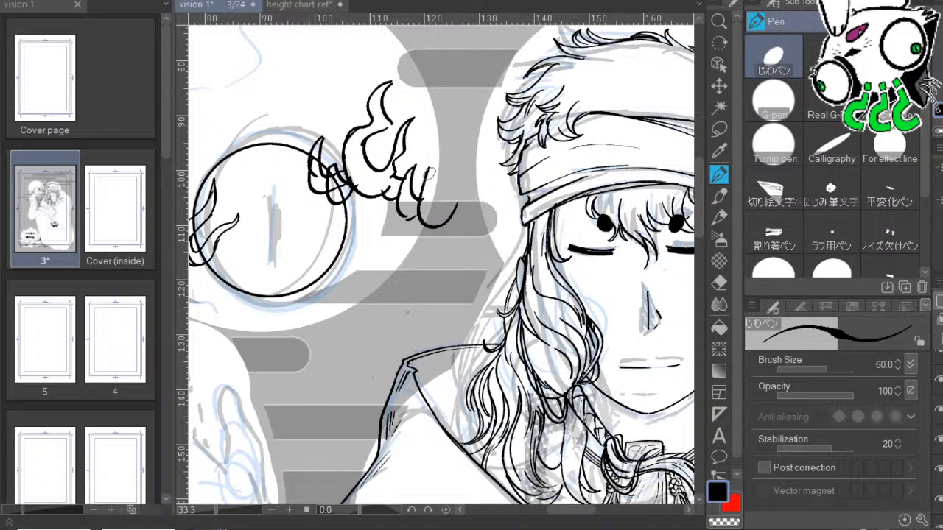
{"action": "key", "text": "ctrl+z"}
Ink a tall, S-curved flame tongue at the far right of the upper-right cluster and close its rounded base.
{"action": "mouse_move", "coordinate": [430, 173]}
{"action": "left_mouse_down"}
{"action": "mouse_move", "coordinate": [410, 208]}
{"action": "mouse_move", "coordinate": [422, 214]}
{"action": "mouse_move", "coordinate": [442, 181]}
{"action": "mouse_move", "coordinate": [441, 134]}
{"action": "mouse_move", "coordinate": [479, 95]}
{"action": "mouse_move", "coordinate": [471, 96]}
{"action": "mouse_move", "coordinate": [474, 63]}
{"action": "mouse_move", "coordinate": [445, 126]}
{"action": "left_mouse_up"}
{"action": "left_click_drag", "start_coordinate": [474, 67], "coordinate": [462, 155]}
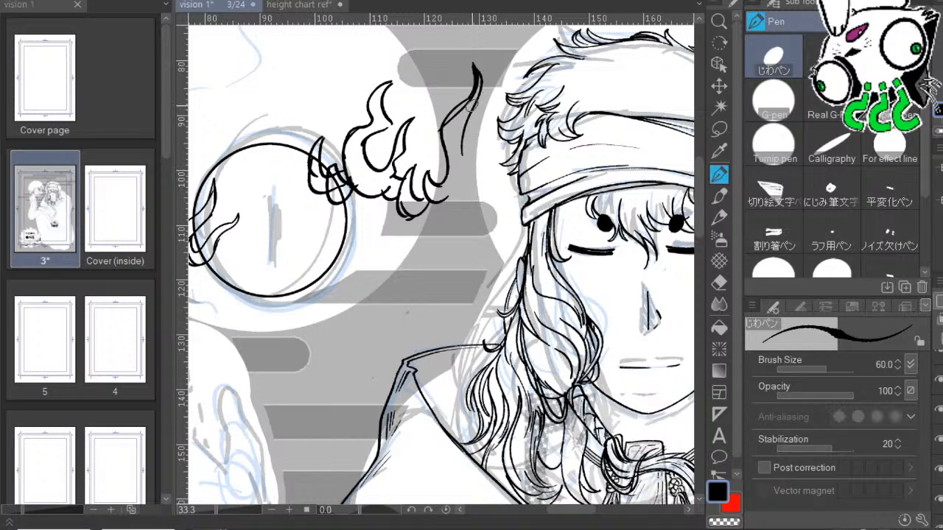
{"action": "mouse_move", "coordinate": [474, 103]}
{"action": "left_mouse_down"}
{"action": "mouse_move", "coordinate": [462, 192]}
{"action": "mouse_move", "coordinate": [424, 194]}
{"action": "left_mouse_up"}
{"action": "left_click_drag", "start_coordinate": [549, 171], "coordinate": [626, 184]}
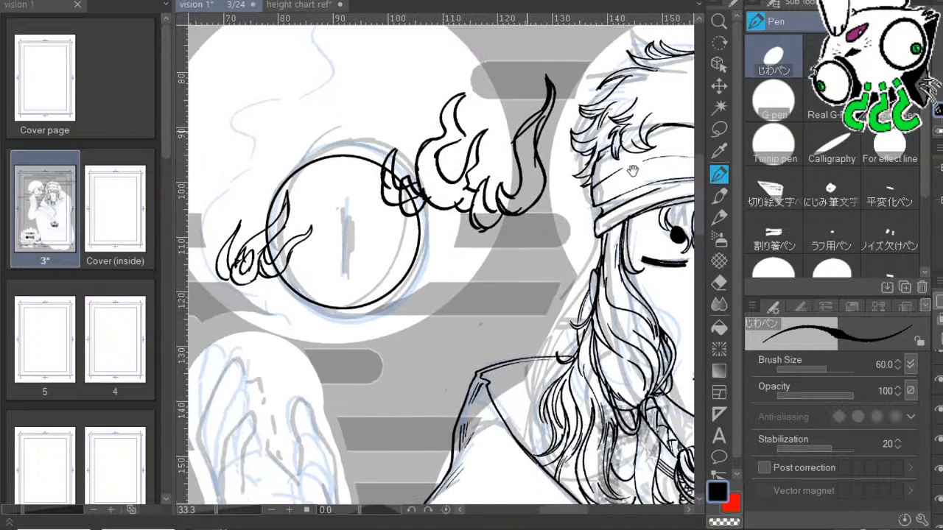
Ink a flame cluster with a spiral curl and rounded bases across the circle's lower edge.
{"action": "left_click_drag", "start_coordinate": [594, 264], "coordinate": [676, 236]}
{"action": "left_click_drag", "start_coordinate": [534, 216], "coordinate": [536, 372]}
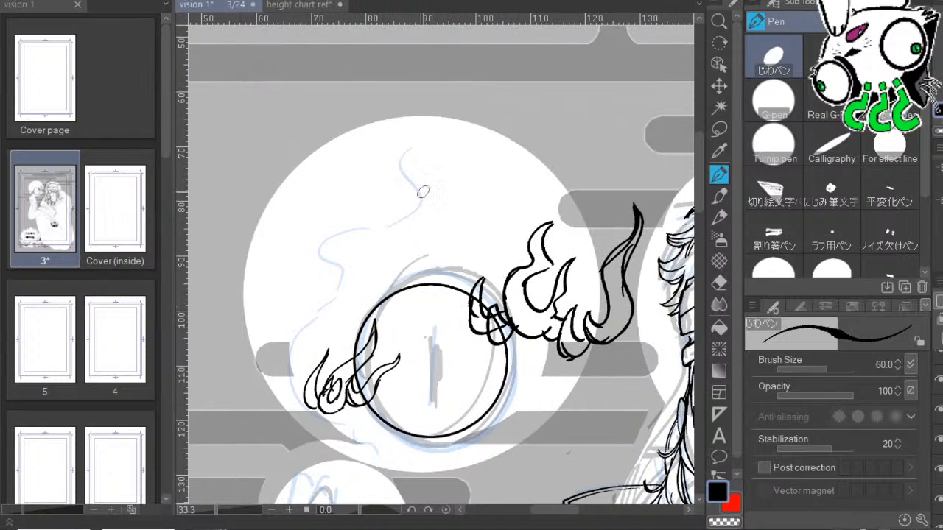
{"action": "left_click_drag", "start_coordinate": [542, 294], "coordinate": [518, 154]}
{"action": "mouse_move", "coordinate": [448, 249]}
{"action": "left_mouse_down"}
{"action": "mouse_move", "coordinate": [426, 252]}
{"action": "mouse_move", "coordinate": [445, 309]}
{"action": "mouse_move", "coordinate": [504, 241]}
{"action": "mouse_move", "coordinate": [455, 249]}
{"action": "mouse_move", "coordinate": [456, 221]}
{"action": "mouse_move", "coordinate": [412, 246]}
{"action": "mouse_move", "coordinate": [447, 236]}
{"action": "mouse_move", "coordinate": [473, 279]}
{"action": "mouse_move", "coordinate": [447, 246]}
{"action": "mouse_move", "coordinate": [464, 258]}
{"action": "mouse_move", "coordinate": [440, 252]}
{"action": "mouse_move", "coordinate": [451, 245]}
{"action": "mouse_move", "coordinate": [435, 276]}
{"action": "mouse_move", "coordinate": [422, 195]}
{"action": "mouse_move", "coordinate": [455, 240]}
{"action": "left_mouse_up"}
{"action": "key", "text": "ctrl+z"}
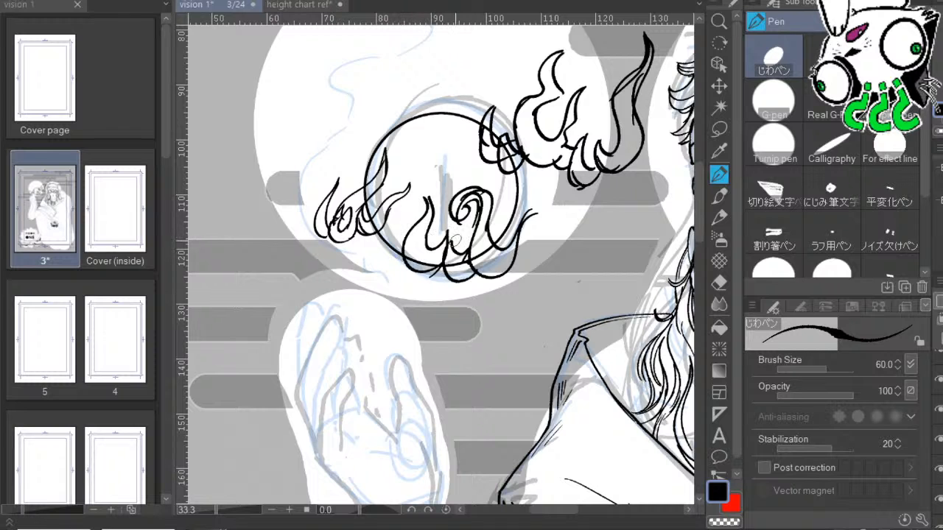
Lasso the lower flame cluster and move it down so it hangs further below the circle.
{"action": "mouse_move", "coordinate": [626, 269]}
{"action": "left_mouse_down"}
{"action": "mouse_move", "coordinate": [567, 247]}
{"action": "mouse_move", "coordinate": [587, 304]}
{"action": "left_mouse_up"}
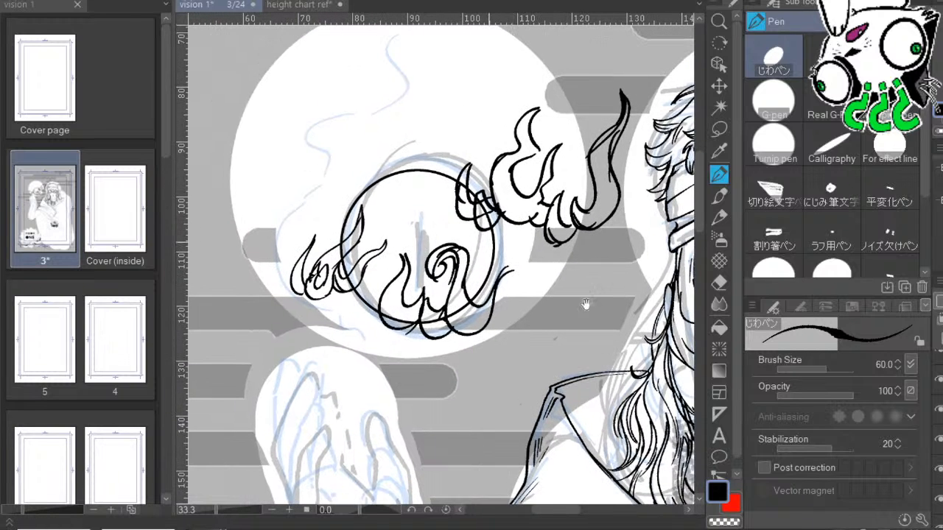
{"action": "left_click", "coordinate": [719, 129]}
{"action": "mouse_move", "coordinate": [525, 316]}
{"action": "left_mouse_down"}
{"action": "mouse_move", "coordinate": [519, 254]}
{"action": "mouse_move", "coordinate": [401, 244]}
{"action": "left_mouse_up"}
{"action": "mouse_move", "coordinate": [472, 330]}
{"action": "left_mouse_down"}
{"action": "mouse_move", "coordinate": [509, 327]}
{"action": "mouse_move", "coordinate": [489, 363]}
{"action": "left_mouse_up"}
{"action": "left_click", "coordinate": [719, 86]}
{"action": "left_click_drag", "start_coordinate": [565, 403], "coordinate": [563, 401]}
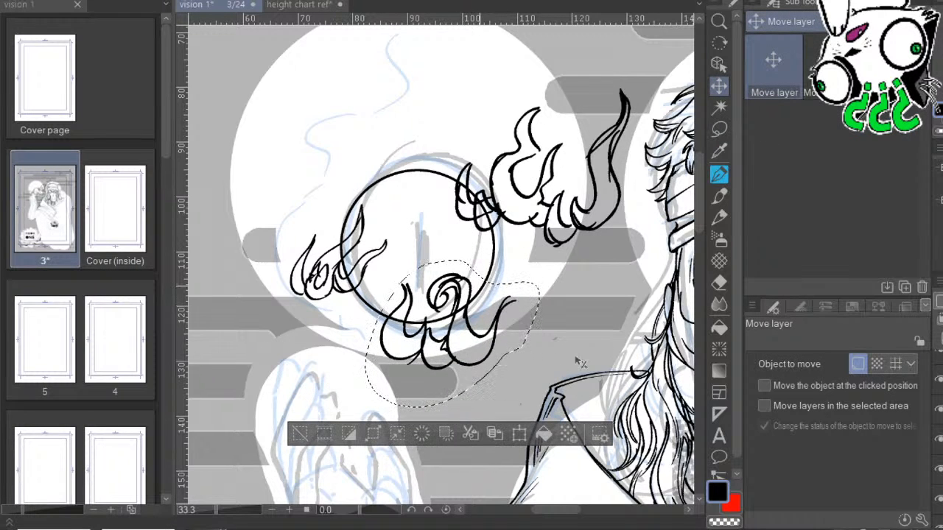
Clear the selection and ink a narrow vertical slit in the middle of the orb's circle.
{"action": "key", "text": "p"}
{"action": "key", "text": "ctrl+d"}
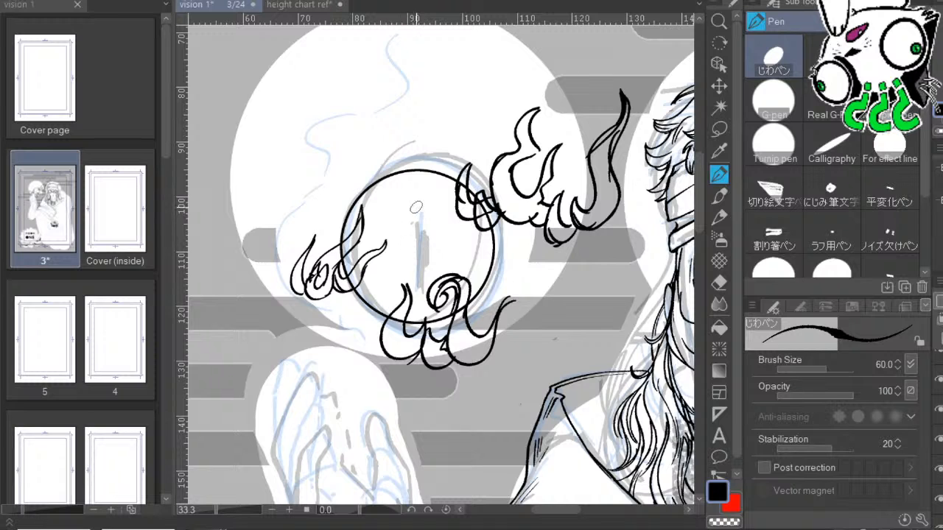
{"action": "mouse_move", "coordinate": [415, 207]}
{"action": "left_mouse_down"}
{"action": "mouse_move", "coordinate": [414, 285]}
{"action": "mouse_move", "coordinate": [417, 206]}
{"action": "left_mouse_up"}
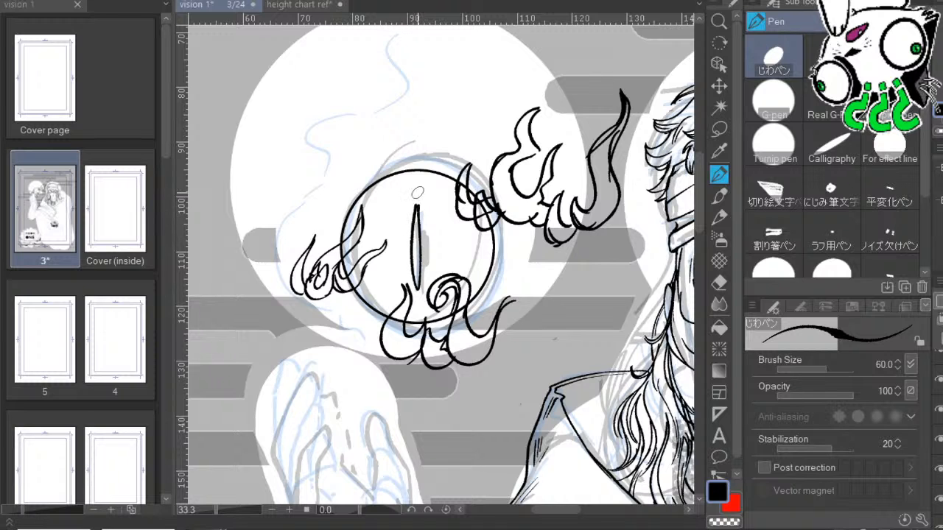
Ink a tall curved flame tongue with small forked tips above the orb, plus smaller tongues stepping down toward its upper-left edge.
{"action": "left_click_drag", "start_coordinate": [666, 228], "coordinate": [703, 280]}
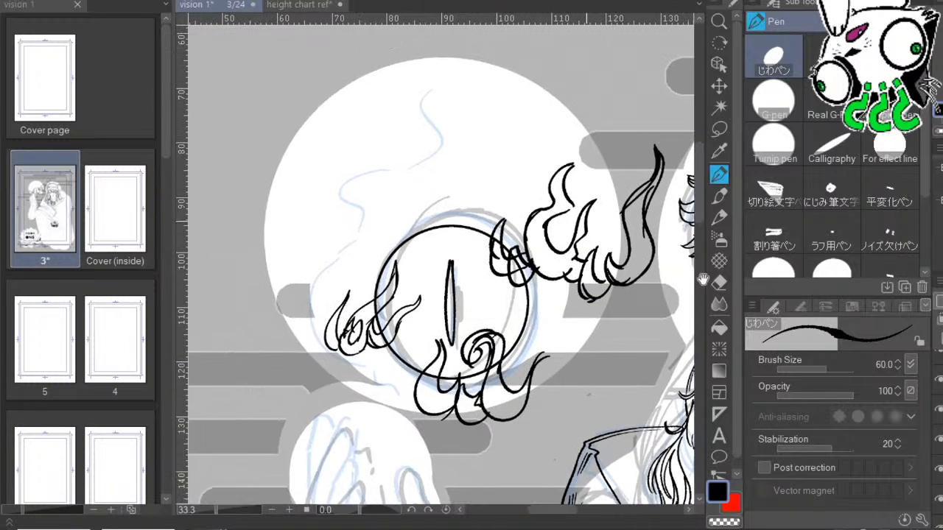
{"action": "left_click_drag", "start_coordinate": [539, 219], "coordinate": [510, 294]}
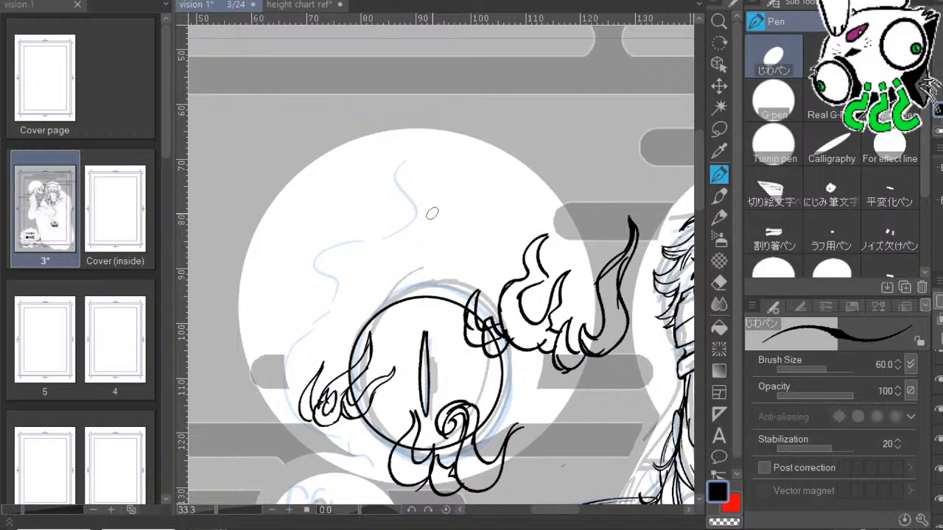
{"action": "mouse_move", "coordinate": [435, 99]}
{"action": "left_mouse_down"}
{"action": "mouse_move", "coordinate": [456, 161]}
{"action": "mouse_move", "coordinate": [419, 125]}
{"action": "mouse_move", "coordinate": [400, 156]}
{"action": "mouse_move", "coordinate": [462, 173]}
{"action": "left_mouse_up"}
{"action": "mouse_move", "coordinate": [475, 108]}
{"action": "left_mouse_down"}
{"action": "mouse_move", "coordinate": [442, 208]}
{"action": "mouse_move", "coordinate": [506, 159]}
{"action": "mouse_move", "coordinate": [528, 127]}
{"action": "left_mouse_up"}
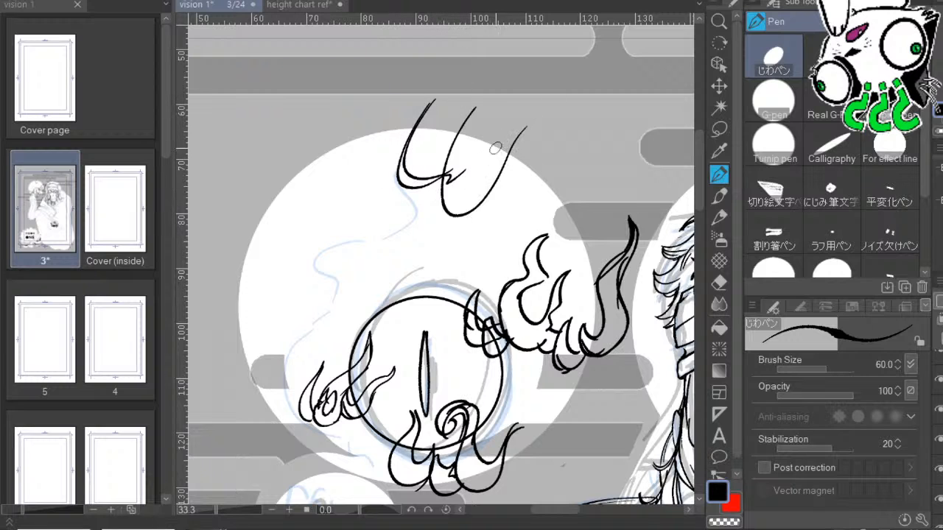
{"action": "key", "text": "ctrl+z"}
{"action": "key", "text": "ctrl+z"}
{"action": "mouse_move", "coordinate": [447, 175]}
{"action": "left_mouse_down"}
{"action": "mouse_move", "coordinate": [434, 209]}
{"action": "mouse_move", "coordinate": [463, 155]}
{"action": "mouse_move", "coordinate": [428, 227]}
{"action": "mouse_move", "coordinate": [449, 221]}
{"action": "mouse_move", "coordinate": [437, 200]}
{"action": "mouse_move", "coordinate": [459, 220]}
{"action": "left_mouse_up"}
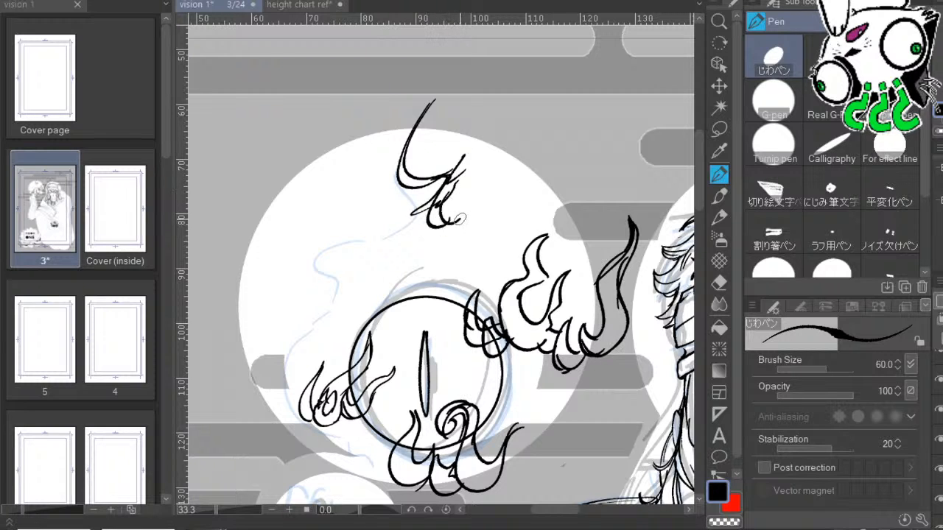
{"action": "mouse_move", "coordinate": [389, 206]}
{"action": "left_mouse_down"}
{"action": "mouse_move", "coordinate": [388, 230]}
{"action": "mouse_move", "coordinate": [377, 230]}
{"action": "mouse_move", "coordinate": [395, 257]}
{"action": "mouse_move", "coordinate": [399, 241]}
{"action": "mouse_move", "coordinate": [376, 286]}
{"action": "left_mouse_up"}
{"action": "mouse_move", "coordinate": [386, 279]}
{"action": "left_mouse_down"}
{"action": "mouse_move", "coordinate": [406, 285]}
{"action": "mouse_move", "coordinate": [427, 274]}
{"action": "left_mouse_up"}
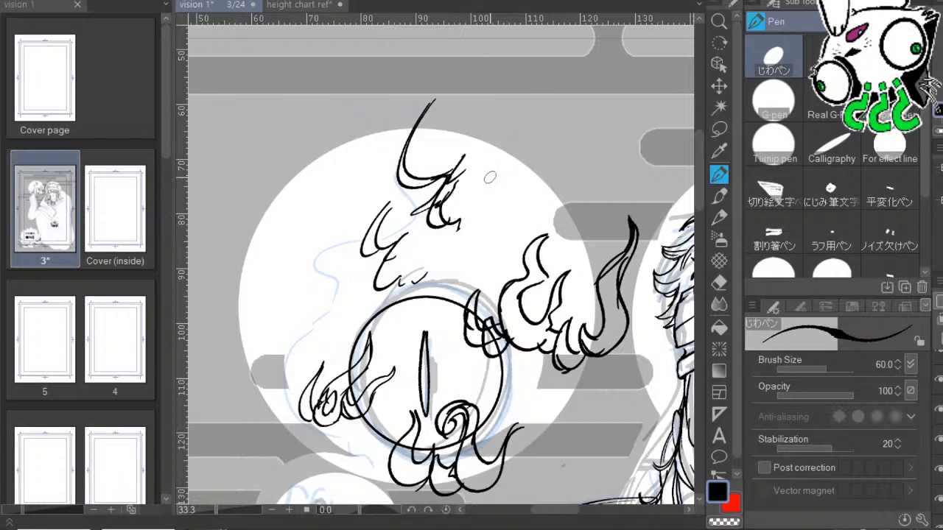
Ink a wide looping flame with inner curls and a separate high tip above the orb, removing the line that joins them.
{"action": "mouse_move", "coordinate": [498, 155]}
{"action": "left_mouse_down"}
{"action": "mouse_move", "coordinate": [548, 157]}
{"action": "mouse_move", "coordinate": [573, 121]}
{"action": "mouse_move", "coordinate": [561, 166]}
{"action": "mouse_move", "coordinate": [574, 119]}
{"action": "mouse_move", "coordinate": [576, 169]}
{"action": "left_mouse_up"}
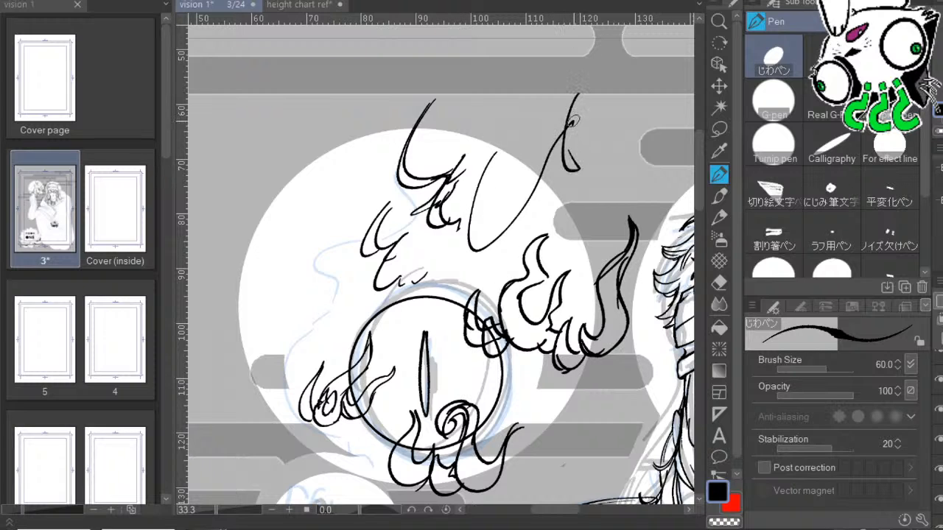
{"action": "mouse_move", "coordinate": [573, 119]}
{"action": "left_mouse_down"}
{"action": "mouse_move", "coordinate": [593, 163]}
{"action": "mouse_move", "coordinate": [566, 168]}
{"action": "left_mouse_up"}
{"action": "mouse_move", "coordinate": [496, 154]}
{"action": "left_mouse_down"}
{"action": "mouse_move", "coordinate": [487, 219]}
{"action": "mouse_move", "coordinate": [515, 165]}
{"action": "mouse_move", "coordinate": [532, 193]}
{"action": "mouse_move", "coordinate": [552, 172]}
{"action": "mouse_move", "coordinate": [532, 189]}
{"action": "left_mouse_up"}
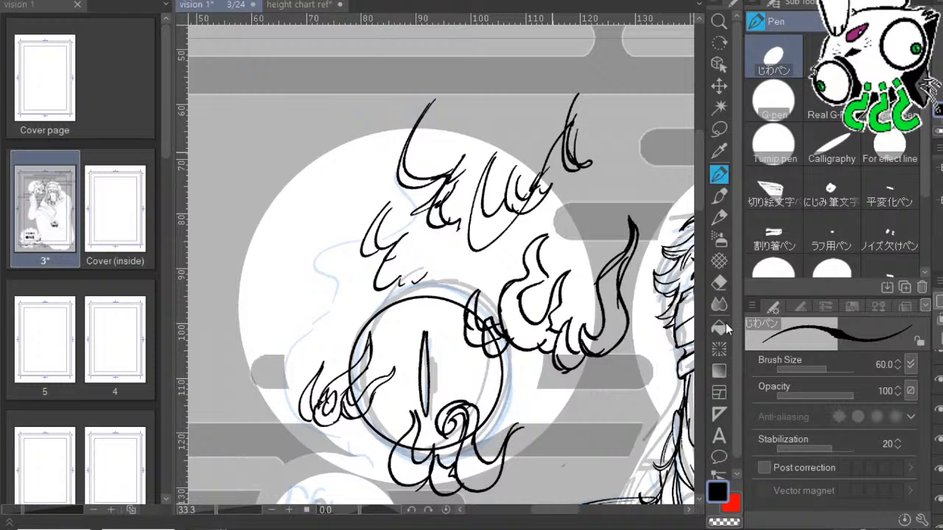
{"action": "left_click_drag", "start_coordinate": [642, 282], "coordinate": [593, 328]}
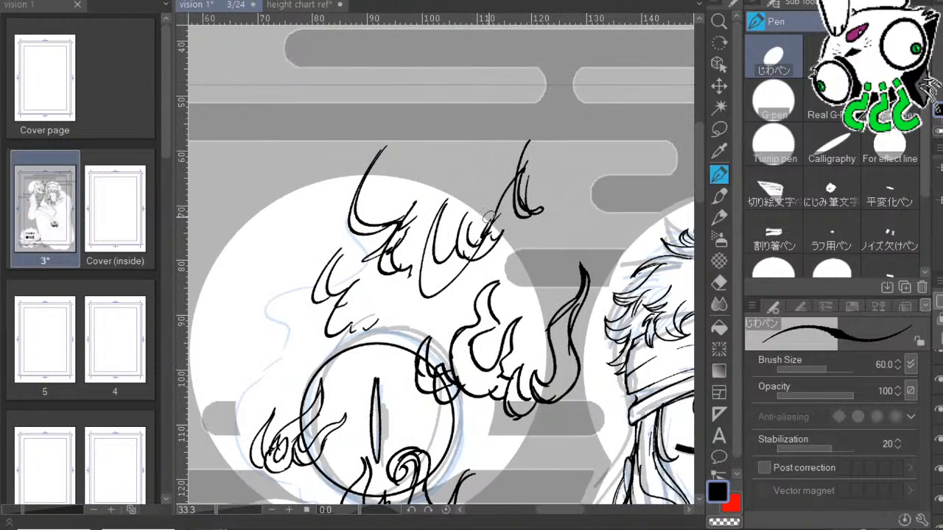
{"action": "mouse_move", "coordinate": [490, 219]}
{"action": "left_mouse_down"}
{"action": "mouse_move", "coordinate": [486, 201]}
{"action": "mouse_move", "coordinate": [504, 199]}
{"action": "left_mouse_up"}
{"action": "left_click_drag", "start_coordinate": [403, 262], "coordinate": [417, 250]}
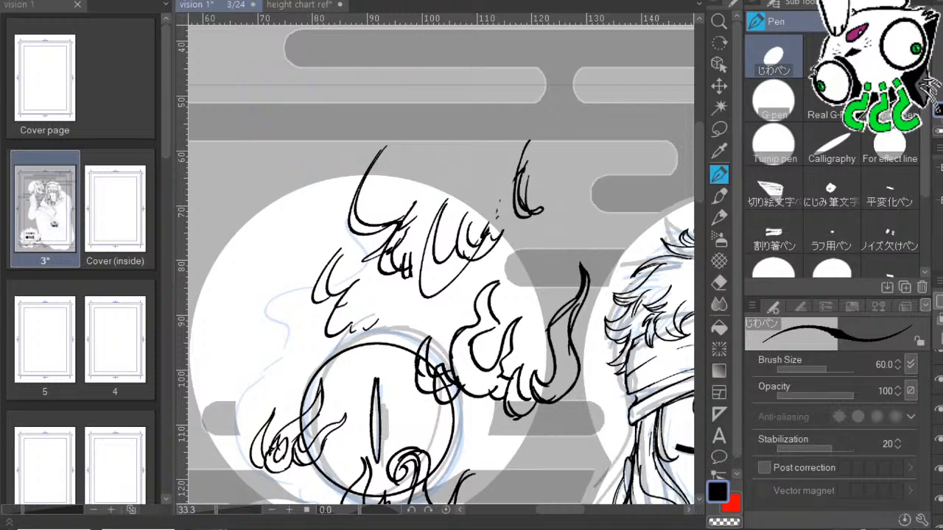
{"action": "left_click_drag", "start_coordinate": [480, 193], "coordinate": [522, 201]}
{"action": "left_click_drag", "start_coordinate": [631, 272], "coordinate": [617, 257]}
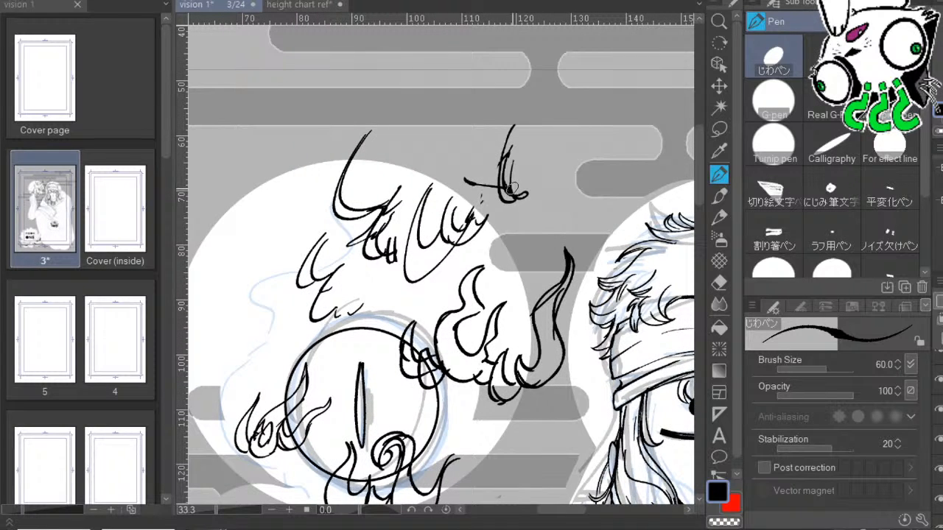
{"action": "key", "text": "ctrl+z"}
{"action": "mouse_move", "coordinate": [543, 135]}
{"action": "left_mouse_down"}
{"action": "mouse_move", "coordinate": [631, 93]}
{"action": "mouse_move", "coordinate": [635, 75]}
{"action": "left_mouse_up"}
{"action": "key", "text": "ctrl+z"}
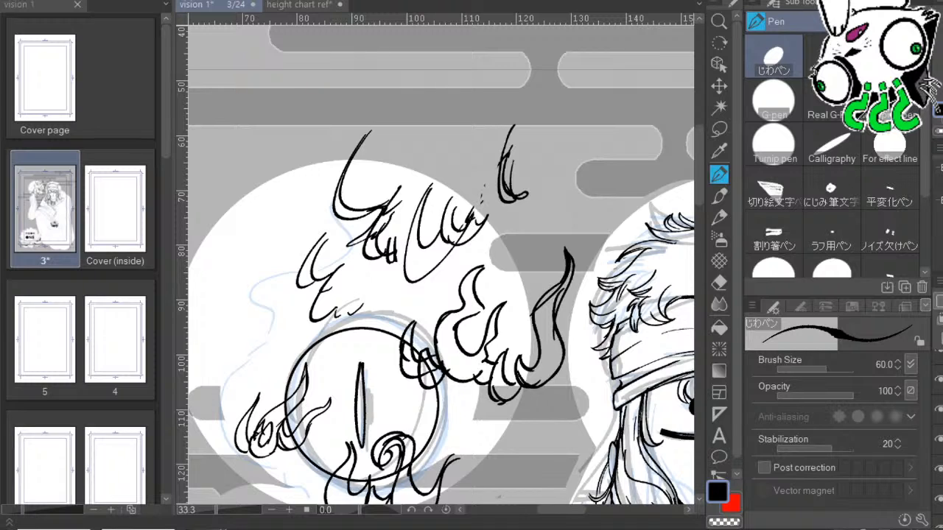
{"action": "left_click_drag", "start_coordinate": [537, 219], "coordinate": [602, 204]}
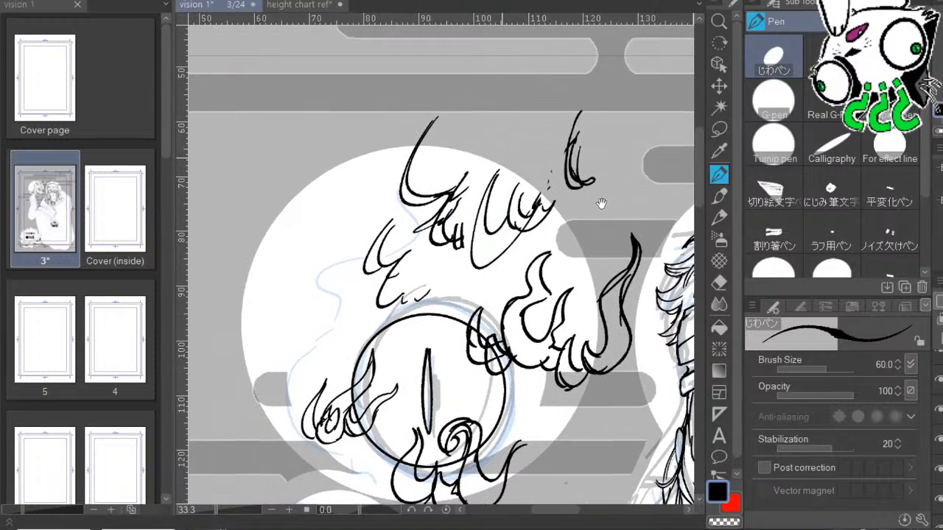
{"action": "mouse_move", "coordinate": [261, 291]}
{"action": "left_mouse_down"}
{"action": "mouse_move", "coordinate": [268, 200]}
{"action": "mouse_move", "coordinate": [354, 64]}
{"action": "left_mouse_up"}
{"action": "mouse_move", "coordinate": [264, 292]}
{"action": "left_mouse_down"}
{"action": "mouse_move", "coordinate": [283, 174]}
{"action": "mouse_move", "coordinate": [352, 76]}
{"action": "left_mouse_up"}
{"action": "key", "text": "ctrl+z"}
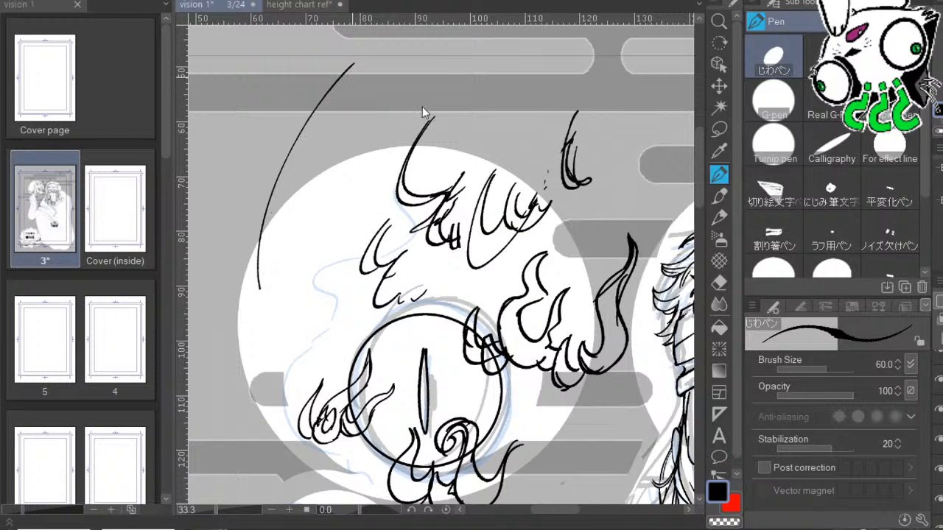
{"action": "key", "text": "ctrl+z"}
Lower Stabilization to 0, try long curved test strokes beside the orb, including at brush size 122.7, and undo them.
{"action": "left_click_drag", "start_coordinate": [374, 205], "coordinate": [400, 150]}
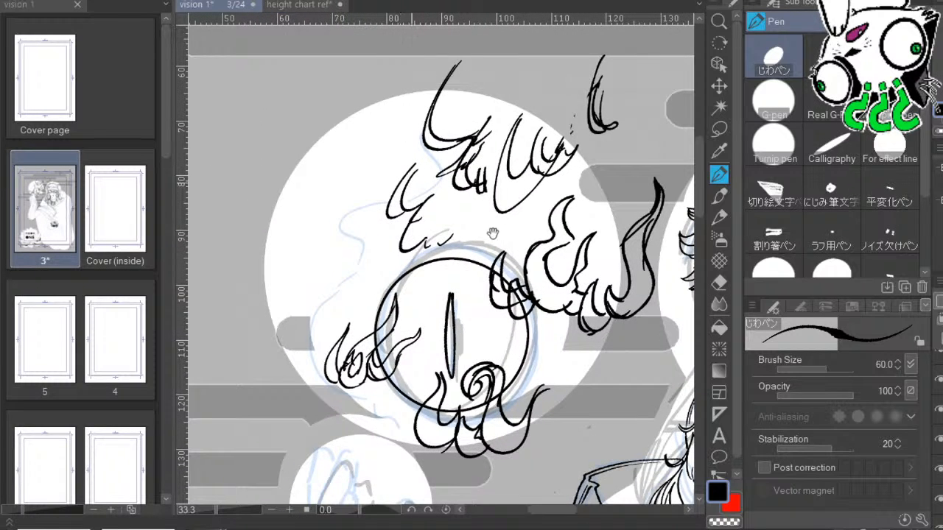
{"action": "left_click_drag", "start_coordinate": [493, 233], "coordinate": [456, 247]}
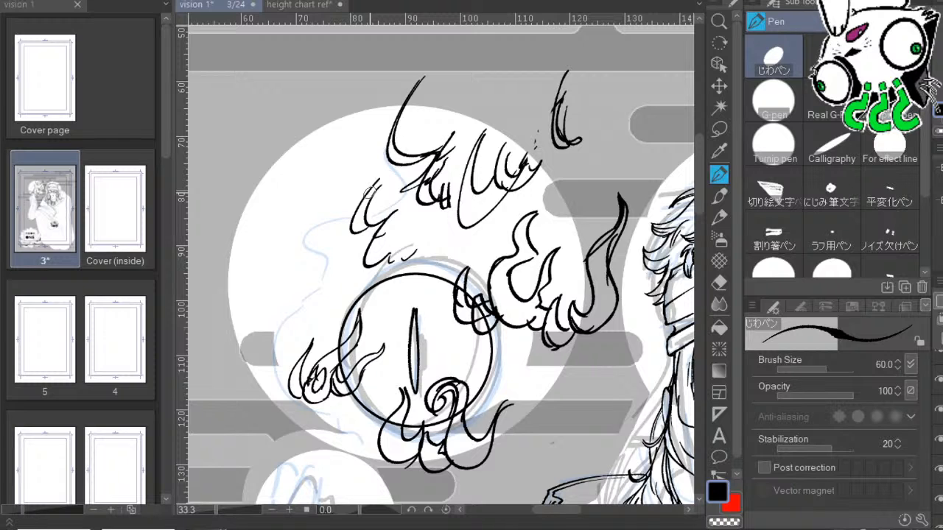
{"action": "left_click_drag", "start_coordinate": [368, 192], "coordinate": [441, 184]}
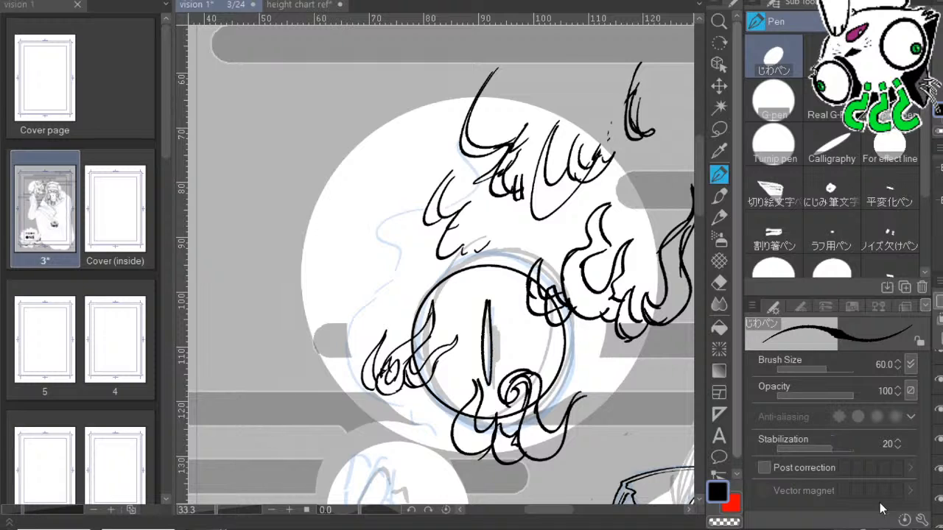
{"action": "left_click_drag", "start_coordinate": [832, 447], "coordinate": [777, 447]}
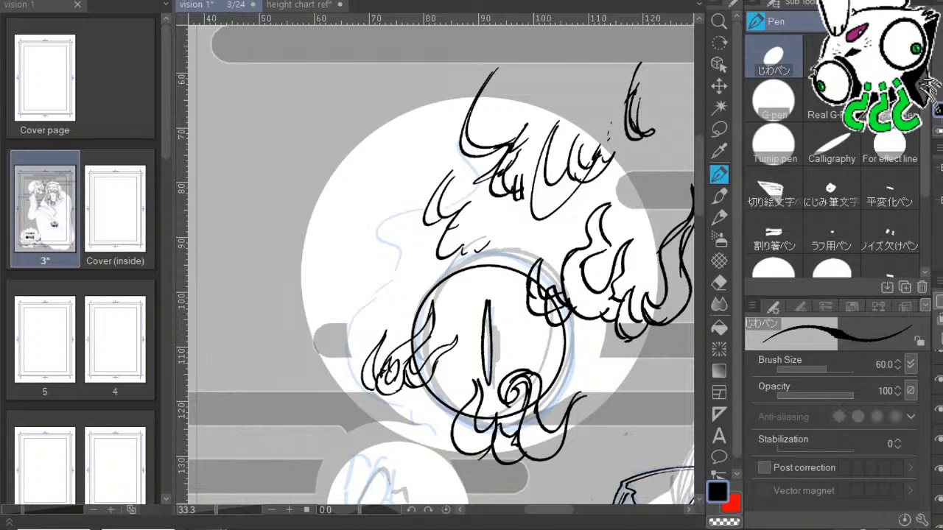
{"action": "mouse_move", "coordinate": [259, 407]}
{"action": "left_mouse_down"}
{"action": "mouse_move", "coordinate": [270, 276]}
{"action": "mouse_move", "coordinate": [389, 102]}
{"action": "left_mouse_up"}
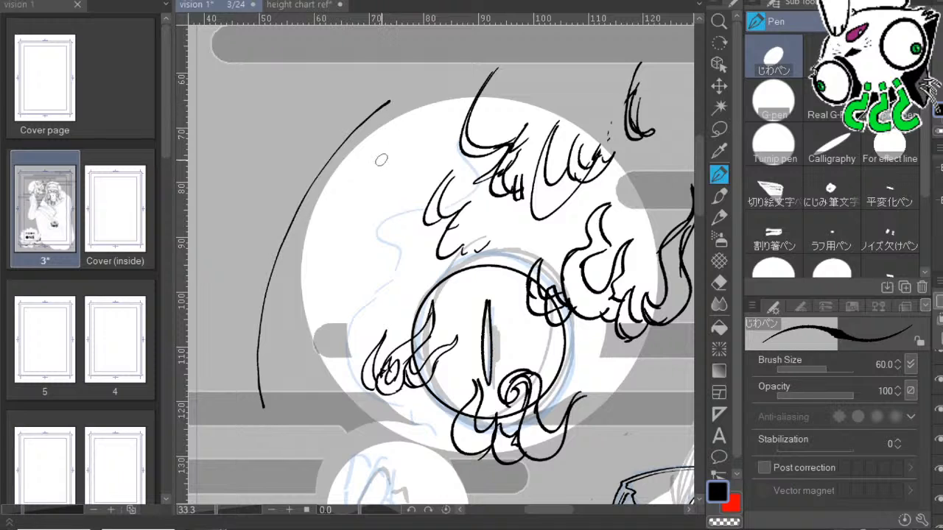
{"action": "key", "text": "ctrl+z"}
{"action": "left_click_drag", "start_coordinate": [250, 385], "coordinate": [417, 126]}
{"action": "key", "text": "ctrl+z"}
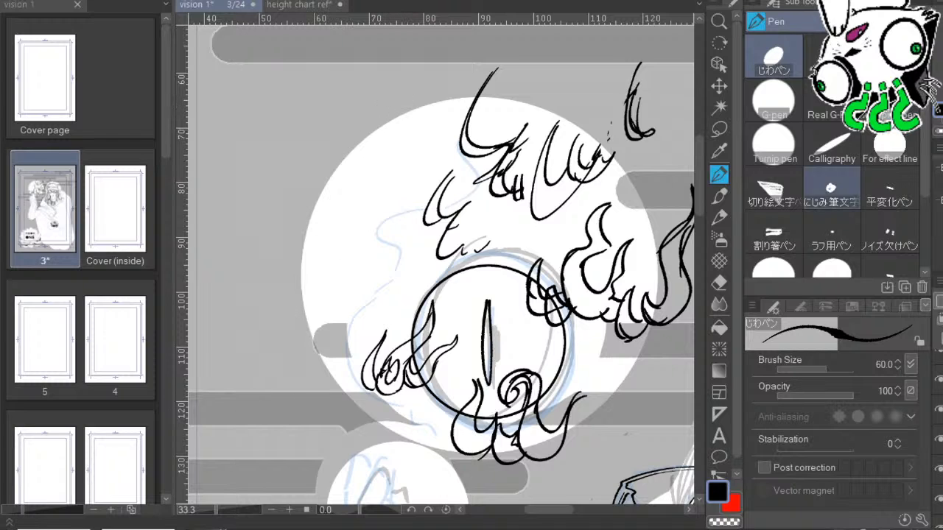
{"action": "mouse_move", "coordinate": [246, 466]}
{"action": "left_mouse_down"}
{"action": "mouse_move", "coordinate": [316, 137]}
{"action": "mouse_move", "coordinate": [335, 108]}
{"action": "left_mouse_up"}
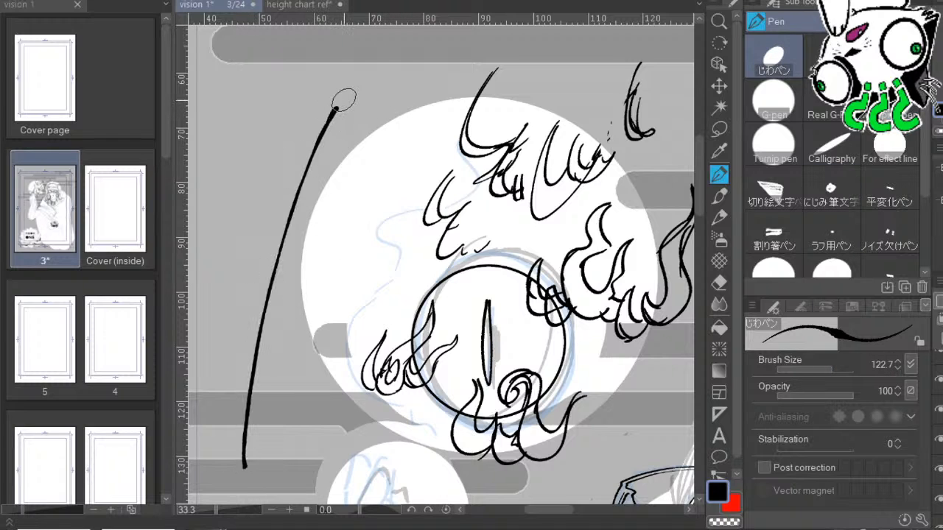
{"action": "left_click_drag", "start_coordinate": [220, 424], "coordinate": [321, 102]}
{"action": "mouse_move", "coordinate": [271, 402]}
{"action": "left_mouse_down"}
{"action": "mouse_move", "coordinate": [362, 137]}
{"action": "mouse_move", "coordinate": [427, 43]}
{"action": "left_mouse_up"}
{"action": "left_click_drag", "start_coordinate": [281, 383], "coordinate": [445, 71]}
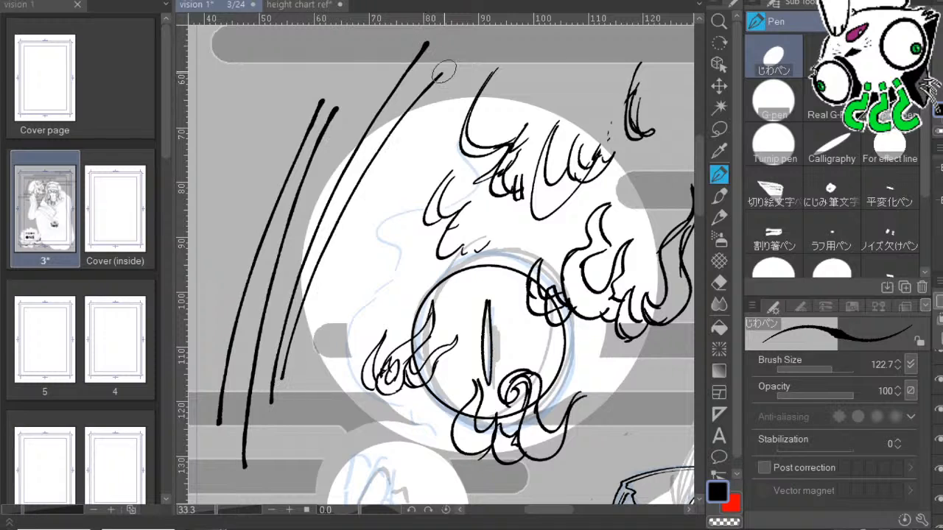
{"action": "key", "text": "ctrl+z"}
{"action": "key", "text": "ctrl+z"}
{"action": "key", "text": "ctrl+z"}
{"action": "key", "text": "ctrl+z"}
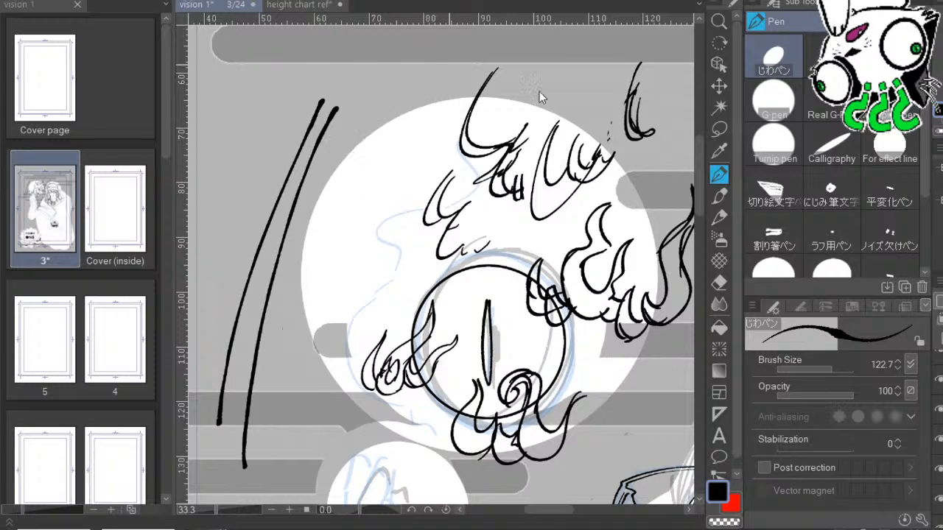
Set Stabilization to 19, test it with four long curved strokes beside the orb, and undo those strokes.
{"action": "left_click", "coordinate": [831, 446]}
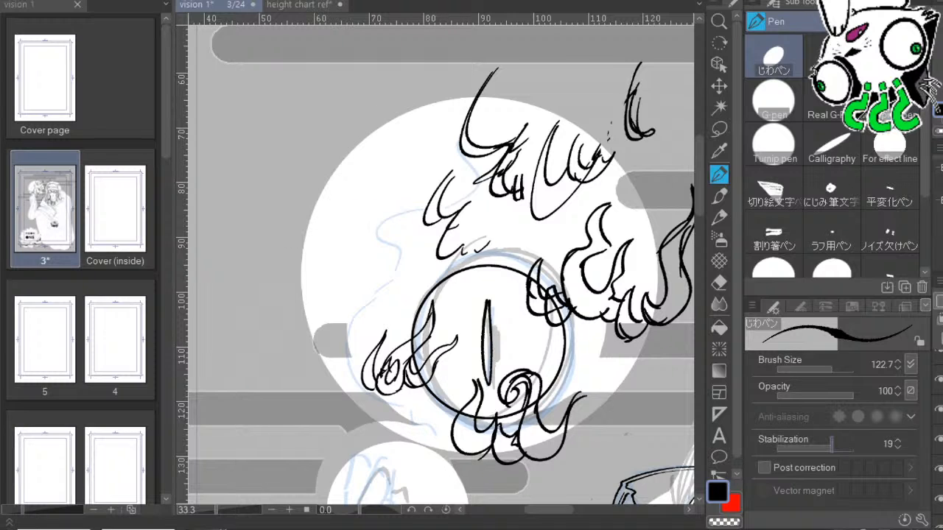
{"action": "left_click_drag", "start_coordinate": [231, 439], "coordinate": [331, 91]}
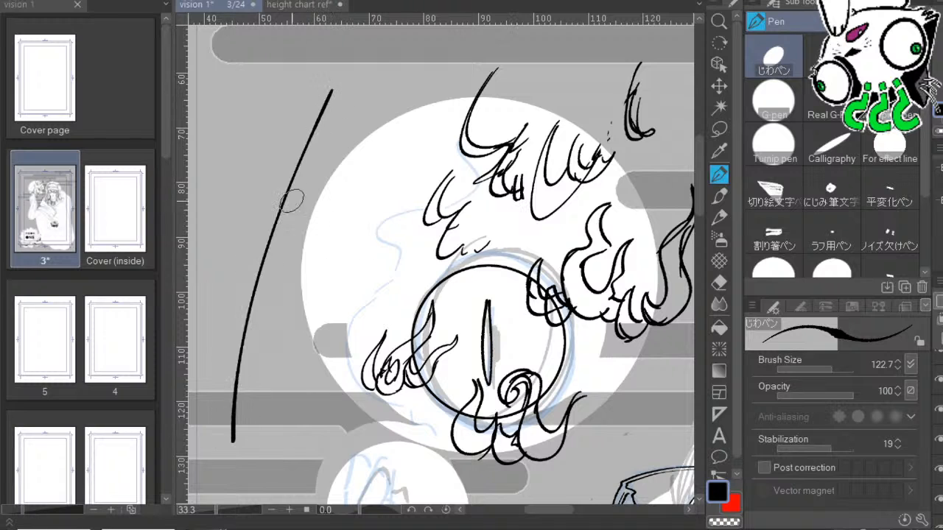
{"action": "left_click_drag", "start_coordinate": [243, 423], "coordinate": [377, 91]}
{"action": "left_click_drag", "start_coordinate": [261, 407], "coordinate": [430, 64]}
{"action": "left_click_drag", "start_coordinate": [298, 329], "coordinate": [466, 65]}
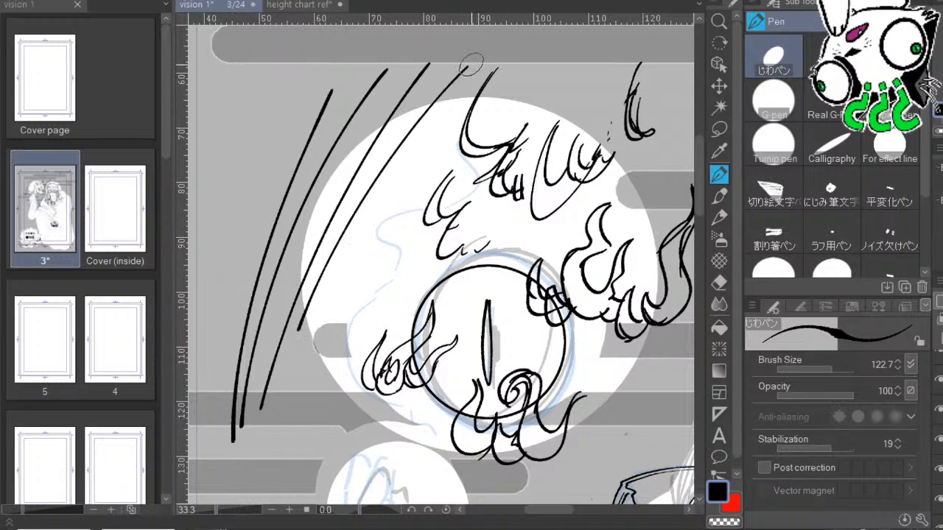
{"action": "key", "text": "ctrl+z"}
{"action": "key", "text": "ctrl+z"}
{"action": "key", "text": "ctrl+z"}
{"action": "key", "text": "ctrl+z"}
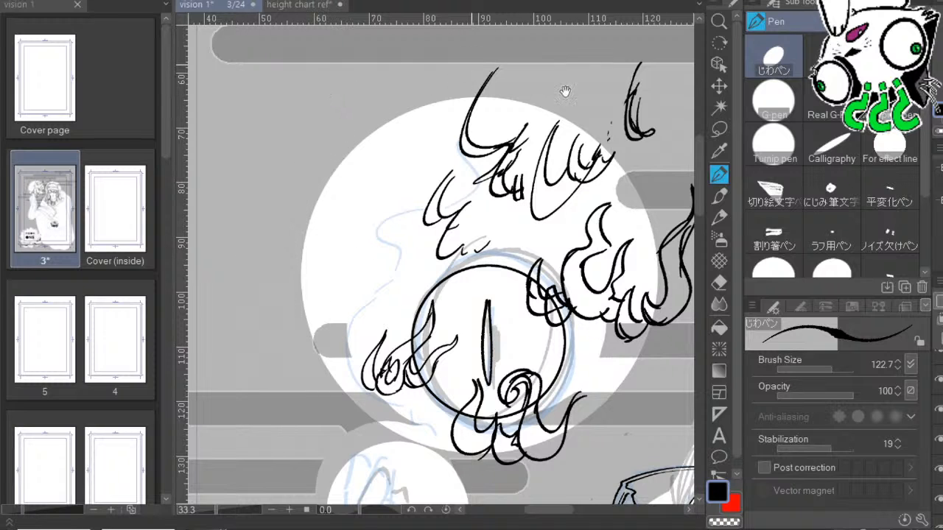
Set the brush size to 71.5 and ink a slim pointed tongue rising from the inner curls of the flame above the orb.
{"action": "scroll", "coordinate": [417, 203], "scroll_direction": "right", "scroll_amount": 2}
{"action": "mouse_move", "coordinate": [543, 156]}
{"action": "left_mouse_down"}
{"action": "mouse_move", "coordinate": [566, 110]}
{"action": "mouse_move", "coordinate": [540, 157]}
{"action": "left_mouse_up"}
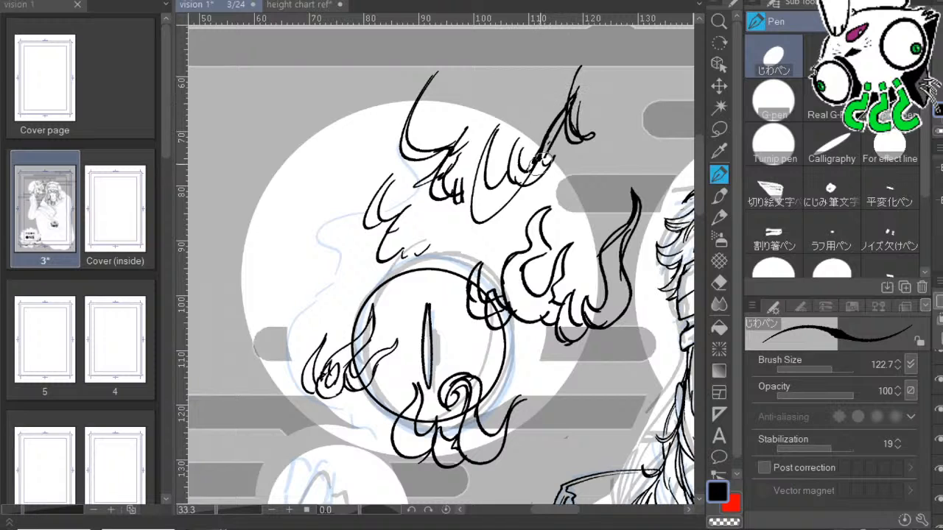
{"action": "key", "text": "ctrl+z"}
{"action": "key", "text": "ctrl+z"}
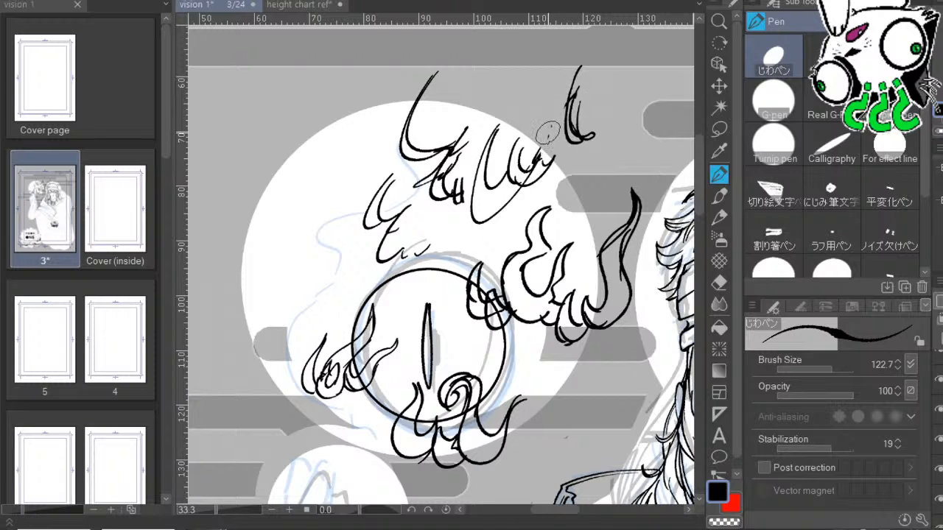
{"action": "left_click_drag", "start_coordinate": [833, 369], "coordinate": [828, 369]}
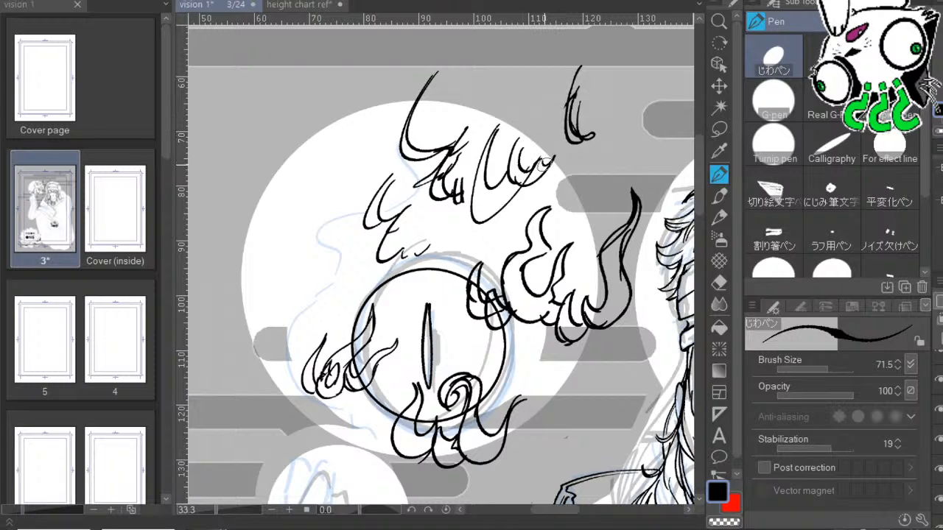
{"action": "left_click_drag", "start_coordinate": [521, 161], "coordinate": [543, 109]}
{"action": "left_click_drag", "start_coordinate": [519, 143], "coordinate": [529, 126]}
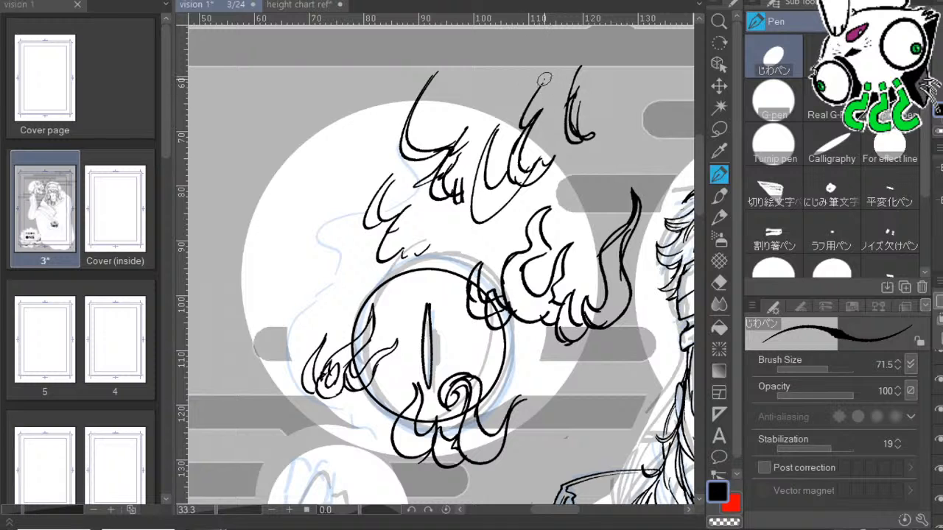
Thicken the small flame tongue above the orb's upper-left edge and extend it into a sharper, tapered tip.
{"action": "left_click_drag", "start_coordinate": [612, 169], "coordinate": [550, 176]}
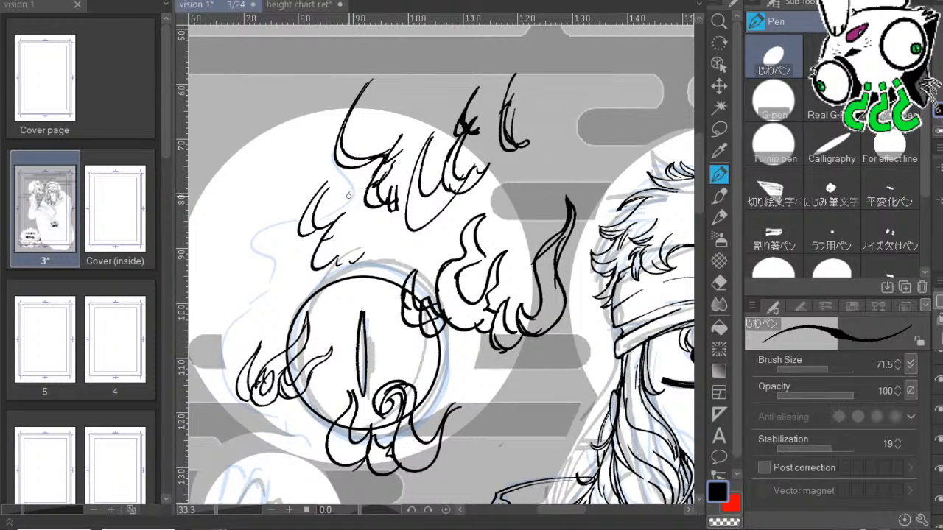
{"action": "mouse_move", "coordinate": [318, 193]}
{"action": "left_mouse_down"}
{"action": "mouse_move", "coordinate": [338, 177]}
{"action": "mouse_move", "coordinate": [314, 242]}
{"action": "left_mouse_up"}
{"action": "mouse_move", "coordinate": [321, 195]}
{"action": "left_mouse_down"}
{"action": "mouse_move", "coordinate": [305, 233]}
{"action": "mouse_move", "coordinate": [300, 218]}
{"action": "left_mouse_up"}
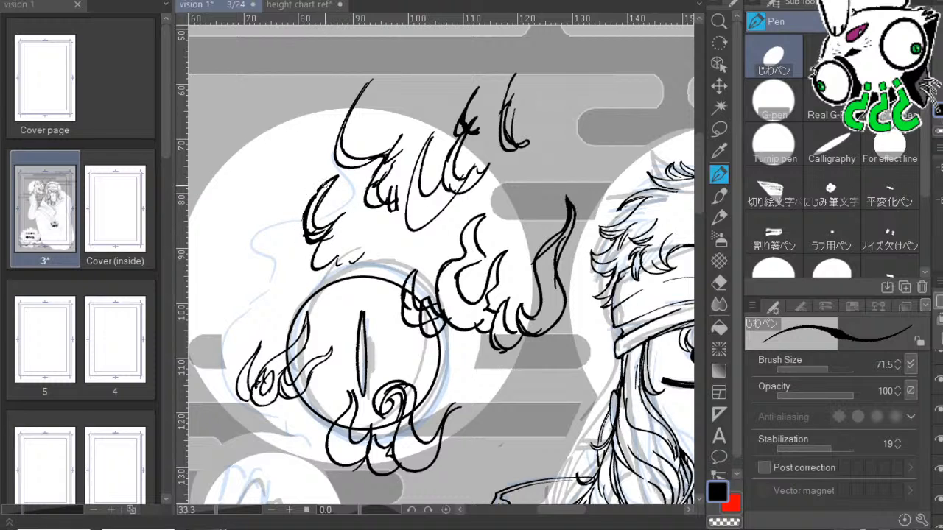
{"action": "left_click_drag", "start_coordinate": [326, 186], "coordinate": [307, 220]}
{"action": "left_click_drag", "start_coordinate": [314, 174], "coordinate": [342, 159]}
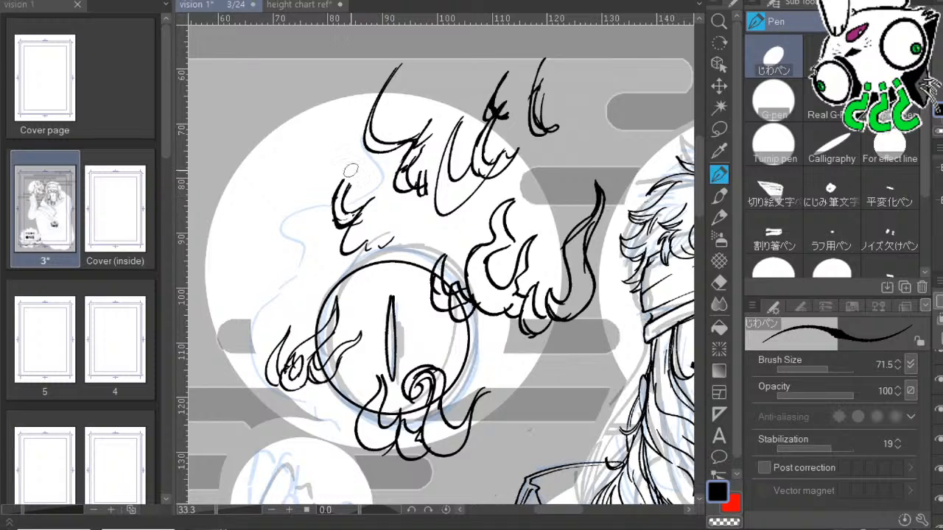
{"action": "mouse_move", "coordinate": [351, 170]}
{"action": "left_mouse_down"}
{"action": "mouse_move", "coordinate": [339, 203]}
{"action": "mouse_move", "coordinate": [348, 210]}
{"action": "left_mouse_up"}
{"action": "left_click_drag", "start_coordinate": [583, 379], "coordinate": [550, 408]}
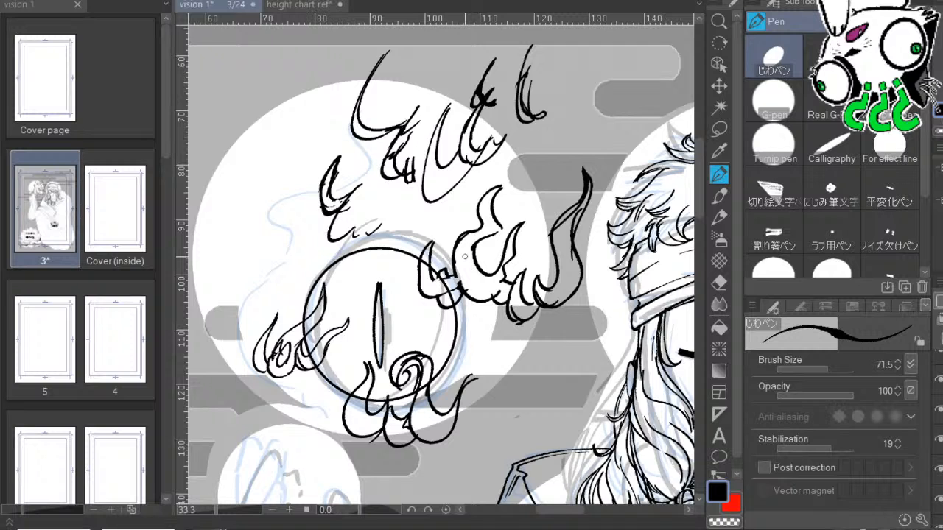
{"action": "left_click_drag", "start_coordinate": [567, 326], "coordinate": [555, 295]}
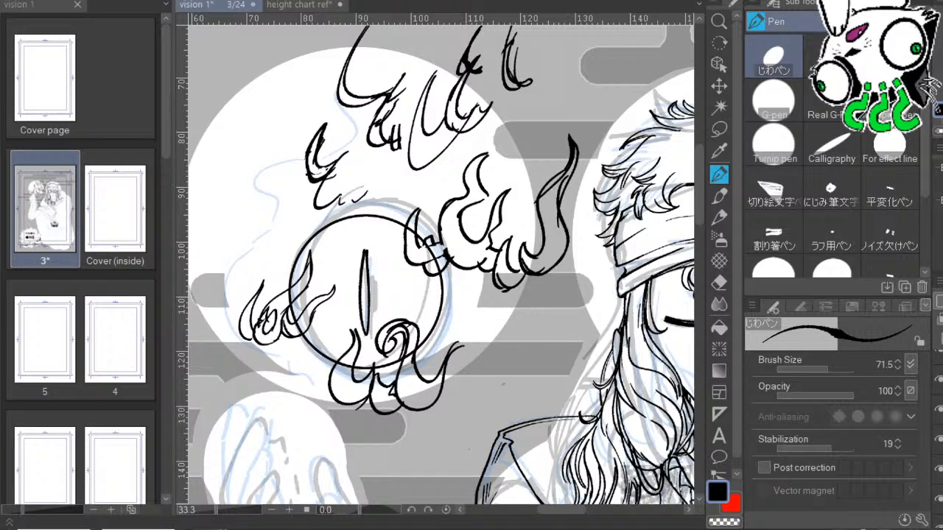
Thicken the small flame curl on the orb's upper-right edge and ink a small hooked stroke beside the orb's lower flames.
{"action": "mouse_move", "coordinate": [605, 307]}
{"action": "left_mouse_down"}
{"action": "mouse_move", "coordinate": [563, 291]}
{"action": "mouse_move", "coordinate": [538, 251]}
{"action": "left_mouse_up"}
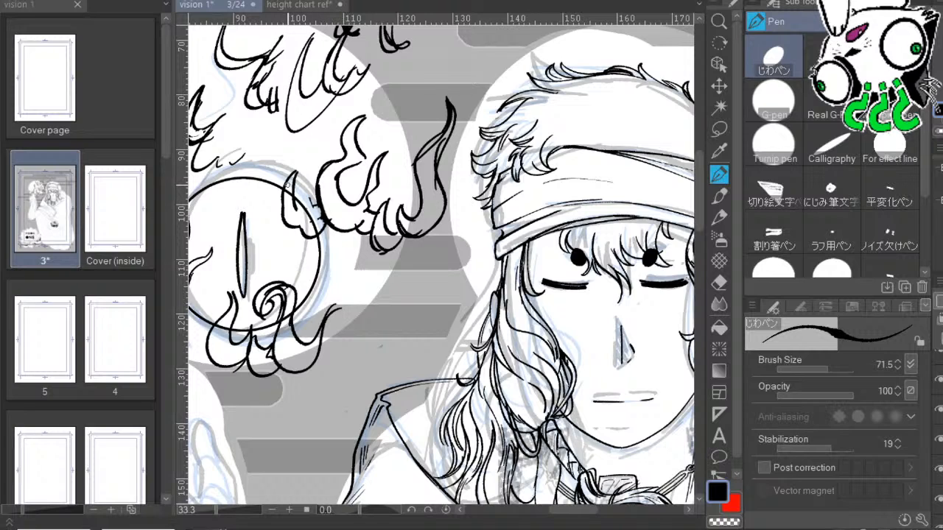
{"action": "left_click_drag", "start_coordinate": [299, 230], "coordinate": [310, 214]}
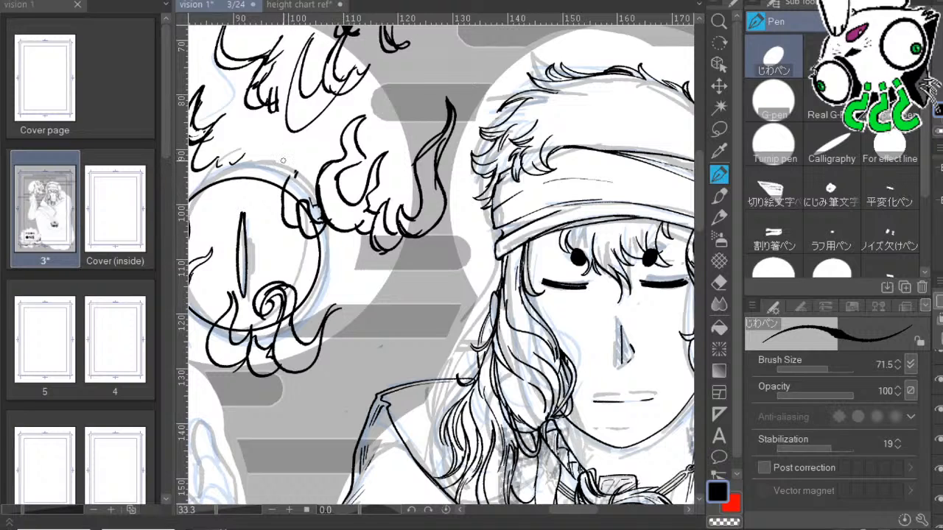
{"action": "mouse_move", "coordinate": [283, 221]}
{"action": "left_mouse_down"}
{"action": "mouse_move", "coordinate": [285, 177]}
{"action": "mouse_move", "coordinate": [285, 206]}
{"action": "mouse_move", "coordinate": [289, 175]}
{"action": "mouse_move", "coordinate": [296, 214]}
{"action": "mouse_move", "coordinate": [325, 204]}
{"action": "left_mouse_up"}
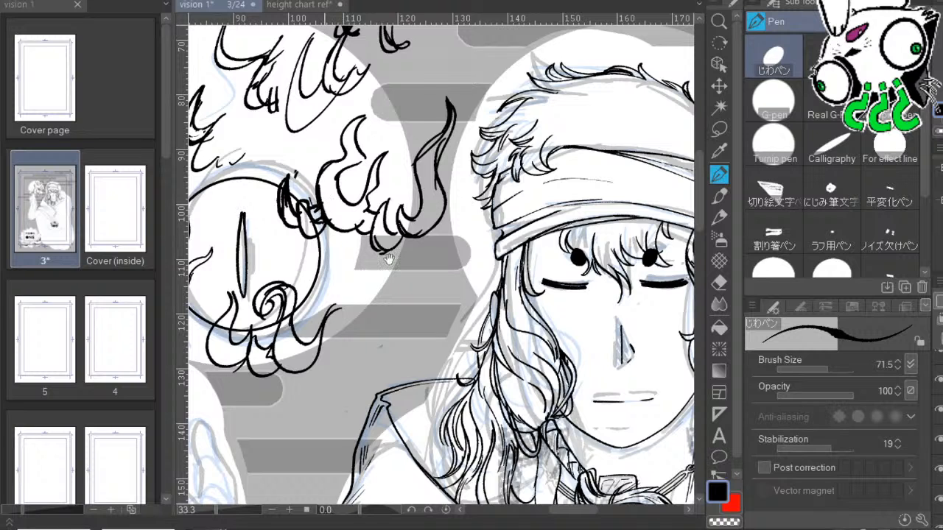
{"action": "left_click_drag", "start_coordinate": [440, 306], "coordinate": [537, 226]}
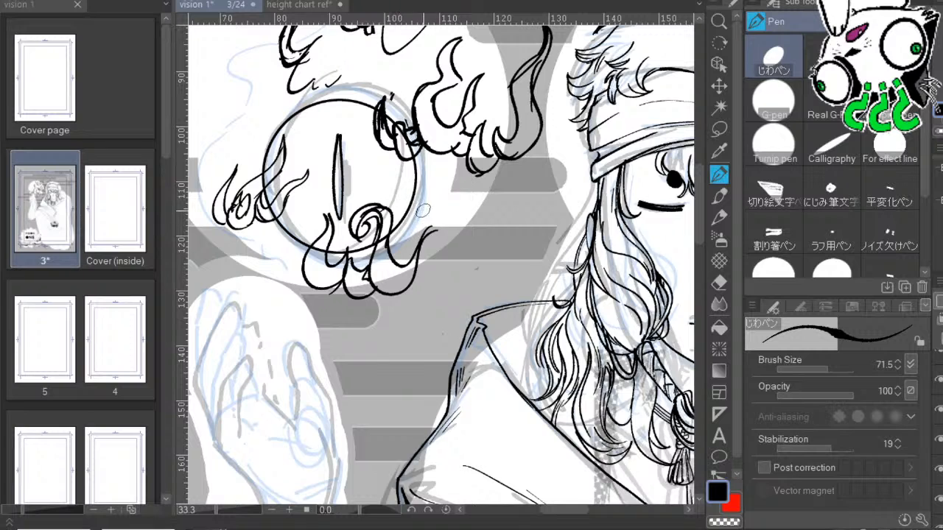
{"action": "left_click_drag", "start_coordinate": [433, 194], "coordinate": [451, 229]}
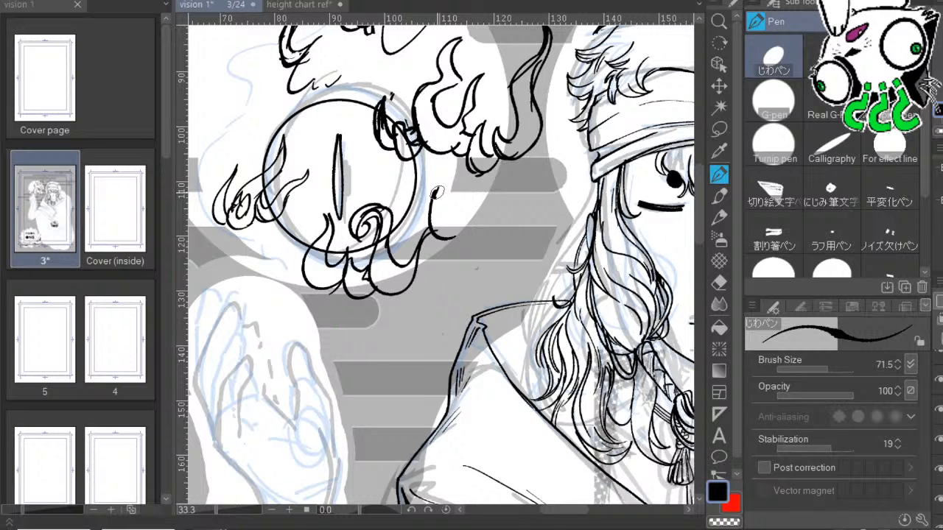
Hide the grey rough sketch layer over the raised hand and sleeve, keeping only the light-blue sketch as guide.
{"action": "left_click_drag", "start_coordinate": [536, 293], "coordinate": [659, 147]}
{"action": "left_click_drag", "start_coordinate": [554, 238], "coordinate": [595, 193]}
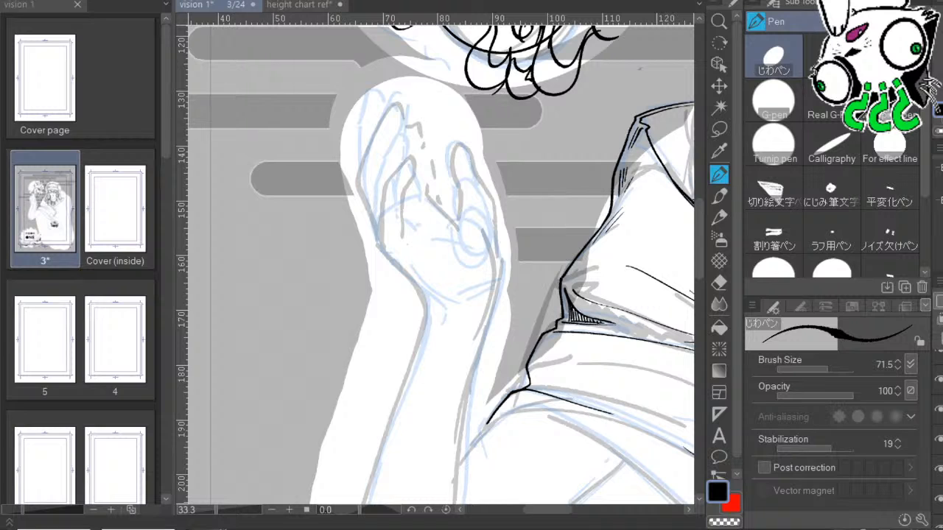
{"action": "left_click", "coordinate": [939, 499]}
{"action": "left_click", "coordinate": [939, 499]}
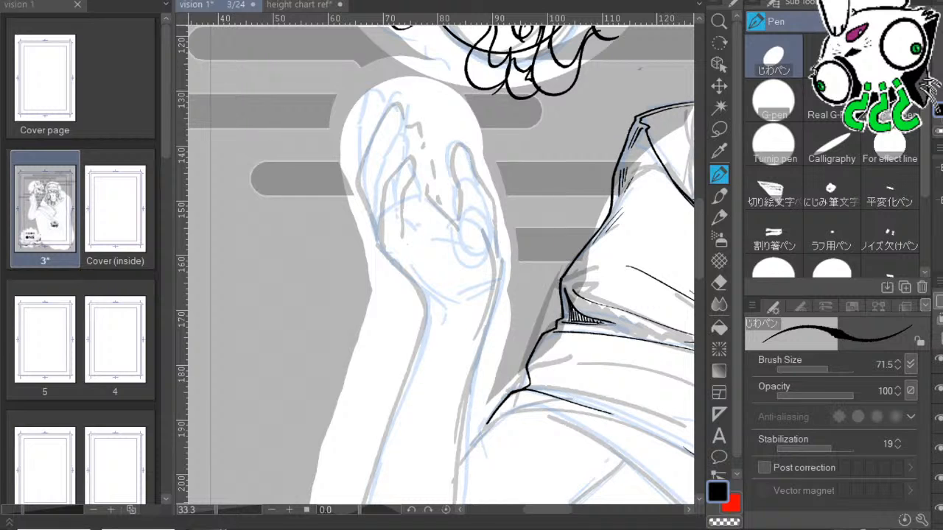
{"action": "scroll", "coordinate": [939, 442], "scroll_direction": "down", "scroll_amount": 3}
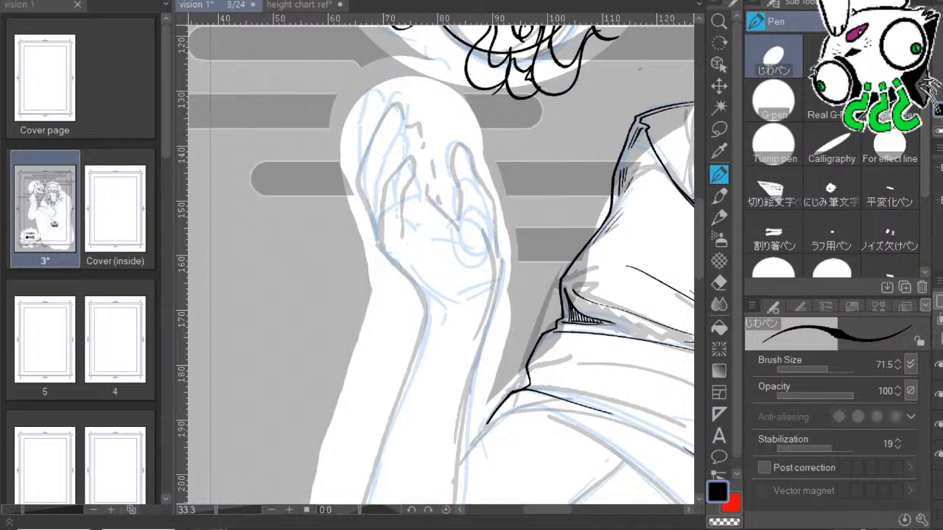
{"action": "left_click", "coordinate": [939, 454]}
{"action": "left_click_drag", "start_coordinate": [659, 324], "coordinate": [546, 349]}
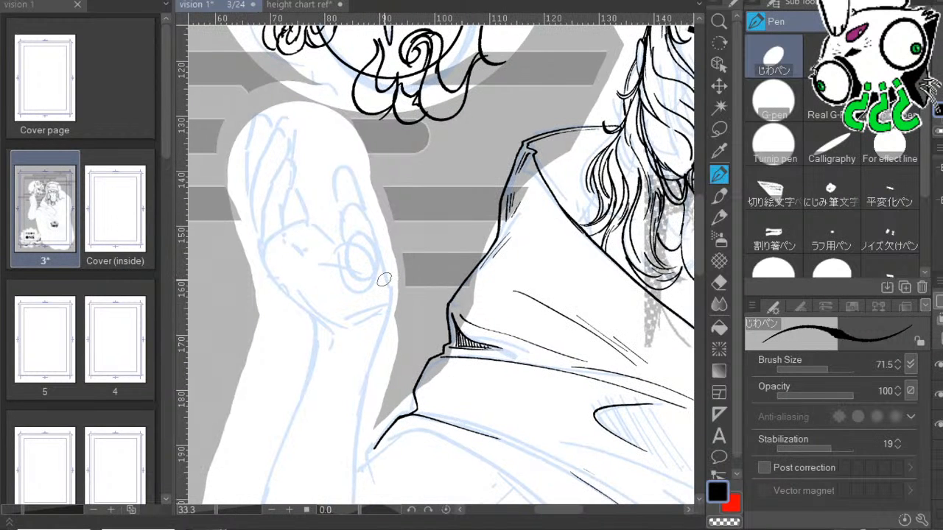
{"action": "left_click_drag", "start_coordinate": [597, 308], "coordinate": [635, 344]}
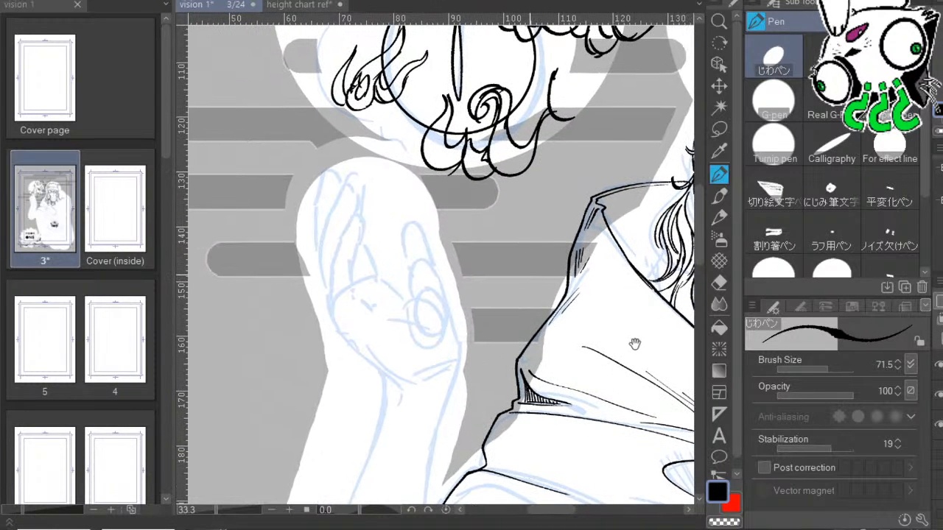
{"action": "left_click_drag", "start_coordinate": [629, 376], "coordinate": [653, 373]}
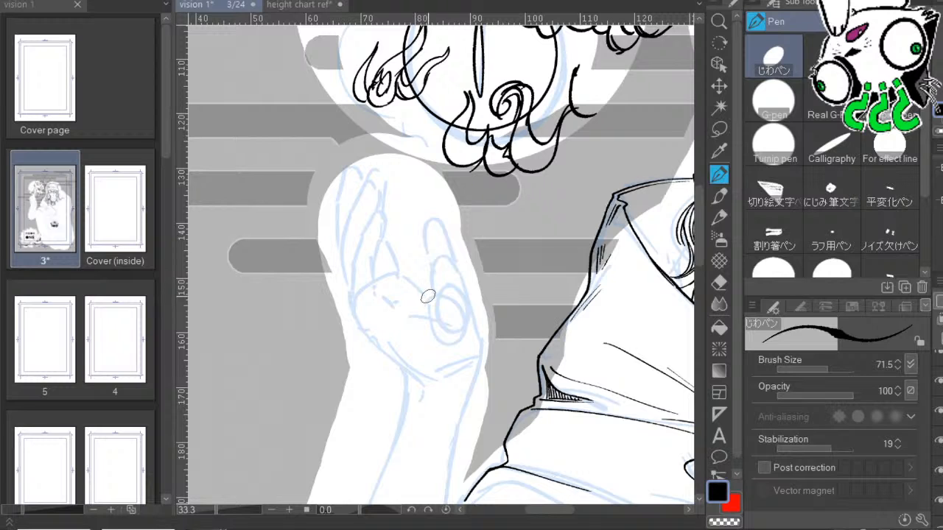
Thicken the hooked flame stroke to the right of the orb and extend its lower end into a tapered tip.
{"action": "mouse_move", "coordinate": [542, 385]}
{"action": "left_mouse_down"}
{"action": "mouse_move", "coordinate": [571, 328]}
{"action": "mouse_move", "coordinate": [602, 308]}
{"action": "mouse_move", "coordinate": [622, 346]}
{"action": "mouse_move", "coordinate": [526, 338]}
{"action": "left_mouse_up"}
{"action": "left_click_drag", "start_coordinate": [625, 293], "coordinate": [493, 389]}
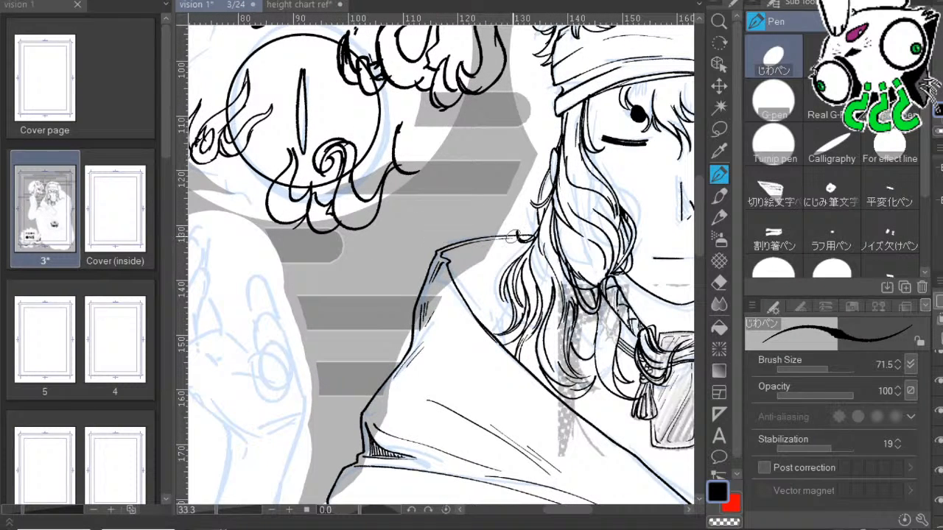
{"action": "mouse_move", "coordinate": [390, 126]}
{"action": "left_mouse_down"}
{"action": "mouse_move", "coordinate": [388, 178]}
{"action": "mouse_move", "coordinate": [422, 168]}
{"action": "left_mouse_up"}
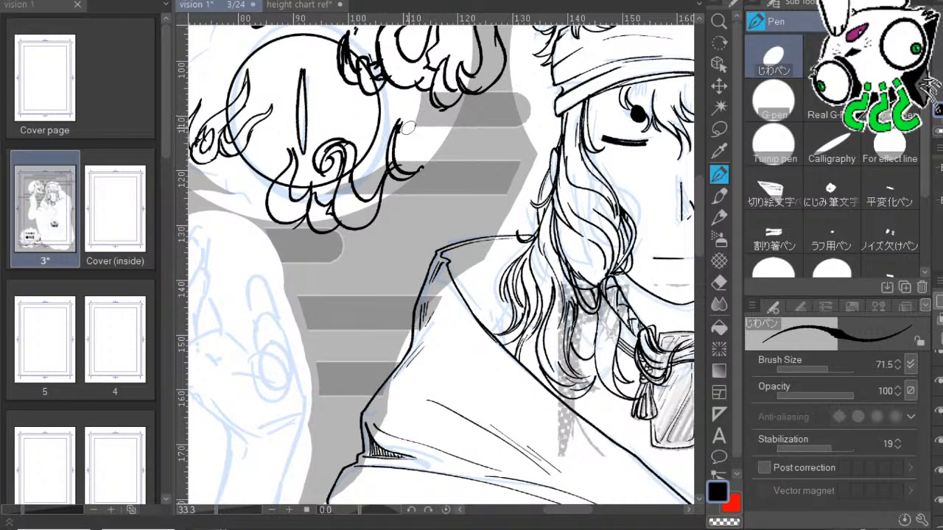
{"action": "left_click_drag", "start_coordinate": [401, 116], "coordinate": [404, 154]}
Ink the sleeve's lower edge as a thick curve from the forearm opening down to the pointed corner above the lotus.
{"action": "left_click_drag", "start_coordinate": [527, 273], "coordinate": [543, 181]}
{"action": "mouse_move", "coordinate": [678, 341]}
{"action": "left_mouse_down"}
{"action": "mouse_move", "coordinate": [538, 188]}
{"action": "mouse_move", "coordinate": [527, 128]}
{"action": "left_mouse_up"}
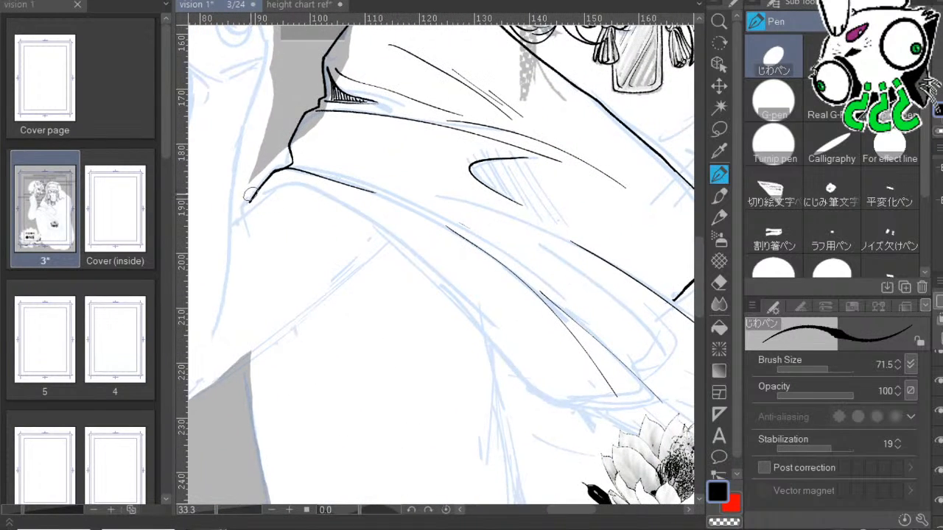
{"action": "mouse_move", "coordinate": [249, 199]}
{"action": "left_mouse_down"}
{"action": "mouse_move", "coordinate": [318, 191]}
{"action": "mouse_move", "coordinate": [412, 242]}
{"action": "mouse_move", "coordinate": [541, 356]}
{"action": "left_mouse_up"}
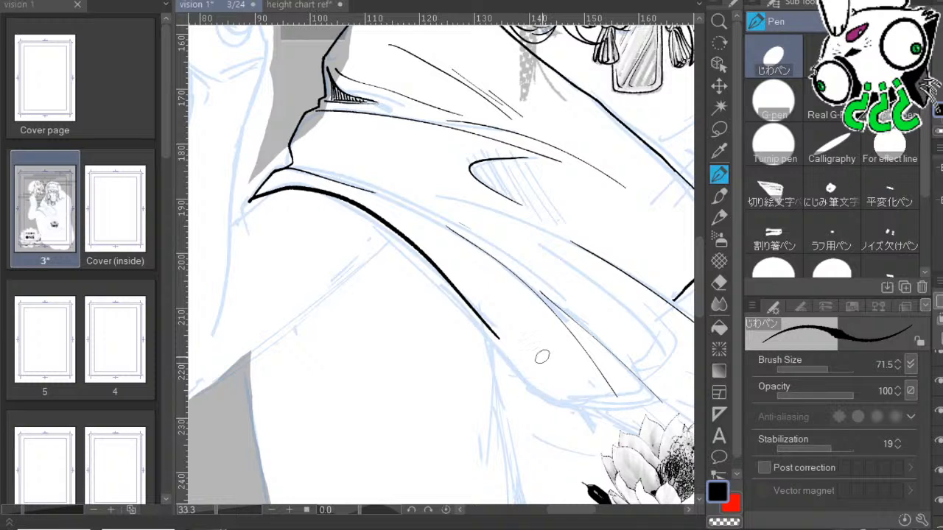
{"action": "key", "text": "ctrl+z"}
{"action": "left_click_drag", "start_coordinate": [511, 283], "coordinate": [491, 240]}
{"action": "mouse_move", "coordinate": [231, 156]}
{"action": "left_mouse_down"}
{"action": "mouse_move", "coordinate": [436, 276]}
{"action": "mouse_move", "coordinate": [506, 342]}
{"action": "left_mouse_up"}
{"action": "left_click_drag", "start_coordinate": [485, 285], "coordinate": [375, 232]}
{"action": "mouse_move", "coordinate": [318, 214]}
{"action": "left_mouse_down"}
{"action": "mouse_move", "coordinate": [371, 269]}
{"action": "mouse_move", "coordinate": [469, 313]}
{"action": "mouse_move", "coordinate": [531, 299]}
{"action": "left_mouse_up"}
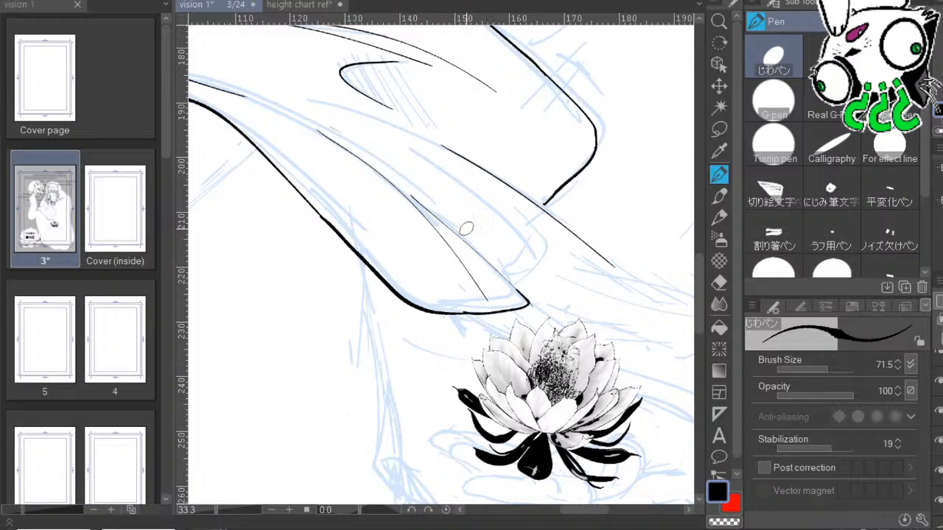
Set the brush size to 54.6, trim the fold line's overrun past the sleeve hem, and tidy its junction with the hem.
{"action": "left_click", "coordinate": [825, 369]}
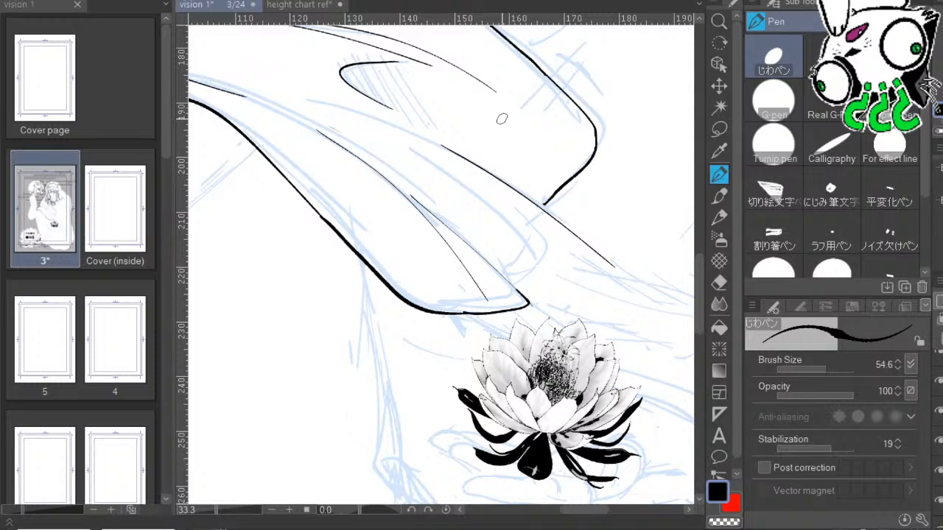
{"action": "left_click_drag", "start_coordinate": [691, 274], "coordinate": [537, 257]}
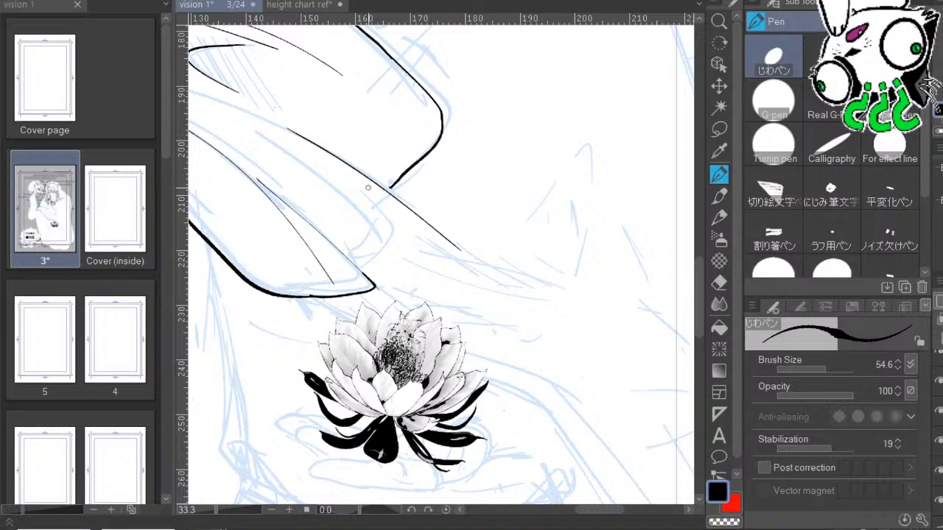
{"action": "left_click_drag", "start_coordinate": [368, 188], "coordinate": [411, 212]}
{"action": "left_click_drag", "start_coordinate": [499, 232], "coordinate": [596, 165]}
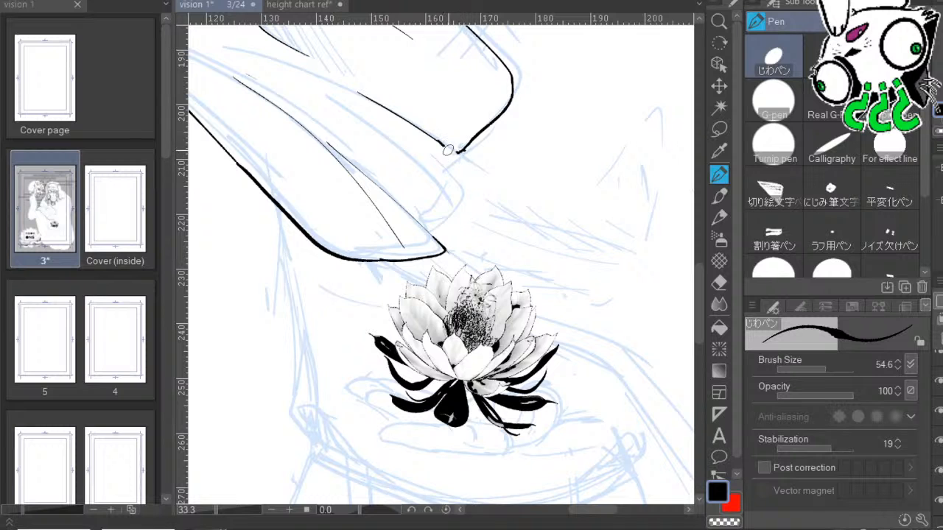
{"action": "left_click_drag", "start_coordinate": [441, 142], "coordinate": [454, 168]}
Set the brush size to 40, try a long fold line and small curl between the sleeve hem's pleats, and undo them.
{"action": "mouse_move", "coordinate": [316, 230]}
{"action": "left_mouse_down"}
{"action": "mouse_move", "coordinate": [481, 387]}
{"action": "mouse_move", "coordinate": [543, 320]}
{"action": "mouse_move", "coordinate": [547, 235]}
{"action": "mouse_move", "coordinate": [560, 291]}
{"action": "left_mouse_up"}
{"action": "key", "text": "["}
{"action": "key", "text": "["}
{"action": "left_click", "coordinate": [288, 510]}
{"action": "mouse_move", "coordinate": [436, 165]}
{"action": "left_mouse_down"}
{"action": "mouse_move", "coordinate": [404, 168]}
{"action": "mouse_move", "coordinate": [411, 271]}
{"action": "left_mouse_up"}
{"action": "key", "text": "ctrl+z"}
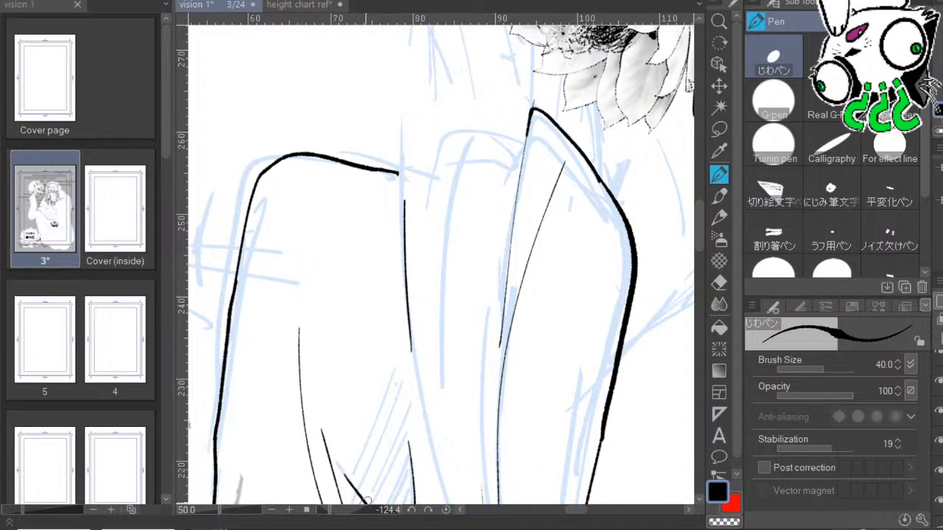
{"action": "left_click", "coordinate": [332, 510]}
{"action": "left_click_drag", "start_coordinate": [533, 282], "coordinate": [489, 317]}
{"action": "left_click_drag", "start_coordinate": [358, 297], "coordinate": [415, 143]}
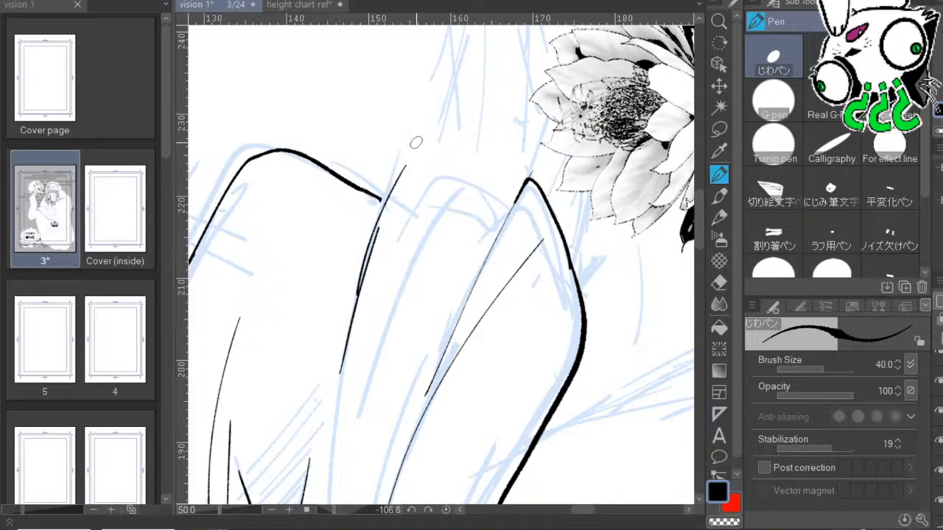
{"action": "key", "text": "ctrl+z"}
{"action": "mouse_move", "coordinate": [352, 310]}
{"action": "left_mouse_down"}
{"action": "mouse_move", "coordinate": [396, 170]}
{"action": "mouse_move", "coordinate": [403, 165]}
{"action": "mouse_move", "coordinate": [418, 182]}
{"action": "left_mouse_up"}
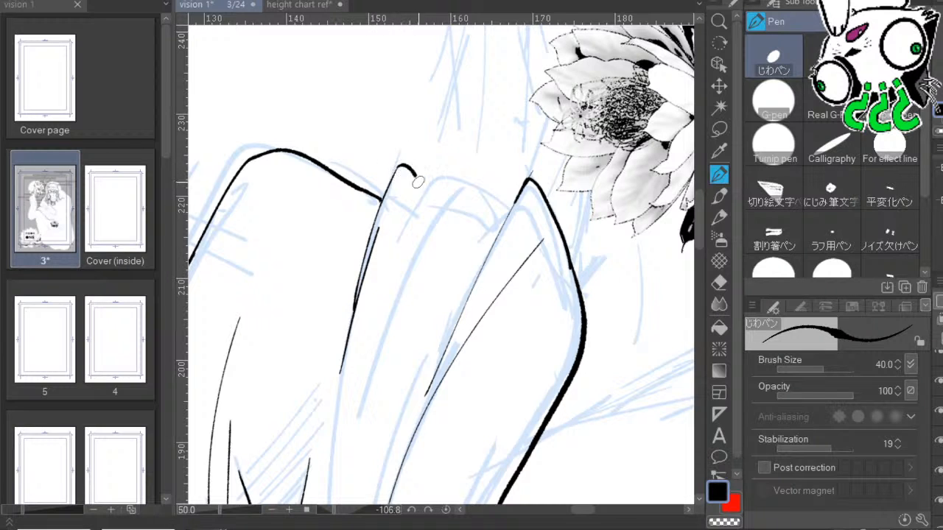
{"action": "key", "text": "ctrl+z"}
{"action": "key", "text": "ctrl+z"}
Ink a small pleat and a wider rounded pleat across the gap in the sleeve hem, with fold lines running inward.
{"action": "mouse_move", "coordinate": [358, 295]}
{"action": "left_mouse_down"}
{"action": "mouse_move", "coordinate": [386, 196]}
{"action": "mouse_move", "coordinate": [367, 266]}
{"action": "left_mouse_up"}
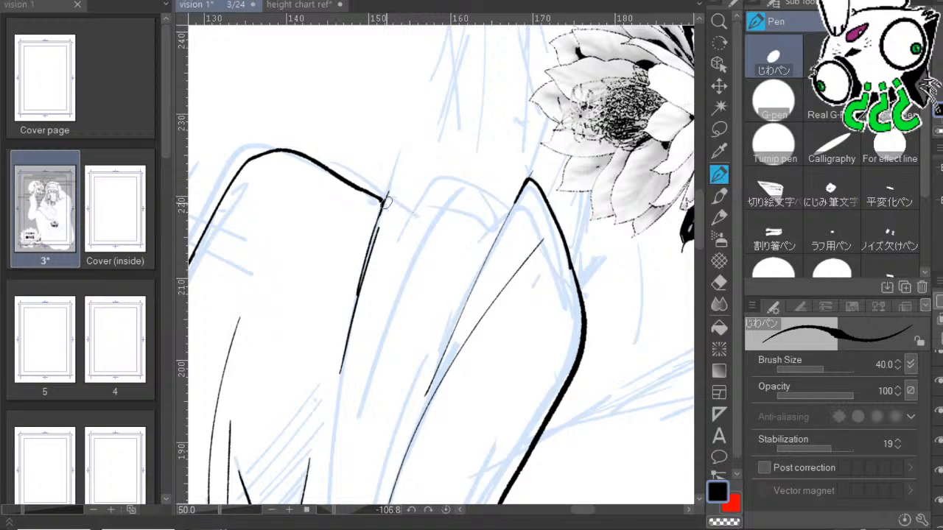
{"action": "mouse_move", "coordinate": [393, 189]}
{"action": "left_mouse_down"}
{"action": "mouse_move", "coordinate": [407, 197]}
{"action": "mouse_move", "coordinate": [408, 218]}
{"action": "left_mouse_up"}
{"action": "key", "text": "ctrl+z"}
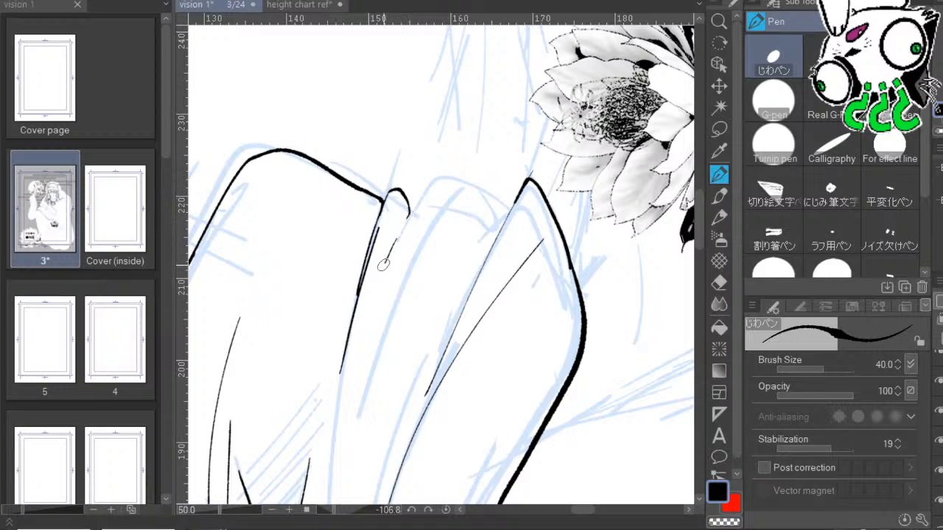
{"action": "mouse_move", "coordinate": [374, 296]}
{"action": "left_mouse_down"}
{"action": "mouse_move", "coordinate": [437, 179]}
{"action": "mouse_move", "coordinate": [501, 207]}
{"action": "mouse_move", "coordinate": [504, 221]}
{"action": "mouse_move", "coordinate": [471, 267]}
{"action": "mouse_move", "coordinate": [405, 415]}
{"action": "left_mouse_up"}
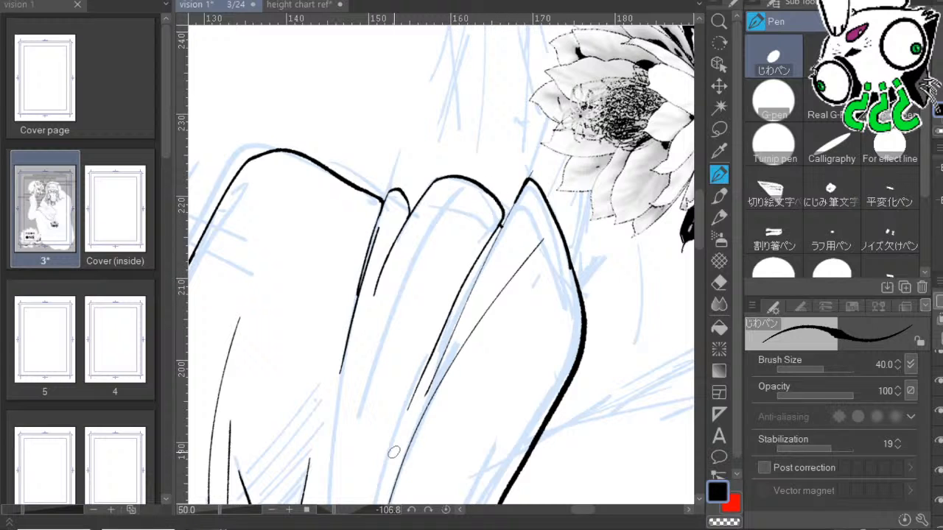
{"action": "key", "text": "h"}
{"action": "key", "text": "h"}
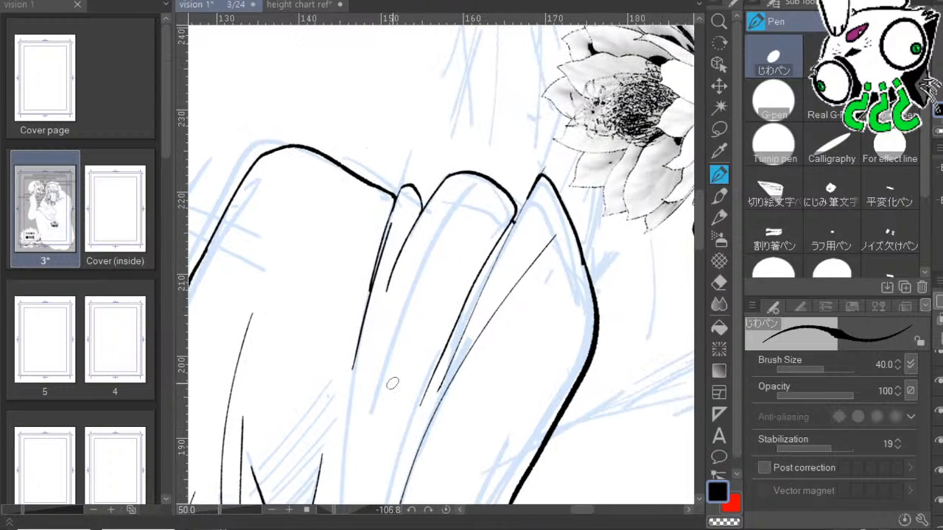
Strengthen the fold line from the hem's pointed tip and continue it with a long thin stroke up the sleeve.
{"action": "left_click_drag", "start_coordinate": [584, 289], "coordinate": [643, 157]}
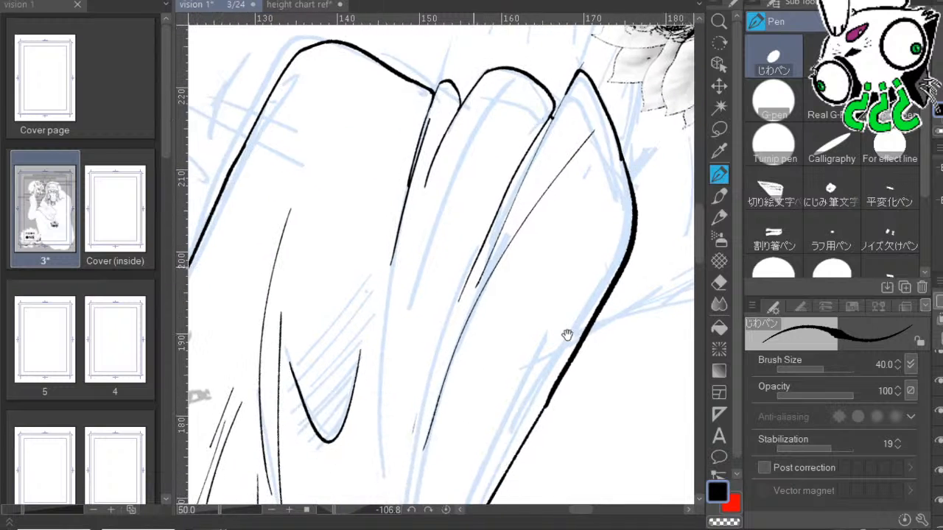
{"action": "left_click_drag", "start_coordinate": [567, 336], "coordinate": [586, 384]}
{"action": "left_click_drag", "start_coordinate": [571, 294], "coordinate": [488, 240]}
{"action": "left_click_drag", "start_coordinate": [583, 224], "coordinate": [545, 352]}
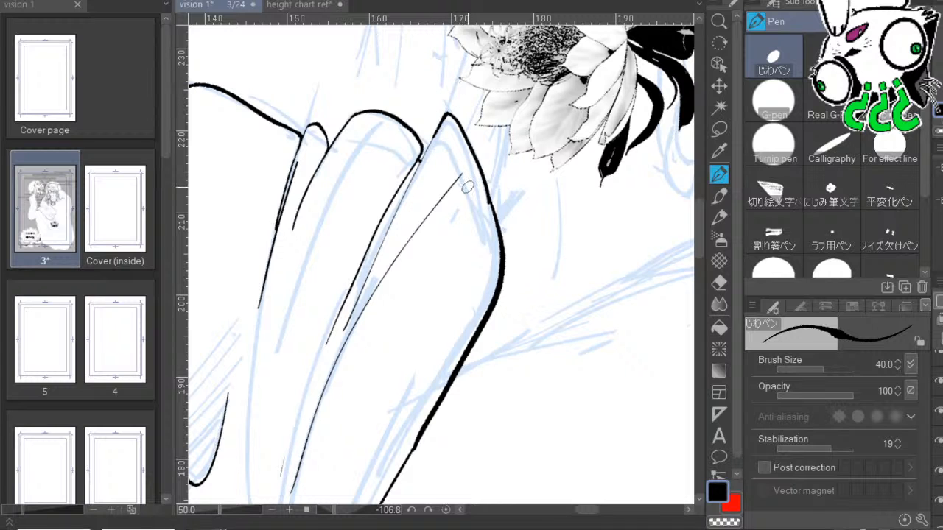
{"action": "mouse_move", "coordinate": [585, 244]}
{"action": "left_mouse_down"}
{"action": "mouse_move", "coordinate": [653, 185]}
{"action": "mouse_move", "coordinate": [584, 258]}
{"action": "left_mouse_up"}
{"action": "left_click_drag", "start_coordinate": [400, 474], "coordinate": [339, 451]}
{"action": "left_click_drag", "start_coordinate": [608, 270], "coordinate": [712, 194]}
{"action": "left_click_drag", "start_coordinate": [590, 58], "coordinate": [415, 245]}
{"action": "key", "text": "ctrl+z"}
{"action": "left_click_drag", "start_coordinate": [591, 56], "coordinate": [393, 265]}
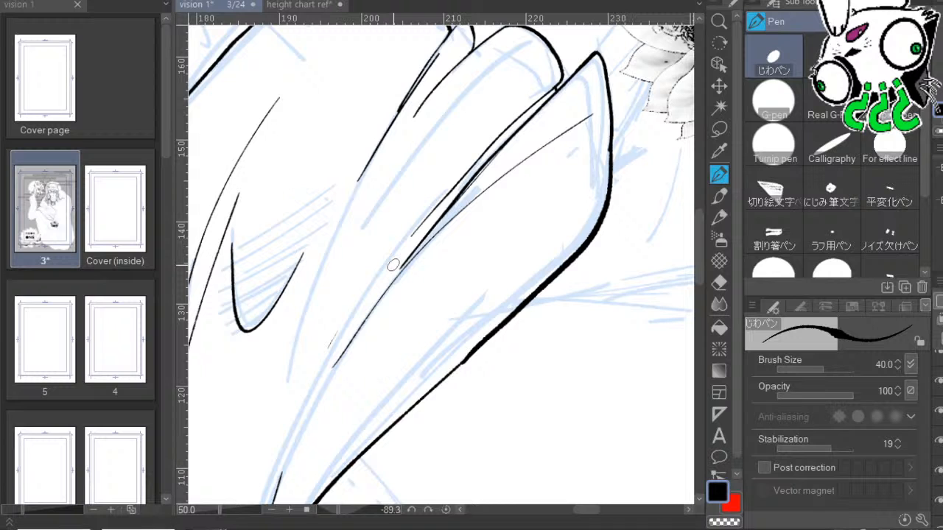
{"action": "left_click_drag", "start_coordinate": [502, 398], "coordinate": [569, 287]}
{"action": "left_click_drag", "start_coordinate": [308, 439], "coordinate": [503, 89]}
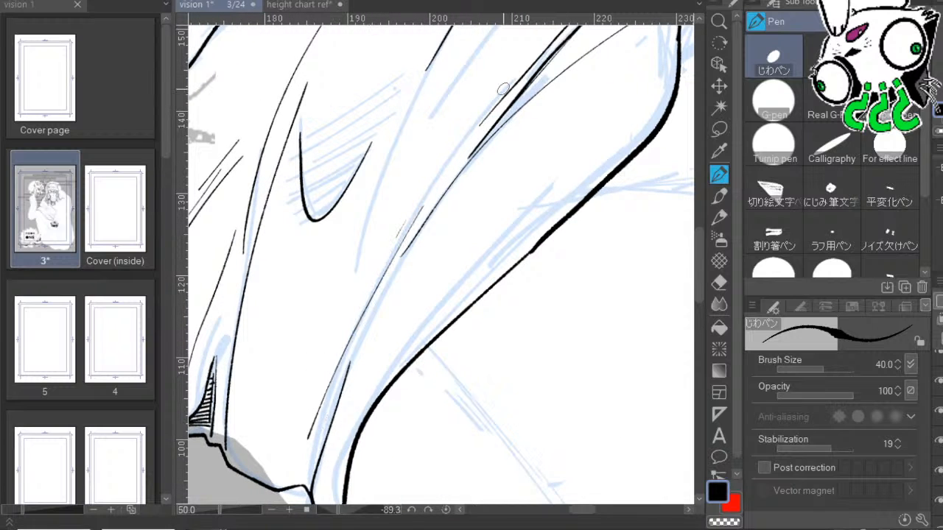
Ink a short and a long thin tapering fold line through the middle of the sleeve, undoing the first attempts.
{"action": "left_click_drag", "start_coordinate": [485, 286], "coordinate": [406, 395]}
{"action": "left_click_drag", "start_coordinate": [442, 312], "coordinate": [467, 291]}
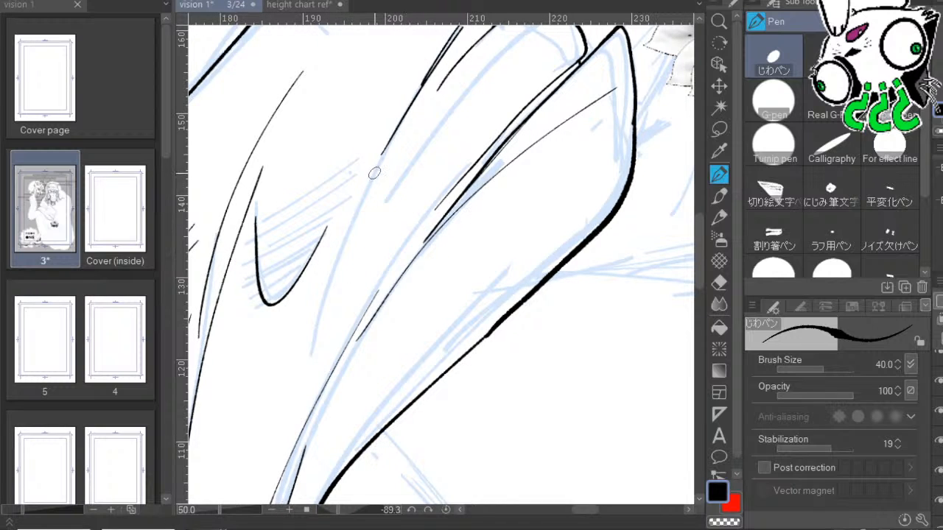
{"action": "left_click_drag", "start_coordinate": [374, 173], "coordinate": [293, 384]}
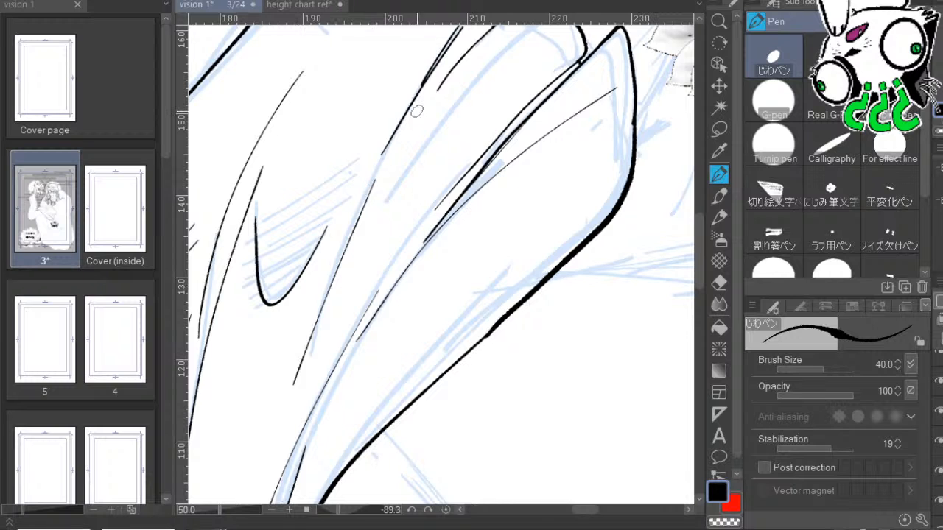
{"action": "key", "text": "ctrl+z"}
{"action": "mouse_move", "coordinate": [305, 380]}
{"action": "left_mouse_down"}
{"action": "mouse_move", "coordinate": [316, 348]}
{"action": "mouse_move", "coordinate": [337, 250]}
{"action": "mouse_move", "coordinate": [374, 182]}
{"action": "left_mouse_up"}
{"action": "key", "text": "ctrl+z"}
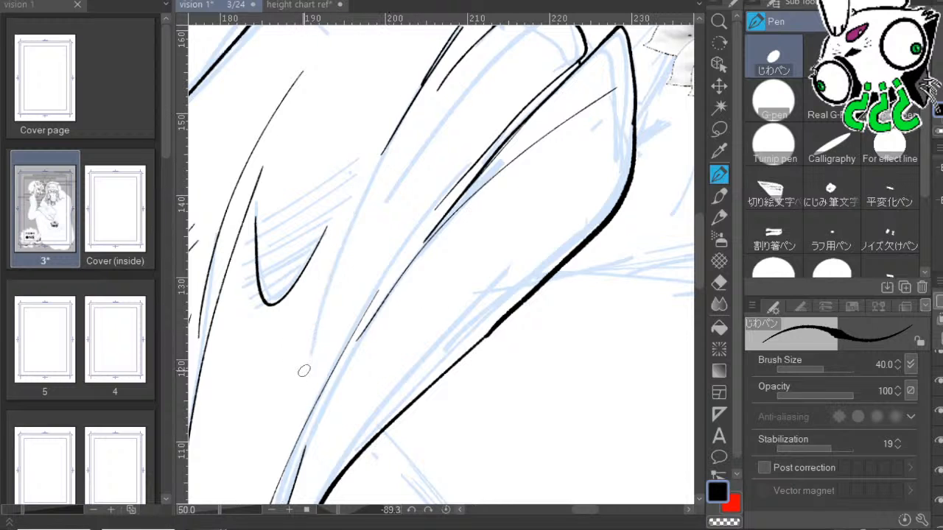
{"action": "left_click_drag", "start_coordinate": [314, 358], "coordinate": [345, 223]}
{"action": "left_click_drag", "start_coordinate": [290, 423], "coordinate": [430, 138]}
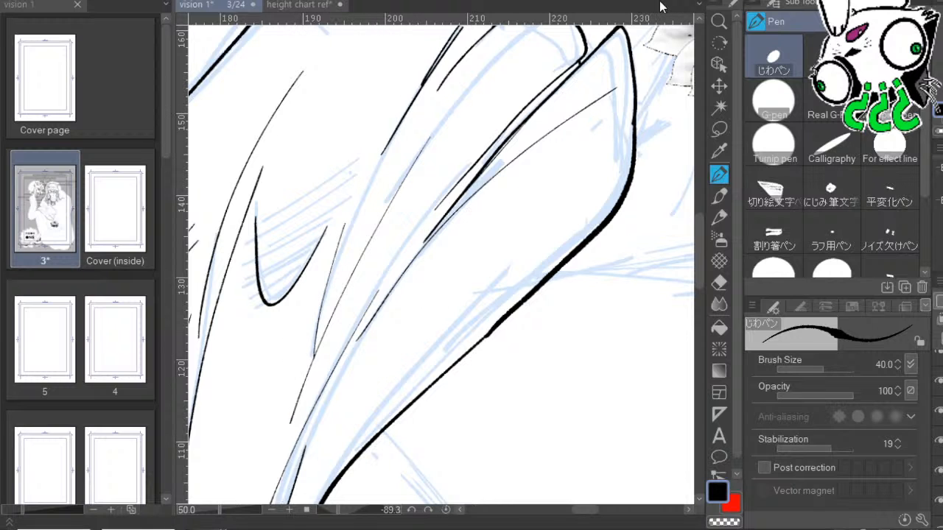
{"action": "left_click_drag", "start_coordinate": [590, 254], "coordinate": [713, 253]}
{"action": "left_click_drag", "start_coordinate": [516, 393], "coordinate": [648, 108]}
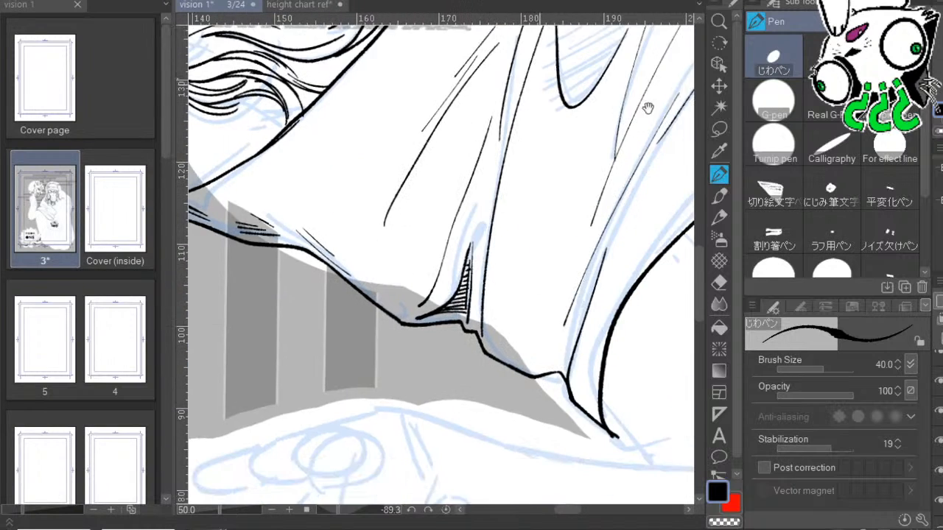
Reset the canvas rotation and turn the black-and-white lotus image above the sketched hand into a faint grey tracing guide.
{"action": "left_click_drag", "start_coordinate": [587, 307], "coordinate": [476, 244]}
{"action": "left_click_drag", "start_coordinate": [453, 297], "coordinate": [458, 280]}
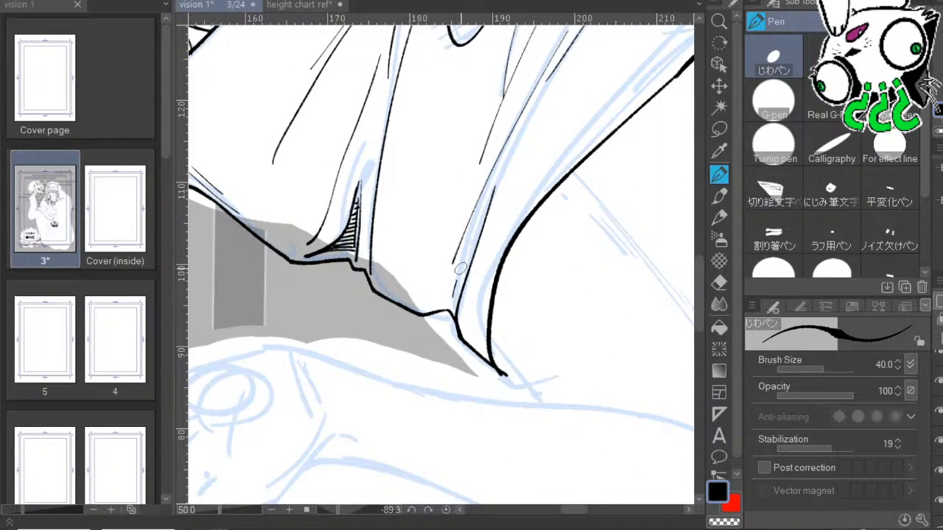
{"action": "left_click_drag", "start_coordinate": [521, 198], "coordinate": [365, 298]}
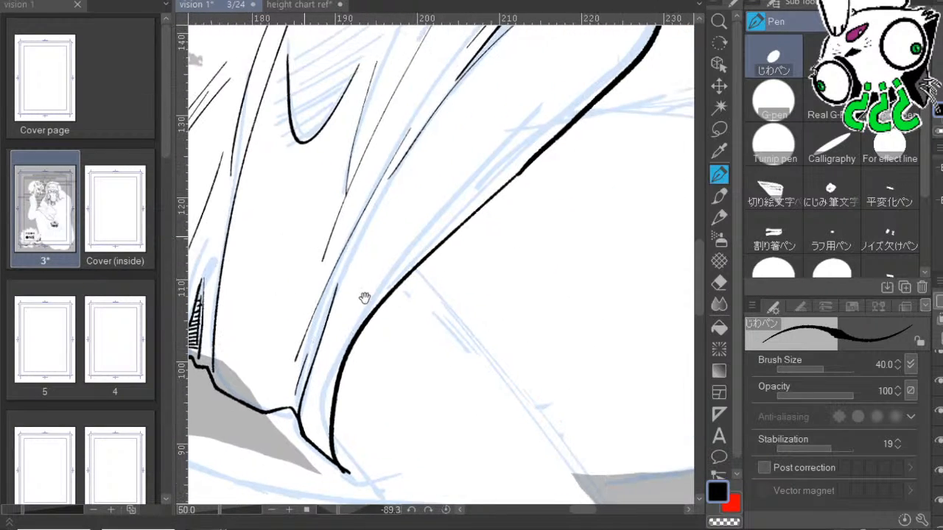
{"action": "left_click_drag", "start_coordinate": [611, 271], "coordinate": [387, 400]}
{"action": "left_click_drag", "start_coordinate": [654, 305], "coordinate": [475, 414]}
{"action": "left_click_drag", "start_coordinate": [634, 277], "coordinate": [554, 383]}
{"action": "left_click_drag", "start_coordinate": [627, 307], "coordinate": [586, 380]}
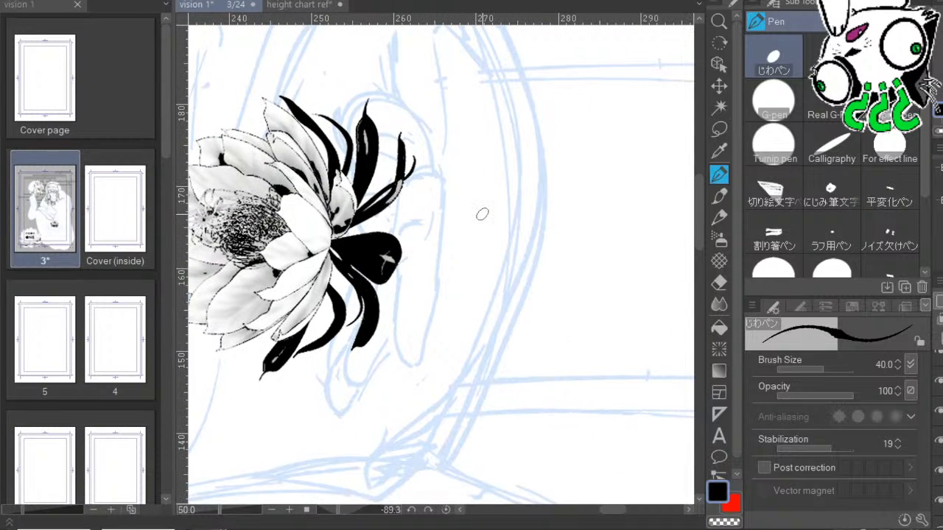
{"action": "mouse_move", "coordinate": [644, 308]}
{"action": "left_mouse_down"}
{"action": "mouse_move", "coordinate": [653, 301]}
{"action": "mouse_move", "coordinate": [655, 315]}
{"action": "left_mouse_up"}
{"action": "left_click", "coordinate": [445, 509]}
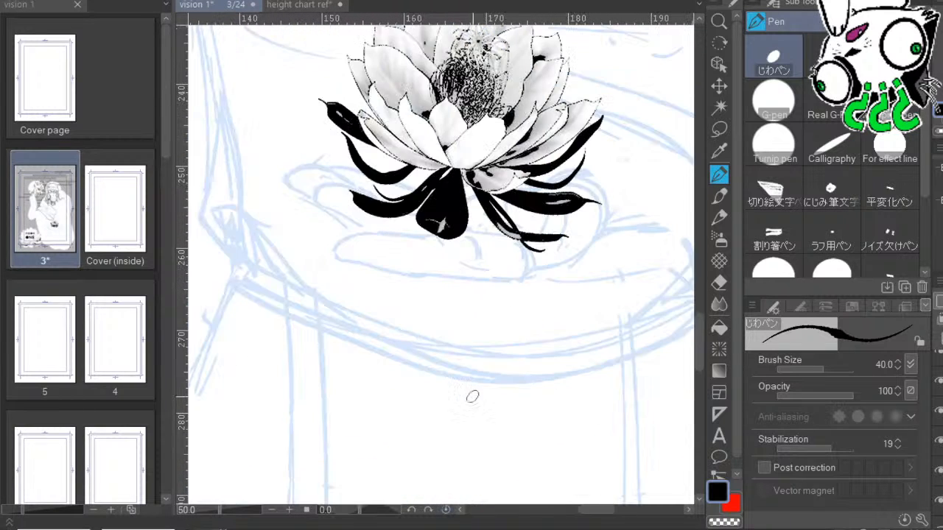
{"action": "scroll", "coordinate": [472, 396], "scroll_direction": "up", "scroll_amount": 5}
{"action": "key", "text": "o"}
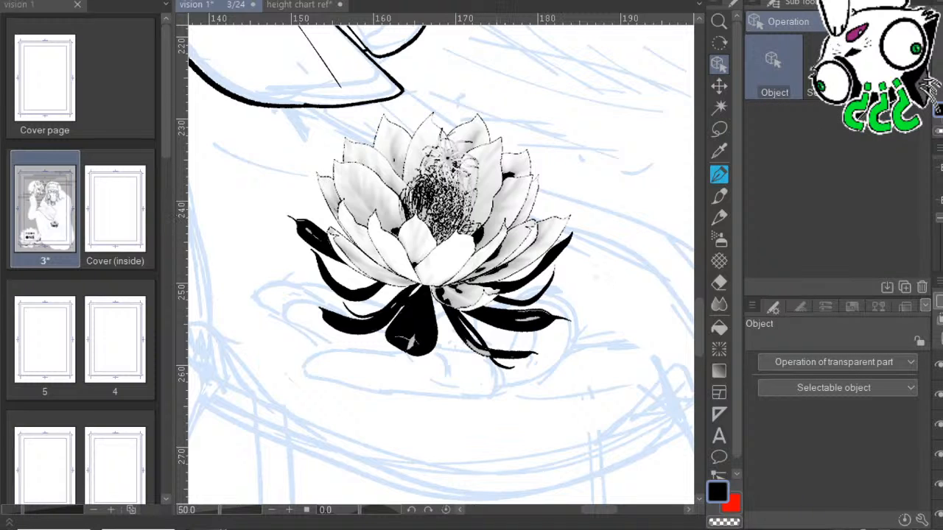
{"action": "left_click", "coordinate": [939, 365]}
{"action": "left_click", "coordinate": [939, 395]}
{"action": "left_click", "coordinate": [939, 394]}
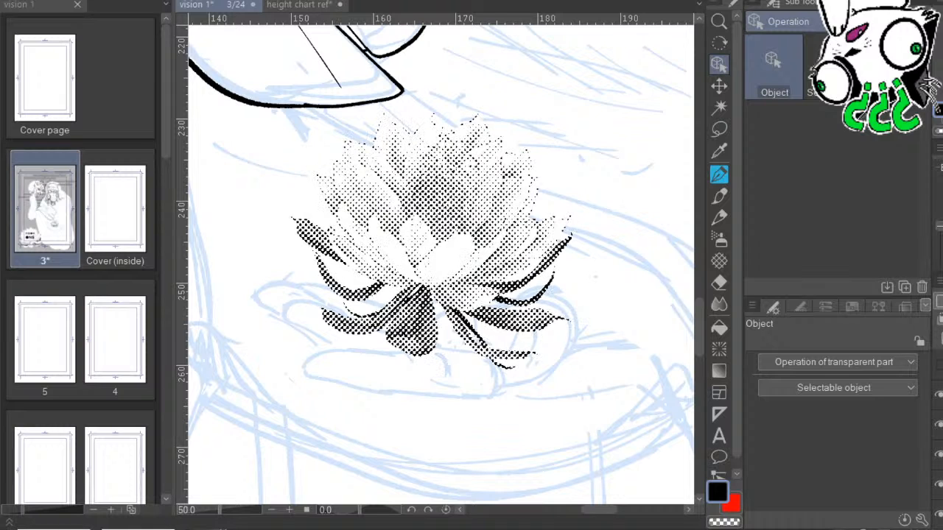
{"action": "key", "text": "ctrl+z"}
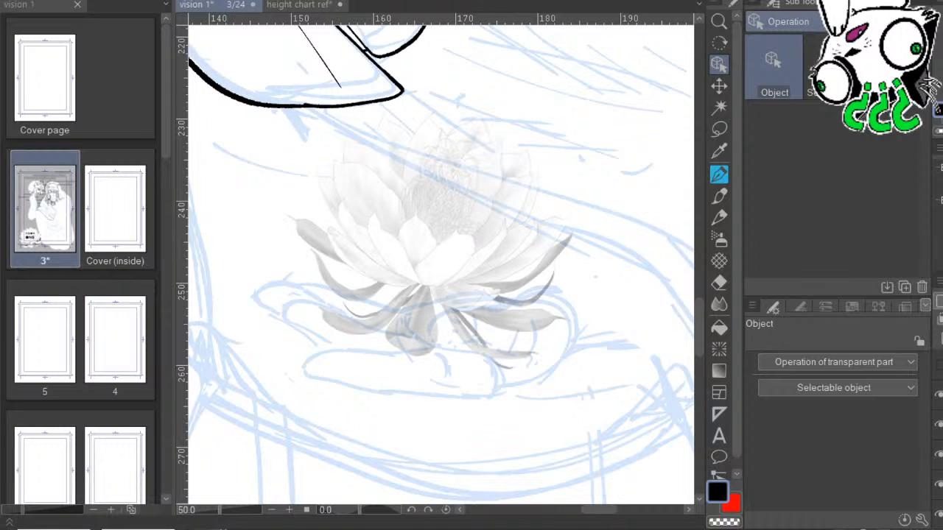
{"action": "left_click_drag", "start_coordinate": [706, 339], "coordinate": [667, 247]}
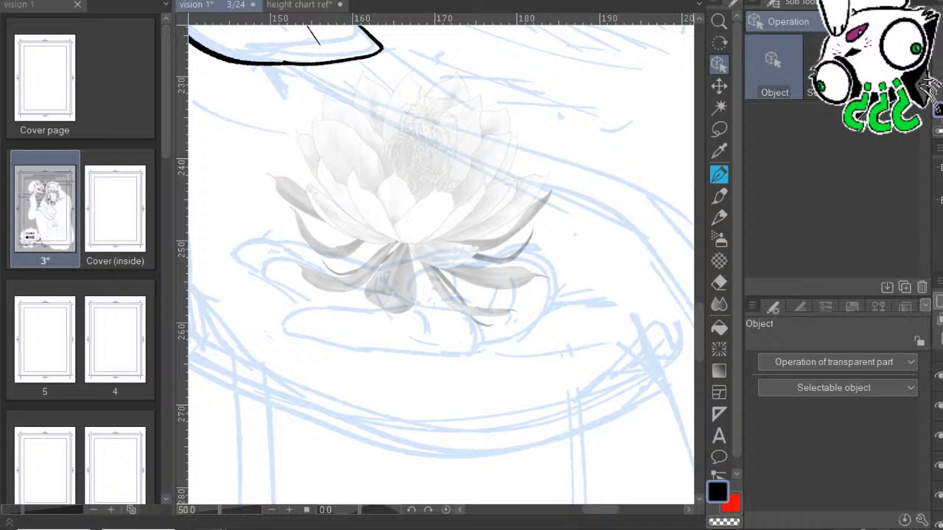
{"action": "key", "text": "ctrl+z"}
{"action": "key", "text": "ctrl+y"}
{"action": "left_click", "coordinate": [719, 174]}
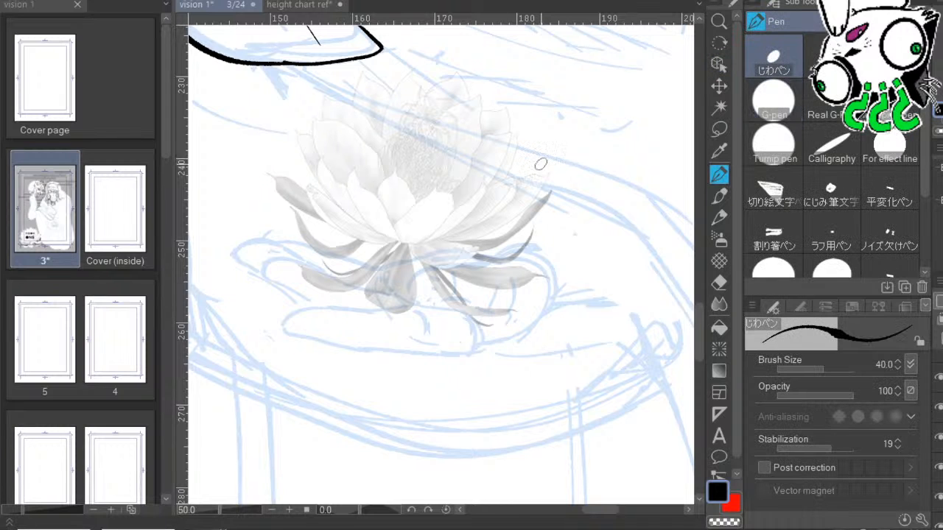
Try inking the tip of the lotus's front-left petal, undo it, and set the brush size to 25.
{"action": "mouse_move", "coordinate": [582, 64]}
{"action": "left_mouse_down"}
{"action": "mouse_move", "coordinate": [551, 404]}
{"action": "mouse_move", "coordinate": [592, 393]}
{"action": "left_mouse_up"}
{"action": "key", "text": "ctrl+z"}
{"action": "scroll", "coordinate": [596, 387], "scroll_direction": "up", "scroll_amount": 2}
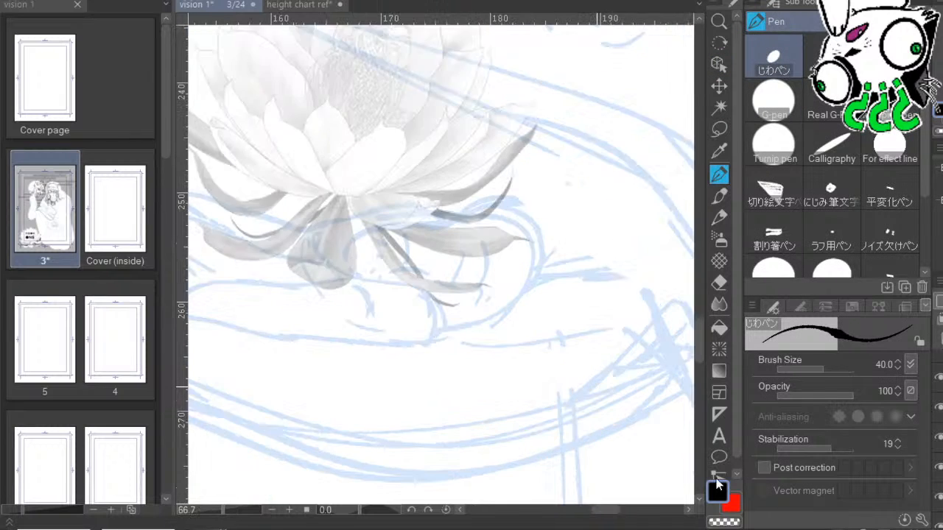
{"action": "scroll", "coordinate": [439, 192], "scroll_direction": "up", "scroll_amount": 2}
{"action": "left_click_drag", "start_coordinate": [462, 216], "coordinate": [586, 264]}
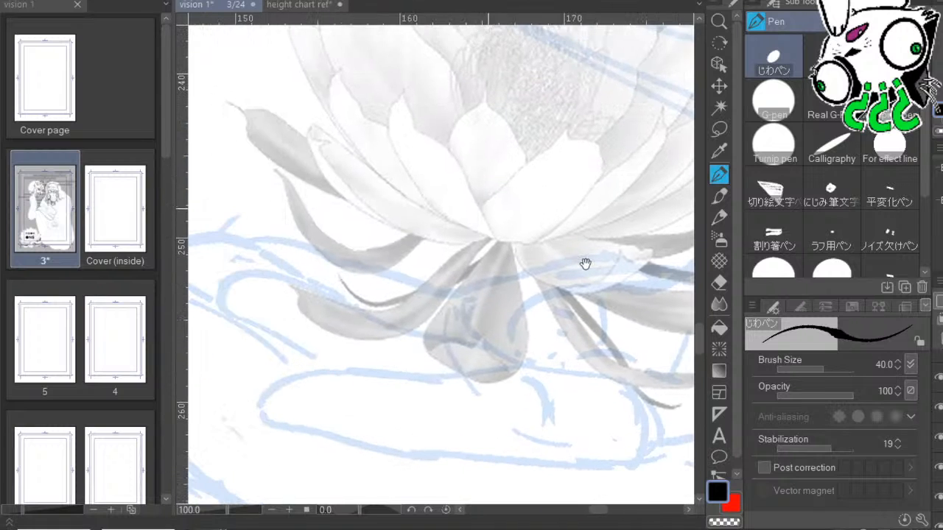
{"action": "left_click_drag", "start_coordinate": [492, 245], "coordinate": [543, 208]}
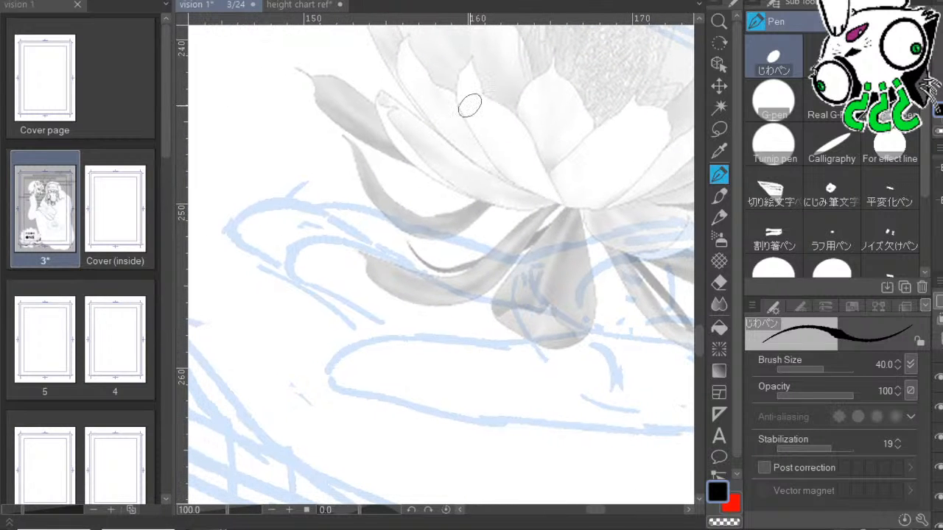
{"action": "left_click_drag", "start_coordinate": [482, 199], "coordinate": [377, 299]}
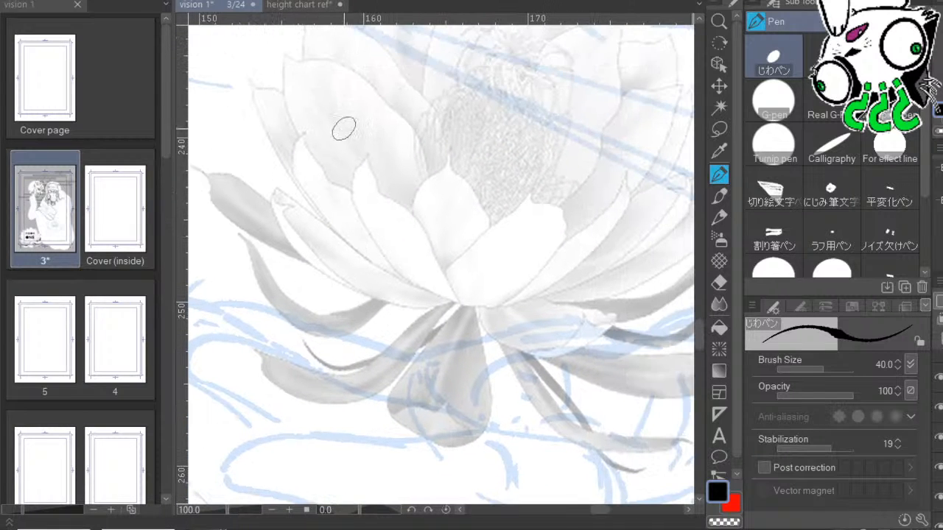
{"action": "left_click_drag", "start_coordinate": [367, 160], "coordinate": [403, 213]}
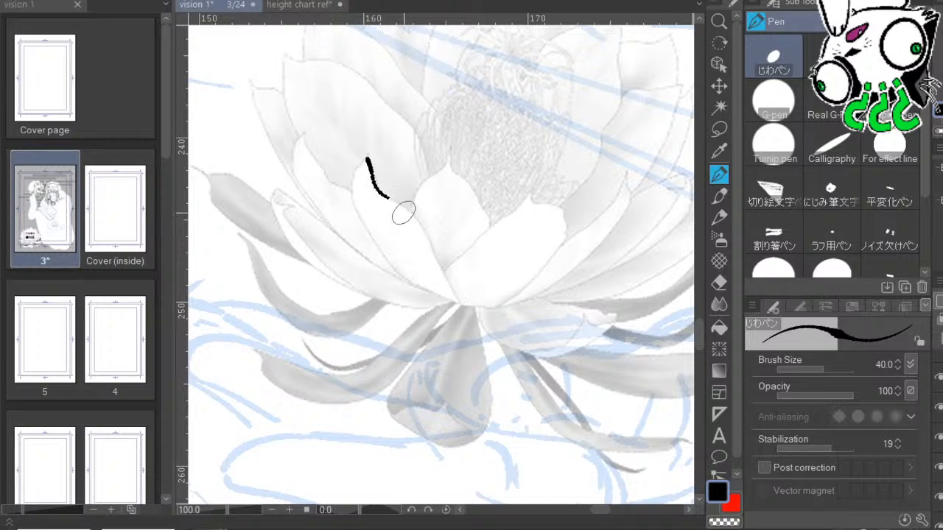
{"action": "key", "text": "ctrl+z"}
{"action": "key", "text": "["}
{"action": "key", "text": "["}
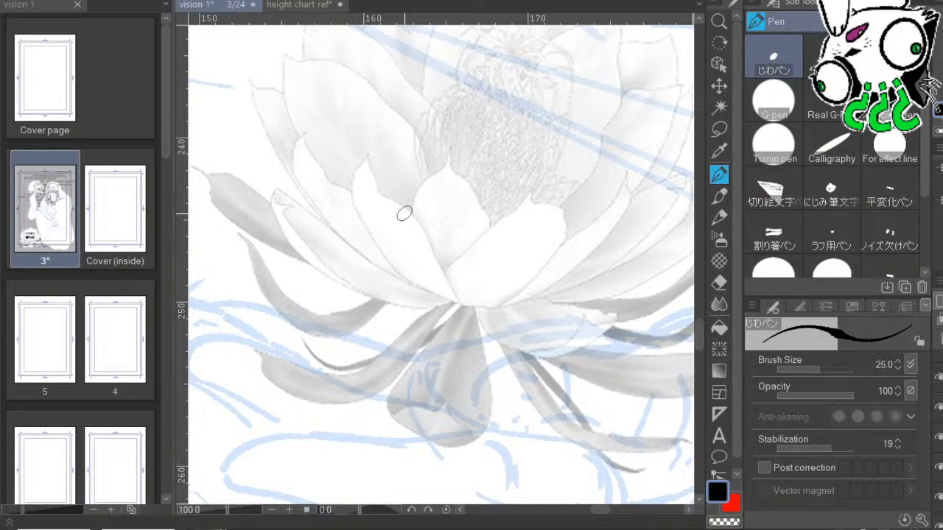
Ink both edges of the lotus's front-left petal from its pointed tip to the flower base, redoing the unsatisfactory strokes.
{"action": "left_click_drag", "start_coordinate": [464, 211], "coordinate": [448, 169]}
{"action": "left_click_drag", "start_coordinate": [351, 115], "coordinate": [439, 258]}
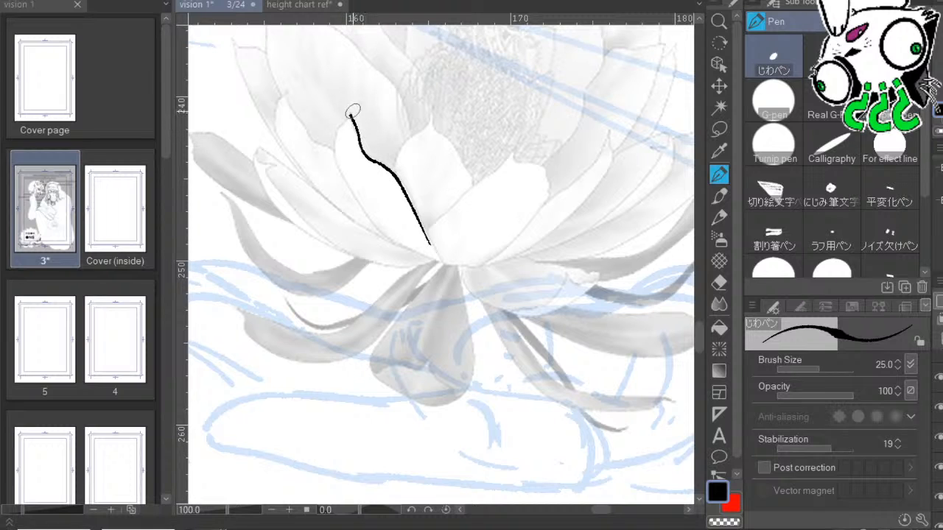
{"action": "key", "text": "ctrl+z"}
{"action": "mouse_move", "coordinate": [347, 112]}
{"action": "left_mouse_down"}
{"action": "mouse_move", "coordinate": [343, 174]}
{"action": "mouse_move", "coordinate": [373, 221]}
{"action": "mouse_move", "coordinate": [445, 267]}
{"action": "left_mouse_up"}
{"action": "left_click_drag", "start_coordinate": [348, 112], "coordinate": [444, 261]}
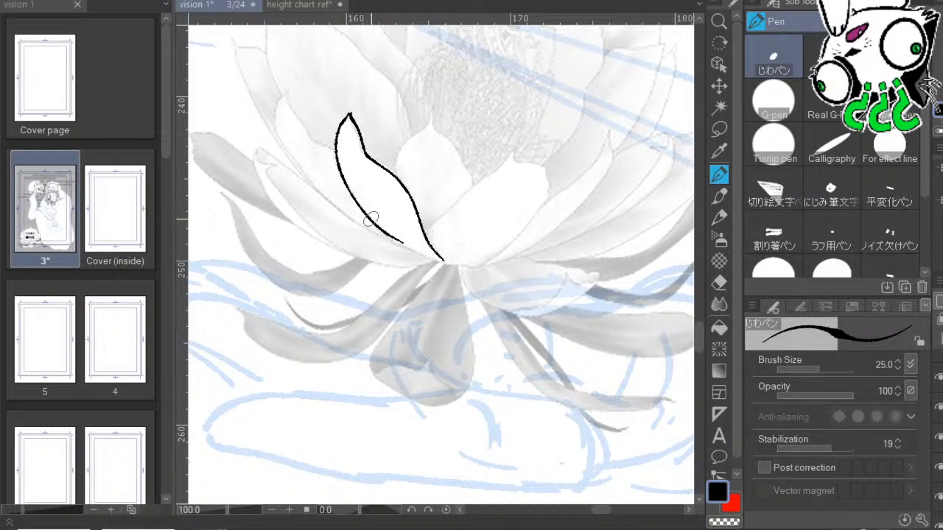
{"action": "mouse_move", "coordinate": [357, 204]}
{"action": "left_mouse_down"}
{"action": "mouse_move", "coordinate": [391, 244]}
{"action": "mouse_move", "coordinate": [447, 261]}
{"action": "left_mouse_up"}
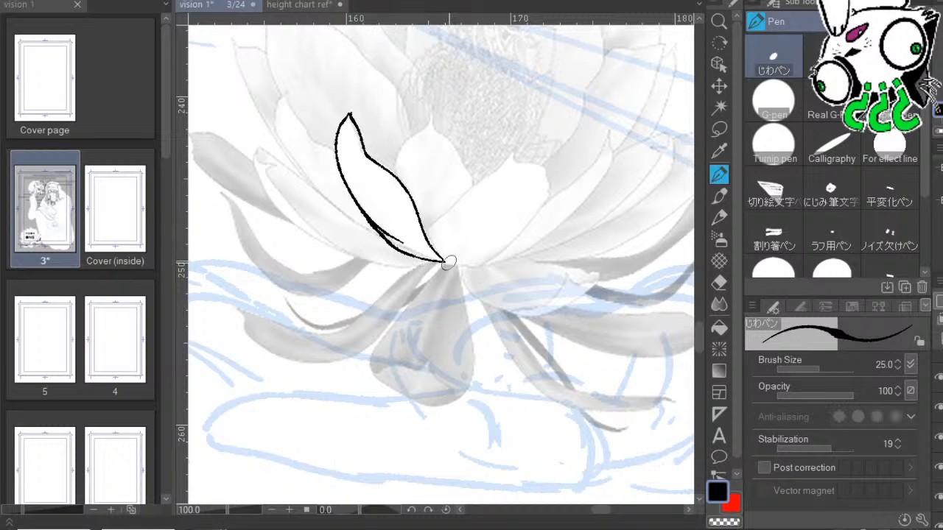
{"action": "key", "text": "ctrl+z"}
{"action": "left_click_drag", "start_coordinate": [374, 238], "coordinate": [440, 261]}
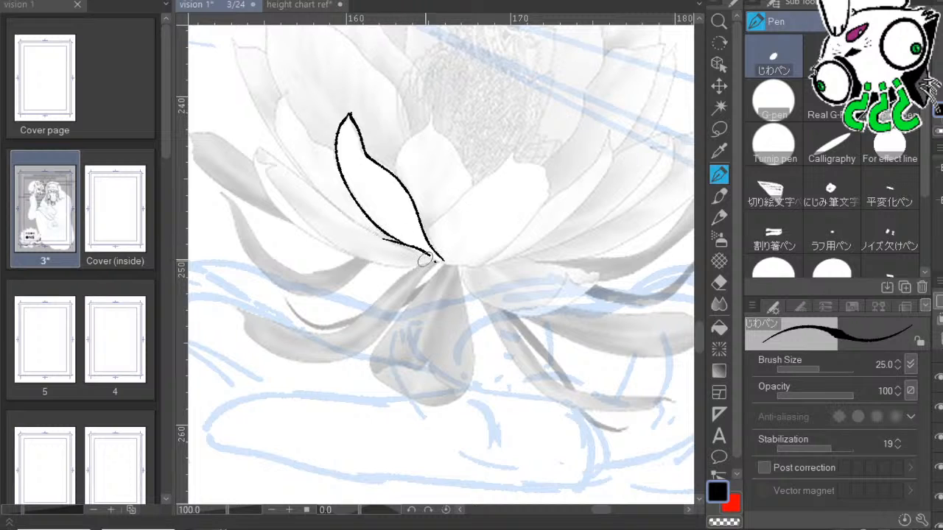
Ink the long outer-left lotus petal with its folded tip, inner rim, and lower and upper edges.
{"action": "left_click_drag", "start_coordinate": [366, 192], "coordinate": [418, 203]}
{"action": "mouse_move", "coordinate": [306, 158]}
{"action": "left_mouse_down"}
{"action": "mouse_move", "coordinate": [331, 180]}
{"action": "mouse_move", "coordinate": [357, 234]}
{"action": "mouse_move", "coordinate": [405, 269]}
{"action": "mouse_move", "coordinate": [488, 271]}
{"action": "left_mouse_up"}
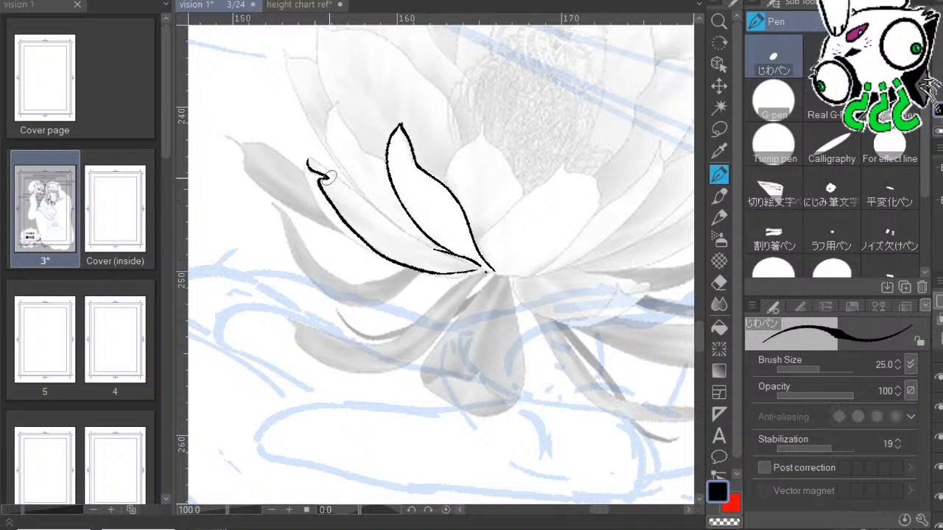
{"action": "mouse_move", "coordinate": [305, 159]}
{"action": "left_mouse_down"}
{"action": "mouse_move", "coordinate": [313, 184]}
{"action": "mouse_move", "coordinate": [398, 264]}
{"action": "left_mouse_up"}
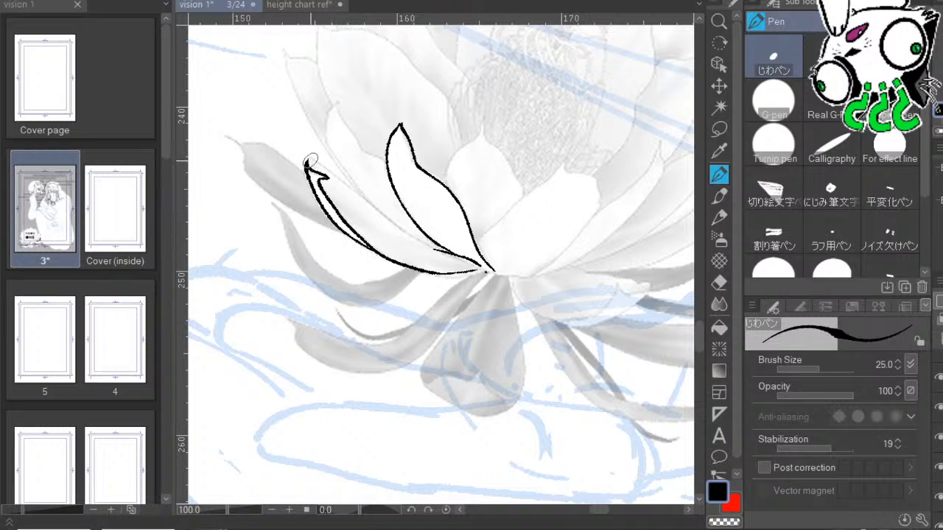
{"action": "left_click_drag", "start_coordinate": [308, 160], "coordinate": [417, 237]}
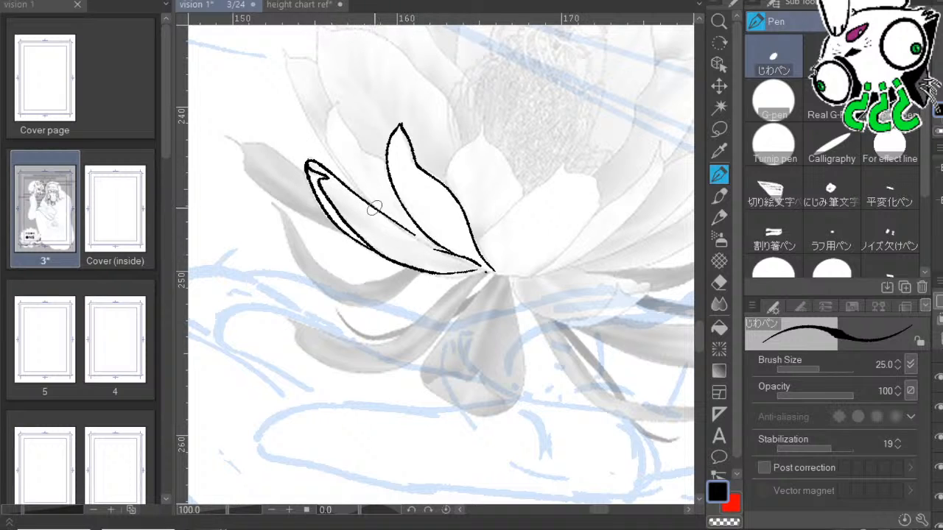
{"action": "left_click_drag", "start_coordinate": [375, 208], "coordinate": [448, 254]}
Ink the curved, pointed petal showing between the two outlined left petals.
{"action": "left_click_drag", "start_coordinate": [404, 168], "coordinate": [414, 303]}
{"action": "mouse_move", "coordinate": [386, 345]}
{"action": "left_mouse_down"}
{"action": "mouse_move", "coordinate": [361, 321]}
{"action": "mouse_move", "coordinate": [331, 257]}
{"action": "mouse_move", "coordinate": [345, 237]}
{"action": "mouse_move", "coordinate": [369, 283]}
{"action": "mouse_move", "coordinate": [402, 299]}
{"action": "left_mouse_up"}
{"action": "left_click_drag", "start_coordinate": [398, 222], "coordinate": [484, 180]}
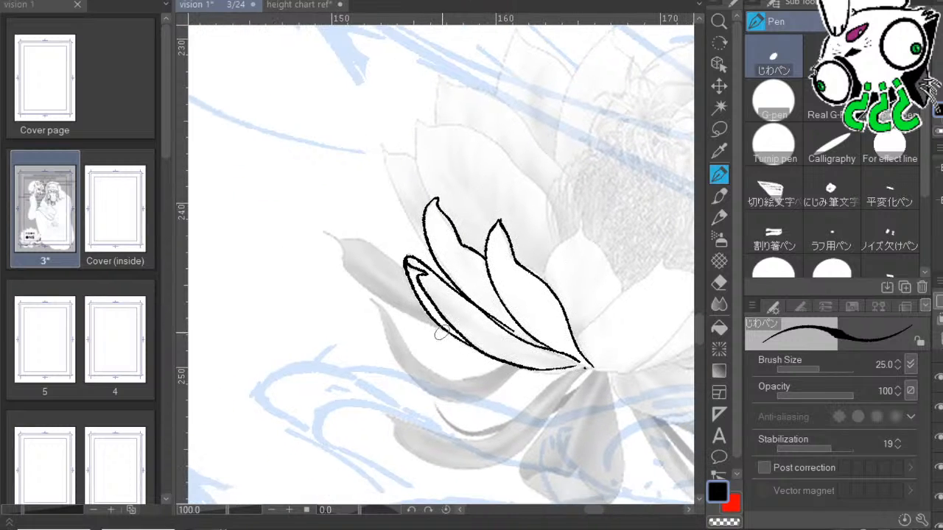
Outline the dark sepal with the narrow stem-like tip beneath the outer-left petal, undoing a stray stroke.
{"action": "mouse_move", "coordinate": [439, 328]}
{"action": "left_mouse_down"}
{"action": "mouse_move", "coordinate": [371, 289]}
{"action": "mouse_move", "coordinate": [326, 230]}
{"action": "mouse_move", "coordinate": [348, 258]}
{"action": "mouse_move", "coordinate": [362, 240]}
{"action": "mouse_move", "coordinate": [406, 271]}
{"action": "left_mouse_up"}
{"action": "key", "text": "ctrl+z"}
{"action": "left_click_drag", "start_coordinate": [520, 307], "coordinate": [455, 194]}
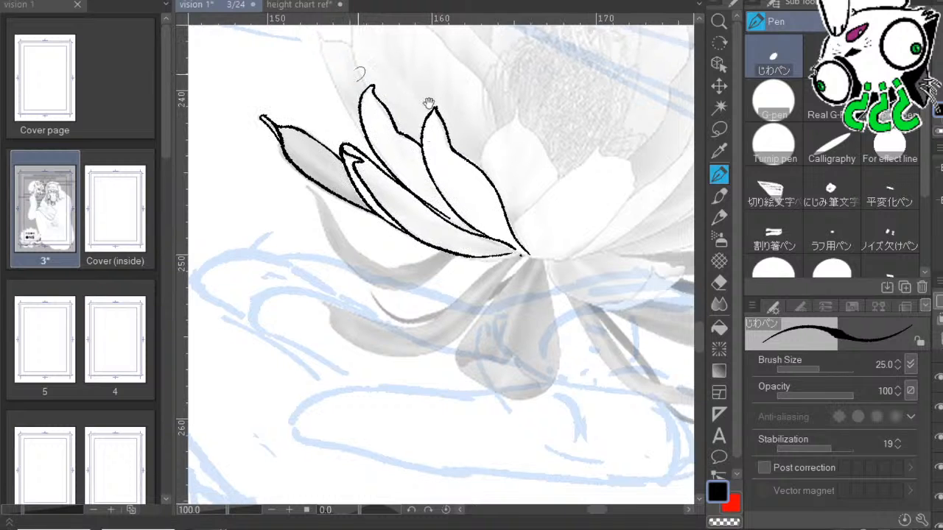
Ink the thin curved edges of the sepal below the left petals and fill its upper band solid black.
{"action": "left_click_drag", "start_coordinate": [516, 232], "coordinate": [337, 309]}
{"action": "mouse_move", "coordinate": [524, 286]}
{"action": "left_mouse_down"}
{"action": "mouse_move", "coordinate": [579, 206]}
{"action": "mouse_move", "coordinate": [642, 185]}
{"action": "mouse_move", "coordinate": [660, 191]}
{"action": "left_mouse_up"}
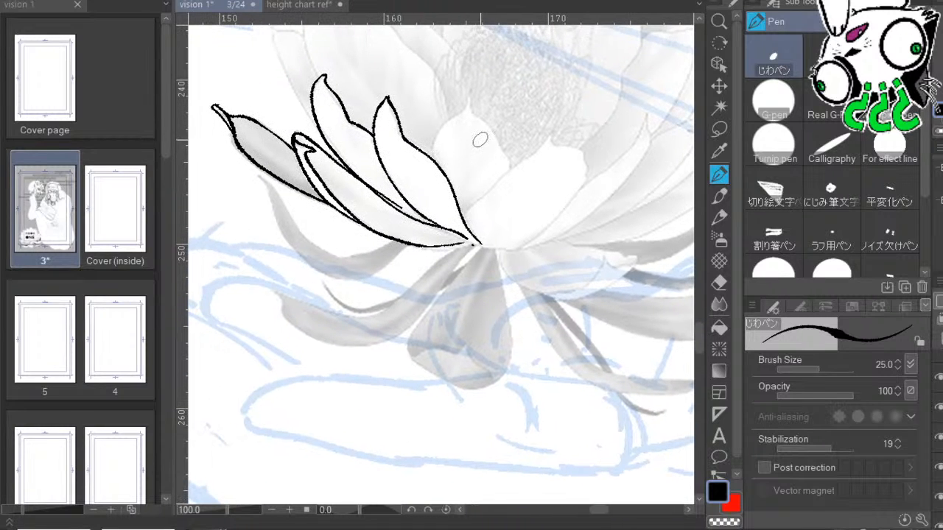
{"action": "mouse_move", "coordinate": [409, 241]}
{"action": "left_mouse_down"}
{"action": "mouse_move", "coordinate": [287, 256]}
{"action": "mouse_move", "coordinate": [243, 213]}
{"action": "mouse_move", "coordinate": [336, 256]}
{"action": "mouse_move", "coordinate": [415, 229]}
{"action": "left_mouse_up"}
{"action": "left_click_drag", "start_coordinate": [334, 101], "coordinate": [331, 427]}
{"action": "left_click_drag", "start_coordinate": [543, 386], "coordinate": [533, 249]}
{"action": "mouse_move", "coordinate": [410, 119]}
{"action": "left_mouse_down"}
{"action": "mouse_move", "coordinate": [477, 233]}
{"action": "mouse_move", "coordinate": [423, 146]}
{"action": "mouse_move", "coordinate": [461, 193]}
{"action": "mouse_move", "coordinate": [465, 217]}
{"action": "left_mouse_up"}
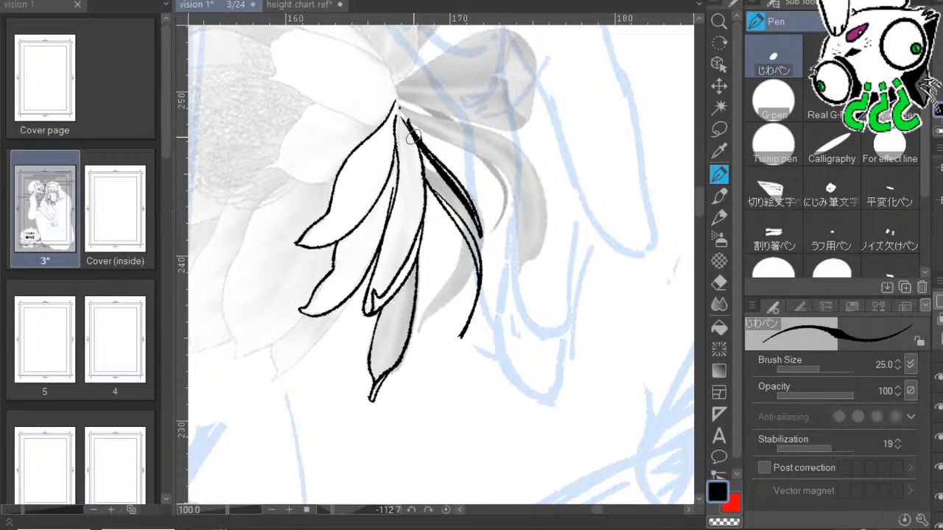
{"action": "left_click_drag", "start_coordinate": [413, 137], "coordinate": [479, 223]}
{"action": "left_click_drag", "start_coordinate": [460, 190], "coordinate": [429, 162]}
Ink a long curved stroke from the flower base along the next drooping sepal.
{"action": "mouse_move", "coordinate": [527, 244]}
{"action": "left_mouse_down"}
{"action": "mouse_move", "coordinate": [459, 282]}
{"action": "mouse_move", "coordinate": [433, 273]}
{"action": "left_mouse_up"}
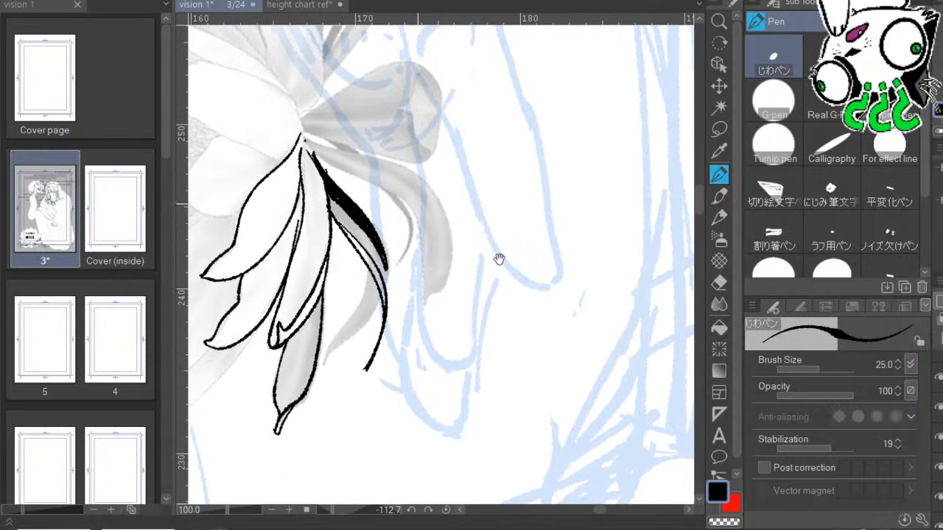
{"action": "mouse_move", "coordinate": [499, 258]}
{"action": "left_mouse_down"}
{"action": "mouse_move", "coordinate": [474, 265]}
{"action": "mouse_move", "coordinate": [543, 259]}
{"action": "left_mouse_up"}
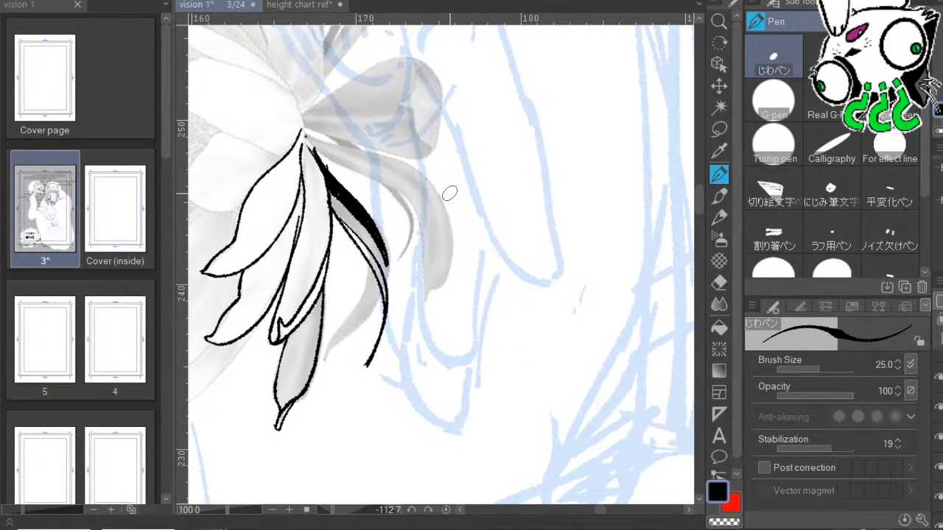
{"action": "left_click_drag", "start_coordinate": [545, 302], "coordinate": [529, 291]}
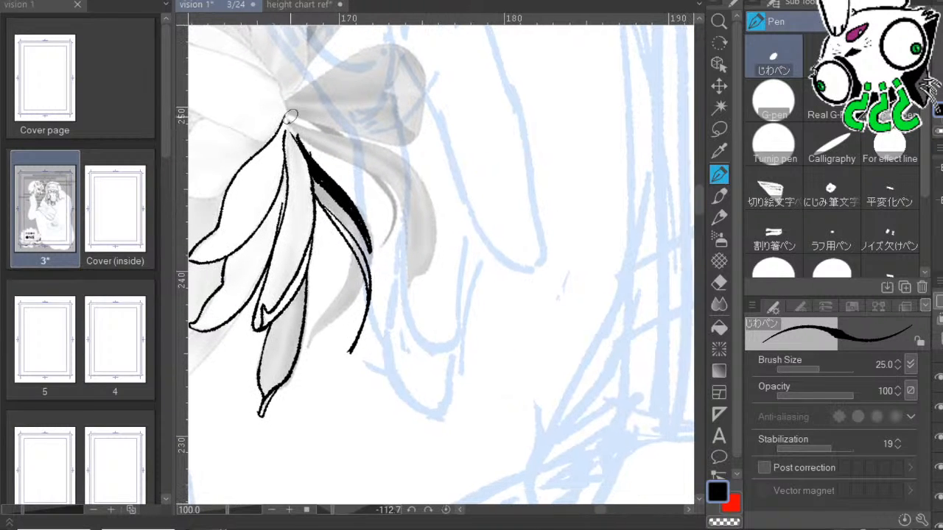
{"action": "mouse_move", "coordinate": [297, 125]}
{"action": "left_mouse_down"}
{"action": "mouse_move", "coordinate": [300, 140]}
{"action": "mouse_move", "coordinate": [368, 173]}
{"action": "mouse_move", "coordinate": [398, 274]}
{"action": "left_mouse_up"}
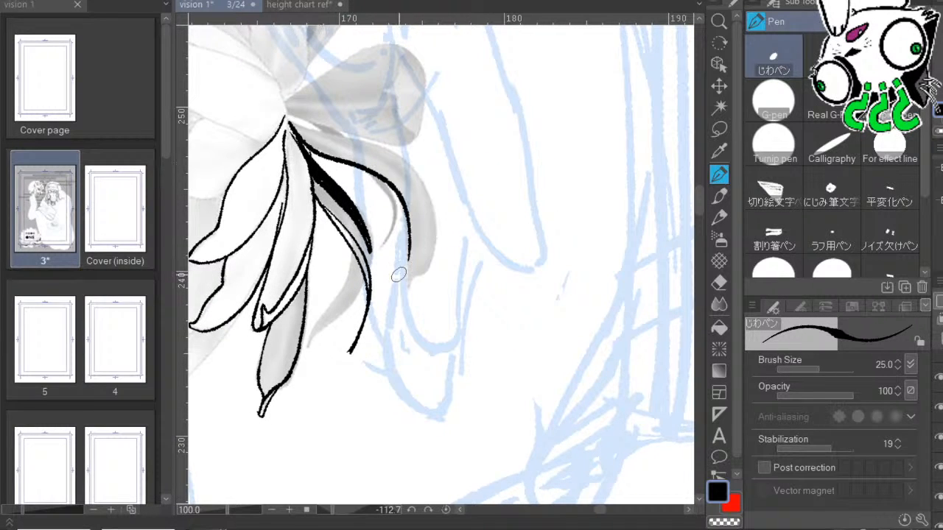
Ink the curved drooping petal beside the flower base with shading lines, and add a line along the dark narrow petal next to it.
{"action": "mouse_move", "coordinate": [396, 190]}
{"action": "left_mouse_down"}
{"action": "mouse_move", "coordinate": [375, 175]}
{"action": "mouse_move", "coordinate": [399, 201]}
{"action": "mouse_move", "coordinate": [413, 251]}
{"action": "mouse_move", "coordinate": [407, 292]}
{"action": "mouse_move", "coordinate": [436, 255]}
{"action": "mouse_move", "coordinate": [429, 274]}
{"action": "mouse_move", "coordinate": [436, 238]}
{"action": "mouse_move", "coordinate": [418, 173]}
{"action": "mouse_move", "coordinate": [369, 140]}
{"action": "mouse_move", "coordinate": [295, 120]}
{"action": "mouse_move", "coordinate": [311, 149]}
{"action": "mouse_move", "coordinate": [299, 123]}
{"action": "mouse_move", "coordinate": [319, 152]}
{"action": "mouse_move", "coordinate": [317, 137]}
{"action": "mouse_move", "coordinate": [342, 155]}
{"action": "left_mouse_up"}
{"action": "mouse_move", "coordinate": [295, 129]}
{"action": "left_mouse_down"}
{"action": "mouse_move", "coordinate": [387, 168]}
{"action": "mouse_move", "coordinate": [405, 227]}
{"action": "mouse_move", "coordinate": [388, 221]}
{"action": "mouse_move", "coordinate": [406, 173]}
{"action": "mouse_move", "coordinate": [396, 176]}
{"action": "mouse_move", "coordinate": [418, 231]}
{"action": "left_mouse_up"}
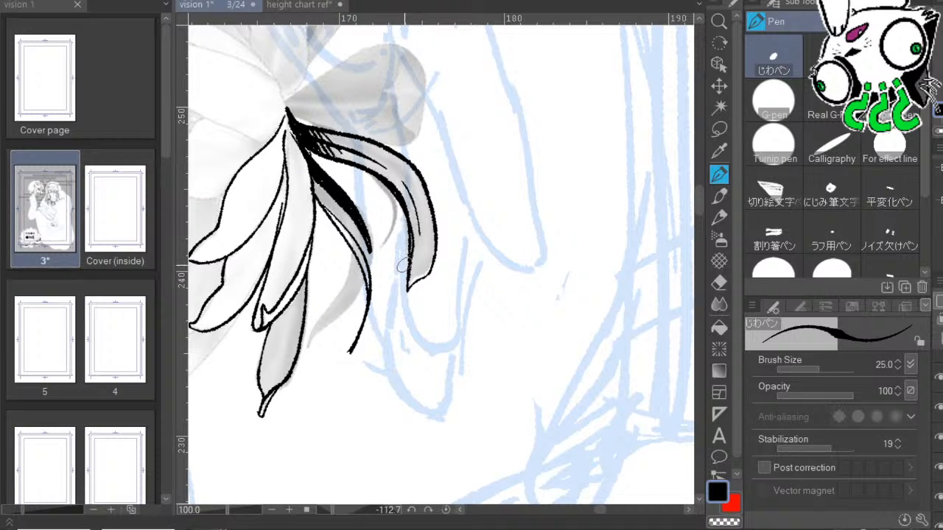
{"action": "left_click_drag", "start_coordinate": [537, 272], "coordinate": [597, 162]}
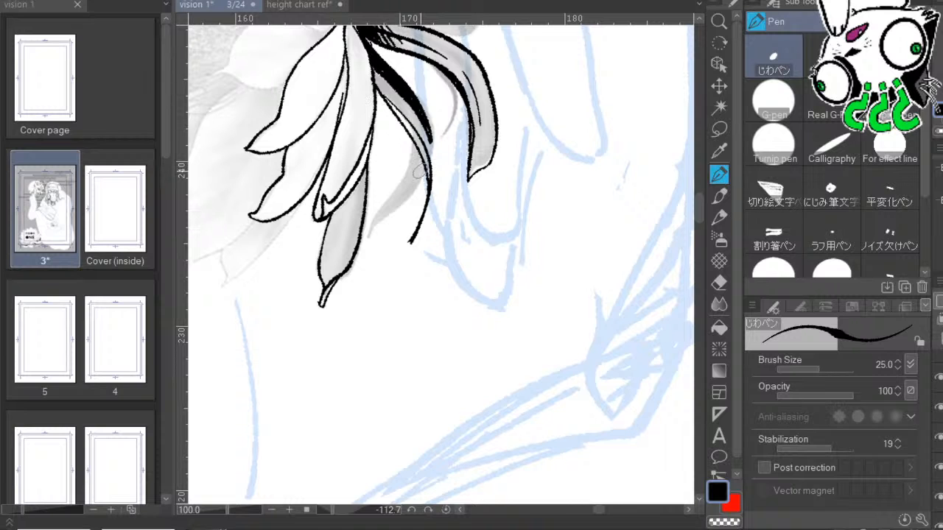
{"action": "mouse_move", "coordinate": [413, 91]}
{"action": "left_mouse_down"}
{"action": "mouse_move", "coordinate": [433, 149]}
{"action": "mouse_move", "coordinate": [435, 138]}
{"action": "mouse_move", "coordinate": [439, 176]}
{"action": "left_mouse_up"}
Ink the small curled petal above the flower base, including its folded tip.
{"action": "mouse_move", "coordinate": [469, 107]}
{"action": "left_mouse_down"}
{"action": "mouse_move", "coordinate": [507, 269]}
{"action": "mouse_move", "coordinate": [439, 338]}
{"action": "left_mouse_up"}
{"action": "left_click_drag", "start_coordinate": [488, 265], "coordinate": [539, 337]}
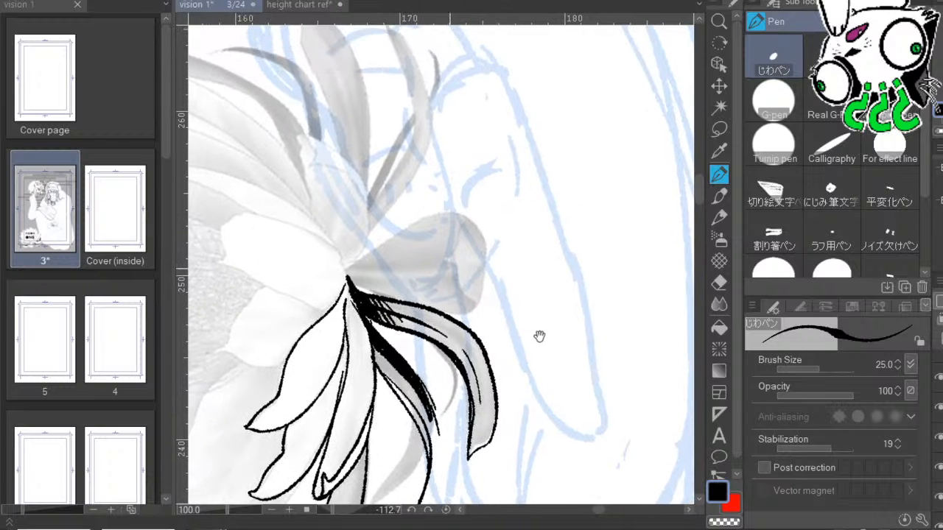
{"action": "mouse_move", "coordinate": [595, 207]}
{"action": "left_mouse_down"}
{"action": "mouse_move", "coordinate": [680, 256]}
{"action": "mouse_move", "coordinate": [697, 237]}
{"action": "left_mouse_up"}
{"action": "left_click_drag", "start_coordinate": [612, 251], "coordinate": [641, 196]}
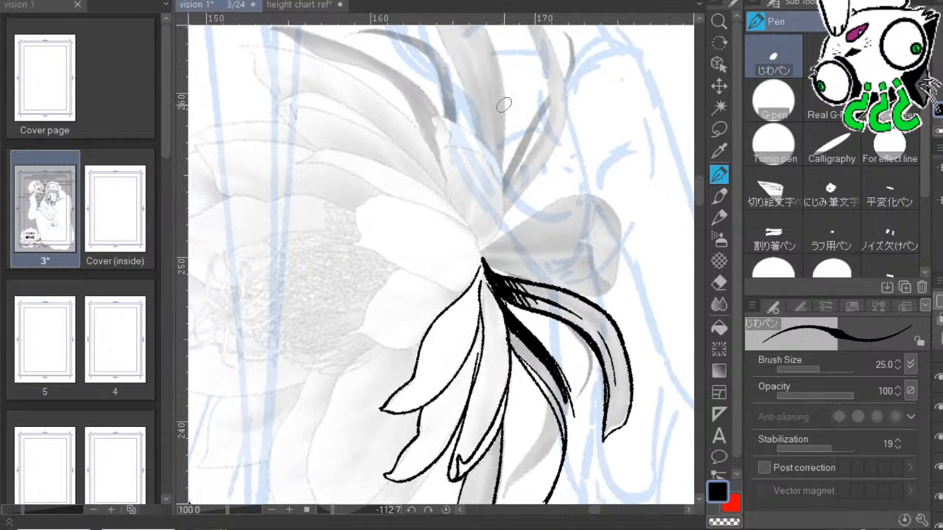
{"action": "mouse_move", "coordinate": [440, 116]}
{"action": "left_mouse_down"}
{"action": "mouse_move", "coordinate": [445, 149]}
{"action": "mouse_move", "coordinate": [475, 151]}
{"action": "mouse_move", "coordinate": [500, 175]}
{"action": "mouse_move", "coordinate": [501, 228]}
{"action": "left_mouse_up"}
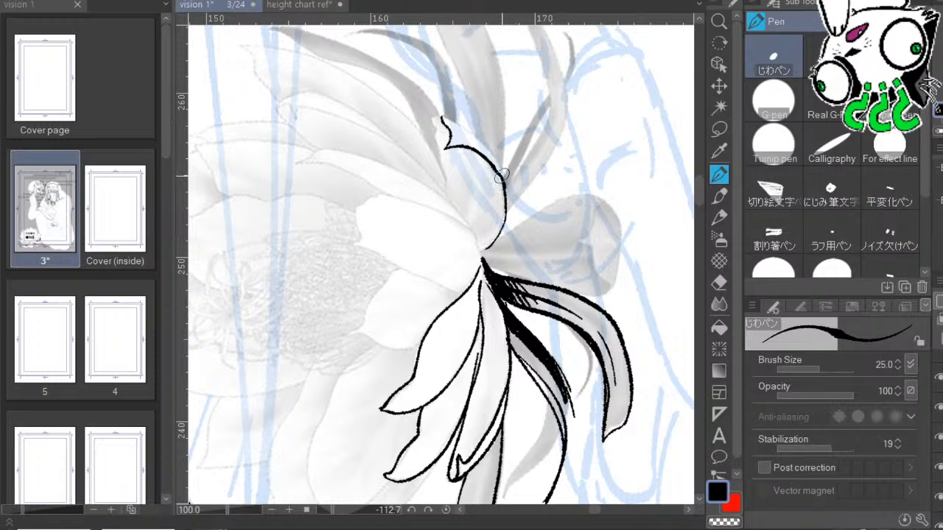
{"action": "mouse_move", "coordinate": [483, 140]}
{"action": "left_mouse_down"}
{"action": "mouse_move", "coordinate": [435, 120]}
{"action": "mouse_move", "coordinate": [444, 160]}
{"action": "left_mouse_up"}
Ink the pointed petal above the already inked side petals and complete the outer edge of the small curled petal.
{"action": "mouse_move", "coordinate": [560, 216]}
{"action": "left_mouse_down"}
{"action": "mouse_move", "coordinate": [638, 181]}
{"action": "mouse_move", "coordinate": [575, 182]}
{"action": "left_mouse_up"}
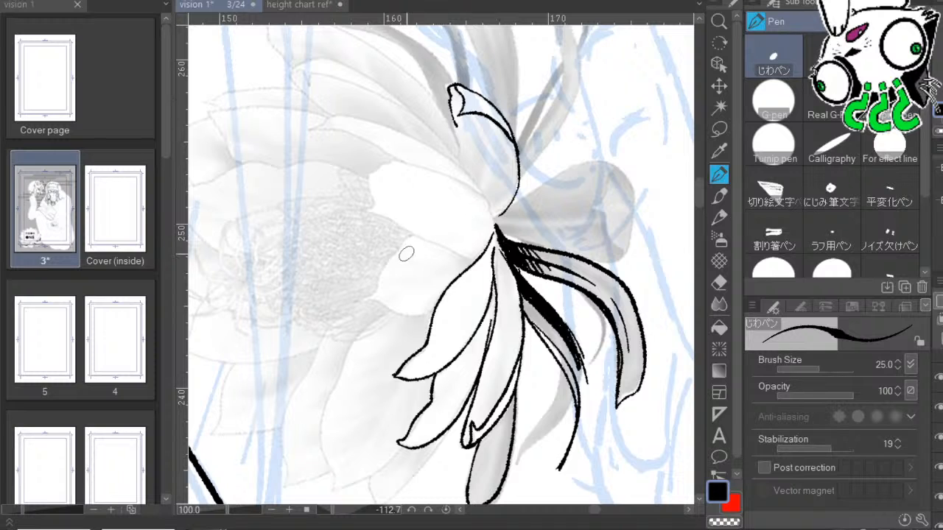
{"action": "mouse_move", "coordinate": [410, 234]}
{"action": "left_mouse_down"}
{"action": "mouse_move", "coordinate": [360, 303]}
{"action": "mouse_move", "coordinate": [403, 317]}
{"action": "mouse_move", "coordinate": [439, 302]}
{"action": "left_mouse_up"}
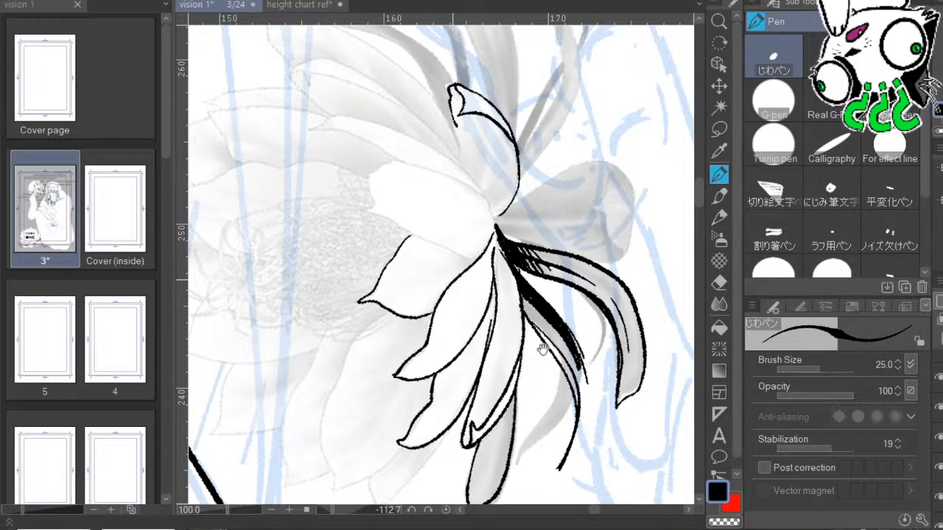
{"action": "left_click_drag", "start_coordinate": [544, 253], "coordinate": [511, 237]}
{"action": "left_click", "coordinate": [339, 510]}
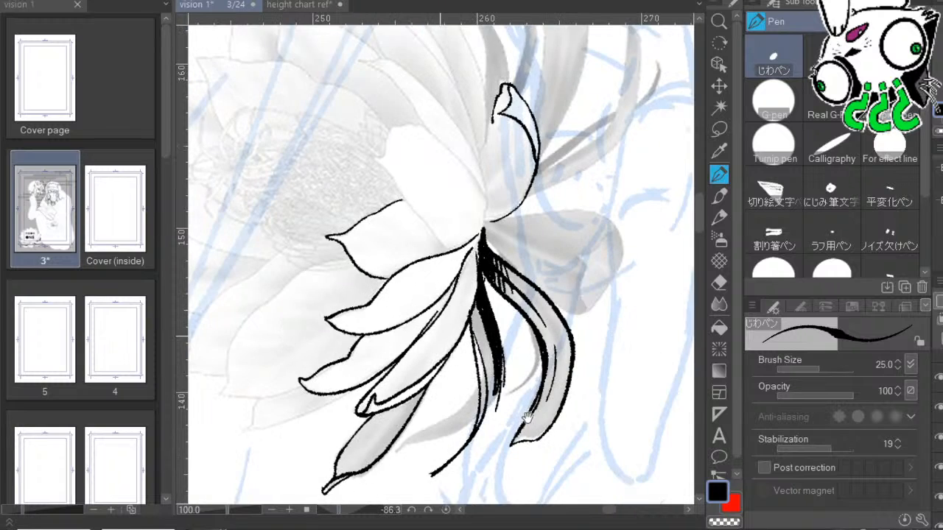
{"action": "left_click_drag", "start_coordinate": [528, 418], "coordinate": [470, 382]}
{"action": "left_click", "coordinate": [343, 509]}
{"action": "left_click_drag", "start_coordinate": [515, 306], "coordinate": [529, 414]}
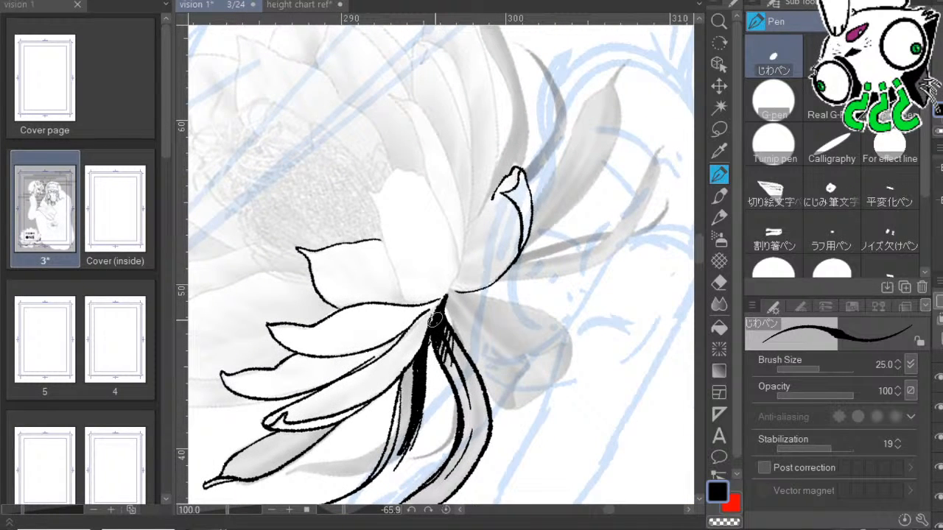
{"action": "left_click_drag", "start_coordinate": [533, 189], "coordinate": [573, 171]}
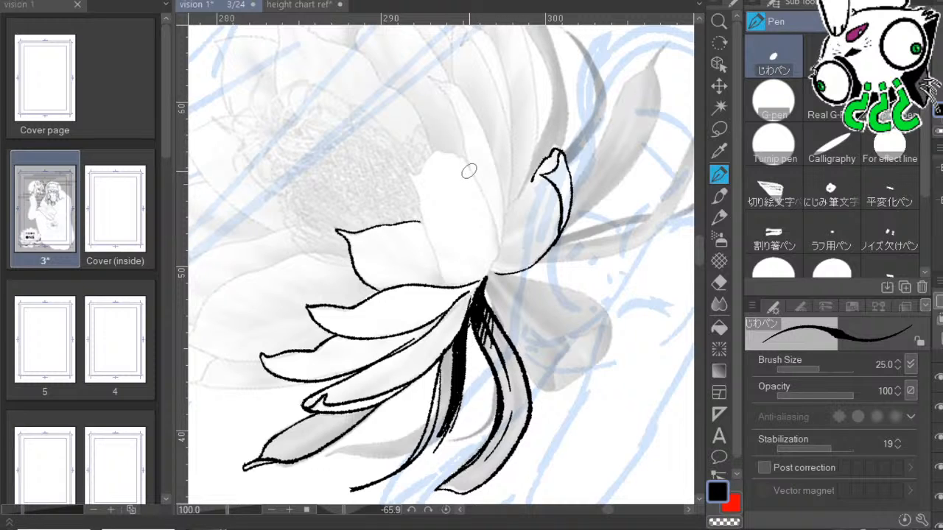
{"action": "mouse_move", "coordinate": [468, 157]}
{"action": "left_mouse_down"}
{"action": "mouse_move", "coordinate": [445, 148]}
{"action": "mouse_move", "coordinate": [406, 167]}
{"action": "left_mouse_up"}
{"action": "left_click_drag", "start_coordinate": [545, 217], "coordinate": [554, 138]}
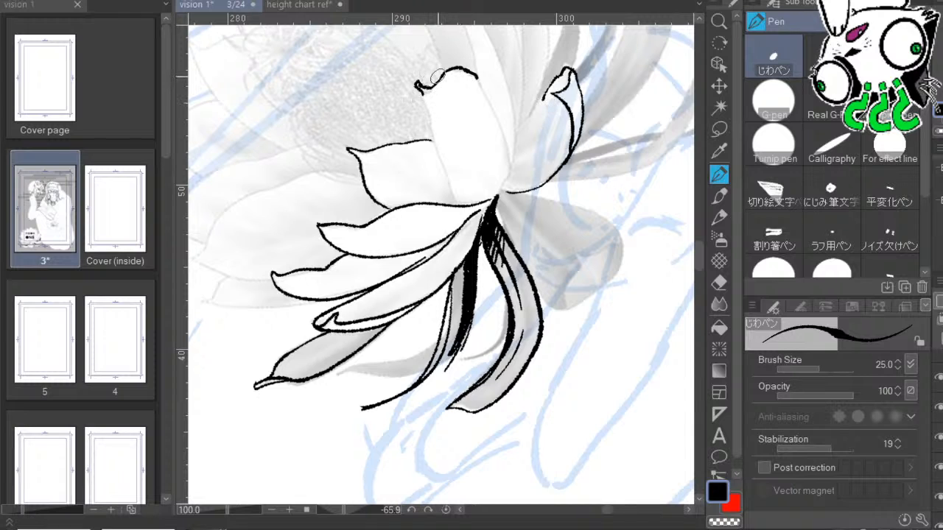
{"action": "key", "text": "ctrl+z"}
{"action": "mouse_move", "coordinate": [479, 79]}
{"action": "left_mouse_down"}
{"action": "mouse_move", "coordinate": [448, 67]}
{"action": "mouse_move", "coordinate": [419, 87]}
{"action": "mouse_move", "coordinate": [454, 197]}
{"action": "left_mouse_up"}
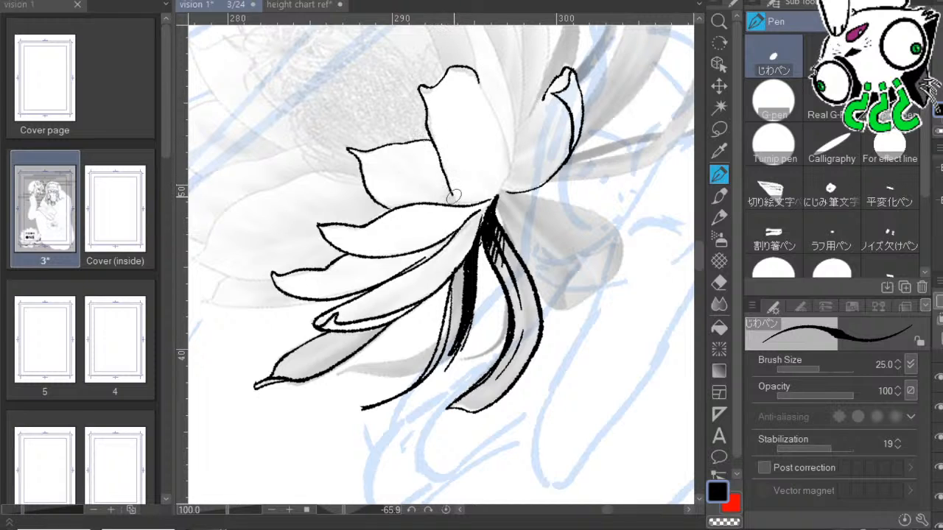
{"action": "key", "text": "ctrl+z"}
Ink the broad front petal with its pointed wavy tip, extending the line beside it from the slender petal's tip to the base.
{"action": "left_click_drag", "start_coordinate": [411, 77], "coordinate": [456, 196]}
{"action": "scroll", "coordinate": [468, 132], "scroll_direction": "up", "scroll_amount": 2}
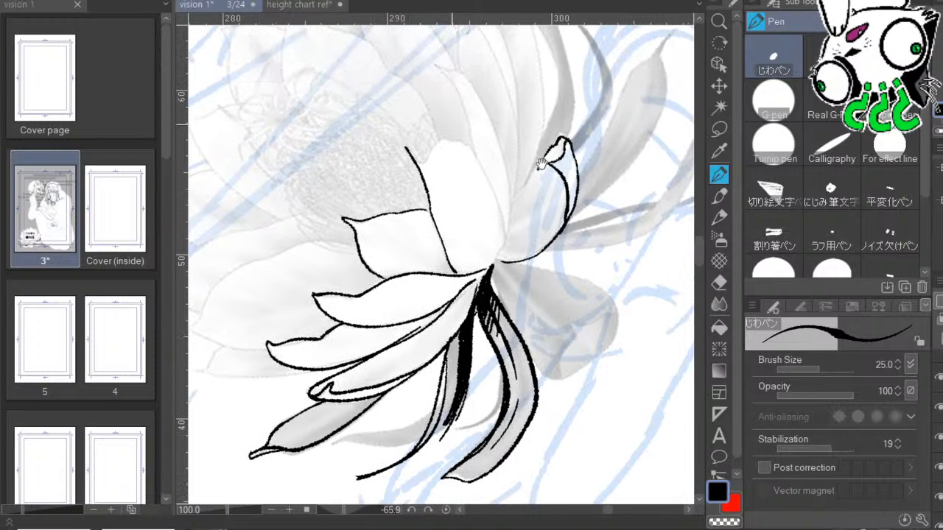
{"action": "left_click_drag", "start_coordinate": [407, 148], "coordinate": [426, 157]}
{"action": "key", "text": "ctrl+z"}
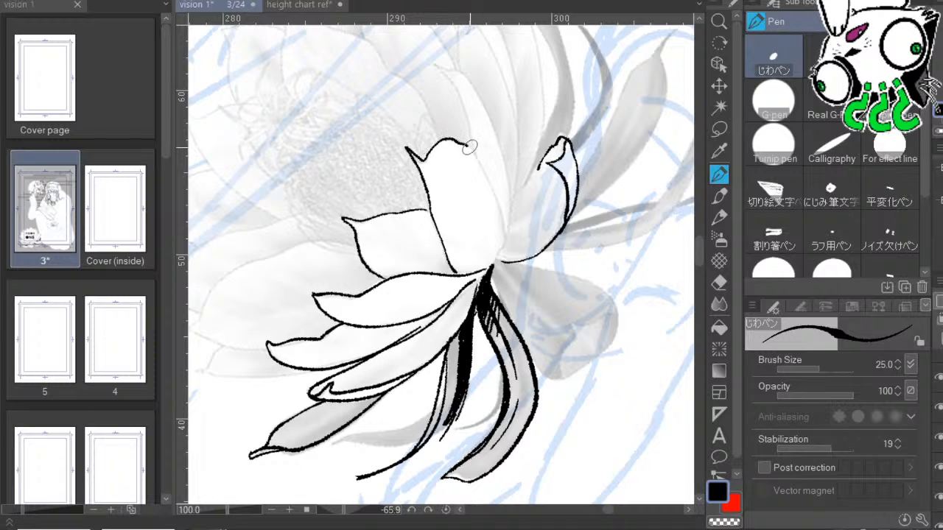
{"action": "mouse_move", "coordinate": [483, 79]}
{"action": "left_mouse_down"}
{"action": "mouse_move", "coordinate": [460, 101]}
{"action": "mouse_move", "coordinate": [435, 99]}
{"action": "left_mouse_up"}
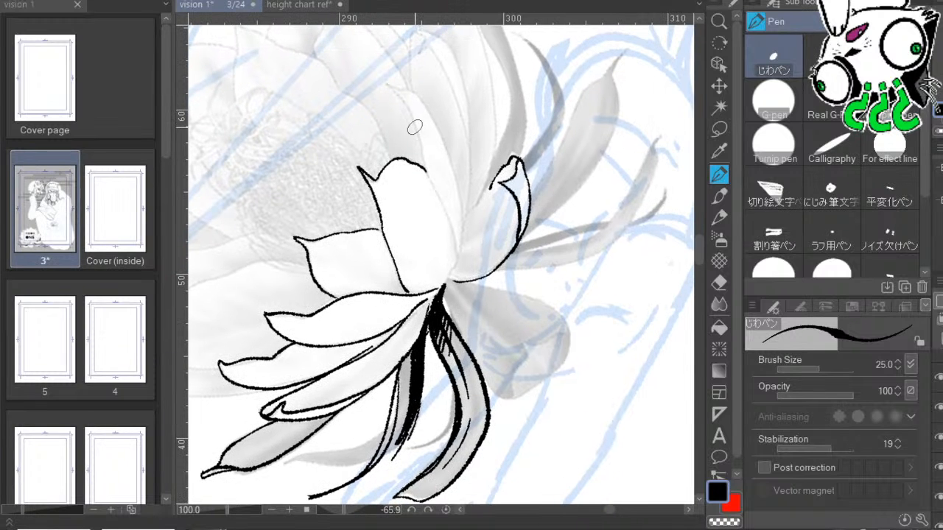
{"action": "mouse_move", "coordinate": [386, 81]}
{"action": "left_mouse_down"}
{"action": "mouse_move", "coordinate": [417, 132]}
{"action": "mouse_move", "coordinate": [455, 273]}
{"action": "left_mouse_up"}
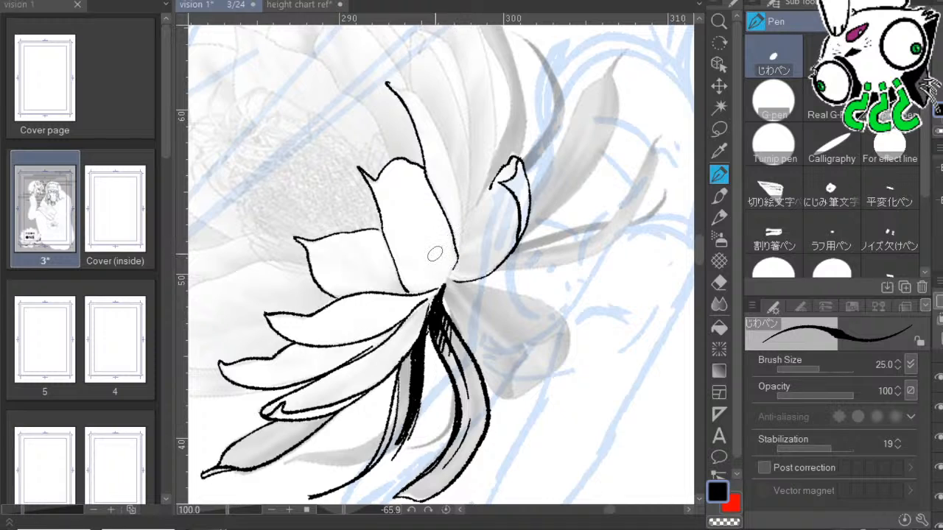
Ink the tip and far edge of the tall slender petal behind the broad front petal, closing it at the flower base.
{"action": "left_click_drag", "start_coordinate": [509, 190], "coordinate": [493, 245]}
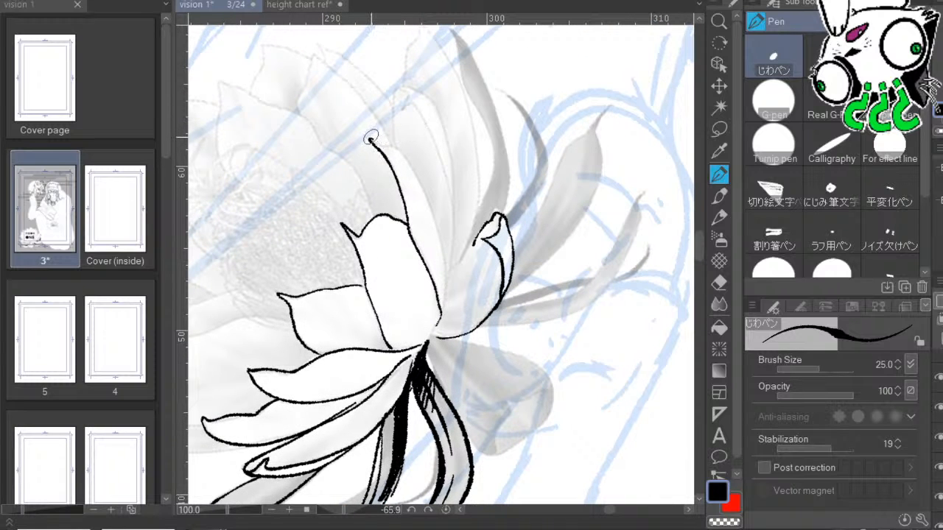
{"action": "left_click_drag", "start_coordinate": [371, 137], "coordinate": [418, 185]}
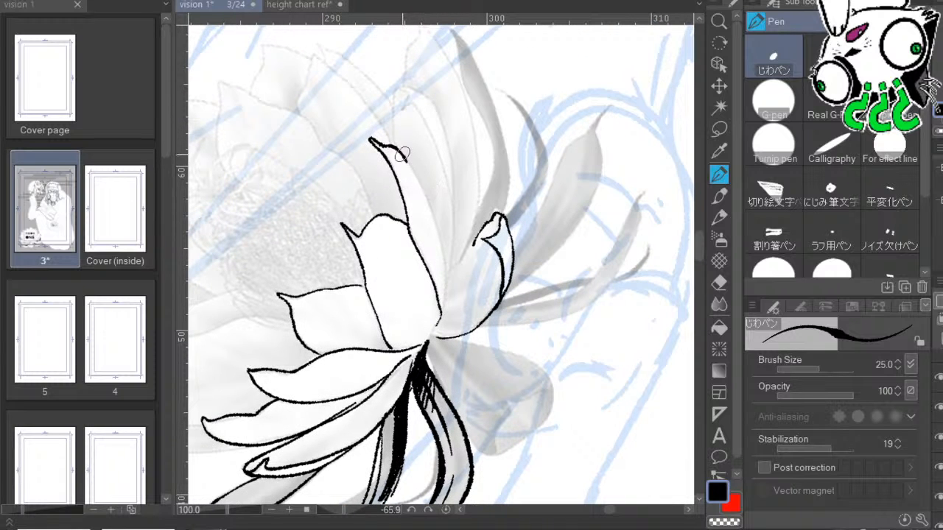
{"action": "left_click_drag", "start_coordinate": [401, 153], "coordinate": [445, 263]}
{"action": "left_click_drag", "start_coordinate": [445, 299], "coordinate": [434, 332]}
{"action": "left_click_drag", "start_coordinate": [446, 277], "coordinate": [443, 254]}
Rotate the canvas until the flower stands upright and ink the thin outer petal with its pointed tip behind the side petals.
{"action": "left_click_drag", "start_coordinate": [552, 289], "coordinate": [572, 205]}
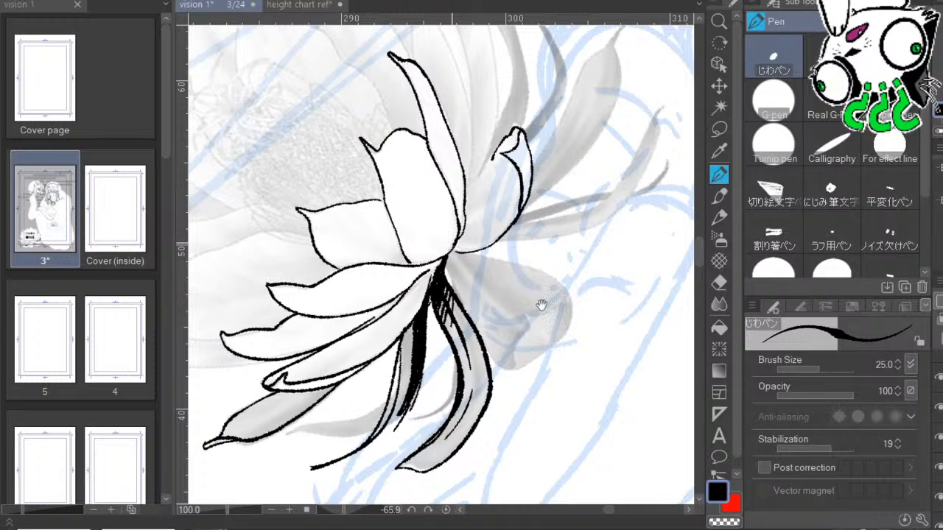
{"action": "left_click_drag", "start_coordinate": [542, 305], "coordinate": [500, 367]}
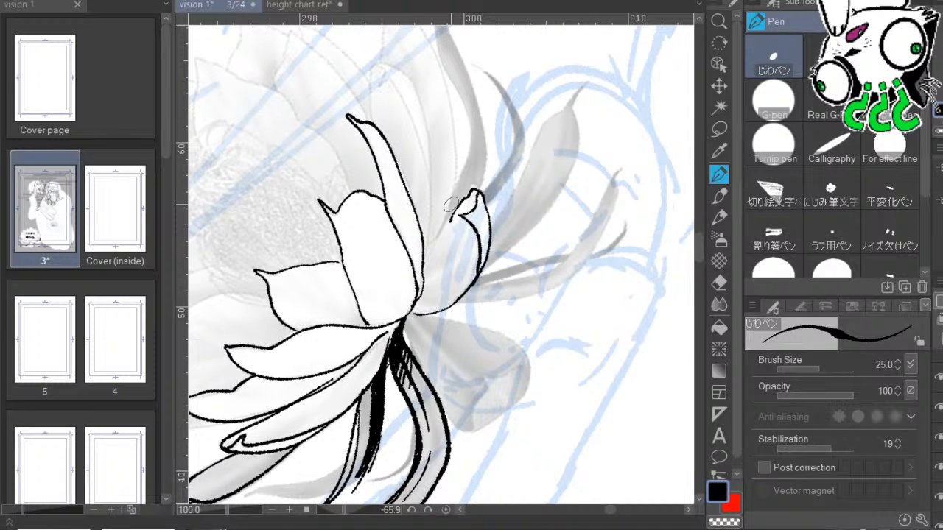
{"action": "left_click_drag", "start_coordinate": [542, 259], "coordinate": [687, 166]}
{"action": "left_click_drag", "start_coordinate": [523, 286], "coordinate": [609, 220]}
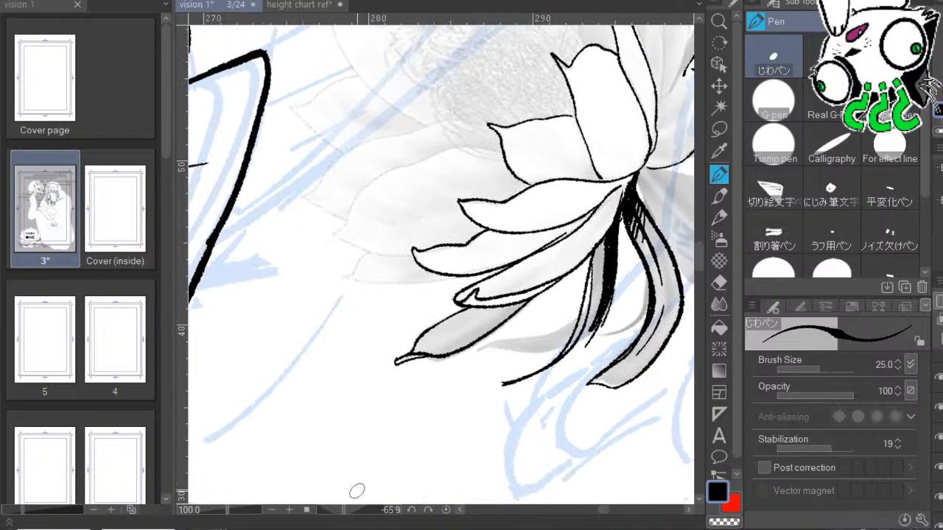
{"action": "left_click", "coordinate": [354, 510]}
{"action": "left_click_drag", "start_coordinate": [577, 274], "coordinate": [503, 262]}
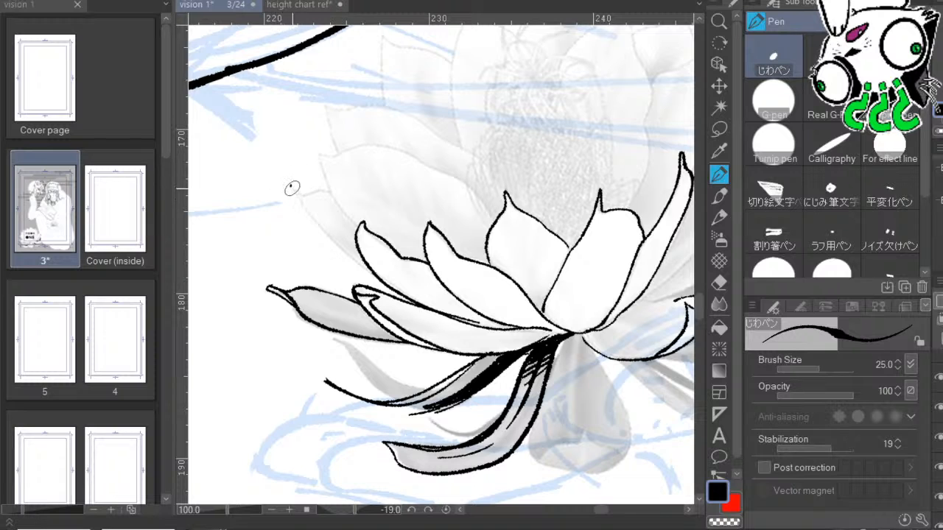
{"action": "left_click_drag", "start_coordinate": [292, 188], "coordinate": [356, 261]}
{"action": "left_click_drag", "start_coordinate": [292, 188], "coordinate": [315, 192]}
Ink the wide back petal's side and wavy upper edge, and undo the extra curved strokes at its inner end.
{"action": "left_click_drag", "start_coordinate": [442, 196], "coordinate": [413, 166]}
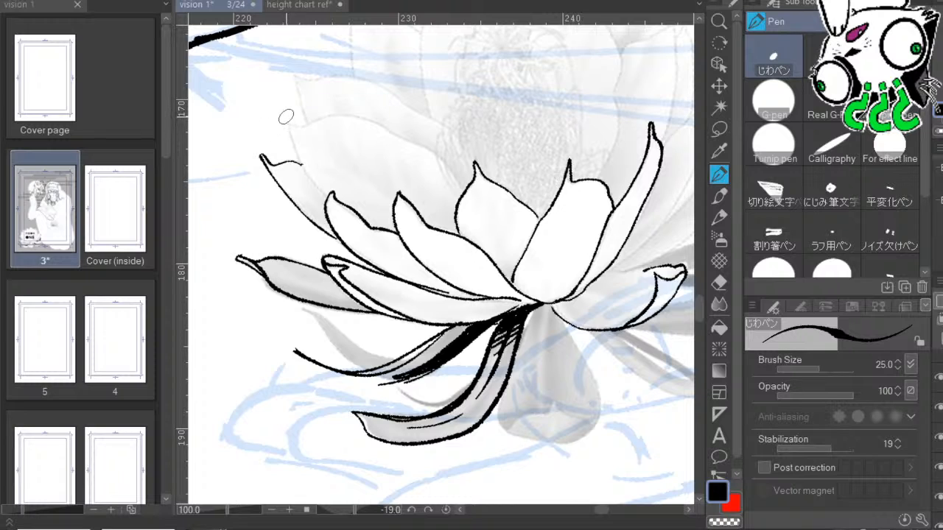
{"action": "left_click_drag", "start_coordinate": [286, 117], "coordinate": [304, 166]}
{"action": "mouse_move", "coordinate": [292, 119]}
{"action": "left_mouse_down"}
{"action": "mouse_move", "coordinate": [369, 112]}
{"action": "mouse_move", "coordinate": [406, 140]}
{"action": "mouse_move", "coordinate": [442, 143]}
{"action": "mouse_move", "coordinate": [458, 171]}
{"action": "left_mouse_up"}
{"action": "mouse_move", "coordinate": [421, 143]}
{"action": "left_mouse_down"}
{"action": "mouse_move", "coordinate": [461, 178]}
{"action": "mouse_move", "coordinate": [458, 163]}
{"action": "left_mouse_up"}
{"action": "left_click_drag", "start_coordinate": [587, 209], "coordinate": [474, 305]}
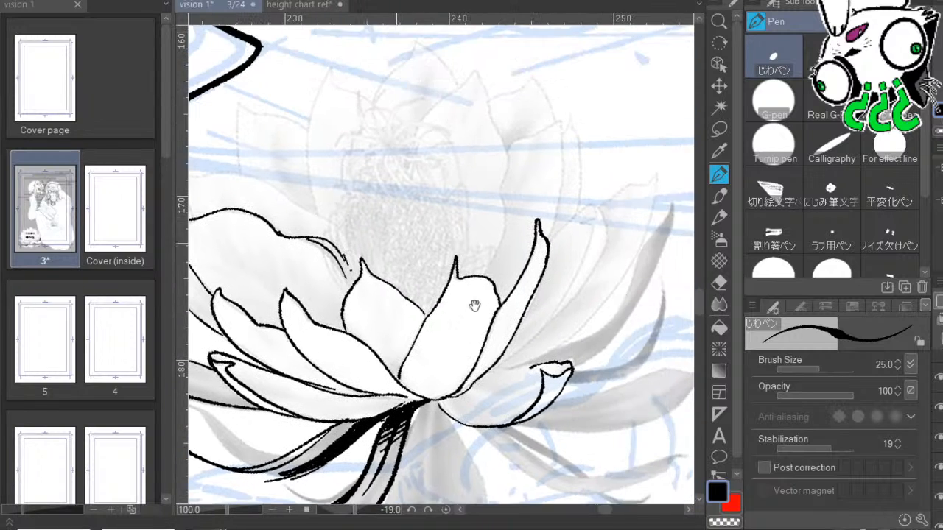
{"action": "left_click_drag", "start_coordinate": [485, 244], "coordinate": [502, 233]}
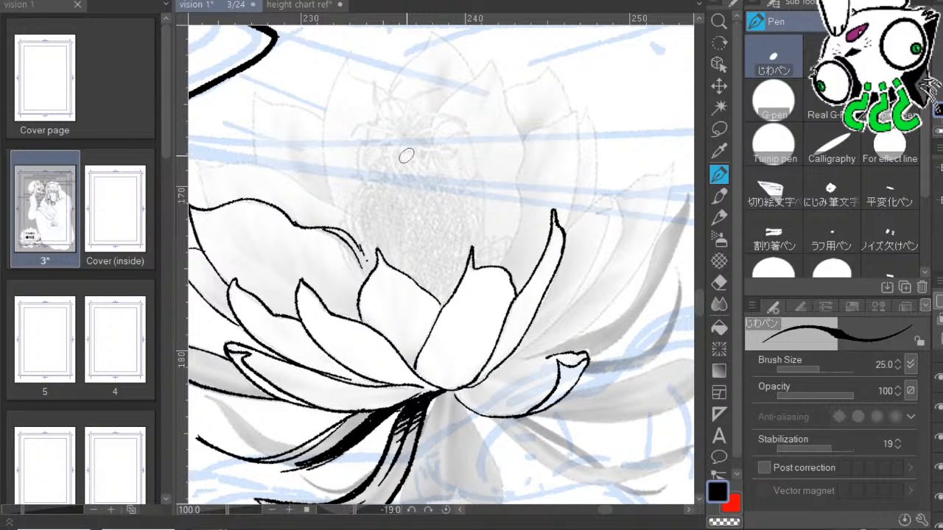
{"action": "key", "text": "ctrl+z"}
{"action": "key", "text": "ctrl+z"}
{"action": "left_click_drag", "start_coordinate": [437, 213], "coordinate": [503, 198]}
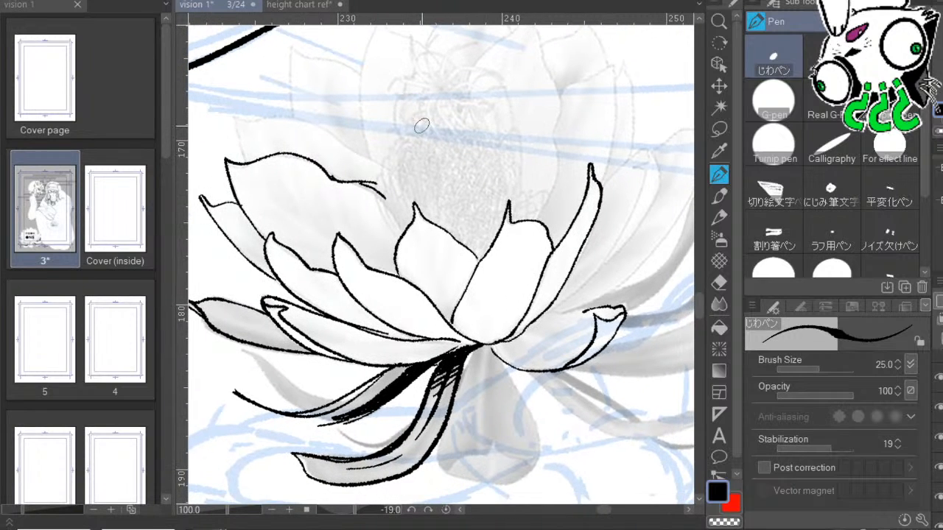
{"action": "left_click_drag", "start_coordinate": [565, 174], "coordinate": [616, 212]}
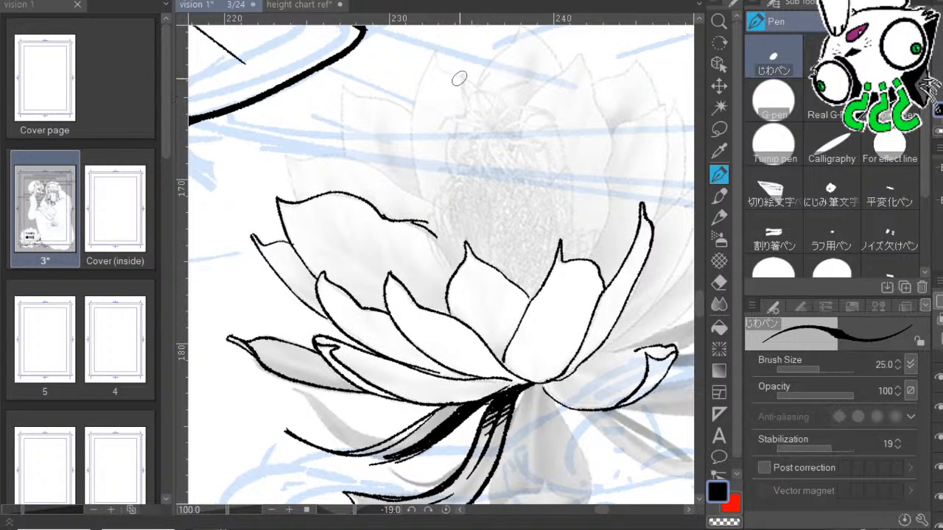
Ink bundles of curved stamen strokes along both sides of the flower's seed pod.
{"action": "mouse_move", "coordinate": [452, 267]}
{"action": "left_mouse_down"}
{"action": "mouse_move", "coordinate": [449, 169]}
{"action": "mouse_move", "coordinate": [418, 182]}
{"action": "mouse_move", "coordinate": [443, 262]}
{"action": "left_mouse_up"}
{"action": "mouse_move", "coordinate": [434, 158]}
{"action": "left_mouse_down"}
{"action": "mouse_move", "coordinate": [446, 267]}
{"action": "mouse_move", "coordinate": [432, 261]}
{"action": "left_mouse_up"}
{"action": "left_click_drag", "start_coordinate": [610, 215], "coordinate": [543, 213]}
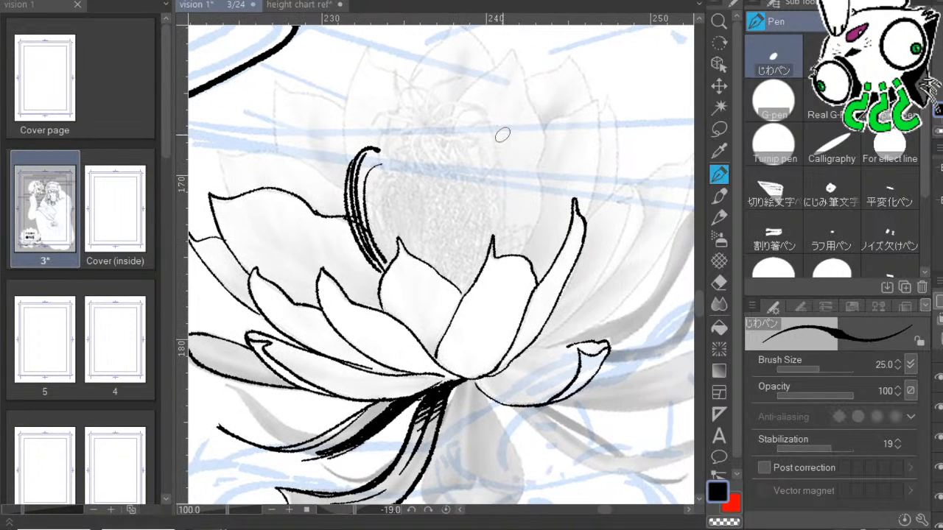
{"action": "mouse_move", "coordinate": [492, 107]}
{"action": "left_mouse_down"}
{"action": "mouse_move", "coordinate": [522, 179]}
{"action": "mouse_move", "coordinate": [520, 251]}
{"action": "left_mouse_up"}
{"action": "mouse_move", "coordinate": [495, 125]}
{"action": "left_mouse_down"}
{"action": "mouse_move", "coordinate": [521, 184]}
{"action": "mouse_move", "coordinate": [516, 257]}
{"action": "left_mouse_up"}
{"action": "mouse_move", "coordinate": [448, 99]}
{"action": "left_mouse_down"}
{"action": "mouse_move", "coordinate": [481, 126]}
{"action": "mouse_move", "coordinate": [507, 212]}
{"action": "mouse_move", "coordinate": [501, 243]}
{"action": "mouse_move", "coordinate": [478, 110]}
{"action": "mouse_move", "coordinate": [505, 171]}
{"action": "mouse_move", "coordinate": [501, 246]}
{"action": "left_mouse_up"}
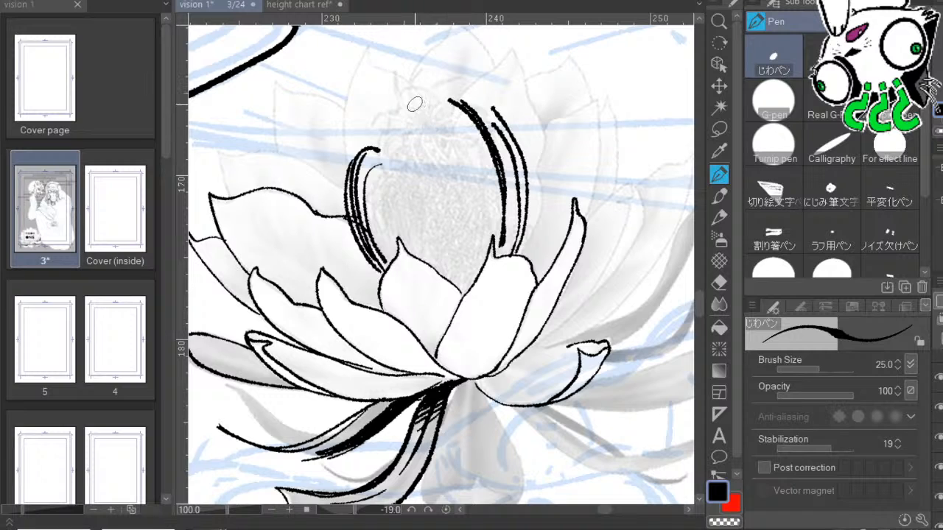
Ink the star-shaped cluster of curved filaments at the top of the flower's centre.
{"action": "mouse_move", "coordinate": [345, 104]}
{"action": "left_mouse_down"}
{"action": "mouse_move", "coordinate": [413, 102]}
{"action": "mouse_move", "coordinate": [372, 91]}
{"action": "mouse_move", "coordinate": [355, 115]}
{"action": "left_mouse_up"}
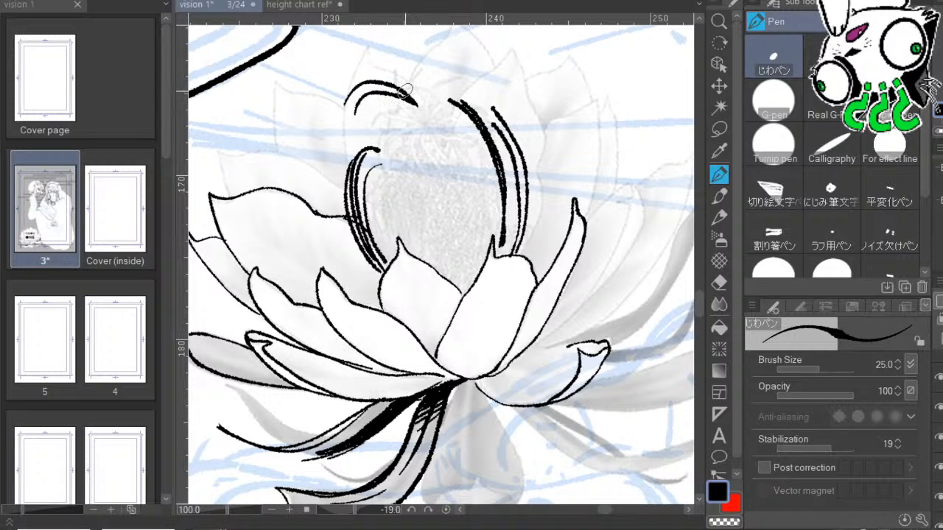
{"action": "mouse_move", "coordinate": [411, 92]}
{"action": "left_mouse_down"}
{"action": "mouse_move", "coordinate": [428, 39]}
{"action": "mouse_move", "coordinate": [420, 83]}
{"action": "mouse_move", "coordinate": [445, 65]}
{"action": "mouse_move", "coordinate": [425, 84]}
{"action": "left_mouse_up"}
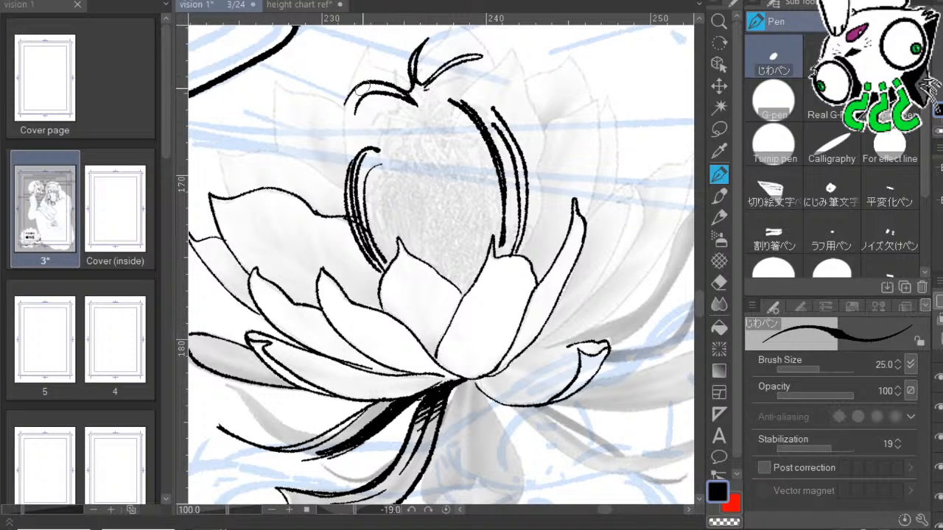
{"action": "left_click_drag", "start_coordinate": [361, 87], "coordinate": [354, 107]}
{"action": "left_click_drag", "start_coordinate": [412, 96], "coordinate": [408, 164]}
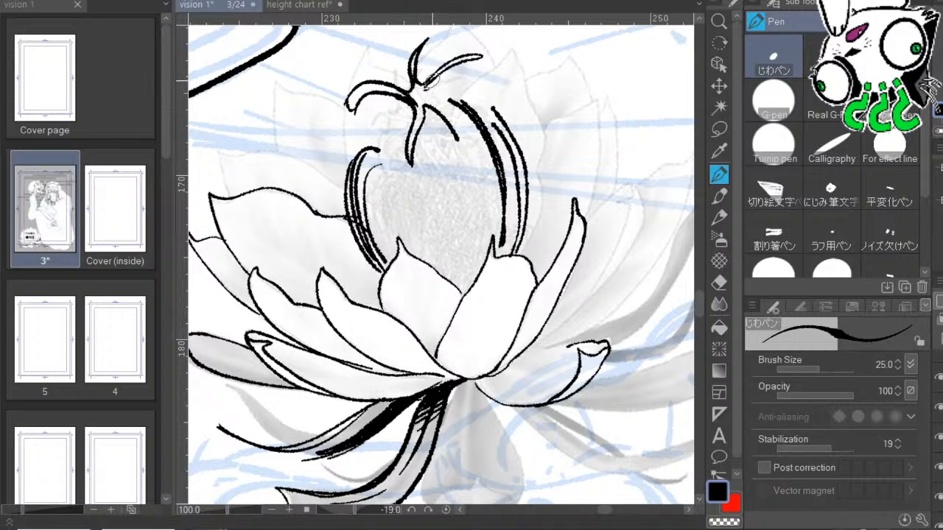
{"action": "left_click_drag", "start_coordinate": [426, 85], "coordinate": [455, 136]}
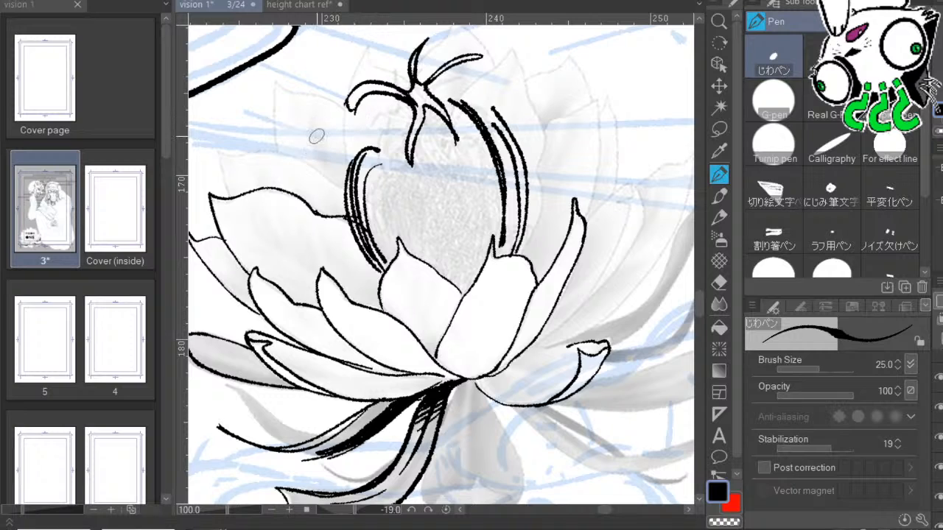
Add more long curved stamen strokes outside the left stamen bundle, running down to the front petals.
{"action": "mouse_move", "coordinate": [316, 131]}
{"action": "left_mouse_down"}
{"action": "mouse_move", "coordinate": [319, 200]}
{"action": "mouse_move", "coordinate": [372, 279]}
{"action": "left_mouse_up"}
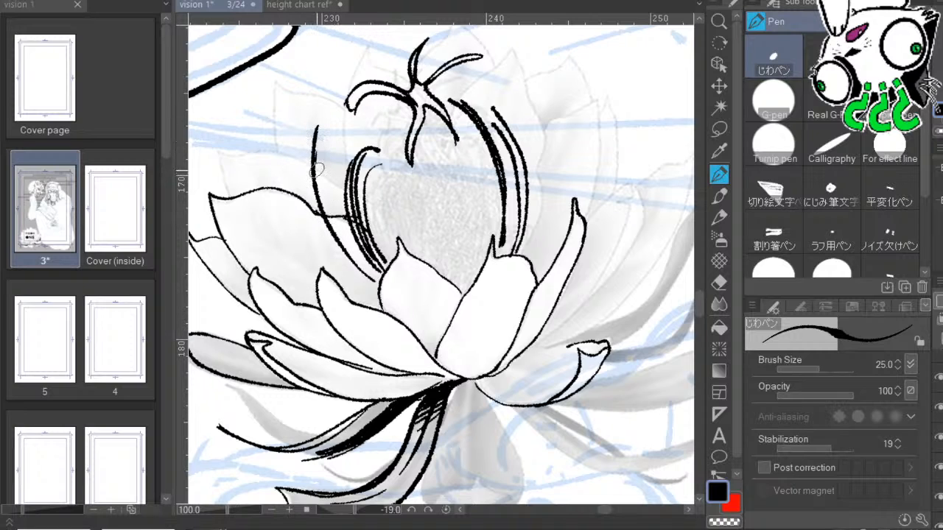
{"action": "left_click_drag", "start_coordinate": [317, 170], "coordinate": [383, 286]}
{"action": "left_click_drag", "start_coordinate": [355, 234], "coordinate": [345, 140]}
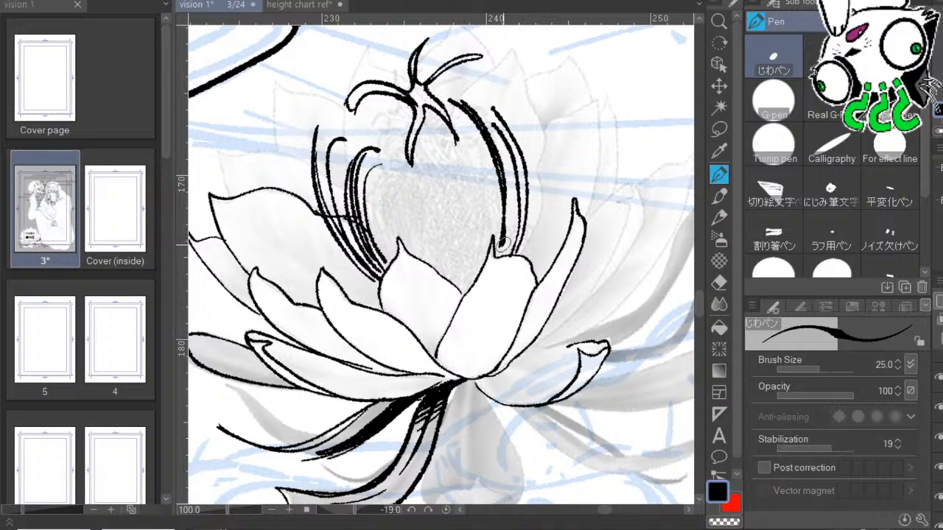
Add long curved stamen strokes along the outer side of the flower's right stamen bundle.
{"action": "left_click_drag", "start_coordinate": [584, 168], "coordinate": [577, 137]}
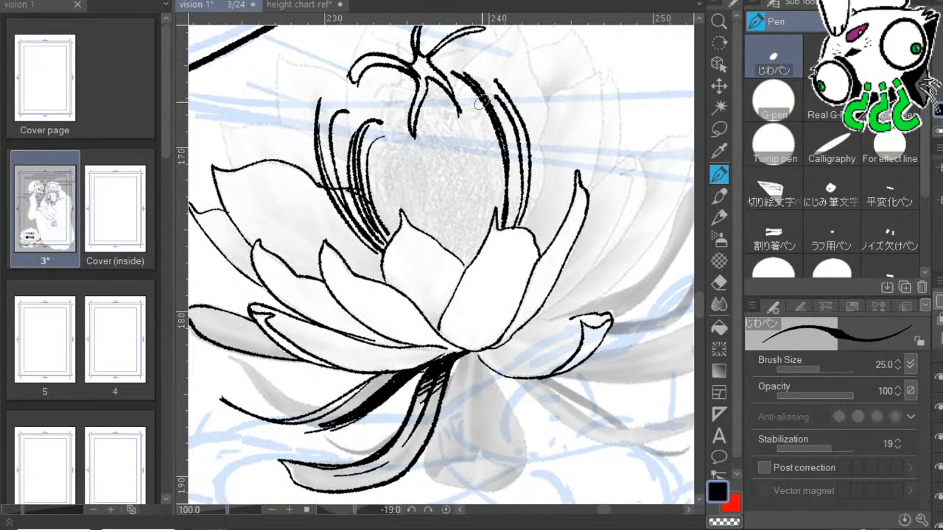
{"action": "mouse_move", "coordinate": [541, 202]}
{"action": "left_mouse_down"}
{"action": "mouse_move", "coordinate": [516, 178]}
{"action": "mouse_move", "coordinate": [533, 130]}
{"action": "left_mouse_up"}
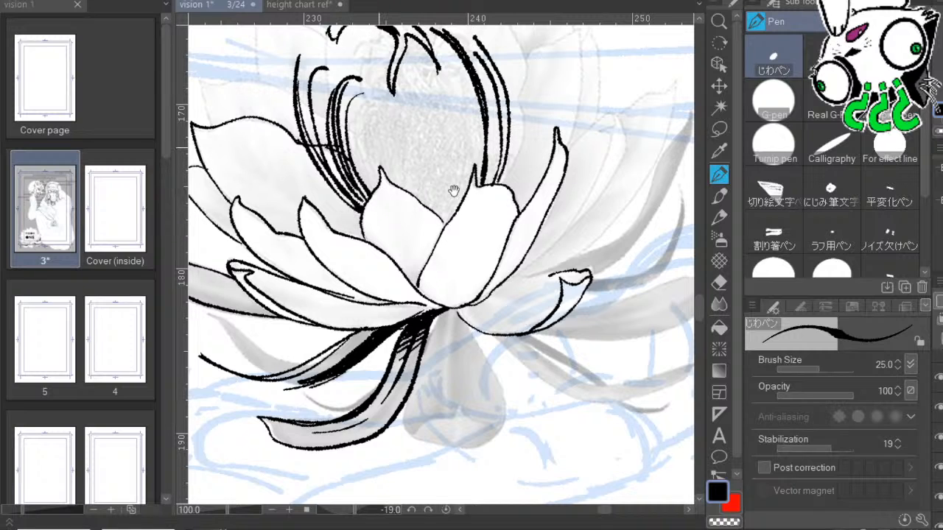
{"action": "left_click_drag", "start_coordinate": [454, 190], "coordinate": [398, 173]}
{"action": "mouse_move", "coordinate": [412, 102]}
{"action": "left_mouse_down"}
{"action": "mouse_move", "coordinate": [441, 168]}
{"action": "mouse_move", "coordinate": [446, 213]}
{"action": "left_mouse_up"}
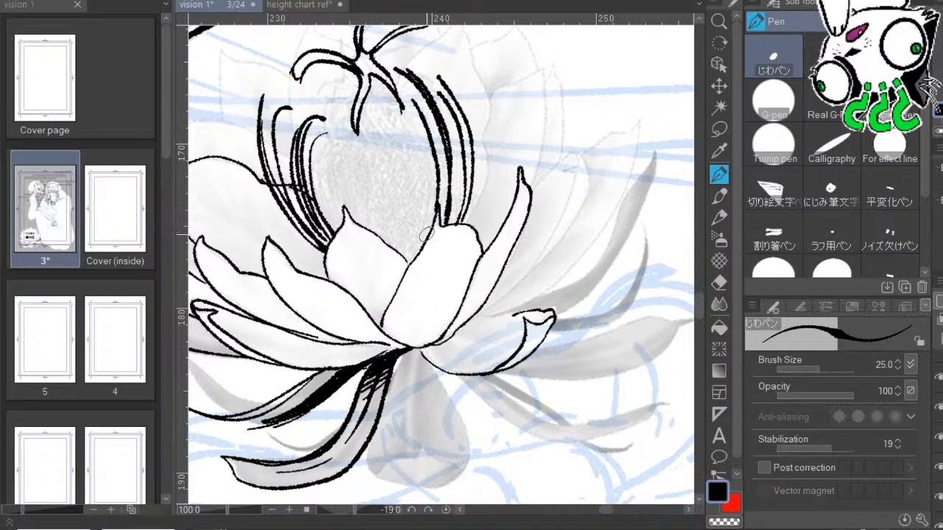
{"action": "key", "text": "x"}
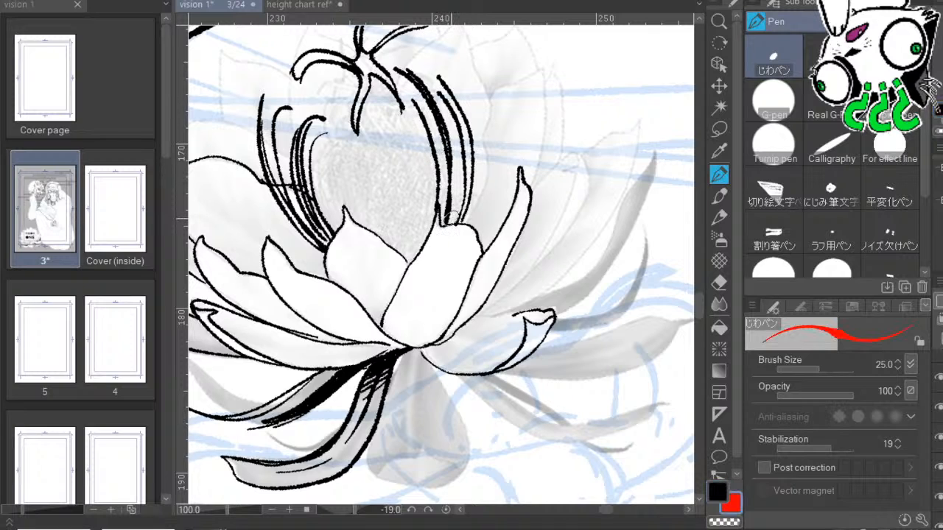
{"action": "key", "text": "x"}
{"action": "key", "text": "x"}
{"action": "key", "text": "ctrl+z"}
{"action": "mouse_move", "coordinate": [450, 223]}
{"action": "left_mouse_down"}
{"action": "mouse_move", "coordinate": [450, 137]}
{"action": "mouse_move", "coordinate": [469, 201]}
{"action": "mouse_move", "coordinate": [484, 107]}
{"action": "left_mouse_up"}
Ink long curved filaments down the front of the seed pod, running from the star-shaped cluster to the front petals.
{"action": "left_click_drag", "start_coordinate": [563, 196], "coordinate": [575, 294]}
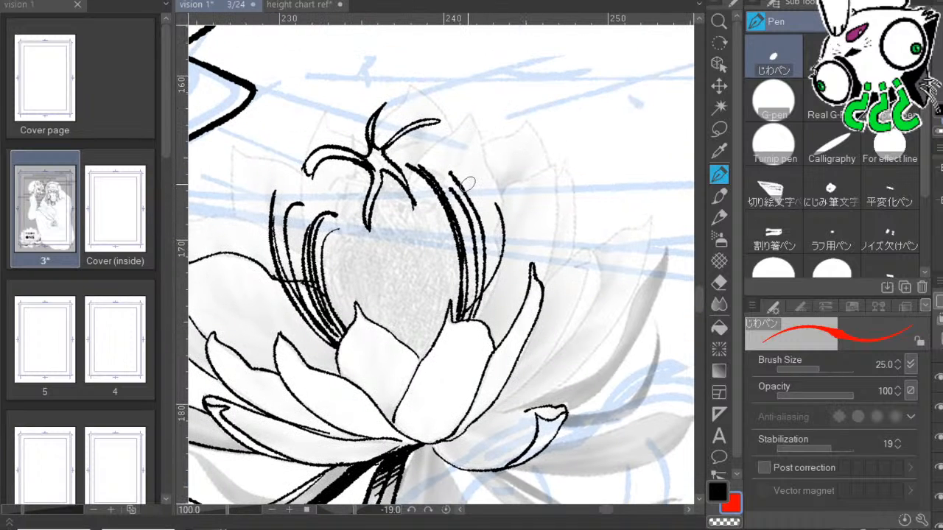
{"action": "mouse_move", "coordinate": [402, 218]}
{"action": "left_mouse_down"}
{"action": "mouse_move", "coordinate": [417, 237]}
{"action": "mouse_move", "coordinate": [438, 321]}
{"action": "mouse_move", "coordinate": [430, 338]}
{"action": "mouse_move", "coordinate": [440, 293]}
{"action": "mouse_move", "coordinate": [432, 346]}
{"action": "mouse_move", "coordinate": [408, 214]}
{"action": "left_mouse_up"}
{"action": "mouse_move", "coordinate": [381, 327]}
{"action": "left_mouse_down"}
{"action": "mouse_move", "coordinate": [351, 199]}
{"action": "mouse_move", "coordinate": [337, 280]}
{"action": "mouse_move", "coordinate": [352, 309]}
{"action": "left_mouse_up"}
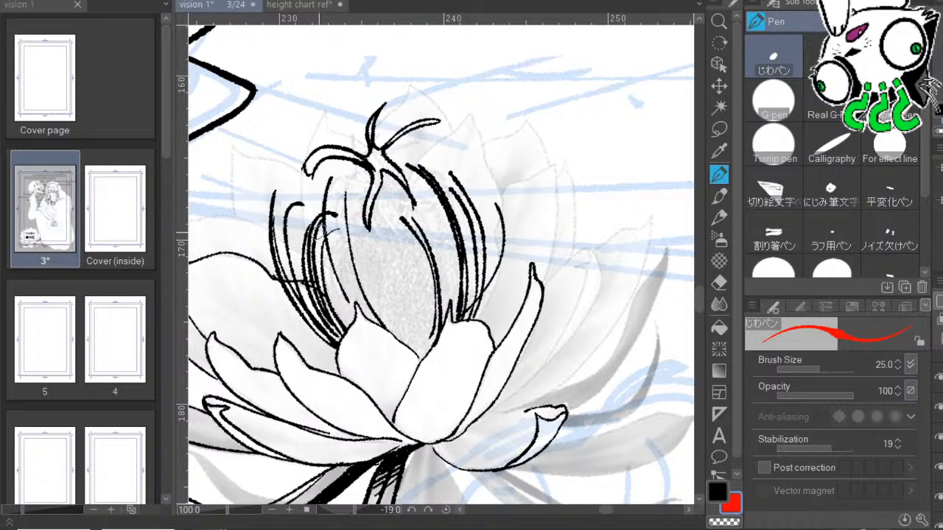
{"action": "mouse_move", "coordinate": [314, 184]}
{"action": "left_mouse_down"}
{"action": "mouse_move", "coordinate": [322, 261]}
{"action": "mouse_move", "coordinate": [347, 313]}
{"action": "left_mouse_up"}
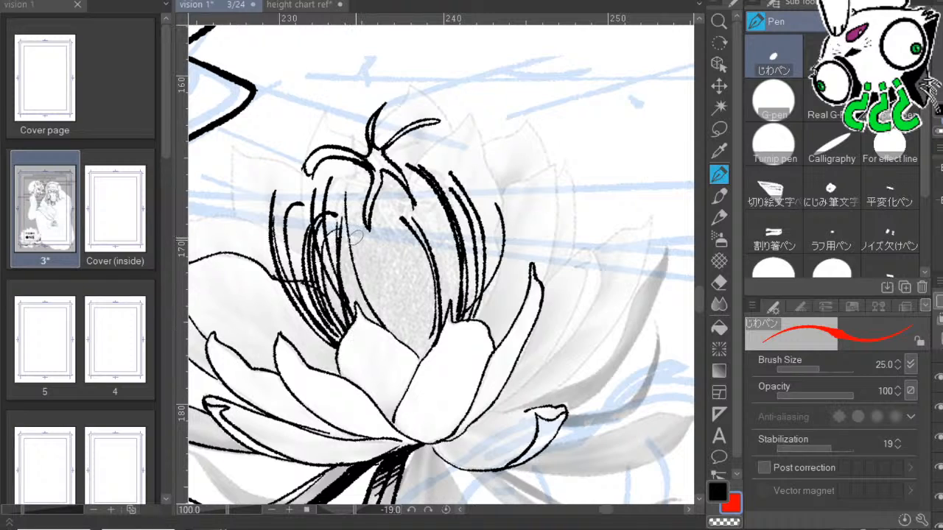
{"action": "mouse_move", "coordinate": [370, 322]}
{"action": "left_mouse_down"}
{"action": "mouse_move", "coordinate": [337, 199]}
{"action": "mouse_move", "coordinate": [348, 170]}
{"action": "mouse_move", "coordinate": [367, 277]}
{"action": "left_mouse_up"}
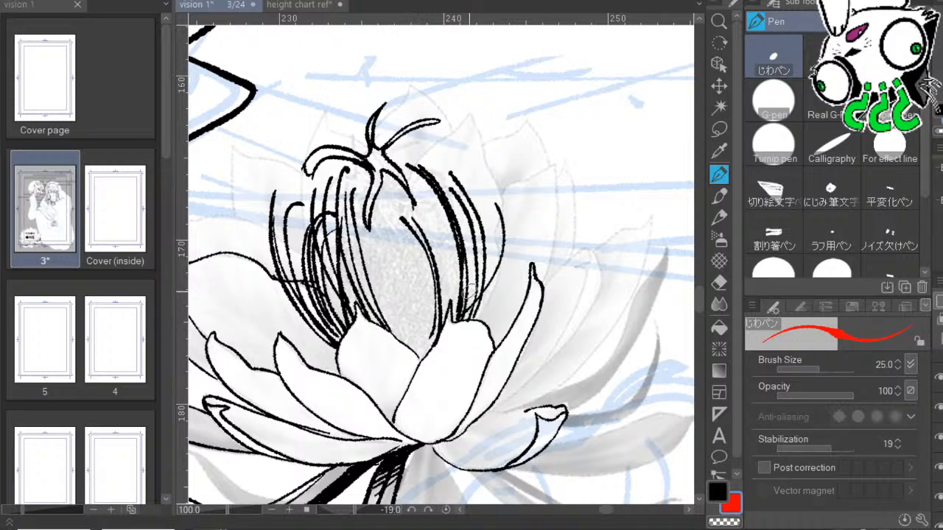
{"action": "mouse_move", "coordinate": [429, 327]}
{"action": "left_mouse_down"}
{"action": "mouse_move", "coordinate": [401, 221]}
{"action": "mouse_move", "coordinate": [391, 236]}
{"action": "mouse_move", "coordinate": [428, 331]}
{"action": "left_mouse_up"}
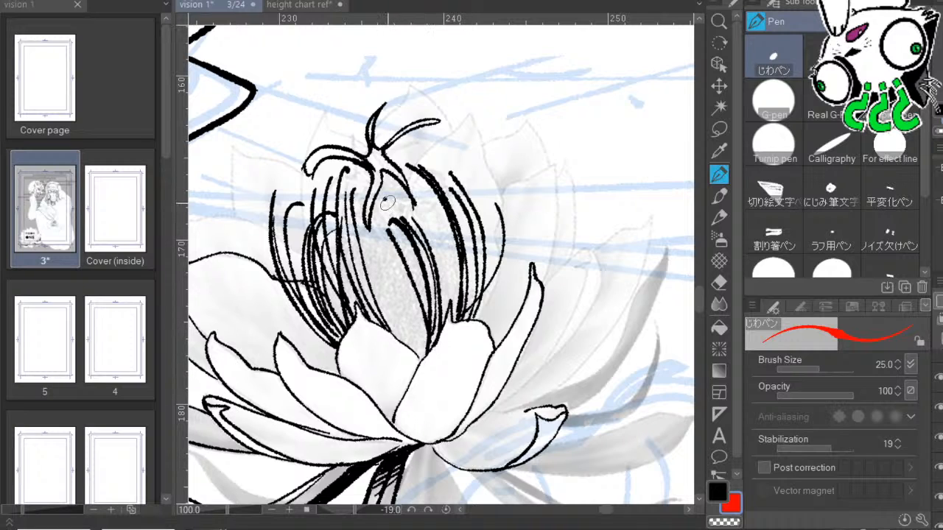
{"action": "left_click_drag", "start_coordinate": [387, 202], "coordinate": [406, 338]}
{"action": "left_click_drag", "start_coordinate": [381, 215], "coordinate": [401, 343]}
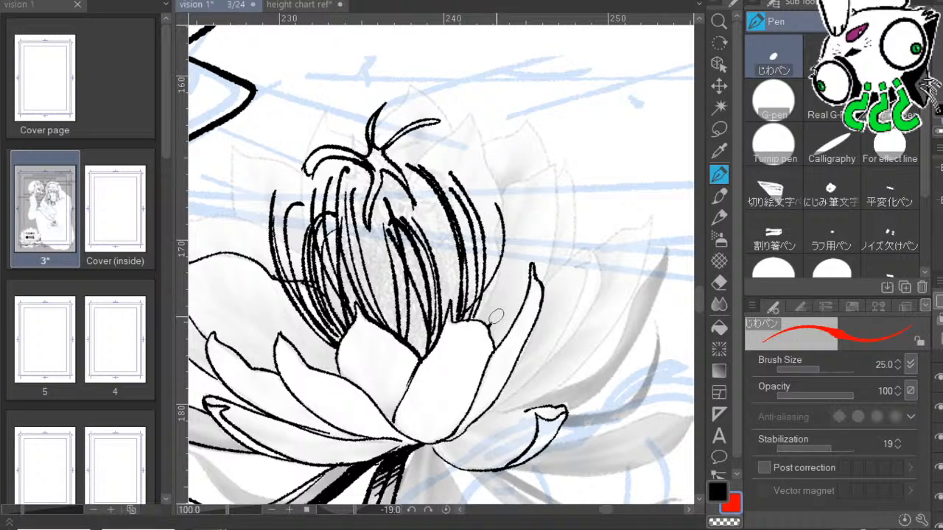
Add more stamen strokes on the right of the flower's centre, filling the space beside the slender upright petal.
{"action": "left_click_drag", "start_coordinate": [486, 326], "coordinate": [520, 201]}
{"action": "mouse_move", "coordinate": [483, 330]}
{"action": "left_mouse_down"}
{"action": "mouse_move", "coordinate": [509, 267]}
{"action": "mouse_move", "coordinate": [499, 267]}
{"action": "mouse_move", "coordinate": [483, 319]}
{"action": "mouse_move", "coordinate": [489, 296]}
{"action": "mouse_move", "coordinate": [479, 183]}
{"action": "left_mouse_up"}
{"action": "left_click_drag", "start_coordinate": [492, 330], "coordinate": [515, 247]}
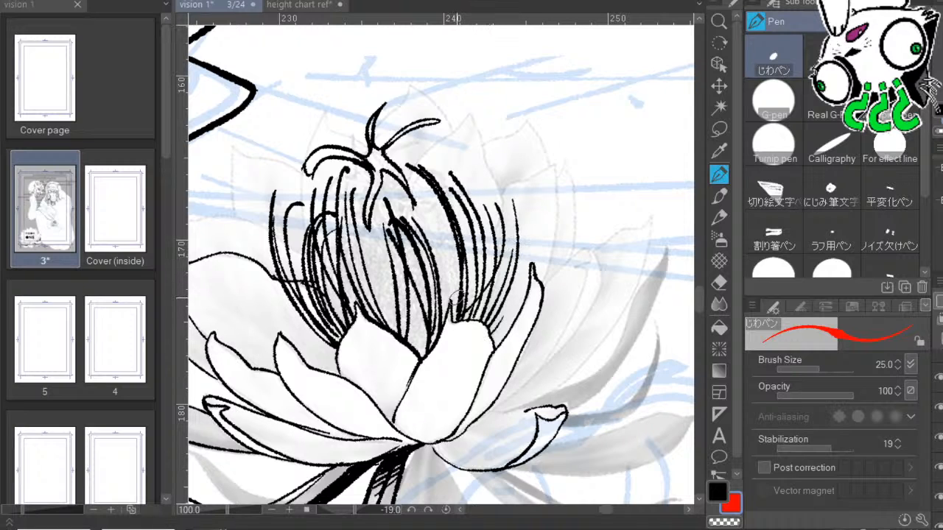
{"action": "left_click_drag", "start_coordinate": [457, 298], "coordinate": [433, 220]}
Fill the remaining gaps over the middle of the seed pod with dense vertical filament strokes.
{"action": "left_click_drag", "start_coordinate": [588, 235], "coordinate": [718, 214]}
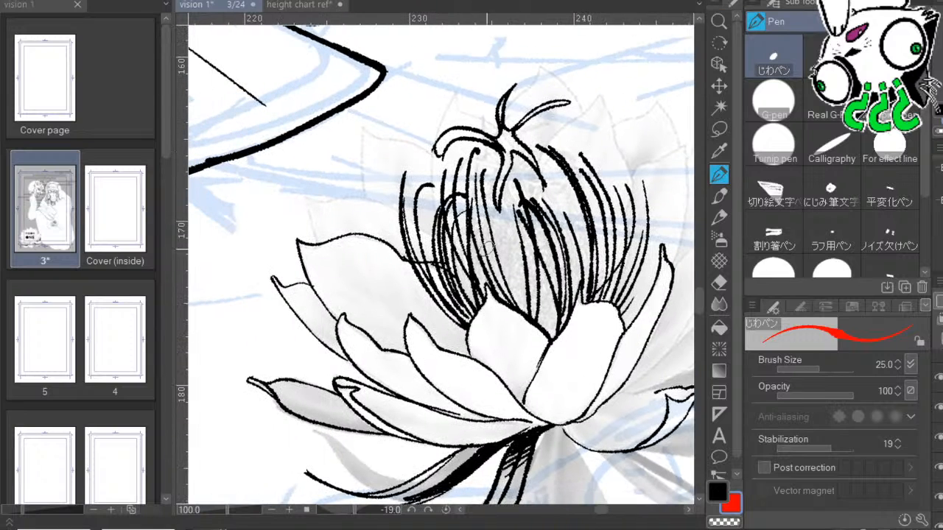
{"action": "mouse_move", "coordinate": [521, 306]}
{"action": "left_mouse_down"}
{"action": "mouse_move", "coordinate": [505, 259]}
{"action": "mouse_move", "coordinate": [507, 210]}
{"action": "mouse_move", "coordinate": [530, 249]}
{"action": "mouse_move", "coordinate": [548, 322]}
{"action": "left_mouse_up"}
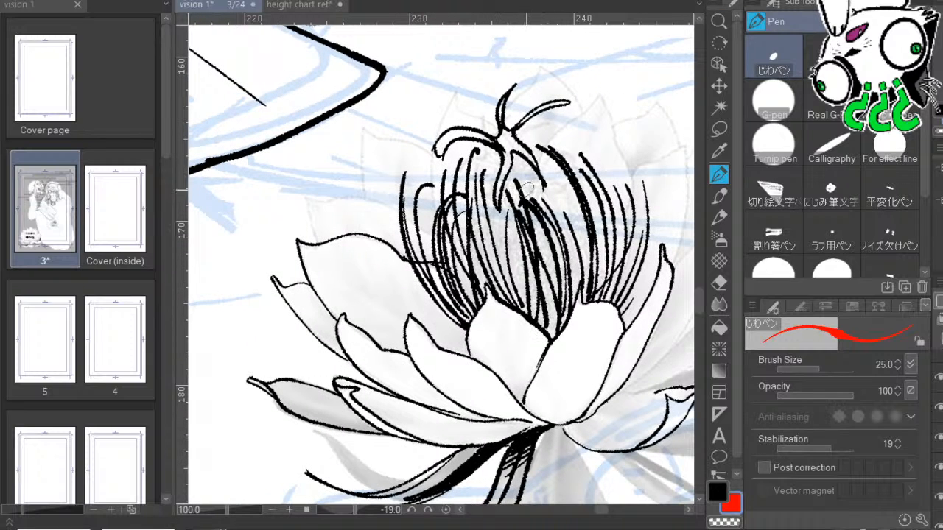
{"action": "left_click_drag", "start_coordinate": [516, 153], "coordinate": [547, 325]}
{"action": "left_click_drag", "start_coordinate": [556, 162], "coordinate": [579, 259]}
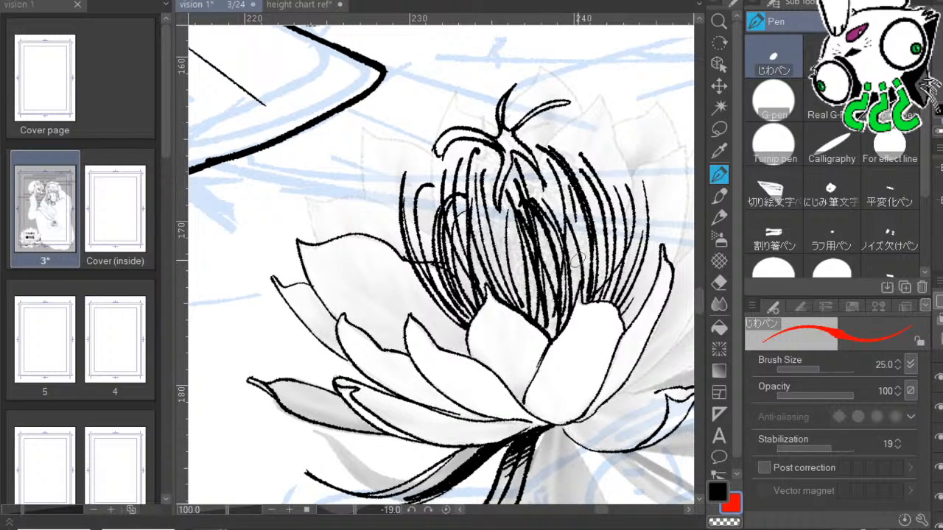
{"action": "left_click_drag", "start_coordinate": [486, 153], "coordinate": [531, 320]}
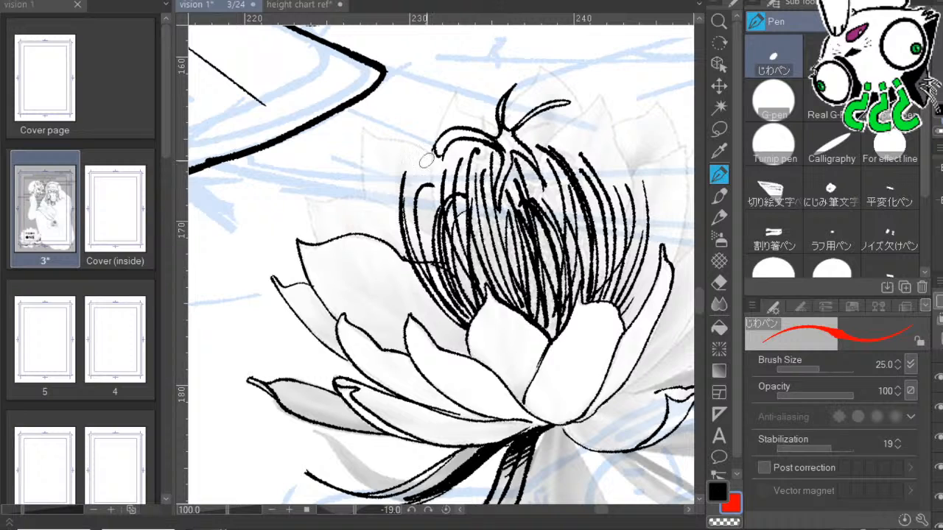
Ink long curved stamen strokes outside the left bundle, overlapping the wide back petal.
{"action": "left_click_drag", "start_coordinate": [424, 152], "coordinate": [431, 254]}
{"action": "mouse_move", "coordinate": [383, 152]}
{"action": "left_mouse_down"}
{"action": "mouse_move", "coordinate": [398, 254]}
{"action": "mouse_move", "coordinate": [451, 318]}
{"action": "left_mouse_up"}
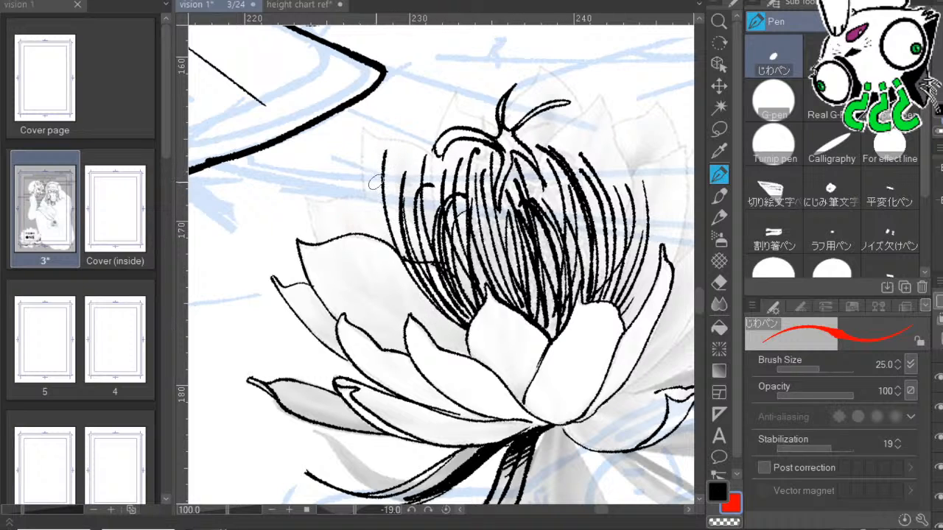
{"action": "left_click_drag", "start_coordinate": [374, 182], "coordinate": [439, 313]}
Ink the upper edge, pointed tip and short side of the back petal behind the wide left petal.
{"action": "left_click_drag", "start_coordinate": [475, 214], "coordinate": [484, 228]}
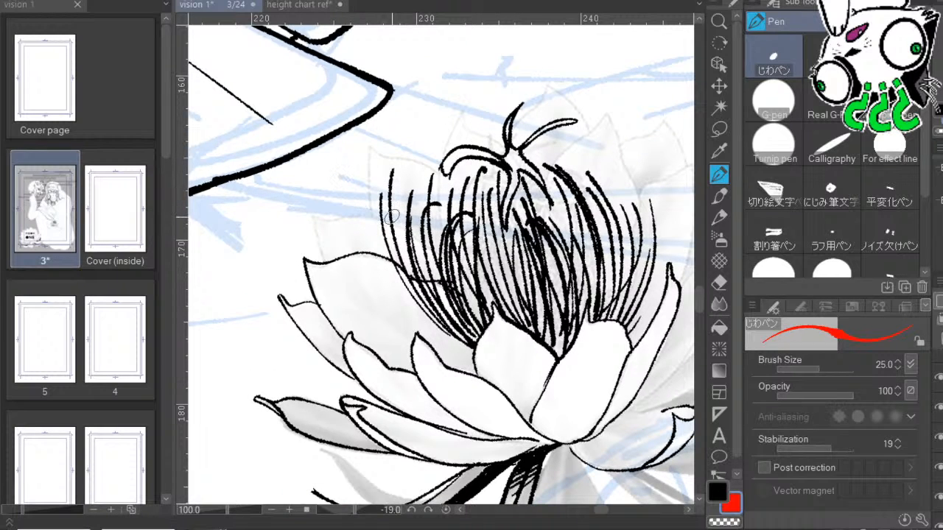
{"action": "mouse_move", "coordinate": [427, 244]}
{"action": "left_mouse_down"}
{"action": "mouse_move", "coordinate": [389, 215]}
{"action": "mouse_move", "coordinate": [333, 216]}
{"action": "mouse_move", "coordinate": [322, 252]}
{"action": "left_mouse_up"}
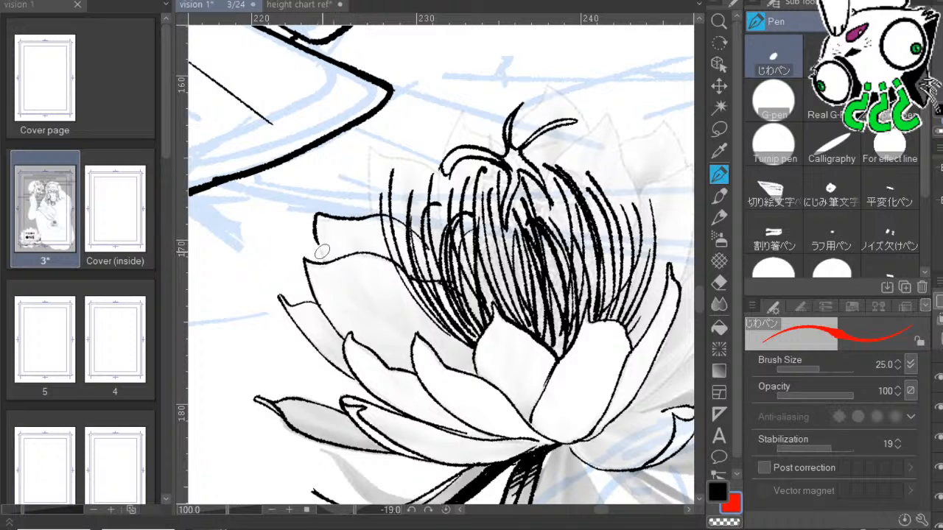
{"action": "left_click_drag", "start_coordinate": [402, 114], "coordinate": [357, 158]}
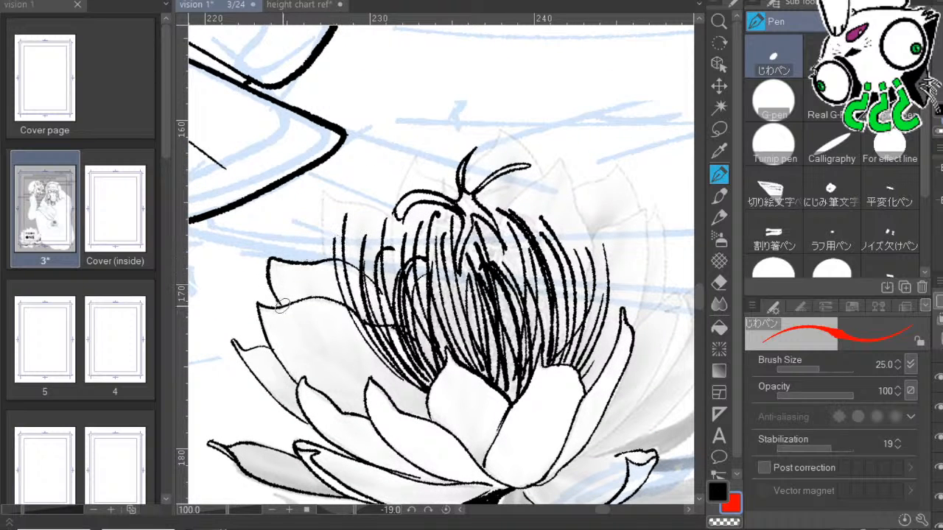
Thicken the outer and lower outlines of the overlapping petals on the flower's left side.
{"action": "scroll", "coordinate": [298, 243], "scroll_direction": "down", "scroll_amount": 3}
{"action": "mouse_move", "coordinate": [259, 226]}
{"action": "left_mouse_down"}
{"action": "mouse_move", "coordinate": [290, 272]}
{"action": "mouse_move", "coordinate": [341, 311]}
{"action": "left_mouse_up"}
{"action": "mouse_move", "coordinate": [321, 268]}
{"action": "left_mouse_down"}
{"action": "mouse_move", "coordinate": [342, 309]}
{"action": "mouse_move", "coordinate": [394, 351]}
{"action": "left_mouse_up"}
{"action": "mouse_move", "coordinate": [329, 346]}
{"action": "left_mouse_down"}
{"action": "mouse_move", "coordinate": [388, 386]}
{"action": "mouse_move", "coordinate": [448, 397]}
{"action": "left_mouse_up"}
Thicken the lower outline of the lowest far-left petal and hatch its shaded inner part.
{"action": "left_click_drag", "start_coordinate": [245, 265], "coordinate": [322, 167]}
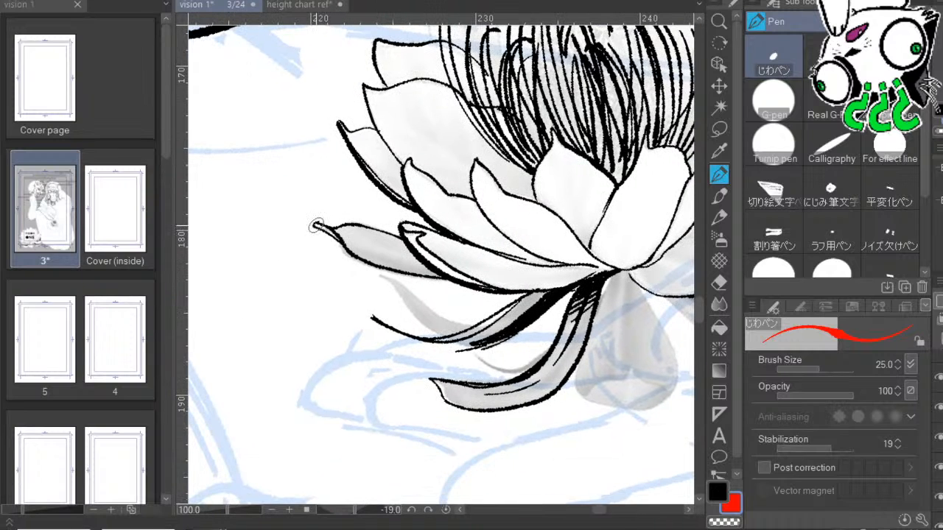
{"action": "mouse_move", "coordinate": [315, 224]}
{"action": "left_mouse_down"}
{"action": "mouse_move", "coordinate": [368, 265]}
{"action": "mouse_move", "coordinate": [453, 281]}
{"action": "left_mouse_up"}
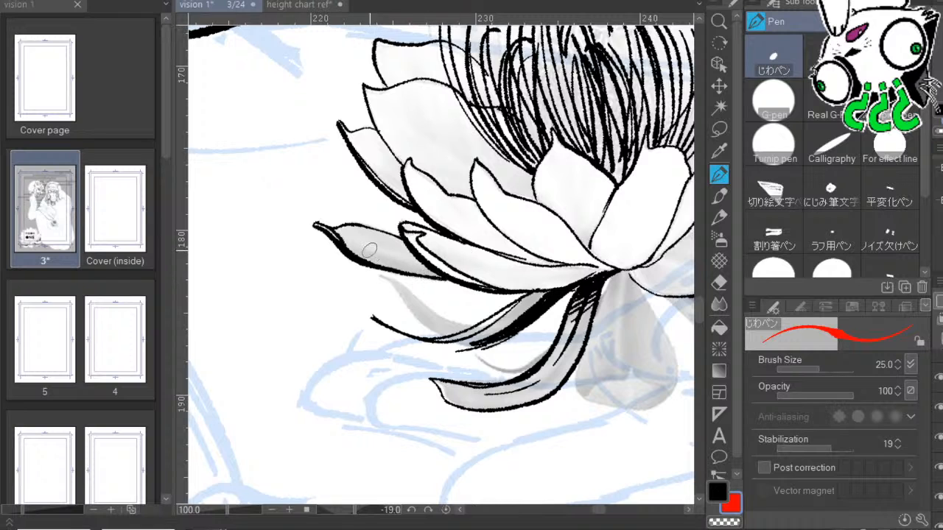
{"action": "mouse_move", "coordinate": [378, 240]}
{"action": "left_mouse_down"}
{"action": "mouse_move", "coordinate": [398, 266]}
{"action": "mouse_move", "coordinate": [438, 279]}
{"action": "left_mouse_up"}
Ink the drooping petal below the curled right petal, redrawing its outer curve and adding its inner edge and folded tip.
{"action": "left_click_drag", "start_coordinate": [547, 216], "coordinate": [359, 265]}
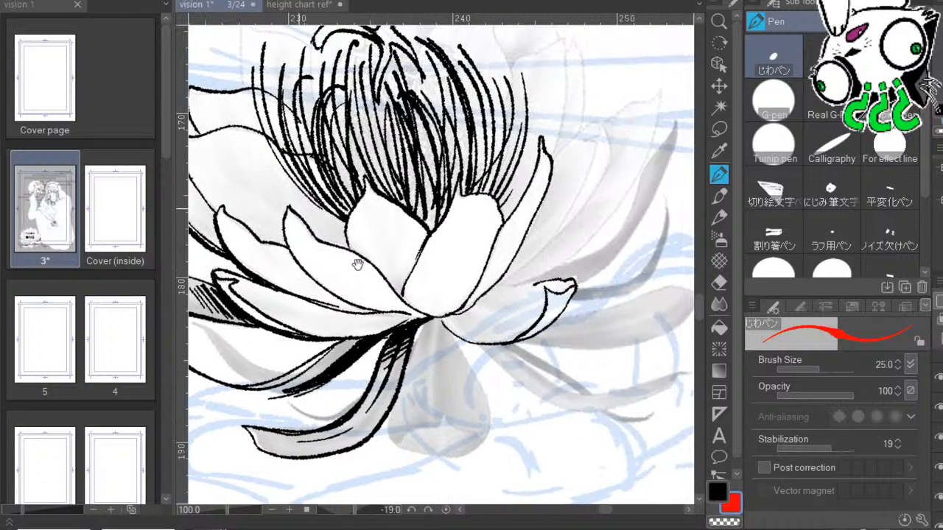
{"action": "mouse_move", "coordinate": [536, 268]}
{"action": "left_mouse_down"}
{"action": "mouse_move", "coordinate": [603, 234]}
{"action": "mouse_move", "coordinate": [522, 284]}
{"action": "mouse_move", "coordinate": [399, 299]}
{"action": "mouse_move", "coordinate": [372, 290]}
{"action": "mouse_move", "coordinate": [391, 319]}
{"action": "mouse_move", "coordinate": [453, 364]}
{"action": "left_mouse_up"}
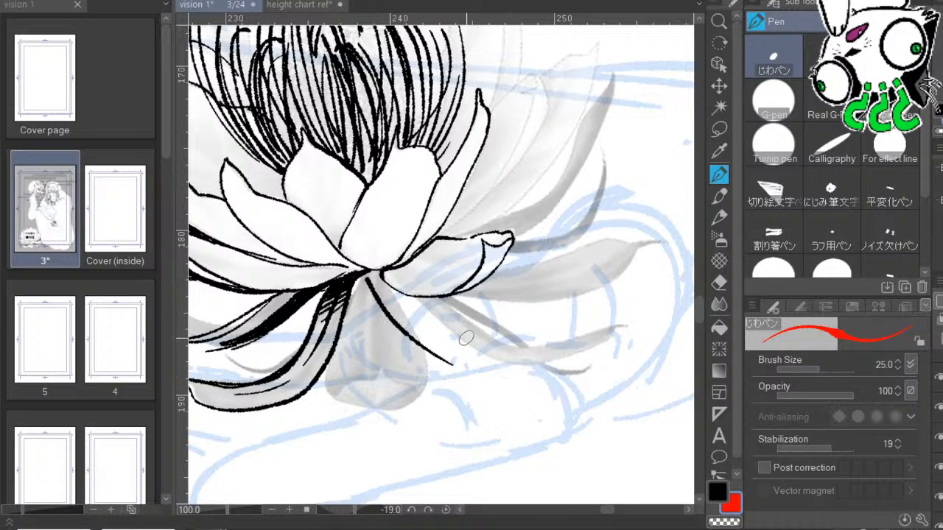
{"action": "key", "text": "ctrl+z"}
{"action": "mouse_move", "coordinate": [367, 274]}
{"action": "left_mouse_down"}
{"action": "mouse_move", "coordinate": [401, 339]}
{"action": "mouse_move", "coordinate": [465, 380]}
{"action": "mouse_move", "coordinate": [493, 363]}
{"action": "mouse_move", "coordinate": [498, 342]}
{"action": "mouse_move", "coordinate": [532, 343]}
{"action": "mouse_move", "coordinate": [501, 377]}
{"action": "left_mouse_up"}
{"action": "mouse_move", "coordinate": [417, 299]}
{"action": "left_mouse_down"}
{"action": "mouse_move", "coordinate": [460, 349]}
{"action": "mouse_move", "coordinate": [501, 368]}
{"action": "left_mouse_up"}
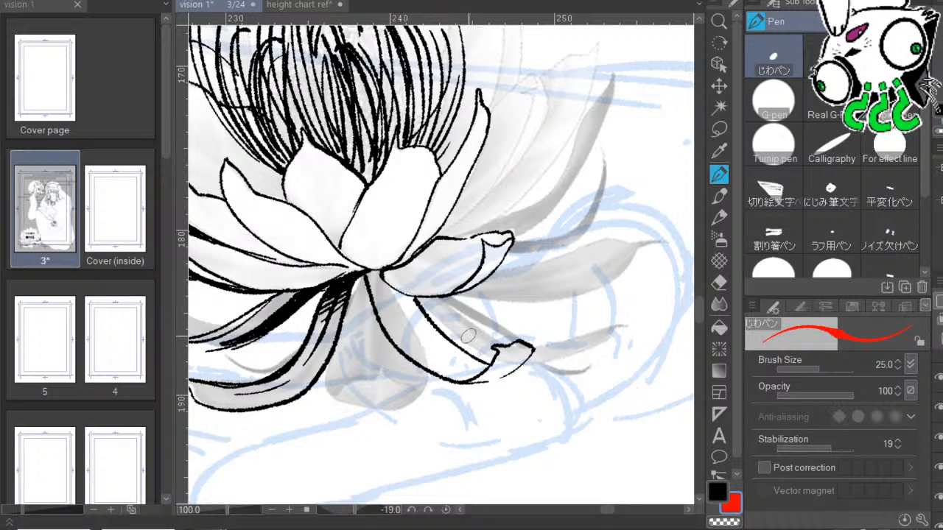
Hatch dark shading at the base of the drooping petal, just below the flower's centre.
{"action": "mouse_move", "coordinate": [380, 279]}
{"action": "left_mouse_down"}
{"action": "mouse_move", "coordinate": [396, 311]}
{"action": "mouse_move", "coordinate": [458, 359]}
{"action": "mouse_move", "coordinate": [546, 298]}
{"action": "mouse_move", "coordinate": [532, 296]}
{"action": "mouse_move", "coordinate": [557, 322]}
{"action": "mouse_move", "coordinate": [585, 288]}
{"action": "mouse_move", "coordinate": [543, 257]}
{"action": "mouse_move", "coordinate": [544, 212]}
{"action": "left_mouse_up"}
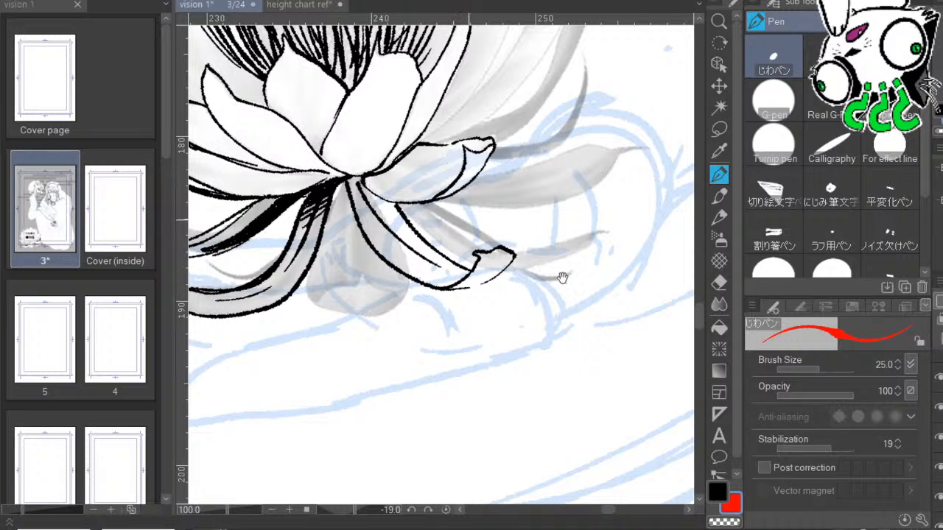
{"action": "left_click_drag", "start_coordinate": [355, 510], "coordinate": [365, 509]}
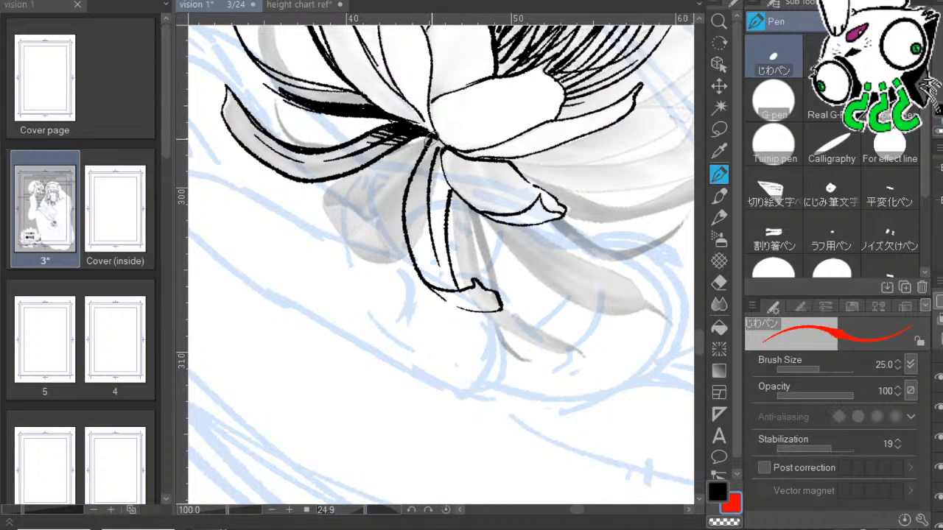
{"action": "left_click_drag", "start_coordinate": [432, 137], "coordinate": [449, 192]}
{"action": "mouse_move", "coordinate": [436, 141]}
{"action": "left_mouse_down"}
{"action": "mouse_move", "coordinate": [435, 173]}
{"action": "mouse_move", "coordinate": [421, 165]}
{"action": "mouse_move", "coordinate": [442, 199]}
{"action": "left_mouse_up"}
{"action": "left_click_drag", "start_coordinate": [573, 246], "coordinate": [483, 389]}
{"action": "left_click_drag", "start_coordinate": [526, 326], "coordinate": [522, 269]}
Add contour lines inside the left front petals and hatch dark shading where their bases meet.
{"action": "mouse_move", "coordinate": [318, 169]}
{"action": "left_mouse_down"}
{"action": "mouse_move", "coordinate": [412, 211]}
{"action": "mouse_move", "coordinate": [445, 265]}
{"action": "left_mouse_up"}
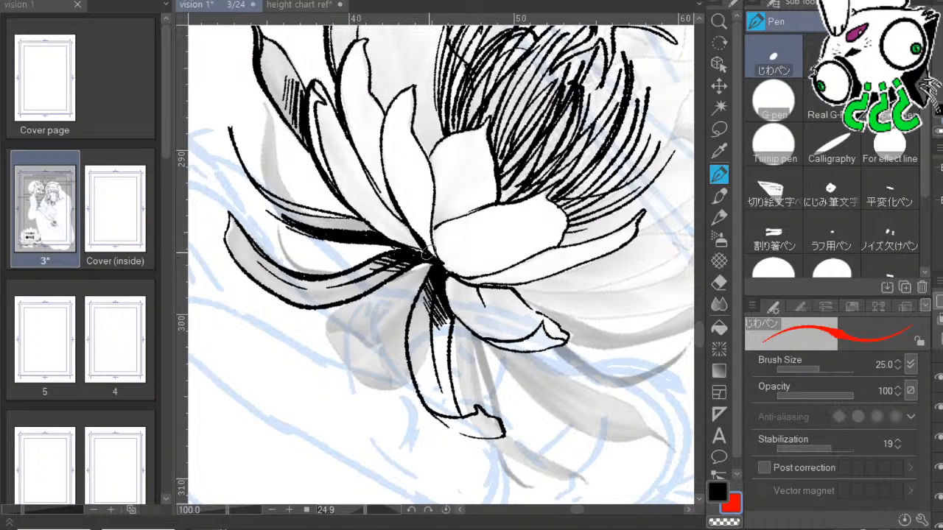
{"action": "left_click_drag", "start_coordinate": [404, 179], "coordinate": [402, 113]}
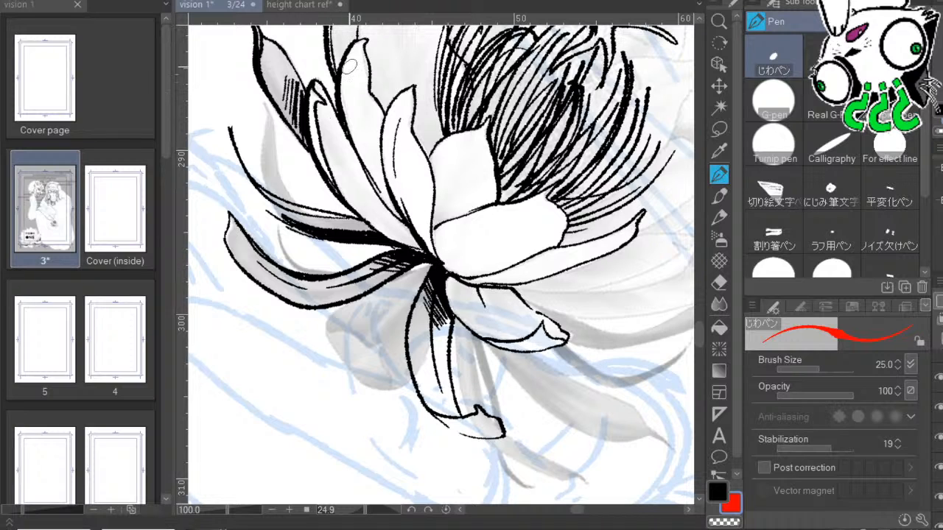
{"action": "left_click_drag", "start_coordinate": [357, 47], "coordinate": [346, 107]}
{"action": "left_click_drag", "start_coordinate": [364, 198], "coordinate": [411, 238]}
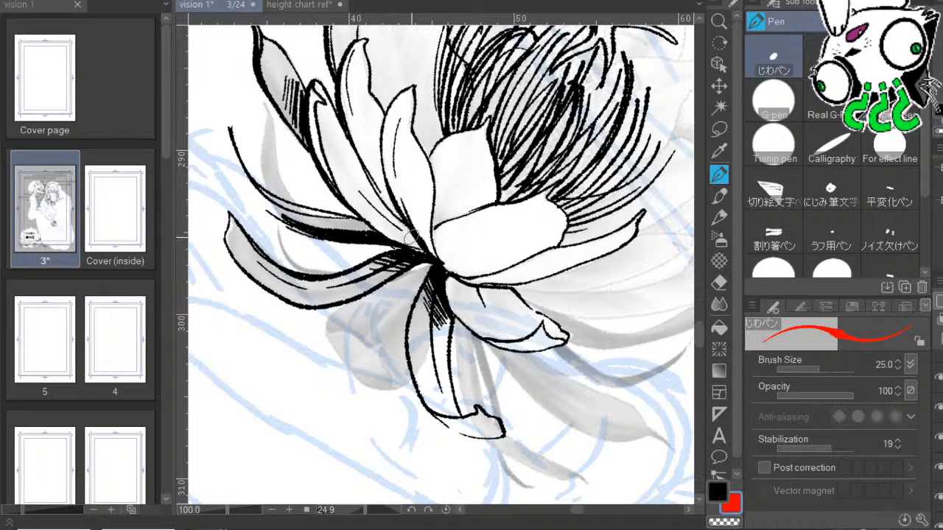
{"action": "mouse_move", "coordinate": [376, 210]}
{"action": "left_mouse_down"}
{"action": "mouse_move", "coordinate": [398, 240]}
{"action": "mouse_move", "coordinate": [416, 240]}
{"action": "left_mouse_up"}
{"action": "left_click_drag", "start_coordinate": [365, 171], "coordinate": [406, 222]}
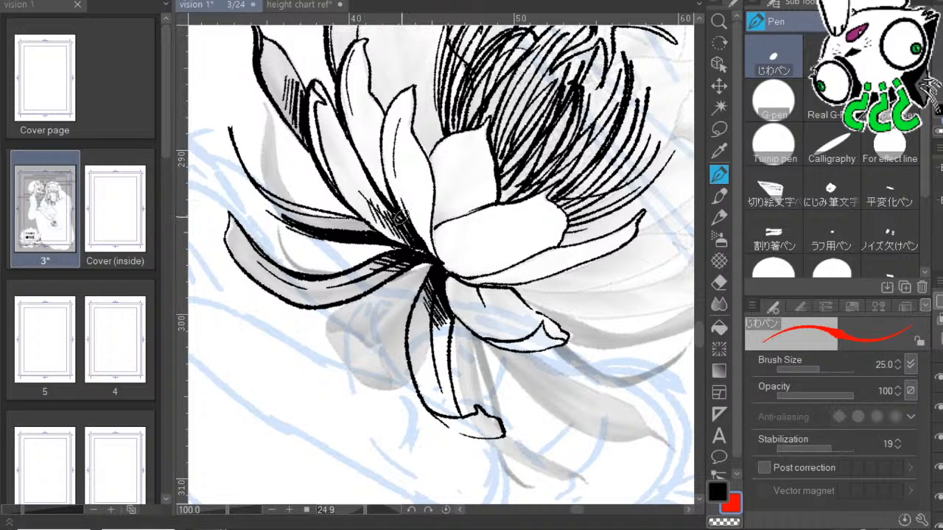
Ink both edges and the pointed tip of the long grey petal beneath the curled right petal.
{"action": "left_click_drag", "start_coordinate": [542, 258], "coordinate": [417, 260]}
{"action": "left_click_drag", "start_coordinate": [585, 240], "coordinate": [493, 210]}
{"action": "left_click_drag", "start_coordinate": [445, 328], "coordinate": [478, 248]}
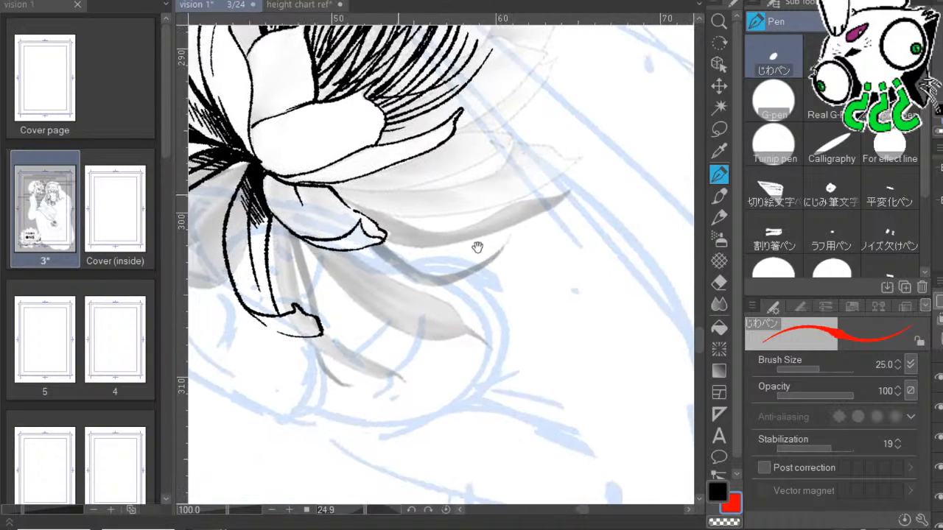
{"action": "mouse_move", "coordinate": [297, 241]}
{"action": "left_mouse_down"}
{"action": "mouse_move", "coordinate": [369, 314]}
{"action": "mouse_move", "coordinate": [418, 334]}
{"action": "mouse_move", "coordinate": [484, 336]}
{"action": "left_mouse_up"}
{"action": "mouse_move", "coordinate": [400, 333]}
{"action": "left_mouse_down"}
{"action": "mouse_move", "coordinate": [487, 336]}
{"action": "mouse_move", "coordinate": [497, 348]}
{"action": "mouse_move", "coordinate": [449, 308]}
{"action": "mouse_move", "coordinate": [406, 291]}
{"action": "left_mouse_up"}
{"action": "left_click_drag", "start_coordinate": [346, 251], "coordinate": [451, 310]}
{"action": "left_click_drag", "start_coordinate": [492, 360], "coordinate": [586, 301]}
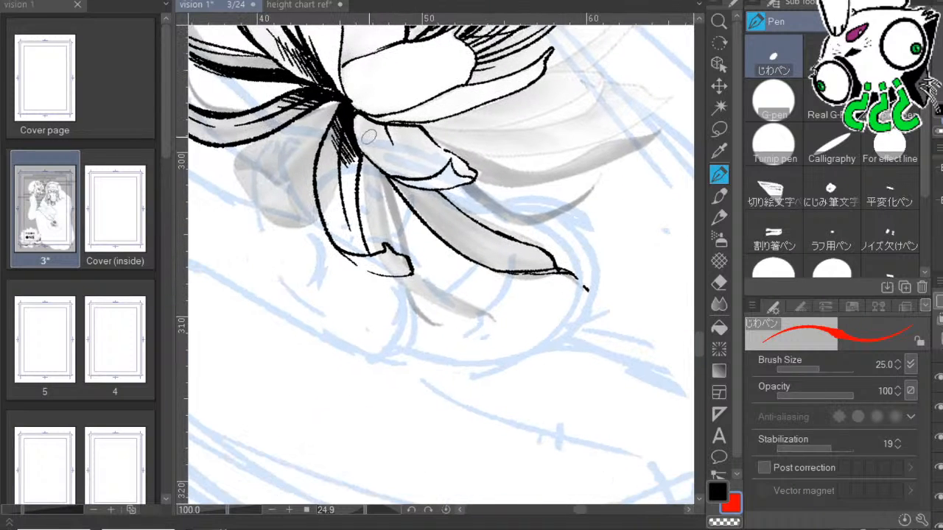
Ink the narrow petal behind the drooping petal, undoing stray strokes, and hatch the shadow at its base.
{"action": "mouse_move", "coordinate": [348, 262]}
{"action": "left_mouse_down"}
{"action": "mouse_move", "coordinate": [377, 277]}
{"action": "mouse_move", "coordinate": [392, 254]}
{"action": "left_mouse_up"}
{"action": "left_click_drag", "start_coordinate": [370, 206], "coordinate": [382, 245]}
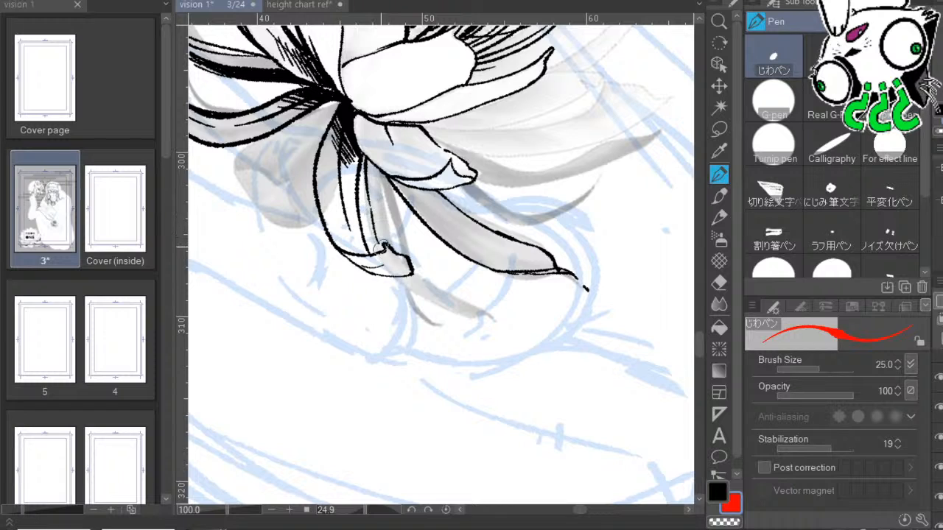
{"action": "mouse_move", "coordinate": [404, 279]}
{"action": "left_mouse_down"}
{"action": "mouse_move", "coordinate": [500, 313]}
{"action": "mouse_move", "coordinate": [417, 235]}
{"action": "mouse_move", "coordinate": [397, 187]}
{"action": "mouse_move", "coordinate": [401, 221]}
{"action": "mouse_move", "coordinate": [429, 271]}
{"action": "mouse_move", "coordinate": [507, 324]}
{"action": "mouse_move", "coordinate": [502, 316]}
{"action": "mouse_move", "coordinate": [548, 299]}
{"action": "mouse_move", "coordinate": [577, 310]}
{"action": "left_mouse_up"}
{"action": "key", "text": "ctrl+z"}
{"action": "key", "text": "ctrl+z"}
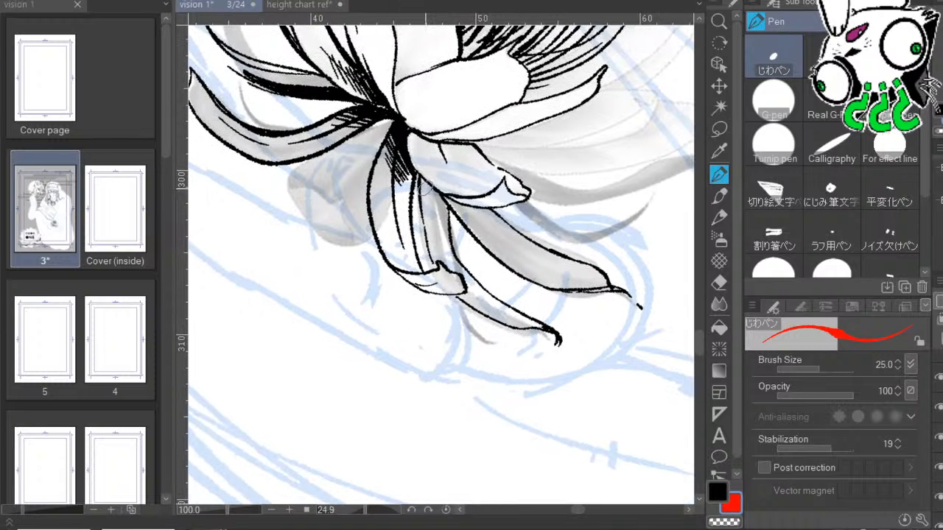
{"action": "mouse_move", "coordinate": [421, 181]}
{"action": "left_mouse_down"}
{"action": "mouse_move", "coordinate": [448, 215]}
{"action": "mouse_move", "coordinate": [444, 251]}
{"action": "left_mouse_up"}
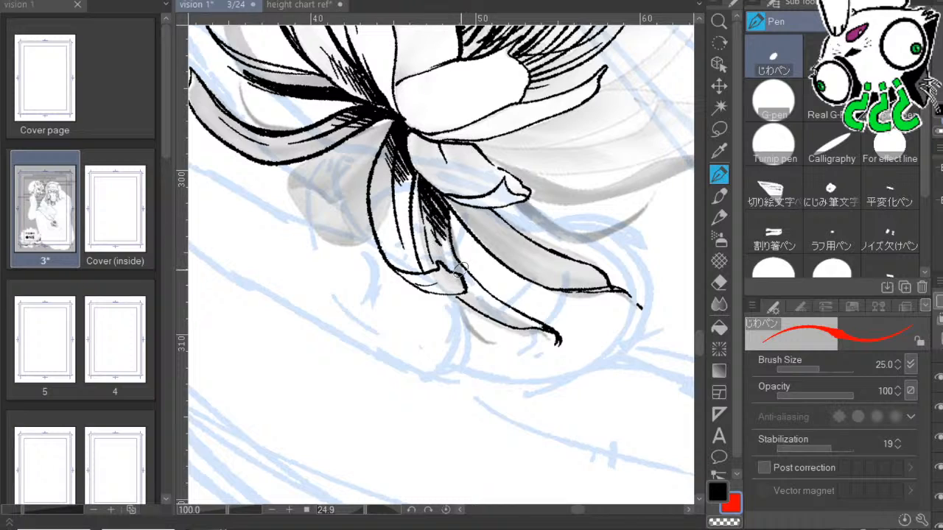
Hatch dark shading at the base of the long grey petal beneath the curled petal and add contour lines along it.
{"action": "left_click_drag", "start_coordinate": [467, 210], "coordinate": [550, 270]}
{"action": "left_click_drag", "start_coordinate": [447, 193], "coordinate": [522, 251]}
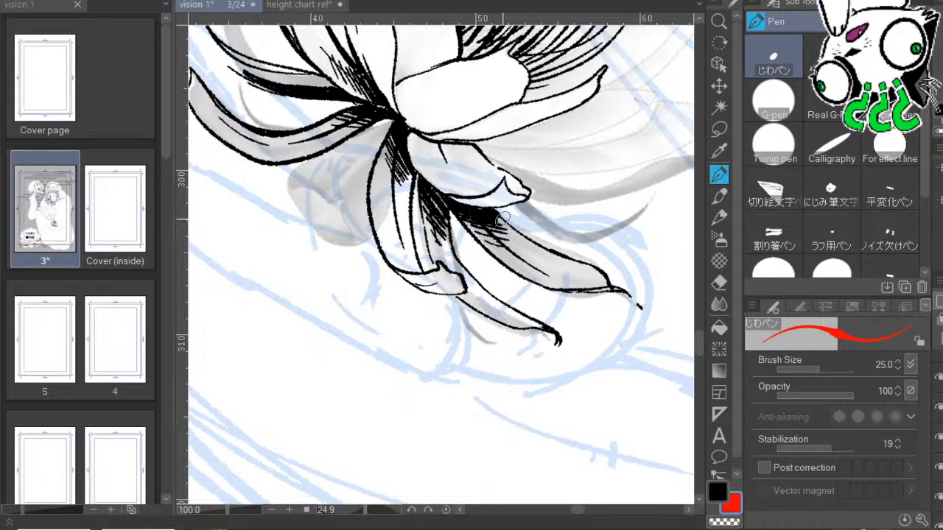
{"action": "left_click_drag", "start_coordinate": [503, 219], "coordinate": [592, 264]}
{"action": "key", "text": "ctrl+z"}
{"action": "left_click_drag", "start_coordinate": [490, 210], "coordinate": [556, 256]}
Ink the petal beneath the long pointed right petal, with a doubled lower edge, folded tip and inner contour lines.
{"action": "left_click_drag", "start_coordinate": [608, 239], "coordinate": [480, 345]}
{"action": "left_click_drag", "start_coordinate": [616, 308], "coordinate": [596, 332]}
{"action": "left_click_drag", "start_coordinate": [519, 273], "coordinate": [500, 316]}
{"action": "left_click_drag", "start_coordinate": [500, 316], "coordinate": [452, 265]}
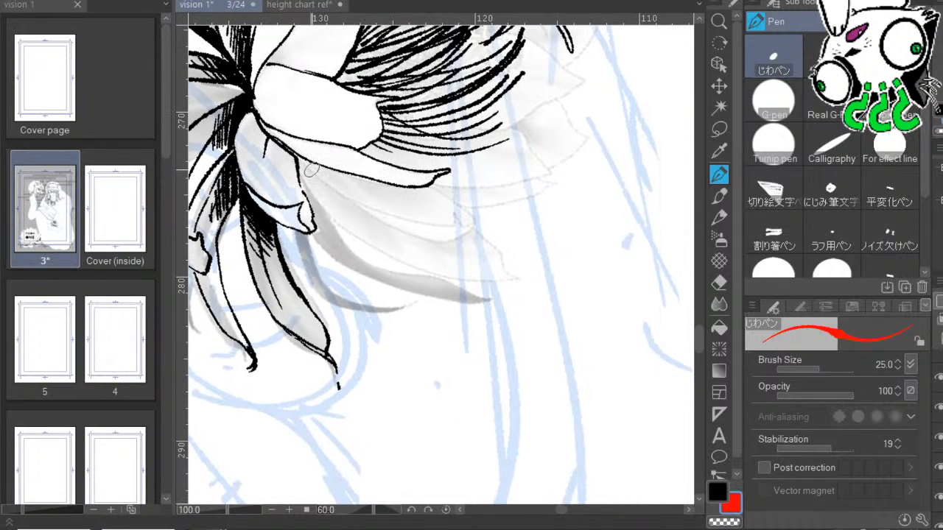
{"action": "mouse_move", "coordinate": [300, 157]}
{"action": "left_mouse_down"}
{"action": "mouse_move", "coordinate": [402, 238]}
{"action": "mouse_move", "coordinate": [464, 244]}
{"action": "left_mouse_up"}
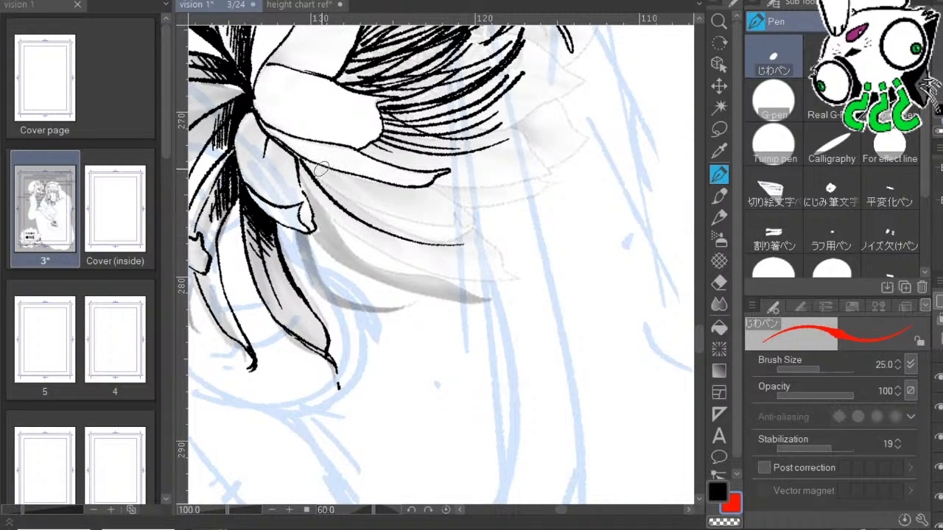
{"action": "mouse_move", "coordinate": [321, 169]}
{"action": "left_mouse_down"}
{"action": "mouse_move", "coordinate": [435, 228]}
{"action": "mouse_move", "coordinate": [476, 234]}
{"action": "mouse_move", "coordinate": [432, 190]}
{"action": "left_mouse_up"}
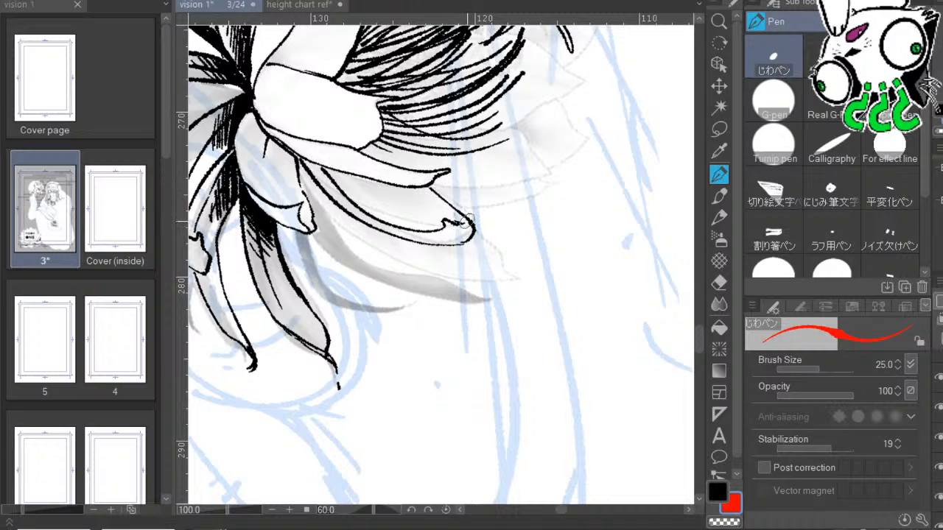
{"action": "left_click_drag", "start_coordinate": [453, 225], "coordinate": [431, 209]}
{"action": "left_click_drag", "start_coordinate": [371, 184], "coordinate": [419, 215]}
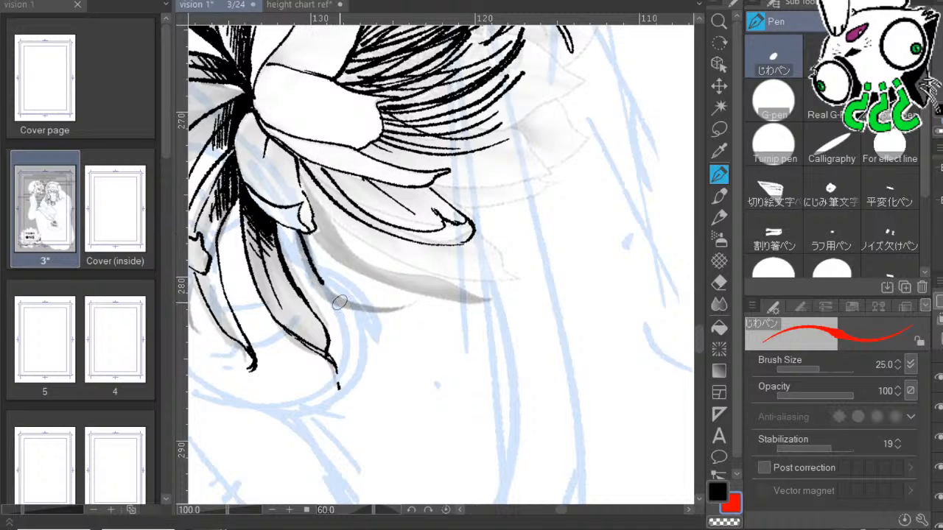
Ink the thin curved petal behind the curled right petal and thicken it into a solid black sliver.
{"action": "mouse_move", "coordinate": [437, 247]}
{"action": "left_mouse_down"}
{"action": "mouse_move", "coordinate": [448, 200]}
{"action": "mouse_move", "coordinate": [477, 200]}
{"action": "mouse_move", "coordinate": [470, 215]}
{"action": "left_mouse_up"}
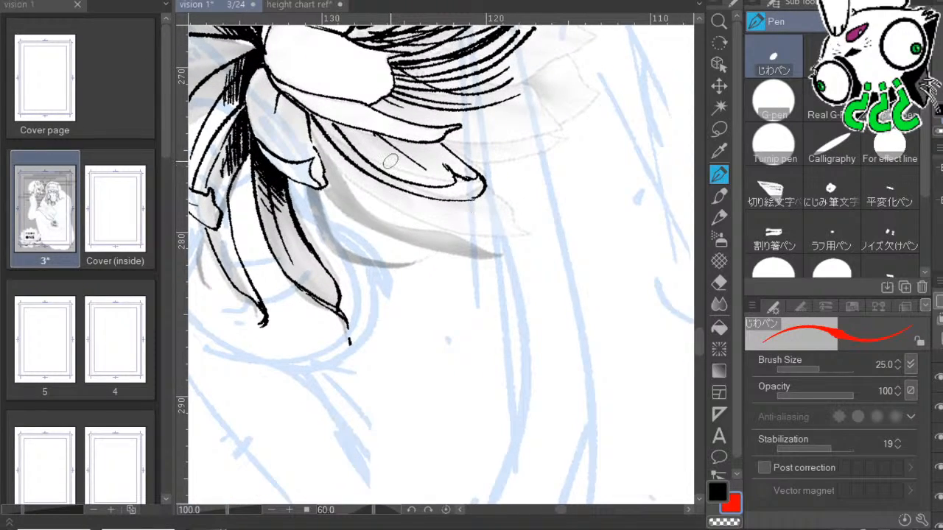
{"action": "left_click_drag", "start_coordinate": [374, 509], "coordinate": [330, 510]}
{"action": "left_click_drag", "start_coordinate": [543, 282], "coordinate": [431, 238]}
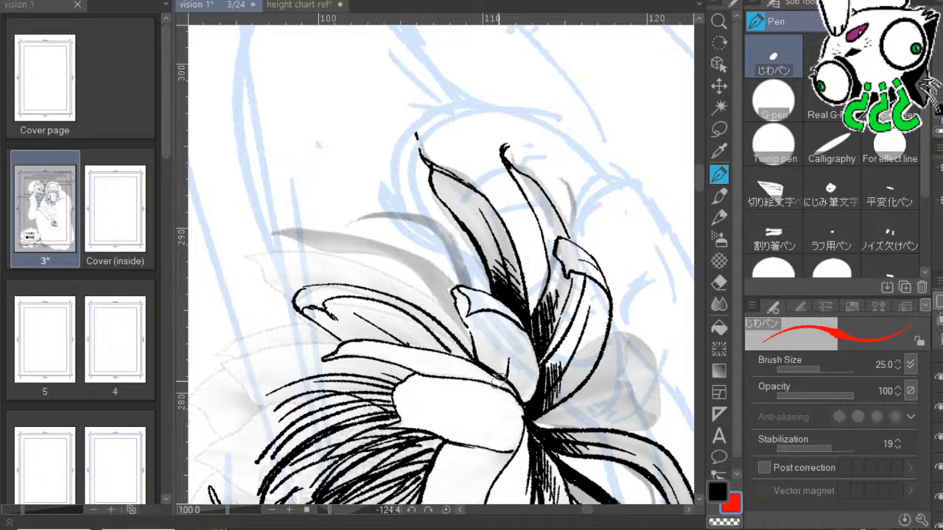
{"action": "left_click_drag", "start_coordinate": [598, 471], "coordinate": [565, 381]}
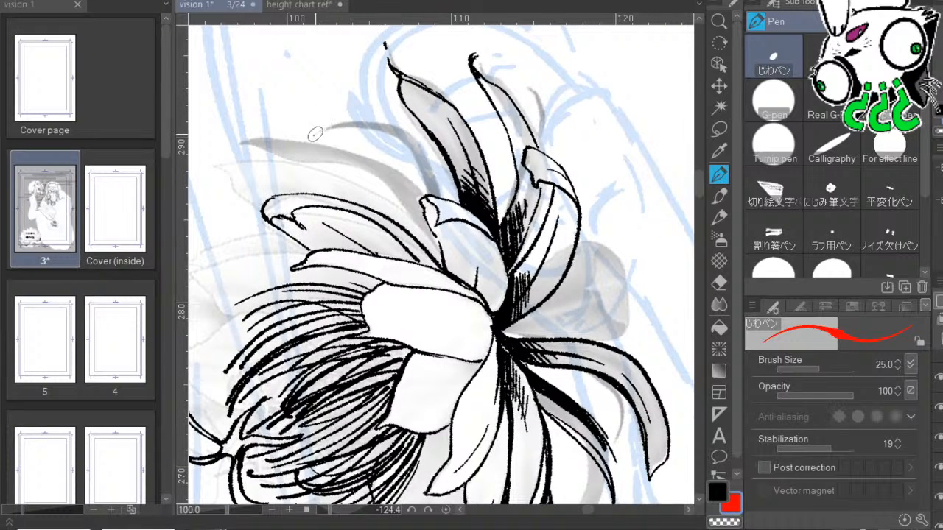
{"action": "mouse_move", "coordinate": [314, 136]}
{"action": "left_mouse_down"}
{"action": "mouse_move", "coordinate": [381, 131]}
{"action": "mouse_move", "coordinate": [426, 190]}
{"action": "left_mouse_up"}
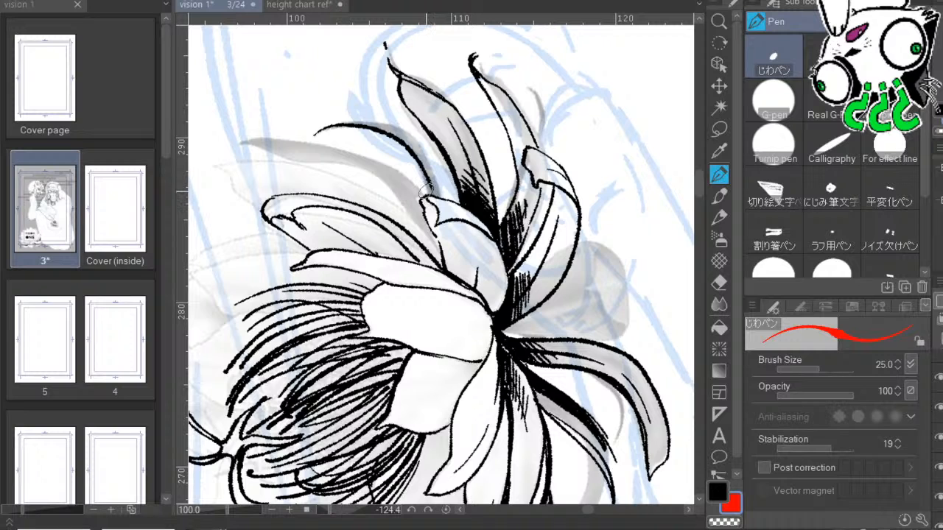
{"action": "left_click_drag", "start_coordinate": [546, 87], "coordinate": [522, 72]}
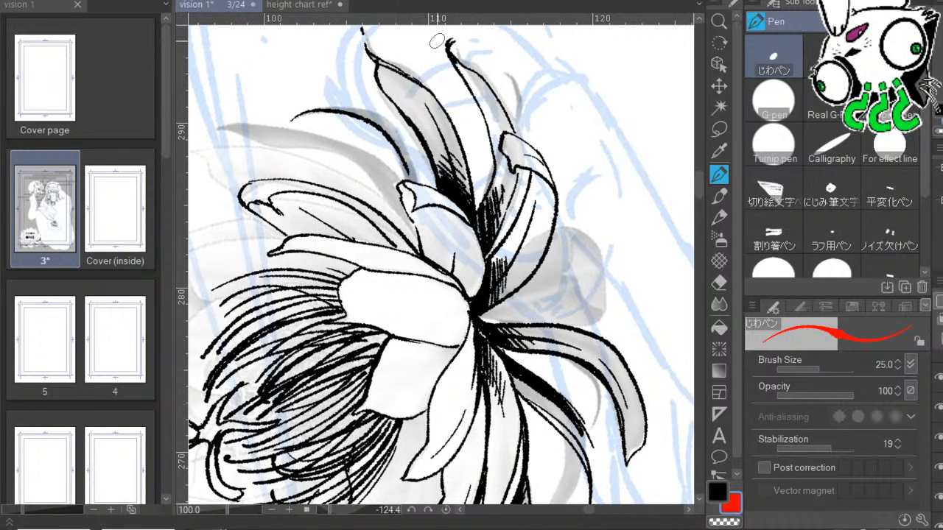
{"action": "mouse_move", "coordinate": [326, 109]}
{"action": "left_mouse_down"}
{"action": "mouse_move", "coordinate": [368, 118]}
{"action": "mouse_move", "coordinate": [418, 181]}
{"action": "mouse_move", "coordinate": [397, 137]}
{"action": "mouse_move", "coordinate": [410, 177]}
{"action": "left_mouse_up"}
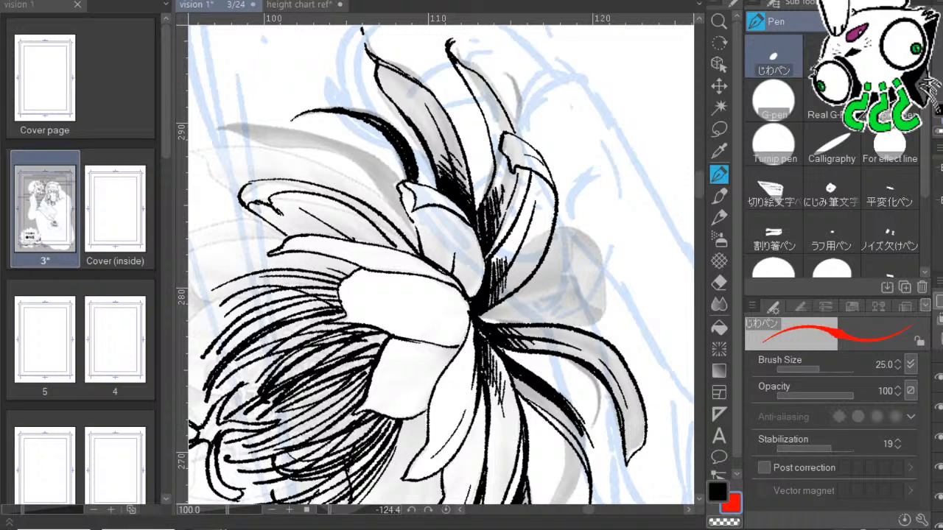
Ink the grey petal between the black sliver and the folded-tip petal, and hatch dark shading at its base.
{"action": "left_click_drag", "start_coordinate": [460, 209], "coordinate": [585, 238]}
{"action": "mouse_move", "coordinate": [293, 263]}
{"action": "left_mouse_down"}
{"action": "mouse_move", "coordinate": [344, 154]}
{"action": "mouse_move", "coordinate": [573, 200]}
{"action": "mouse_move", "coordinate": [527, 389]}
{"action": "mouse_move", "coordinate": [486, 329]}
{"action": "left_mouse_up"}
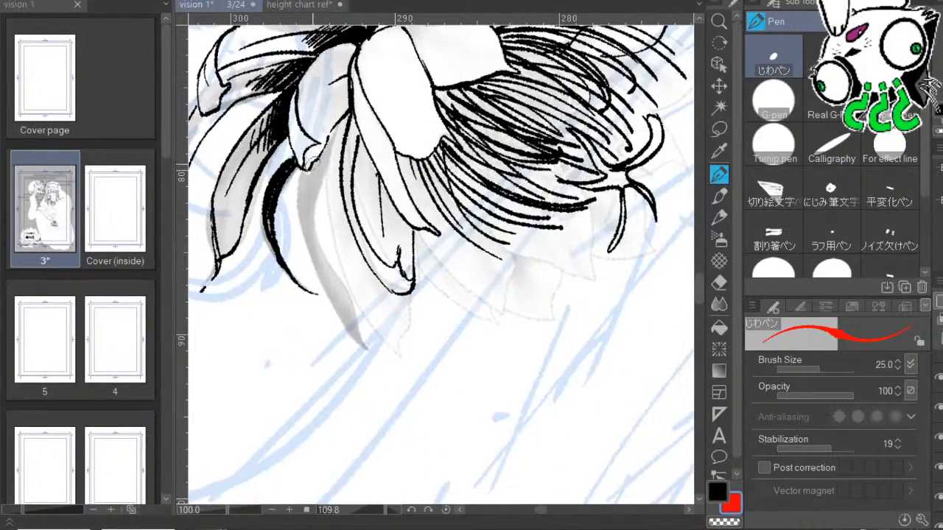
{"action": "mouse_move", "coordinate": [313, 156]}
{"action": "left_mouse_down"}
{"action": "mouse_move", "coordinate": [313, 227]}
{"action": "mouse_move", "coordinate": [366, 333]}
{"action": "left_mouse_up"}
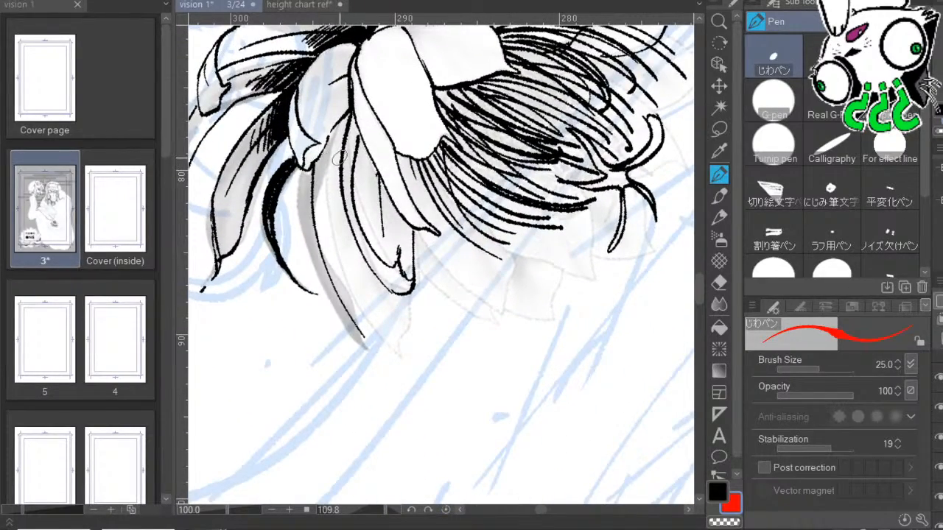
{"action": "mouse_move", "coordinate": [340, 154]}
{"action": "left_mouse_down"}
{"action": "mouse_move", "coordinate": [339, 265]}
{"action": "mouse_move", "coordinate": [371, 347]}
{"action": "left_mouse_up"}
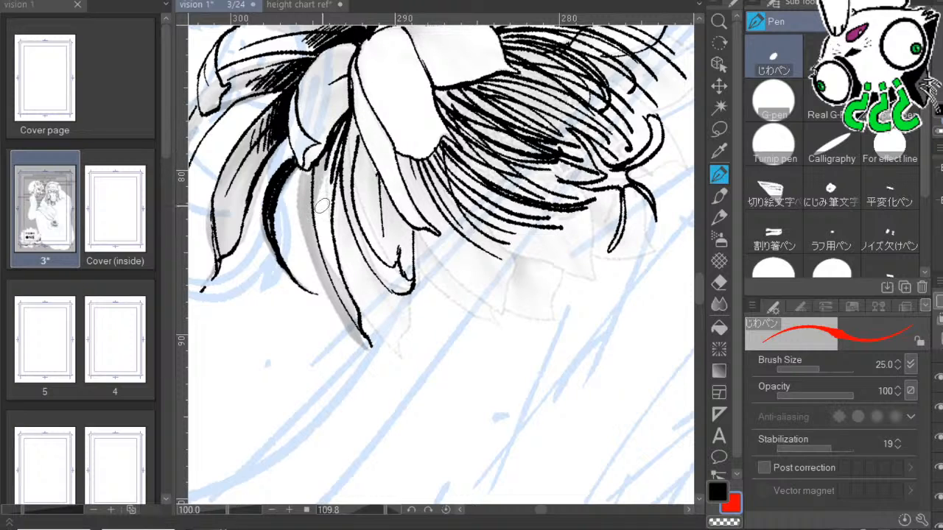
{"action": "mouse_move", "coordinate": [340, 123]}
{"action": "left_mouse_down"}
{"action": "mouse_move", "coordinate": [333, 168]}
{"action": "mouse_move", "coordinate": [341, 142]}
{"action": "mouse_move", "coordinate": [338, 158]}
{"action": "mouse_move", "coordinate": [331, 197]}
{"action": "mouse_move", "coordinate": [332, 143]}
{"action": "mouse_move", "coordinate": [328, 212]}
{"action": "mouse_move", "coordinate": [320, 215]}
{"action": "mouse_move", "coordinate": [332, 235]}
{"action": "left_mouse_up"}
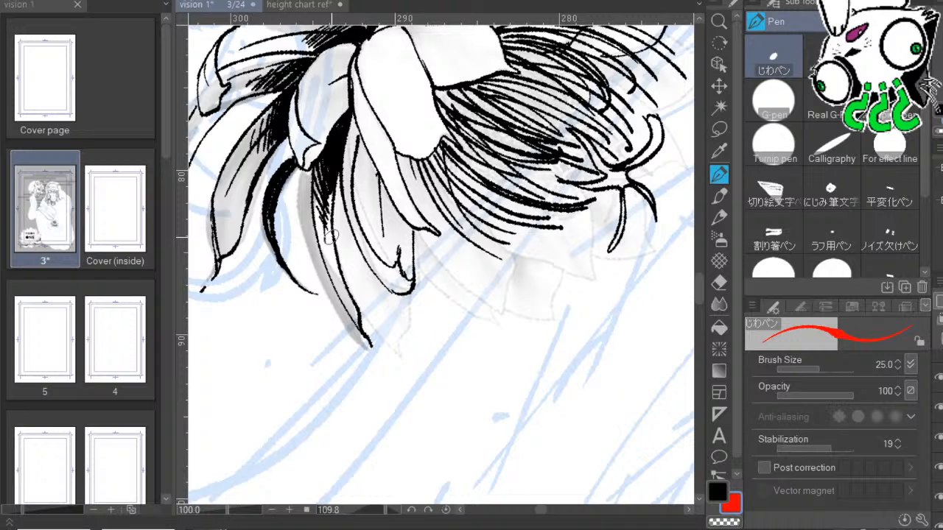
Ink the pointed petal emerging behind the folded-tip petal, undoing the first stroke, and add a contour line inside it.
{"action": "left_click_drag", "start_coordinate": [521, 241], "coordinate": [459, 215]}
{"action": "left_click_drag", "start_coordinate": [526, 229], "coordinate": [495, 205]}
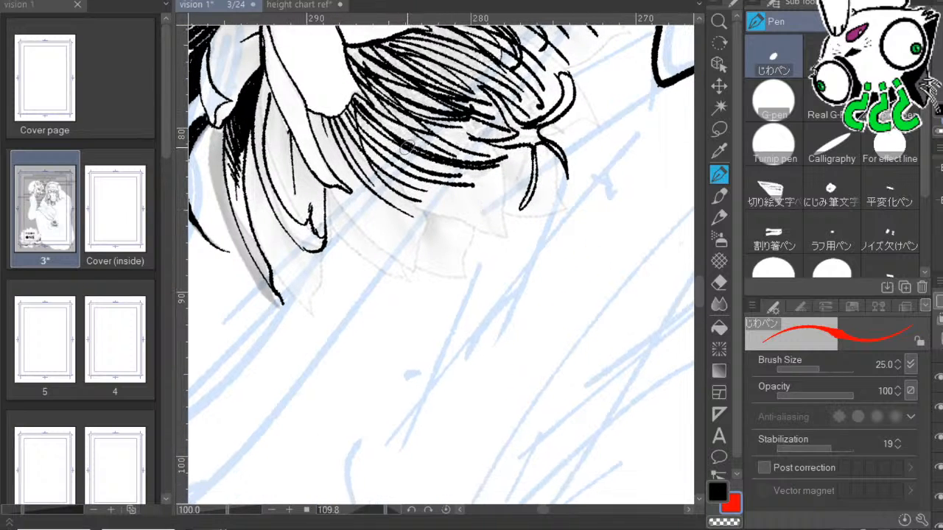
{"action": "mouse_move", "coordinate": [250, 213]}
{"action": "left_mouse_down"}
{"action": "mouse_move", "coordinate": [297, 286]}
{"action": "mouse_move", "coordinate": [324, 298]}
{"action": "mouse_move", "coordinate": [315, 283]}
{"action": "left_mouse_up"}
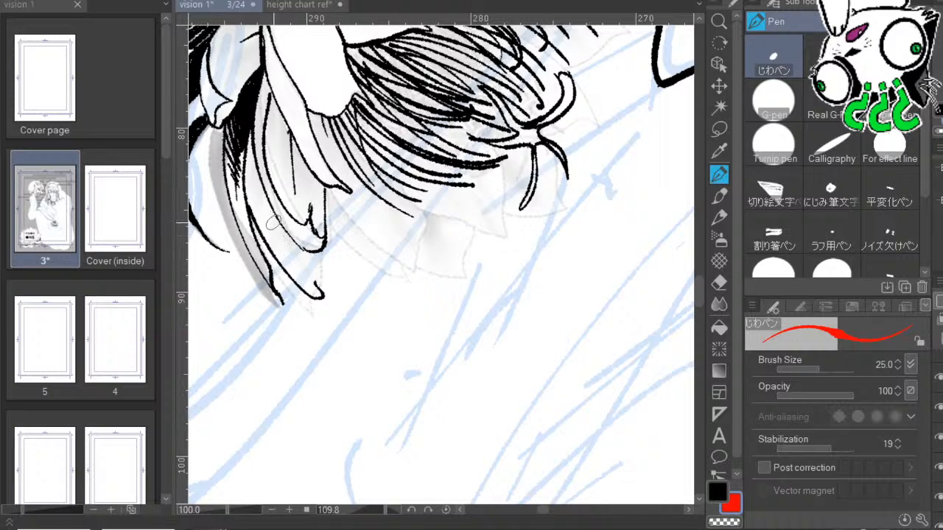
{"action": "key", "text": "ctrl+z"}
{"action": "mouse_move", "coordinate": [248, 211]}
{"action": "left_mouse_down"}
{"action": "mouse_move", "coordinate": [310, 299]}
{"action": "mouse_move", "coordinate": [322, 290]}
{"action": "mouse_move", "coordinate": [315, 254]}
{"action": "left_mouse_up"}
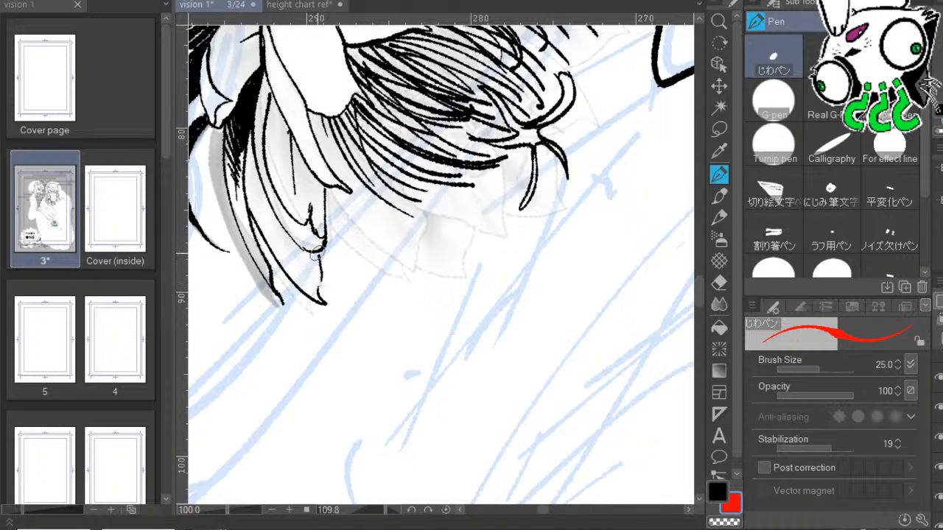
{"action": "left_click_drag", "start_coordinate": [269, 215], "coordinate": [325, 303]}
Ink the right back petal beside the stamens with a small hooked tip and an inner line along its edge.
{"action": "mouse_move", "coordinate": [327, 216]}
{"action": "left_mouse_down"}
{"action": "mouse_move", "coordinate": [383, 278]}
{"action": "mouse_move", "coordinate": [423, 286]}
{"action": "left_mouse_up"}
{"action": "left_click_drag", "start_coordinate": [423, 216], "coordinate": [417, 272]}
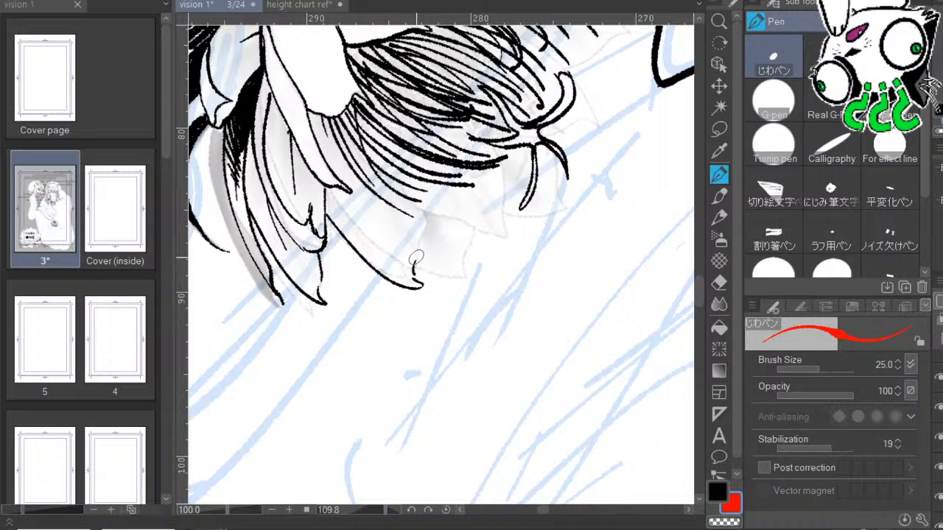
{"action": "mouse_move", "coordinate": [333, 194]}
{"action": "left_mouse_down"}
{"action": "mouse_move", "coordinate": [350, 233]}
{"action": "mouse_move", "coordinate": [407, 275]}
{"action": "left_mouse_up"}
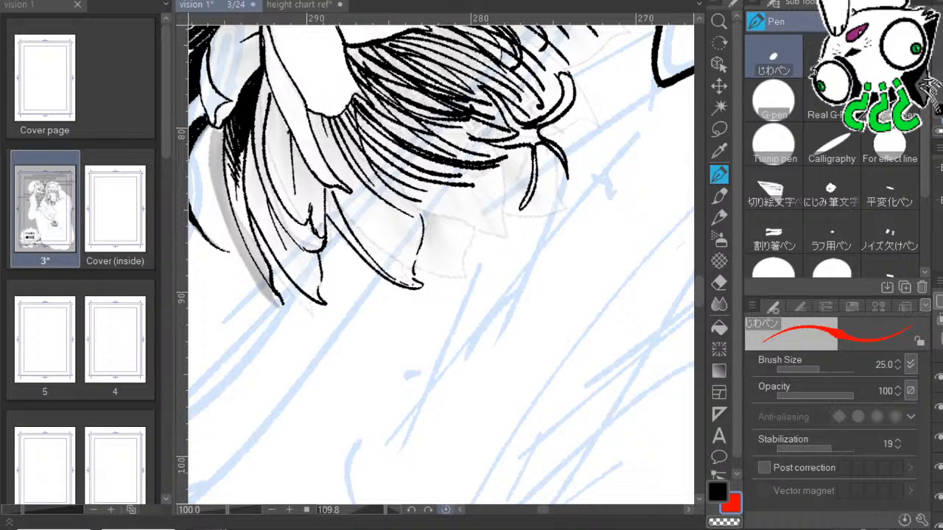
Reset the canvas rotation and ink the two pointed back petals to the right of the stamens.
{"action": "left_click", "coordinate": [445, 510]}
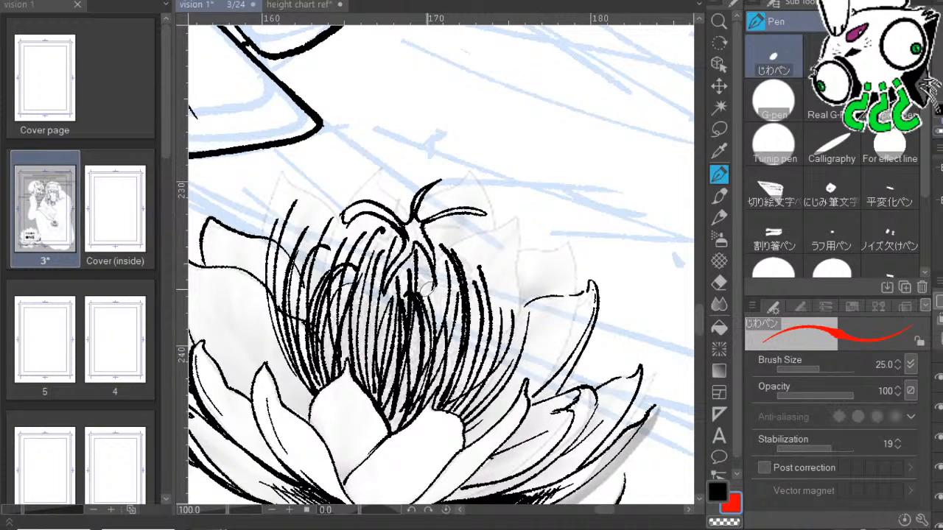
{"action": "mouse_move", "coordinate": [436, 270]}
{"action": "left_mouse_down"}
{"action": "mouse_move", "coordinate": [454, 243]}
{"action": "mouse_move", "coordinate": [517, 216]}
{"action": "mouse_move", "coordinate": [517, 338]}
{"action": "mouse_move", "coordinate": [487, 376]}
{"action": "mouse_move", "coordinate": [469, 368]}
{"action": "left_mouse_up"}
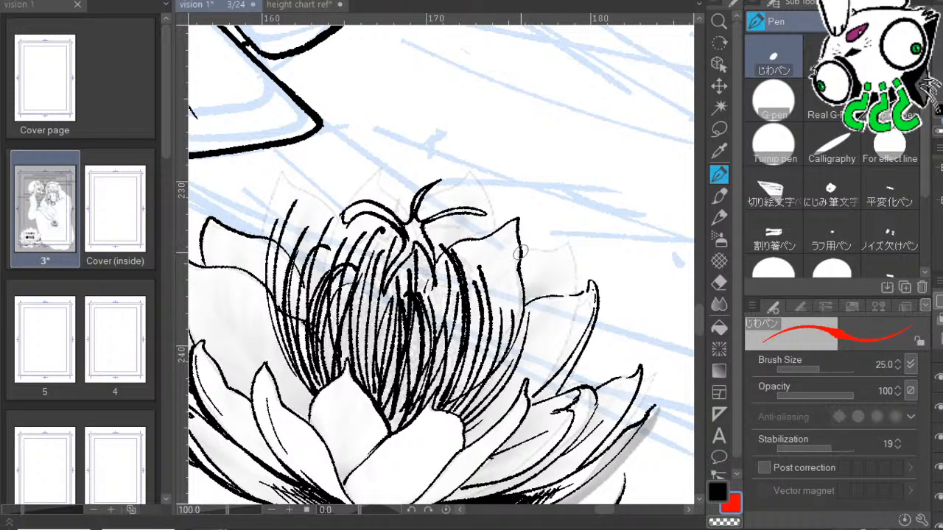
{"action": "mouse_move", "coordinate": [522, 252]}
{"action": "left_mouse_down"}
{"action": "mouse_move", "coordinate": [567, 241]}
{"action": "mouse_move", "coordinate": [572, 294]}
{"action": "left_mouse_up"}
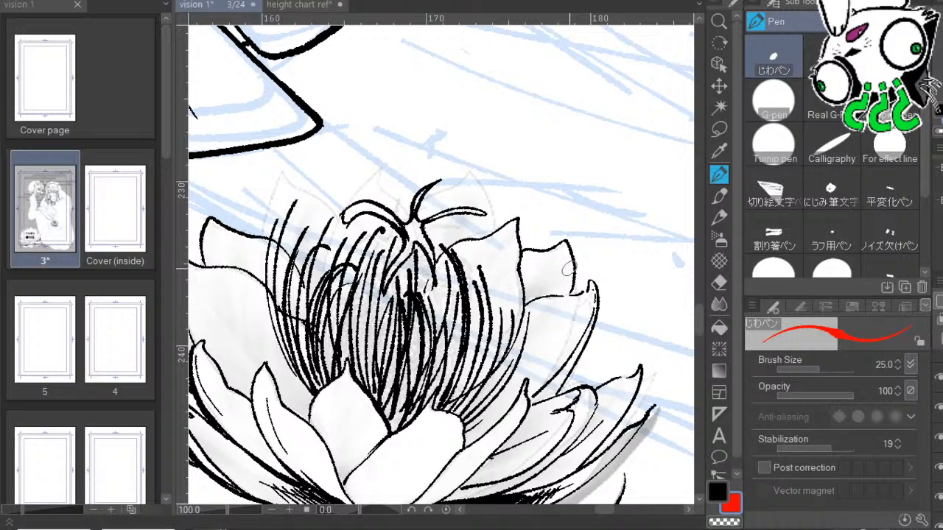
Ink the three back petal tips rising behind the top of the stamens, at the centre, left and right.
{"action": "left_click_drag", "start_coordinate": [513, 152], "coordinate": [615, 112]}
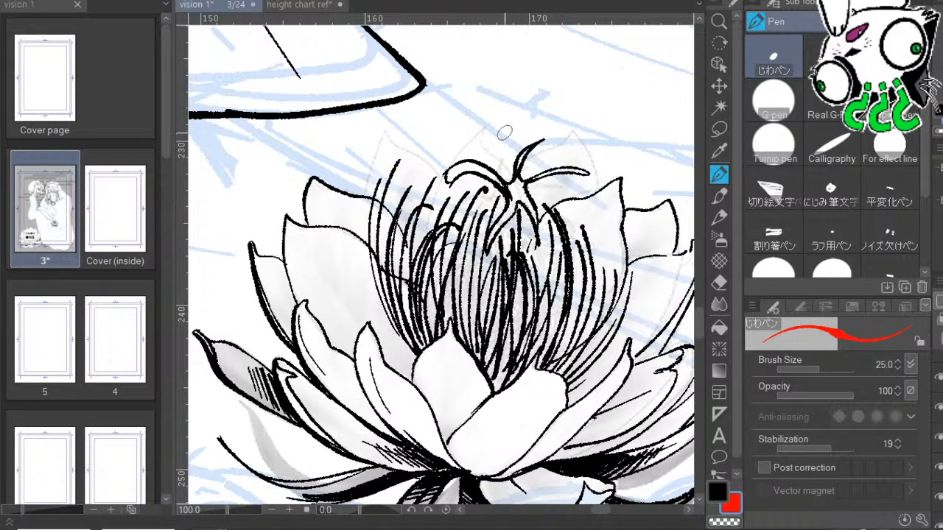
{"action": "mouse_move", "coordinate": [508, 172]}
{"action": "left_mouse_down"}
{"action": "mouse_move", "coordinate": [479, 131]}
{"action": "mouse_move", "coordinate": [415, 199]}
{"action": "mouse_move", "coordinate": [417, 238]}
{"action": "left_mouse_up"}
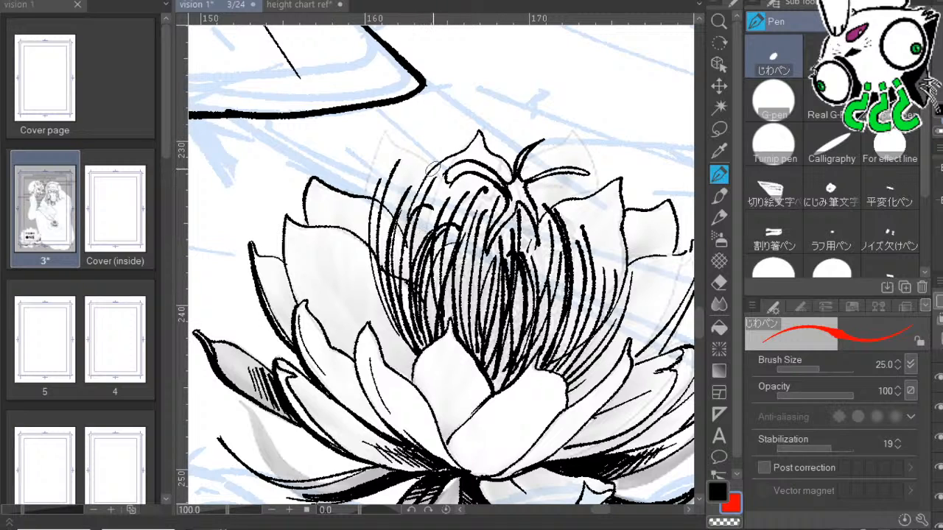
{"action": "mouse_move", "coordinate": [439, 167]}
{"action": "left_mouse_down"}
{"action": "mouse_move", "coordinate": [409, 150]}
{"action": "mouse_move", "coordinate": [372, 147]}
{"action": "mouse_move", "coordinate": [361, 186]}
{"action": "left_mouse_up"}
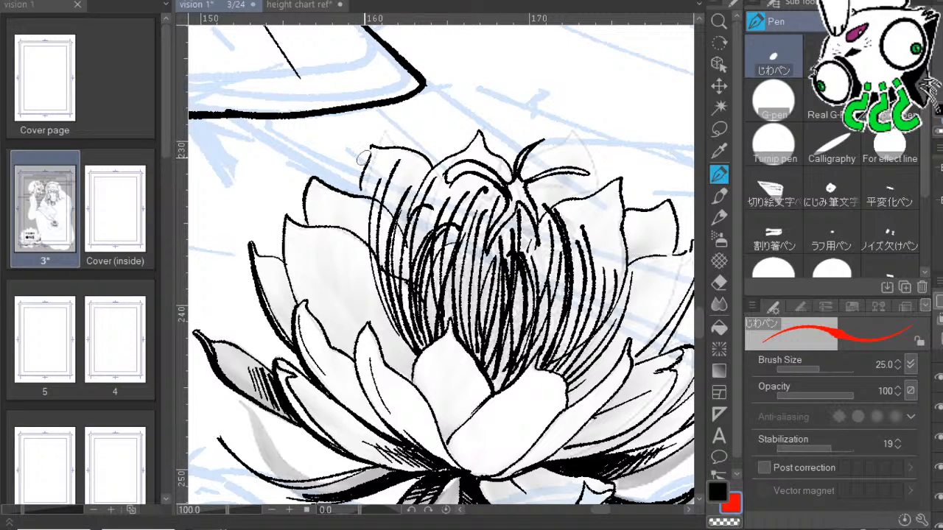
{"action": "left_click_drag", "start_coordinate": [521, 189], "coordinate": [434, 170]}
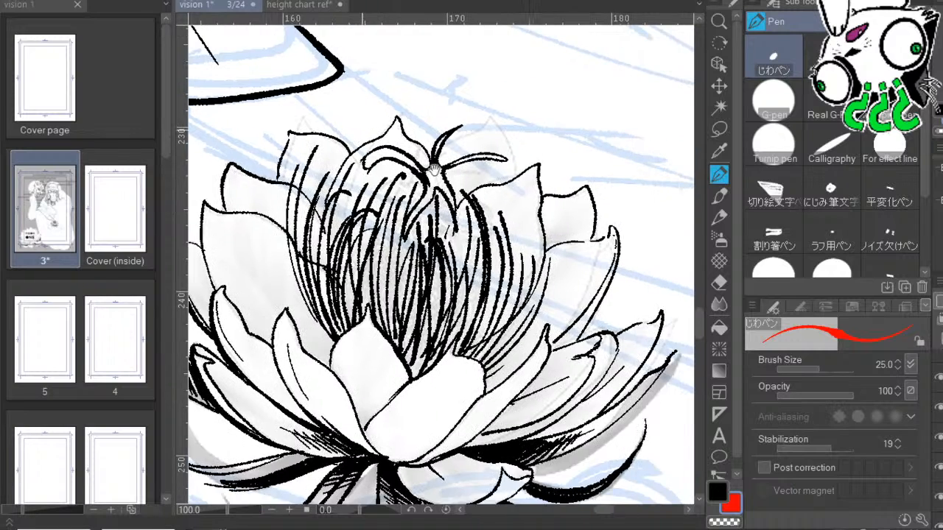
{"action": "left_click_drag", "start_coordinate": [627, 161], "coordinate": [599, 161]}
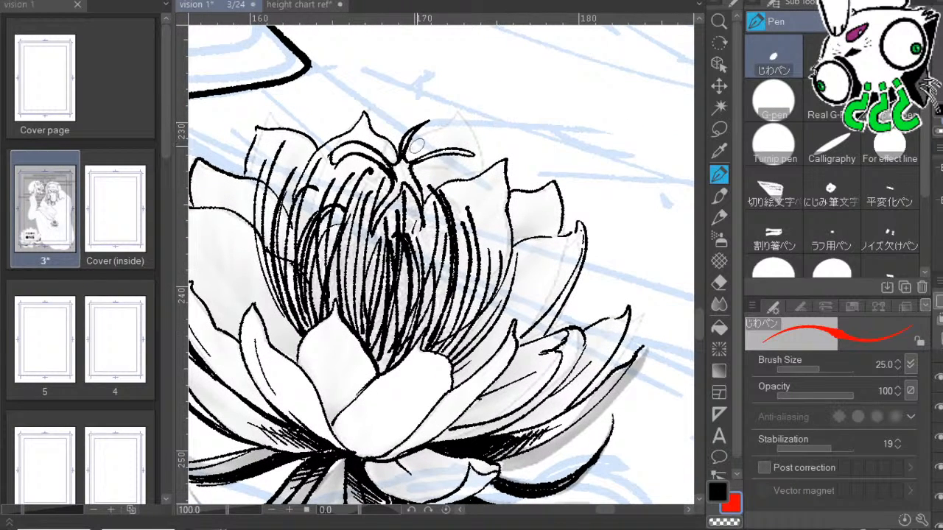
{"action": "mouse_move", "coordinate": [387, 137]}
{"action": "left_mouse_down"}
{"action": "mouse_move", "coordinate": [465, 126]}
{"action": "mouse_move", "coordinate": [481, 175]}
{"action": "left_mouse_up"}
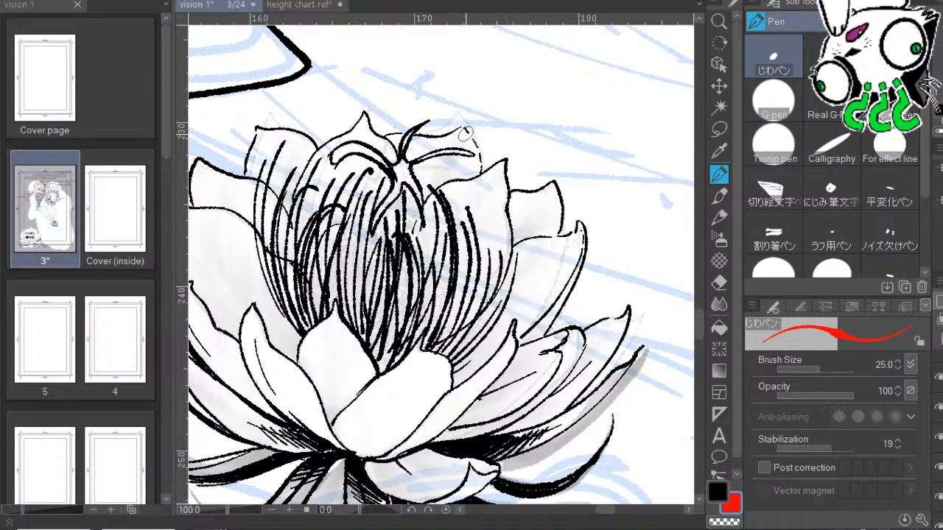
{"action": "left_click_drag", "start_coordinate": [464, 128], "coordinate": [479, 145]}
Add a curved contour line inside the large left back petal, undoing a stray stroke.
{"action": "left_click_drag", "start_coordinate": [592, 206], "coordinate": [643, 173]}
{"action": "left_click_drag", "start_coordinate": [440, 308], "coordinate": [560, 268]}
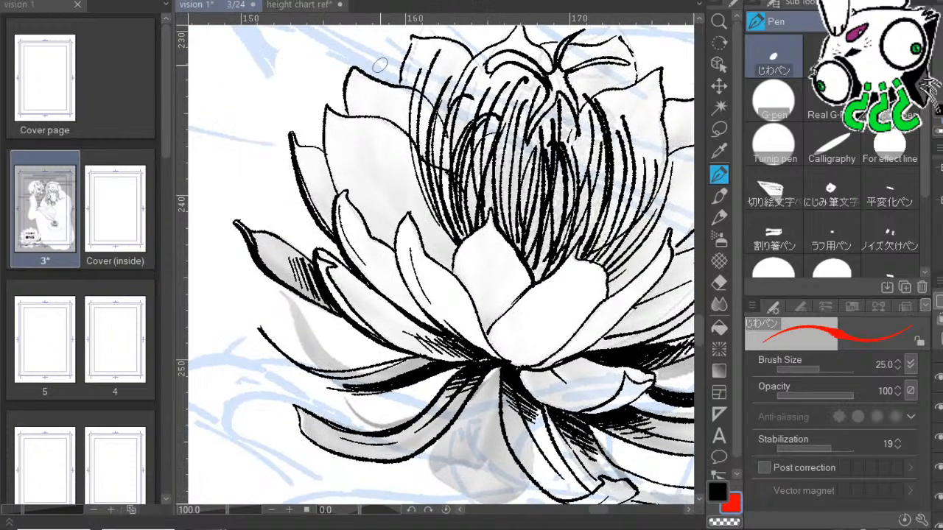
{"action": "mouse_move", "coordinate": [329, 110]}
{"action": "left_mouse_down"}
{"action": "mouse_move", "coordinate": [329, 151]}
{"action": "mouse_move", "coordinate": [363, 197]}
{"action": "left_mouse_up"}
{"action": "key", "text": "ctrl+z"}
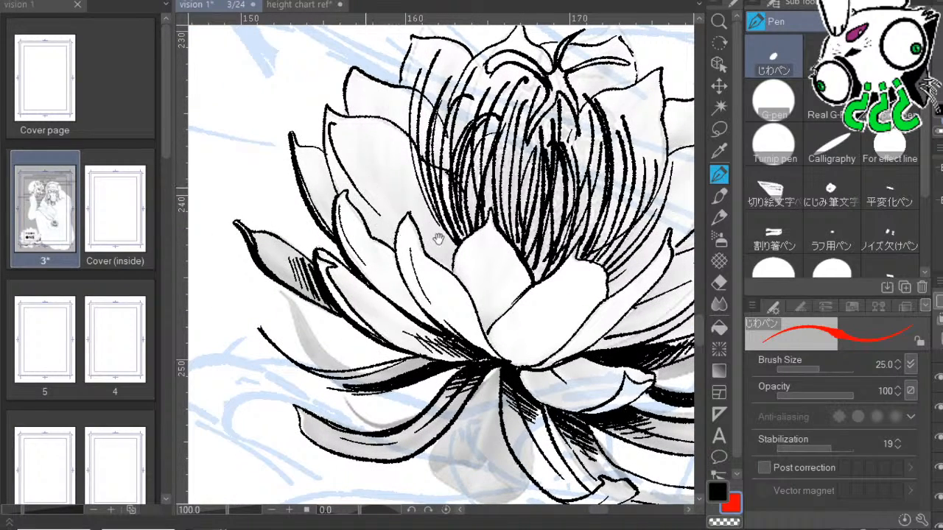
Handwrite the word AGAYUMA diagonally in the blank space beside the left petals, then remove it.
{"action": "left_click_drag", "start_coordinate": [416, 249], "coordinate": [540, 330]}
{"action": "mouse_move", "coordinate": [302, 299]}
{"action": "left_mouse_down"}
{"action": "mouse_move", "coordinate": [309, 246]}
{"action": "mouse_move", "coordinate": [320, 263]}
{"action": "mouse_move", "coordinate": [346, 231]}
{"action": "mouse_move", "coordinate": [324, 257]}
{"action": "mouse_move", "coordinate": [369, 156]}
{"action": "left_mouse_up"}
{"action": "key", "text": "ctrl+z"}
{"action": "key", "text": "ctrl+z"}
{"action": "mouse_move", "coordinate": [363, 187]}
{"action": "left_mouse_down"}
{"action": "mouse_move", "coordinate": [373, 142]}
{"action": "mouse_move", "coordinate": [390, 130]}
{"action": "mouse_move", "coordinate": [389, 144]}
{"action": "left_mouse_up"}
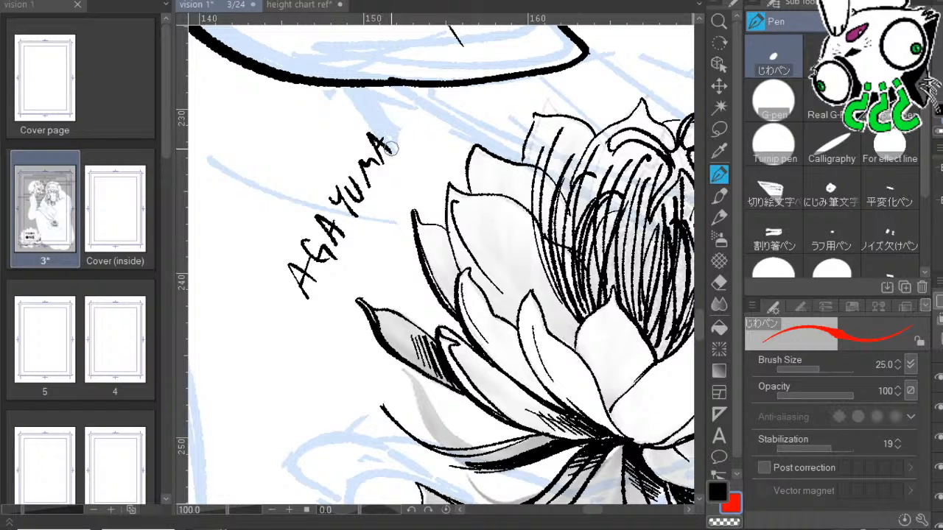
{"action": "mouse_move", "coordinate": [391, 149]}
{"action": "left_mouse_down"}
{"action": "mouse_move", "coordinate": [345, 226]}
{"action": "mouse_move", "coordinate": [403, 142]}
{"action": "mouse_move", "coordinate": [309, 297]}
{"action": "mouse_move", "coordinate": [310, 312]}
{"action": "mouse_move", "coordinate": [305, 291]}
{"action": "mouse_move", "coordinate": [382, 127]}
{"action": "mouse_move", "coordinate": [350, 156]}
{"action": "mouse_move", "coordinate": [272, 280]}
{"action": "left_mouse_up"}
{"action": "left_click", "coordinate": [212, 510]}
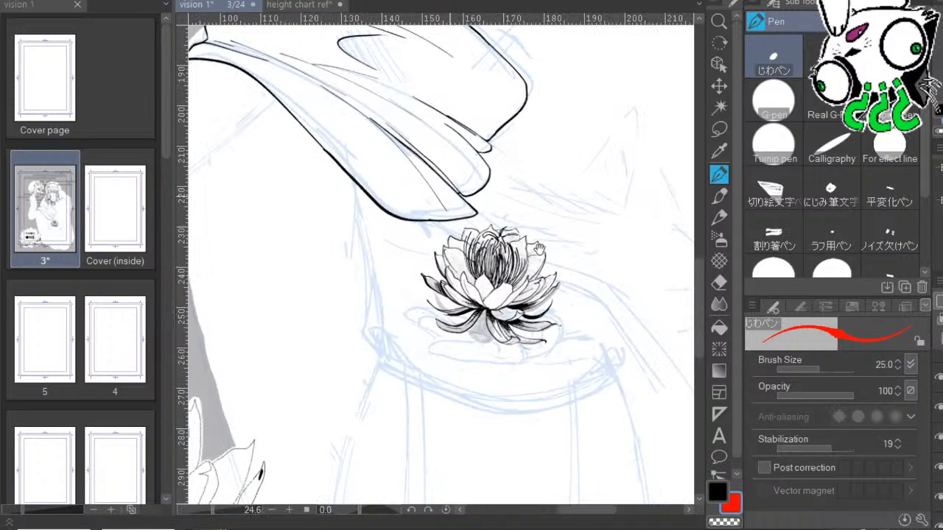
{"action": "left_click_drag", "start_coordinate": [540, 250], "coordinate": [530, 503]}
{"action": "left_click_drag", "start_coordinate": [525, 264], "coordinate": [373, 378]}
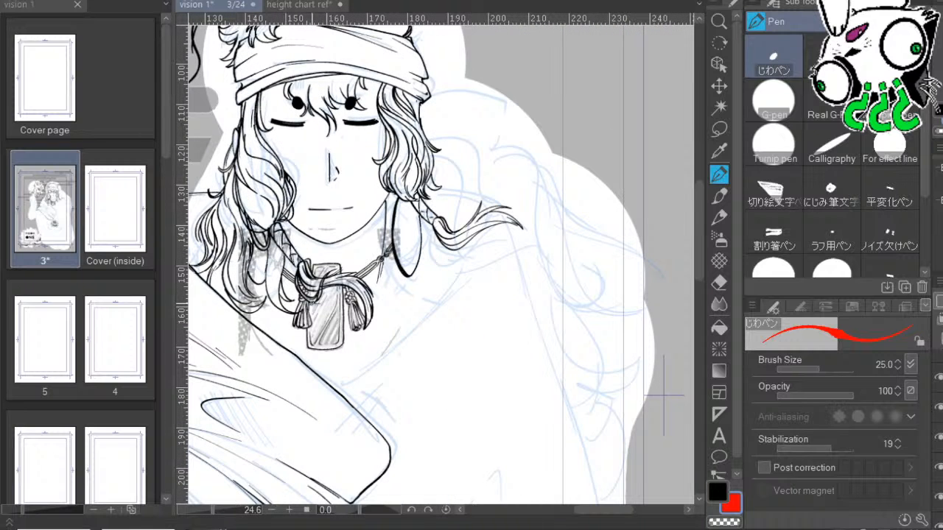
{"action": "left_click_drag", "start_coordinate": [519, 361], "coordinate": [533, 326]}
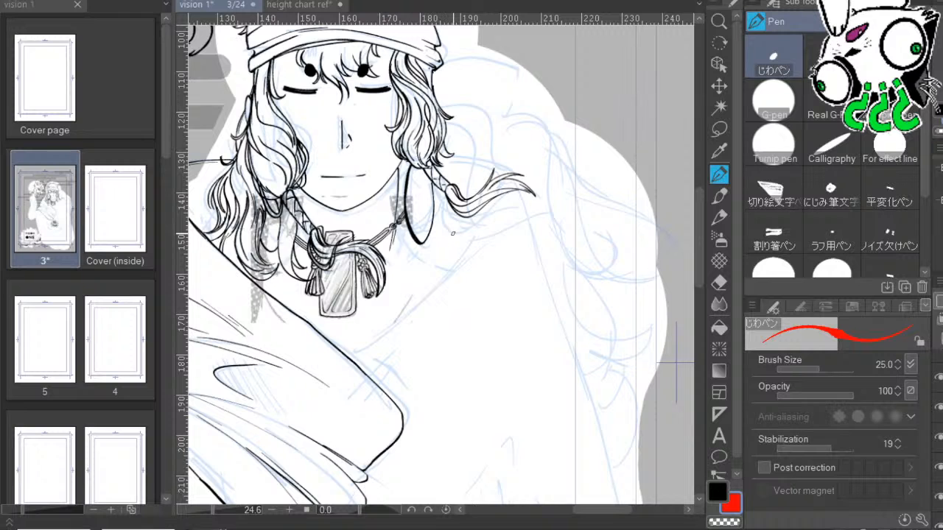
Look over the character illustration from the face and pendant down to the lotus.
{"action": "left_click_drag", "start_coordinate": [595, 276], "coordinate": [620, 238]}
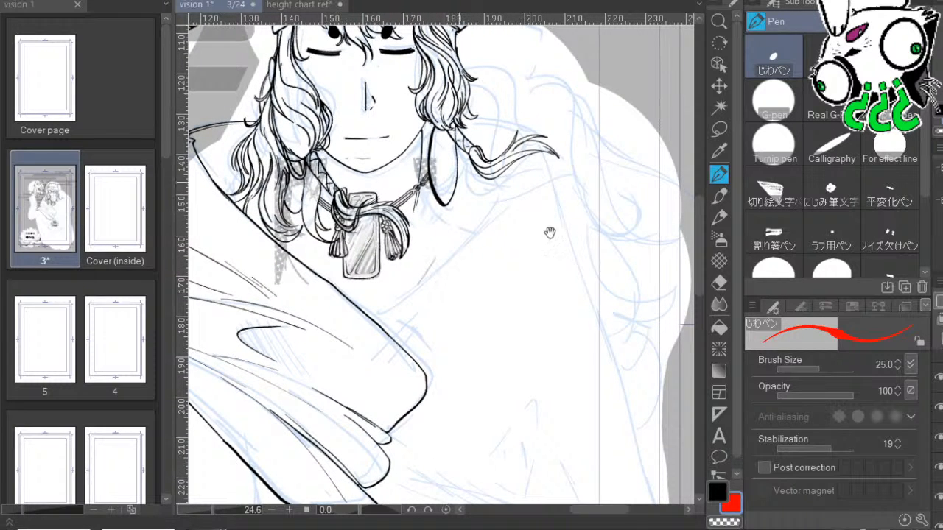
{"action": "left_click_drag", "start_coordinate": [550, 233], "coordinate": [581, 250]}
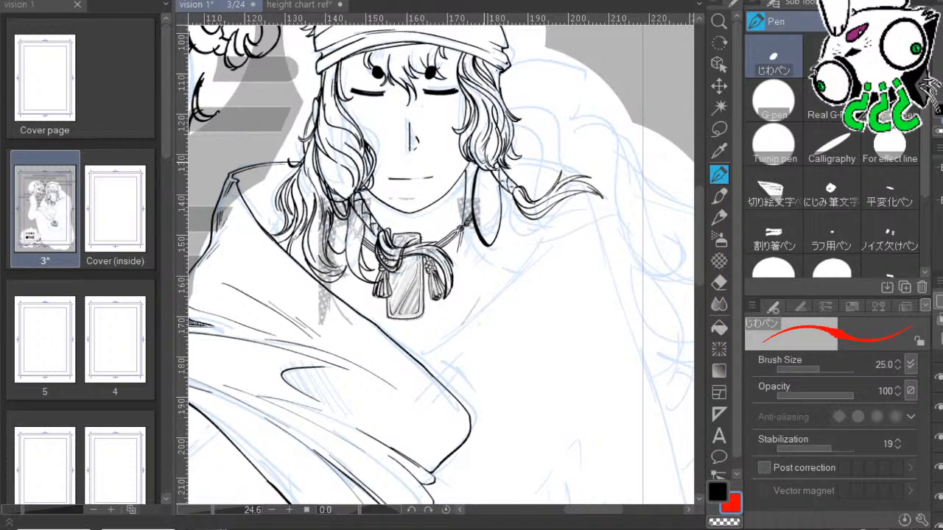
{"action": "scroll", "coordinate": [594, 261], "scroll_direction": "down", "scroll_amount": 3}
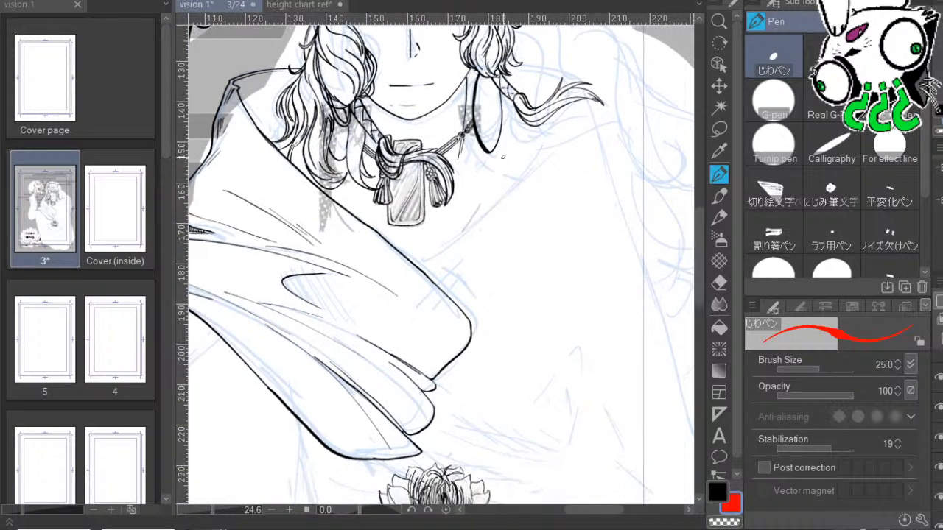
{"action": "left_click_drag", "start_coordinate": [580, 313], "coordinate": [579, 210]}
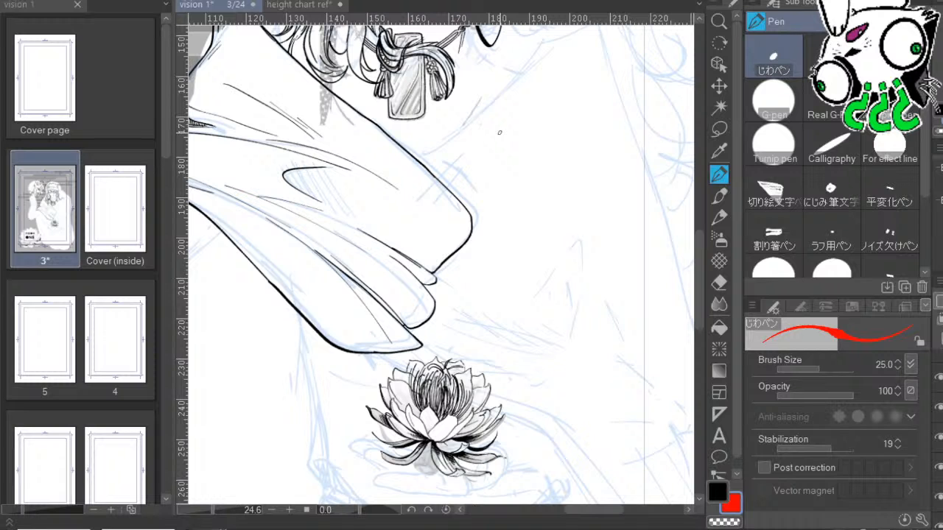
{"action": "left_click_drag", "start_coordinate": [599, 173], "coordinate": [596, 85]}
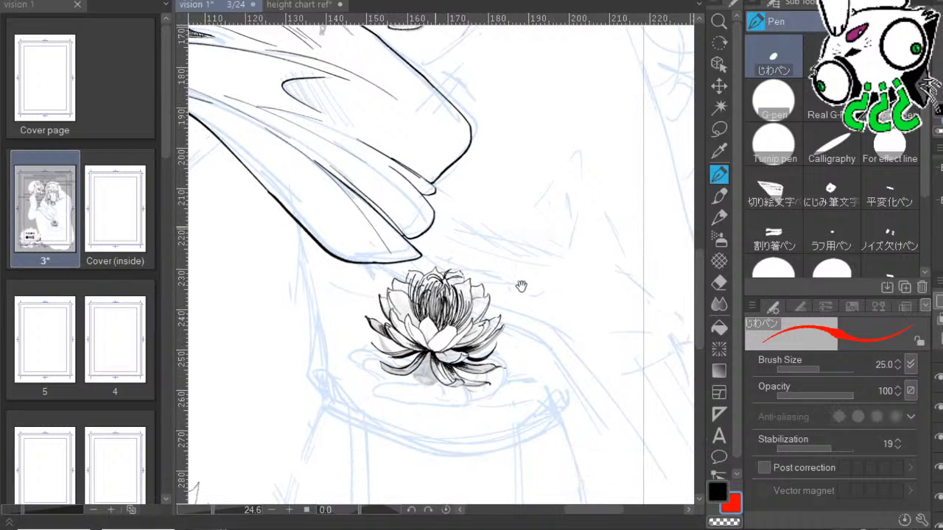
{"action": "left_click_drag", "start_coordinate": [520, 285], "coordinate": [484, 268]}
{"action": "left_click_drag", "start_coordinate": [384, 497], "coordinate": [389, 449]}
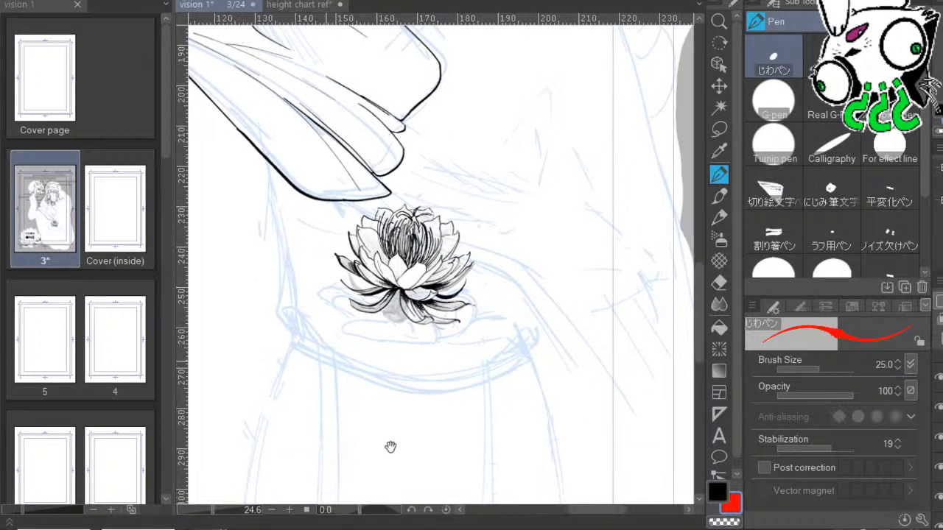
Erase the grey reference shading below the lotus's centre and the spill beside its lower left petals.
{"action": "left_click", "coordinate": [289, 510]}
{"action": "left_click", "coordinate": [289, 510]}
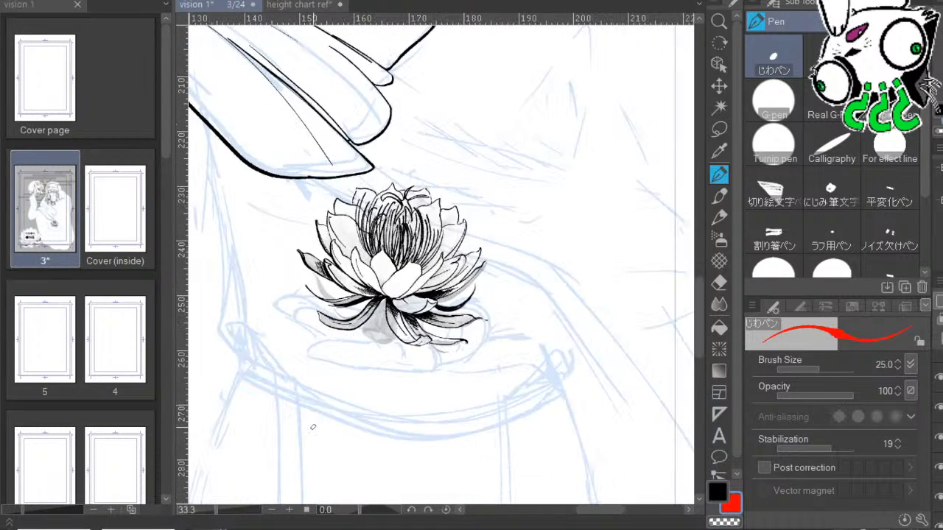
{"action": "left_click", "coordinate": [289, 510]}
{"action": "left_click", "coordinate": [289, 510]}
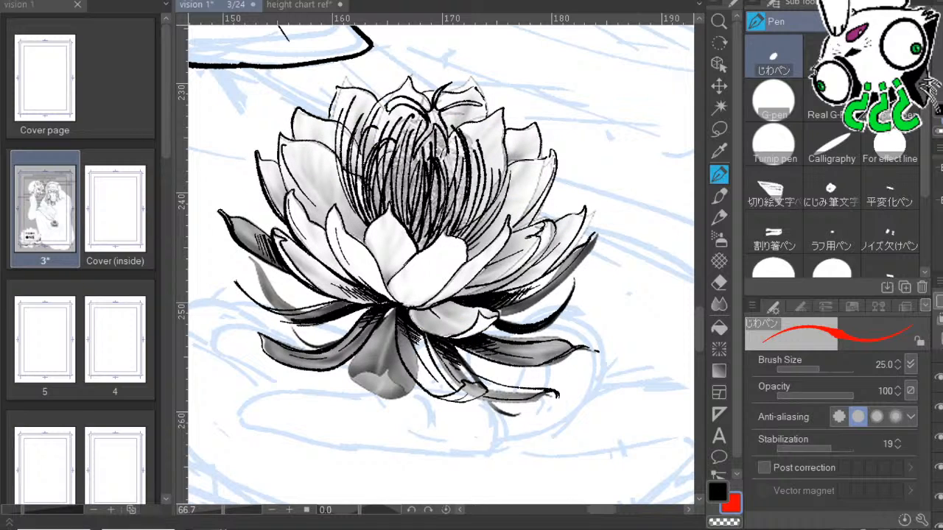
{"action": "mouse_move", "coordinate": [394, 330]}
{"action": "left_mouse_down"}
{"action": "mouse_move", "coordinate": [394, 370]}
{"action": "mouse_move", "coordinate": [389, 338]}
{"action": "mouse_move", "coordinate": [426, 410]}
{"action": "mouse_move", "coordinate": [385, 330]}
{"action": "mouse_move", "coordinate": [341, 389]}
{"action": "mouse_move", "coordinate": [369, 367]}
{"action": "mouse_move", "coordinate": [377, 345]}
{"action": "mouse_move", "coordinate": [396, 378]}
{"action": "left_mouse_up"}
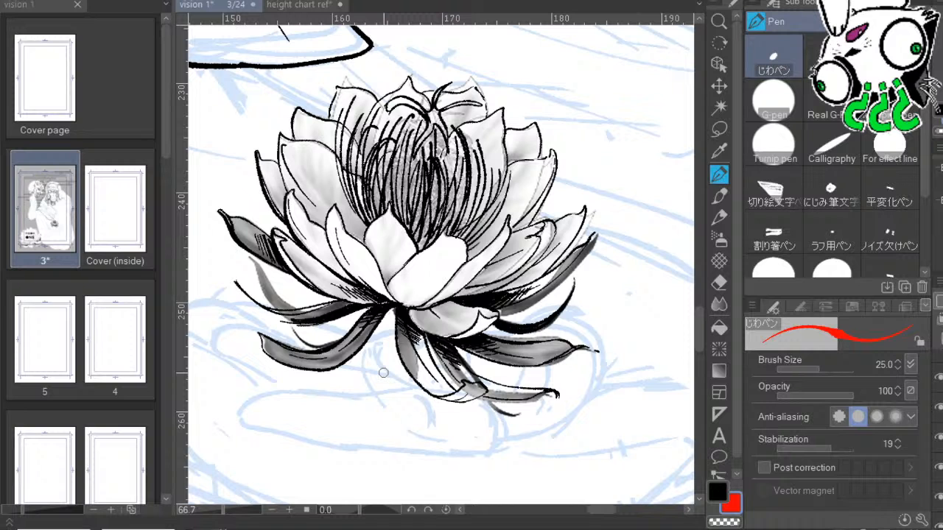
{"action": "left_click_drag", "start_coordinate": [475, 411], "coordinate": [510, 375]}
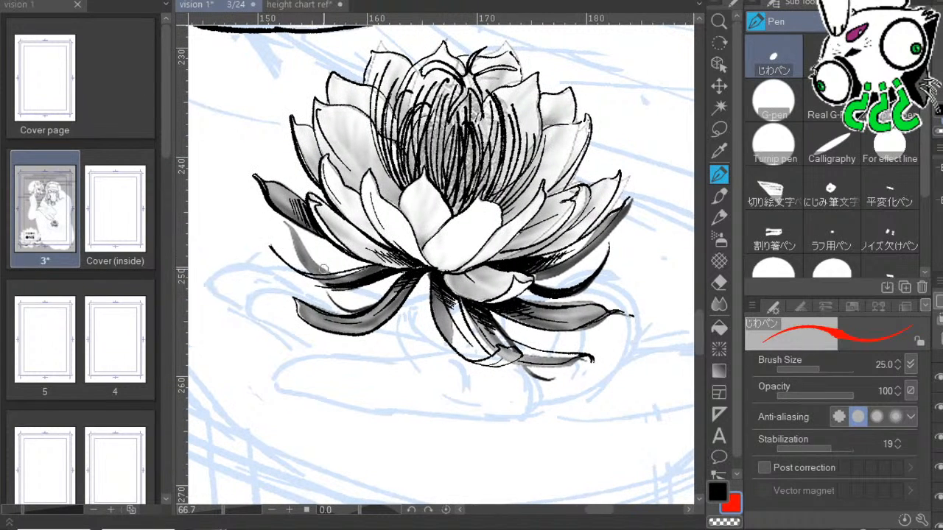
{"action": "mouse_move", "coordinate": [324, 269]}
{"action": "left_mouse_down"}
{"action": "mouse_move", "coordinate": [295, 257]}
{"action": "mouse_move", "coordinate": [303, 241]}
{"action": "mouse_move", "coordinate": [277, 219]}
{"action": "left_mouse_up"}
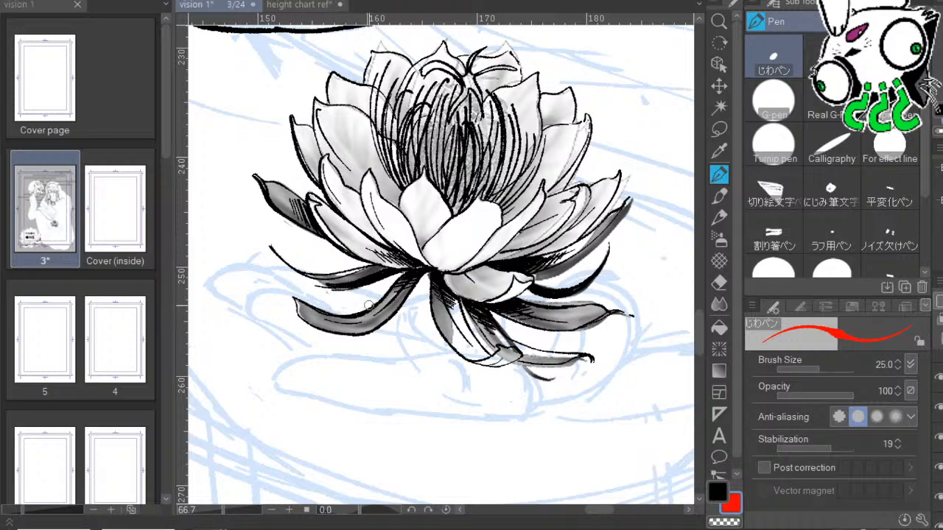
Erase the leftover grey beneath the lower right petals, and convert the lotus's grey shading to screentone dots.
{"action": "left_click_drag", "start_coordinate": [422, 336], "coordinate": [352, 324]}
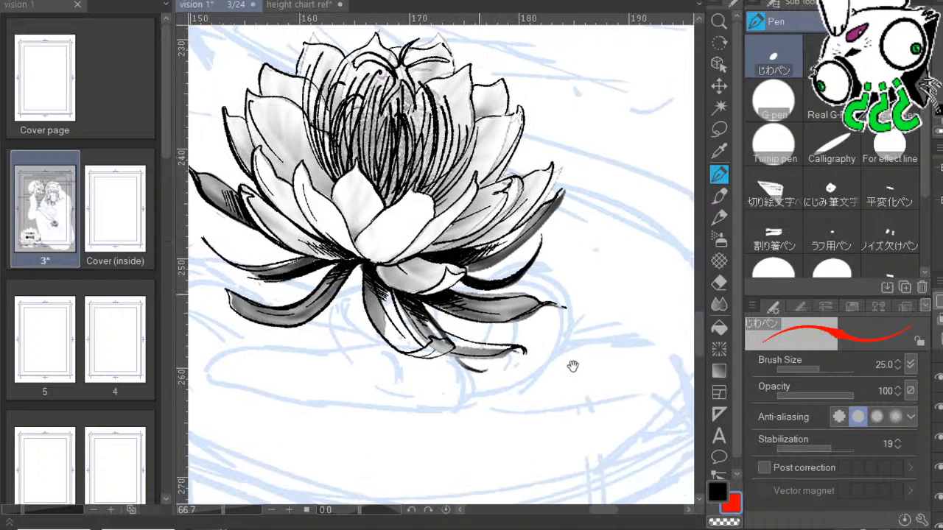
{"action": "left_click_drag", "start_coordinate": [573, 366], "coordinate": [511, 358]}
{"action": "mouse_move", "coordinate": [412, 358]}
{"action": "left_mouse_down"}
{"action": "mouse_move", "coordinate": [398, 347]}
{"action": "mouse_move", "coordinate": [392, 359]}
{"action": "left_mouse_up"}
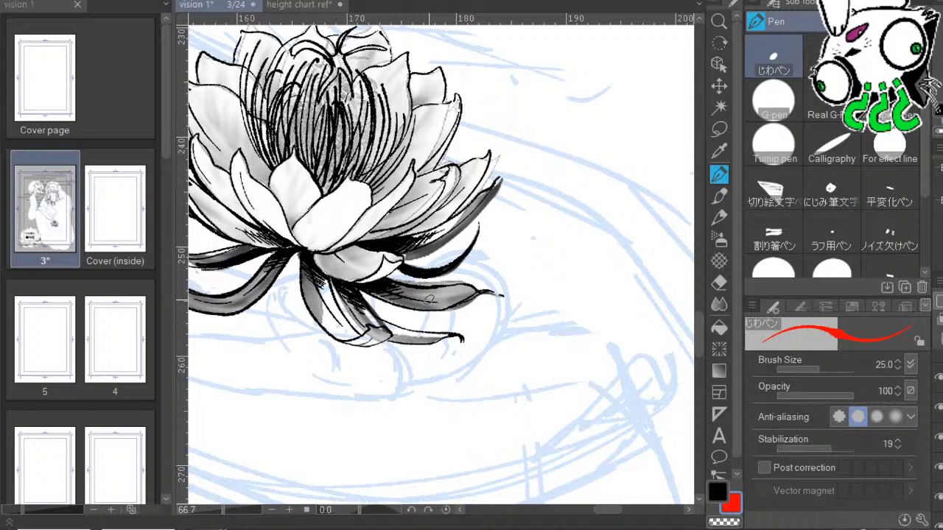
{"action": "mouse_move", "coordinate": [661, 265]}
{"action": "left_mouse_down"}
{"action": "mouse_move", "coordinate": [706, 288]}
{"action": "mouse_move", "coordinate": [698, 270]}
{"action": "left_mouse_up"}
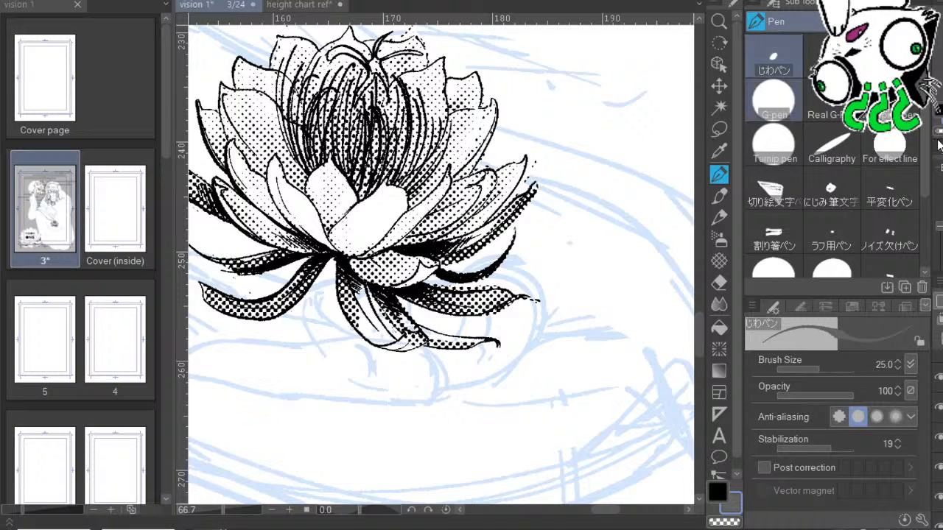
Switch to the G-pen at brush size 192.5 and try toning the drooping lower front petal, undoing the strokes.
{"action": "left_click", "coordinate": [772, 99]}
{"action": "left_click", "coordinate": [835, 369]}
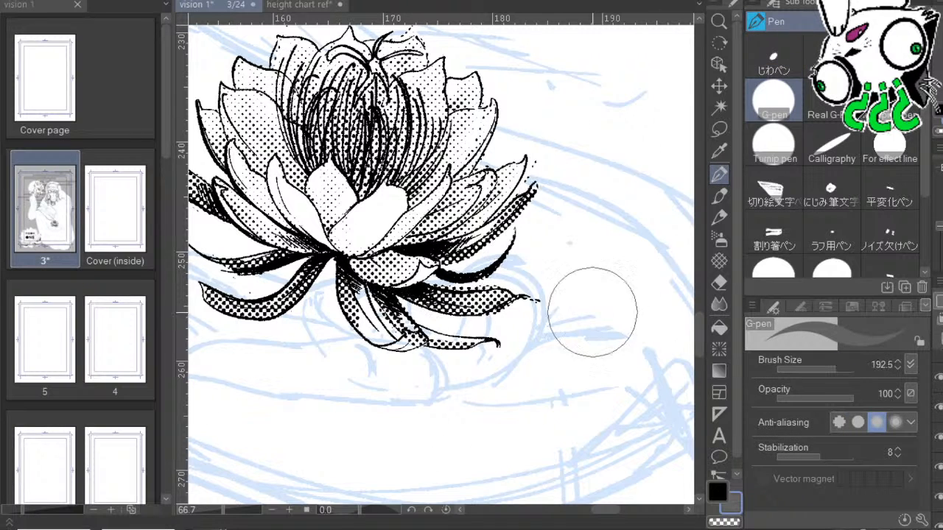
{"action": "mouse_move", "coordinate": [378, 287]}
{"action": "left_mouse_down"}
{"action": "mouse_move", "coordinate": [352, 287]}
{"action": "mouse_move", "coordinate": [370, 313]}
{"action": "left_mouse_up"}
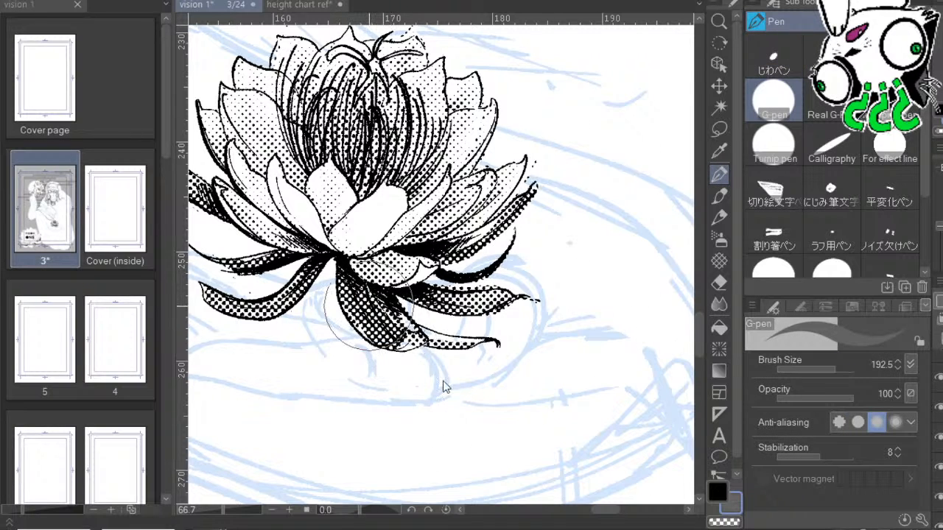
{"action": "key", "text": "ctrl+z"}
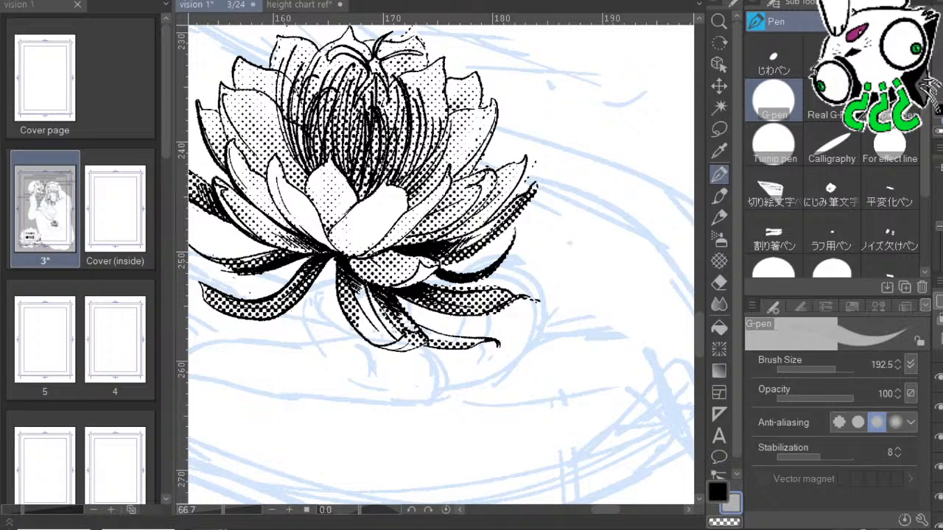
{"action": "left_click_drag", "start_coordinate": [394, 343], "coordinate": [355, 298]}
{"action": "key", "text": "ctrl+z"}
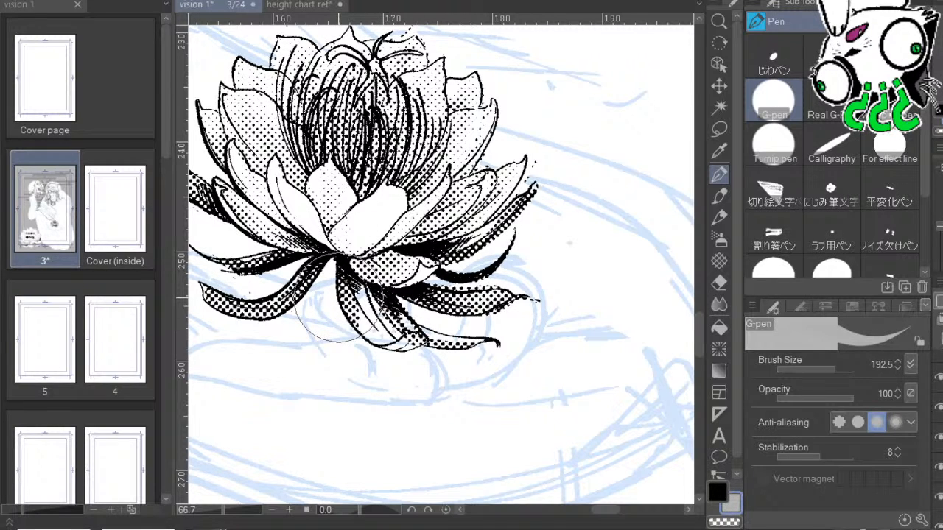
Reduce the G-pen's brush size to 50 and fill the drooping lower front petal with dotted tone.
{"action": "key", "text": "["}
{"action": "key", "text": "["}
{"action": "key", "text": "["}
{"action": "key", "text": "["}
{"action": "key", "text": "["}
{"action": "key", "text": "["}
{"action": "key", "text": "["}
{"action": "key", "text": "["}
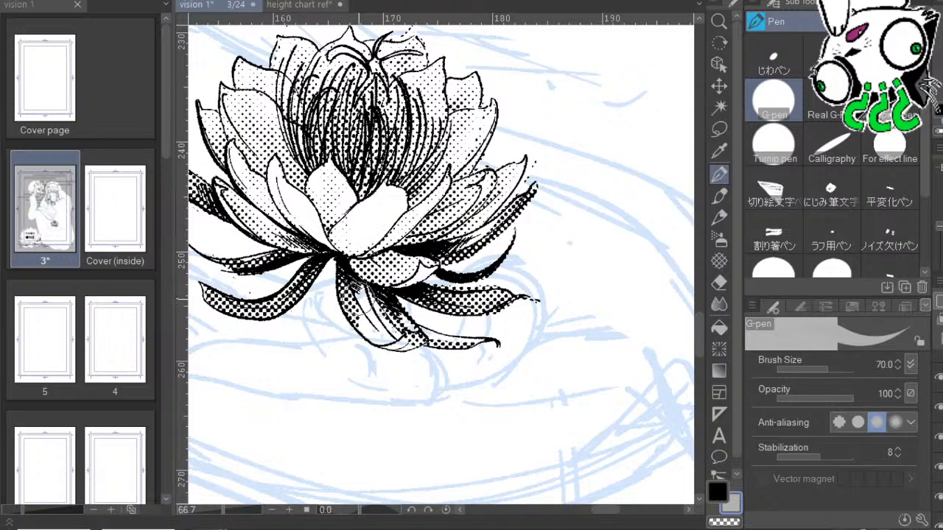
{"action": "left_click_drag", "start_coordinate": [357, 297], "coordinate": [329, 288]}
{"action": "mouse_move", "coordinate": [404, 344]}
{"action": "left_mouse_down"}
{"action": "mouse_move", "coordinate": [366, 313]}
{"action": "mouse_move", "coordinate": [391, 344]}
{"action": "mouse_move", "coordinate": [371, 323]}
{"action": "mouse_move", "coordinate": [356, 282]}
{"action": "left_mouse_up"}
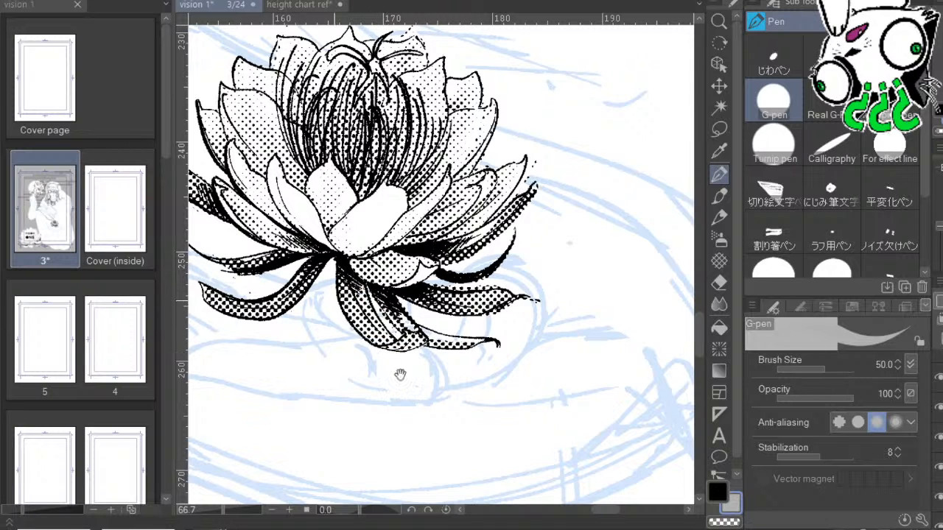
Try shading the white front petal at the lotus's centre with tone, then undo the stroke.
{"action": "left_click_drag", "start_coordinate": [400, 375], "coordinate": [535, 353]}
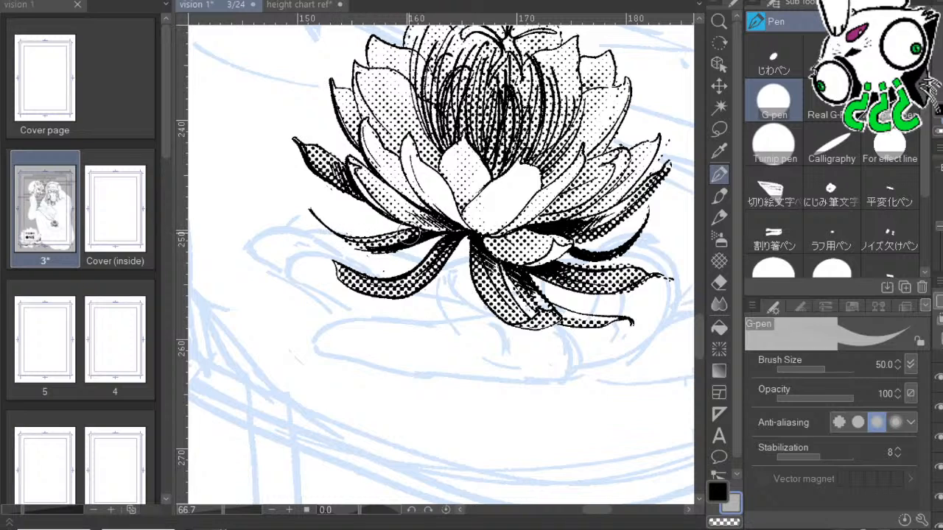
{"action": "left_click_drag", "start_coordinate": [544, 222], "coordinate": [498, 314]}
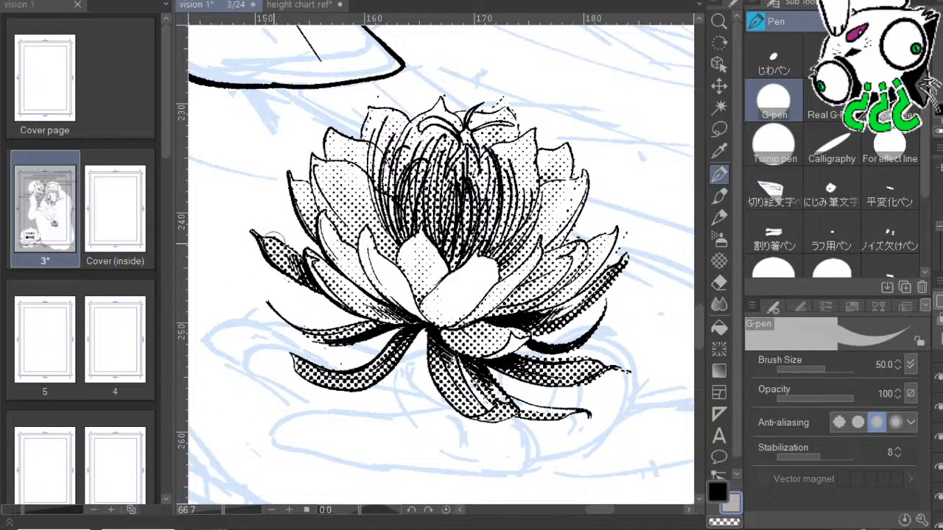
{"action": "left_click_drag", "start_coordinate": [482, 277], "coordinate": [422, 275]}
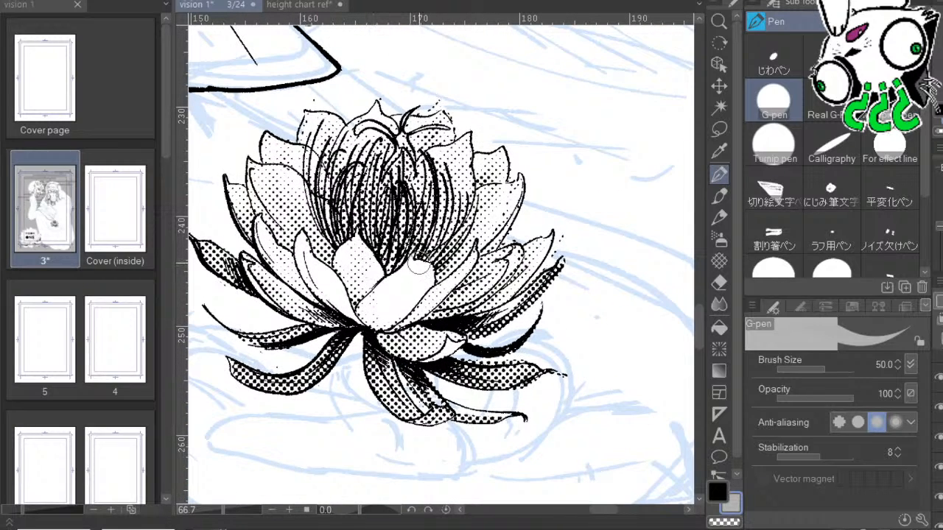
{"action": "mouse_move", "coordinate": [366, 300]}
{"action": "left_mouse_down"}
{"action": "mouse_move", "coordinate": [374, 324]}
{"action": "mouse_move", "coordinate": [423, 273]}
{"action": "left_mouse_up"}
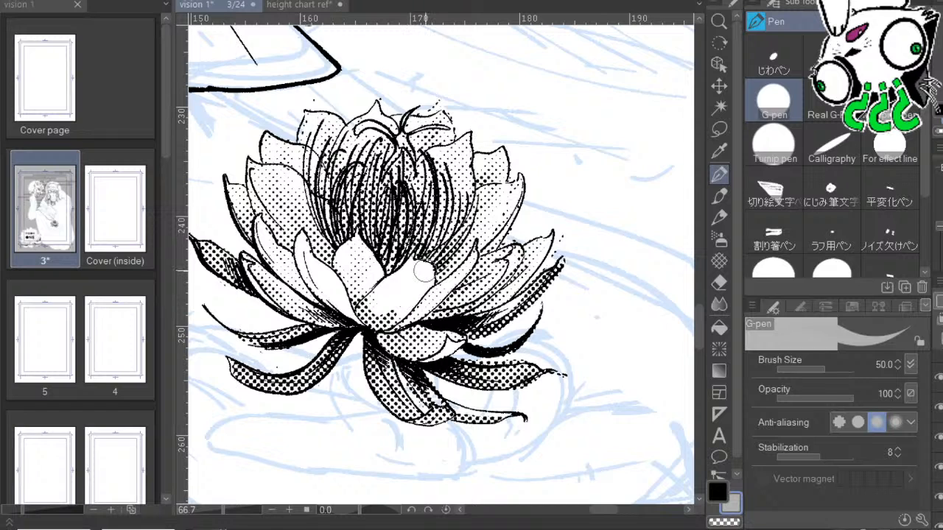
{"action": "key", "text": "ctrl+z"}
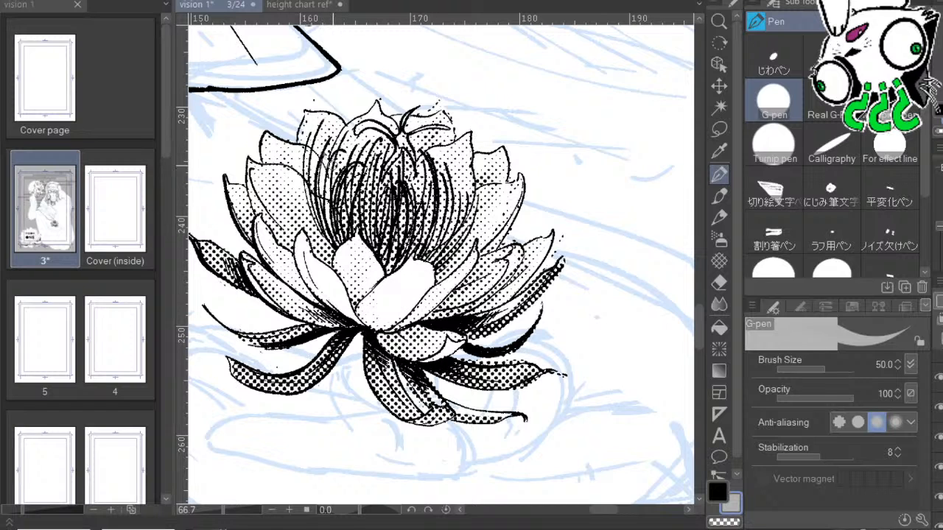
Erase the tone dots between the stamens and the stray dots beyond the right petal tips.
{"action": "mouse_move", "coordinate": [333, 166]}
{"action": "left_mouse_down"}
{"action": "mouse_move", "coordinate": [354, 202]}
{"action": "mouse_move", "coordinate": [405, 246]}
{"action": "mouse_move", "coordinate": [433, 168]}
{"action": "mouse_move", "coordinate": [460, 221]}
{"action": "left_mouse_up"}
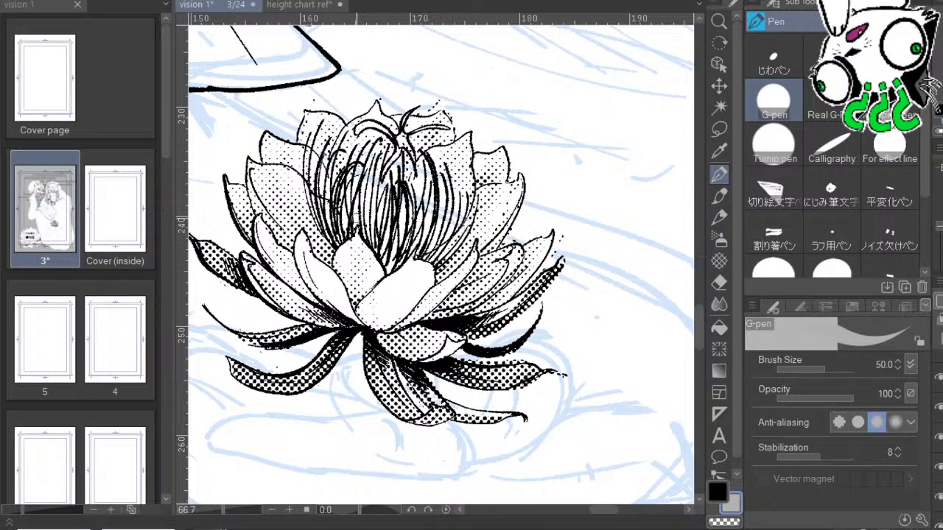
{"action": "left_click_drag", "start_coordinate": [357, 209], "coordinate": [437, 200]}
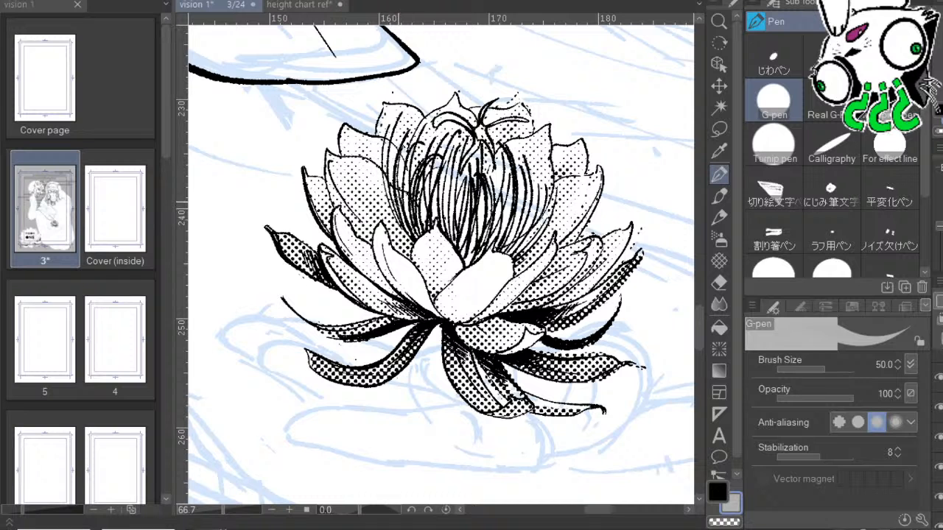
{"action": "left_click_drag", "start_coordinate": [505, 223], "coordinate": [396, 159]}
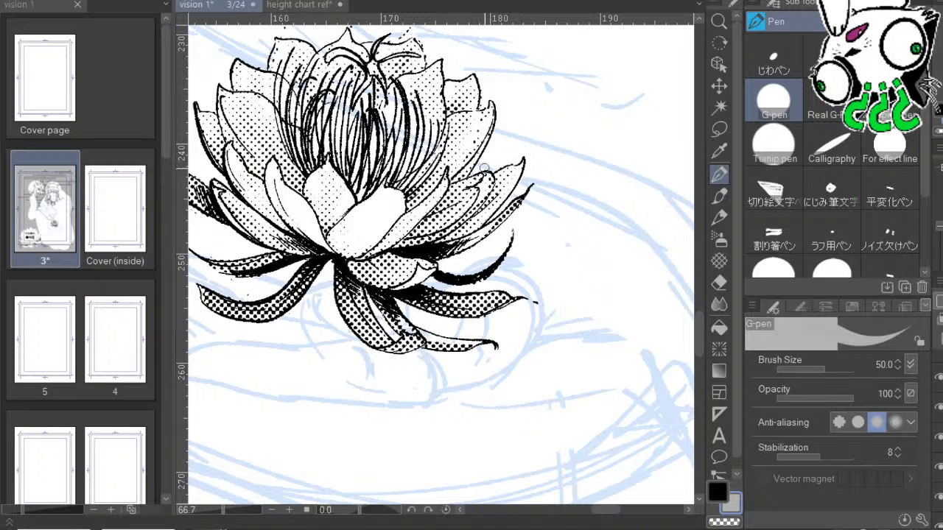
Clean stray tone dots outside the outlines above the back petals and below the lower left petals, undoing the last stroke.
{"action": "left_click_drag", "start_coordinate": [440, 74], "coordinate": [534, 135]}
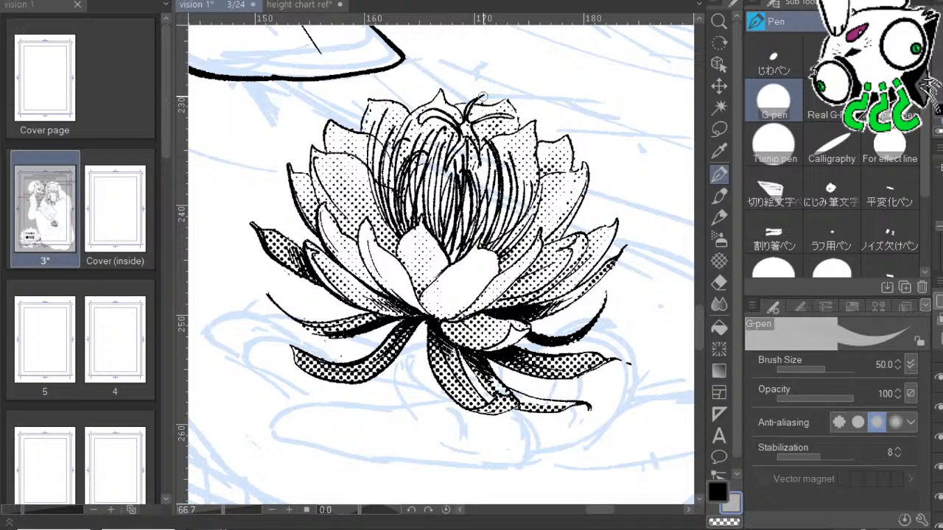
{"action": "left_click_drag", "start_coordinate": [468, 232], "coordinate": [522, 176]}
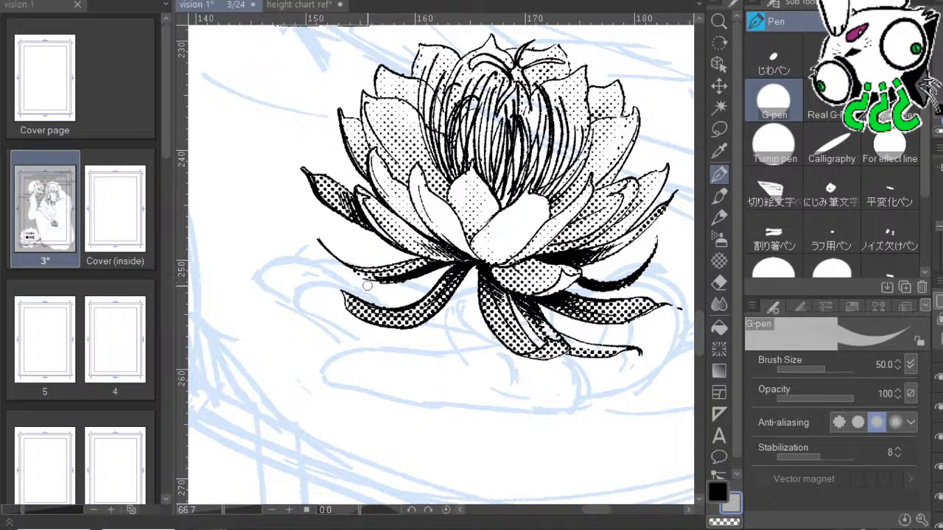
{"action": "left_click_drag", "start_coordinate": [573, 267], "coordinate": [476, 285]}
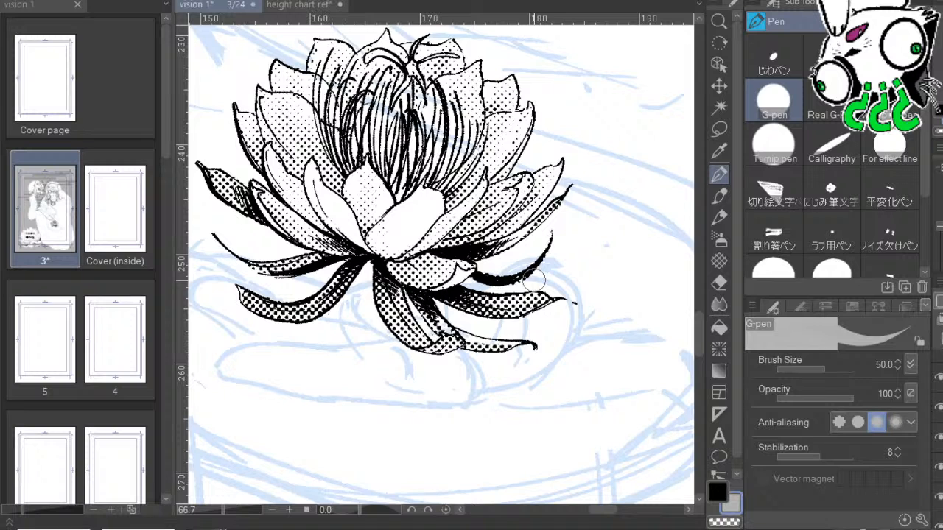
{"action": "key", "text": "ctrl+z"}
Switch to the Object tool and remove the rough grey shading around the pendant, neck and hair.
{"action": "left_click", "coordinate": [212, 509]}
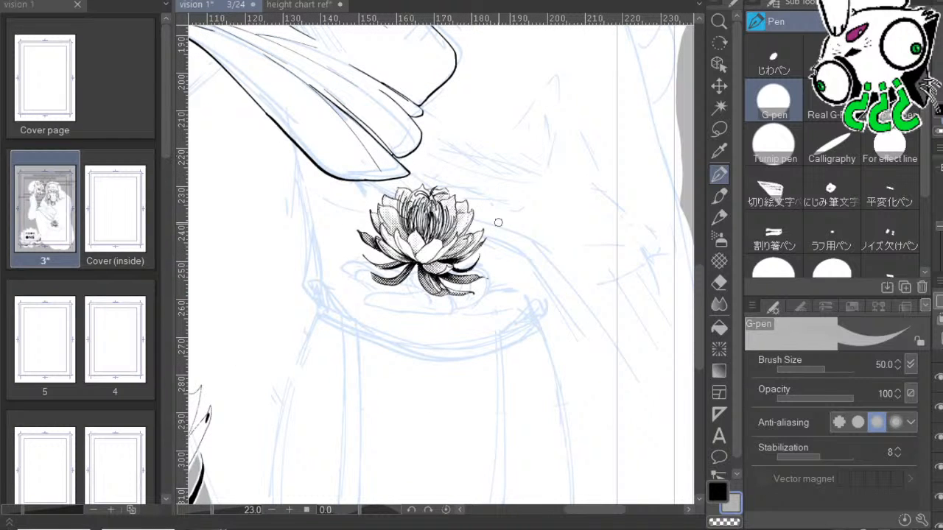
{"action": "left_click_drag", "start_coordinate": [566, 237], "coordinate": [594, 282]}
{"action": "left_click_drag", "start_coordinate": [613, 187], "coordinate": [636, 323]}
{"action": "left_click_drag", "start_coordinate": [610, 217], "coordinate": [614, 310]}
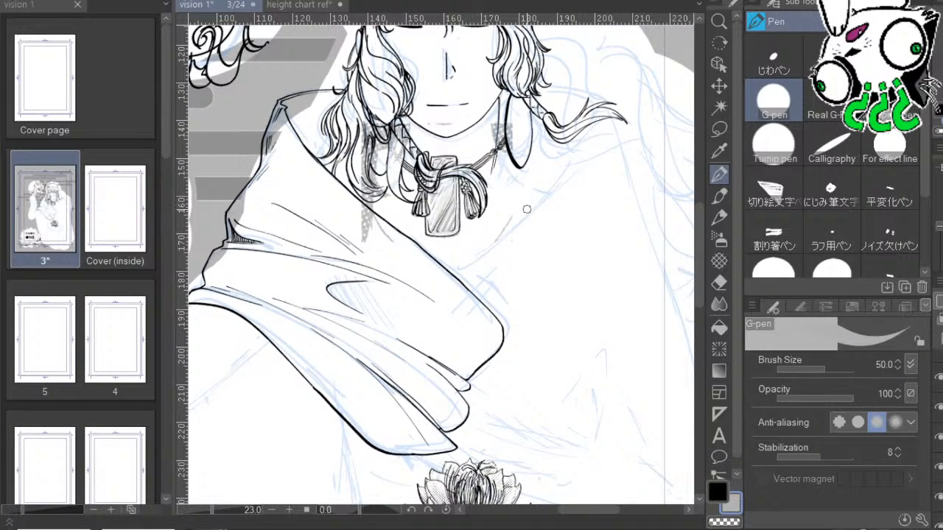
{"action": "key", "text": "o"}
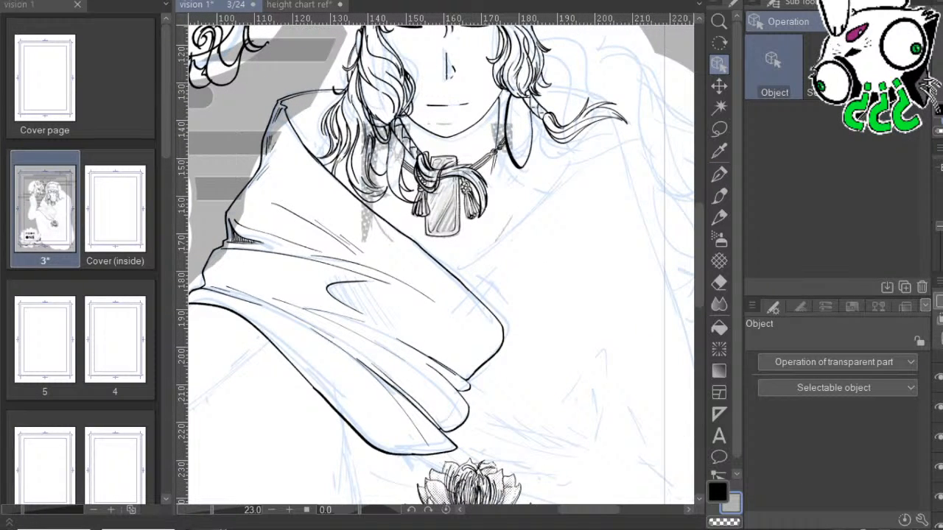
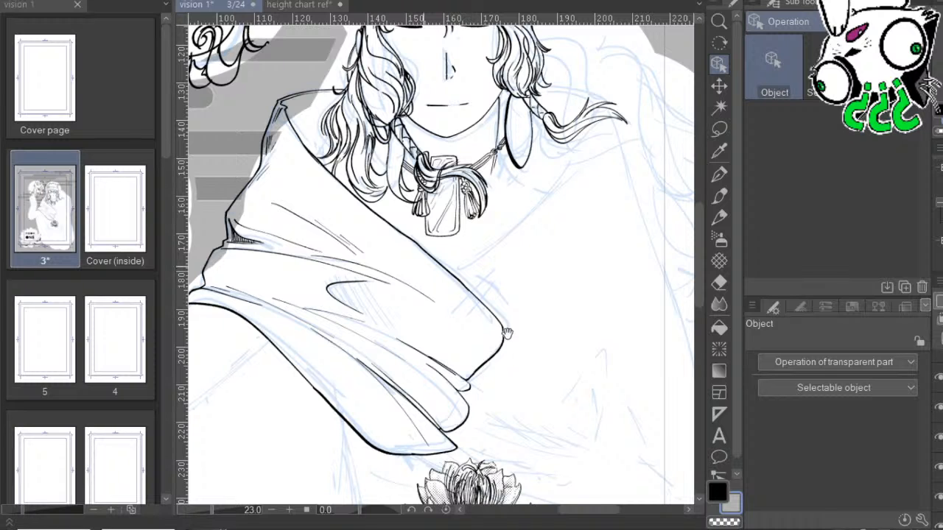
{"action": "left_click_drag", "start_coordinate": [508, 332], "coordinate": [562, 311]}
{"action": "left_click_drag", "start_coordinate": [556, 405], "coordinate": [537, 263]}
{"action": "scroll", "coordinate": [541, 221], "scroll_direction": "down", "scroll_amount": 3}
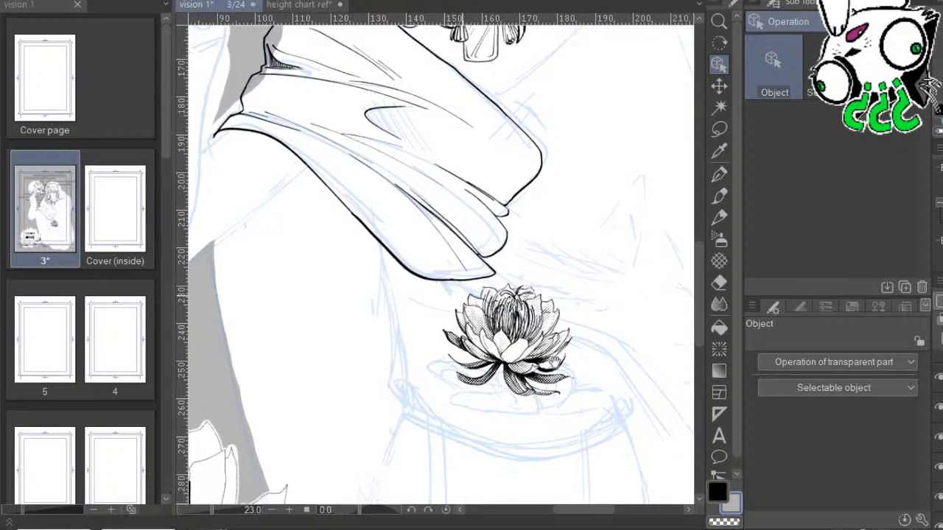
{"action": "left_click_drag", "start_coordinate": [520, 311], "coordinate": [645, 384]}
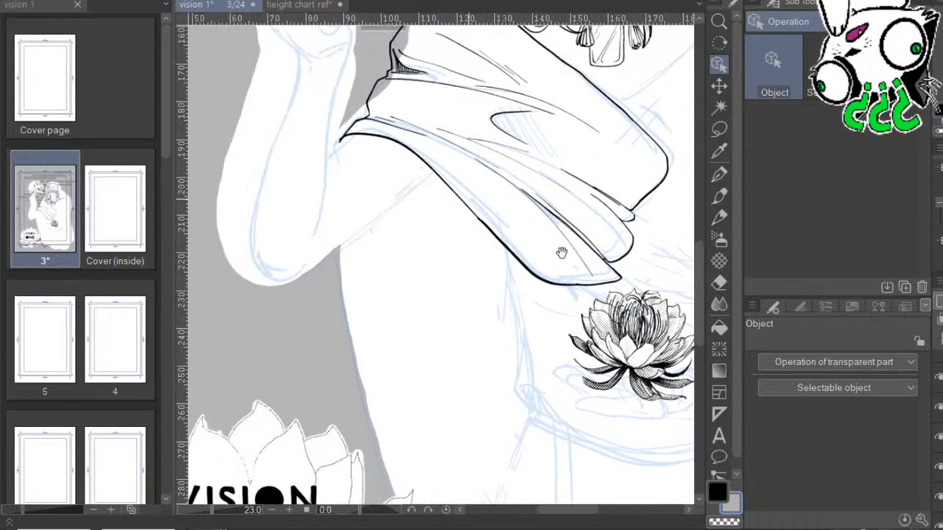
{"action": "left_click_drag", "start_coordinate": [562, 252], "coordinate": [619, 309]}
{"action": "left_click_drag", "start_coordinate": [606, 249], "coordinate": [591, 351]}
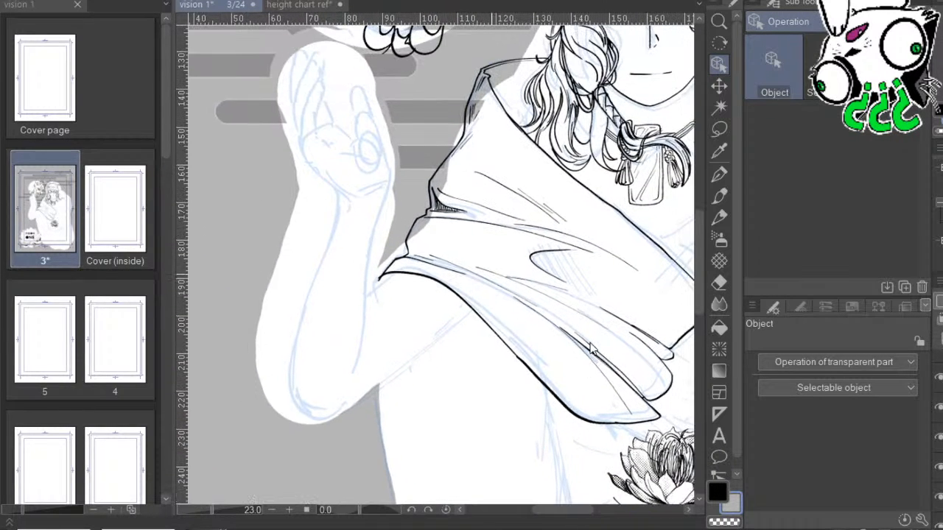
Check which layers hold the lotus and the rough flames around the orb by hiding and showing them.
{"action": "key", "text": "p"}
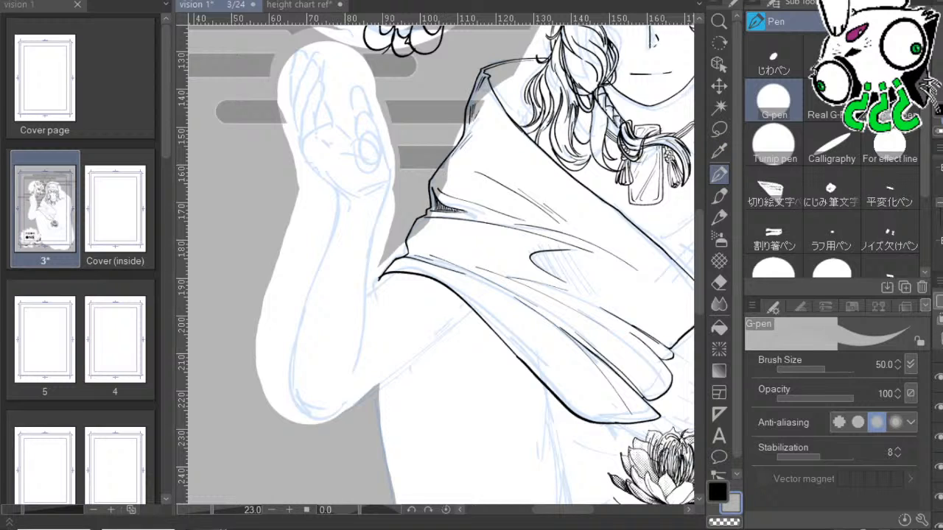
{"action": "left_click", "coordinate": [938, 496]}
{"action": "left_click", "coordinate": [940, 377]}
{"action": "left_click", "coordinate": [939, 377]}
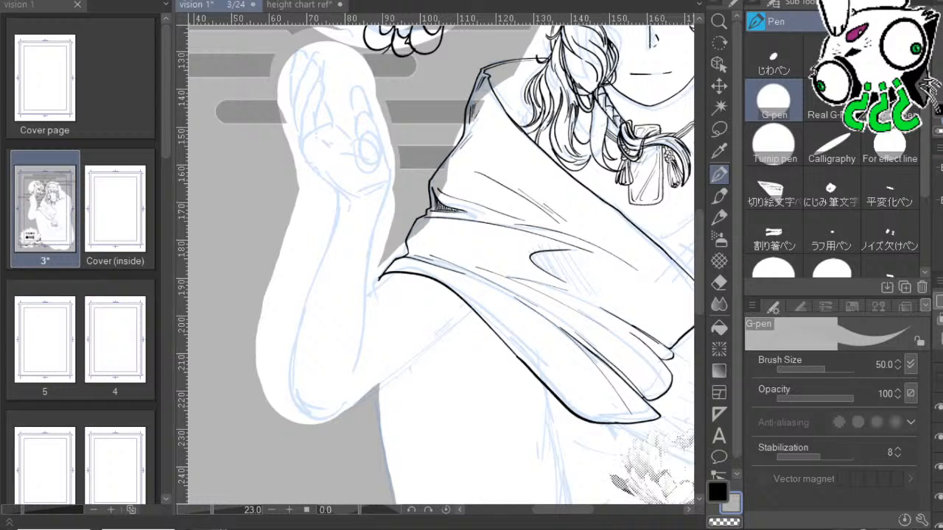
{"action": "left_click", "coordinate": [939, 377]}
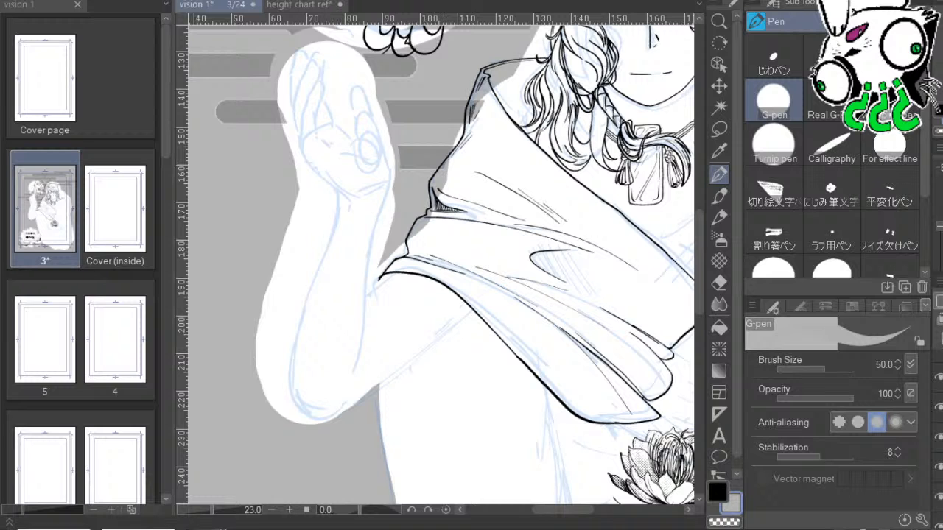
{"action": "left_click_drag", "start_coordinate": [696, 400], "coordinate": [644, 345]}
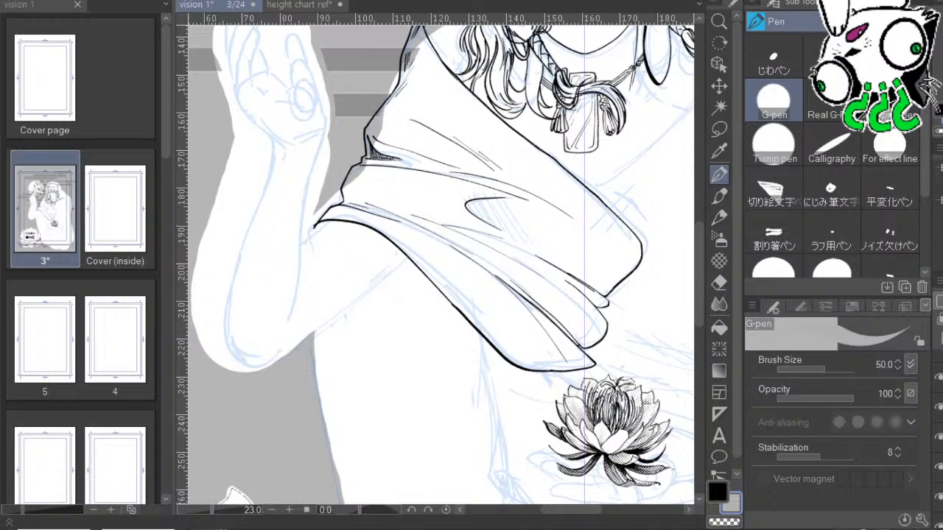
{"action": "left_click_drag", "start_coordinate": [517, 211], "coordinate": [618, 451]}
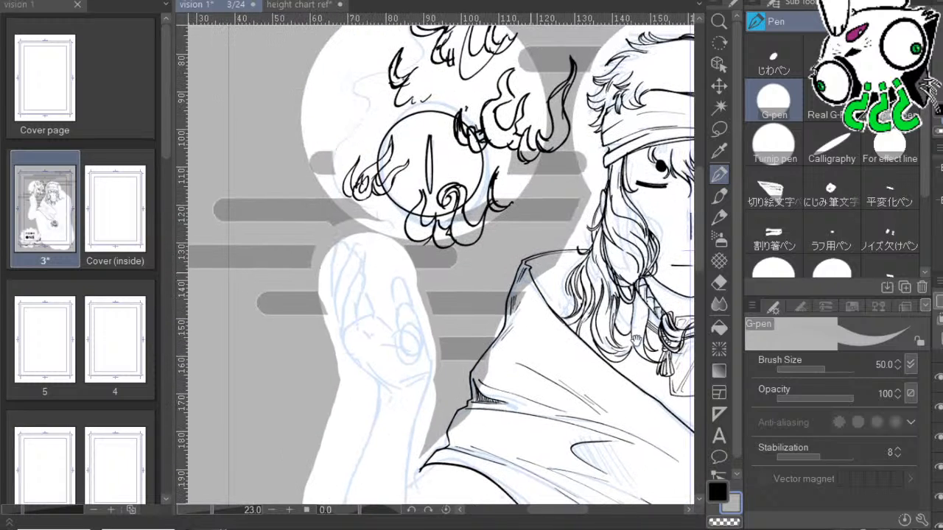
{"action": "left_click_drag", "start_coordinate": [686, 293], "coordinate": [630, 349]}
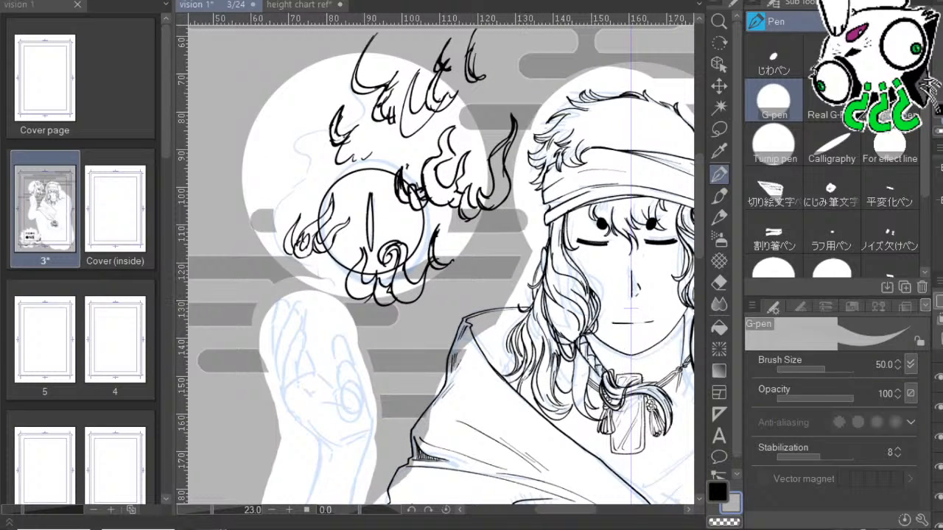
{"action": "left_click", "coordinate": [939, 437]}
{"action": "left_click", "coordinate": [939, 436]}
{"action": "left_click", "coordinate": [939, 466]}
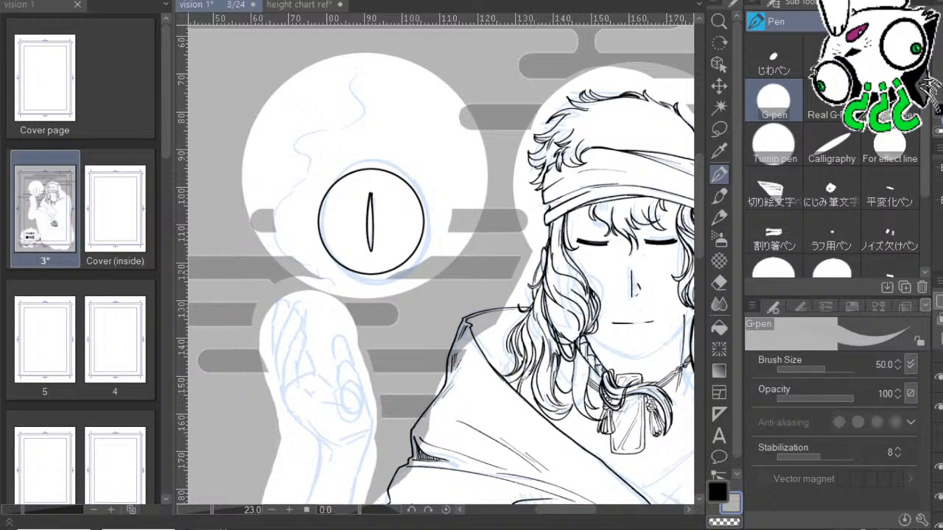
{"action": "left_click", "coordinate": [938, 466]}
Try removing the rough flames around the orb with a lasso selection, undoing the repeated attempts.
{"action": "left_click", "coordinate": [719, 129]}
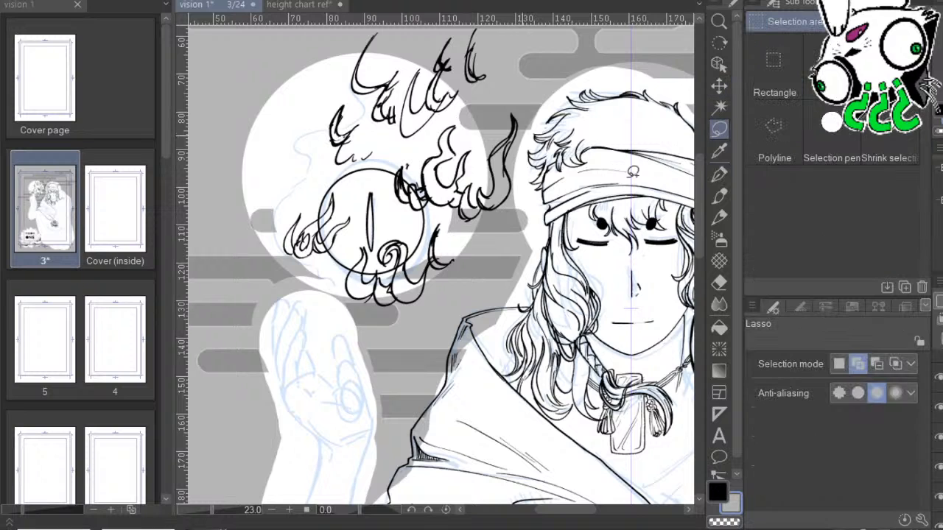
{"action": "scroll", "coordinate": [625, 64], "scroll_direction": "up", "scroll_amount": 2}
{"action": "mouse_move", "coordinate": [568, 55]}
{"action": "left_mouse_down"}
{"action": "mouse_move", "coordinate": [411, 79]}
{"action": "mouse_move", "coordinate": [320, 358]}
{"action": "mouse_move", "coordinate": [400, 394]}
{"action": "mouse_move", "coordinate": [536, 412]}
{"action": "mouse_move", "coordinate": [608, 317]}
{"action": "mouse_move", "coordinate": [633, 221]}
{"action": "left_mouse_up"}
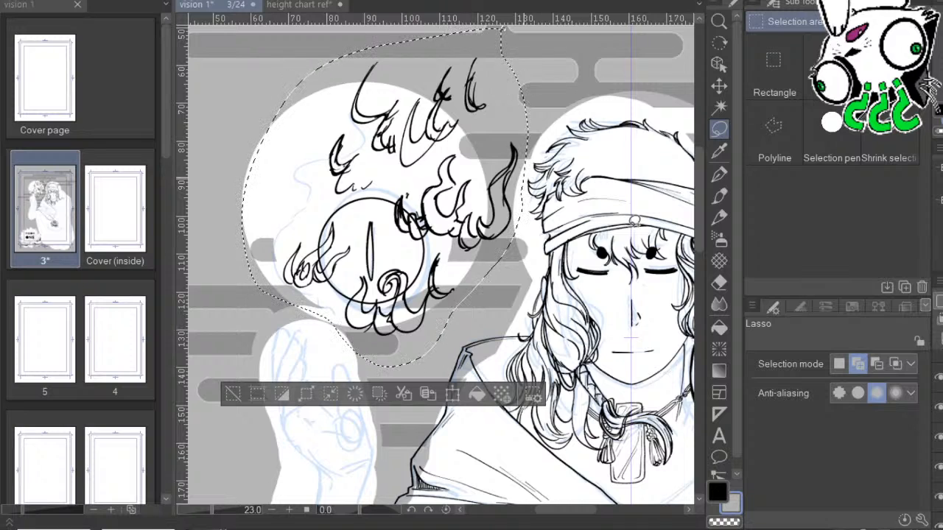
{"action": "key", "text": "ctrl+d"}
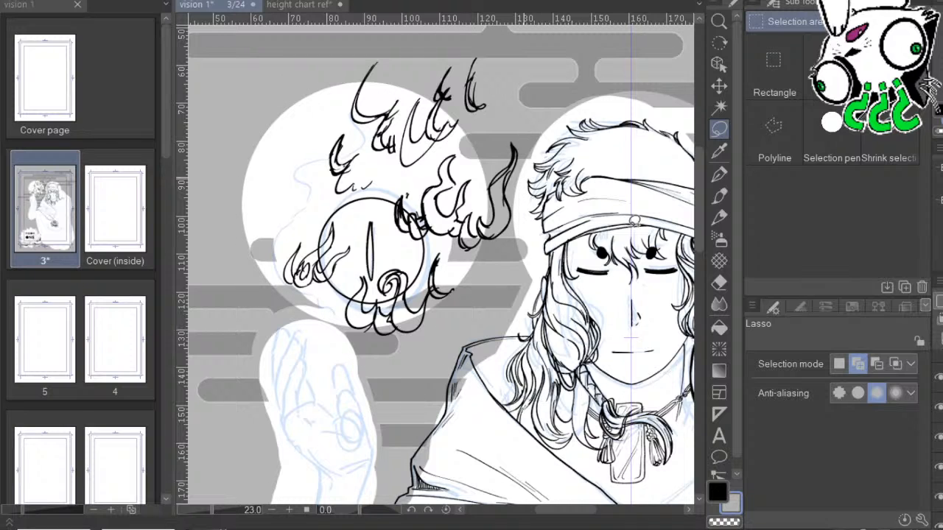
{"action": "key", "text": "ctrl+z"}
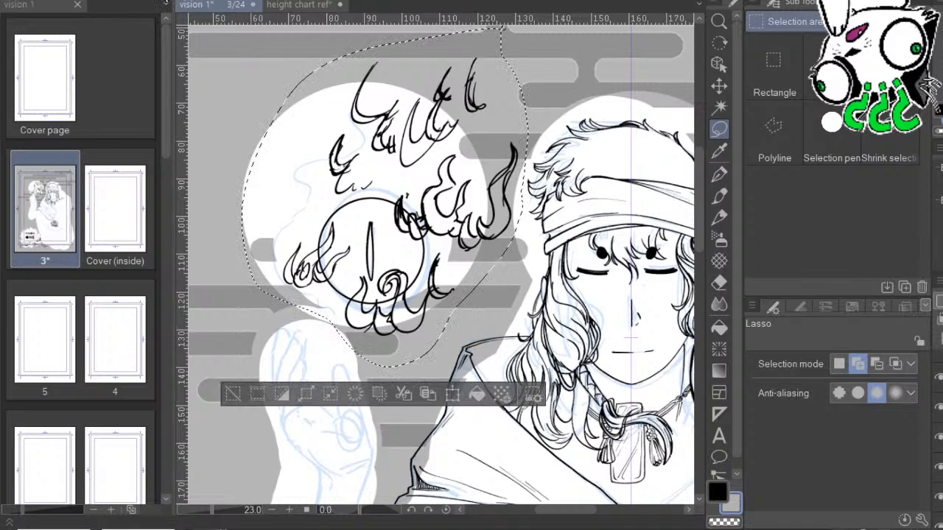
{"action": "key", "text": "Delete"}
{"action": "key", "text": "ctrl+z"}
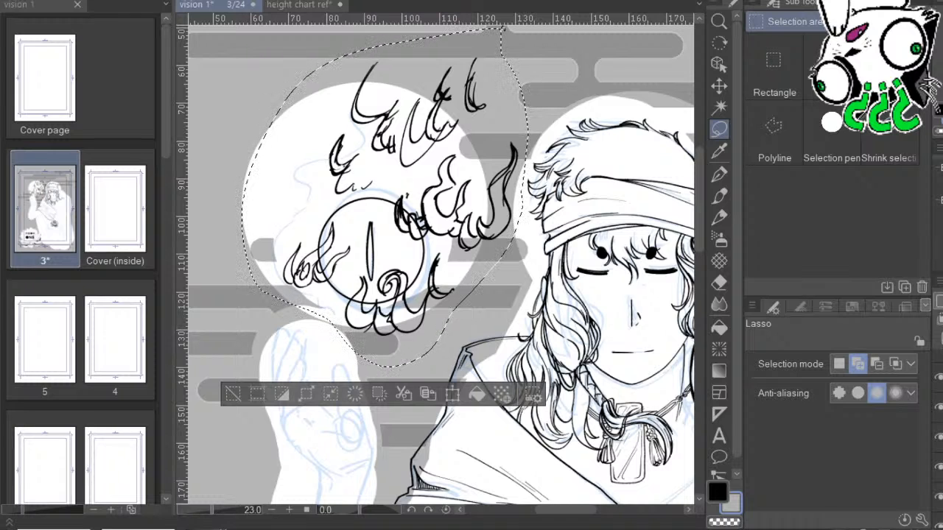
{"action": "key", "text": "Delete"}
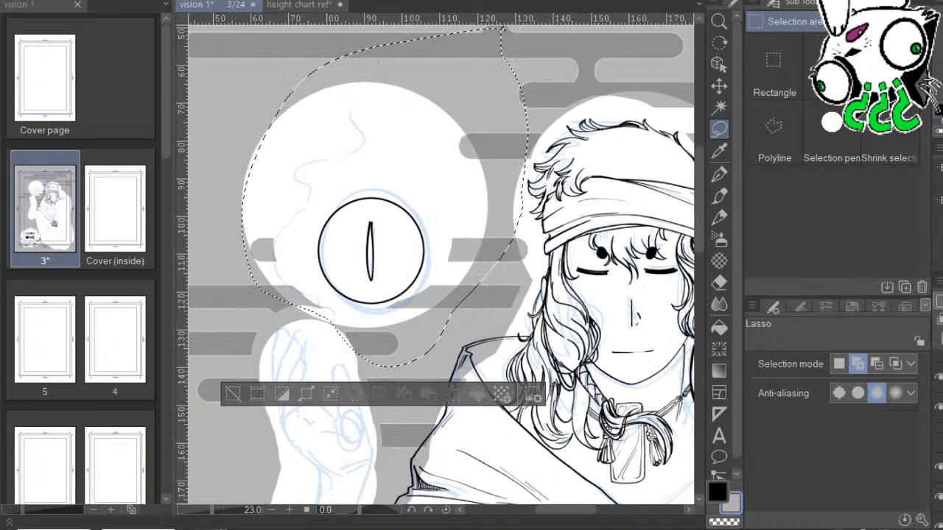
{"action": "key", "text": "ctrl+z"}
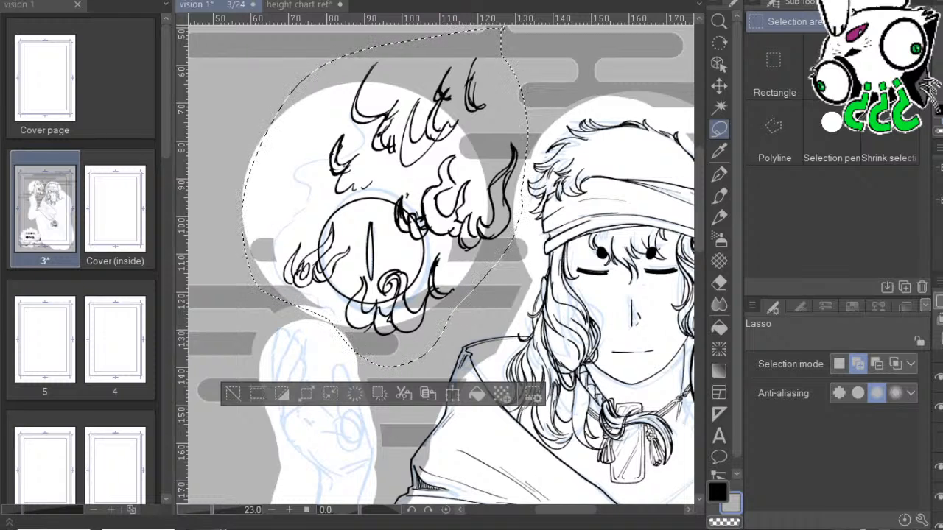
{"action": "key", "text": "Delete"}
{"action": "key", "text": "ctrl+z"}
{"action": "key", "text": "Delete"}
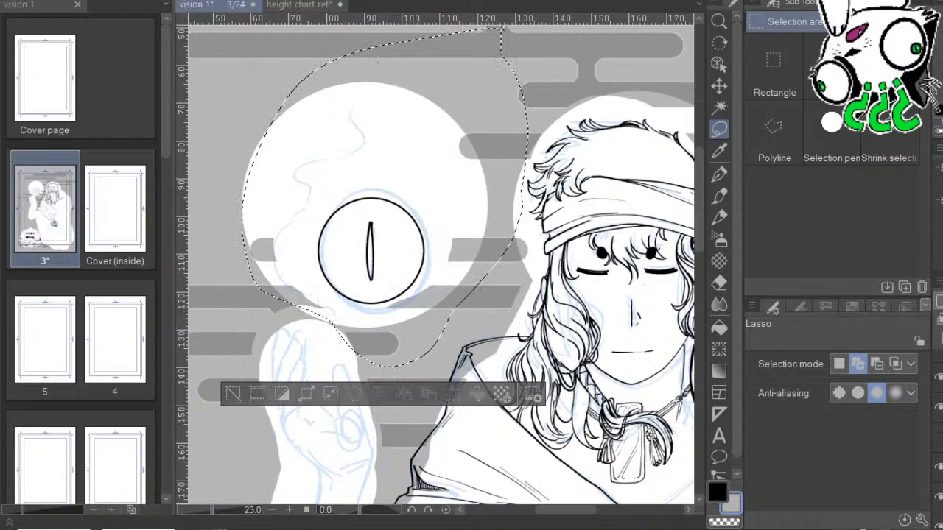
Show the rough flames around the orb again and clear the lasso selection.
{"action": "left_click", "coordinate": [939, 467]}
{"action": "left_click", "coordinate": [938, 466]}
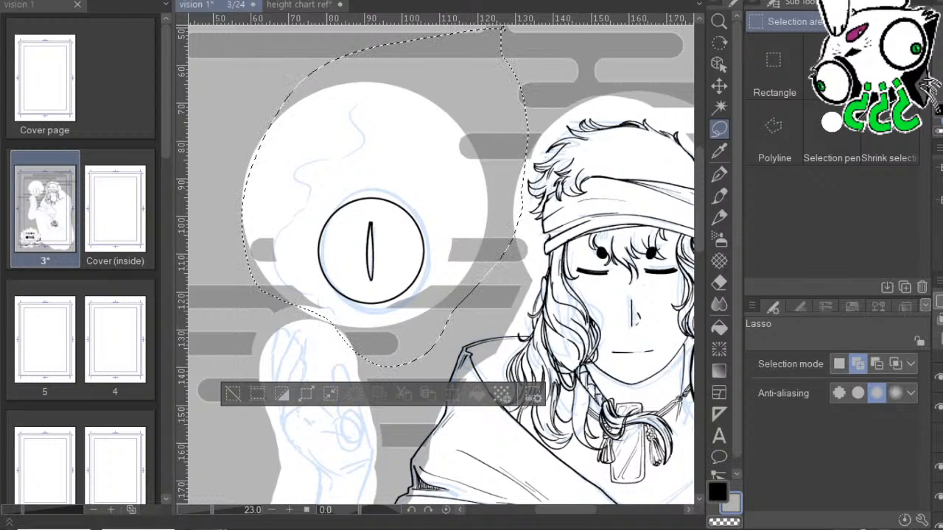
{"action": "left_click_drag", "start_coordinate": [661, 346], "coordinate": [567, 267]}
{"action": "left_click_drag", "start_coordinate": [621, 299], "coordinate": [717, 331]}
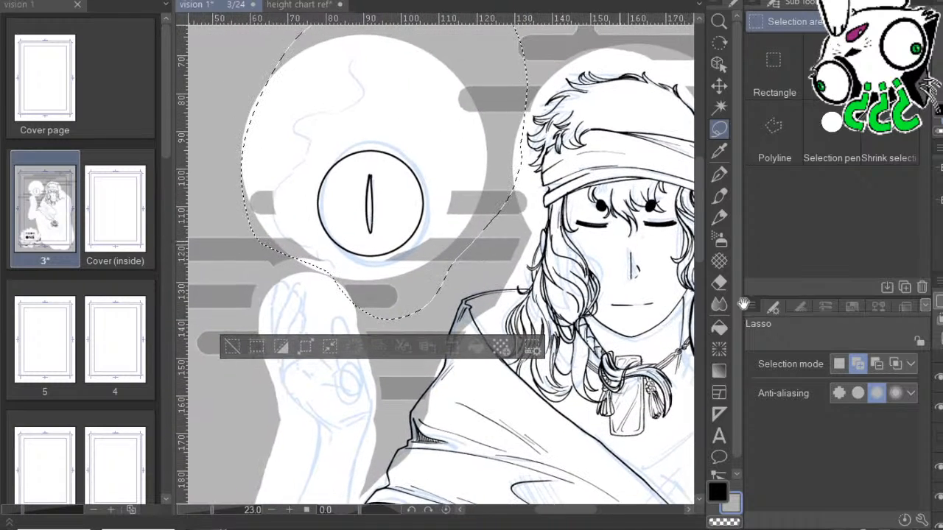
{"action": "left_click", "coordinate": [939, 437]}
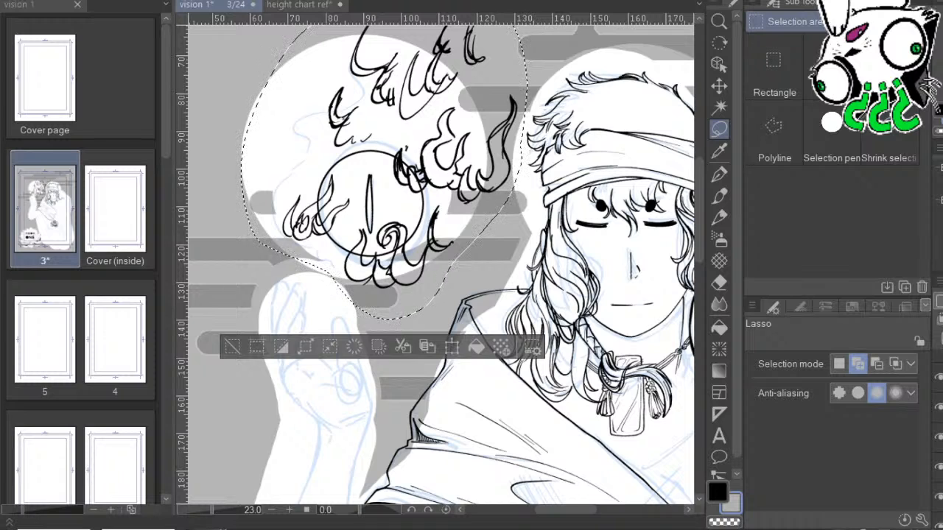
{"action": "key", "text": "ctrl+d"}
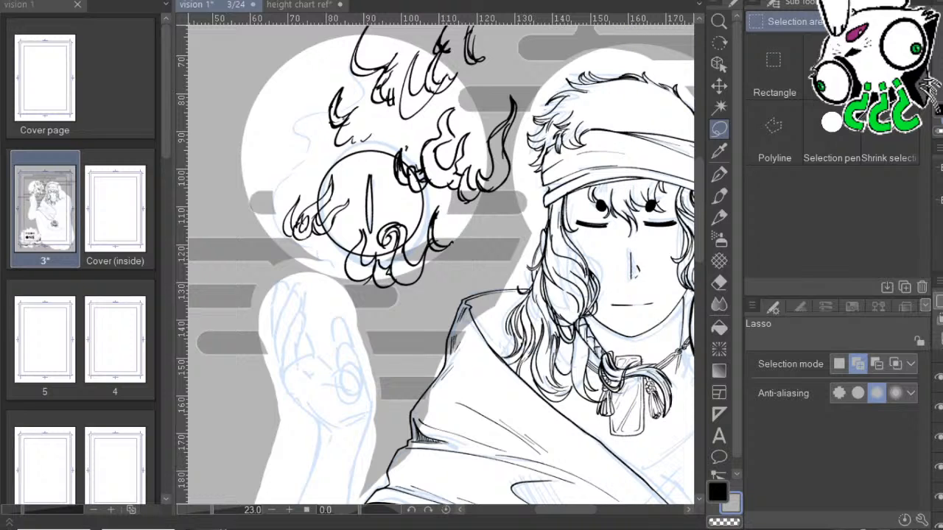
Fade the rough flame sketch around the orb into an inking guide and make black the G-pen's drawing colour.
{"action": "key", "text": "p"}
{"action": "mouse_move", "coordinate": [564, 316]}
{"action": "left_mouse_down"}
{"action": "mouse_move", "coordinate": [526, 304]}
{"action": "mouse_move", "coordinate": [546, 343]}
{"action": "left_mouse_up"}
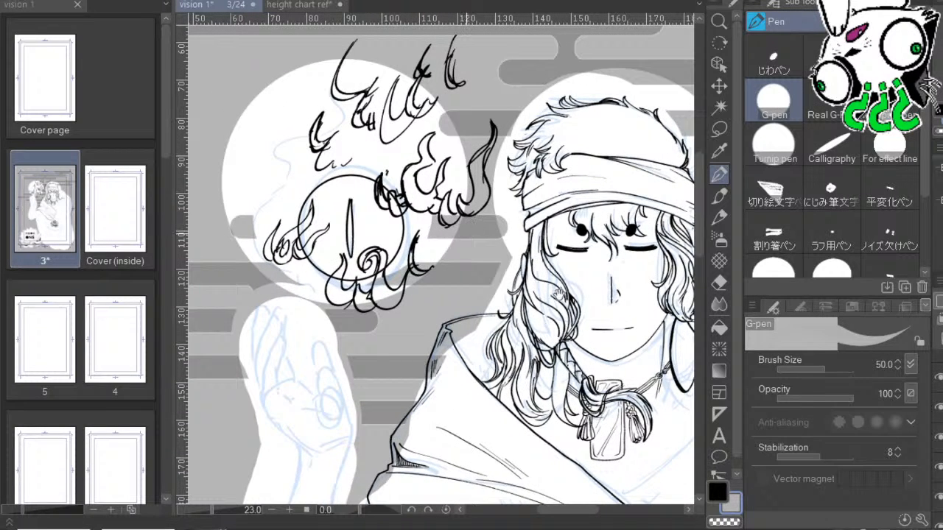
{"action": "left_click_drag", "start_coordinate": [563, 279], "coordinate": [590, 290]}
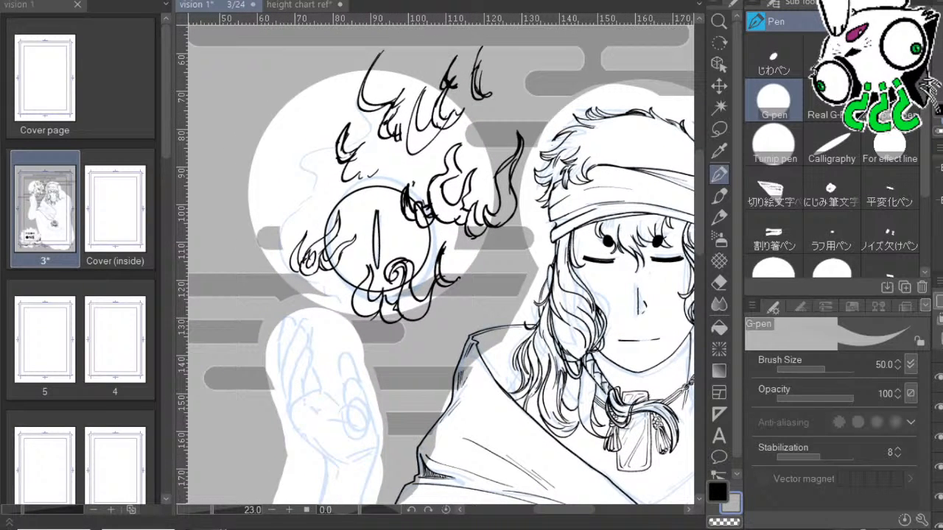
{"action": "scroll", "coordinate": [687, 268], "scroll_direction": "up", "scroll_amount": 1}
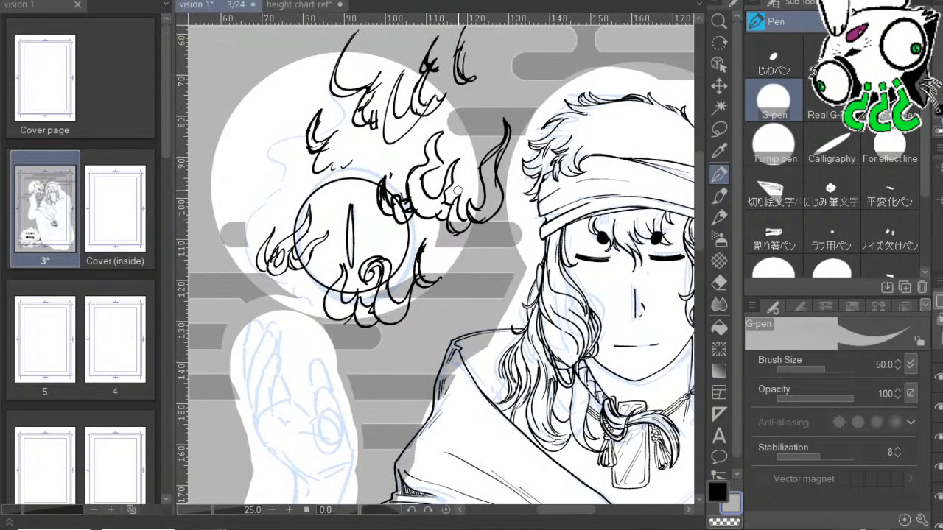
{"action": "scroll", "coordinate": [471, 185], "scroll_direction": "up", "scroll_amount": 1}
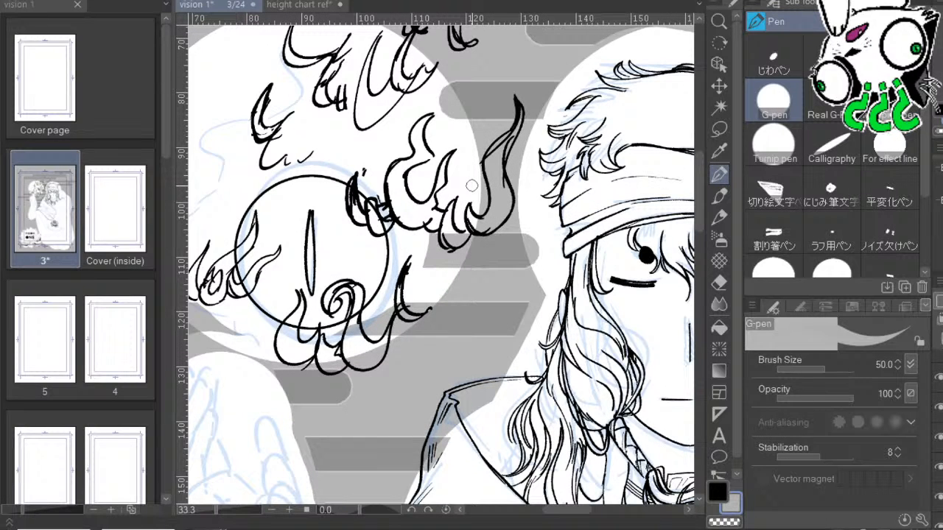
{"action": "mouse_move", "coordinate": [567, 238]}
{"action": "left_mouse_down"}
{"action": "mouse_move", "coordinate": [574, 250]}
{"action": "mouse_move", "coordinate": [663, 275]}
{"action": "left_mouse_up"}
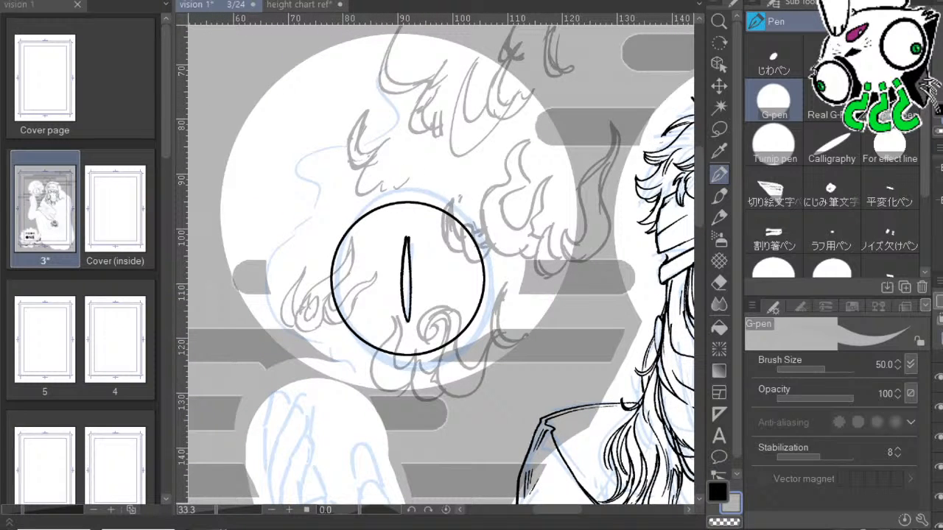
{"action": "key", "text": "x"}
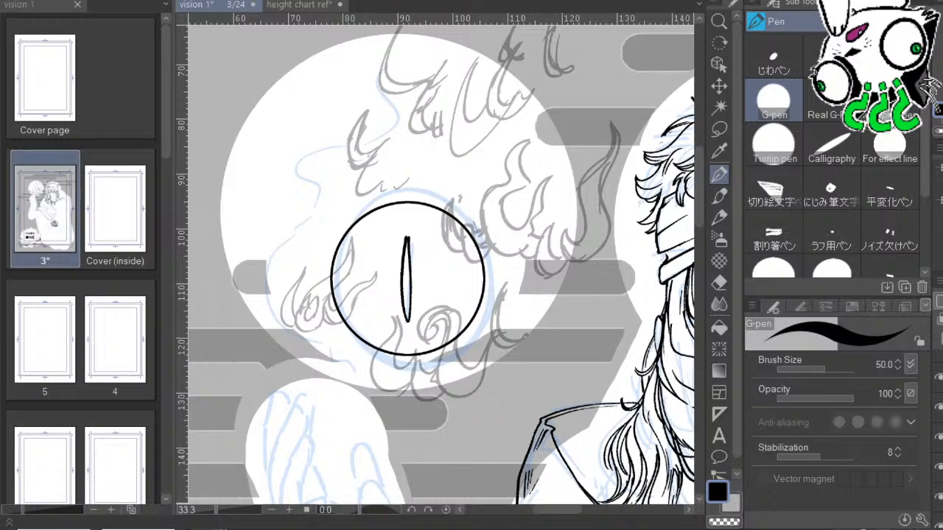
Ink the outline of the flame overlapping the orb's left edge with the じわペン pen at size 25, discarding the thick G-pen stroke.
{"action": "key", "text": "ctrl+plus"}
{"action": "left_click_drag", "start_coordinate": [311, 222], "coordinate": [455, 156]}
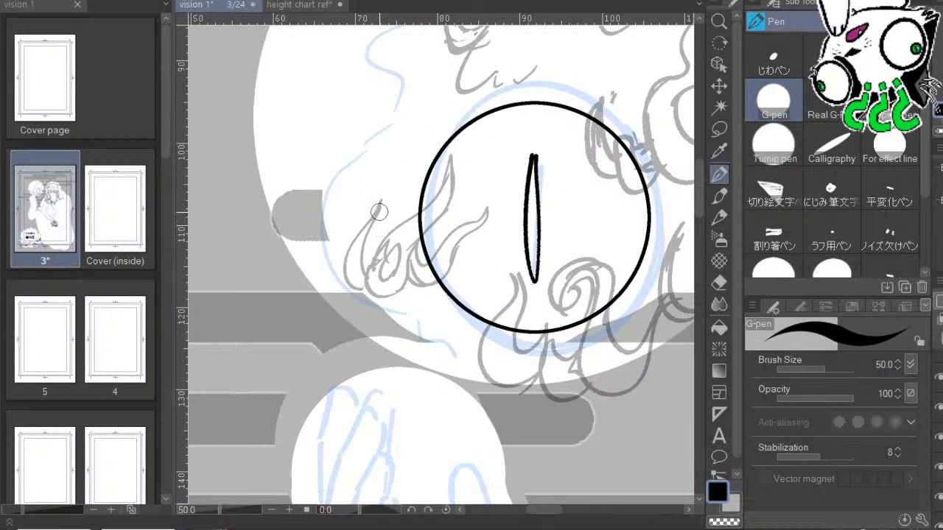
{"action": "mouse_move", "coordinate": [381, 200]}
{"action": "left_mouse_down"}
{"action": "mouse_move", "coordinate": [344, 265]}
{"action": "mouse_move", "coordinate": [362, 291]}
{"action": "left_mouse_up"}
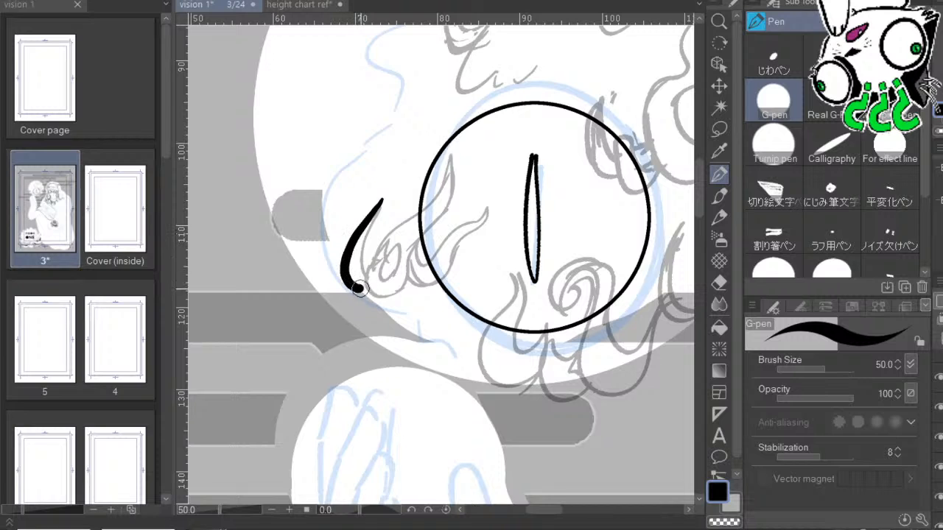
{"action": "key", "text": "ctrl+z"}
{"action": "left_click", "coordinate": [773, 63]}
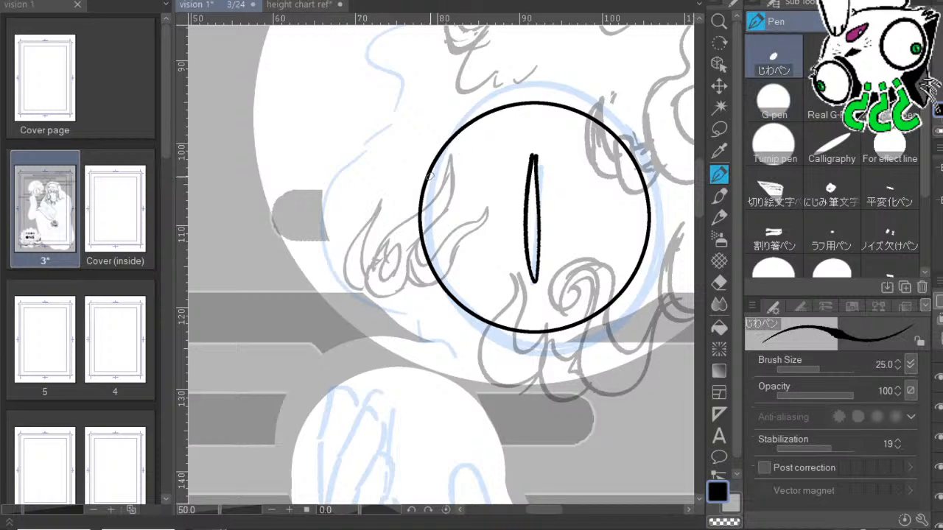
{"action": "mouse_move", "coordinate": [381, 200]}
{"action": "left_mouse_down"}
{"action": "mouse_move", "coordinate": [346, 251]}
{"action": "mouse_move", "coordinate": [345, 278]}
{"action": "mouse_move", "coordinate": [364, 289]}
{"action": "left_mouse_up"}
{"action": "mouse_move", "coordinate": [380, 209]}
{"action": "left_mouse_down"}
{"action": "mouse_move", "coordinate": [367, 234]}
{"action": "mouse_move", "coordinate": [368, 265]}
{"action": "mouse_move", "coordinate": [397, 224]}
{"action": "mouse_move", "coordinate": [431, 204]}
{"action": "mouse_move", "coordinate": [449, 158]}
{"action": "mouse_move", "coordinate": [451, 190]}
{"action": "mouse_move", "coordinate": [418, 243]}
{"action": "mouse_move", "coordinate": [424, 261]}
{"action": "mouse_move", "coordinate": [484, 202]}
{"action": "mouse_move", "coordinate": [482, 224]}
{"action": "mouse_move", "coordinate": [438, 281]}
{"action": "mouse_move", "coordinate": [410, 279]}
{"action": "left_mouse_up"}
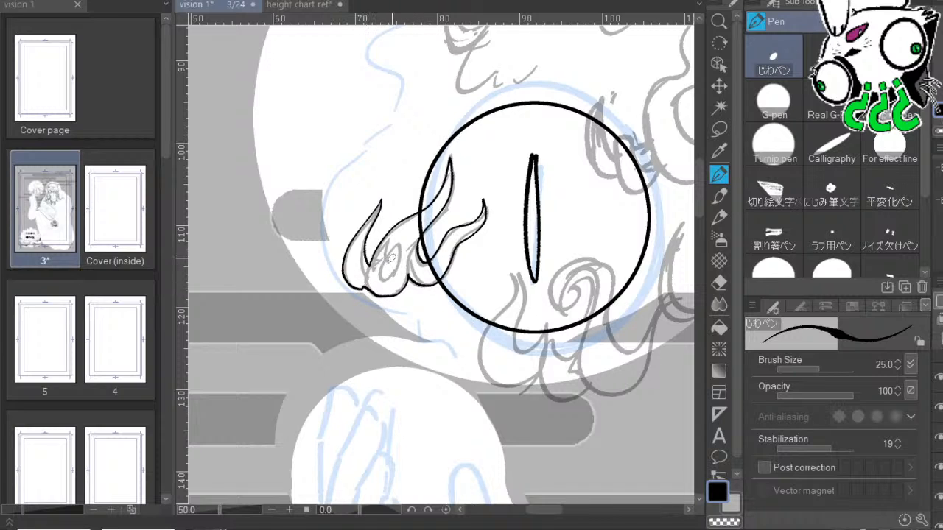
Redraw the lower curve of the flame on the orb's left edge and ink its inner loop.
{"action": "key", "text": "ctrl+z"}
{"action": "mouse_move", "coordinate": [363, 288]}
{"action": "left_mouse_down"}
{"action": "mouse_move", "coordinate": [411, 281]}
{"action": "mouse_move", "coordinate": [414, 268]}
{"action": "left_mouse_up"}
{"action": "key", "text": "ctrl+z"}
{"action": "mouse_move", "coordinate": [364, 288]}
{"action": "left_mouse_down"}
{"action": "mouse_move", "coordinate": [380, 301]}
{"action": "mouse_move", "coordinate": [404, 279]}
{"action": "left_mouse_up"}
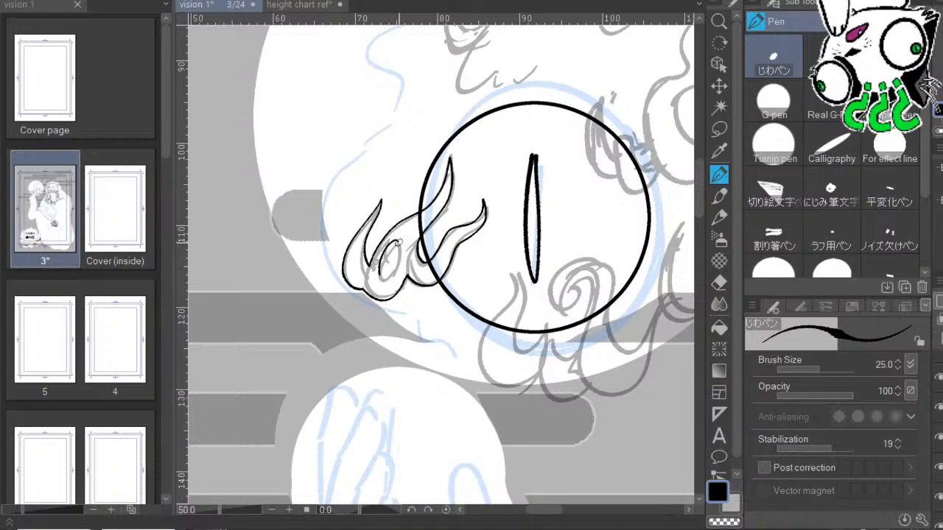
{"action": "left_click_drag", "start_coordinate": [396, 237], "coordinate": [380, 281]}
Fill the outlined flame on the orb's left edge with solid black, leaving its inner loop unfilled.
{"action": "mouse_move", "coordinate": [655, 230]}
{"action": "left_mouse_down"}
{"action": "mouse_move", "coordinate": [592, 275]}
{"action": "mouse_move", "coordinate": [566, 274]}
{"action": "left_mouse_up"}
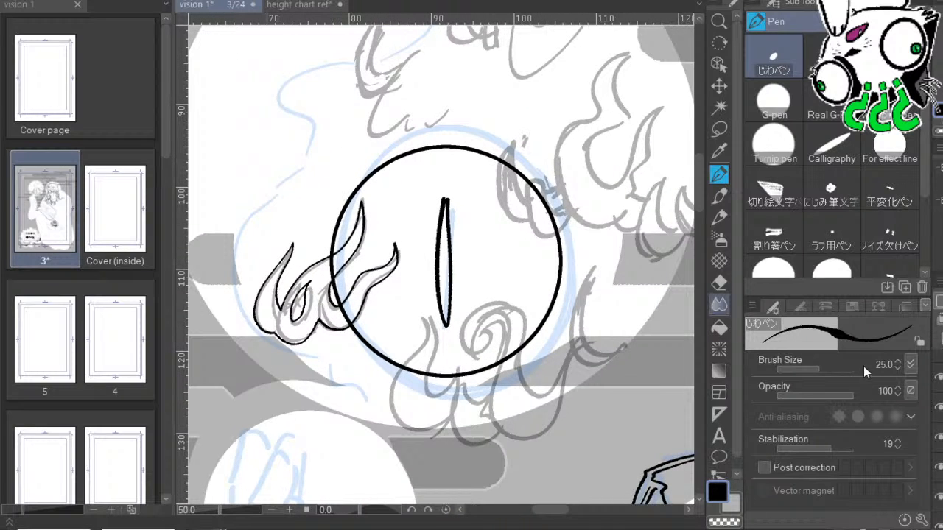
{"action": "left_click", "coordinate": [719, 283]}
{"action": "left_click", "coordinate": [720, 328]}
{"action": "left_click", "coordinate": [330, 301]}
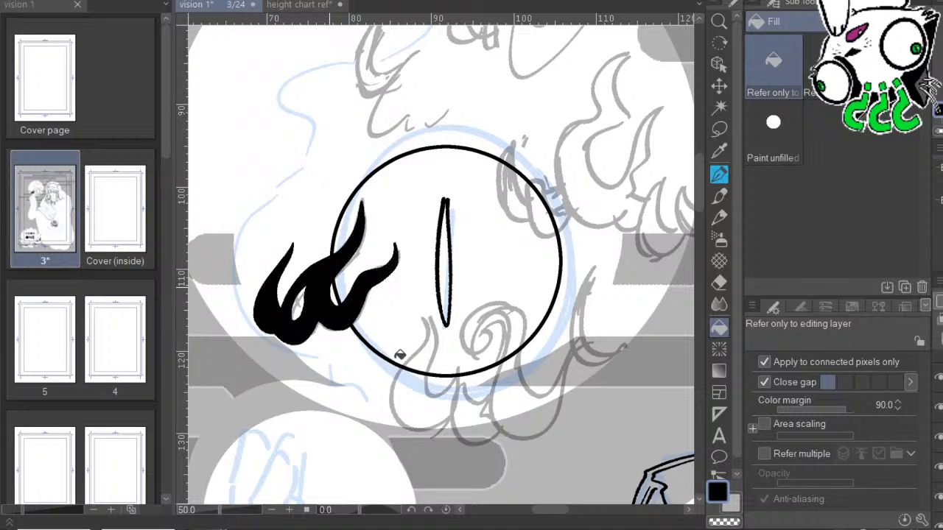
Ink the outline of the branching flame above the orb's upper-left edge with the じわペン pen at size 25 and fill it black.
{"action": "left_click", "coordinate": [719, 174]}
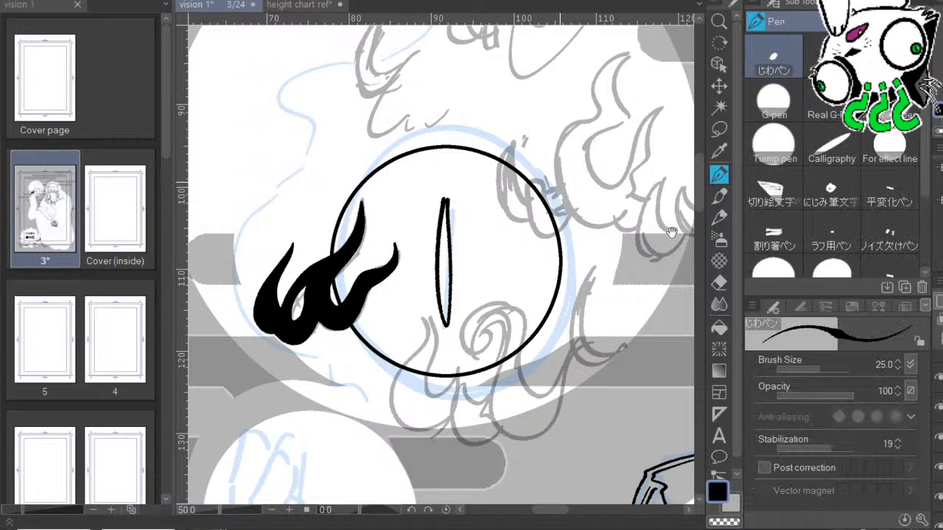
{"action": "left_click_drag", "start_coordinate": [671, 233], "coordinate": [680, 391]}
{"action": "mouse_move", "coordinate": [393, 168]}
{"action": "left_mouse_down"}
{"action": "mouse_move", "coordinate": [362, 221]}
{"action": "mouse_move", "coordinate": [372, 255]}
{"action": "mouse_move", "coordinate": [390, 254]}
{"action": "mouse_move", "coordinate": [385, 293]}
{"action": "mouse_move", "coordinate": [440, 275]}
{"action": "mouse_move", "coordinate": [426, 252]}
{"action": "mouse_move", "coordinate": [419, 260]}
{"action": "mouse_move", "coordinate": [409, 233]}
{"action": "mouse_move", "coordinate": [449, 190]}
{"action": "mouse_move", "coordinate": [393, 231]}
{"action": "mouse_move", "coordinate": [384, 203]}
{"action": "mouse_move", "coordinate": [399, 163]}
{"action": "mouse_move", "coordinate": [382, 177]}
{"action": "left_mouse_up"}
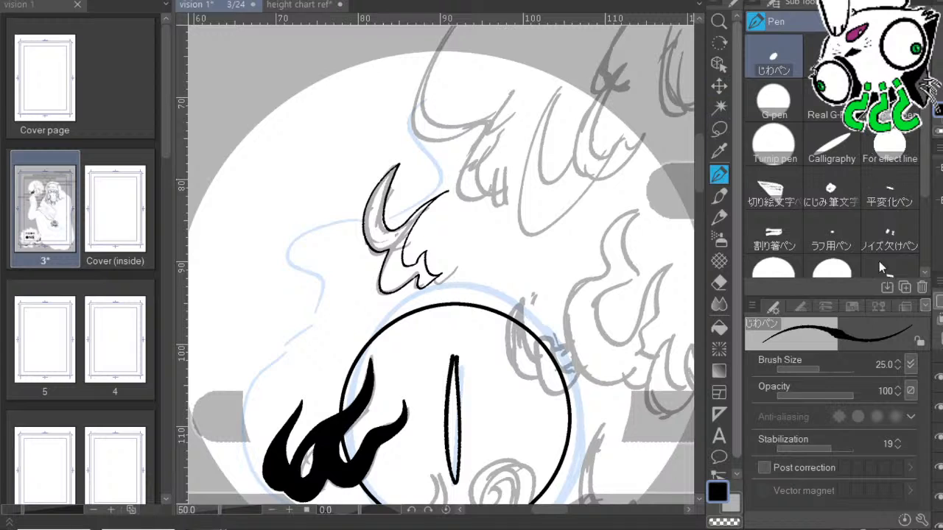
{"action": "left_click", "coordinate": [719, 283]}
{"action": "left_click", "coordinate": [719, 329]}
{"action": "left_click", "coordinate": [408, 278]}
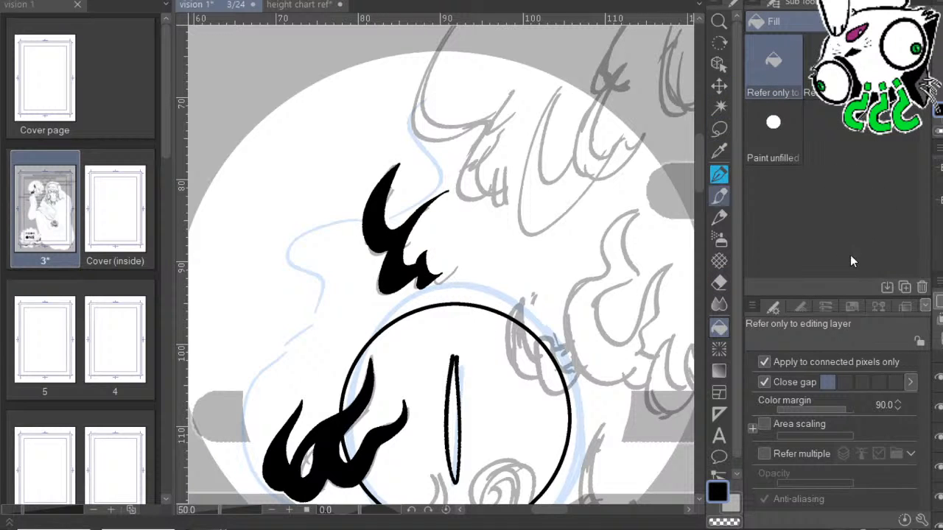
Ink the outline of the larger flame up and right of the black one above the orb, including its forked side tips.
{"action": "key", "text": "p"}
{"action": "left_click_drag", "start_coordinate": [533, 27], "coordinate": [465, 156]}
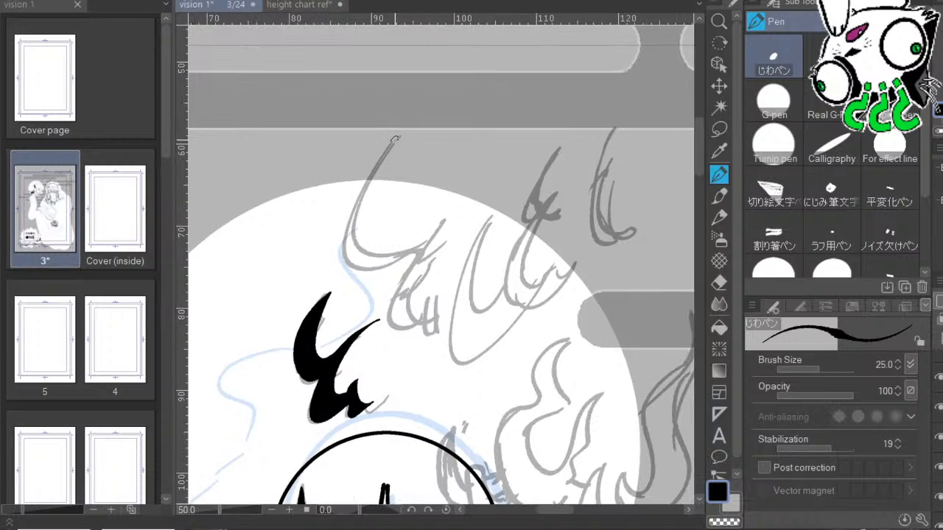
{"action": "mouse_move", "coordinate": [398, 137]}
{"action": "left_mouse_down"}
{"action": "mouse_move", "coordinate": [352, 203]}
{"action": "mouse_move", "coordinate": [344, 246]}
{"action": "mouse_move", "coordinate": [357, 266]}
{"action": "mouse_move", "coordinate": [408, 262]}
{"action": "mouse_move", "coordinate": [390, 313]}
{"action": "mouse_move", "coordinate": [398, 329]}
{"action": "mouse_move", "coordinate": [415, 329]}
{"action": "mouse_move", "coordinate": [444, 315]}
{"action": "mouse_move", "coordinate": [444, 302]}
{"action": "mouse_move", "coordinate": [420, 313]}
{"action": "mouse_move", "coordinate": [413, 304]}
{"action": "mouse_move", "coordinate": [434, 234]}
{"action": "mouse_move", "coordinate": [400, 251]}
{"action": "mouse_move", "coordinate": [374, 244]}
{"action": "mouse_move", "coordinate": [365, 225]}
{"action": "mouse_move", "coordinate": [395, 135]}
{"action": "left_mouse_up"}
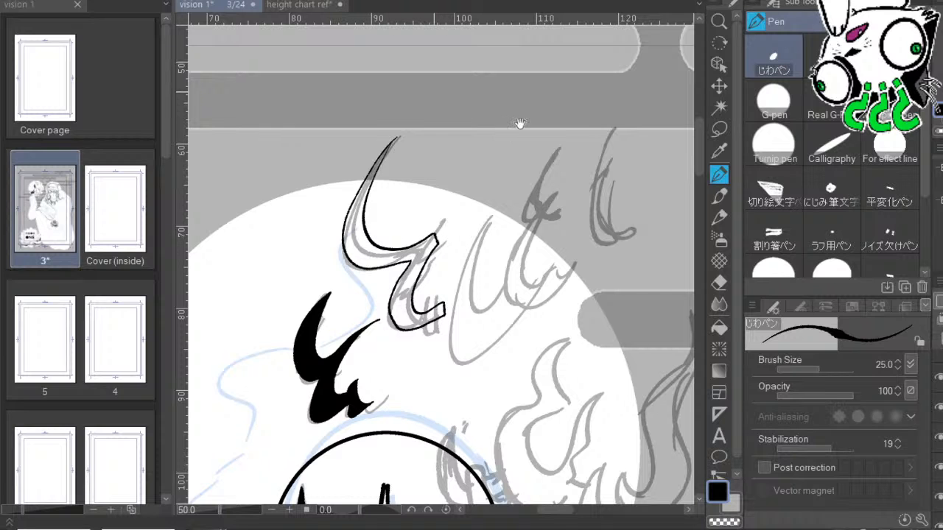
{"action": "left_click_drag", "start_coordinate": [519, 123], "coordinate": [552, 51]}
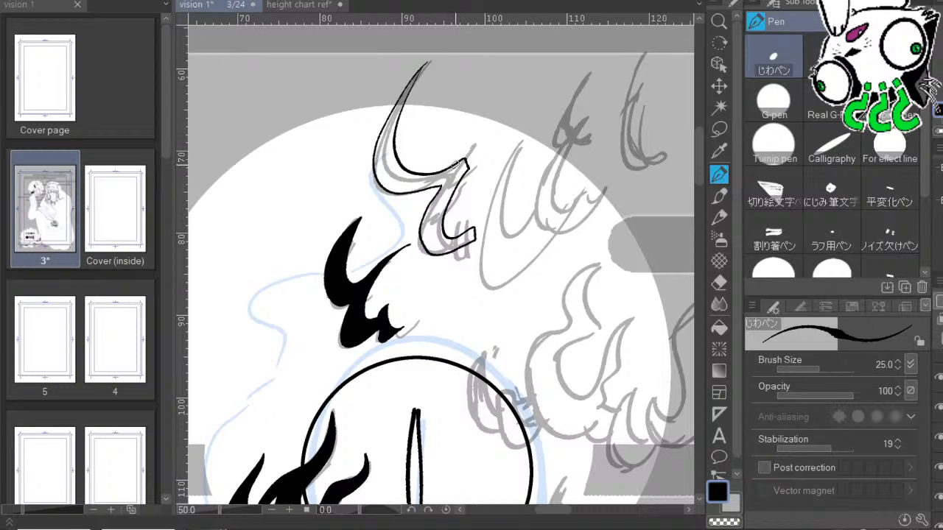
{"action": "mouse_move", "coordinate": [462, 158]}
{"action": "left_mouse_down"}
{"action": "mouse_move", "coordinate": [496, 134]}
{"action": "mouse_move", "coordinate": [489, 162]}
{"action": "mouse_move", "coordinate": [458, 186]}
{"action": "left_mouse_up"}
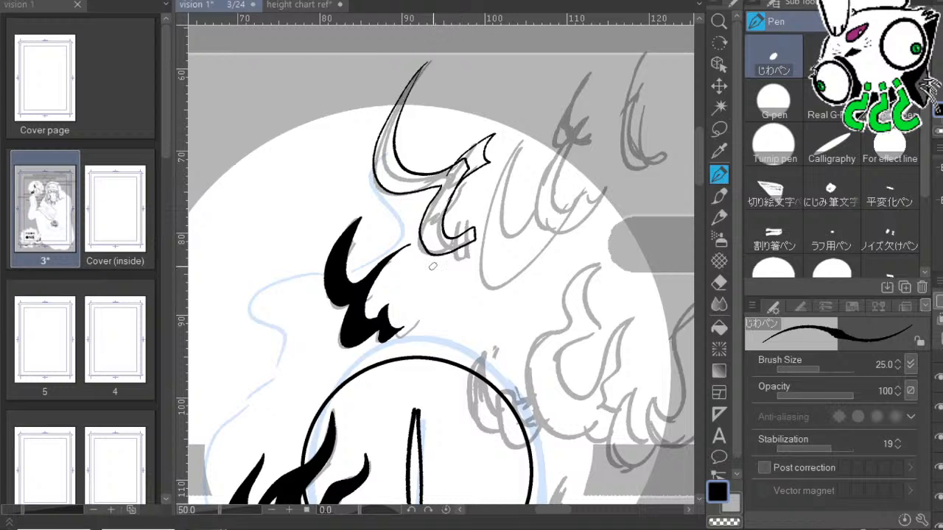
{"action": "left_click_drag", "start_coordinate": [581, 232], "coordinate": [609, 181]}
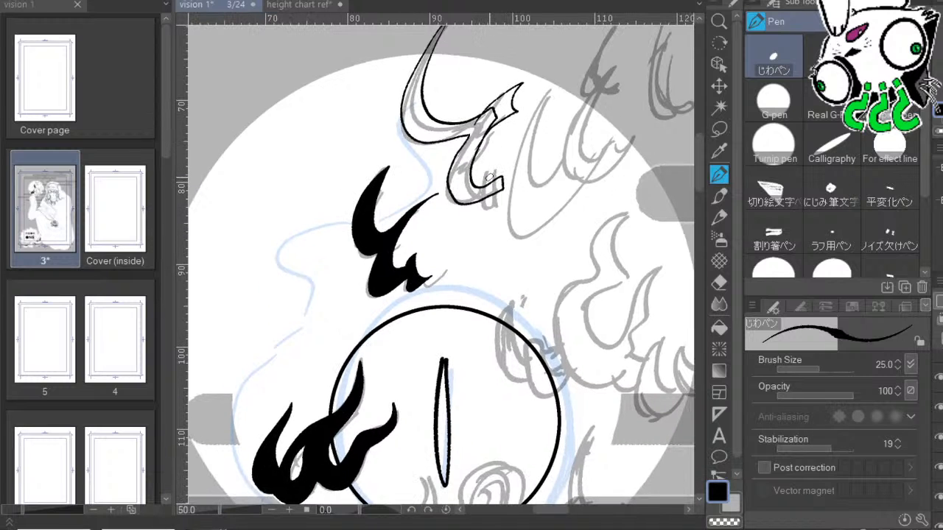
{"action": "mouse_move", "coordinate": [486, 167]}
{"action": "left_mouse_down"}
{"action": "mouse_move", "coordinate": [500, 209]}
{"action": "mouse_move", "coordinate": [500, 156]}
{"action": "left_mouse_up"}
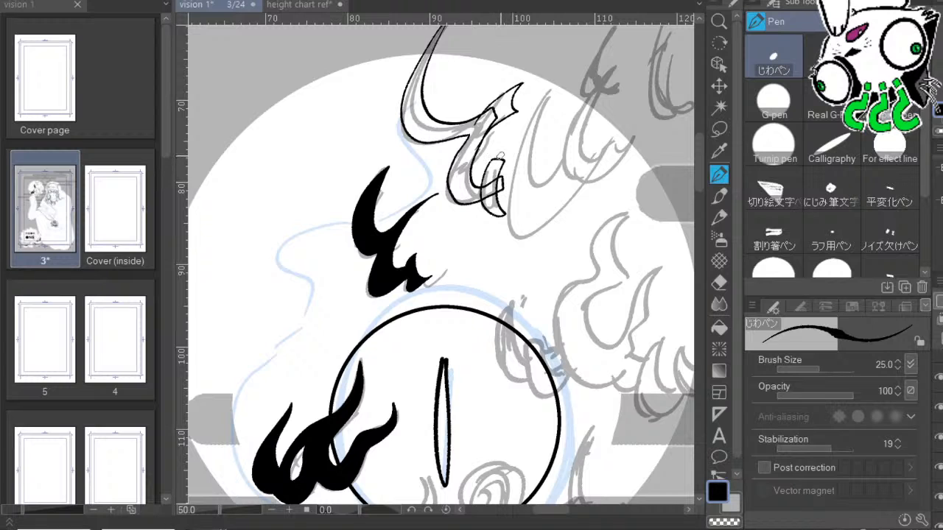
Fill the larger flame and its side tips with solid black and smooth the edge of its lower tip.
{"action": "key", "text": "e"}
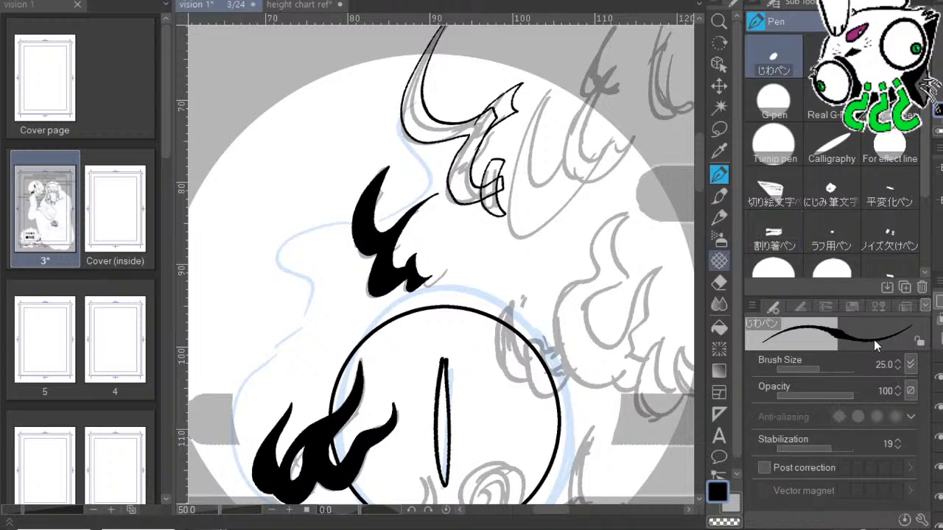
{"action": "key", "text": "g"}
{"action": "left_click", "coordinate": [505, 105]}
{"action": "left_click", "coordinate": [465, 151]}
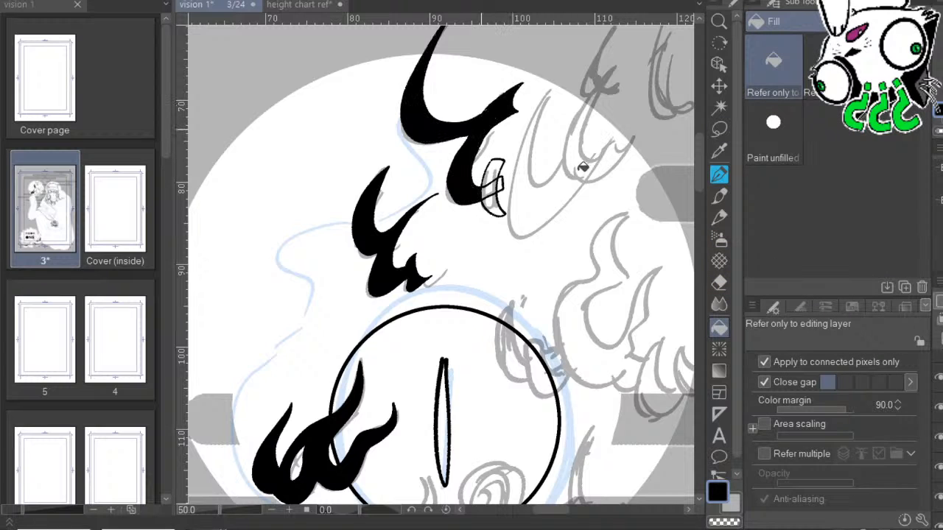
{"action": "left_click", "coordinate": [495, 169]}
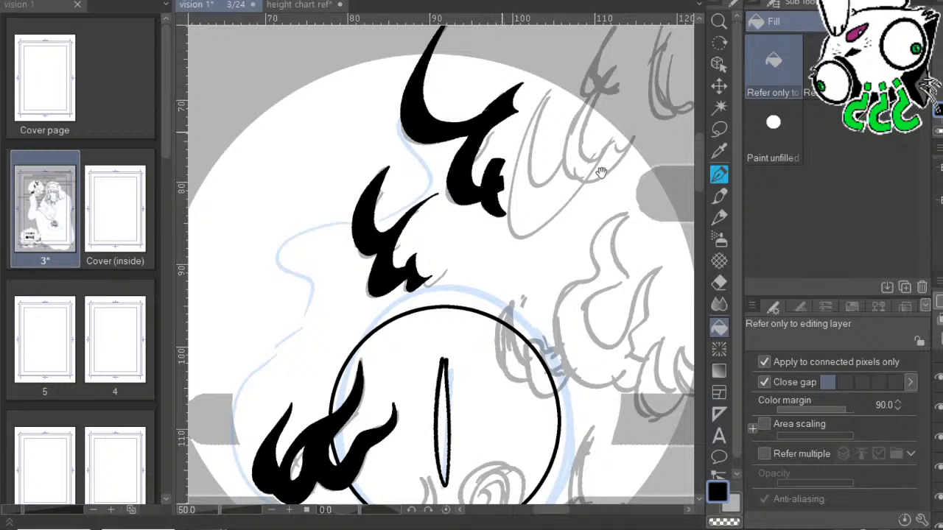
{"action": "left_click_drag", "start_coordinate": [599, 128], "coordinate": [519, 232]}
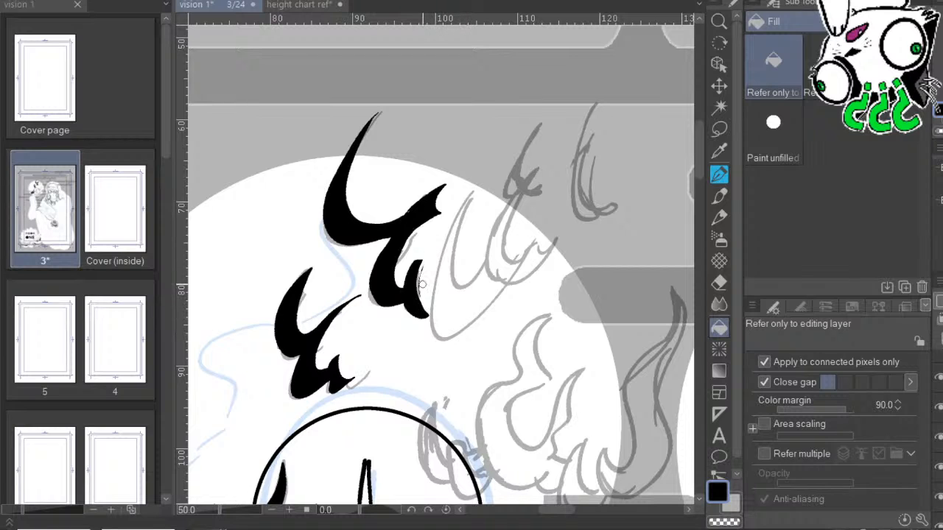
{"action": "left_click_drag", "start_coordinate": [423, 265], "coordinate": [425, 319]}
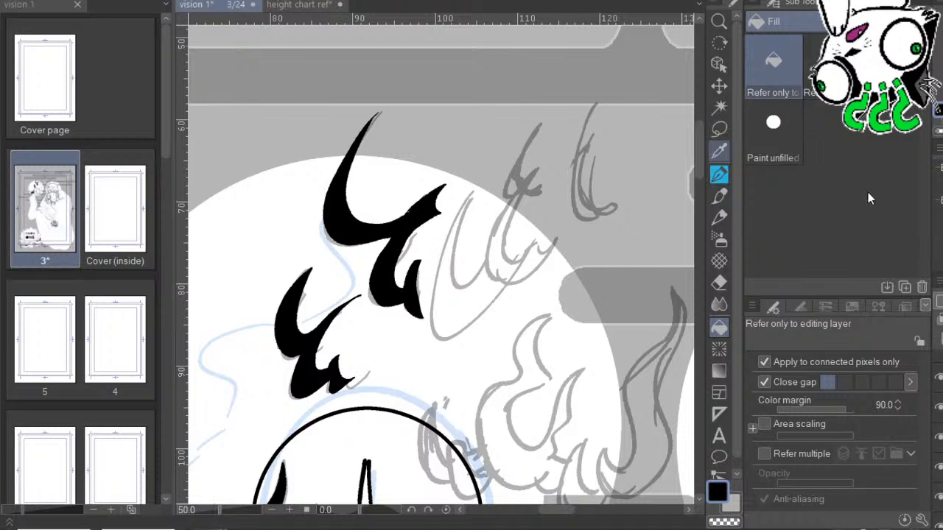
Ink an extra flame tongue joined to the left side of the small flame above the orb and fill it with solid black.
{"action": "key", "text": "p"}
{"action": "mouse_move", "coordinate": [569, 343]}
{"action": "left_mouse_down"}
{"action": "mouse_move", "coordinate": [672, 293]}
{"action": "mouse_move", "coordinate": [686, 265]}
{"action": "mouse_move", "coordinate": [656, 281]}
{"action": "mouse_move", "coordinate": [583, 172]}
{"action": "mouse_move", "coordinate": [640, 164]}
{"action": "mouse_move", "coordinate": [656, 236]}
{"action": "left_mouse_up"}
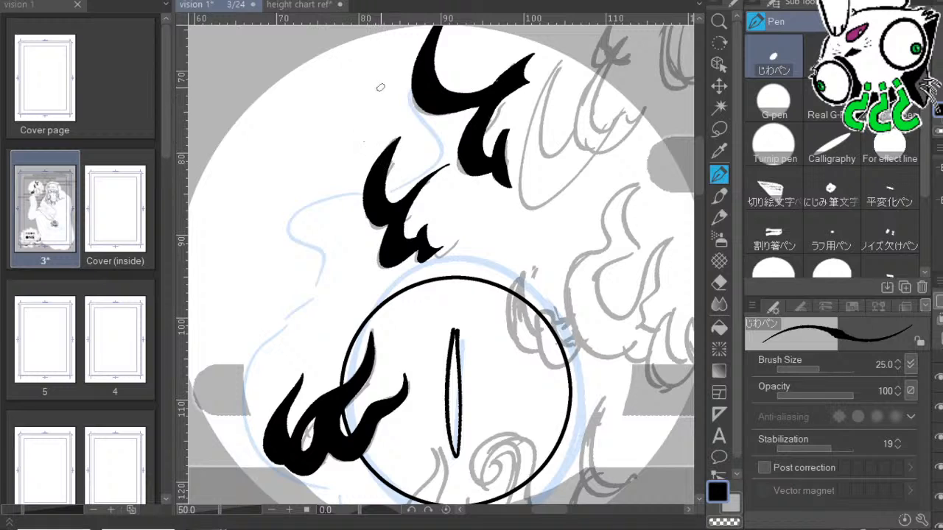
{"action": "mouse_move", "coordinate": [386, 84]}
{"action": "left_mouse_down"}
{"action": "mouse_move", "coordinate": [342, 176]}
{"action": "mouse_move", "coordinate": [361, 187]}
{"action": "mouse_move", "coordinate": [396, 83]}
{"action": "left_mouse_up"}
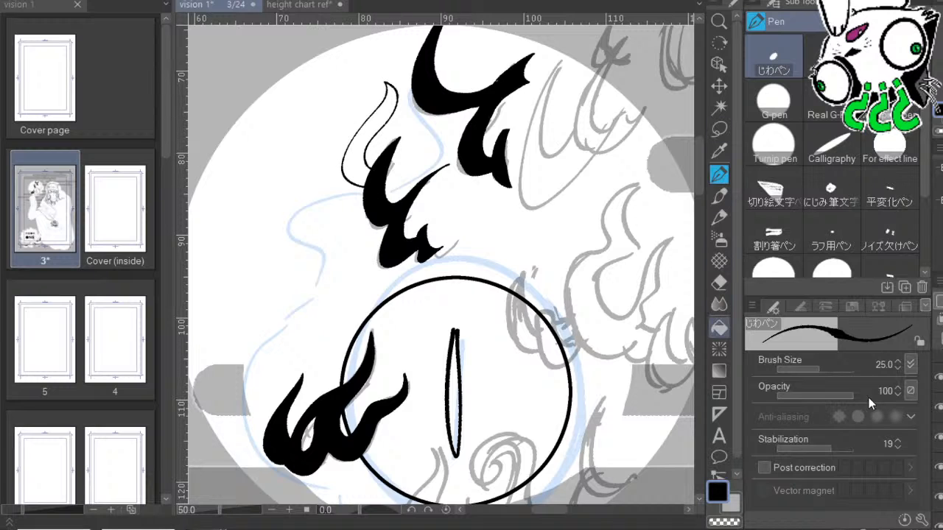
{"action": "key", "text": "g"}
{"action": "left_click", "coordinate": [361, 144]}
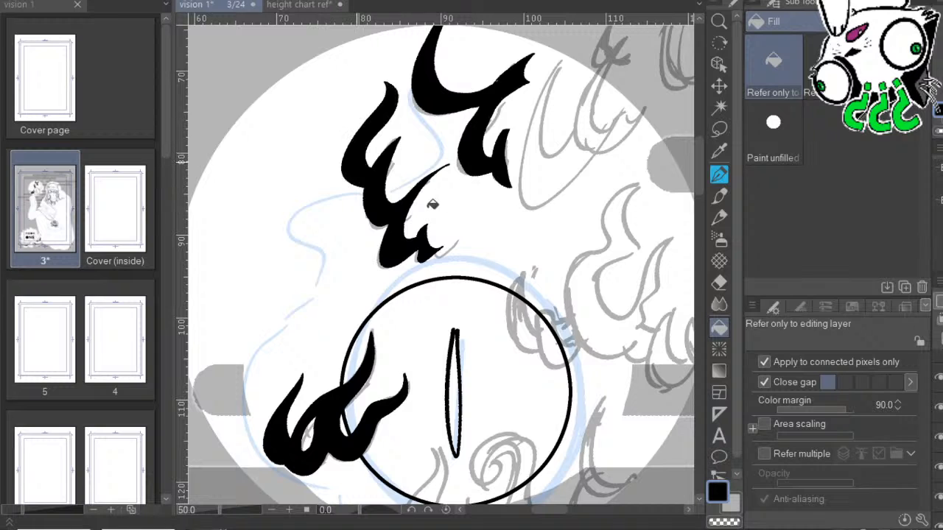
Ink the leftmost tongue of the flame crossing the orb's lower edge, redoing its inner curve as one smooth loop.
{"action": "key", "text": "p"}
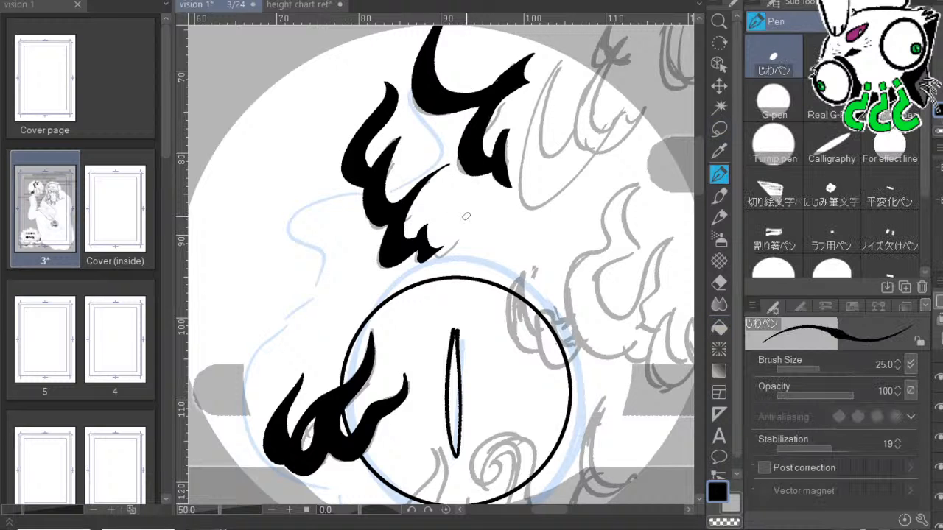
{"action": "left_click_drag", "start_coordinate": [579, 350], "coordinate": [445, 333]}
{"action": "left_click_drag", "start_coordinate": [571, 302], "coordinate": [639, 133]}
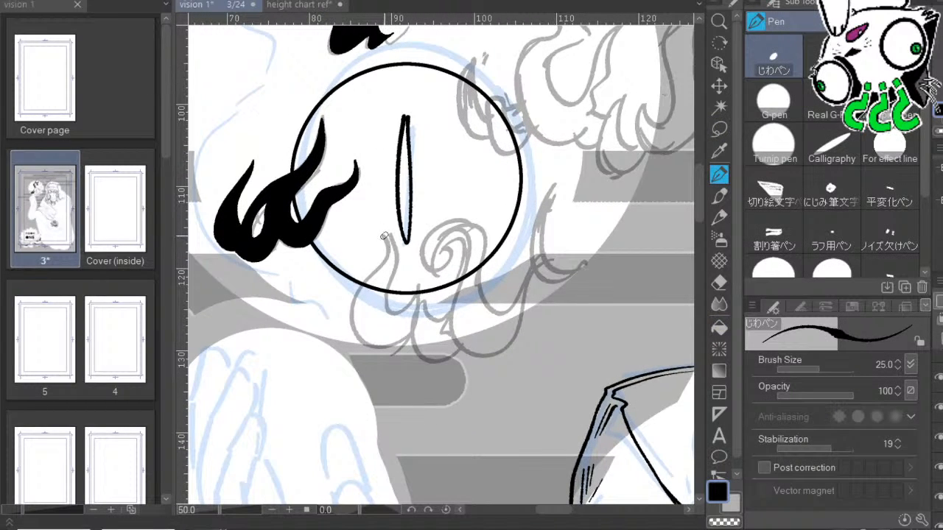
{"action": "mouse_move", "coordinate": [386, 236]}
{"action": "left_mouse_down"}
{"action": "mouse_move", "coordinate": [359, 287]}
{"action": "mouse_move", "coordinate": [345, 344]}
{"action": "mouse_move", "coordinate": [412, 336]}
{"action": "mouse_move", "coordinate": [387, 267]}
{"action": "mouse_move", "coordinate": [365, 308]}
{"action": "mouse_move", "coordinate": [389, 333]}
{"action": "left_mouse_up"}
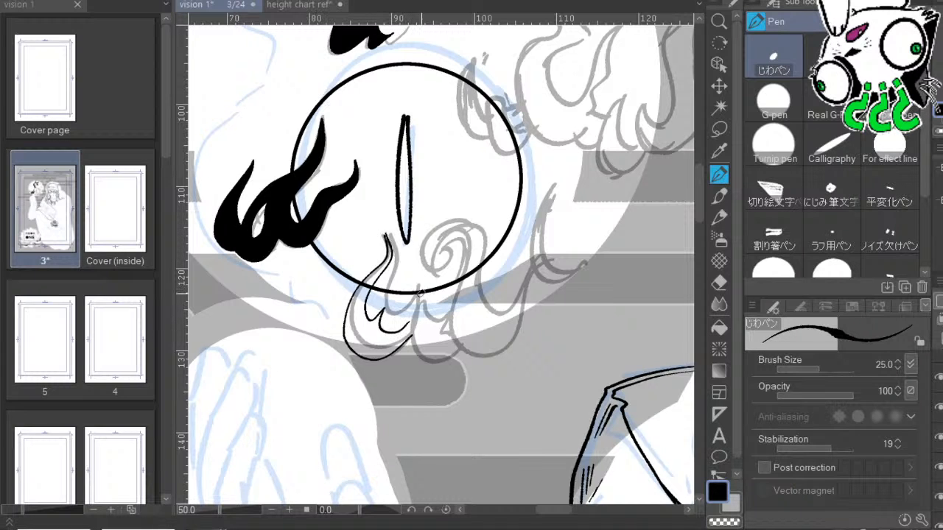
{"action": "key", "text": "ctrl+z"}
{"action": "mouse_move", "coordinate": [386, 234]}
{"action": "left_mouse_down"}
{"action": "mouse_move", "coordinate": [390, 270]}
{"action": "mouse_move", "coordinate": [368, 334]}
{"action": "mouse_move", "coordinate": [412, 308]}
{"action": "left_mouse_up"}
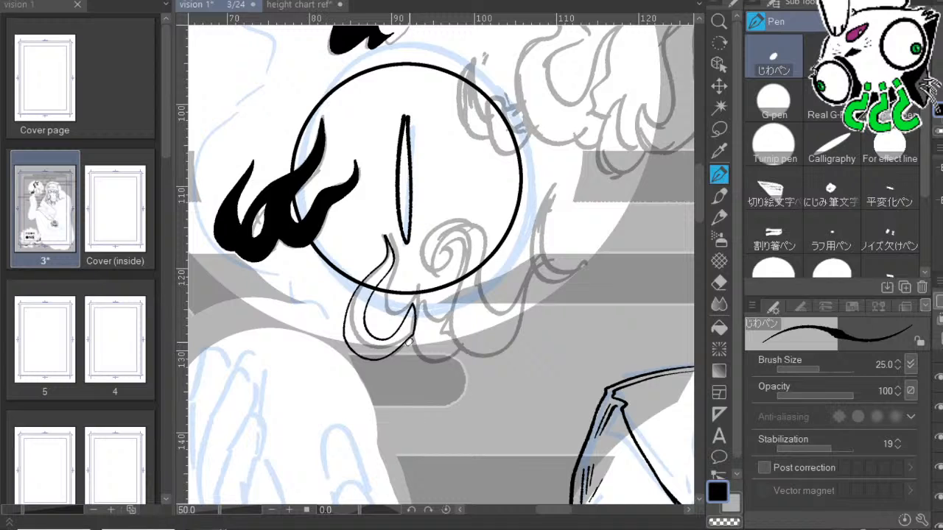
Ink the short middle tongue and the spiral curl of the flame crossing the orb's lower edge, redrawing the discarded strokes.
{"action": "mouse_move", "coordinate": [412, 335]}
{"action": "left_mouse_down"}
{"action": "mouse_move", "coordinate": [420, 364]}
{"action": "mouse_move", "coordinate": [456, 343]}
{"action": "left_mouse_up"}
{"action": "key", "text": "ctrl+z"}
{"action": "mouse_move", "coordinate": [420, 279]}
{"action": "left_mouse_down"}
{"action": "mouse_move", "coordinate": [427, 360]}
{"action": "mouse_move", "coordinate": [454, 325]}
{"action": "left_mouse_up"}
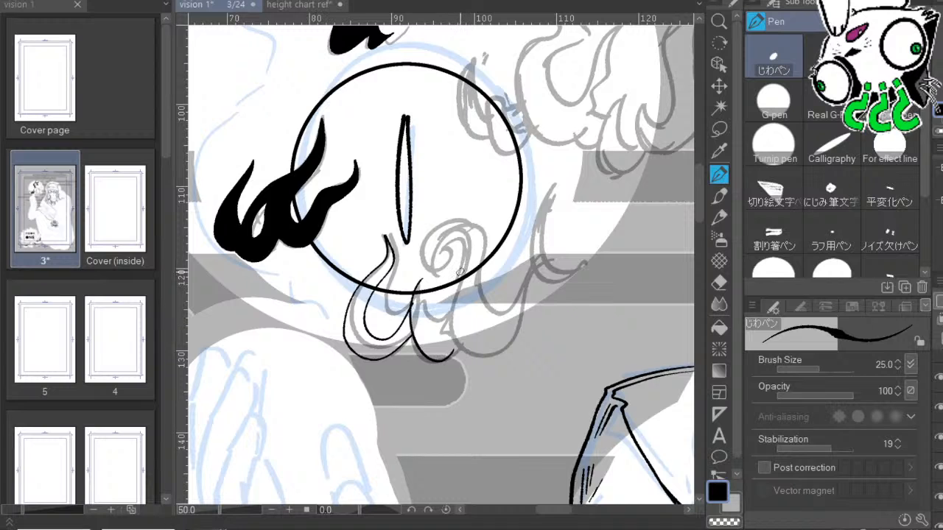
{"action": "mouse_move", "coordinate": [422, 282]}
{"action": "left_mouse_down"}
{"action": "mouse_move", "coordinate": [441, 328]}
{"action": "mouse_move", "coordinate": [458, 310]}
{"action": "left_mouse_up"}
{"action": "mouse_move", "coordinate": [443, 249]}
{"action": "left_mouse_down"}
{"action": "mouse_move", "coordinate": [444, 224]}
{"action": "mouse_move", "coordinate": [471, 226]}
{"action": "mouse_move", "coordinate": [482, 252]}
{"action": "mouse_move", "coordinate": [476, 279]}
{"action": "left_mouse_up"}
{"action": "key", "text": "ctrl+z"}
{"action": "mouse_move", "coordinate": [467, 219]}
{"action": "left_mouse_down"}
{"action": "mouse_move", "coordinate": [485, 246]}
{"action": "mouse_move", "coordinate": [483, 298]}
{"action": "mouse_move", "coordinate": [514, 295]}
{"action": "mouse_move", "coordinate": [536, 259]}
{"action": "left_mouse_up"}
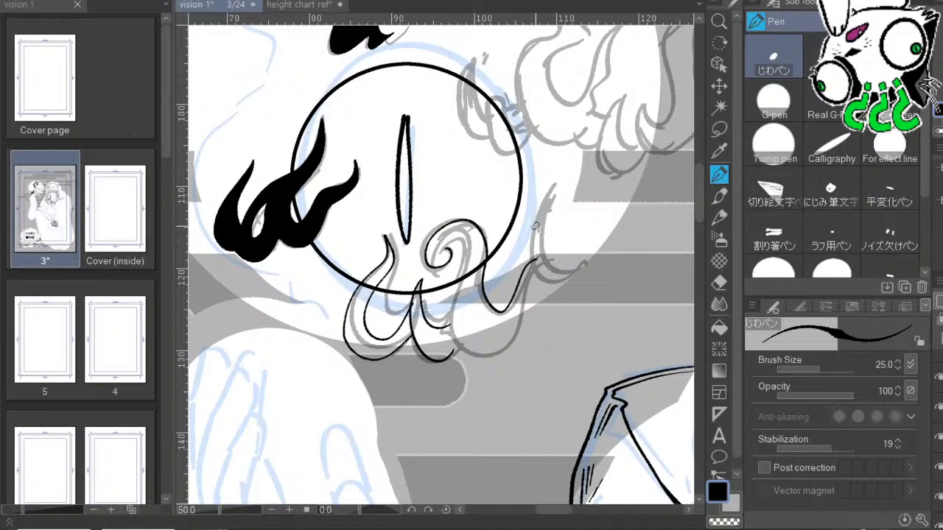
Ink the forked tongue at the flame's right end beside the orb and close the contour along the flame's underside.
{"action": "mouse_move", "coordinate": [548, 168]}
{"action": "left_mouse_down"}
{"action": "mouse_move", "coordinate": [537, 238]}
{"action": "mouse_move", "coordinate": [549, 276]}
{"action": "mouse_move", "coordinate": [581, 256]}
{"action": "mouse_move", "coordinate": [556, 263]}
{"action": "mouse_move", "coordinate": [551, 242]}
{"action": "mouse_move", "coordinate": [576, 193]}
{"action": "mouse_move", "coordinate": [575, 185]}
{"action": "mouse_move", "coordinate": [563, 203]}
{"action": "mouse_move", "coordinate": [550, 159]}
{"action": "left_mouse_up"}
{"action": "left_click_drag", "start_coordinate": [652, 323], "coordinate": [689, 258]}
{"action": "mouse_move", "coordinate": [480, 190]}
{"action": "left_mouse_down"}
{"action": "mouse_move", "coordinate": [505, 179]}
{"action": "mouse_move", "coordinate": [489, 243]}
{"action": "mouse_move", "coordinate": [493, 283]}
{"action": "mouse_move", "coordinate": [518, 297]}
{"action": "mouse_move", "coordinate": [545, 283]}
{"action": "mouse_move", "coordinate": [566, 225]}
{"action": "mouse_move", "coordinate": [584, 211]}
{"action": "left_mouse_up"}
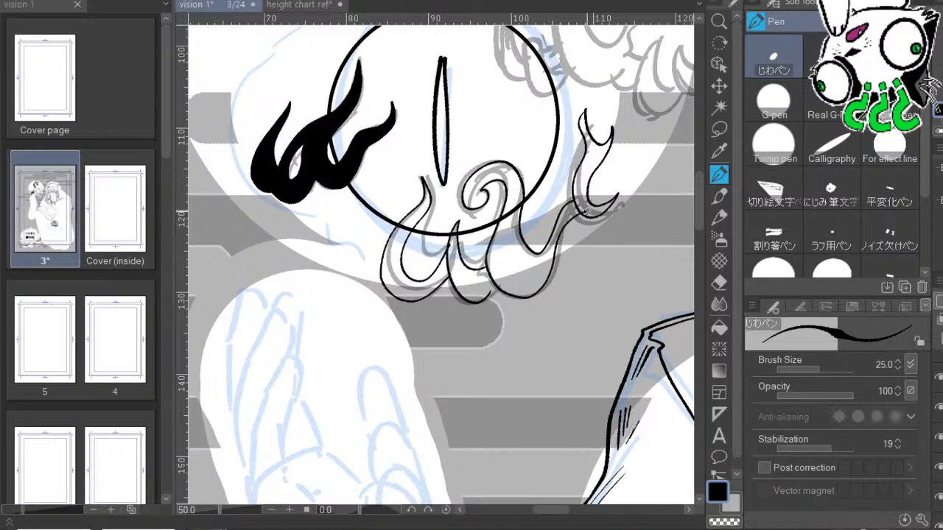
{"action": "left_click_drag", "start_coordinate": [490, 292], "coordinate": [502, 283]}
{"action": "mouse_move", "coordinate": [661, 297]}
{"action": "left_mouse_down"}
{"action": "mouse_move", "coordinate": [551, 301]}
{"action": "mouse_move", "coordinate": [644, 430]}
{"action": "left_mouse_up"}
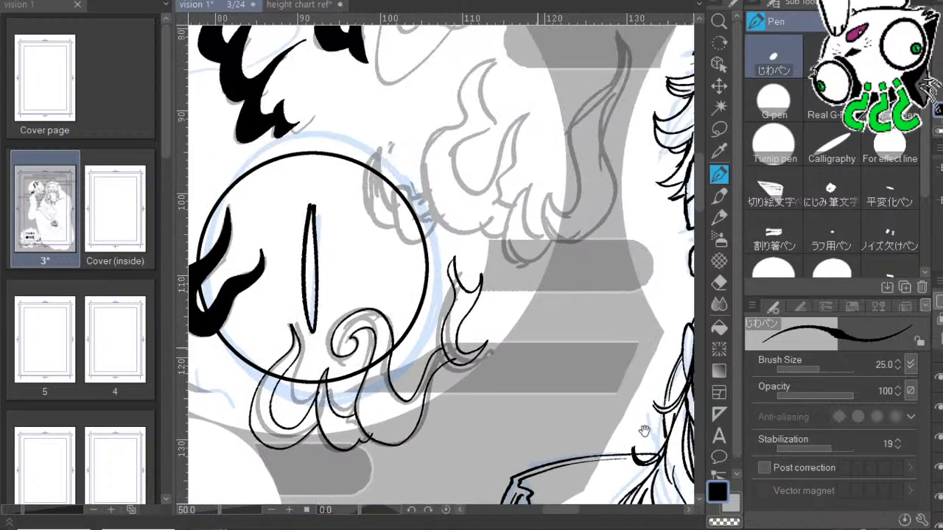
{"action": "left_click_drag", "start_coordinate": [635, 286], "coordinate": [631, 338]}
{"action": "left_click_drag", "start_coordinate": [686, 411], "coordinate": [752, 313]}
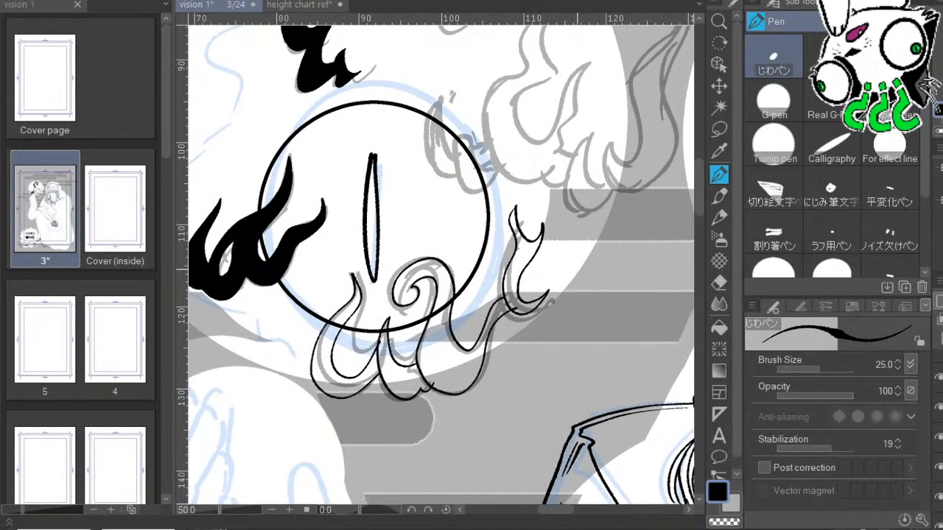
Fill every outlined section of the flame beneath the orb, including the spiral curl and the forked right end, with solid black.
{"action": "left_click", "coordinate": [719, 327]}
{"action": "left_click", "coordinate": [522, 277]}
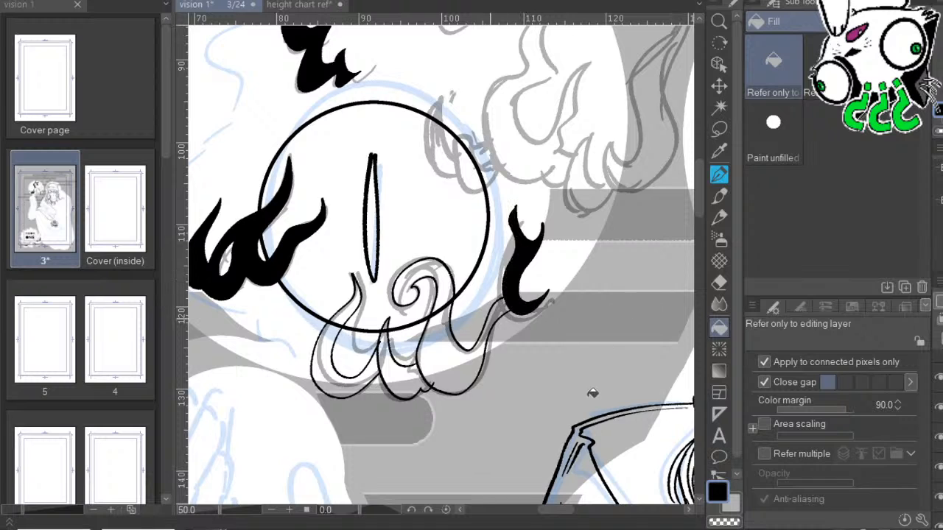
{"action": "left_click", "coordinate": [453, 357]}
{"action": "left_click", "coordinate": [402, 383]}
{"action": "left_click", "coordinate": [347, 384]}
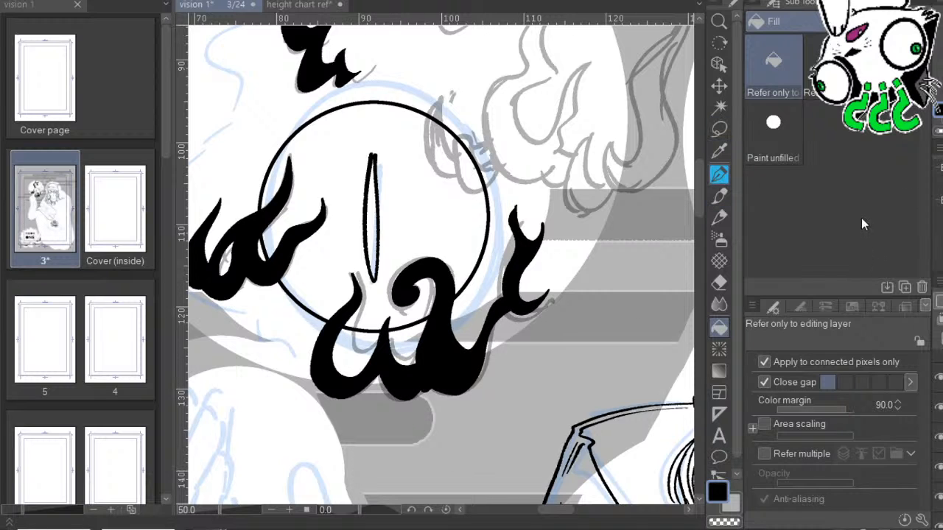
Ink the left tongues, inner loops and lower contour of the large flame overlapping the orb's upper-right edge.
{"action": "left_click_drag", "start_coordinate": [665, 309], "coordinate": [549, 410]}
{"action": "left_click_drag", "start_coordinate": [593, 297], "coordinate": [640, 322]}
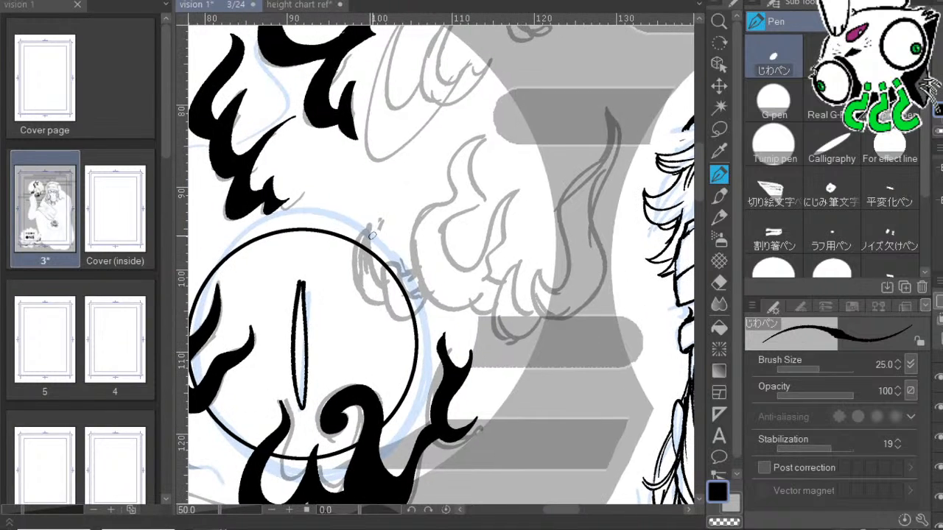
{"action": "mouse_move", "coordinate": [368, 223]}
{"action": "left_mouse_down"}
{"action": "mouse_move", "coordinate": [355, 288]}
{"action": "mouse_move", "coordinate": [386, 302]}
{"action": "mouse_move", "coordinate": [397, 320]}
{"action": "mouse_move", "coordinate": [428, 298]}
{"action": "left_mouse_up"}
{"action": "left_click_drag", "start_coordinate": [369, 226], "coordinate": [388, 292]}
{"action": "mouse_move", "coordinate": [386, 249]}
{"action": "left_mouse_down"}
{"action": "mouse_move", "coordinate": [405, 271]}
{"action": "mouse_move", "coordinate": [413, 245]}
{"action": "mouse_move", "coordinate": [417, 263]}
{"action": "mouse_move", "coordinate": [412, 236]}
{"action": "mouse_move", "coordinate": [436, 204]}
{"action": "mouse_move", "coordinate": [458, 194]}
{"action": "mouse_move", "coordinate": [450, 160]}
{"action": "mouse_move", "coordinate": [486, 137]}
{"action": "mouse_move", "coordinate": [471, 155]}
{"action": "mouse_move", "coordinate": [478, 183]}
{"action": "mouse_move", "coordinate": [490, 183]}
{"action": "mouse_move", "coordinate": [453, 220]}
{"action": "mouse_move", "coordinate": [451, 265]}
{"action": "mouse_move", "coordinate": [480, 248]}
{"action": "mouse_move", "coordinate": [501, 196]}
{"action": "mouse_move", "coordinate": [520, 190]}
{"action": "mouse_move", "coordinate": [504, 221]}
{"action": "mouse_move", "coordinate": [499, 282]}
{"action": "mouse_move", "coordinate": [517, 261]}
{"action": "mouse_move", "coordinate": [523, 311]}
{"action": "mouse_move", "coordinate": [545, 296]}
{"action": "left_mouse_up"}
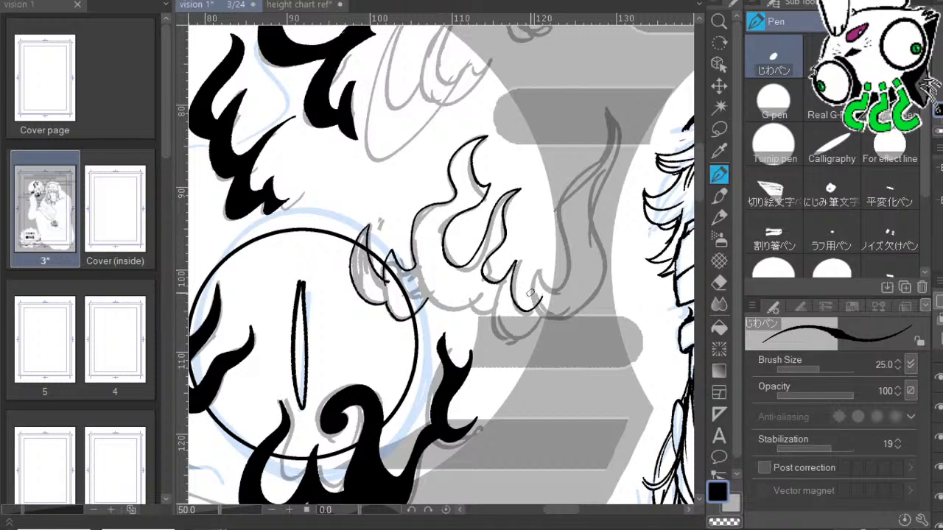
{"action": "mouse_move", "coordinate": [424, 297]}
{"action": "left_mouse_down"}
{"action": "mouse_move", "coordinate": [493, 304]}
{"action": "mouse_move", "coordinate": [517, 292]}
{"action": "mouse_move", "coordinate": [497, 292]}
{"action": "mouse_move", "coordinate": [504, 282]}
{"action": "mouse_move", "coordinate": [496, 298]}
{"action": "mouse_move", "coordinate": [505, 280]}
{"action": "mouse_move", "coordinate": [496, 337]}
{"action": "mouse_move", "coordinate": [522, 338]}
{"action": "mouse_move", "coordinate": [559, 291]}
{"action": "mouse_move", "coordinate": [569, 249]}
{"action": "mouse_move", "coordinate": [556, 200]}
{"action": "mouse_move", "coordinate": [578, 160]}
{"action": "left_mouse_up"}
{"action": "key", "text": "ctrl+z"}
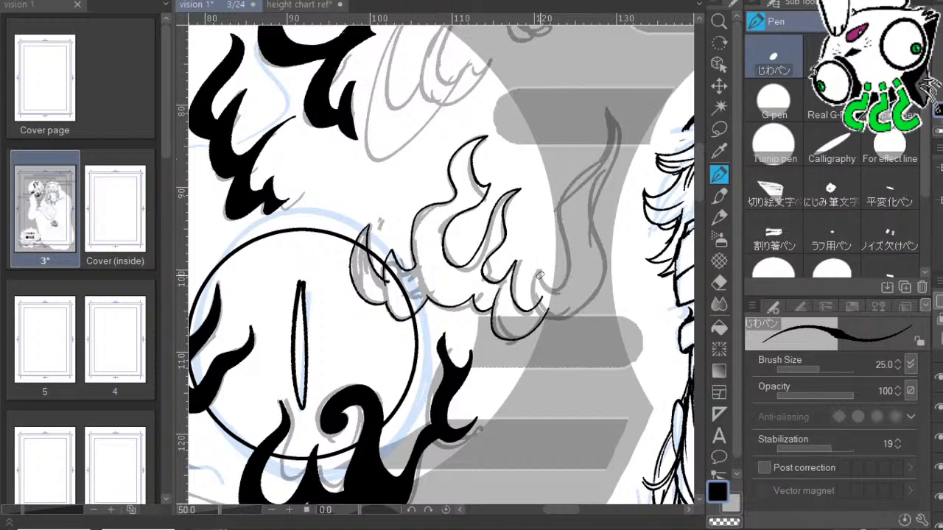
Ink the tall right-hand tongue of the large flame with its inner notch, replacing the discarded strokes of its curved tip.
{"action": "mouse_move", "coordinate": [542, 291]}
{"action": "left_mouse_down"}
{"action": "mouse_move", "coordinate": [566, 271]}
{"action": "mouse_move", "coordinate": [545, 218]}
{"action": "mouse_move", "coordinate": [560, 178]}
{"action": "left_mouse_up"}
{"action": "mouse_move", "coordinate": [553, 210]}
{"action": "left_mouse_down"}
{"action": "mouse_move", "coordinate": [575, 215]}
{"action": "mouse_move", "coordinate": [582, 185]}
{"action": "mouse_move", "coordinate": [616, 136]}
{"action": "mouse_move", "coordinate": [596, 110]}
{"action": "left_mouse_up"}
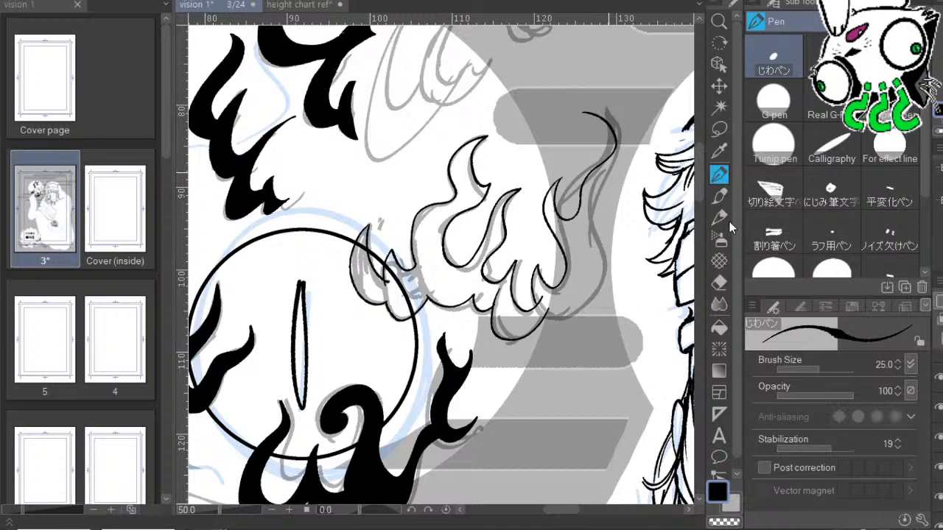
{"action": "key", "text": "ctrl+z"}
{"action": "mouse_move", "coordinate": [556, 209]}
{"action": "left_mouse_down"}
{"action": "mouse_move", "coordinate": [582, 184]}
{"action": "mouse_move", "coordinate": [589, 111]}
{"action": "mouse_move", "coordinate": [628, 94]}
{"action": "mouse_move", "coordinate": [602, 107]}
{"action": "mouse_move", "coordinate": [598, 177]}
{"action": "mouse_move", "coordinate": [619, 214]}
{"action": "mouse_move", "coordinate": [598, 292]}
{"action": "mouse_move", "coordinate": [547, 287]}
{"action": "mouse_move", "coordinate": [587, 220]}
{"action": "mouse_move", "coordinate": [608, 229]}
{"action": "mouse_move", "coordinate": [589, 276]}
{"action": "mouse_move", "coordinate": [596, 223]}
{"action": "mouse_move", "coordinate": [609, 221]}
{"action": "mouse_move", "coordinate": [594, 271]}
{"action": "mouse_move", "coordinate": [578, 284]}
{"action": "left_mouse_up"}
{"action": "key", "text": "ctrl+z"}
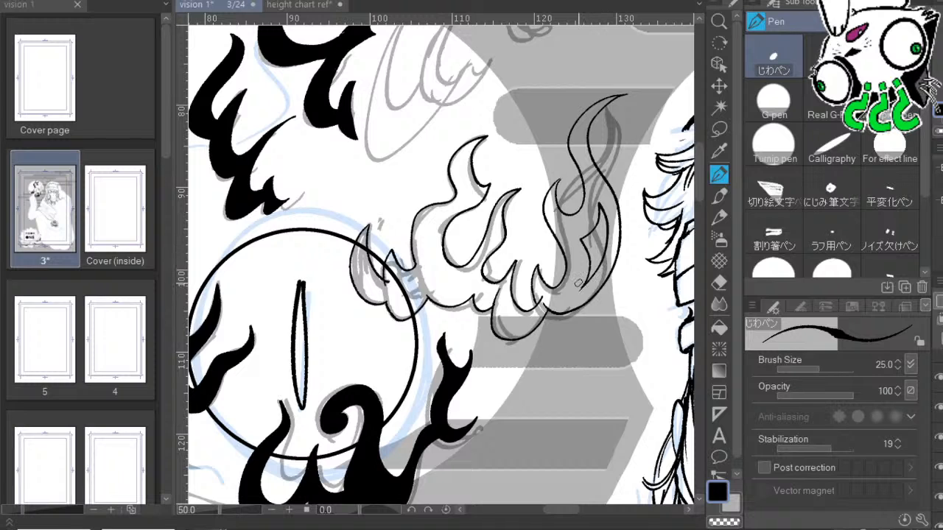
Try to fill the large outlined flame at the orb's upper right with solid black.
{"action": "left_click", "coordinate": [719, 328]}
{"action": "left_click", "coordinate": [578, 283]}
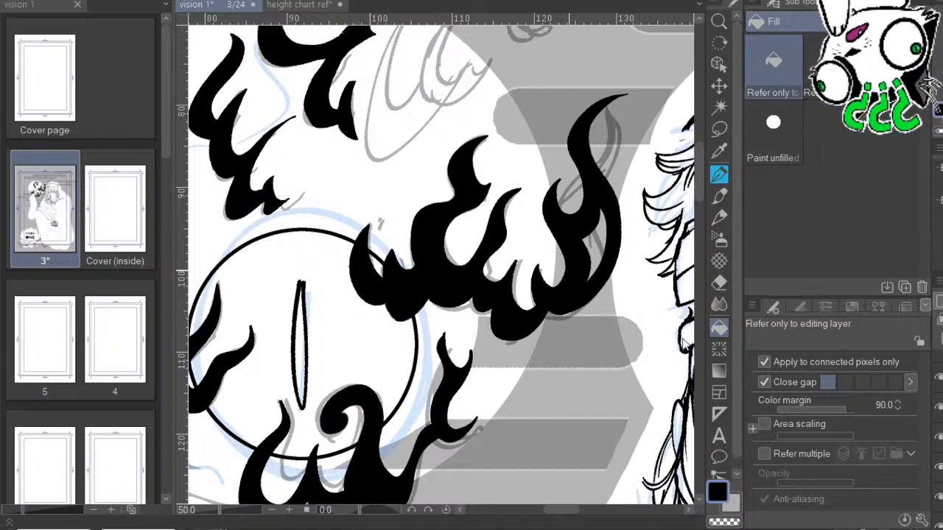
{"action": "key", "text": "ctrl+z"}
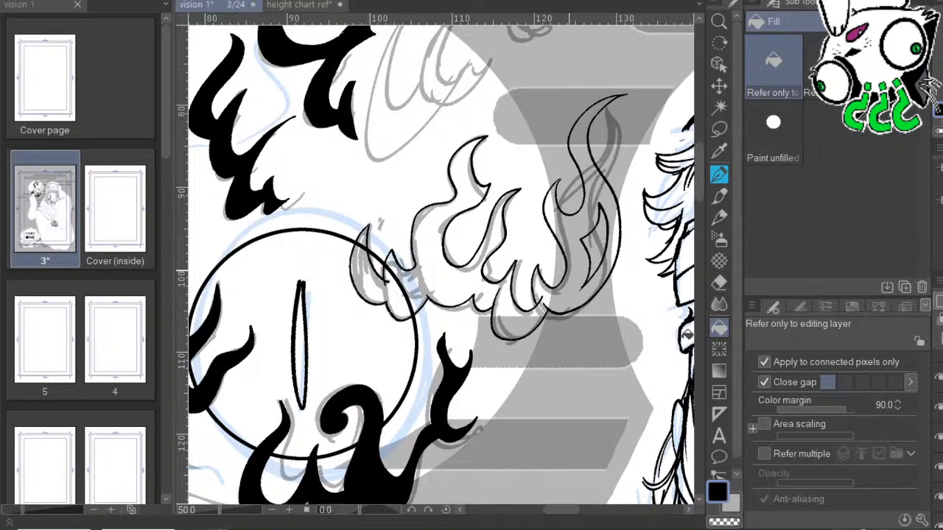
Undo the tall right tongue's notch and outer edge, and re-ink its right contour as two curves down to the flame's lower edge.
{"action": "key", "text": "ctrl+z"}
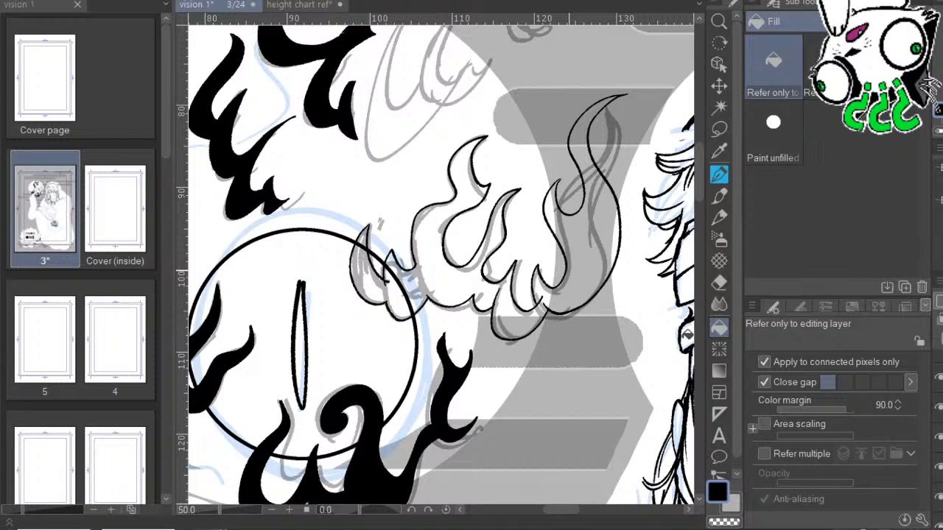
{"action": "key", "text": "ctrl+z"}
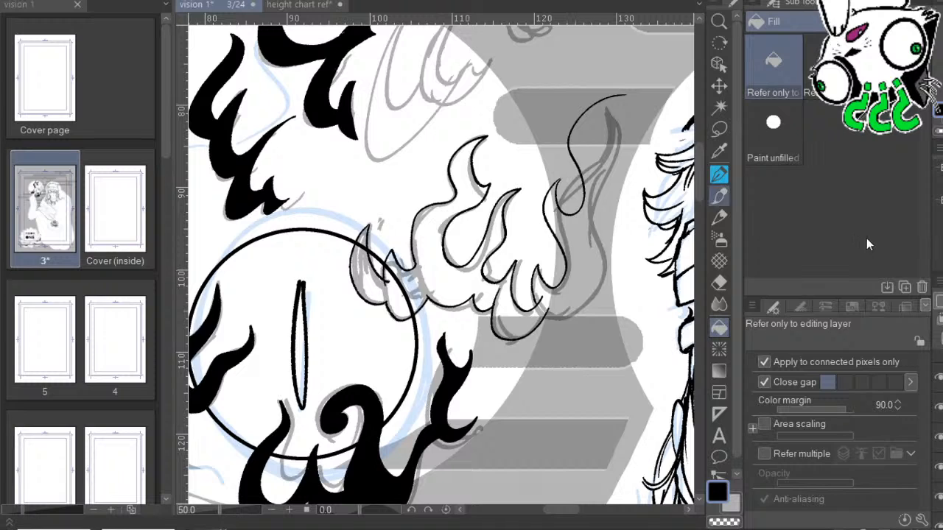
{"action": "key", "text": "p"}
{"action": "mouse_move", "coordinate": [621, 98]}
{"action": "left_mouse_down"}
{"action": "mouse_move", "coordinate": [590, 129]}
{"action": "mouse_move", "coordinate": [604, 181]}
{"action": "mouse_move", "coordinate": [576, 232]}
{"action": "mouse_move", "coordinate": [585, 230]}
{"action": "mouse_move", "coordinate": [594, 260]}
{"action": "mouse_move", "coordinate": [588, 294]}
{"action": "mouse_move", "coordinate": [545, 298]}
{"action": "left_mouse_up"}
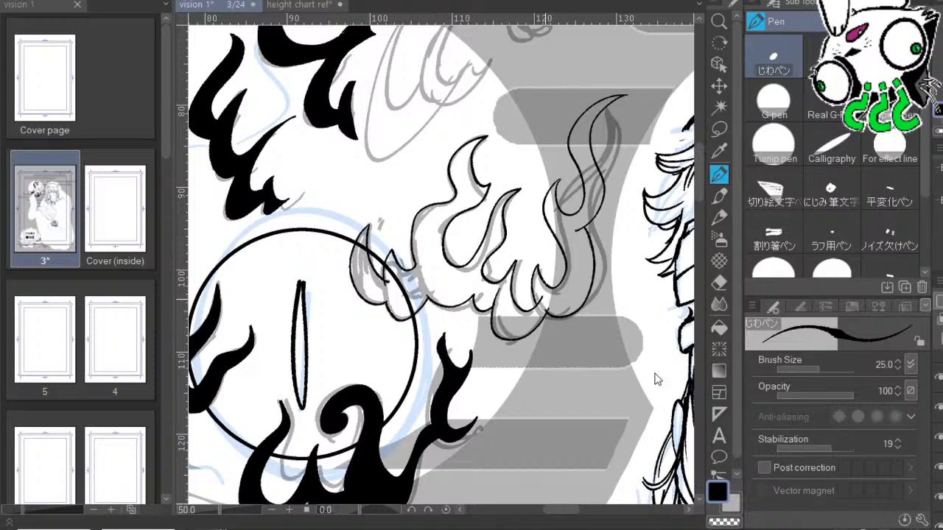
{"action": "key", "text": "ctrl+z"}
{"action": "mouse_move", "coordinate": [546, 317]}
{"action": "left_mouse_down"}
{"action": "mouse_move", "coordinate": [584, 302]}
{"action": "mouse_move", "coordinate": [593, 263]}
{"action": "mouse_move", "coordinate": [579, 217]}
{"action": "left_mouse_up"}
{"action": "key", "text": "ctrl+z"}
{"action": "mouse_move", "coordinate": [550, 312]}
{"action": "left_mouse_down"}
{"action": "mouse_move", "coordinate": [583, 309]}
{"action": "mouse_move", "coordinate": [598, 262]}
{"action": "mouse_move", "coordinate": [588, 214]}
{"action": "left_mouse_up"}
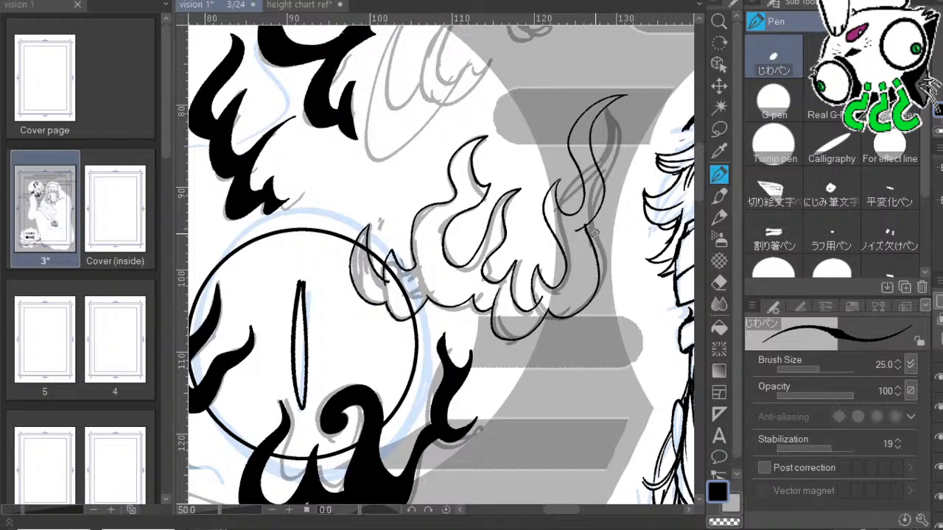
Fill the large outlined flame overlapping the orb's upper-right edge with solid black.
{"action": "left_click_drag", "start_coordinate": [681, 341], "coordinate": [705, 307]}
{"action": "left_click", "coordinate": [719, 327]}
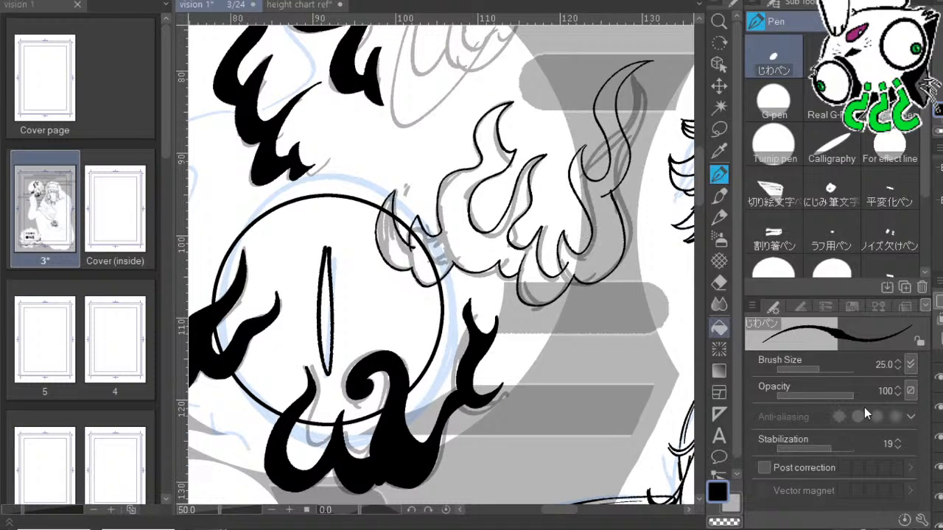
{"action": "left_click", "coordinate": [614, 220]}
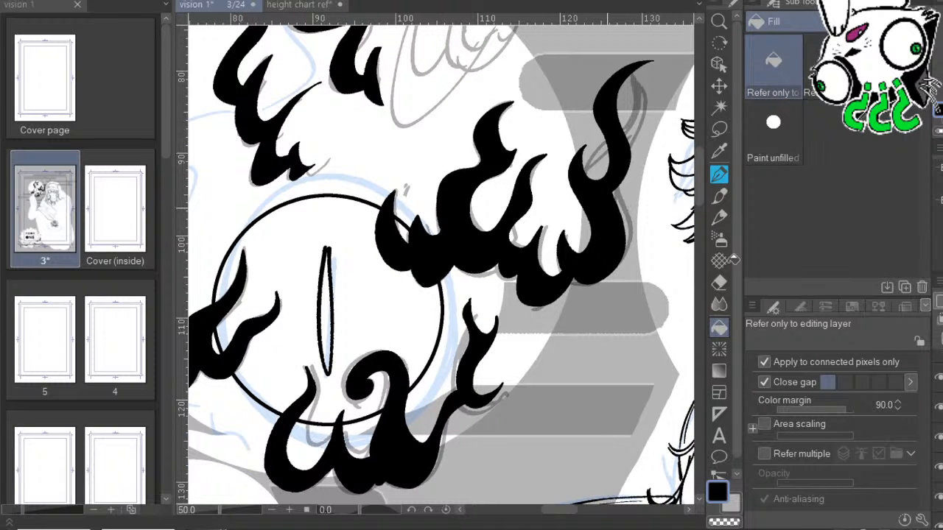
Ink the left tongue of the sketched flame above the large one, with its rounded lower contour and inner curve.
{"action": "left_click", "coordinate": [719, 174]}
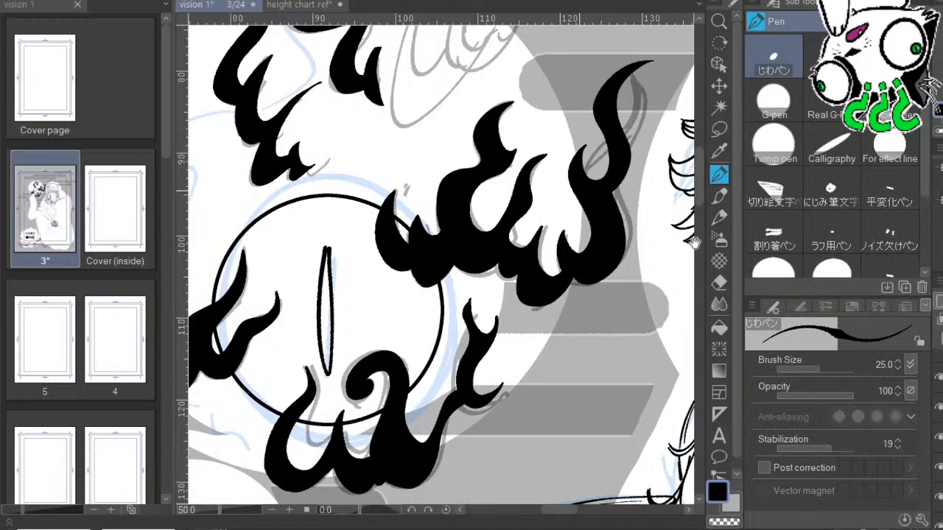
{"action": "left_click_drag", "start_coordinate": [573, 175], "coordinate": [524, 370]}
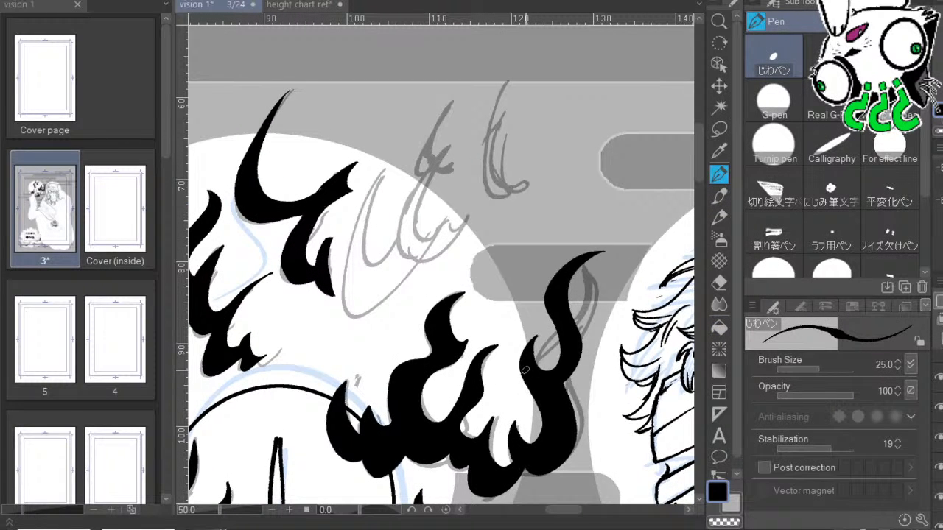
{"action": "left_click_drag", "start_coordinate": [615, 309], "coordinate": [656, 298]}
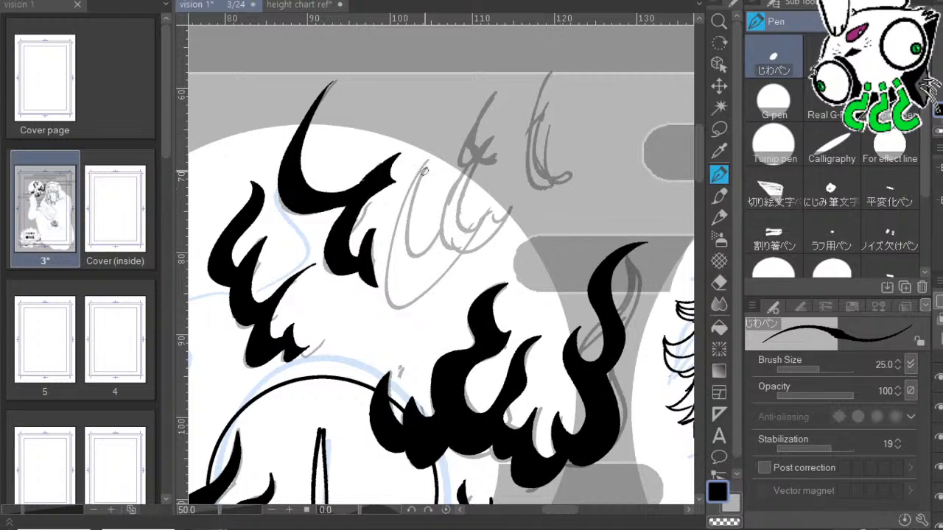
{"action": "left_click_drag", "start_coordinate": [531, 266], "coordinate": [546, 243]}
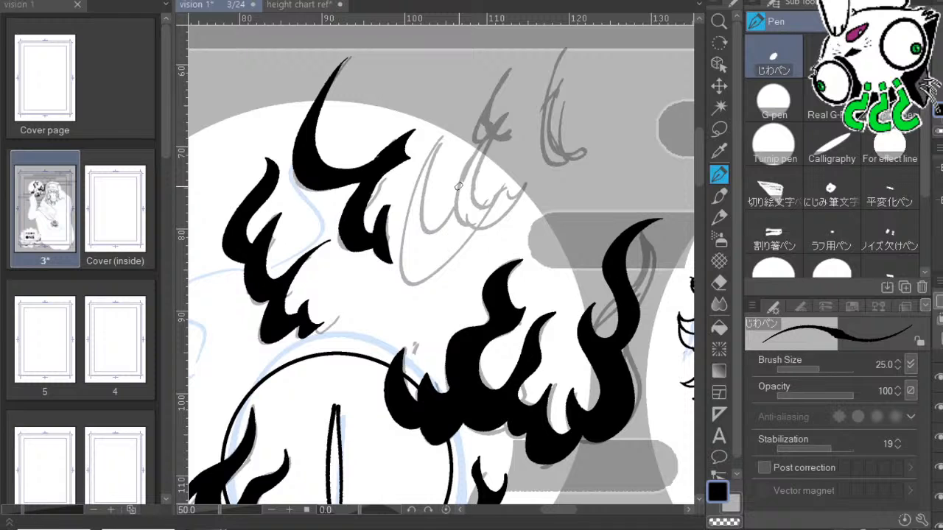
{"action": "left_click_drag", "start_coordinate": [606, 298], "coordinate": [563, 347]}
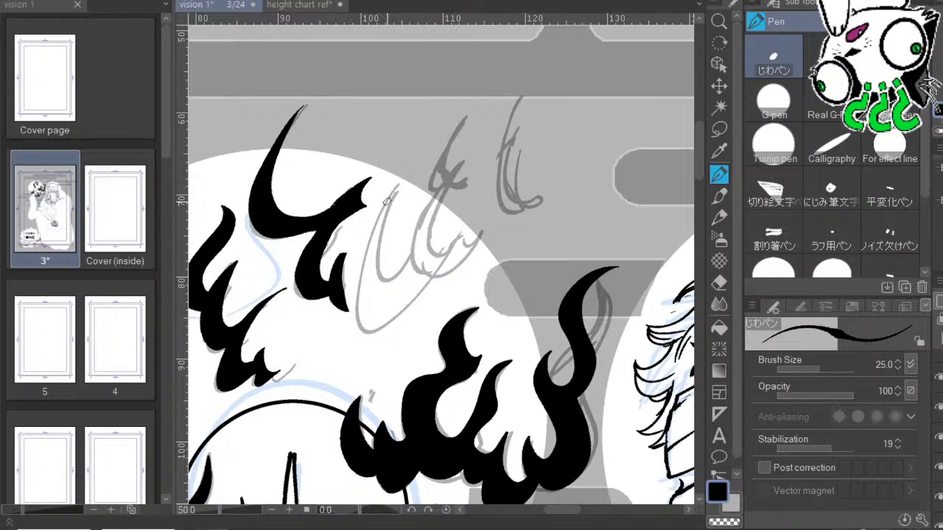
{"action": "left_click_drag", "start_coordinate": [519, 287], "coordinate": [531, 267]}
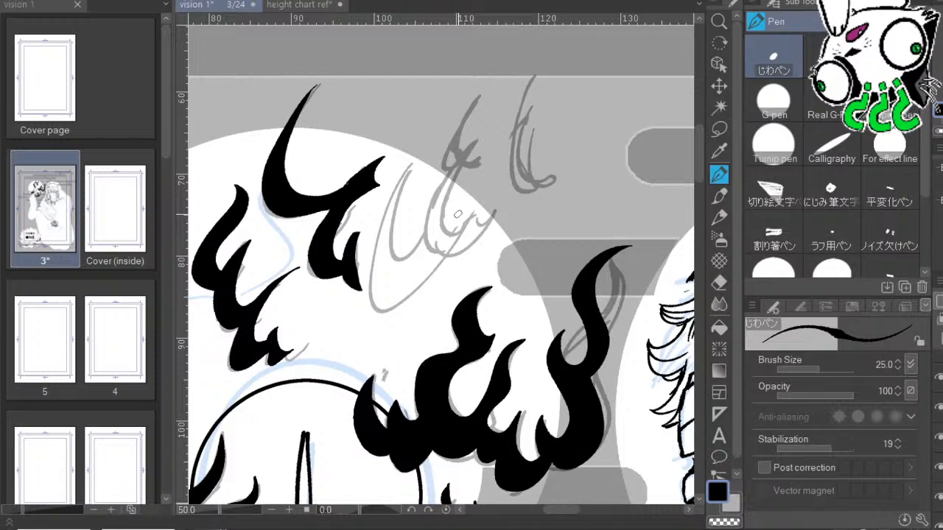
{"action": "left_click_drag", "start_coordinate": [630, 307], "coordinate": [677, 263]}
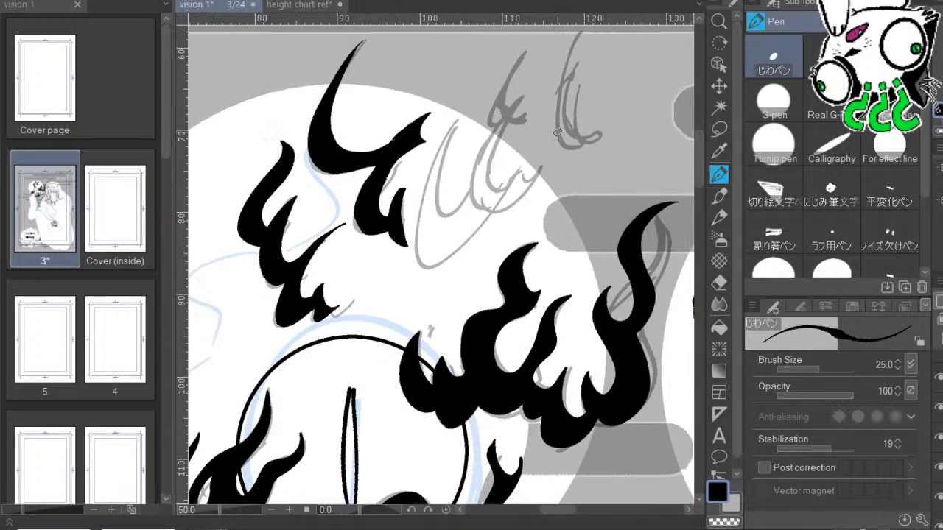
{"action": "mouse_move", "coordinate": [456, 123]}
{"action": "left_mouse_down"}
{"action": "mouse_move", "coordinate": [424, 176]}
{"action": "mouse_move", "coordinate": [421, 257]}
{"action": "mouse_move", "coordinate": [485, 213]}
{"action": "left_mouse_up"}
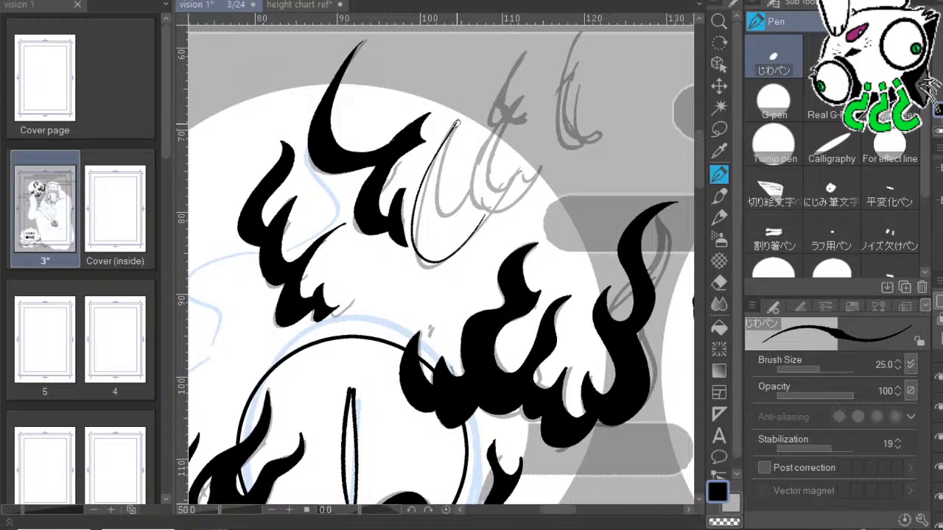
{"action": "mouse_move", "coordinate": [456, 124]}
{"action": "left_mouse_down"}
{"action": "mouse_move", "coordinate": [433, 176]}
{"action": "mouse_move", "coordinate": [479, 174]}
{"action": "left_mouse_up"}
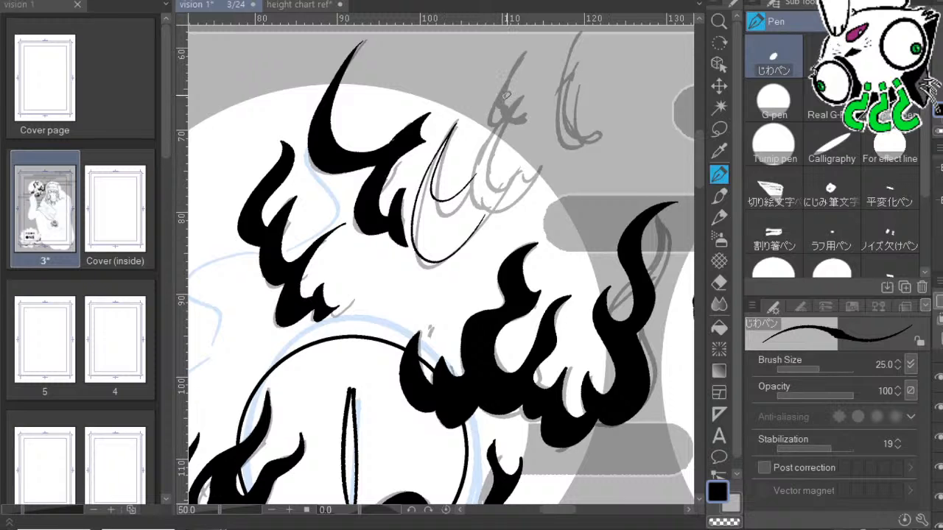
Ink the upper flame's second tongue, with its curved left edge, rounded base and small notches at the lower right.
{"action": "left_click_drag", "start_coordinate": [583, 203], "coordinate": [579, 175]}
{"action": "mouse_move", "coordinate": [518, 68]}
{"action": "left_mouse_down"}
{"action": "mouse_move", "coordinate": [487, 105]}
{"action": "mouse_move", "coordinate": [472, 151]}
{"action": "mouse_move", "coordinate": [533, 162]}
{"action": "left_mouse_up"}
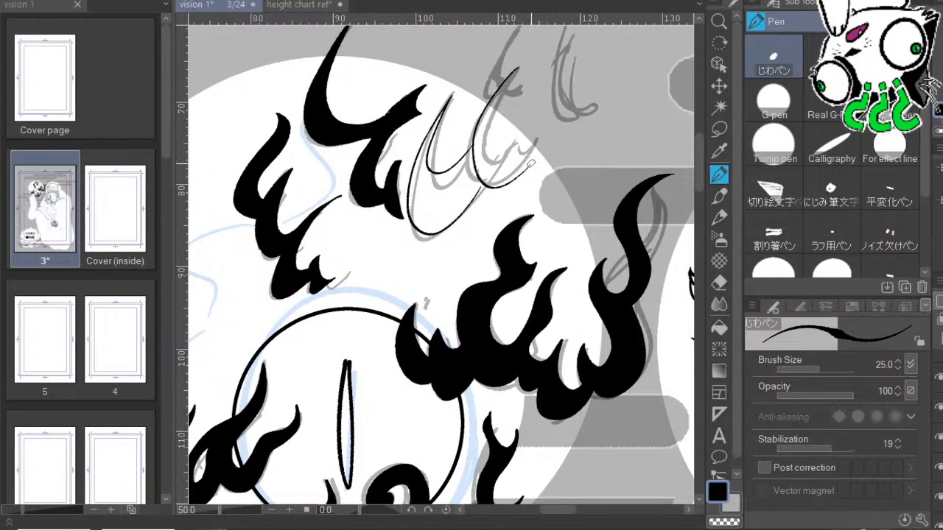
{"action": "key", "text": "ctrl+z"}
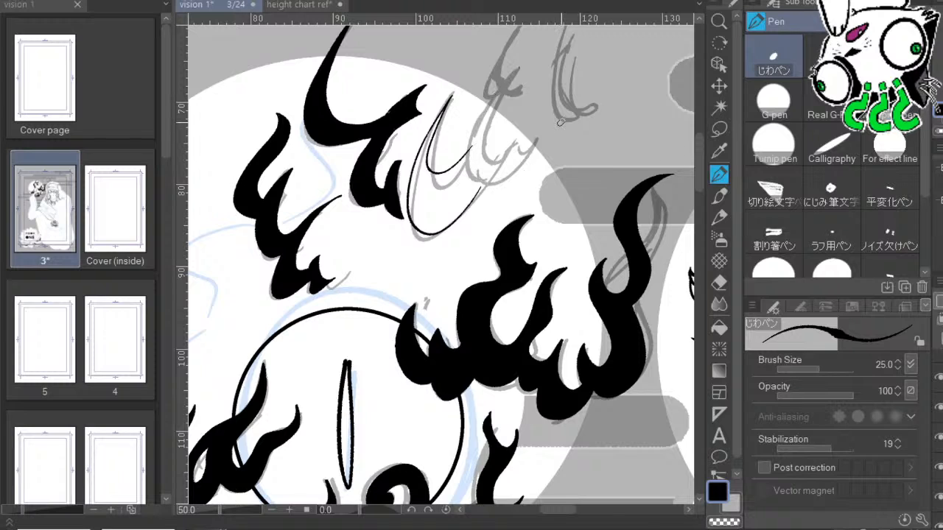
{"action": "mouse_move", "coordinate": [517, 68]}
{"action": "left_mouse_down"}
{"action": "mouse_move", "coordinate": [475, 127]}
{"action": "mouse_move", "coordinate": [526, 165]}
{"action": "left_mouse_up"}
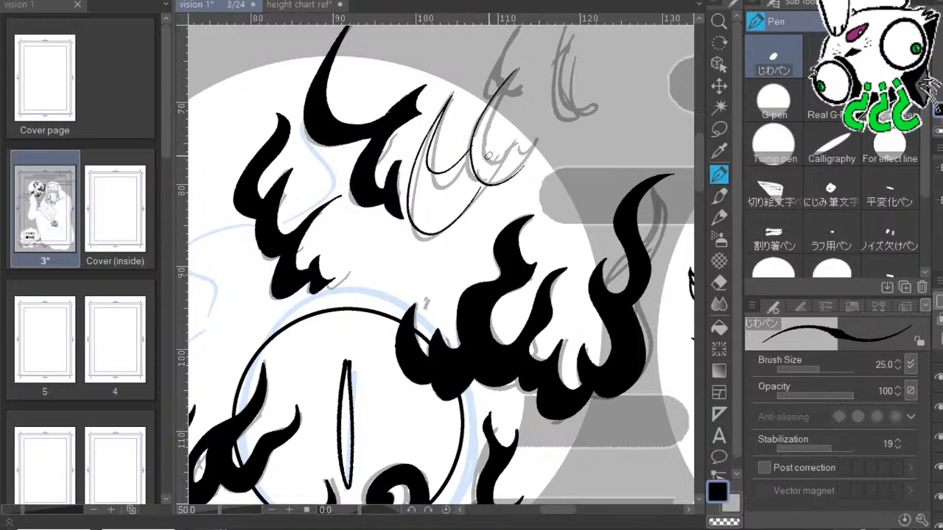
{"action": "mouse_move", "coordinate": [517, 68]}
{"action": "left_mouse_down"}
{"action": "mouse_move", "coordinate": [485, 158]}
{"action": "mouse_move", "coordinate": [529, 156]}
{"action": "mouse_move", "coordinate": [519, 167]}
{"action": "left_mouse_up"}
{"action": "key", "text": "ctrl+z"}
{"action": "left_click_drag", "start_coordinate": [636, 135], "coordinate": [653, 211]}
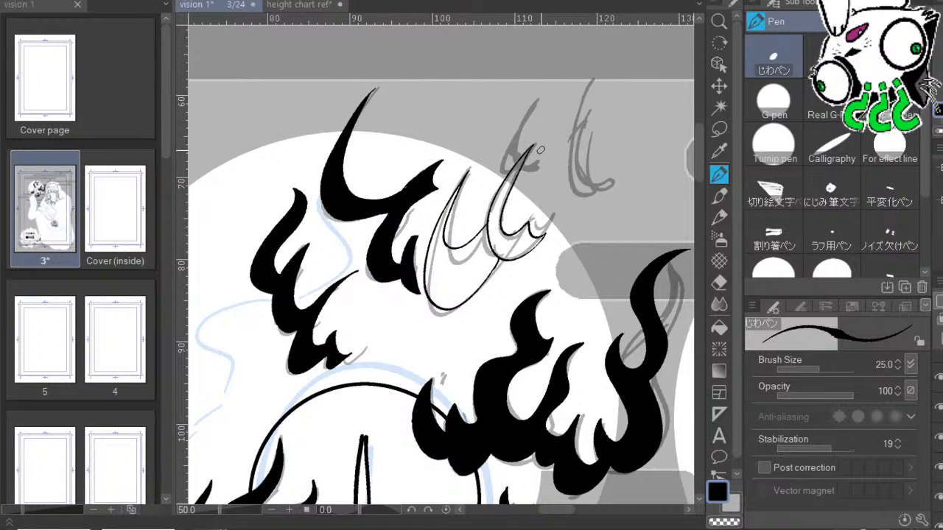
{"action": "left_click_drag", "start_coordinate": [629, 212], "coordinate": [596, 253]}
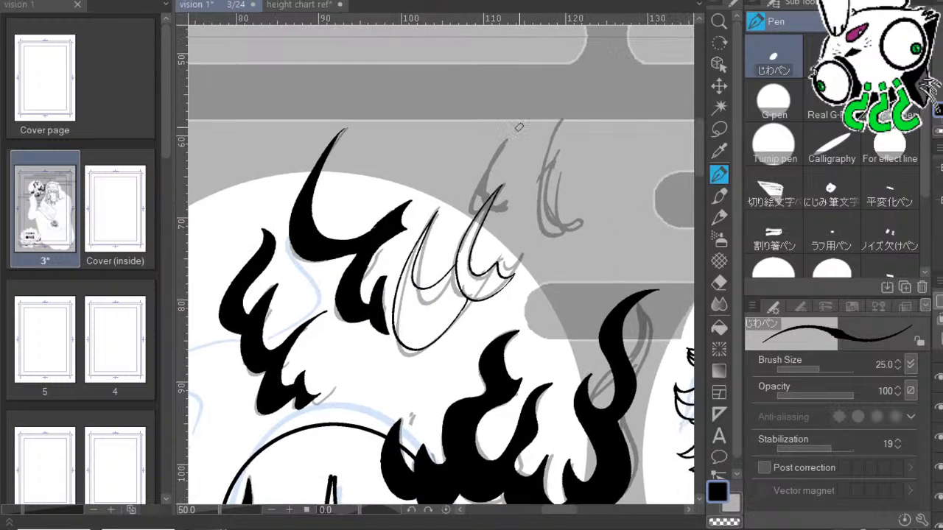
{"action": "mouse_move", "coordinate": [487, 193]}
{"action": "left_mouse_down"}
{"action": "mouse_move", "coordinate": [507, 135]}
{"action": "mouse_move", "coordinate": [519, 190]}
{"action": "left_mouse_up"}
{"action": "key", "text": "x"}
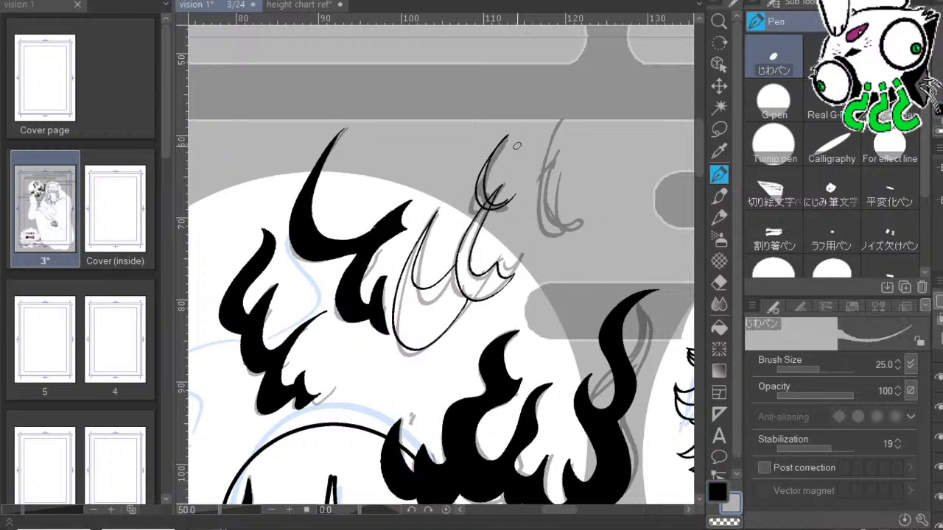
{"action": "key", "text": "x"}
{"action": "key", "text": "ctrl+z"}
{"action": "key", "text": "ctrl+z"}
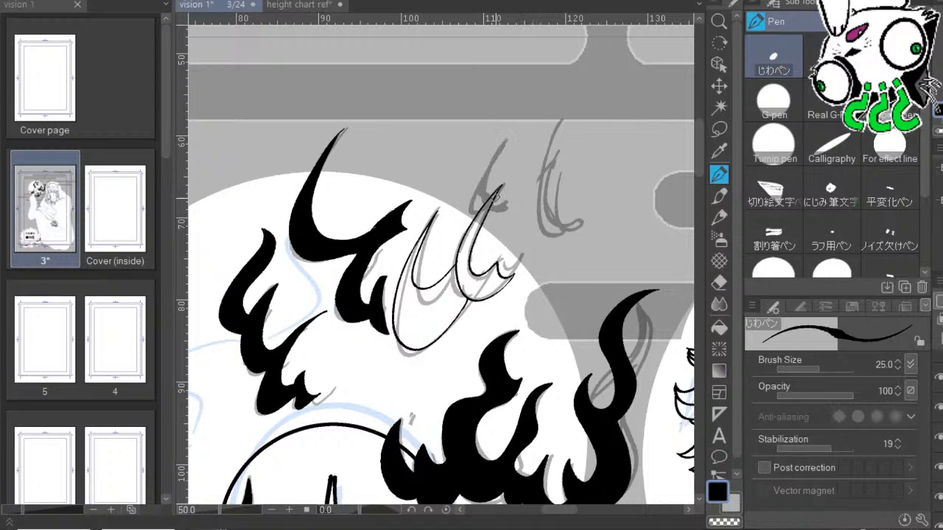
Ink the forked tip above the upper flame's second tongue, including its small curved branch on the right.
{"action": "left_click_drag", "start_coordinate": [505, 201], "coordinate": [507, 142]}
{"action": "mouse_move", "coordinate": [506, 142]}
{"action": "left_mouse_down"}
{"action": "mouse_move", "coordinate": [475, 208]}
{"action": "mouse_move", "coordinate": [505, 201]}
{"action": "left_mouse_up"}
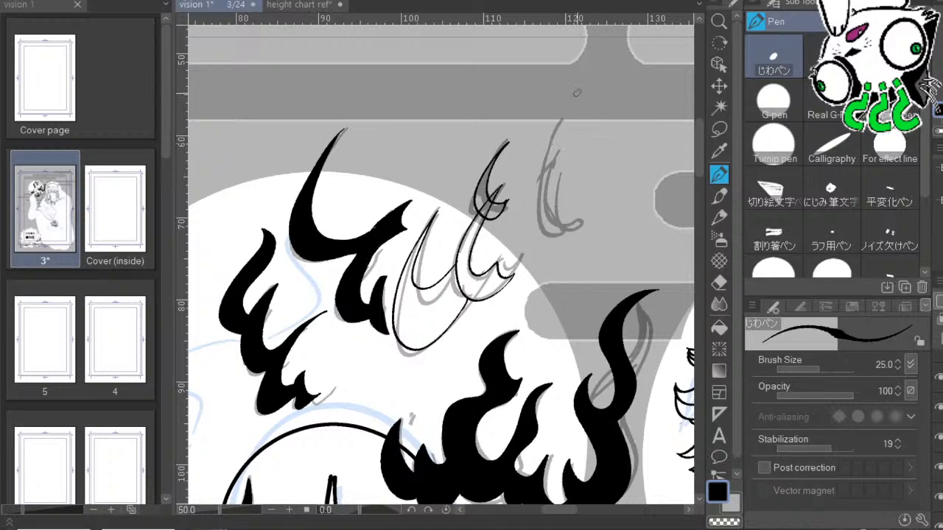
{"action": "mouse_move", "coordinate": [577, 92]}
{"action": "left_mouse_down"}
{"action": "mouse_move", "coordinate": [560, 118]}
{"action": "mouse_move", "coordinate": [576, 147]}
{"action": "mouse_move", "coordinate": [507, 201]}
{"action": "mouse_move", "coordinate": [557, 146]}
{"action": "mouse_move", "coordinate": [525, 167]}
{"action": "mouse_move", "coordinate": [513, 205]}
{"action": "mouse_move", "coordinate": [496, 218]}
{"action": "mouse_move", "coordinate": [508, 181]}
{"action": "mouse_move", "coordinate": [525, 186]}
{"action": "mouse_move", "coordinate": [519, 195]}
{"action": "mouse_move", "coordinate": [534, 161]}
{"action": "left_mouse_up"}
{"action": "key", "text": "ctrl+z"}
{"action": "mouse_move", "coordinate": [678, 331]}
{"action": "left_mouse_down"}
{"action": "mouse_move", "coordinate": [738, 284]}
{"action": "mouse_move", "coordinate": [772, 278]}
{"action": "left_mouse_up"}
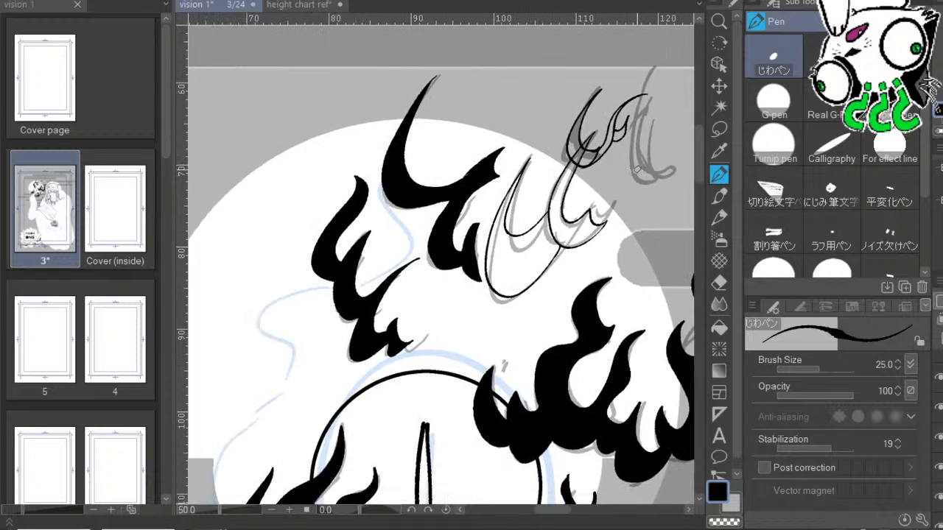
Fill the left tongue and main body of the upper outlined flame with solid black.
{"action": "left_click_drag", "start_coordinate": [689, 257], "coordinate": [719, 165]}
{"action": "left_click_drag", "start_coordinate": [575, 429], "coordinate": [493, 381]}
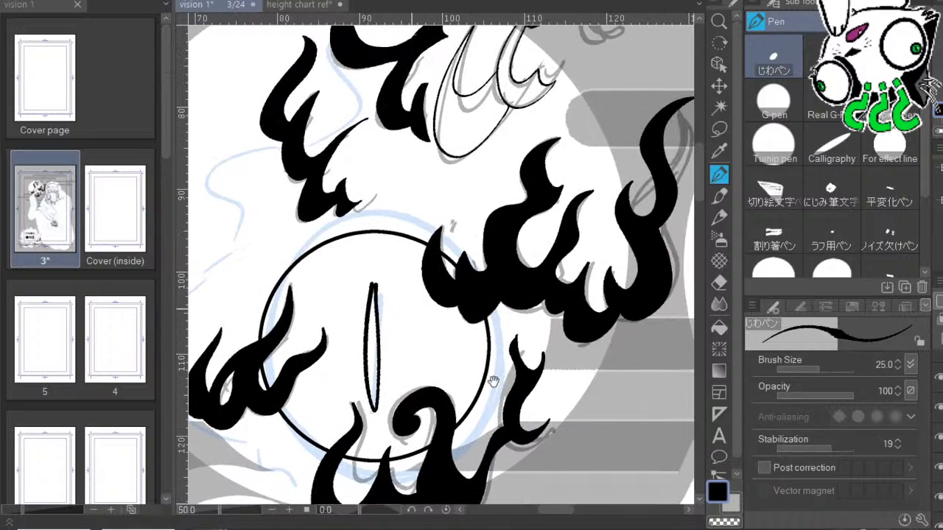
{"action": "mouse_move", "coordinate": [628, 356]}
{"action": "left_mouse_down"}
{"action": "mouse_move", "coordinate": [543, 363]}
{"action": "mouse_move", "coordinate": [503, 352]}
{"action": "left_mouse_up"}
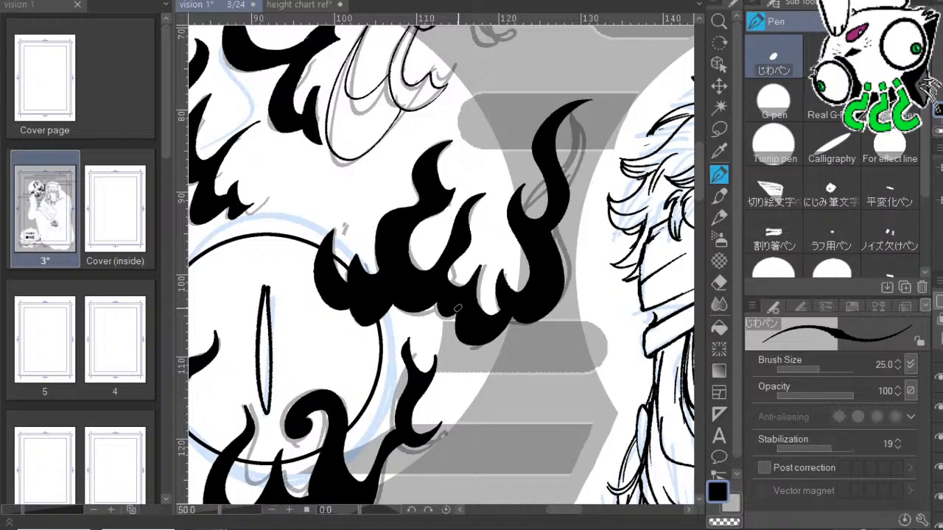
{"action": "scroll", "coordinate": [494, 161], "scroll_direction": "down", "scroll_amount": 2}
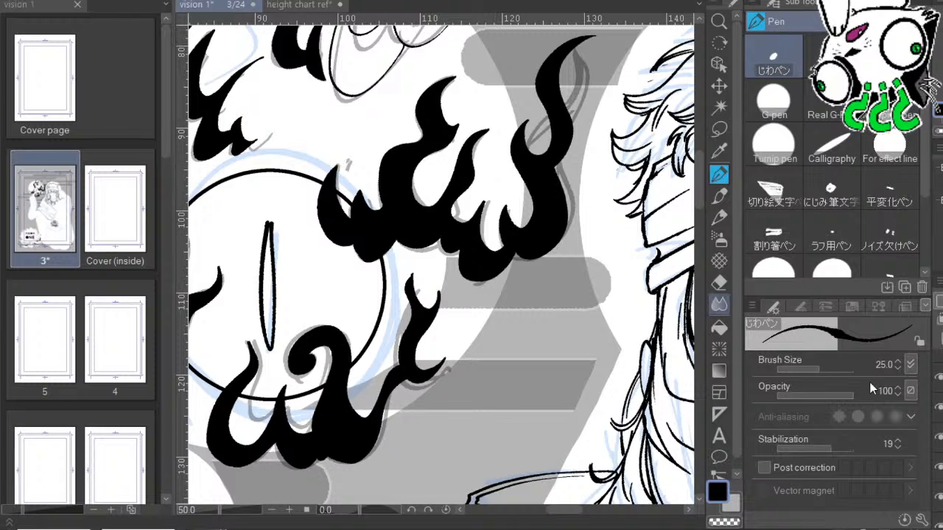
{"action": "left_click", "coordinate": [719, 327]}
{"action": "left_click_drag", "start_coordinate": [578, 206], "coordinate": [591, 311]}
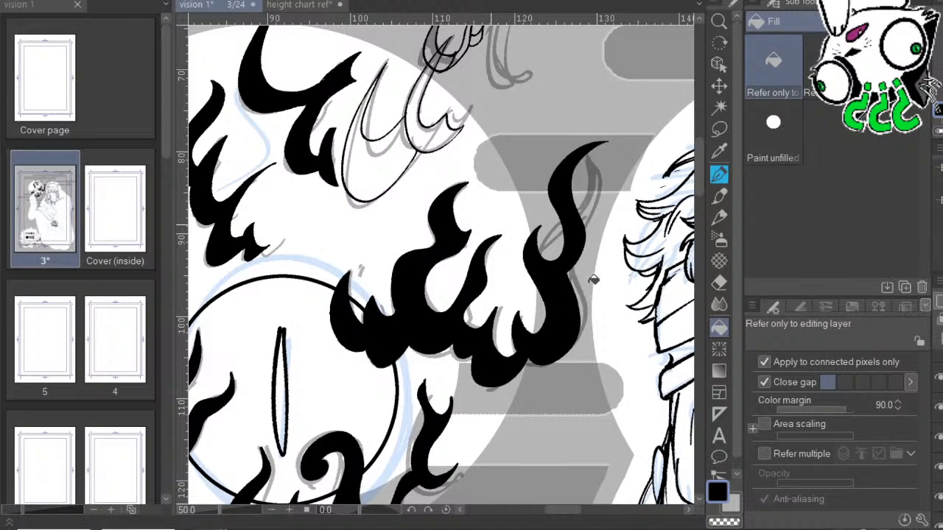
{"action": "left_click", "coordinate": [434, 137]}
{"action": "left_click", "coordinate": [379, 174]}
Fill every outlined section of the upper flame's forked tip with solid black.
{"action": "left_click_drag", "start_coordinate": [518, 179], "coordinate": [483, 301]}
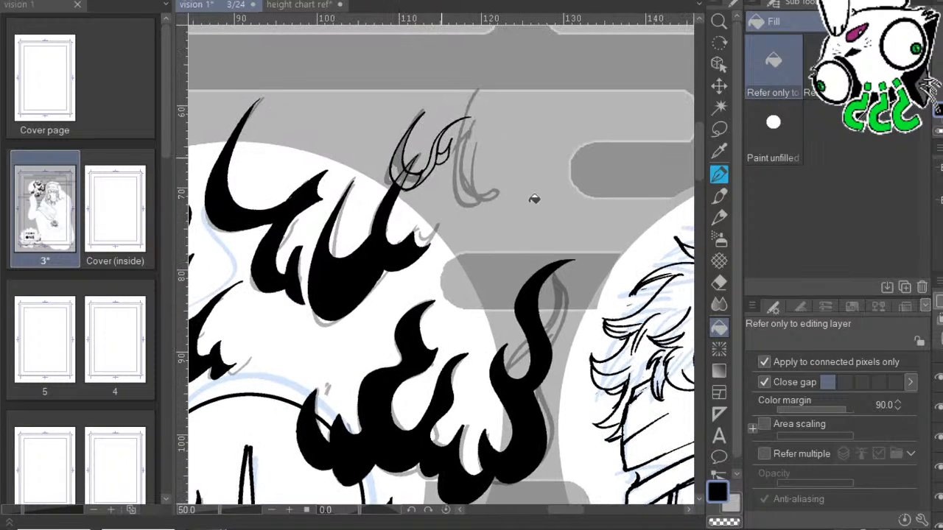
{"action": "left_click", "coordinate": [443, 156]}
{"action": "left_click", "coordinate": [429, 165]}
{"action": "left_click", "coordinate": [411, 183]}
{"action": "left_click", "coordinate": [402, 177]}
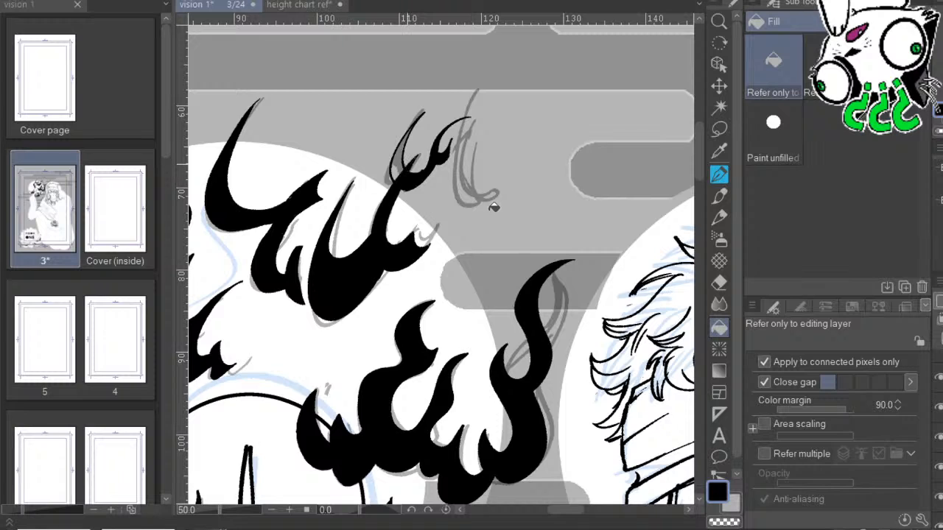
{"action": "left_click", "coordinate": [400, 158]}
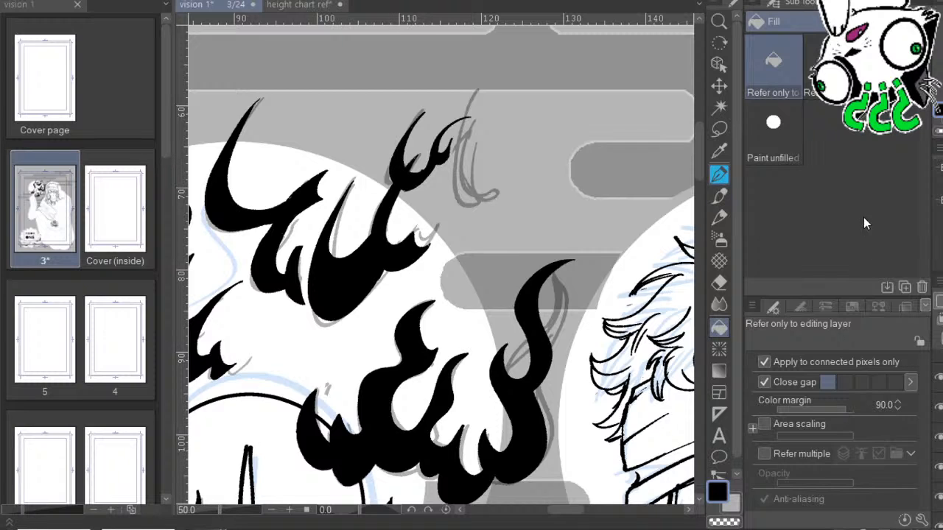
{"action": "key", "text": "p"}
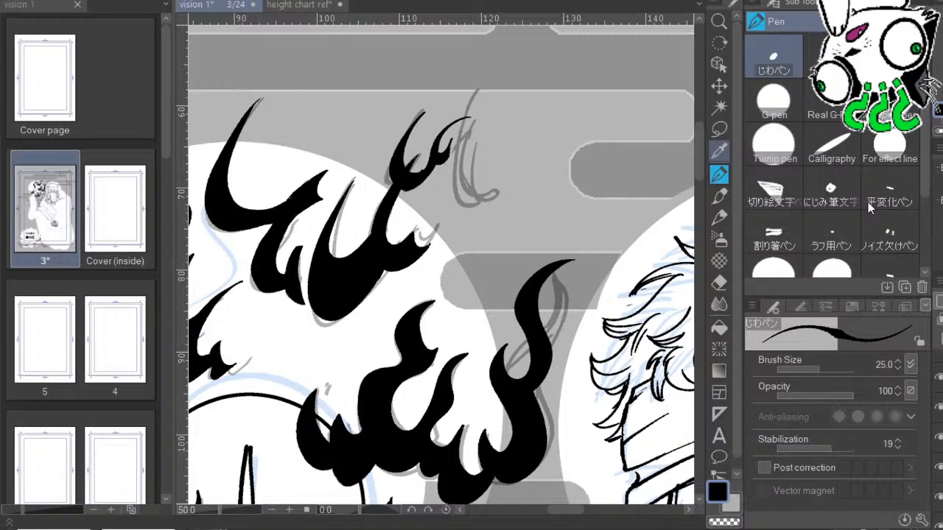
{"action": "left_click_drag", "start_coordinate": [530, 312], "coordinate": [535, 195]}
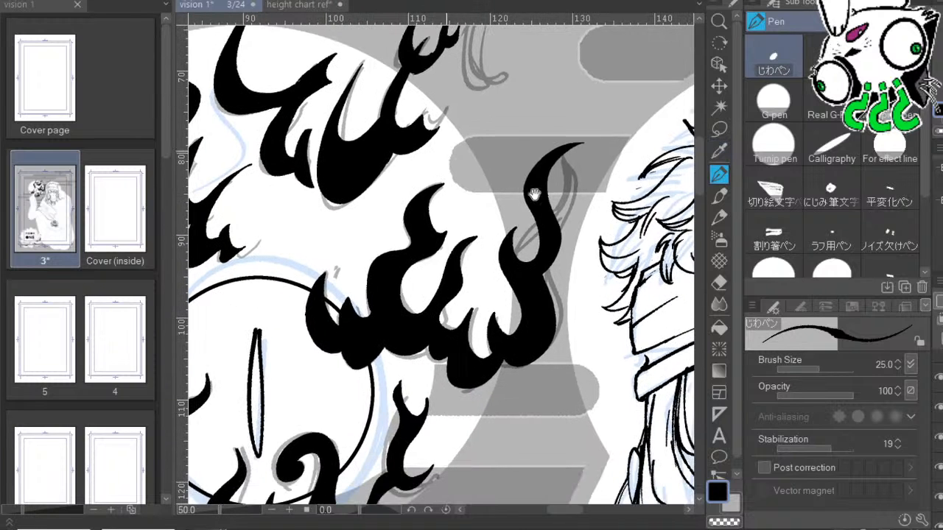
{"action": "left_click_drag", "start_coordinate": [601, 291], "coordinate": [629, 250]}
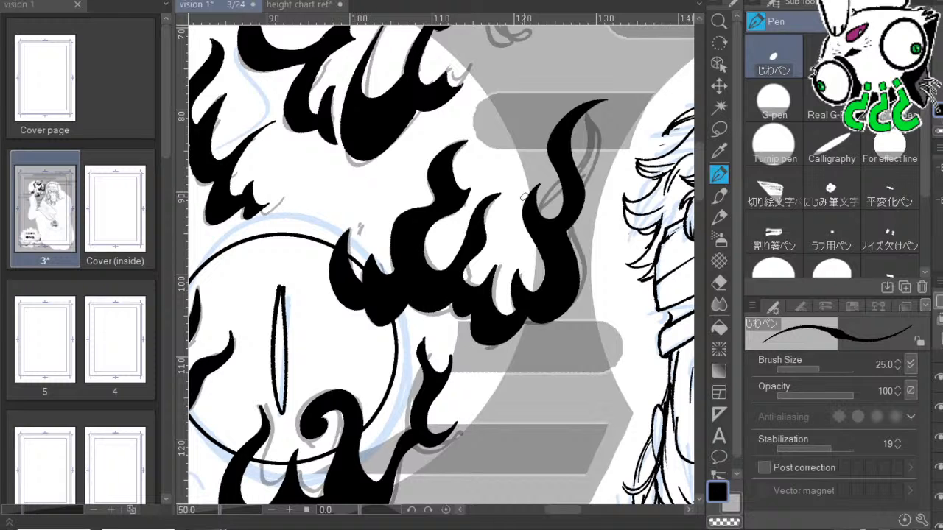
{"action": "left_click_drag", "start_coordinate": [583, 344], "coordinate": [646, 193]}
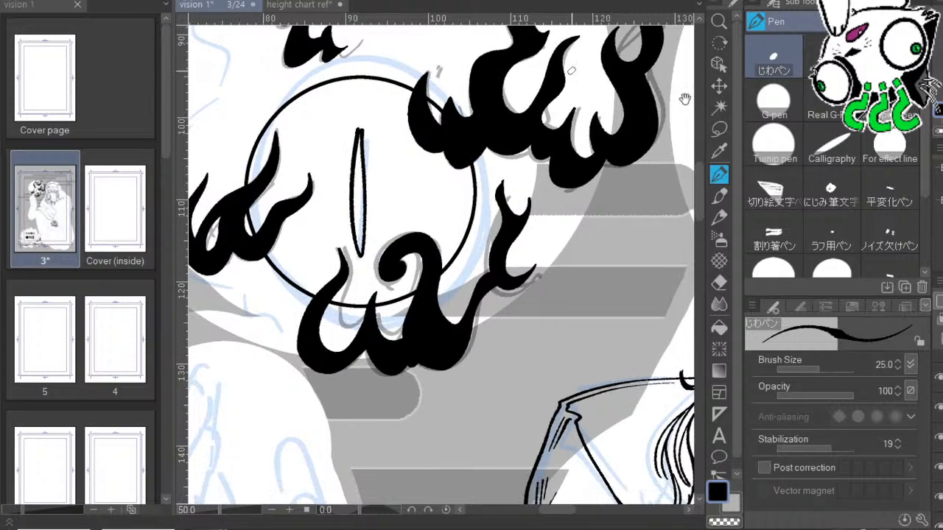
Erase the vertical slit pupil inside the orb and hide the grey rough flame sketch.
{"action": "left_click_drag", "start_coordinate": [544, 286], "coordinate": [622, 233]}
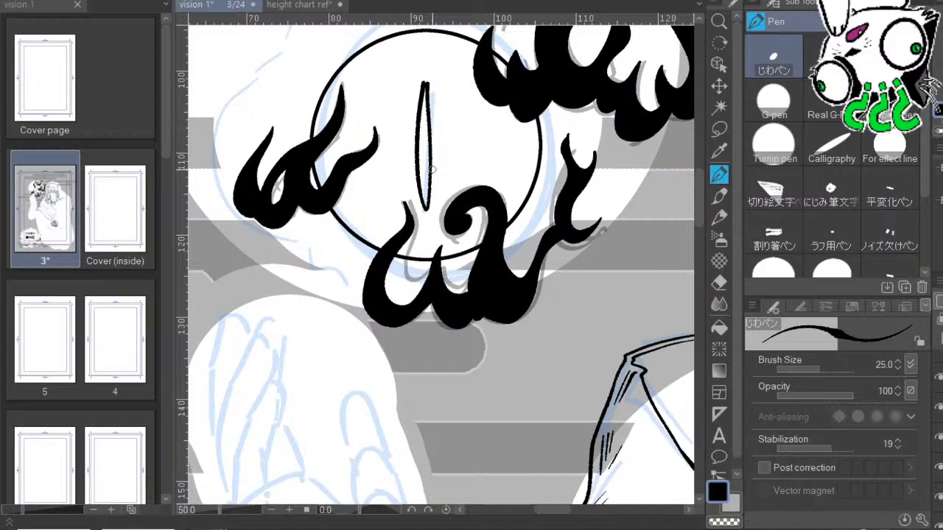
{"action": "mouse_move", "coordinate": [417, 162]}
{"action": "left_mouse_down"}
{"action": "mouse_move", "coordinate": [430, 206]}
{"action": "mouse_move", "coordinate": [425, 126]}
{"action": "mouse_move", "coordinate": [414, 174]}
{"action": "mouse_move", "coordinate": [424, 110]}
{"action": "left_mouse_up"}
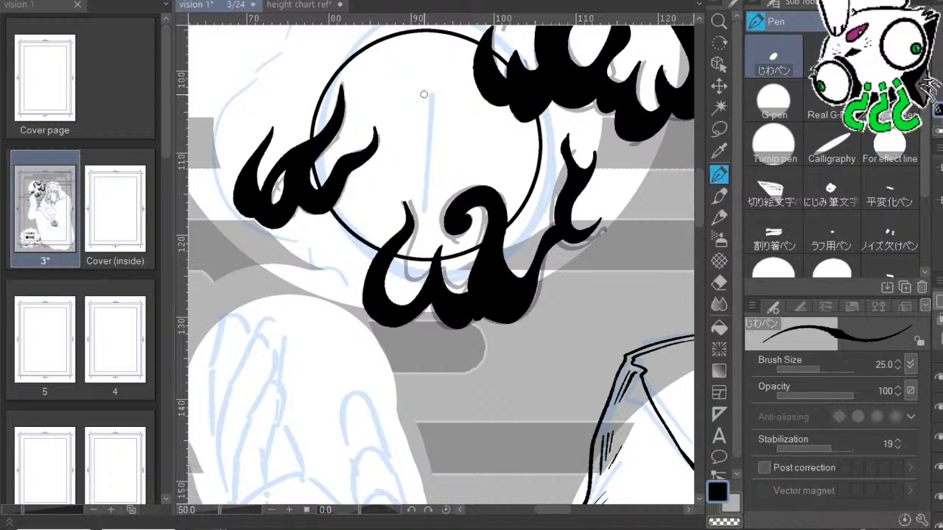
{"action": "left_click_drag", "start_coordinate": [645, 243], "coordinate": [641, 280]}
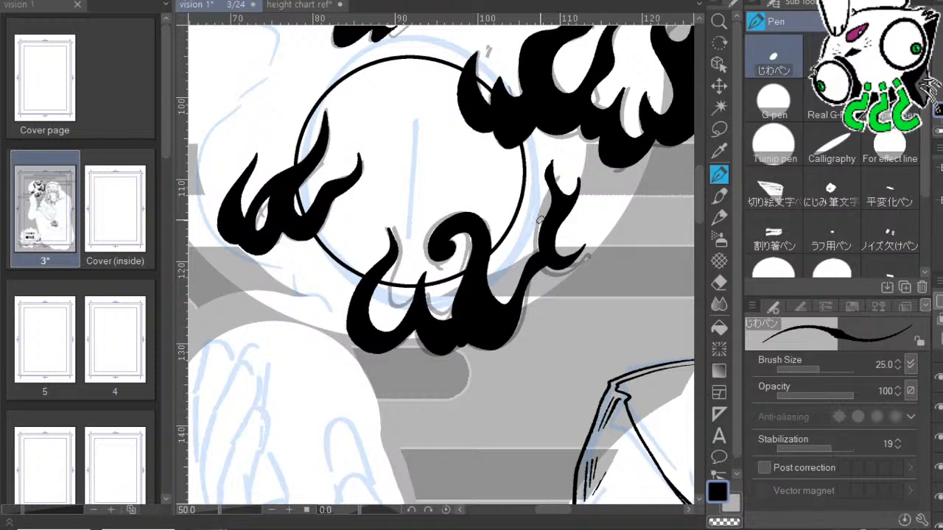
{"action": "left_click", "coordinate": [719, 129]}
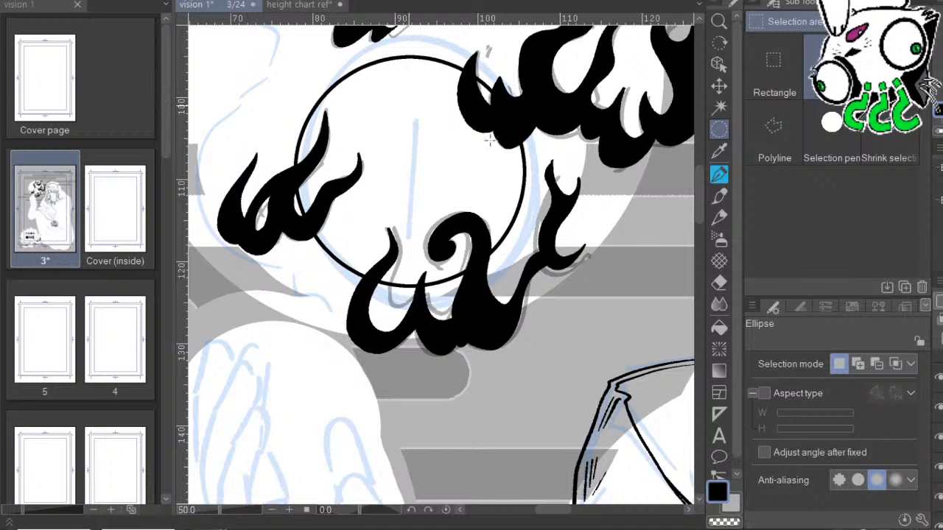
{"action": "key", "text": "ctrl+minus"}
{"action": "left_click_drag", "start_coordinate": [497, 332], "coordinate": [478, 304]}
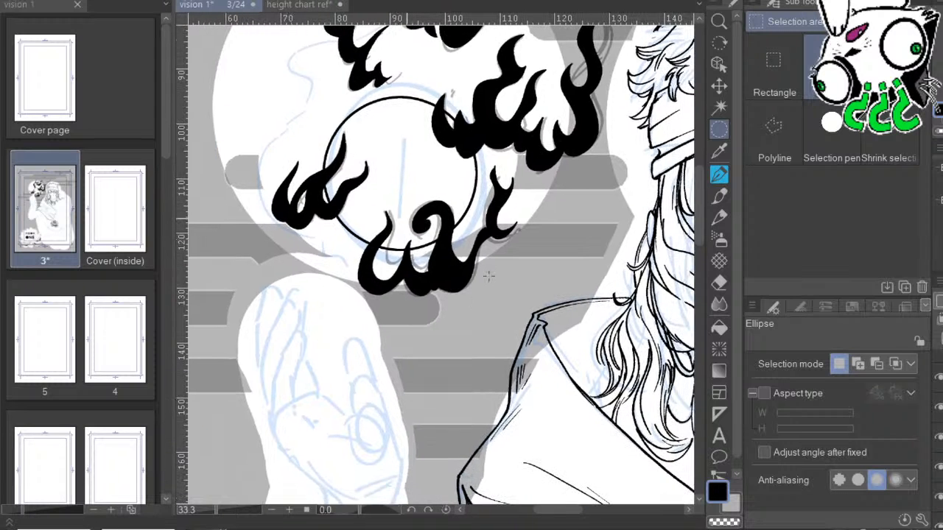
{"action": "mouse_move", "coordinate": [658, 232]}
{"action": "left_mouse_down"}
{"action": "mouse_move", "coordinate": [684, 345]}
{"action": "mouse_move", "coordinate": [646, 328]}
{"action": "left_mouse_up"}
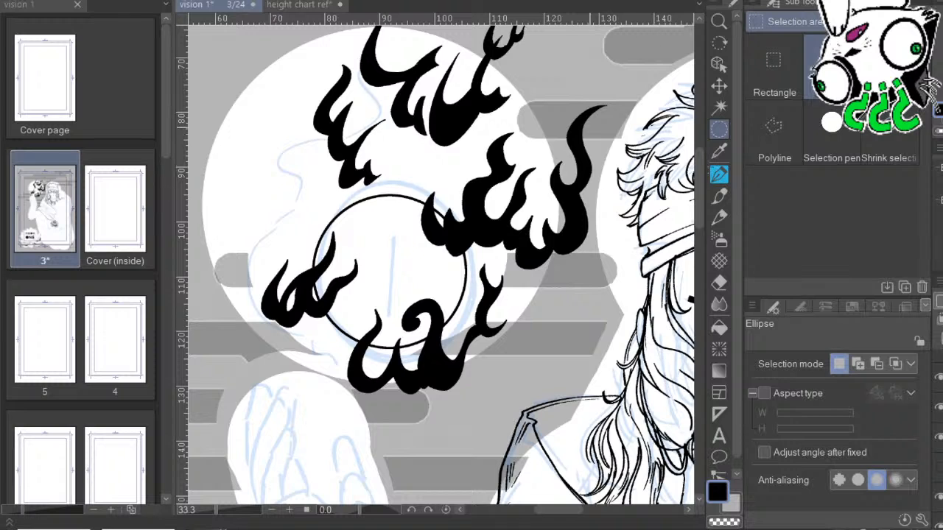
{"action": "left_click_drag", "start_coordinate": [606, 269], "coordinate": [492, 280]}
{"action": "left_click_drag", "start_coordinate": [483, 397], "coordinate": [565, 356]}
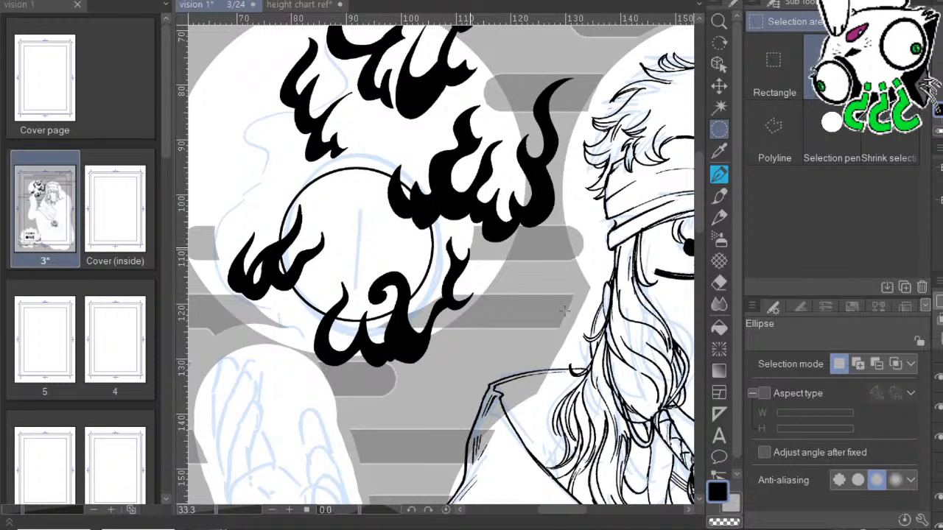
Lasso the topmost flame with its forked tip and scale it down to 77%.
{"action": "left_click", "coordinate": [889, 67]}
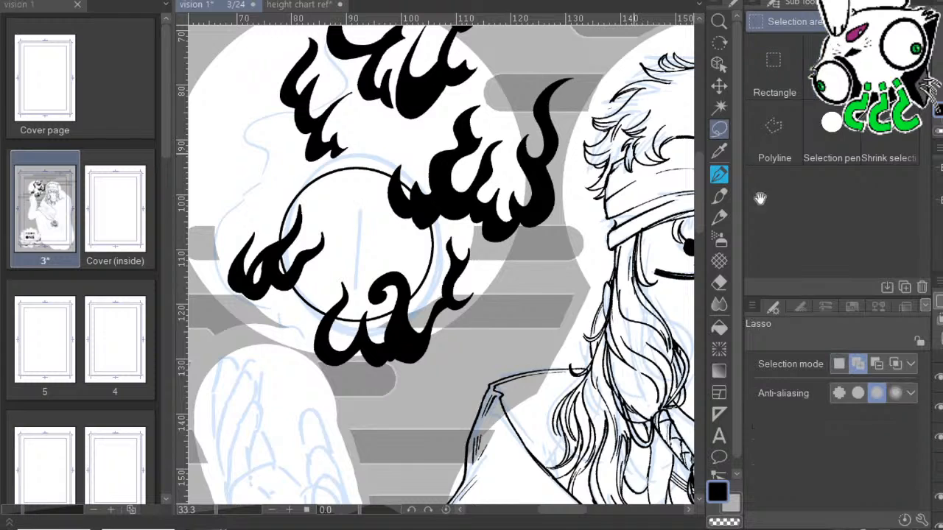
{"action": "mouse_move", "coordinate": [490, 50]}
{"action": "left_mouse_down"}
{"action": "mouse_move", "coordinate": [513, 151]}
{"action": "mouse_move", "coordinate": [567, 72]}
{"action": "mouse_move", "coordinate": [409, 142]}
{"action": "mouse_move", "coordinate": [421, 185]}
{"action": "mouse_move", "coordinate": [457, 216]}
{"action": "mouse_move", "coordinate": [475, 272]}
{"action": "mouse_move", "coordinate": [587, 246]}
{"action": "mouse_move", "coordinate": [677, 155]}
{"action": "left_mouse_up"}
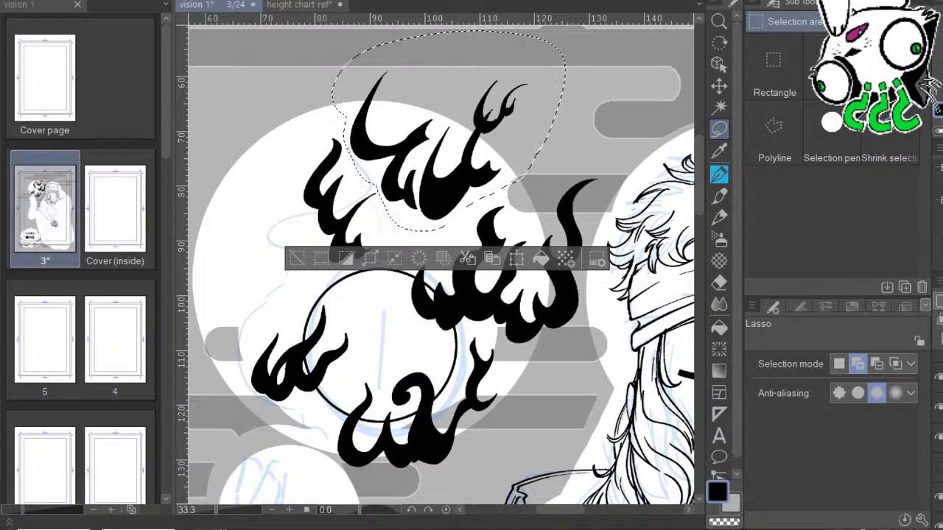
{"action": "key", "text": "ctrl+t"}
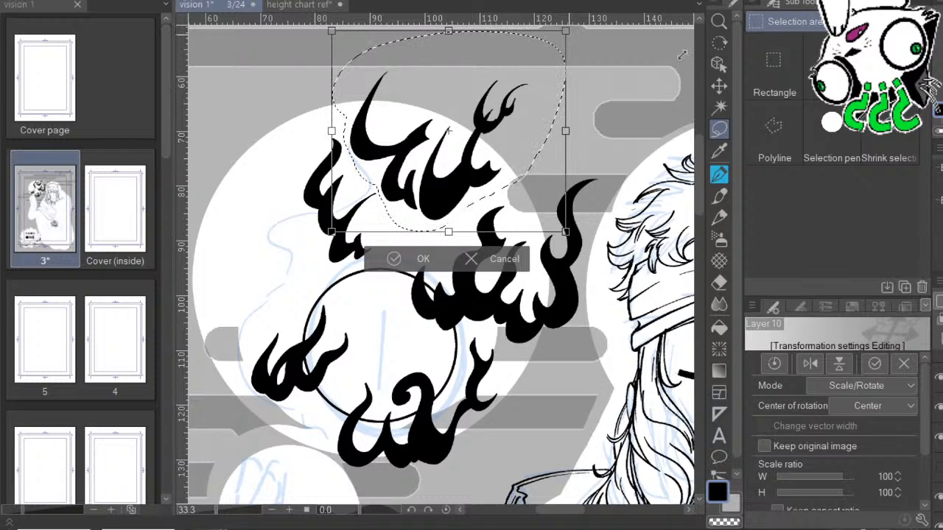
{"action": "left_click_drag", "start_coordinate": [566, 31], "coordinate": [495, 91]}
{"action": "left_click_drag", "start_coordinate": [595, 151], "coordinate": [580, 156]}
{"action": "left_click_drag", "start_coordinate": [504, 252], "coordinate": [436, 265]}
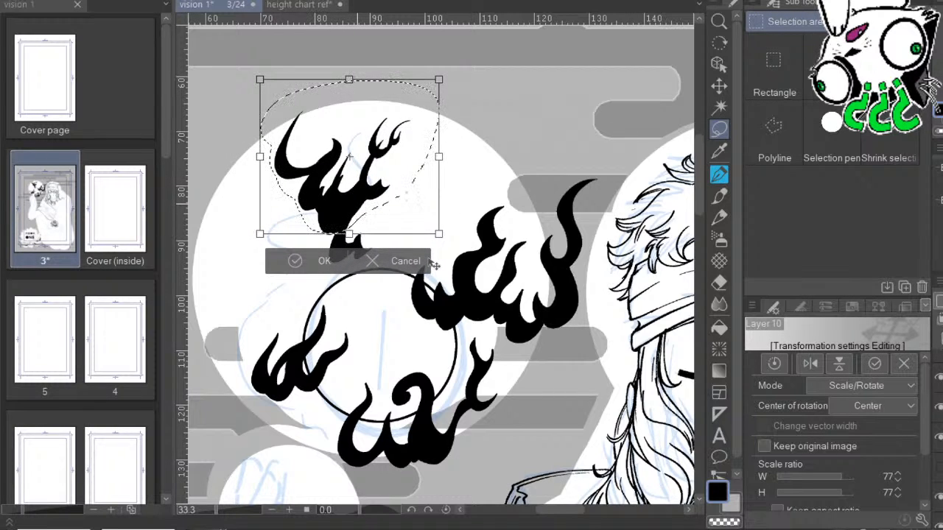
Place the reduced flame above the orb's upper-right flame, apply the transformation and clear the selection.
{"action": "left_click_drag", "start_coordinate": [434, 266], "coordinate": [632, 242]}
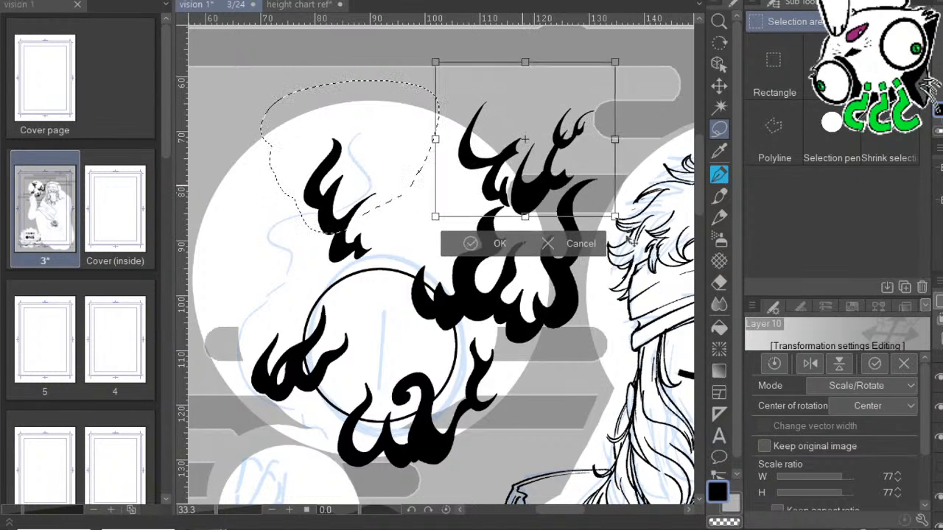
{"action": "mouse_move", "coordinate": [653, 211]}
{"action": "left_mouse_down"}
{"action": "mouse_move", "coordinate": [634, 232]}
{"action": "mouse_move", "coordinate": [659, 226]}
{"action": "left_mouse_up"}
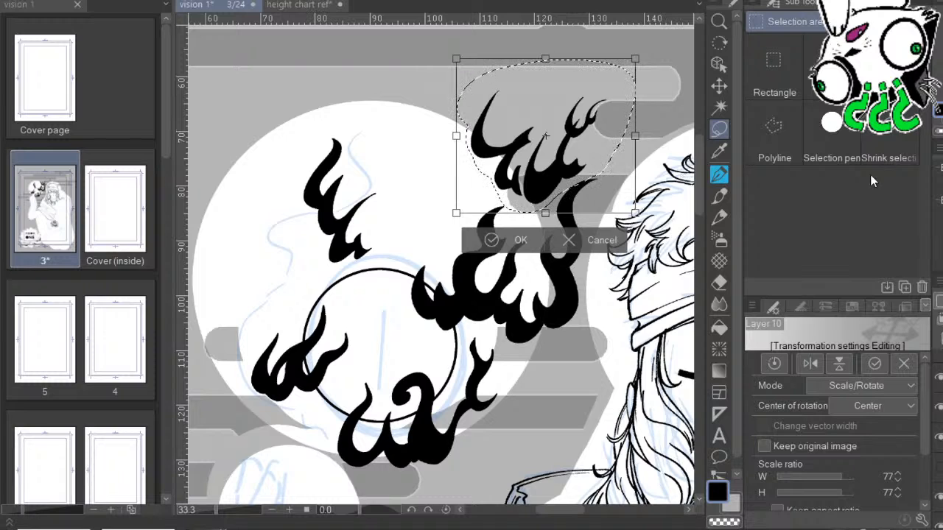
{"action": "key", "text": "Return"}
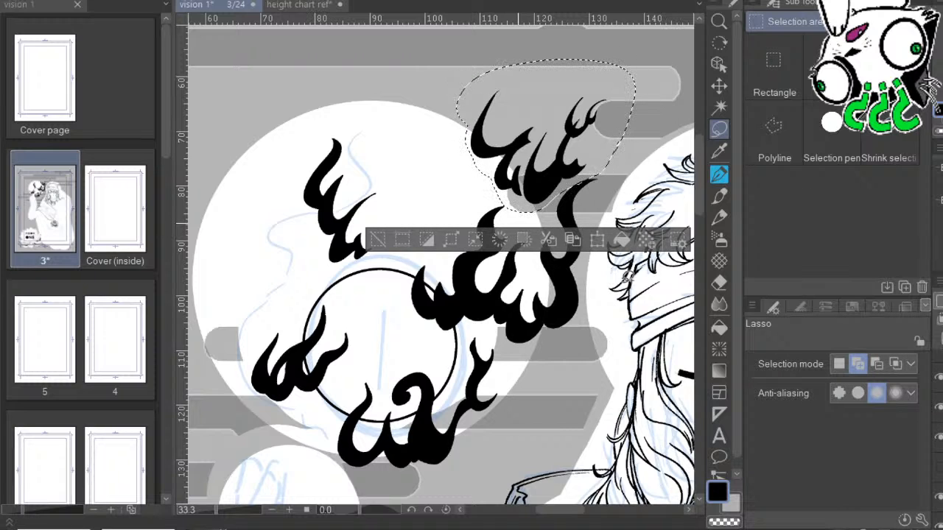
{"action": "left_click_drag", "start_coordinate": [527, 403], "coordinate": [602, 394]}
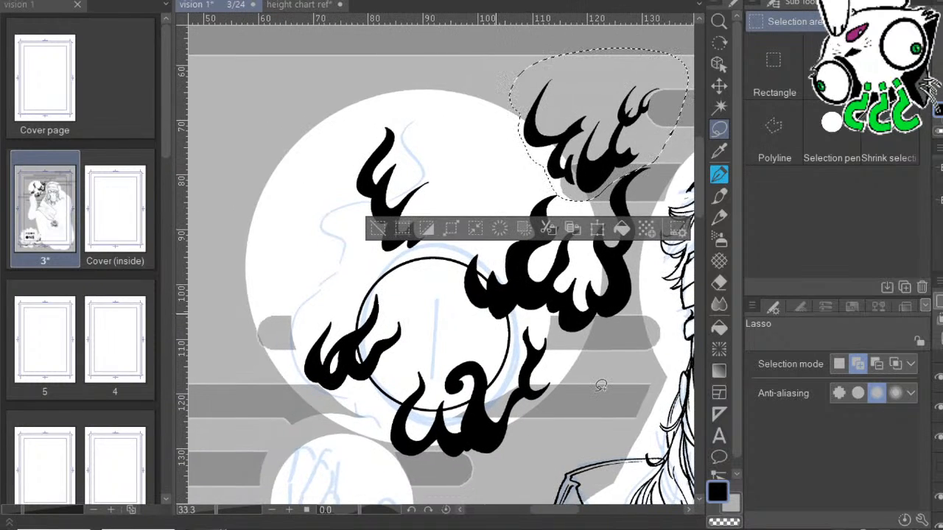
{"action": "key", "text": "ctrl+d"}
Move the upper-left flame onto the orb's top-left edge and erase the part overlapping the orb's inside.
{"action": "mouse_move", "coordinate": [427, 151]}
{"action": "left_mouse_down"}
{"action": "mouse_move", "coordinate": [396, 249]}
{"action": "mouse_move", "coordinate": [496, 316]}
{"action": "mouse_move", "coordinate": [450, 177]}
{"action": "left_mouse_up"}
{"action": "key", "text": "k"}
{"action": "mouse_move", "coordinate": [490, 303]}
{"action": "left_mouse_down"}
{"action": "mouse_move", "coordinate": [379, 447]}
{"action": "mouse_move", "coordinate": [398, 463]}
{"action": "mouse_move", "coordinate": [392, 452]}
{"action": "left_mouse_up"}
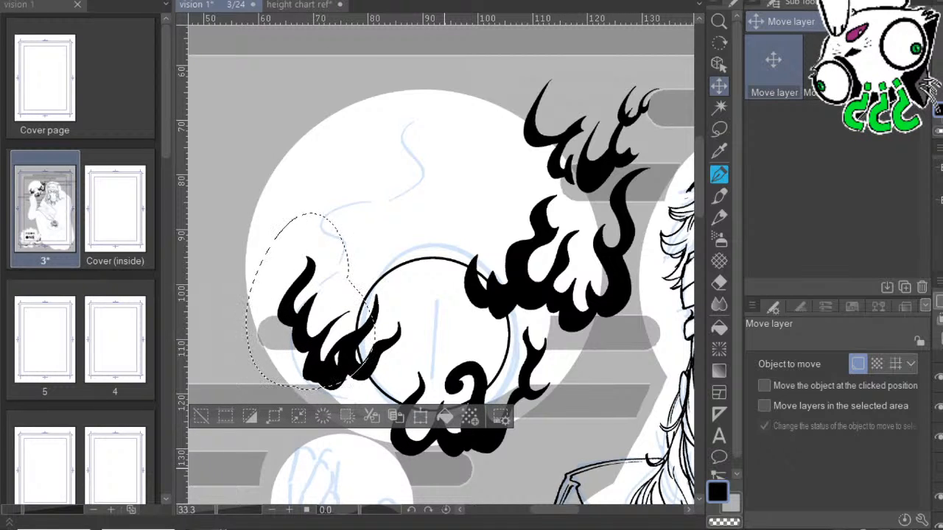
{"action": "mouse_move", "coordinate": [398, 444]}
{"action": "left_mouse_down"}
{"action": "mouse_move", "coordinate": [498, 351]}
{"action": "mouse_move", "coordinate": [485, 343]}
{"action": "mouse_move", "coordinate": [485, 328]}
{"action": "mouse_move", "coordinate": [505, 354]}
{"action": "mouse_move", "coordinate": [491, 315]}
{"action": "mouse_move", "coordinate": [494, 359]}
{"action": "mouse_move", "coordinate": [493, 348]}
{"action": "mouse_move", "coordinate": [525, 352]}
{"action": "mouse_move", "coordinate": [498, 341]}
{"action": "mouse_move", "coordinate": [477, 353]}
{"action": "left_mouse_up"}
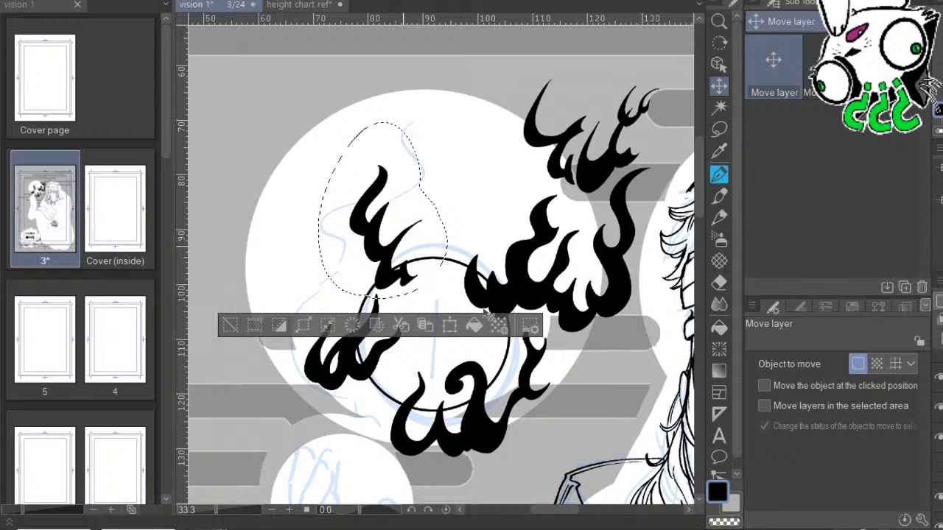
{"action": "left_click_drag", "start_coordinate": [479, 350], "coordinate": [504, 346]}
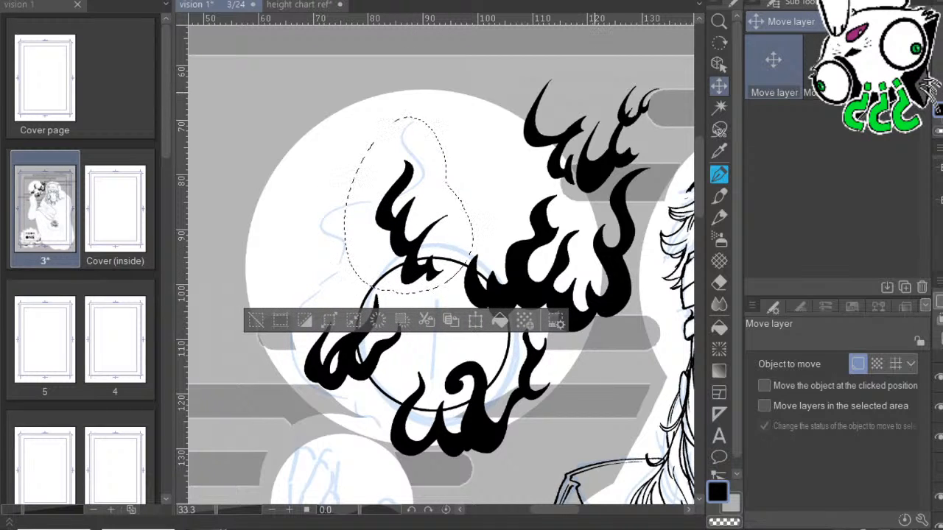
{"action": "key", "text": "ctrl+d"}
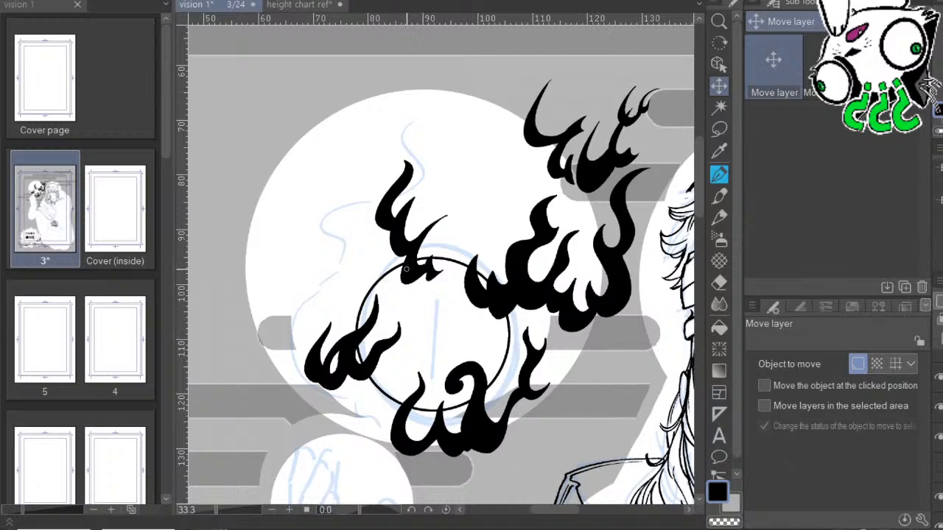
{"action": "mouse_move", "coordinate": [407, 270]}
{"action": "left_mouse_down"}
{"action": "mouse_move", "coordinate": [430, 263]}
{"action": "mouse_move", "coordinate": [405, 274]}
{"action": "mouse_move", "coordinate": [425, 278]}
{"action": "left_mouse_up"}
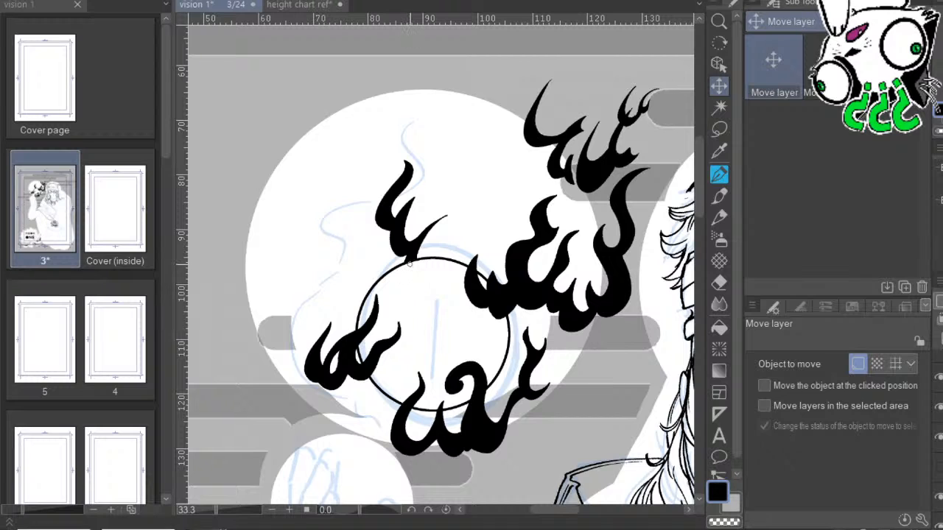
Isolate the reduced forked flame with a lasso selection and move it into the gap between the orb's two upper flames.
{"action": "left_click", "coordinate": [719, 130]}
{"action": "mouse_move", "coordinate": [671, 110]}
{"action": "left_mouse_down"}
{"action": "mouse_move", "coordinate": [523, 97]}
{"action": "mouse_move", "coordinate": [556, 179]}
{"action": "left_mouse_up"}
{"action": "mouse_move", "coordinate": [673, 228]}
{"action": "left_mouse_down"}
{"action": "mouse_move", "coordinate": [700, 258]}
{"action": "mouse_move", "coordinate": [772, 208]}
{"action": "left_mouse_up"}
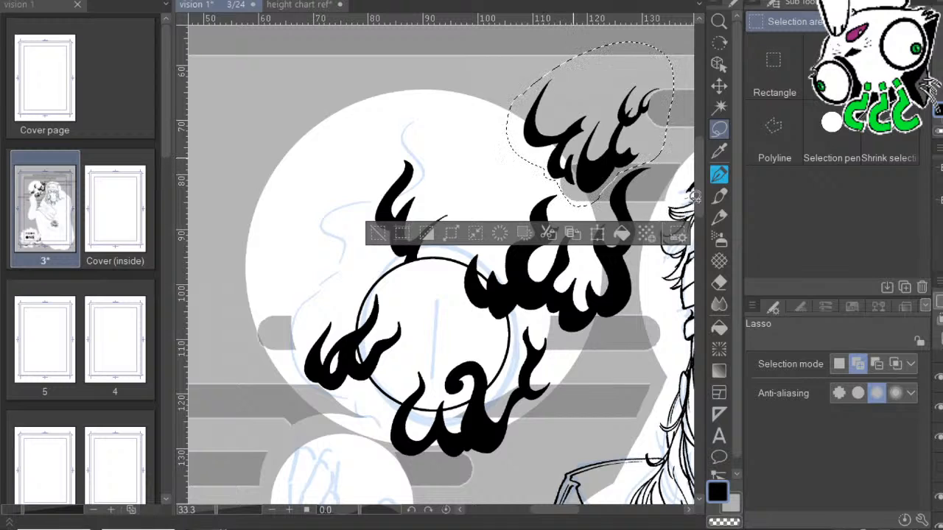
{"action": "left_click", "coordinate": [719, 86]}
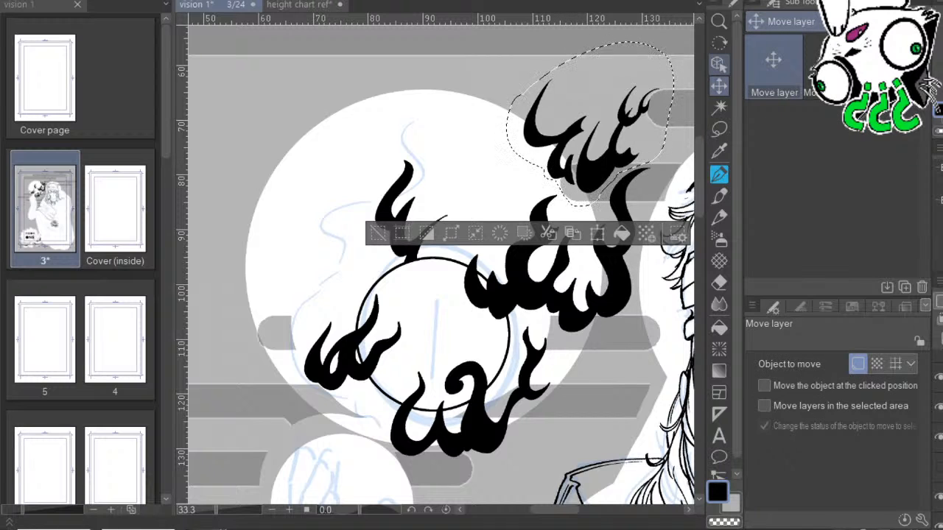
{"action": "key", "text": "Delete"}
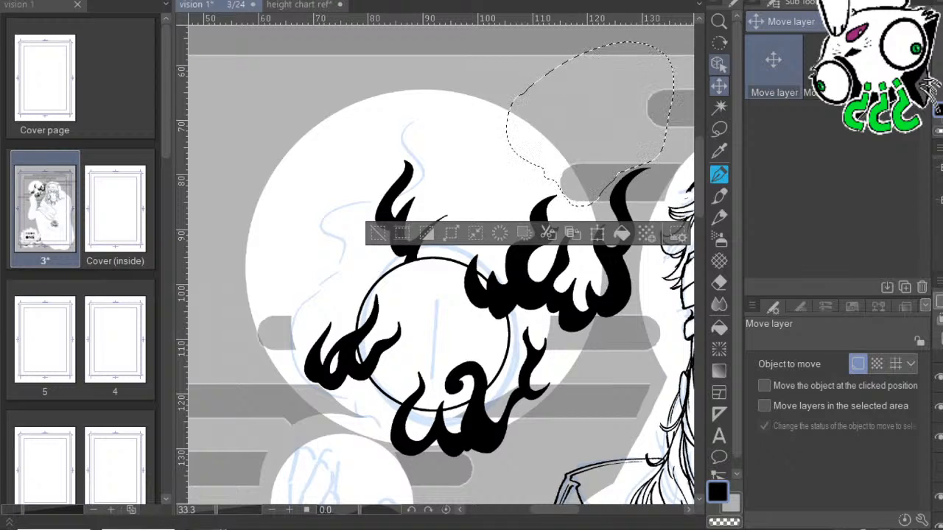
{"action": "key", "text": "ctrl+z"}
{"action": "key", "text": "ctrl+d"}
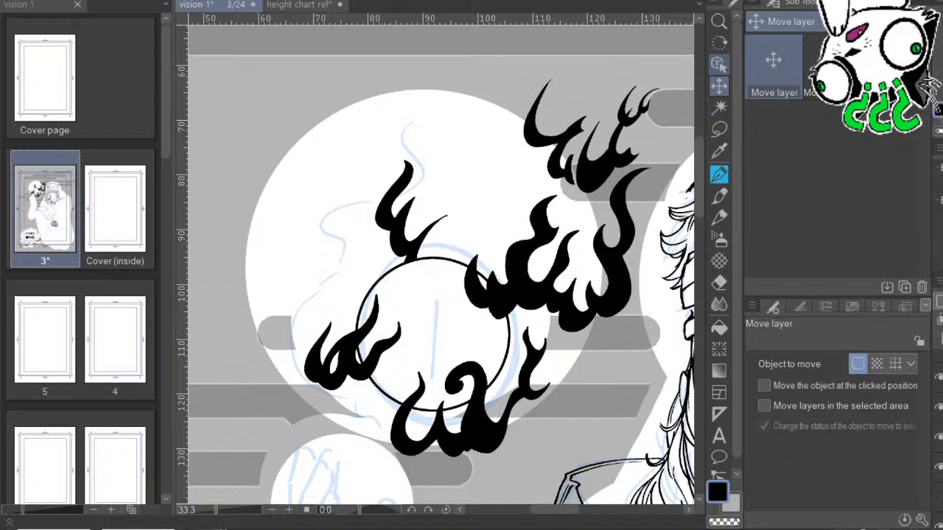
{"action": "left_click_drag", "start_coordinate": [691, 221], "coordinate": [588, 293]}
{"action": "key", "text": "ctrl+z"}
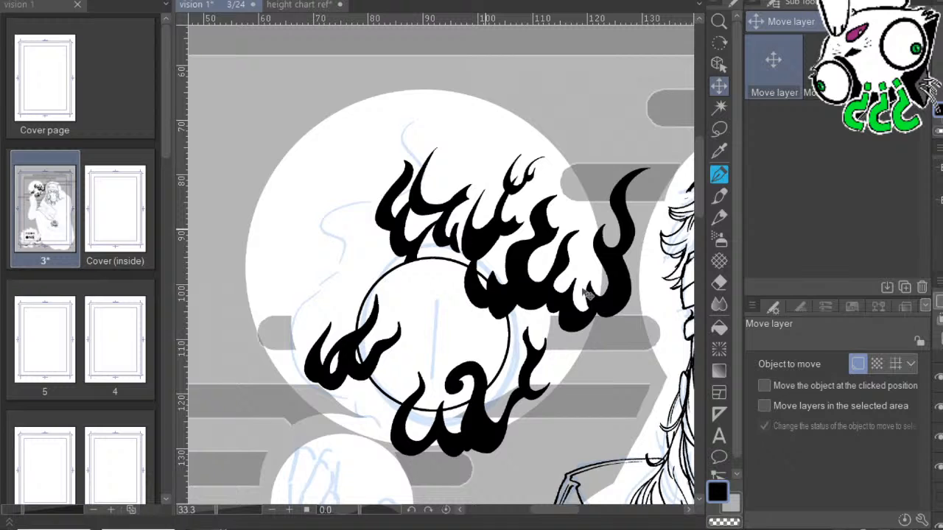
Erase the part of the upper-right flame that crosses inside the orb's outline.
{"action": "scroll", "coordinate": [586, 294], "scroll_direction": "down", "scroll_amount": 3}
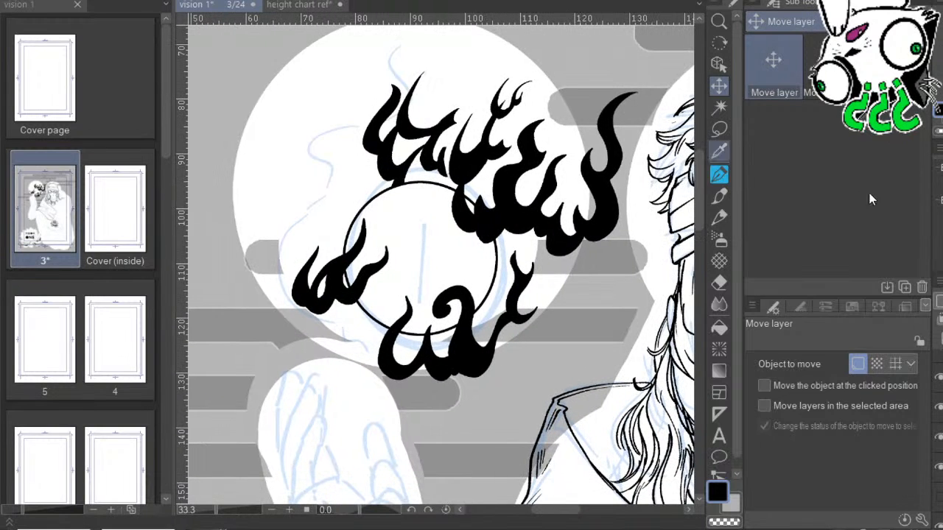
{"action": "key", "text": "p"}
{"action": "left_click_drag", "start_coordinate": [655, 340], "coordinate": [667, 299]}
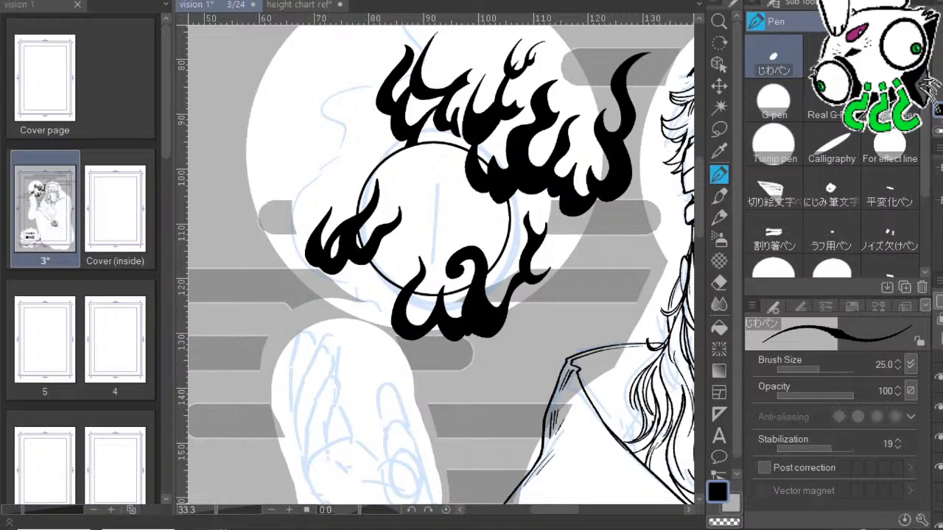
{"action": "key", "text": "ctrl+z"}
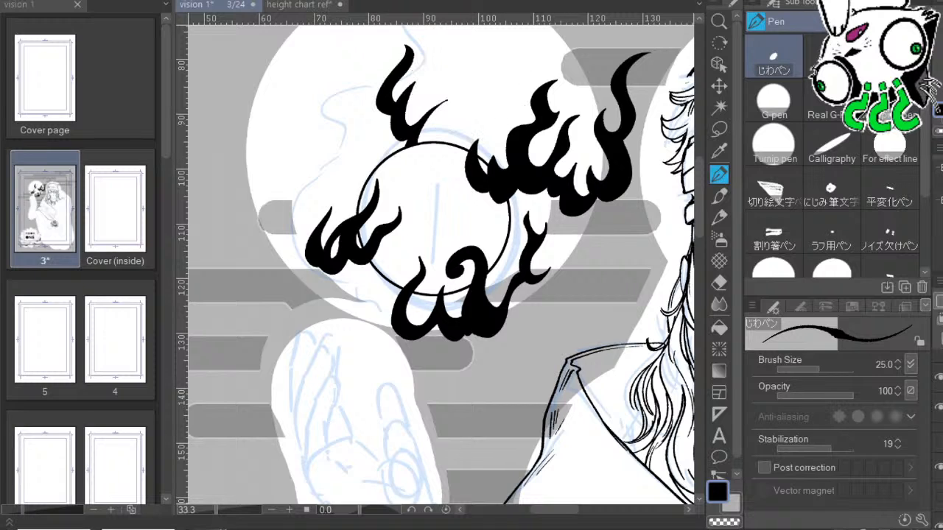
{"action": "key", "text": "ctrl+y"}
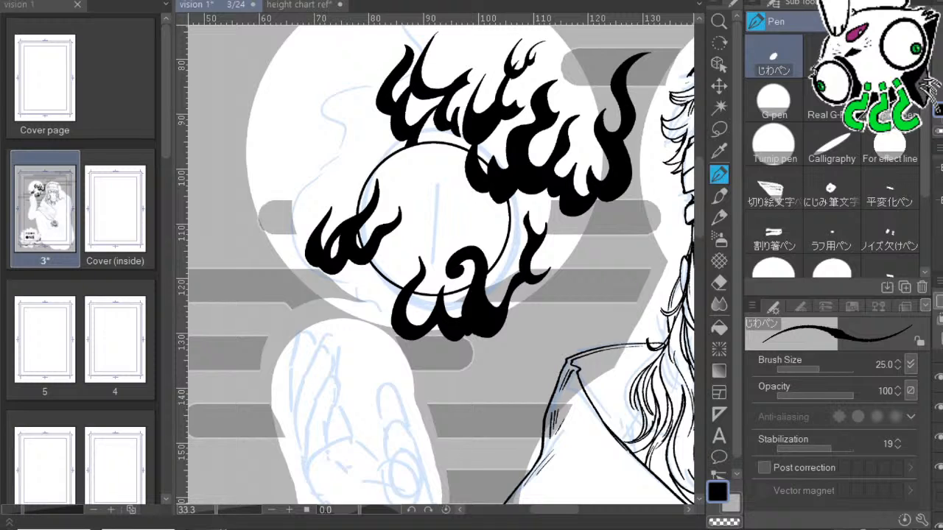
{"action": "mouse_move", "coordinate": [472, 168]}
{"action": "left_mouse_down"}
{"action": "mouse_move", "coordinate": [501, 180]}
{"action": "mouse_move", "coordinate": [482, 166]}
{"action": "mouse_move", "coordinate": [504, 212]}
{"action": "mouse_move", "coordinate": [488, 172]}
{"action": "mouse_move", "coordinate": [495, 181]}
{"action": "mouse_move", "coordinate": [489, 175]}
{"action": "mouse_move", "coordinate": [502, 203]}
{"action": "mouse_move", "coordinate": [479, 171]}
{"action": "mouse_move", "coordinate": [464, 173]}
{"action": "left_mouse_up"}
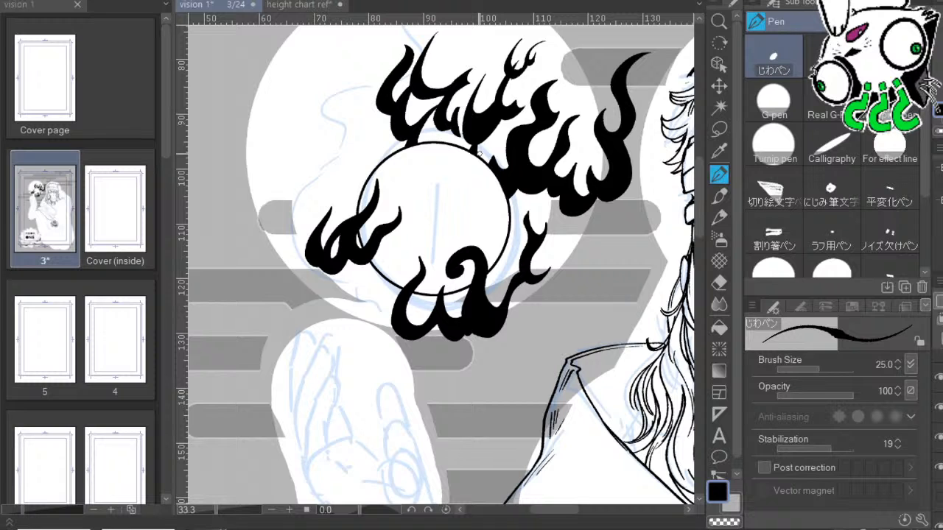
Lasso a small pointed shape at the lower flame's right edge and fill it with black.
{"action": "mouse_move", "coordinate": [560, 274]}
{"action": "left_mouse_down"}
{"action": "mouse_move", "coordinate": [514, 303]}
{"action": "mouse_move", "coordinate": [580, 240]}
{"action": "left_mouse_up"}
{"action": "left_click_drag", "start_coordinate": [590, 291], "coordinate": [589, 279]}
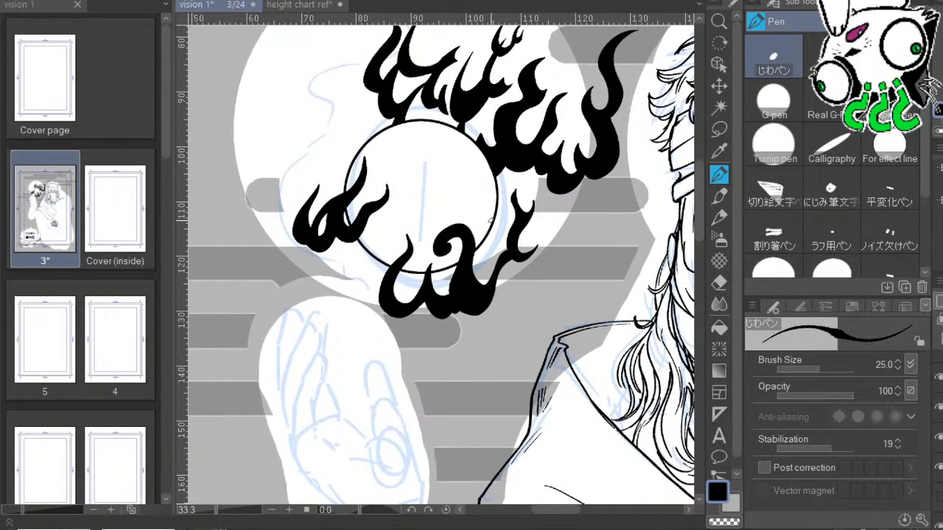
{"action": "left_click_drag", "start_coordinate": [504, 265], "coordinate": [486, 241]}
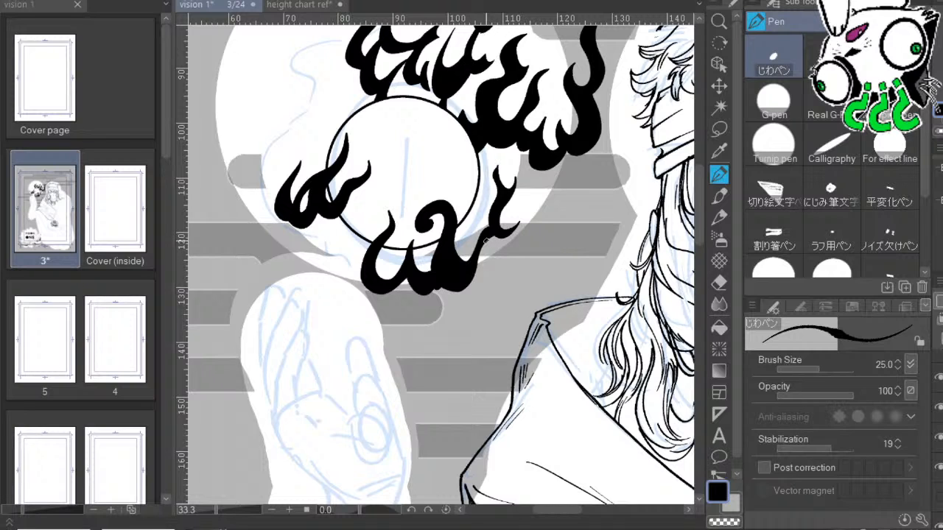
{"action": "key", "text": "m"}
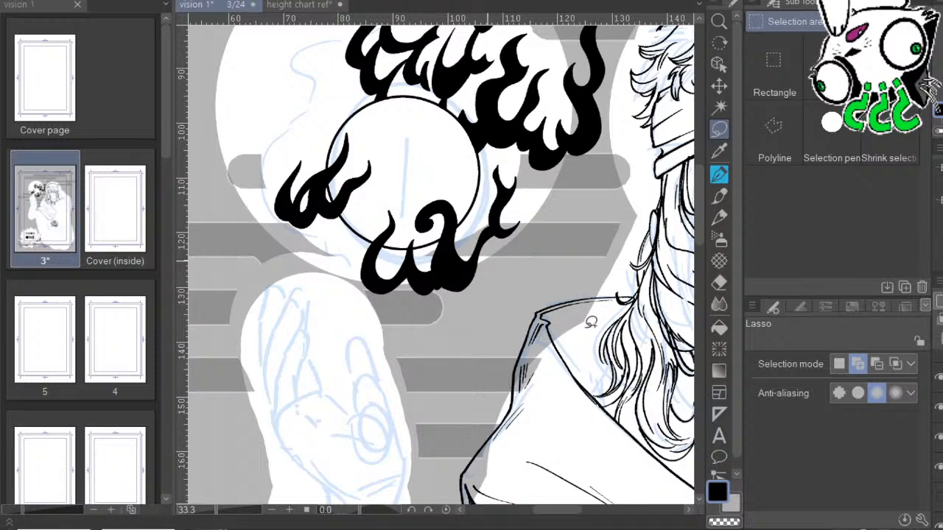
{"action": "left_click_drag", "start_coordinate": [466, 271], "coordinate": [489, 252]}
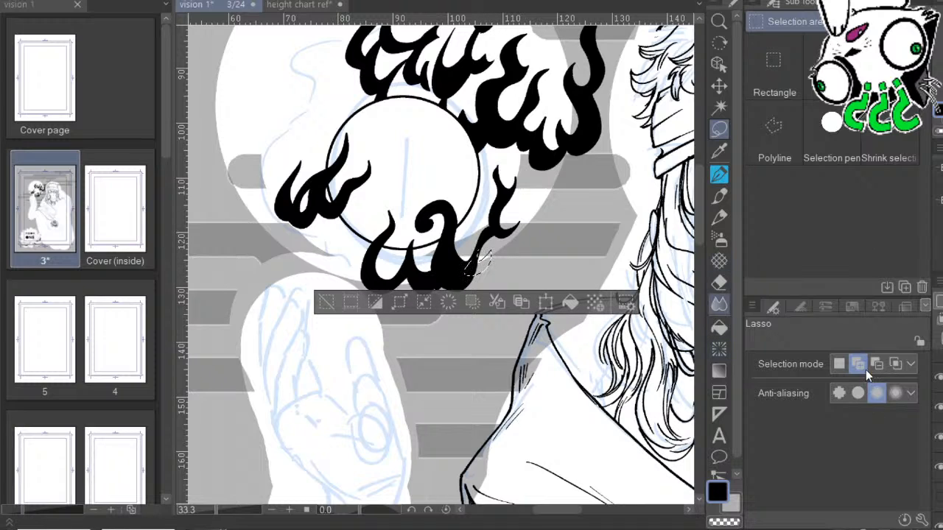
{"action": "key", "text": "g"}
{"action": "left_click", "coordinate": [575, 320]}
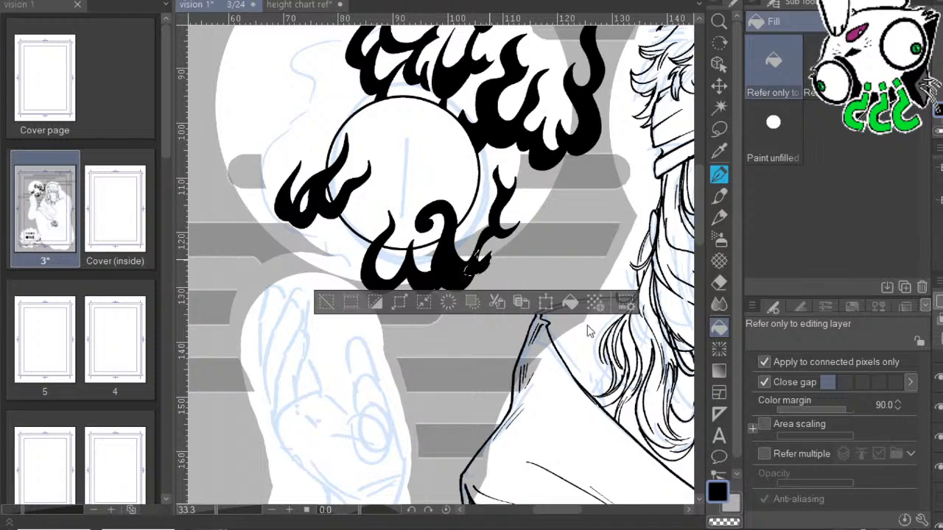
Clear the selection around the filled tip at the lower flame's right edge.
{"action": "key", "text": "ctrl+d"}
{"action": "left_click_drag", "start_coordinate": [590, 331], "coordinate": [685, 338]}
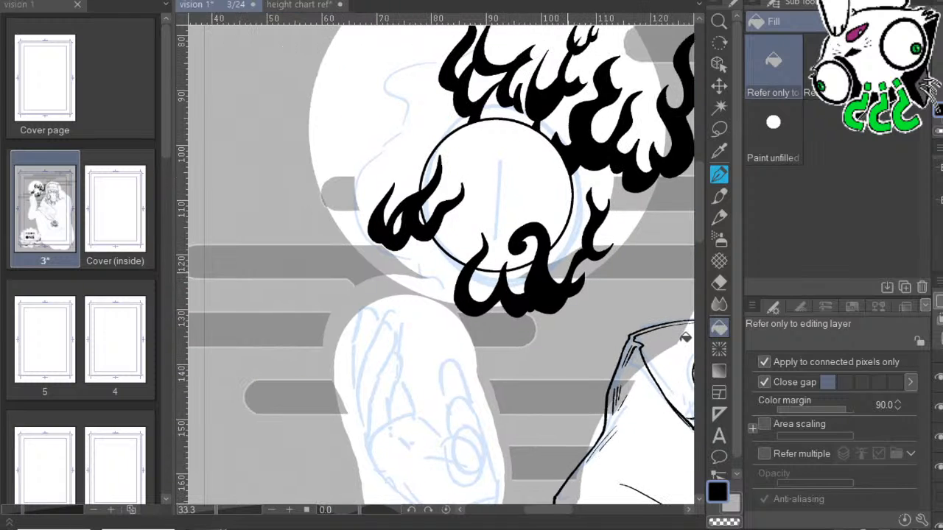
{"action": "left_click_drag", "start_coordinate": [765, 206], "coordinate": [699, 272]}
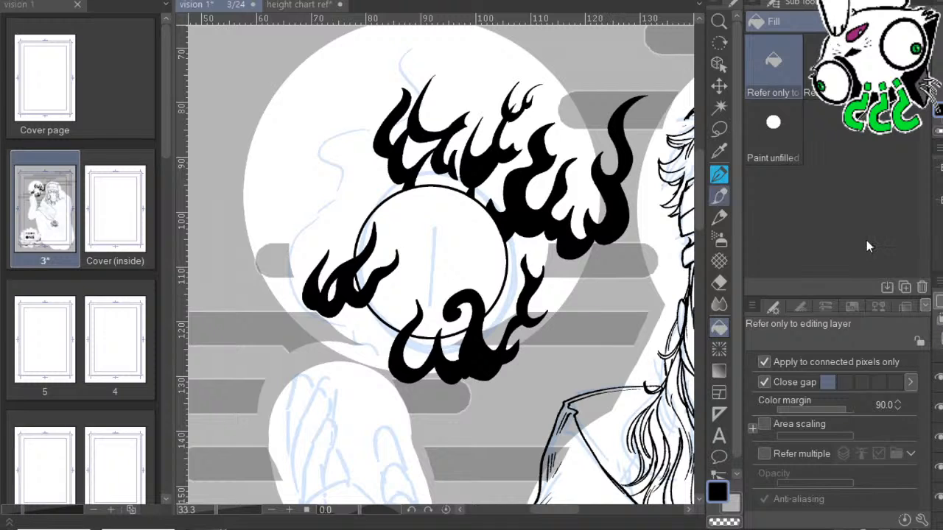
{"action": "key", "text": "m"}
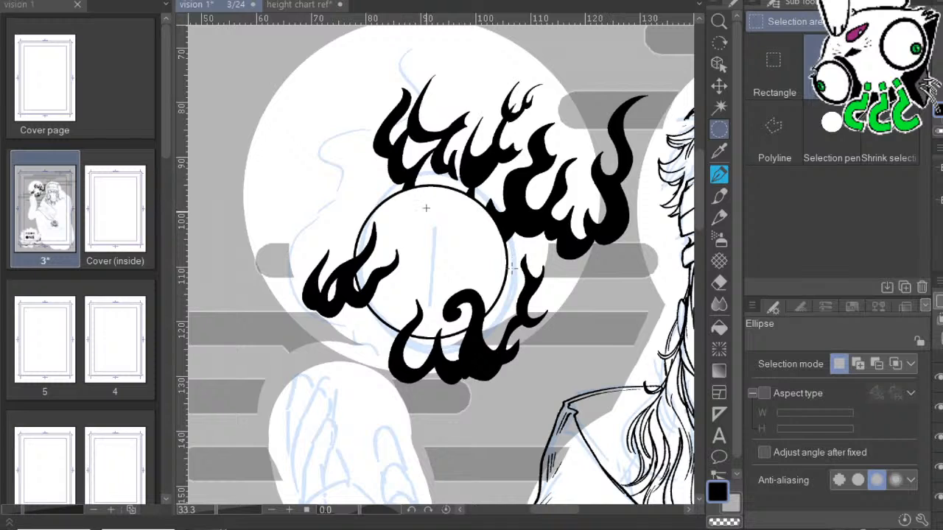
{"action": "left_click_drag", "start_coordinate": [426, 209], "coordinate": [442, 304]}
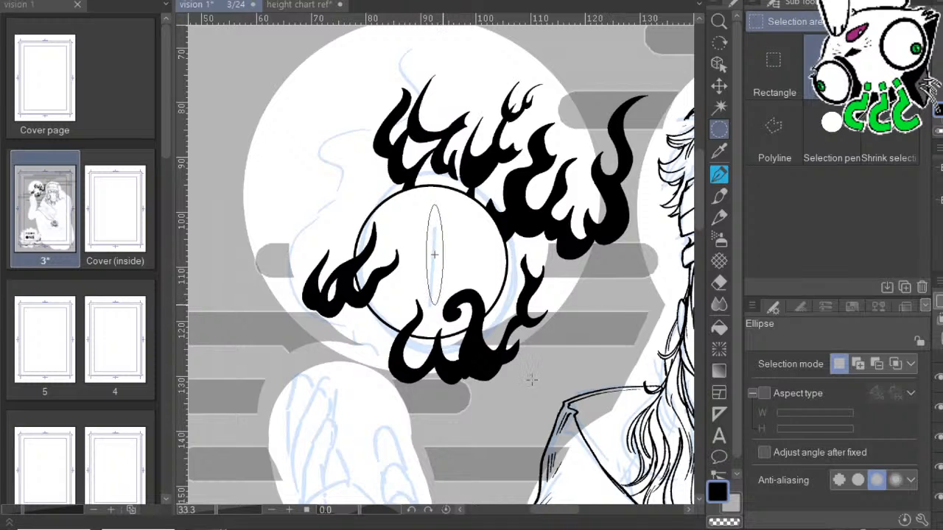
{"action": "key", "text": "ctrl+d"}
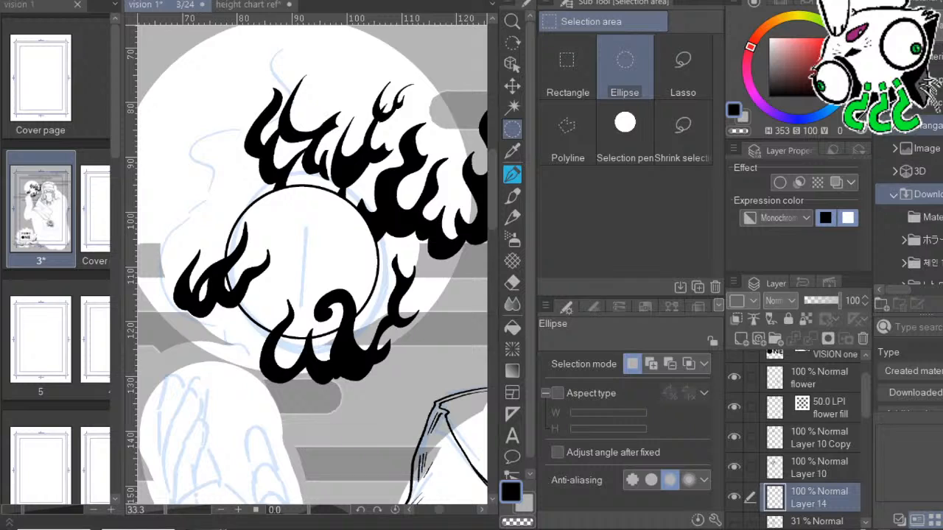
Browse the downloaded material folders for the eye design and open the "tuhk eye" document as reference.
{"action": "left_click", "coordinate": [922, 216]}
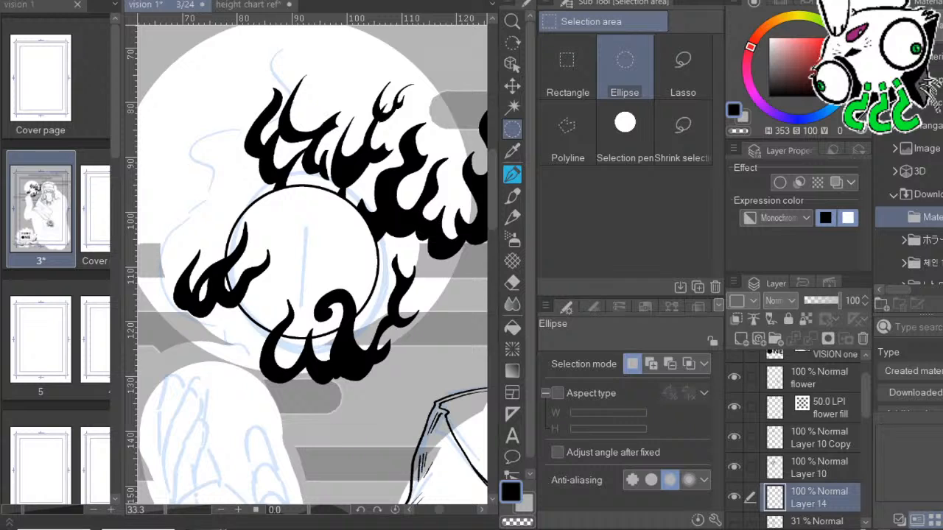
{"action": "scroll", "coordinate": [908, 206], "scroll_direction": "down", "scroll_amount": 4}
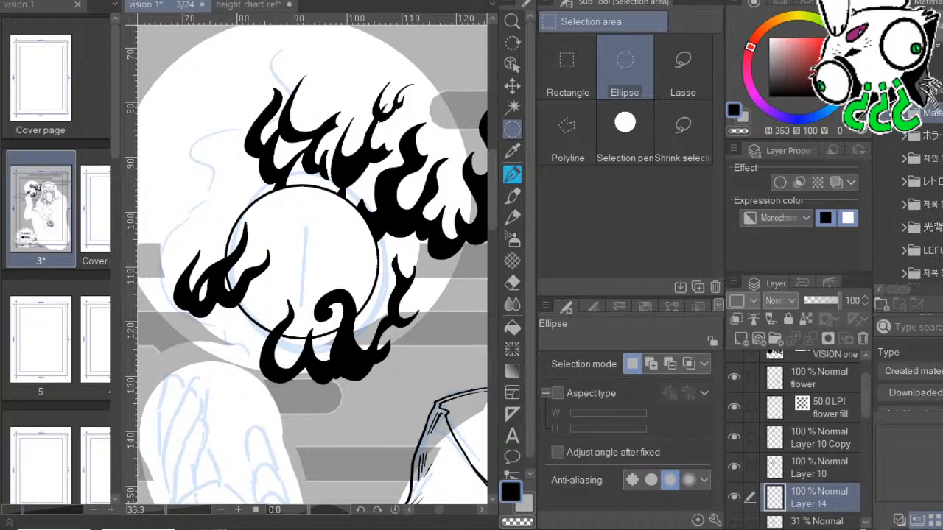
{"action": "scroll", "coordinate": [909, 207], "scroll_direction": "up", "scroll_amount": 5}
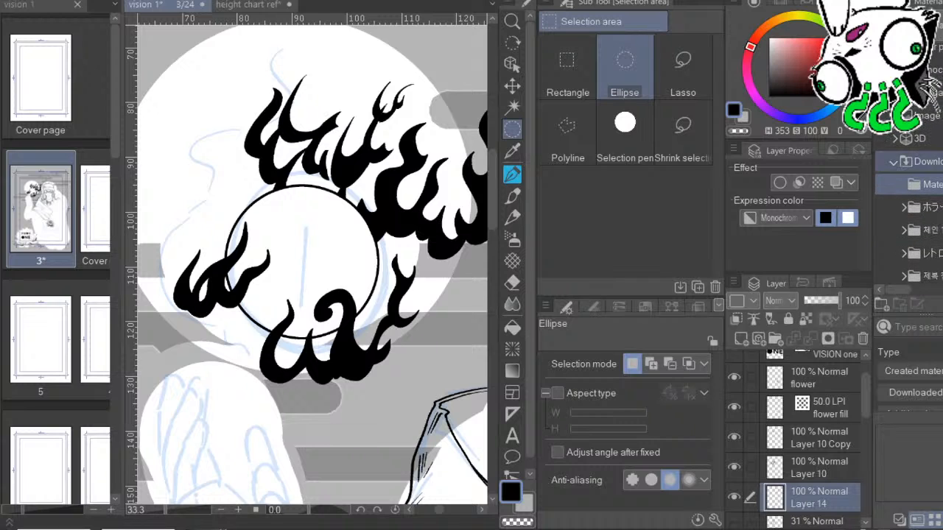
{"action": "scroll", "coordinate": [909, 206], "scroll_direction": "down", "scroll_amount": 4}
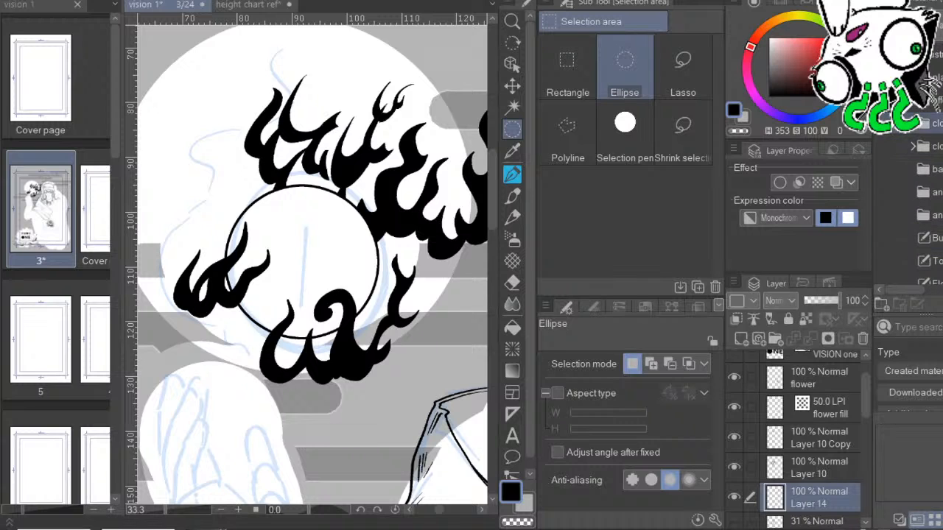
{"action": "scroll", "coordinate": [909, 221], "scroll_direction": "up", "scroll_amount": 3}
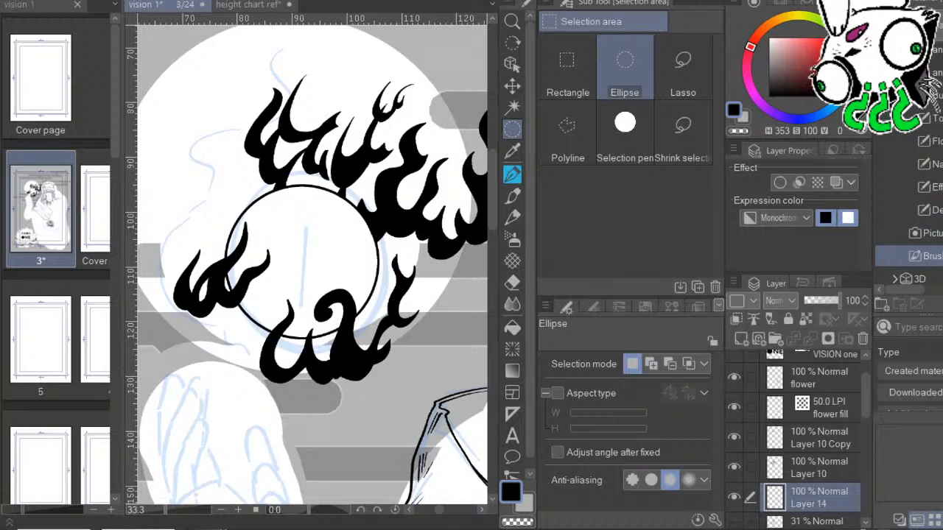
{"action": "scroll", "coordinate": [914, 257], "scroll_direction": "up", "scroll_amount": 1}
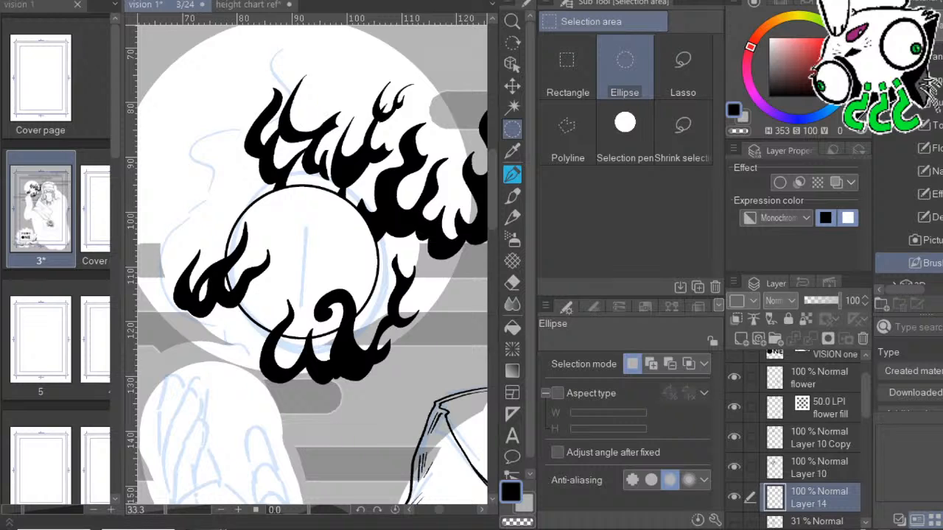
{"action": "scroll", "coordinate": [930, 82], "scroll_direction": "up", "scroll_amount": 5}
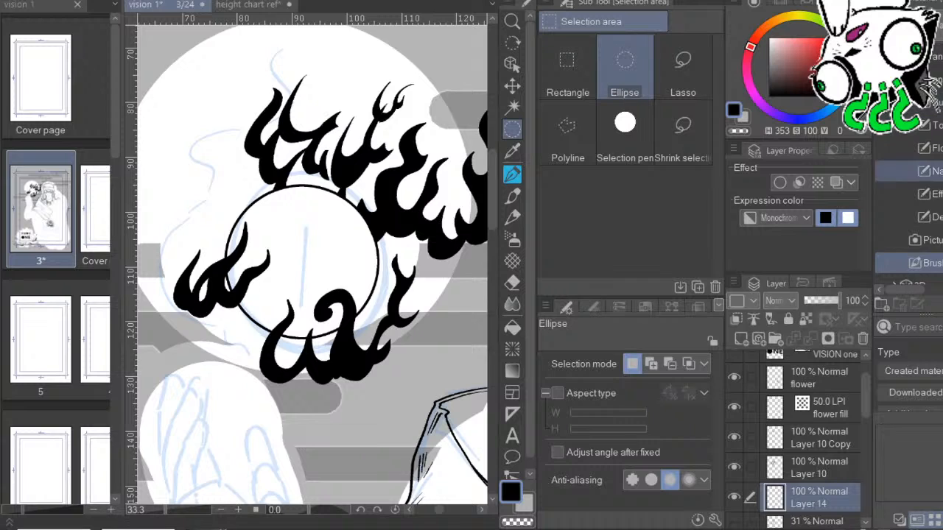
{"action": "scroll", "coordinate": [928, 82], "scroll_direction": "up", "scroll_amount": 1}
{"action": "left_click", "coordinate": [931, 121]}
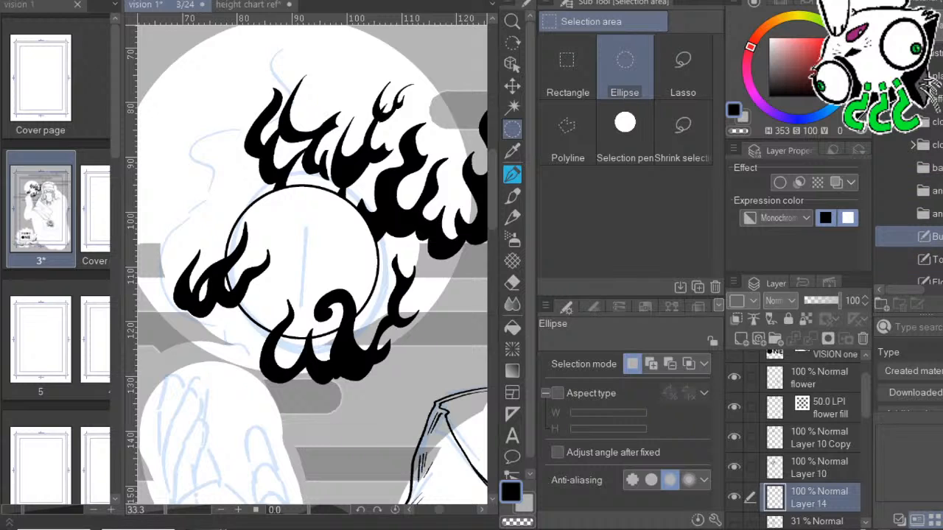
{"action": "scroll", "coordinate": [910, 191], "scroll_direction": "up", "scroll_amount": 2}
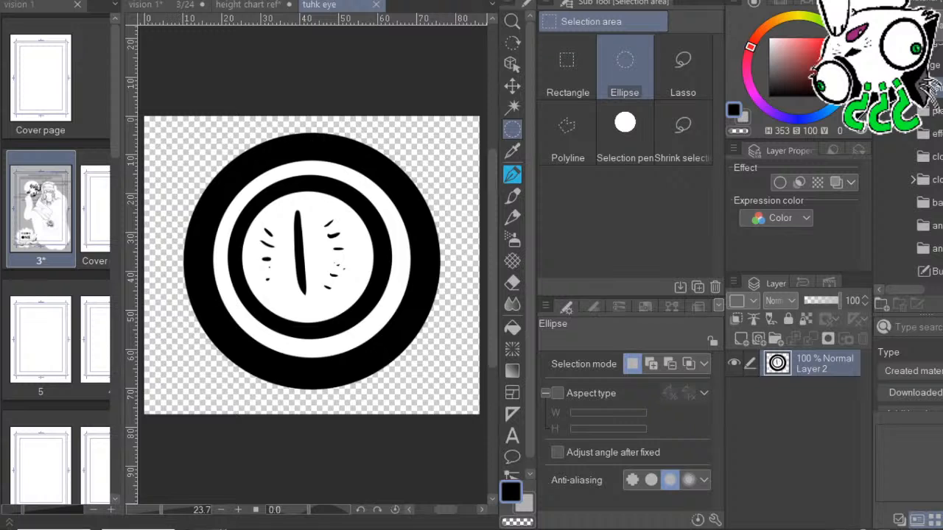
Check the "height chart ref" document and return to the orb on the "vision 1" page.
{"action": "left_click", "coordinate": [265, 6]}
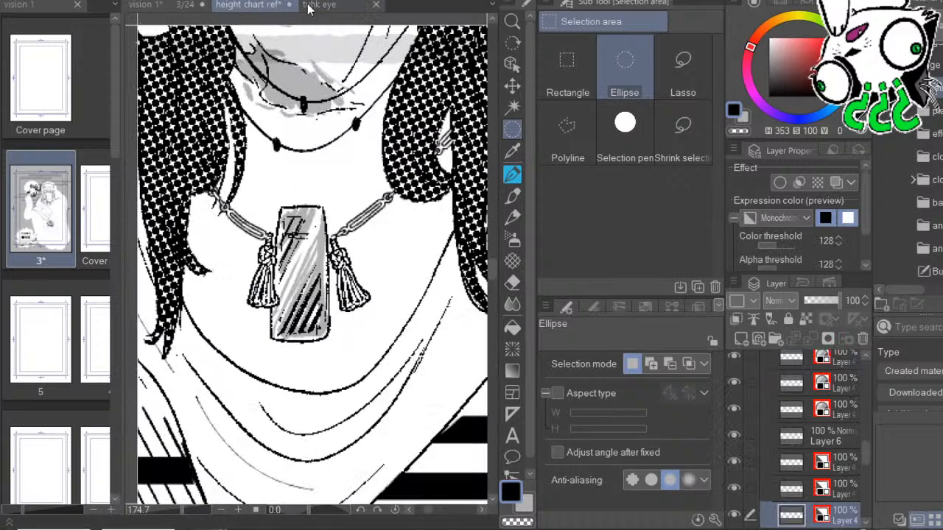
{"action": "left_click", "coordinate": [147, 5]}
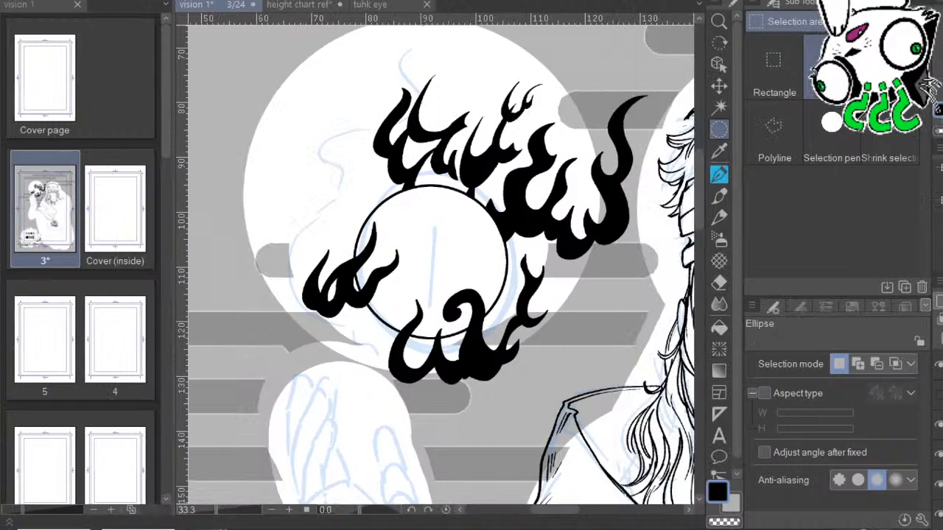
{"action": "left_click_drag", "start_coordinate": [642, 346], "coordinate": [603, 351]}
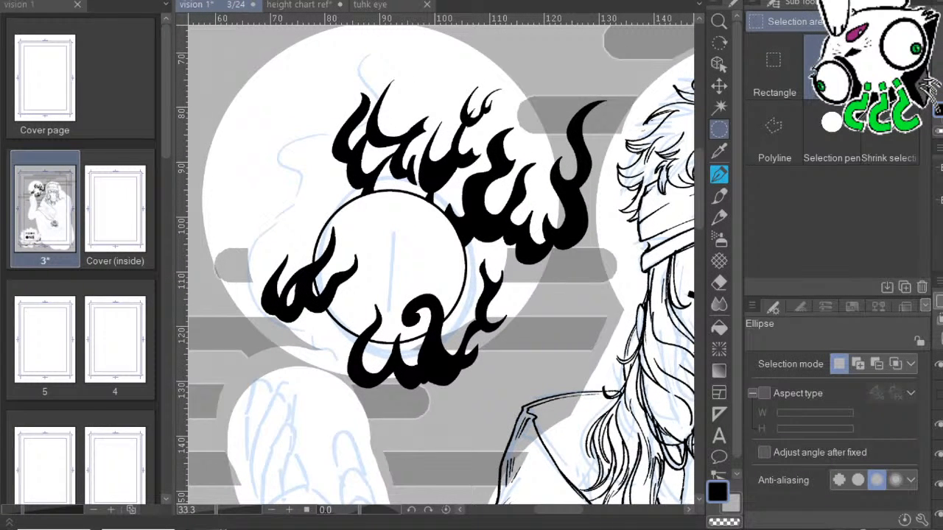
{"action": "left_click", "coordinate": [719, 174]}
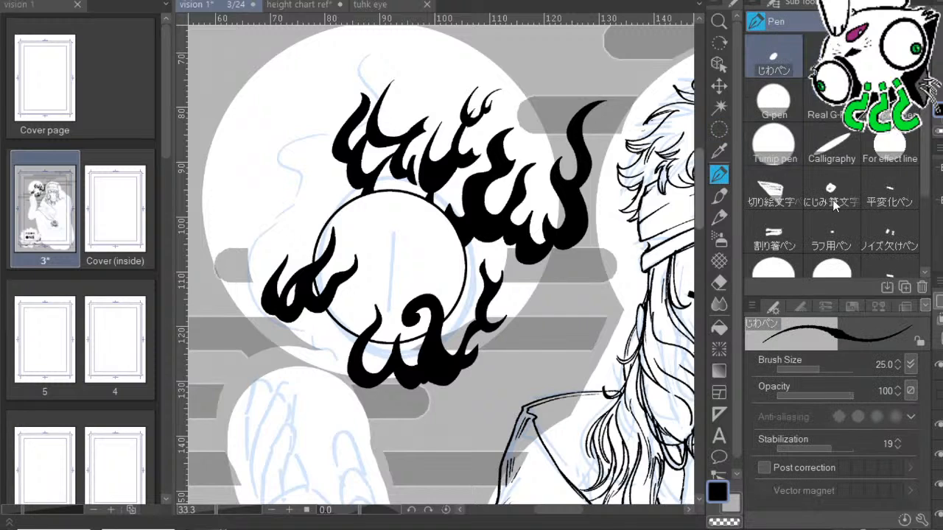
{"action": "left_click_drag", "start_coordinate": [574, 290], "coordinate": [663, 234]}
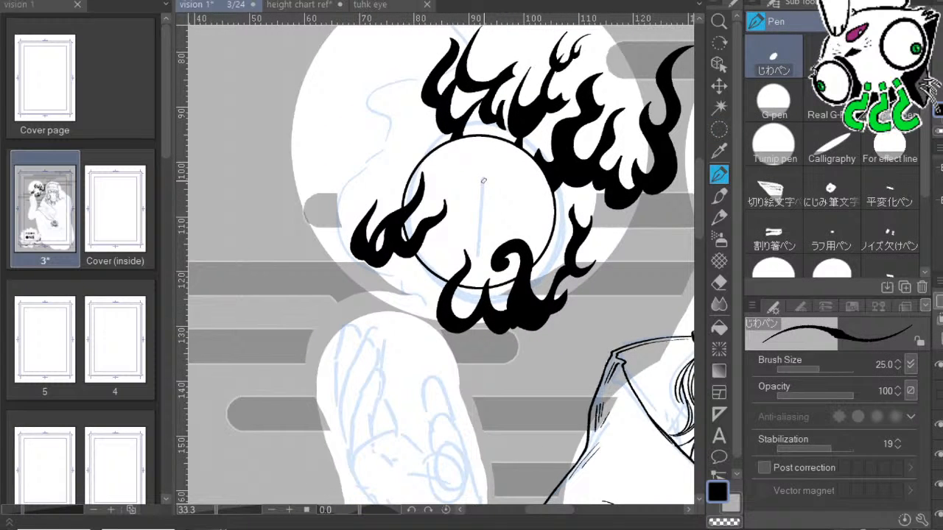
Select a narrow vertical ellipse over the orb's sketched slit, fill it with black and clear the selection.
{"action": "key", "text": "m"}
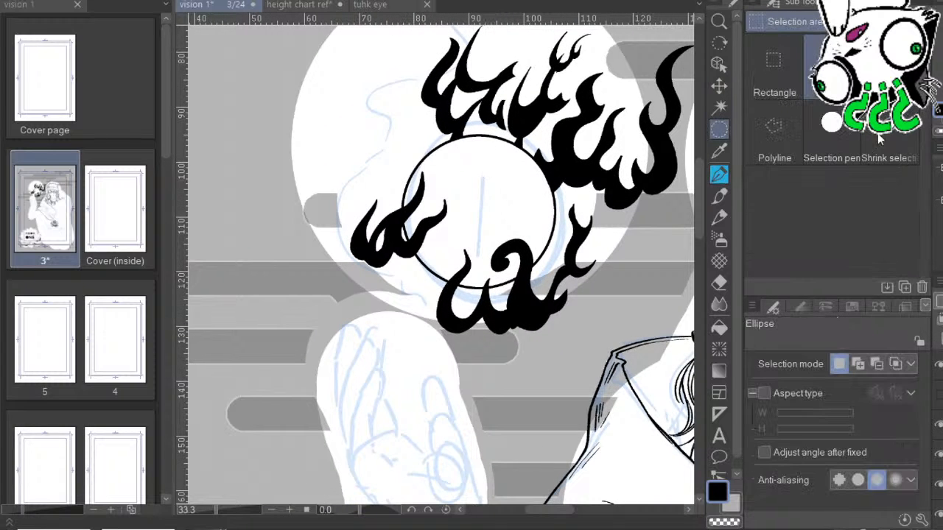
{"action": "left_click_drag", "start_coordinate": [479, 156], "coordinate": [488, 255]}
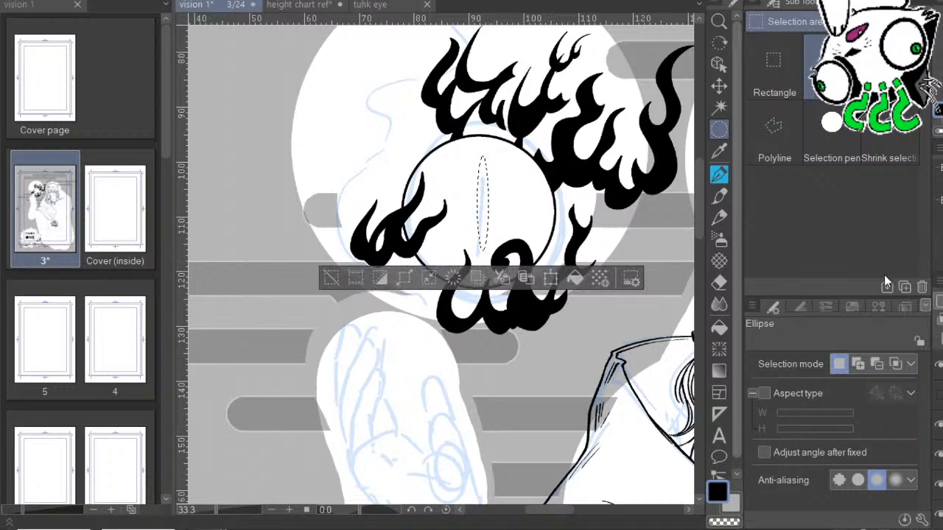
{"action": "left_click", "coordinate": [719, 327]}
{"action": "left_click", "coordinate": [483, 203]}
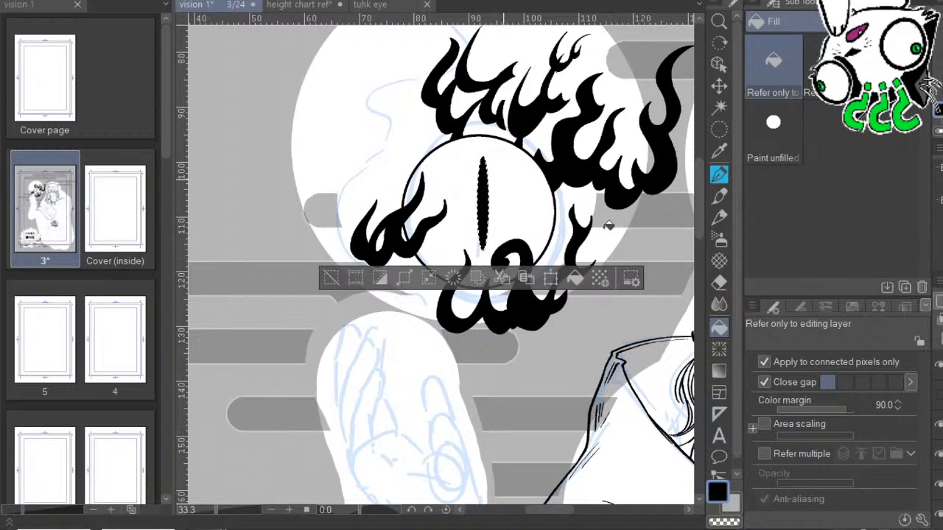
{"action": "left_click", "coordinate": [719, 175]}
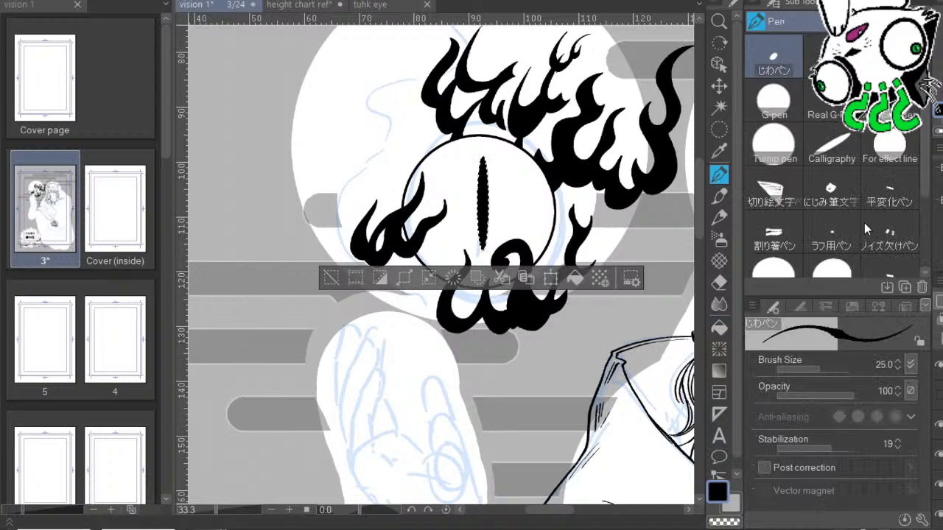
{"action": "key", "text": "ctrl+d"}
{"action": "scroll", "coordinate": [470, 263], "scroll_direction": "down", "scroll_amount": 1}
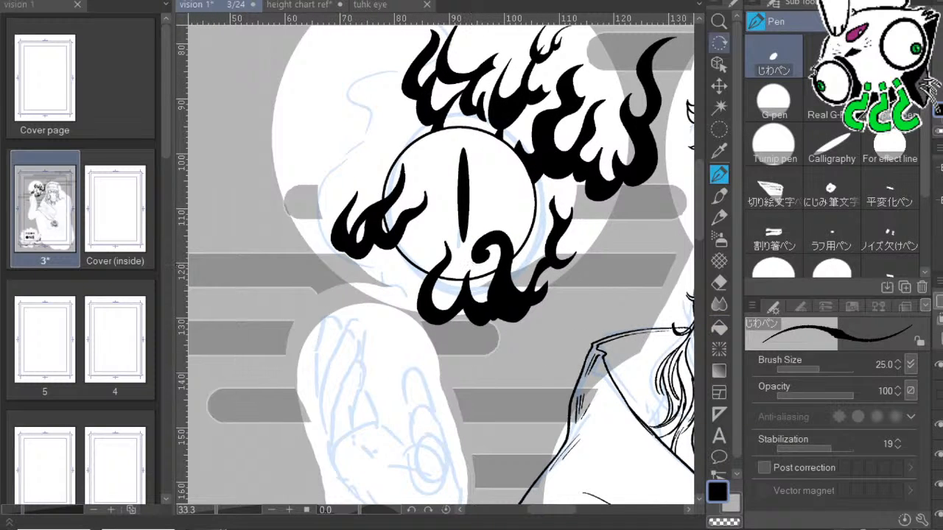
Try stretching the black slit into a round disc nearly filling the orb, and delete it.
{"action": "left_click", "coordinate": [719, 86]}
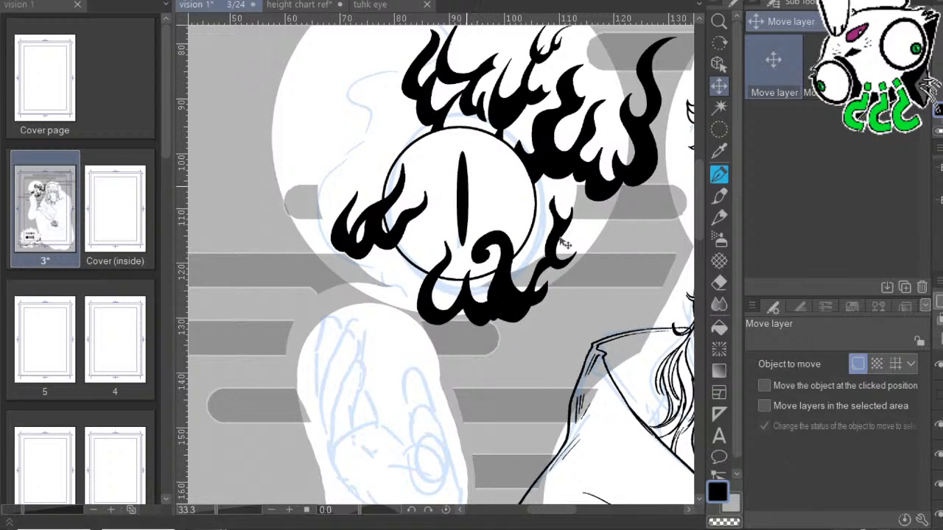
{"action": "key", "text": "ctrl+t"}
{"action": "mouse_move", "coordinate": [558, 310]}
{"action": "left_mouse_down"}
{"action": "mouse_move", "coordinate": [567, 247]}
{"action": "mouse_move", "coordinate": [569, 304]}
{"action": "mouse_move", "coordinate": [565, 315]}
{"action": "mouse_move", "coordinate": [567, 241]}
{"action": "mouse_move", "coordinate": [606, 238]}
{"action": "mouse_move", "coordinate": [475, 260]}
{"action": "left_mouse_up"}
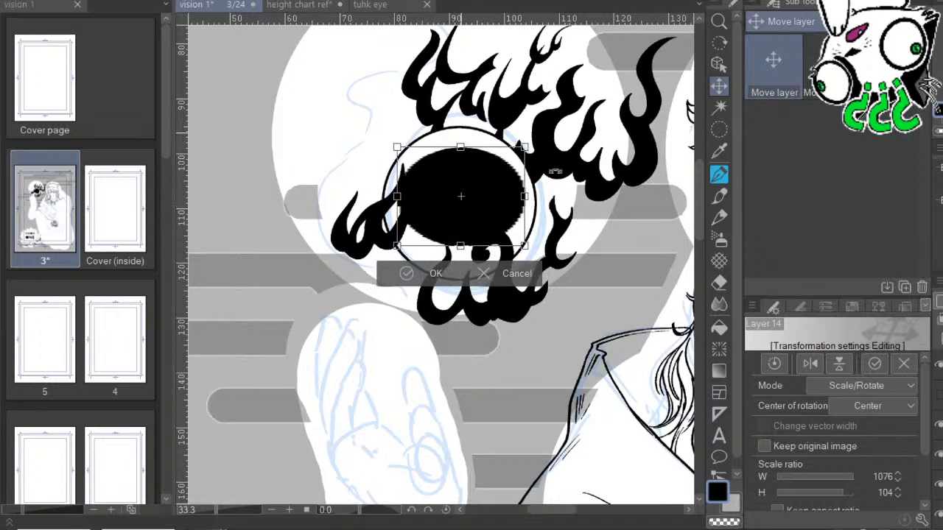
{"action": "left_click_drag", "start_coordinate": [555, 193], "coordinate": [554, 174]}
{"action": "mouse_move", "coordinate": [461, 245]}
{"action": "left_mouse_down"}
{"action": "mouse_move", "coordinate": [465, 272]}
{"action": "mouse_move", "coordinate": [465, 255]}
{"action": "left_mouse_up"}
{"action": "left_click_drag", "start_coordinate": [629, 257], "coordinate": [594, 258]}
{"action": "key", "text": "Return"}
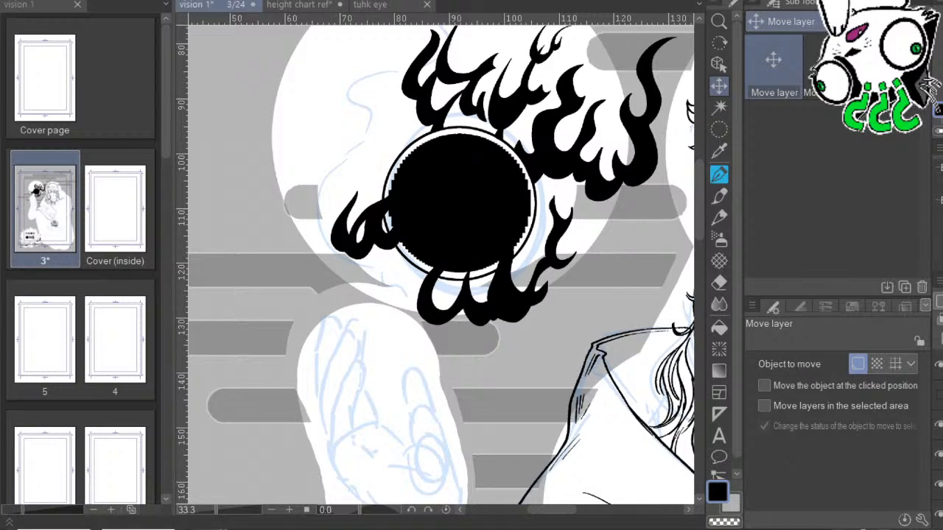
{"action": "key", "text": "Delete"}
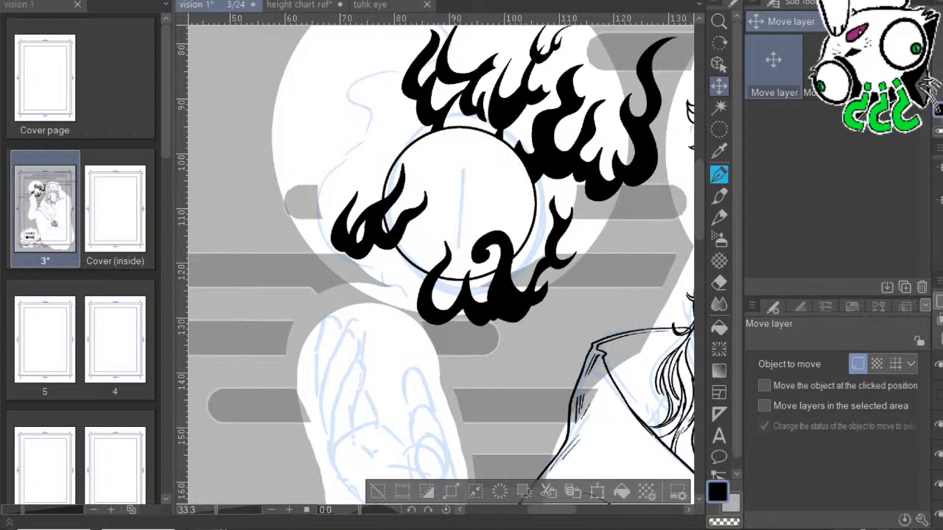
Stamp a solid black disc in the centre of the orb using the G-pen at brush size 600.
{"action": "key", "text": "m"}
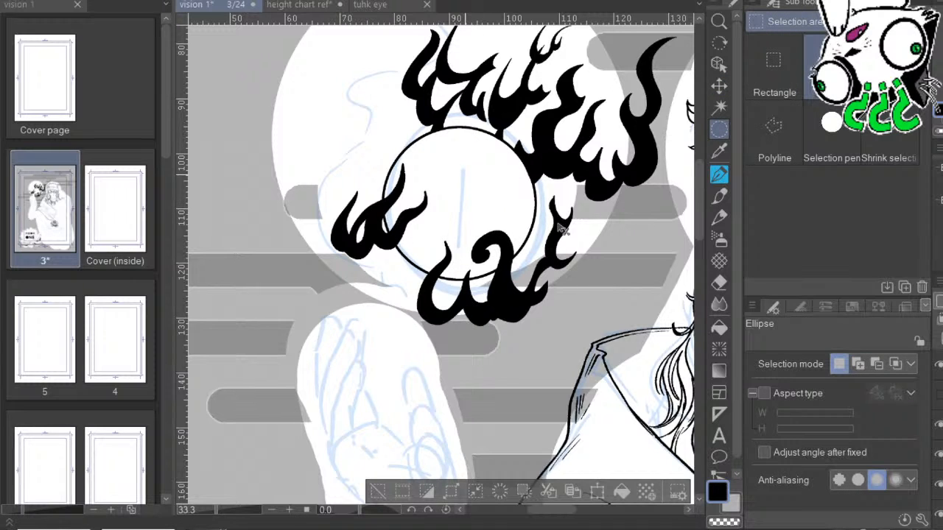
{"action": "left_click", "coordinate": [560, 225]}
{"action": "key", "text": "p"}
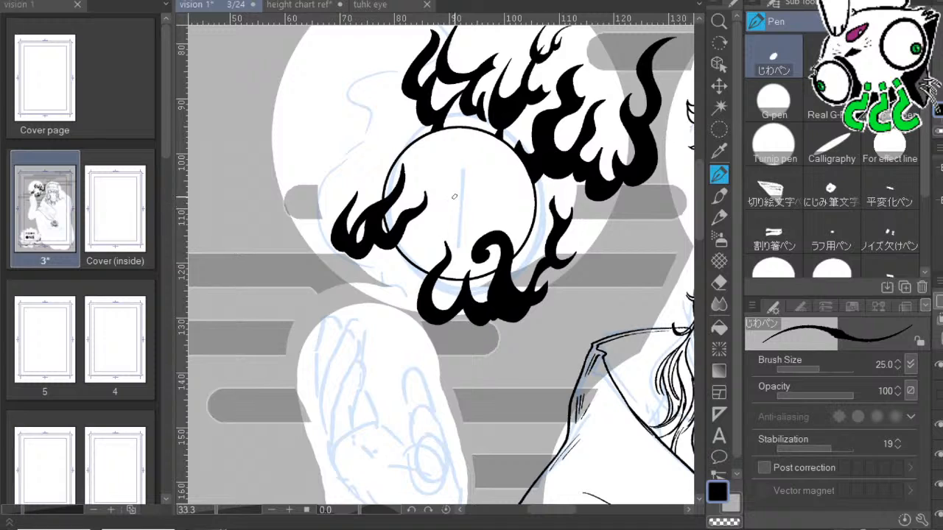
{"action": "left_click", "coordinate": [774, 99]}
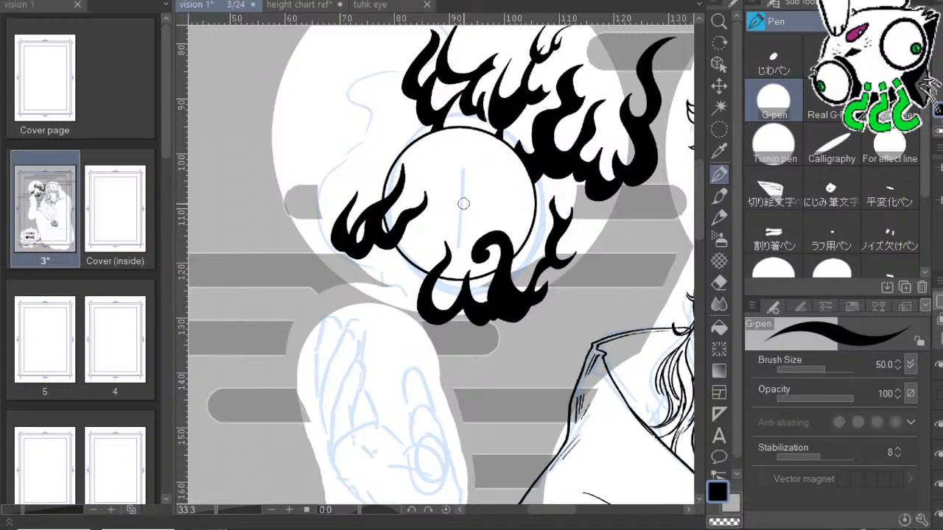
{"action": "key", "text": "]"}
{"action": "key", "text": "]"}
{"action": "key", "text": "]"}
{"action": "key", "text": "]"}
{"action": "key", "text": "]"}
{"action": "key", "text": "]"}
{"action": "key", "text": "]"}
{"action": "key", "text": "]"}
{"action": "key", "text": "]"}
{"action": "key", "text": "]"}
{"action": "key", "text": "]"}
{"action": "key", "text": "]"}
{"action": "key", "text": "]"}
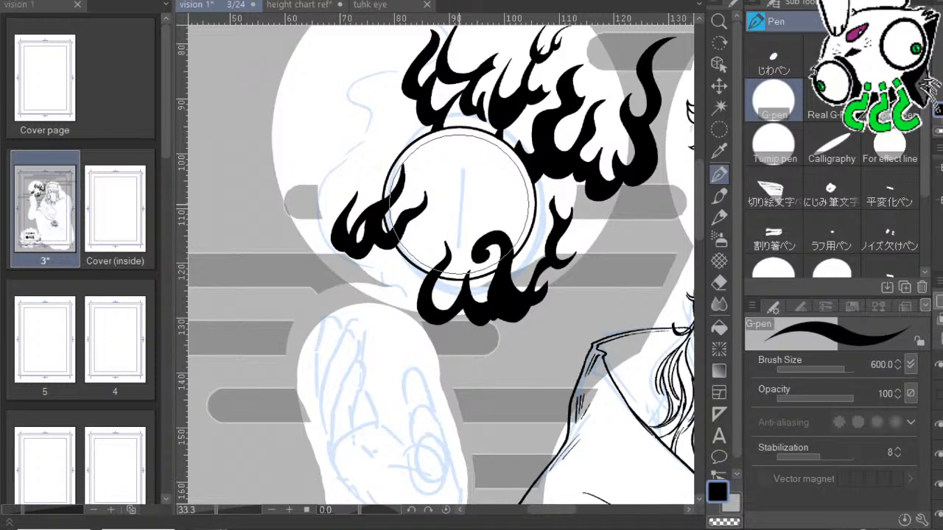
{"action": "left_click", "coordinate": [458, 203]}
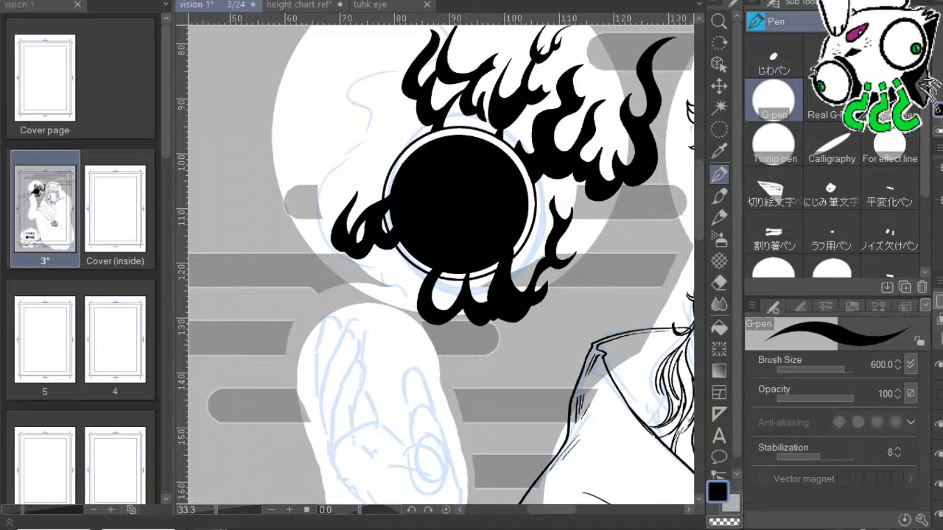
Set the drawing colour to white and apply the blue layer colour to the flames around the orb's sides.
{"action": "key", "text": "o"}
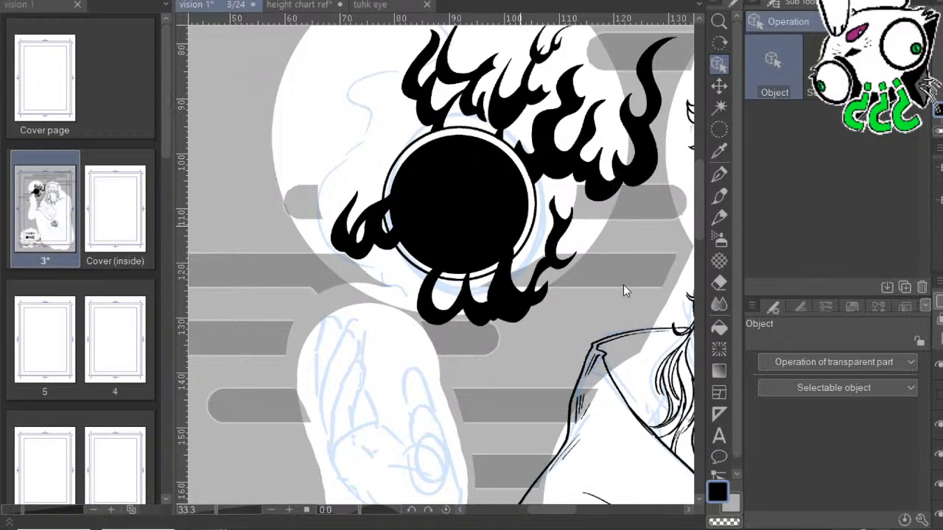
{"action": "left_click", "coordinate": [938, 364]}
{"action": "left_click", "coordinate": [939, 365]}
{"action": "key", "text": "x"}
{"action": "key", "text": "ctrl+b"}
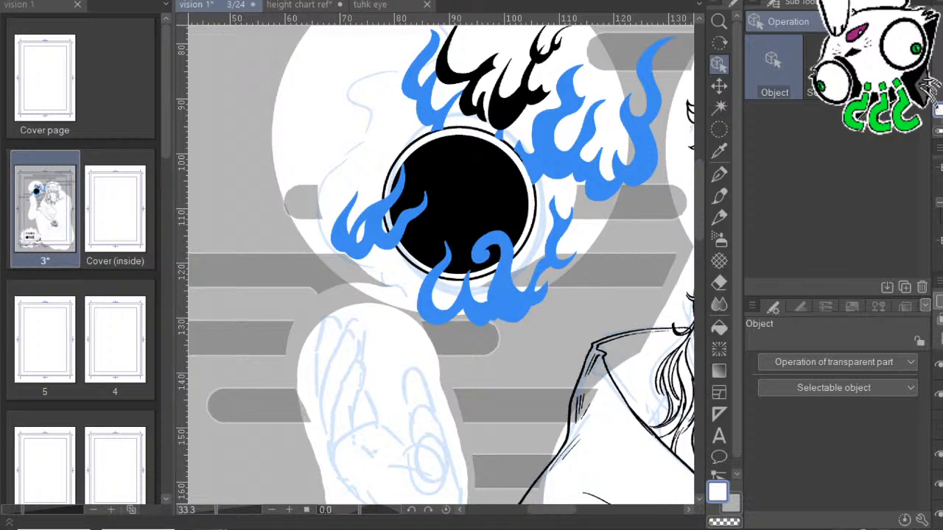
Fill the flames around the orb's sides and underside with white and give them thin black outlines.
{"action": "key", "text": "alt+Delete"}
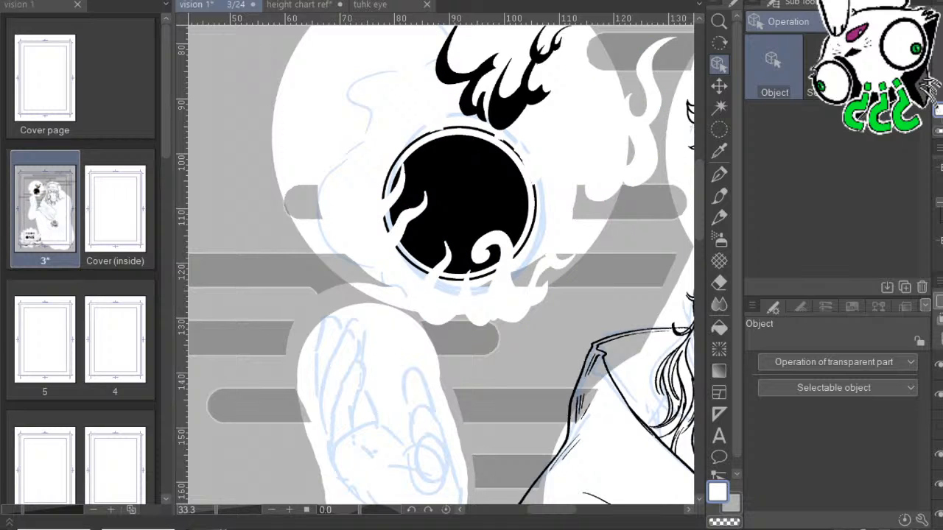
{"action": "key", "text": "x"}
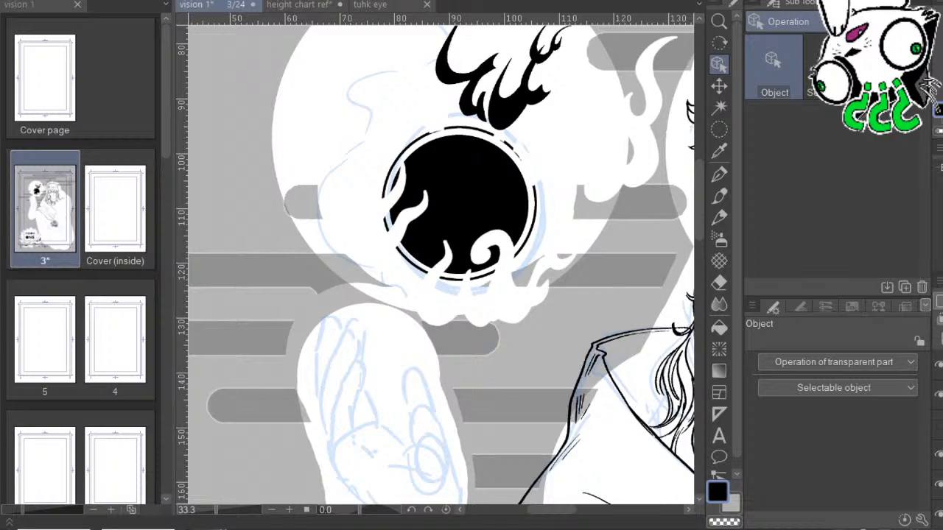
{"action": "key", "text": "alt+Delete"}
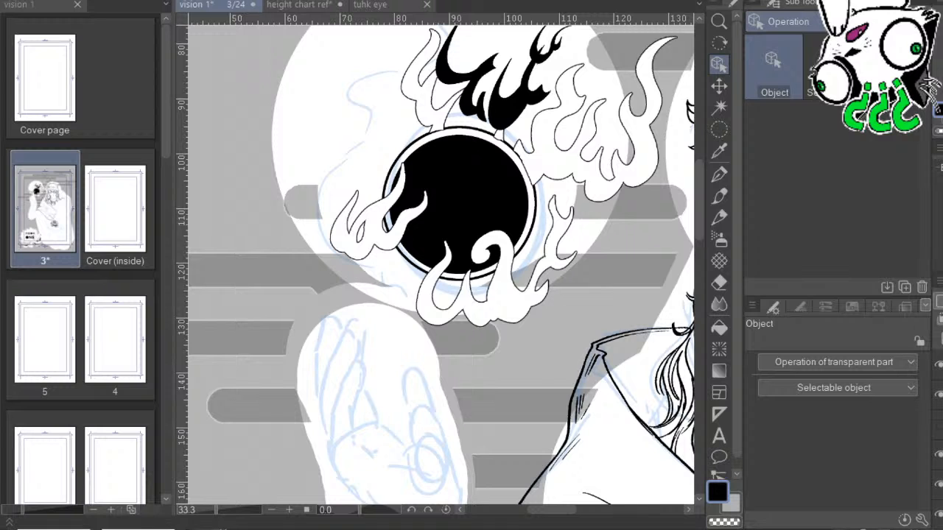
Turn the solid black flames directly above the orb white with thin black outlines, matching the other flames.
{"action": "left_click_drag", "start_coordinate": [663, 254], "coordinate": [580, 358]}
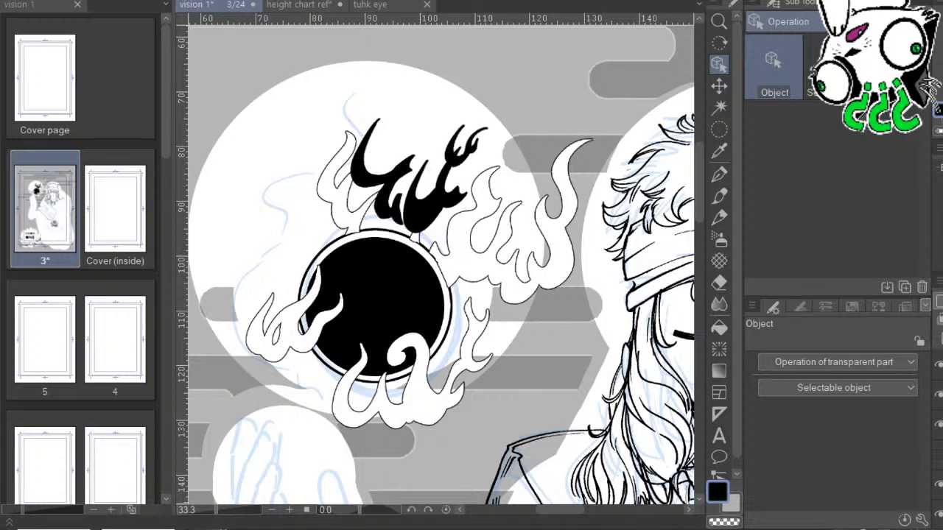
{"action": "key", "text": "ctrl+b"}
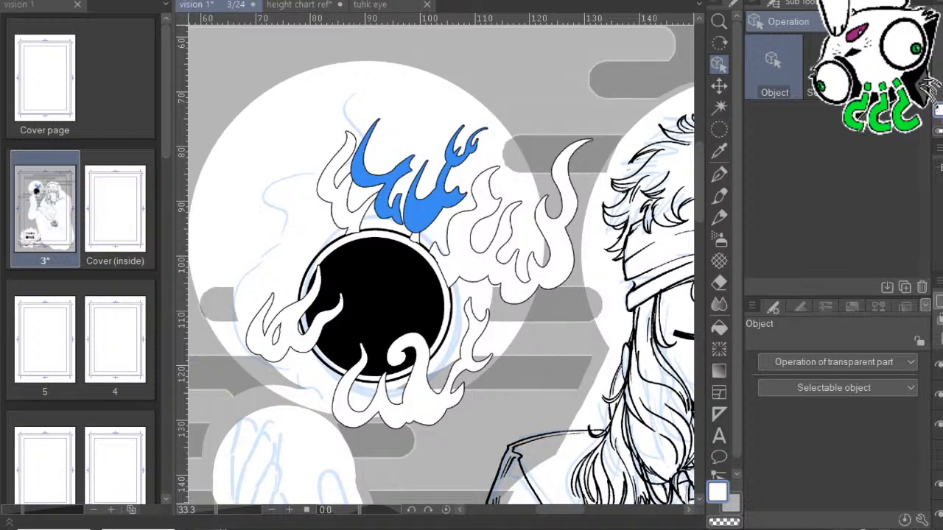
{"action": "key", "text": "ctrl+z"}
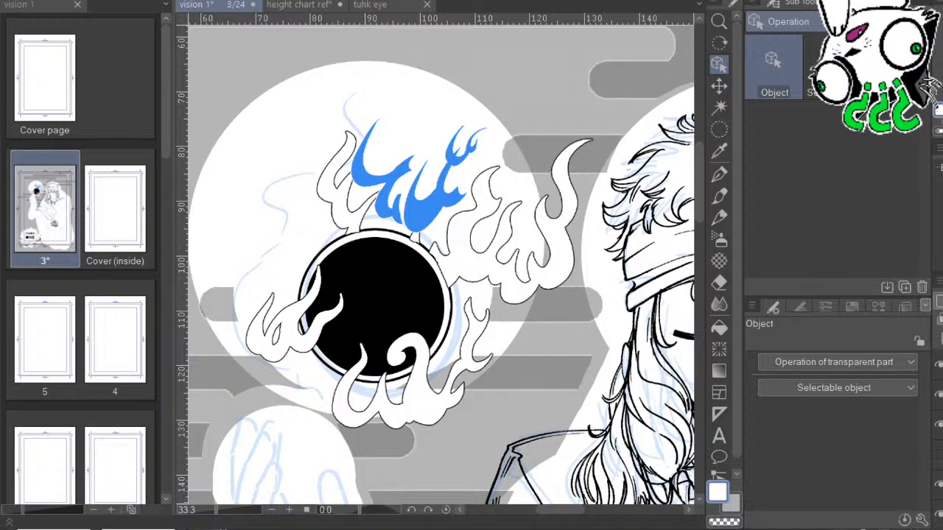
{"action": "key", "text": "ctrl+y"}
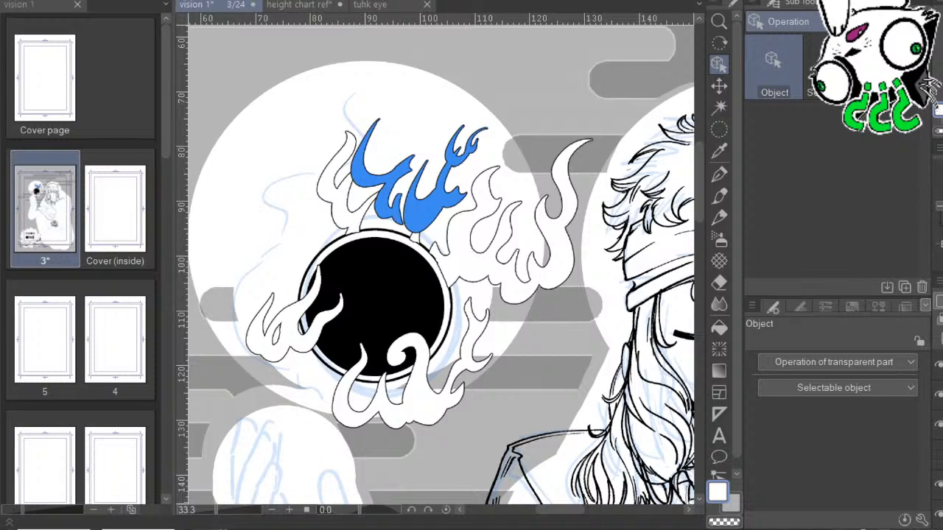
{"action": "key", "text": "ctrl+z"}
{"action": "left_click_drag", "start_coordinate": [698, 348], "coordinate": [745, 362]}
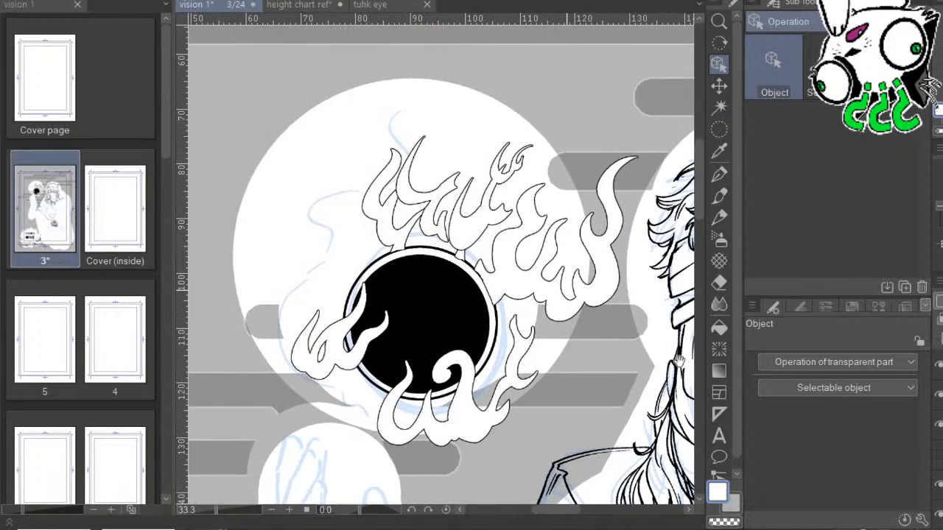
{"action": "left_click_drag", "start_coordinate": [600, 311], "coordinate": [664, 330]}
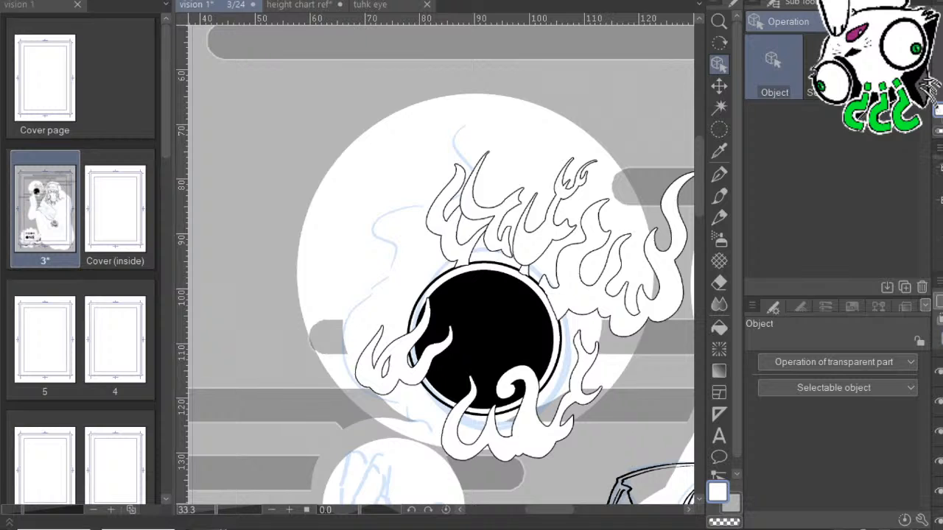
Step back and forth through the recent orb edits, undoing the one that hid the orb's outline behind the lower flames.
{"action": "left_click", "coordinate": [719, 174]}
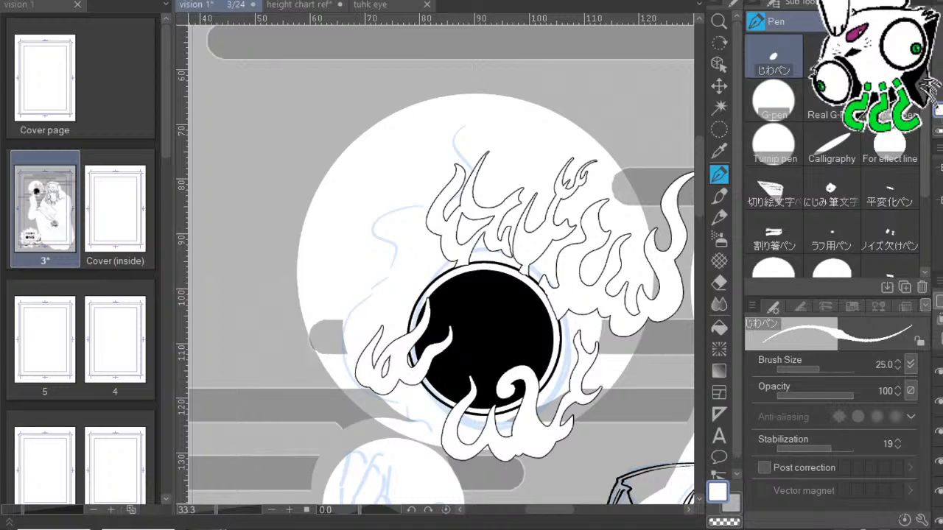
{"action": "key", "text": "ctrl+z"}
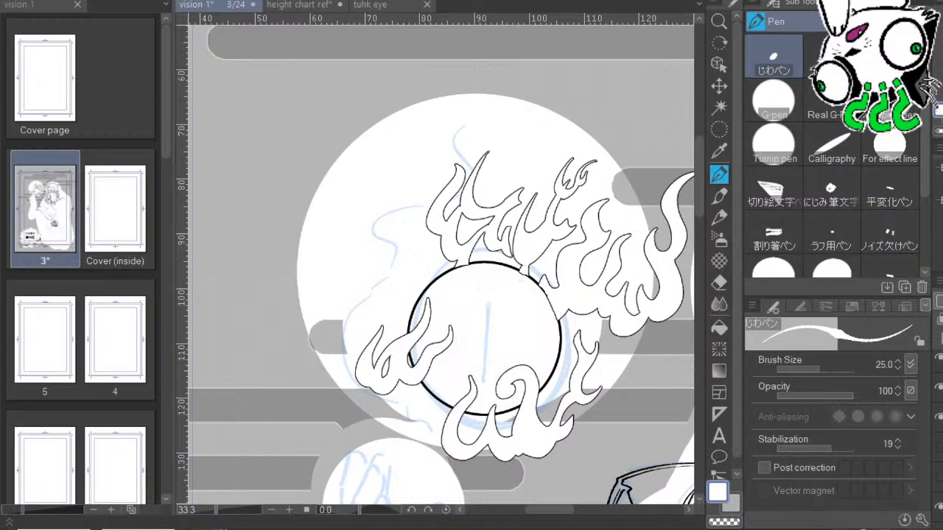
{"action": "key", "text": "ctrl+y"}
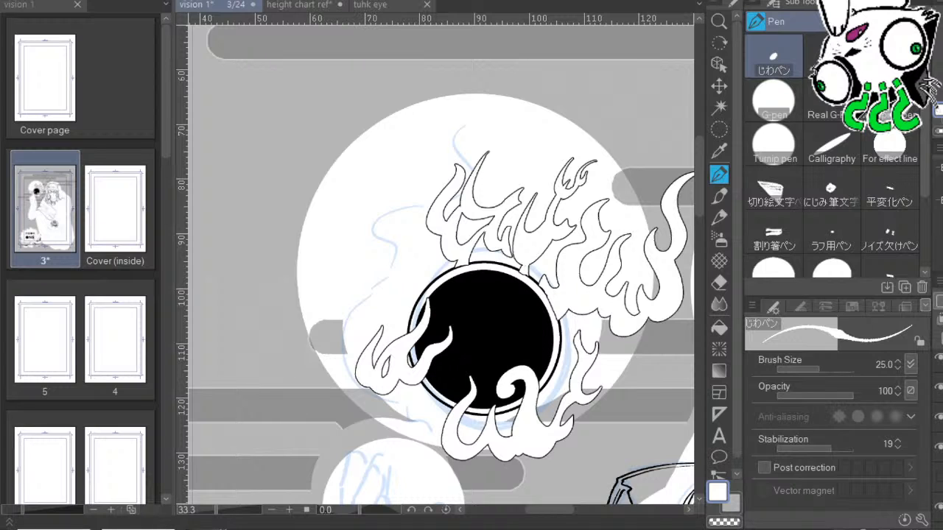
{"action": "key", "text": "ctrl+z"}
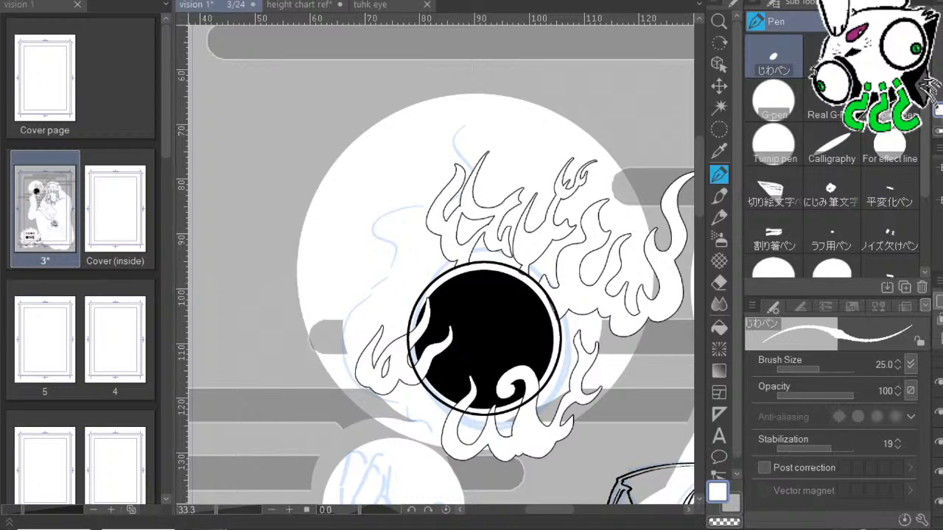
{"action": "key", "text": "ctrl+z"}
{"action": "key", "text": "ctrl+y"}
{"action": "key", "text": "e"}
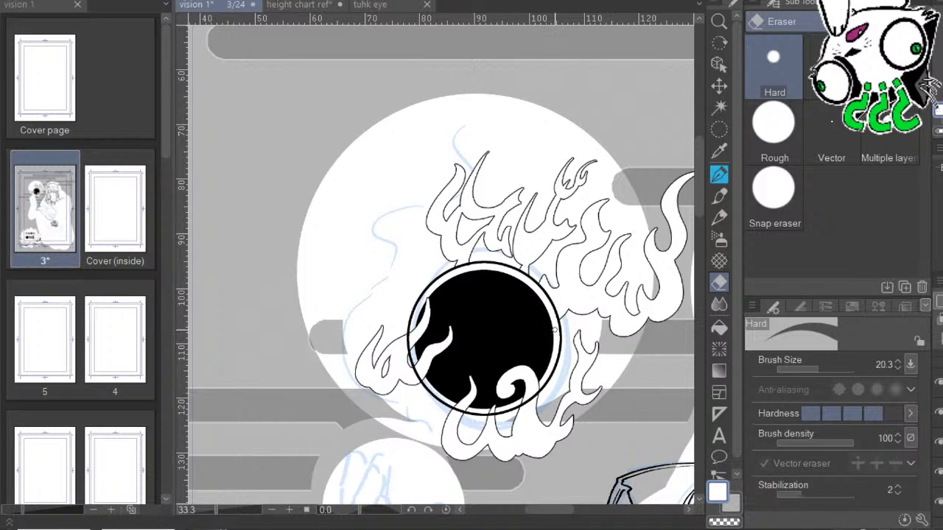
Toggle the visibility of the flame layers to identify which flames each layer holds.
{"action": "left_click_drag", "start_coordinate": [639, 437], "coordinate": [663, 362]}
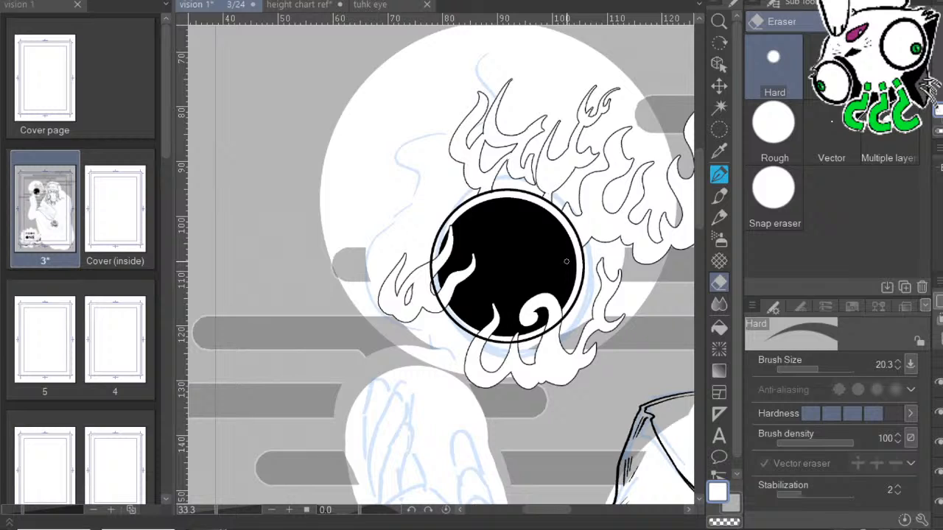
{"action": "key", "text": "o"}
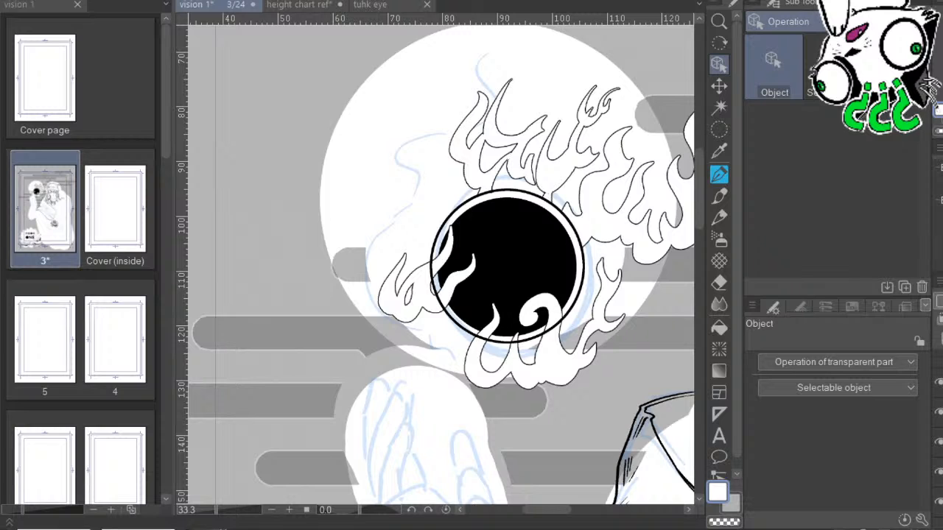
{"action": "left_click", "coordinate": [938, 442]}
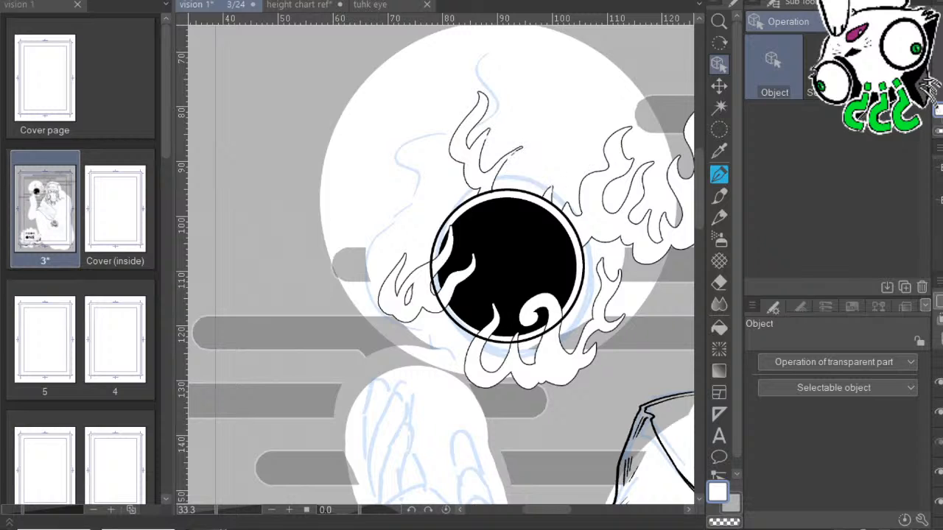
{"action": "left_click", "coordinate": [938, 441]}
{"action": "left_click", "coordinate": [938, 471]}
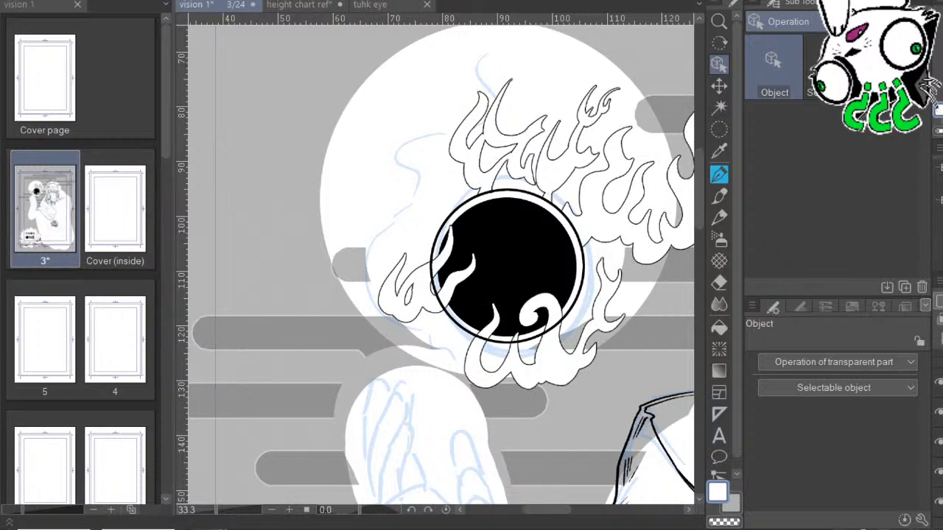
{"action": "left_click", "coordinate": [938, 471]}
{"action": "left_click", "coordinate": [938, 472]}
Lasso the area around the lower flames, remove the orb's outline where it crosses them, and clear the selection.
{"action": "left_click", "coordinate": [719, 129]}
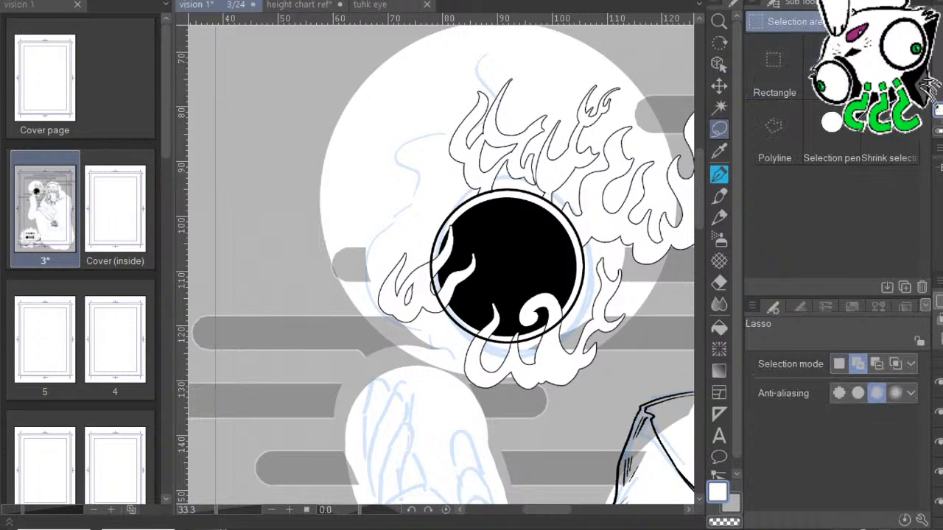
{"action": "mouse_move", "coordinate": [649, 310]}
{"action": "left_mouse_down"}
{"action": "mouse_move", "coordinate": [595, 286]}
{"action": "mouse_move", "coordinate": [459, 414]}
{"action": "mouse_move", "coordinate": [638, 325]}
{"action": "left_mouse_up"}
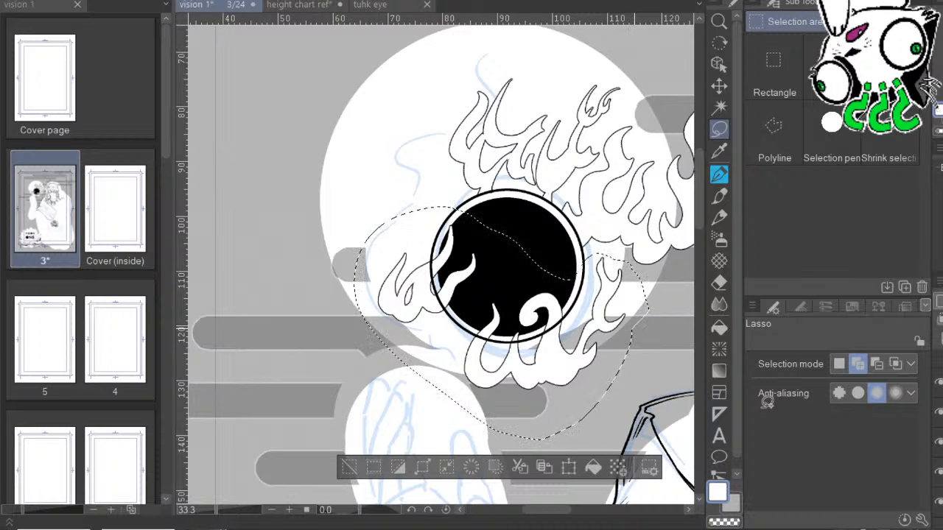
{"action": "key", "text": "Delete"}
{"action": "key", "text": "ctrl+z"}
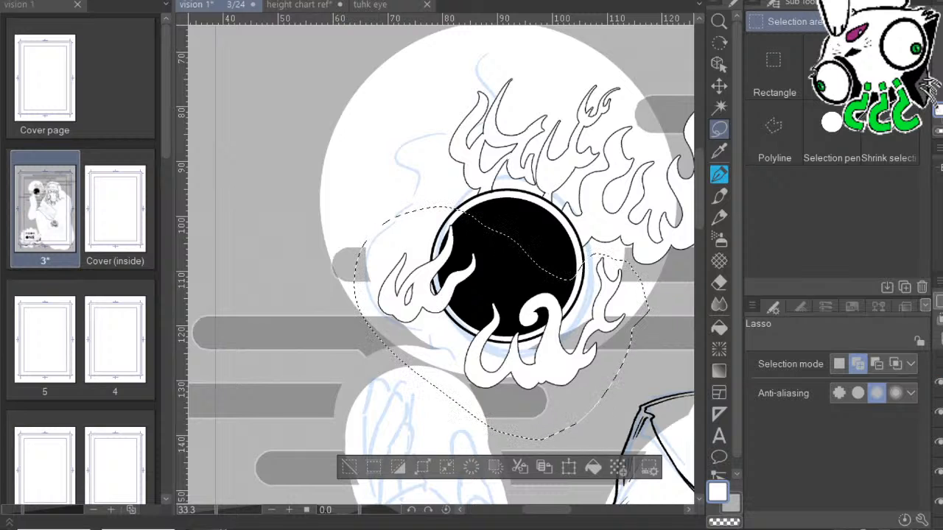
{"action": "key", "text": "ctrl+d"}
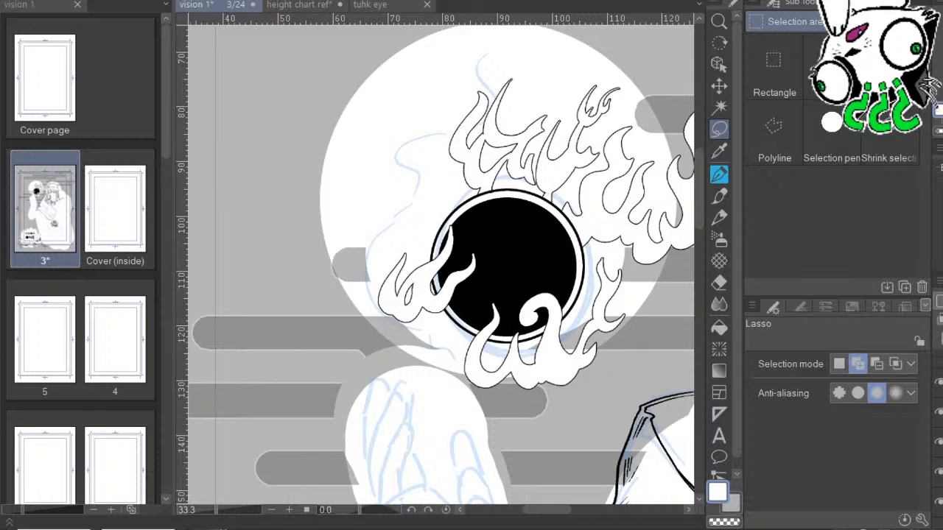
Look over the illustration from the orb and the character's face down to the uninked raised hand and forearm.
{"action": "left_click_drag", "start_coordinate": [693, 319], "coordinate": [548, 374]}
{"action": "left_click_drag", "start_coordinate": [702, 286], "coordinate": [619, 266]}
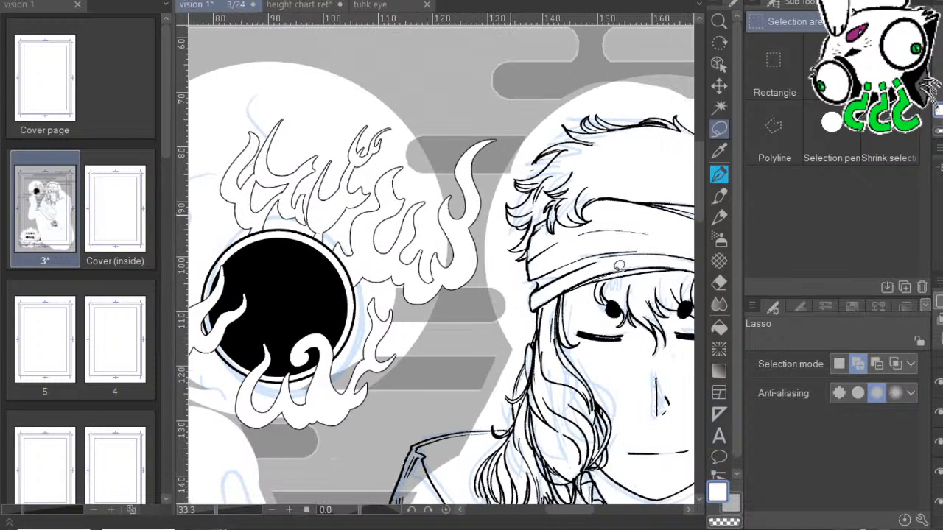
{"action": "left_click_drag", "start_coordinate": [674, 337], "coordinate": [652, 242]}
{"action": "left_click_drag", "start_coordinate": [565, 374], "coordinate": [675, 341]}
{"action": "left_click_drag", "start_coordinate": [693, 295], "coordinate": [615, 360]}
{"action": "left_click_drag", "start_coordinate": [680, 406], "coordinate": [592, 396]}
{"action": "left_click_drag", "start_coordinate": [663, 431], "coordinate": [691, 344]}
{"action": "left_click_drag", "start_coordinate": [636, 448], "coordinate": [706, 388]}
{"action": "left_click_drag", "start_coordinate": [656, 418], "coordinate": [736, 339]}
{"action": "mouse_move", "coordinate": [551, 479]}
{"action": "left_mouse_down"}
{"action": "mouse_move", "coordinate": [649, 378]}
{"action": "mouse_move", "coordinate": [740, 387]}
{"action": "left_mouse_up"}
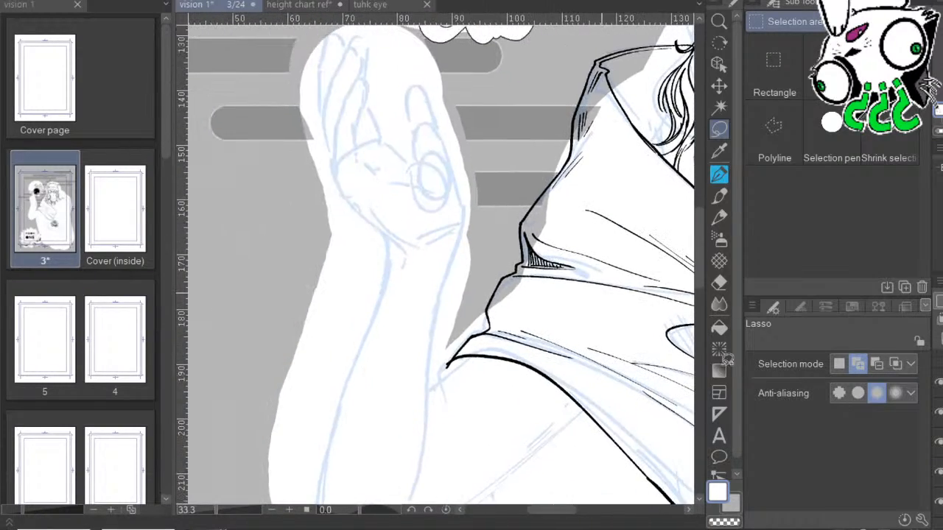
Set up the じわペン in black at brush size 50 by testing and undoing strokes over the raised hand's sketch.
{"action": "key", "text": "p"}
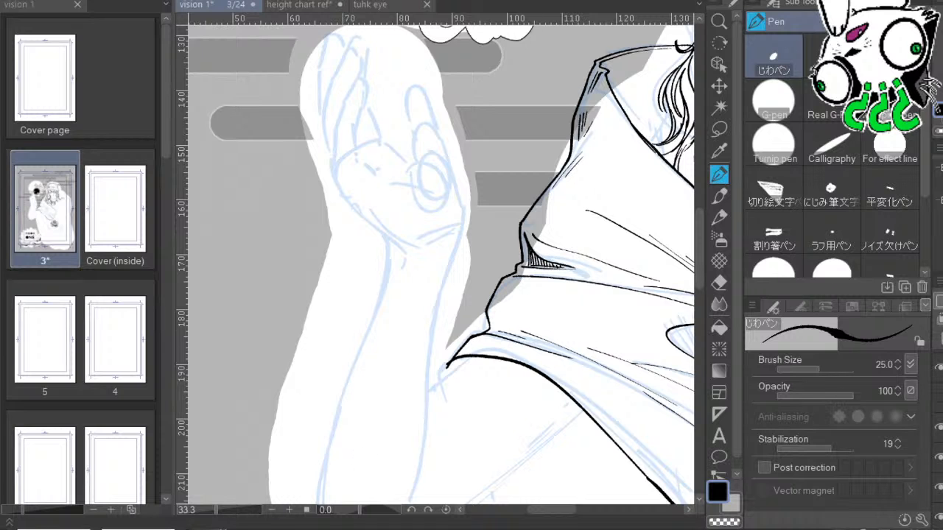
{"action": "left_click", "coordinate": [289, 510]}
{"action": "left_click_drag", "start_coordinate": [481, 321], "coordinate": [557, 481]}
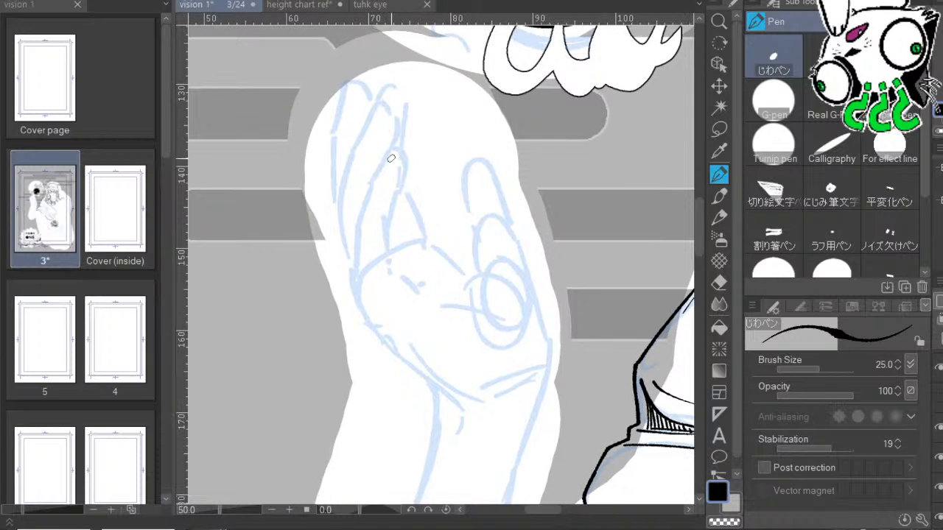
{"action": "mouse_move", "coordinate": [375, 426]}
{"action": "left_mouse_down"}
{"action": "mouse_move", "coordinate": [359, 489]}
{"action": "mouse_move", "coordinate": [354, 479]}
{"action": "left_mouse_up"}
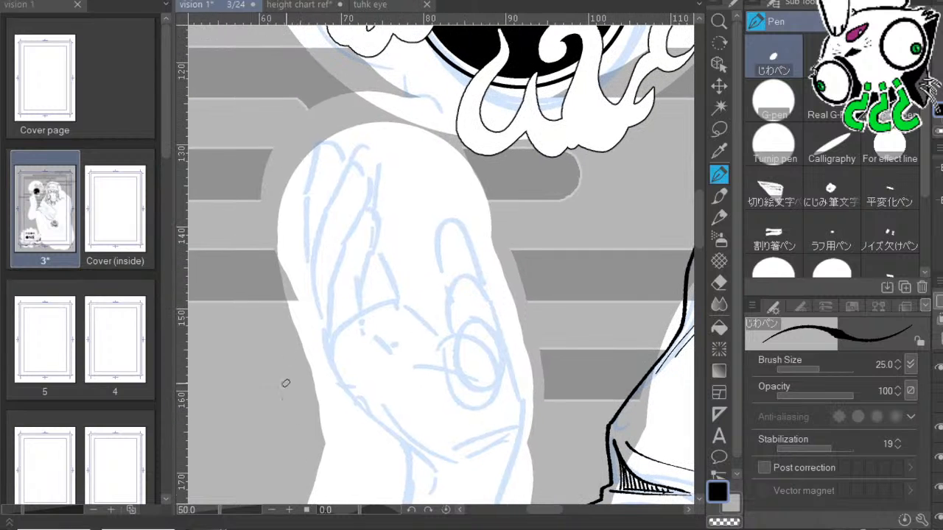
{"action": "mouse_move", "coordinate": [361, 234]}
{"action": "left_mouse_down"}
{"action": "mouse_move", "coordinate": [422, 347]}
{"action": "mouse_move", "coordinate": [585, 308]}
{"action": "left_mouse_up"}
{"action": "key", "text": "ctrl+z"}
{"action": "key", "text": "bracketright"}
{"action": "key", "text": "bracketright"}
{"action": "key", "text": "bracketright"}
{"action": "key", "text": "bracketright"}
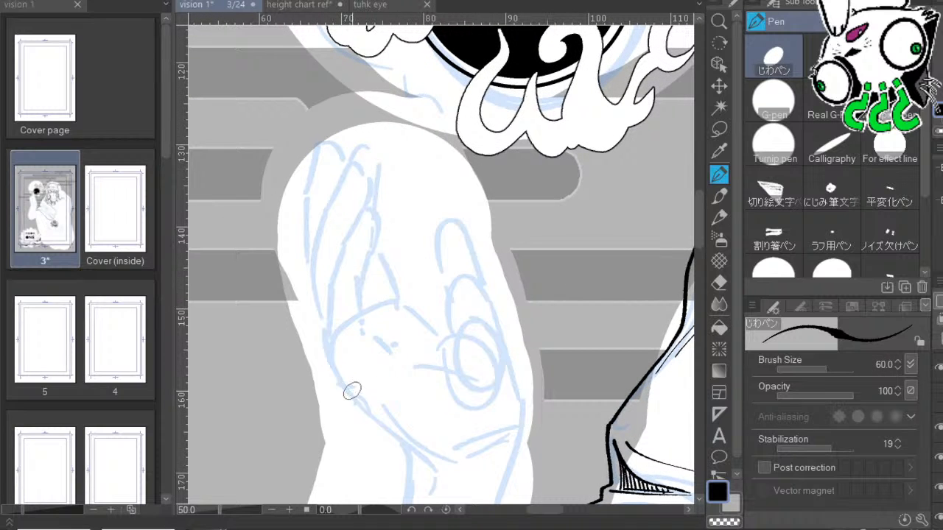
{"action": "left_click_drag", "start_coordinate": [344, 388], "coordinate": [543, 279]}
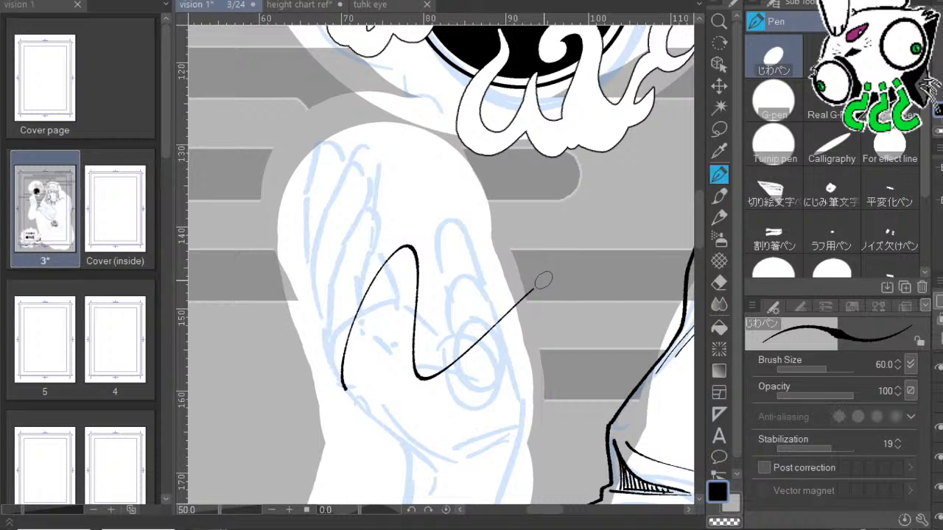
{"action": "key", "text": "ctrl+z"}
{"action": "key", "text": "bracketleft"}
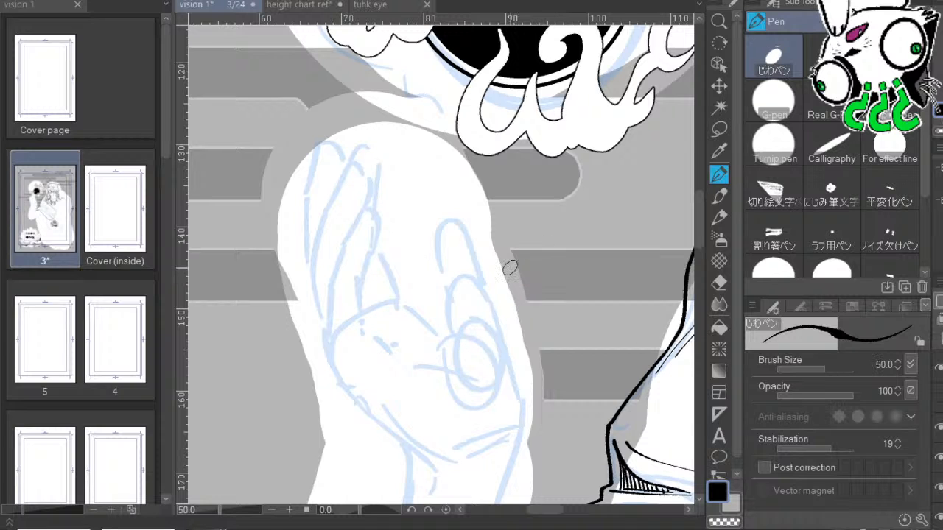
{"action": "left_click_drag", "start_coordinate": [459, 299], "coordinate": [679, 191]}
{"action": "key", "text": "ctrl+z"}
Ink the raised hand's thumb along the sketch, with its inner edge, the web towards the palm and its outer edge.
{"action": "scroll", "coordinate": [520, 280], "scroll_direction": "down", "scroll_amount": 2}
{"action": "mouse_move", "coordinate": [437, 159]}
{"action": "left_mouse_down"}
{"action": "mouse_move", "coordinate": [439, 292]}
{"action": "mouse_move", "coordinate": [445, 221]}
{"action": "mouse_move", "coordinate": [440, 265]}
{"action": "left_mouse_up"}
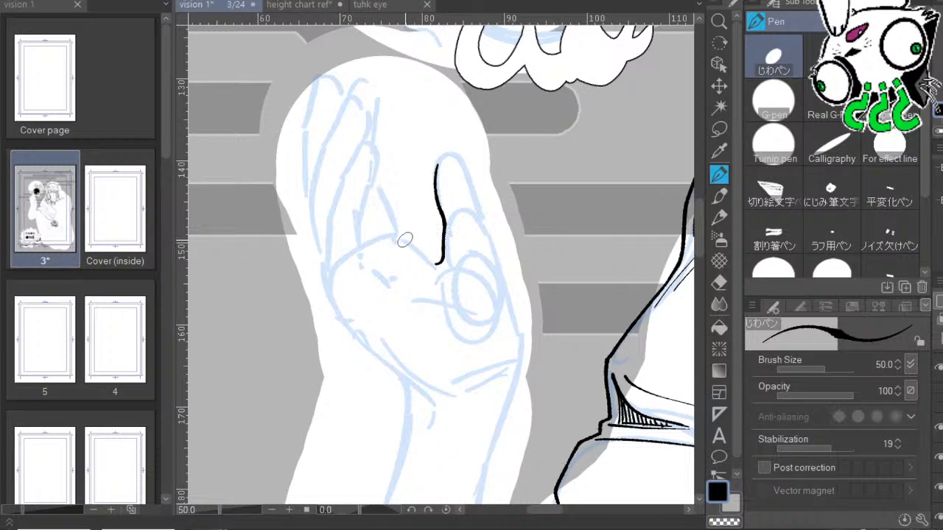
{"action": "left_click_drag", "start_coordinate": [401, 238], "coordinate": [440, 263]}
{"action": "mouse_move", "coordinate": [437, 169]}
{"action": "left_mouse_down"}
{"action": "mouse_move", "coordinate": [460, 157]}
{"action": "mouse_move", "coordinate": [455, 146]}
{"action": "mouse_move", "coordinate": [516, 330]}
{"action": "left_mouse_up"}
Redraw the thumb's outer edge as one continuous line running down the wrist and forearm, undoing the unsatisfactory attempts.
{"action": "left_click_drag", "start_coordinate": [625, 331], "coordinate": [625, 172]}
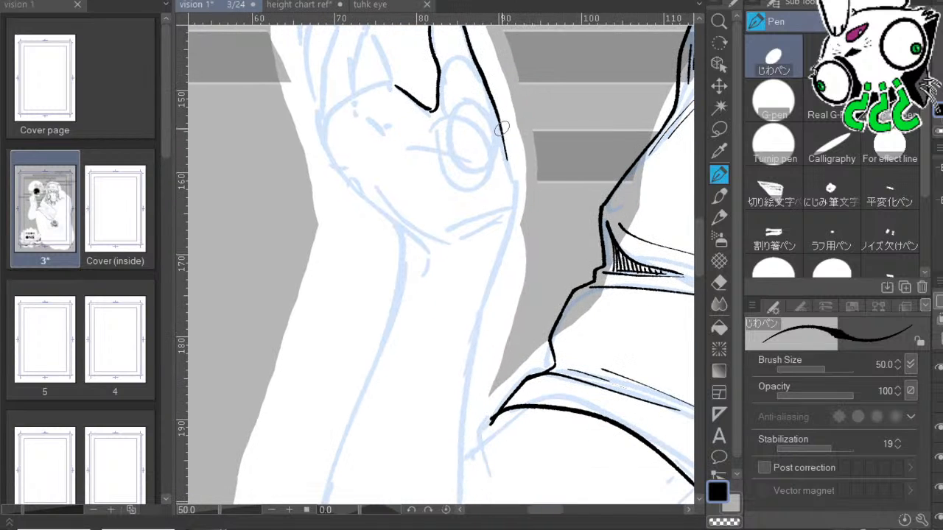
{"action": "mouse_move", "coordinate": [503, 129]}
{"action": "left_mouse_down"}
{"action": "mouse_move", "coordinate": [514, 193]}
{"action": "mouse_move", "coordinate": [493, 294]}
{"action": "left_mouse_up"}
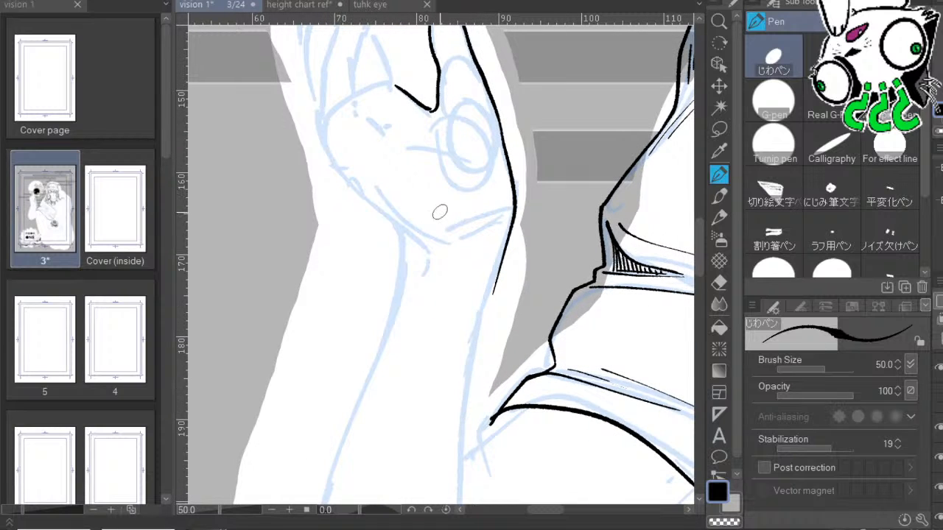
{"action": "key", "text": "ctrl+z"}
{"action": "mouse_move", "coordinate": [501, 140]}
{"action": "left_mouse_down"}
{"action": "mouse_move", "coordinate": [507, 227]}
{"action": "mouse_move", "coordinate": [474, 315]}
{"action": "mouse_move", "coordinate": [472, 427]}
{"action": "left_mouse_up"}
{"action": "key", "text": "ctrl+z"}
{"action": "key", "text": "ctrl+z"}
{"action": "mouse_move", "coordinate": [493, 109]}
{"action": "left_mouse_down"}
{"action": "mouse_move", "coordinate": [508, 236]}
{"action": "mouse_move", "coordinate": [451, 484]}
{"action": "left_mouse_up"}
Ink the raised hand's frontmost finger along the sketch, from its outer base around the fingertip and back down to the palm.
{"action": "scroll", "coordinate": [403, 222], "scroll_direction": "up", "scroll_amount": 5}
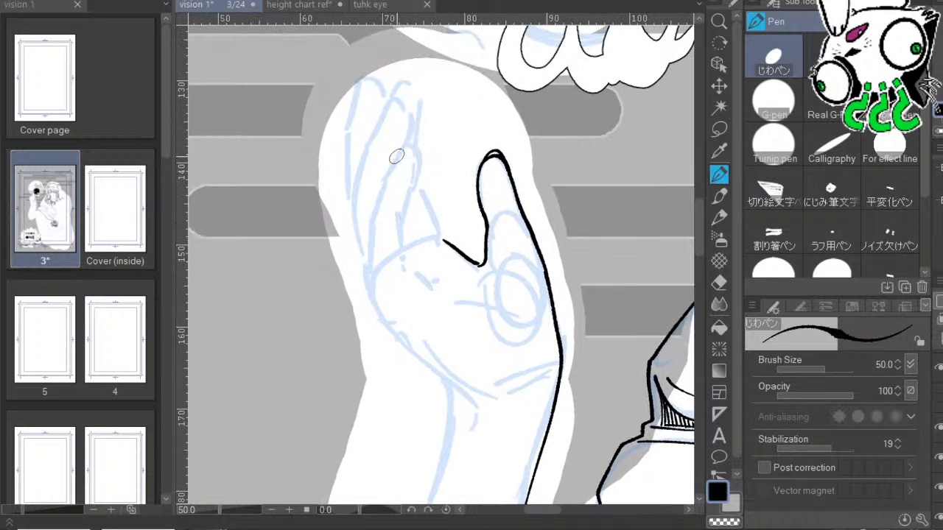
{"action": "mouse_move", "coordinate": [403, 145]}
{"action": "left_mouse_down"}
{"action": "mouse_move", "coordinate": [370, 224]}
{"action": "mouse_move", "coordinate": [362, 277]}
{"action": "left_mouse_up"}
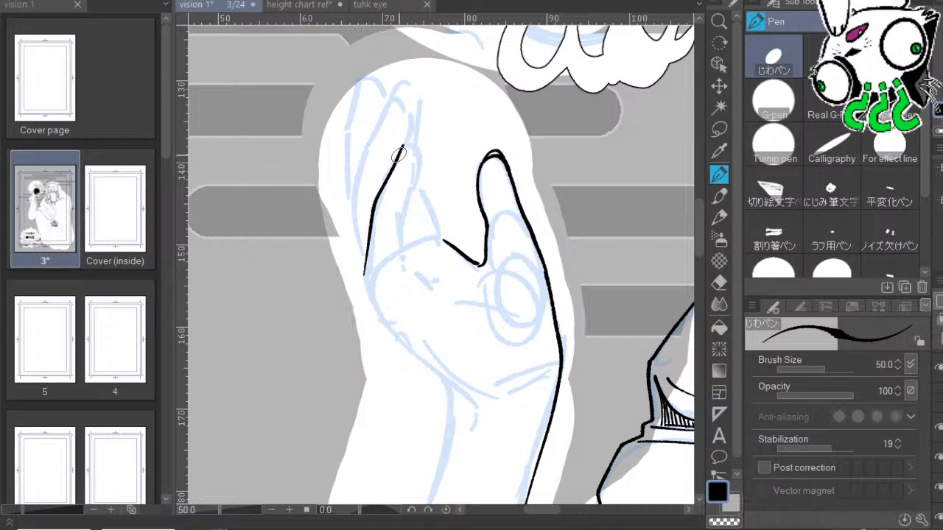
{"action": "mouse_move", "coordinate": [405, 145]}
{"action": "left_mouse_down"}
{"action": "mouse_move", "coordinate": [414, 184]}
{"action": "mouse_move", "coordinate": [409, 273]}
{"action": "left_mouse_up"}
Ink the second finger directly behind the frontmost one up to its rounded tip, undoing and redrawing the unsatisfactory strokes.
{"action": "left_click_drag", "start_coordinate": [518, 268], "coordinate": [543, 337]}
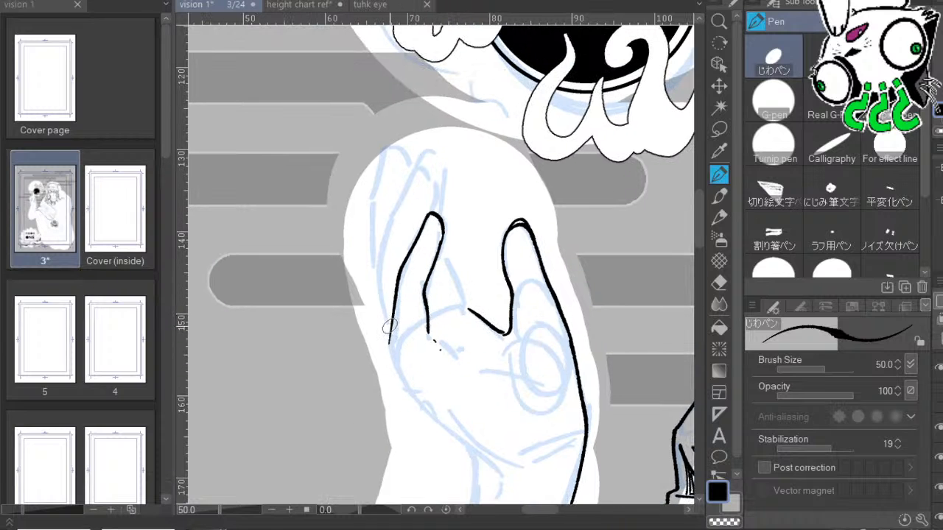
{"action": "mouse_move", "coordinate": [389, 342]}
{"action": "left_mouse_down"}
{"action": "mouse_move", "coordinate": [384, 306]}
{"action": "mouse_move", "coordinate": [411, 161]}
{"action": "left_mouse_up"}
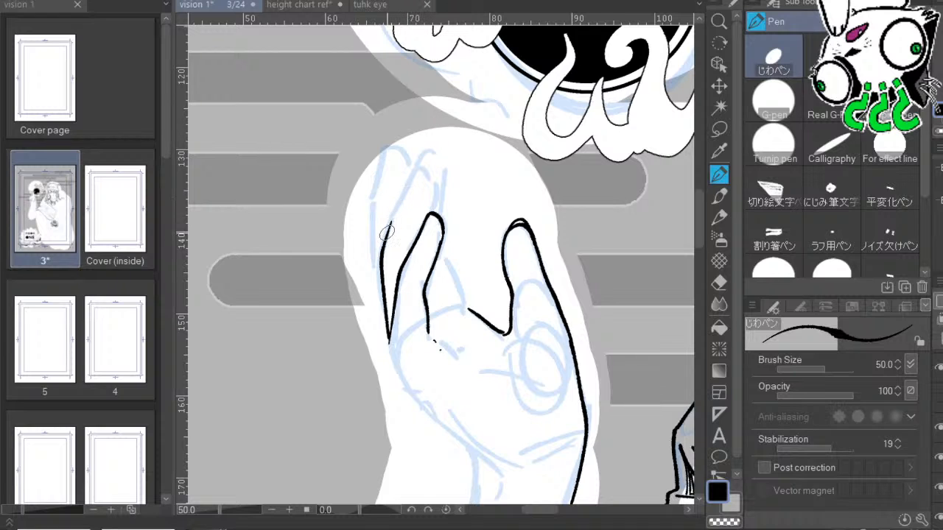
{"action": "left_click_drag", "start_coordinate": [384, 236], "coordinate": [417, 176]}
{"action": "key", "text": "ctrl+z"}
{"action": "key", "text": "ctrl+z"}
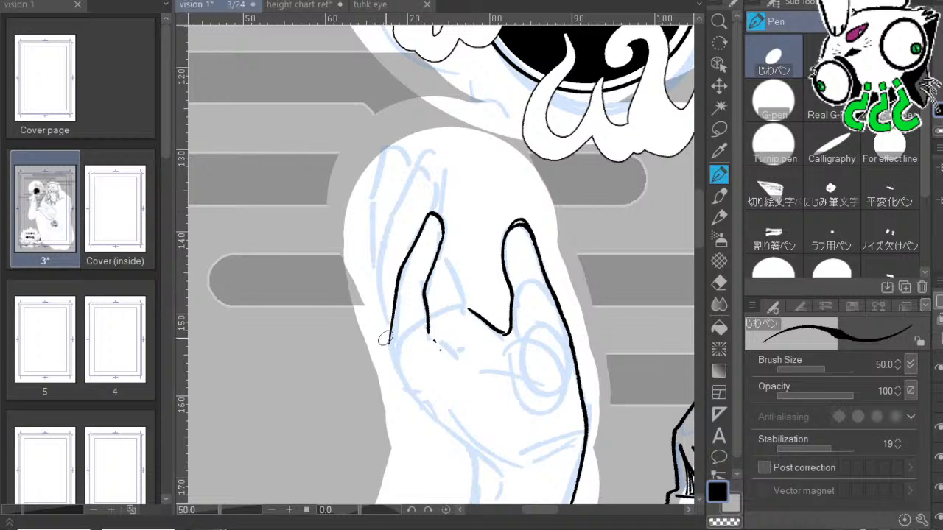
{"action": "left_click_drag", "start_coordinate": [385, 337], "coordinate": [387, 214]}
{"action": "key", "text": "ctrl+z"}
{"action": "mouse_move", "coordinate": [388, 338]}
{"action": "left_mouse_down"}
{"action": "mouse_move", "coordinate": [381, 258]}
{"action": "mouse_move", "coordinate": [417, 171]}
{"action": "mouse_move", "coordinate": [429, 181]}
{"action": "mouse_move", "coordinate": [430, 208]}
{"action": "left_mouse_up"}
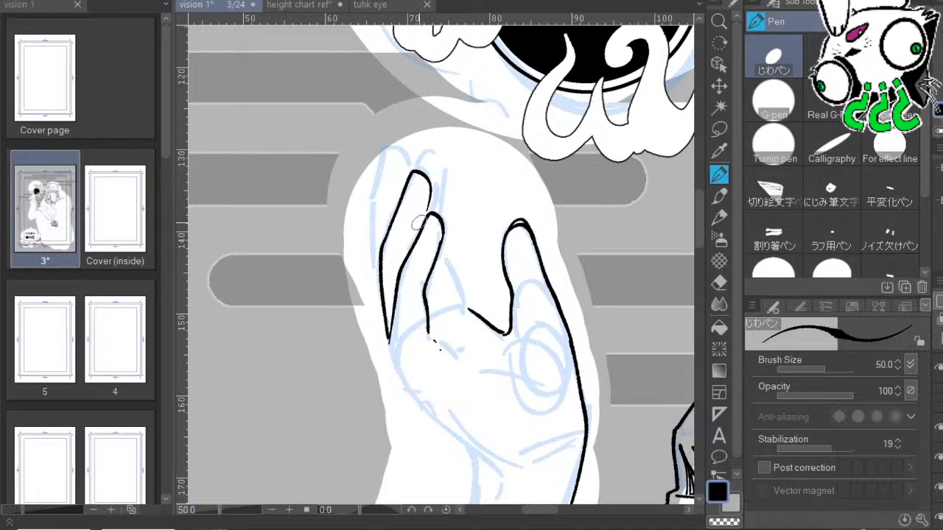
Ink the outermost finger and reinforce the lines where the fingertips overlap.
{"action": "mouse_move", "coordinate": [379, 303]}
{"action": "left_mouse_down"}
{"action": "mouse_move", "coordinate": [375, 212]}
{"action": "mouse_move", "coordinate": [395, 145]}
{"action": "mouse_move", "coordinate": [409, 179]}
{"action": "mouse_move", "coordinate": [387, 141]}
{"action": "left_mouse_up"}
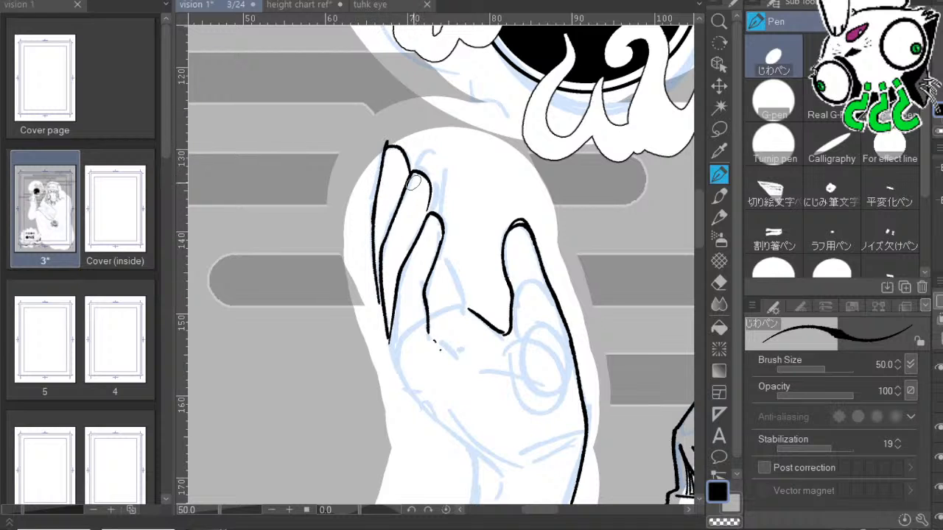
{"action": "left_click_drag", "start_coordinate": [378, 177], "coordinate": [385, 141]}
{"action": "left_click_drag", "start_coordinate": [401, 198], "coordinate": [418, 165]}
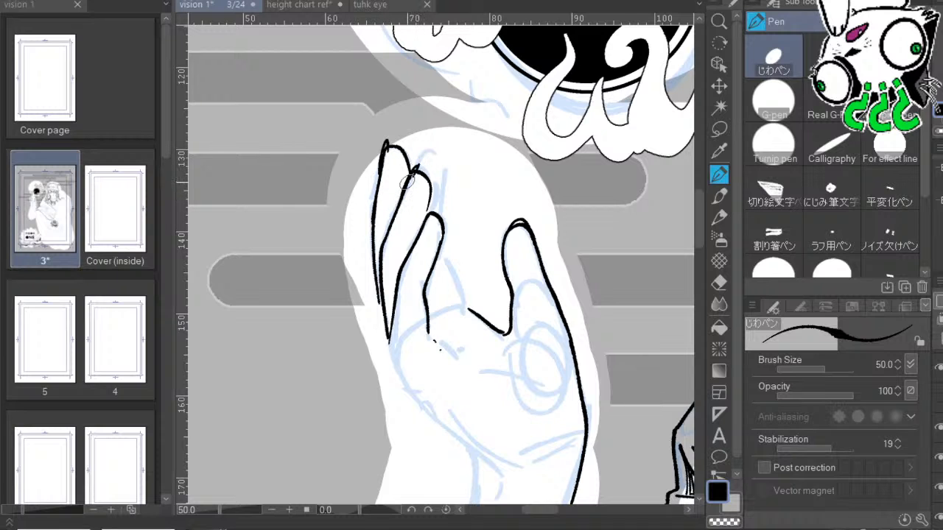
{"action": "mouse_move", "coordinate": [530, 274]}
{"action": "left_mouse_down"}
{"action": "mouse_move", "coordinate": [524, 229]}
{"action": "mouse_move", "coordinate": [574, 225]}
{"action": "left_mouse_up"}
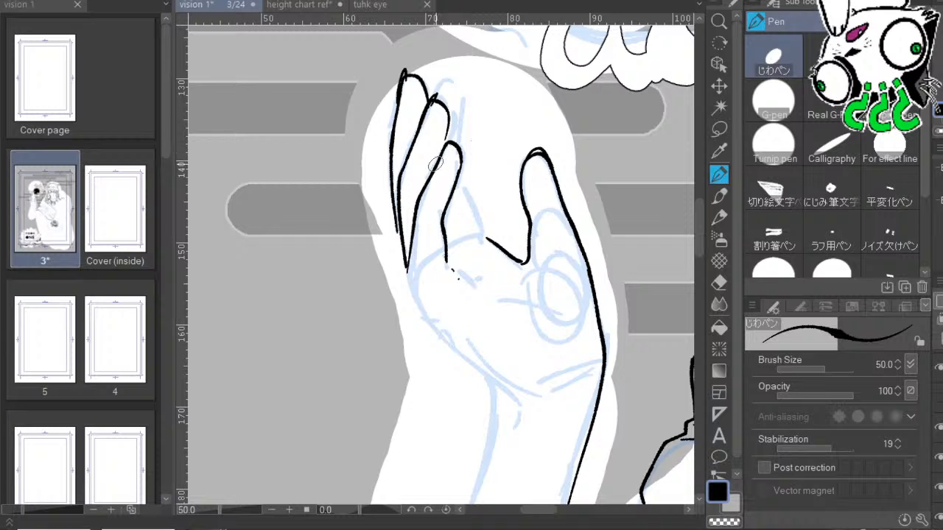
{"action": "left_click_drag", "start_coordinate": [436, 163], "coordinate": [451, 136]}
Try to ink another fingertip behind the front two fingers and a line from the front finger to the thumb's web.
{"action": "mouse_move", "coordinate": [442, 101]}
{"action": "left_mouse_down"}
{"action": "mouse_move", "coordinate": [450, 78]}
{"action": "mouse_move", "coordinate": [464, 97]}
{"action": "mouse_move", "coordinate": [456, 136]}
{"action": "left_mouse_up"}
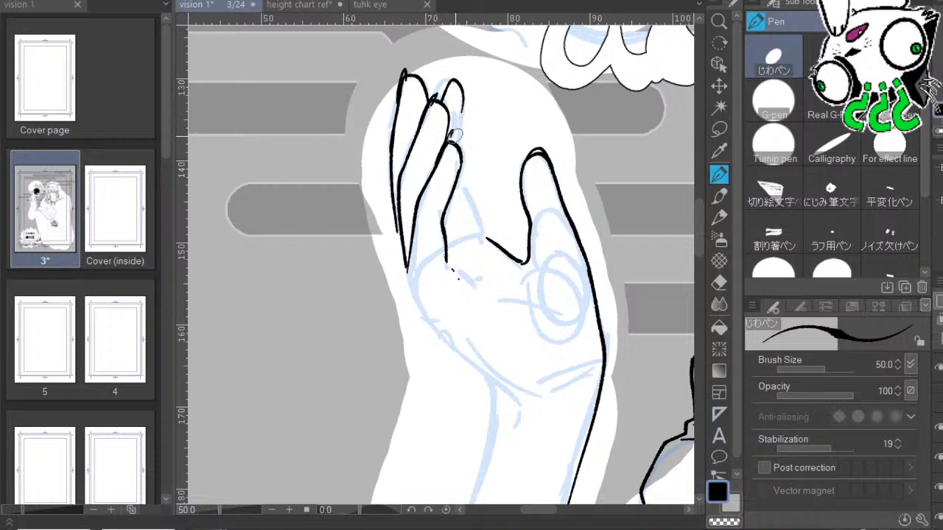
{"action": "key", "text": "ctrl+z"}
{"action": "mouse_move", "coordinate": [441, 101]}
{"action": "left_mouse_down"}
{"action": "mouse_move", "coordinate": [452, 84]}
{"action": "mouse_move", "coordinate": [461, 126]}
{"action": "left_mouse_up"}
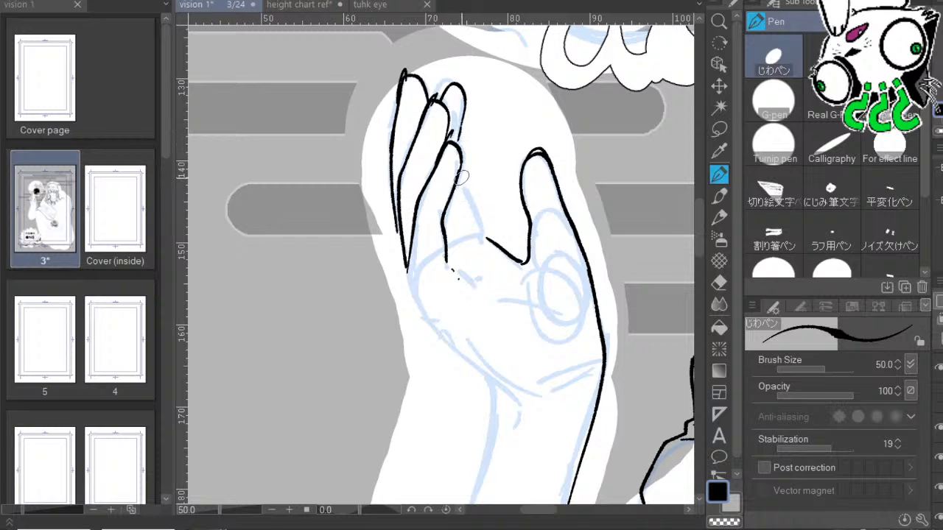
{"action": "left_click_drag", "start_coordinate": [461, 179], "coordinate": [486, 234]}
{"action": "key", "text": "ctrl+z"}
{"action": "mouse_move", "coordinate": [459, 185]}
{"action": "left_mouse_down"}
{"action": "mouse_move", "coordinate": [479, 234]}
{"action": "mouse_move", "coordinate": [514, 262]}
{"action": "left_mouse_up"}
{"action": "left_click_drag", "start_coordinate": [614, 356], "coordinate": [623, 395]}
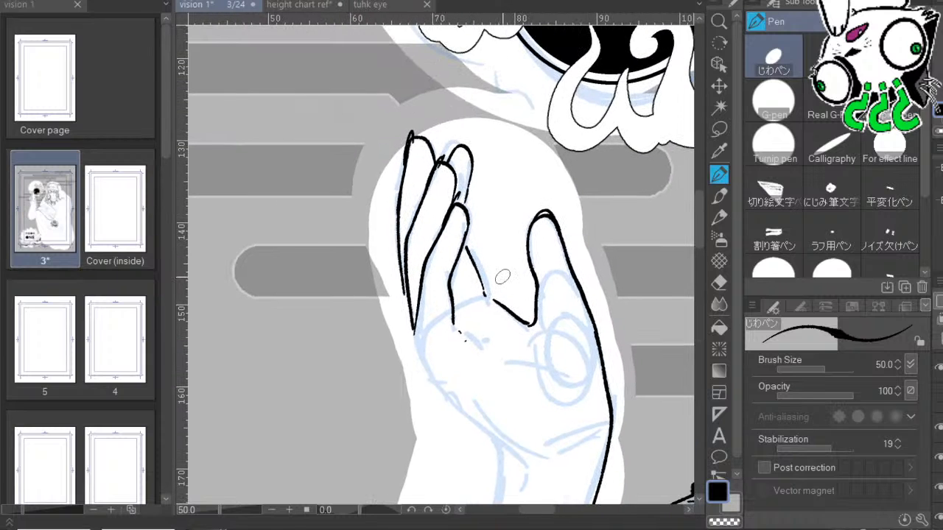
{"action": "key", "text": "ctrl+z"}
{"action": "key", "text": "ctrl+z"}
Ink the remaining fingertip so it peeks out between the outermost finger and the second finger.
{"action": "left_click_drag", "start_coordinate": [434, 137], "coordinate": [453, 178]}
{"action": "key", "text": "ctrl+z"}
{"action": "left_click_drag", "start_coordinate": [429, 131], "coordinate": [452, 165]}
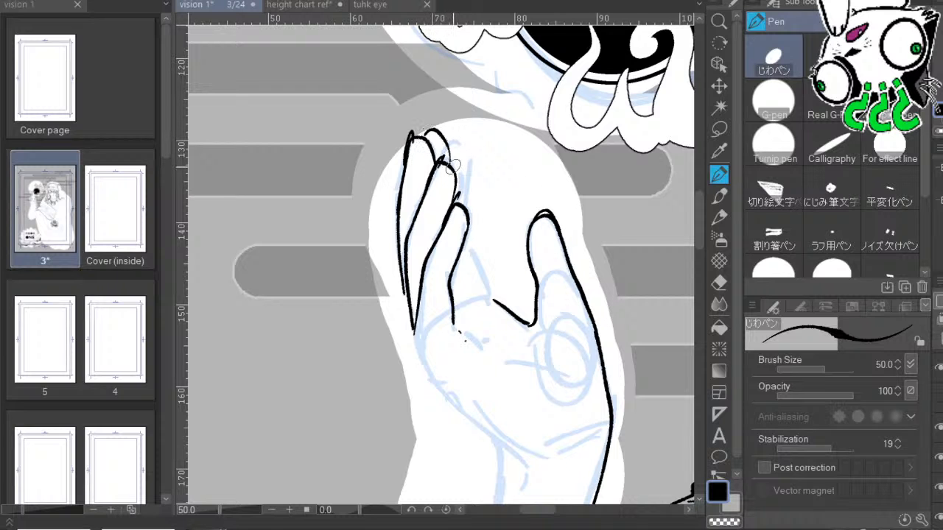
Ink the short palm lines beside the front finger and the hand's outer edge down to the wrist with its crease marks.
{"action": "mouse_move", "coordinate": [467, 252]}
{"action": "left_mouse_down"}
{"action": "mouse_move", "coordinate": [490, 305]}
{"action": "mouse_move", "coordinate": [460, 274]}
{"action": "mouse_move", "coordinate": [467, 298]}
{"action": "left_mouse_up"}
{"action": "key", "text": "space"}
{"action": "left_click_drag", "start_coordinate": [585, 406], "coordinate": [603, 315]}
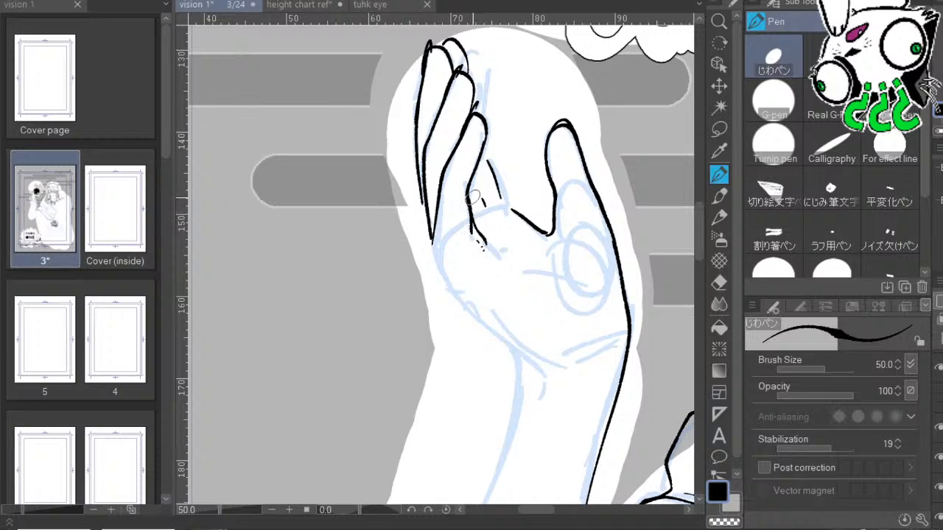
{"action": "left_click_drag", "start_coordinate": [436, 224], "coordinate": [458, 293]}
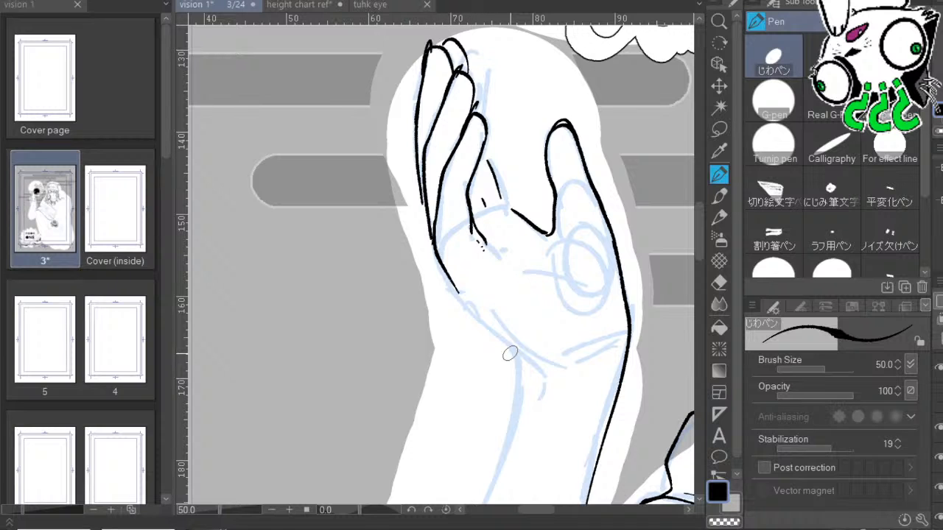
{"action": "mouse_move", "coordinate": [510, 354]}
{"action": "left_mouse_down"}
{"action": "mouse_move", "coordinate": [539, 400]}
{"action": "mouse_move", "coordinate": [558, 381]}
{"action": "left_mouse_up"}
{"action": "key", "text": "space"}
{"action": "mouse_move", "coordinate": [674, 327]}
{"action": "left_mouse_down"}
{"action": "mouse_move", "coordinate": [671, 275]}
{"action": "mouse_move", "coordinate": [690, 196]}
{"action": "left_mouse_up"}
{"action": "left_click_drag", "start_coordinate": [546, 239], "coordinate": [562, 268]}
Ink the forearm's outer edge from the wrist down and around the elbow, redrawing the first attempt.
{"action": "key", "text": "space"}
{"action": "mouse_move", "coordinate": [660, 369]}
{"action": "left_mouse_down"}
{"action": "mouse_move", "coordinate": [668, 284]}
{"action": "mouse_move", "coordinate": [656, 173]}
{"action": "left_mouse_up"}
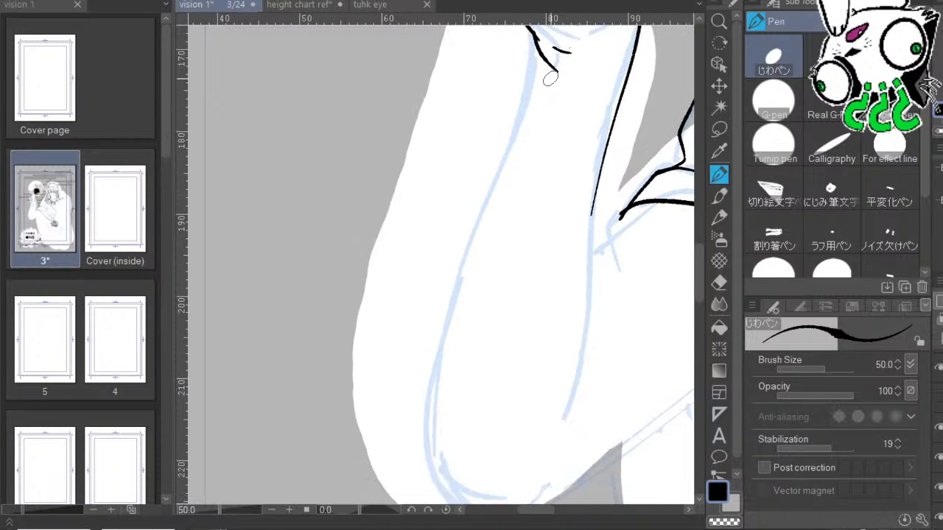
{"action": "mouse_move", "coordinate": [538, 49]}
{"action": "left_mouse_down"}
{"action": "mouse_move", "coordinate": [457, 326]}
{"action": "mouse_move", "coordinate": [460, 466]}
{"action": "left_mouse_up"}
{"action": "key", "text": "ctrl+z"}
{"action": "mouse_move", "coordinate": [539, 49]}
{"action": "left_mouse_down"}
{"action": "mouse_move", "coordinate": [459, 269]}
{"action": "mouse_move", "coordinate": [431, 436]}
{"action": "left_mouse_up"}
{"action": "key", "text": "space"}
{"action": "left_click_drag", "start_coordinate": [592, 468], "coordinate": [611, 301]}
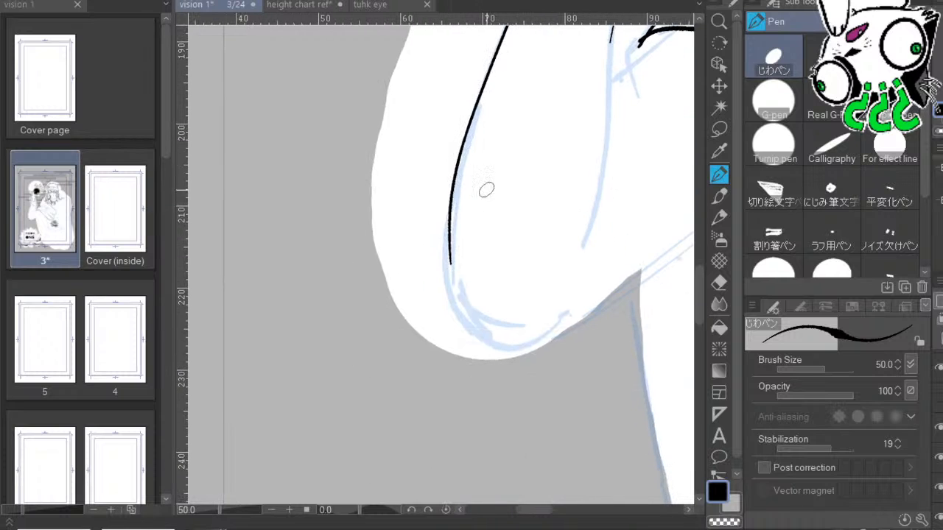
{"action": "left_click_drag", "start_coordinate": [449, 254], "coordinate": [575, 309]}
Ink the forearm's inner edge down towards the elbow crease and the short line joining it to the sleeve.
{"action": "key", "text": "space"}
{"action": "left_click_drag", "start_coordinate": [712, 293], "coordinate": [602, 417]}
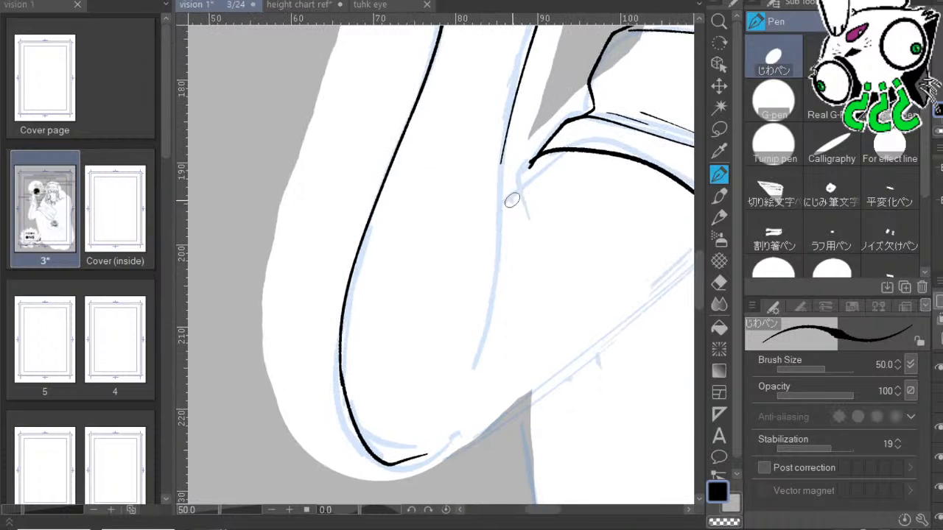
{"action": "left_click_drag", "start_coordinate": [512, 115], "coordinate": [481, 354]}
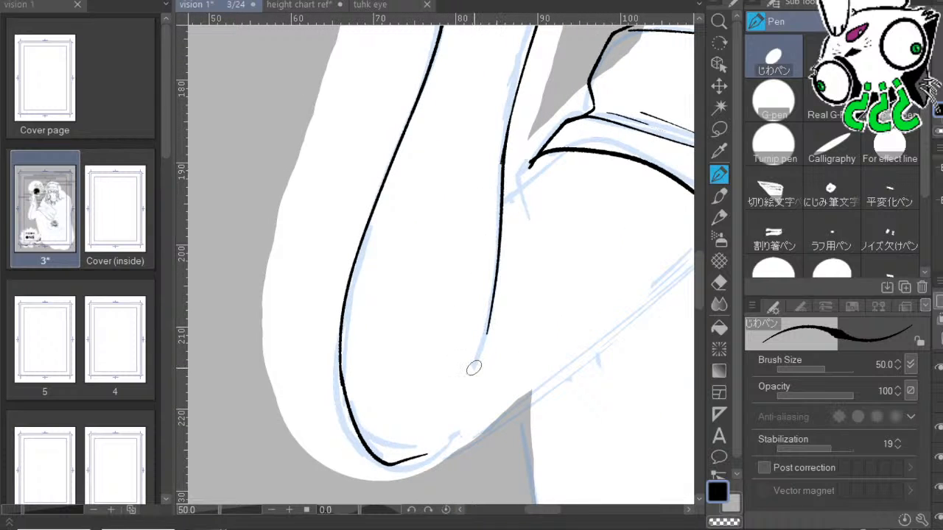
{"action": "left_click_drag", "start_coordinate": [503, 198], "coordinate": [552, 156]}
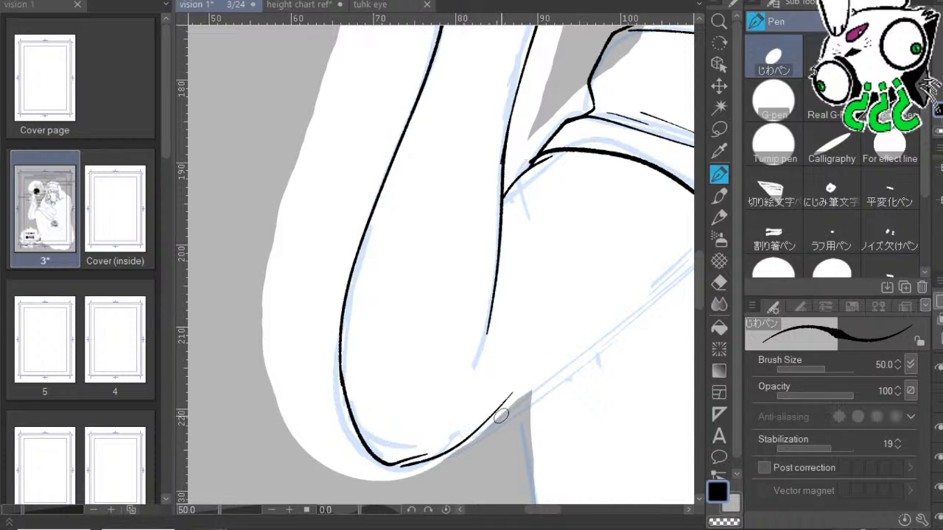
Ink the upper arm's underside as one smooth line from the elbow towards the sleeve, undoing and redrawing it until it fits.
{"action": "key", "text": "ctrl+z"}
{"action": "mouse_move", "coordinate": [394, 464]}
{"action": "left_mouse_down"}
{"action": "mouse_move", "coordinate": [478, 427]}
{"action": "mouse_move", "coordinate": [555, 349]}
{"action": "left_mouse_up"}
{"action": "key", "text": "ctrl+z"}
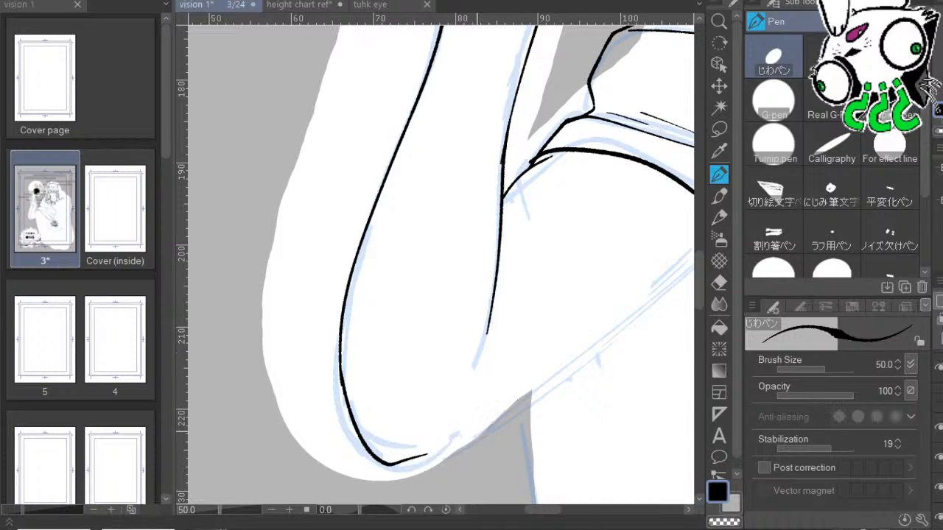
{"action": "left_click_drag", "start_coordinate": [410, 460], "coordinate": [516, 400]}
{"action": "left_click_drag", "start_coordinate": [665, 406], "coordinate": [557, 409]}
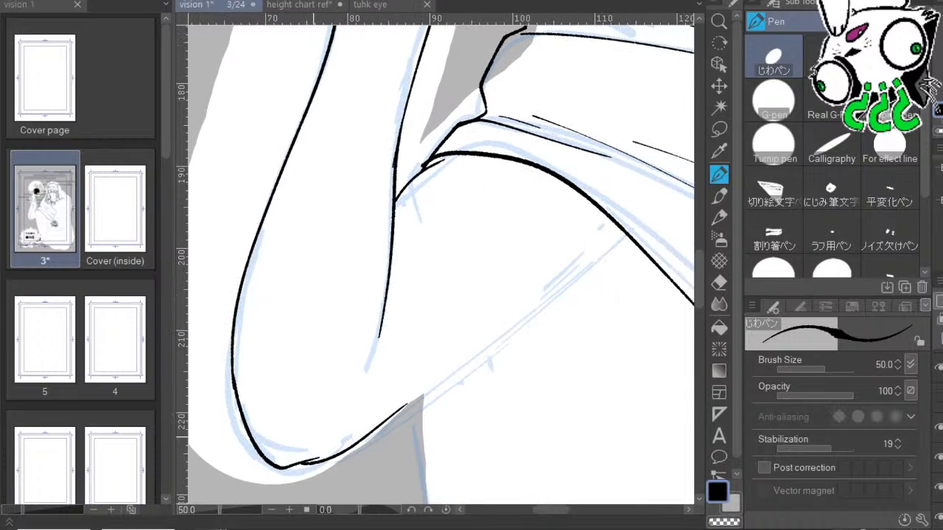
{"action": "key", "text": "ctrl+z"}
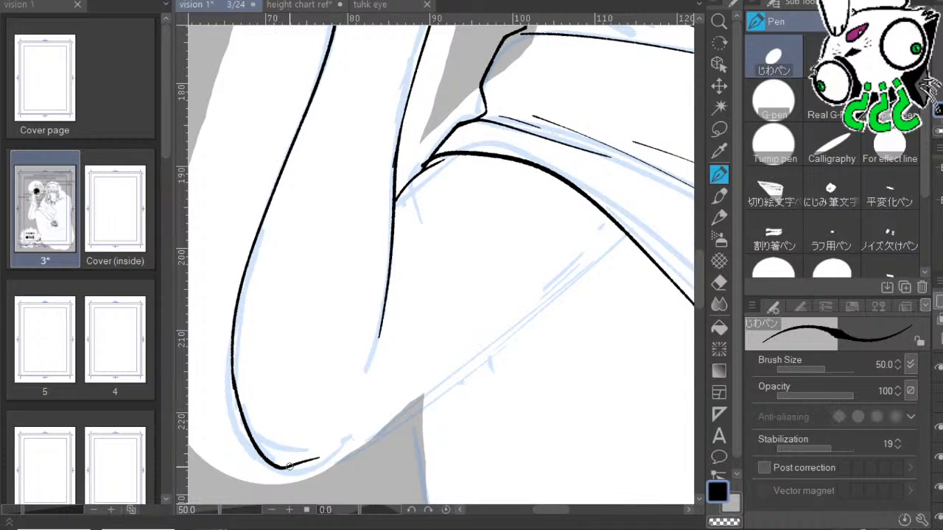
{"action": "left_click_drag", "start_coordinate": [292, 469], "coordinate": [449, 371]}
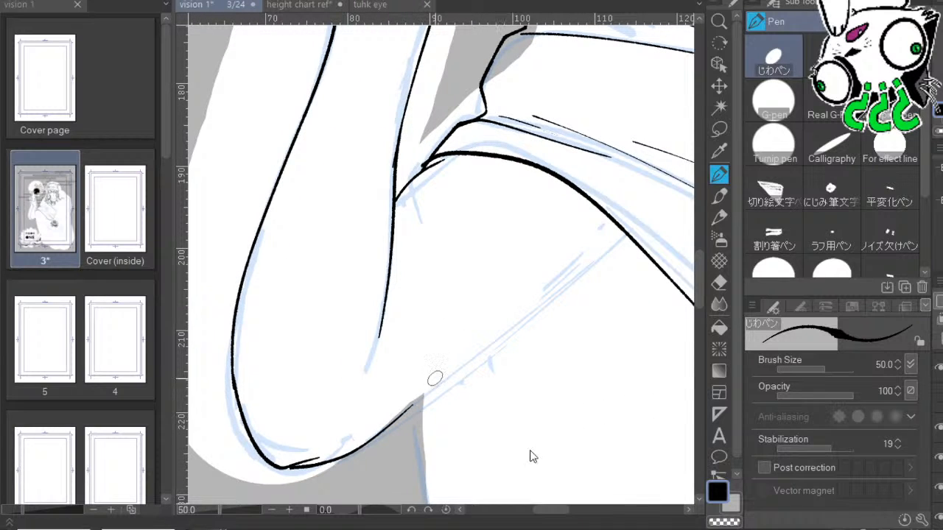
{"action": "key", "text": "ctrl+z"}
{"action": "mouse_move", "coordinate": [293, 467]}
{"action": "left_mouse_down"}
{"action": "mouse_move", "coordinate": [380, 443]}
{"action": "mouse_move", "coordinate": [518, 305]}
{"action": "left_mouse_up"}
{"action": "key", "text": "ctrl+z"}
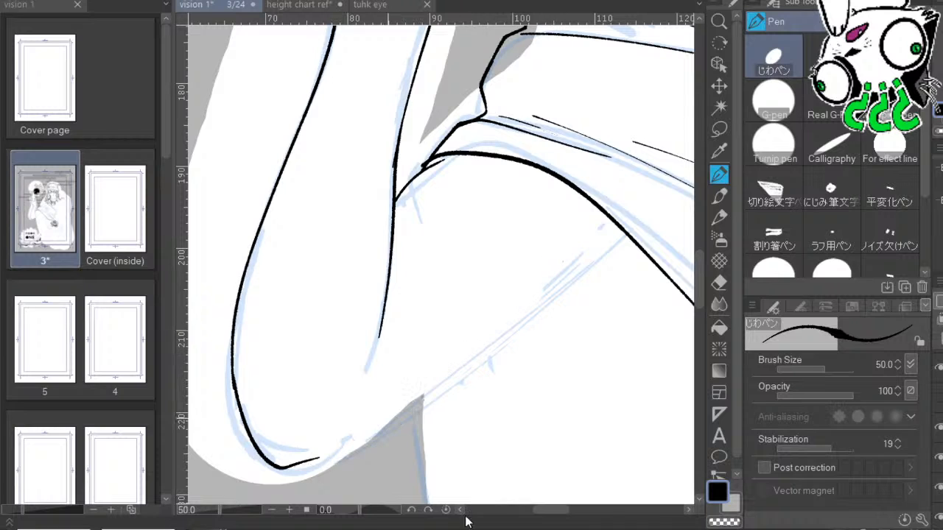
{"action": "mouse_move", "coordinate": [308, 466]}
{"action": "left_mouse_down"}
{"action": "mouse_move", "coordinate": [391, 436]}
{"action": "mouse_move", "coordinate": [523, 304]}
{"action": "left_mouse_up"}
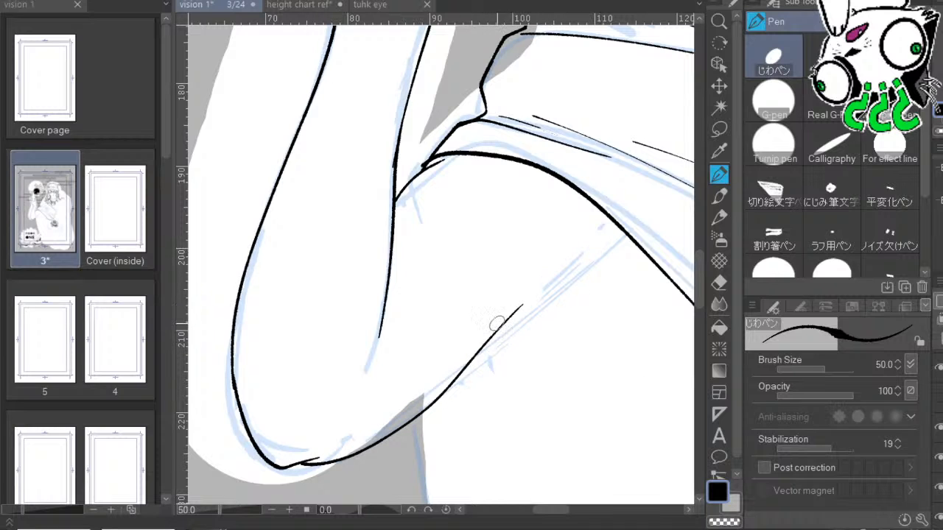
{"action": "key", "text": "ctrl+z"}
{"action": "mouse_move", "coordinate": [297, 463]}
{"action": "left_mouse_down"}
{"action": "mouse_move", "coordinate": [315, 464]}
{"action": "mouse_move", "coordinate": [535, 302]}
{"action": "left_mouse_up"}
{"action": "key", "text": "ctrl+z"}
{"action": "left_click_drag", "start_coordinate": [306, 462], "coordinate": [527, 298]}
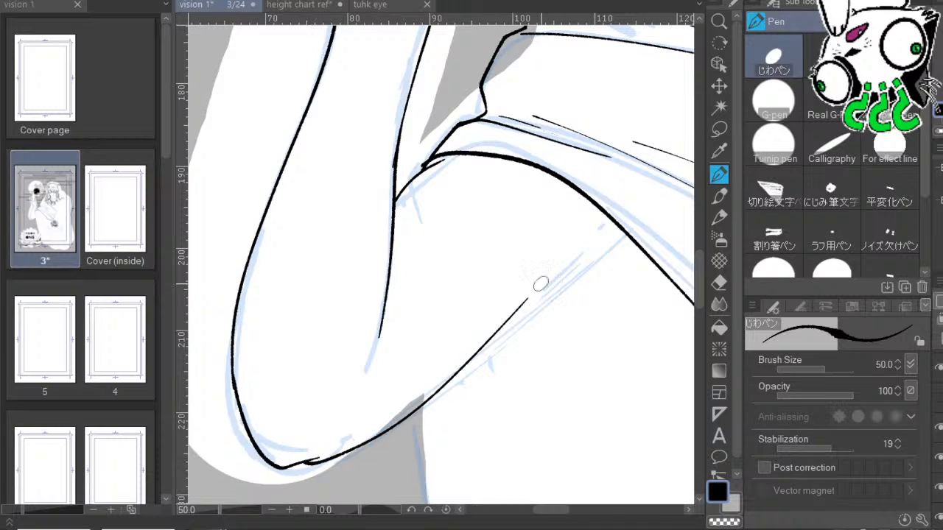
Connect the upper arm's underside to the sleeve hem and redraw the short line between the forearm and the sleeve straighter.
{"action": "mouse_move", "coordinate": [470, 363]}
{"action": "left_mouse_down"}
{"action": "mouse_move", "coordinate": [628, 202]}
{"action": "mouse_move", "coordinate": [607, 243]}
{"action": "mouse_move", "coordinate": [445, 390]}
{"action": "left_mouse_up"}
{"action": "key", "text": "ctrl+z"}
{"action": "key", "text": "ctrl+z"}
{"action": "left_click_drag", "start_coordinate": [624, 232], "coordinate": [443, 384]}
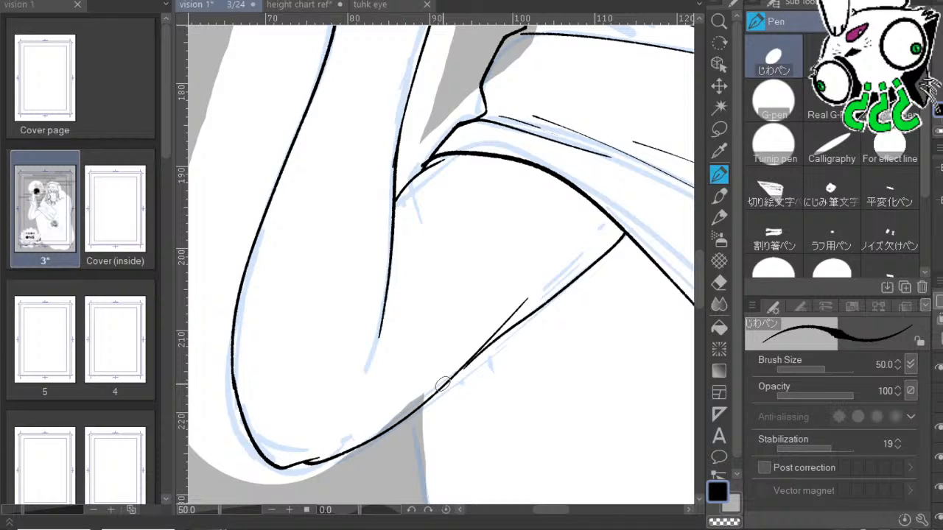
{"action": "key", "text": "ctrl+z"}
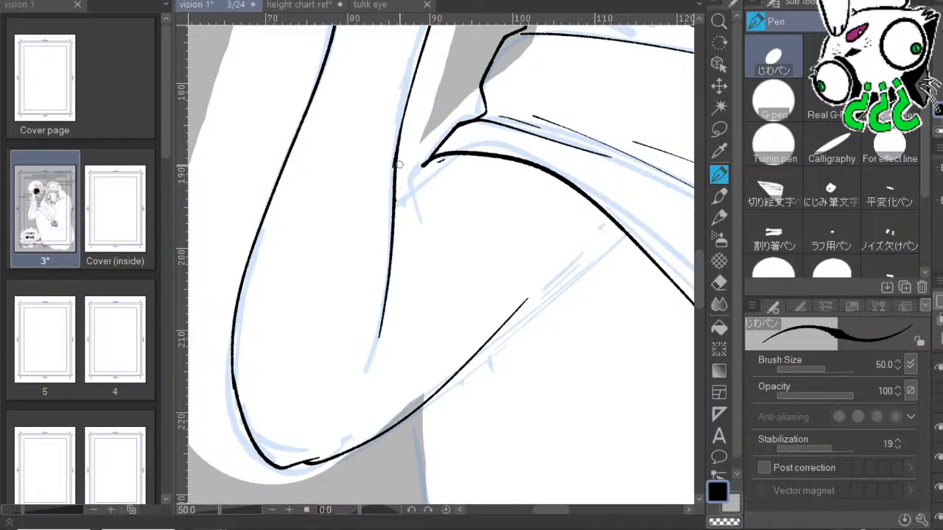
{"action": "left_click_drag", "start_coordinate": [451, 157], "coordinate": [405, 195]}
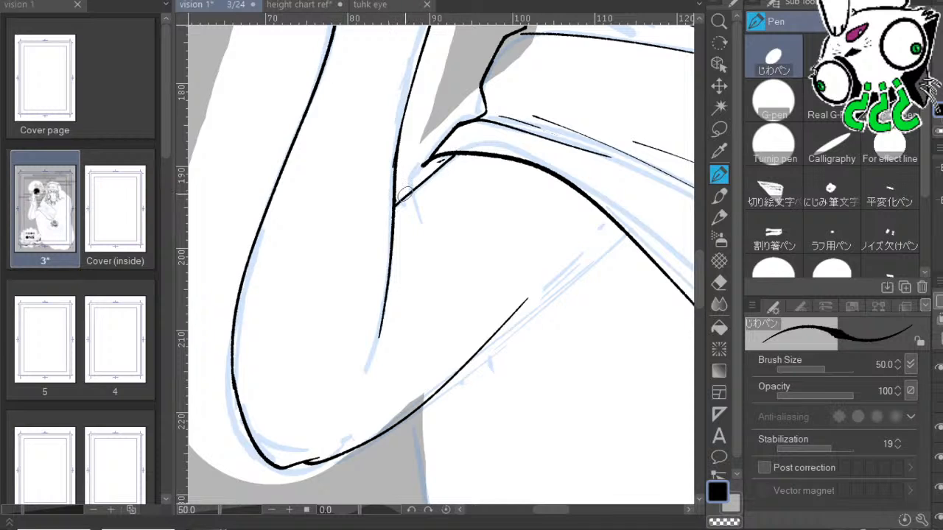
{"action": "mouse_move", "coordinate": [499, 328]}
{"action": "left_mouse_down"}
{"action": "mouse_move", "coordinate": [619, 230]}
{"action": "mouse_move", "coordinate": [613, 221]}
{"action": "mouse_move", "coordinate": [470, 358]}
{"action": "left_mouse_up"}
{"action": "key", "text": "ctrl+z"}
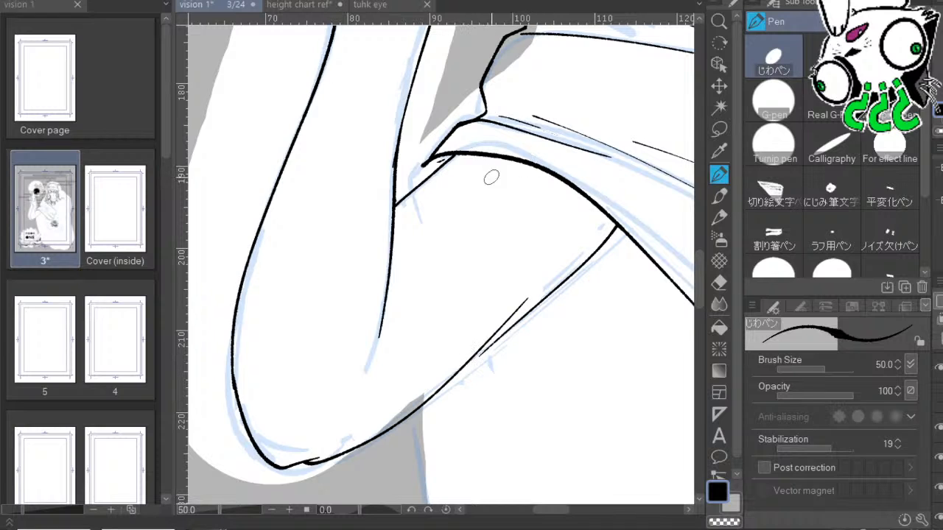
Add a thin curved contour line on the upper arm just inside the sleeve hem, redrawing it several times.
{"action": "left_click_drag", "start_coordinate": [507, 175], "coordinate": [572, 241]}
{"action": "key", "text": "ctrl+z"}
{"action": "left_click_drag", "start_coordinate": [452, 157], "coordinate": [567, 239]}
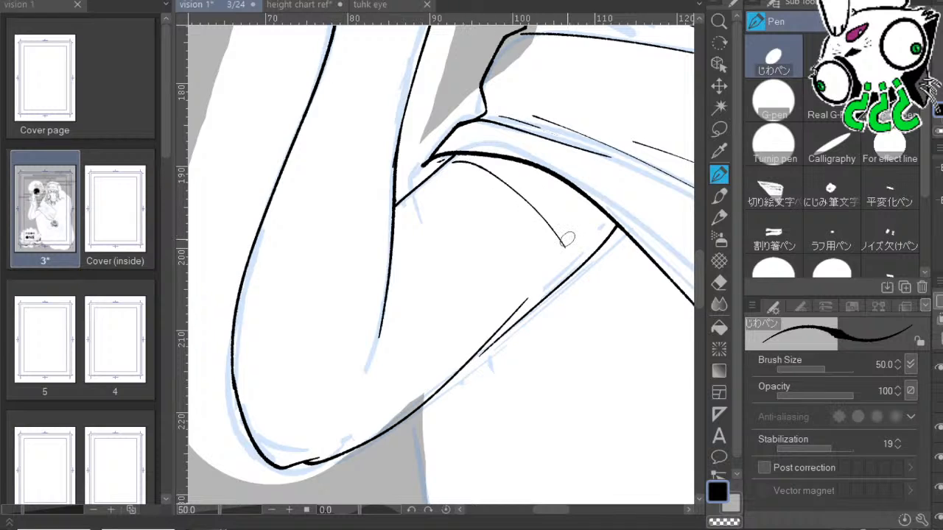
{"action": "key", "text": "ctrl+z"}
{"action": "left_click_drag", "start_coordinate": [479, 158], "coordinate": [567, 240]}
{"action": "key", "text": "ctrl+z"}
{"action": "left_click_drag", "start_coordinate": [483, 161], "coordinate": [566, 225]}
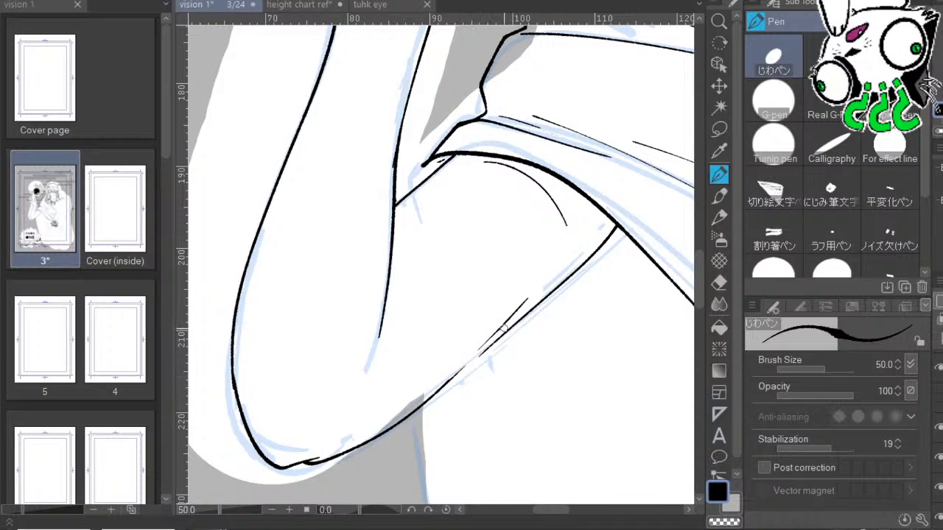
{"action": "key", "text": "ctrl+z"}
Close the gap in the upper arm's underside line, thicken it, and add small crease marks at the elbow.
{"action": "left_click_drag", "start_coordinate": [550, 264], "coordinate": [375, 464]}
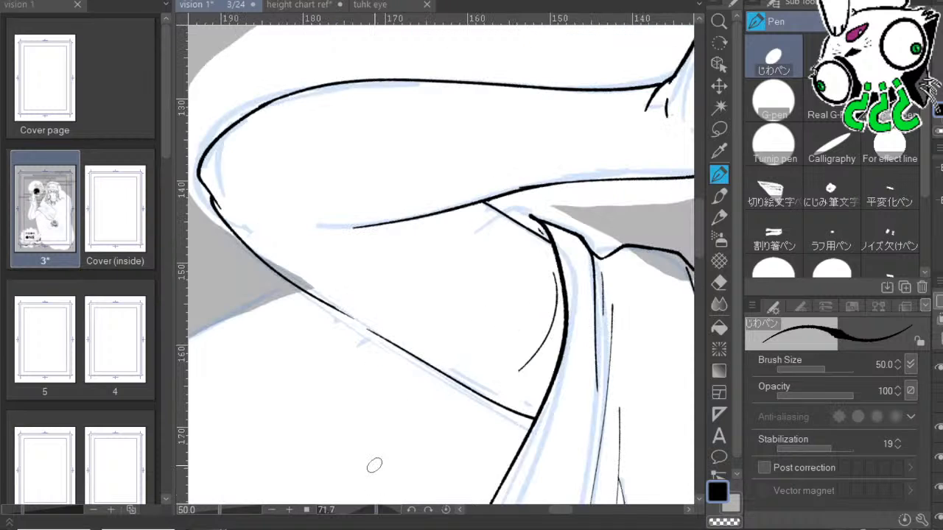
{"action": "left_click_drag", "start_coordinate": [465, 324], "coordinate": [497, 267]}
{"action": "left_click_drag", "start_coordinate": [338, 233], "coordinate": [416, 279]}
{"action": "left_click_drag", "start_coordinate": [533, 252], "coordinate": [673, 372]}
{"action": "mouse_move", "coordinate": [372, 219]}
{"action": "left_mouse_down"}
{"action": "mouse_move", "coordinate": [389, 268]}
{"action": "mouse_move", "coordinate": [456, 334]}
{"action": "left_mouse_up"}
{"action": "left_click_drag", "start_coordinate": [619, 339], "coordinate": [561, 339]}
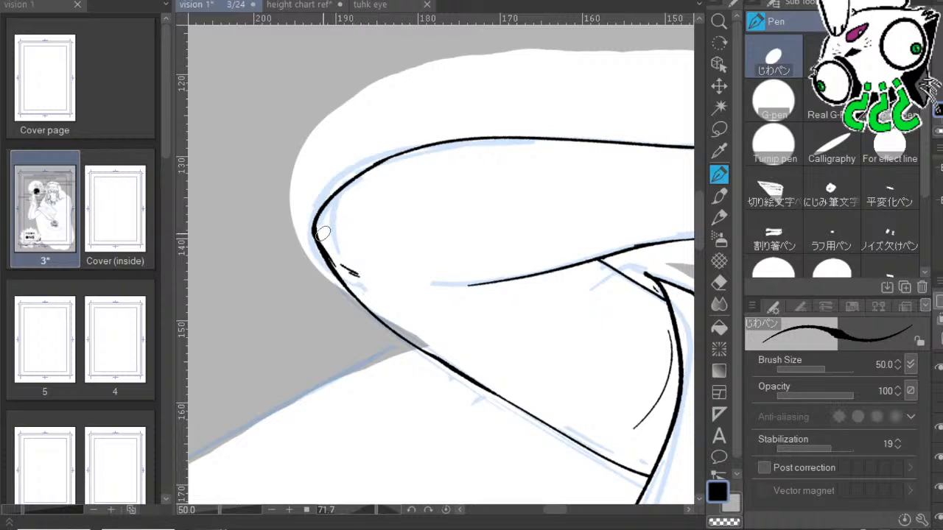
Add short hatch marks just inside the elbow's outline, undoing and redrawing the first stroke.
{"action": "mouse_move", "coordinate": [319, 227]}
{"action": "left_mouse_down"}
{"action": "mouse_move", "coordinate": [367, 241]}
{"action": "mouse_move", "coordinate": [328, 253]}
{"action": "left_mouse_up"}
{"action": "key", "text": "ctrl+z"}
{"action": "left_click_drag", "start_coordinate": [325, 233], "coordinate": [338, 256]}
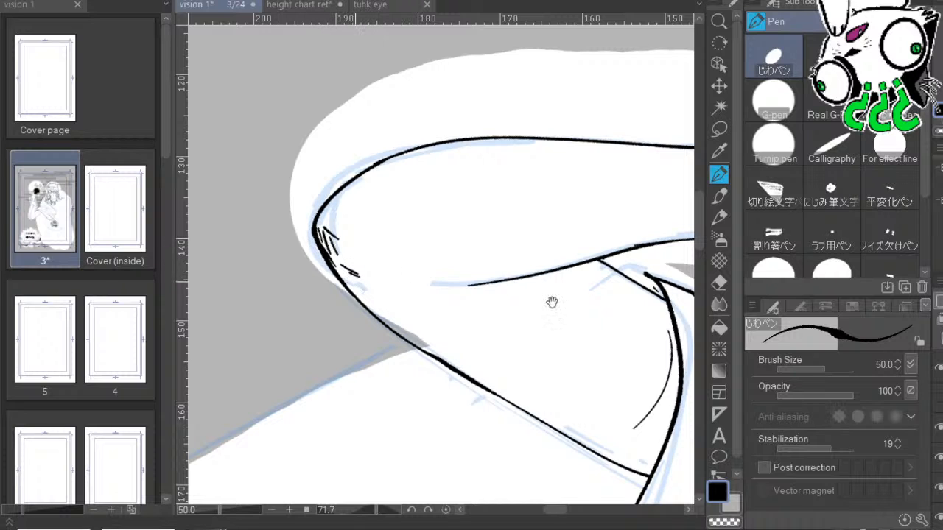
Extend the forearm's lower line towards the elbow and add a short crease stroke just beneath its end.
{"action": "left_click_drag", "start_coordinate": [552, 303], "coordinate": [471, 279]}
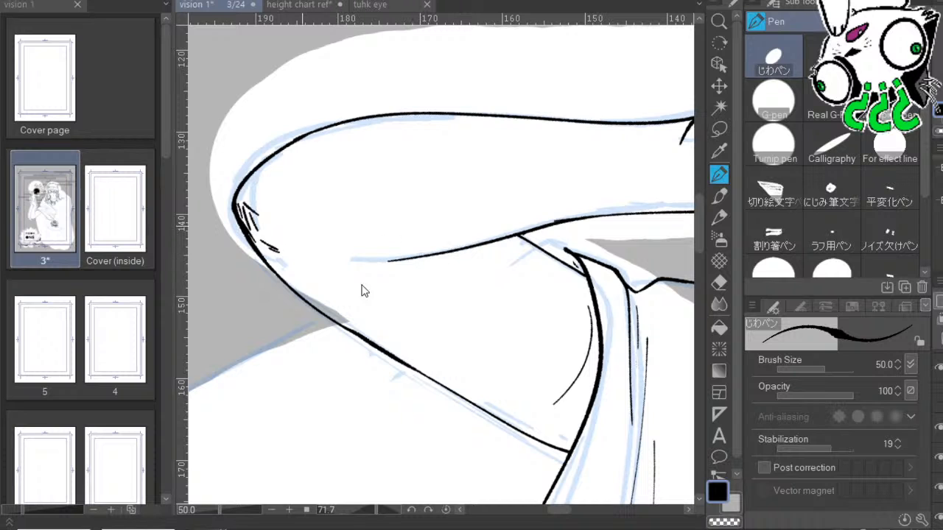
{"action": "left_click_drag", "start_coordinate": [333, 258], "coordinate": [397, 263]}
{"action": "left_click_drag", "start_coordinate": [349, 273], "coordinate": [383, 270]}
{"action": "left_click_drag", "start_coordinate": [514, 314], "coordinate": [604, 248]}
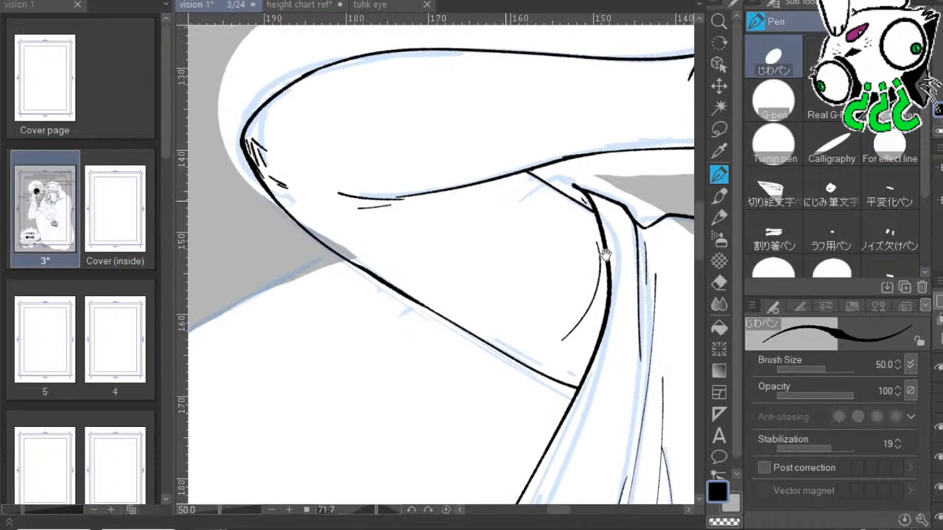
Reset the canvas rotation and ink the robe's long outer edge down past the lettered lotus to the page bottom.
{"action": "left_click_drag", "start_coordinate": [627, 446], "coordinate": [579, 194]}
{"action": "left_click", "coordinate": [445, 509]}
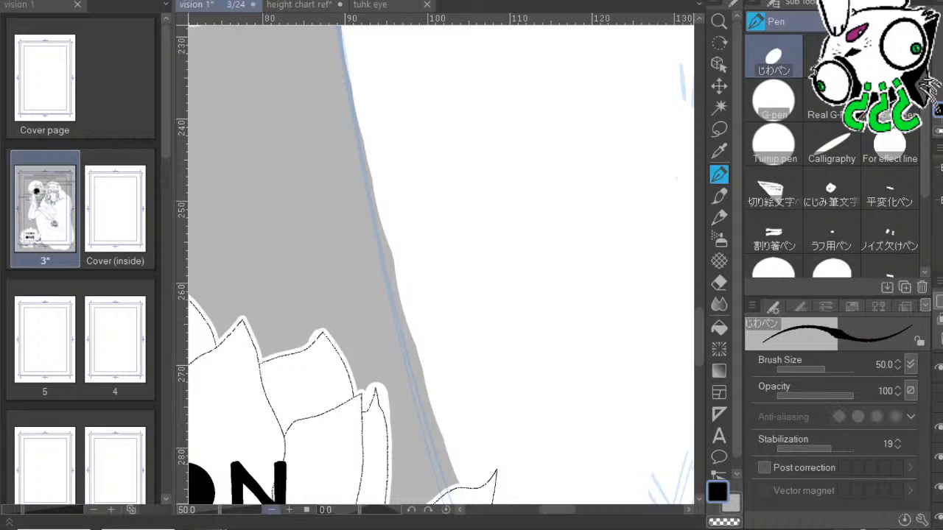
{"action": "scroll", "coordinate": [484, 316], "scroll_direction": "down", "scroll_amount": 1}
{"action": "mouse_move", "coordinate": [314, 142]}
{"action": "left_mouse_down"}
{"action": "mouse_move", "coordinate": [342, 327]}
{"action": "mouse_move", "coordinate": [383, 484]}
{"action": "left_mouse_up"}
{"action": "left_click_drag", "start_coordinate": [464, 351], "coordinate": [446, 103]}
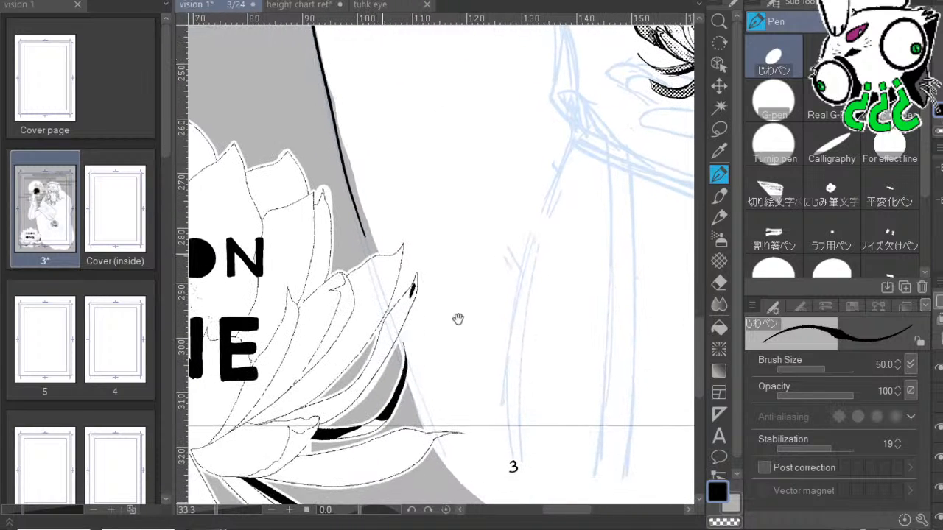
{"action": "mouse_move", "coordinate": [357, 213]}
{"action": "left_mouse_down"}
{"action": "mouse_move", "coordinate": [394, 331]}
{"action": "mouse_move", "coordinate": [477, 495]}
{"action": "left_mouse_up"}
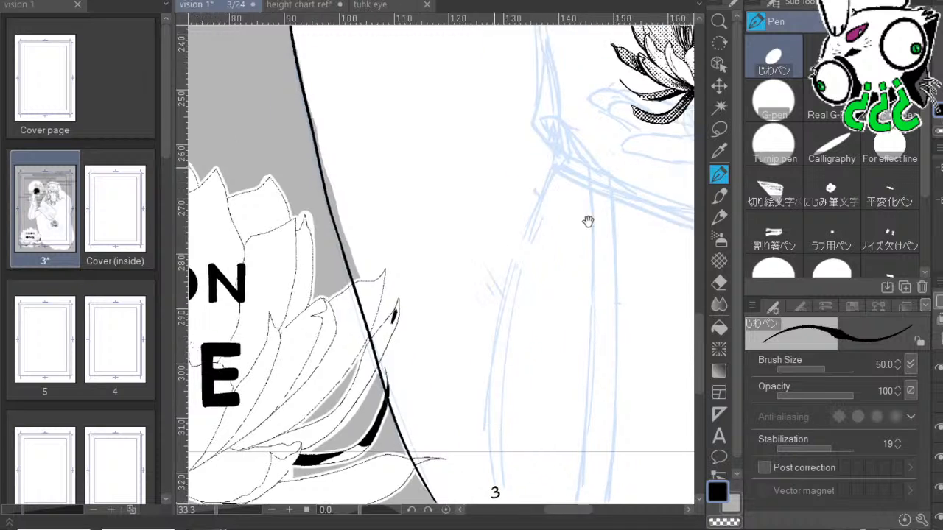
Ink the hanging sleeve's edge beside the shaded lotus, with its pointed corner, start of the hem and hatched fold opening.
{"action": "mouse_move", "coordinate": [643, 117]}
{"action": "left_mouse_down"}
{"action": "mouse_move", "coordinate": [535, 282]}
{"action": "mouse_move", "coordinate": [529, 364]}
{"action": "left_mouse_up"}
{"action": "mouse_move", "coordinate": [366, 178]}
{"action": "left_mouse_down"}
{"action": "mouse_move", "coordinate": [396, 408]}
{"action": "mouse_move", "coordinate": [438, 423]}
{"action": "mouse_move", "coordinate": [450, 393]}
{"action": "mouse_move", "coordinate": [387, 315]}
{"action": "left_mouse_up"}
{"action": "left_click_drag", "start_coordinate": [312, 313], "coordinate": [374, 346]}
{"action": "left_click_drag", "start_coordinate": [311, 311], "coordinate": [334, 325]}
{"action": "left_click_drag", "start_coordinate": [310, 306], "coordinate": [329, 316]}
{"action": "mouse_move", "coordinate": [311, 300]}
{"action": "left_mouse_down"}
{"action": "mouse_move", "coordinate": [328, 310]}
{"action": "mouse_move", "coordinate": [323, 302]}
{"action": "left_mouse_up"}
{"action": "left_click_drag", "start_coordinate": [303, 288], "coordinate": [318, 297]}
Lasso the inked sleeve edge and hatched corner beside the shaded lotus and scale their height to 67%.
{"action": "left_click_drag", "start_coordinate": [426, 332], "coordinate": [376, 204]}
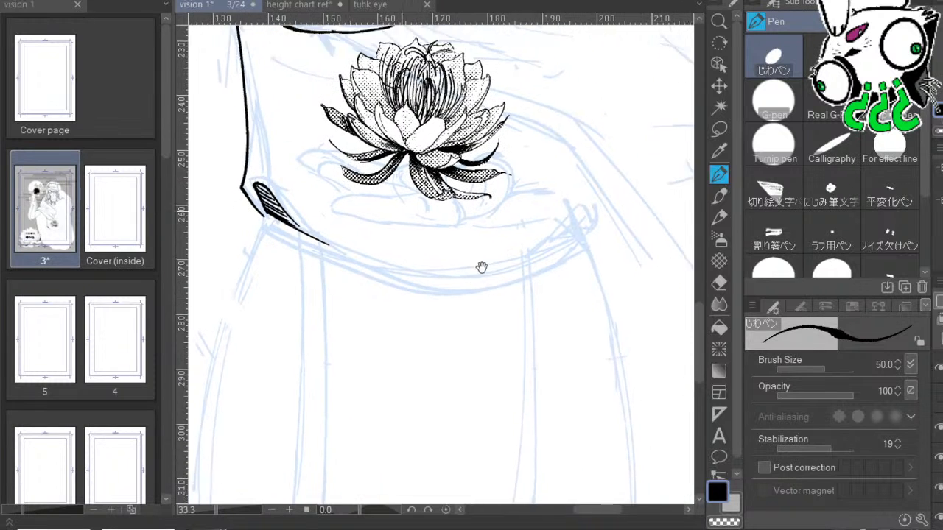
{"action": "left_click_drag", "start_coordinate": [519, 289], "coordinate": [575, 365]}
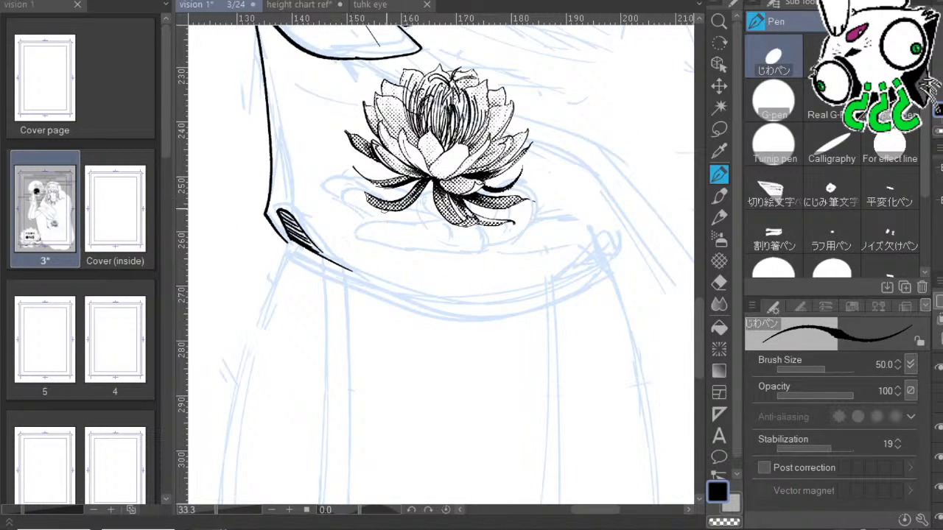
{"action": "left_click_drag", "start_coordinate": [646, 241], "coordinate": [634, 355]}
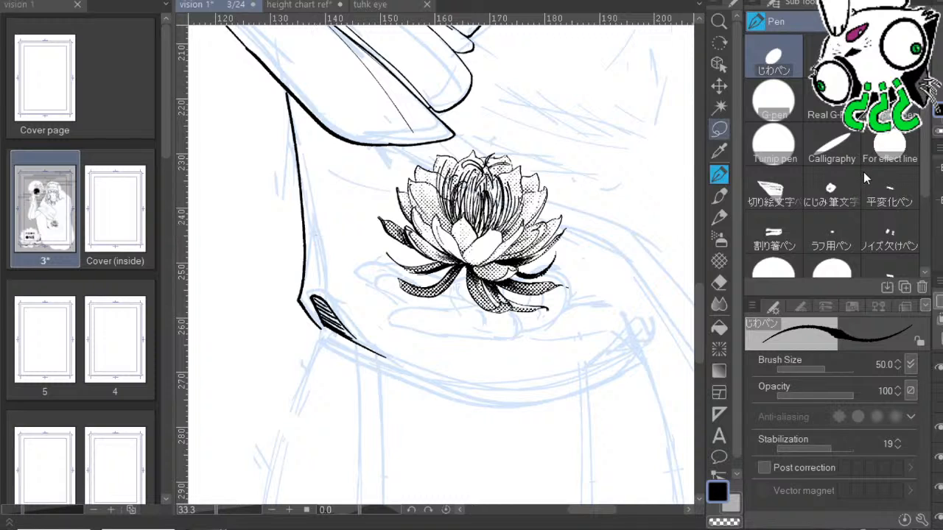
{"action": "key", "text": "m"}
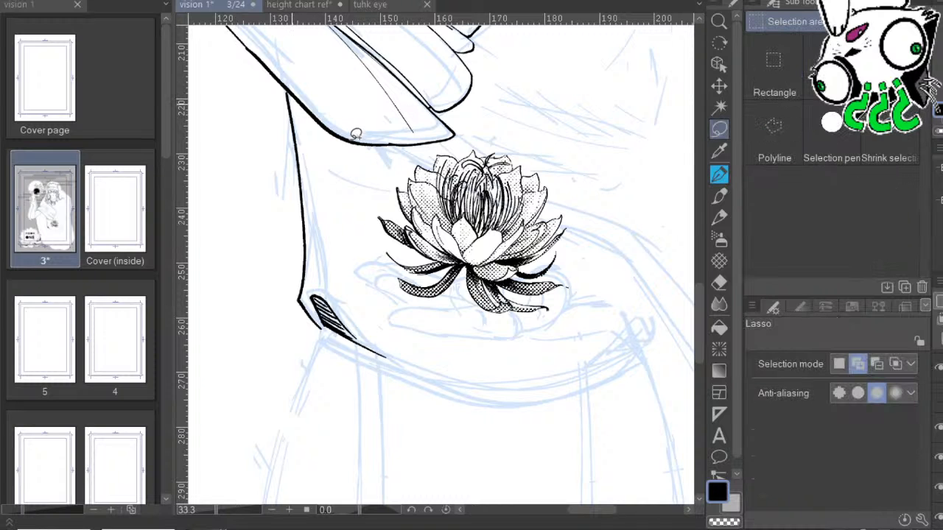
{"action": "mouse_move", "coordinate": [260, 110]}
{"action": "left_mouse_down"}
{"action": "mouse_move", "coordinate": [372, 341]}
{"action": "mouse_move", "coordinate": [346, 264]}
{"action": "left_mouse_up"}
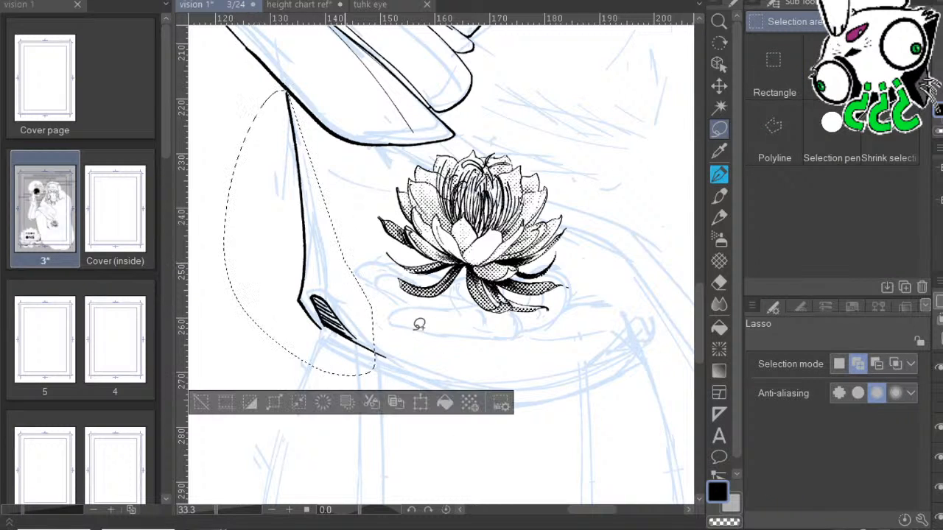
{"action": "left_click", "coordinate": [420, 402]}
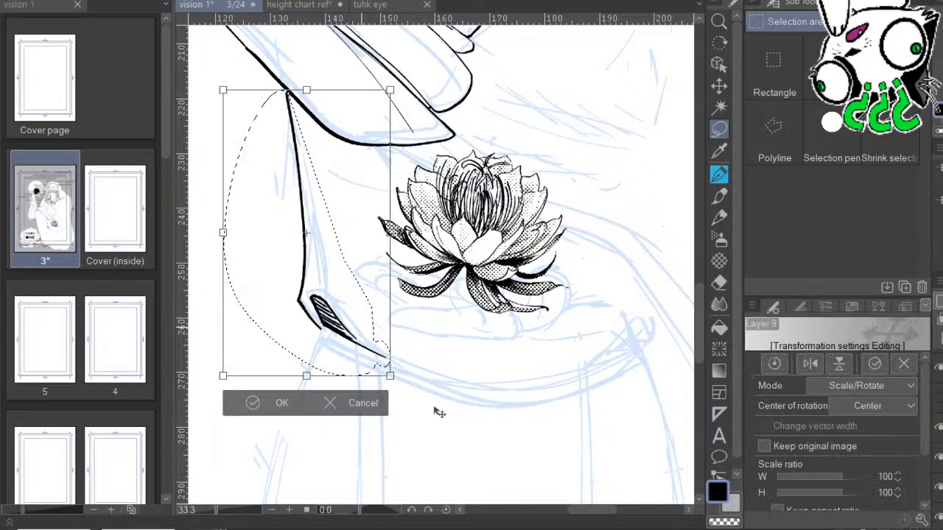
{"action": "left_click_drag", "start_coordinate": [373, 364], "coordinate": [384, 324]}
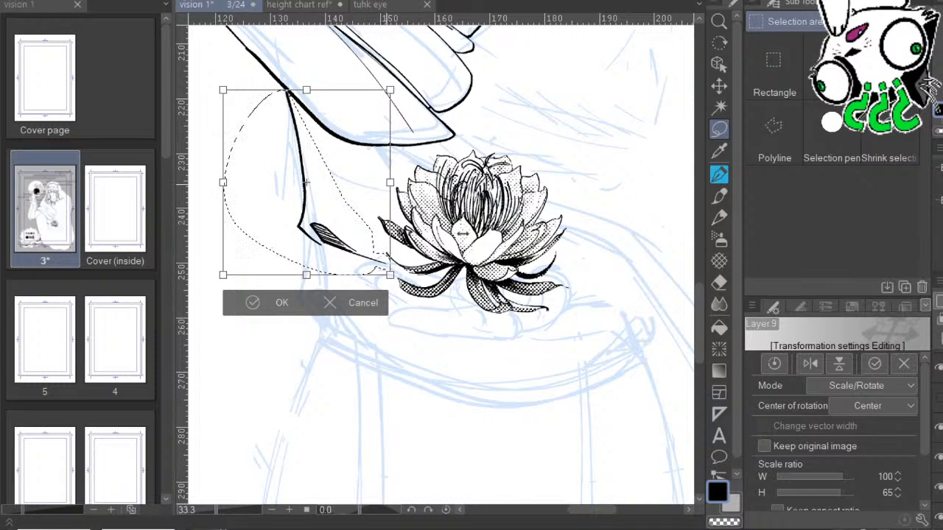
{"action": "left_click_drag", "start_coordinate": [364, 337], "coordinate": [374, 339]}
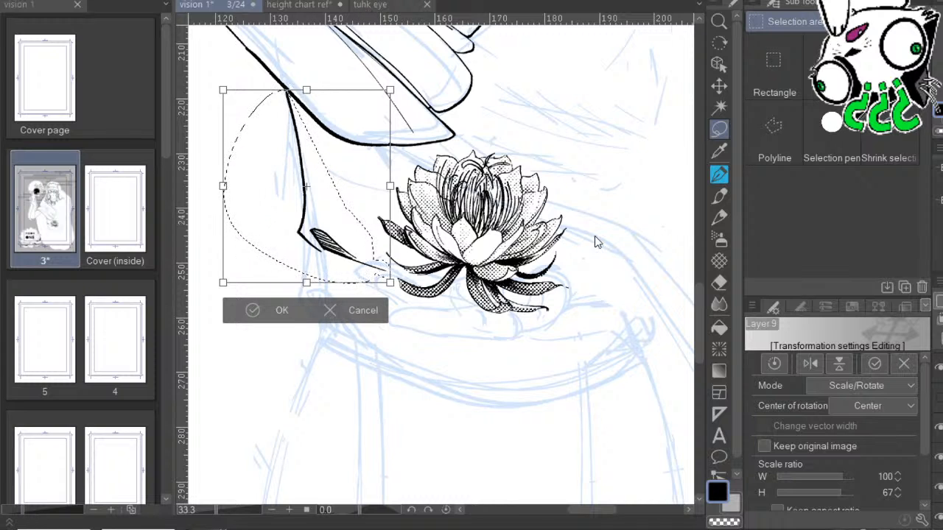
Apply the scaling of the lassoed line art beside the lotus.
{"action": "key", "text": "Return"}
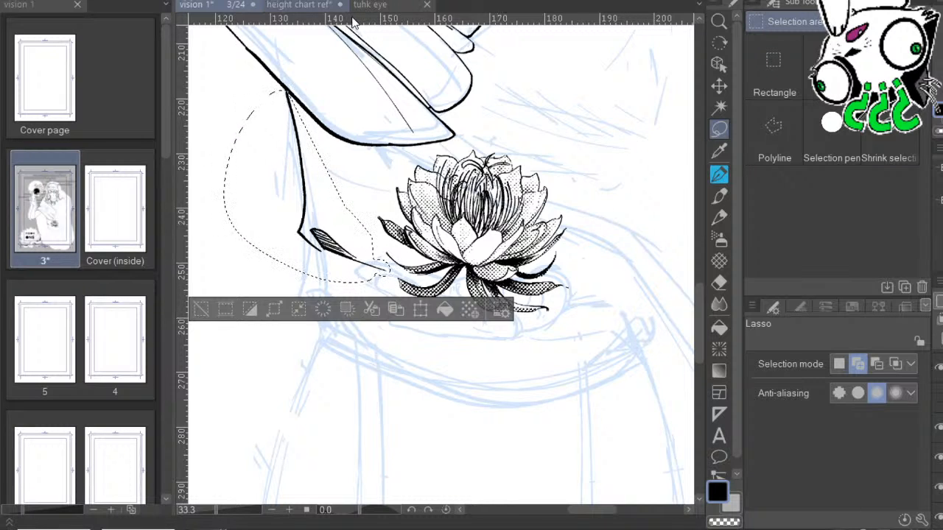
Examine the character's shawl and hands in the height chart reference and return to the vision 1 page.
{"action": "left_click", "coordinate": [324, 5]}
{"action": "left_click", "coordinate": [215, 509]}
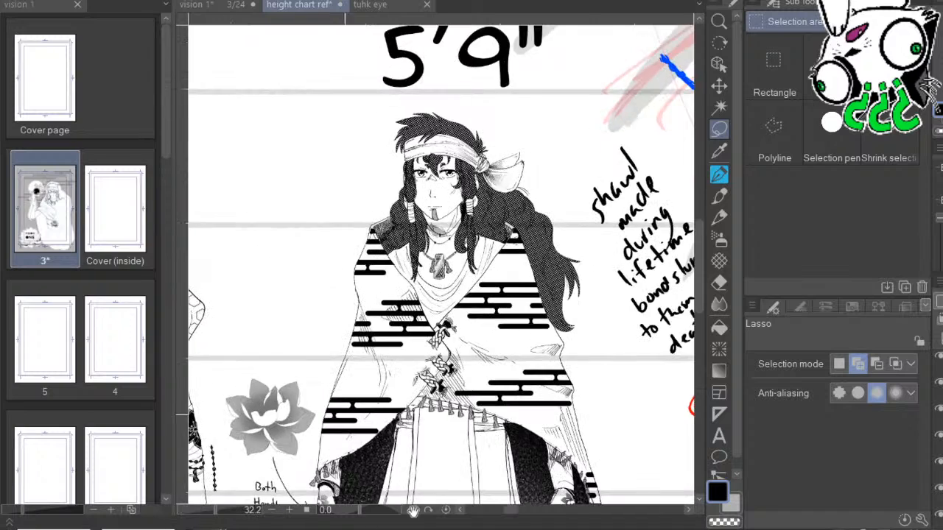
{"action": "left_click_drag", "start_coordinate": [496, 419], "coordinate": [453, 298]}
{"action": "left_click_drag", "start_coordinate": [462, 258], "coordinate": [454, 295]}
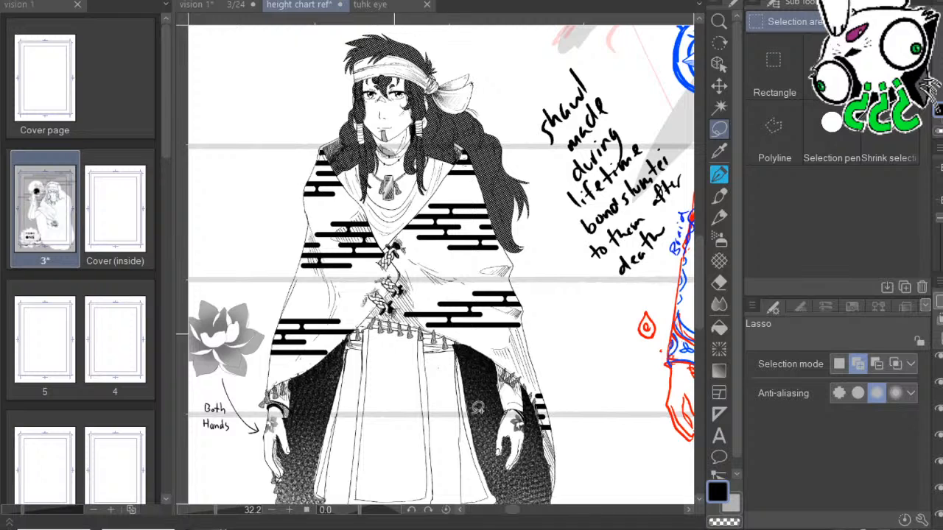
{"action": "left_click", "coordinate": [218, 6]}
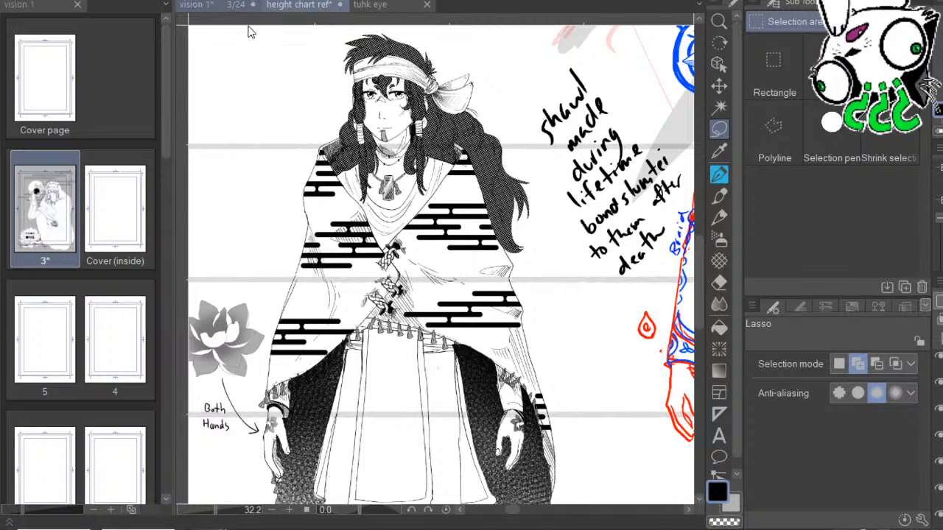
Clear the selection and ink the garment's left edge and short cuff line below the hatched notch with the Pen tool.
{"action": "left_click_drag", "start_coordinate": [503, 269], "coordinate": [477, 249]}
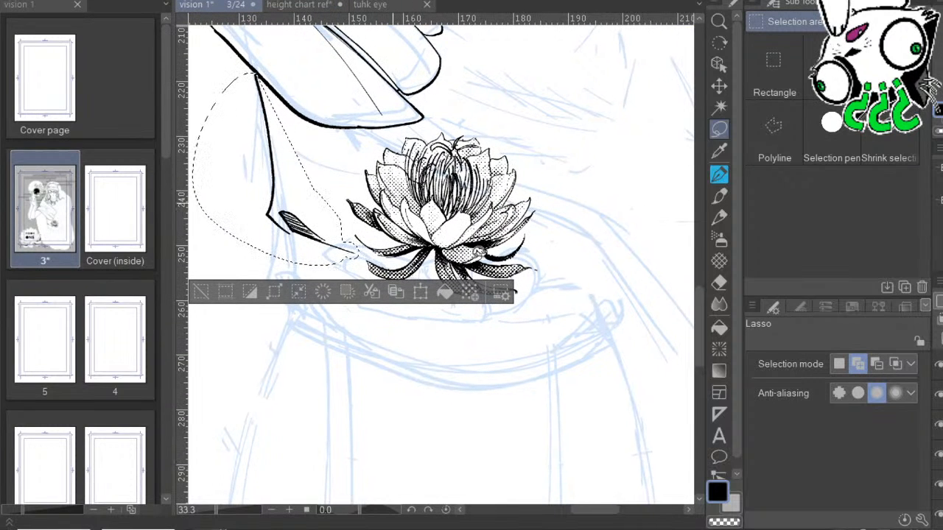
{"action": "key", "text": "ctrl+d"}
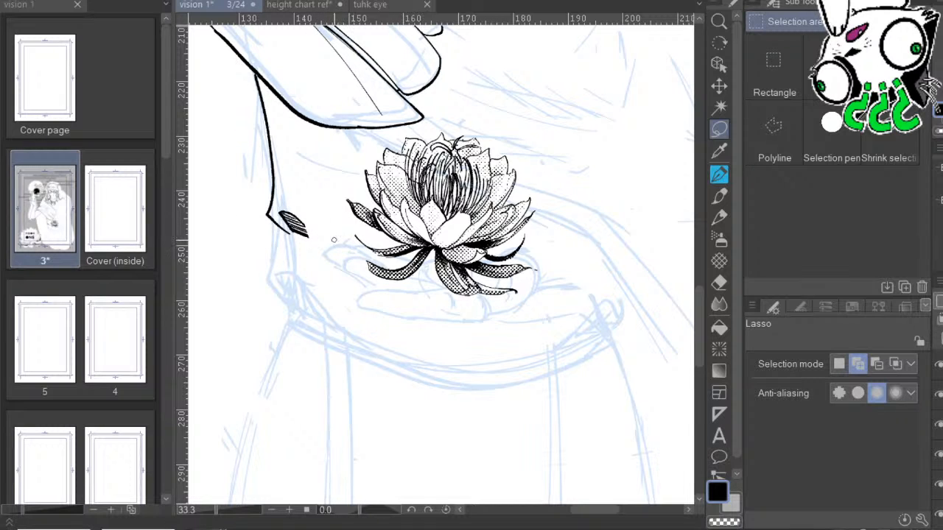
{"action": "left_click", "coordinate": [719, 175]}
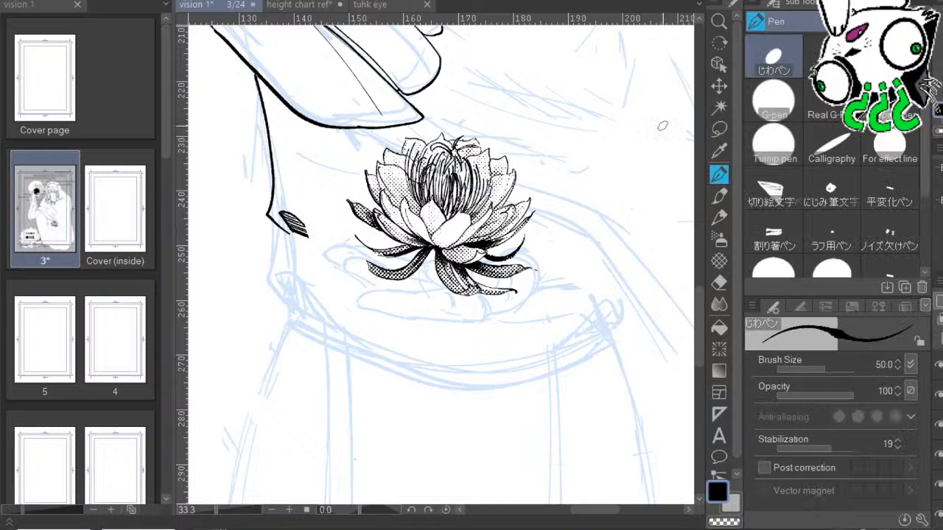
{"action": "left_click_drag", "start_coordinate": [281, 251], "coordinate": [294, 324]}
{"action": "left_click_drag", "start_coordinate": [442, 322], "coordinate": [421, 275]}
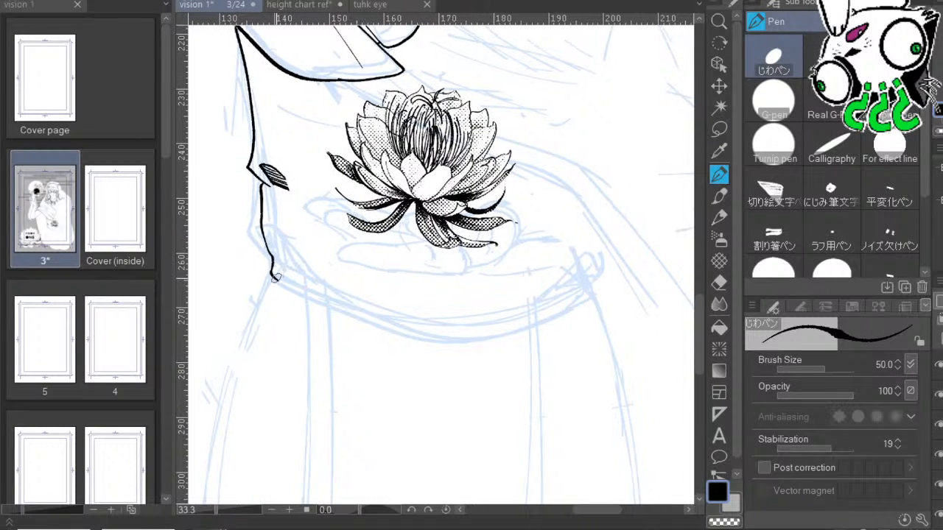
{"action": "left_click_drag", "start_coordinate": [270, 253], "coordinate": [329, 291]}
{"action": "left_click_drag", "start_coordinate": [281, 267], "coordinate": [345, 296]}
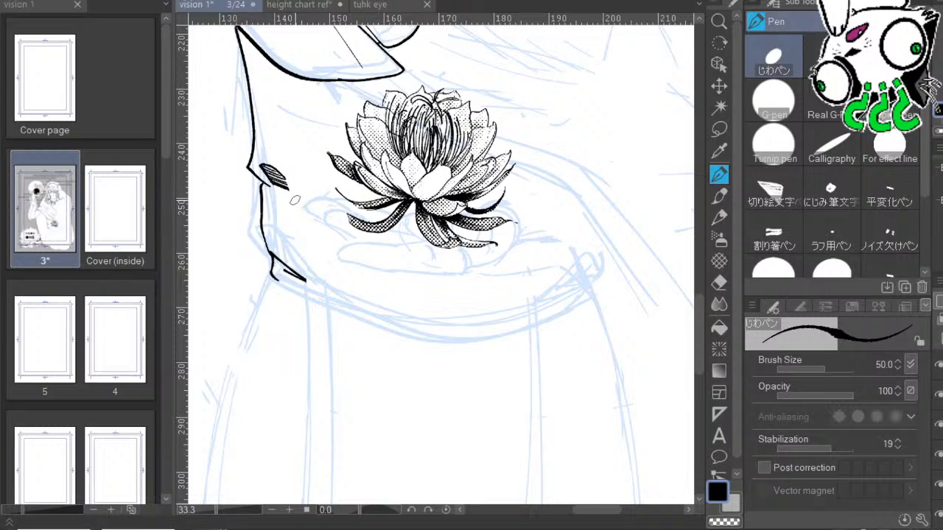
Ink the long downward line inside the cuff and the curve running from the hatched notch to the lotus.
{"action": "left_click_drag", "start_coordinate": [289, 192], "coordinate": [309, 336]}
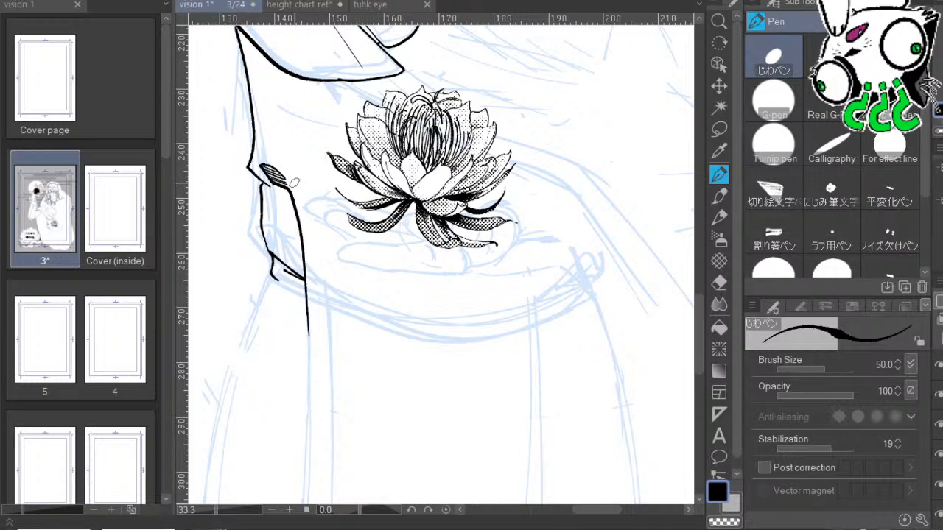
{"action": "left_click_drag", "start_coordinate": [291, 179], "coordinate": [372, 194]}
{"action": "key", "text": "ctrl+z"}
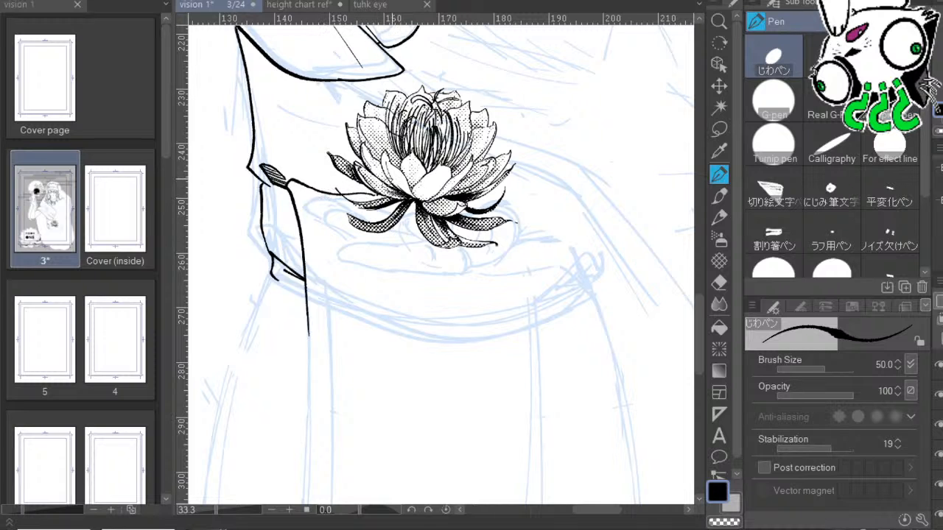
Ink a short, slightly rising line just to the right of the lotus's lower petals.
{"action": "left_click_drag", "start_coordinate": [612, 250], "coordinate": [546, 250]}
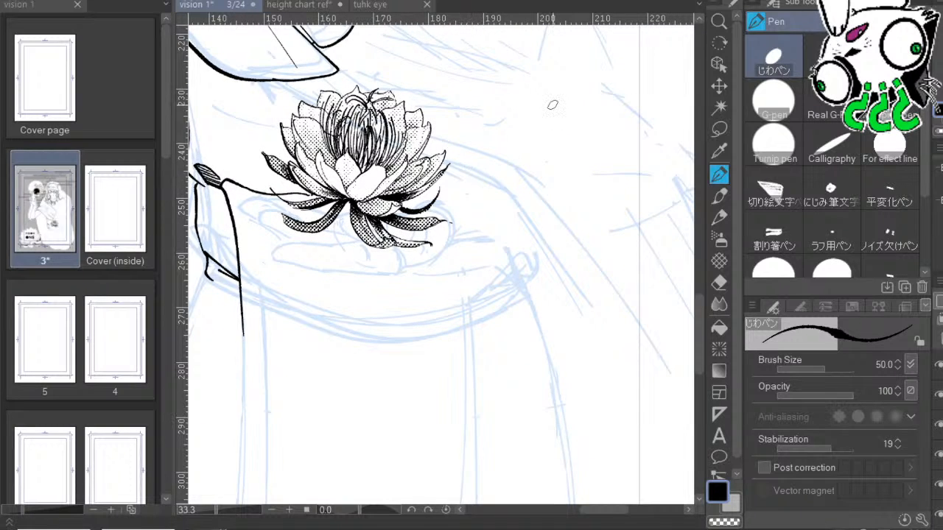
{"action": "mouse_move", "coordinate": [442, 196]}
{"action": "left_mouse_down"}
{"action": "mouse_move", "coordinate": [484, 181]}
{"action": "mouse_move", "coordinate": [485, 188]}
{"action": "left_mouse_up"}
{"action": "key", "text": "ctrl+z"}
{"action": "left_click_drag", "start_coordinate": [449, 246], "coordinate": [523, 227]}
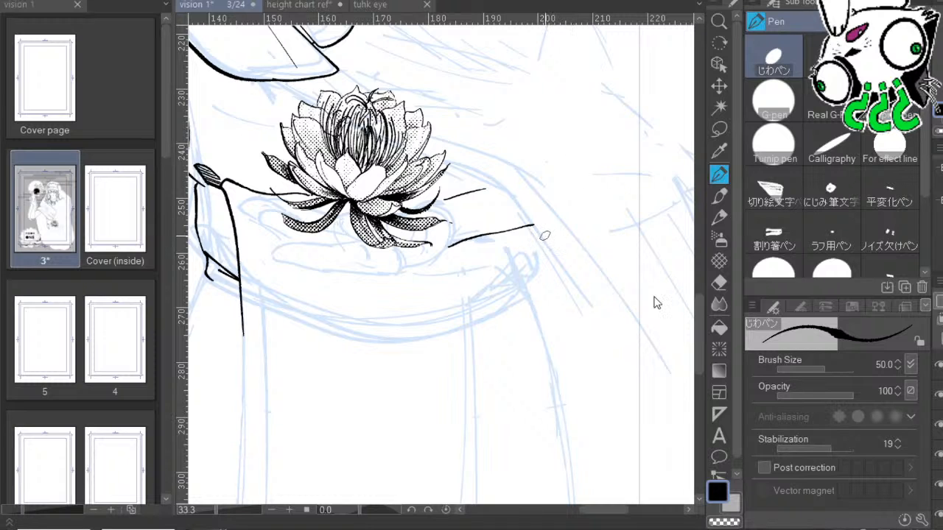
{"action": "key", "text": "ctrl+z"}
Add another line to the cuff and ink the garment's long left outline from there down toward the page's bottom edge.
{"action": "left_click_drag", "start_coordinate": [565, 315], "coordinate": [520, 321]}
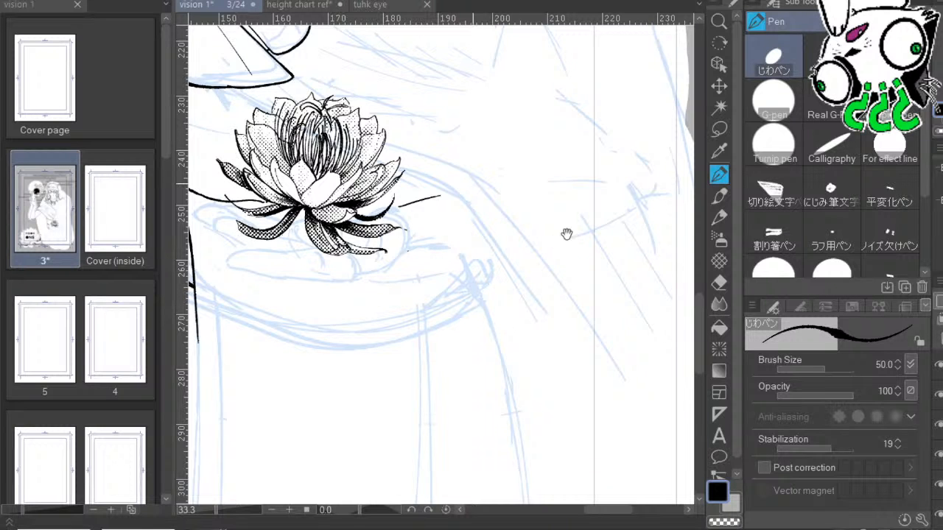
{"action": "left_click_drag", "start_coordinate": [487, 268], "coordinate": [600, 213]}
{"action": "left_click_drag", "start_coordinate": [526, 266], "coordinate": [590, 261]}
{"action": "left_click_drag", "start_coordinate": [538, 302], "coordinate": [608, 178]}
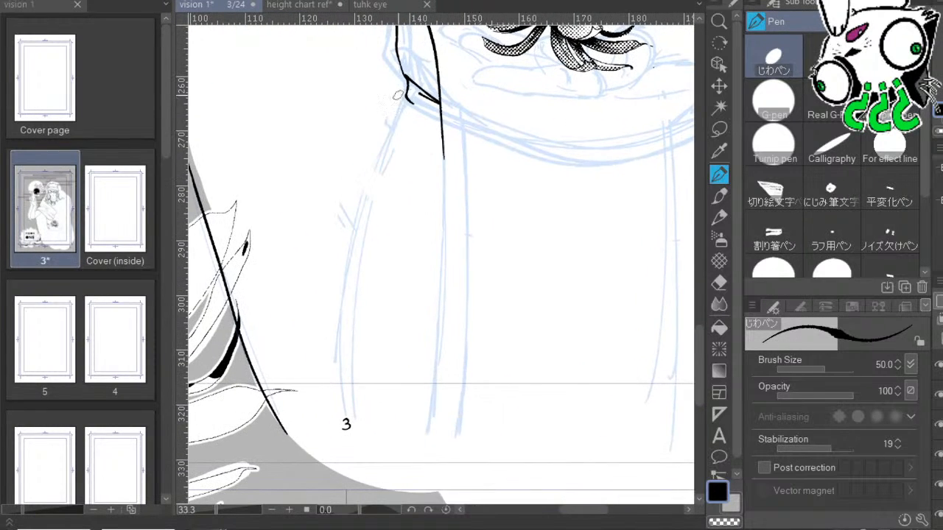
{"action": "mouse_move", "coordinate": [417, 98]}
{"action": "left_mouse_down"}
{"action": "mouse_move", "coordinate": [436, 110]}
{"action": "mouse_move", "coordinate": [370, 232]}
{"action": "left_mouse_up"}
{"action": "left_click_drag", "start_coordinate": [359, 275], "coordinate": [337, 444]}
{"action": "left_click_drag", "start_coordinate": [465, 116], "coordinate": [440, 155]}
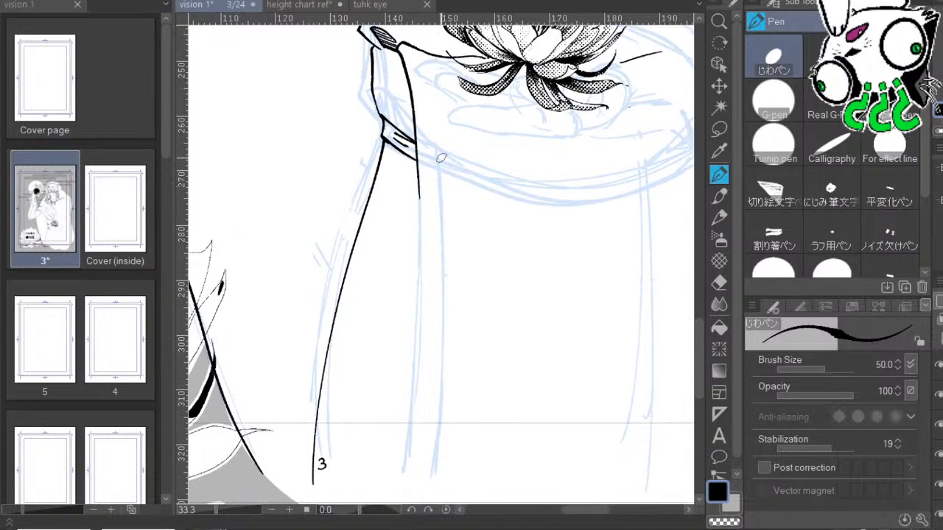
Ink the thick curve of the drape from the lotus's right side over the sketched hem's right end.
{"action": "left_click_drag", "start_coordinate": [512, 240], "coordinate": [427, 331]}
{"action": "left_click_drag", "start_coordinate": [549, 227], "coordinate": [422, 210]}
{"action": "left_click_drag", "start_coordinate": [609, 308], "coordinate": [575, 336]}
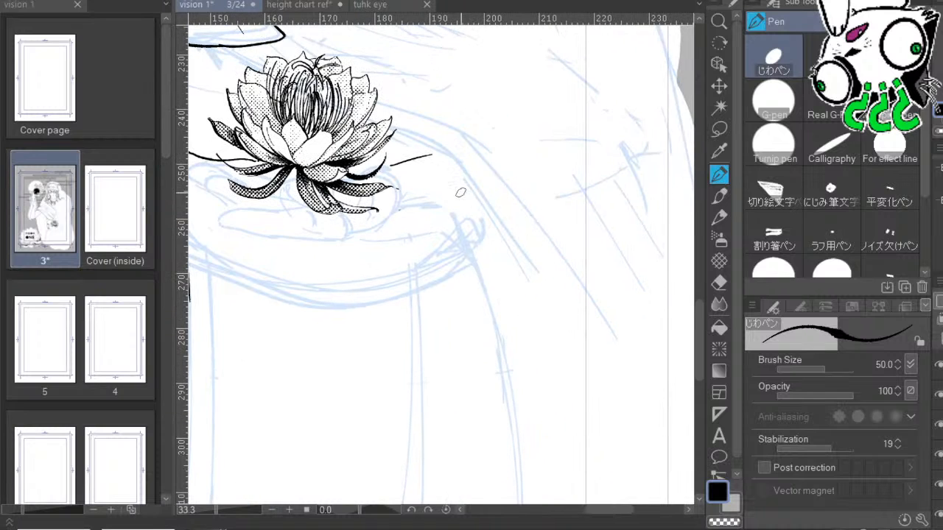
{"action": "mouse_move", "coordinate": [397, 139]}
{"action": "left_mouse_down"}
{"action": "mouse_move", "coordinate": [441, 155]}
{"action": "mouse_move", "coordinate": [501, 225]}
{"action": "left_mouse_up"}
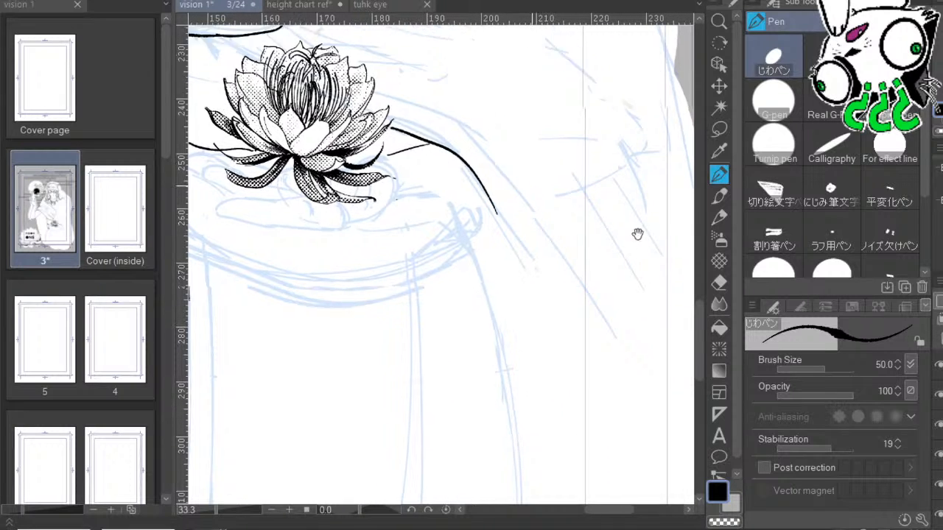
Ink the drape's long inner edge from that curve down past the page's bottom border.
{"action": "scroll", "coordinate": [535, 118], "scroll_direction": "down", "scroll_amount": 3}
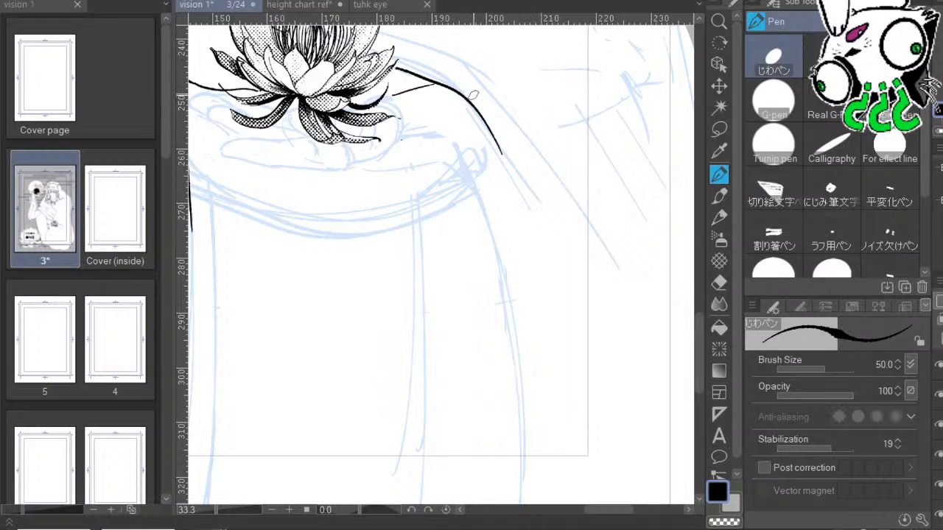
{"action": "left_click_drag", "start_coordinate": [474, 109], "coordinate": [552, 412]}
{"action": "key", "text": "ctrl+z"}
{"action": "mouse_move", "coordinate": [463, 97]}
{"action": "left_mouse_down"}
{"action": "mouse_move", "coordinate": [493, 157]}
{"action": "mouse_move", "coordinate": [566, 446]}
{"action": "left_mouse_up"}
{"action": "left_click_drag", "start_coordinate": [596, 291], "coordinate": [524, 195]}
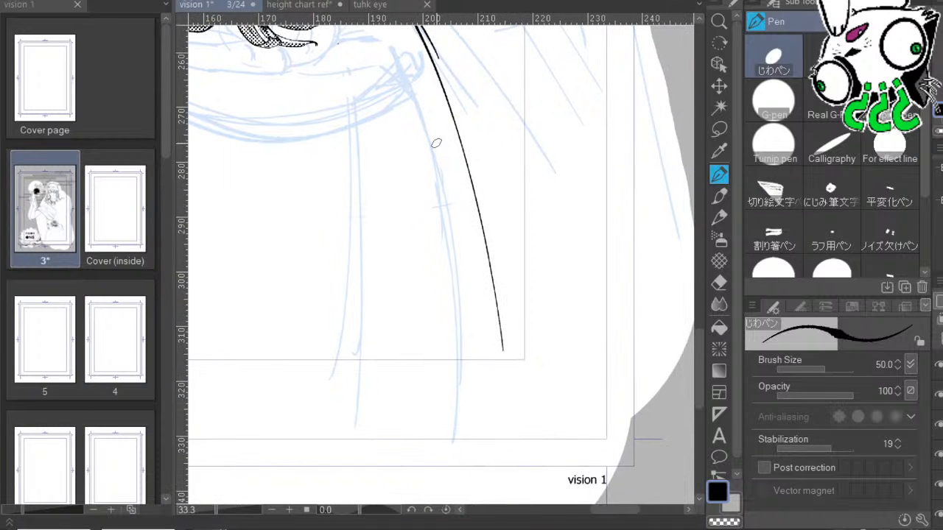
{"action": "scroll", "coordinate": [619, 219], "scroll_direction": "down", "scroll_amount": 3}
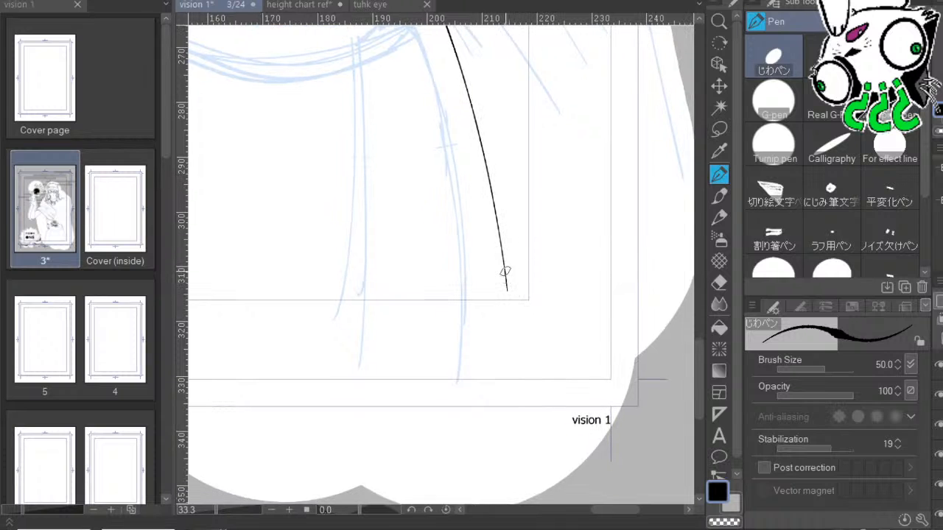
{"action": "left_click_drag", "start_coordinate": [505, 271], "coordinate": [514, 393]}
Ink a second long fold line outside the drape's inner edge, running from the lotus down to the page's lower right corner.
{"action": "scroll", "coordinate": [636, 362], "scroll_direction": "up", "scroll_amount": 5}
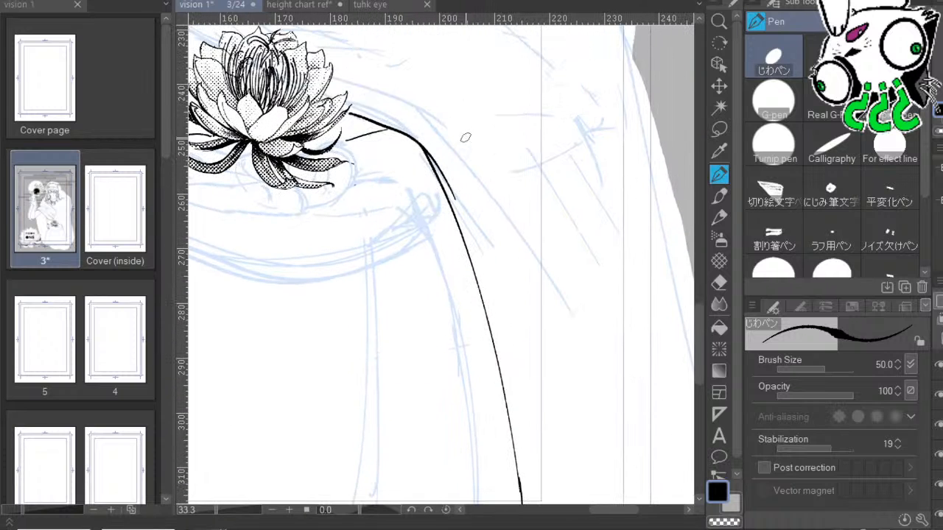
{"action": "left_click_drag", "start_coordinate": [554, 195], "coordinate": [679, 343]}
{"action": "mouse_move", "coordinate": [477, 238]}
{"action": "left_mouse_down"}
{"action": "mouse_move", "coordinate": [532, 264]}
{"action": "mouse_move", "coordinate": [606, 336]}
{"action": "left_mouse_up"}
{"action": "left_click_drag", "start_coordinate": [670, 312], "coordinate": [531, 137]}
{"action": "left_click_drag", "start_coordinate": [445, 143], "coordinate": [584, 487]}
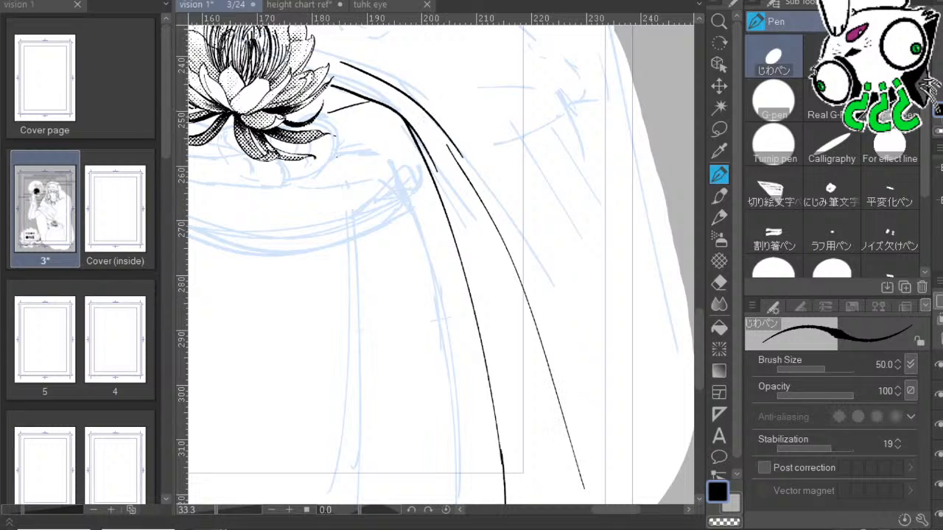
{"action": "left_click_drag", "start_coordinate": [630, 188], "coordinate": [621, 143]}
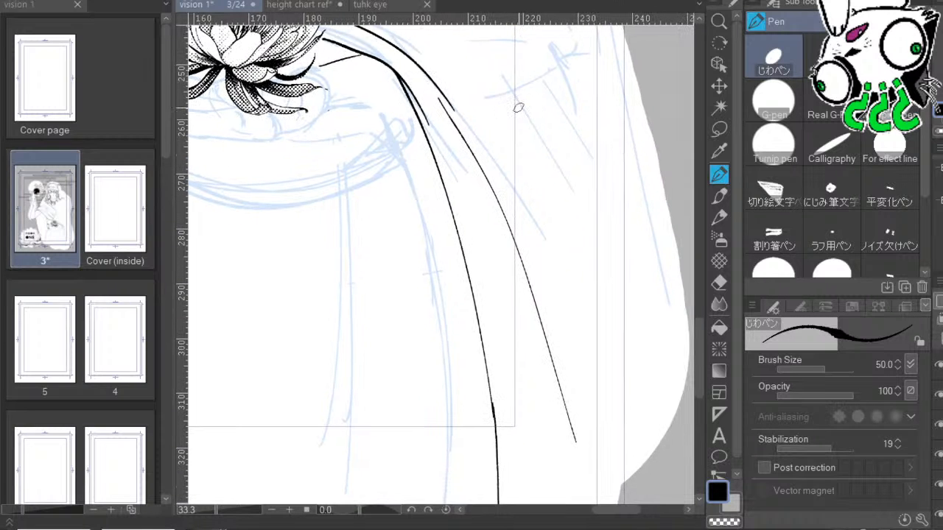
{"action": "mouse_move", "coordinate": [628, 221]}
{"action": "left_mouse_down"}
{"action": "mouse_move", "coordinate": [600, 301]}
{"action": "mouse_move", "coordinate": [609, 267]}
{"action": "mouse_move", "coordinate": [632, 317]}
{"action": "mouse_move", "coordinate": [603, 145]}
{"action": "left_mouse_up"}
{"action": "left_click_drag", "start_coordinate": [516, 193], "coordinate": [592, 422]}
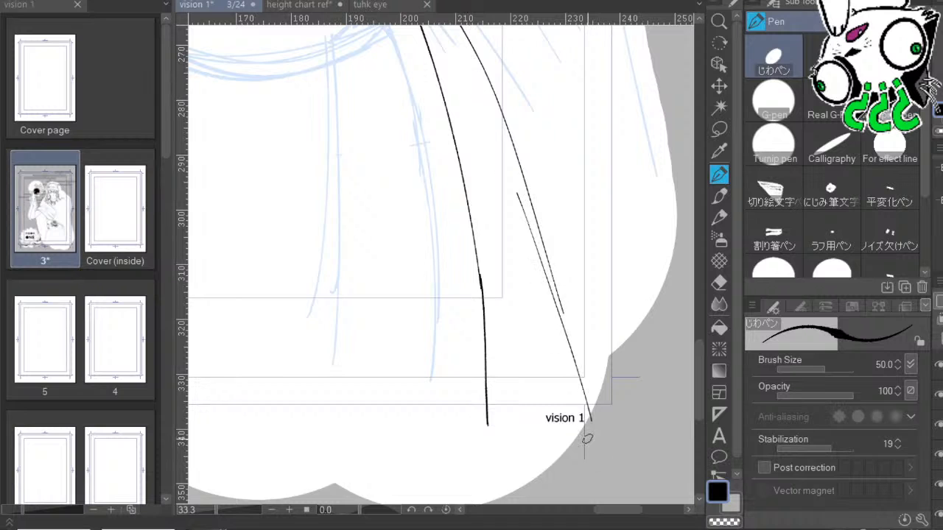
Ink a third fold branching off the top of the second one, with a thin parallel line beside it.
{"action": "left_click_drag", "start_coordinate": [587, 243], "coordinate": [652, 467]}
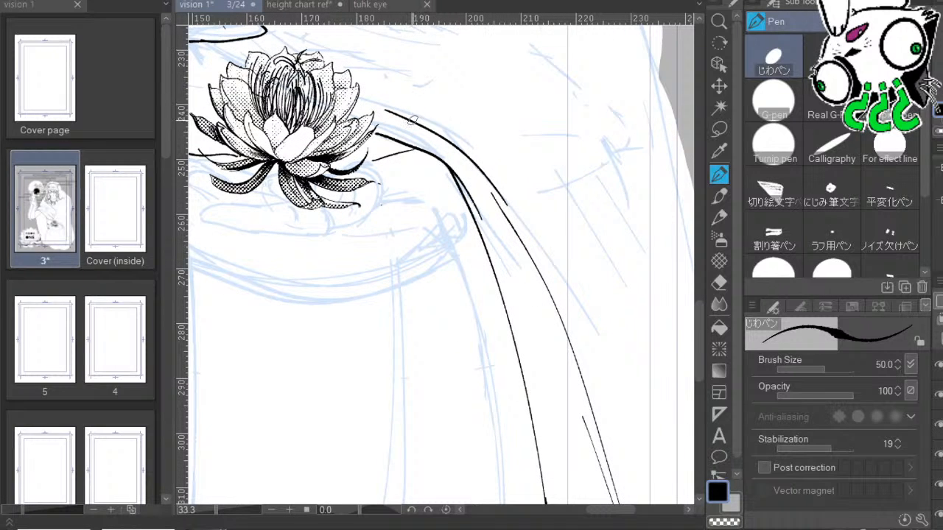
{"action": "mouse_move", "coordinate": [413, 119]}
{"action": "left_mouse_down"}
{"action": "mouse_move", "coordinate": [547, 245]}
{"action": "mouse_move", "coordinate": [596, 374]}
{"action": "left_mouse_up"}
{"action": "left_click_drag", "start_coordinate": [525, 174], "coordinate": [619, 404]}
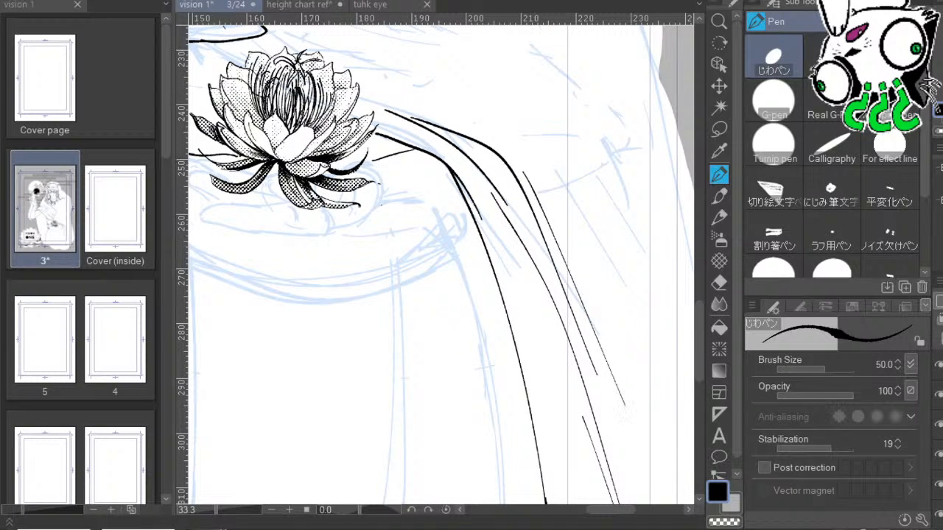
Ink the arching upper folds of the drape to the right of the lotus, with a thin crease line beneath.
{"action": "left_click_drag", "start_coordinate": [633, 136], "coordinate": [679, 305]}
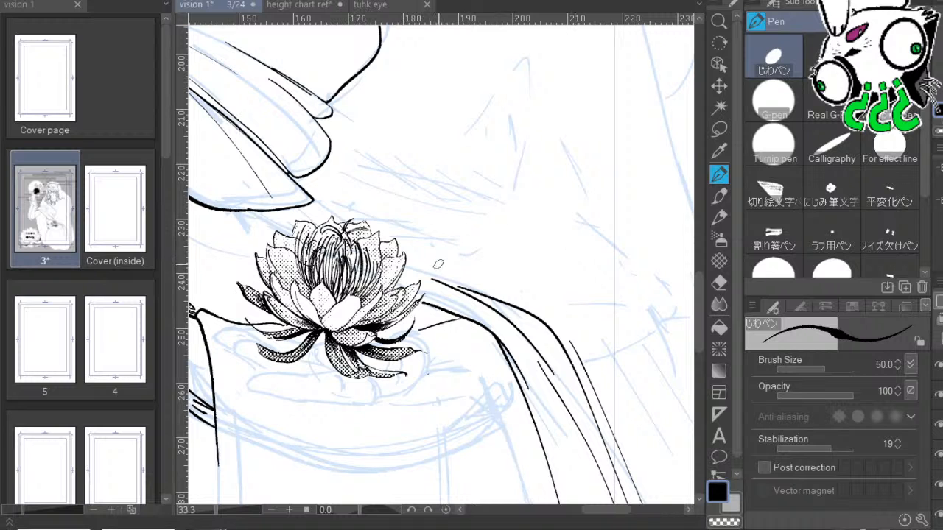
{"action": "mouse_move", "coordinate": [442, 271]}
{"action": "left_mouse_down"}
{"action": "mouse_move", "coordinate": [499, 255]}
{"action": "mouse_move", "coordinate": [606, 295]}
{"action": "mouse_move", "coordinate": [610, 338]}
{"action": "left_mouse_up"}
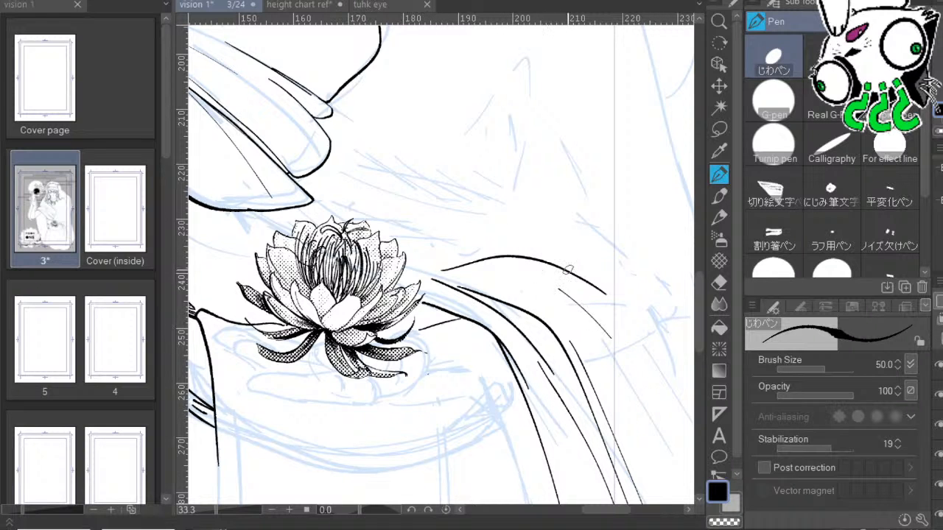
{"action": "mouse_move", "coordinate": [521, 254]}
{"action": "left_mouse_down"}
{"action": "mouse_move", "coordinate": [548, 246]}
{"action": "mouse_move", "coordinate": [617, 269]}
{"action": "mouse_move", "coordinate": [707, 365]}
{"action": "mouse_move", "coordinate": [660, 310]}
{"action": "left_mouse_up"}
Ink a short diagonal line from the sleeve's lower edge to the lotus's upper left petals, redoing the first attempt.
{"action": "left_click_drag", "start_coordinate": [309, 275], "coordinate": [335, 313]}
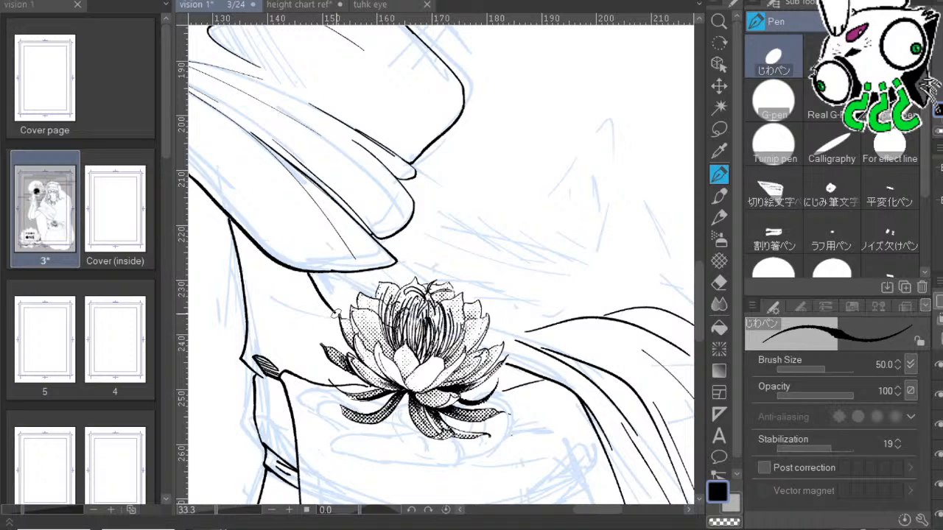
{"action": "key", "text": "ctrl+z"}
{"action": "left_click_drag", "start_coordinate": [328, 224], "coordinate": [322, 186]}
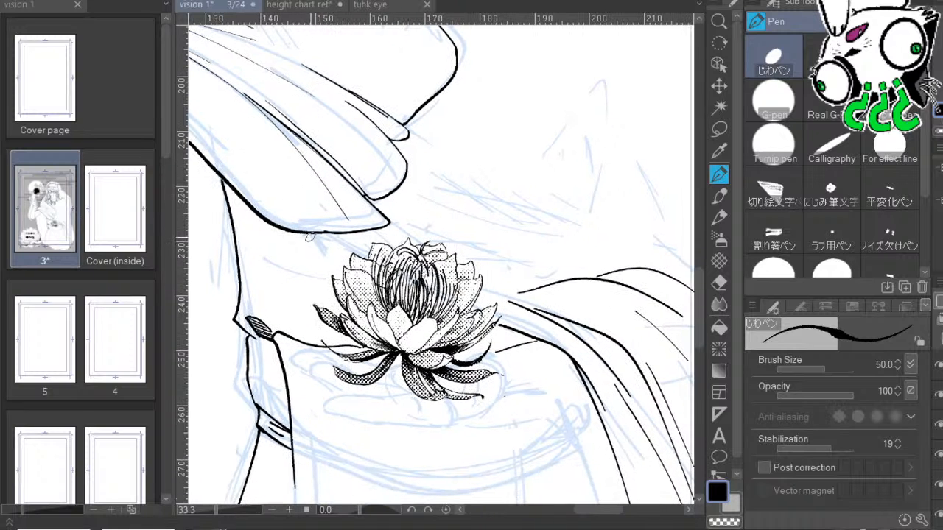
{"action": "left_click_drag", "start_coordinate": [309, 235], "coordinate": [342, 278]}
Zoom in on the lotus, hide its screentone and fade its line art to light grey over the hand sketch.
{"action": "left_click_drag", "start_coordinate": [596, 357], "coordinate": [641, 257]}
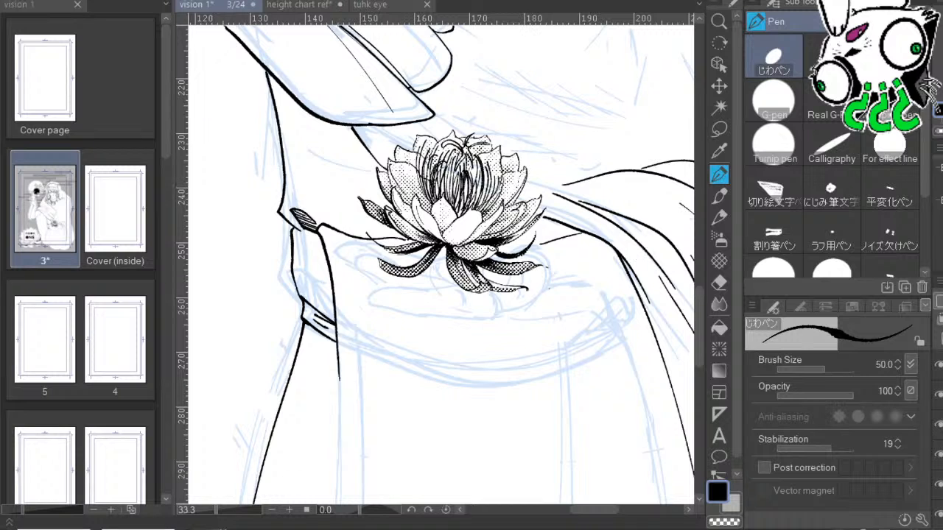
{"action": "left_click", "coordinate": [289, 510]}
{"action": "left_click_drag", "start_coordinate": [549, 424], "coordinate": [450, 408]}
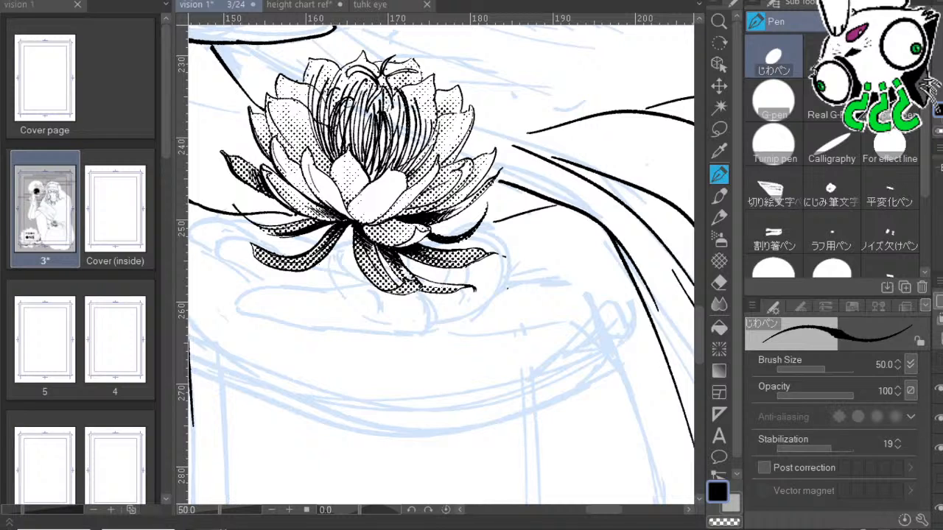
{"action": "key", "text": "ctrl+z"}
{"action": "key", "text": "ctrl+y"}
{"action": "key", "text": "ctrl+z"}
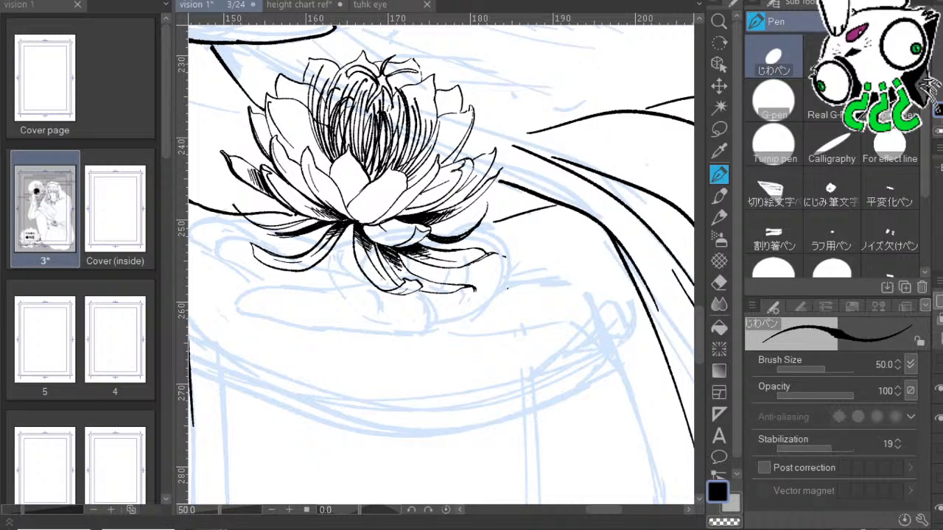
{"action": "key", "text": "ctrl+z"}
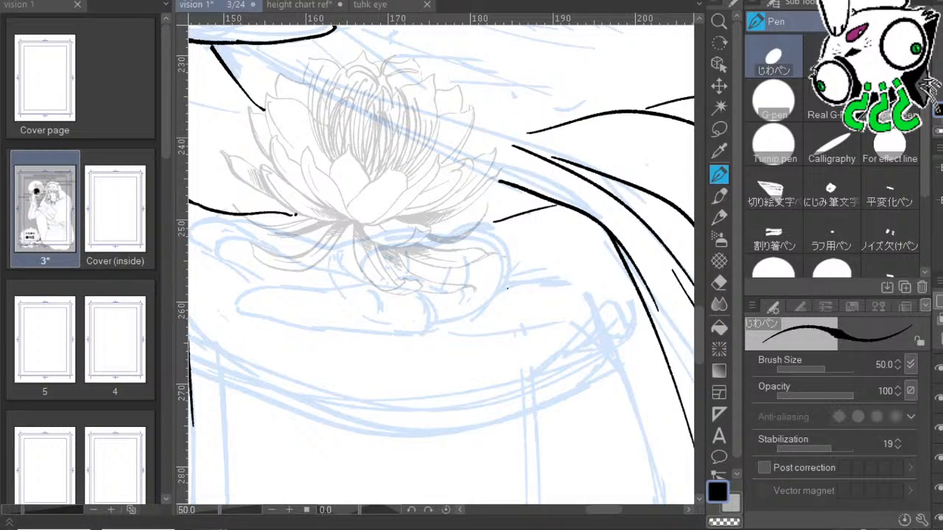
Ink the underside of the forearm from the wrist below the lotus to the drape fold, redoing the first attempts.
{"action": "left_click_drag", "start_coordinate": [605, 361], "coordinate": [624, 346]}
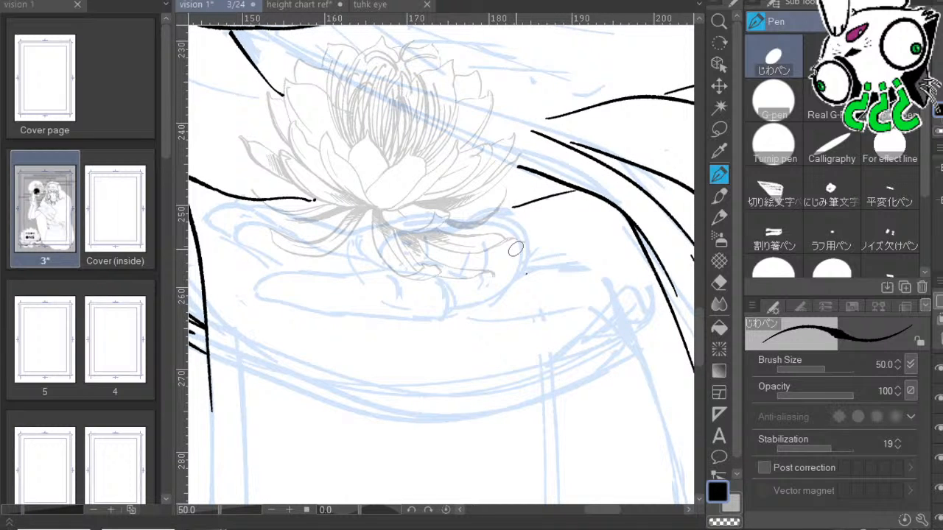
{"action": "left_click_drag", "start_coordinate": [616, 255], "coordinate": [585, 231]}
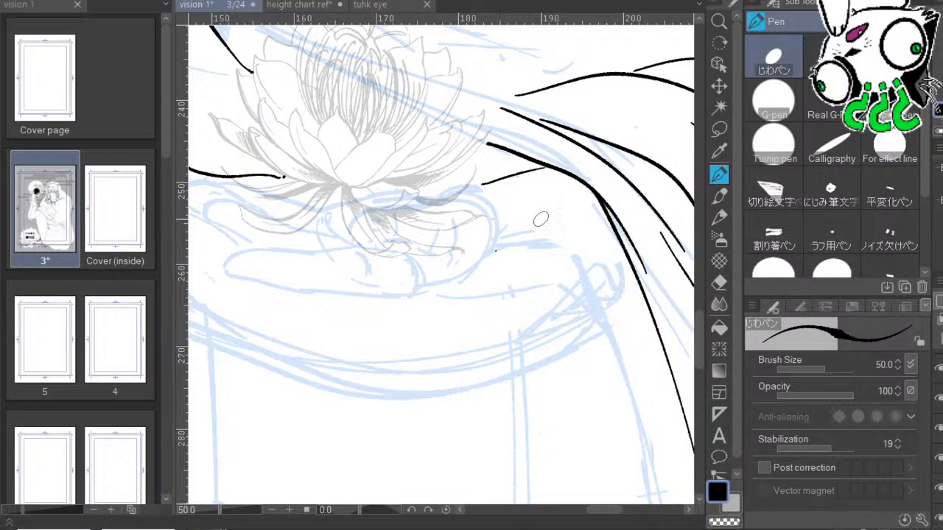
{"action": "left_click_drag", "start_coordinate": [495, 251], "coordinate": [516, 290]}
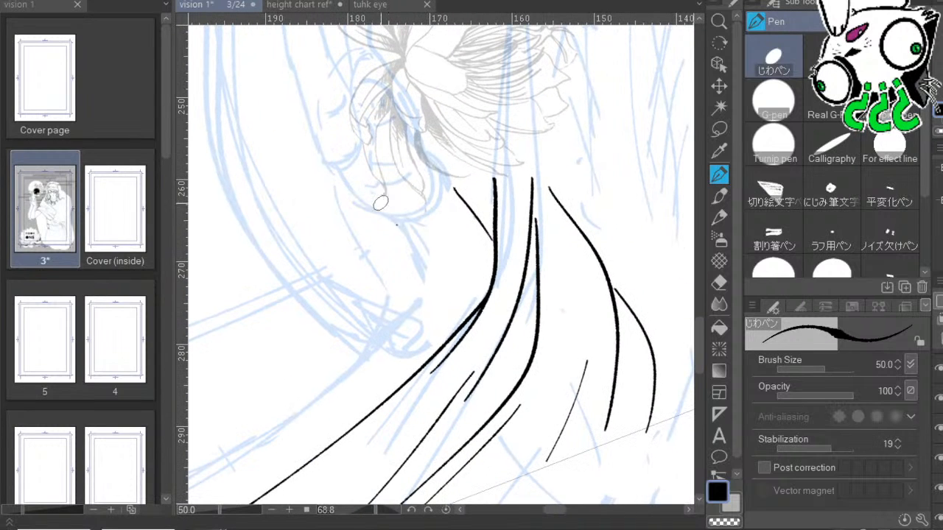
{"action": "left_click_drag", "start_coordinate": [392, 220], "coordinate": [422, 277]}
{"action": "key", "text": "ctrl+z"}
{"action": "left_click_drag", "start_coordinate": [393, 219], "coordinate": [420, 270]}
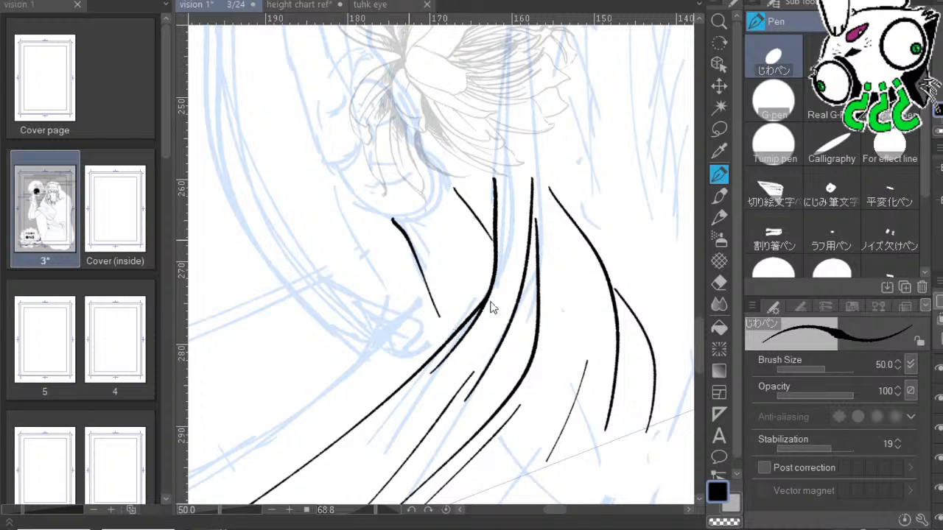
{"action": "key", "text": "ctrl+z"}
{"action": "left_click_drag", "start_coordinate": [392, 218], "coordinate": [448, 337]}
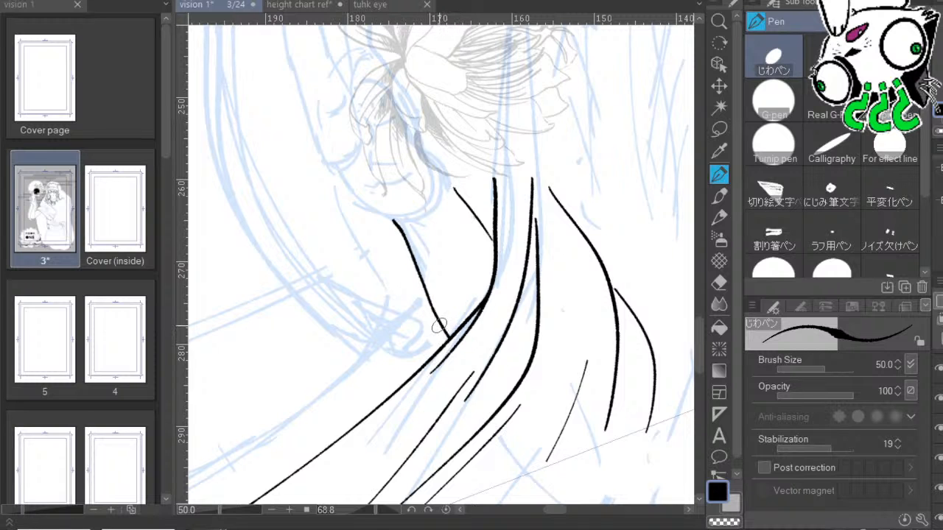
Ink the hand's lower contour from the lowest fingertip to the wrist, plus that finger's rounded tip and upper edge.
{"action": "left_click_drag", "start_coordinate": [501, 249], "coordinate": [525, 284]}
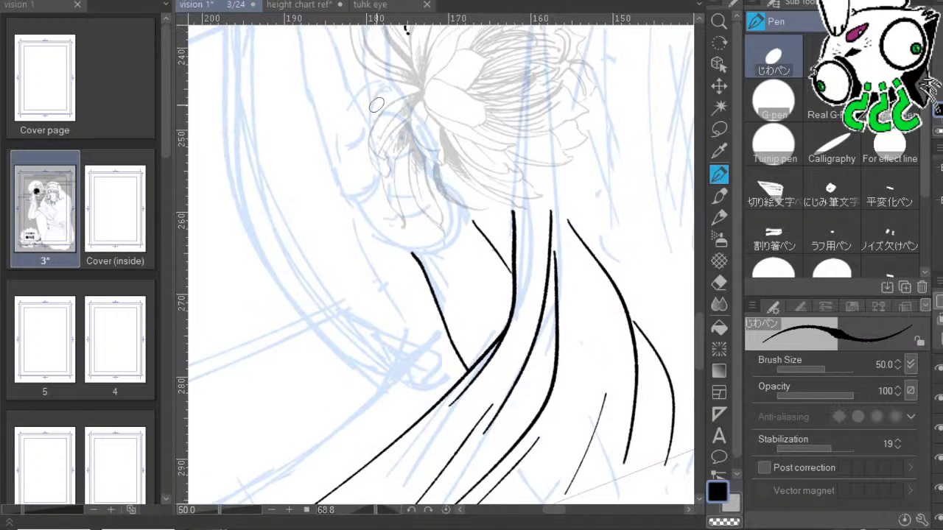
{"action": "left_click_drag", "start_coordinate": [452, 134], "coordinate": [489, 207]}
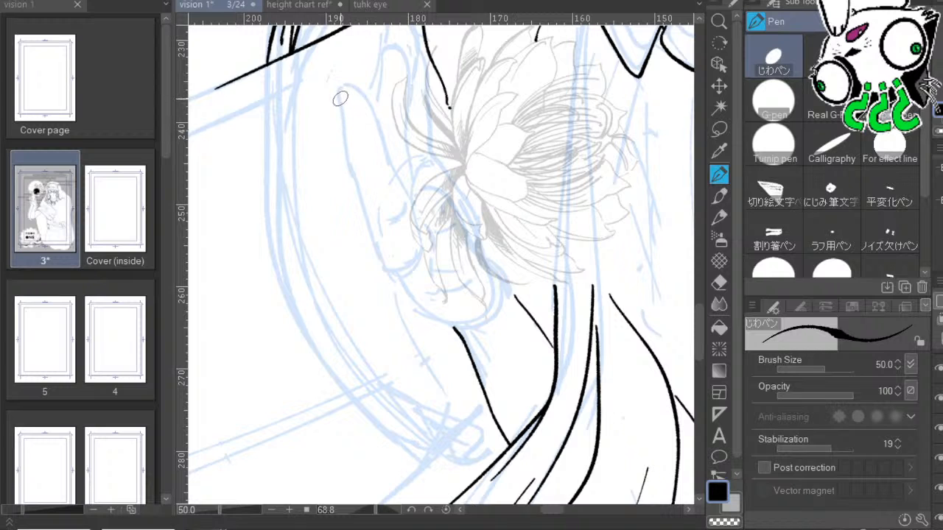
{"action": "mouse_move", "coordinate": [339, 98]}
{"action": "left_mouse_down"}
{"action": "mouse_move", "coordinate": [375, 248]}
{"action": "mouse_move", "coordinate": [394, 284]}
{"action": "mouse_move", "coordinate": [461, 325]}
{"action": "left_mouse_up"}
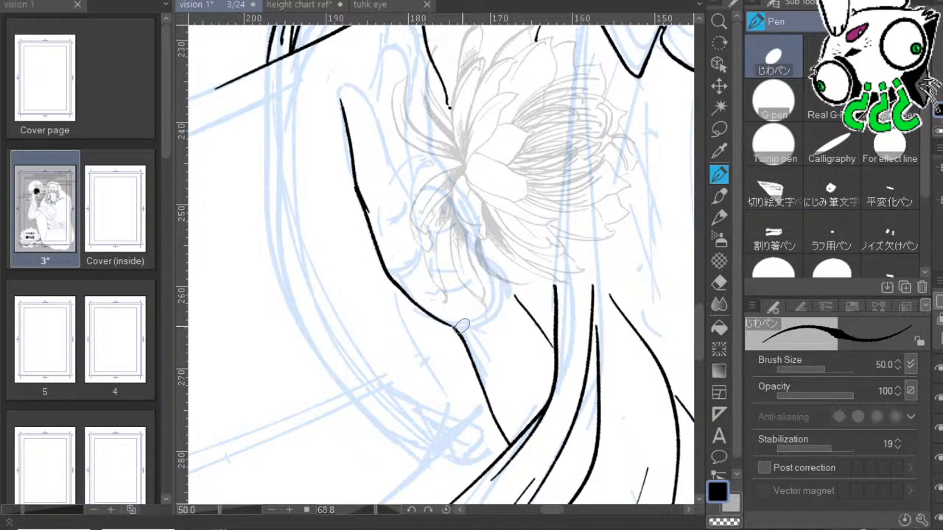
{"action": "mouse_move", "coordinate": [342, 101]}
{"action": "left_mouse_down"}
{"action": "mouse_move", "coordinate": [366, 106]}
{"action": "mouse_move", "coordinate": [404, 196]}
{"action": "left_mouse_up"}
{"action": "key", "text": "ctrl+z"}
{"action": "mouse_move", "coordinate": [344, 95]}
{"action": "left_mouse_down"}
{"action": "mouse_move", "coordinate": [373, 124]}
{"action": "mouse_move", "coordinate": [406, 211]}
{"action": "left_mouse_up"}
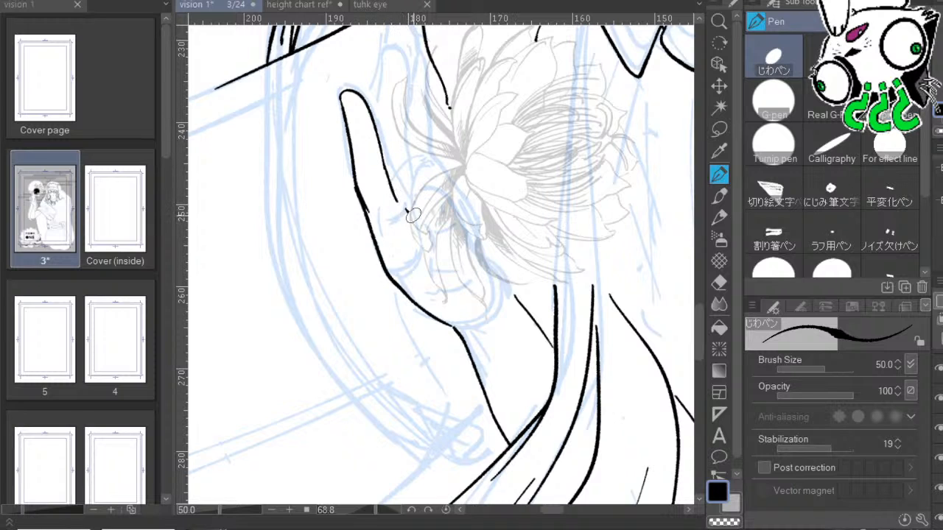
Ink the outline of the second finger above the lowest one and refine the lowest finger's tip.
{"action": "left_click", "coordinate": [446, 509]}
{"action": "left_click_drag", "start_coordinate": [522, 341], "coordinate": [655, 300]}
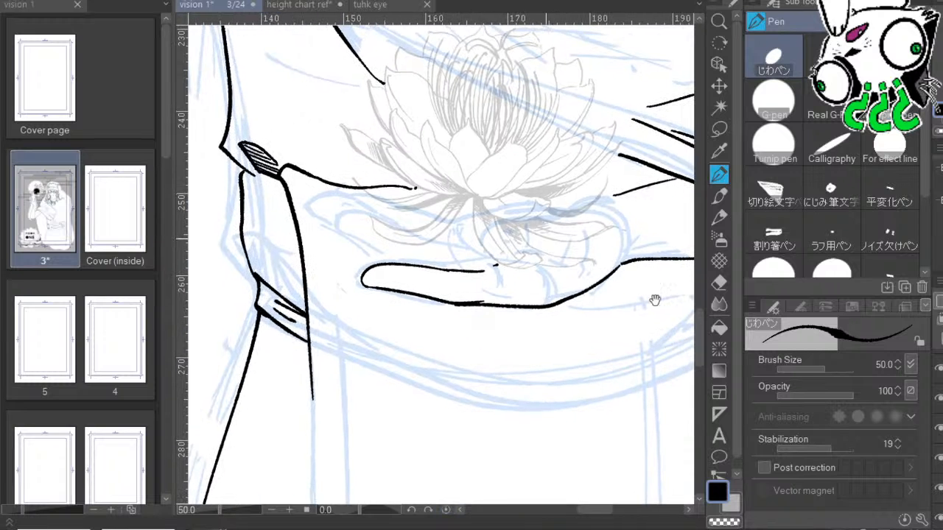
{"action": "left_click", "coordinate": [345, 510]}
{"action": "left_click_drag", "start_coordinate": [530, 397], "coordinate": [612, 345]}
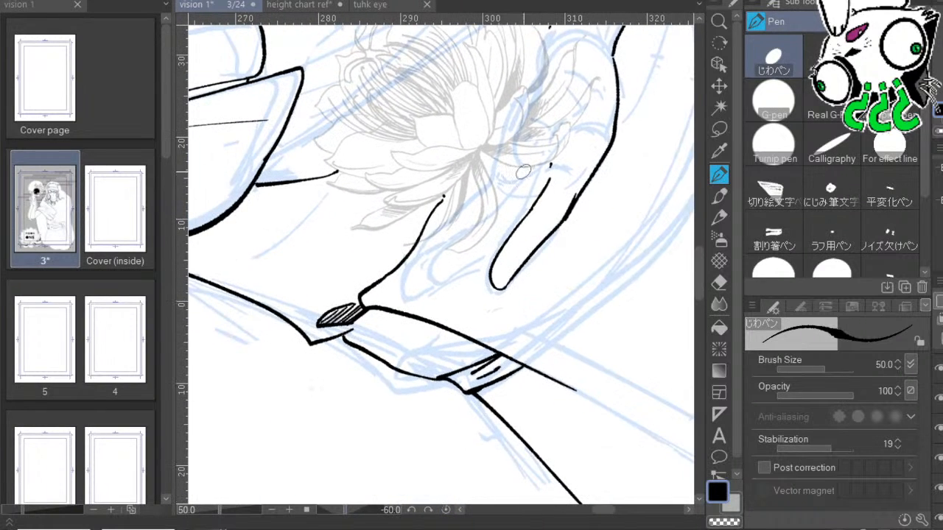
{"action": "mouse_move", "coordinate": [530, 173]}
{"action": "left_mouse_down"}
{"action": "mouse_move", "coordinate": [457, 243]}
{"action": "mouse_move", "coordinate": [436, 282]}
{"action": "mouse_move", "coordinate": [522, 272]}
{"action": "mouse_move", "coordinate": [567, 197]}
{"action": "left_mouse_up"}
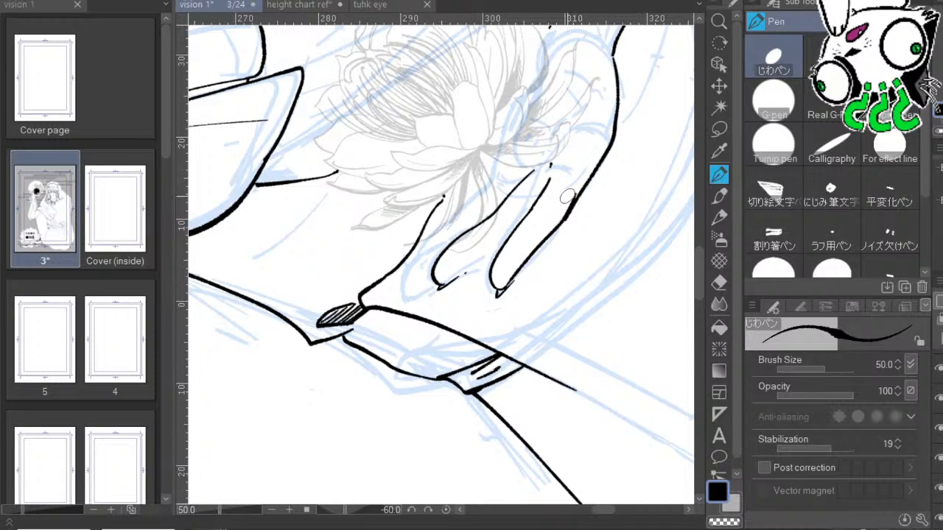
{"action": "key", "text": "ctrl+z"}
{"action": "left_click_drag", "start_coordinate": [498, 287], "coordinate": [571, 205]}
Ink the second finger's underside and the broken outline of the finger behind it, continuing towards the lotus base.
{"action": "left_click_drag", "start_coordinate": [591, 329], "coordinate": [655, 314]}
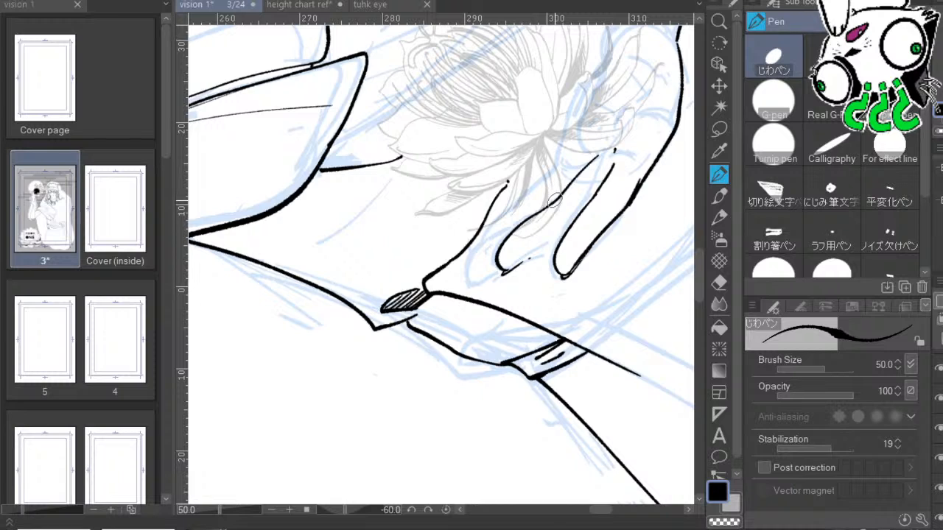
{"action": "left_click_drag", "start_coordinate": [503, 272], "coordinate": [554, 234]}
{"action": "key", "text": "ctrl+z"}
{"action": "left_click_drag", "start_coordinate": [516, 267], "coordinate": [557, 241]}
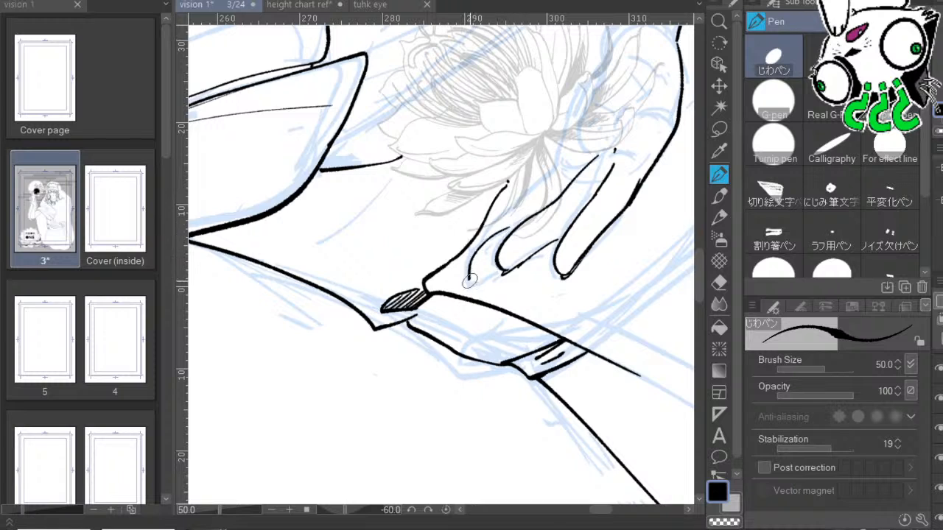
{"action": "left_click_drag", "start_coordinate": [494, 234], "coordinate": [480, 279]}
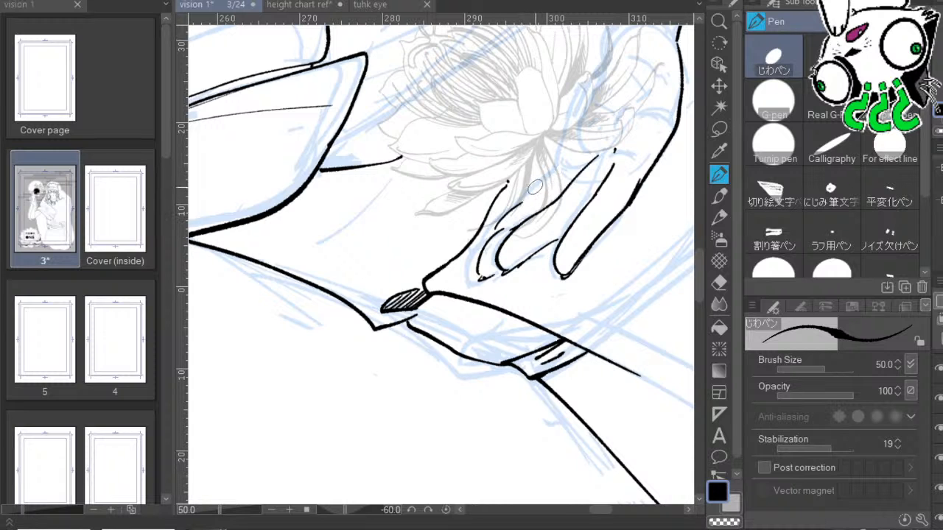
{"action": "left_click_drag", "start_coordinate": [680, 161], "coordinate": [580, 251]}
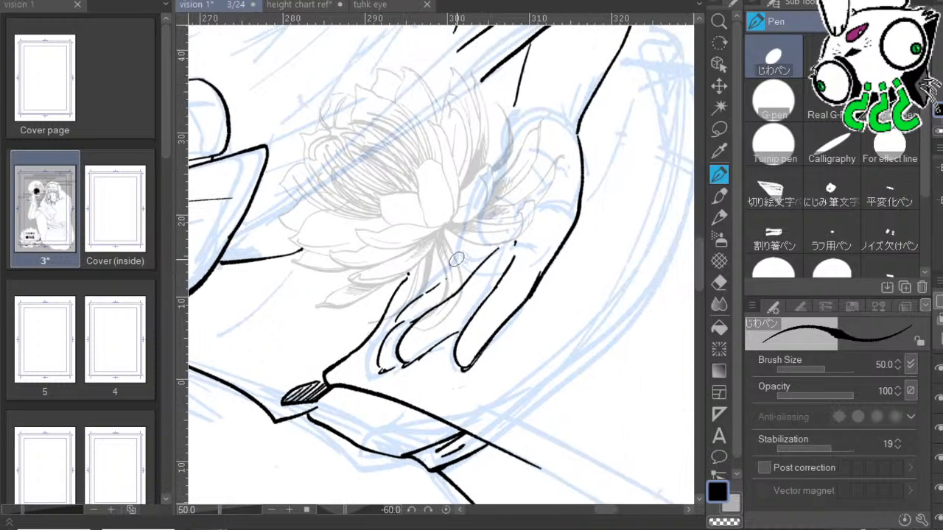
{"action": "left_click_drag", "start_coordinate": [456, 259], "coordinate": [465, 240]}
Ink the thumb's curved outline over the palm and short crease lines beside it.
{"action": "left_click_drag", "start_coordinate": [625, 284], "coordinate": [596, 329]}
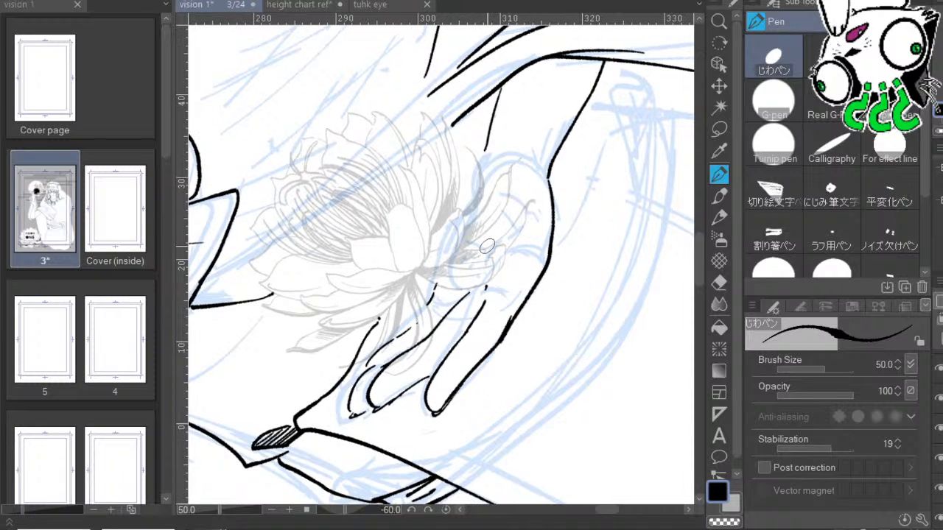
{"action": "mouse_move", "coordinate": [501, 168]}
{"action": "left_mouse_down"}
{"action": "mouse_move", "coordinate": [449, 272]}
{"action": "mouse_move", "coordinate": [461, 292]}
{"action": "mouse_move", "coordinate": [486, 281]}
{"action": "left_mouse_up"}
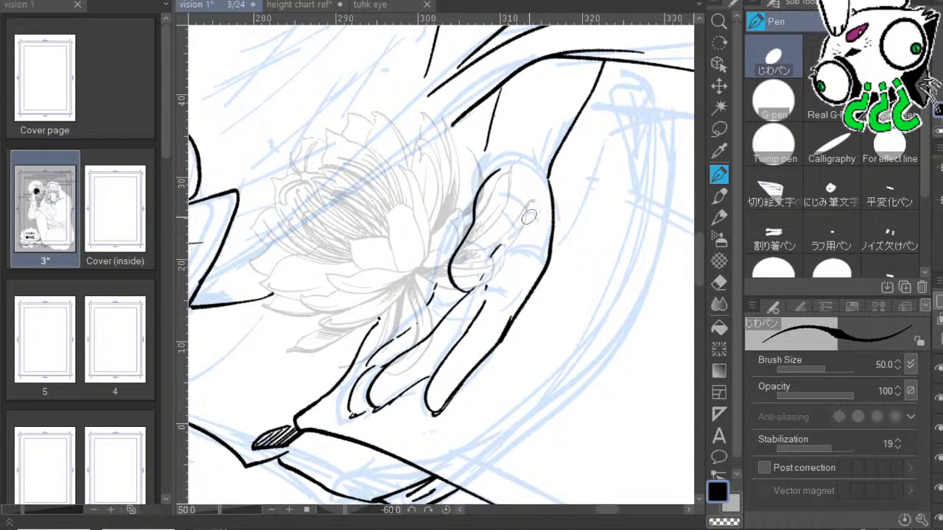
{"action": "mouse_move", "coordinate": [506, 244]}
{"action": "left_mouse_down"}
{"action": "mouse_move", "coordinate": [530, 213]}
{"action": "mouse_move", "coordinate": [536, 217]}
{"action": "left_mouse_up"}
{"action": "mouse_move", "coordinate": [610, 282]}
{"action": "left_mouse_down"}
{"action": "mouse_move", "coordinate": [600, 309]}
{"action": "mouse_move", "coordinate": [583, 290]}
{"action": "left_mouse_up"}
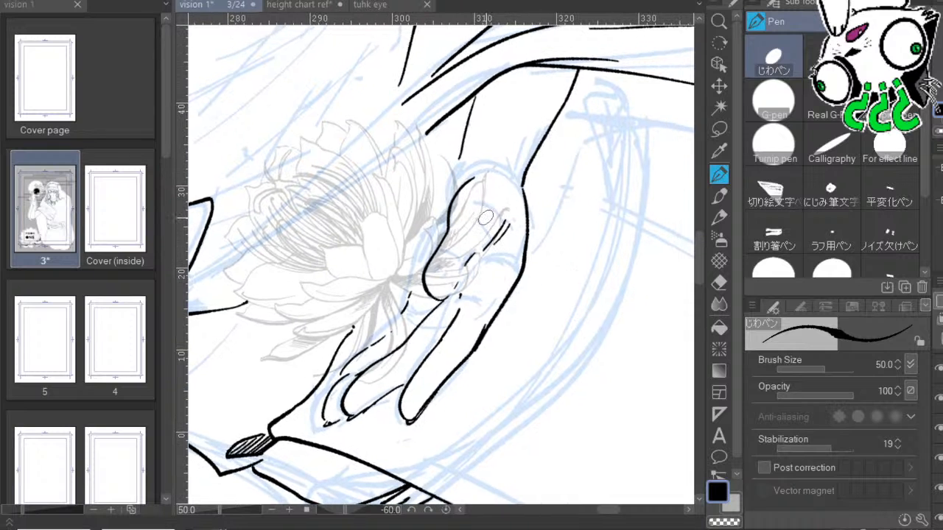
{"action": "left_click_drag", "start_coordinate": [602, 341], "coordinate": [678, 273]}
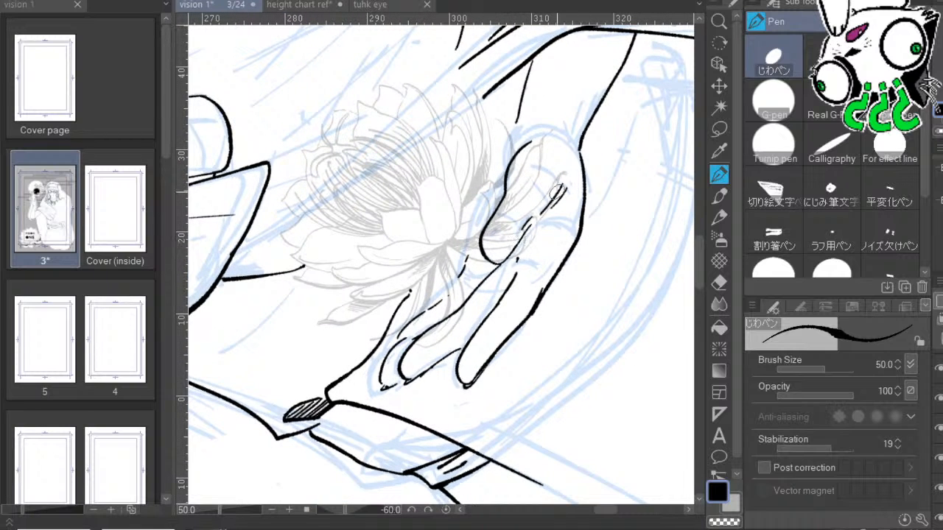
Ink short detail strokes around the thumb's tip, redoing one, and go over the thumb's outer edge.
{"action": "left_click_drag", "start_coordinate": [497, 233], "coordinate": [498, 261]}
{"action": "left_click_drag", "start_coordinate": [509, 221], "coordinate": [520, 233]}
{"action": "key", "text": "ctrl+z"}
{"action": "left_click_drag", "start_coordinate": [480, 245], "coordinate": [507, 261]}
{"action": "left_click_drag", "start_coordinate": [615, 284], "coordinate": [584, 289]}
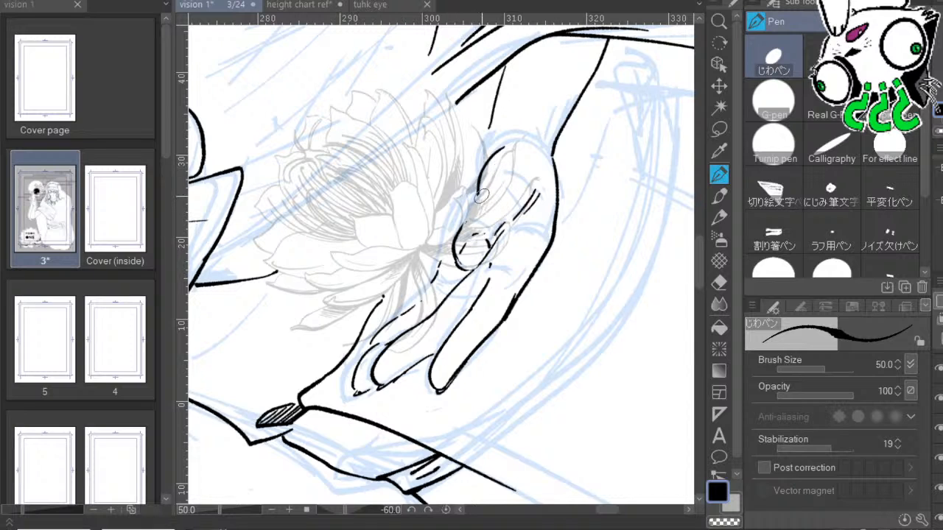
{"action": "left_click_drag", "start_coordinate": [482, 184], "coordinate": [458, 243]}
Hide the lotus line art and remove the inked thumb and palm creases from the hand.
{"action": "left_click", "coordinate": [445, 510]}
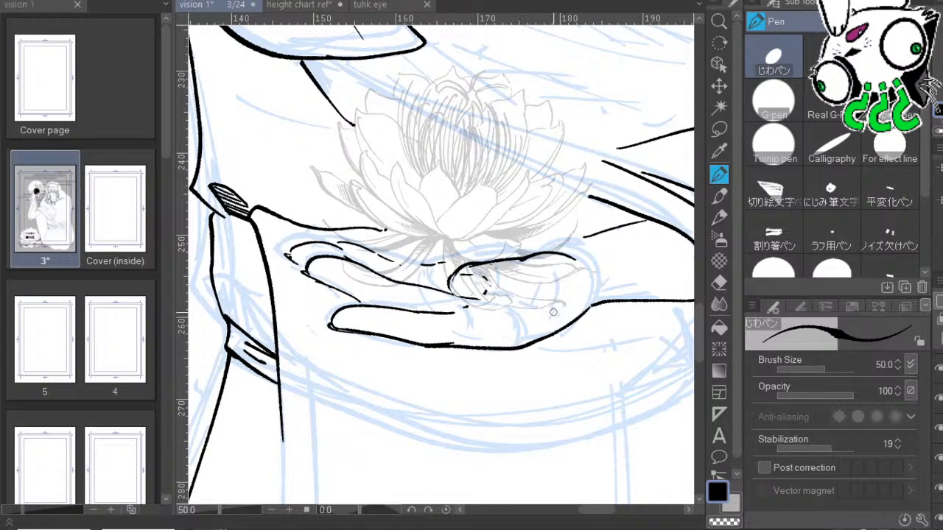
{"action": "left_click", "coordinate": [369, 509]}
{"action": "left_click_drag", "start_coordinate": [562, 282], "coordinate": [552, 267]}
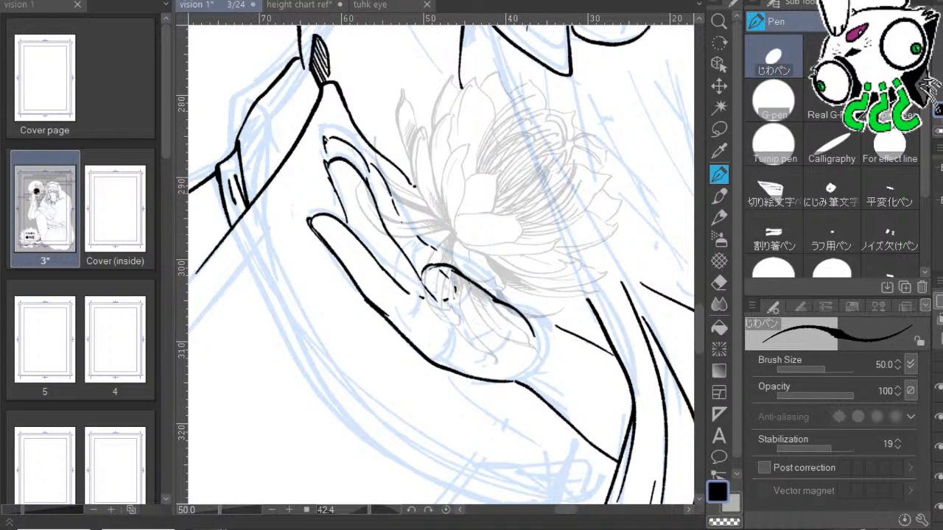
{"action": "left_click", "coordinate": [939, 361]}
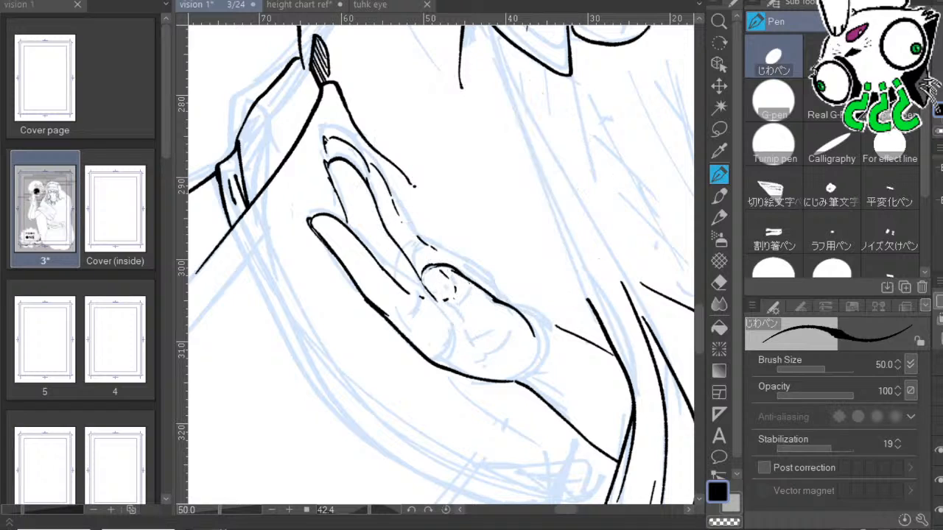
{"action": "mouse_move", "coordinate": [437, 293]}
{"action": "left_mouse_down"}
{"action": "mouse_move", "coordinate": [427, 269]}
{"action": "mouse_move", "coordinate": [451, 273]}
{"action": "mouse_move", "coordinate": [543, 330]}
{"action": "left_mouse_up"}
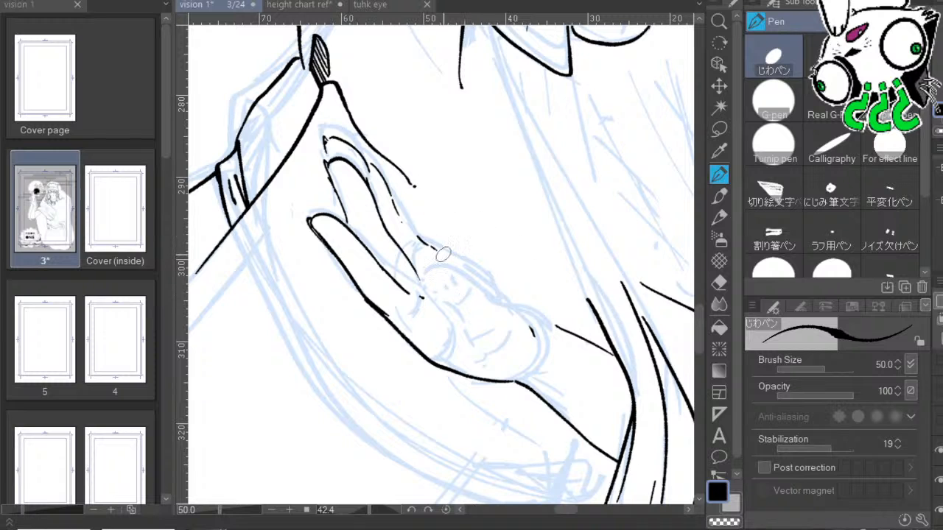
Ink a short line along the hand's upper edge and redraw the thumb outline with its palm creases.
{"action": "left_click_drag", "start_coordinate": [476, 268], "coordinate": [501, 293]}
{"action": "left_click", "coordinate": [445, 510]}
{"action": "left_click_drag", "start_coordinate": [674, 394], "coordinate": [657, 363]}
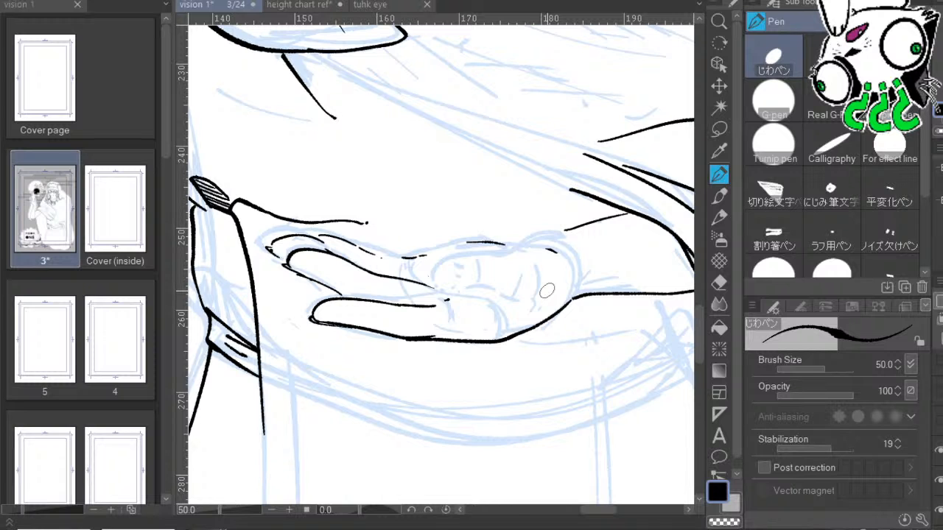
{"action": "mouse_move", "coordinate": [247, 292]}
{"action": "left_mouse_down"}
{"action": "mouse_move", "coordinate": [323, 422]}
{"action": "mouse_move", "coordinate": [349, 438]}
{"action": "left_mouse_up"}
{"action": "left_click_drag", "start_coordinate": [644, 280], "coordinate": [652, 274]}
{"action": "mouse_move", "coordinate": [484, 159]}
{"action": "left_mouse_down"}
{"action": "mouse_move", "coordinate": [446, 238]}
{"action": "mouse_move", "coordinate": [473, 201]}
{"action": "mouse_move", "coordinate": [450, 262]}
{"action": "mouse_move", "coordinate": [456, 271]}
{"action": "mouse_move", "coordinate": [480, 268]}
{"action": "mouse_move", "coordinate": [499, 238]}
{"action": "mouse_move", "coordinate": [496, 202]}
{"action": "mouse_move", "coordinate": [505, 230]}
{"action": "mouse_move", "coordinate": [495, 212]}
{"action": "mouse_move", "coordinate": [540, 193]}
{"action": "left_mouse_up"}
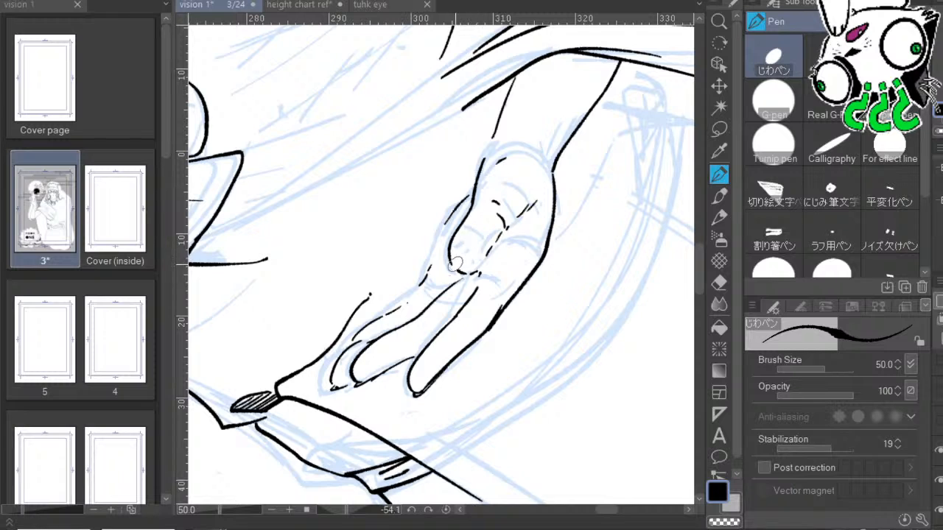
Try several short detail strokes inside the tip of the thumb.
{"action": "mouse_move", "coordinate": [456, 267]}
{"action": "left_mouse_down"}
{"action": "mouse_move", "coordinate": [476, 274]}
{"action": "mouse_move", "coordinate": [464, 249]}
{"action": "left_mouse_up"}
{"action": "left_click_drag", "start_coordinate": [469, 241], "coordinate": [477, 235]}
{"action": "key", "text": "ctrl+z"}
{"action": "key", "text": "ctrl+z"}
{"action": "mouse_move", "coordinate": [461, 247]}
{"action": "left_mouse_down"}
{"action": "mouse_move", "coordinate": [490, 250]}
{"action": "mouse_move", "coordinate": [475, 239]}
{"action": "mouse_move", "coordinate": [486, 256]}
{"action": "mouse_move", "coordinate": [456, 263]}
{"action": "left_mouse_up"}
{"action": "key", "text": "ctrl+z"}
{"action": "key", "text": "ctrl+z"}
{"action": "key", "text": "ctrl+z"}
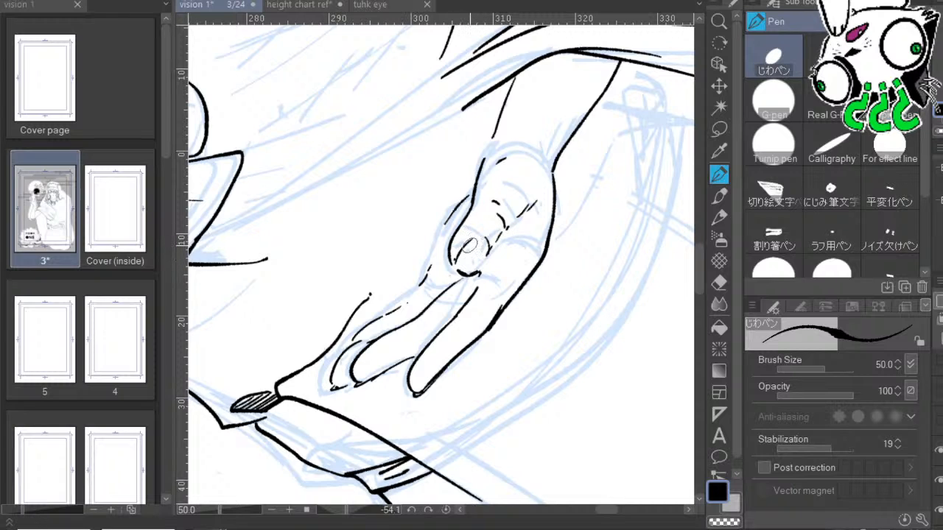
{"action": "key", "text": "ctrl+z"}
{"action": "left_click_drag", "start_coordinate": [463, 233], "coordinate": [479, 238]}
{"action": "mouse_move", "coordinate": [461, 268]}
{"action": "left_mouse_down"}
{"action": "mouse_move", "coordinate": [476, 244]}
{"action": "mouse_move", "coordinate": [488, 252]}
{"action": "left_mouse_up"}
{"action": "mouse_move", "coordinate": [480, 272]}
{"action": "left_mouse_down"}
{"action": "mouse_move", "coordinate": [483, 238]}
{"action": "mouse_move", "coordinate": [463, 255]}
{"action": "mouse_move", "coordinate": [486, 234]}
{"action": "left_mouse_up"}
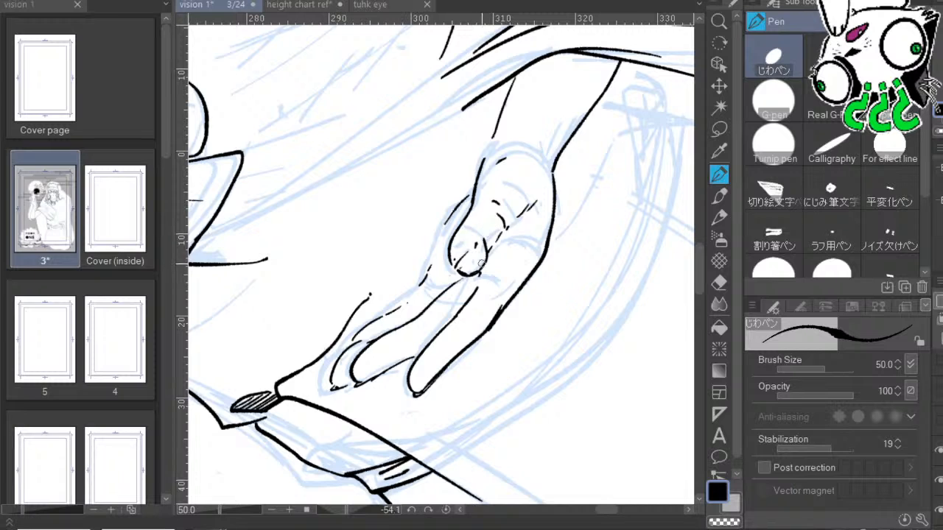
{"action": "key", "text": "ctrl+z"}
Try reshaping the thumb's tip, and undo the thumb outline and the palm creases beside it.
{"action": "scroll", "coordinate": [627, 231], "scroll_direction": "down", "scroll_amount": 2}
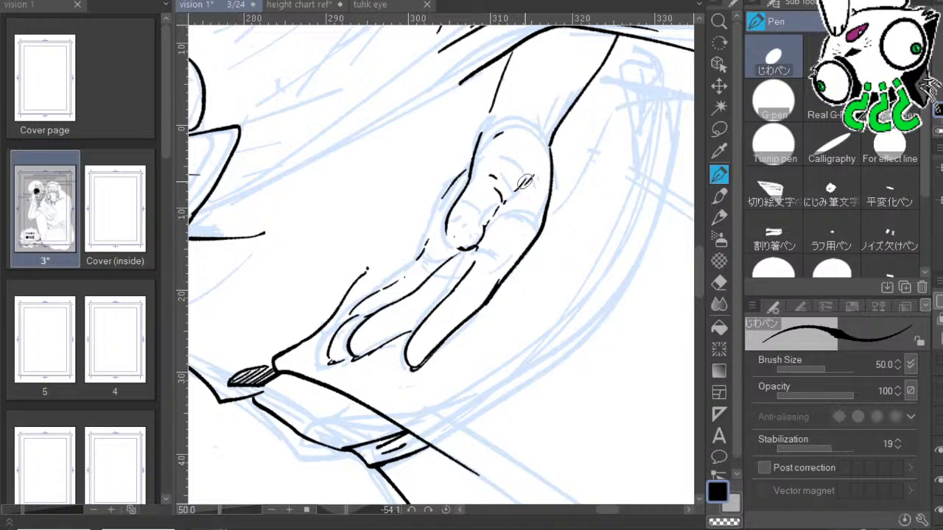
{"action": "left_click_drag", "start_coordinate": [554, 320], "coordinate": [588, 261]}
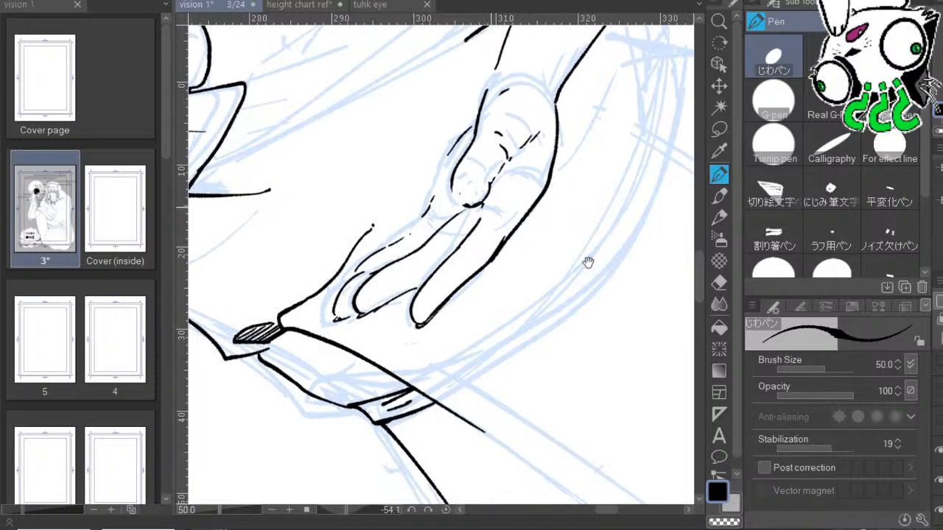
{"action": "left_click_drag", "start_coordinate": [469, 176], "coordinate": [479, 203]}
{"action": "key", "text": "ctrl+z"}
{"action": "key", "text": "ctrl+z"}
{"action": "key", "text": "ctrl+z"}
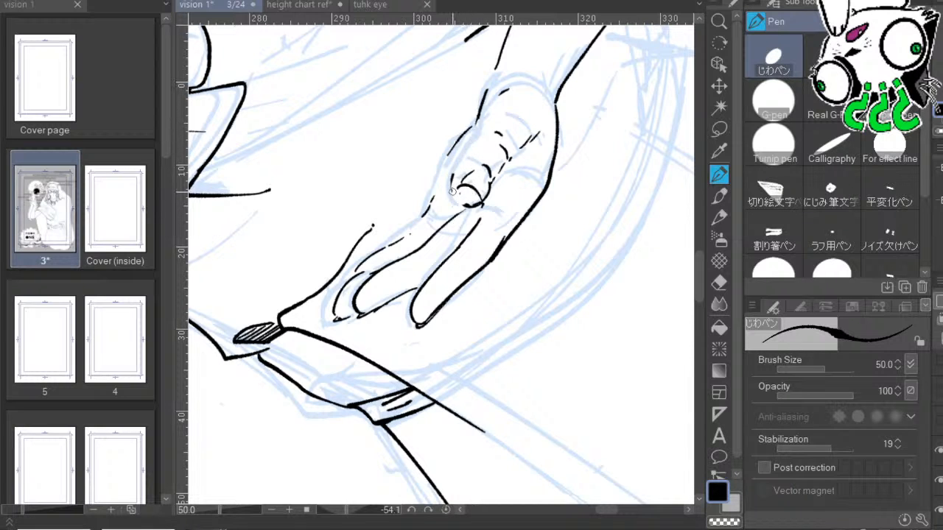
{"action": "key", "text": "ctrl+z"}
{"action": "key", "text": "ctrl+z"}
{"action": "key", "text": "ctrl+z"}
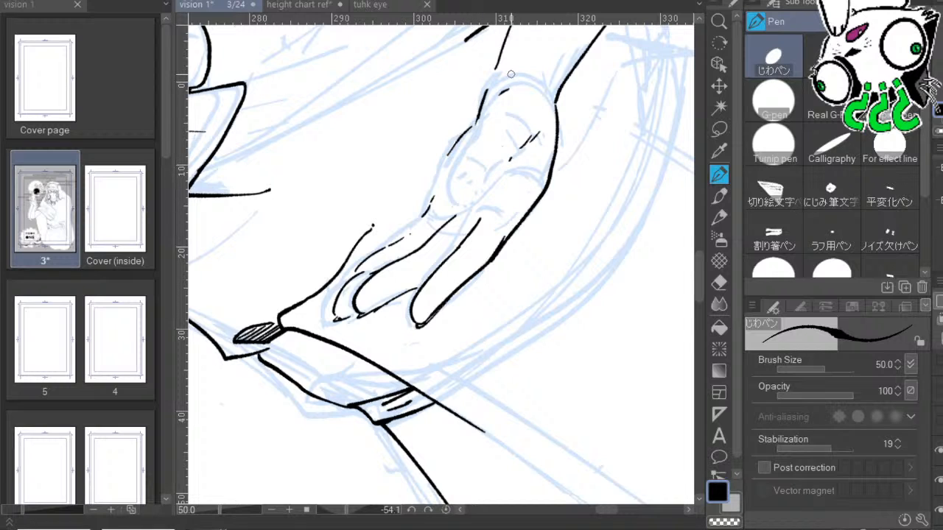
{"action": "key", "text": "ctrl+z"}
{"action": "key", "text": "ctrl+z"}
{"action": "key", "text": "ctrl+z"}
Ink the hand's upper edge as a broken line from the wrist down towards the fingers.
{"action": "left_click_drag", "start_coordinate": [445, 160], "coordinate": [433, 197]}
{"action": "left_click_drag", "start_coordinate": [528, 261], "coordinate": [496, 220]}
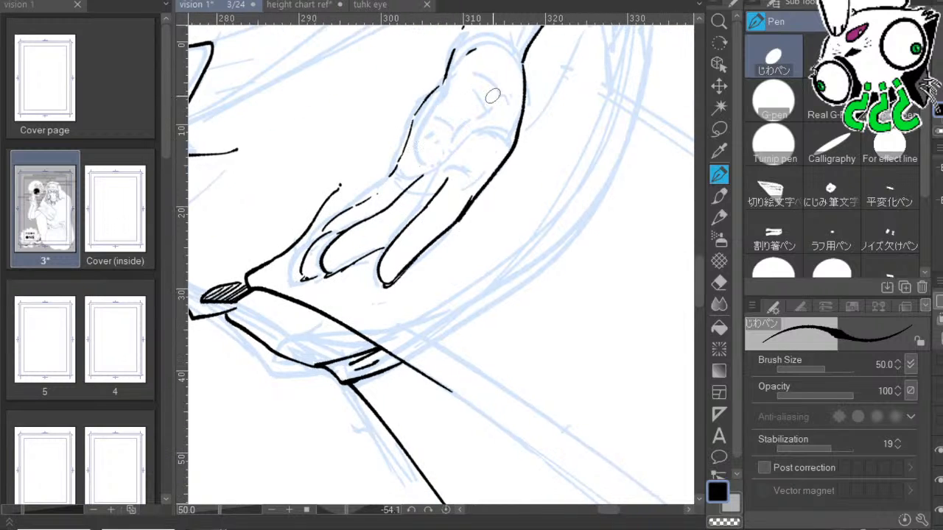
{"action": "left_click_drag", "start_coordinate": [518, 79], "coordinate": [471, 140]}
{"action": "left_click_drag", "start_coordinate": [606, 140], "coordinate": [581, 238]}
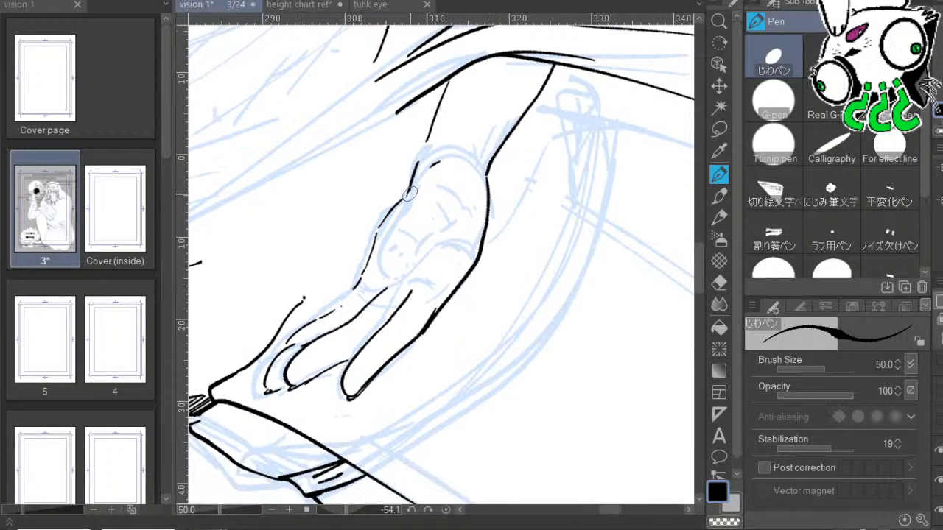
Ink the thumb's outline with its palm crease, and move the lassoed thumb drawing to the palm's outer edge.
{"action": "mouse_move", "coordinate": [415, 171]}
{"action": "left_mouse_down"}
{"action": "mouse_move", "coordinate": [379, 266]}
{"action": "mouse_move", "coordinate": [402, 282]}
{"action": "mouse_move", "coordinate": [473, 180]}
{"action": "left_mouse_up"}
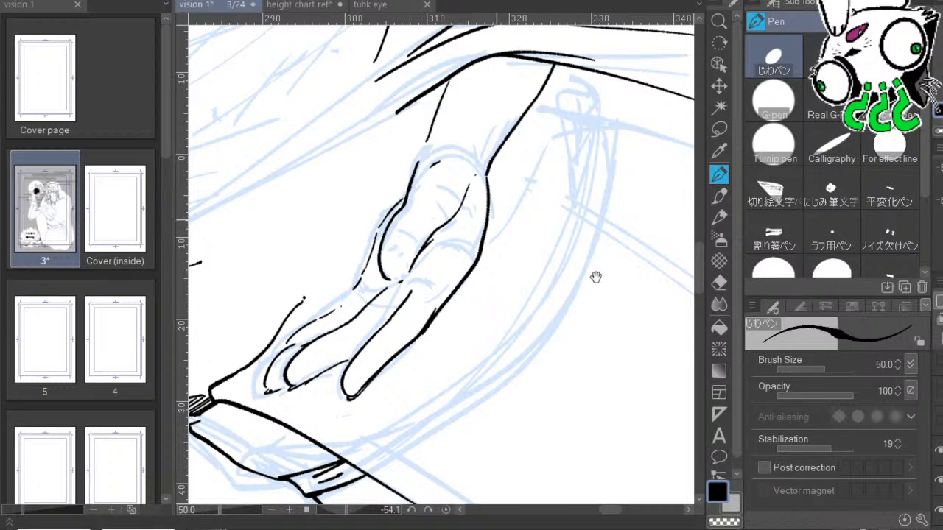
{"action": "left_click_drag", "start_coordinate": [595, 277], "coordinate": [586, 262]}
{"action": "left_click", "coordinate": [719, 129]}
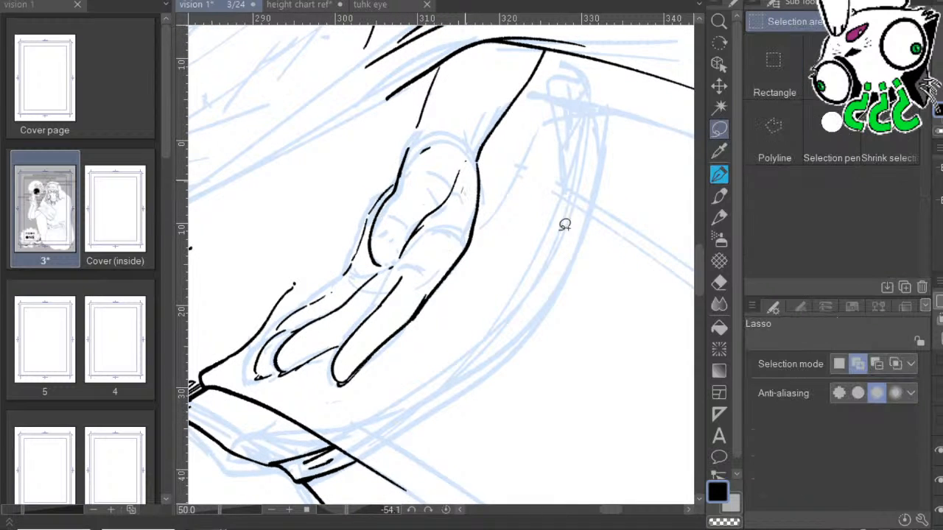
{"action": "mouse_move", "coordinate": [462, 193]}
{"action": "left_mouse_down"}
{"action": "mouse_move", "coordinate": [400, 138]}
{"action": "mouse_move", "coordinate": [370, 212]}
{"action": "mouse_move", "coordinate": [374, 268]}
{"action": "mouse_move", "coordinate": [442, 224]}
{"action": "mouse_move", "coordinate": [461, 193]}
{"action": "left_mouse_up"}
{"action": "left_click", "coordinate": [719, 87]}
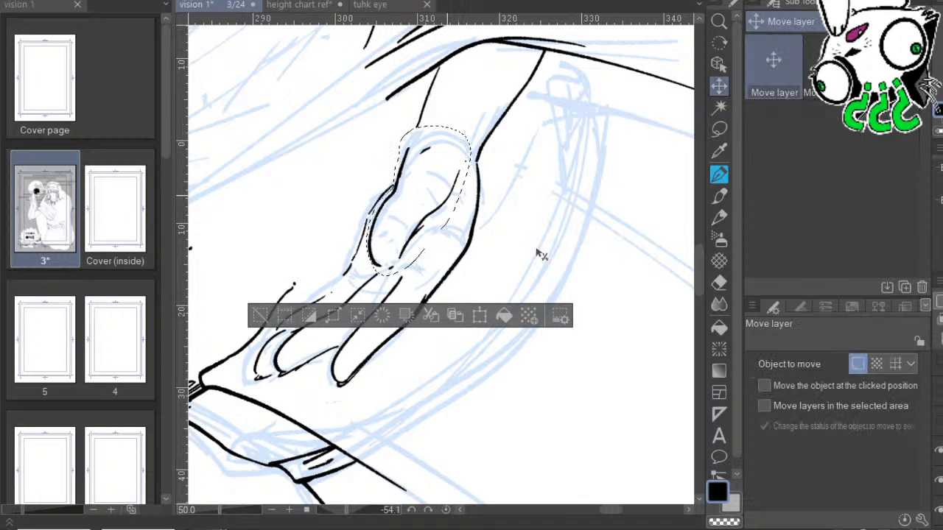
{"action": "mouse_move", "coordinate": [538, 254]}
{"action": "left_mouse_down"}
{"action": "mouse_move", "coordinate": [562, 282]}
{"action": "mouse_move", "coordinate": [558, 297]}
{"action": "mouse_move", "coordinate": [578, 282]}
{"action": "left_mouse_up"}
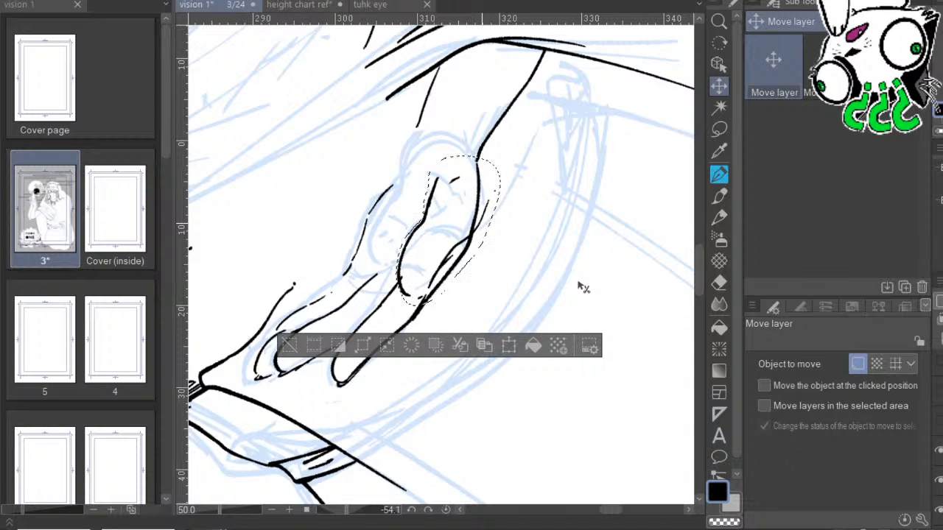
{"action": "mouse_move", "coordinate": [578, 282]}
{"action": "left_mouse_down"}
{"action": "mouse_move", "coordinate": [502, 290]}
{"action": "mouse_move", "coordinate": [528, 317]}
{"action": "mouse_move", "coordinate": [535, 301]}
{"action": "left_mouse_up"}
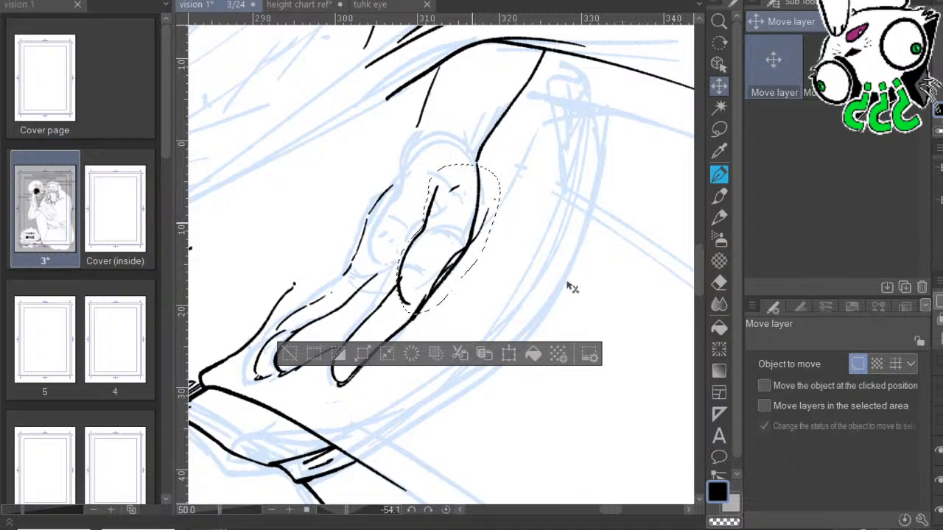
Scale the selected thumb drawing to 78% width and 81% height, apply the transformation and deselect it.
{"action": "key", "text": "ctrl+t"}
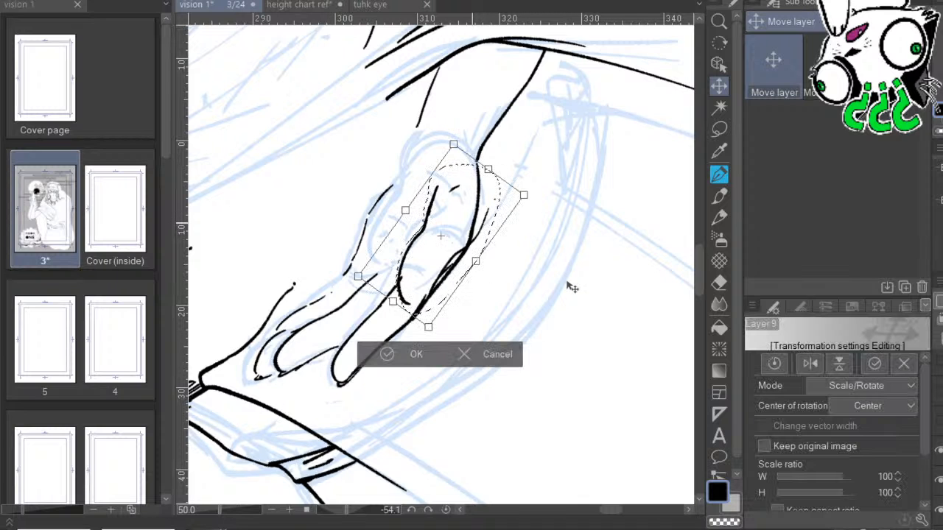
{"action": "left_click_drag", "start_coordinate": [549, 297], "coordinate": [548, 311]}
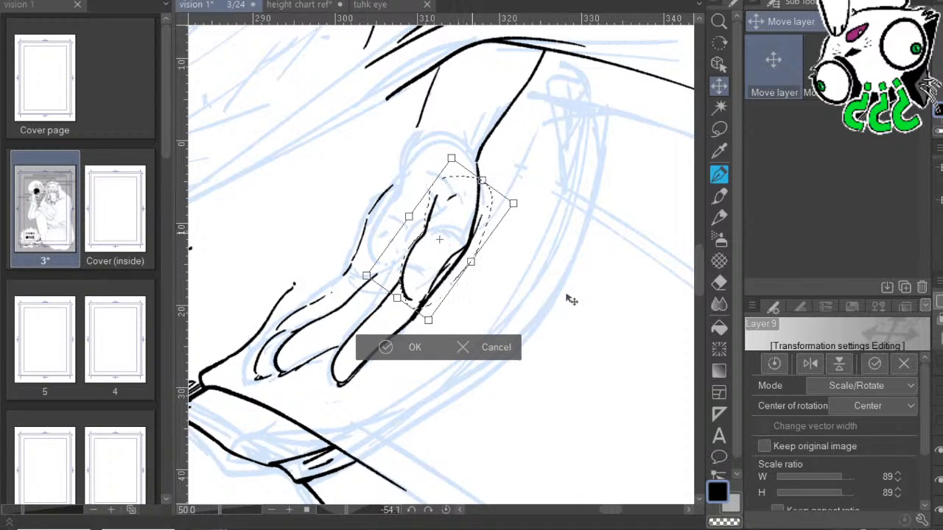
{"action": "mouse_move", "coordinate": [574, 277]}
{"action": "left_mouse_down"}
{"action": "mouse_move", "coordinate": [579, 288]}
{"action": "mouse_move", "coordinate": [572, 276]}
{"action": "mouse_move", "coordinate": [582, 273]}
{"action": "mouse_move", "coordinate": [542, 325]}
{"action": "left_mouse_up"}
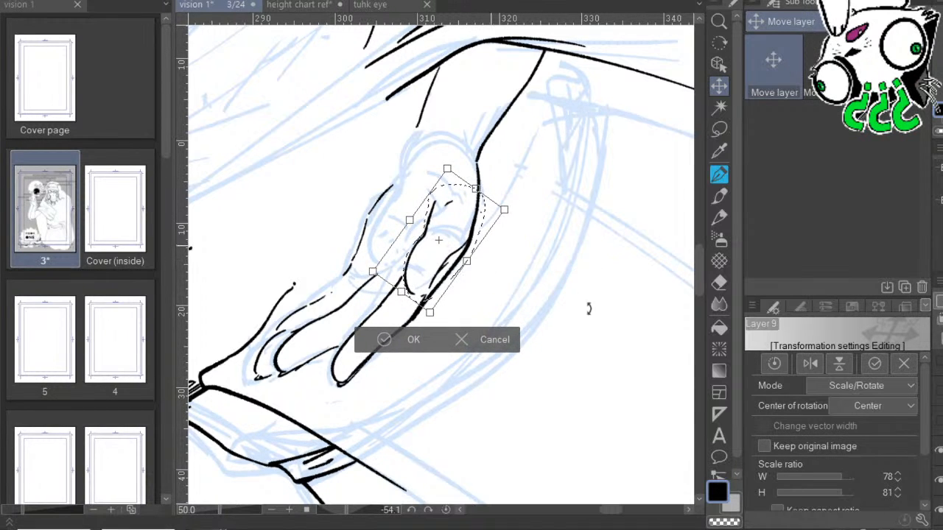
{"action": "left_click", "coordinate": [446, 510]}
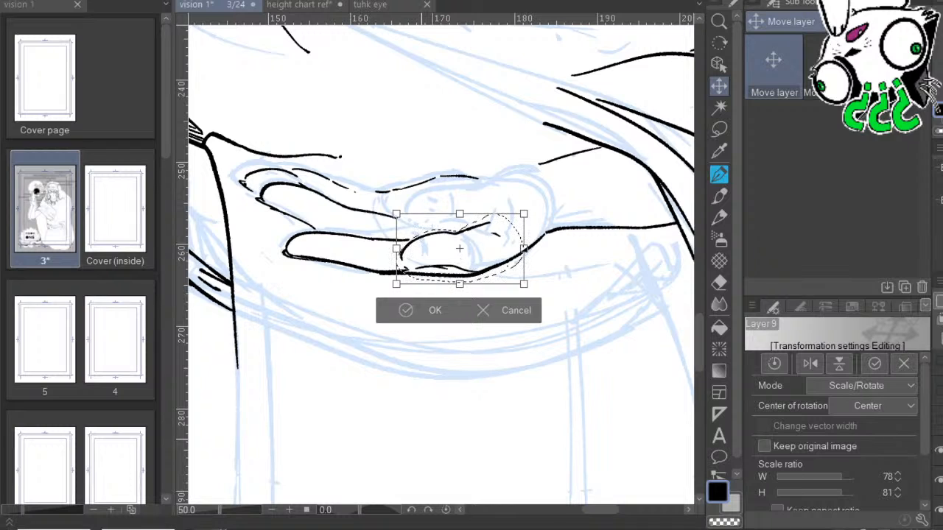
{"action": "key", "text": "Return"}
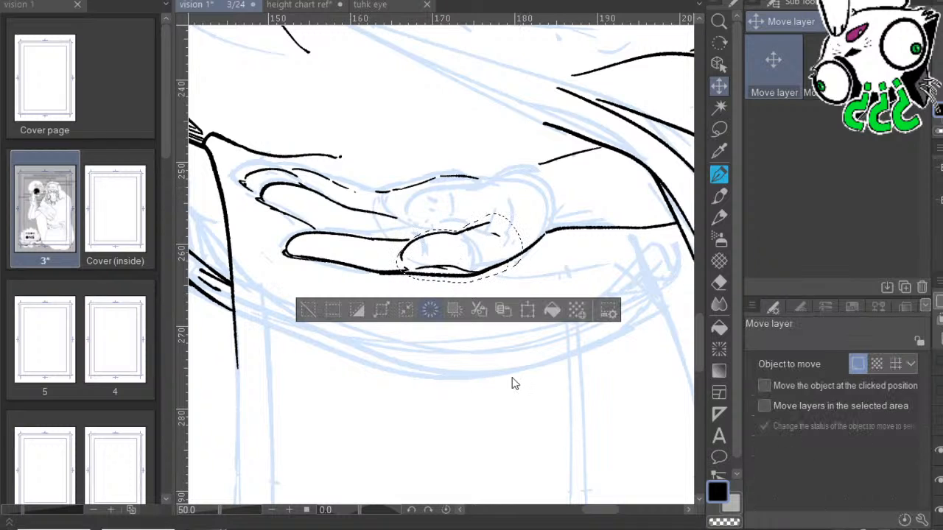
{"action": "key", "text": "ctrl+d"}
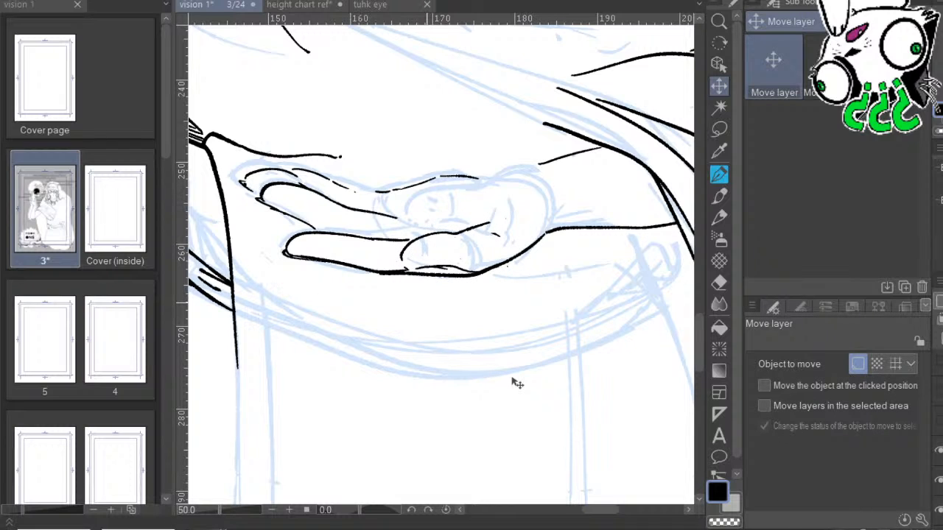
Ink small details inside the thumb, a broken curve at the heel of the palm and a short wrist crease.
{"action": "left_click", "coordinate": [719, 174]}
{"action": "left_click_drag", "start_coordinate": [670, 207], "coordinate": [645, 200]}
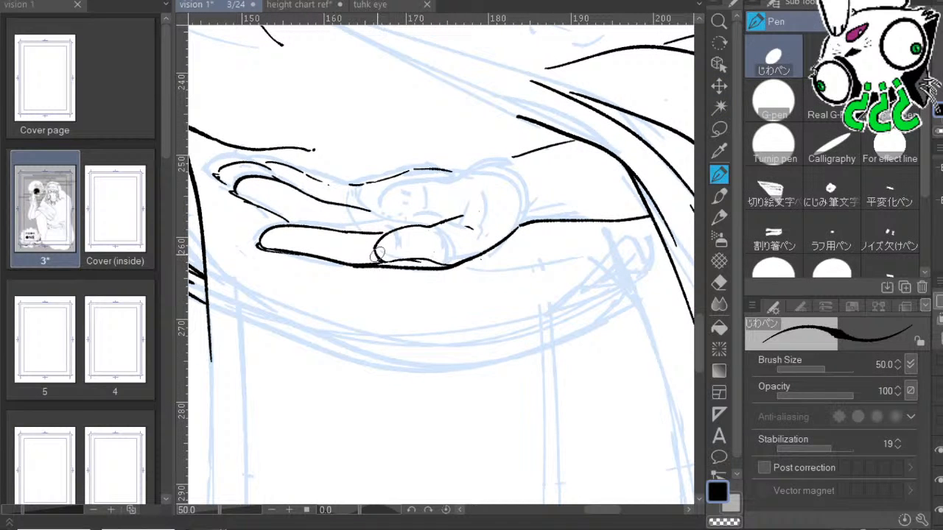
{"action": "left_click_drag", "start_coordinate": [391, 257], "coordinate": [410, 254]}
{"action": "left_click_drag", "start_coordinate": [596, 295], "coordinate": [557, 316]}
{"action": "mouse_move", "coordinate": [487, 210]}
{"action": "left_mouse_down"}
{"action": "mouse_move", "coordinate": [488, 219]}
{"action": "mouse_move", "coordinate": [516, 188]}
{"action": "mouse_move", "coordinate": [487, 218]}
{"action": "mouse_move", "coordinate": [530, 199]}
{"action": "left_mouse_up"}
{"action": "key", "text": "ctrl+z"}
{"action": "left_click_drag", "start_coordinate": [619, 221], "coordinate": [661, 209]}
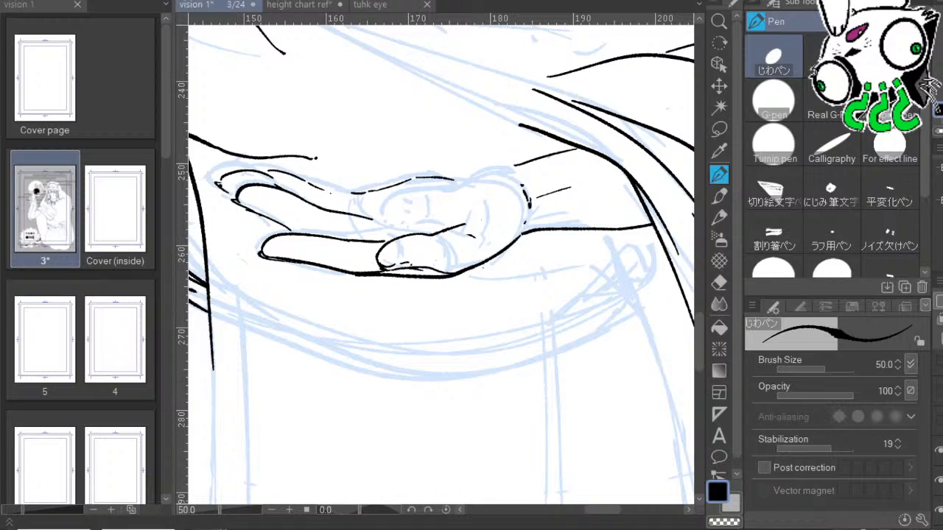
Show the toned lotus flower over the hand and refine the broken curve at the heel of the palm.
{"action": "left_click", "coordinate": [939, 361]}
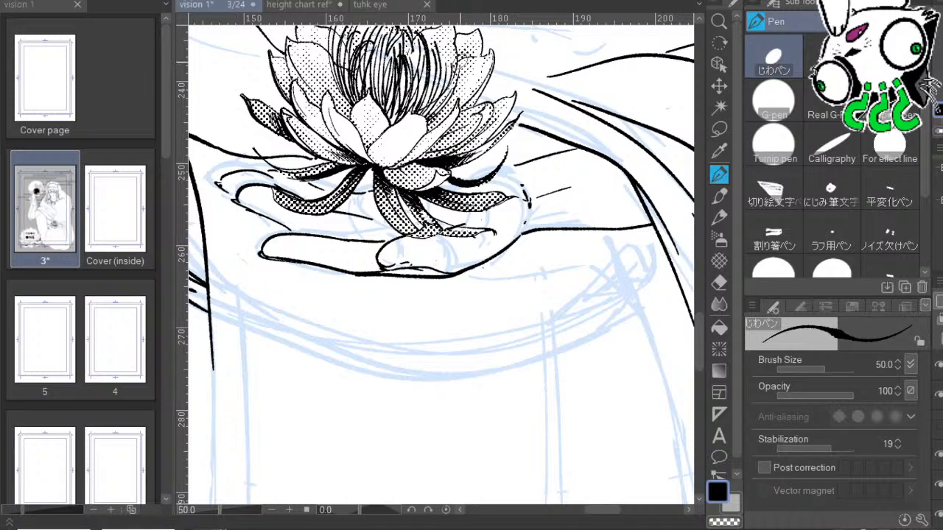
{"action": "left_click_drag", "start_coordinate": [570, 222], "coordinate": [652, 275]}
{"action": "left_click_drag", "start_coordinate": [670, 232], "coordinate": [645, 224]}
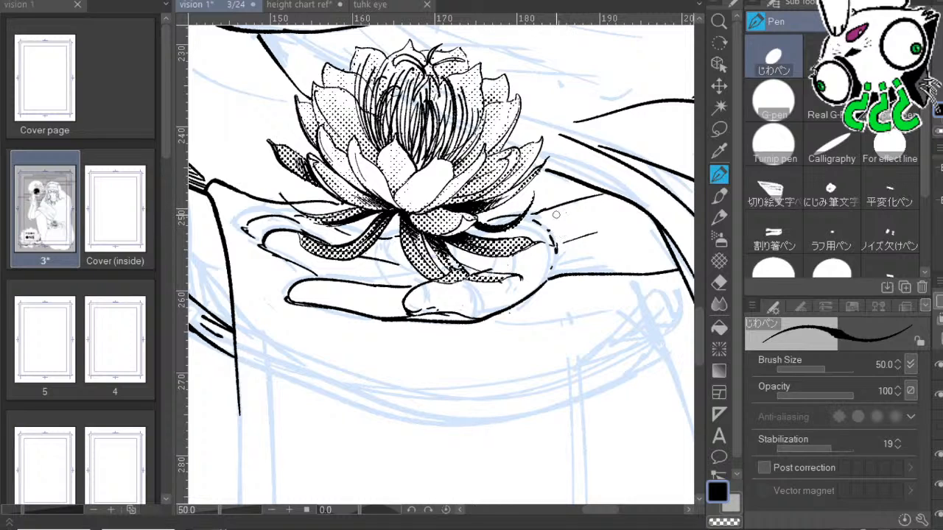
{"action": "left_click_drag", "start_coordinate": [591, 233], "coordinate": [598, 232]}
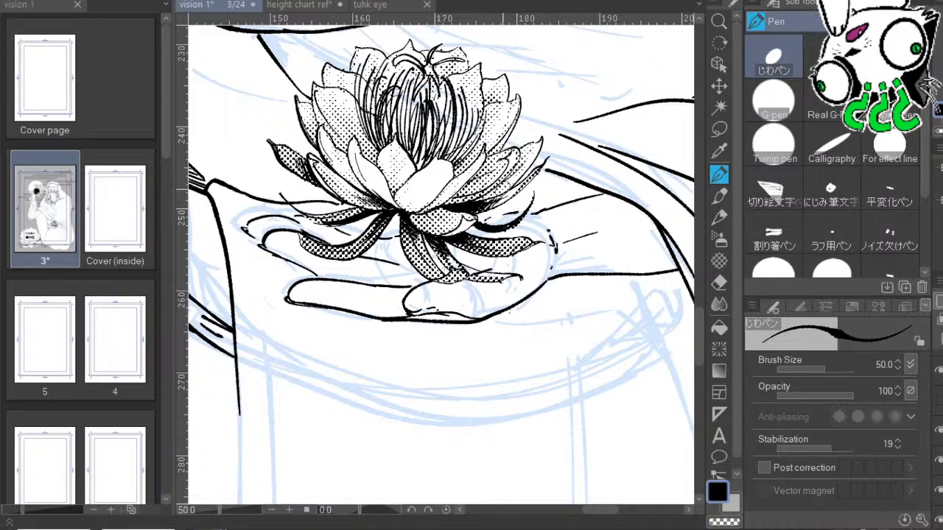
{"action": "left_click_drag", "start_coordinate": [603, 241], "coordinate": [550, 239]}
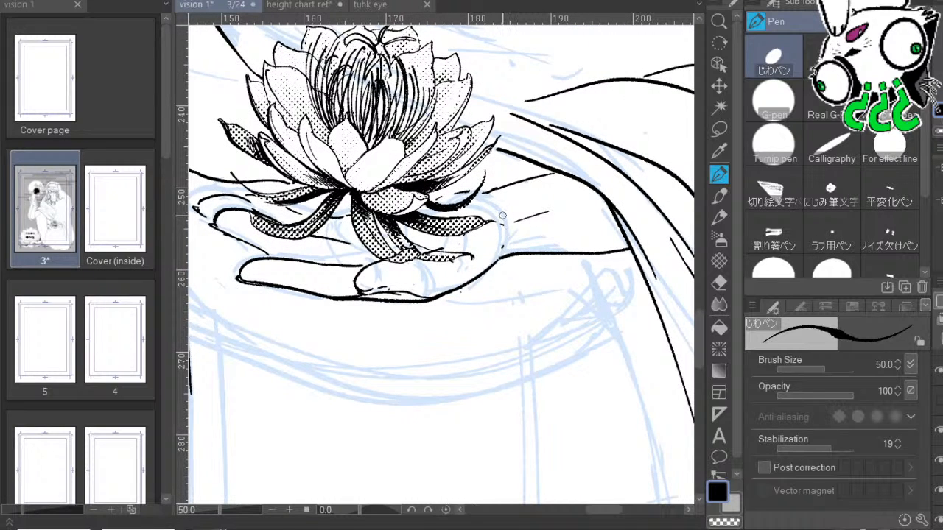
{"action": "left_click_drag", "start_coordinate": [579, 301], "coordinate": [652, 294]}
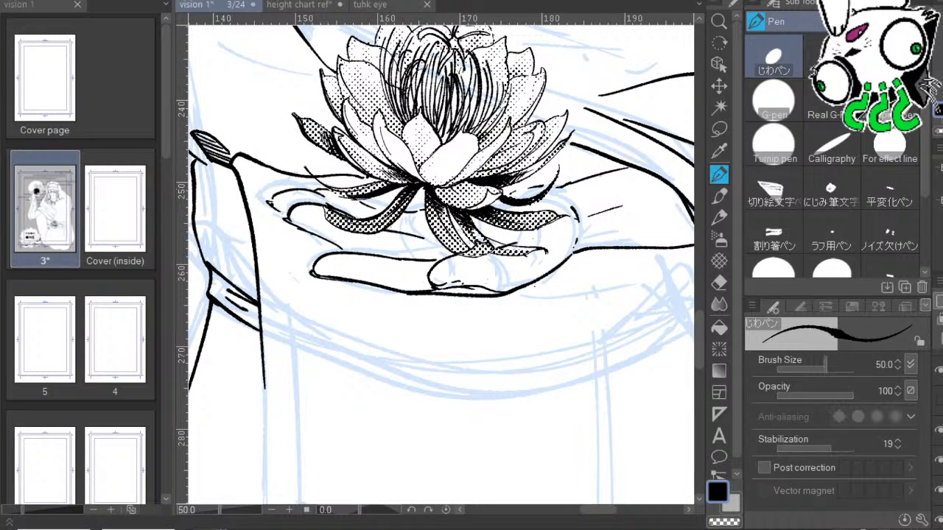
Set the brush size to 31.8 and ink thin broken contour strokes on the palm around the lotus petals.
{"action": "left_click", "coordinate": [827, 369]}
{"action": "left_click", "coordinate": [820, 368]}
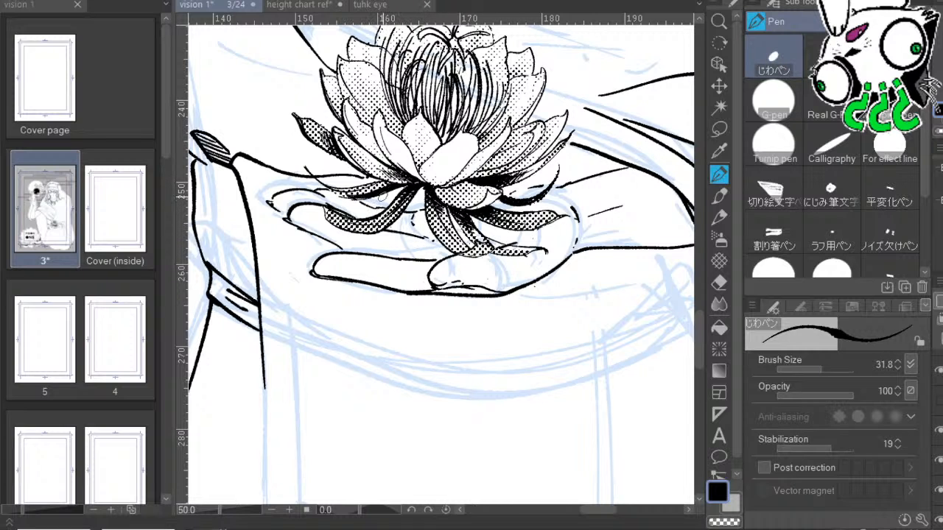
{"action": "left_click_drag", "start_coordinate": [510, 260], "coordinate": [544, 259]}
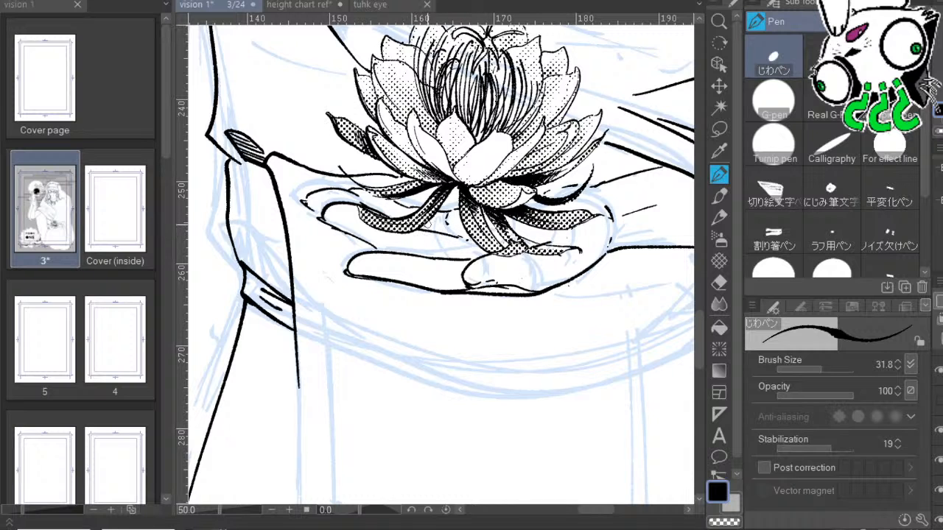
{"action": "mouse_move", "coordinate": [539, 287]}
{"action": "left_mouse_down"}
{"action": "mouse_move", "coordinate": [512, 289]}
{"action": "mouse_move", "coordinate": [579, 285]}
{"action": "left_mouse_up"}
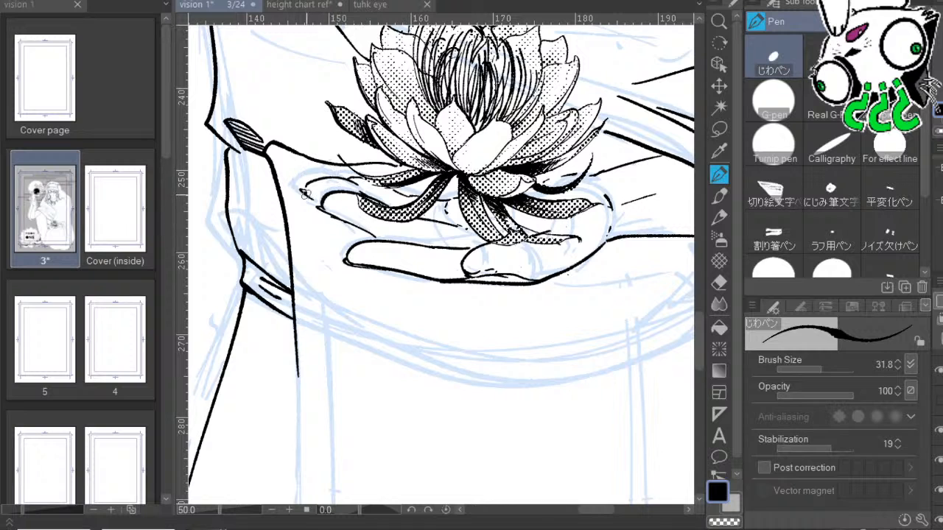
{"action": "left_click_drag", "start_coordinate": [380, 229], "coordinate": [437, 238]}
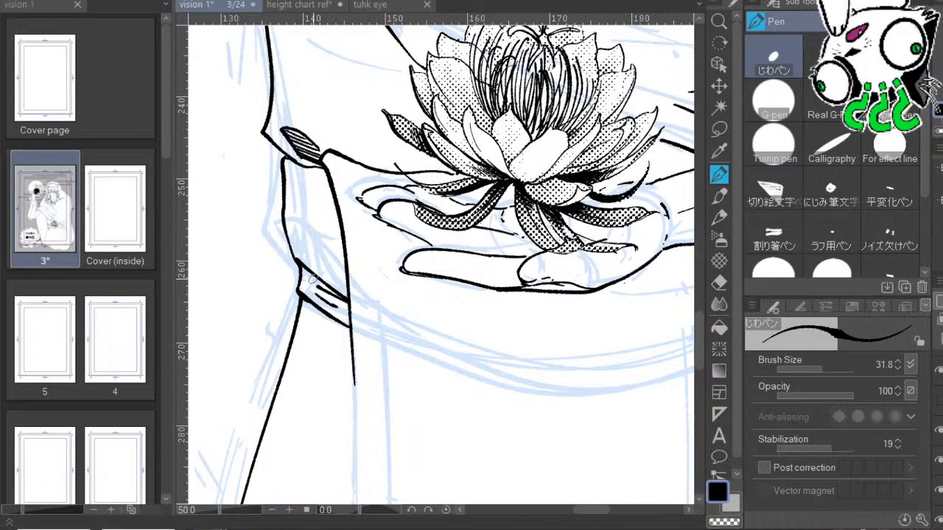
Set the brush size to 60 and ink another fold line in the lower part of the sleeve's gathered band.
{"action": "key", "text": "bracketright"}
{"action": "key", "text": "bracketright"}
{"action": "key", "text": "bracketright"}
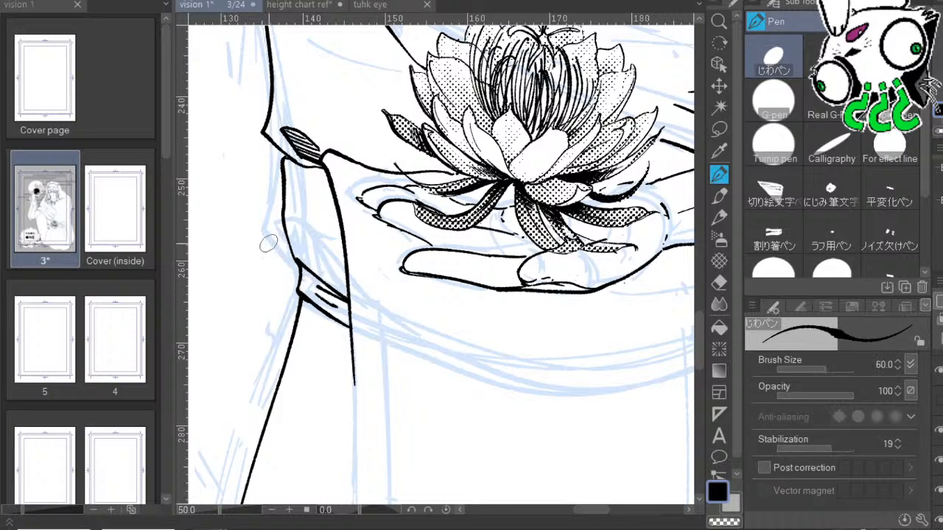
{"action": "left_click_drag", "start_coordinate": [297, 287], "coordinate": [343, 305]}
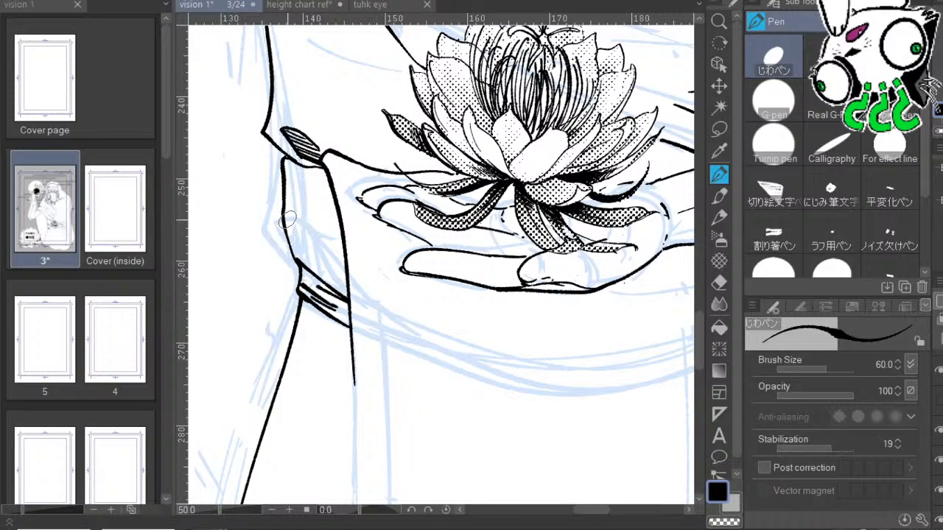
Break up the gathered band's outer edge and ink a row of diagonal fold lines down its length.
{"action": "left_click_drag", "start_coordinate": [288, 221], "coordinate": [302, 250]}
{"action": "key", "text": "ctrl+z"}
{"action": "left_click_drag", "start_coordinate": [283, 180], "coordinate": [327, 206]}
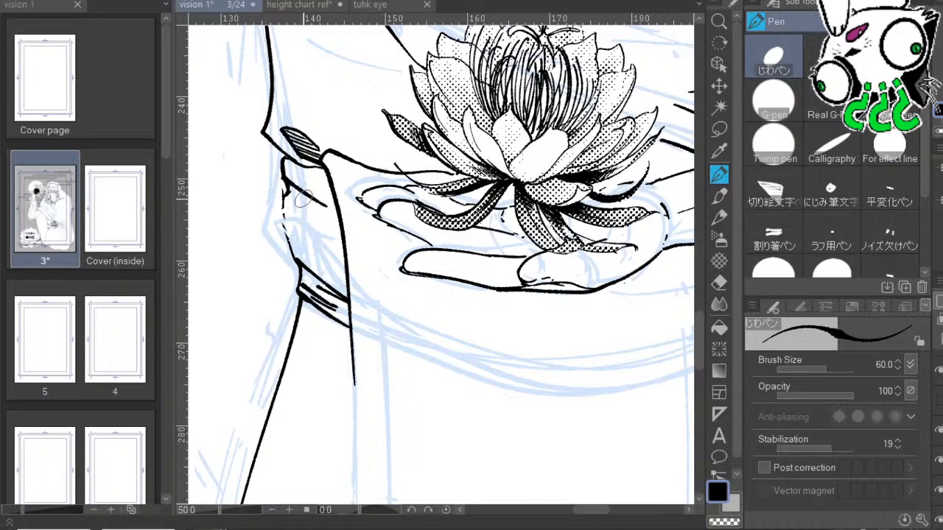
{"action": "left_click_drag", "start_coordinate": [367, 256], "coordinate": [326, 241]}
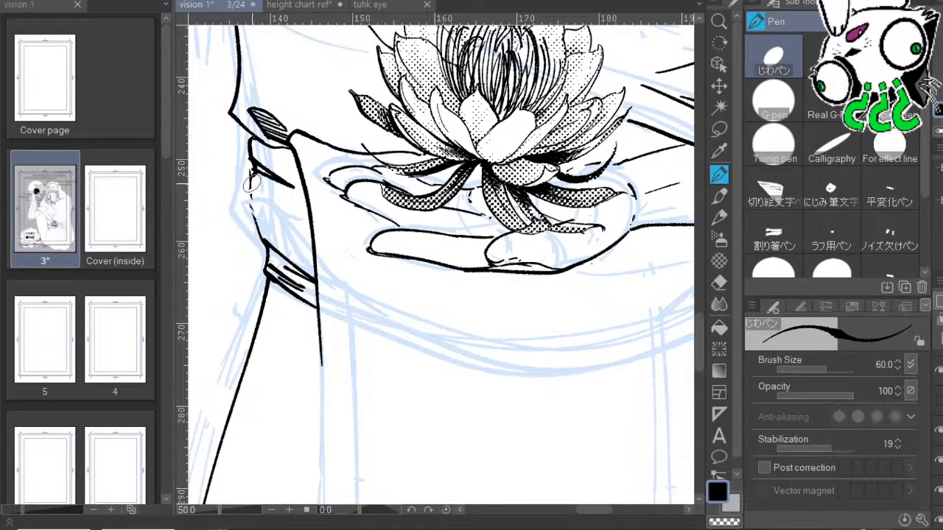
{"action": "left_click_drag", "start_coordinate": [250, 188], "coordinate": [308, 214]}
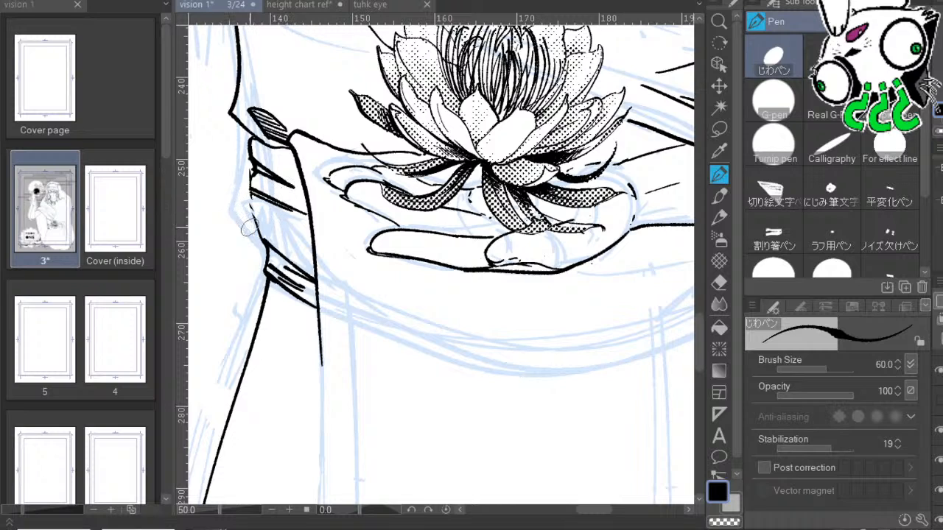
{"action": "left_click_drag", "start_coordinate": [252, 202], "coordinate": [301, 234]}
{"action": "left_click_drag", "start_coordinate": [250, 212], "coordinate": [300, 243]}
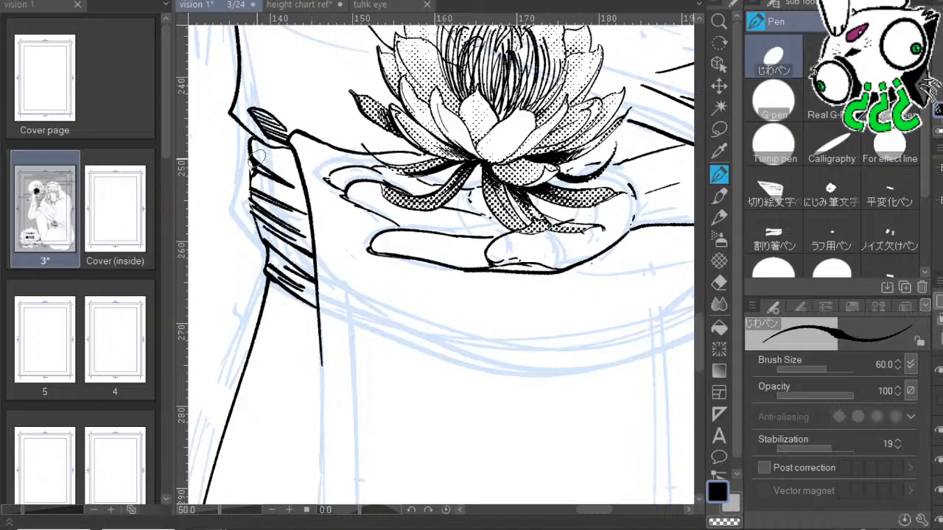
Ink a long robe fold line from the corner of the gathered band down past the page's lower edge.
{"action": "mouse_move", "coordinate": [346, 165]}
{"action": "left_mouse_down"}
{"action": "mouse_move", "coordinate": [410, 286]}
{"action": "mouse_move", "coordinate": [402, 265]}
{"action": "left_mouse_up"}
{"action": "left_click_drag", "start_coordinate": [315, 200], "coordinate": [381, 232]}
{"action": "left_click_drag", "start_coordinate": [480, 178], "coordinate": [470, 303]}
{"action": "left_click_drag", "start_coordinate": [681, 497], "coordinate": [625, 234]}
{"action": "left_click_drag", "start_coordinate": [479, 371], "coordinate": [608, 239]}
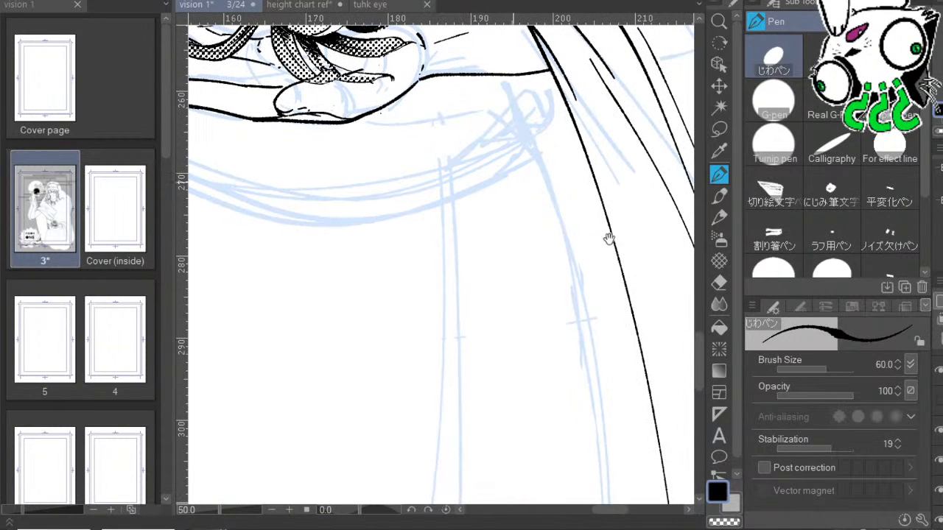
{"action": "scroll", "coordinate": [442, 254], "scroll_direction": "down", "scroll_amount": 3}
{"action": "left_click_drag", "start_coordinate": [515, 360], "coordinate": [551, 361]}
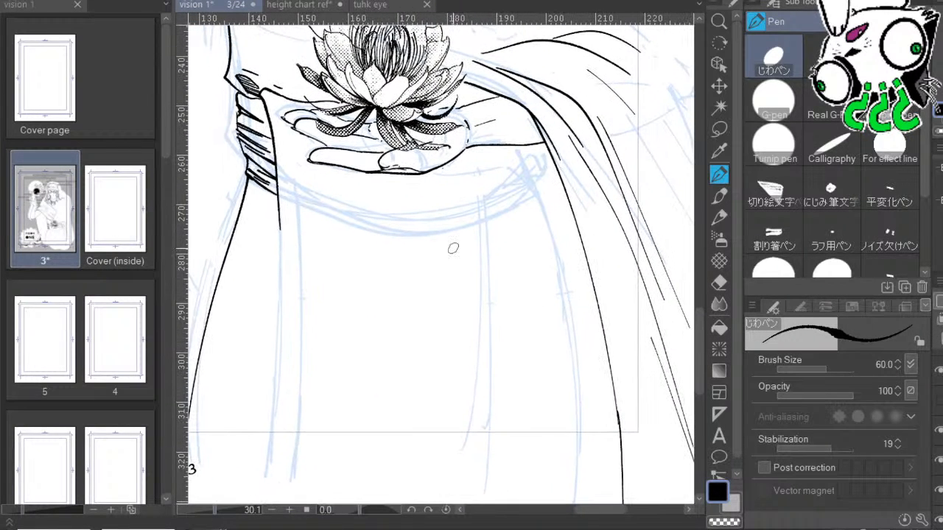
{"action": "left_click_drag", "start_coordinate": [359, 510], "coordinate": [327, 510]}
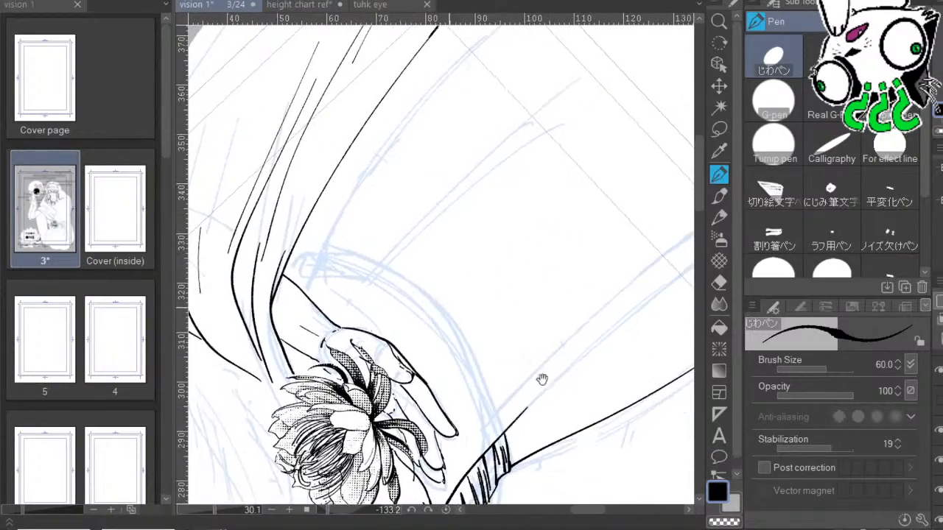
{"action": "left_click_drag", "start_coordinate": [541, 379], "coordinate": [422, 372]}
{"action": "left_click_drag", "start_coordinate": [598, 407], "coordinate": [547, 385]}
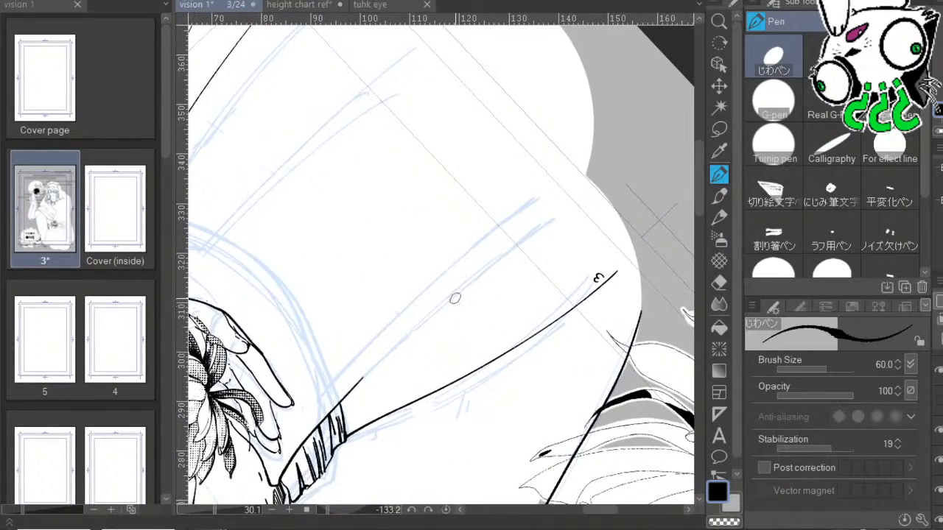
{"action": "left_click_drag", "start_coordinate": [584, 348], "coordinate": [572, 328]}
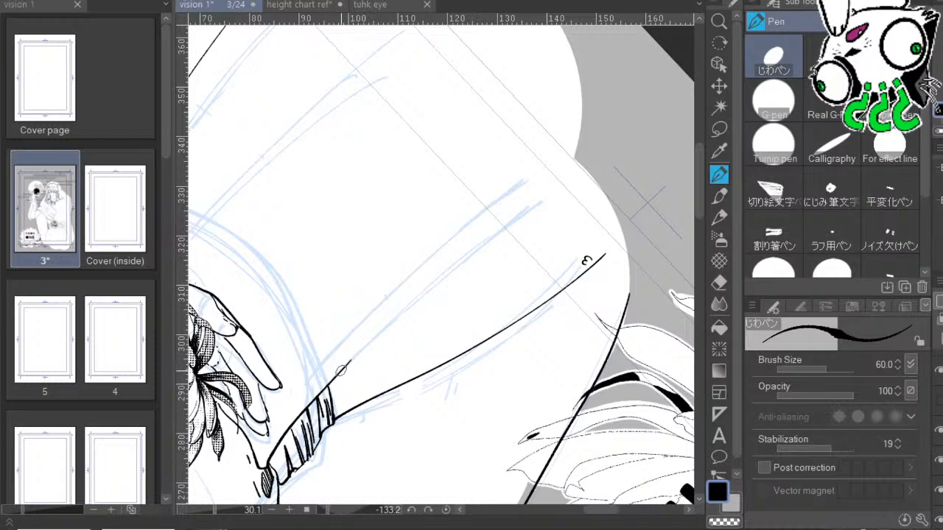
{"action": "left_click_drag", "start_coordinate": [341, 370], "coordinate": [602, 152]}
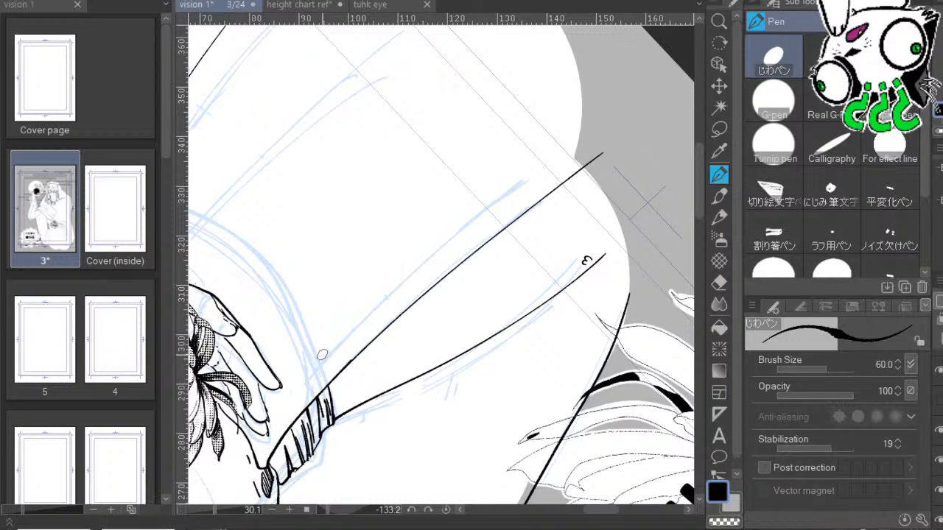
{"action": "left_click_drag", "start_coordinate": [540, 333], "coordinate": [577, 321]}
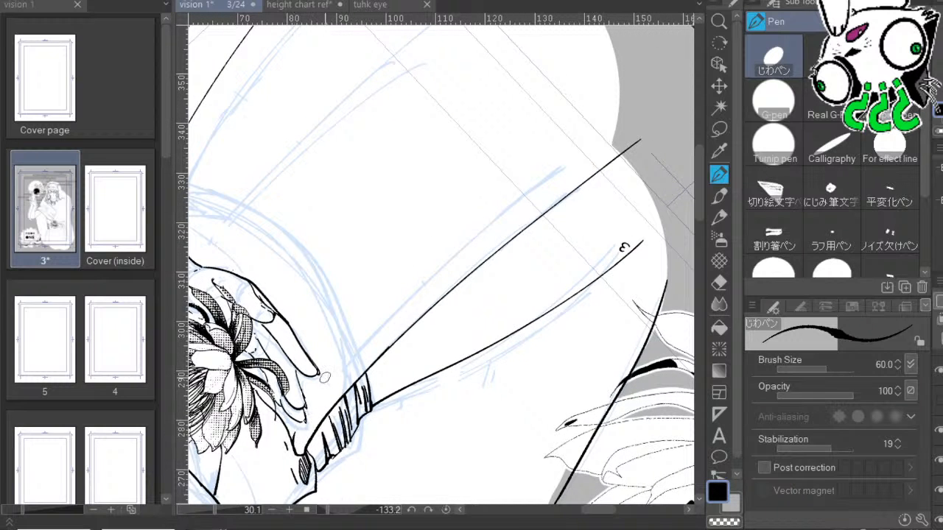
Ink another long robe fold line from the gathered band and a close pair of fold lines running from the wrist toward the page's lower edge.
{"action": "mouse_move", "coordinate": [310, 409]}
{"action": "left_mouse_down"}
{"action": "mouse_move", "coordinate": [456, 258]}
{"action": "mouse_move", "coordinate": [629, 130]}
{"action": "mouse_move", "coordinate": [678, 77]}
{"action": "left_mouse_up"}
{"action": "mouse_move", "coordinate": [495, 173]}
{"action": "left_mouse_down"}
{"action": "mouse_move", "coordinate": [575, 243]}
{"action": "mouse_move", "coordinate": [625, 324]}
{"action": "left_mouse_up"}
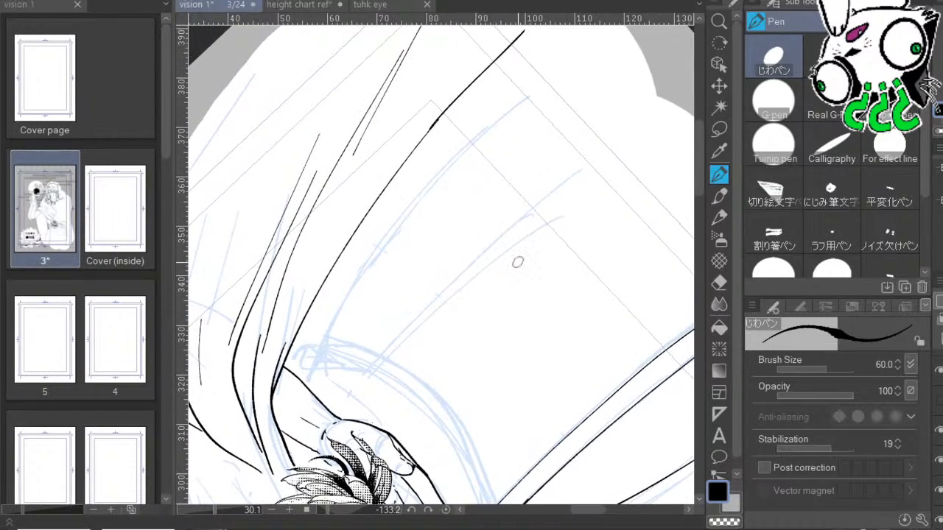
{"action": "left_click_drag", "start_coordinate": [518, 339], "coordinate": [465, 367]}
{"action": "left_click_drag", "start_coordinate": [534, 286], "coordinate": [507, 146]}
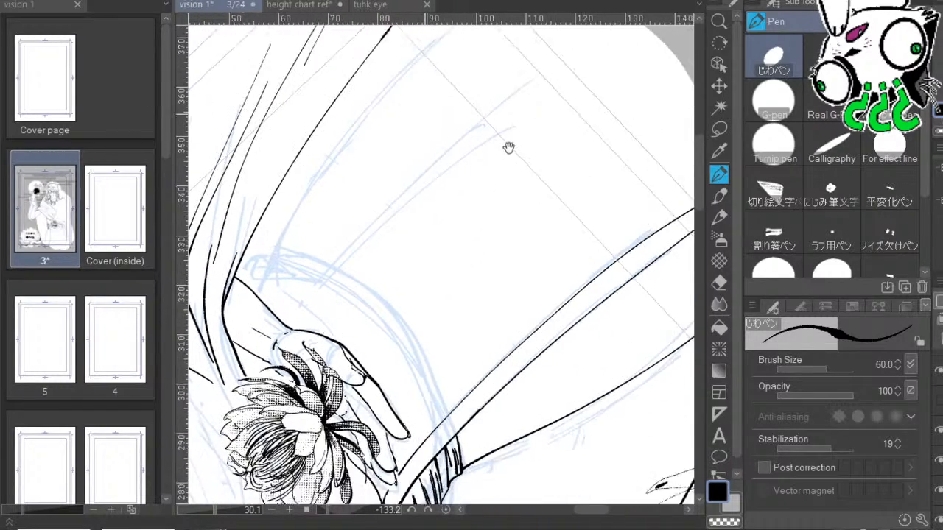
{"action": "left_click_drag", "start_coordinate": [497, 110], "coordinate": [508, 316]}
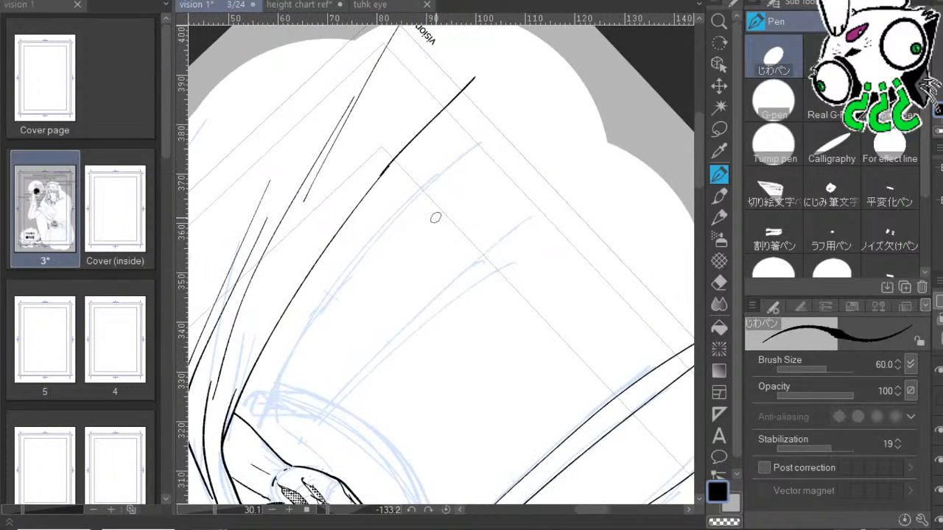
{"action": "left_click_drag", "start_coordinate": [558, 339], "coordinate": [610, 201]}
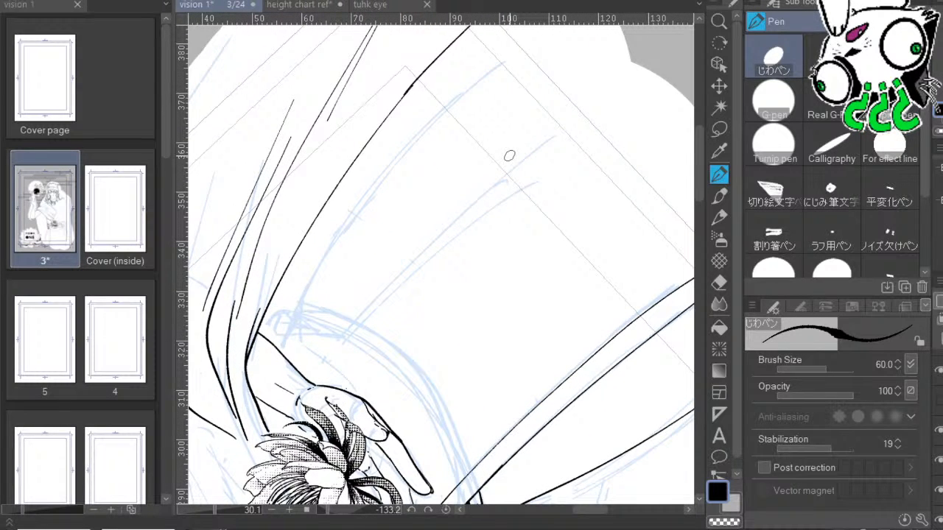
{"action": "mouse_move", "coordinate": [302, 372]}
{"action": "left_mouse_down"}
{"action": "mouse_move", "coordinate": [506, 152]}
{"action": "mouse_move", "coordinate": [593, 87]}
{"action": "left_mouse_up"}
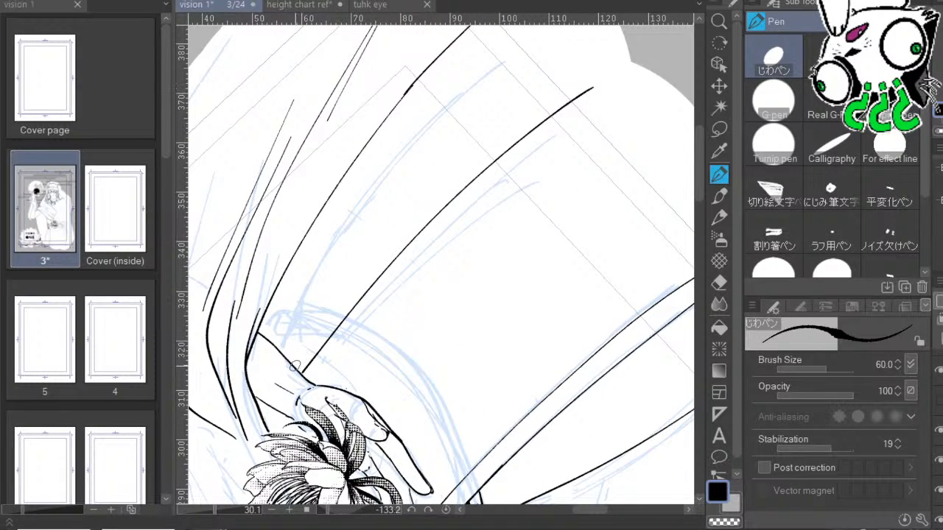
{"action": "mouse_move", "coordinate": [294, 366]}
{"action": "left_mouse_down"}
{"action": "mouse_move", "coordinate": [427, 199]}
{"action": "mouse_move", "coordinate": [594, 67]}
{"action": "left_mouse_up"}
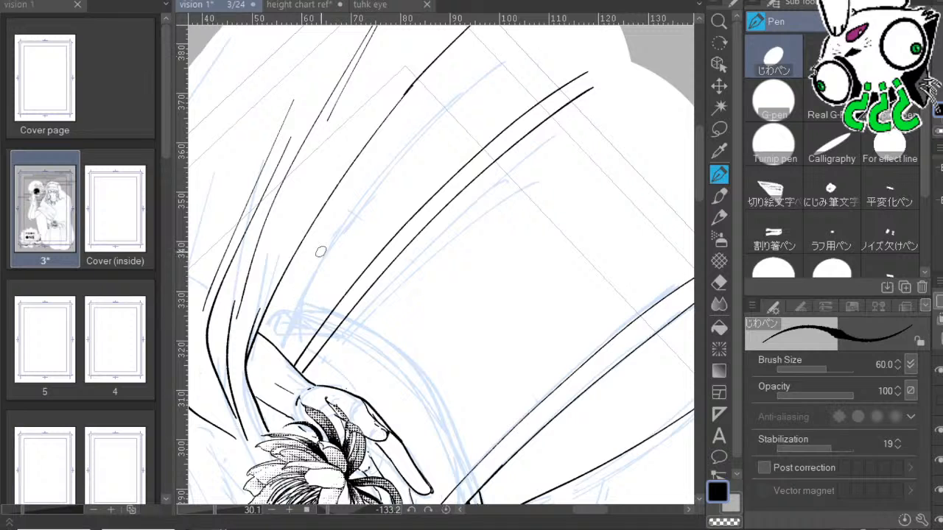
Ink the gathered band's folded end above the wrist and a long robe fold line from it toward the page's lower edge.
{"action": "scroll", "coordinate": [360, 338], "scroll_direction": "down", "scroll_amount": 2}
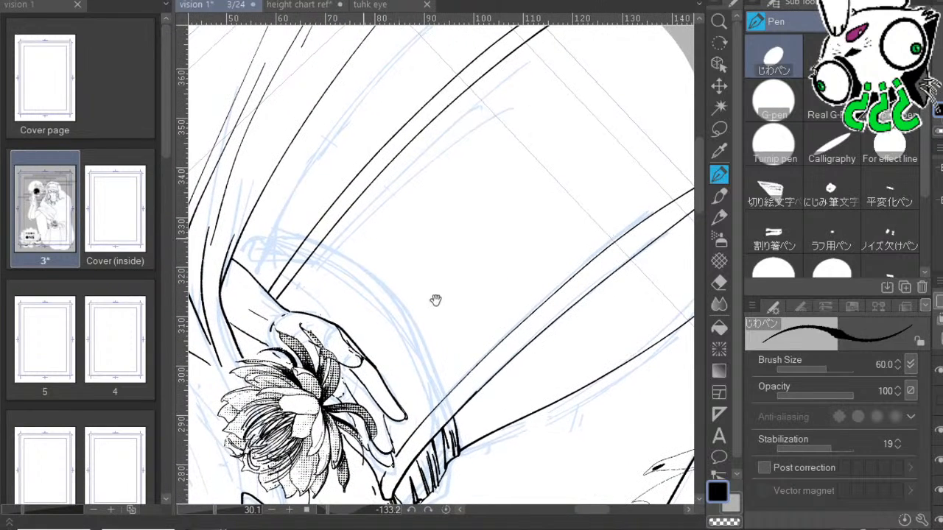
{"action": "left_click_drag", "start_coordinate": [302, 237], "coordinate": [248, 244]}
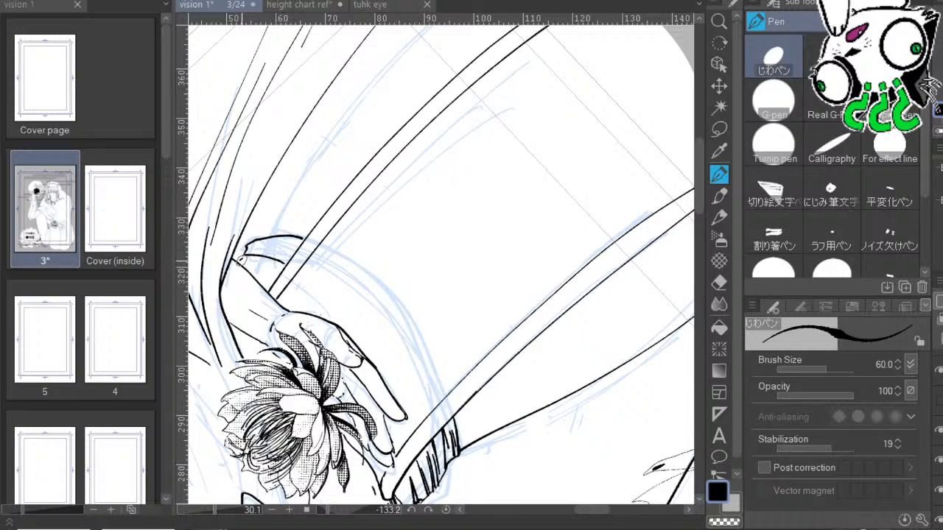
{"action": "left_click_drag", "start_coordinate": [243, 256], "coordinate": [276, 267]}
{"action": "left_click_drag", "start_coordinate": [439, 273], "coordinate": [416, 398]}
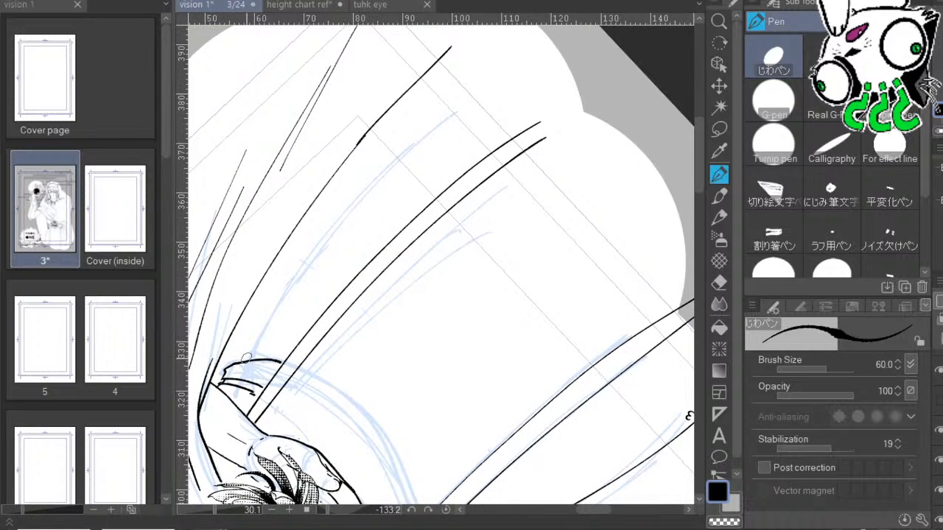
{"action": "mouse_move", "coordinate": [247, 357]}
{"action": "left_mouse_down"}
{"action": "mouse_move", "coordinate": [303, 271]}
{"action": "mouse_move", "coordinate": [468, 81]}
{"action": "left_mouse_up"}
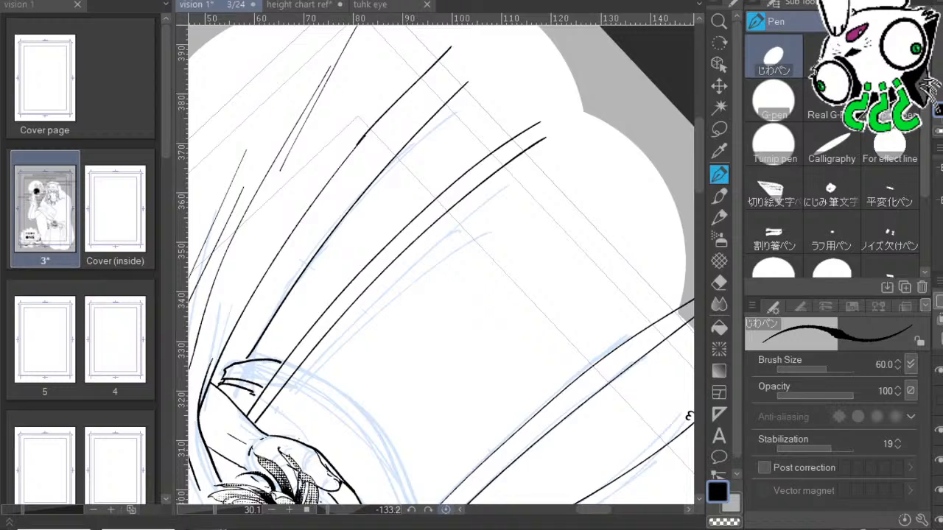
Reset the canvas rotation and ink two curved shoulder contours from the hair to the tip of the windblown braid.
{"action": "left_click", "coordinate": [446, 510]}
{"action": "left_click_drag", "start_coordinate": [532, 250], "coordinate": [522, 403]}
{"action": "left_click_drag", "start_coordinate": [558, 305], "coordinate": [552, 178]}
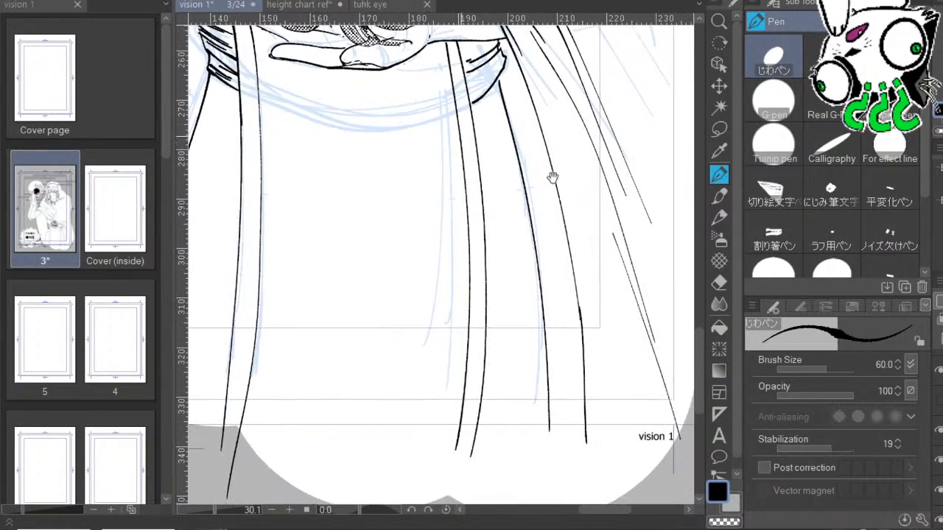
{"action": "left_click_drag", "start_coordinate": [546, 226], "coordinate": [594, 381]}
{"action": "left_click_drag", "start_coordinate": [665, 459], "coordinate": [532, 285]}
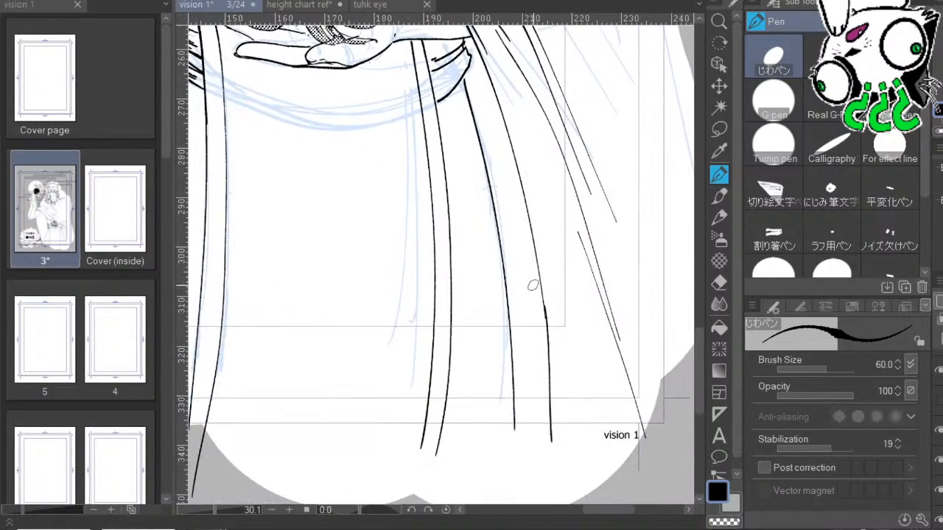
{"action": "left_click_drag", "start_coordinate": [545, 365], "coordinate": [471, 490]}
{"action": "left_click_drag", "start_coordinate": [674, 253], "coordinate": [432, 390]}
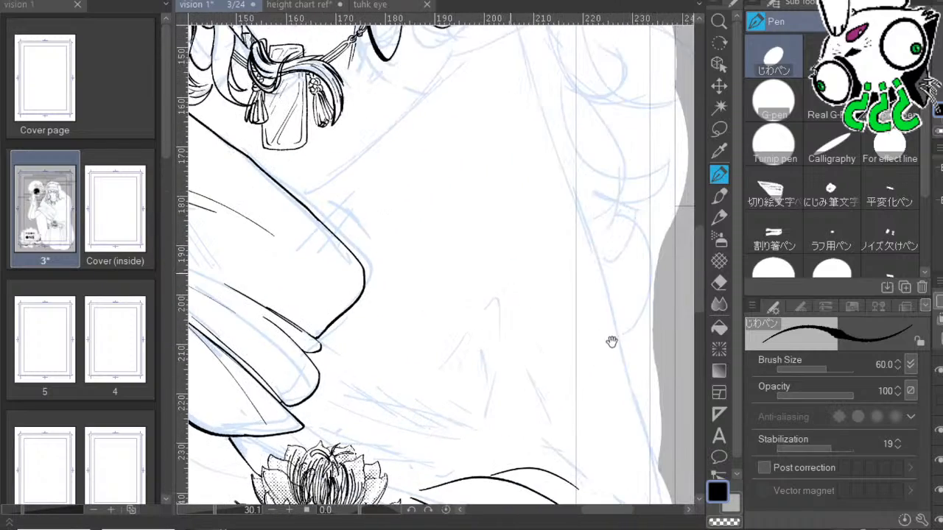
{"action": "left_click_drag", "start_coordinate": [610, 341], "coordinate": [604, 435]}
{"action": "left_click_drag", "start_coordinate": [620, 263], "coordinate": [644, 340]}
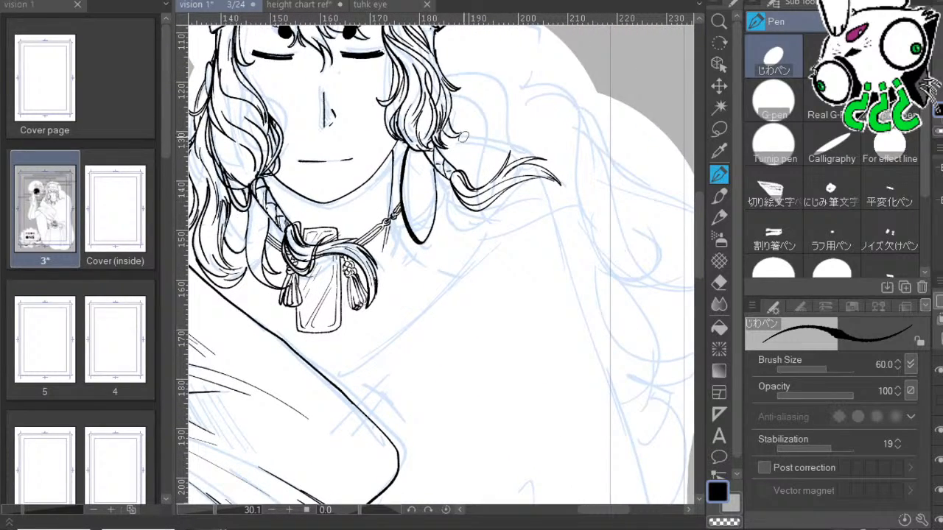
{"action": "mouse_move", "coordinate": [454, 142]}
{"action": "left_mouse_down"}
{"action": "mouse_move", "coordinate": [531, 142]}
{"action": "mouse_move", "coordinate": [533, 156]}
{"action": "left_mouse_up"}
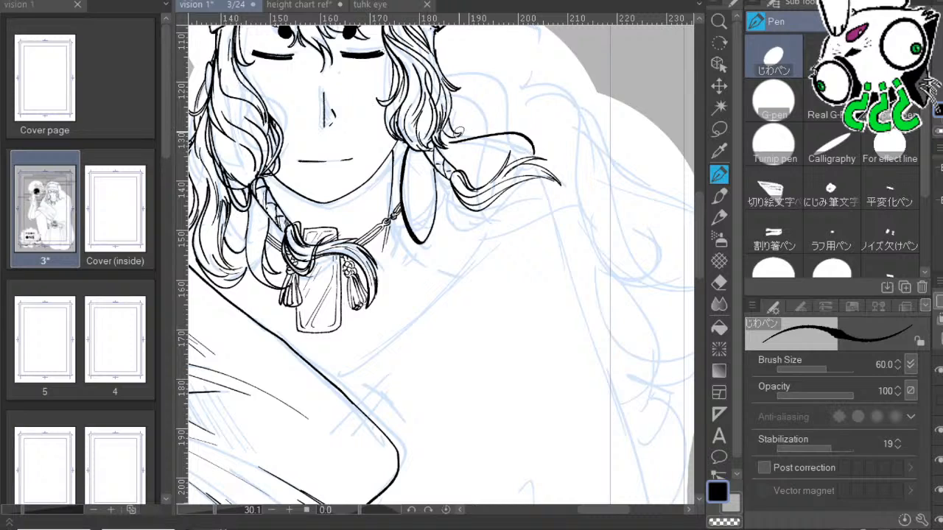
{"action": "mouse_move", "coordinate": [467, 132]}
{"action": "left_mouse_down"}
{"action": "mouse_move", "coordinate": [534, 118]}
{"action": "mouse_move", "coordinate": [549, 161]}
{"action": "left_mouse_up"}
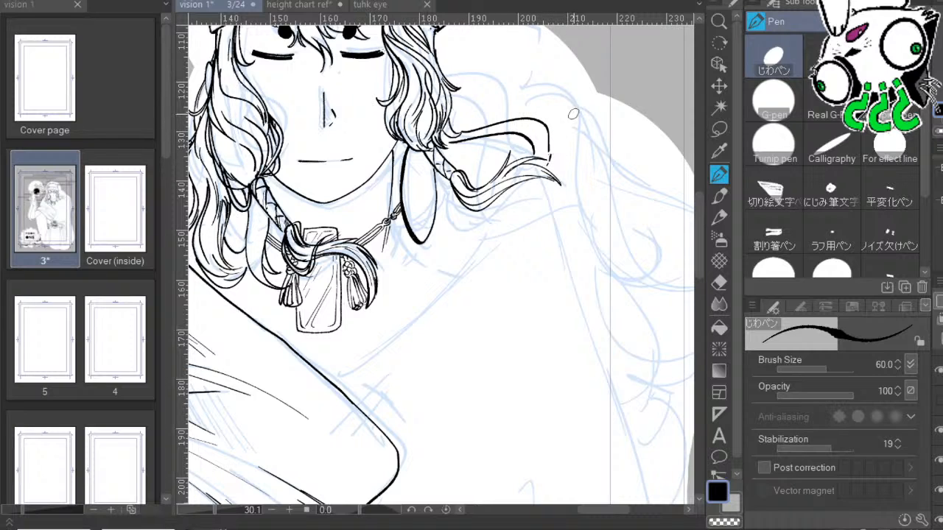
Ink the upper part of the sleeve's outer contour, running down from just below the braid's tip.
{"action": "mouse_move", "coordinate": [501, 225]}
{"action": "left_mouse_down"}
{"action": "mouse_move", "coordinate": [543, 199]}
{"action": "mouse_move", "coordinate": [557, 271]}
{"action": "left_mouse_up"}
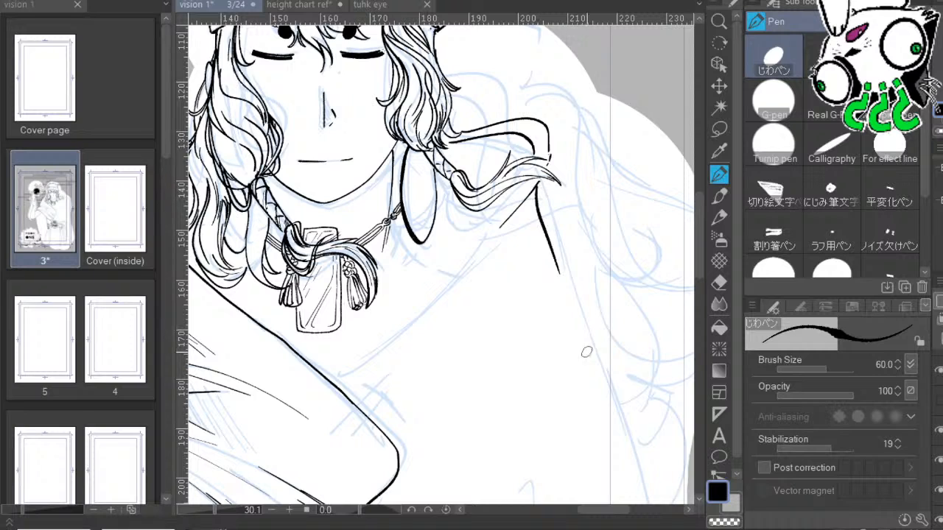
{"action": "key", "text": "ctrl+z"}
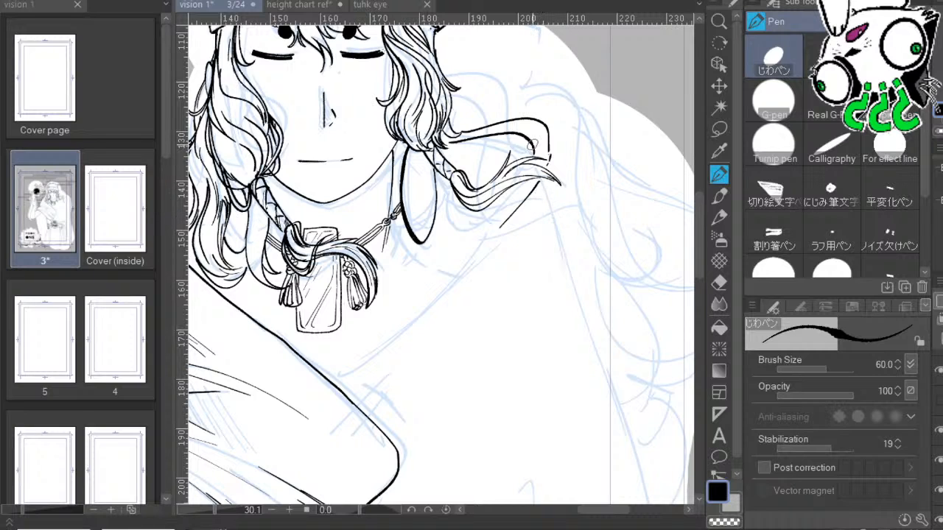
{"action": "left_click_drag", "start_coordinate": [529, 199], "coordinate": [550, 297]}
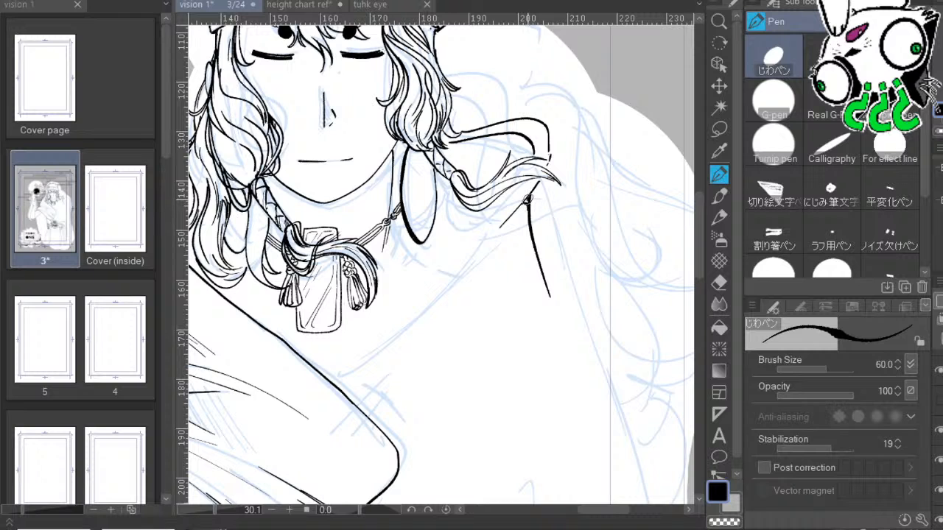
{"action": "left_click_drag", "start_coordinate": [665, 356], "coordinate": [623, 208]}
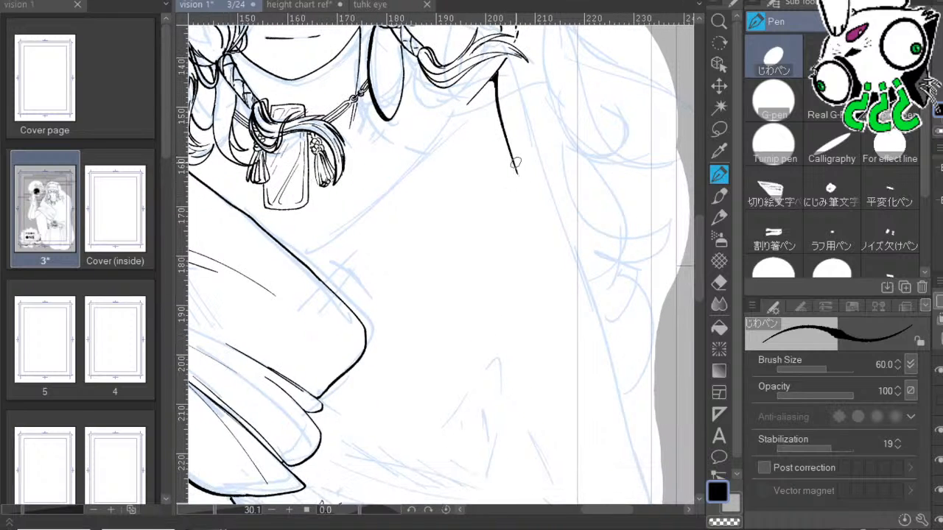
{"action": "mouse_move", "coordinate": [514, 157]}
{"action": "left_mouse_down"}
{"action": "mouse_move", "coordinate": [592, 313]}
{"action": "mouse_move", "coordinate": [624, 420]}
{"action": "left_mouse_up"}
{"action": "key", "text": "ctrl+z"}
{"action": "left_click_drag", "start_coordinate": [516, 161], "coordinate": [617, 406]}
Continue inking the sleeve's outer contour farther down along the side of the robe.
{"action": "left_click_drag", "start_coordinate": [713, 375], "coordinate": [667, 204]}
{"action": "left_click_drag", "start_coordinate": [570, 228], "coordinate": [649, 491]}
{"action": "left_click_drag", "start_coordinate": [731, 373], "coordinate": [715, 330]}
{"action": "left_click_drag", "start_coordinate": [630, 449], "coordinate": [599, 292]}
Set the brush size to 20 and try thin strokes joining the outer shoulder contour to the braid's tip.
{"action": "left_click_drag", "start_coordinate": [625, 179], "coordinate": [676, 335]}
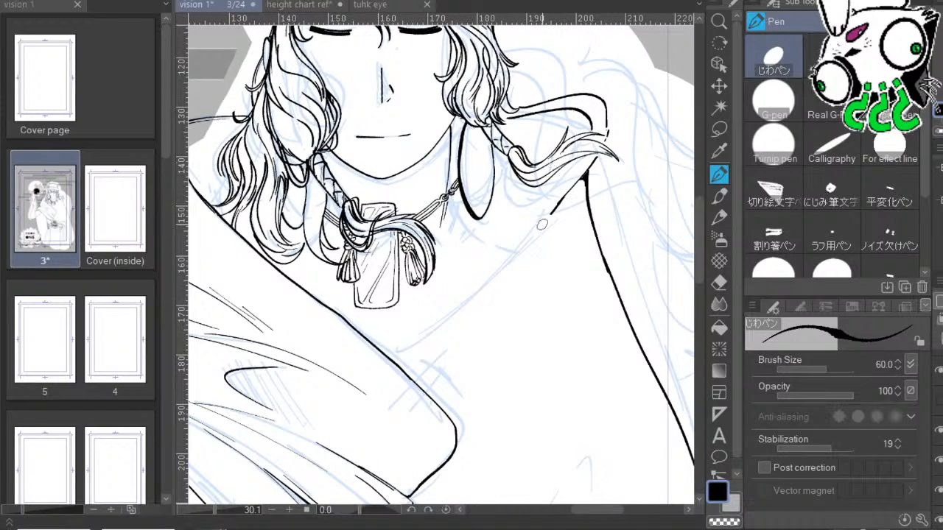
{"action": "left_click_drag", "start_coordinate": [590, 397], "coordinate": [588, 469]}
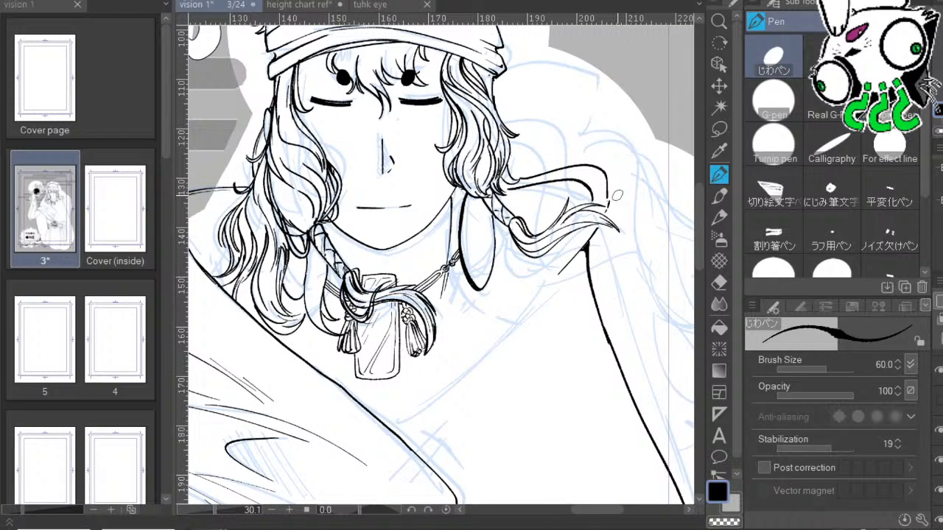
{"action": "scroll", "coordinate": [618, 195], "scroll_direction": "up", "scroll_amount": 3}
{"action": "left_click_drag", "start_coordinate": [667, 280], "coordinate": [502, 363]}
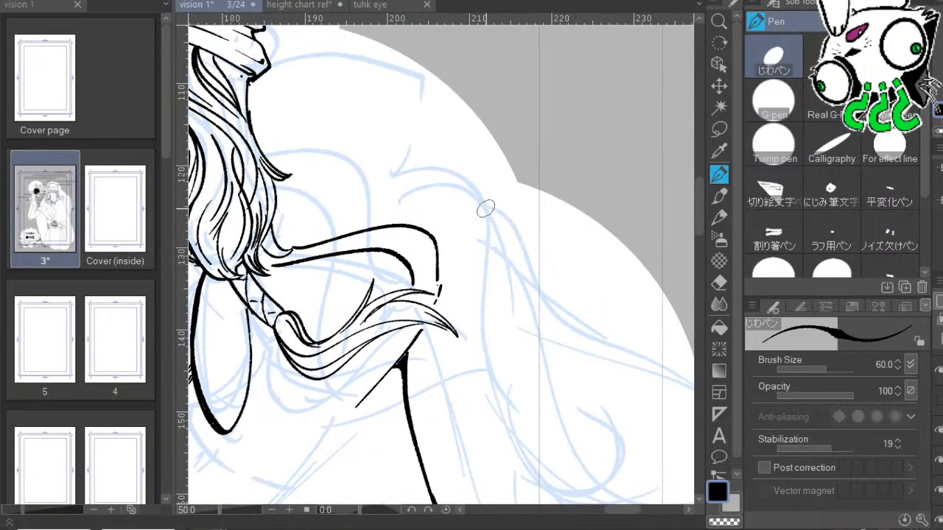
{"action": "left_click_drag", "start_coordinate": [653, 356], "coordinate": [601, 280]}
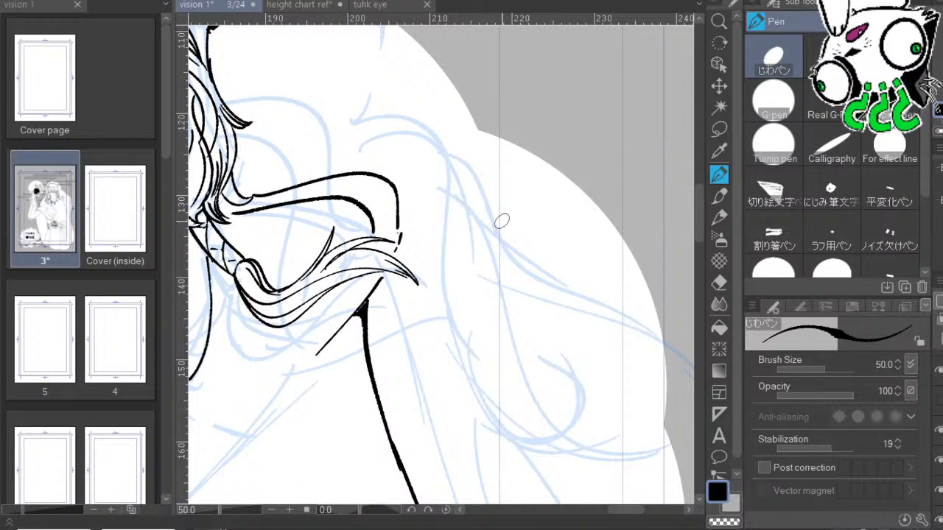
{"action": "key", "text": "bracketleft"}
{"action": "key", "text": "bracketleft"}
{"action": "key", "text": "bracketleft"}
{"action": "key", "text": "bracketleft"}
{"action": "left_click_drag", "start_coordinate": [564, 303], "coordinate": [697, 224]}
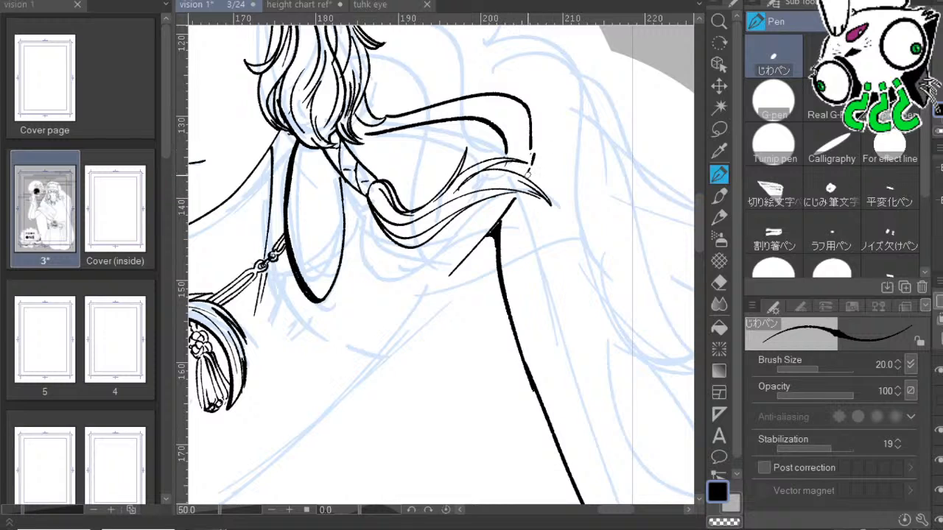
{"action": "key", "text": "ctrl+z"}
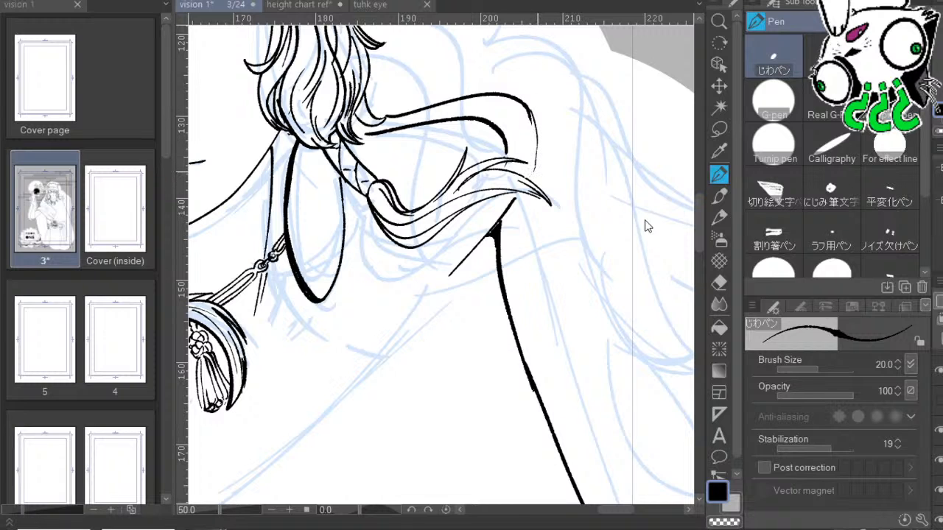
{"action": "key", "text": "ctrl+z"}
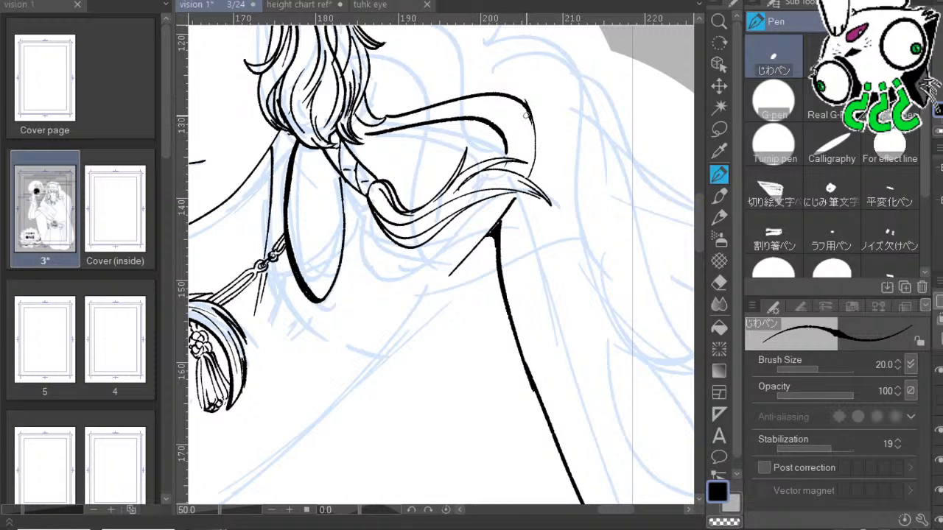
{"action": "key", "text": "ctrl+z"}
Set the brush size to 40 and ink the end of the outer shoulder contour down to the braid's tip.
{"action": "key", "text": "bracketright"}
{"action": "key", "text": "bracketright"}
{"action": "key", "text": "bracketright"}
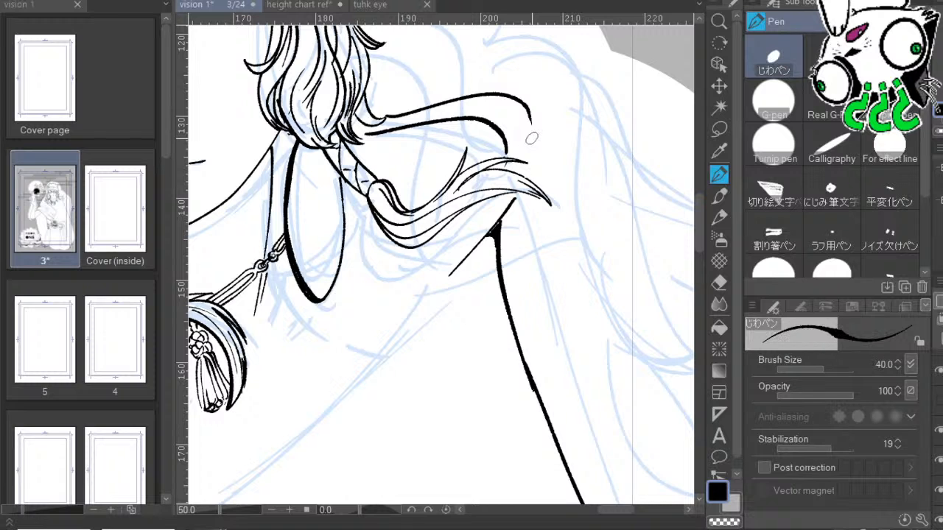
{"action": "left_click_drag", "start_coordinate": [527, 174], "coordinate": [523, 107]}
Try to ink a diagonal robe line from the junction below the braid's tip toward the raised sleeve.
{"action": "left_click_drag", "start_coordinate": [646, 230], "coordinate": [670, 157]}
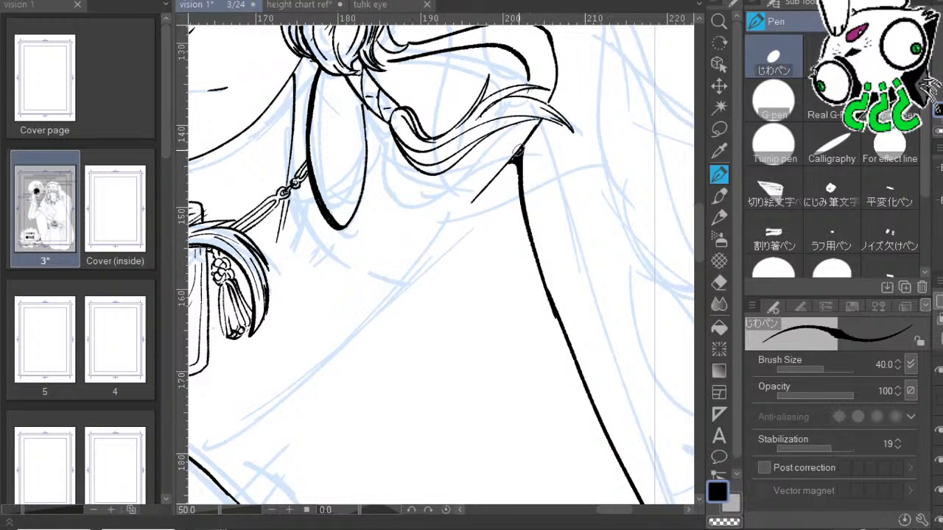
{"action": "left_click_drag", "start_coordinate": [572, 284], "coordinate": [664, 215]}
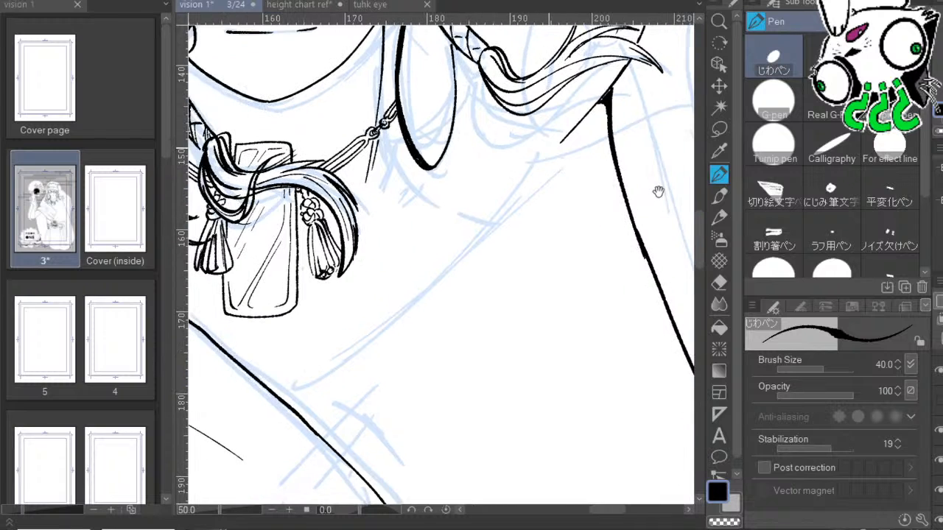
{"action": "left_click_drag", "start_coordinate": [574, 134], "coordinate": [317, 344]}
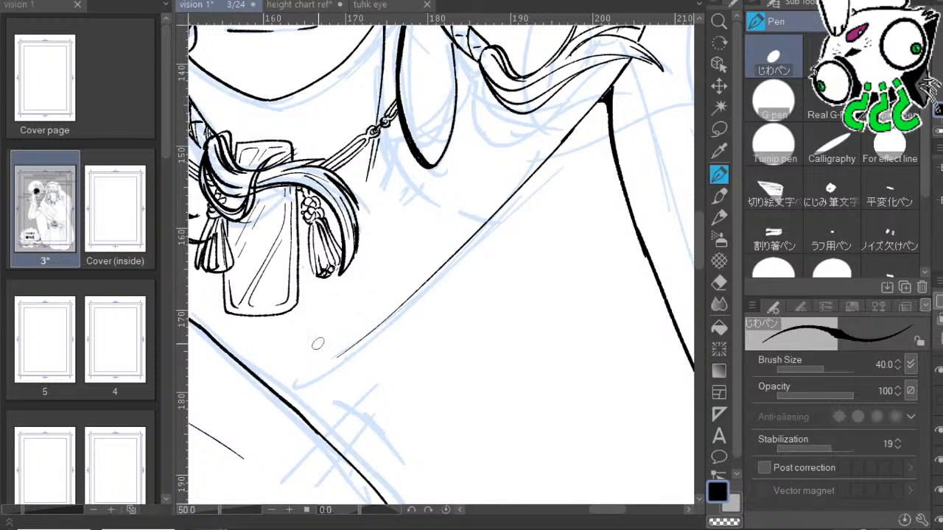
{"action": "key", "text": "ctrl+z"}
{"action": "left_click_drag", "start_coordinate": [593, 104], "coordinate": [495, 215]}
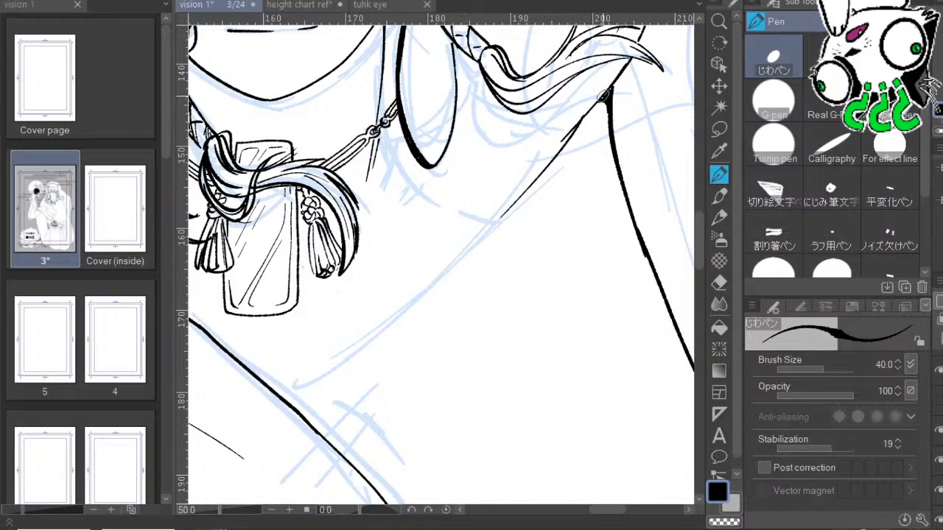
{"action": "key", "text": "ctrl+z"}
Ink two close diagonal robe lines from below the braid's tip and extend one to the raised sleeve's edge beneath the pendant.
{"action": "left_click_drag", "start_coordinate": [607, 97], "coordinate": [410, 299]}
{"action": "left_click_drag", "start_coordinate": [648, 264], "coordinate": [631, 336]}
{"action": "left_click_drag", "start_coordinate": [561, 153], "coordinate": [397, 350]}
{"action": "left_click_drag", "start_coordinate": [620, 300], "coordinate": [718, 171]}
{"action": "left_click_drag", "start_coordinate": [502, 218], "coordinate": [385, 336]}
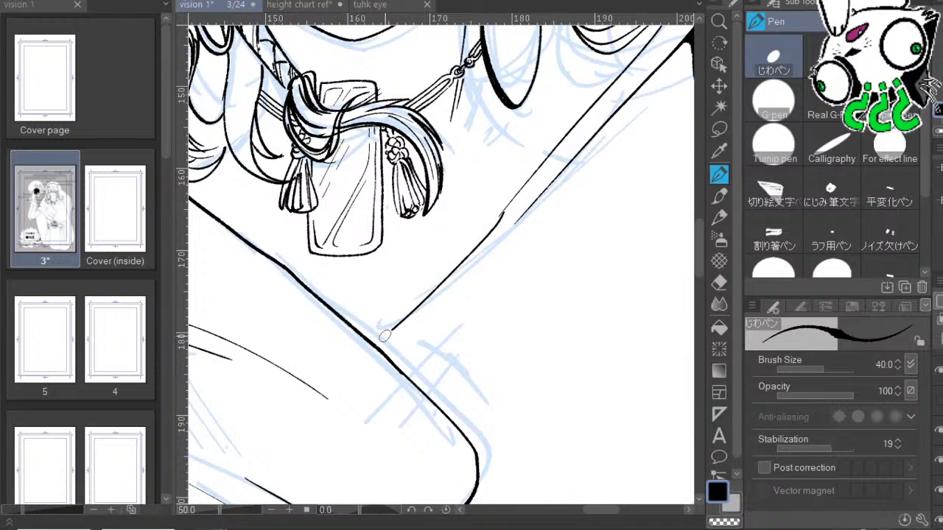
{"action": "key", "text": "ctrl+z"}
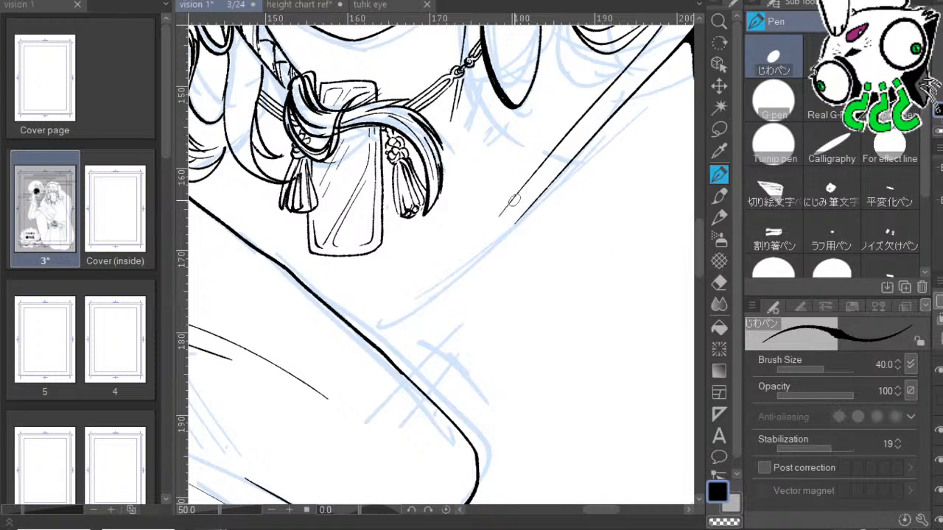
{"action": "left_click_drag", "start_coordinate": [515, 200], "coordinate": [366, 339]}
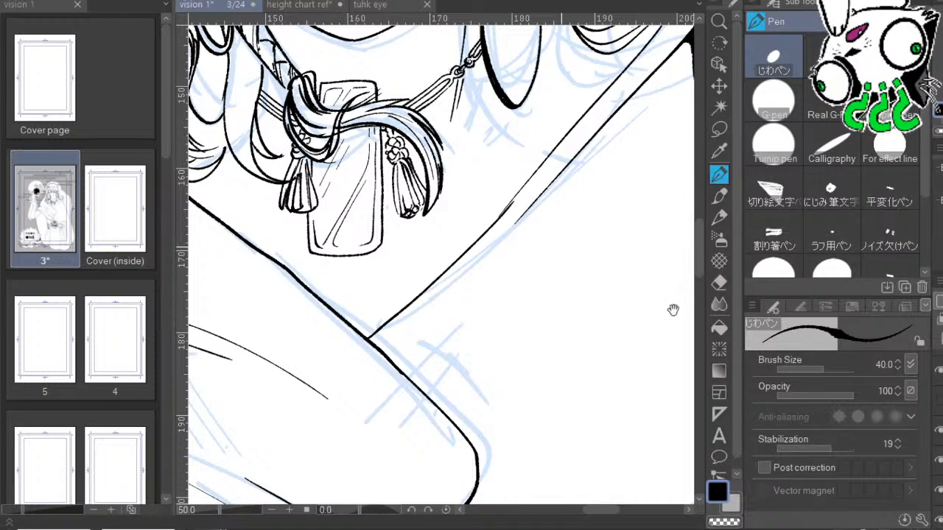
Ink a short thin line alongside the robe's diagonal edge, just above its junction with the lower robe contour.
{"action": "left_click_drag", "start_coordinate": [673, 310], "coordinate": [721, 265]}
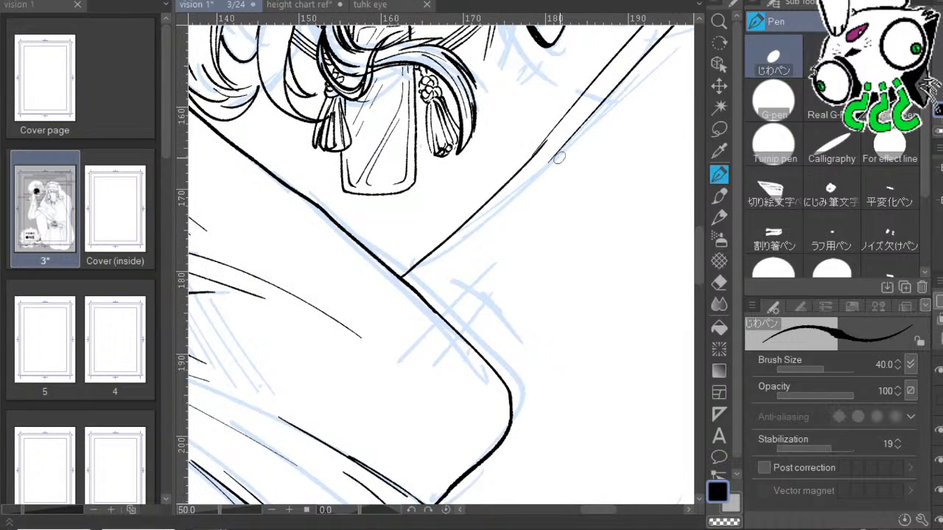
{"action": "left_click_drag", "start_coordinate": [423, 270], "coordinate": [593, 101]}
{"action": "key", "text": "ctrl+z"}
{"action": "left_click_drag", "start_coordinate": [498, 215], "coordinate": [426, 274]}
{"action": "mouse_move", "coordinate": [670, 221]}
{"action": "left_mouse_down"}
{"action": "mouse_move", "coordinate": [621, 282]}
{"action": "mouse_move", "coordinate": [553, 326]}
{"action": "left_mouse_up"}
{"action": "mouse_move", "coordinate": [692, 177]}
{"action": "left_mouse_down"}
{"action": "mouse_move", "coordinate": [638, 322]}
{"action": "mouse_move", "coordinate": [677, 244]}
{"action": "left_mouse_up"}
{"action": "left_click_drag", "start_coordinate": [628, 184], "coordinate": [638, 213]}
{"action": "left_click_drag", "start_coordinate": [533, 288], "coordinate": [629, 214]}
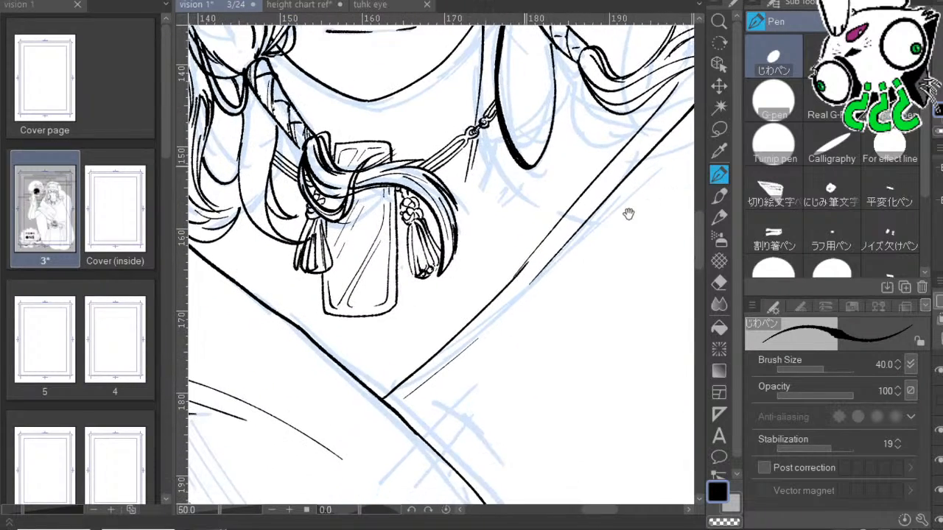
{"action": "left_click_drag", "start_coordinate": [602, 130], "coordinate": [628, 234]}
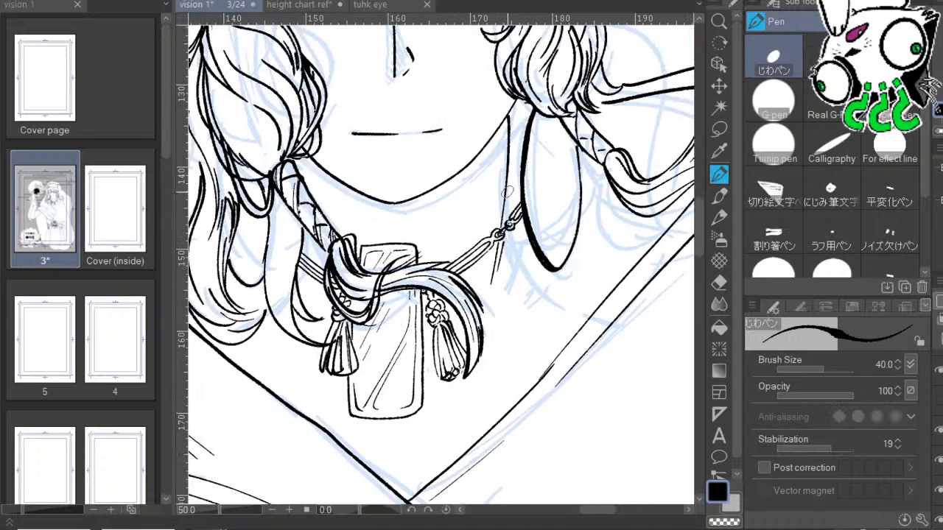
Remove the necklace chain links between the ring beside the pendant and the long oval loop.
{"action": "left_click_drag", "start_coordinate": [504, 253], "coordinate": [541, 357]}
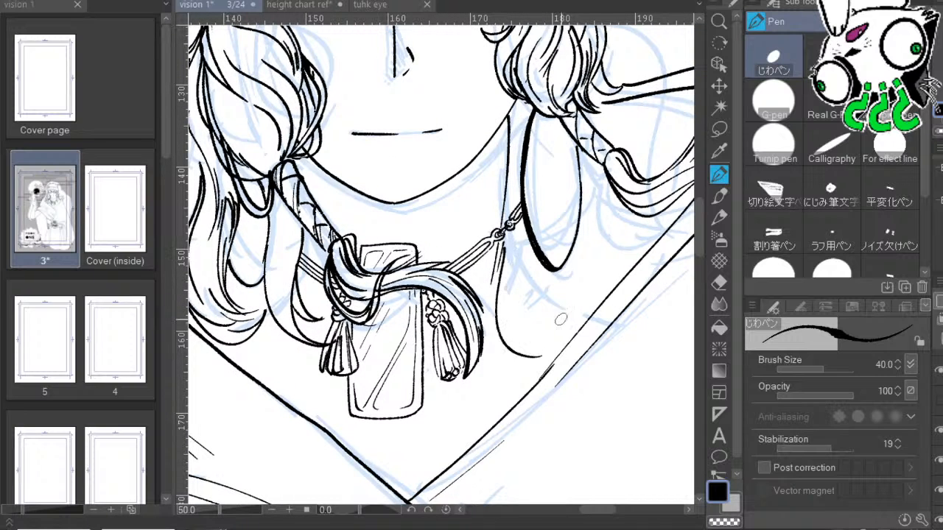
{"action": "key", "text": "ctrl+z"}
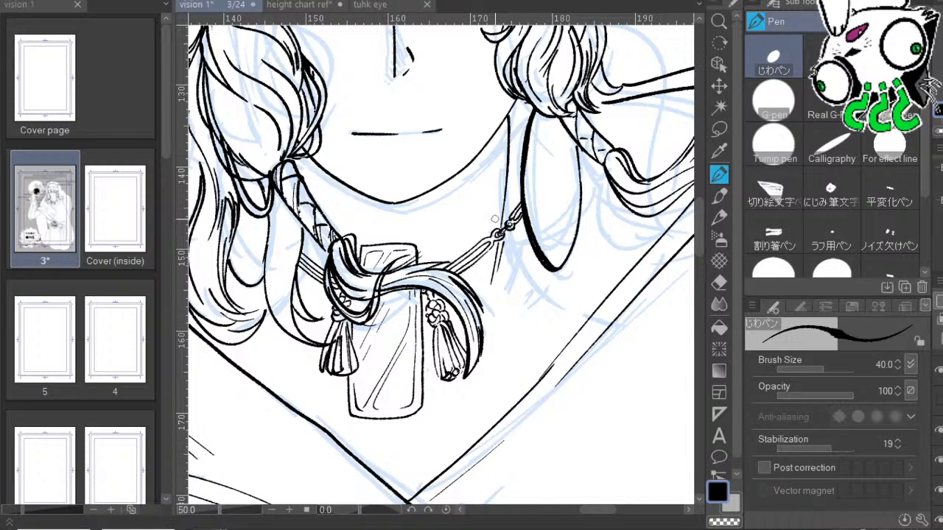
{"action": "left_click_drag", "start_coordinate": [499, 228], "coordinate": [516, 231]}
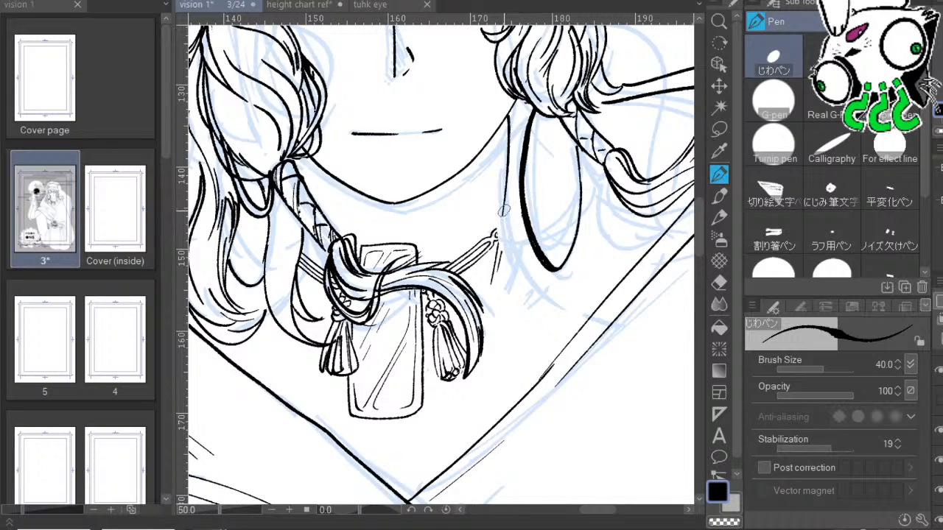
Ink a curved hair lock hanging from the side of the neck past the end of the necklace chain.
{"action": "left_click_drag", "start_coordinate": [508, 167], "coordinate": [533, 302]}
{"action": "left_click_drag", "start_coordinate": [510, 178], "coordinate": [524, 300]}
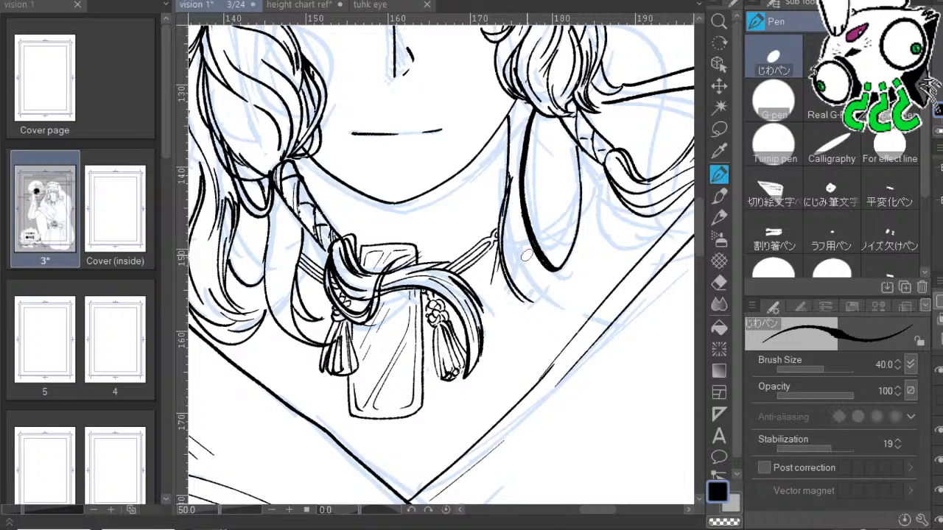
{"action": "key", "text": "ctrl+z"}
{"action": "left_click_drag", "start_coordinate": [500, 195], "coordinate": [543, 280]}
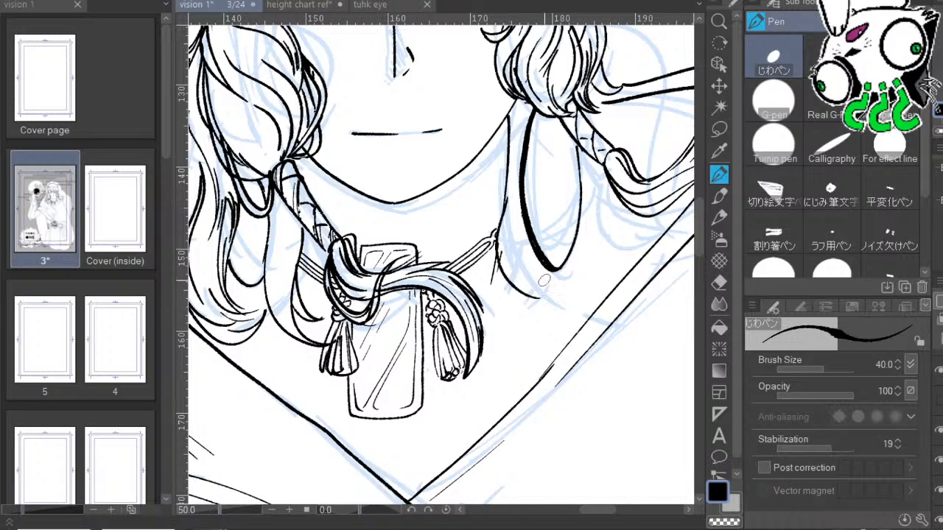
{"action": "left_click_drag", "start_coordinate": [509, 211], "coordinate": [532, 286]}
{"action": "key", "text": "ctrl+z"}
{"action": "mouse_move", "coordinate": [503, 233]}
{"action": "left_mouse_down"}
{"action": "mouse_move", "coordinate": [549, 280]}
{"action": "mouse_move", "coordinate": [508, 265]}
{"action": "mouse_move", "coordinate": [501, 232]}
{"action": "left_mouse_up"}
{"action": "key", "text": "ctrl+z"}
{"action": "left_click_drag", "start_coordinate": [619, 286], "coordinate": [585, 184]}
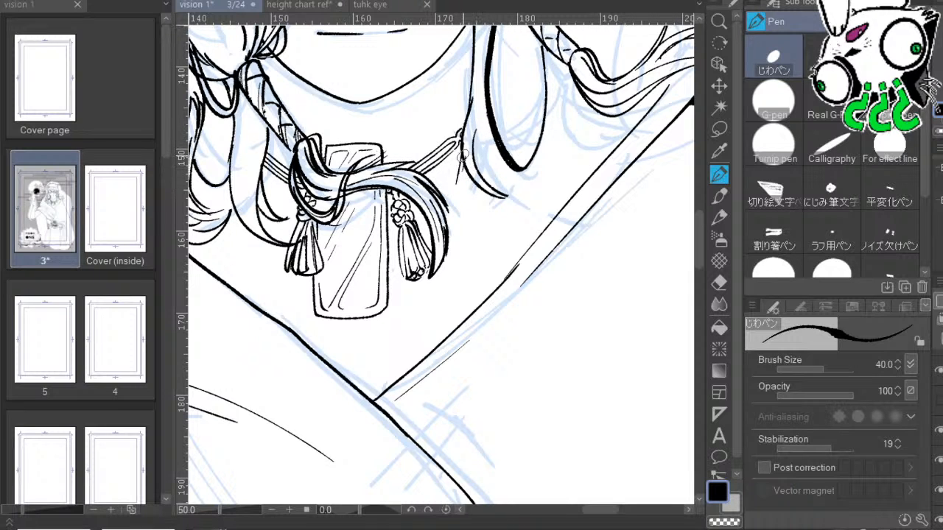
Ink a second, lower group of curved hair strands beneath the lock at the necklace chain's end.
{"action": "mouse_move", "coordinate": [463, 156]}
{"action": "left_mouse_down"}
{"action": "mouse_move", "coordinate": [496, 238]}
{"action": "mouse_move", "coordinate": [466, 166]}
{"action": "mouse_move", "coordinate": [491, 226]}
{"action": "left_mouse_up"}
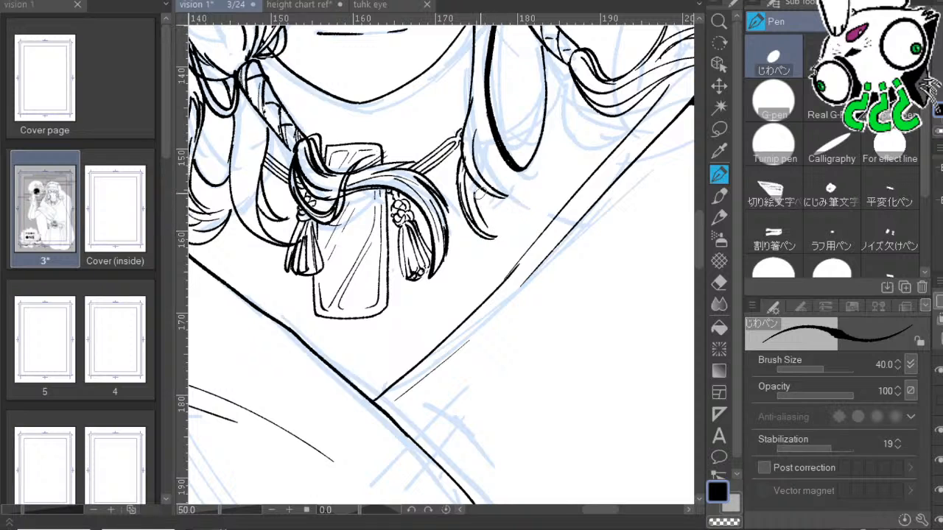
{"action": "mouse_move", "coordinate": [480, 193]}
{"action": "left_mouse_down"}
{"action": "mouse_move", "coordinate": [527, 231]}
{"action": "mouse_move", "coordinate": [502, 218]}
{"action": "left_mouse_up"}
{"action": "key", "text": "ctrl+z"}
{"action": "key", "text": "ctrl+z"}
{"action": "left_click_drag", "start_coordinate": [627, 183], "coordinate": [594, 231]}
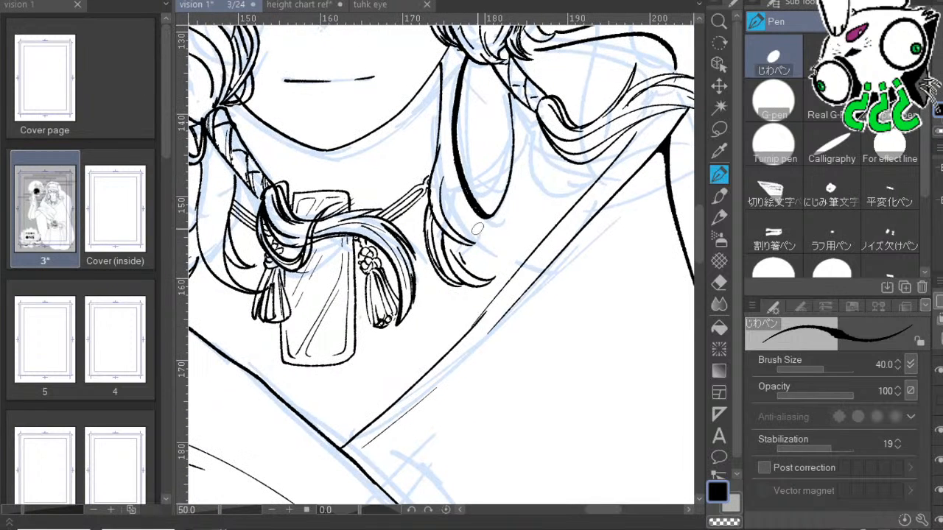
Refine the lower hair lock's tip near the robe's diagonal edge and try extra strands beside the oval loop.
{"action": "left_click_drag", "start_coordinate": [466, 208], "coordinate": [520, 267]}
{"action": "key", "text": "ctrl+z"}
{"action": "mouse_move", "coordinate": [459, 283]}
{"action": "left_mouse_down"}
{"action": "mouse_move", "coordinate": [505, 284]}
{"action": "mouse_move", "coordinate": [497, 297]}
{"action": "left_mouse_up"}
{"action": "key", "text": "ctrl+z"}
{"action": "left_click_drag", "start_coordinate": [603, 242], "coordinate": [542, 285]}
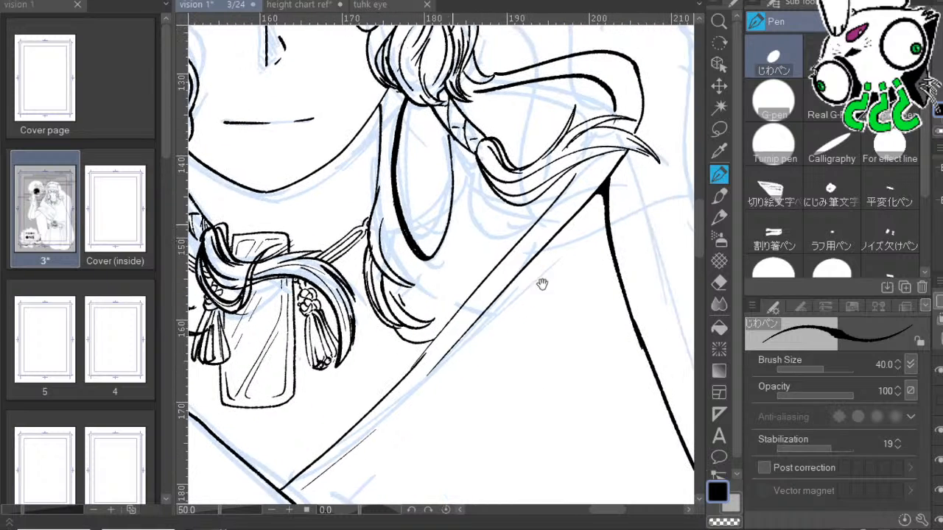
Ink short curved hair strands between the long oval loop and the robe's diagonal edge.
{"action": "left_click_drag", "start_coordinate": [459, 190], "coordinate": [499, 237]}
{"action": "key", "text": "ctrl+z"}
{"action": "mouse_move", "coordinate": [453, 218]}
{"action": "left_mouse_down"}
{"action": "mouse_move", "coordinate": [483, 243]}
{"action": "mouse_move", "coordinate": [503, 222]}
{"action": "left_mouse_up"}
{"action": "left_click_drag", "start_coordinate": [550, 252], "coordinate": [573, 186]}
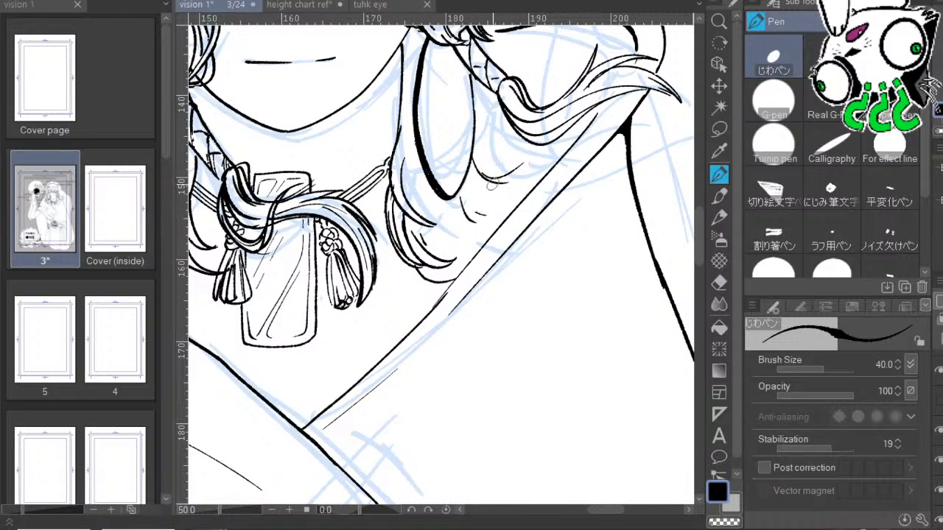
{"action": "left_click_drag", "start_coordinate": [474, 215], "coordinate": [514, 197]}
Ink an arched hair strand from the side hair over the shoulder lines and down behind the braid.
{"action": "mouse_move", "coordinate": [591, 213]}
{"action": "left_mouse_down"}
{"action": "mouse_move", "coordinate": [481, 385]}
{"action": "mouse_move", "coordinate": [633, 222]}
{"action": "left_mouse_up"}
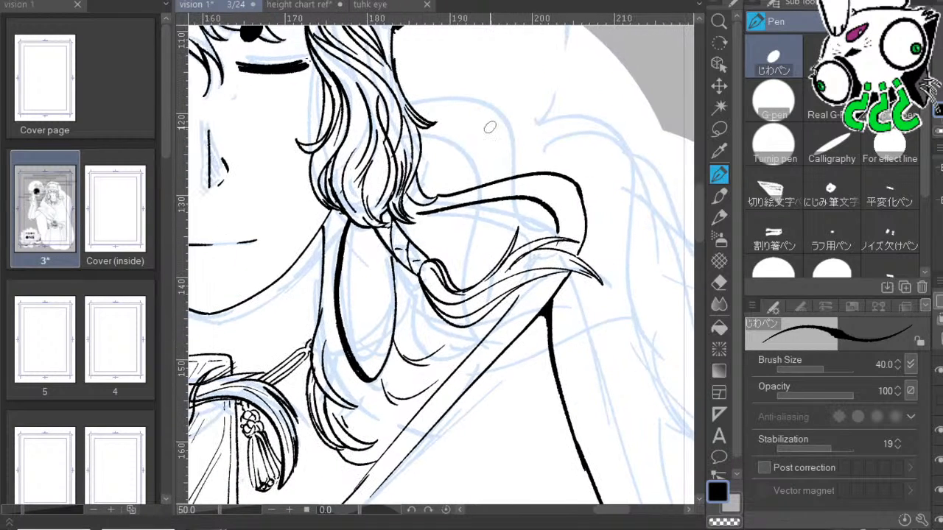
{"action": "left_click_drag", "start_coordinate": [429, 138], "coordinate": [463, 175]}
{"action": "left_click_drag", "start_coordinate": [445, 138], "coordinate": [479, 189]}
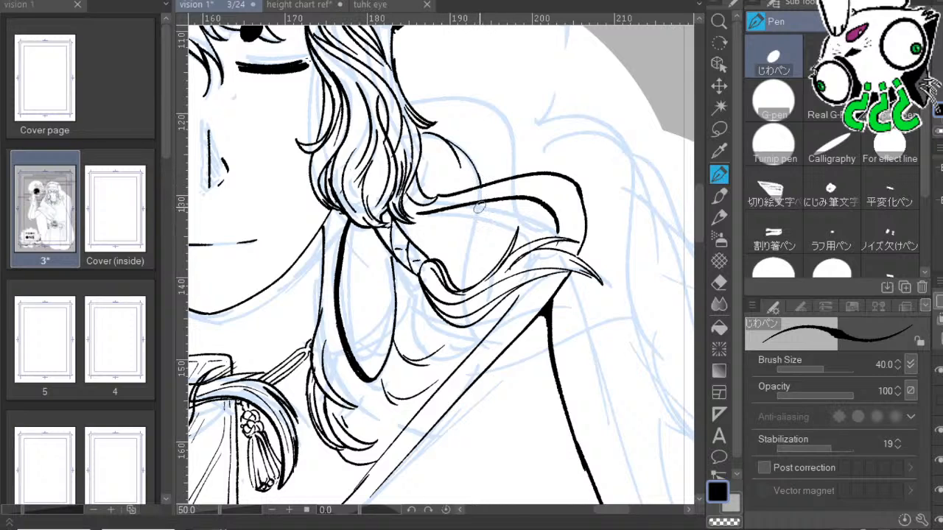
{"action": "left_click_drag", "start_coordinate": [478, 207], "coordinate": [469, 284]}
{"action": "key", "text": "ctrl+z"}
{"action": "left_click_drag", "start_coordinate": [482, 197], "coordinate": [463, 280]}
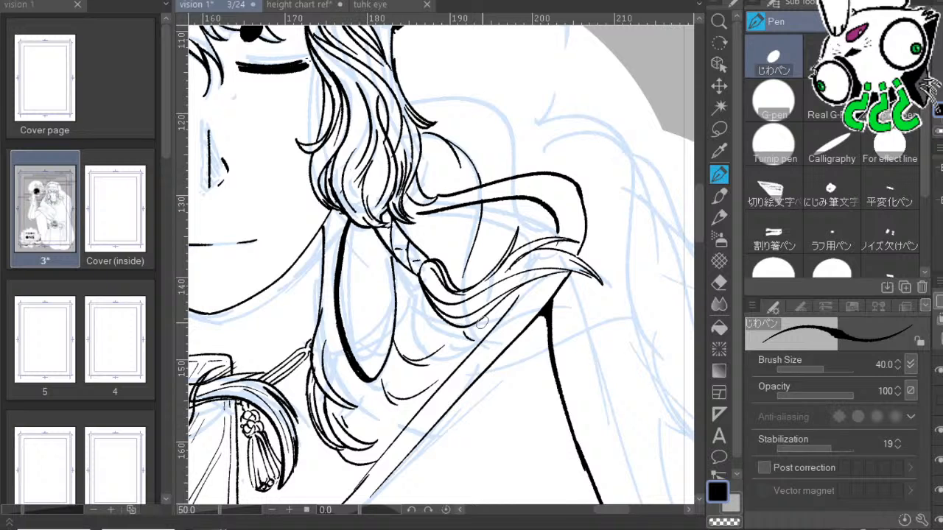
Thicken the thin outer side of the long oval loop hanging beside the neck.
{"action": "left_click_drag", "start_coordinate": [515, 374], "coordinate": [484, 324]}
{"action": "left_click_drag", "start_coordinate": [578, 318], "coordinate": [561, 285]}
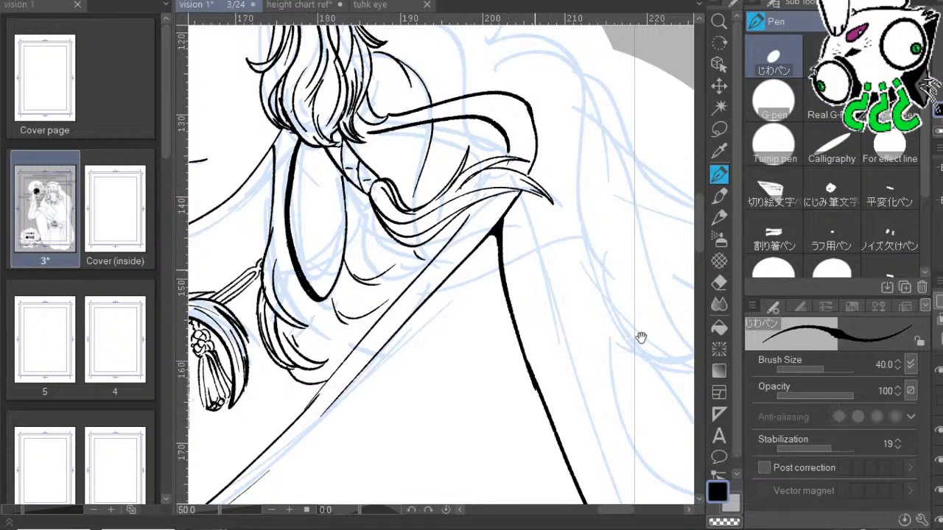
{"action": "left_click_drag", "start_coordinate": [603, 358], "coordinate": [690, 302]}
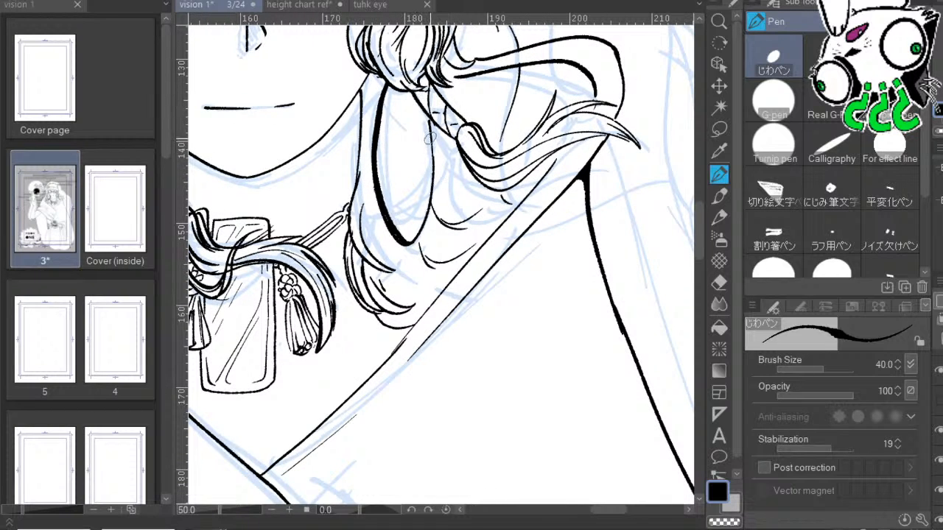
{"action": "mouse_move", "coordinate": [393, 232]}
{"action": "left_mouse_down"}
{"action": "mouse_move", "coordinate": [420, 228]}
{"action": "mouse_move", "coordinate": [433, 137]}
{"action": "mouse_move", "coordinate": [427, 116]}
{"action": "mouse_move", "coordinate": [371, 90]}
{"action": "left_mouse_up"}
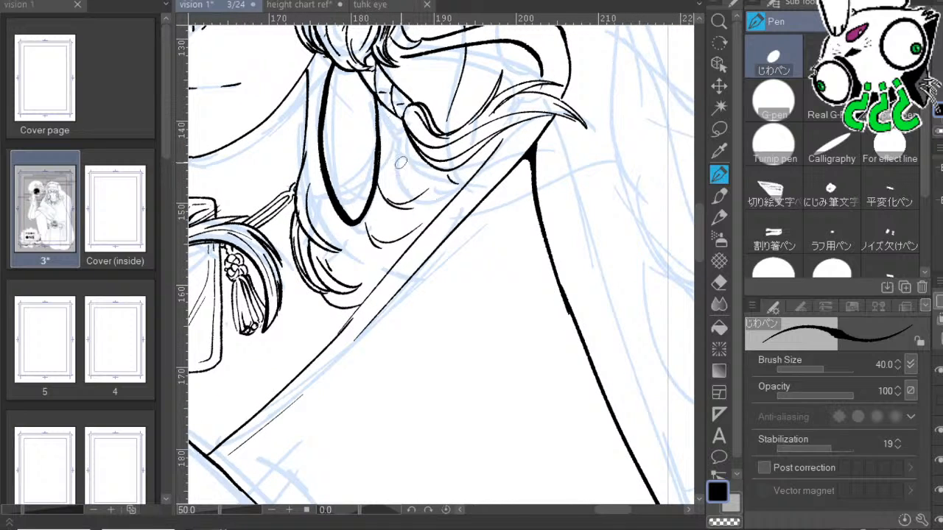
Ink a large hair curve sweeping from the side hair below the hat outward and down toward the shoulder.
{"action": "scroll", "coordinate": [521, 141], "scroll_direction": "up", "scroll_amount": 3}
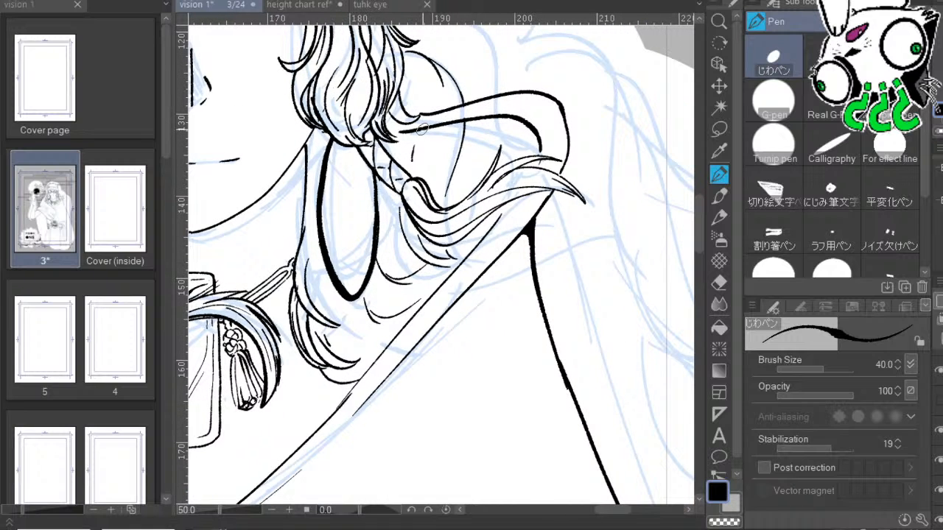
{"action": "scroll", "coordinate": [422, 128], "scroll_direction": "up", "scroll_amount": 4}
{"action": "scroll", "coordinate": [389, 84], "scroll_direction": "up", "scroll_amount": 5}
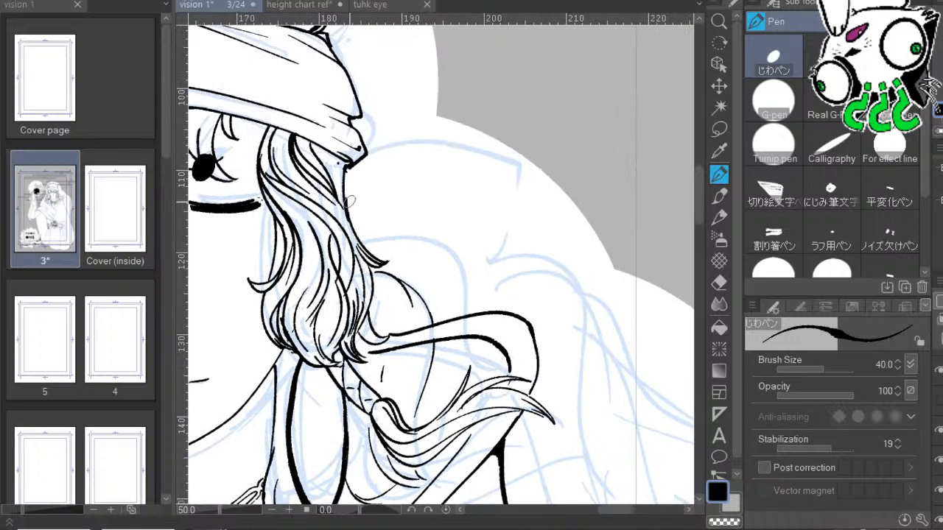
{"action": "left_click_drag", "start_coordinate": [354, 209], "coordinate": [469, 264]}
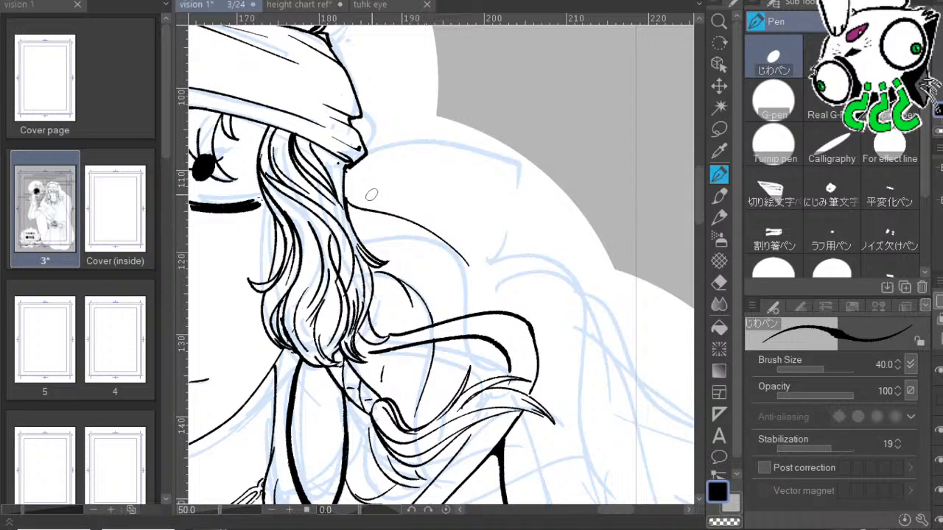
{"action": "key", "text": "ctrl+z"}
{"action": "left_click_drag", "start_coordinate": [349, 212], "coordinate": [473, 265]}
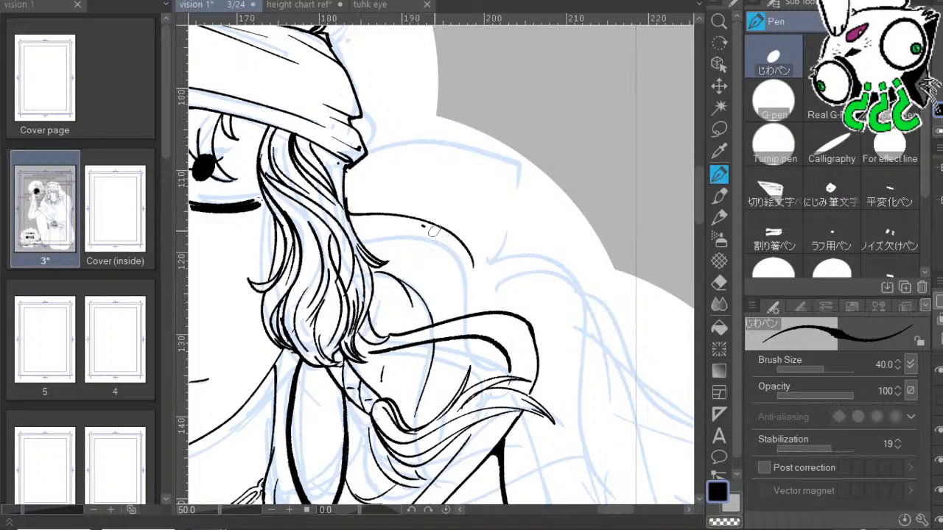
{"action": "mouse_move", "coordinate": [434, 230]}
{"action": "left_mouse_down"}
{"action": "mouse_move", "coordinate": [470, 303]}
{"action": "mouse_move", "coordinate": [460, 249]}
{"action": "mouse_move", "coordinate": [472, 307]}
{"action": "left_mouse_up"}
{"action": "key", "text": "ctrl+z"}
{"action": "left_click_drag", "start_coordinate": [567, 331], "coordinate": [538, 230]}
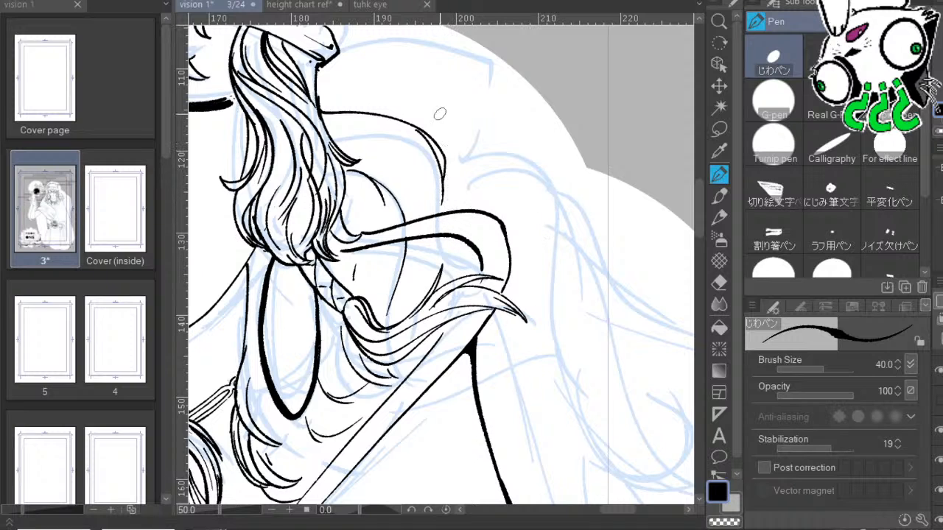
Ink the small looped knot at the hat's side edge with thin curved strands hanging beneath it.
{"action": "scroll", "coordinate": [503, 154], "scroll_direction": "up", "scroll_amount": 3}
{"action": "mouse_move", "coordinate": [430, 130]}
{"action": "left_mouse_down"}
{"action": "mouse_move", "coordinate": [590, 268]}
{"action": "mouse_move", "coordinate": [491, 158]}
{"action": "mouse_move", "coordinate": [537, 221]}
{"action": "left_mouse_up"}
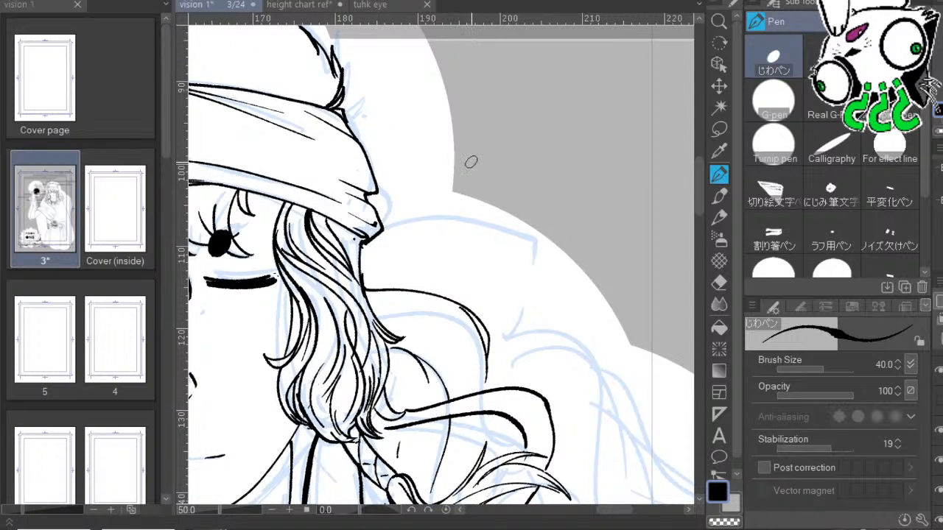
{"action": "mouse_move", "coordinate": [376, 174]}
{"action": "left_mouse_down"}
{"action": "mouse_move", "coordinate": [396, 209]}
{"action": "mouse_move", "coordinate": [386, 234]}
{"action": "left_mouse_up"}
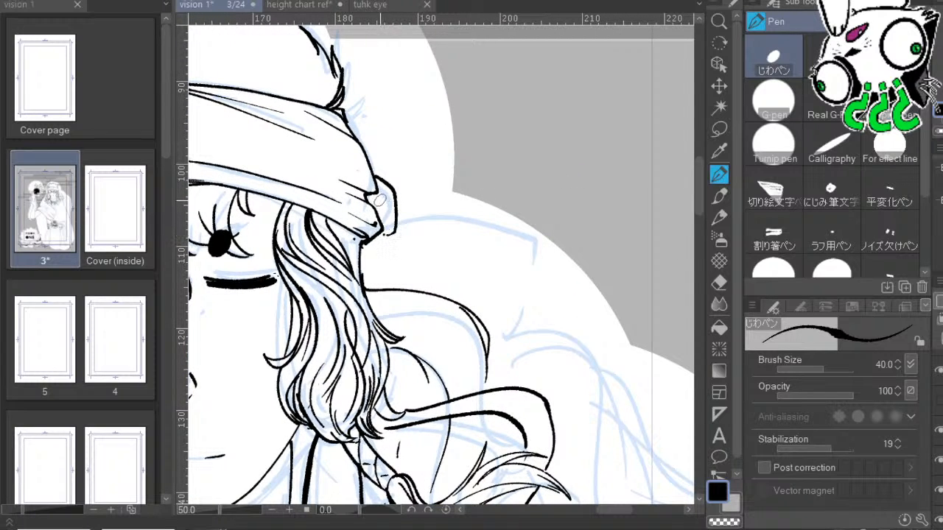
{"action": "left_click_drag", "start_coordinate": [374, 196], "coordinate": [391, 232]}
{"action": "left_click_drag", "start_coordinate": [390, 228], "coordinate": [367, 277]}
{"action": "left_click_drag", "start_coordinate": [383, 207], "coordinate": [366, 258]}
{"action": "scroll", "coordinate": [449, 183], "scroll_direction": "down", "scroll_amount": 1}
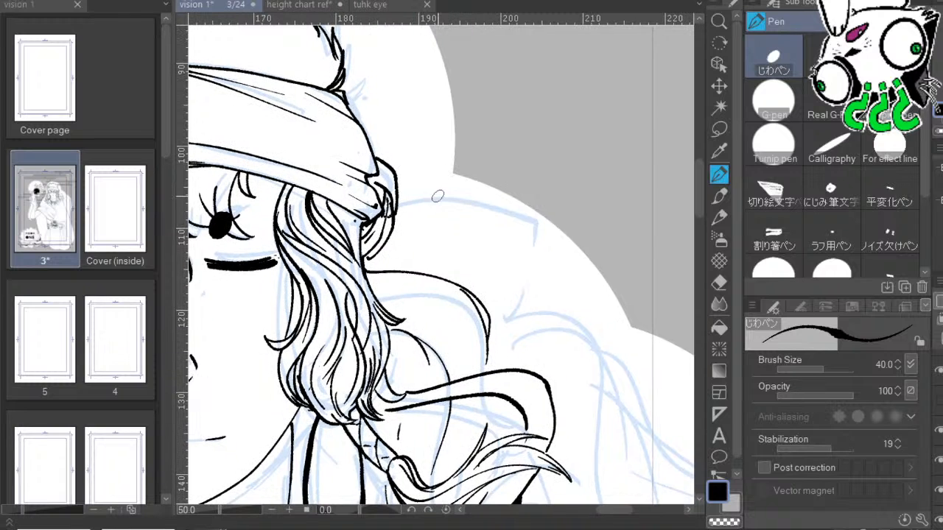
Ink the long upper edge from the hat's knot out to a pointed corner with a short return stroke.
{"action": "mouse_move", "coordinate": [529, 291]}
{"action": "left_mouse_down"}
{"action": "mouse_move", "coordinate": [498, 302]}
{"action": "mouse_move", "coordinate": [503, 280]}
{"action": "left_mouse_up"}
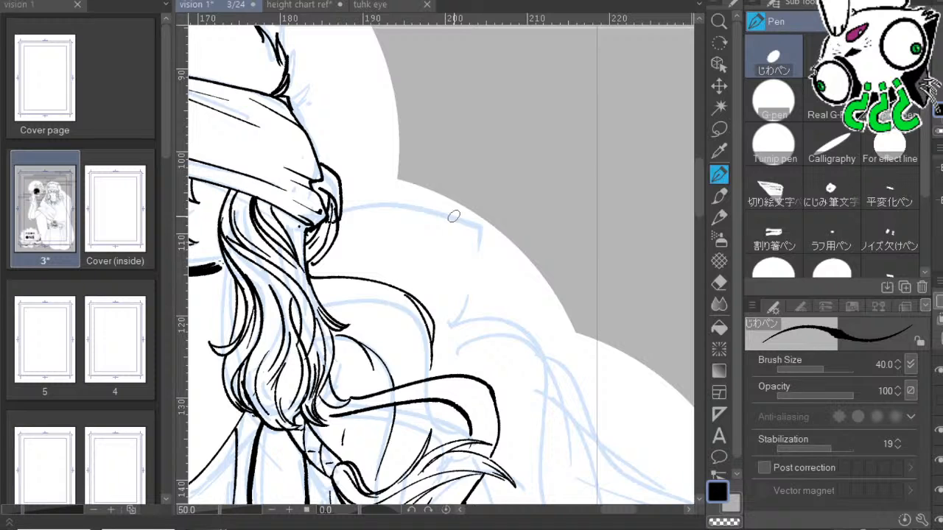
{"action": "left_click_drag", "start_coordinate": [546, 228], "coordinate": [565, 163]}
{"action": "mouse_move", "coordinate": [358, 148]}
{"action": "left_mouse_down"}
{"action": "mouse_move", "coordinate": [393, 137]}
{"action": "mouse_move", "coordinate": [558, 175]}
{"action": "mouse_move", "coordinate": [506, 243]}
{"action": "mouse_move", "coordinate": [454, 260]}
{"action": "left_mouse_up"}
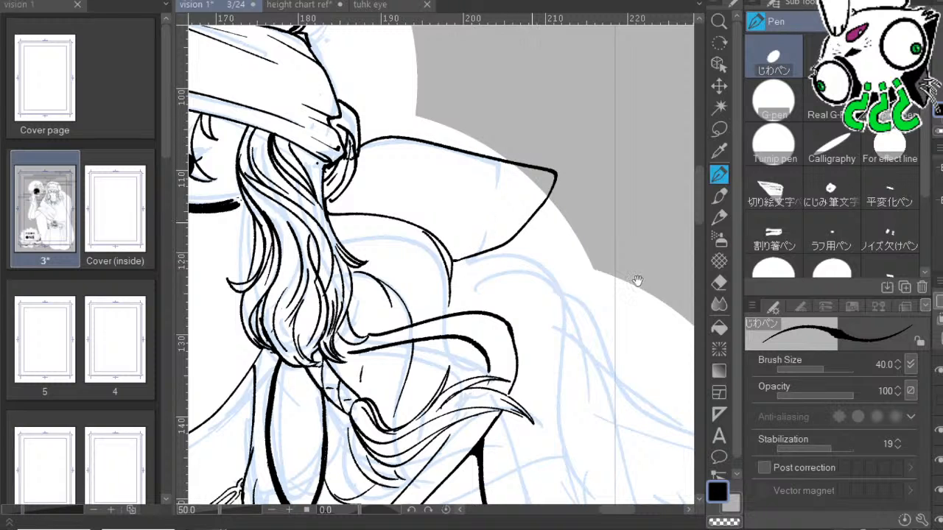
{"action": "left_click_drag", "start_coordinate": [635, 282], "coordinate": [616, 233]}
{"action": "key", "text": "ctrl+z"}
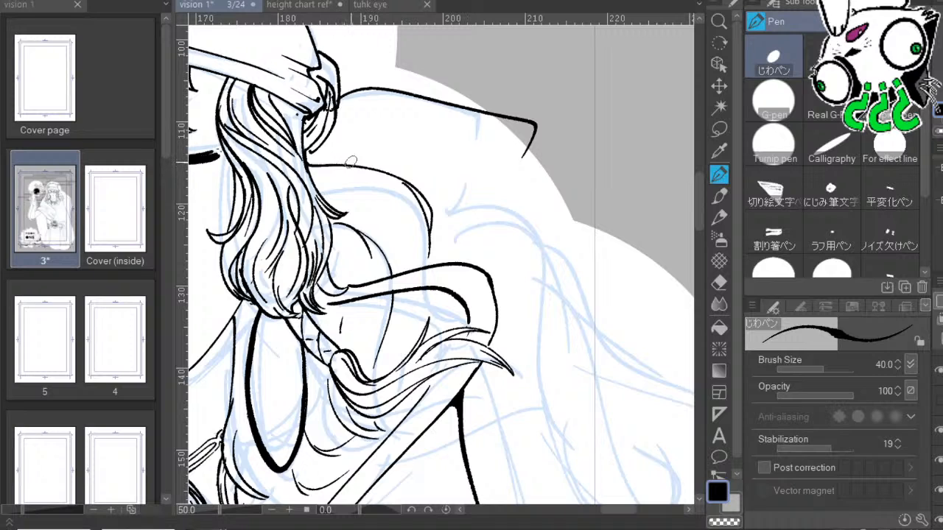
Ink a wavy hair lock rising from the large outer hair curve and ending in an upturned tip.
{"action": "mouse_move", "coordinate": [363, 158]}
{"action": "left_mouse_down"}
{"action": "mouse_move", "coordinate": [416, 158]}
{"action": "mouse_move", "coordinate": [526, 225]}
{"action": "mouse_move", "coordinate": [549, 218]}
{"action": "left_mouse_up"}
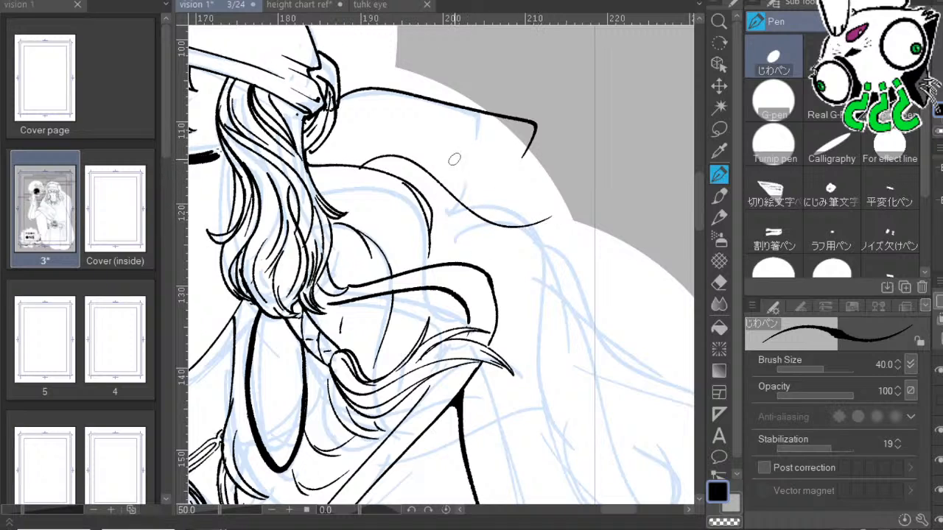
{"action": "key", "text": "ctrl+z"}
{"action": "mouse_move", "coordinate": [371, 161]}
{"action": "left_mouse_down"}
{"action": "mouse_move", "coordinate": [441, 161]}
{"action": "mouse_move", "coordinate": [490, 177]}
{"action": "left_mouse_up"}
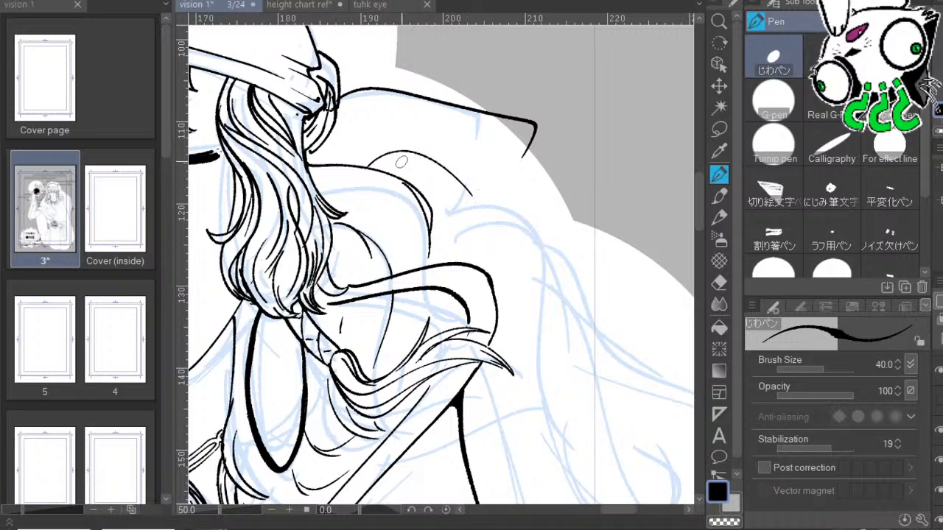
{"action": "left_click_drag", "start_coordinate": [402, 157], "coordinate": [473, 202]}
{"action": "mouse_move", "coordinate": [429, 174]}
{"action": "left_mouse_down"}
{"action": "mouse_move", "coordinate": [526, 177]}
{"action": "mouse_move", "coordinate": [463, 205]}
{"action": "left_mouse_up"}
Ink a second outer hair lock arching down from the upturned tip and flicking outward at its end.
{"action": "mouse_move", "coordinate": [527, 179]}
{"action": "left_mouse_down"}
{"action": "mouse_move", "coordinate": [459, 213]}
{"action": "mouse_move", "coordinate": [627, 214]}
{"action": "left_mouse_up"}
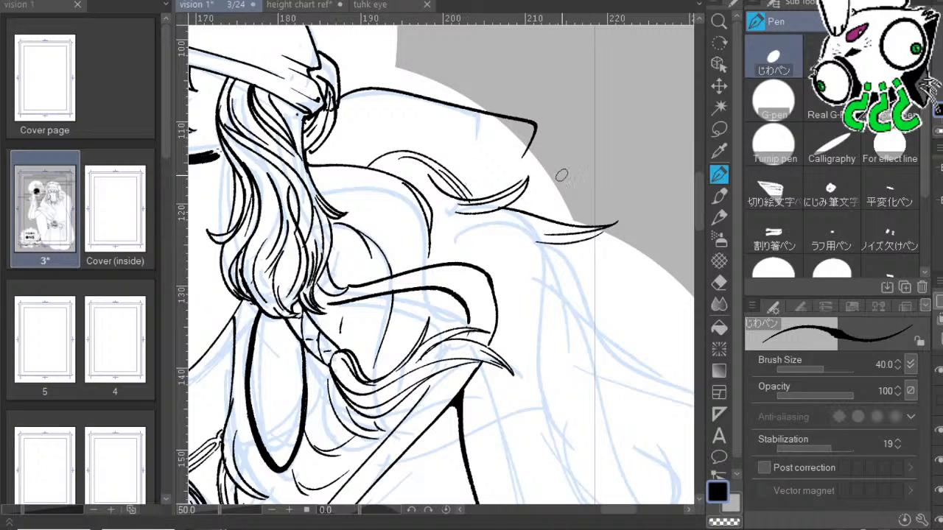
{"action": "key", "text": "ctrl+z"}
{"action": "left_click_drag", "start_coordinate": [507, 210], "coordinate": [579, 277]}
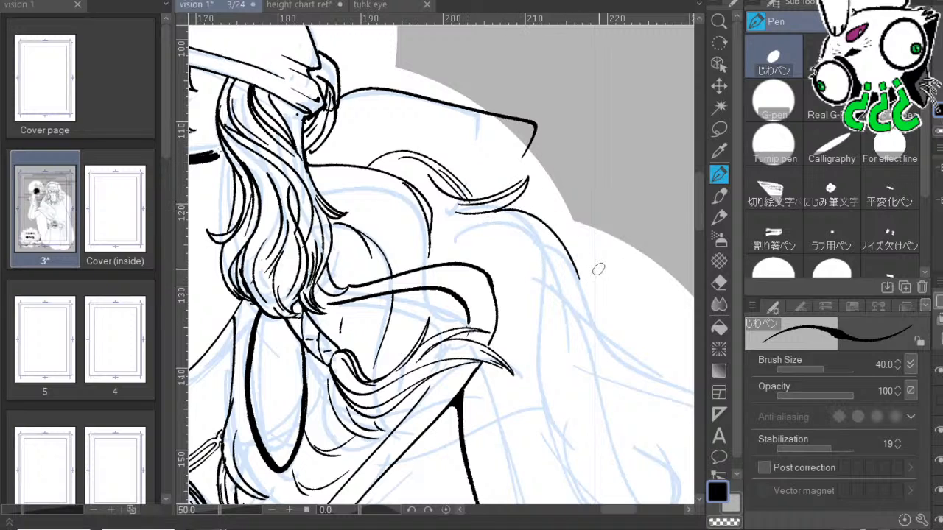
{"action": "left_click_drag", "start_coordinate": [520, 219], "coordinate": [580, 284]}
{"action": "mouse_move", "coordinate": [550, 246]}
{"action": "left_mouse_down"}
{"action": "mouse_move", "coordinate": [638, 295]}
{"action": "mouse_move", "coordinate": [574, 260]}
{"action": "mouse_move", "coordinate": [578, 283]}
{"action": "left_mouse_up"}
{"action": "key", "text": "ctrl+z"}
{"action": "key", "text": "ctrl+z"}
{"action": "mouse_move", "coordinate": [636, 296]}
{"action": "left_mouse_down"}
{"action": "mouse_move", "coordinate": [578, 282]}
{"action": "mouse_move", "coordinate": [592, 305]}
{"action": "mouse_move", "coordinate": [572, 284]}
{"action": "left_mouse_up"}
{"action": "key", "text": "ctrl+z"}
{"action": "mouse_move", "coordinate": [599, 178]}
{"action": "left_mouse_down"}
{"action": "mouse_move", "coordinate": [723, 370]}
{"action": "mouse_move", "coordinate": [668, 323]}
{"action": "left_mouse_up"}
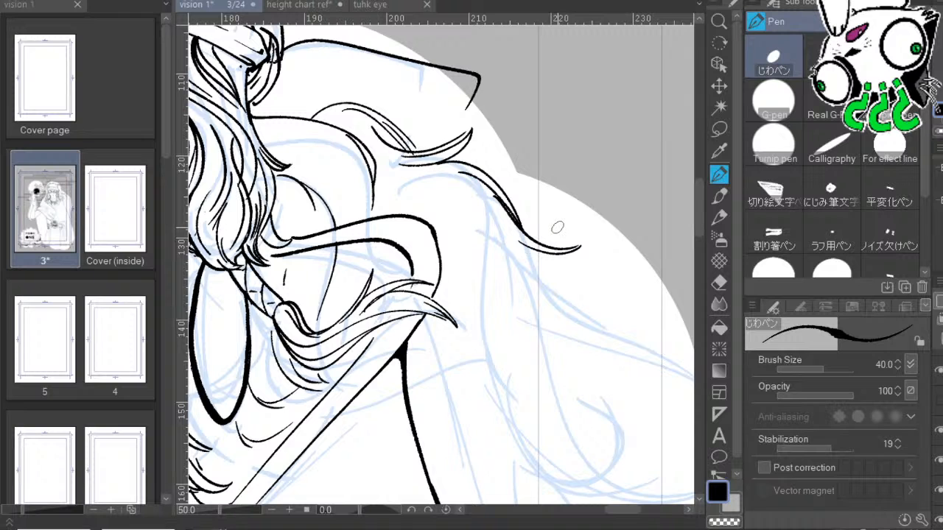
Ink a long thin strand falling from the flicked end of the second outer hair lock.
{"action": "left_click_drag", "start_coordinate": [573, 262], "coordinate": [510, 134]}
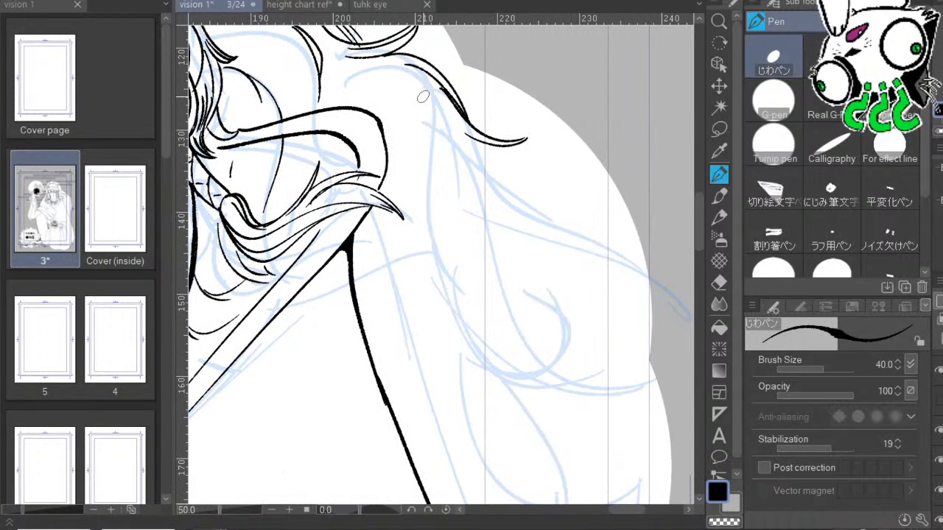
{"action": "left_click_drag", "start_coordinate": [600, 214], "coordinate": [591, 158]}
{"action": "mouse_move", "coordinate": [447, 64]}
{"action": "left_mouse_down"}
{"action": "mouse_move", "coordinate": [482, 160]}
{"action": "mouse_move", "coordinate": [487, 230]}
{"action": "left_mouse_up"}
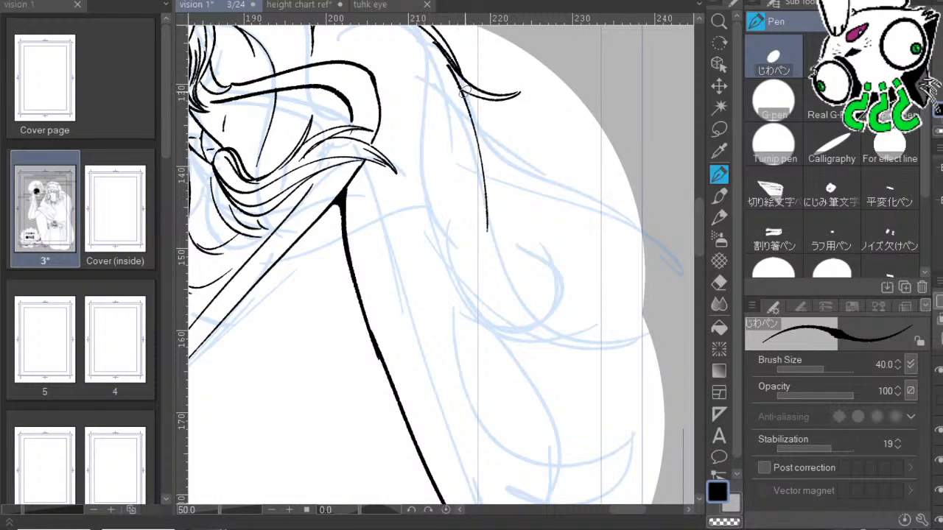
{"action": "left_click_drag", "start_coordinate": [461, 87], "coordinate": [487, 212]}
{"action": "key", "text": "ctrl+z"}
{"action": "left_click_drag", "start_coordinate": [529, 95], "coordinate": [579, 194]}
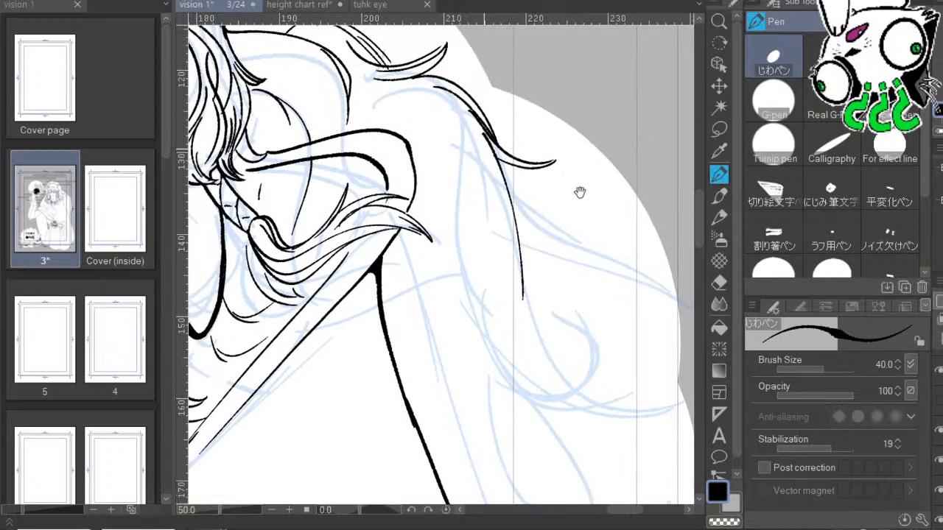
Ink short inner strands and one long descending strand along the inner side of the outer hair lock.
{"action": "left_click_drag", "start_coordinate": [431, 95], "coordinate": [466, 199]}
{"action": "left_click_drag", "start_coordinate": [451, 128], "coordinate": [462, 204]}
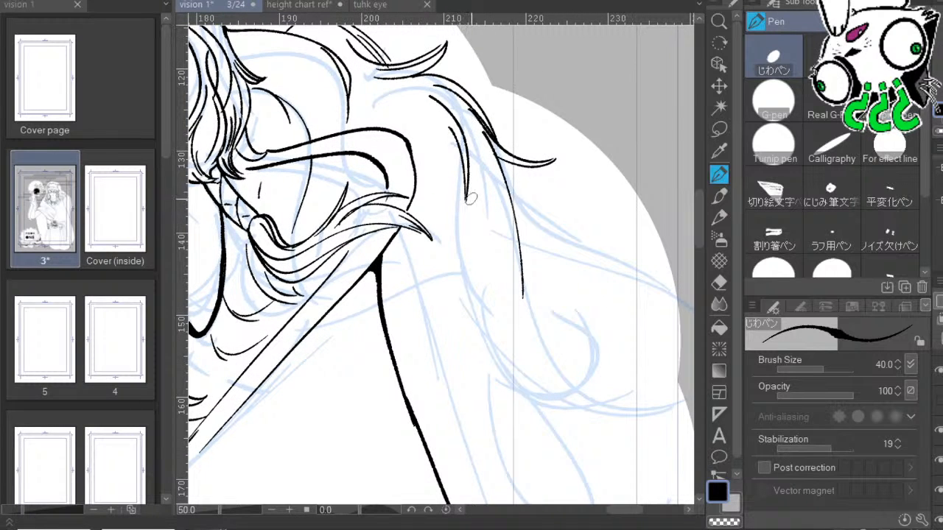
{"action": "mouse_move", "coordinate": [454, 146]}
{"action": "left_mouse_down"}
{"action": "mouse_move", "coordinate": [467, 259]}
{"action": "mouse_move", "coordinate": [459, 307]}
{"action": "left_mouse_up"}
{"action": "key", "text": "ctrl+z"}
{"action": "left_click_drag", "start_coordinate": [454, 153], "coordinate": [477, 339]}
{"action": "mouse_move", "coordinate": [464, 225]}
{"action": "left_mouse_down"}
{"action": "mouse_move", "coordinate": [518, 392]}
{"action": "mouse_move", "coordinate": [540, 403]}
{"action": "left_mouse_up"}
{"action": "left_click_drag", "start_coordinate": [468, 302], "coordinate": [513, 375]}
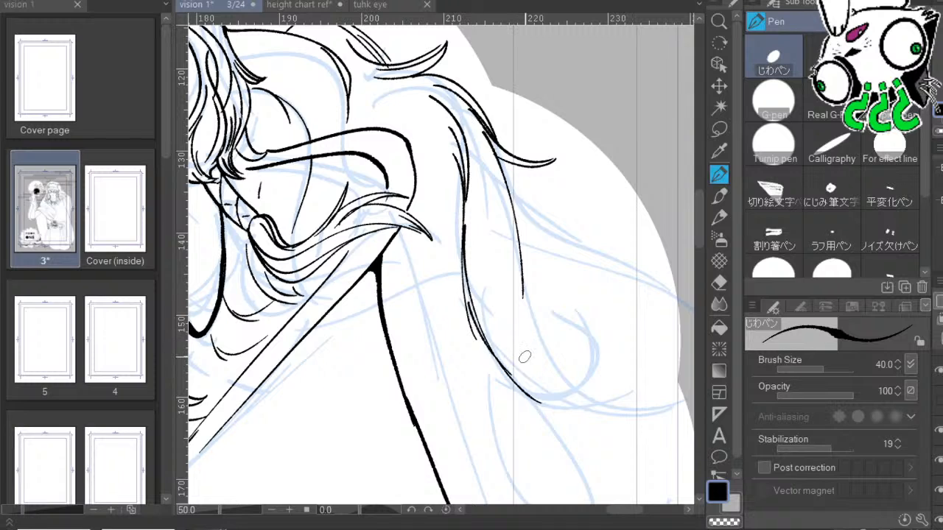
{"action": "key", "text": "ctrl+z"}
{"action": "key", "text": "ctrl+z"}
{"action": "mouse_move", "coordinate": [462, 266]}
{"action": "left_mouse_down"}
{"action": "mouse_move", "coordinate": [485, 350]}
{"action": "mouse_move", "coordinate": [537, 403]}
{"action": "left_mouse_up"}
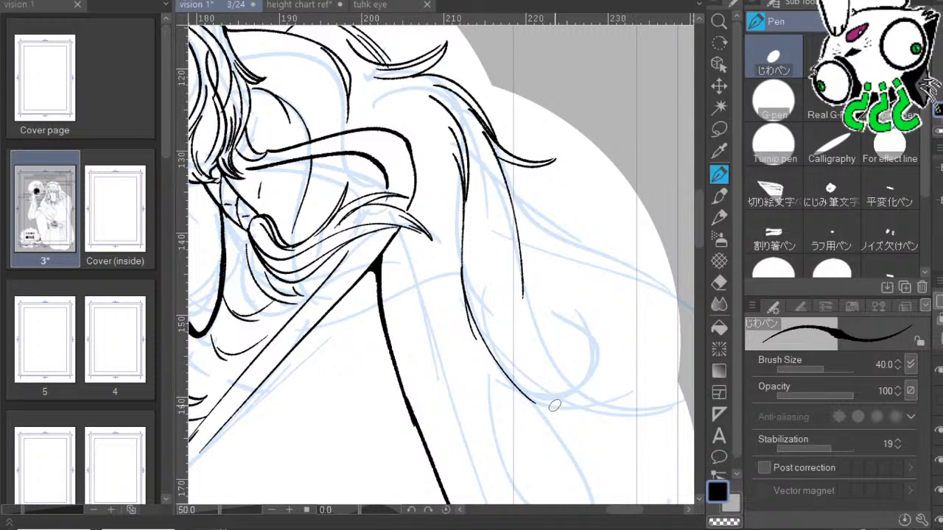
{"action": "key", "text": "ctrl+z"}
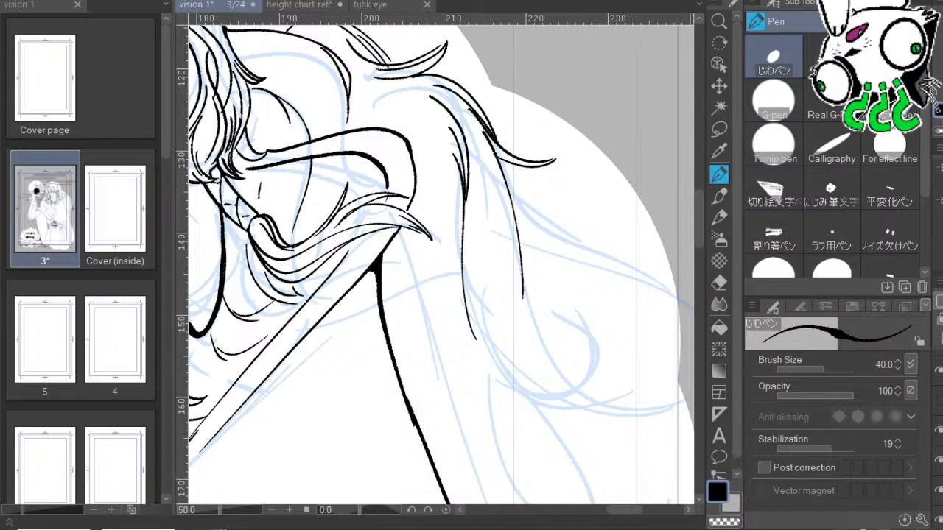
Replace the thick upper contour of the rounded robe fold with a cleaner line, reinforcing its straight side near the hair.
{"action": "left_click_drag", "start_coordinate": [566, 323], "coordinate": [602, 240]}
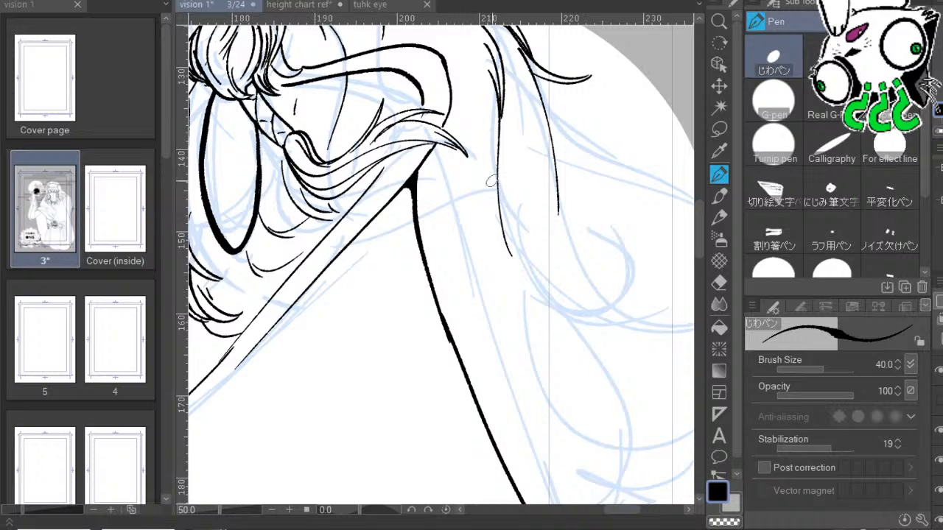
{"action": "left_click_drag", "start_coordinate": [613, 287], "coordinate": [703, 362]}
{"action": "left_click_drag", "start_coordinate": [661, 272], "coordinate": [754, 304]}
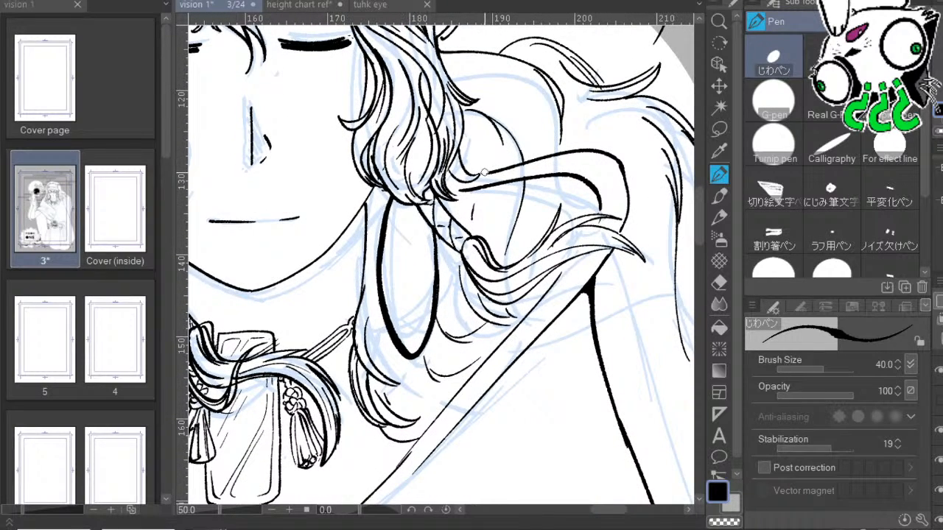
{"action": "key", "text": "ctrl+z"}
{"action": "mouse_move", "coordinate": [612, 157]}
{"action": "left_mouse_down"}
{"action": "mouse_move", "coordinate": [625, 173]}
{"action": "mouse_move", "coordinate": [627, 224]}
{"action": "left_mouse_up"}
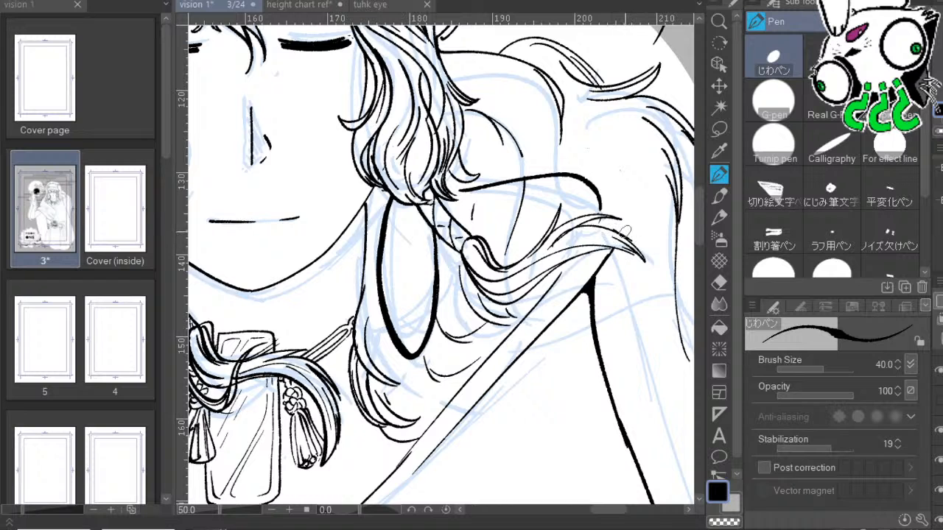
{"action": "mouse_move", "coordinate": [624, 228]}
{"action": "left_mouse_down"}
{"action": "mouse_move", "coordinate": [658, 183]}
{"action": "mouse_move", "coordinate": [639, 156]}
{"action": "mouse_move", "coordinate": [523, 162]}
{"action": "mouse_move", "coordinate": [380, 332]}
{"action": "left_mouse_up"}
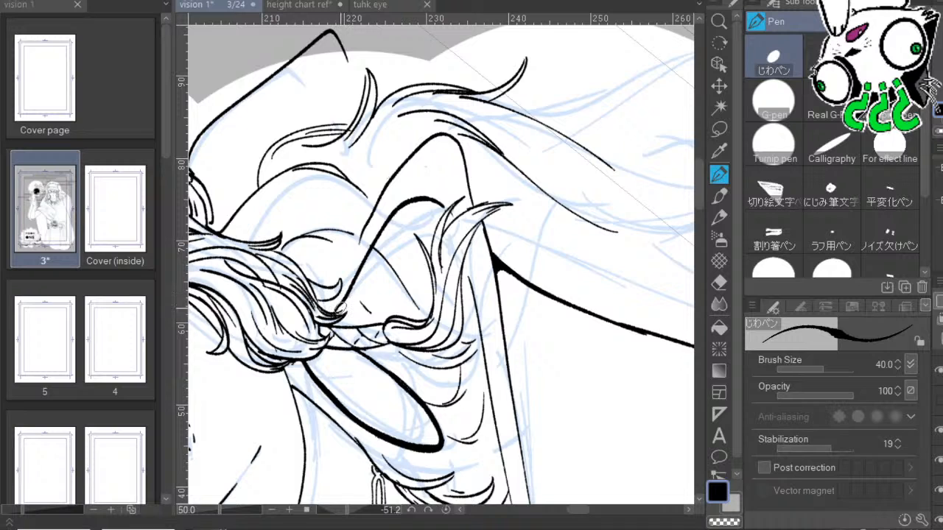
{"action": "mouse_move", "coordinate": [340, 304]}
{"action": "left_mouse_down"}
{"action": "mouse_move", "coordinate": [381, 207]}
{"action": "mouse_move", "coordinate": [432, 137]}
{"action": "mouse_move", "coordinate": [349, 243]}
{"action": "mouse_move", "coordinate": [323, 305]}
{"action": "left_mouse_up"}
{"action": "left_click_drag", "start_coordinate": [339, 270], "coordinate": [416, 150]}
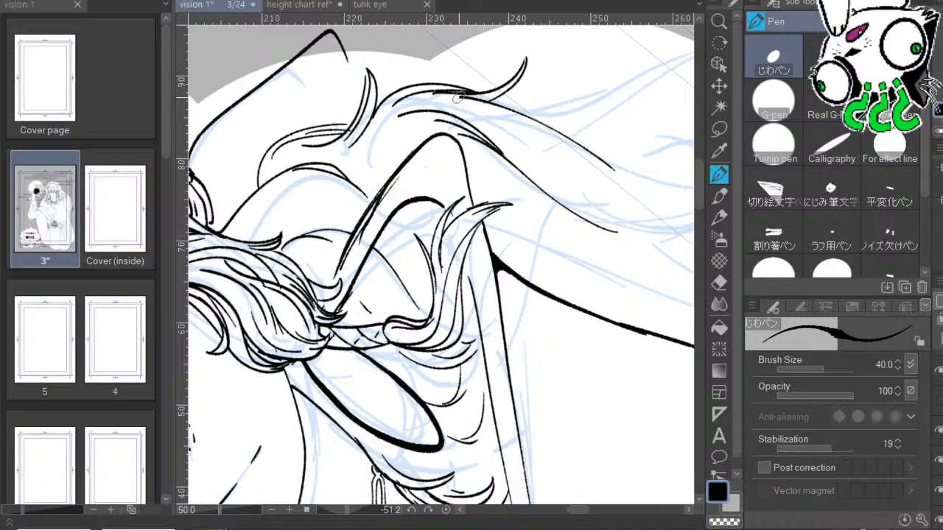
Rework the robe fold's inner contour and add short crease marks inside its rounded corner.
{"action": "mouse_move", "coordinate": [602, 197]}
{"action": "left_mouse_down"}
{"action": "mouse_move", "coordinate": [556, 165]}
{"action": "mouse_move", "coordinate": [546, 131]}
{"action": "left_mouse_up"}
{"action": "left_click_drag", "start_coordinate": [412, 193], "coordinate": [435, 298]}
{"action": "left_click_drag", "start_coordinate": [563, 205], "coordinate": [581, 274]}
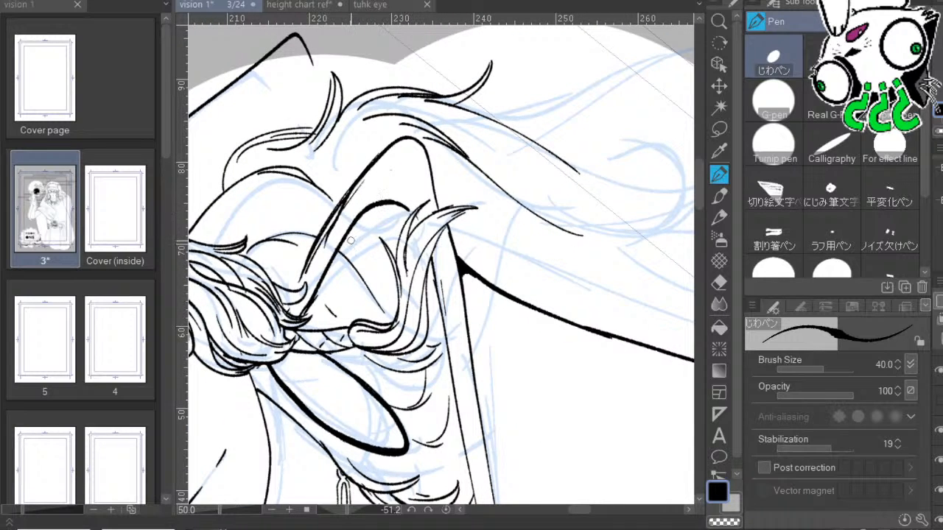
{"action": "mouse_move", "coordinate": [348, 246]}
{"action": "left_mouse_down"}
{"action": "mouse_move", "coordinate": [366, 208]}
{"action": "mouse_move", "coordinate": [372, 221]}
{"action": "mouse_move", "coordinate": [409, 192]}
{"action": "mouse_move", "coordinate": [409, 209]}
{"action": "mouse_move", "coordinate": [367, 187]}
{"action": "mouse_move", "coordinate": [416, 187]}
{"action": "left_mouse_up"}
{"action": "left_click_drag", "start_coordinate": [610, 260], "coordinate": [500, 241]}
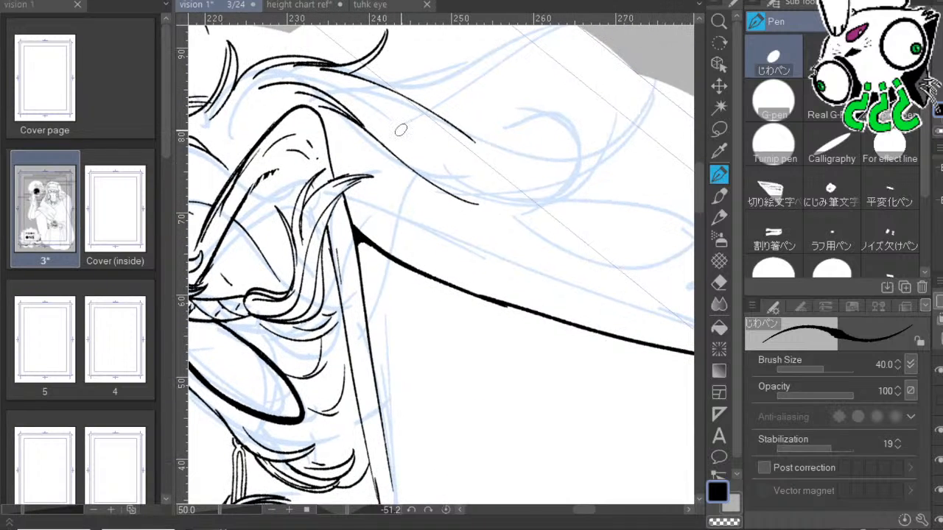
Reset the canvas rotation and ink a long hair lock from the robe fold sweeping down to an upturned end.
{"action": "mouse_move", "coordinate": [503, 323]}
{"action": "left_mouse_down"}
{"action": "mouse_move", "coordinate": [486, 202]}
{"action": "mouse_move", "coordinate": [501, 174]}
{"action": "left_mouse_up"}
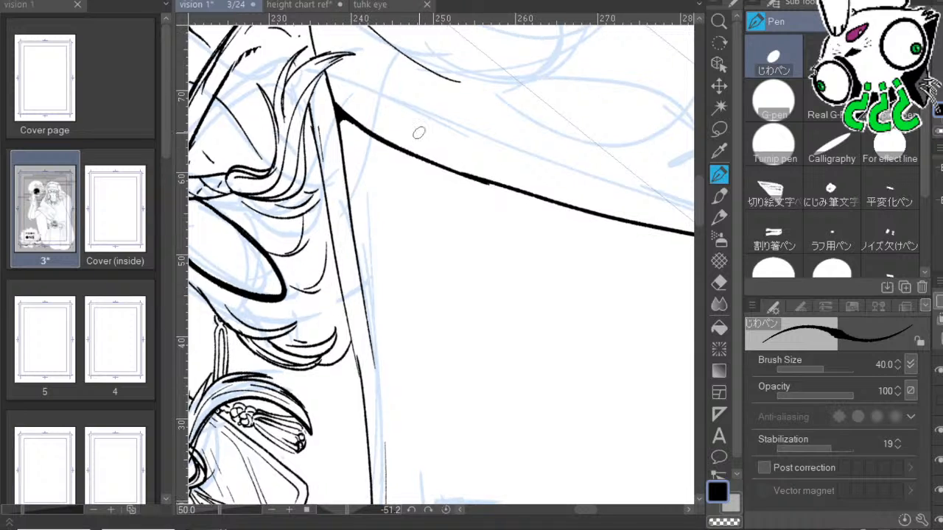
{"action": "mouse_move", "coordinate": [574, 138]}
{"action": "left_mouse_down"}
{"action": "mouse_move", "coordinate": [541, 284]}
{"action": "mouse_move", "coordinate": [511, 275]}
{"action": "mouse_move", "coordinate": [548, 378]}
{"action": "mouse_move", "coordinate": [602, 349]}
{"action": "left_mouse_up"}
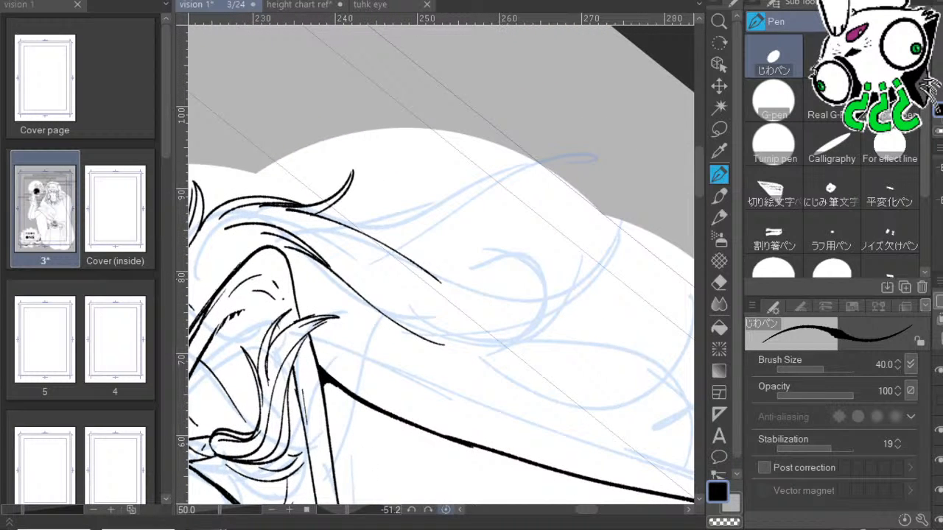
{"action": "left_click", "coordinate": [446, 509]}
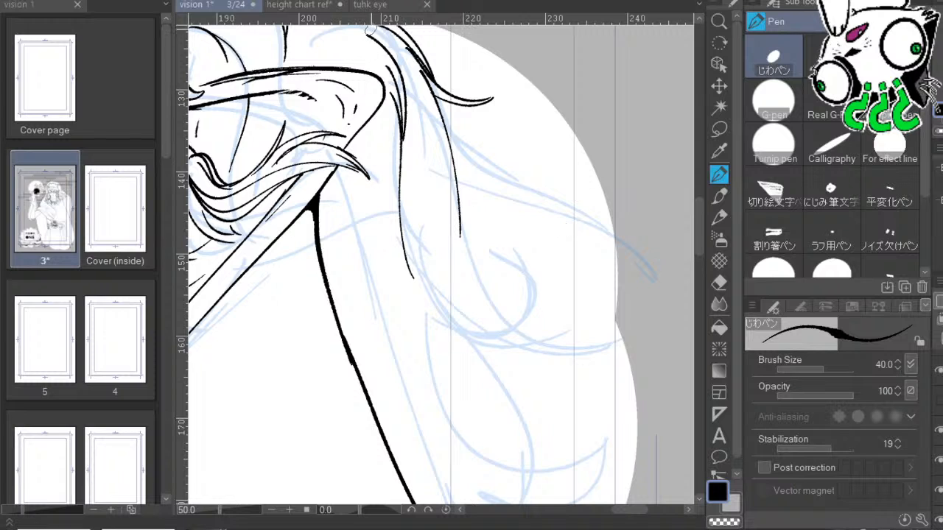
{"action": "mouse_move", "coordinate": [363, 134]}
{"action": "left_mouse_down"}
{"action": "mouse_move", "coordinate": [392, 206]}
{"action": "mouse_move", "coordinate": [396, 269]}
{"action": "left_mouse_up"}
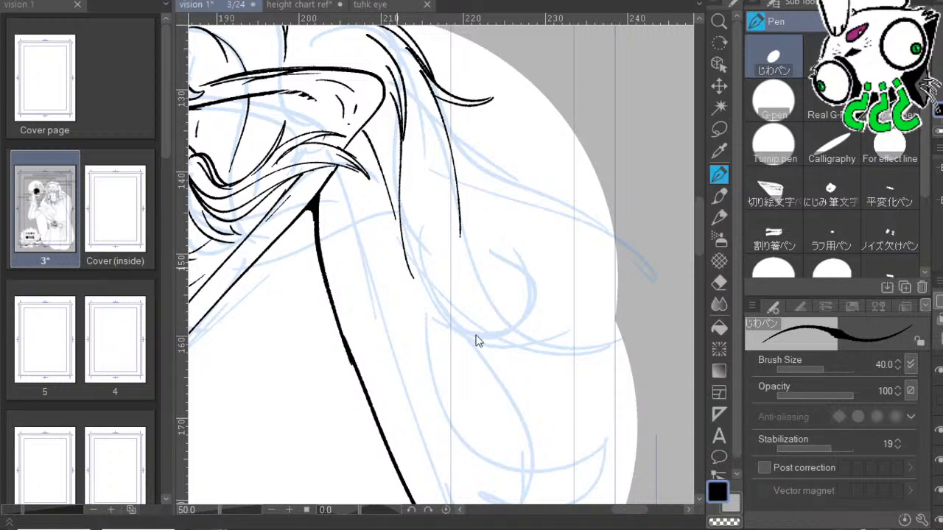
{"action": "key", "text": "ctrl+z"}
{"action": "mouse_move", "coordinate": [374, 41]}
{"action": "left_mouse_down"}
{"action": "mouse_move", "coordinate": [418, 112]}
{"action": "mouse_move", "coordinate": [413, 128]}
{"action": "mouse_move", "coordinate": [392, 85]}
{"action": "mouse_move", "coordinate": [407, 270]}
{"action": "left_mouse_up"}
{"action": "left_click_drag", "start_coordinate": [523, 153], "coordinate": [608, 273]}
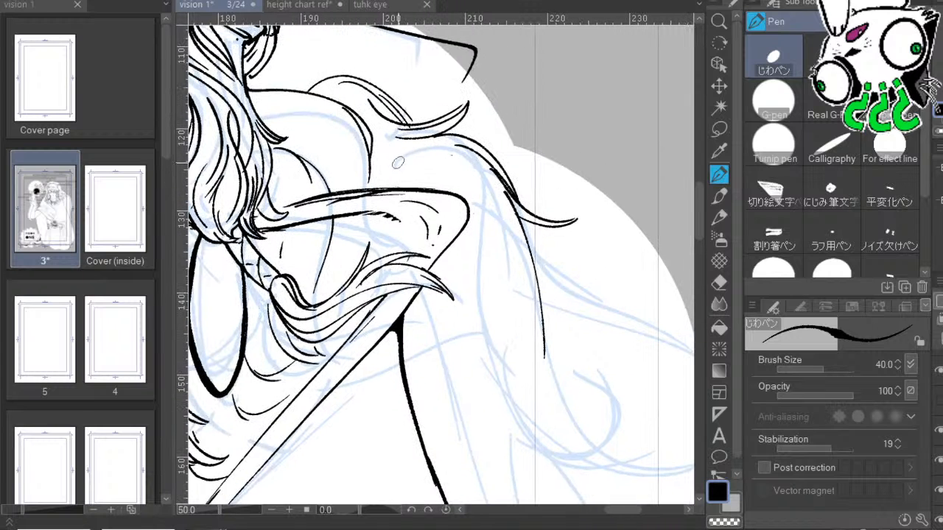
{"action": "mouse_move", "coordinate": [451, 248]}
{"action": "left_mouse_down"}
{"action": "mouse_move", "coordinate": [480, 352]}
{"action": "mouse_move", "coordinate": [532, 449]}
{"action": "mouse_move", "coordinate": [589, 445]}
{"action": "left_mouse_up"}
{"action": "left_click_drag", "start_coordinate": [608, 351], "coordinate": [546, 321]}
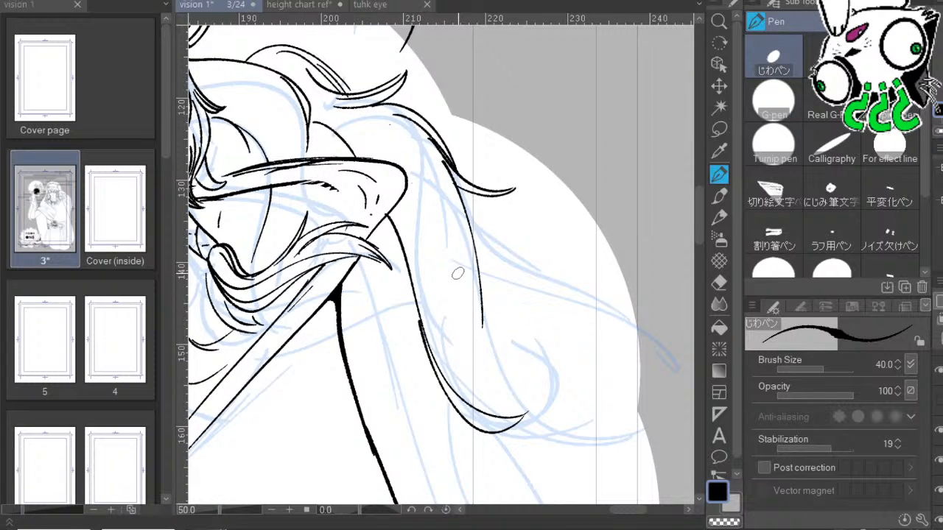
Ink a second curl inside the long lock, with a doubled line forming its pointed, upturned tip.
{"action": "left_click_drag", "start_coordinate": [431, 327], "coordinate": [537, 315]}
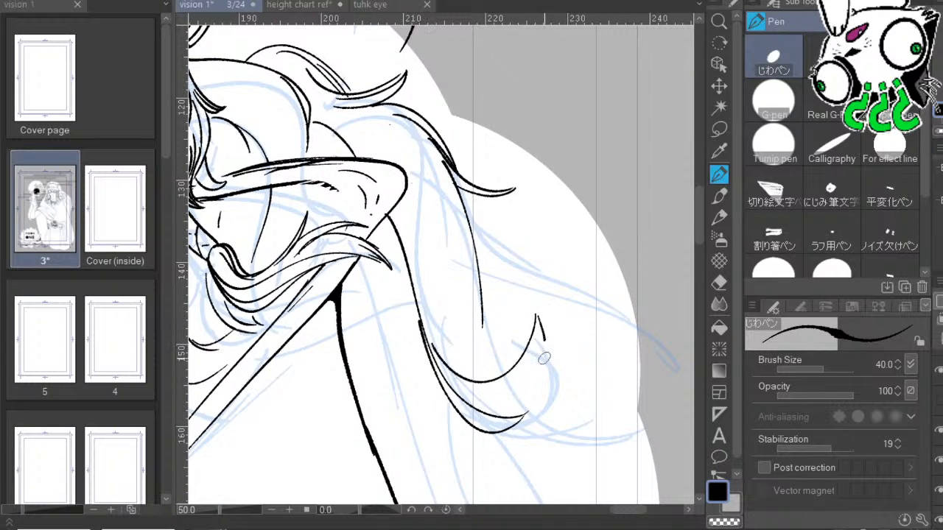
{"action": "left_click_drag", "start_coordinate": [545, 352], "coordinate": [496, 387]}
{"action": "mouse_move", "coordinate": [537, 315]}
{"action": "left_mouse_down"}
{"action": "mouse_move", "coordinate": [546, 348]}
{"action": "mouse_move", "coordinate": [487, 389]}
{"action": "left_mouse_up"}
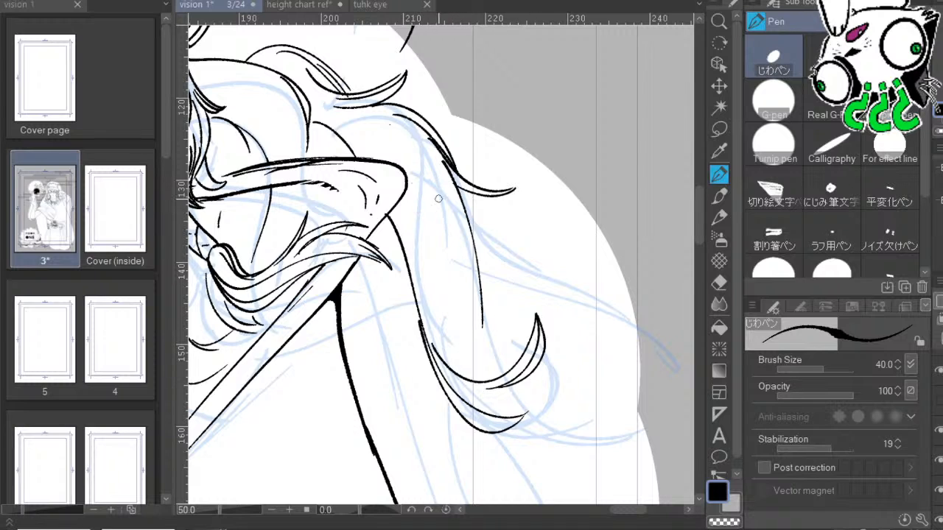
{"action": "key", "text": "ctrl+z"}
Ink slender strands descending from the outer lock, one curving outward above the pointed curl.
{"action": "mouse_move", "coordinate": [415, 128]}
{"action": "left_mouse_down"}
{"action": "mouse_move", "coordinate": [431, 199]}
{"action": "mouse_move", "coordinate": [419, 271]}
{"action": "left_mouse_up"}
{"action": "key", "text": "ctrl+z"}
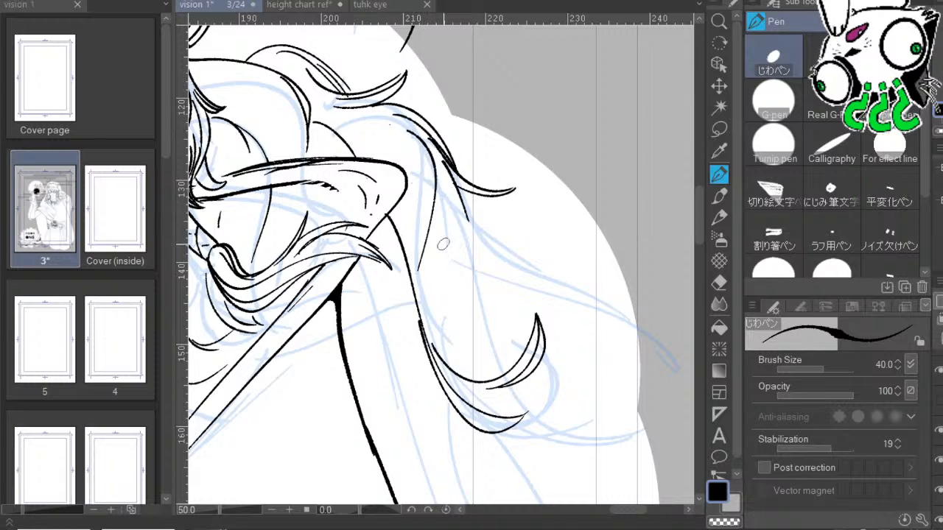
{"action": "mouse_move", "coordinate": [439, 196]}
{"action": "left_mouse_down"}
{"action": "mouse_move", "coordinate": [434, 244]}
{"action": "mouse_move", "coordinate": [479, 340]}
{"action": "left_mouse_up"}
{"action": "key", "text": "ctrl+z"}
{"action": "mouse_move", "coordinate": [431, 222]}
{"action": "left_mouse_down"}
{"action": "mouse_move", "coordinate": [423, 267]}
{"action": "mouse_move", "coordinate": [478, 340]}
{"action": "left_mouse_up"}
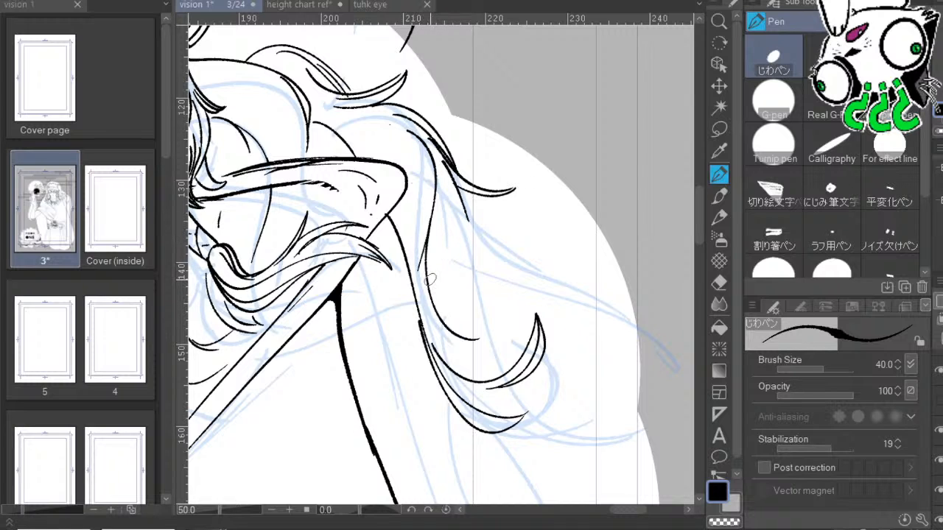
Ink the upper edge of the small curl and close it with a short hooked tip.
{"action": "left_click_drag", "start_coordinate": [430, 281], "coordinate": [487, 328]}
{"action": "key", "text": "ctrl+z"}
{"action": "left_click_drag", "start_coordinate": [429, 288], "coordinate": [515, 295]}
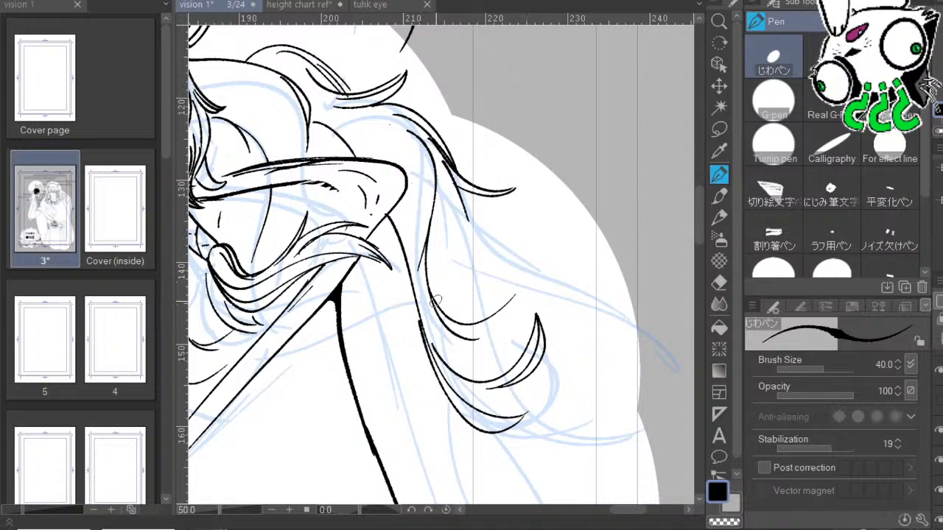
{"action": "mouse_move", "coordinate": [435, 302]}
{"action": "left_mouse_down"}
{"action": "mouse_move", "coordinate": [487, 227]}
{"action": "mouse_move", "coordinate": [491, 321]}
{"action": "left_mouse_up"}
{"action": "key", "text": "ctrl+z"}
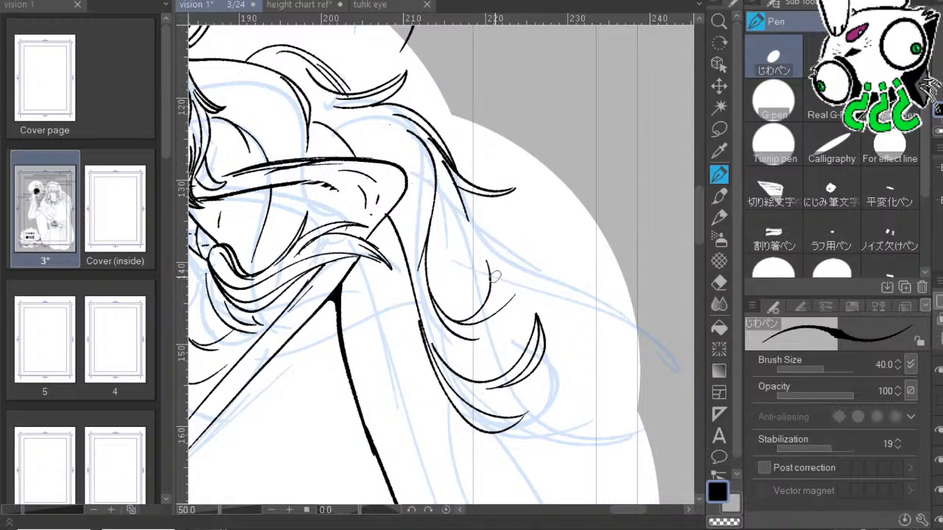
{"action": "left_click_drag", "start_coordinate": [487, 261], "coordinate": [482, 322]}
Ink the long outer edge of the hair sweeping diagonally outward, plus a thin strand just inside it.
{"action": "mouse_move", "coordinate": [456, 183]}
{"action": "left_mouse_down"}
{"action": "mouse_move", "coordinate": [579, 301]}
{"action": "mouse_move", "coordinate": [603, 334]}
{"action": "left_mouse_up"}
{"action": "left_click_drag", "start_coordinate": [659, 285], "coordinate": [594, 194]}
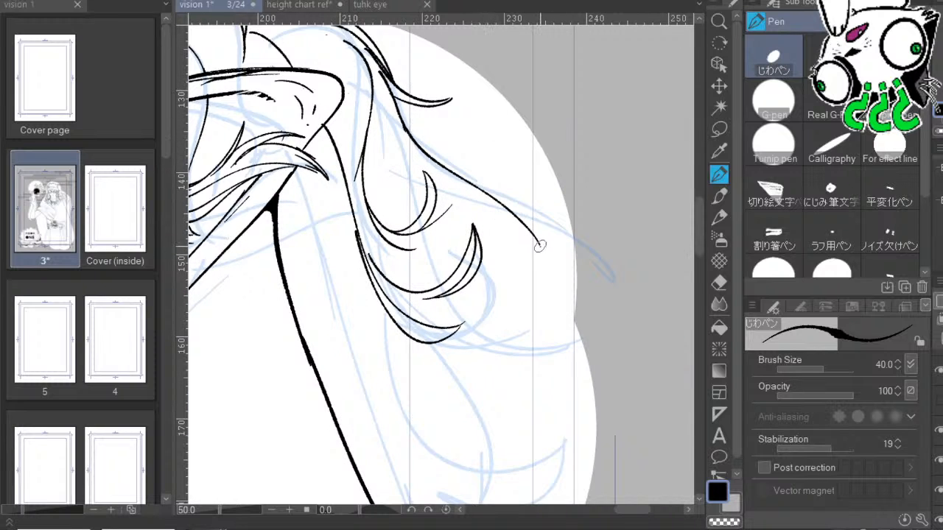
{"action": "left_click_drag", "start_coordinate": [467, 189], "coordinate": [656, 336]}
{"action": "key", "text": "ctrl+z"}
{"action": "left_click_drag", "start_coordinate": [389, 93], "coordinate": [411, 207]}
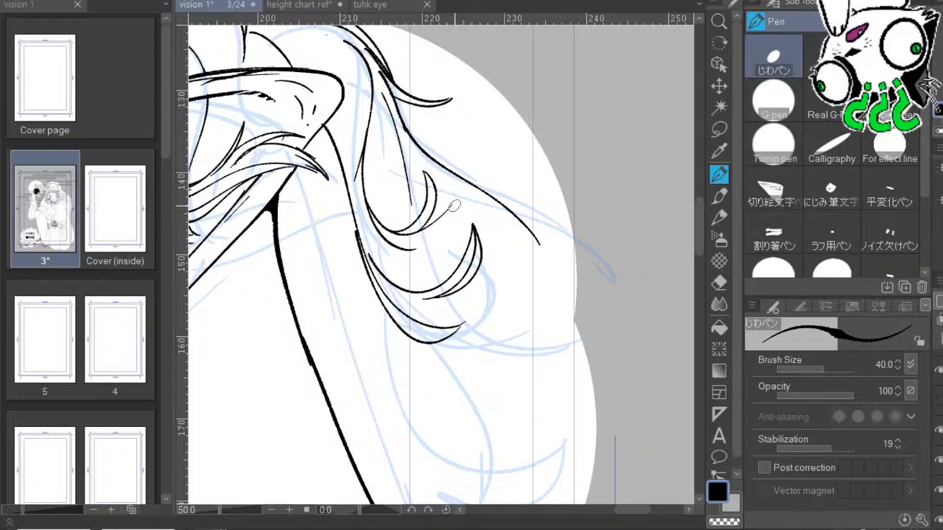
Ink nested curved strands forming another pointed curl between the small hooked curl and the larger one.
{"action": "left_click_drag", "start_coordinate": [458, 203], "coordinate": [434, 273]}
{"action": "key", "text": "ctrl+z"}
{"action": "key", "text": "ctrl+z"}
{"action": "left_click_drag", "start_coordinate": [453, 206], "coordinate": [410, 272]}
{"action": "left_click_drag", "start_coordinate": [459, 210], "coordinate": [424, 281]}
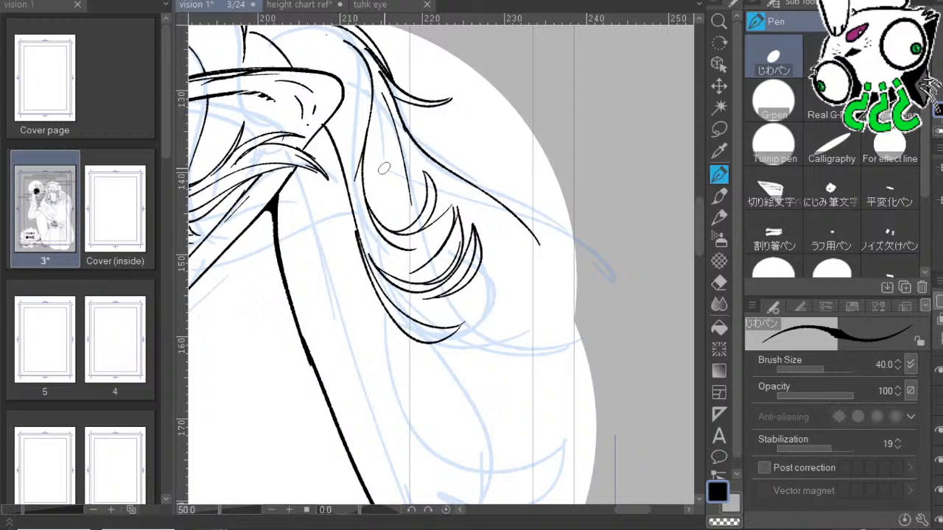
{"action": "left_click_drag", "start_coordinate": [518, 325], "coordinate": [558, 283]}
{"action": "left_click_drag", "start_coordinate": [604, 349], "coordinate": [644, 383]}
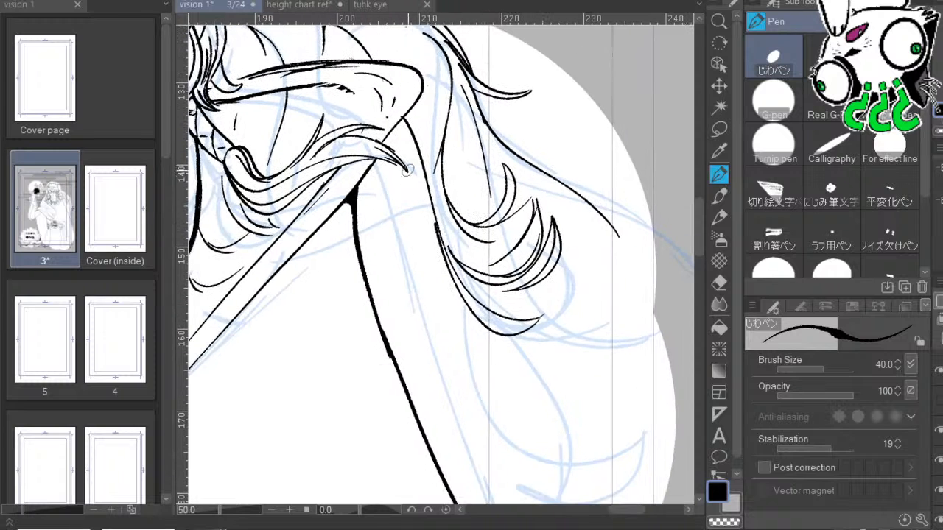
{"action": "mouse_move", "coordinate": [426, 224]}
{"action": "left_mouse_down"}
{"action": "mouse_move", "coordinate": [428, 284]}
{"action": "mouse_move", "coordinate": [511, 462]}
{"action": "left_mouse_up"}
{"action": "left_click_drag", "start_coordinate": [437, 311], "coordinate": [517, 440]}
{"action": "key", "text": "ctrl+z"}
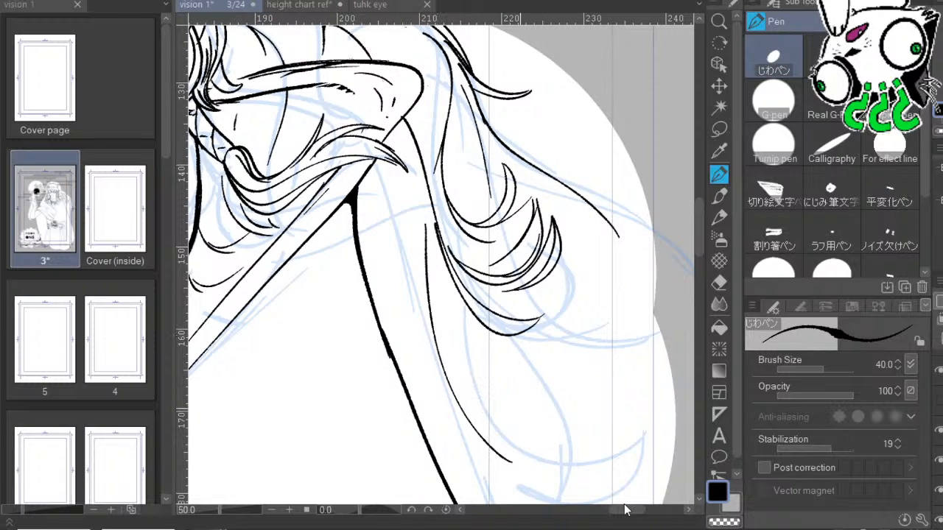
{"action": "key", "text": "ctrl+z"}
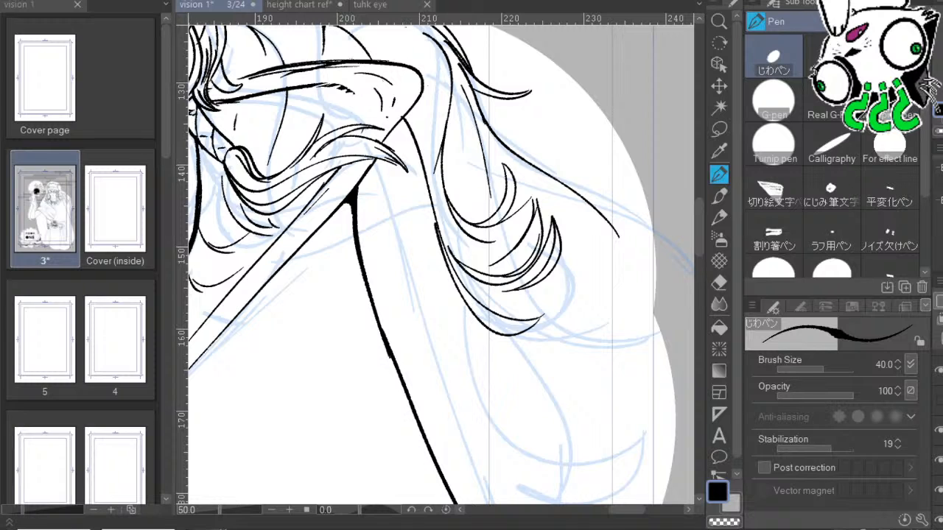
Ink a lower hair lock of long overlapping strands beside the thick robe edge, ending in an upturned curl.
{"action": "left_click_drag", "start_coordinate": [537, 228], "coordinate": [500, 210]}
{"action": "left_click_drag", "start_coordinate": [361, 180], "coordinate": [380, 335]}
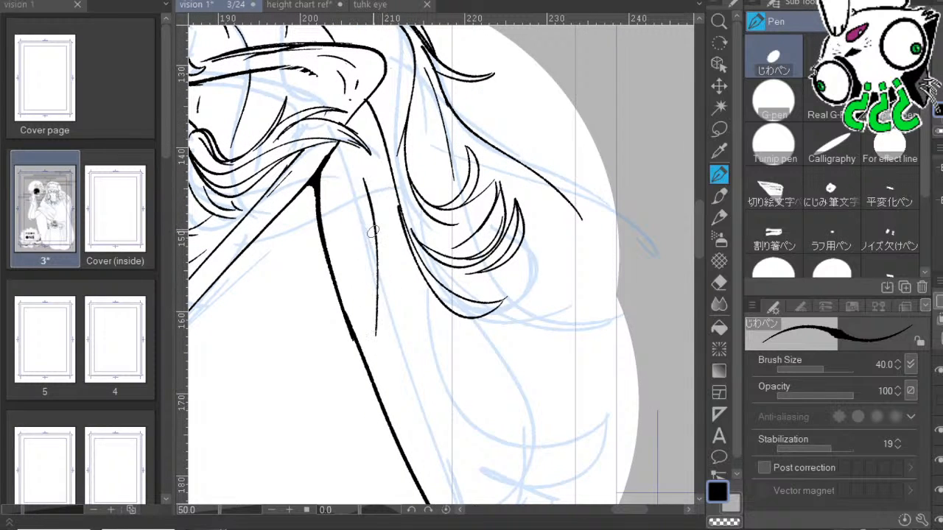
{"action": "left_click_drag", "start_coordinate": [377, 243], "coordinate": [391, 372]}
{"action": "left_click_drag", "start_coordinate": [377, 274], "coordinate": [507, 438]}
{"action": "left_click_drag", "start_coordinate": [392, 325], "coordinate": [498, 417]}
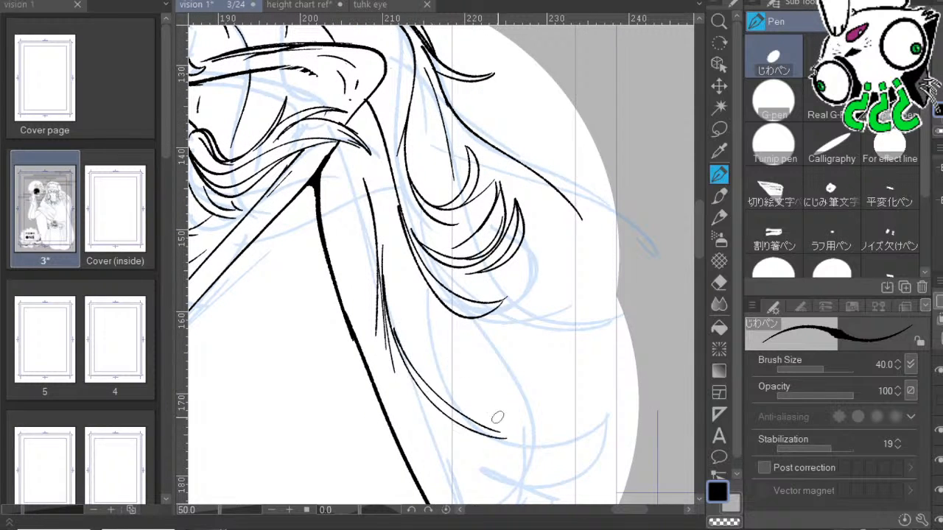
{"action": "mouse_move", "coordinate": [405, 354]}
{"action": "left_mouse_down"}
{"action": "mouse_move", "coordinate": [465, 400]}
{"action": "mouse_move", "coordinate": [521, 353]}
{"action": "mouse_move", "coordinate": [468, 399]}
{"action": "left_mouse_up"}
{"action": "left_click_drag", "start_coordinate": [521, 367], "coordinate": [444, 403]}
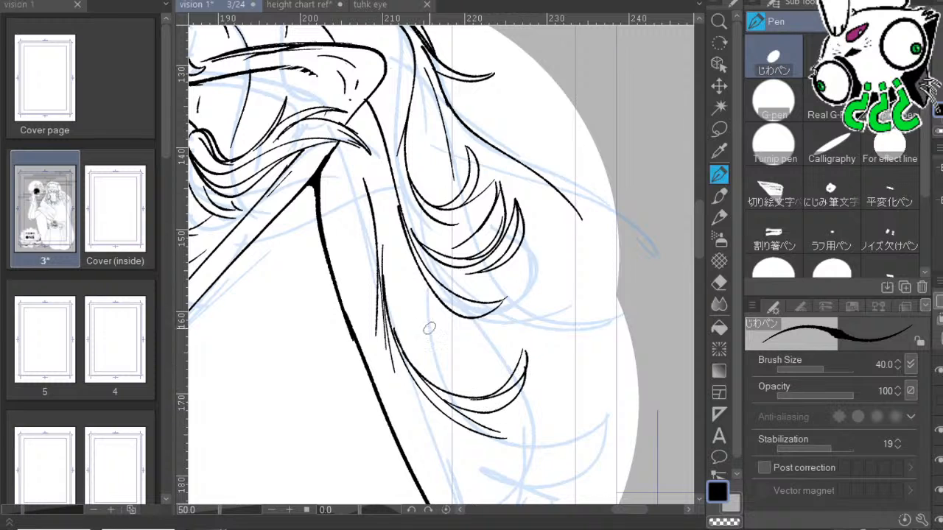
Ink an upturned strand above the lower hair curl and a narrow lock of vertical strands alongside the thick robe edge.
{"action": "left_click_drag", "start_coordinate": [582, 393], "coordinate": [544, 380]}
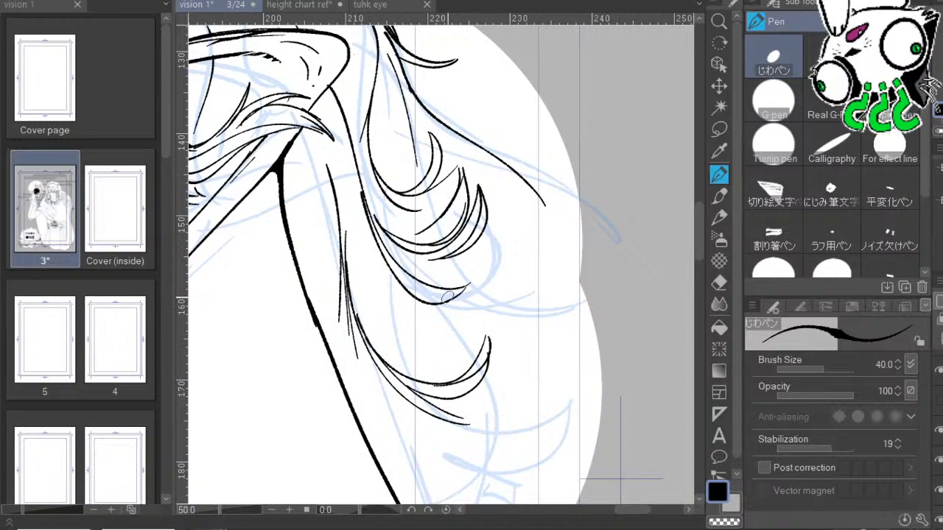
{"action": "mouse_move", "coordinate": [360, 331]}
{"action": "left_mouse_down"}
{"action": "mouse_move", "coordinate": [472, 323]}
{"action": "mouse_move", "coordinate": [437, 341]}
{"action": "mouse_move", "coordinate": [358, 286]}
{"action": "left_mouse_up"}
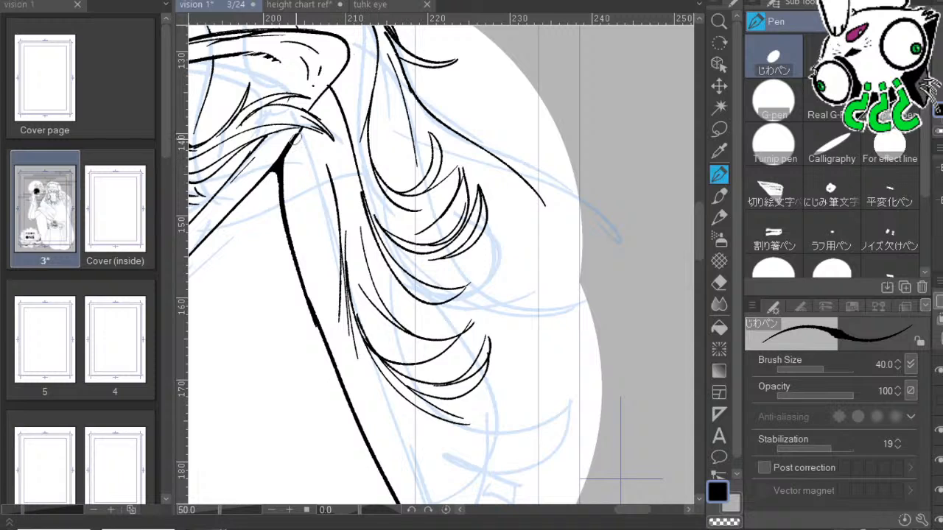
{"action": "left_click_drag", "start_coordinate": [302, 151], "coordinate": [319, 271]}
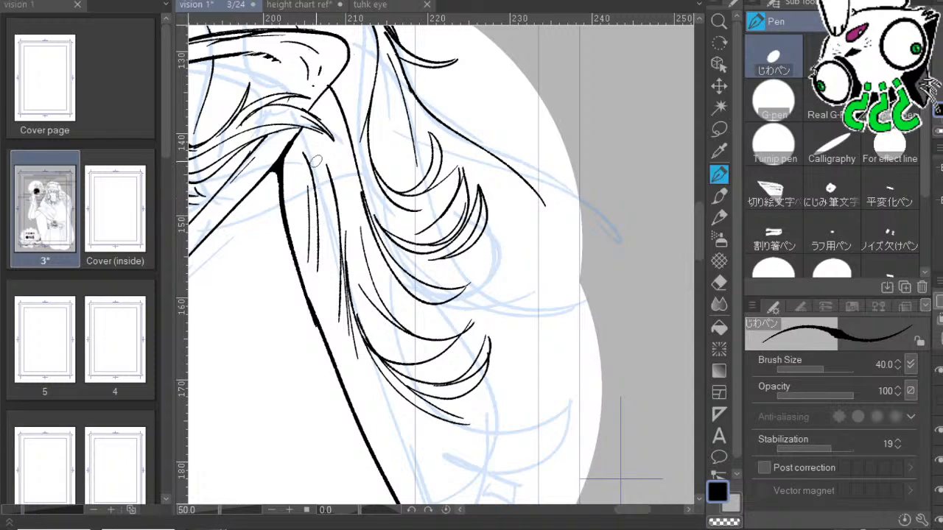
{"action": "left_click_drag", "start_coordinate": [324, 192], "coordinate": [314, 319]}
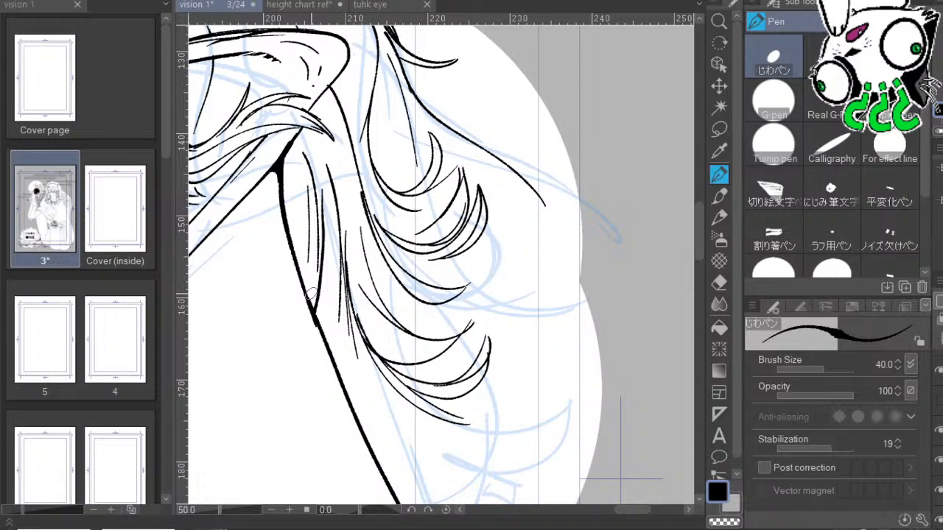
Ink a rounded lock curving down to the robe edge, with nested inner strands and short curved ticks near its root.
{"action": "mouse_move", "coordinate": [435, 320]}
{"action": "left_mouse_down"}
{"action": "mouse_move", "coordinate": [403, 303]}
{"action": "mouse_move", "coordinate": [449, 300]}
{"action": "mouse_move", "coordinate": [459, 337]}
{"action": "left_mouse_up"}
{"action": "left_click_drag", "start_coordinate": [453, 303], "coordinate": [519, 142]}
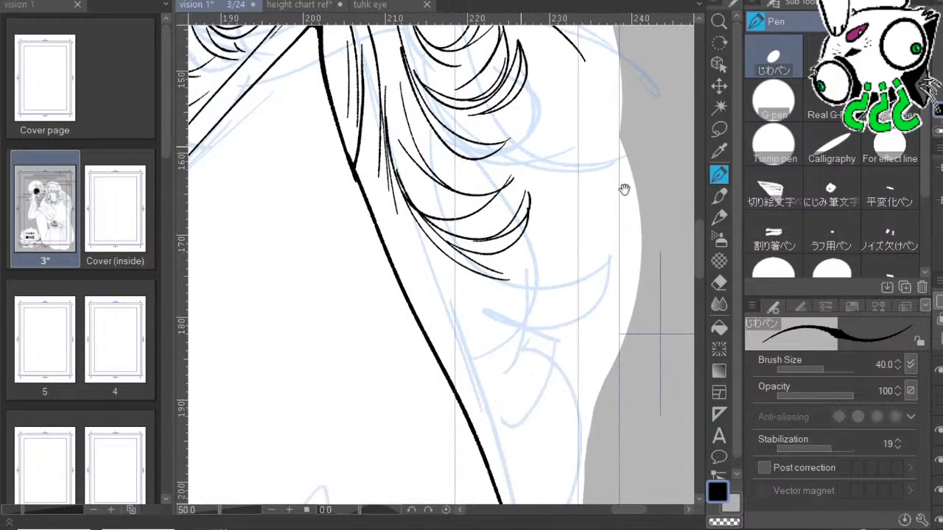
{"action": "left_click_drag", "start_coordinate": [402, 221], "coordinate": [484, 404]}
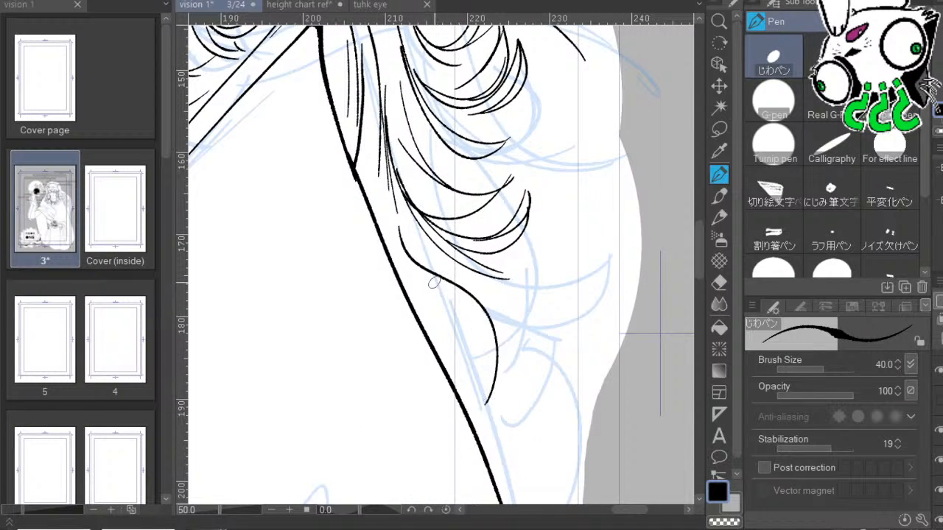
{"action": "left_click_drag", "start_coordinate": [435, 283], "coordinate": [463, 394]}
{"action": "left_click_drag", "start_coordinate": [448, 300], "coordinate": [467, 330]}
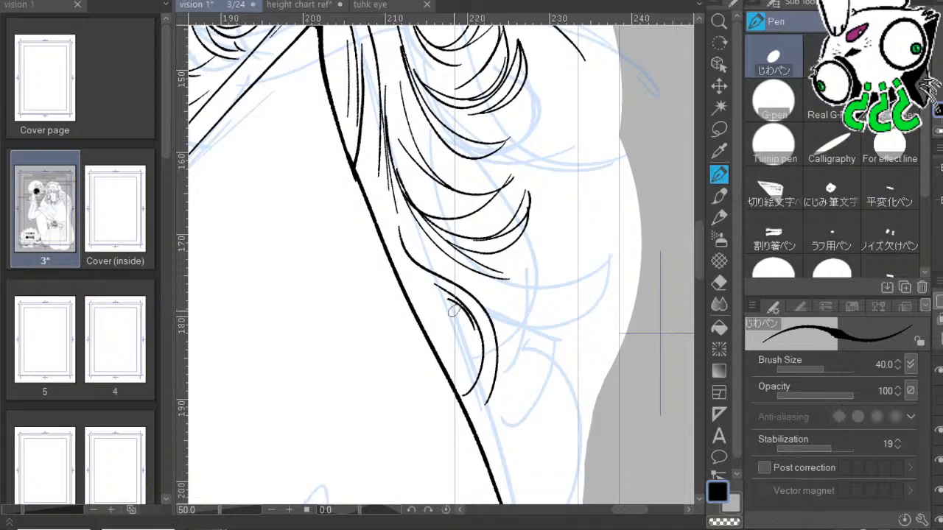
{"action": "left_click_drag", "start_coordinate": [427, 299], "coordinate": [457, 375]}
{"action": "left_click_drag", "start_coordinate": [438, 320], "coordinate": [445, 367]}
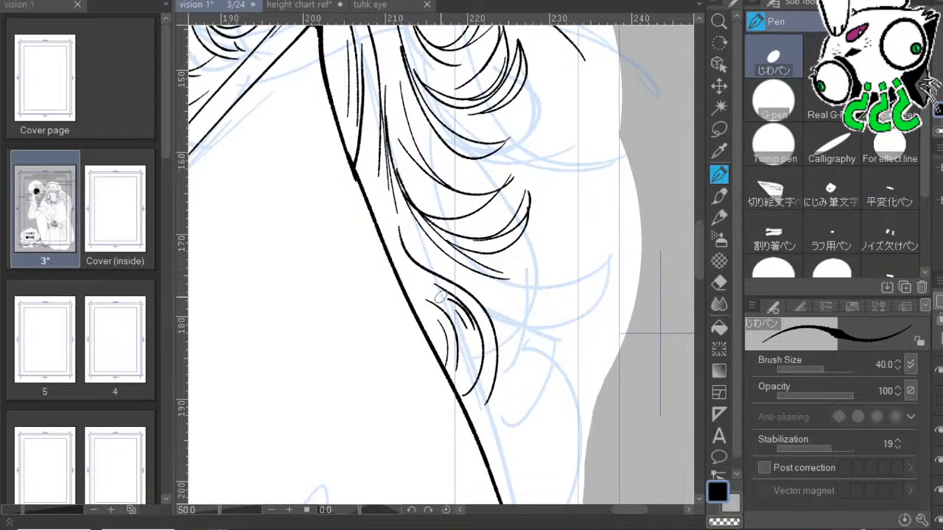
{"action": "left_click_drag", "start_coordinate": [394, 193], "coordinate": [419, 243]}
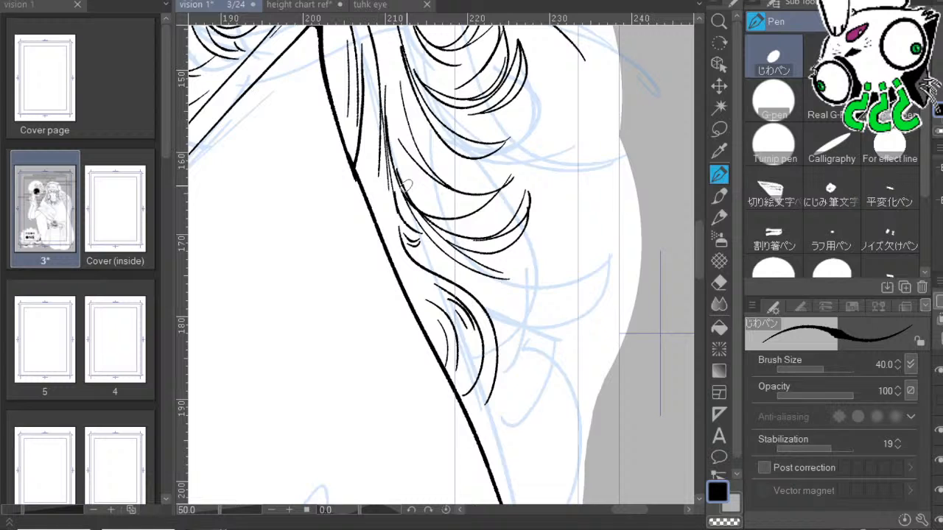
Ink a thin vertical strand inside the narrow lock beside the thick robe edge.
{"action": "left_click_drag", "start_coordinate": [546, 237], "coordinate": [588, 291]}
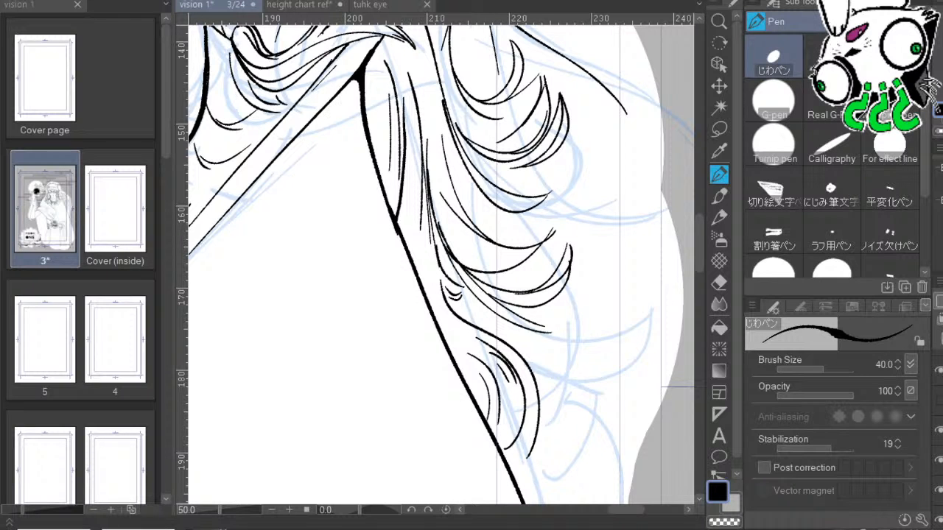
{"action": "mouse_move", "coordinate": [537, 284]}
{"action": "left_mouse_down"}
{"action": "mouse_move", "coordinate": [601, 360]}
{"action": "mouse_move", "coordinate": [589, 349]}
{"action": "left_mouse_up"}
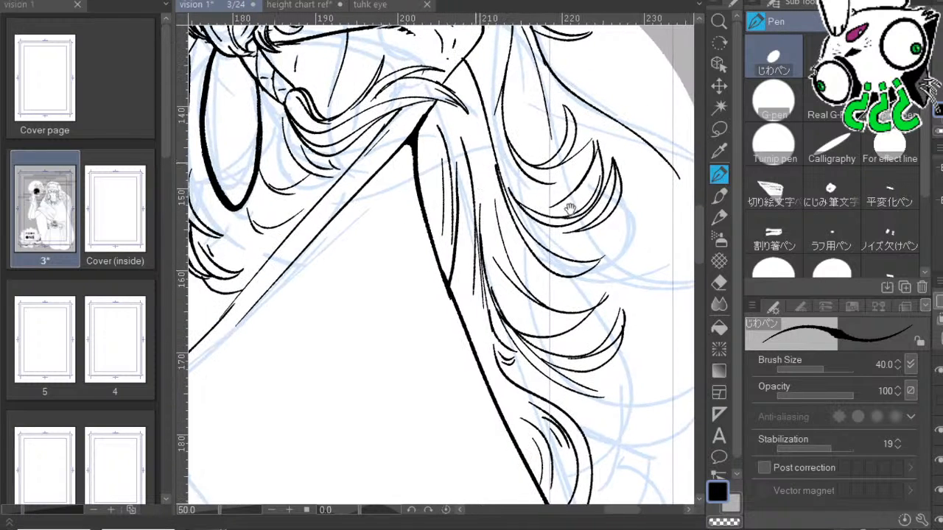
{"action": "left_click_drag", "start_coordinate": [426, 136], "coordinate": [430, 215]}
{"action": "left_click_drag", "start_coordinate": [577, 293], "coordinate": [428, 220]}
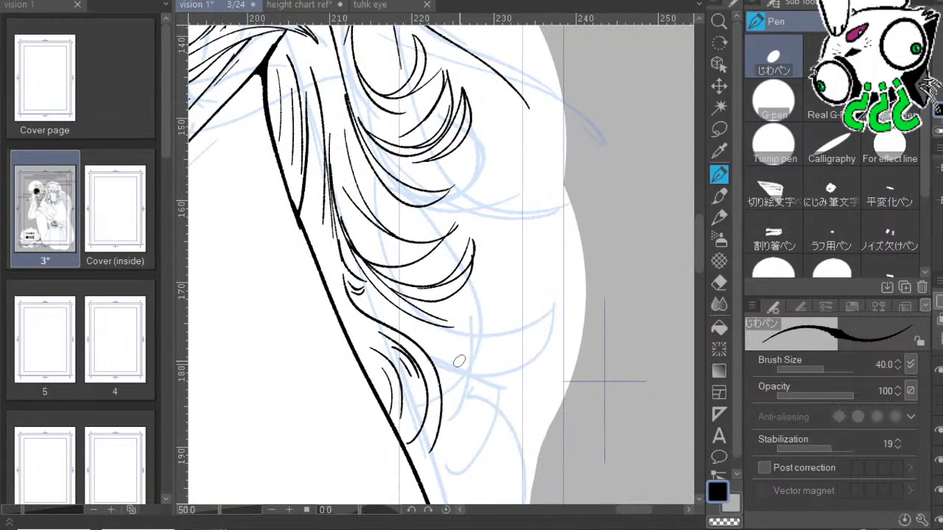
{"action": "left_click_drag", "start_coordinate": [440, 380], "coordinate": [498, 333]}
{"action": "key", "text": "ctrl+z"}
{"action": "mouse_move", "coordinate": [440, 448]}
{"action": "left_mouse_down"}
{"action": "mouse_move", "coordinate": [490, 320]}
{"action": "mouse_move", "coordinate": [484, 259]}
{"action": "left_mouse_up"}
{"action": "mouse_move", "coordinate": [467, 313]}
{"action": "left_mouse_down"}
{"action": "mouse_move", "coordinate": [482, 269]}
{"action": "mouse_move", "coordinate": [454, 318]}
{"action": "mouse_move", "coordinate": [477, 295]}
{"action": "mouse_move", "coordinate": [472, 300]}
{"action": "left_mouse_up"}
{"action": "key", "text": "ctrl+z"}
{"action": "key", "text": "ctrl+z"}
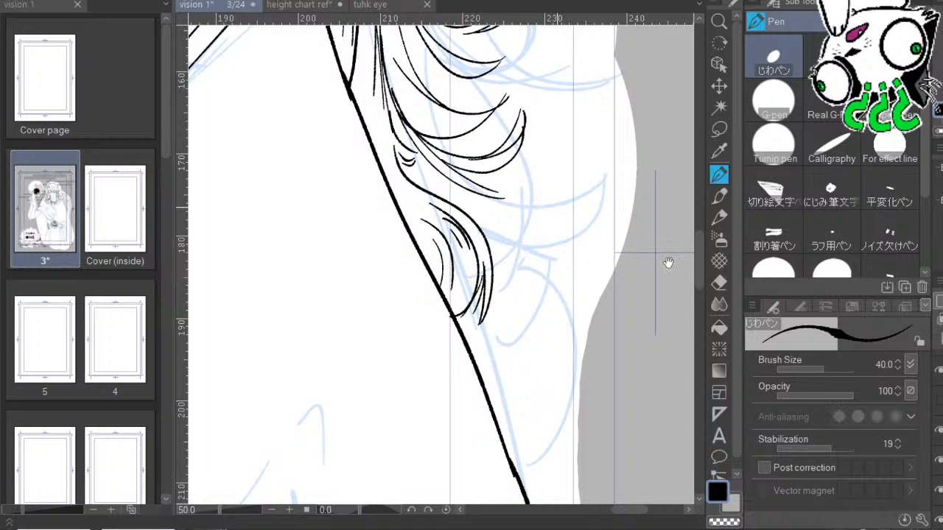
Ink an upturned curl rising from the rounded lower lock, and rework the thin strand running inward from its tip.
{"action": "left_click_drag", "start_coordinate": [669, 264], "coordinate": [645, 314]}
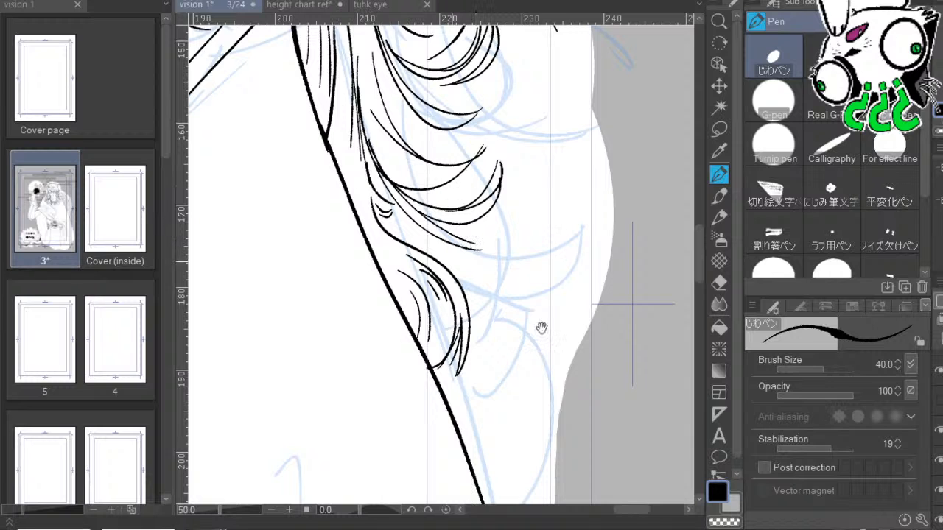
{"action": "left_click_drag", "start_coordinate": [543, 328], "coordinate": [453, 291]}
{"action": "mouse_move", "coordinate": [372, 256]}
{"action": "left_mouse_down"}
{"action": "mouse_move", "coordinate": [415, 175]}
{"action": "mouse_move", "coordinate": [386, 221]}
{"action": "left_mouse_up"}
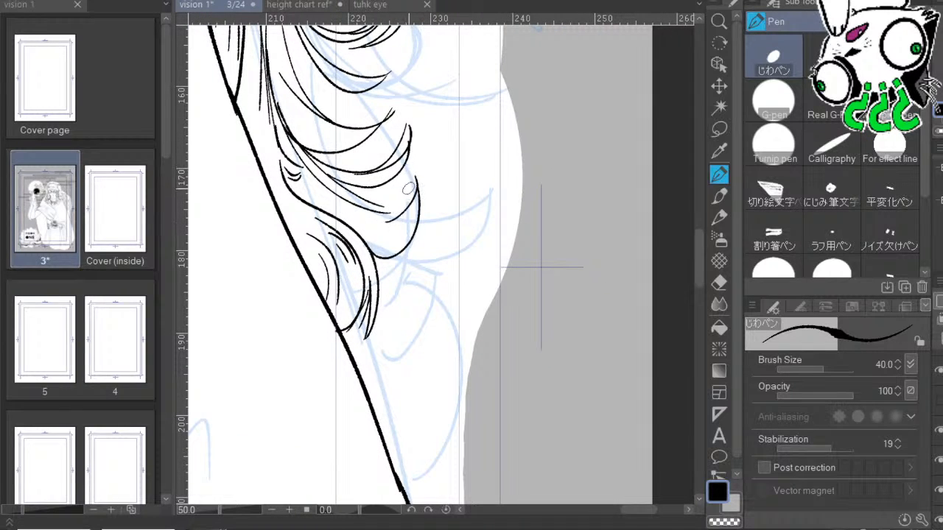
{"action": "left_click_drag", "start_coordinate": [416, 178], "coordinate": [369, 198]}
{"action": "key", "text": "ctrl+z"}
{"action": "left_click_drag", "start_coordinate": [416, 178], "coordinate": [368, 199]}
{"action": "key", "text": "ctrl+z"}
{"action": "left_click_drag", "start_coordinate": [416, 179], "coordinate": [368, 198]}
{"action": "key", "text": "ctrl+z"}
{"action": "mouse_move", "coordinate": [417, 178]}
{"action": "left_mouse_down"}
{"action": "mouse_move", "coordinate": [368, 199]}
{"action": "mouse_move", "coordinate": [382, 228]}
{"action": "mouse_move", "coordinate": [406, 224]}
{"action": "left_mouse_up"}
{"action": "key", "text": "ctrl+z"}
Erase the long diagonal outer strand of the hair, down to its lower end.
{"action": "mouse_move", "coordinate": [507, 320]}
{"action": "left_mouse_down"}
{"action": "mouse_move", "coordinate": [489, 260]}
{"action": "mouse_move", "coordinate": [457, 329]}
{"action": "mouse_move", "coordinate": [438, 344]}
{"action": "left_mouse_up"}
{"action": "left_click_drag", "start_coordinate": [481, 263], "coordinate": [566, 379]}
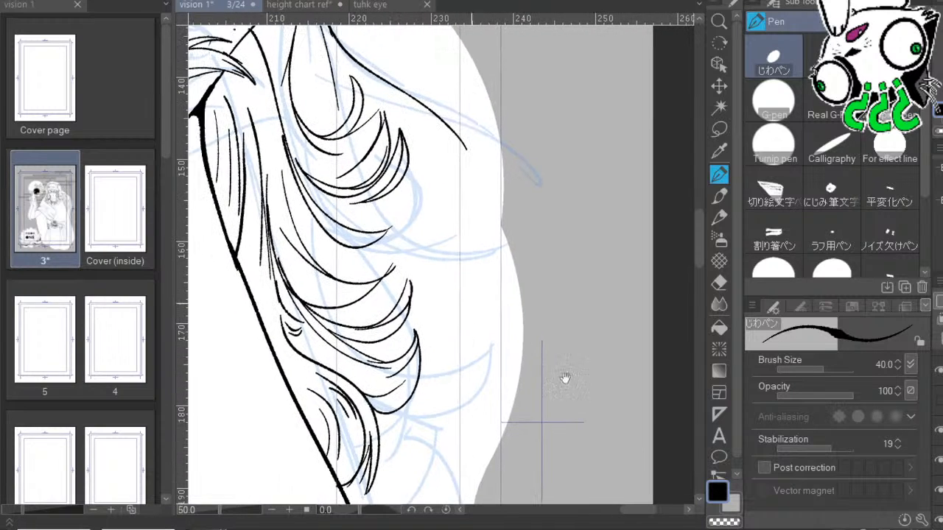
{"action": "left_click_drag", "start_coordinate": [545, 200], "coordinate": [576, 327]}
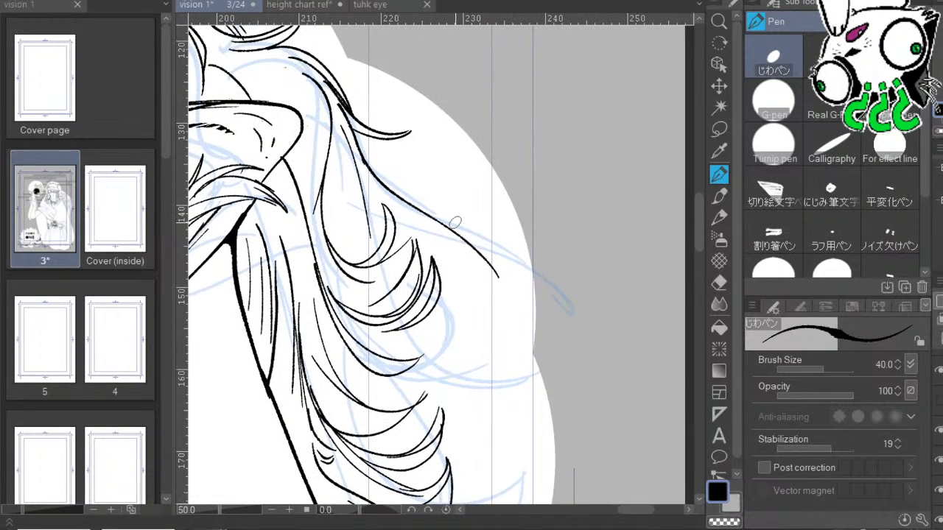
{"action": "left_click_drag", "start_coordinate": [361, 154], "coordinate": [386, 185]}
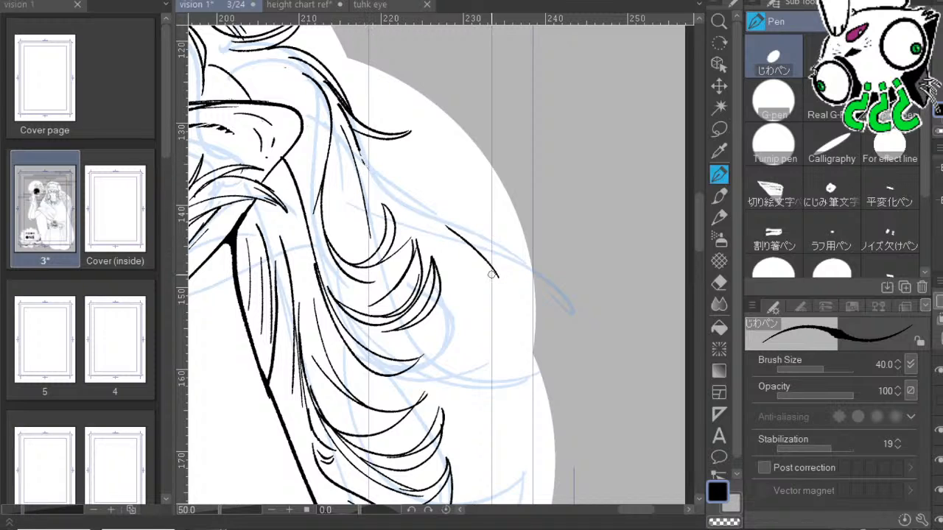
{"action": "left_click_drag", "start_coordinate": [492, 274], "coordinate": [505, 276]}
Ink two nested upturned strands sweeping outward just below the upper hooked lock tip.
{"action": "left_click_drag", "start_coordinate": [354, 138], "coordinate": [452, 163]}
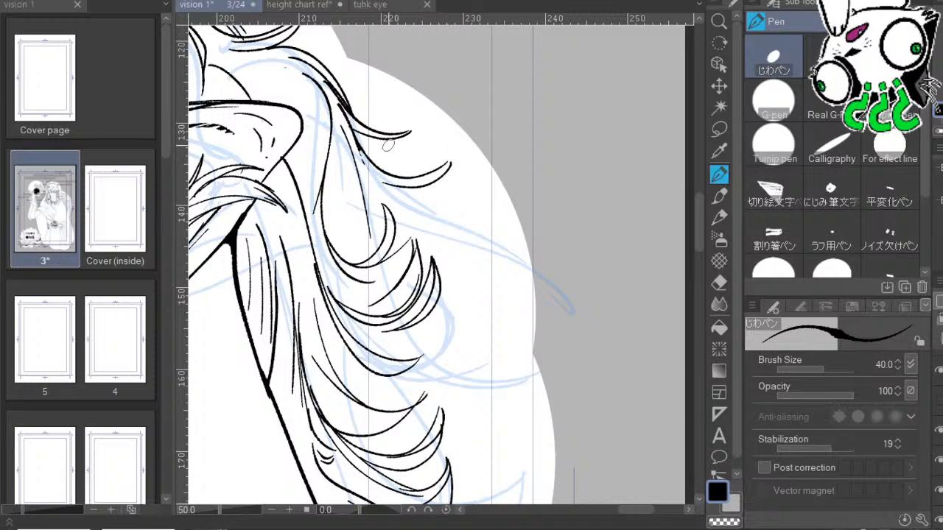
{"action": "left_click_drag", "start_coordinate": [389, 182], "coordinate": [469, 165]}
{"action": "key", "text": "ctrl+z"}
{"action": "left_click_drag", "start_coordinate": [388, 192], "coordinate": [465, 174]}
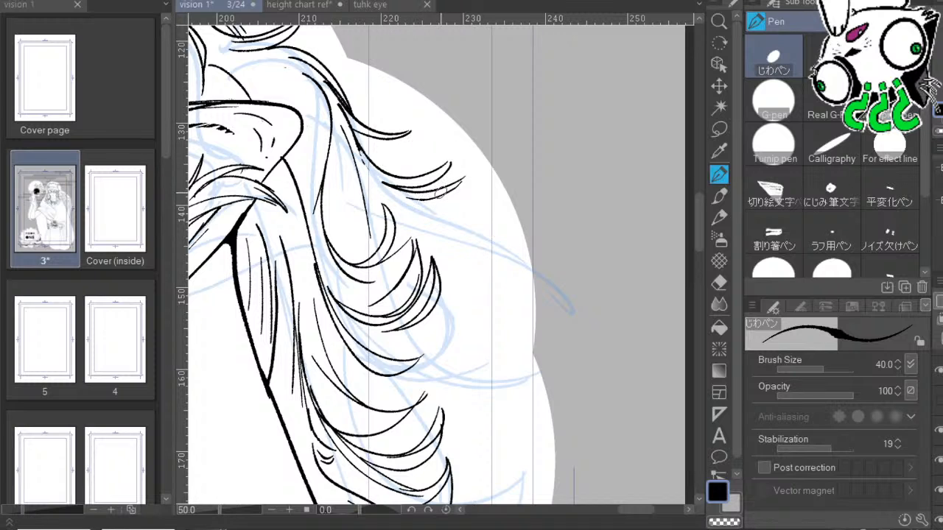
Ink the outer hair edge flowing down from the nested strands into a pointed tip and a second flicked lock below.
{"action": "left_click_drag", "start_coordinate": [391, 194], "coordinate": [480, 280]}
{"action": "mouse_move", "coordinate": [442, 231]}
{"action": "left_mouse_down"}
{"action": "mouse_move", "coordinate": [500, 372]}
{"action": "mouse_move", "coordinate": [476, 336]}
{"action": "mouse_move", "coordinate": [489, 371]}
{"action": "mouse_move", "coordinate": [446, 320]}
{"action": "left_mouse_up"}
{"action": "left_click_drag", "start_coordinate": [447, 324], "coordinate": [462, 361]}
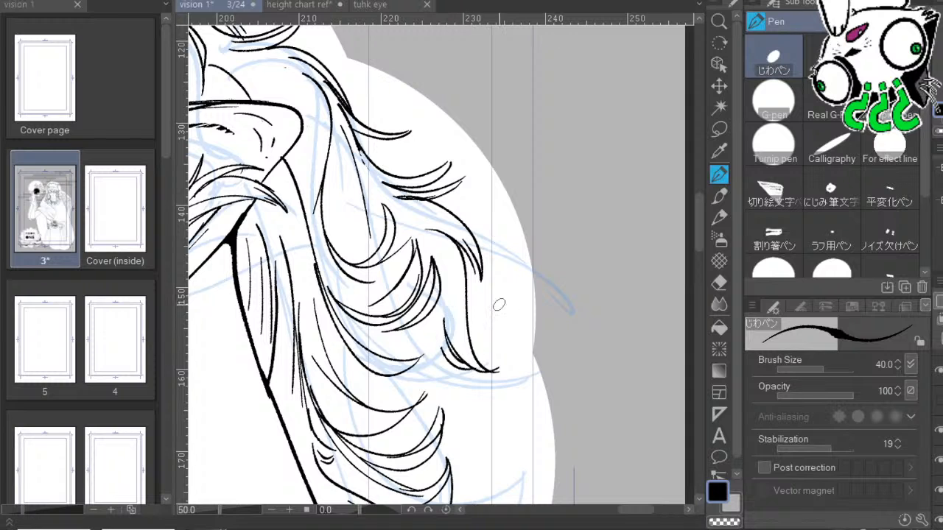
{"action": "scroll", "coordinate": [604, 410], "scroll_direction": "down", "scroll_amount": 3}
{"action": "mouse_move", "coordinate": [451, 230]}
{"action": "left_mouse_down"}
{"action": "mouse_move", "coordinate": [480, 261]}
{"action": "mouse_move", "coordinate": [509, 381]}
{"action": "left_mouse_up"}
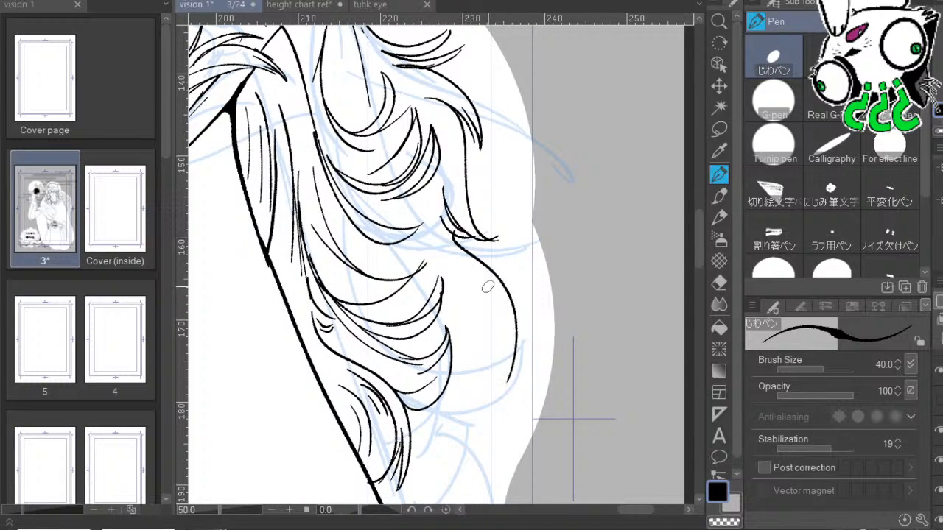
{"action": "left_click_drag", "start_coordinate": [464, 261], "coordinate": [499, 378]}
{"action": "key", "text": "ctrl+z"}
{"action": "key", "text": "ctrl+z"}
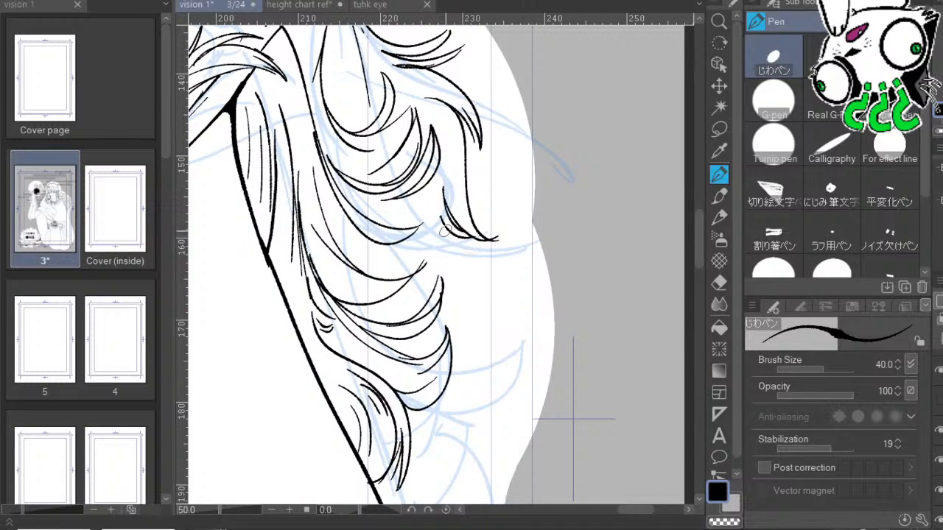
Ink curved strands descending below the flicked lock, with a wider outer contour and a thin strand inside it.
{"action": "left_click_drag", "start_coordinate": [446, 230], "coordinate": [497, 369]}
{"action": "mouse_move", "coordinate": [460, 252]}
{"action": "left_mouse_down"}
{"action": "mouse_move", "coordinate": [486, 282]}
{"action": "mouse_move", "coordinate": [495, 369]}
{"action": "left_mouse_up"}
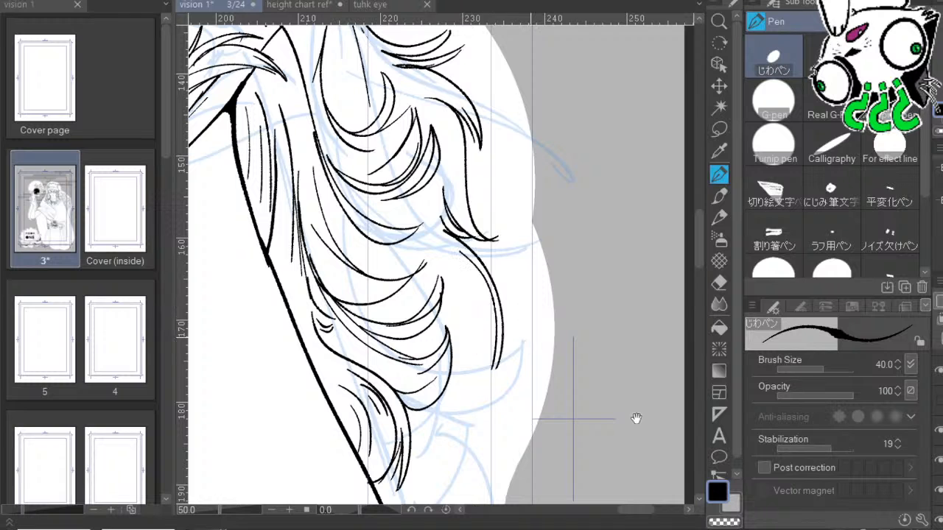
{"action": "left_click_drag", "start_coordinate": [637, 419], "coordinate": [622, 342]}
{"action": "left_click_drag", "start_coordinate": [481, 210], "coordinate": [518, 339]}
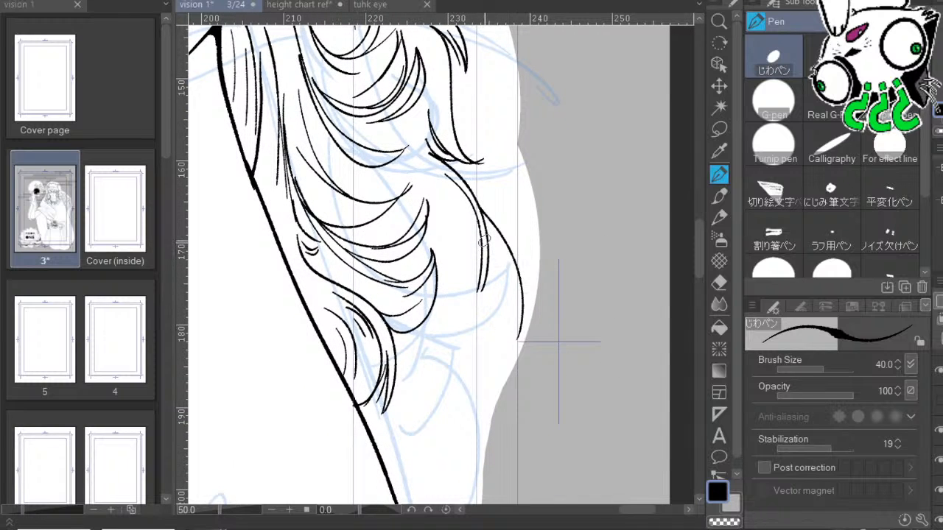
{"action": "left_click_drag", "start_coordinate": [485, 241], "coordinate": [488, 322]}
Extend the outer hair contour into a long tapering tail curving down and inward, with parallel strands along its inner side.
{"action": "left_click_drag", "start_coordinate": [564, 390], "coordinate": [570, 275]}
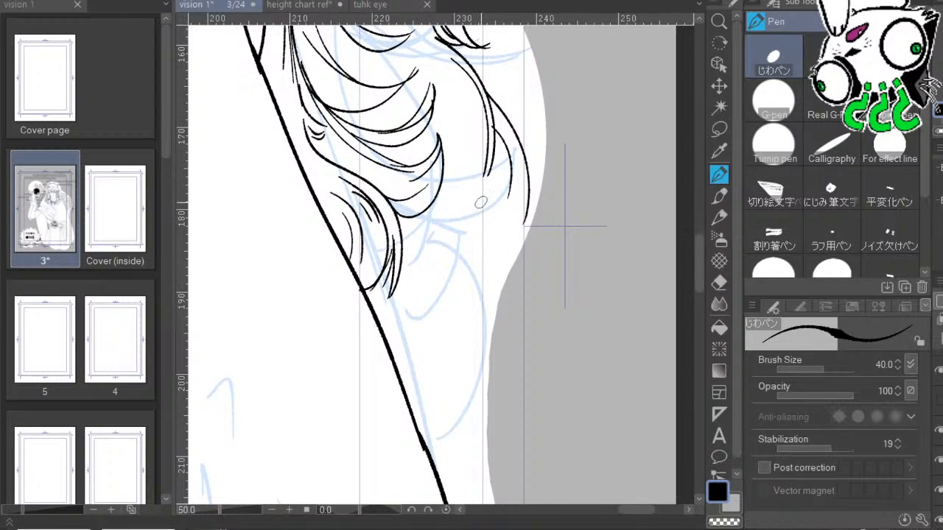
{"action": "mouse_move", "coordinate": [528, 186]}
{"action": "left_mouse_down"}
{"action": "mouse_move", "coordinate": [484, 281]}
{"action": "mouse_move", "coordinate": [488, 346]}
{"action": "mouse_move", "coordinate": [468, 377]}
{"action": "left_mouse_up"}
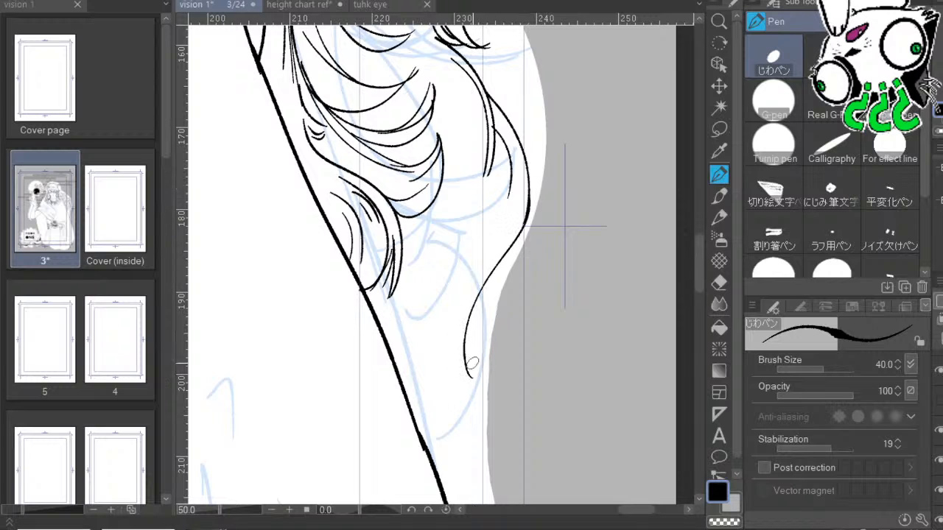
{"action": "left_click_drag", "start_coordinate": [493, 266], "coordinate": [452, 369]}
{"action": "left_click_drag", "start_coordinate": [503, 249], "coordinate": [449, 347]}
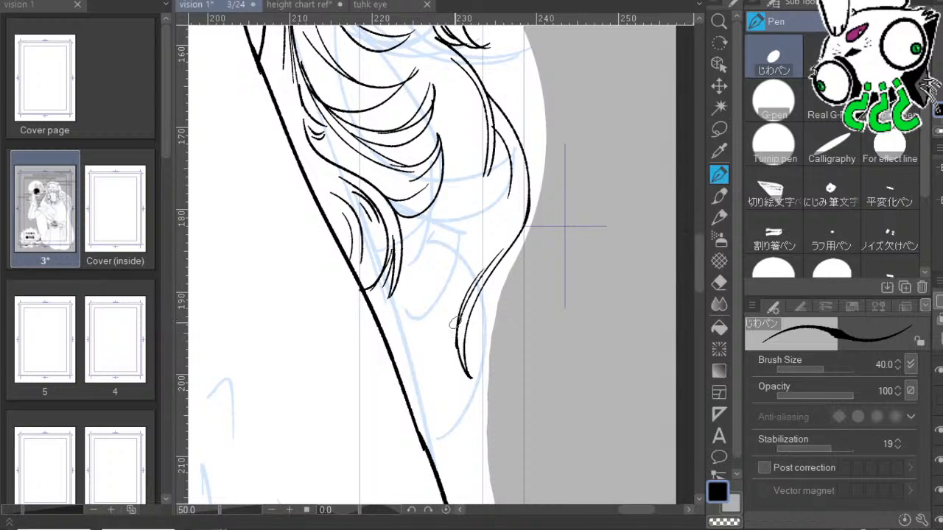
{"action": "mouse_move", "coordinate": [482, 274]}
{"action": "left_mouse_down"}
{"action": "mouse_move", "coordinate": [445, 405]}
{"action": "mouse_move", "coordinate": [420, 306]}
{"action": "mouse_move", "coordinate": [405, 360]}
{"action": "mouse_move", "coordinate": [410, 398]}
{"action": "mouse_move", "coordinate": [454, 419]}
{"action": "left_mouse_up"}
Erase the stretch of the bent arm's outline that crosses the rounded lock beside the face hair.
{"action": "scroll", "coordinate": [516, 383], "scroll_direction": "up", "scroll_amount": 5}
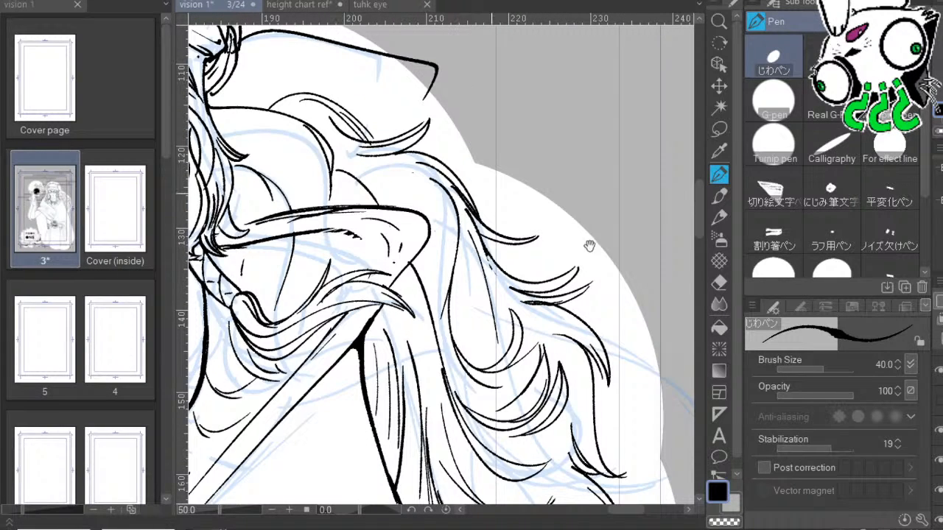
{"action": "left_click_drag", "start_coordinate": [621, 294], "coordinate": [676, 315]}
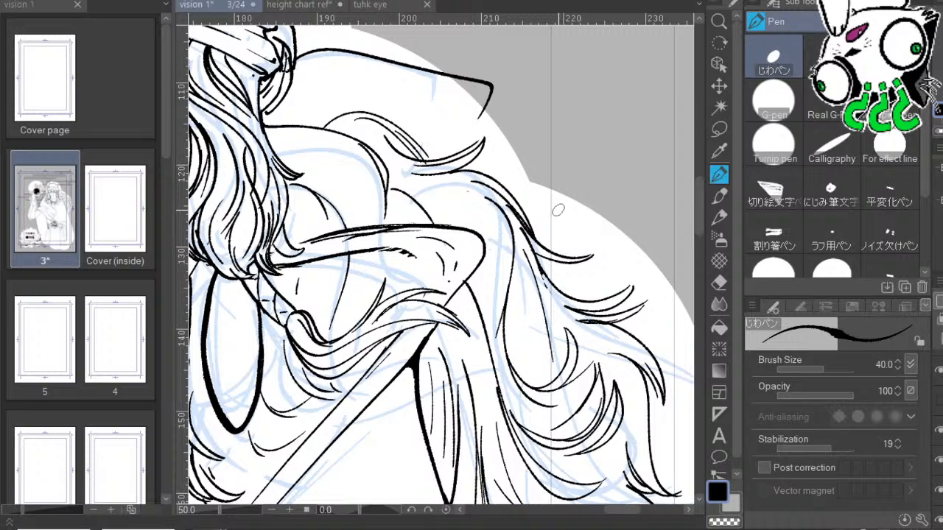
{"action": "left_click_drag", "start_coordinate": [494, 404], "coordinate": [474, 339]}
{"action": "left_click_drag", "start_coordinate": [531, 388], "coordinate": [633, 327]}
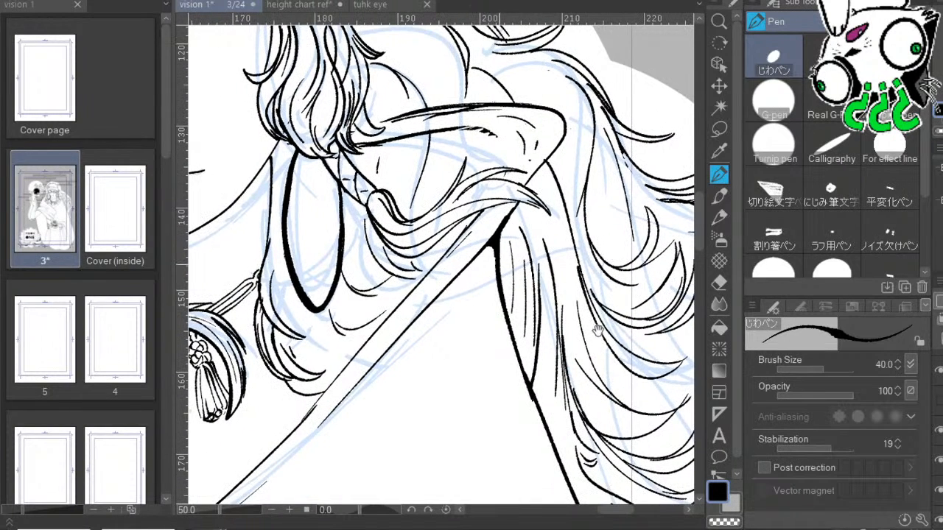
{"action": "mouse_move", "coordinate": [415, 107]}
{"action": "left_mouse_down"}
{"action": "mouse_move", "coordinate": [423, 121]}
{"action": "mouse_move", "coordinate": [413, 115]}
{"action": "mouse_move", "coordinate": [405, 133]}
{"action": "mouse_move", "coordinate": [391, 121]}
{"action": "mouse_move", "coordinate": [355, 133]}
{"action": "mouse_move", "coordinate": [361, 145]}
{"action": "mouse_move", "coordinate": [376, 144]}
{"action": "left_mouse_up"}
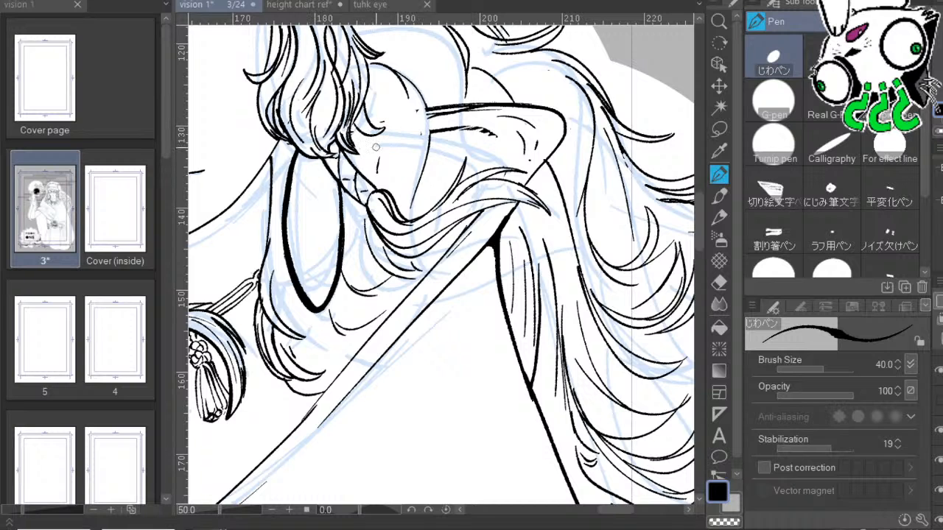
Ink curved inner strands along the outer edge of the rounded lock in front of the bent arm.
{"action": "left_click_drag", "start_coordinate": [491, 143], "coordinate": [540, 214]}
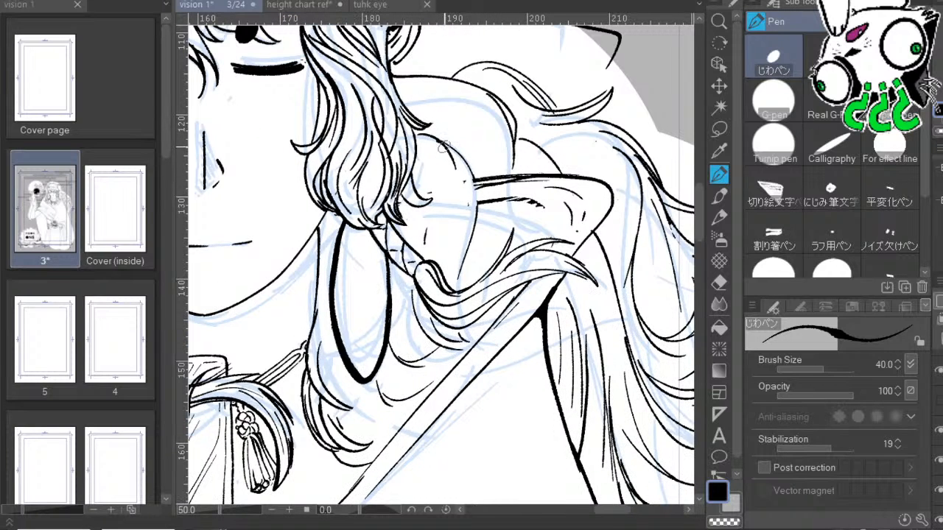
{"action": "left_click_drag", "start_coordinate": [446, 152], "coordinate": [445, 256]}
{"action": "left_click_drag", "start_coordinate": [467, 167], "coordinate": [451, 251]}
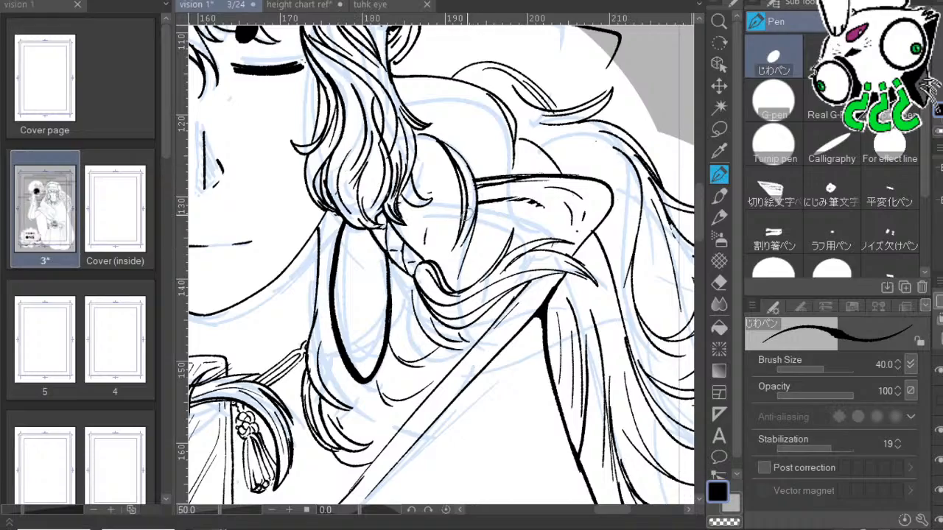
{"action": "left_click_drag", "start_coordinate": [585, 271], "coordinate": [571, 155]}
{"action": "left_click_drag", "start_coordinate": [400, 408], "coordinate": [619, 376]}
{"action": "left_click_drag", "start_coordinate": [555, 181], "coordinate": [562, 444]}
{"action": "left_click_drag", "start_coordinate": [509, 154], "coordinate": [410, 300]}
{"action": "left_click_drag", "start_coordinate": [490, 479], "coordinate": [761, 283]}
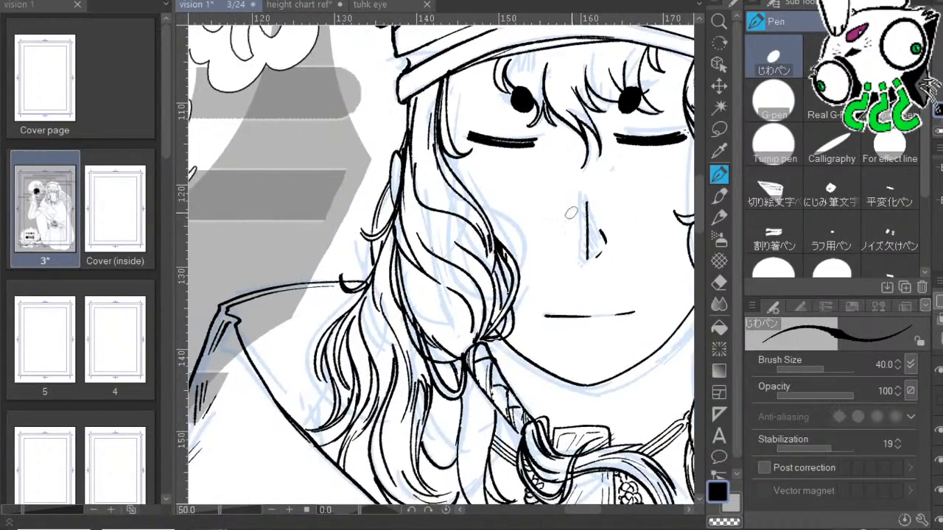
Look over the inked shawl, hair and robe down to the lotus and sash for areas missing fold lines.
{"action": "left_click_drag", "start_coordinate": [534, 456], "coordinate": [638, 138]}
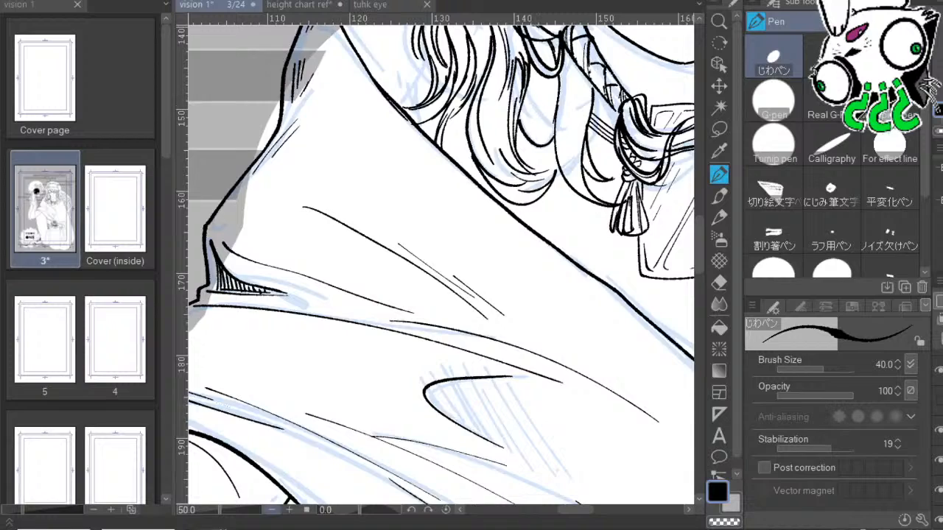
{"action": "left_click", "coordinate": [272, 510]}
{"action": "left_click", "coordinate": [271, 510]}
{"action": "left_click_drag", "start_coordinate": [673, 291], "coordinate": [577, 209]}
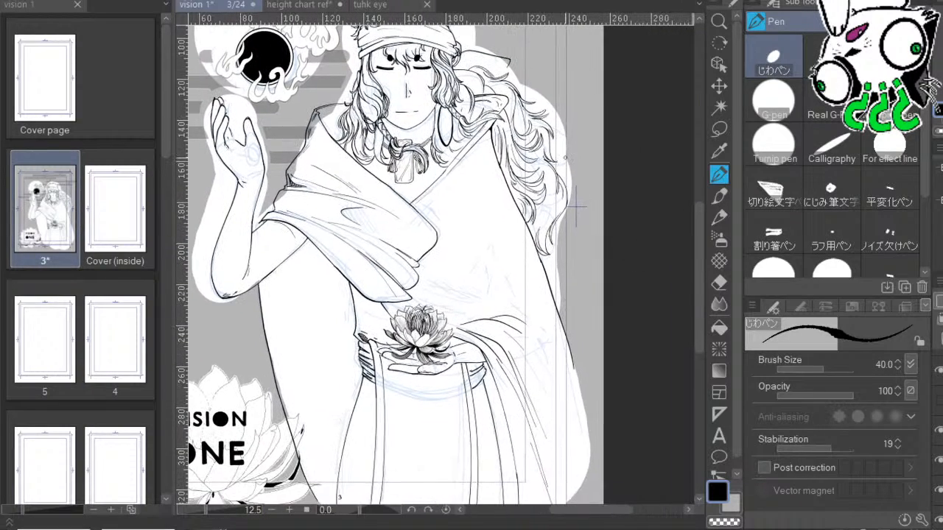
{"action": "left_click_drag", "start_coordinate": [673, 448], "coordinate": [645, 405]}
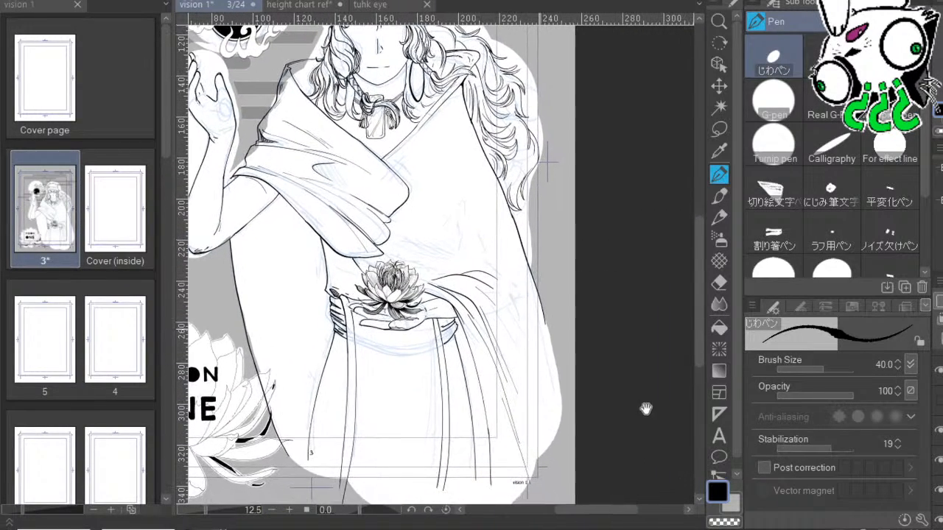
{"action": "left_click_drag", "start_coordinate": [633, 331], "coordinate": [659, 317]}
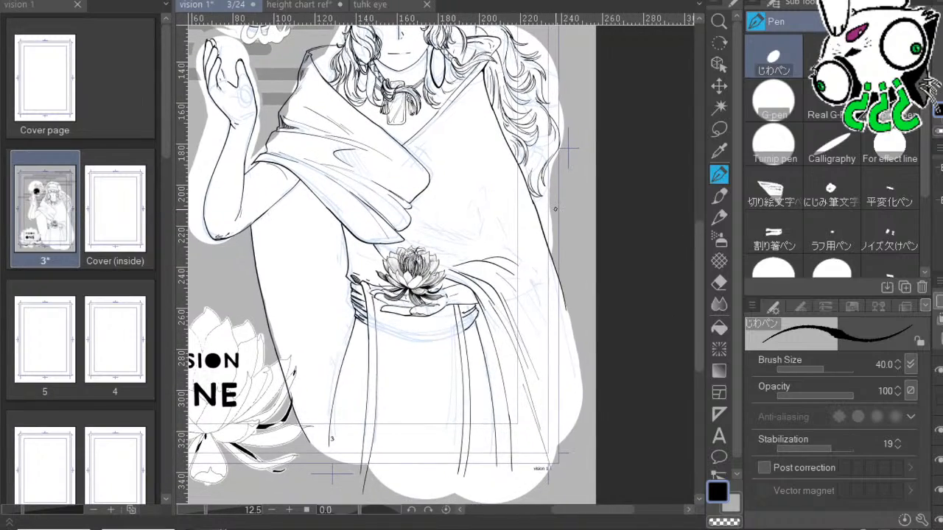
{"action": "left_click", "coordinate": [289, 510]}
{"action": "left_click", "coordinate": [289, 510]}
{"action": "left_click", "coordinate": [289, 510]}
{"action": "left_click_drag", "start_coordinate": [551, 260], "coordinate": [508, 366]}
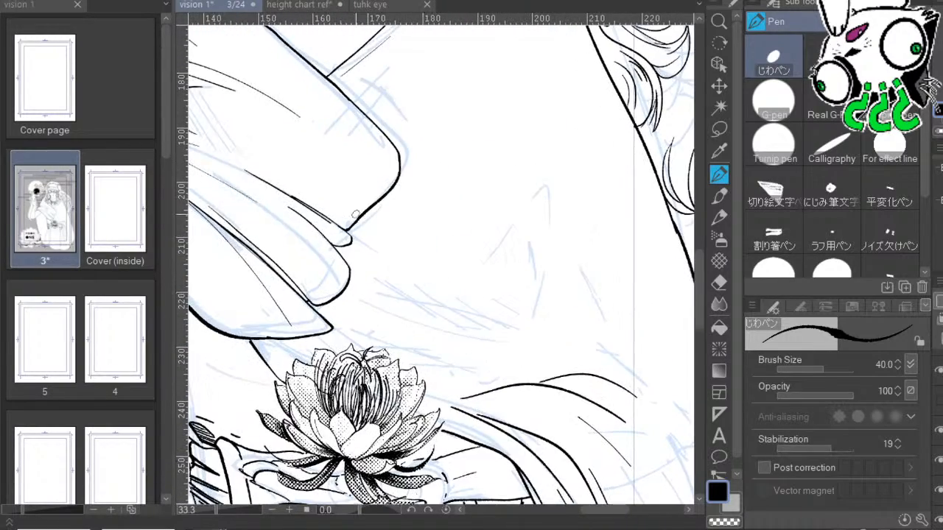
{"action": "mouse_move", "coordinate": [538, 268]}
{"action": "left_mouse_down"}
{"action": "mouse_move", "coordinate": [627, 221]}
{"action": "mouse_move", "coordinate": [590, 268]}
{"action": "mouse_move", "coordinate": [596, 392]}
{"action": "mouse_move", "coordinate": [619, 204]}
{"action": "mouse_move", "coordinate": [582, 119]}
{"action": "left_mouse_up"}
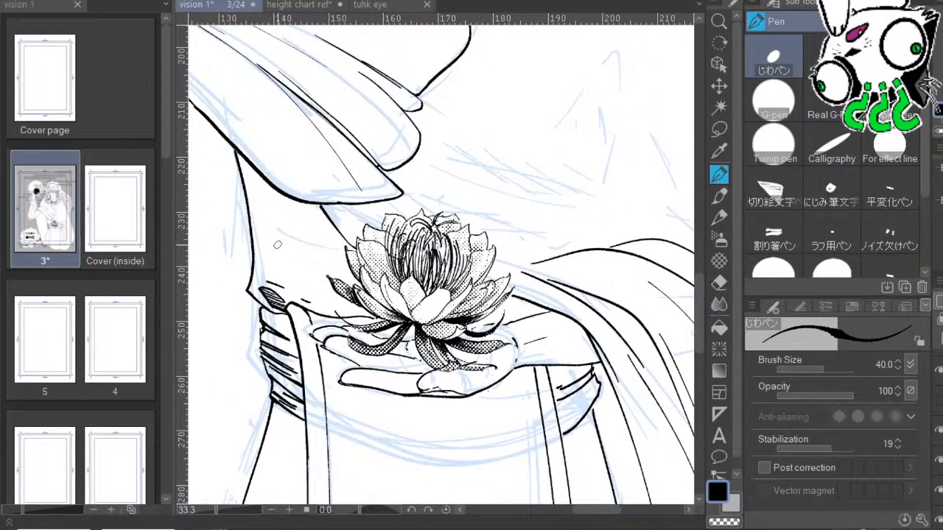
Ink two long diagonal fold lines down the outer part of the sleeve drape beside the lotus.
{"action": "left_click_drag", "start_coordinate": [505, 294], "coordinate": [348, 247]}
{"action": "left_click_drag", "start_coordinate": [639, 346], "coordinate": [620, 287]}
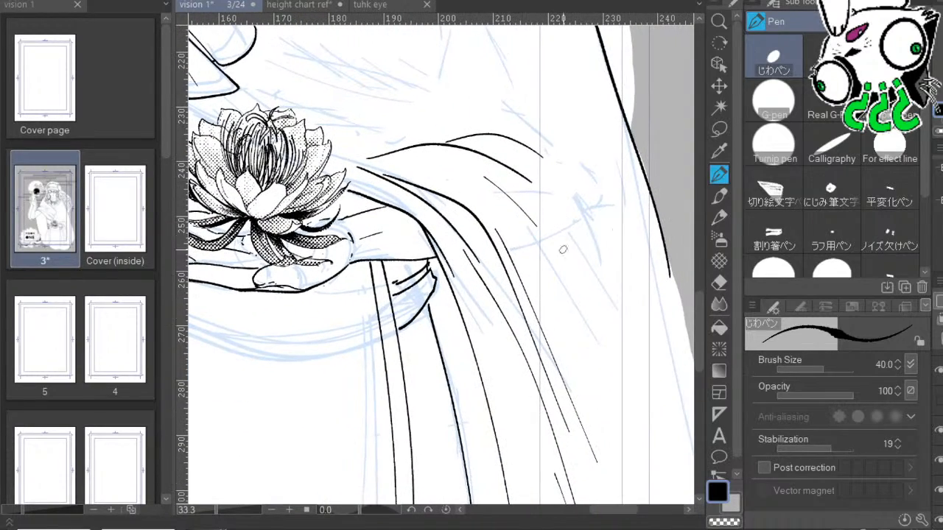
{"action": "left_click_drag", "start_coordinate": [516, 230], "coordinate": [658, 399]}
{"action": "left_click_drag", "start_coordinate": [557, 207], "coordinate": [645, 323]}
{"action": "left_click_drag", "start_coordinate": [569, 183], "coordinate": [603, 245]}
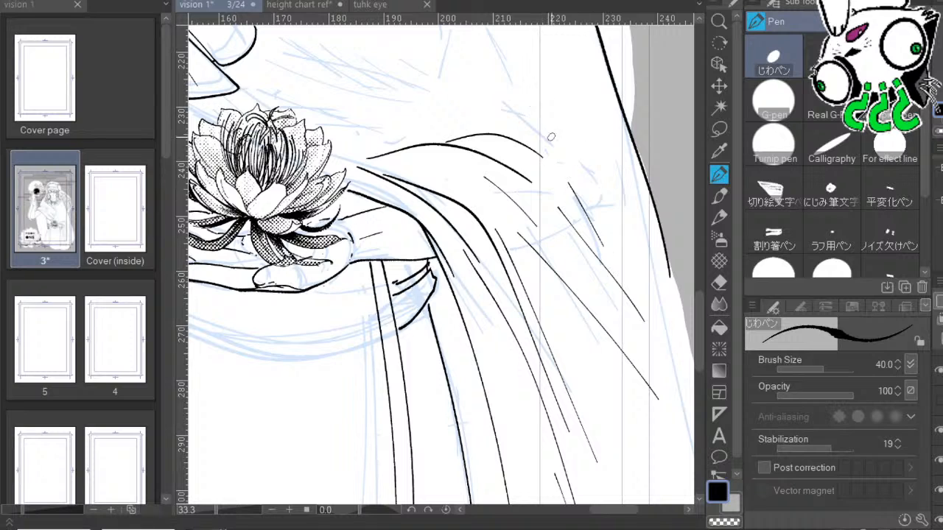
{"action": "key", "text": "ctrl+z"}
{"action": "key", "text": "ctrl+z"}
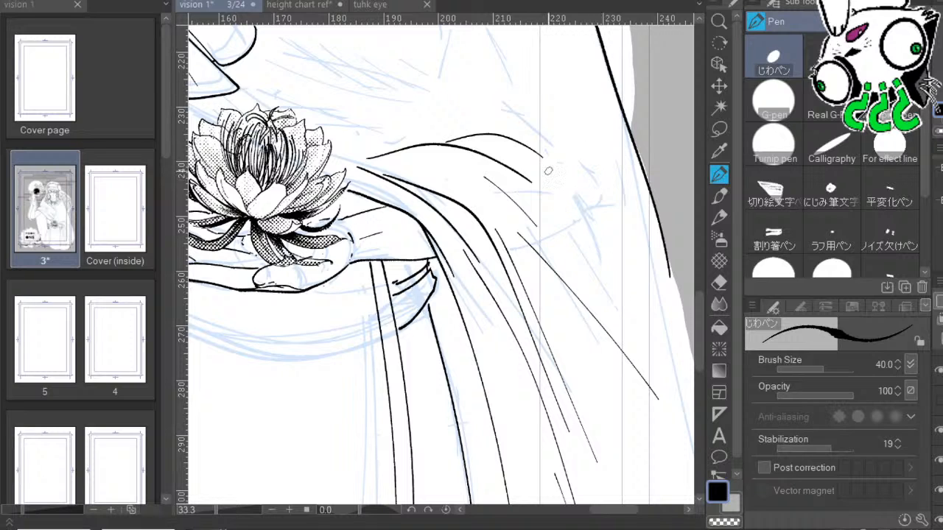
{"action": "left_click_drag", "start_coordinate": [541, 156], "coordinate": [634, 270]}
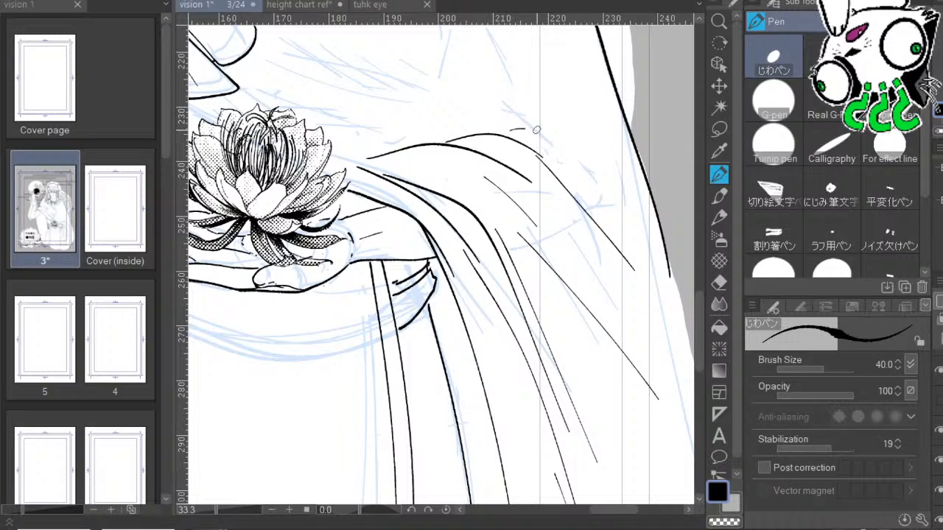
Ink a short curved fold on top of the sleeve drape and a straight fold running from it past the robe's outer edge.
{"action": "left_click_drag", "start_coordinate": [657, 169], "coordinate": [528, 135]}
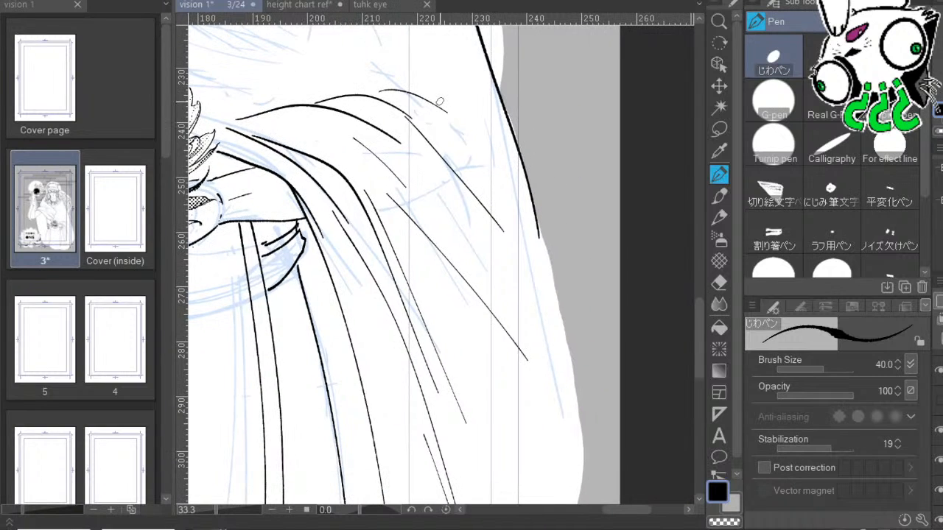
{"action": "key", "text": "ctrl+z"}
{"action": "mouse_move", "coordinate": [548, 242]}
{"action": "left_mouse_down"}
{"action": "mouse_move", "coordinate": [445, 158]}
{"action": "mouse_move", "coordinate": [366, 187]}
{"action": "left_mouse_up"}
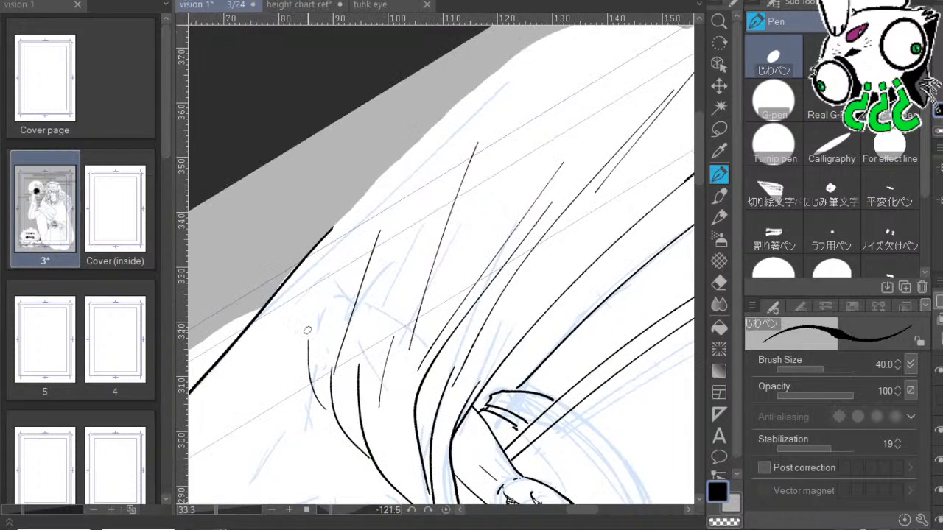
{"action": "left_click_drag", "start_coordinate": [308, 328], "coordinate": [383, 120]}
{"action": "key", "text": "ctrl+z"}
{"action": "left_click_drag", "start_coordinate": [316, 298], "coordinate": [374, 130]}
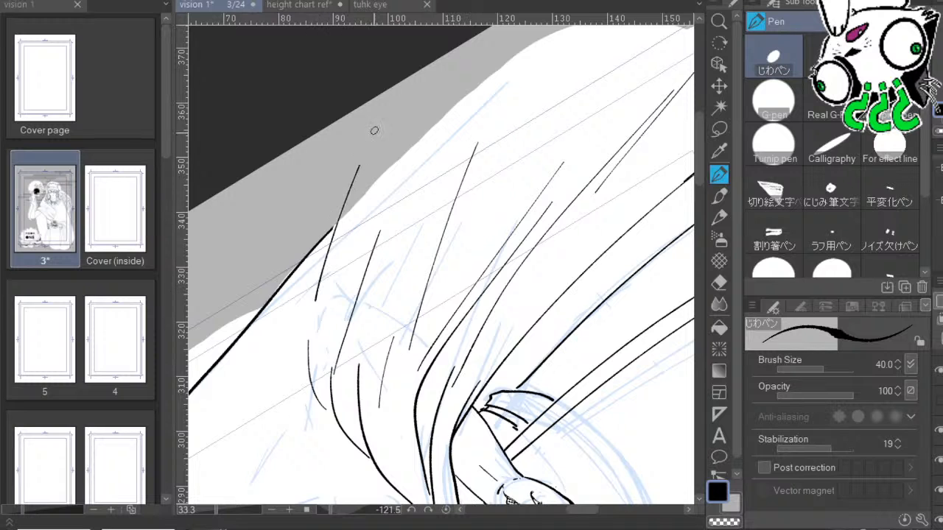
Reset the canvas rotation and try inking two nearly vertical fold lines down the chest of the shawl.
{"action": "mouse_move", "coordinate": [478, 414]}
{"action": "left_mouse_down"}
{"action": "mouse_move", "coordinate": [548, 302]}
{"action": "mouse_move", "coordinate": [632, 261]}
{"action": "mouse_move", "coordinate": [662, 229]}
{"action": "left_mouse_up"}
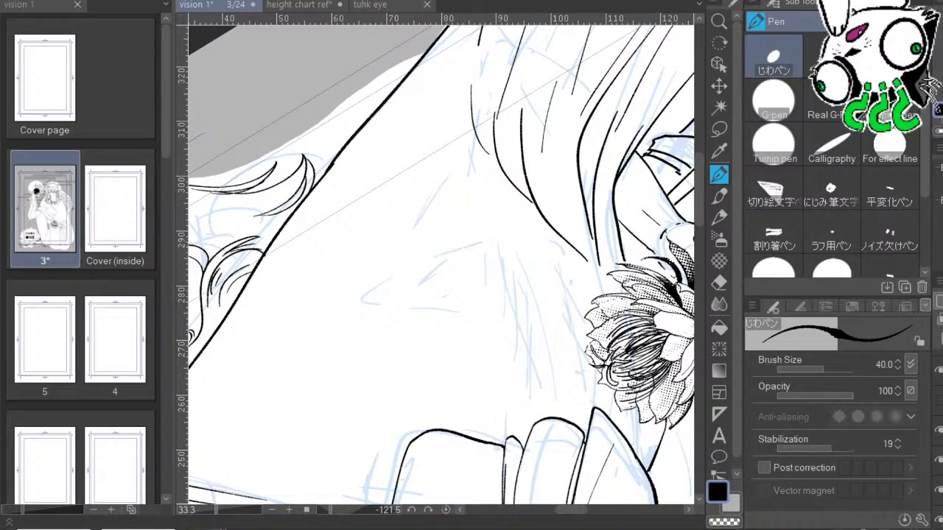
{"action": "left_click", "coordinate": [446, 509]}
{"action": "left_click_drag", "start_coordinate": [596, 250], "coordinate": [529, 303]}
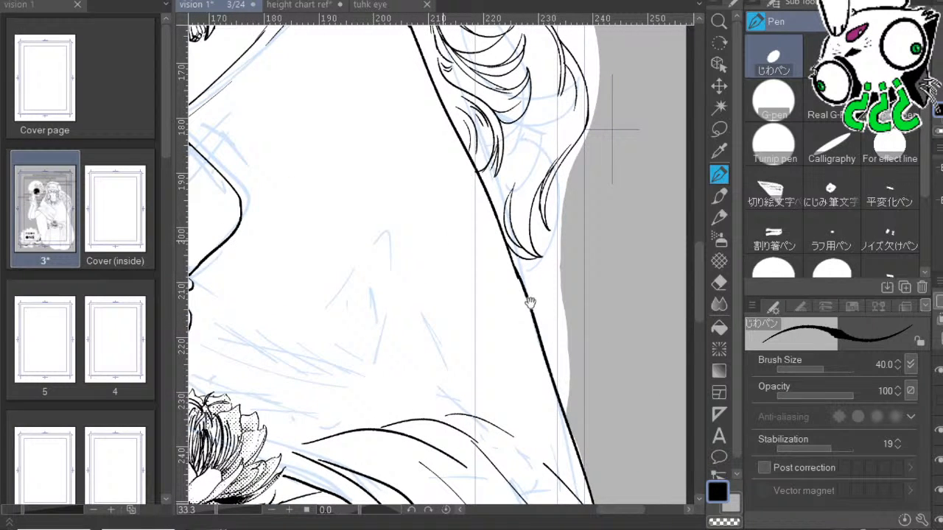
{"action": "mouse_move", "coordinate": [526, 301]}
{"action": "left_mouse_down"}
{"action": "mouse_move", "coordinate": [659, 432]}
{"action": "mouse_move", "coordinate": [634, 378]}
{"action": "left_mouse_up"}
{"action": "left_click_drag", "start_coordinate": [632, 239], "coordinate": [592, 258]}
{"action": "left_click_drag", "start_coordinate": [626, 398], "coordinate": [646, 233]}
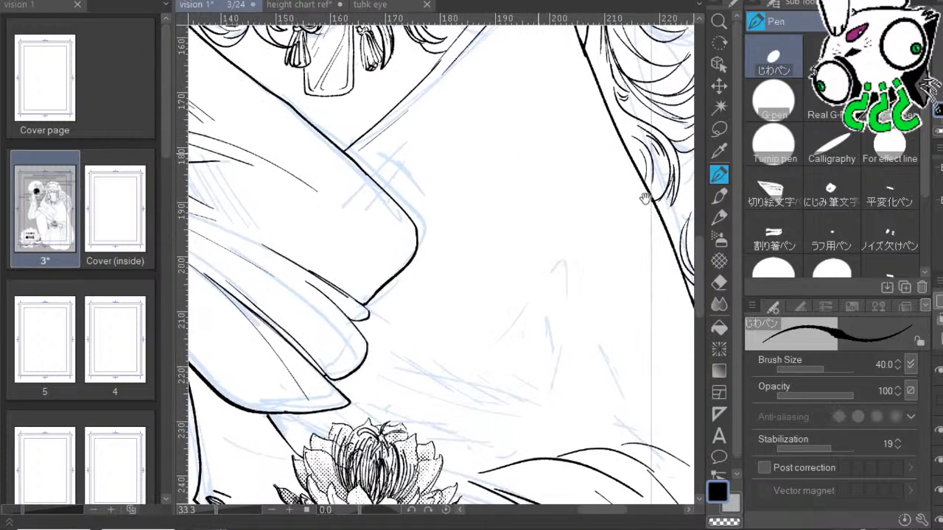
{"action": "left_click_drag", "start_coordinate": [627, 157], "coordinate": [607, 276]}
{"action": "left_click_drag", "start_coordinate": [520, 213], "coordinate": [502, 382]}
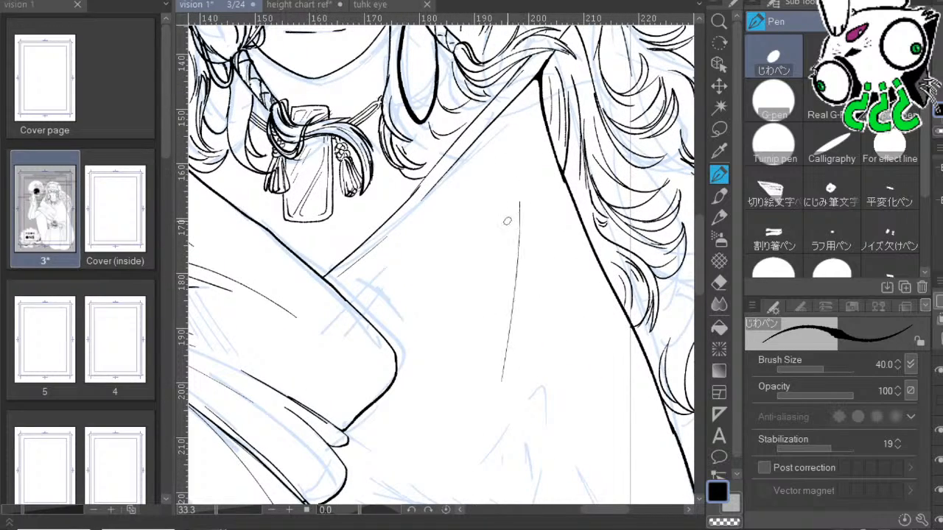
{"action": "left_click_drag", "start_coordinate": [512, 230], "coordinate": [501, 326]}
{"action": "left_click_drag", "start_coordinate": [520, 229], "coordinate": [524, 48]}
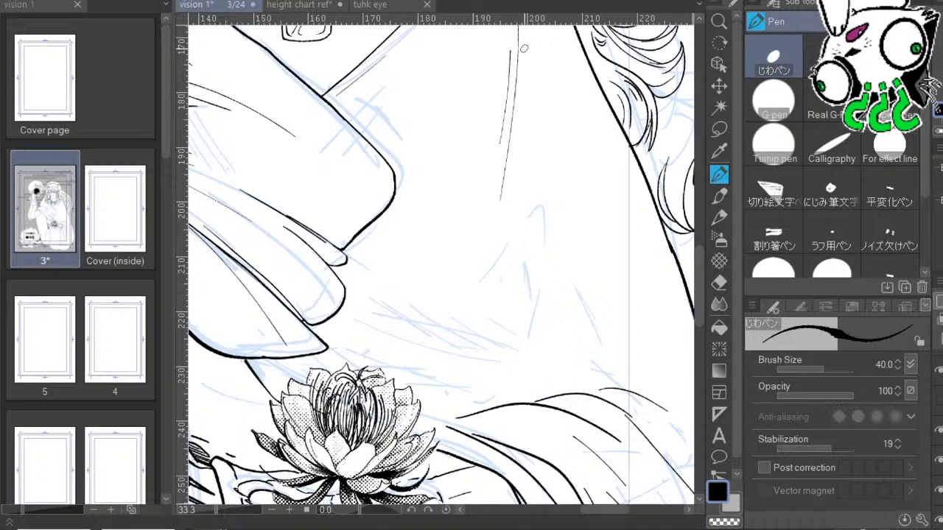
{"action": "key", "text": "ctrl+z"}
{"action": "key", "text": "ctrl+z"}
Ink two parallel diagonal fold lines on the shawl's chest, slanting down toward the outer edge.
{"action": "mouse_move", "coordinate": [538, 135]}
{"action": "left_mouse_down"}
{"action": "mouse_move", "coordinate": [566, 129]}
{"action": "mouse_move", "coordinate": [479, 262]}
{"action": "left_mouse_up"}
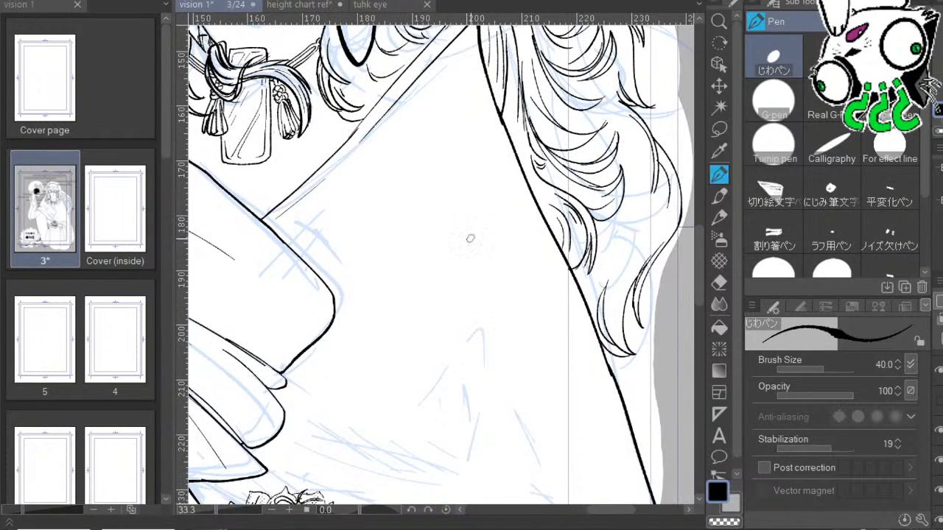
{"action": "left_click_drag", "start_coordinate": [448, 183], "coordinate": [475, 243]}
{"action": "left_click_drag", "start_coordinate": [454, 233], "coordinate": [494, 298]}
Try inking shallow curved and diagonal fold lines across the shawl above the lotus.
{"action": "left_click_drag", "start_coordinate": [591, 293], "coordinate": [538, 89]}
{"action": "left_click_drag", "start_coordinate": [472, 248], "coordinate": [601, 240]}
{"action": "left_click_drag", "start_coordinate": [404, 238], "coordinate": [551, 268]}
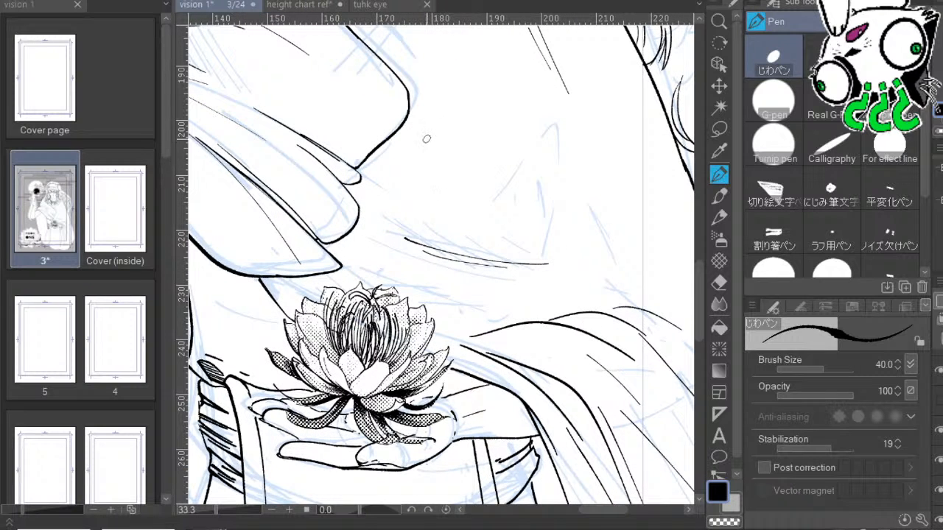
{"action": "left_click_drag", "start_coordinate": [427, 141], "coordinate": [530, 206]}
{"action": "left_click_drag", "start_coordinate": [464, 179], "coordinate": [492, 196]}
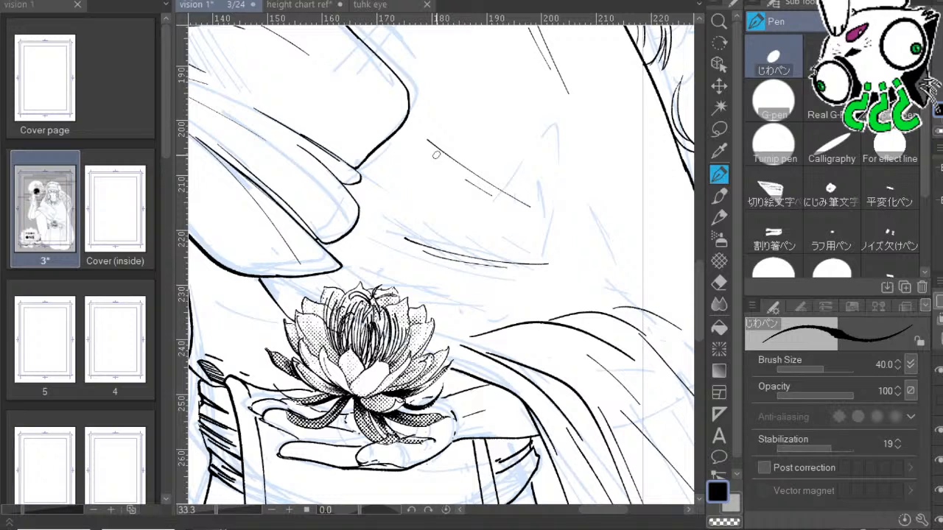
{"action": "key", "text": "ctrl+z"}
{"action": "key", "text": "ctrl+z"}
{"action": "key", "text": "ctrl+z"}
{"action": "left_click_drag", "start_coordinate": [410, 201], "coordinate": [446, 221]}
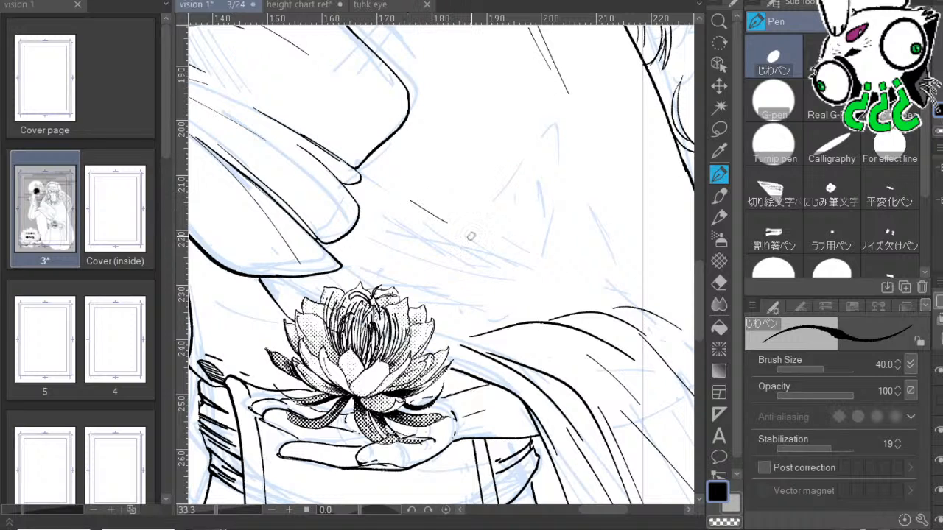
{"action": "key", "text": "ctrl+z"}
Open the height chart reference and examine the shawl's braided closures, folds and tassel trim up close.
{"action": "left_click_drag", "start_coordinate": [557, 200], "coordinate": [548, 282]}
{"action": "left_click", "coordinate": [302, 5]}
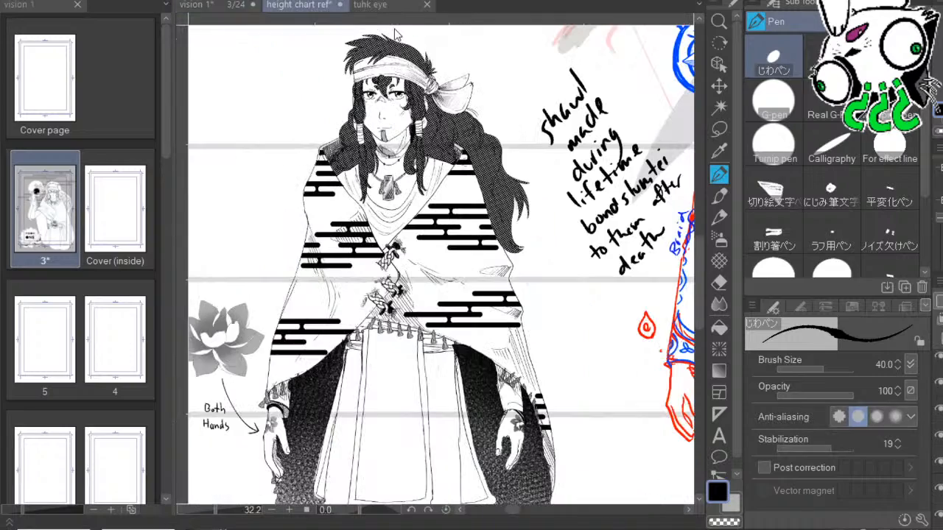
{"action": "left_click", "coordinate": [288, 510]}
{"action": "left_click", "coordinate": [289, 510]}
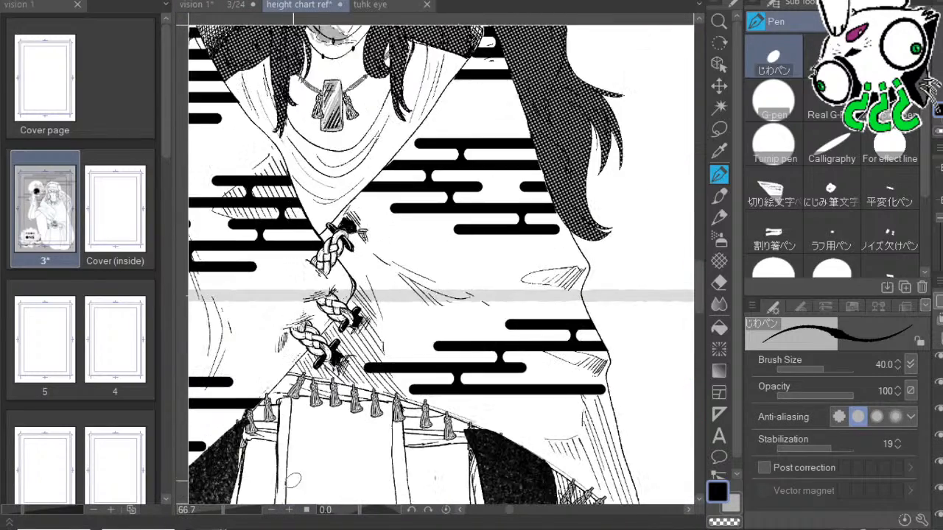
{"action": "left_click_drag", "start_coordinate": [496, 408], "coordinate": [573, 347]}
{"action": "left_click", "coordinate": [289, 510]}
{"action": "left_click", "coordinate": [289, 510]}
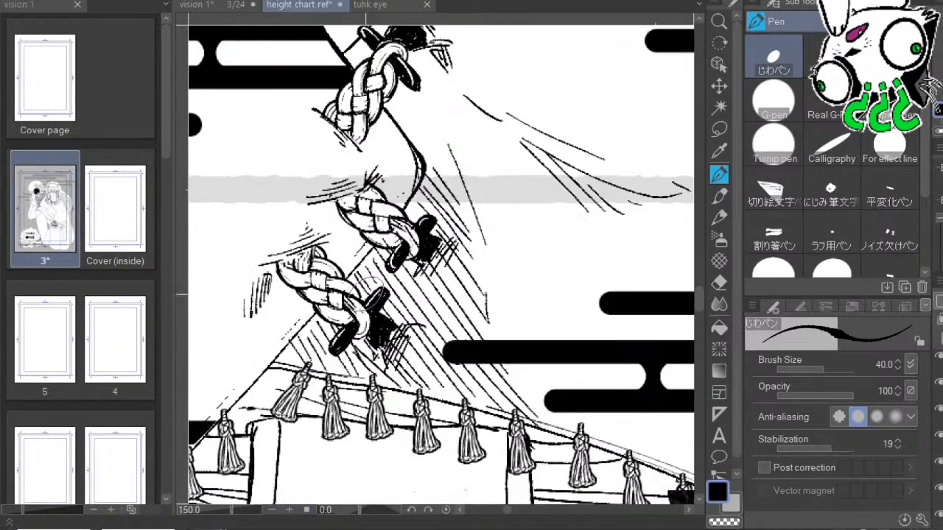
{"action": "left_click_drag", "start_coordinate": [532, 286], "coordinate": [540, 383]}
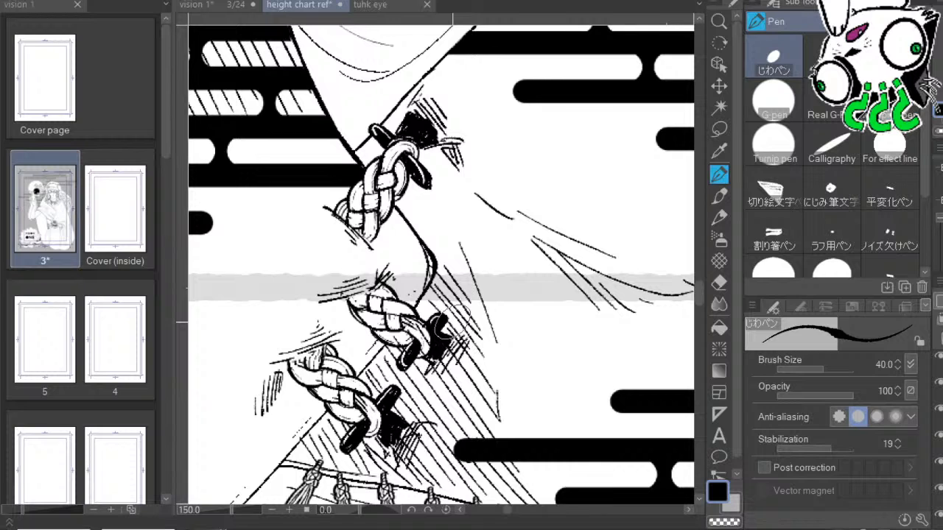
{"action": "left_click_drag", "start_coordinate": [559, 241], "coordinate": [552, 237]}
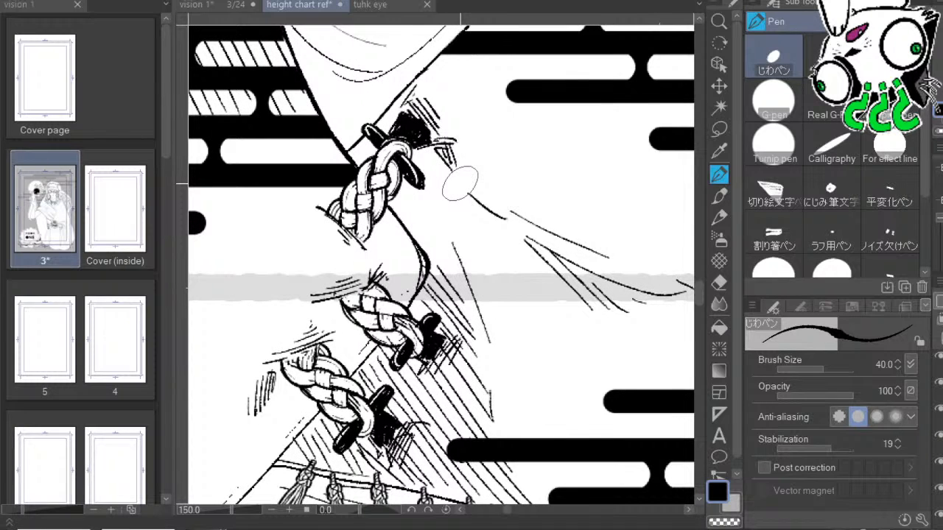
Return to the vision 1 page and choose the braided decoration brush 건장-2 from the decoration brushes.
{"action": "left_click", "coordinate": [237, 6]}
{"action": "left_click_drag", "start_coordinate": [494, 377], "coordinate": [492, 390]}
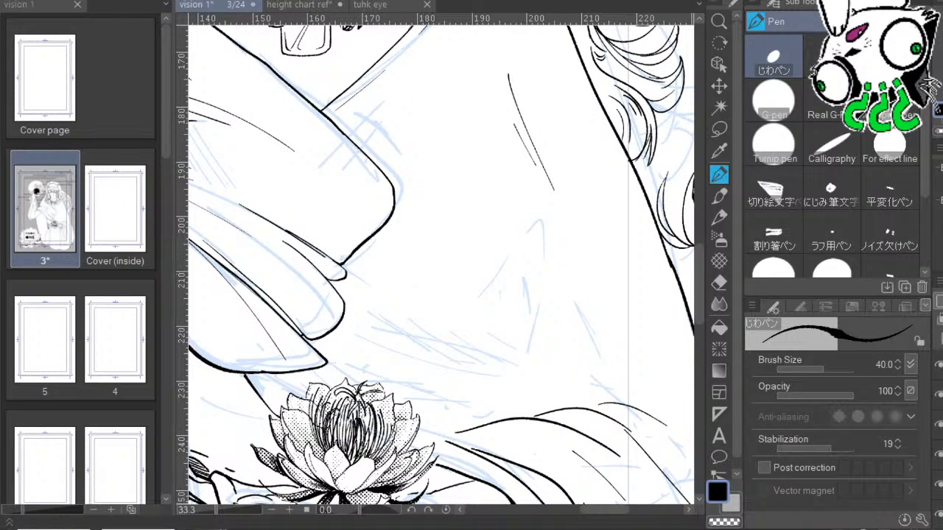
{"action": "left_click", "coordinate": [719, 261]}
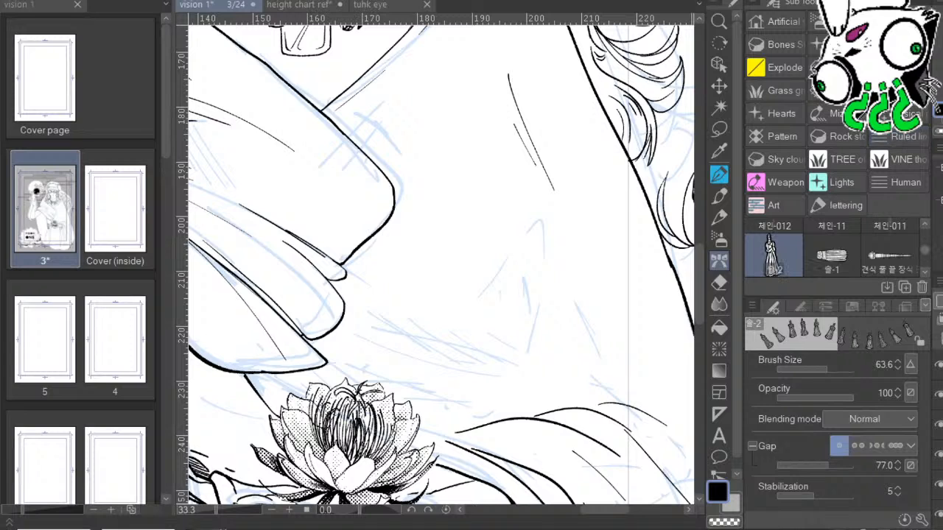
{"action": "scroll", "coordinate": [833, 251], "scroll_direction": "down", "scroll_amount": 3}
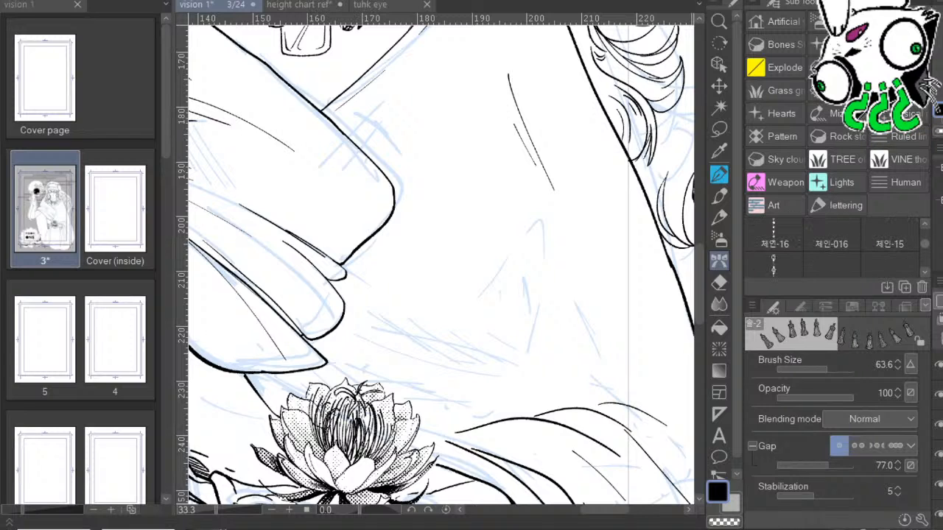
{"action": "scroll", "coordinate": [773, 229], "scroll_direction": "up", "scroll_amount": 2}
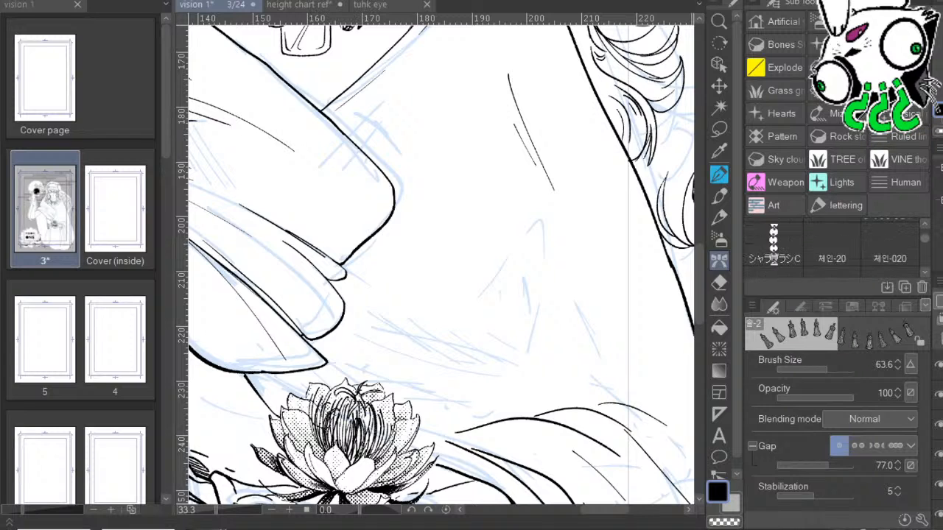
{"action": "scroll", "coordinate": [772, 229], "scroll_direction": "up", "scroll_amount": 5}
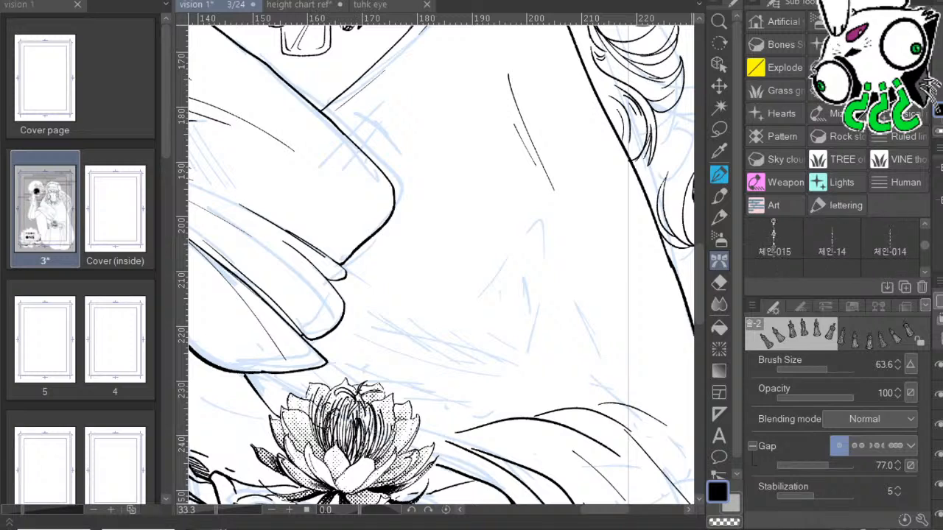
{"action": "left_click_drag", "start_coordinate": [835, 297], "coordinate": [834, 338]}
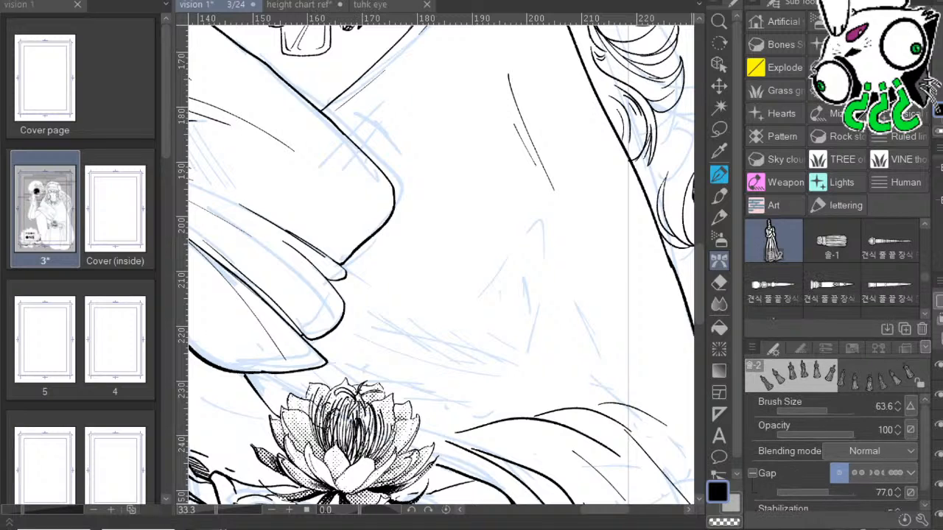
{"action": "left_click_drag", "start_coordinate": [925, 278], "coordinate": [925, 285]}
{"action": "scroll", "coordinate": [773, 223], "scroll_direction": "down", "scroll_amount": 2}
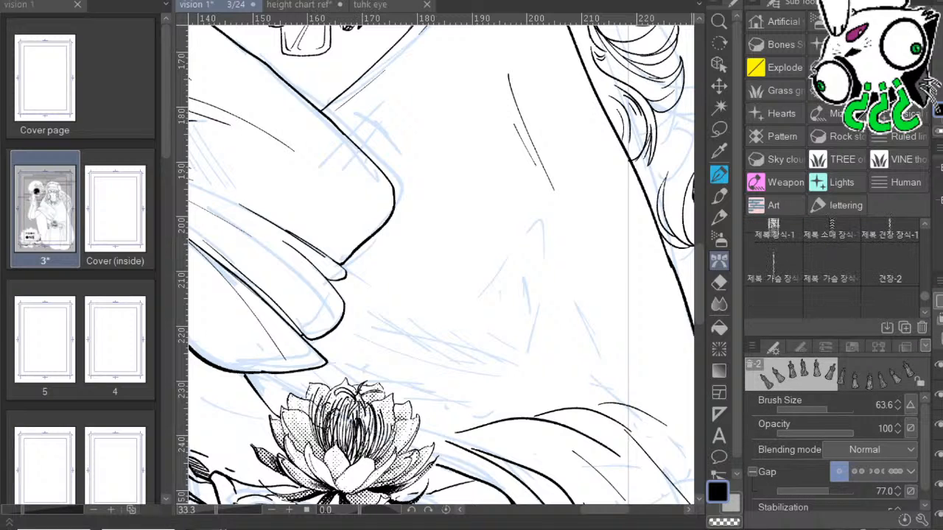
{"action": "scroll", "coordinate": [832, 269], "scroll_direction": "down", "scroll_amount": 1}
{"action": "scroll", "coordinate": [831, 265], "scroll_direction": "up", "scroll_amount": 2}
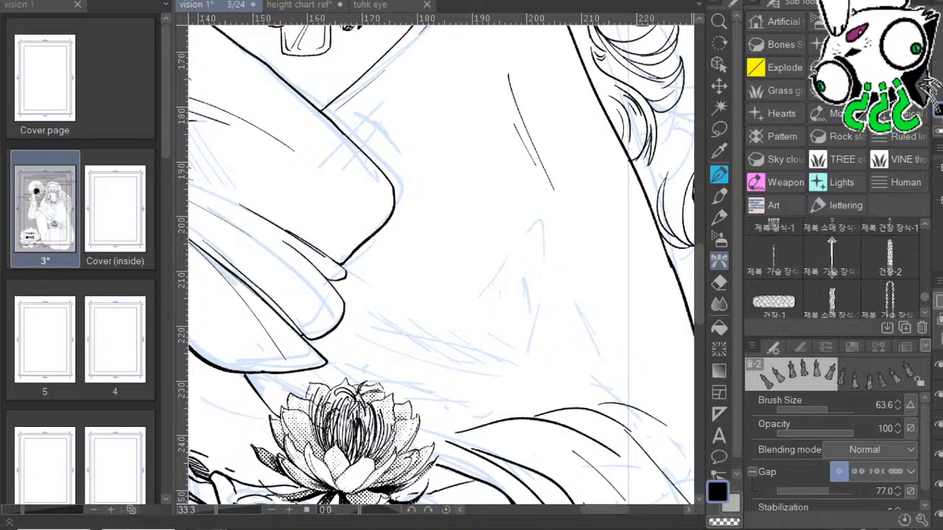
{"action": "left_click", "coordinate": [831, 262]}
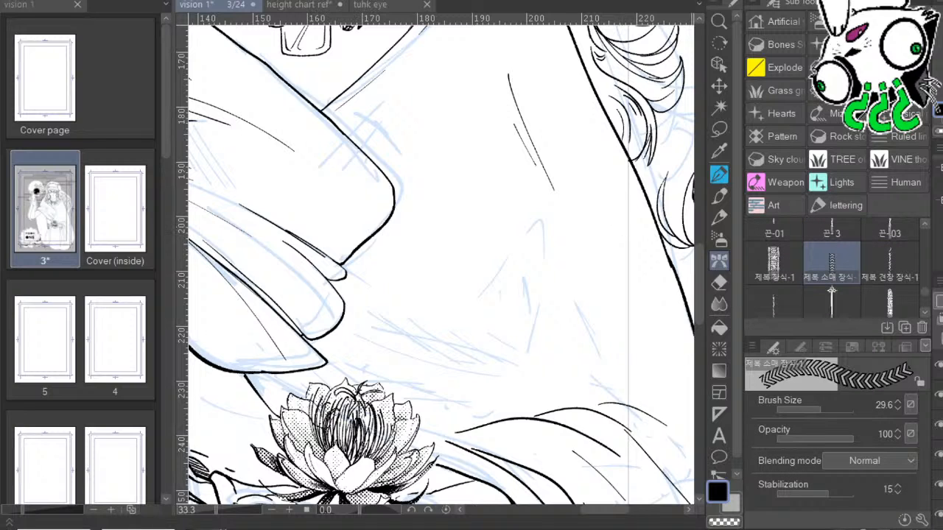
{"action": "left_click", "coordinate": [895, 258]}
{"action": "left_click", "coordinate": [890, 301]}
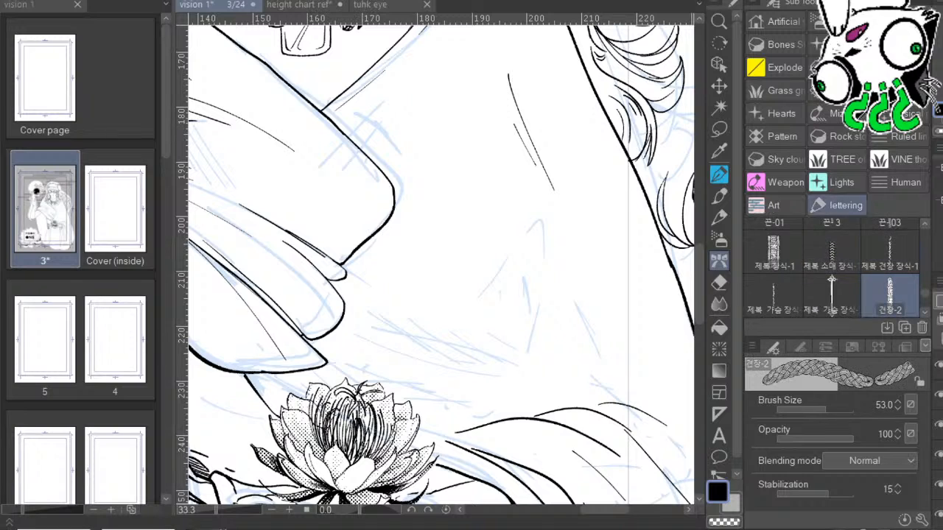
Try test strokes on the shawl with the braid brushes 건장-2 and 건장-1, undoing each one.
{"action": "left_click_drag", "start_coordinate": [438, 250], "coordinate": [479, 317]}
{"action": "key", "text": "ctrl+z"}
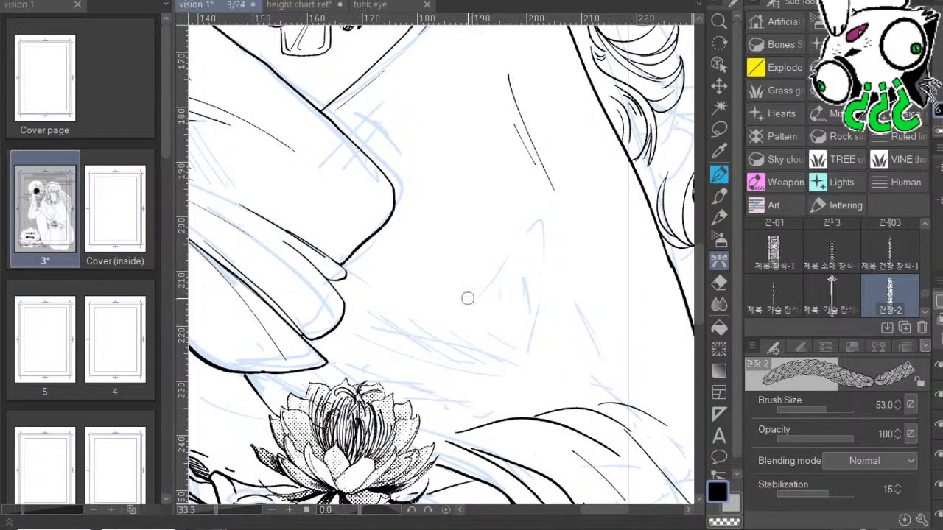
{"action": "scroll", "coordinate": [890, 295], "scroll_direction": "down", "scroll_amount": 1}
{"action": "scroll", "coordinate": [833, 272], "scroll_direction": "down", "scroll_amount": 1}
{"action": "left_click", "coordinate": [773, 277]}
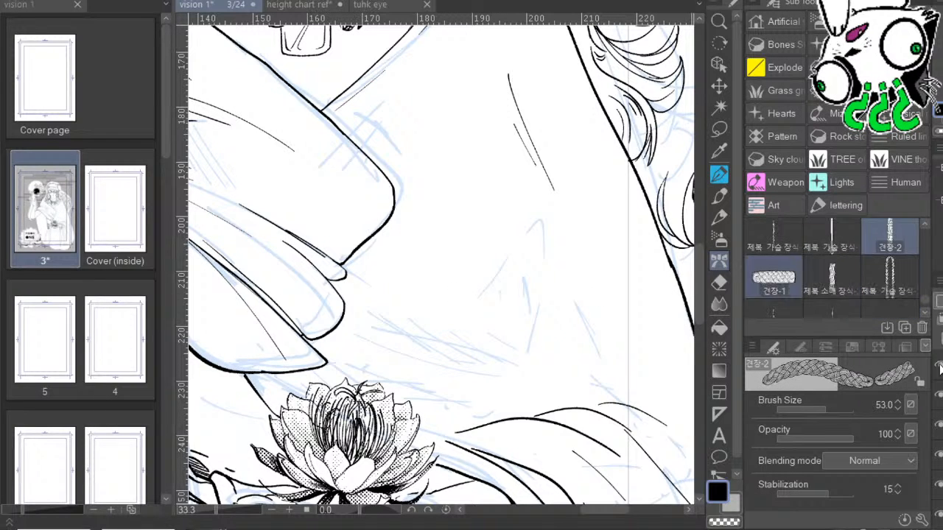
{"action": "left_click_drag", "start_coordinate": [549, 213], "coordinate": [583, 280]}
{"action": "key", "text": "ctrl+z"}
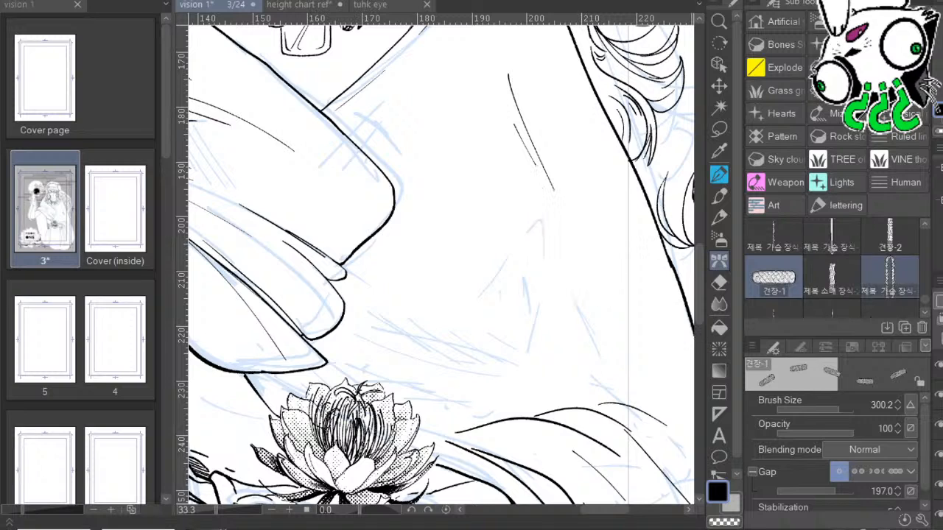
{"action": "left_click", "coordinate": [890, 235]}
{"action": "scroll", "coordinate": [848, 273], "scroll_direction": "up", "scroll_amount": 1}
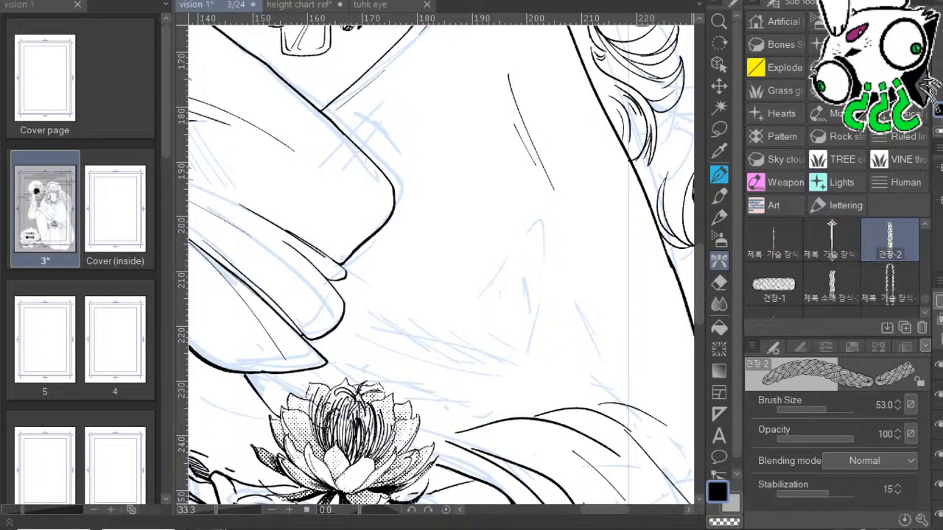
Test the 건장-2 braid on the shawl, undo the strokes and enlarge the brush to 120.
{"action": "left_click_drag", "start_coordinate": [486, 197], "coordinate": [534, 277]}
{"action": "key", "text": "ctrl+z"}
{"action": "left_click_drag", "start_coordinate": [533, 260], "coordinate": [495, 216]}
{"action": "key", "text": "ctrl+z"}
{"action": "key", "text": "]"}
{"action": "key", "text": "]"}
{"action": "key", "text": "]"}
{"action": "key", "text": "]"}
{"action": "key", "text": "]"}
{"action": "key", "text": "ctrl+z"}
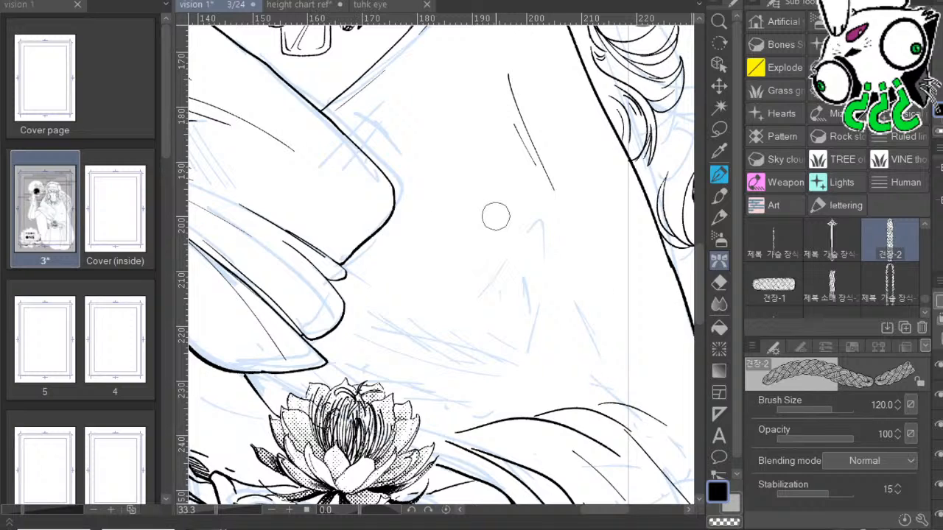
Paint three short braided closures along the shawl's front edge above the lotus, following the sketch.
{"action": "left_click_drag", "start_coordinate": [372, 120], "coordinate": [343, 167]}
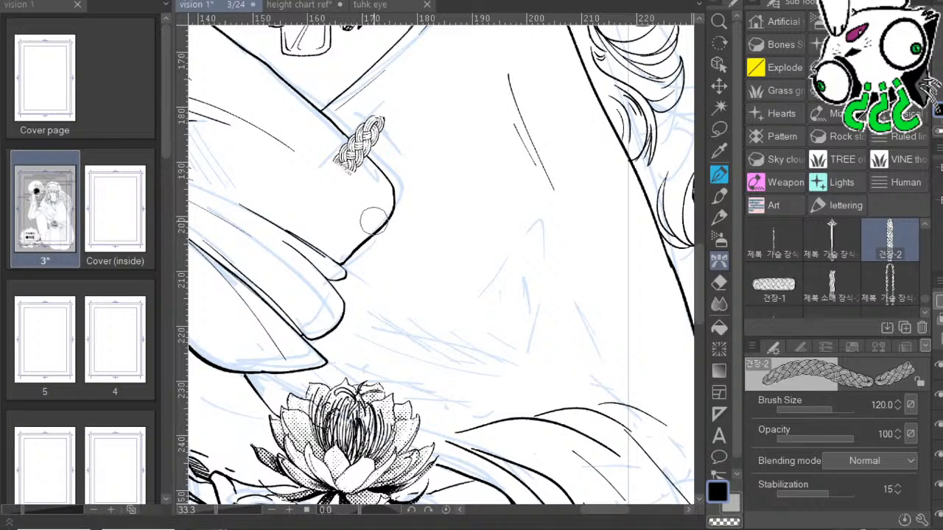
{"action": "left_click_drag", "start_coordinate": [391, 255], "coordinate": [341, 221]}
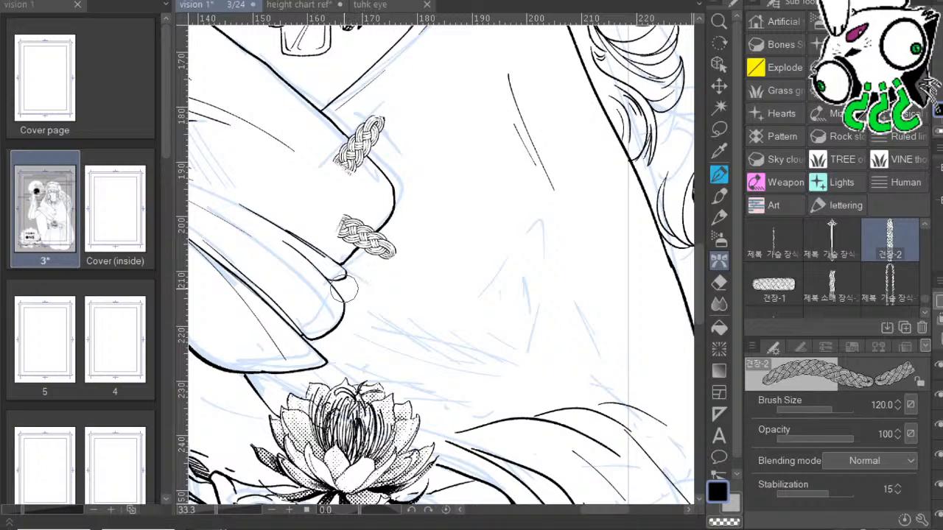
{"action": "left_click_drag", "start_coordinate": [345, 286], "coordinate": [316, 270]}
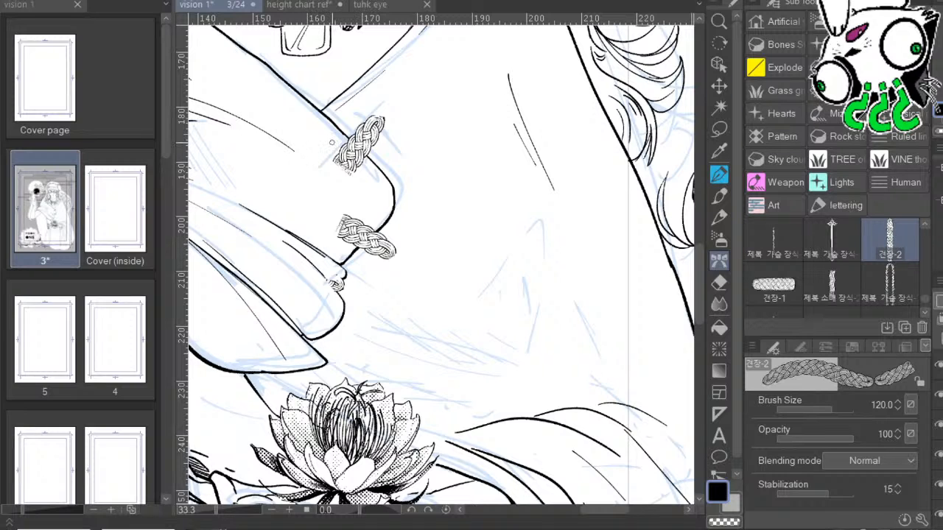
Tidy the lowest braid where it meets the fold edges using the じわペン pen, and try a stroke at the middle braid's outer end.
{"action": "key", "text": "p"}
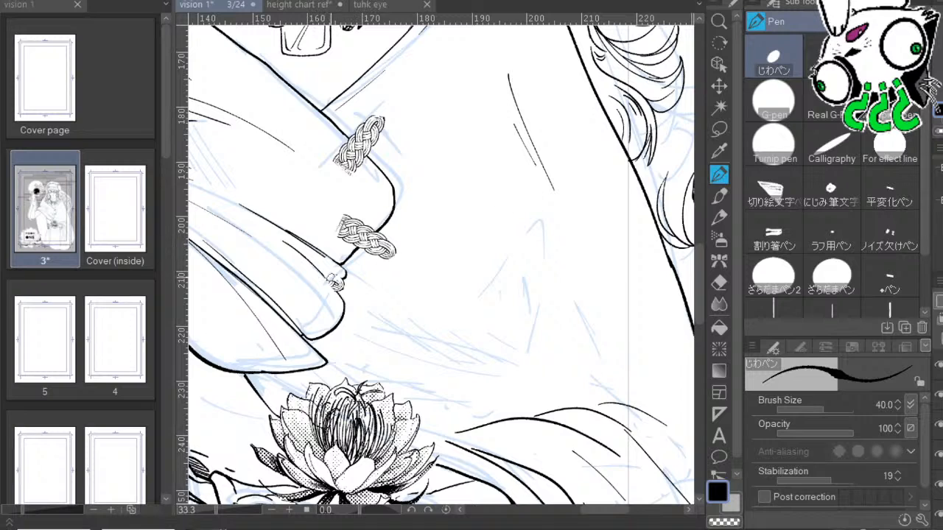
{"action": "left_click_drag", "start_coordinate": [318, 273], "coordinate": [347, 311]}
{"action": "key", "text": "ctrl+z"}
{"action": "left_click_drag", "start_coordinate": [383, 252], "coordinate": [374, 270]}
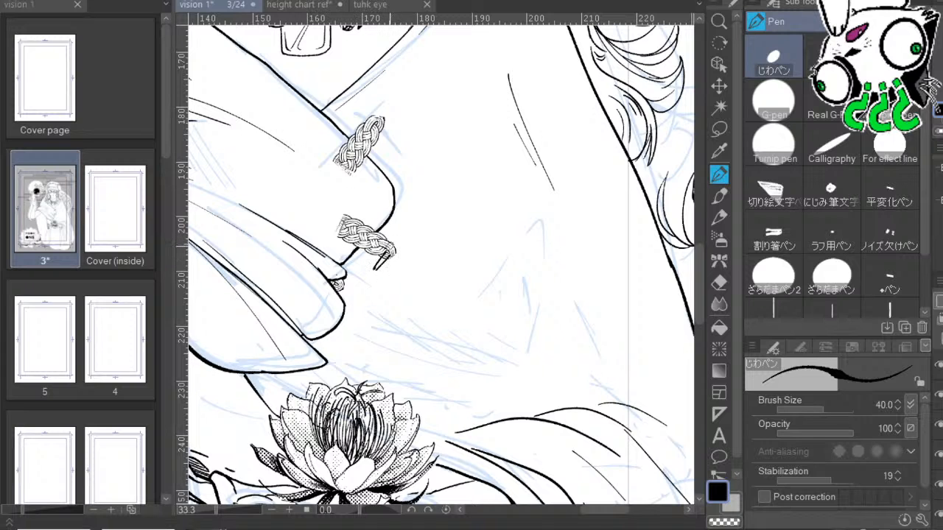
{"action": "key", "text": "ctrl+z"}
Ink dark edge lines across the inner ends of the middle and upper braids.
{"action": "left_click", "coordinate": [289, 510]}
{"action": "left_click_drag", "start_coordinate": [455, 351], "coordinate": [520, 341]}
{"action": "mouse_move", "coordinate": [359, 182]}
{"action": "left_mouse_down"}
{"action": "mouse_move", "coordinate": [356, 207]}
{"action": "mouse_move", "coordinate": [358, 193]}
{"action": "left_mouse_up"}
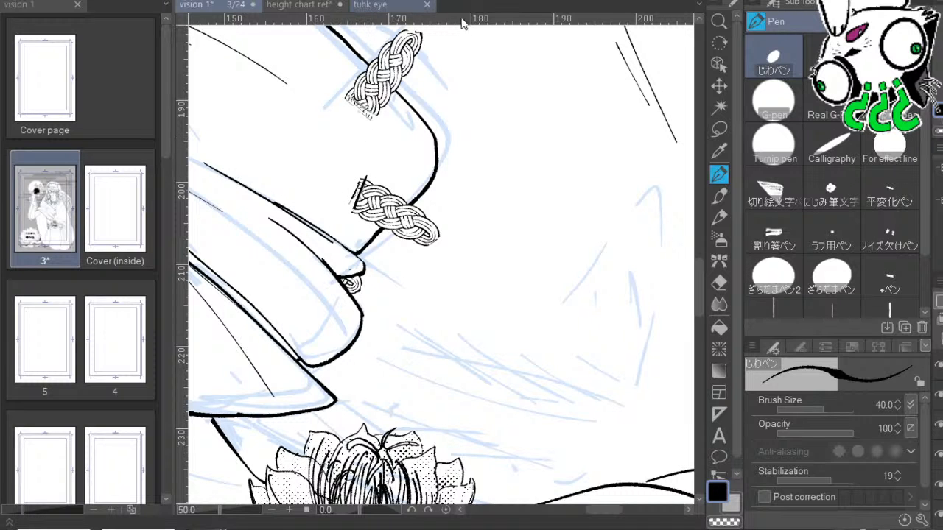
{"action": "left_click_drag", "start_coordinate": [481, 166], "coordinate": [442, 263]}
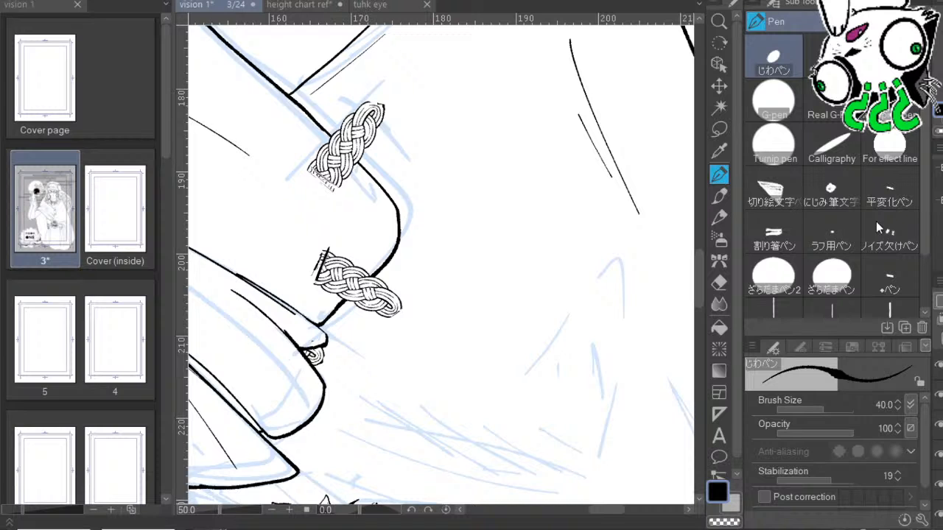
{"action": "left_click_drag", "start_coordinate": [517, 321], "coordinate": [564, 263]}
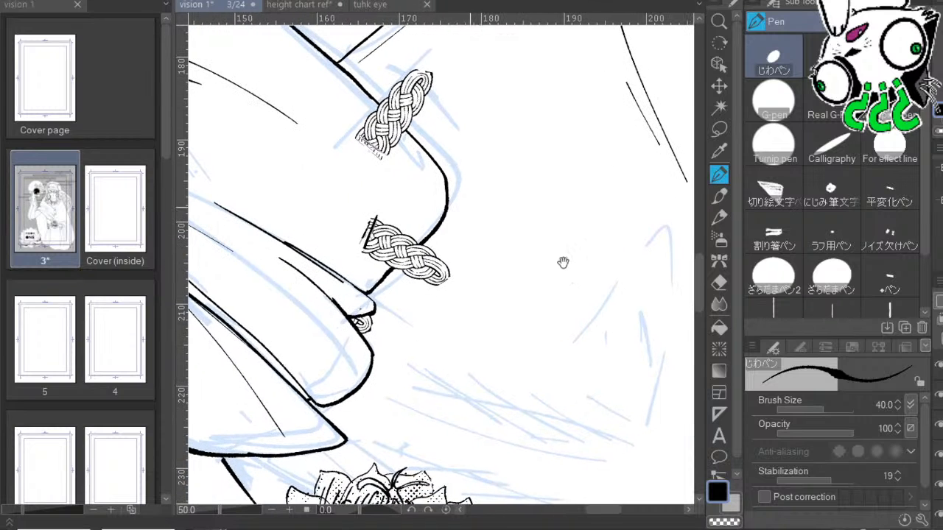
{"action": "left_click_drag", "start_coordinate": [351, 133], "coordinate": [385, 160]}
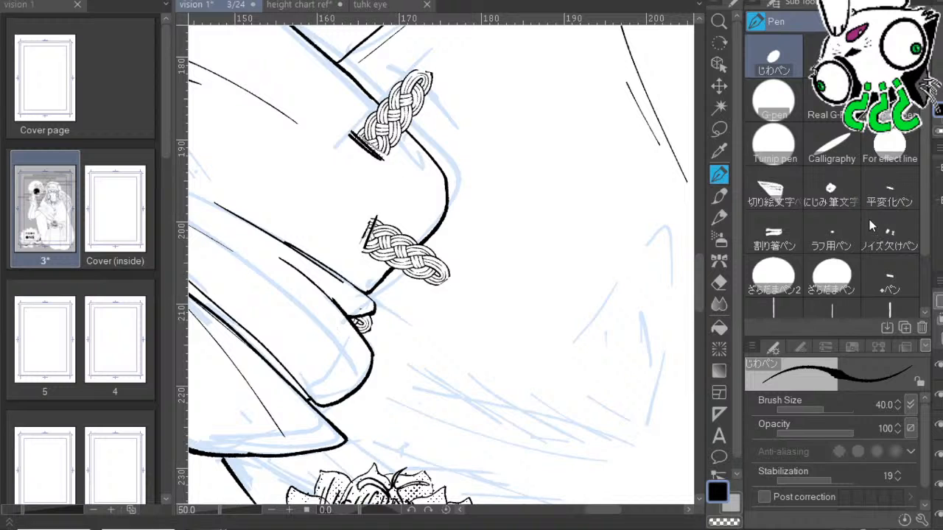
Ink a slanted toggle bar through the middle braid's outer loop and fill it solid black.
{"action": "scroll", "coordinate": [355, 215], "scroll_direction": "down", "scroll_amount": 2}
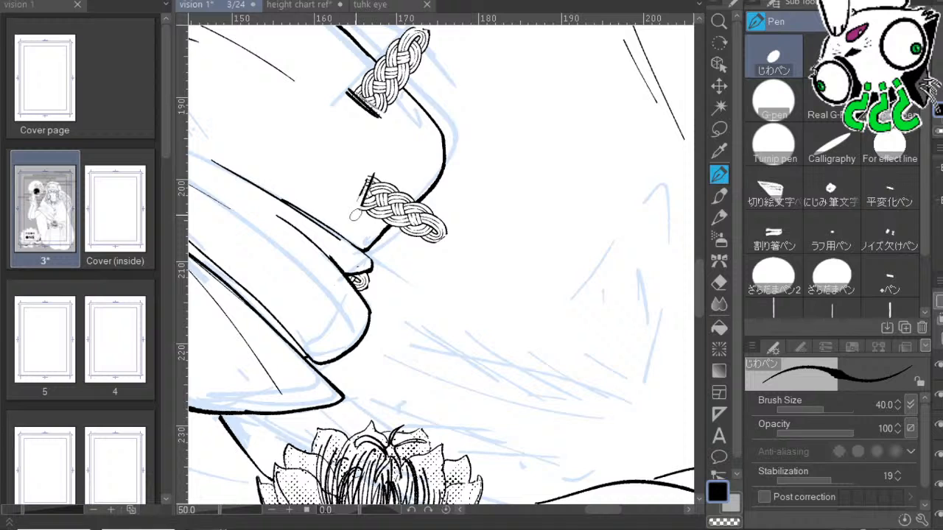
{"action": "left_click_drag", "start_coordinate": [469, 281], "coordinate": [465, 260]}
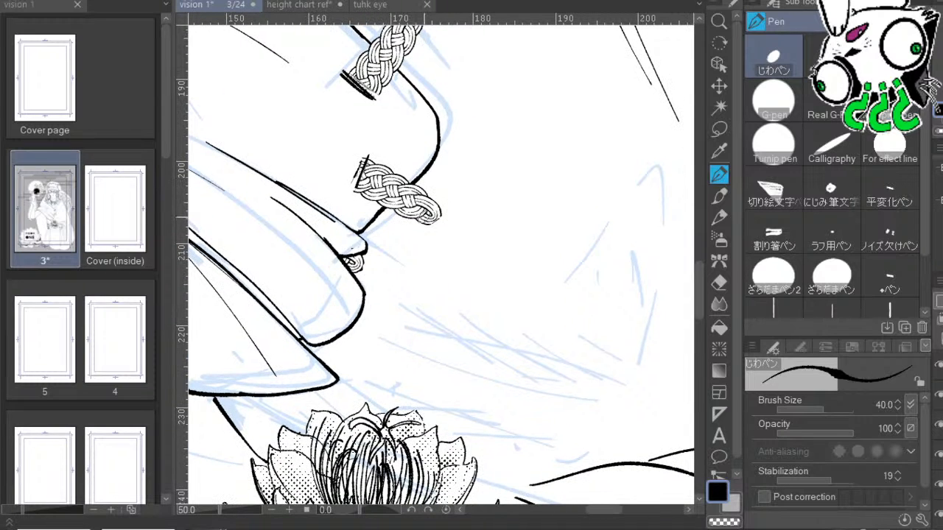
{"action": "mouse_move", "coordinate": [423, 217]}
{"action": "left_mouse_down"}
{"action": "mouse_move", "coordinate": [412, 238]}
{"action": "mouse_move", "coordinate": [432, 213]}
{"action": "mouse_move", "coordinate": [415, 237]}
{"action": "left_mouse_up"}
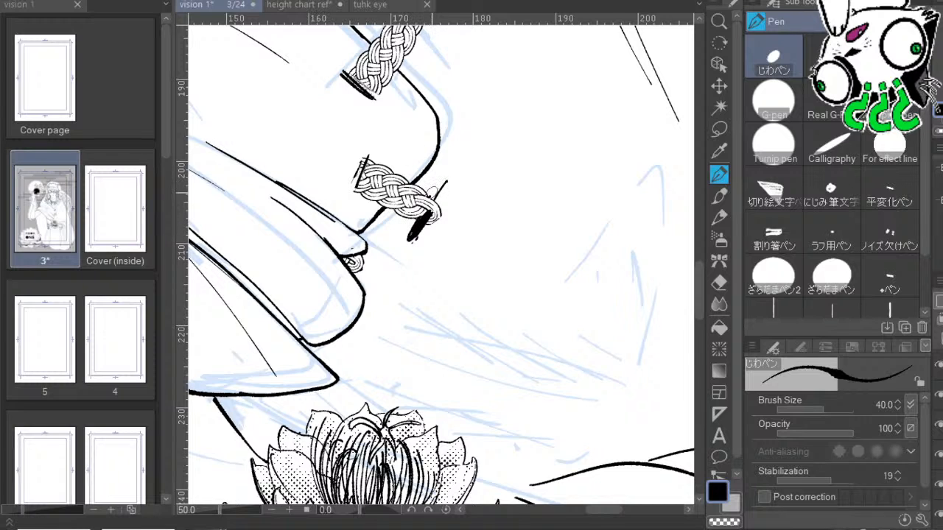
{"action": "left_click_drag", "start_coordinate": [445, 183], "coordinate": [413, 239]}
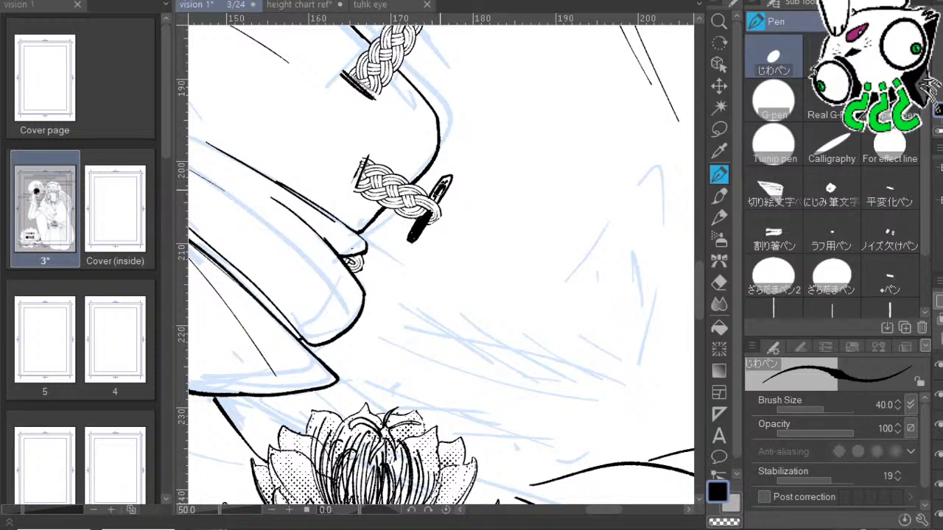
{"action": "mouse_move", "coordinate": [439, 196]}
{"action": "left_mouse_down"}
{"action": "mouse_move", "coordinate": [449, 176]}
{"action": "mouse_move", "coordinate": [447, 184]}
{"action": "mouse_move", "coordinate": [476, 184]}
{"action": "left_mouse_up"}
{"action": "left_click_drag", "start_coordinate": [473, 227], "coordinate": [529, 133]}
{"action": "left_click_drag", "start_coordinate": [415, 179], "coordinate": [417, 182]}
{"action": "left_click_drag", "start_coordinate": [541, 174], "coordinate": [513, 269]}
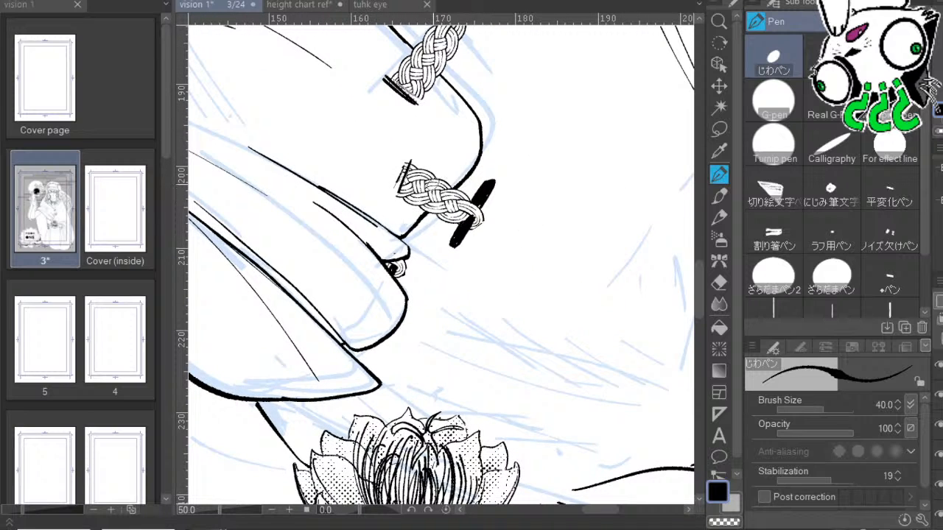
Ink a solid black diagonal toggle bar through the outer loop of the upper braid.
{"action": "left_click_drag", "start_coordinate": [550, 196], "coordinate": [514, 247]}
{"action": "left_click_drag", "start_coordinate": [572, 187], "coordinate": [559, 273]}
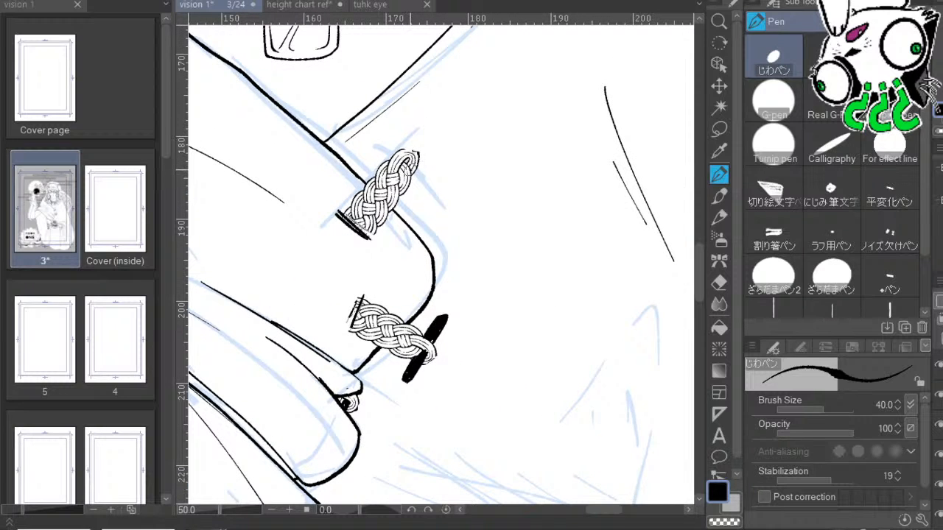
{"action": "mouse_move", "coordinate": [412, 168]}
{"action": "left_mouse_down"}
{"action": "mouse_move", "coordinate": [440, 184]}
{"action": "mouse_move", "coordinate": [405, 155]}
{"action": "left_mouse_up"}
{"action": "mouse_move", "coordinate": [406, 159]}
{"action": "left_mouse_down"}
{"action": "mouse_move", "coordinate": [438, 185]}
{"action": "mouse_move", "coordinate": [412, 164]}
{"action": "left_mouse_up"}
{"action": "mouse_move", "coordinate": [505, 218]}
{"action": "left_mouse_down"}
{"action": "mouse_move", "coordinate": [522, 234]}
{"action": "mouse_move", "coordinate": [518, 194]}
{"action": "left_mouse_up"}
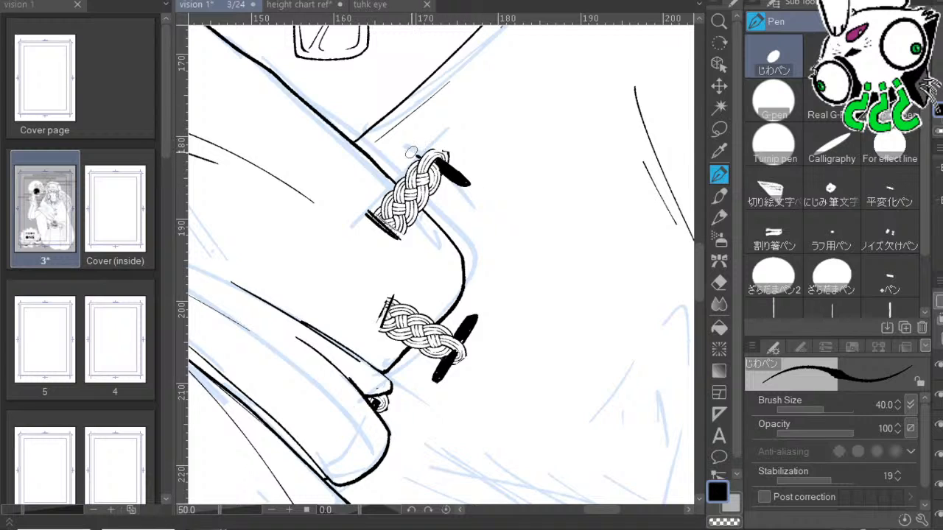
{"action": "left_click_drag", "start_coordinate": [407, 143], "coordinate": [438, 154]}
{"action": "left_click_drag", "start_coordinate": [430, 148], "coordinate": [409, 149]}
{"action": "left_click_drag", "start_coordinate": [544, 237], "coordinate": [529, 227]}
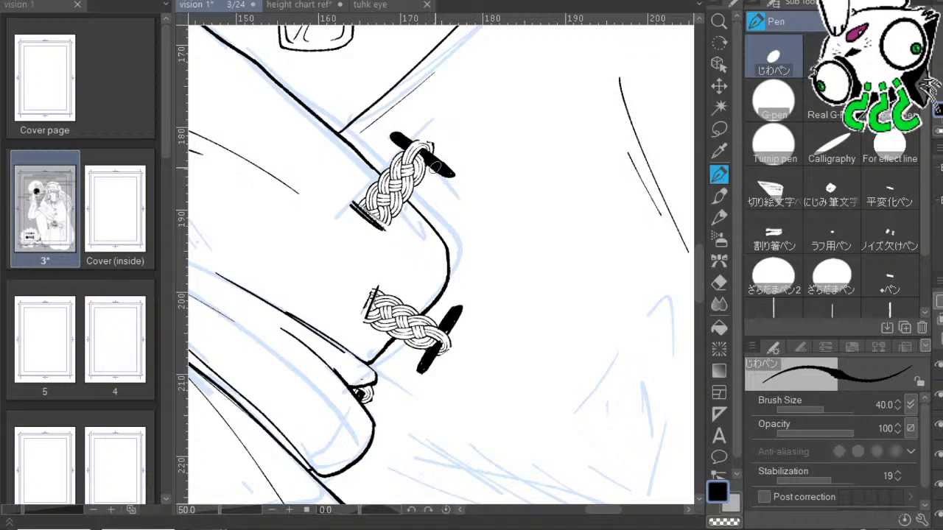
{"action": "left_click_drag", "start_coordinate": [521, 214], "coordinate": [515, 193]}
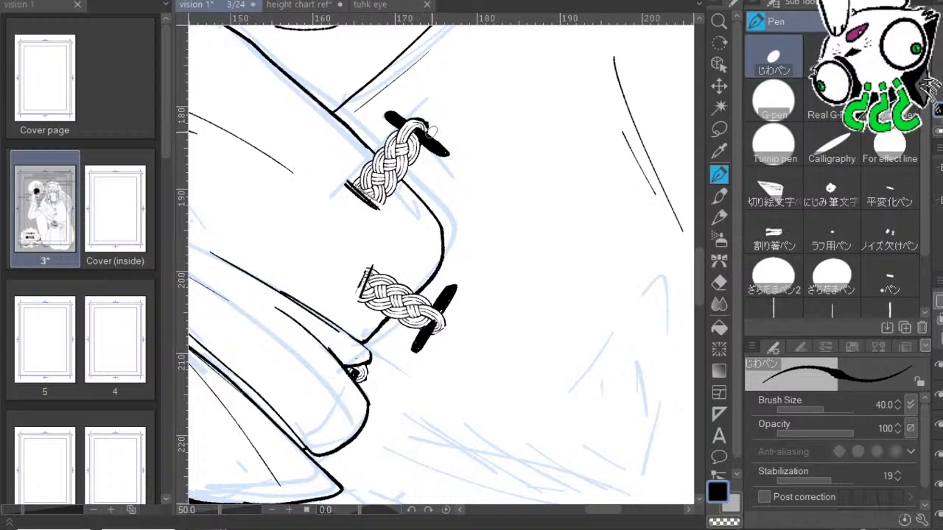
Ink a short diagonal crease line from the upper braid's inner end toward the shawl's edge.
{"action": "left_click_drag", "start_coordinate": [526, 200], "coordinate": [556, 163]}
{"action": "left_click_drag", "start_coordinate": [400, 167], "coordinate": [427, 179]}
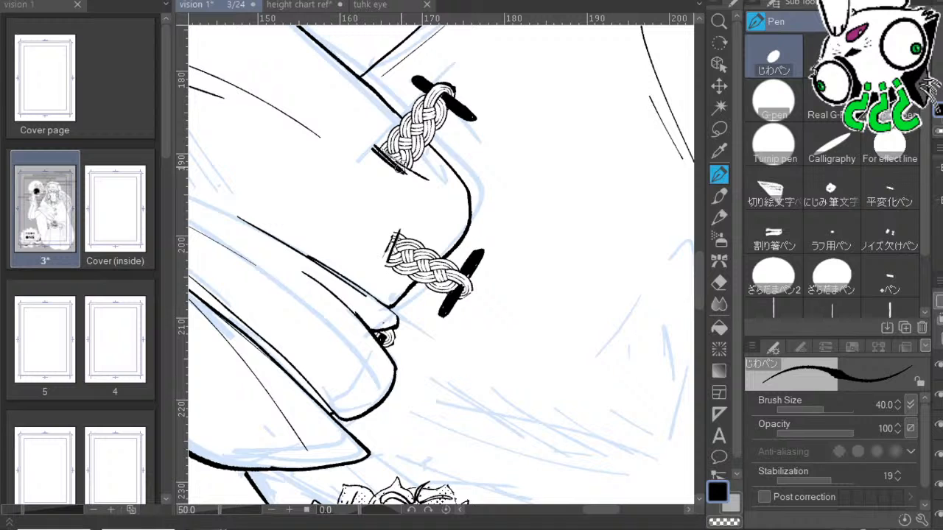
{"action": "left_click_drag", "start_coordinate": [553, 243], "coordinate": [543, 194]}
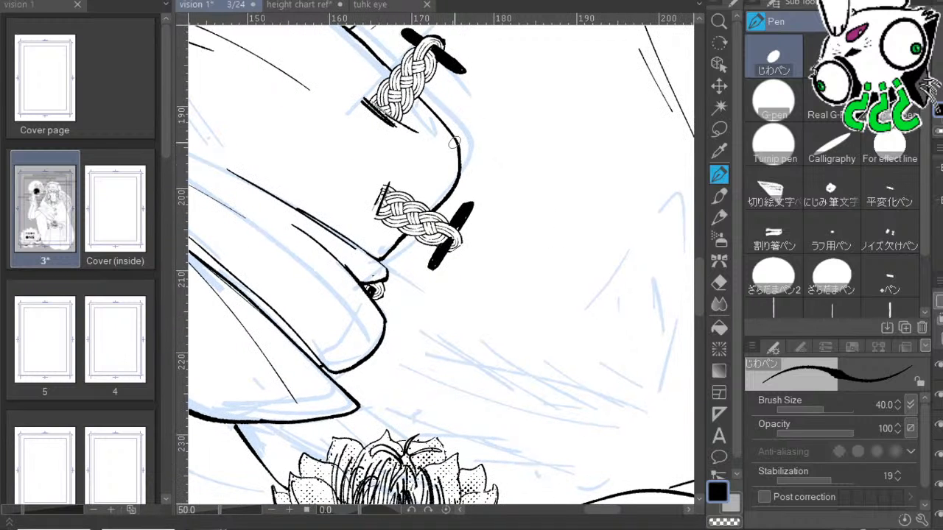
Extend the crease at the middle braid's inner end and ink short crease lines just outside its toggle bar.
{"action": "left_click_drag", "start_coordinate": [367, 233], "coordinate": [385, 192]}
{"action": "left_click_drag", "start_coordinate": [562, 264], "coordinate": [566, 220]}
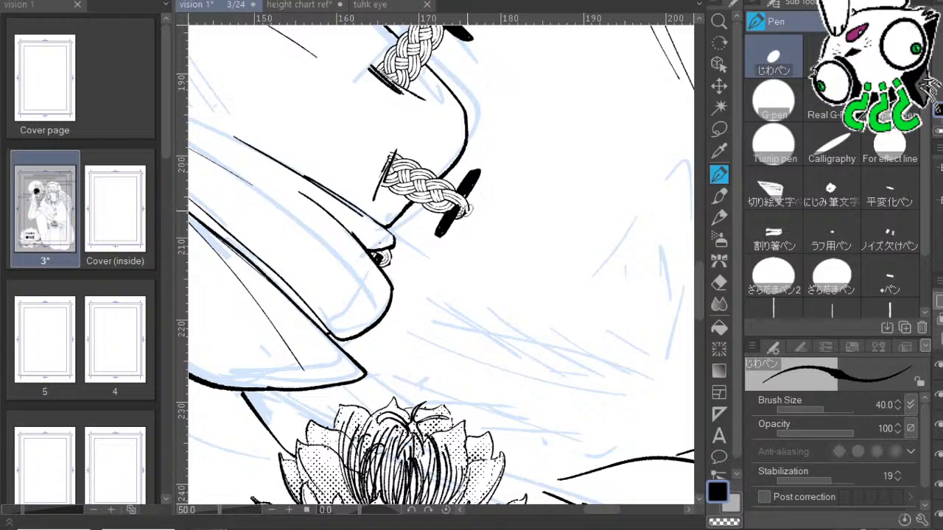
{"action": "left_click_drag", "start_coordinate": [456, 235], "coordinate": [468, 244]}
{"action": "left_click_drag", "start_coordinate": [486, 195], "coordinate": [516, 207]}
{"action": "left_click_drag", "start_coordinate": [510, 204], "coordinate": [527, 213]}
{"action": "left_click_drag", "start_coordinate": [523, 160], "coordinate": [560, 273]}
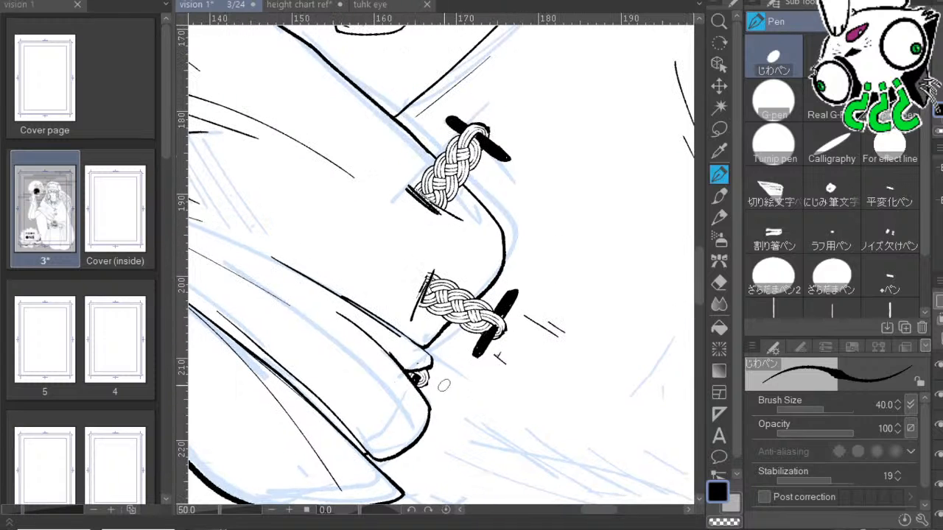
Ink two slanted creases beside the lowest braid and a long thin crease running away from the middle toggle bar's lower tip.
{"action": "left_click_drag", "start_coordinate": [444, 384], "coordinate": [486, 403]}
{"action": "left_click_drag", "start_coordinate": [452, 402], "coordinate": [506, 418]}
{"action": "mouse_move", "coordinate": [587, 277]}
{"action": "left_mouse_down"}
{"action": "mouse_move", "coordinate": [506, 246]}
{"action": "mouse_move", "coordinate": [471, 195]}
{"action": "left_mouse_up"}
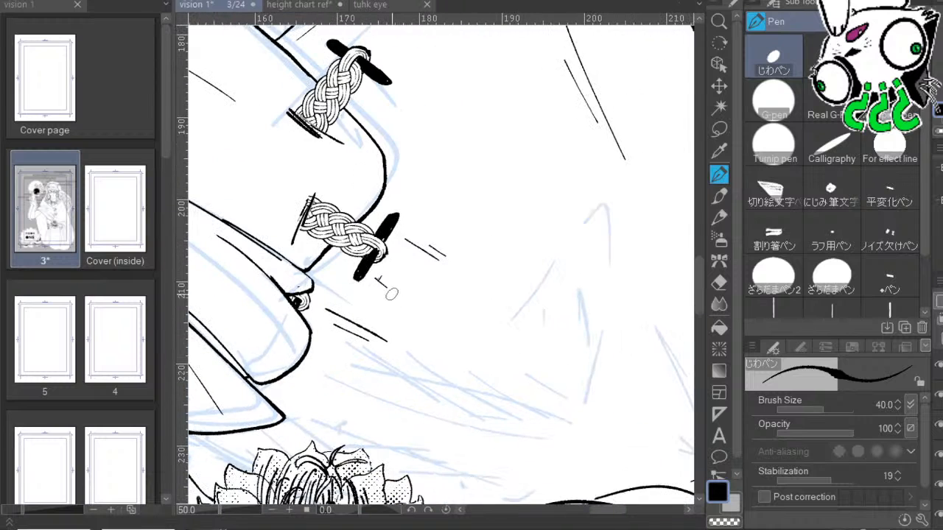
{"action": "left_click_drag", "start_coordinate": [385, 301], "coordinate": [488, 348]}
{"action": "left_click_drag", "start_coordinate": [417, 134], "coordinate": [376, 190]}
Ink short creases fanning out from the upper toggle bar, plus one long thin crease toward the collar.
{"action": "left_click_drag", "start_coordinate": [473, 168], "coordinate": [526, 332]}
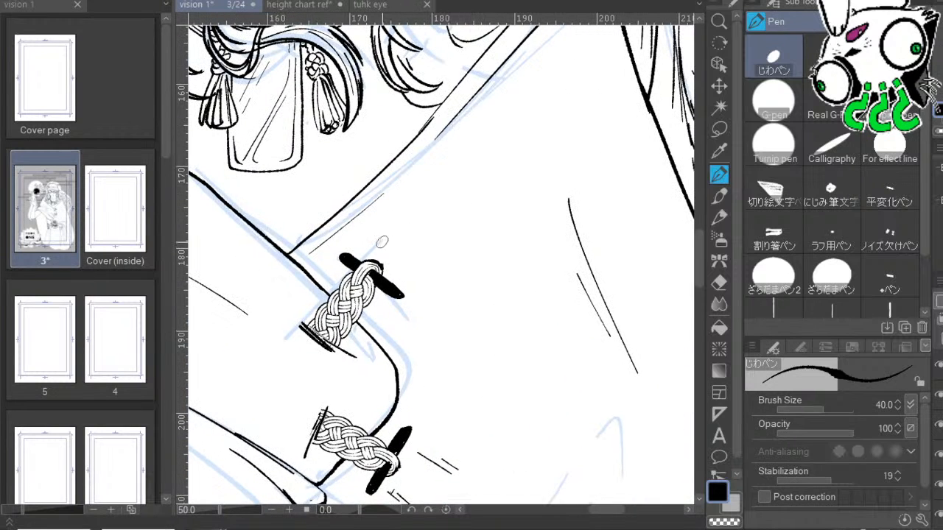
{"action": "mouse_move", "coordinate": [377, 244]}
{"action": "left_mouse_down"}
{"action": "mouse_move", "coordinate": [420, 200]}
{"action": "mouse_move", "coordinate": [402, 232]}
{"action": "left_mouse_up"}
{"action": "left_click_drag", "start_coordinate": [390, 251], "coordinate": [417, 243]}
{"action": "left_click_drag", "start_coordinate": [402, 270], "coordinate": [550, 166]}
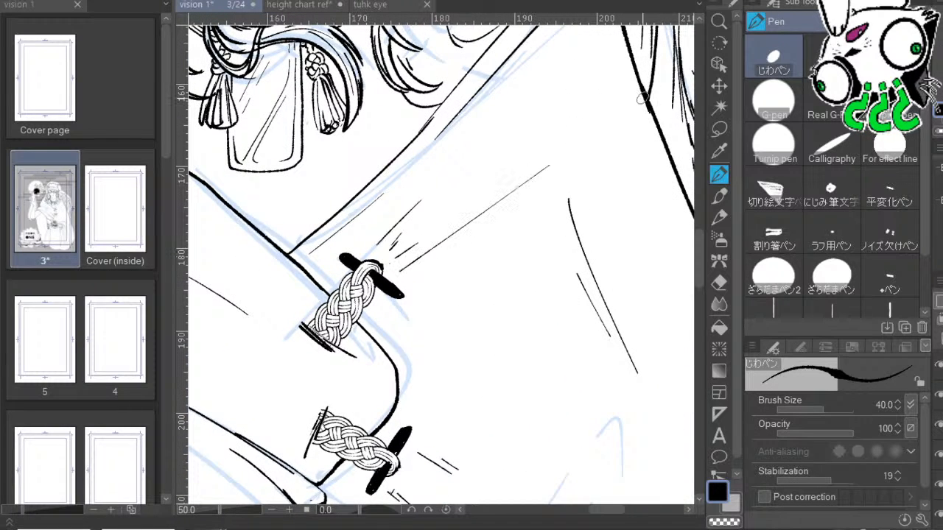
Erase the two thin fold lines in the open robe area and add a short crease parallel to the upper toggle's long one.
{"action": "mouse_move", "coordinate": [574, 205]}
{"action": "left_mouse_down"}
{"action": "mouse_move", "coordinate": [598, 303]}
{"action": "mouse_move", "coordinate": [576, 224]}
{"action": "mouse_move", "coordinate": [599, 273]}
{"action": "left_mouse_up"}
{"action": "left_click_drag", "start_coordinate": [620, 340], "coordinate": [589, 305]}
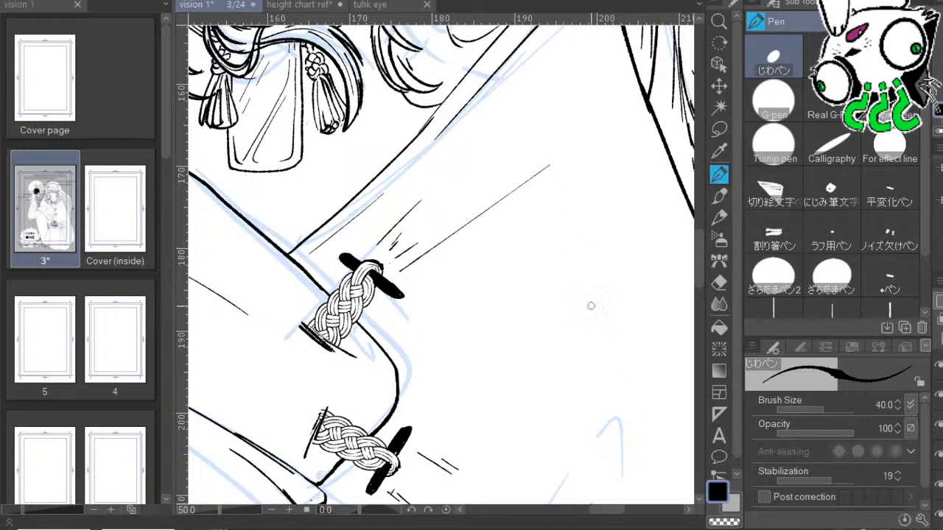
{"action": "mouse_move", "coordinate": [661, 271]}
{"action": "left_mouse_down"}
{"action": "mouse_move", "coordinate": [599, 268]}
{"action": "mouse_move", "coordinate": [594, 255]}
{"action": "left_mouse_up"}
{"action": "left_click_drag", "start_coordinate": [414, 230], "coordinate": [433, 216]}
Erase the upper part of the robe's edge beside the hair, re-ink it as a bent line with two fold branches, and clear the thin hatching.
{"action": "left_click_drag", "start_coordinate": [607, 244], "coordinate": [538, 410]}
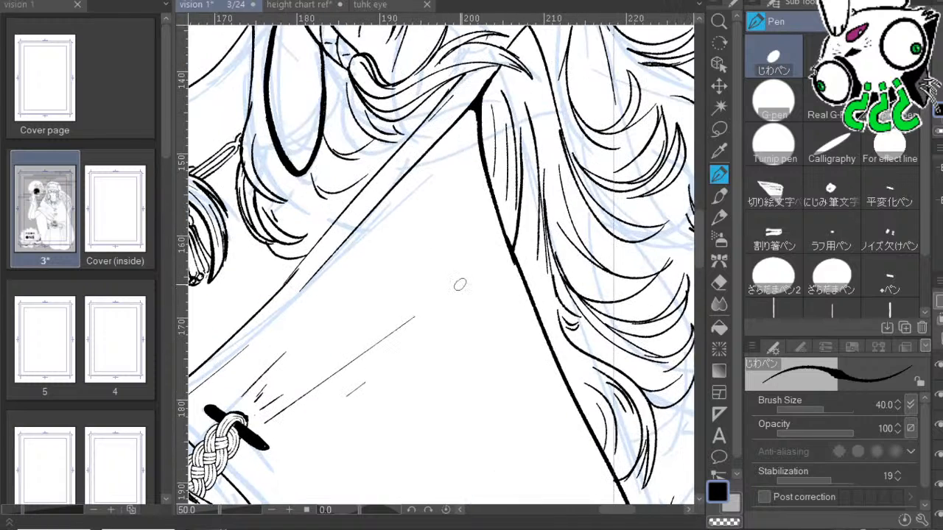
{"action": "mouse_move", "coordinate": [486, 98]}
{"action": "left_mouse_down"}
{"action": "mouse_move", "coordinate": [467, 118]}
{"action": "mouse_move", "coordinate": [472, 108]}
{"action": "mouse_move", "coordinate": [507, 286]}
{"action": "left_mouse_up"}
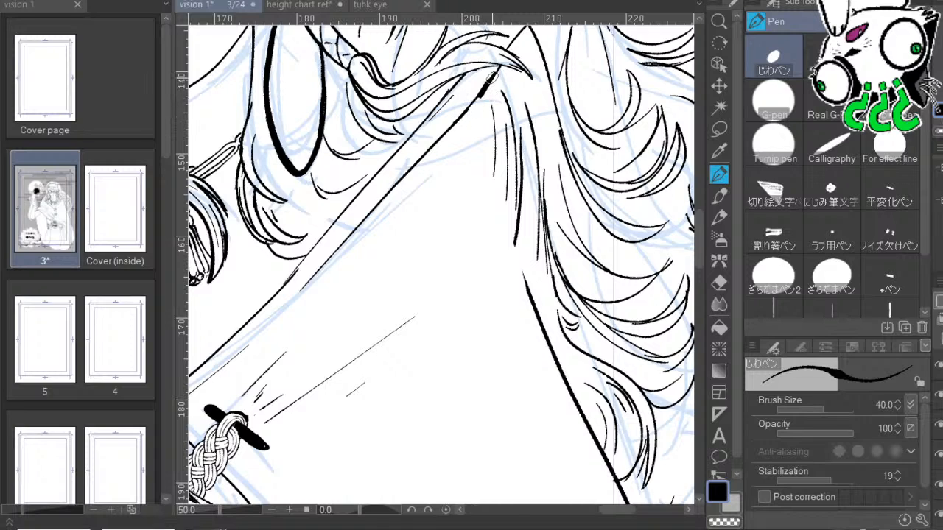
{"action": "left_click_drag", "start_coordinate": [462, 119], "coordinate": [492, 72]}
{"action": "left_click_drag", "start_coordinate": [463, 284], "coordinate": [490, 168]}
{"action": "mouse_move", "coordinate": [491, 80]}
{"action": "left_mouse_down"}
{"action": "mouse_move", "coordinate": [493, 140]}
{"action": "mouse_move", "coordinate": [478, 258]}
{"action": "left_mouse_up"}
{"action": "left_click_drag", "start_coordinate": [491, 156], "coordinate": [507, 293]}
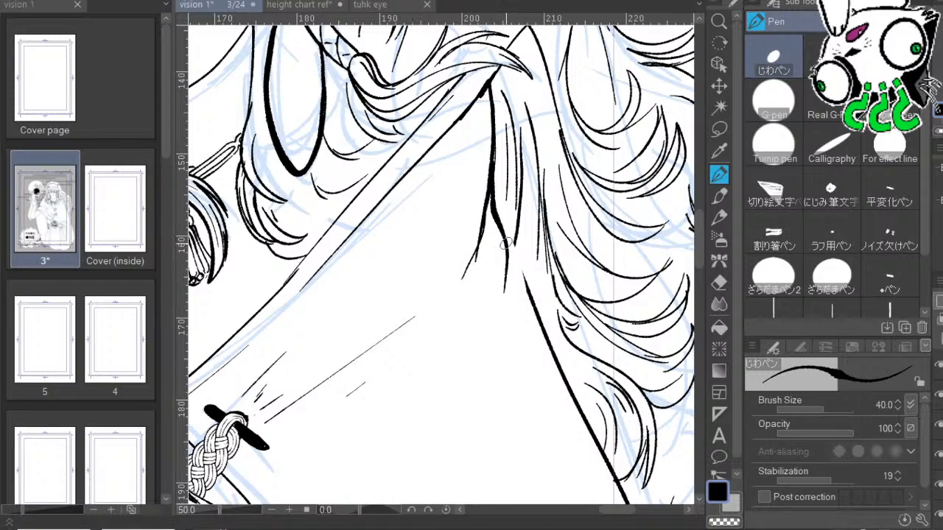
{"action": "left_click_drag", "start_coordinate": [503, 240], "coordinate": [551, 355]}
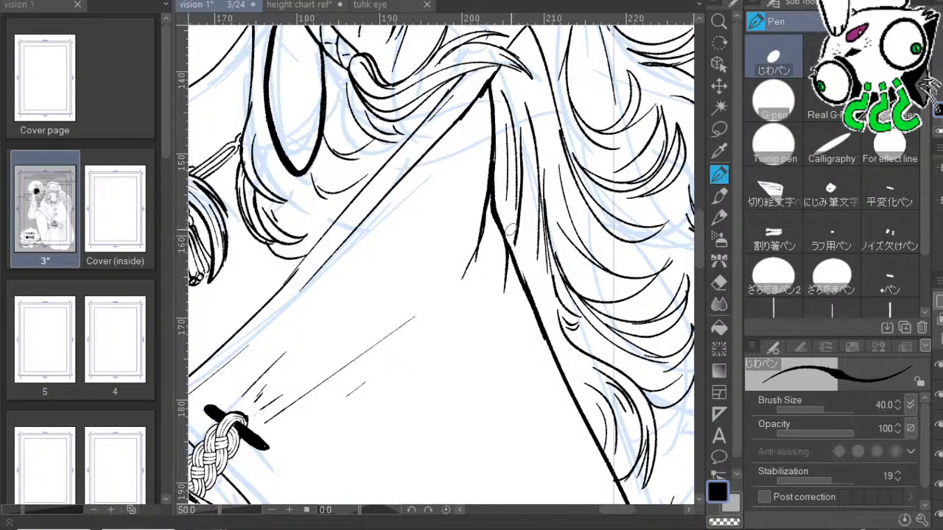
{"action": "mouse_move", "coordinate": [509, 125]}
{"action": "left_mouse_down"}
{"action": "mouse_move", "coordinate": [509, 207]}
{"action": "mouse_move", "coordinate": [501, 85]}
{"action": "mouse_move", "coordinate": [515, 229]}
{"action": "mouse_move", "coordinate": [508, 216]}
{"action": "mouse_move", "coordinate": [522, 180]}
{"action": "mouse_move", "coordinate": [516, 116]}
{"action": "left_mouse_up"}
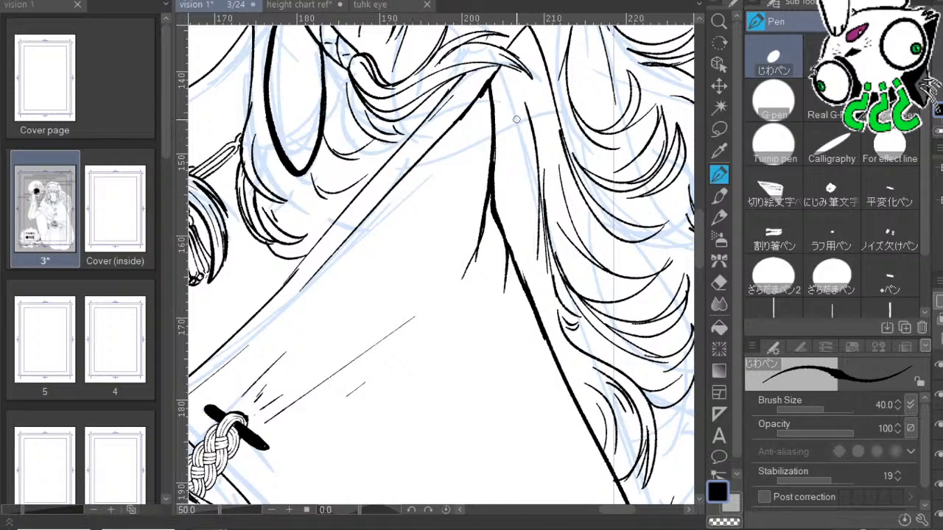
Ink a connecting stroke that bridges the bend between the two fold branches on the robe's edge.
{"action": "left_click_drag", "start_coordinate": [311, 438], "coordinate": [594, 111]}
{"action": "left_click_drag", "start_coordinate": [518, 302], "coordinate": [586, 233]}
{"action": "left_click_drag", "start_coordinate": [445, 216], "coordinate": [442, 267]}
{"action": "left_click_drag", "start_coordinate": [446, 234], "coordinate": [445, 188]}
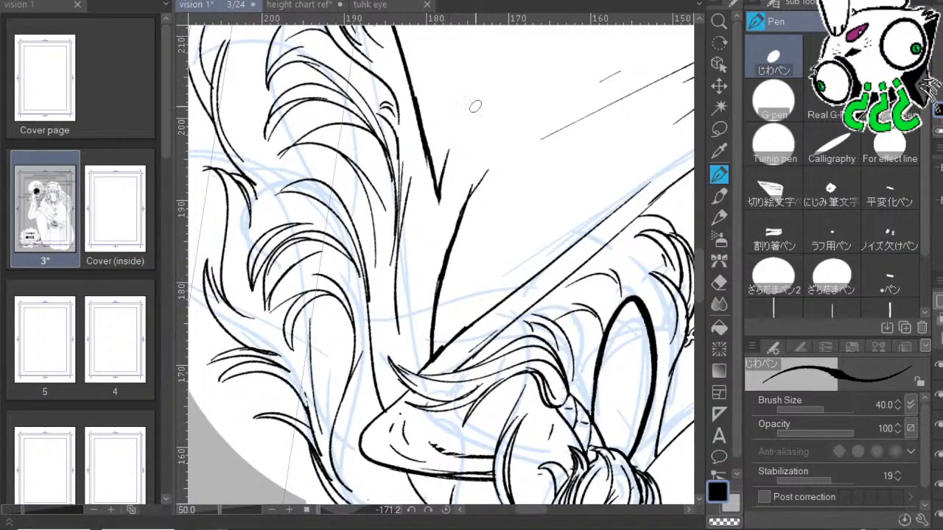
{"action": "mouse_move", "coordinate": [448, 156]}
{"action": "left_mouse_down"}
{"action": "mouse_move", "coordinate": [431, 233]}
{"action": "mouse_move", "coordinate": [435, 302]}
{"action": "left_mouse_up"}
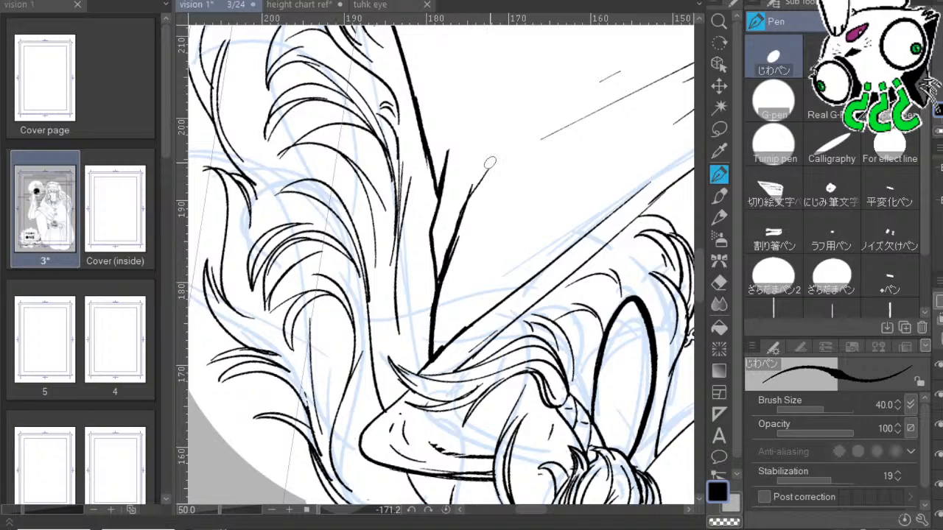
Remove the thick upper fold branch from the robe's edge and redraw it as a thinner curved crease.
{"action": "key", "text": "ctrl+z"}
{"action": "key", "text": "ctrl+z"}
{"action": "key", "text": "ctrl+z"}
{"action": "key", "text": "ctrl+z"}
{"action": "key", "text": "ctrl+z"}
{"action": "key", "text": "ctrl+z"}
{"action": "key", "text": "ctrl+z"}
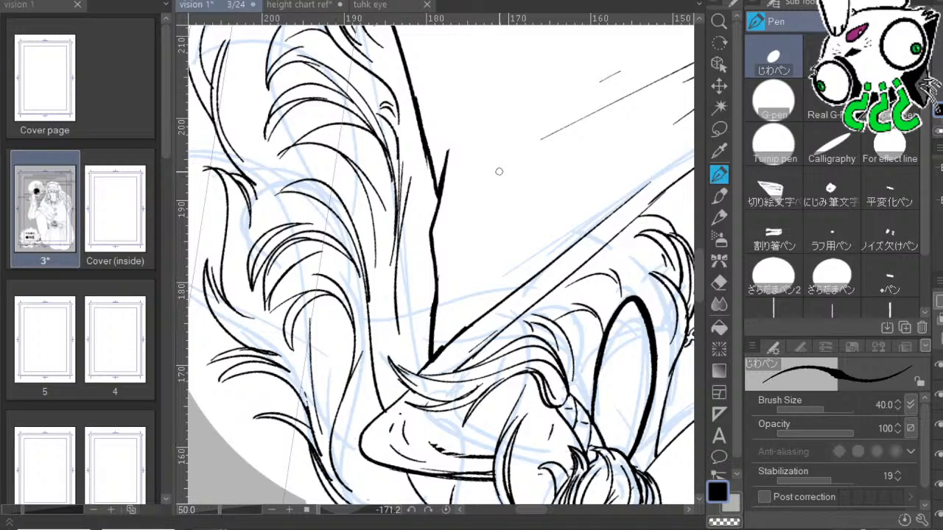
{"action": "left_click_drag", "start_coordinate": [444, 268], "coordinate": [493, 175]}
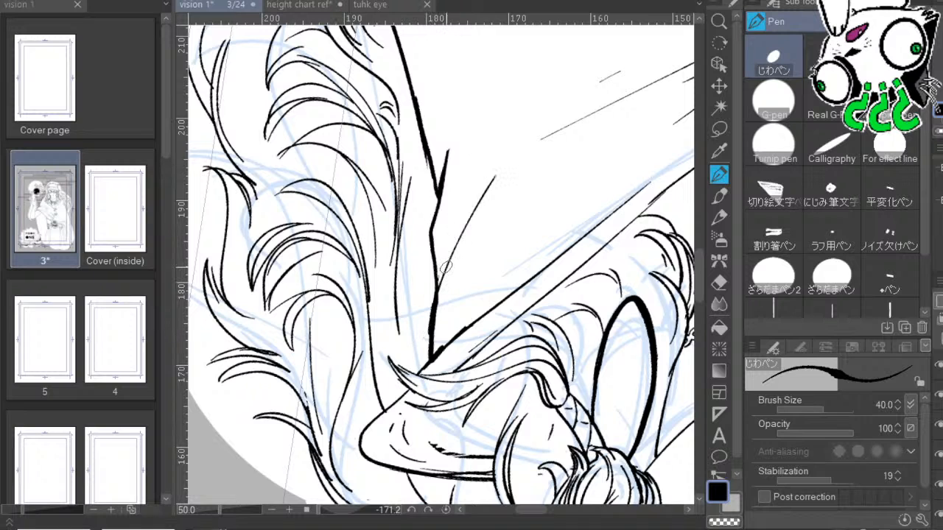
{"action": "key", "text": "ctrl+z"}
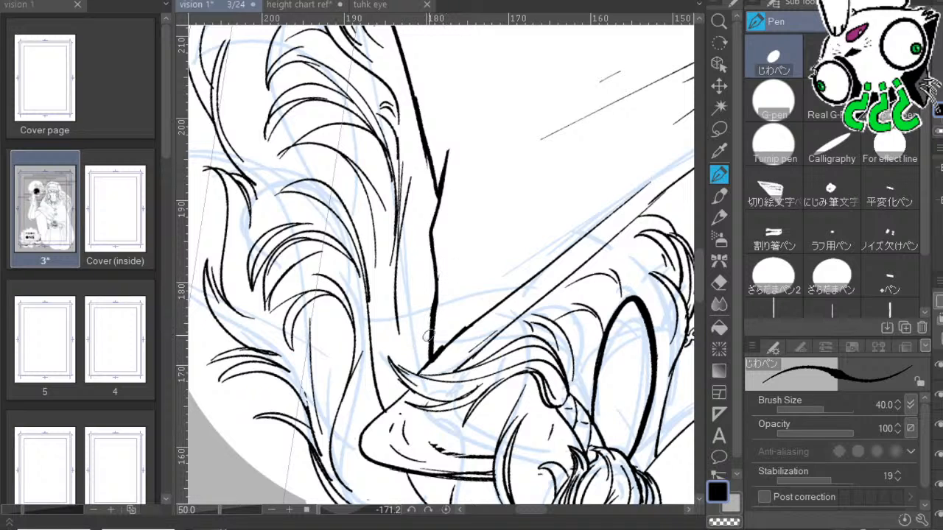
{"action": "left_click_drag", "start_coordinate": [438, 289], "coordinate": [489, 152]}
Ink doubled tapering strokes that lengthen the lower fold branch on the robe's bent edge.
{"action": "left_click_drag", "start_coordinate": [558, 214], "coordinate": [520, 368]}
{"action": "left_click_drag", "start_coordinate": [404, 336], "coordinate": [427, 229]}
{"action": "left_click_drag", "start_coordinate": [407, 313], "coordinate": [428, 237]}
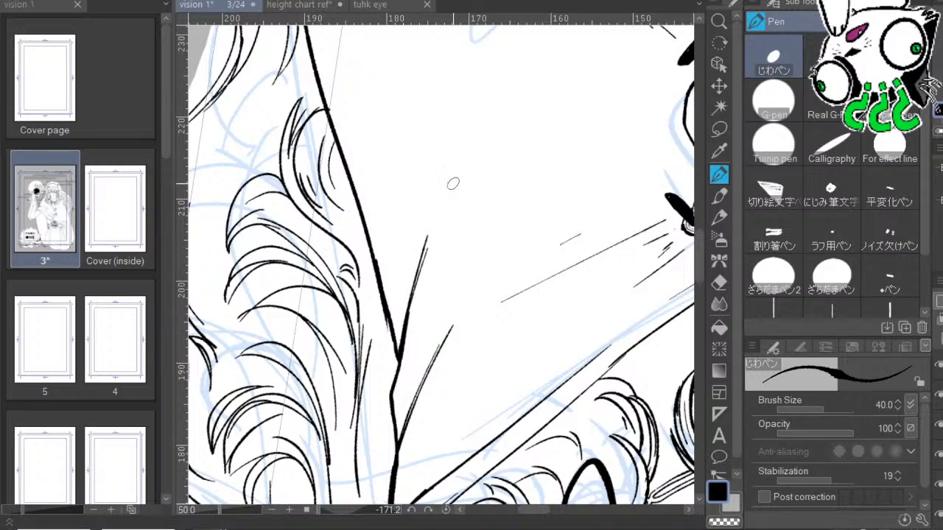
{"action": "left_click_drag", "start_coordinate": [569, 274], "coordinate": [565, 234]}
{"action": "left_click", "coordinate": [445, 510]}
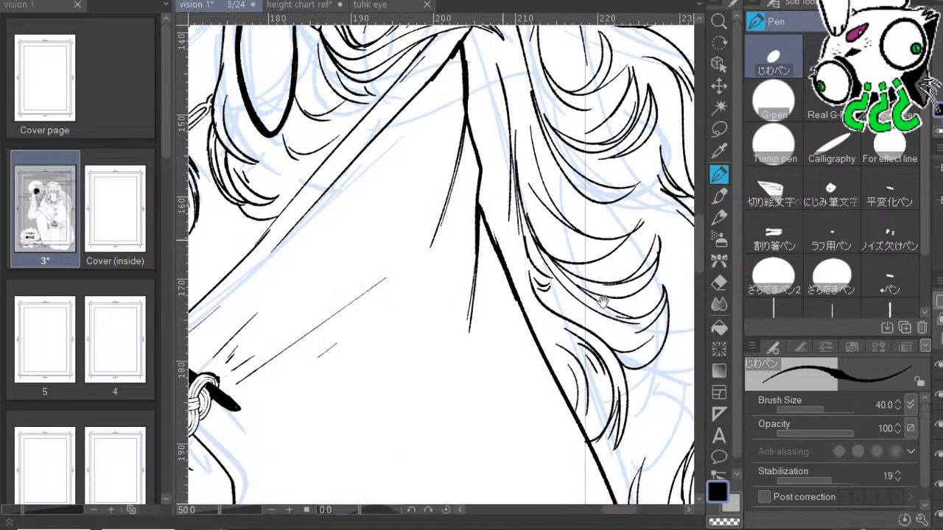
Undo a trial curved crease and erase the outer half of the long thin crease from the upper toggle bar.
{"action": "left_click_drag", "start_coordinate": [603, 302], "coordinate": [646, 261]}
{"action": "left_click_drag", "start_coordinate": [556, 308], "coordinate": [593, 273]}
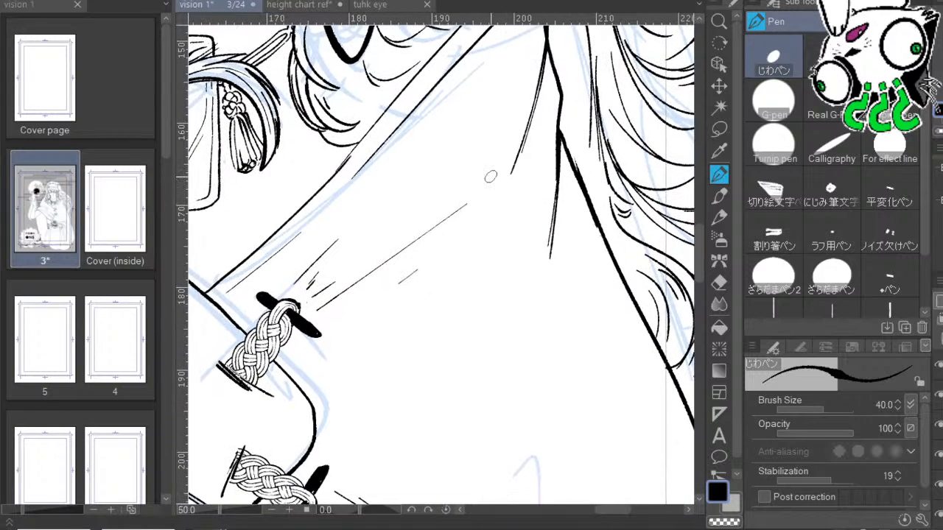
{"action": "left_click_drag", "start_coordinate": [403, 241], "coordinate": [495, 130]}
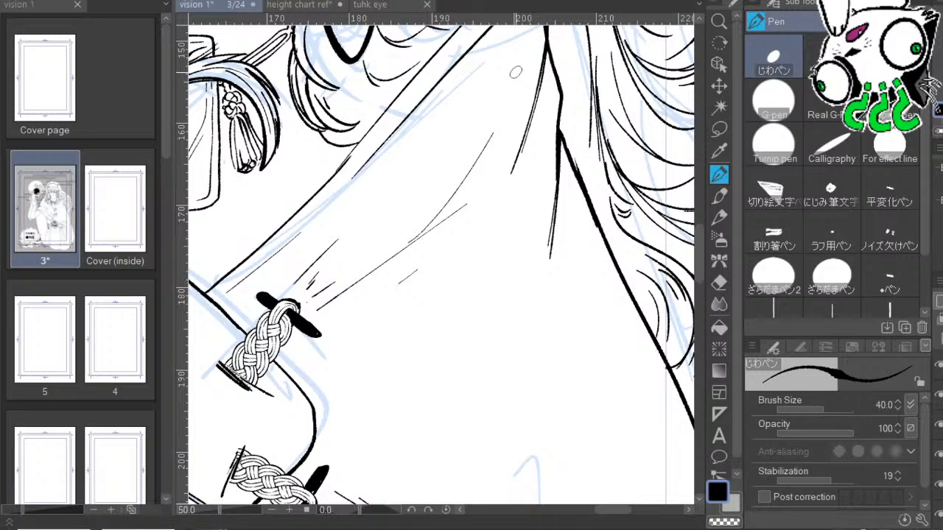
{"action": "key", "text": "ctrl+z"}
{"action": "left_click_drag", "start_coordinate": [467, 206], "coordinate": [384, 264]}
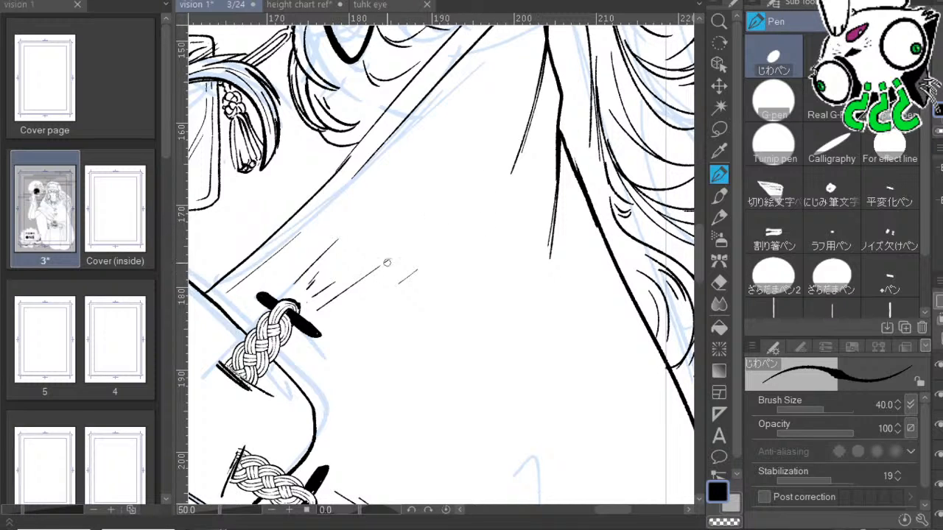
{"action": "left_click", "coordinate": [394, 510]}
{"action": "left_click_drag", "start_coordinate": [394, 510], "coordinate": [396, 510]}
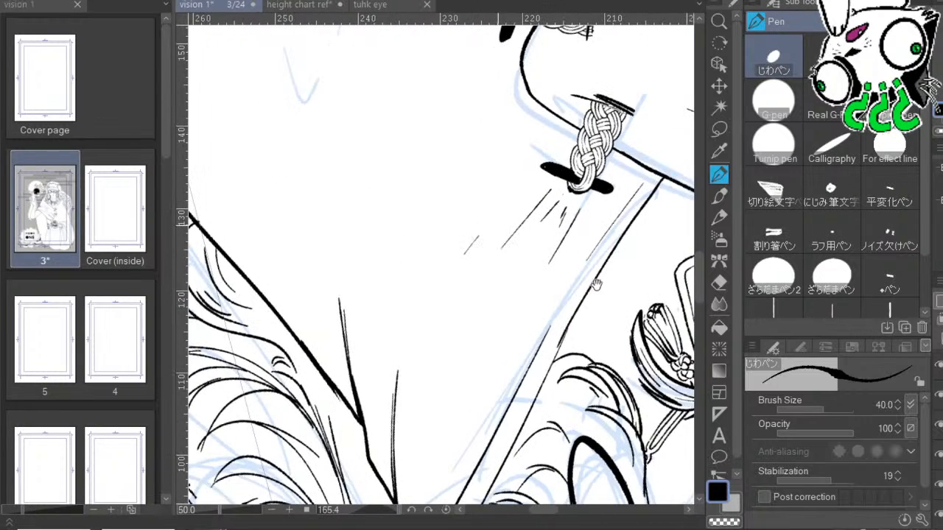
{"action": "left_click_drag", "start_coordinate": [590, 267], "coordinate": [554, 232]}
{"action": "mouse_move", "coordinate": [492, 186]}
{"action": "left_mouse_down"}
{"action": "mouse_move", "coordinate": [438, 265]}
{"action": "mouse_move", "coordinate": [388, 441]}
{"action": "left_mouse_up"}
{"action": "key", "text": "ctrl+z"}
{"action": "left_click_drag", "start_coordinate": [499, 177], "coordinate": [401, 321]}
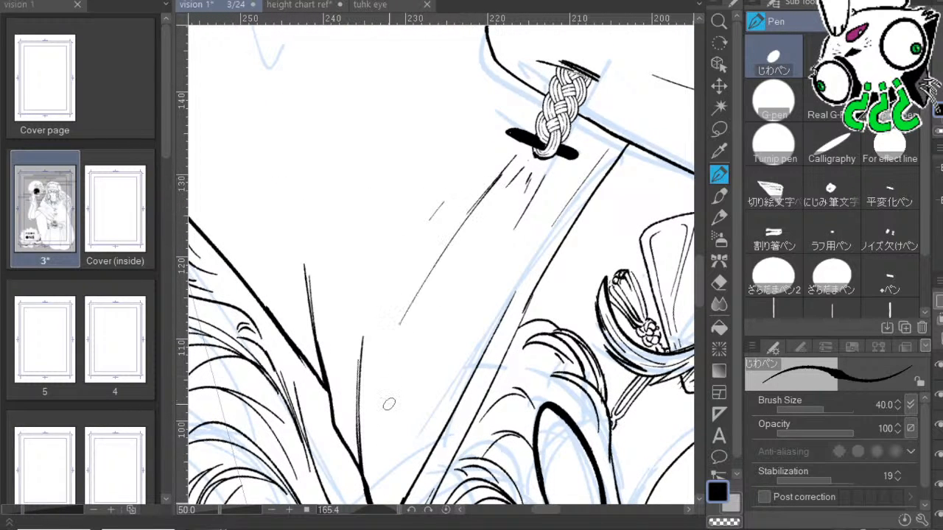
{"action": "key", "text": "ctrl+z"}
{"action": "left_click_drag", "start_coordinate": [442, 243], "coordinate": [390, 363]}
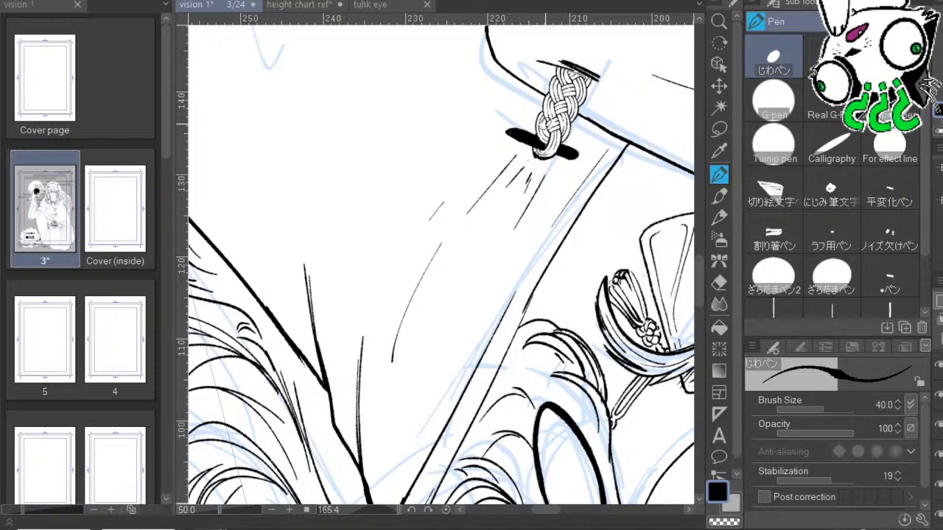
{"action": "key", "text": "ctrl+z"}
Replace the straight creases off the upper toggle bar with long curved fold lines sweeping toward the collar, and double the crease at the robe's edge.
{"action": "mouse_move", "coordinate": [518, 154]}
{"action": "left_mouse_down"}
{"action": "mouse_move", "coordinate": [468, 212]}
{"action": "mouse_move", "coordinate": [429, 217]}
{"action": "left_mouse_up"}
{"action": "left_click_drag", "start_coordinate": [515, 163], "coordinate": [424, 361]}
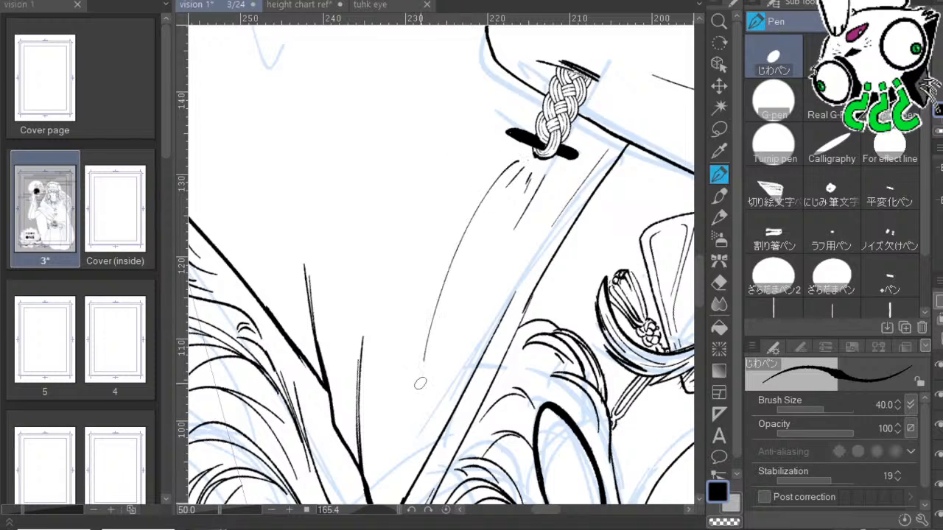
{"action": "key", "text": "ctrl+z"}
{"action": "left_click_drag", "start_coordinate": [504, 172], "coordinate": [380, 385]}
{"action": "mouse_move", "coordinate": [448, 224]}
{"action": "left_mouse_down"}
{"action": "mouse_move", "coordinate": [385, 367]}
{"action": "mouse_move", "coordinate": [385, 281]}
{"action": "mouse_move", "coordinate": [361, 386]}
{"action": "left_mouse_up"}
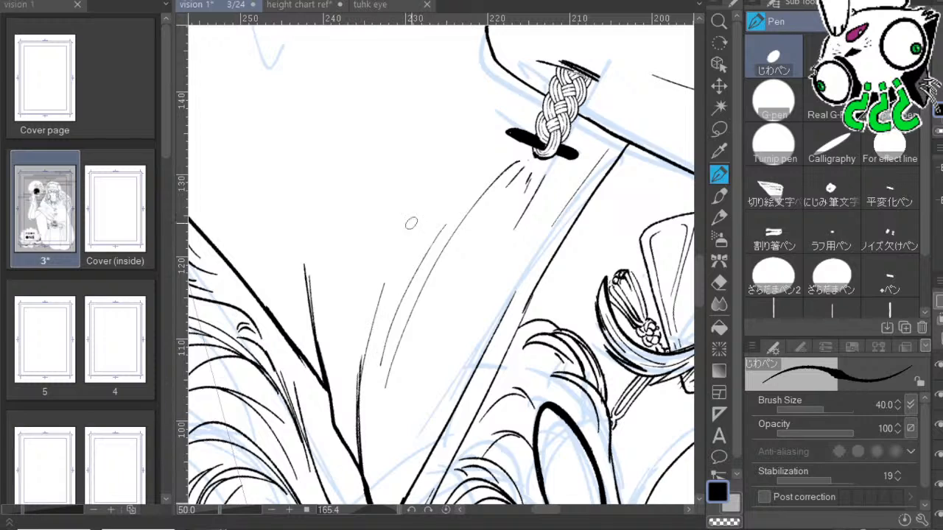
{"action": "left_click_drag", "start_coordinate": [364, 335], "coordinate": [357, 402]}
{"action": "left_click_drag", "start_coordinate": [380, 278], "coordinate": [366, 333]}
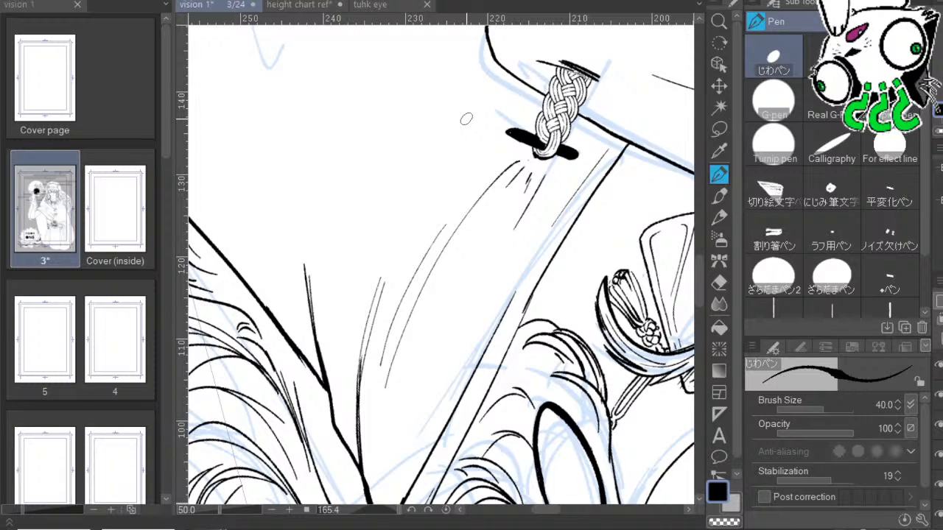
Ink a single long, thin, nearly straight fold line in the open robe area, in line with the edge's lower fold branch.
{"action": "left_click_drag", "start_coordinate": [440, 258], "coordinate": [455, 205]}
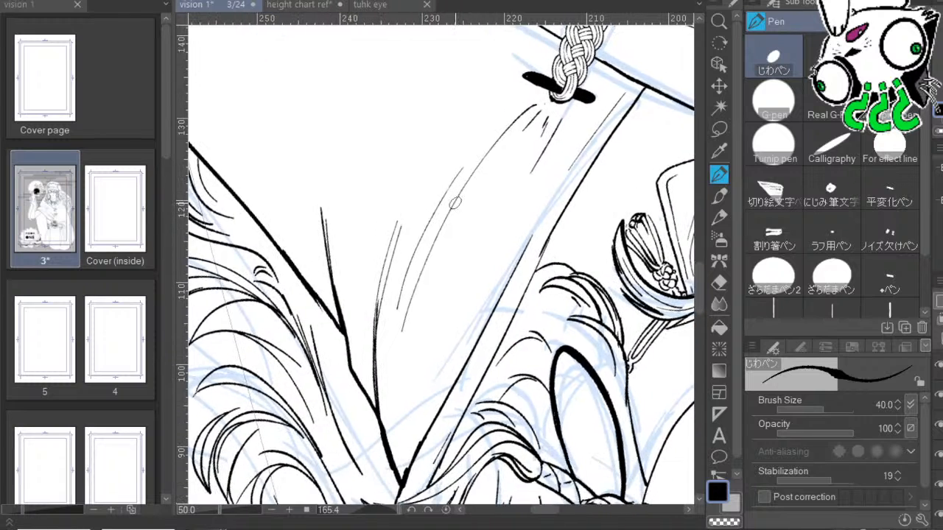
{"action": "left_click_drag", "start_coordinate": [580, 335], "coordinate": [566, 435]}
{"action": "left_click_drag", "start_coordinate": [467, 228], "coordinate": [479, 313]}
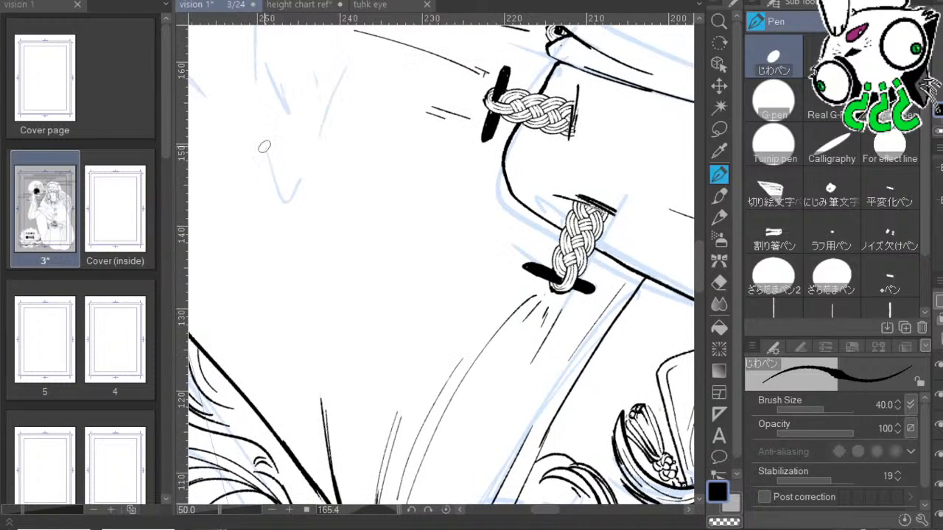
{"action": "left_click_drag", "start_coordinate": [283, 193], "coordinate": [312, 316]}
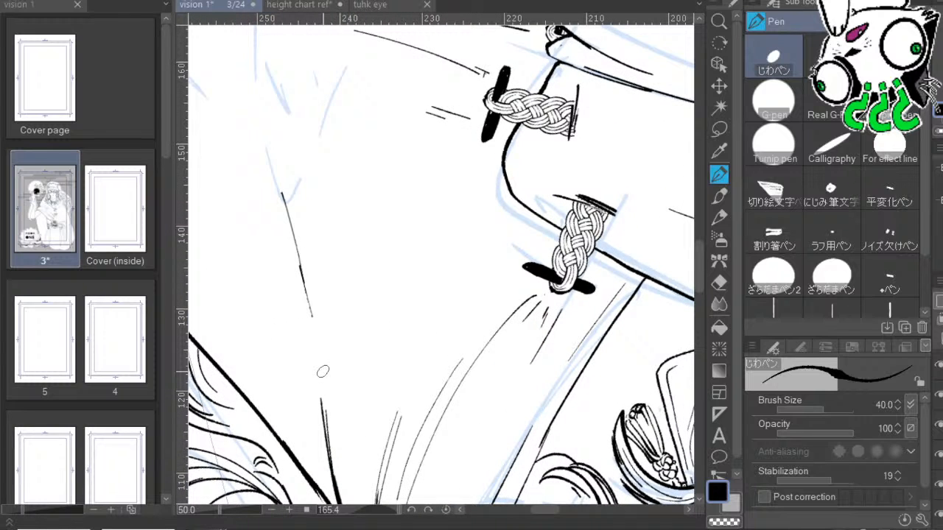
{"action": "key", "text": "ctrl+z"}
{"action": "left_click_drag", "start_coordinate": [289, 210], "coordinate": [317, 332]}
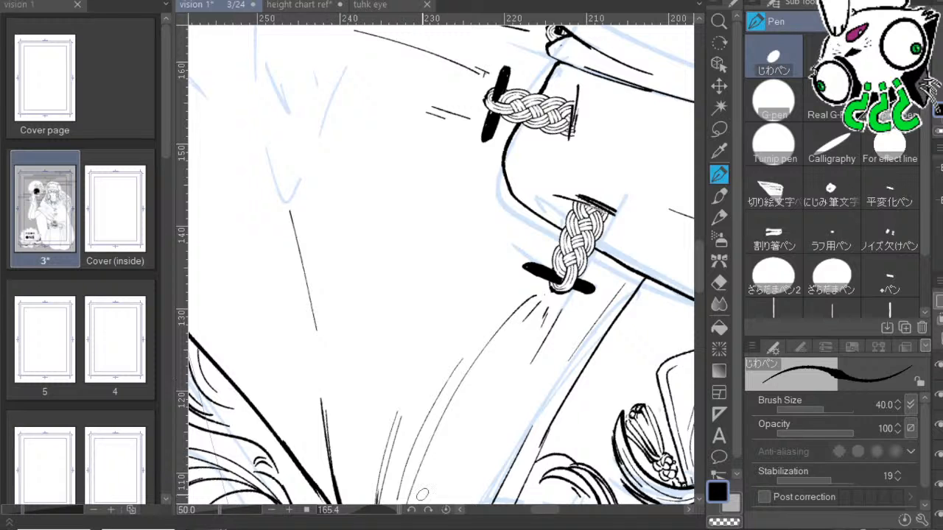
{"action": "left_click", "coordinate": [445, 509]}
{"action": "left_click_drag", "start_coordinate": [416, 150], "coordinate": [473, 172]}
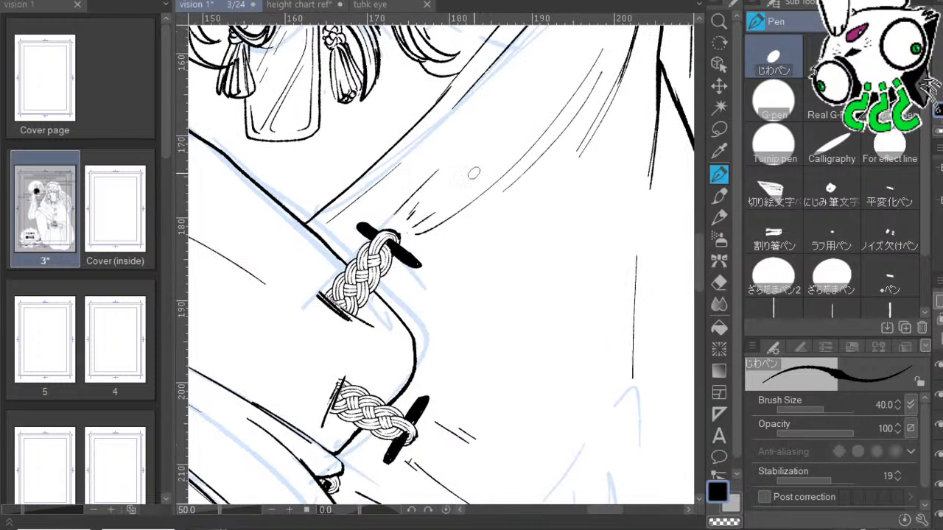
{"action": "mouse_move", "coordinate": [474, 373]}
{"action": "left_mouse_down"}
{"action": "mouse_move", "coordinate": [627, 400]}
{"action": "mouse_move", "coordinate": [603, 351]}
{"action": "mouse_move", "coordinate": [576, 340]}
{"action": "left_mouse_up"}
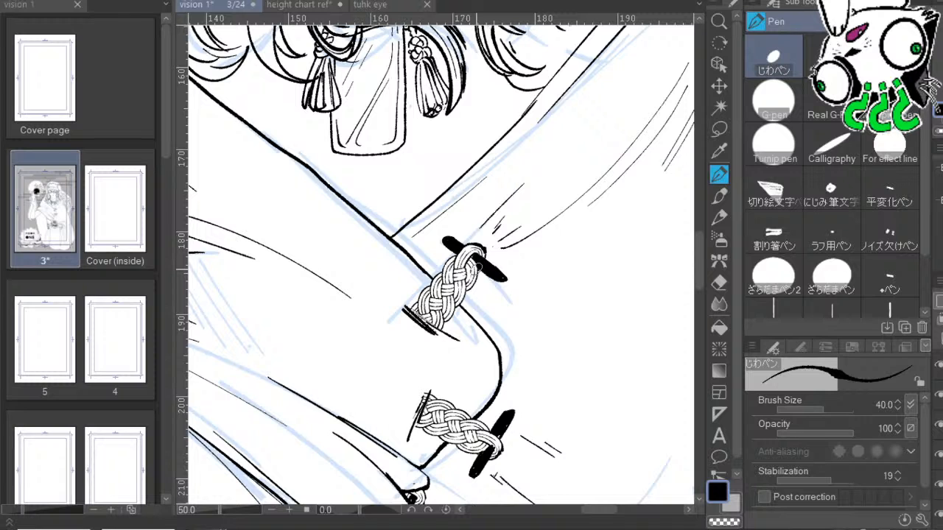
{"action": "left_click_drag", "start_coordinate": [565, 314], "coordinate": [642, 340]}
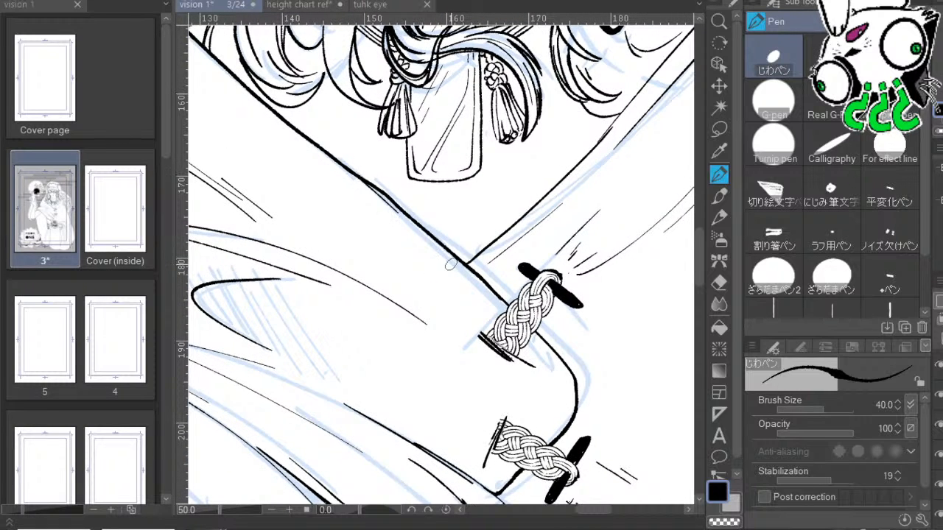
{"action": "left_click_drag", "start_coordinate": [545, 154], "coordinate": [405, 102]}
{"action": "scroll", "coordinate": [526, 308], "scroll_direction": "up", "scroll_amount": 3}
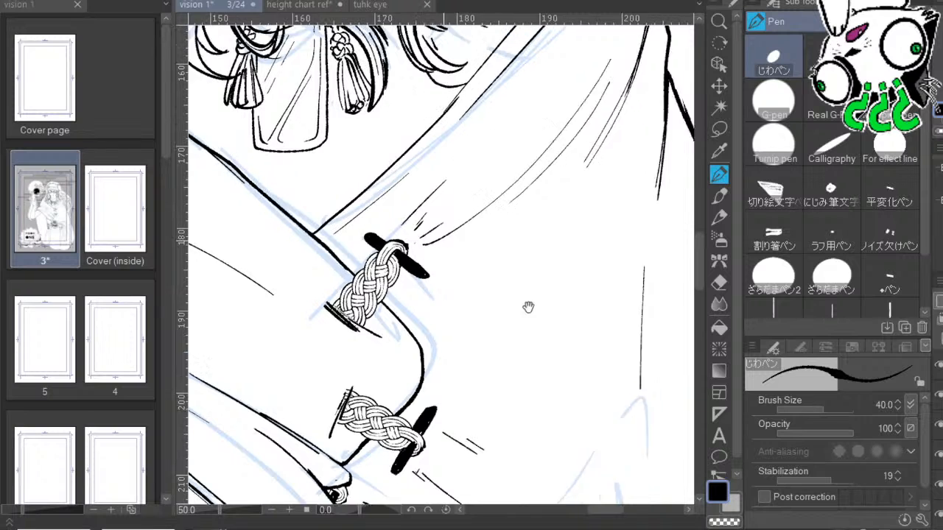
Ink a short thin fold line alongside the shawl's collar edge, above the upper braided toggle.
{"action": "left_click_drag", "start_coordinate": [430, 229], "coordinate": [490, 179]}
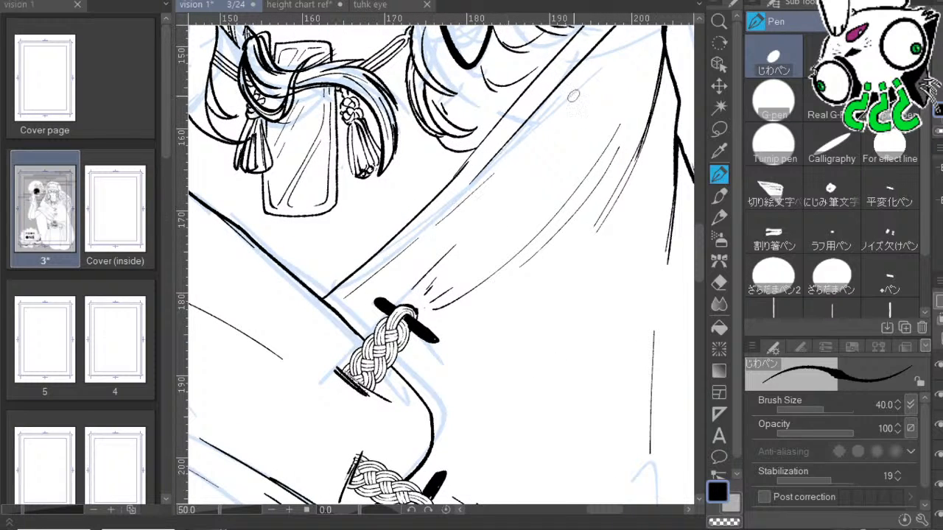
{"action": "left_click_drag", "start_coordinate": [608, 353], "coordinate": [549, 153]}
{"action": "left_click_drag", "start_coordinate": [612, 286], "coordinate": [515, 154]}
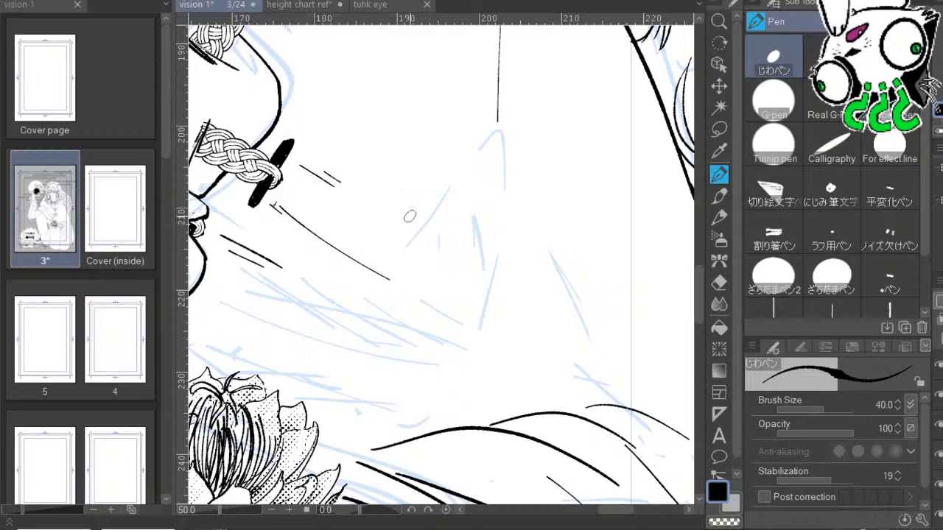
{"action": "left_click_drag", "start_coordinate": [370, 185], "coordinate": [473, 236]}
{"action": "key", "text": "ctrl+z"}
{"action": "mouse_move", "coordinate": [301, 136]}
{"action": "left_mouse_down"}
{"action": "mouse_move", "coordinate": [468, 224]}
{"action": "mouse_move", "coordinate": [457, 62]}
{"action": "left_mouse_up"}
{"action": "key", "text": "ctrl+z"}
Ink a long, thin, gently curved fold line with a short parallel crease on the robe, between the lower toggle and the bunched folds.
{"action": "left_click_drag", "start_coordinate": [619, 286], "coordinate": [482, 260]}
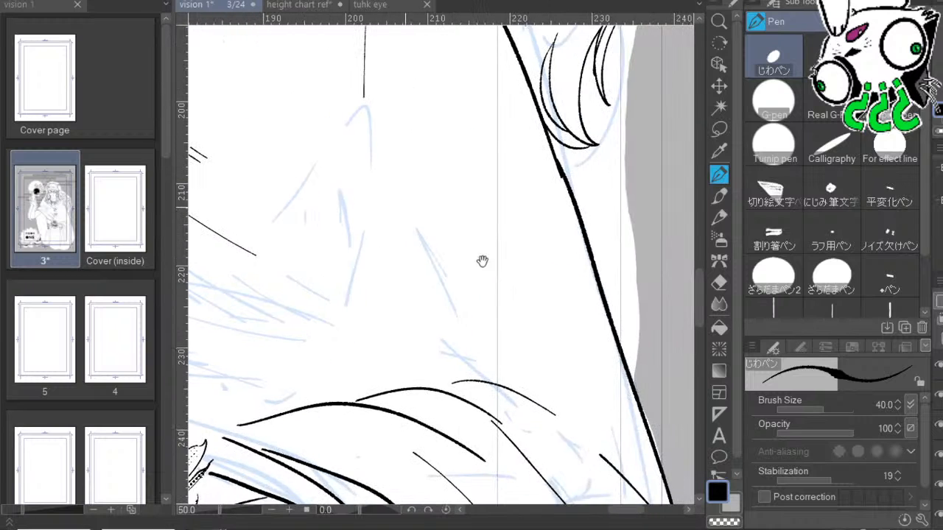
{"action": "left_click_drag", "start_coordinate": [358, 338], "coordinate": [537, 288]}
{"action": "left_click_drag", "start_coordinate": [313, 237], "coordinate": [585, 299]}
{"action": "left_click_drag", "start_coordinate": [407, 273], "coordinate": [493, 287]}
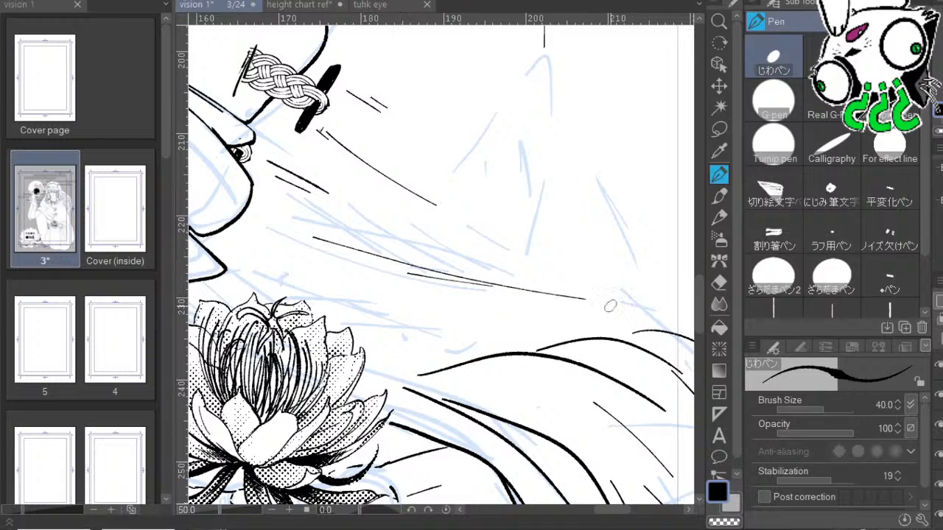
Extend the bunched sleeve folds down to the lotus flower with tapering strokes, and add a thin fold line on the cloth beside the petals.
{"action": "left_click_drag", "start_coordinate": [614, 195], "coordinate": [557, 204]}
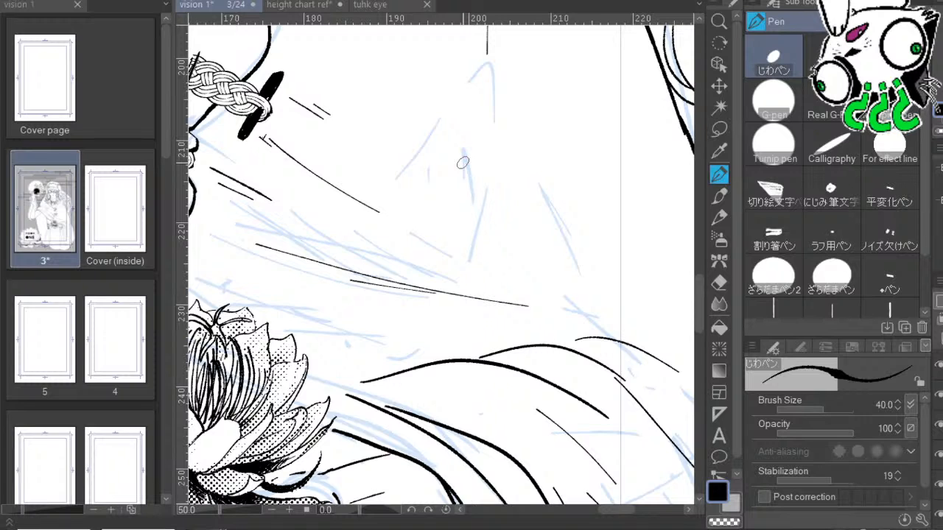
{"action": "left_click_drag", "start_coordinate": [542, 240], "coordinate": [502, 202]}
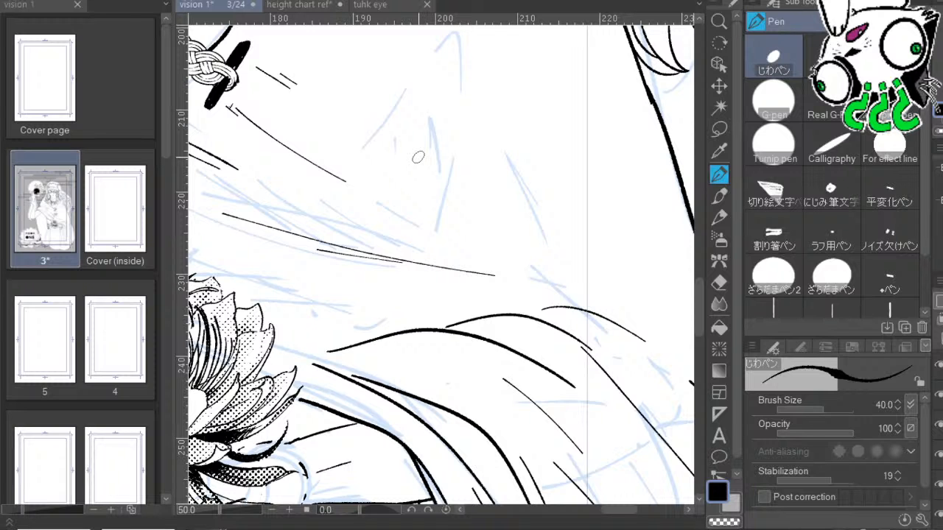
{"action": "left_click_drag", "start_coordinate": [501, 202], "coordinate": [480, 93]}
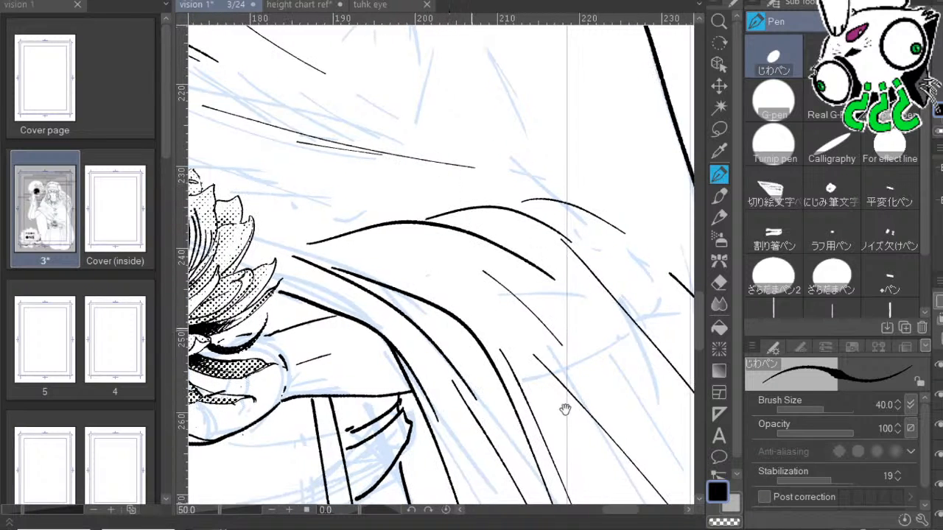
{"action": "left_click_drag", "start_coordinate": [566, 410], "coordinate": [716, 375]}
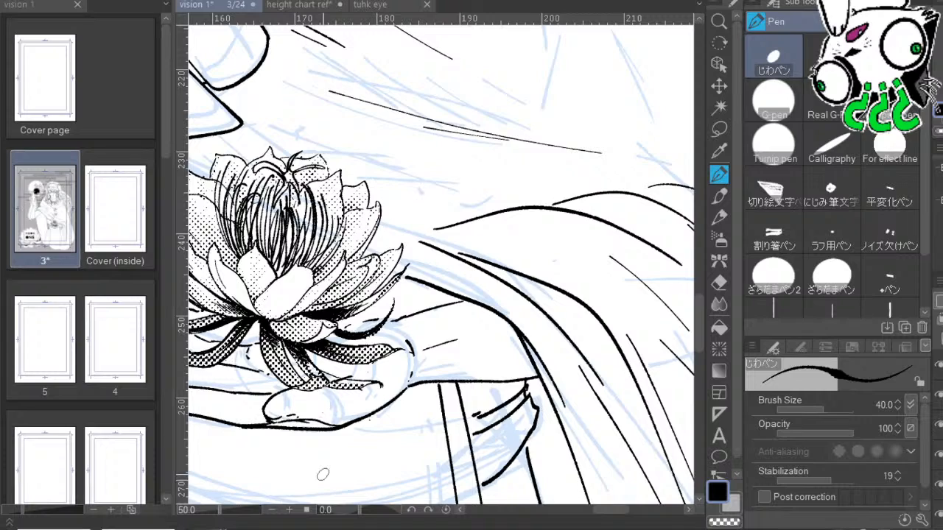
{"action": "left_click_drag", "start_coordinate": [359, 510], "coordinate": [339, 509]}
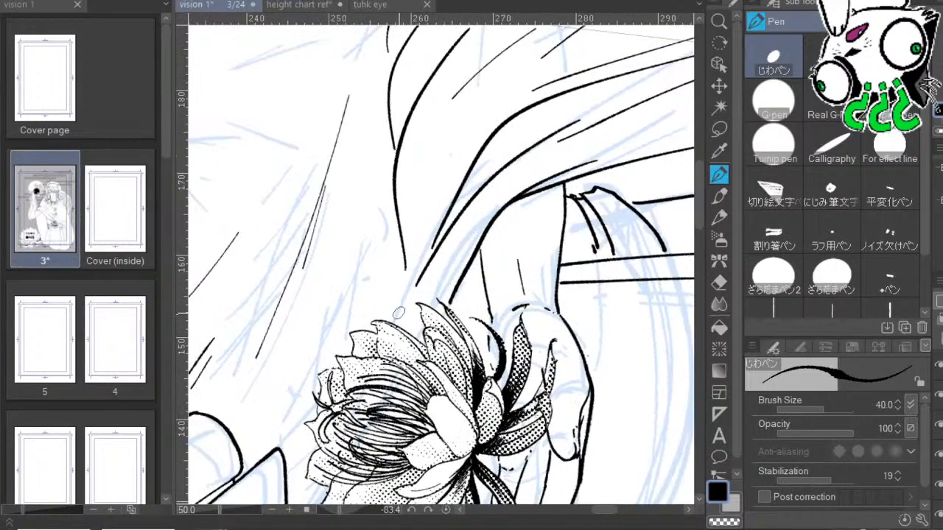
{"action": "left_click_drag", "start_coordinate": [396, 320], "coordinate": [483, 146]}
{"action": "left_click_drag", "start_coordinate": [400, 308], "coordinate": [447, 181]}
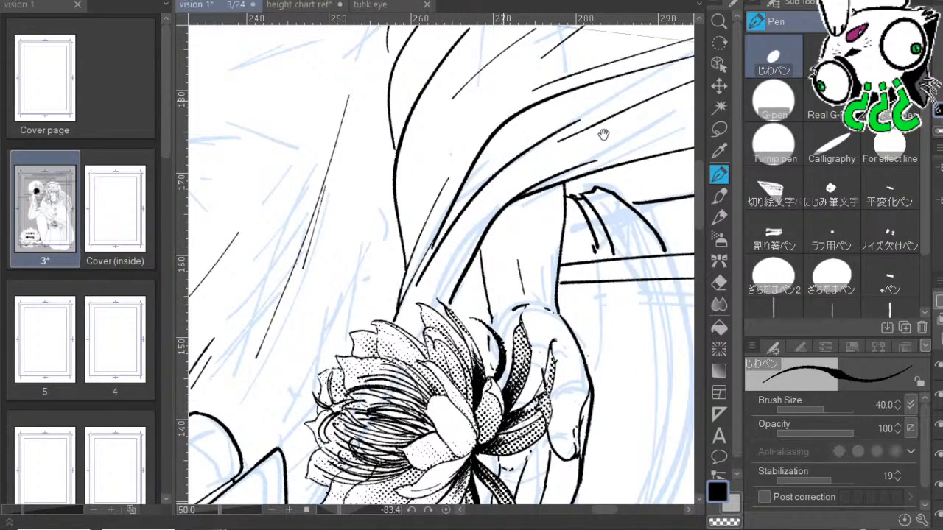
{"action": "left_click_drag", "start_coordinate": [604, 135], "coordinate": [680, 153]}
{"action": "left_click_drag", "start_coordinate": [446, 254], "coordinate": [361, 420]}
{"action": "left_click_drag", "start_coordinate": [520, 256], "coordinate": [575, 387]}
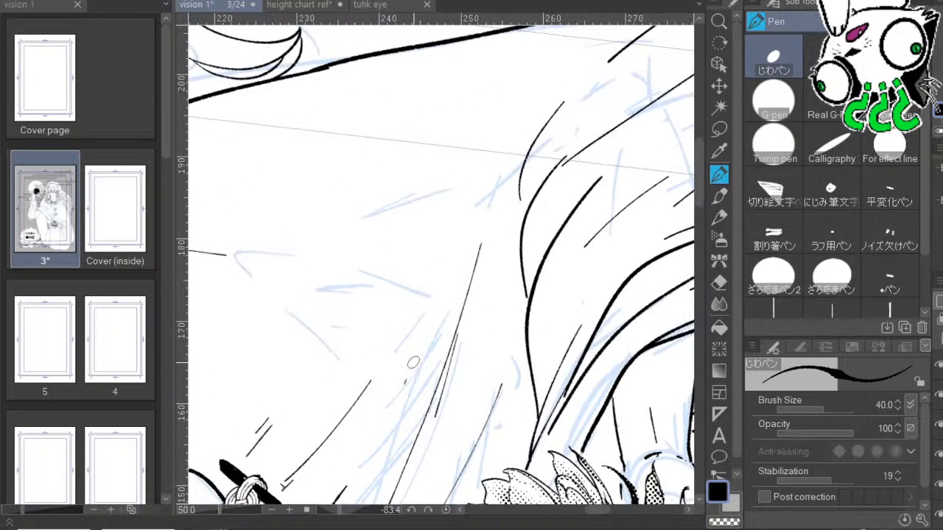
{"action": "left_click_drag", "start_coordinate": [405, 383], "coordinate": [517, 121]}
{"action": "key", "text": "x"}
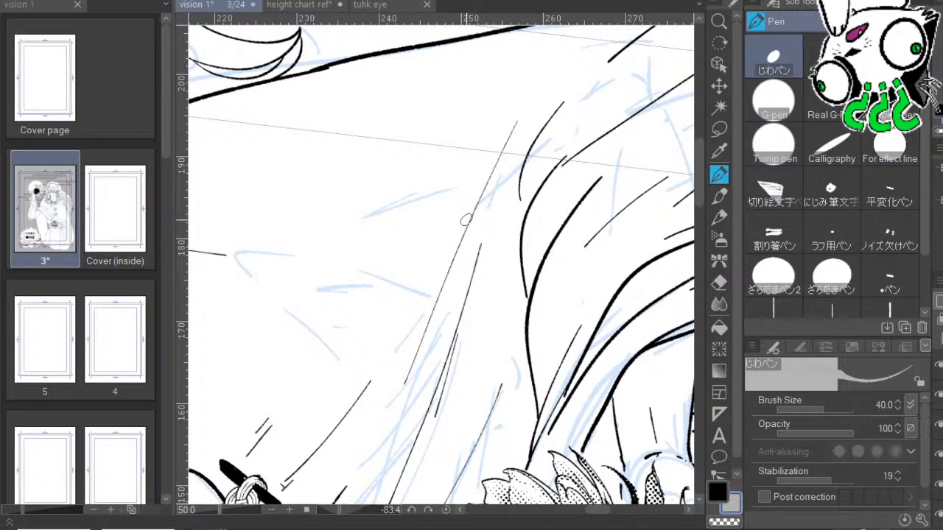
{"action": "key", "text": "ctrl+z"}
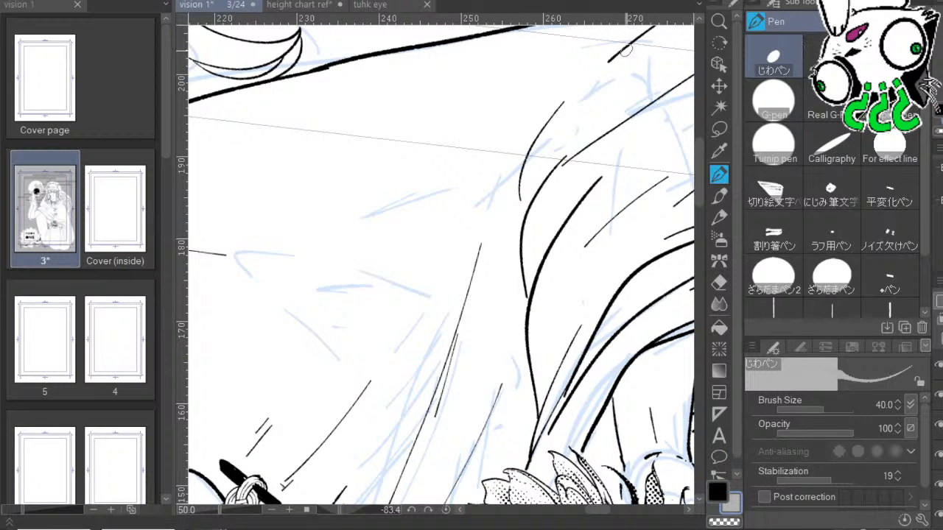
{"action": "key", "text": "x"}
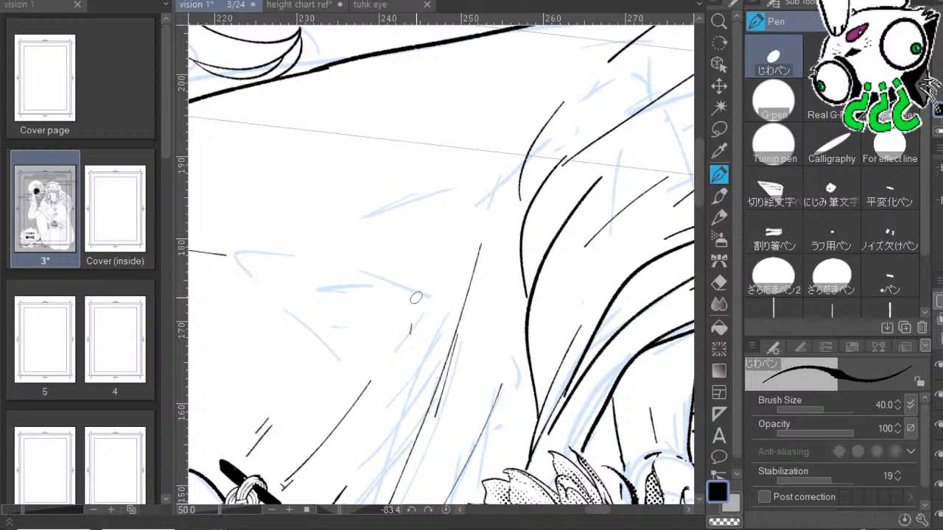
Ink a long thin curved fold line outside the bunched sleeve folds, and double the outermost fold with strokes joining it to the crease above.
{"action": "left_click_drag", "start_coordinate": [411, 331], "coordinate": [557, 53]}
{"action": "left_click_drag", "start_coordinate": [556, 331], "coordinate": [449, 456]}
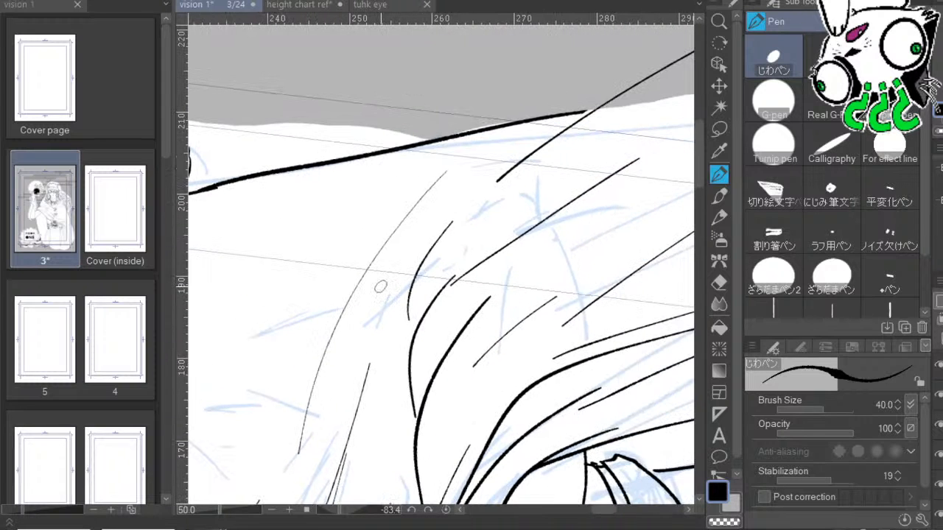
{"action": "left_click_drag", "start_coordinate": [409, 343], "coordinate": [451, 234]}
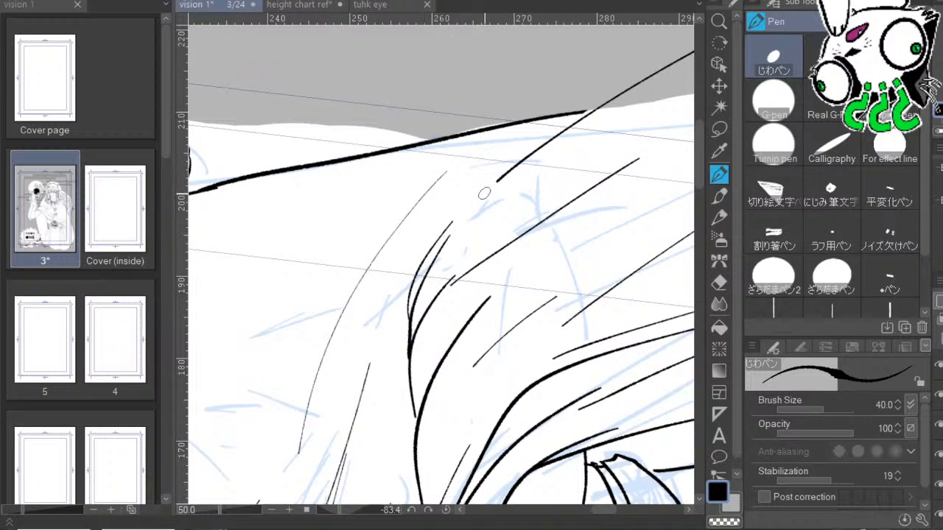
{"action": "left_click_drag", "start_coordinate": [421, 267], "coordinate": [669, 42]}
Thicken the robe's outer edge just below its kink beside the long wavy hair.
{"action": "left_click_drag", "start_coordinate": [488, 351], "coordinate": [602, 250]}
{"action": "left_click_drag", "start_coordinate": [601, 306], "coordinate": [635, 258]}
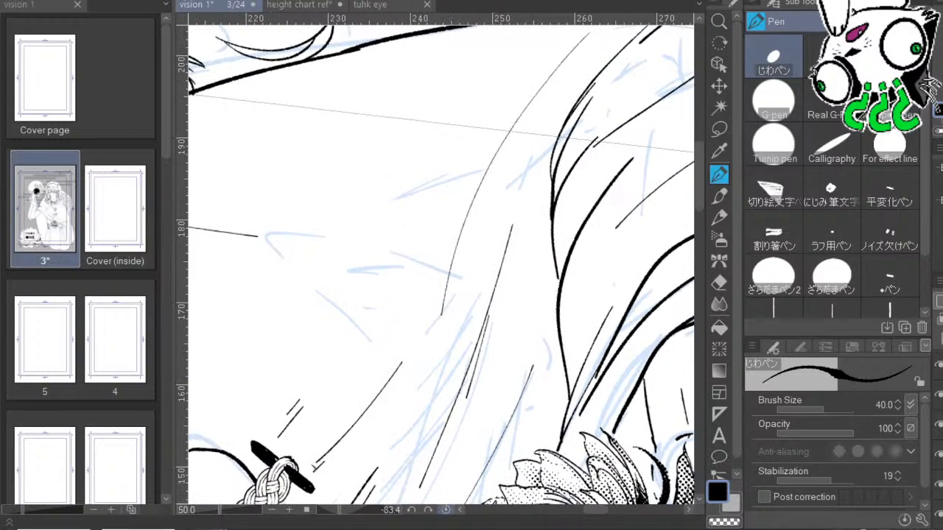
{"action": "left_click", "coordinate": [446, 510]}
{"action": "left_click_drag", "start_coordinate": [617, 295], "coordinate": [604, 381]}
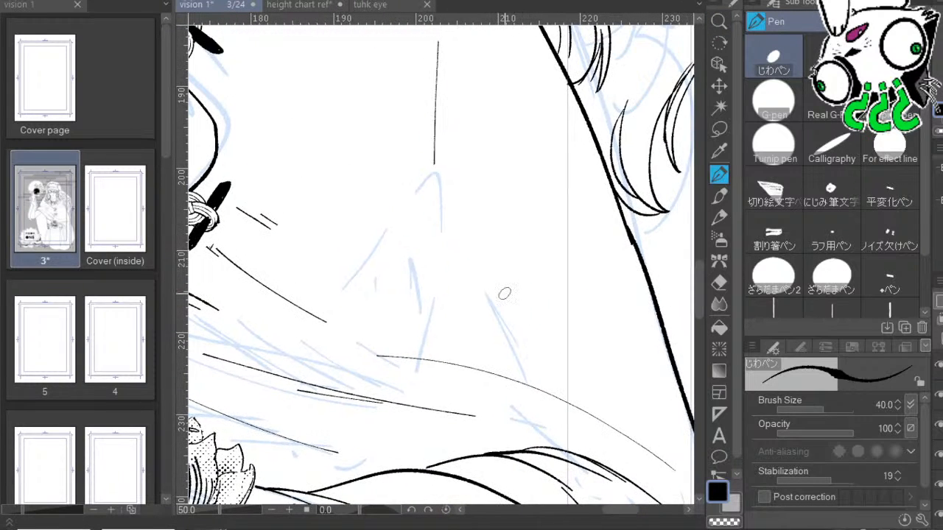
{"action": "left_click_drag", "start_coordinate": [584, 177], "coordinate": [576, 325]}
{"action": "left_click_drag", "start_coordinate": [481, 259], "coordinate": [504, 395]}
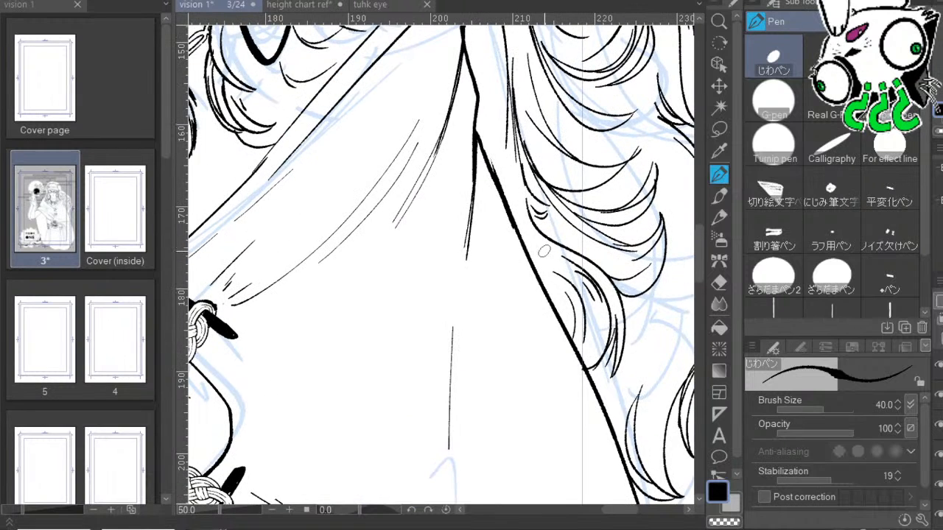
{"action": "left_click_drag", "start_coordinate": [480, 132], "coordinate": [521, 243]}
{"action": "left_click_drag", "start_coordinate": [643, 335], "coordinate": [680, 439]}
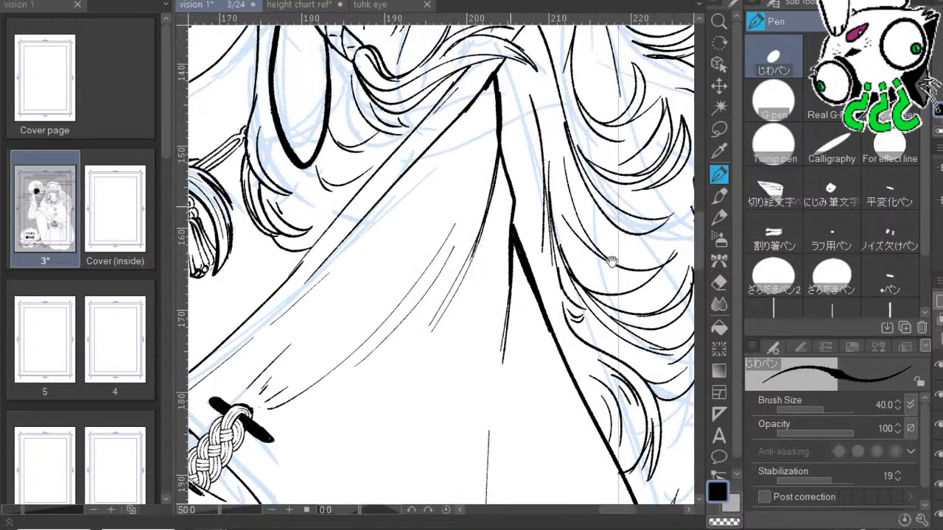
{"action": "left_click_drag", "start_coordinate": [507, 57], "coordinate": [274, 314]}
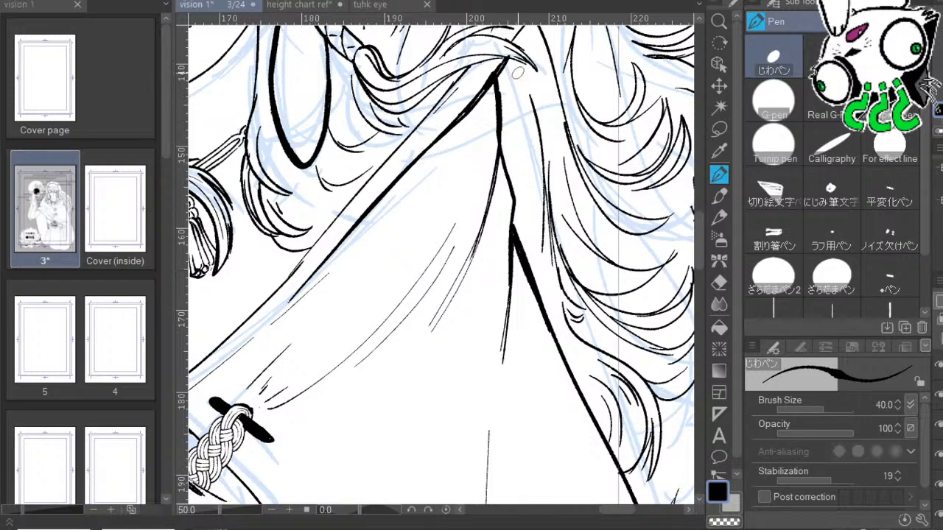
{"action": "key", "text": "ctrl+z"}
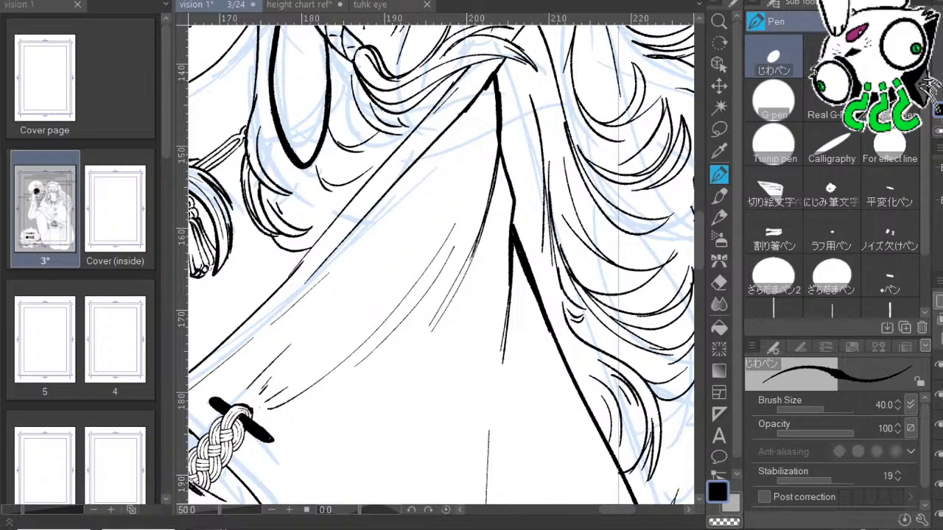
Erase the corner where the collar edge and robe edge meet, redraw both lines to a clean point, and restate the hair lock over it.
{"action": "left_click_drag", "start_coordinate": [359, 509], "coordinate": [389, 510]}
{"action": "left_click_drag", "start_coordinate": [541, 329], "coordinate": [470, 262]}
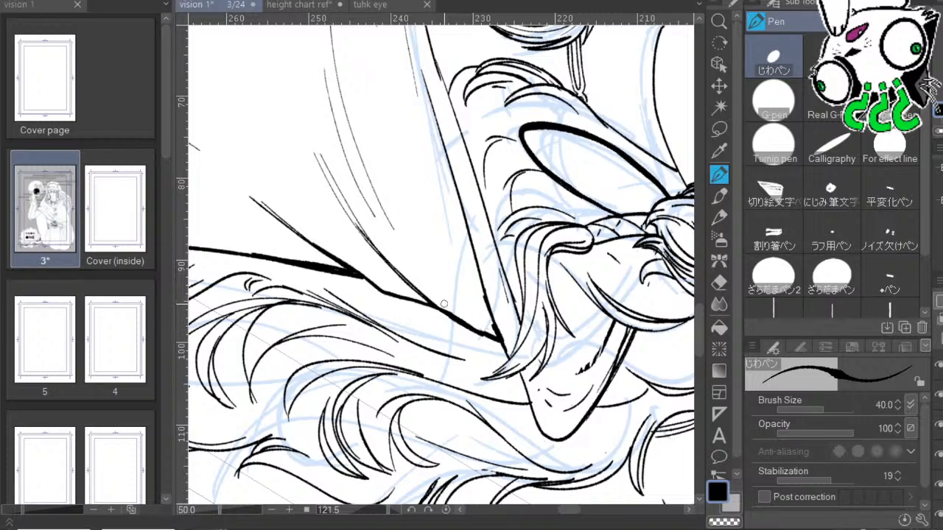
{"action": "left_click_drag", "start_coordinate": [468, 326], "coordinate": [495, 339]}
{"action": "mouse_move", "coordinate": [446, 314]}
{"action": "left_mouse_down"}
{"action": "mouse_move", "coordinate": [504, 358]}
{"action": "mouse_move", "coordinate": [464, 248]}
{"action": "left_mouse_up"}
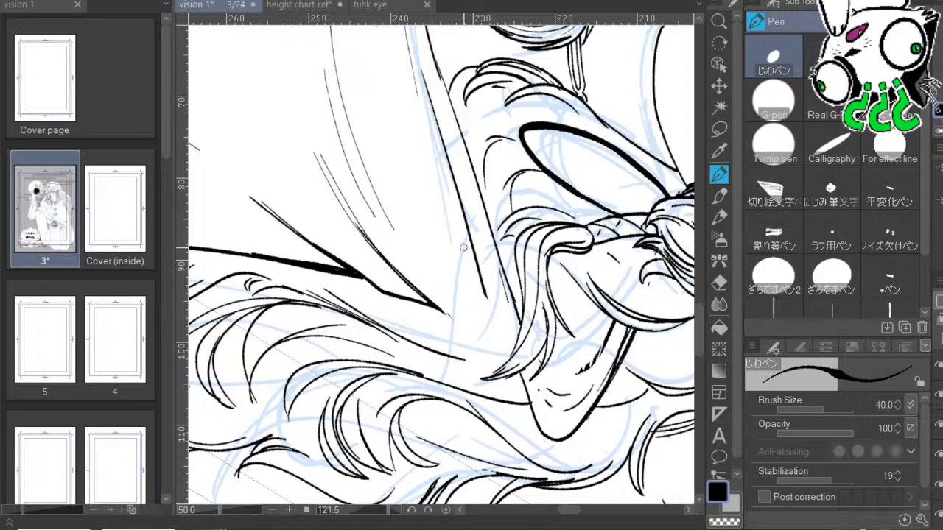
{"action": "left_click_drag", "start_coordinate": [409, 283], "coordinate": [515, 363]}
{"action": "left_click_drag", "start_coordinate": [473, 250], "coordinate": [507, 337]}
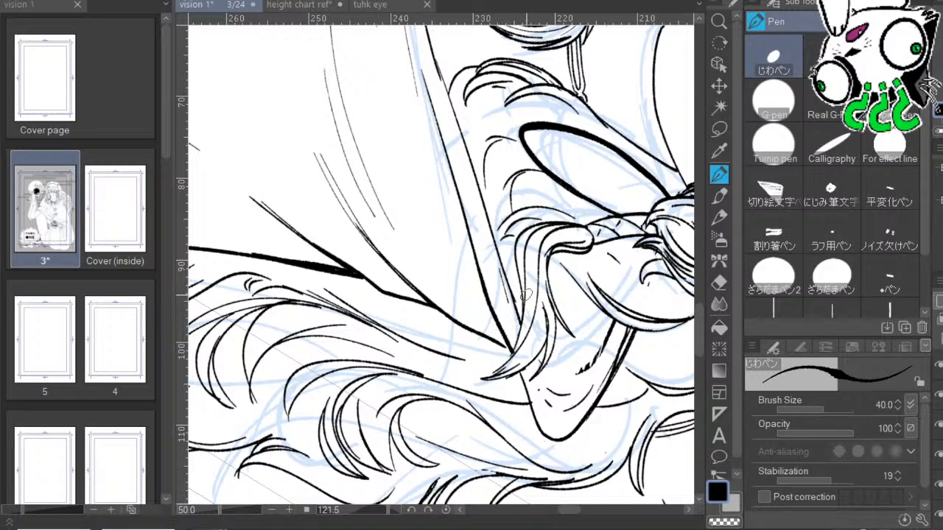
{"action": "mouse_move", "coordinate": [526, 293]}
{"action": "left_mouse_down"}
{"action": "mouse_move", "coordinate": [511, 354]}
{"action": "mouse_move", "coordinate": [485, 379]}
{"action": "left_mouse_up"}
Ink short slanted reflection lines inside the two long loop earrings.
{"action": "left_click_drag", "start_coordinate": [693, 202], "coordinate": [529, 337]}
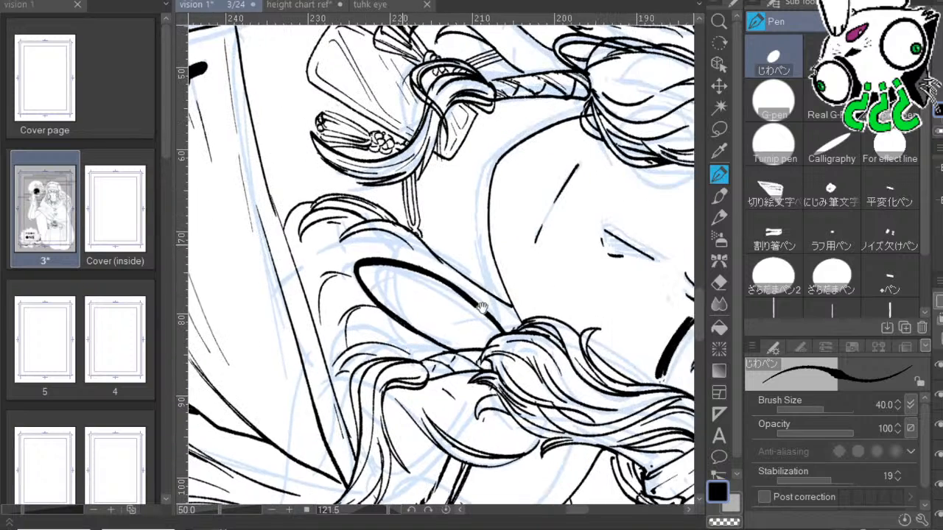
{"action": "left_click_drag", "start_coordinate": [377, 267], "coordinate": [413, 324]}
{"action": "left_click_drag", "start_coordinate": [433, 284], "coordinate": [460, 345]}
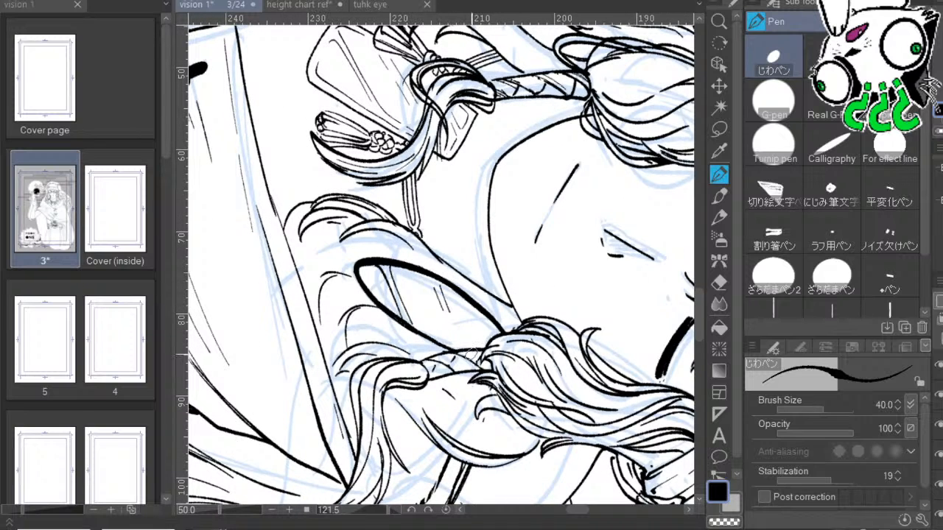
{"action": "left_click_drag", "start_coordinate": [427, 279], "coordinate": [456, 346]}
{"action": "left_click_drag", "start_coordinate": [598, 223], "coordinate": [488, 333]}
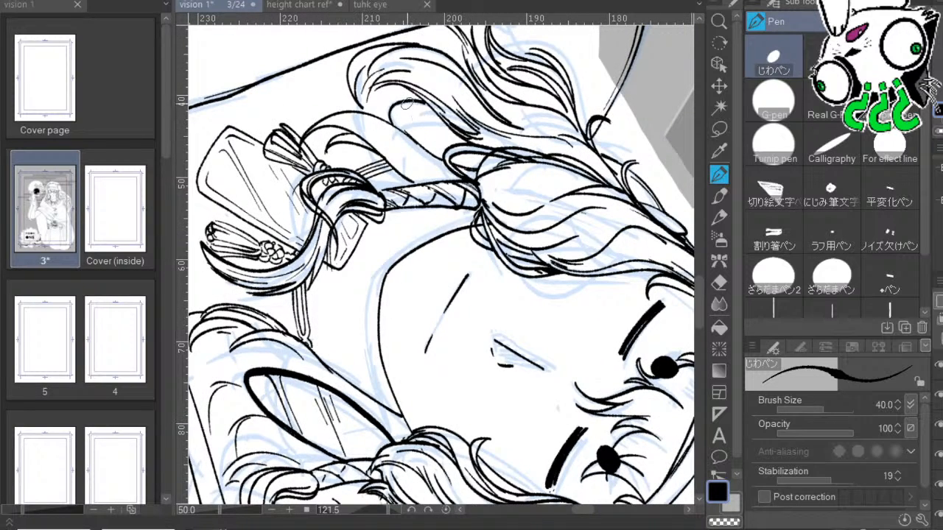
{"action": "mouse_move", "coordinate": [411, 103]}
{"action": "left_mouse_down"}
{"action": "mouse_move", "coordinate": [438, 152]}
{"action": "mouse_move", "coordinate": [434, 137]}
{"action": "left_mouse_up"}
Ink curved strand lines inside the wavy side lock of hair above the first earring, gathering toward its tied end.
{"action": "left_click", "coordinate": [446, 510]}
{"action": "left_click_drag", "start_coordinate": [492, 376], "coordinate": [567, 302]}
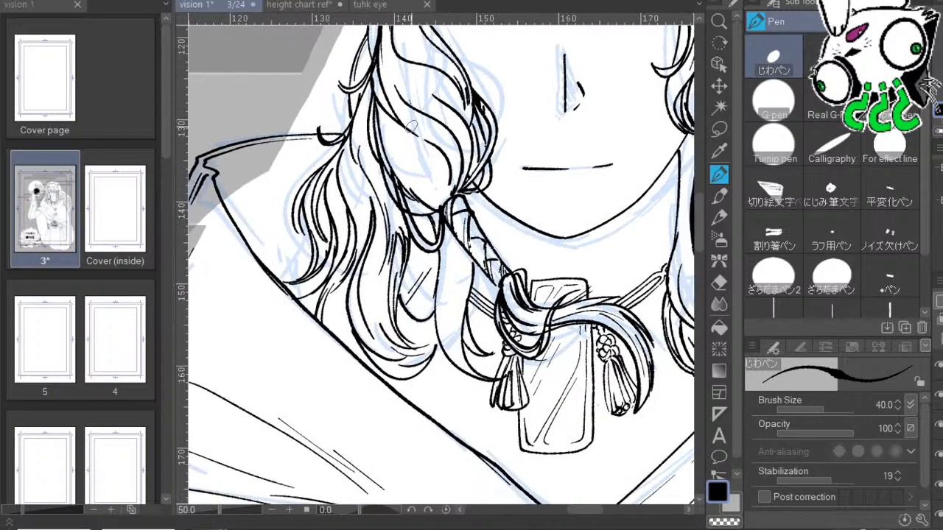
{"action": "left_click_drag", "start_coordinate": [380, 139], "coordinate": [434, 196]}
{"action": "left_click_drag", "start_coordinate": [417, 164], "coordinate": [437, 190]}
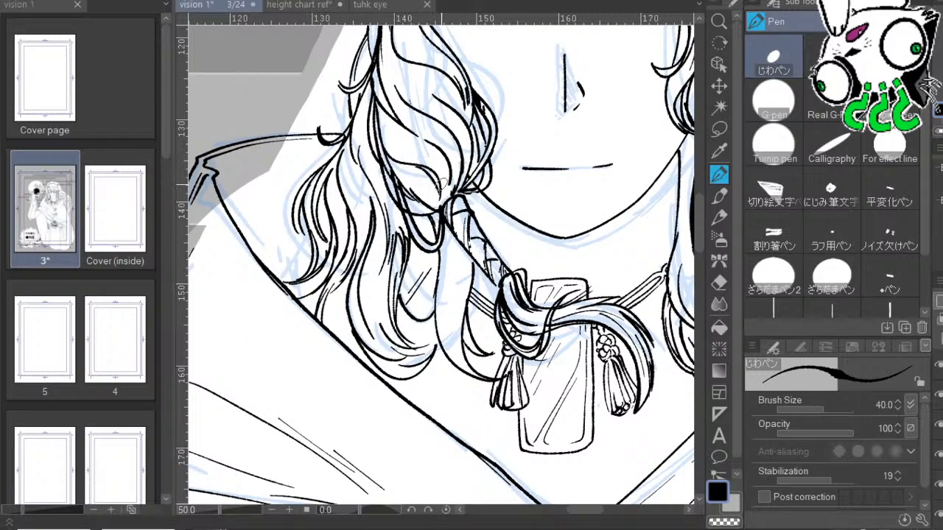
Undo a trial stroke on the crown of the head and ink short curved hair strands above the headwrap instead.
{"action": "left_click_drag", "start_coordinate": [231, 510], "coordinate": [213, 509]}
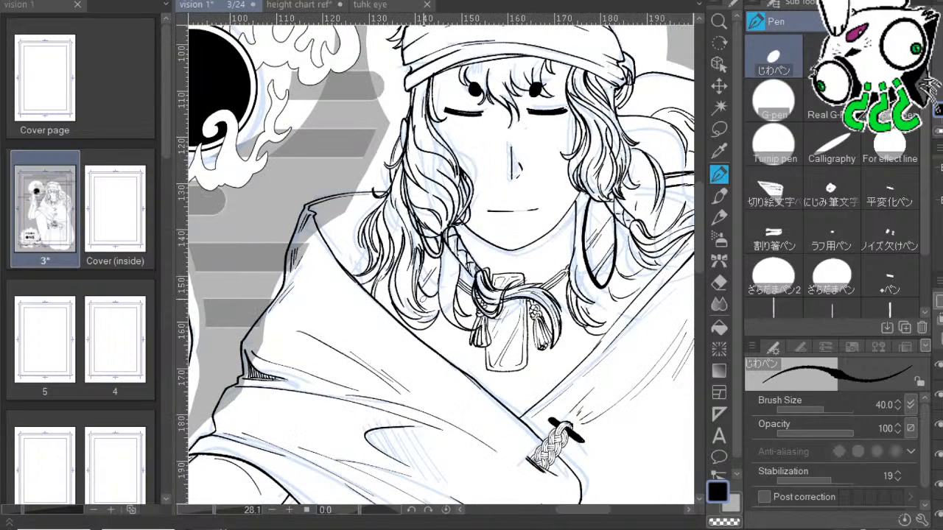
{"action": "left_click_drag", "start_coordinate": [555, 343], "coordinate": [530, 302]}
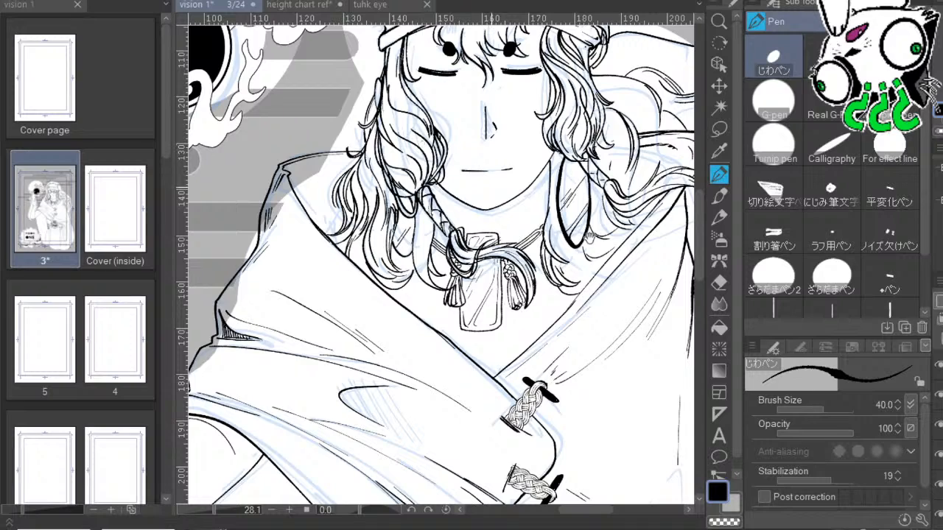
{"action": "left_click_drag", "start_coordinate": [620, 269], "coordinate": [520, 441]}
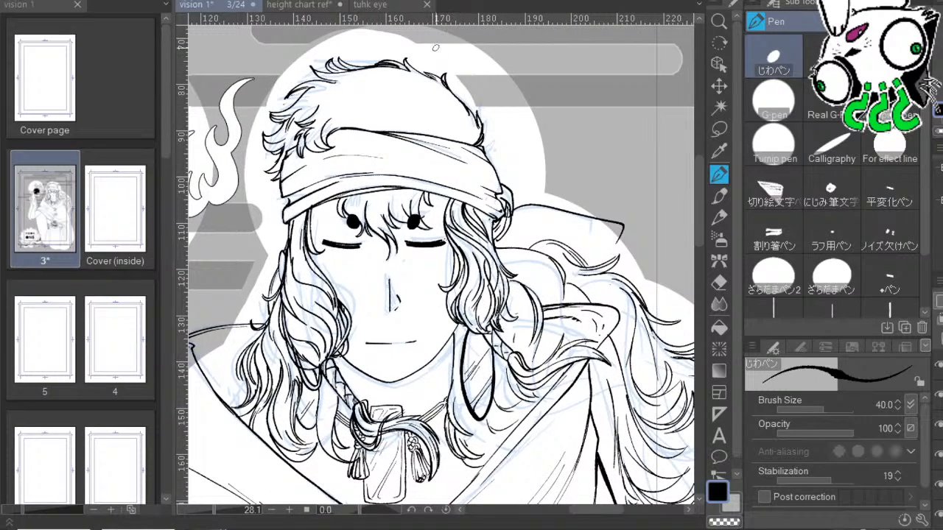
{"action": "mouse_move", "coordinate": [424, 83]}
{"action": "left_mouse_down"}
{"action": "mouse_move", "coordinate": [387, 94]}
{"action": "mouse_move", "coordinate": [369, 79]}
{"action": "mouse_move", "coordinate": [389, 91]}
{"action": "left_mouse_up"}
{"action": "key", "text": "ctrl+z"}
{"action": "key", "text": "ctrl+z"}
{"action": "mouse_move", "coordinate": [410, 82]}
{"action": "left_mouse_down"}
{"action": "mouse_move", "coordinate": [360, 85]}
{"action": "mouse_move", "coordinate": [389, 83]}
{"action": "left_mouse_up"}
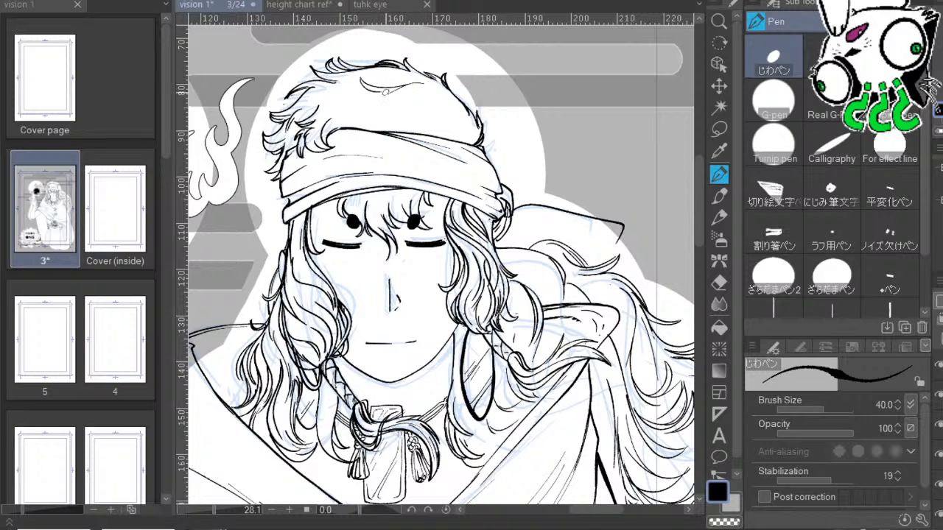
{"action": "left_click_drag", "start_coordinate": [332, 116], "coordinate": [350, 103]}
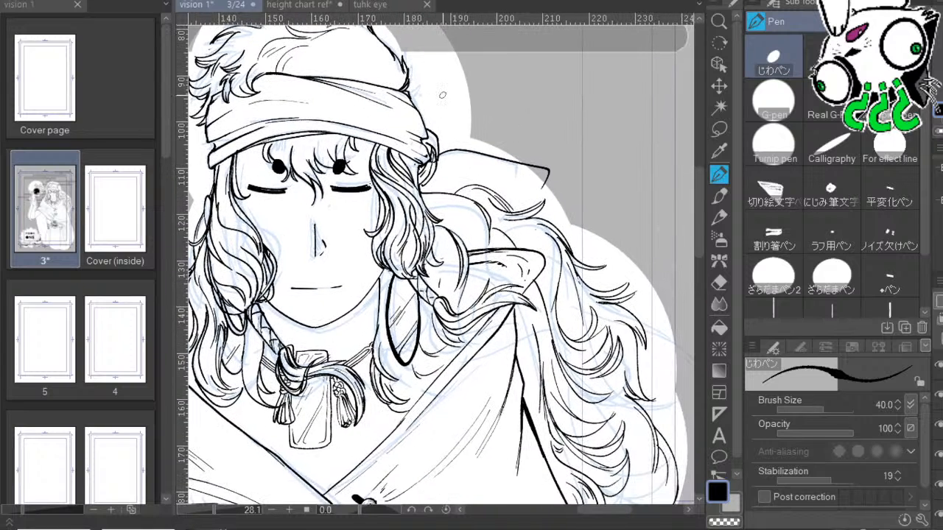
Ink the upper edge of a second headwrap tail above the first one, undoing the trial strokes for the tail ends.
{"action": "left_click_drag", "start_coordinate": [585, 230], "coordinate": [573, 184]}
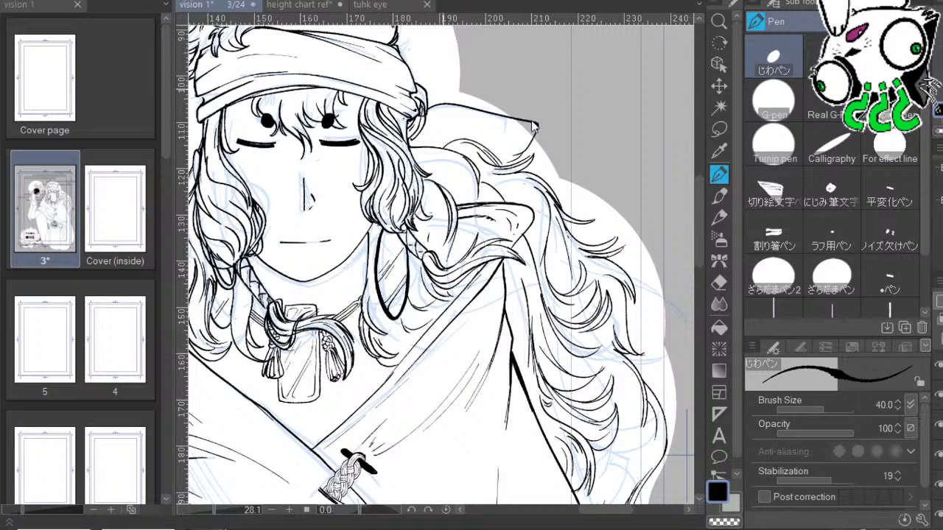
{"action": "mouse_move", "coordinate": [426, 89]}
{"action": "left_mouse_down"}
{"action": "mouse_move", "coordinate": [522, 71]}
{"action": "mouse_move", "coordinate": [508, 108]}
{"action": "left_mouse_up"}
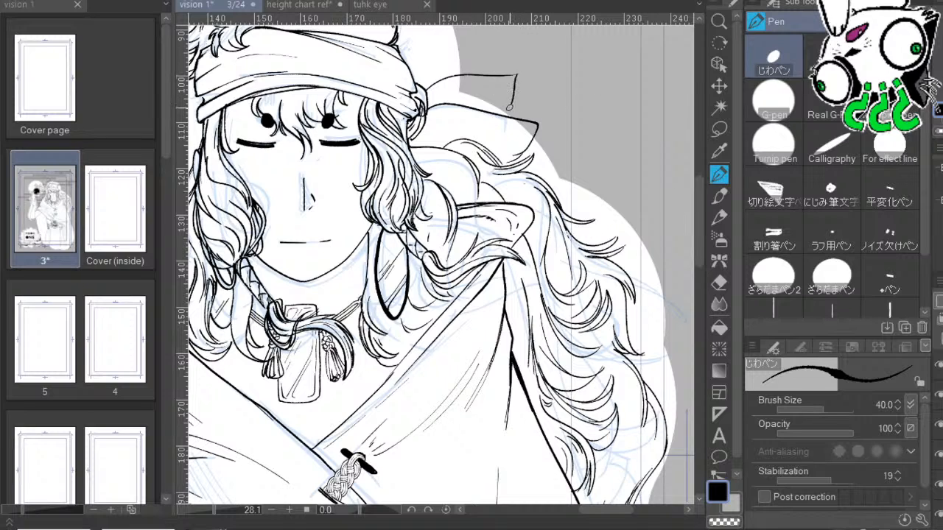
{"action": "key", "text": "ctrl+z"}
{"action": "left_click_drag", "start_coordinate": [517, 75], "coordinate": [511, 115]}
{"action": "key", "text": "ctrl+z"}
{"action": "mouse_move", "coordinate": [605, 166]}
{"action": "left_mouse_down"}
{"action": "mouse_move", "coordinate": [585, 140]}
{"action": "mouse_move", "coordinate": [583, 157]}
{"action": "left_mouse_up"}
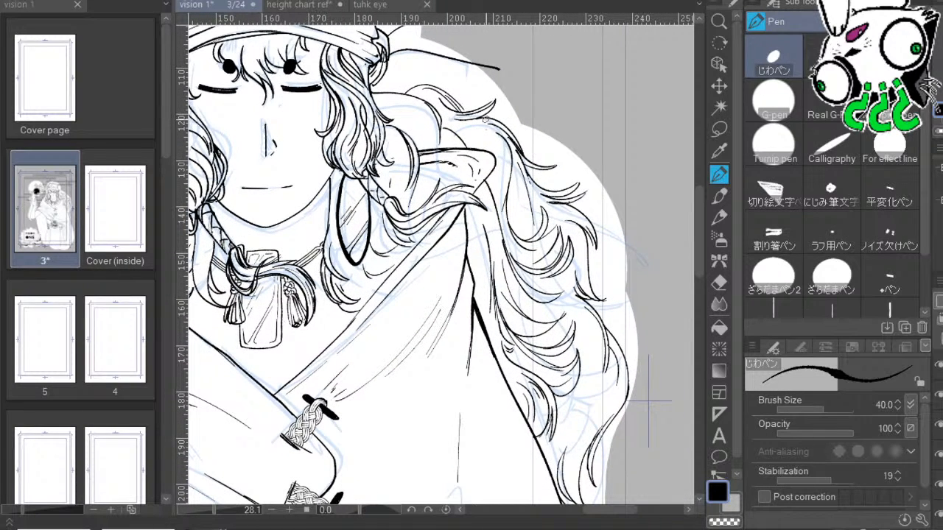
{"action": "left_click_drag", "start_coordinate": [500, 70], "coordinate": [478, 105]}
{"action": "key", "text": "ctrl+z"}
{"action": "left_click_drag", "start_coordinate": [602, 73], "coordinate": [623, 177]}
{"action": "left_click_drag", "start_coordinate": [498, 125], "coordinate": [487, 155]}
{"action": "key", "text": "ctrl+z"}
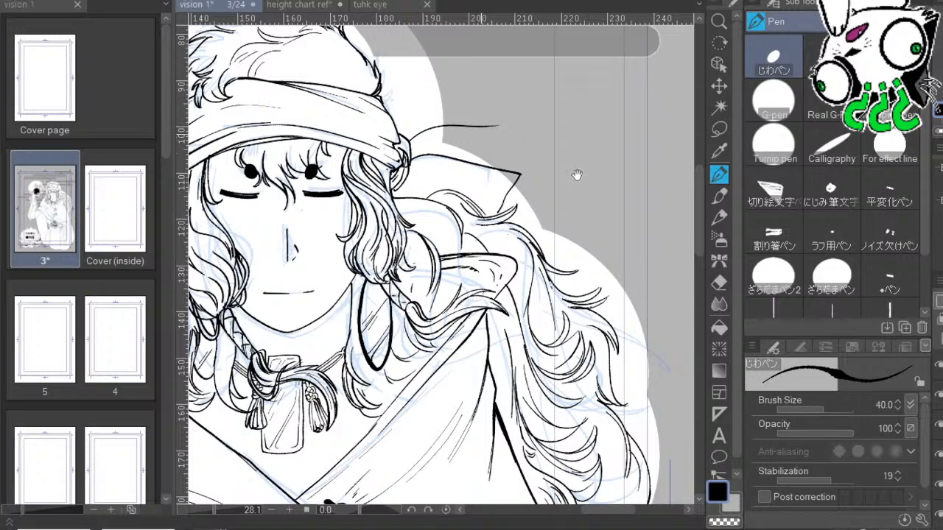
Redraw the slanted end of the second headwrap tail, running from its tip down toward the first tail.
{"action": "mouse_move", "coordinate": [483, 111]}
{"action": "left_mouse_down"}
{"action": "mouse_move", "coordinate": [466, 72]}
{"action": "mouse_move", "coordinate": [468, 125]}
{"action": "left_mouse_up"}
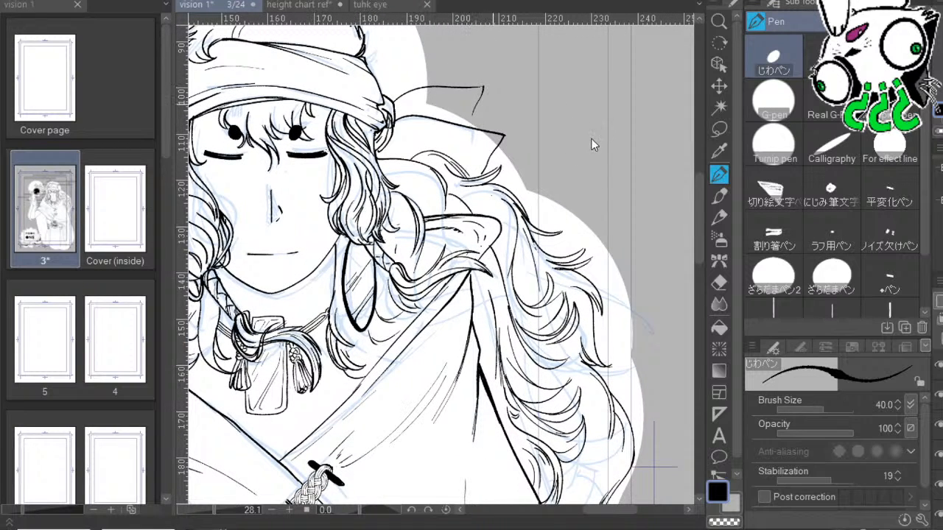
{"action": "key", "text": "ctrl+z"}
{"action": "left_click_drag", "start_coordinate": [483, 87], "coordinate": [469, 122]}
{"action": "left_click_drag", "start_coordinate": [483, 87], "coordinate": [468, 124]}
Examine the inked folds of the robe and shawl around the braided toggles, the lotus flower and the outer robe edge.
{"action": "scroll", "coordinate": [487, 184], "scroll_direction": "down", "scroll_amount": 5}
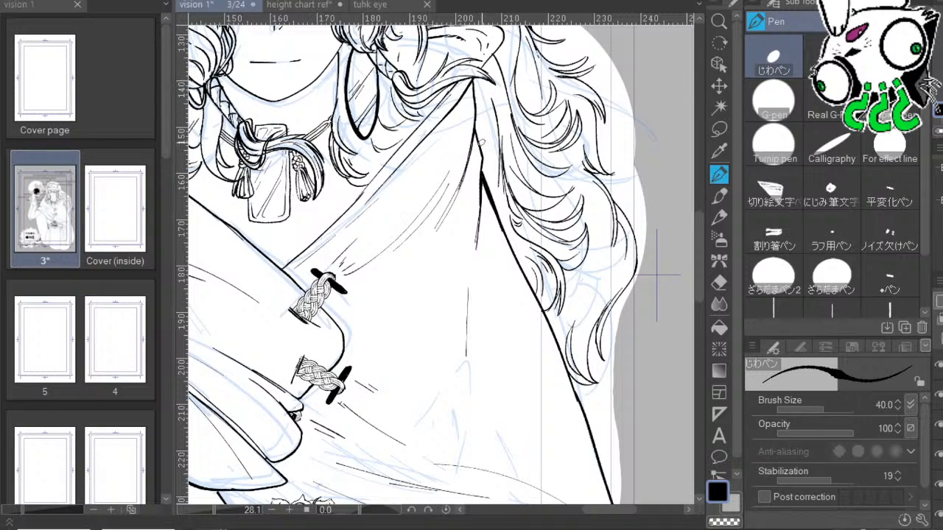
{"action": "mouse_move", "coordinate": [381, 499]}
{"action": "left_mouse_down"}
{"action": "mouse_move", "coordinate": [458, 384]}
{"action": "mouse_move", "coordinate": [496, 299]}
{"action": "mouse_move", "coordinate": [398, 232]}
{"action": "left_mouse_up"}
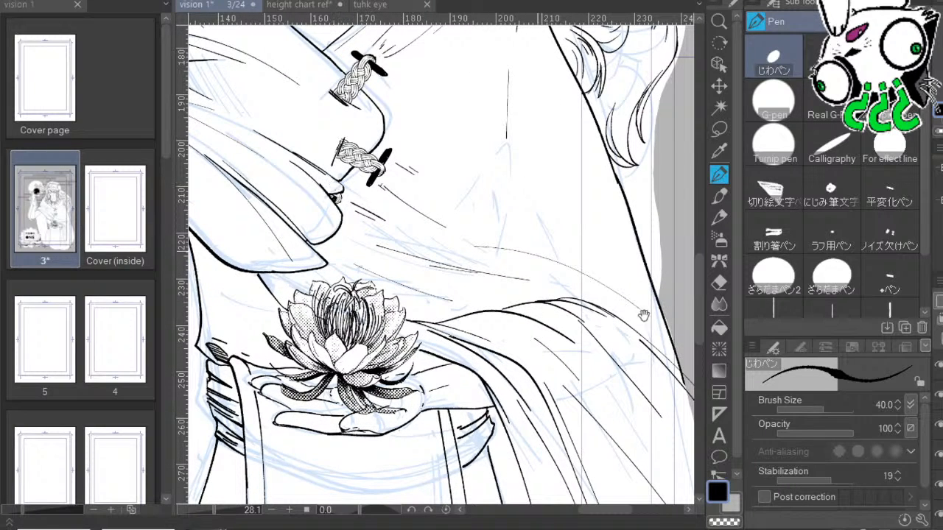
{"action": "left_click_drag", "start_coordinate": [649, 247], "coordinate": [553, 143]}
{"action": "left_click_drag", "start_coordinate": [581, 213], "coordinate": [544, 279]}
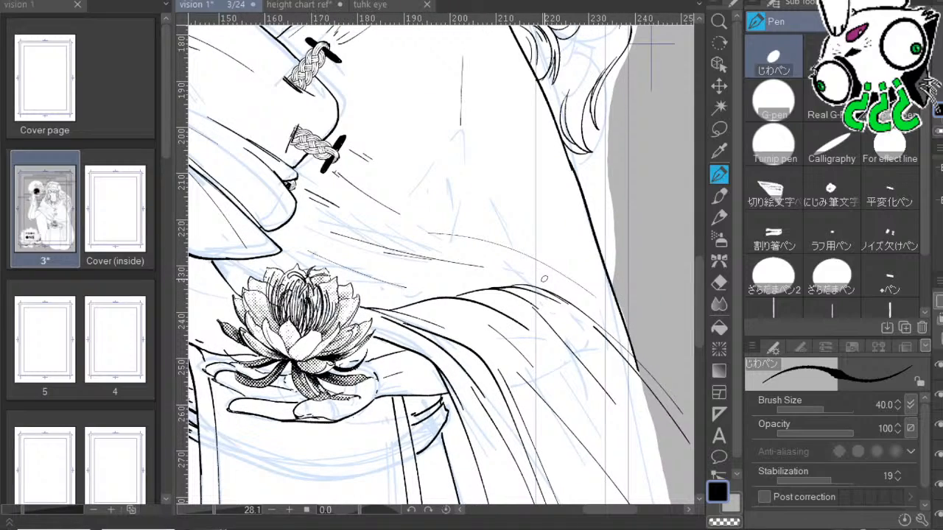
{"action": "left_click_drag", "start_coordinate": [599, 228], "coordinate": [636, 246]}
{"action": "mouse_move", "coordinate": [530, 203]}
{"action": "left_mouse_down"}
{"action": "mouse_move", "coordinate": [541, 213]}
{"action": "mouse_move", "coordinate": [642, 185]}
{"action": "left_mouse_up"}
{"action": "left_click_drag", "start_coordinate": [540, 237], "coordinate": [668, 502]}
{"action": "left_click_drag", "start_coordinate": [698, 219], "coordinate": [713, 320]}
{"action": "left_click_drag", "start_coordinate": [529, 443], "coordinate": [548, 221]}
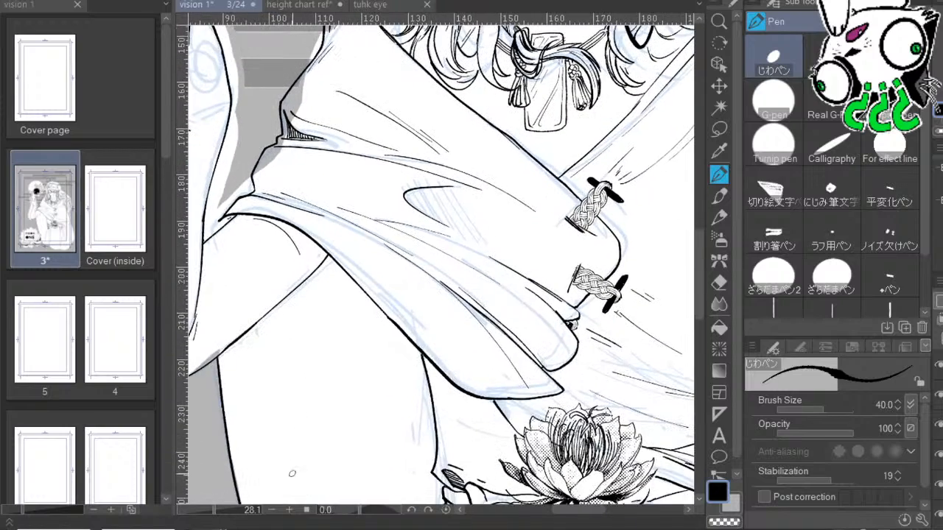
Try white and black page backgrounds, settling on a dark grey background with solid black cloud bars behind the figure.
{"action": "left_click", "coordinate": [272, 510]}
{"action": "mouse_move", "coordinate": [626, 382]}
{"action": "left_mouse_down"}
{"action": "mouse_move", "coordinate": [575, 414]}
{"action": "mouse_move", "coordinate": [565, 342]}
{"action": "left_mouse_up"}
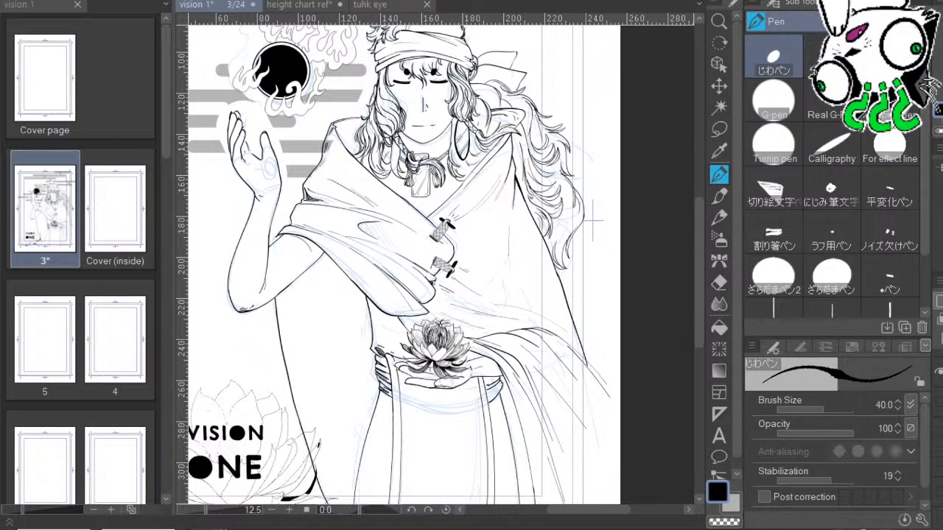
{"action": "key", "text": "ctrl+z"}
{"action": "key", "text": "ctrl+z"}
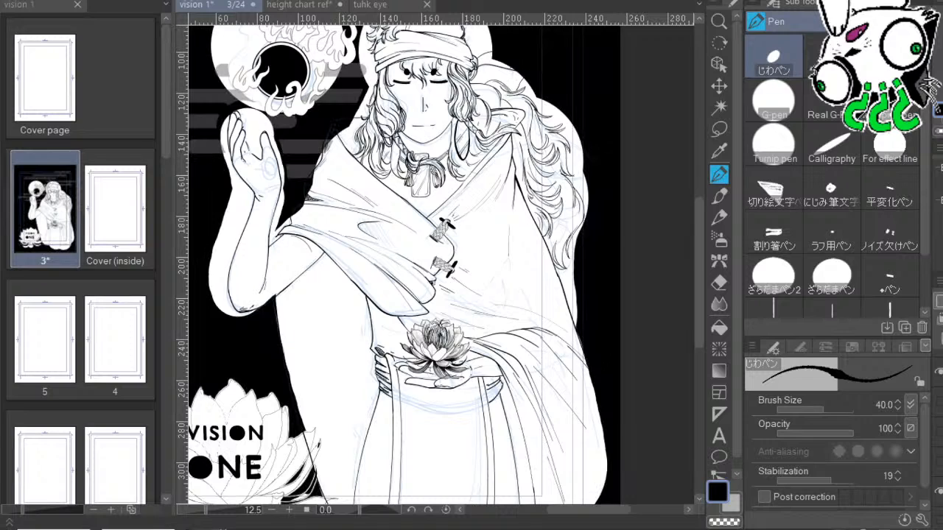
{"action": "key", "text": "ctrl+z"}
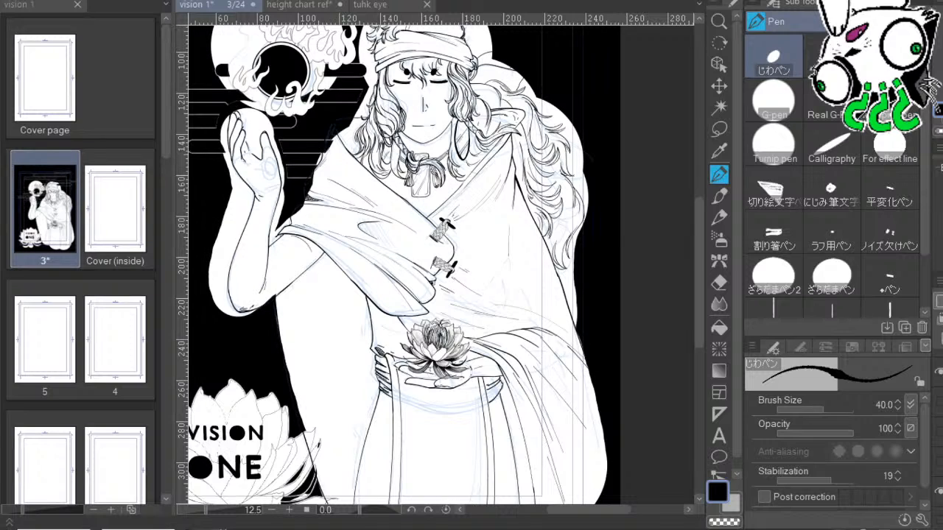
{"action": "left_click_drag", "start_coordinate": [602, 310], "coordinate": [706, 331]}
{"action": "left_click_drag", "start_coordinate": [671, 140], "coordinate": [658, 162]}
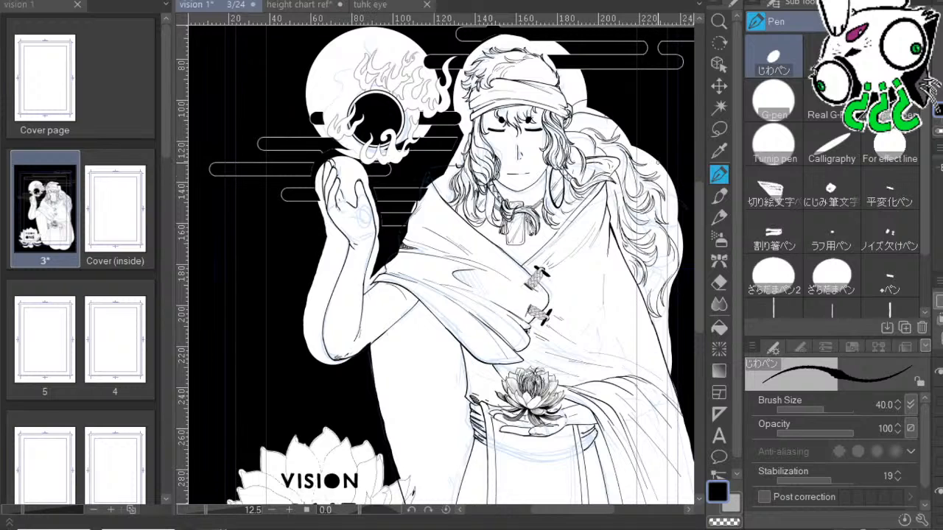
{"action": "key", "text": "ctrl+z"}
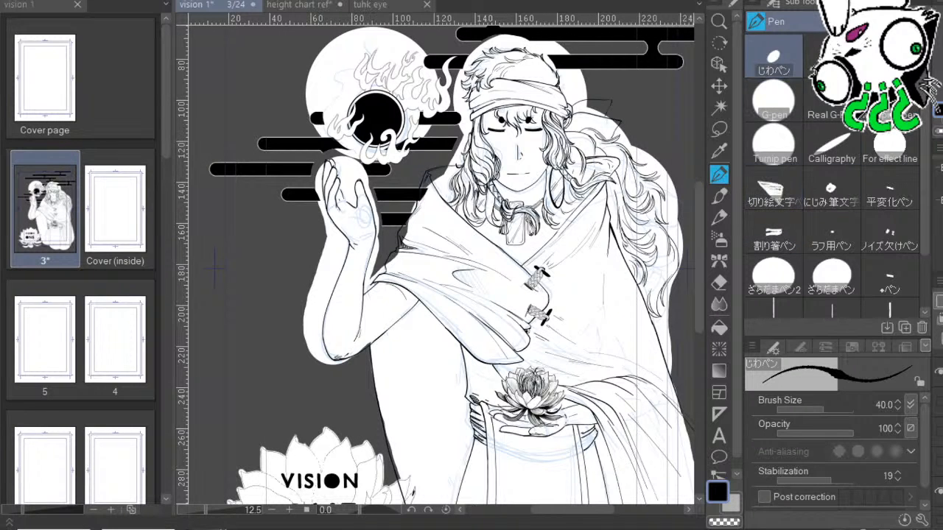
Clean up the grey background spill at the corner where the underside of the raised arm meets the thigh outline.
{"action": "key", "text": "c"}
{"action": "key", "text": "ctrl+plus"}
{"action": "key", "text": "ctrl+plus"}
{"action": "key", "text": "ctrl+plus"}
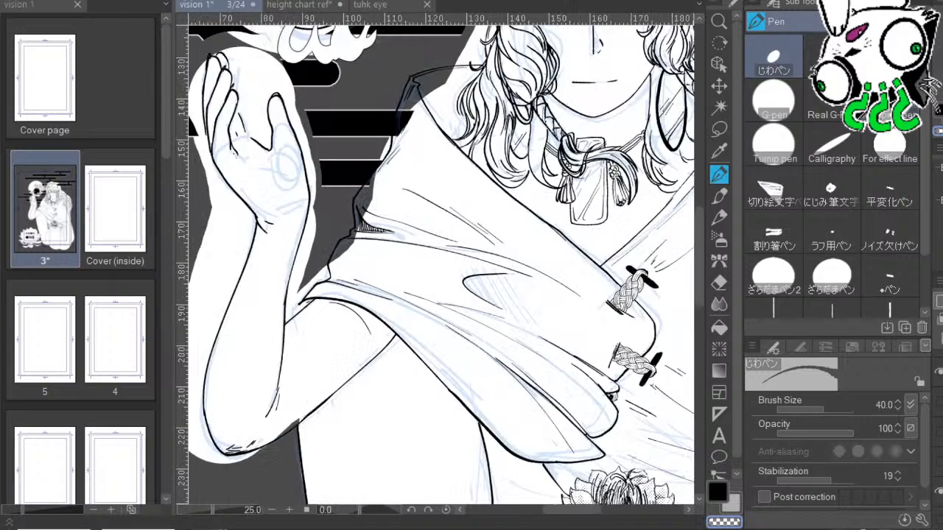
{"action": "left_click_drag", "start_coordinate": [457, 432], "coordinate": [607, 197]}
{"action": "left_click_drag", "start_coordinate": [515, 436], "coordinate": [633, 462]}
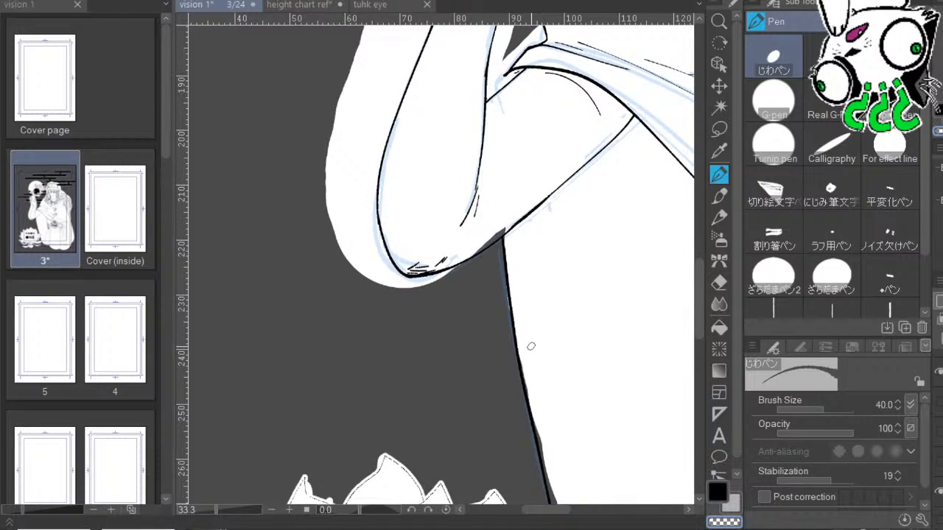
{"action": "left_click_drag", "start_coordinate": [673, 250], "coordinate": [645, 251]}
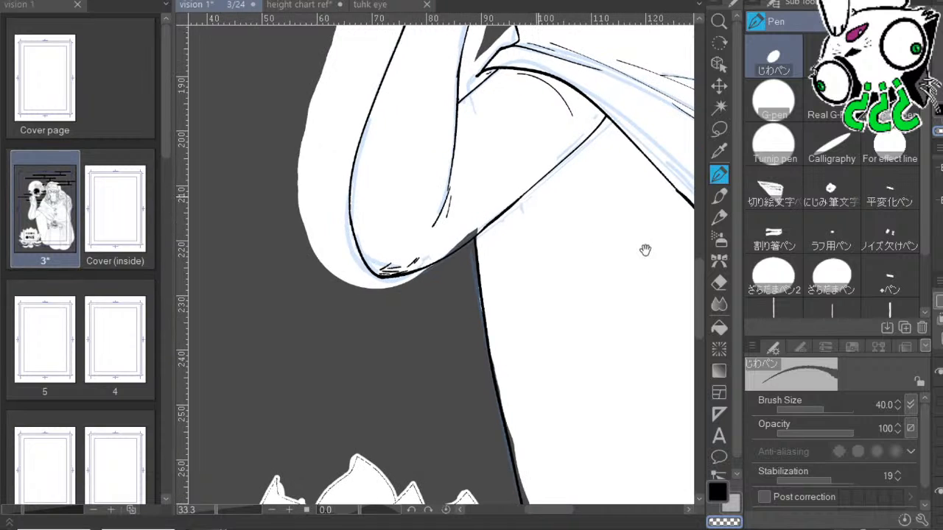
{"action": "key", "text": "b"}
{"action": "key", "text": "p"}
{"action": "mouse_move", "coordinate": [693, 385]}
{"action": "left_mouse_down"}
{"action": "mouse_move", "coordinate": [647, 281]}
{"action": "mouse_move", "coordinate": [664, 270]}
{"action": "left_mouse_up"}
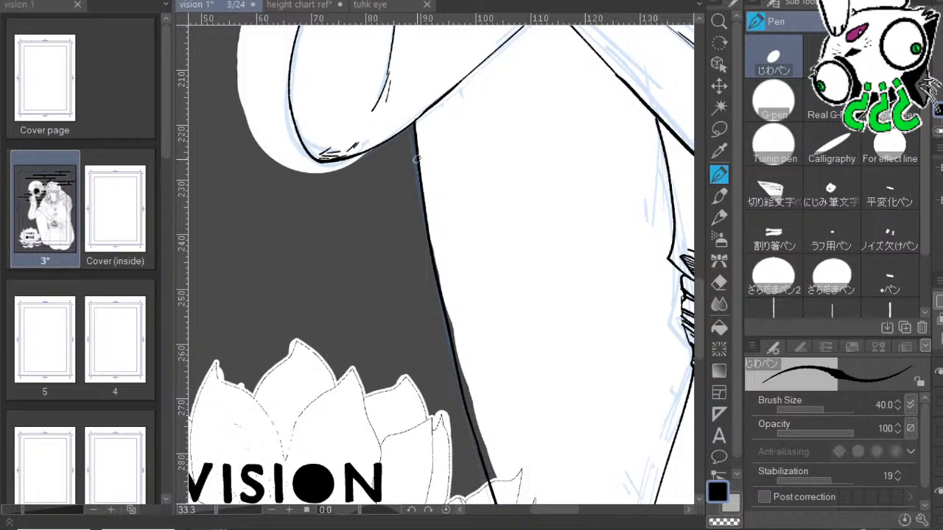
Cover the background grey spilling inside the thigh's outer outline, working down toward the title lotus.
{"action": "left_click_drag", "start_coordinate": [554, 366], "coordinate": [522, 226]}
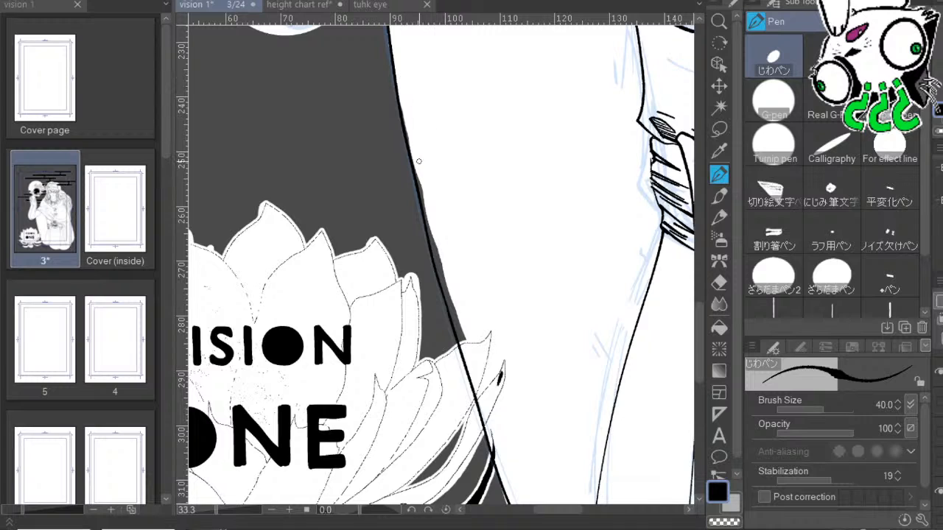
{"action": "mouse_move", "coordinate": [419, 161]}
{"action": "left_mouse_down"}
{"action": "mouse_move", "coordinate": [461, 332]}
{"action": "mouse_move", "coordinate": [441, 267]}
{"action": "mouse_move", "coordinate": [457, 313]}
{"action": "left_mouse_up"}
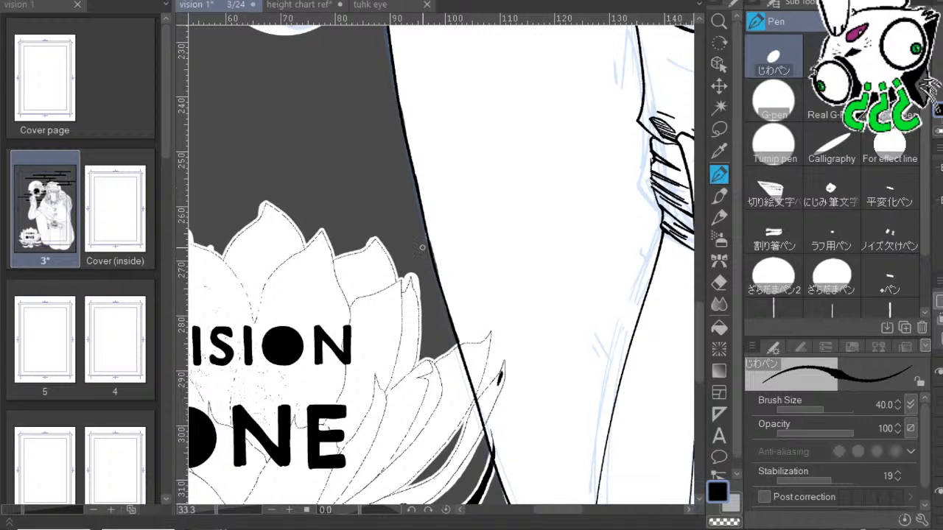
{"action": "left_click_drag", "start_coordinate": [600, 432], "coordinate": [529, 161]}
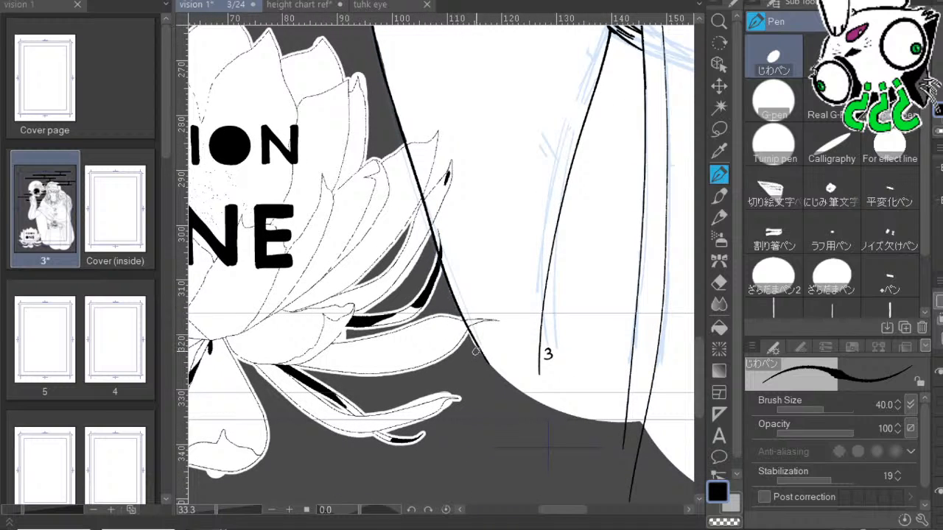
Enlarge the pen to size 100 and paint out part of the excess white outside the elbow's outline.
{"action": "left_click_drag", "start_coordinate": [588, 359], "coordinate": [526, 299]}
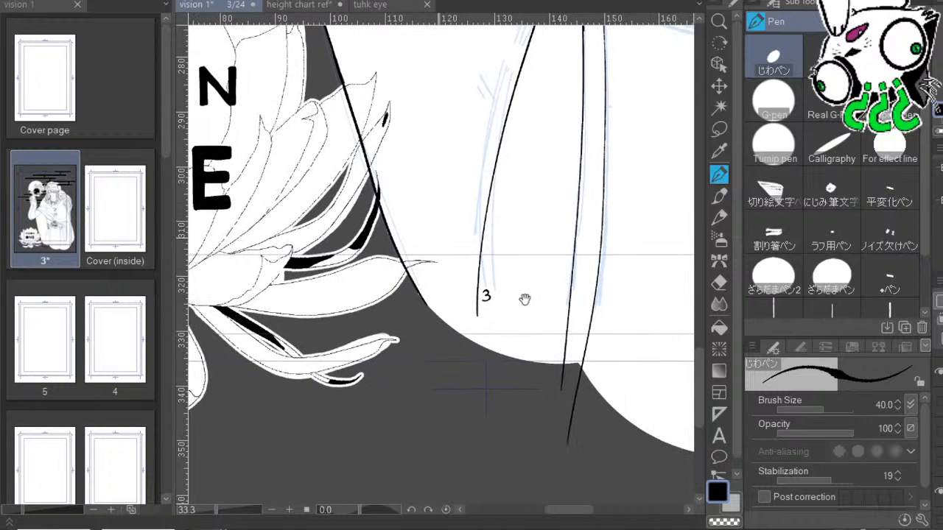
{"action": "left_click_drag", "start_coordinate": [404, 201], "coordinate": [510, 392]}
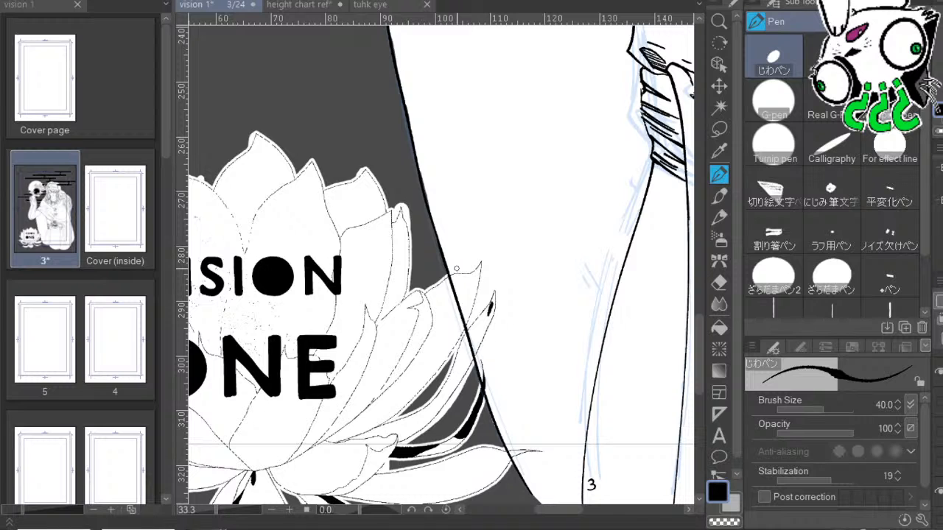
{"action": "mouse_move", "coordinate": [499, 43]}
{"action": "left_mouse_down"}
{"action": "mouse_move", "coordinate": [604, 335]}
{"action": "mouse_move", "coordinate": [617, 405]}
{"action": "left_mouse_up"}
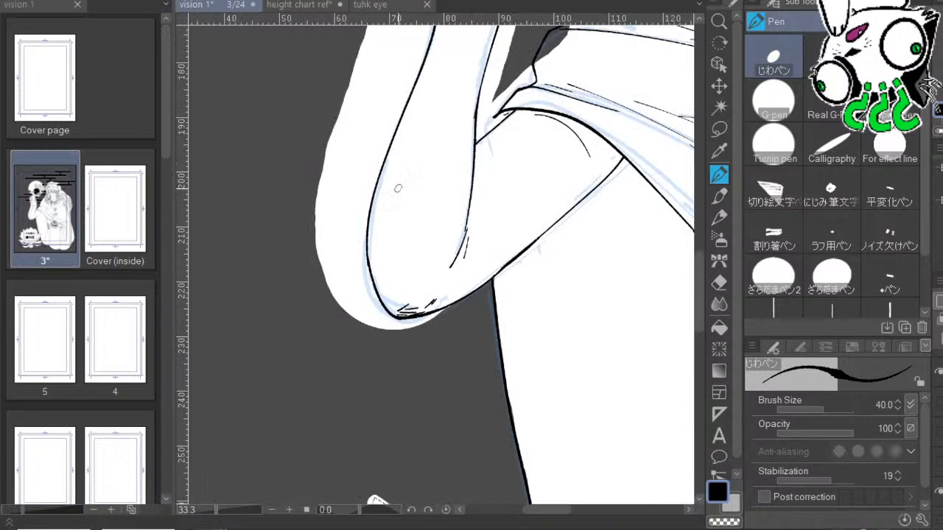
{"action": "key", "text": "]"}
{"action": "key", "text": "]"}
{"action": "key", "text": "]"}
{"action": "key", "text": "]"}
{"action": "key", "text": "]"}
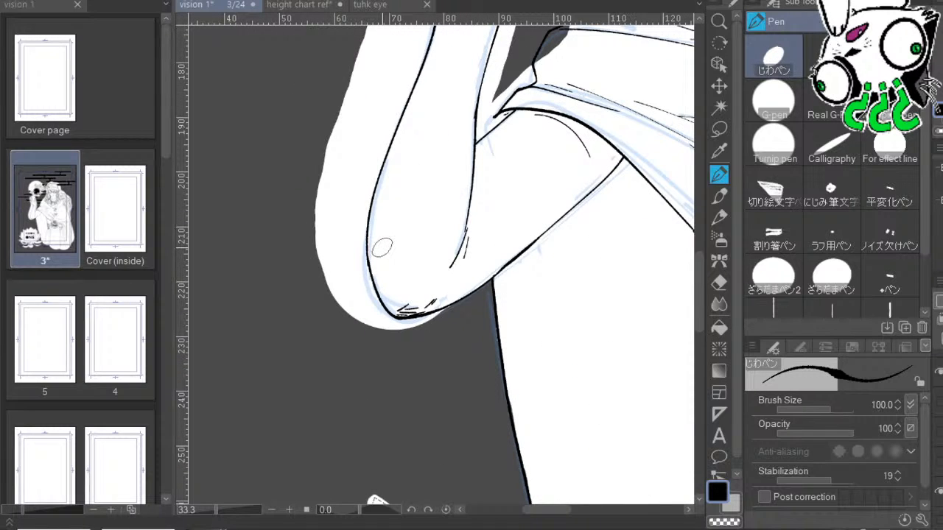
{"action": "mouse_move", "coordinate": [341, 277]}
{"action": "left_mouse_down"}
{"action": "mouse_move", "coordinate": [364, 323]}
{"action": "mouse_move", "coordinate": [373, 325]}
{"action": "mouse_move", "coordinate": [368, 310]}
{"action": "mouse_move", "coordinate": [399, 329]}
{"action": "mouse_move", "coordinate": [437, 315]}
{"action": "left_mouse_up"}
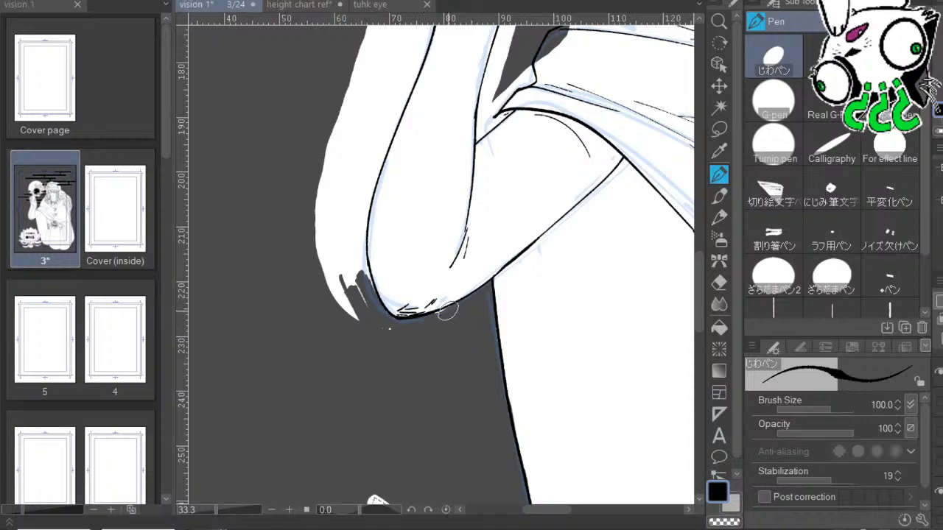
{"action": "left_click_drag", "start_coordinate": [383, 330], "coordinate": [400, 327]}
Lasso the excess white outside the raised arm, following the outline from the elbow up to the wrist.
{"action": "left_click", "coordinate": [719, 129]}
{"action": "left_click_drag", "start_coordinate": [596, 280], "coordinate": [590, 384]}
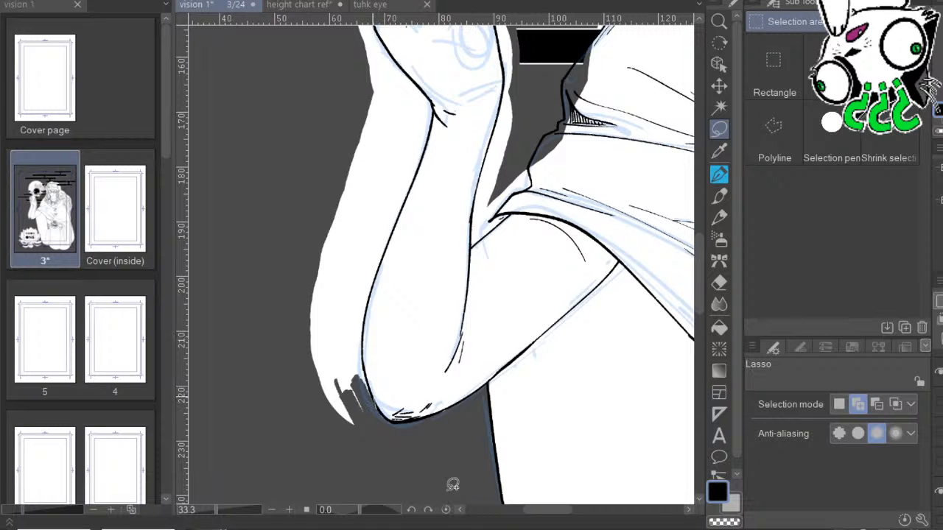
{"action": "mouse_move", "coordinate": [365, 389]}
{"action": "left_mouse_down"}
{"action": "mouse_move", "coordinate": [273, 421]}
{"action": "mouse_move", "coordinate": [317, 435]}
{"action": "left_mouse_up"}
{"action": "left_click_drag", "start_coordinate": [387, 326], "coordinate": [383, 424]}
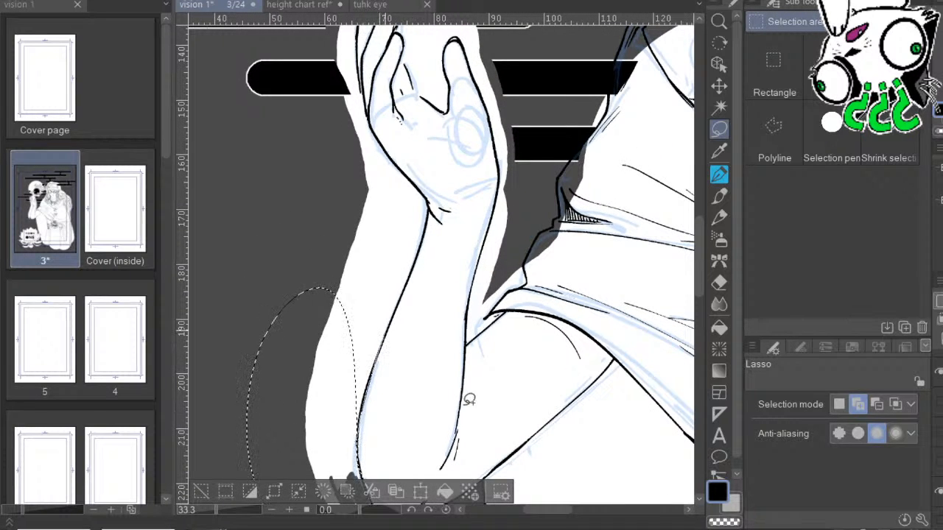
{"action": "left_click_drag", "start_coordinate": [385, 333], "coordinate": [283, 308]}
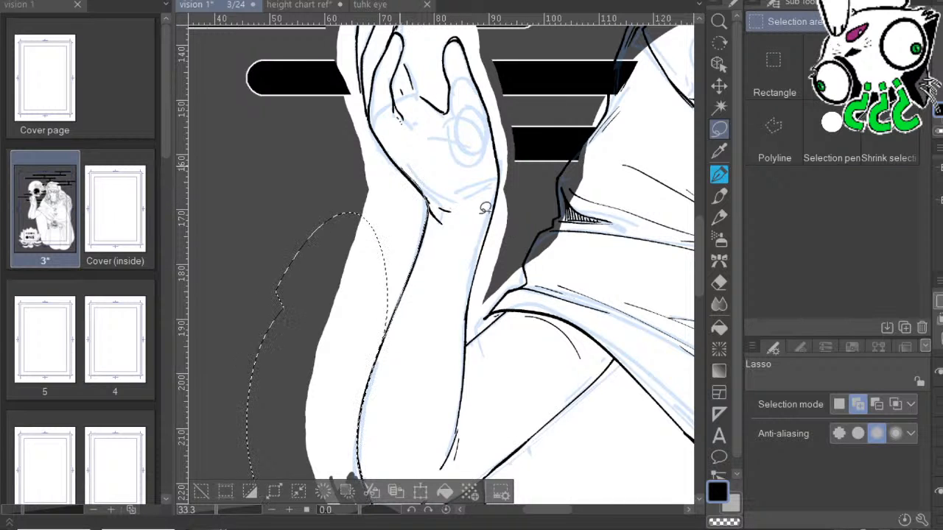
{"action": "mouse_move", "coordinate": [425, 206]}
{"action": "left_mouse_down"}
{"action": "mouse_move", "coordinate": [335, 168]}
{"action": "mouse_move", "coordinate": [316, 237]}
{"action": "left_mouse_up"}
{"action": "left_click_drag", "start_coordinate": [437, 186], "coordinate": [399, 259]}
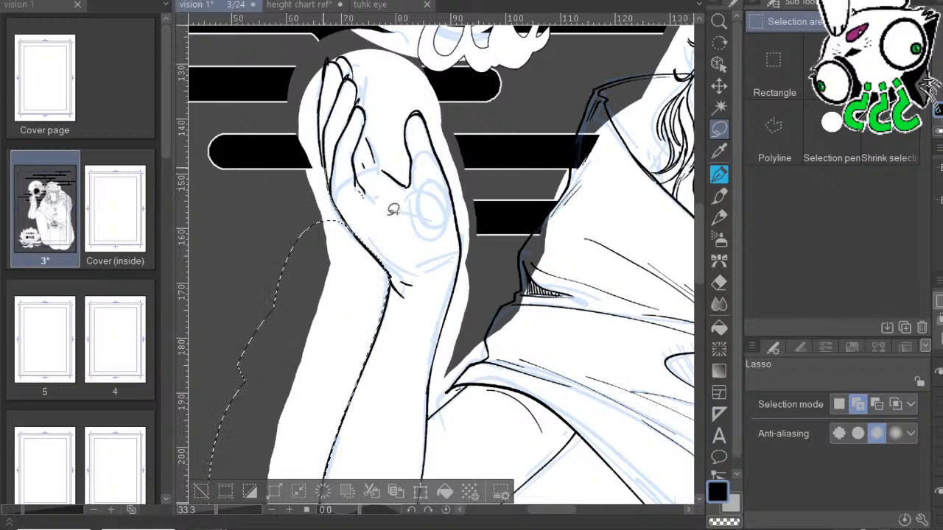
Extend the lasso selection along the hand's outer edge, around the fingertips and into the gap between fingers and thumb.
{"action": "mouse_move", "coordinate": [322, 91]}
{"action": "left_mouse_down"}
{"action": "mouse_move", "coordinate": [306, 64]}
{"action": "mouse_move", "coordinate": [324, 234]}
{"action": "left_mouse_up"}
{"action": "mouse_move", "coordinate": [328, 63]}
{"action": "left_mouse_down"}
{"action": "mouse_move", "coordinate": [340, 54]}
{"action": "mouse_move", "coordinate": [318, 48]}
{"action": "left_mouse_up"}
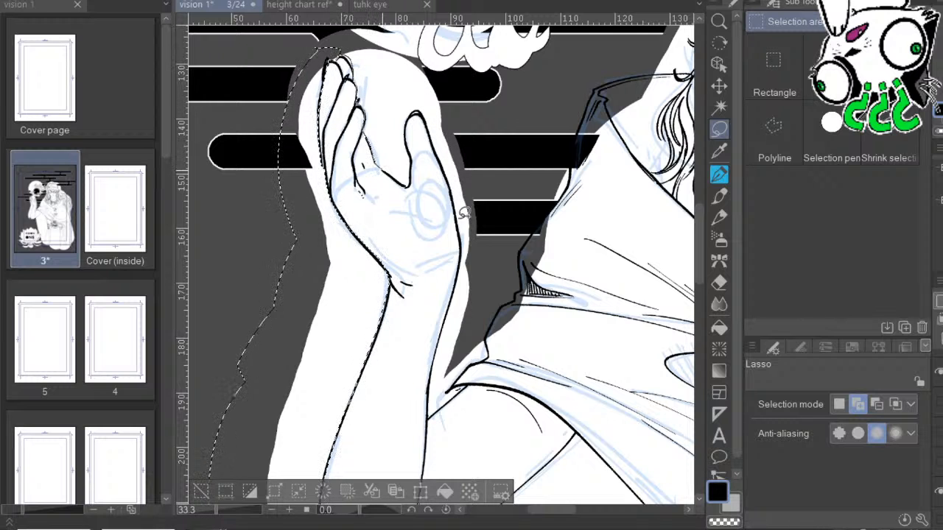
{"action": "left_click_drag", "start_coordinate": [500, 204], "coordinate": [419, 58]}
{"action": "left_click_drag", "start_coordinate": [466, 126], "coordinate": [383, 149]}
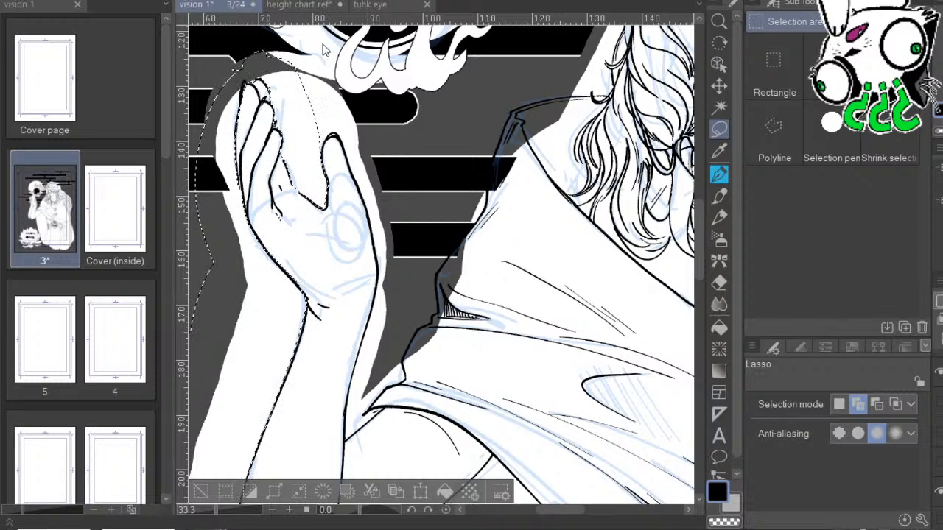
Add the white above the hand and along the thumb and inner forearm to the selection, down to the sleeve.
{"action": "left_click_drag", "start_coordinate": [403, 165], "coordinate": [452, 299]}
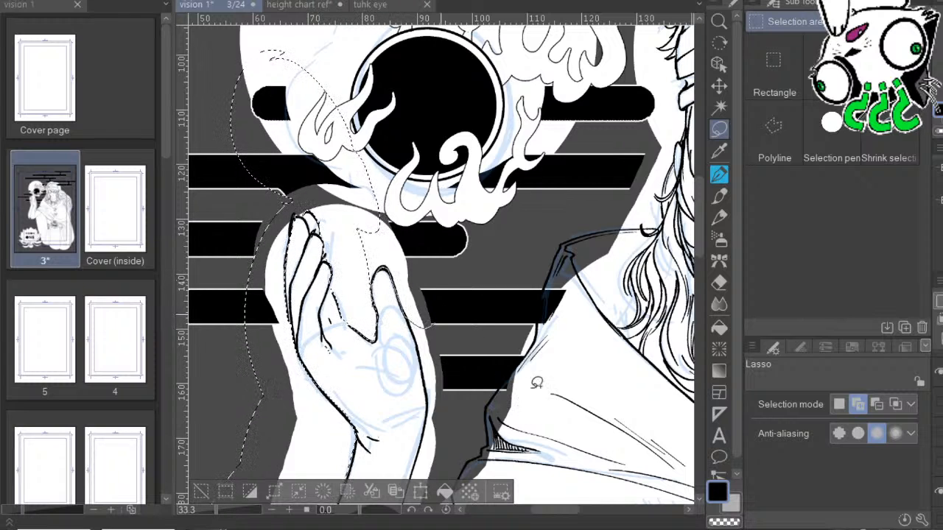
{"action": "left_click_drag", "start_coordinate": [526, 339], "coordinate": [421, 182]}
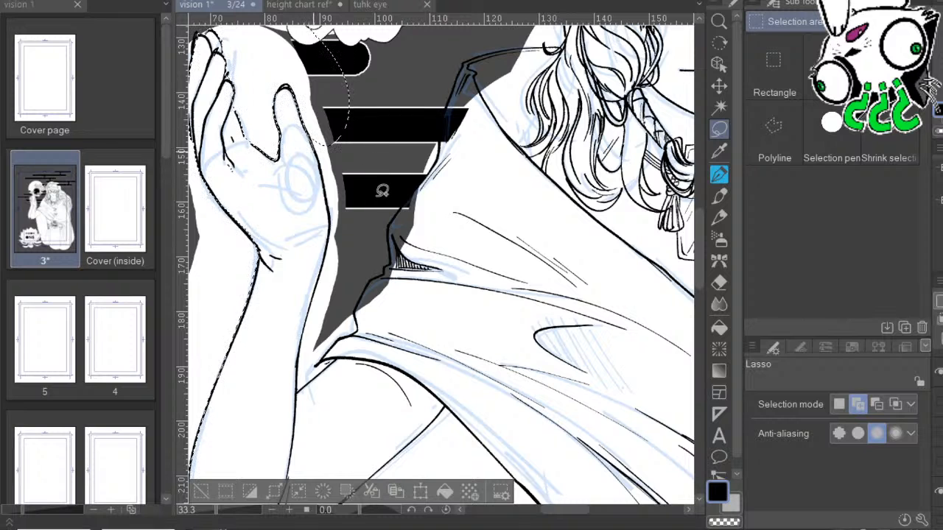
{"action": "left_click_drag", "start_coordinate": [431, 305], "coordinate": [450, 197]}
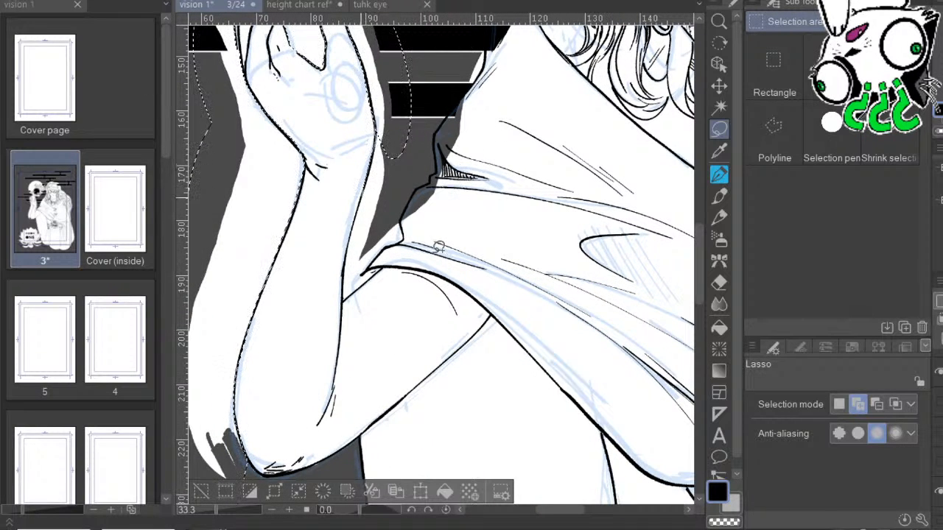
{"action": "left_click_drag", "start_coordinate": [476, 262], "coordinate": [501, 185]}
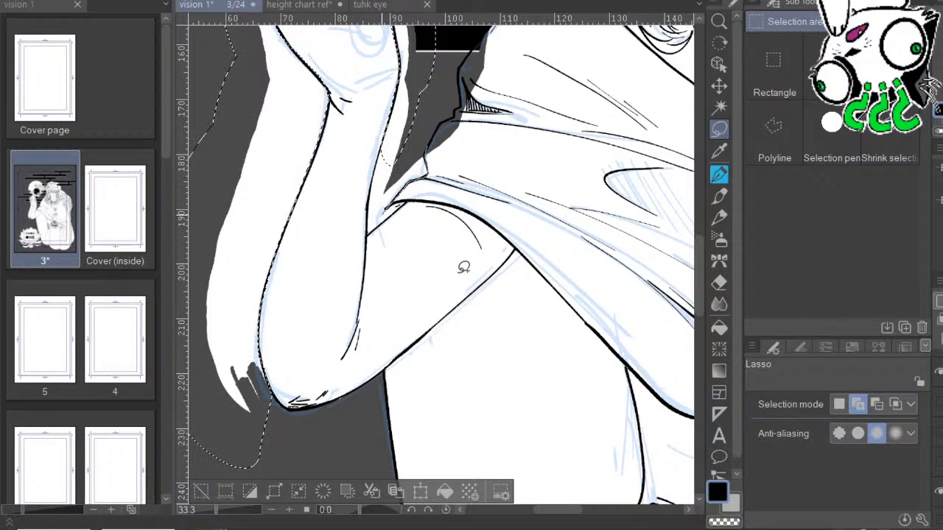
{"action": "key", "text": "ctrl+z"}
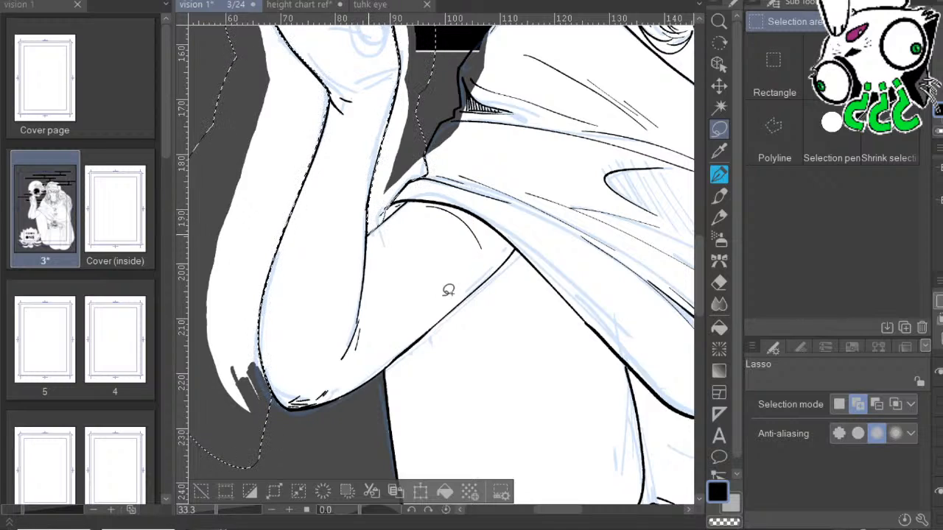
Add the narrow area beside the shoulder's outer edge to the lasso selection.
{"action": "left_click_drag", "start_coordinate": [501, 166], "coordinate": [415, 526]}
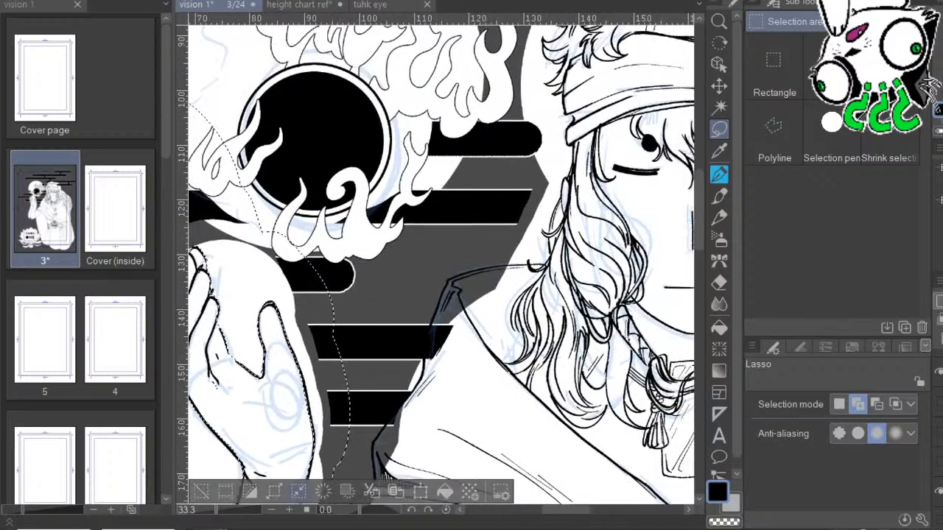
{"action": "mouse_move", "coordinate": [546, 314]}
{"action": "left_mouse_down"}
{"action": "mouse_move", "coordinate": [474, 256]}
{"action": "mouse_move", "coordinate": [478, 248]}
{"action": "left_mouse_up"}
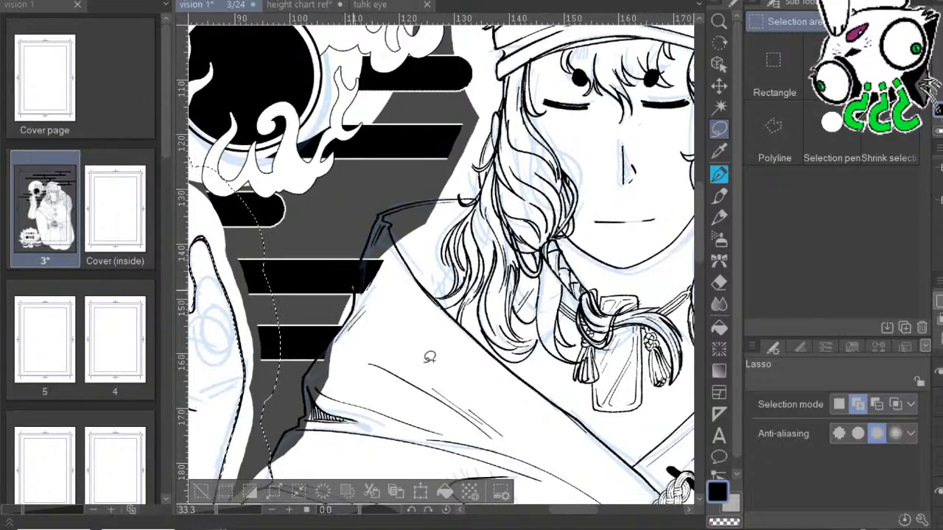
{"action": "left_click_drag", "start_coordinate": [564, 166], "coordinate": [530, 191]}
{"action": "left_click_drag", "start_coordinate": [566, 120], "coordinate": [587, 422]}
{"action": "left_click_drag", "start_coordinate": [558, 360], "coordinate": [709, 294]}
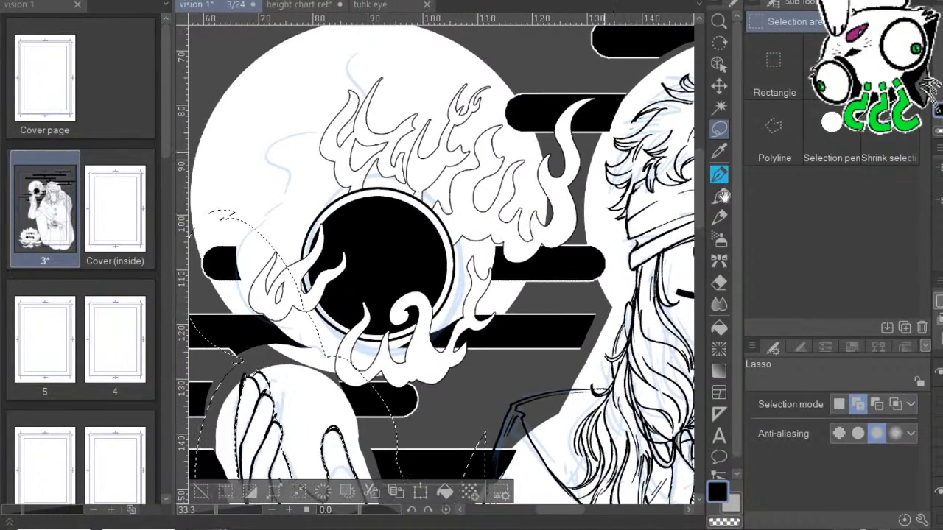
Add the large white disc around the flaming black orb to the selection, clear the selected white and deselect.
{"action": "left_click_drag", "start_coordinate": [356, 270], "coordinate": [416, 303]}
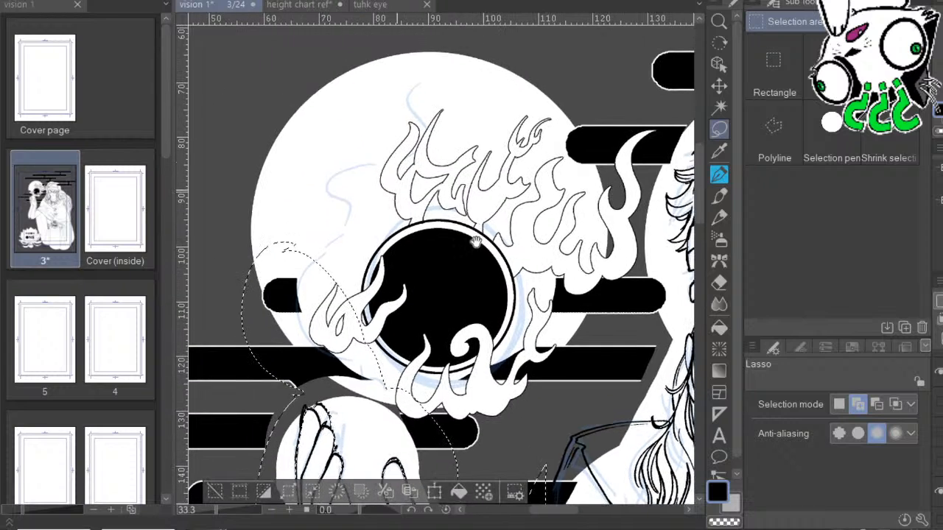
{"action": "mouse_move", "coordinate": [406, 357]}
{"action": "left_mouse_down"}
{"action": "mouse_move", "coordinate": [457, 242]}
{"action": "mouse_move", "coordinate": [321, 185]}
{"action": "left_mouse_up"}
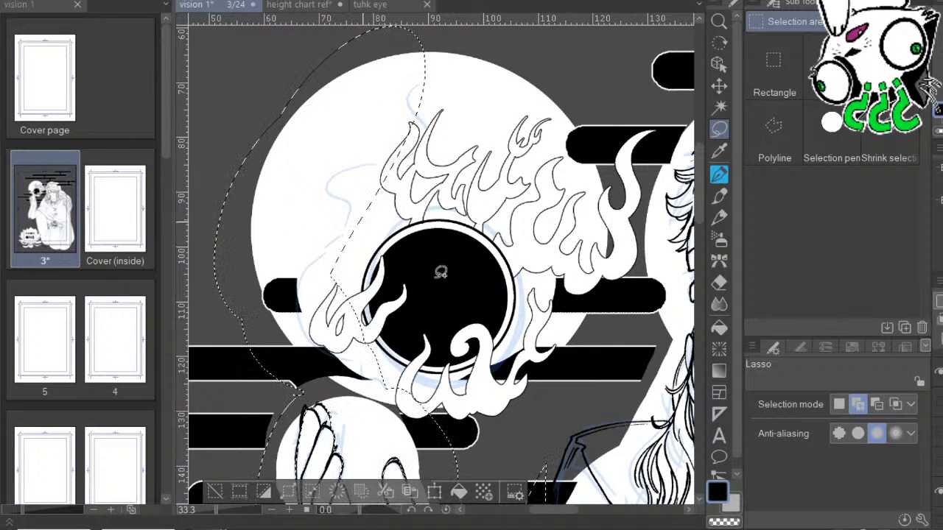
{"action": "mouse_move", "coordinate": [440, 273]}
{"action": "left_mouse_down"}
{"action": "mouse_move", "coordinate": [562, 42]}
{"action": "mouse_move", "coordinate": [487, 99]}
{"action": "mouse_move", "coordinate": [635, 218]}
{"action": "mouse_move", "coordinate": [435, 428]}
{"action": "mouse_move", "coordinate": [478, 488]}
{"action": "mouse_move", "coordinate": [602, 448]}
{"action": "mouse_move", "coordinate": [626, 322]}
{"action": "mouse_move", "coordinate": [524, 262]}
{"action": "mouse_move", "coordinate": [362, 267]}
{"action": "mouse_move", "coordinate": [369, 353]}
{"action": "left_mouse_up"}
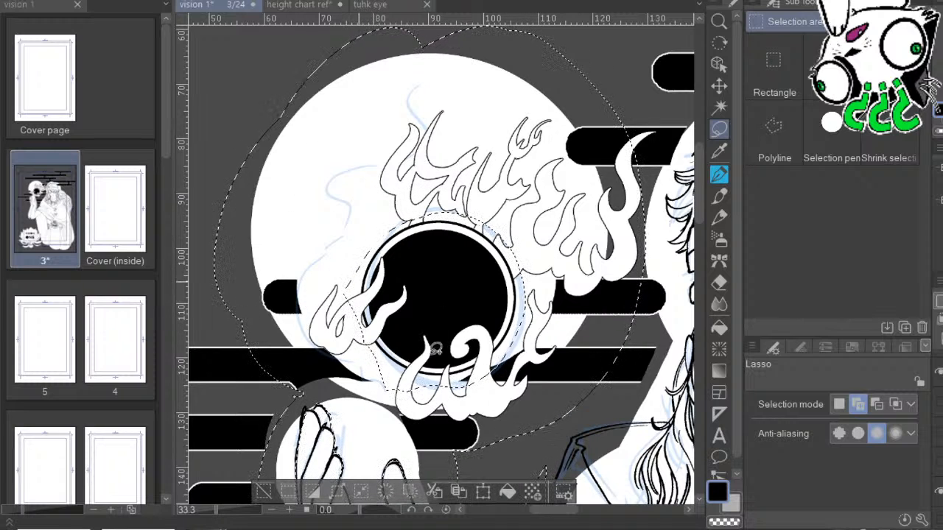
{"action": "left_click_drag", "start_coordinate": [442, 346], "coordinate": [435, 211]}
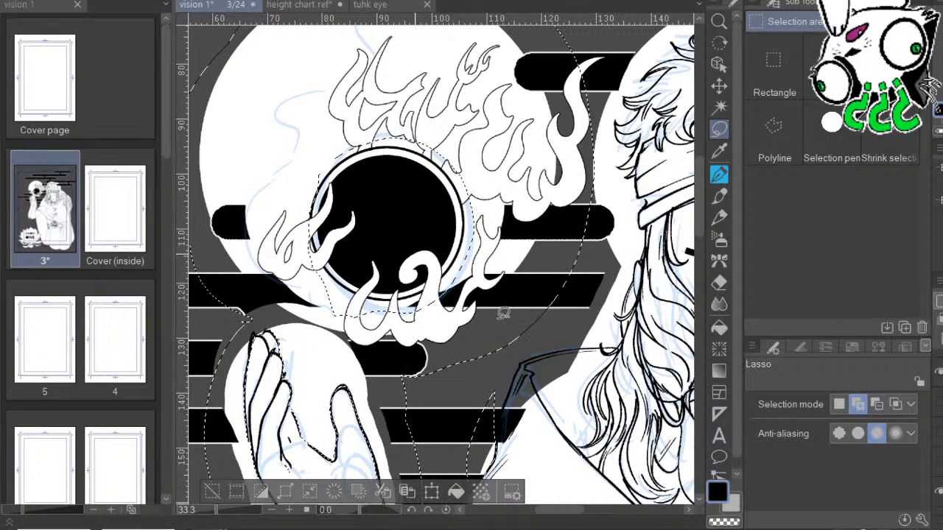
{"action": "key", "text": "Delete"}
{"action": "key", "text": "ctrl+d"}
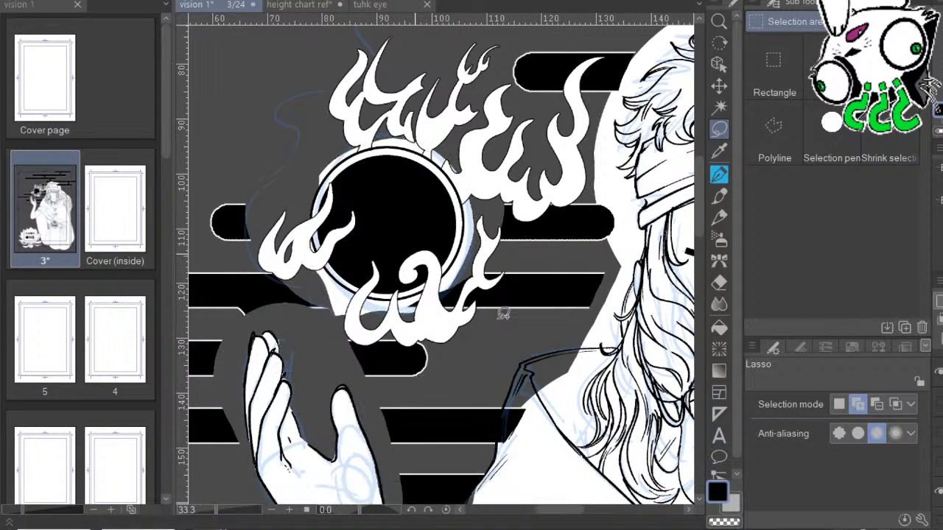
Touch up the white base with the pen along the hand and forearm, and fill the lower sleeve up to its outline.
{"action": "key", "text": "p"}
{"action": "left_click_drag", "start_coordinate": [575, 386], "coordinate": [610, 306]}
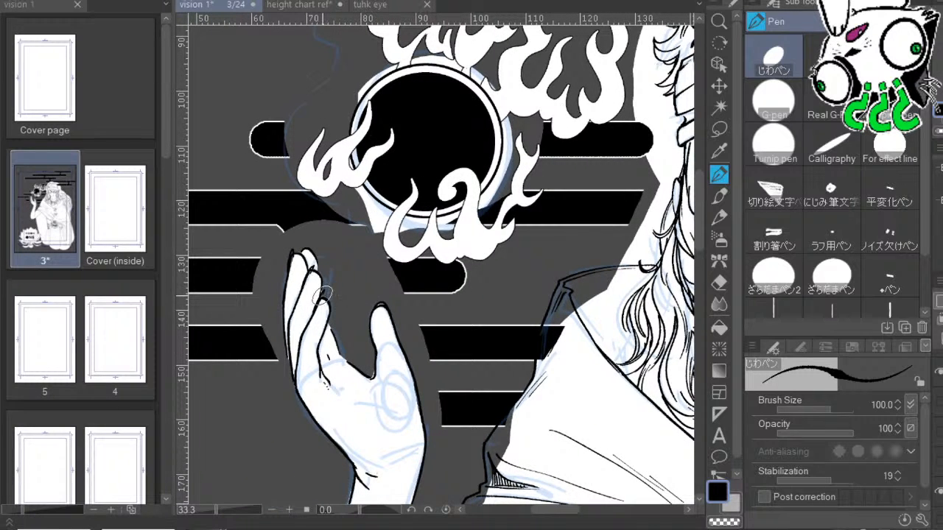
{"action": "left_click_drag", "start_coordinate": [398, 409], "coordinate": [374, 287]}
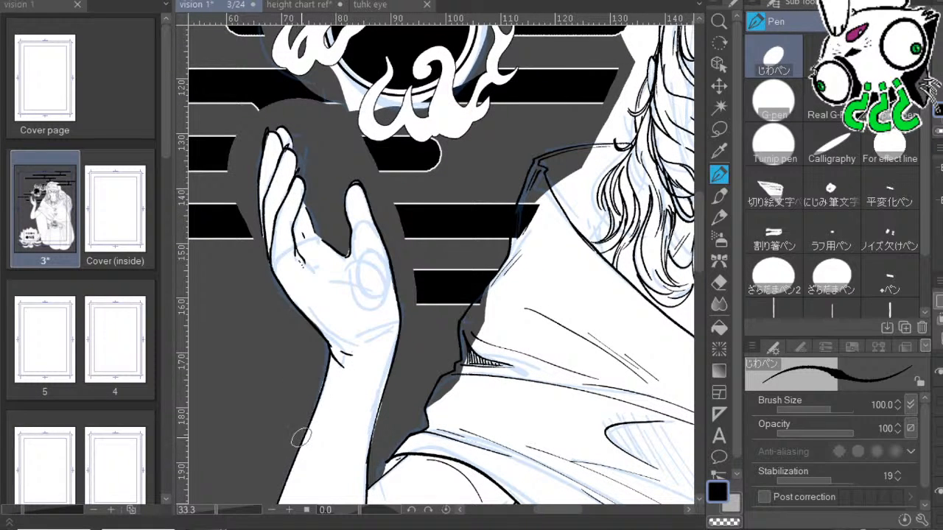
{"action": "left_click_drag", "start_coordinate": [380, 428], "coordinate": [374, 307]}
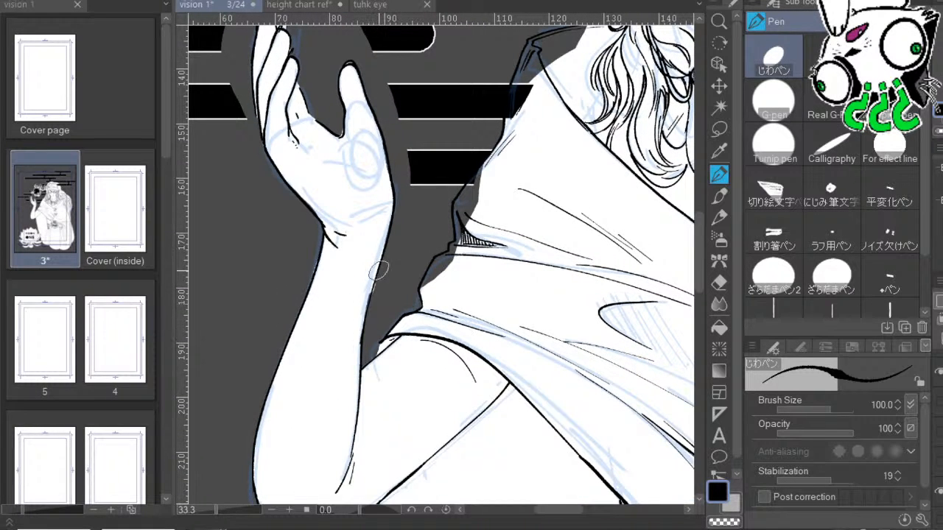
{"action": "left_click_drag", "start_coordinate": [377, 219], "coordinate": [447, 127]}
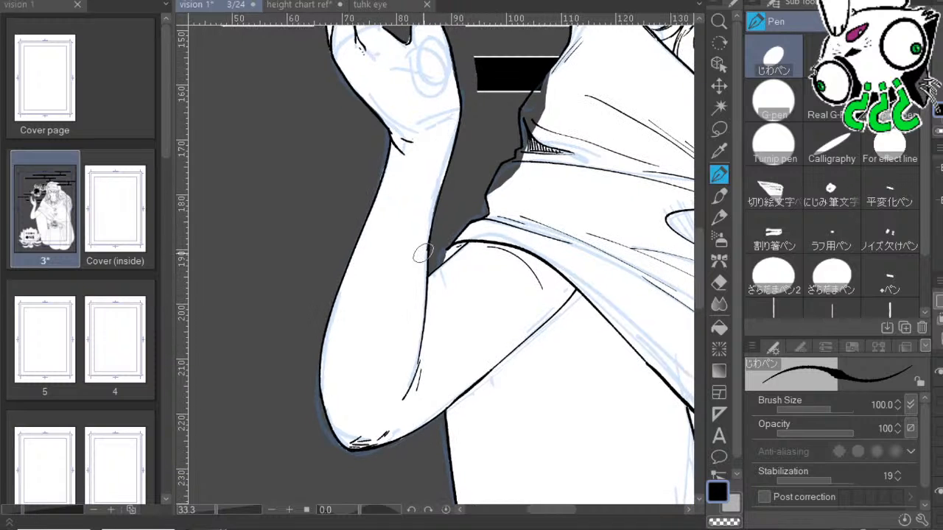
{"action": "left_click_drag", "start_coordinate": [479, 315], "coordinate": [522, 173]}
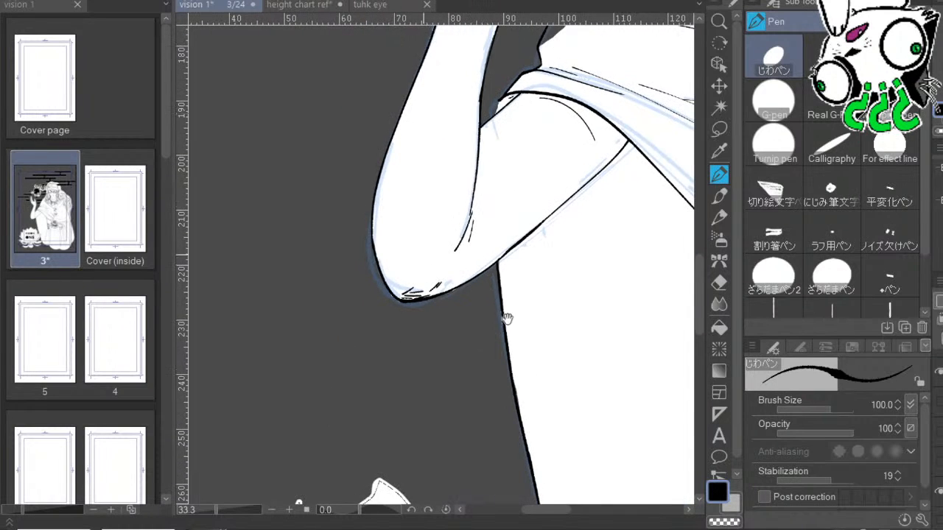
{"action": "left_click_drag", "start_coordinate": [516, 336], "coordinate": [381, 434]}
{"action": "left_click_drag", "start_coordinate": [543, 236], "coordinate": [491, 372]}
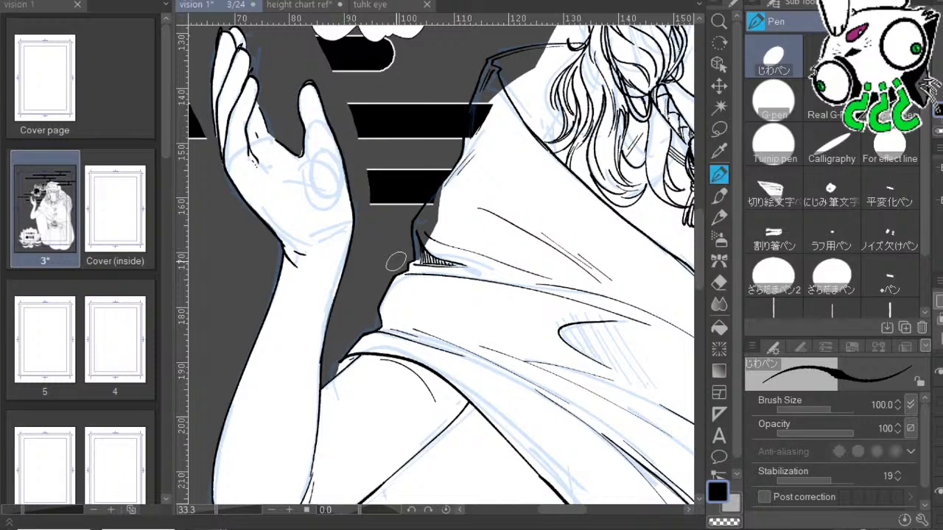
Lasso the unfilled notch beside the hatched sleeve fold, fill it with white and deselect.
{"action": "key", "text": "m"}
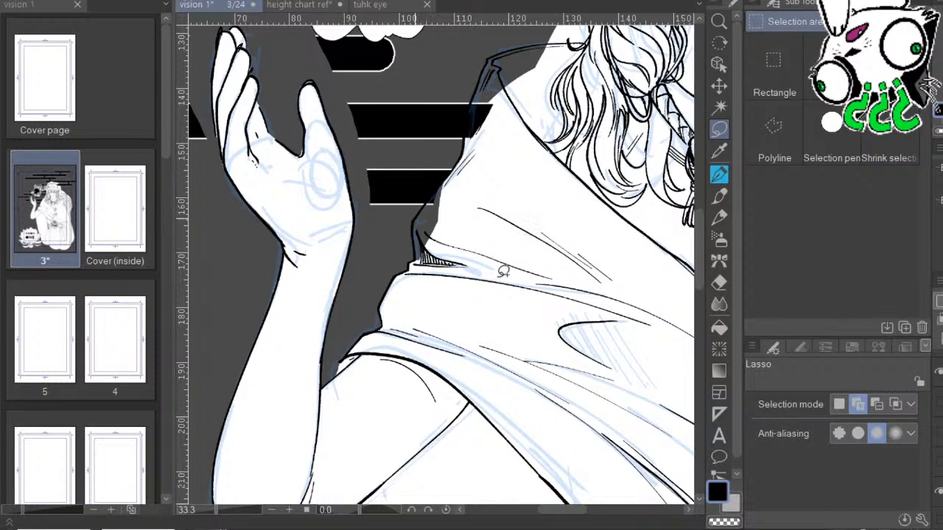
{"action": "mouse_move", "coordinate": [546, 217]}
{"action": "left_mouse_down"}
{"action": "mouse_move", "coordinate": [502, 277]}
{"action": "mouse_move", "coordinate": [508, 334]}
{"action": "mouse_move", "coordinate": [565, 263]}
{"action": "left_mouse_up"}
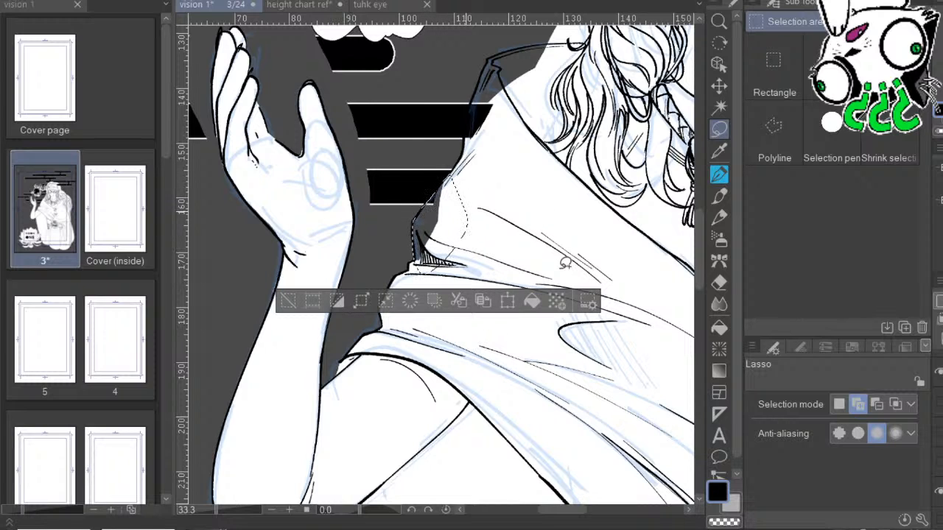
{"action": "key", "text": "Delete"}
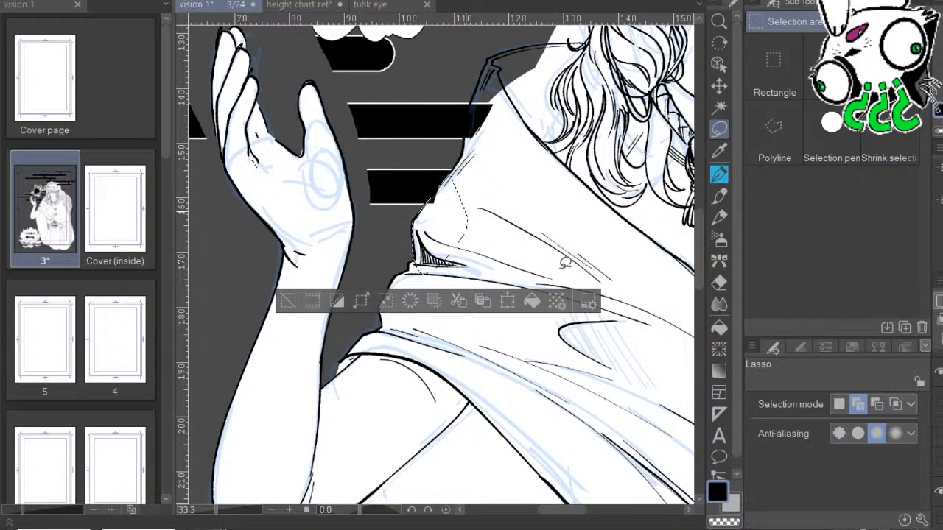
{"action": "key", "text": "ctrl+d"}
Lasso the unfilled collar corner above the shoulder, fill it with white up to its outline and deselect.
{"action": "left_click_drag", "start_coordinate": [561, 259], "coordinate": [528, 346]}
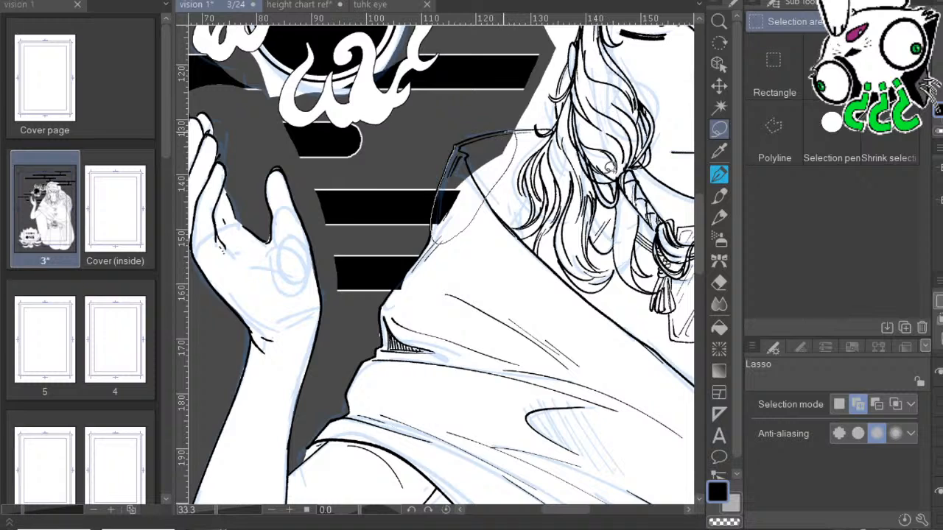
{"action": "left_click_drag", "start_coordinate": [556, 178], "coordinate": [551, 174]}
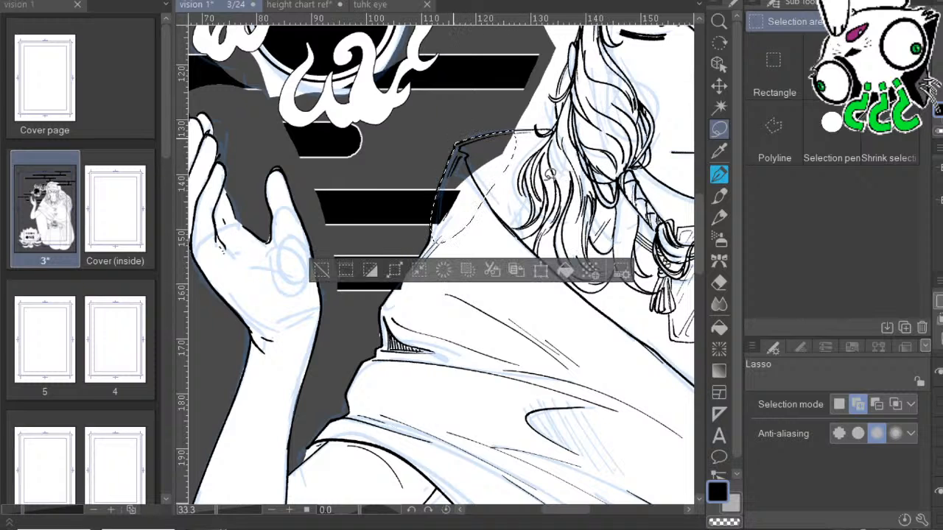
{"action": "key", "text": "Delete"}
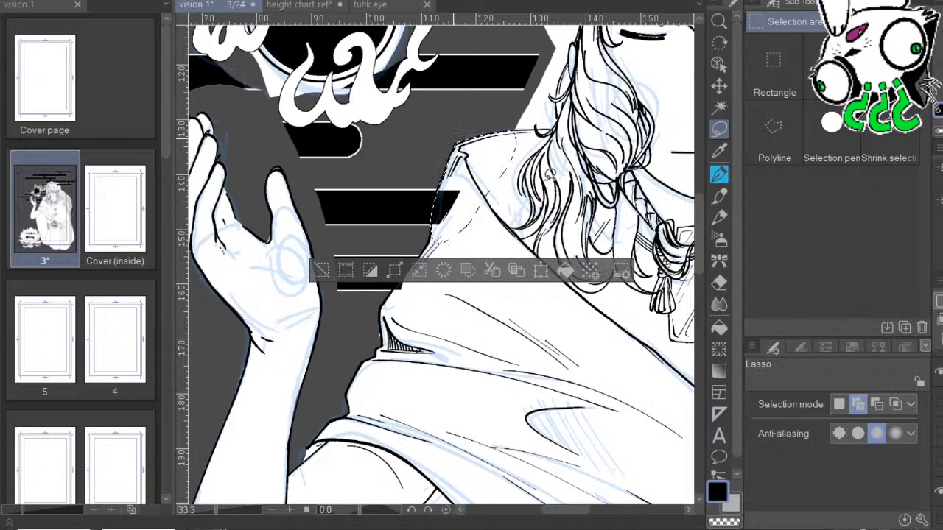
{"action": "key", "text": "ctrl+d"}
Erase the excess white outside the black orb's rim with the pen along its lower edge, between the flames.
{"action": "left_click_drag", "start_coordinate": [633, 229], "coordinate": [691, 257]}
{"action": "left_click_drag", "start_coordinate": [671, 210], "coordinate": [568, 325]}
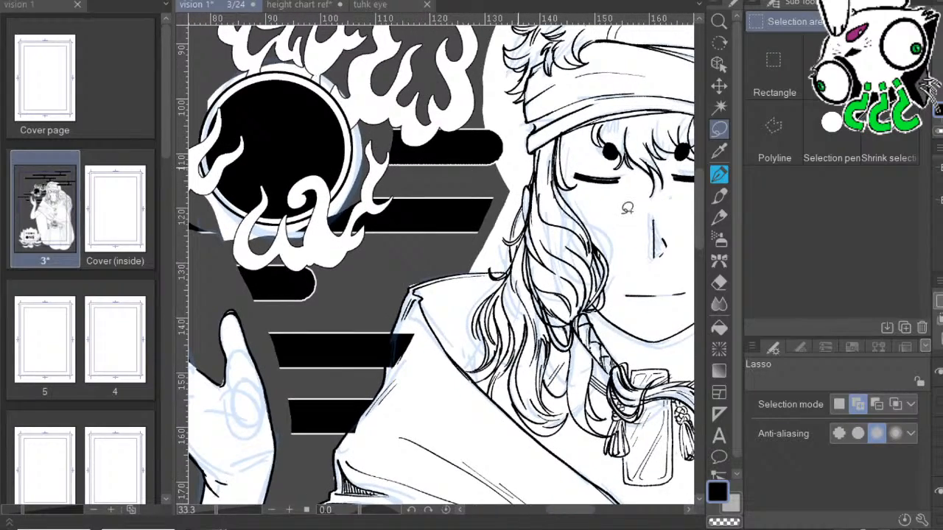
{"action": "left_click_drag", "start_coordinate": [621, 213], "coordinate": [676, 260]}
{"action": "key", "text": "p"}
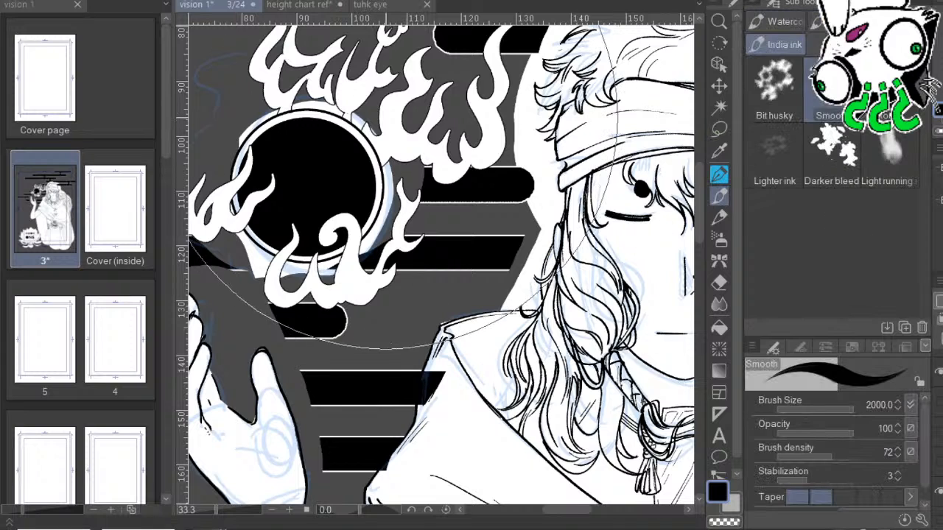
{"action": "key", "text": "p"}
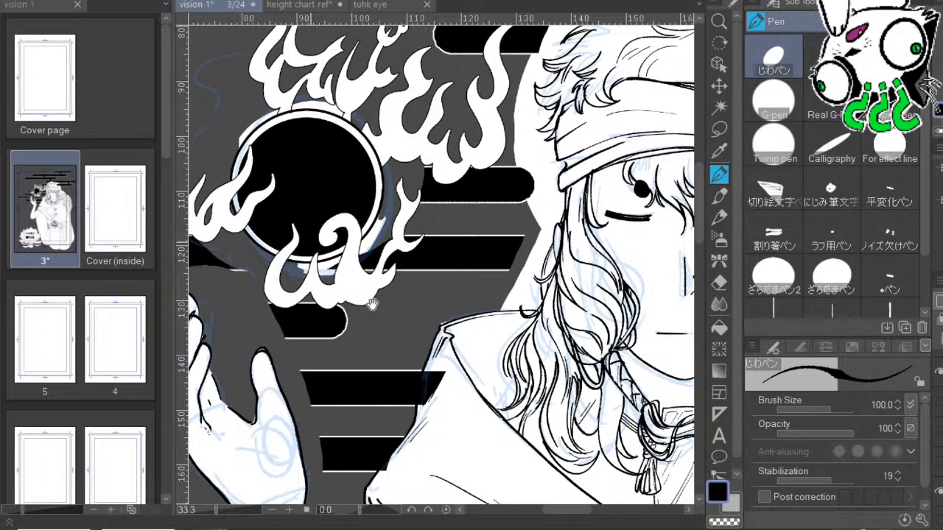
{"action": "left_click_drag", "start_coordinate": [372, 304], "coordinate": [345, 302]}
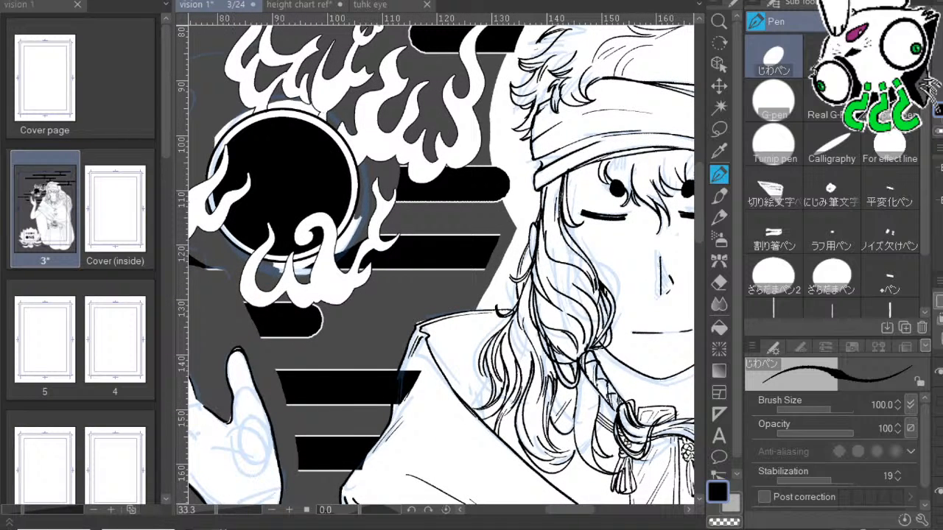
{"action": "left_click_drag", "start_coordinate": [490, 375], "coordinate": [392, 374]}
{"action": "left_click_drag", "start_coordinate": [351, 298], "coordinate": [329, 260]}
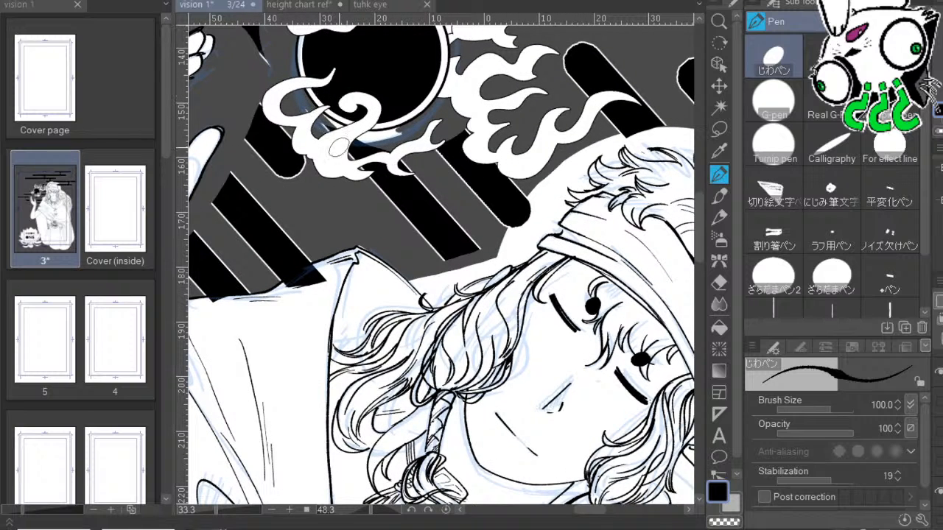
{"action": "left_click_drag", "start_coordinate": [440, 226], "coordinate": [424, 242]}
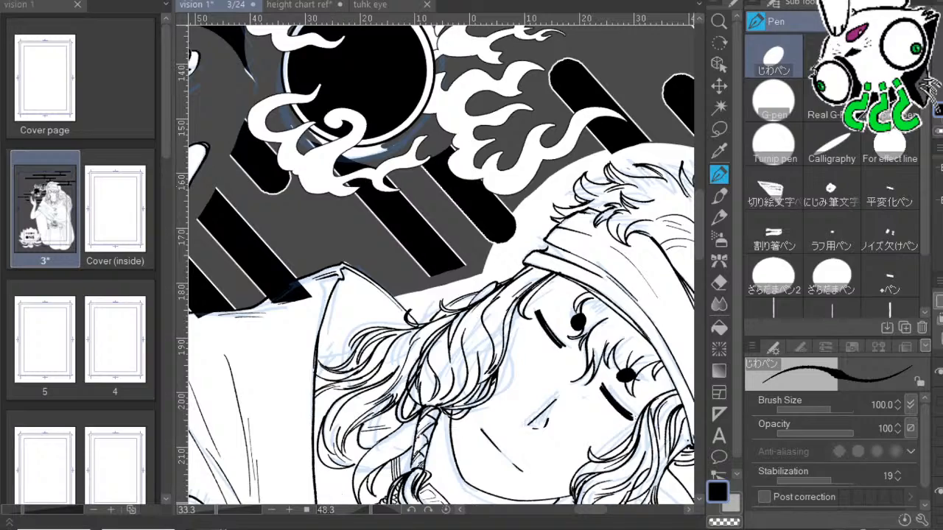
Rotate the canvas around the orb and erase the remaining white outside the far side of its rim.
{"action": "left_click_drag", "start_coordinate": [371, 510], "coordinate": [349, 510]}
{"action": "left_click_drag", "start_coordinate": [428, 343], "coordinate": [487, 278]}
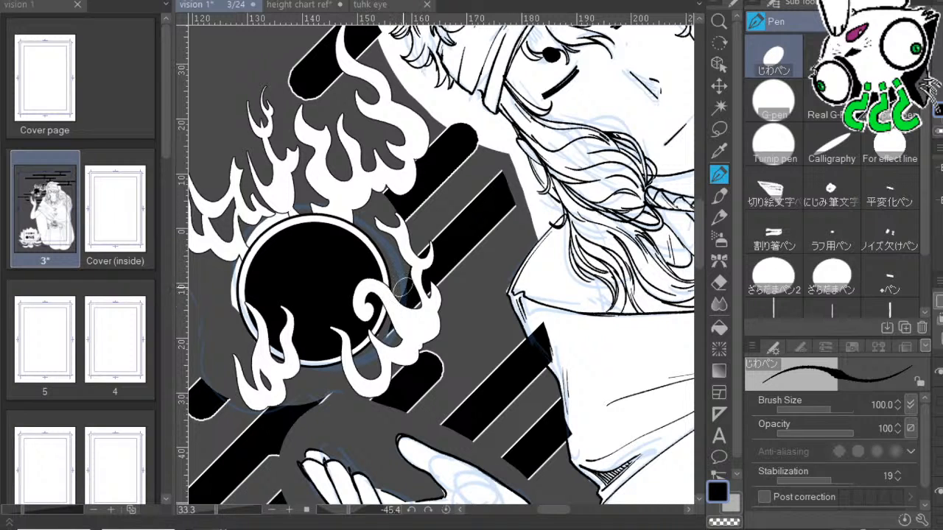
{"action": "left_click_drag", "start_coordinate": [398, 295], "coordinate": [505, 339]}
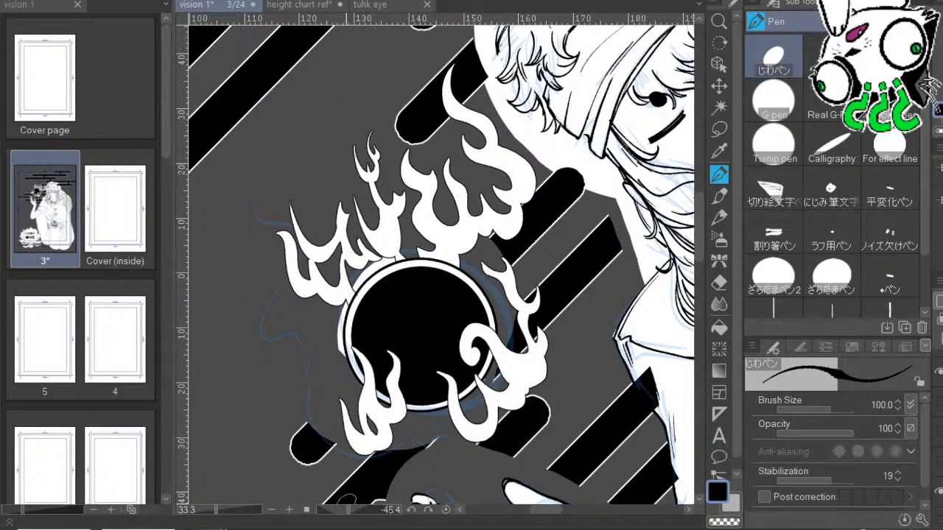
{"action": "left_click_drag", "start_coordinate": [348, 509], "coordinate": [335, 509]}
{"action": "left_click_drag", "start_coordinate": [501, 302], "coordinate": [505, 232]}
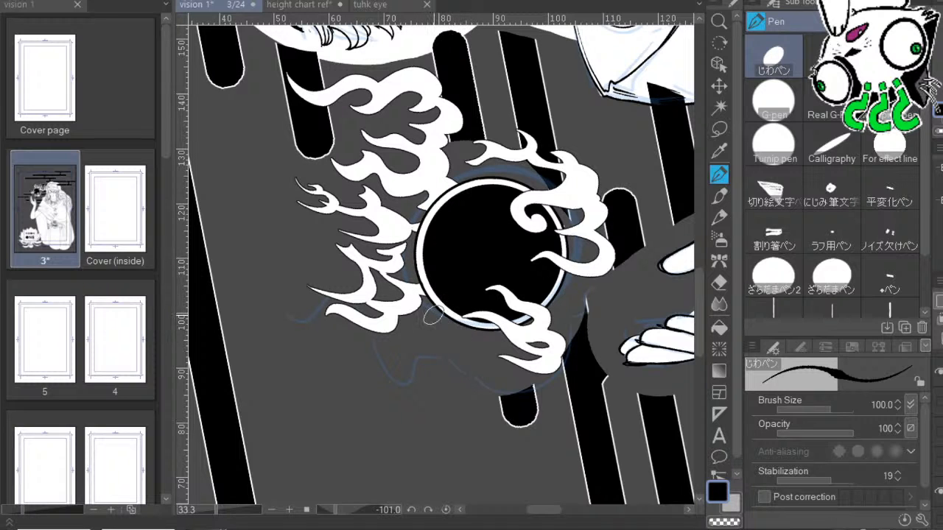
{"action": "left_click_drag", "start_coordinate": [519, 271], "coordinate": [413, 384]}
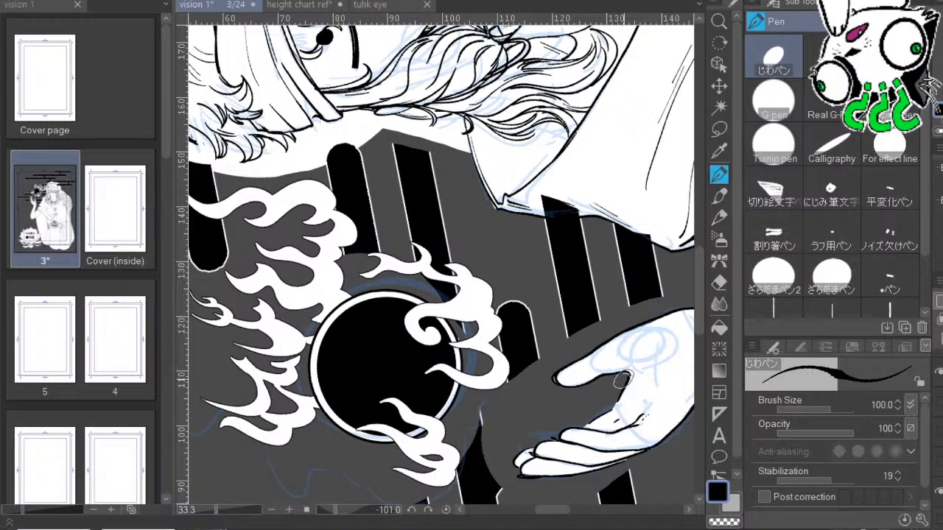
Fill the two pointed headband tails behind the head with white up to their inked outlines.
{"action": "left_click_drag", "start_coordinate": [515, 287], "coordinate": [716, 331]}
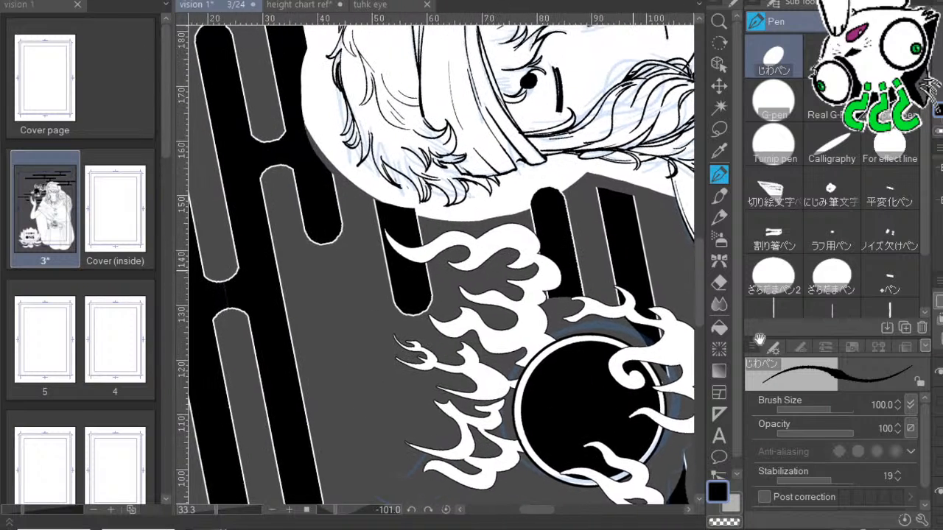
{"action": "left_click_drag", "start_coordinate": [395, 100], "coordinate": [462, 207]}
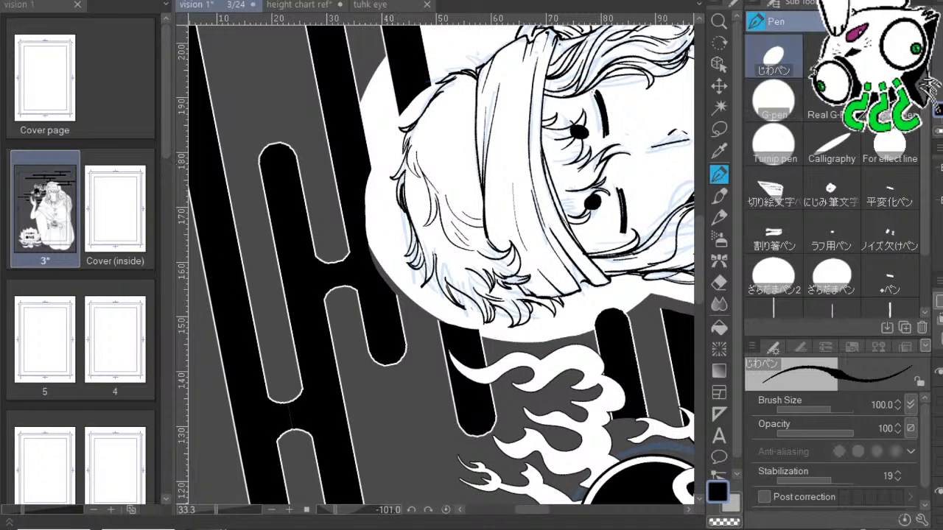
{"action": "left_click", "coordinate": [719, 129]}
{"action": "left_click_drag", "start_coordinate": [591, 225], "coordinate": [580, 311]}
{"action": "left_click_drag", "start_coordinate": [571, 189], "coordinate": [480, 240]}
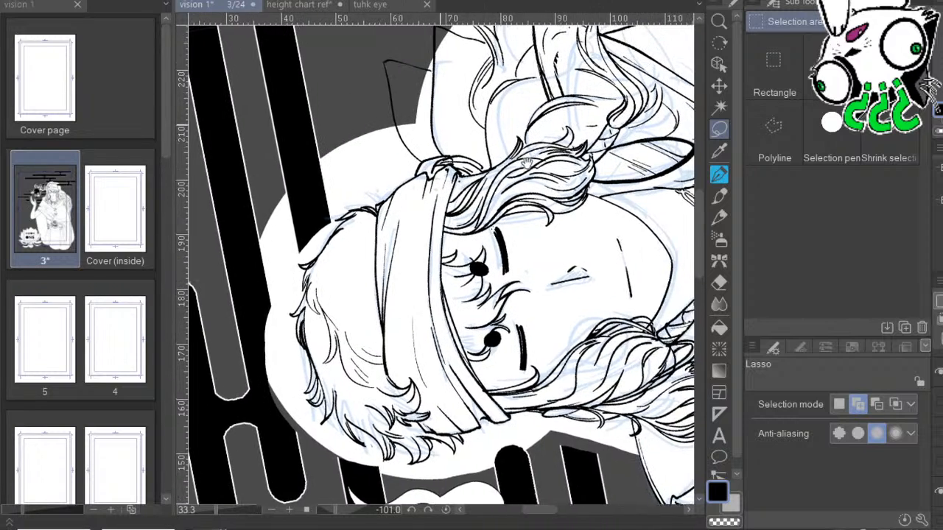
{"action": "left_click_drag", "start_coordinate": [501, 136], "coordinate": [457, 213]}
{"action": "left_click_drag", "start_coordinate": [349, 146], "coordinate": [353, 157]}
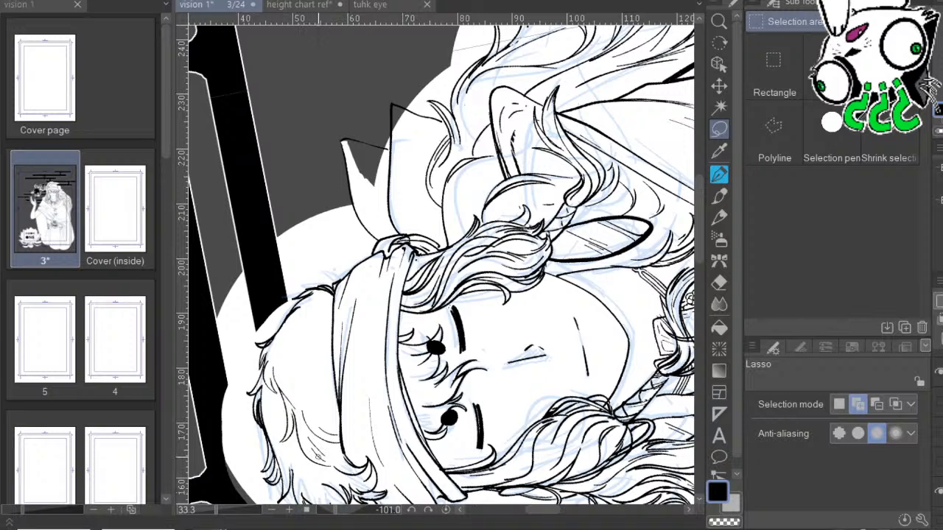
{"action": "left_click_drag", "start_coordinate": [335, 510], "coordinate": [349, 510]}
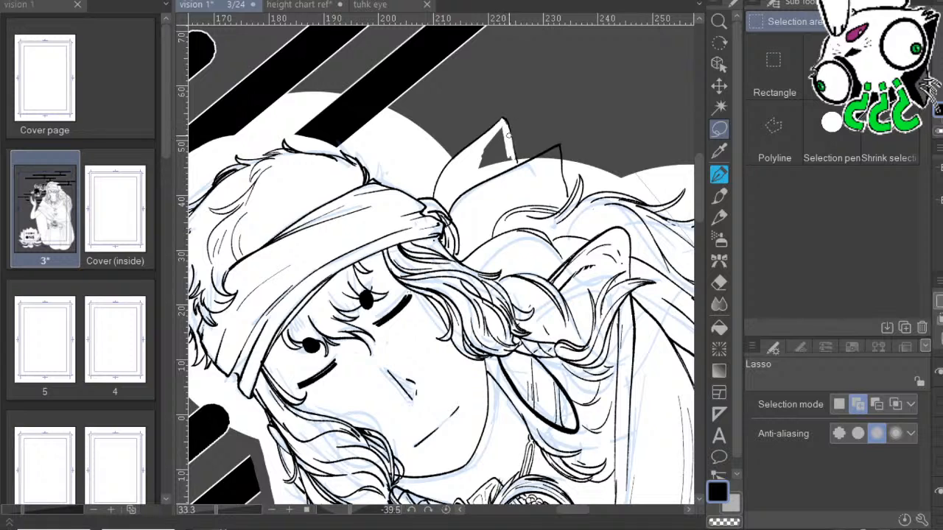
{"action": "left_click_drag", "start_coordinate": [502, 131], "coordinate": [489, 168]}
{"action": "left_click_drag", "start_coordinate": [604, 230], "coordinate": [552, 172]}
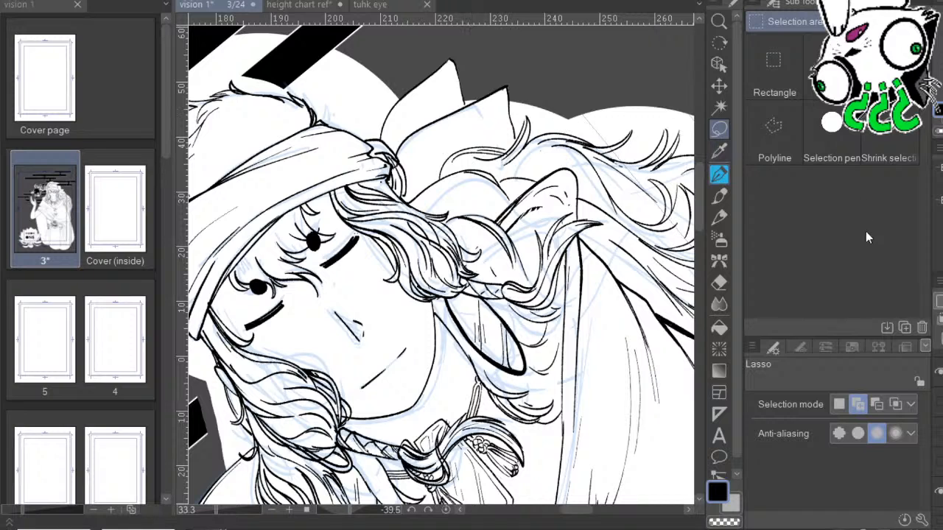
Erase the excess white along the outer edge of the rear headband tail with the pen.
{"action": "key", "text": "p"}
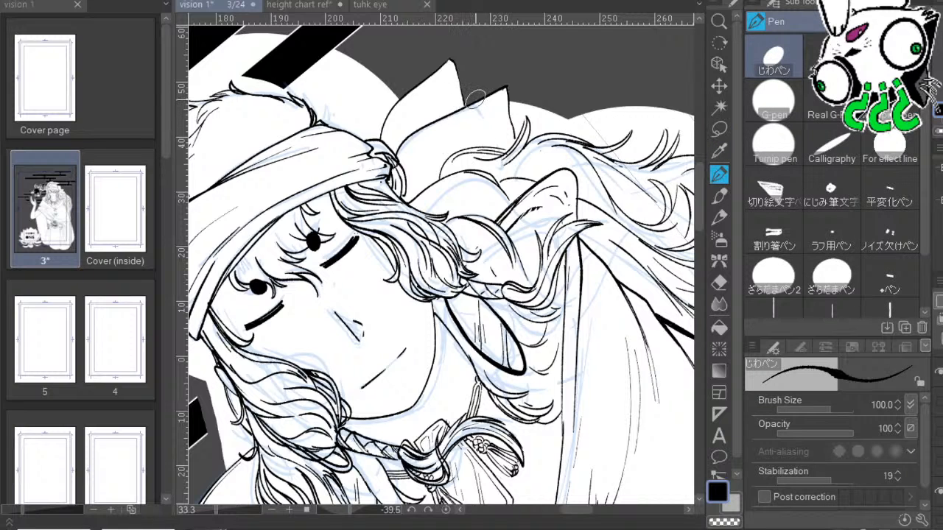
{"action": "left_click_drag", "start_coordinate": [516, 134], "coordinate": [509, 90]}
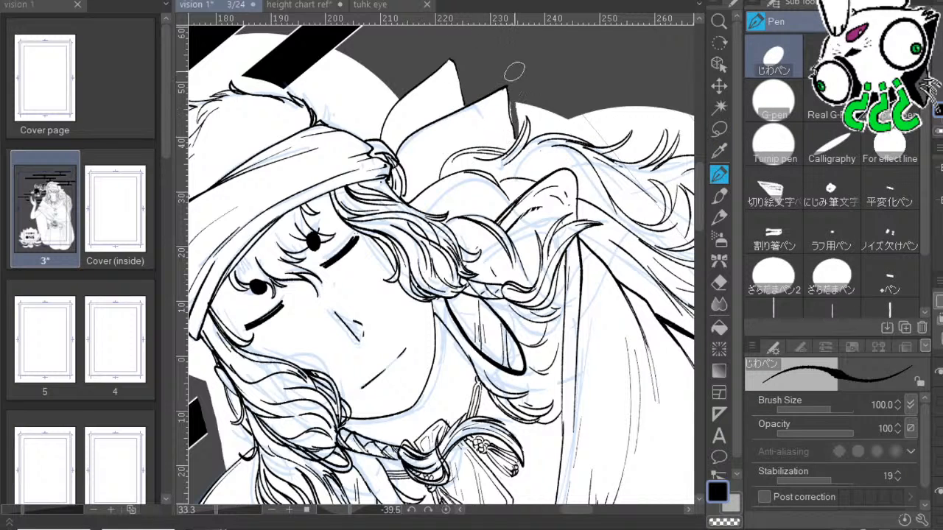
{"action": "left_click_drag", "start_coordinate": [518, 133], "coordinate": [517, 110]}
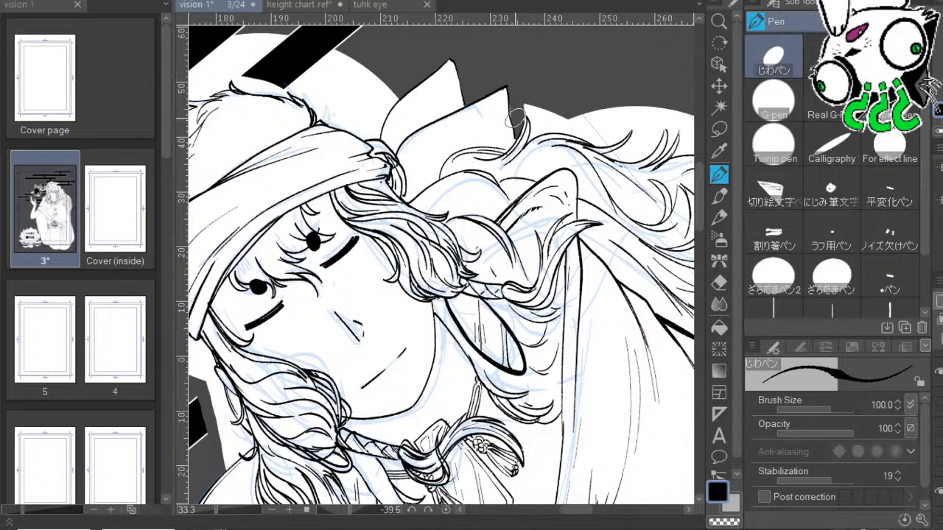
Lasso the excess white beyond the flowing hair behind the headband tails, following the hair outline.
{"action": "left_click_drag", "start_coordinate": [215, 510], "coordinate": [238, 510]}
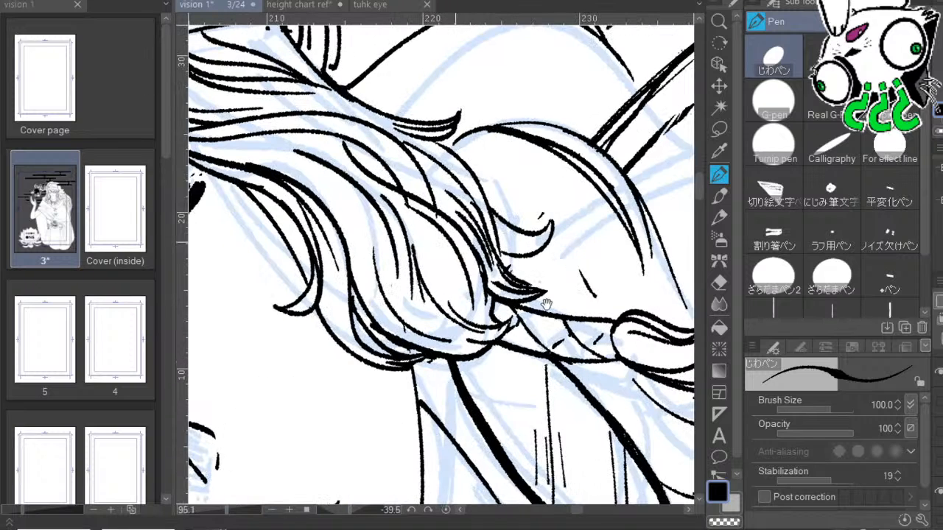
{"action": "left_click_drag", "start_coordinate": [519, 308], "coordinate": [423, 345]}
{"action": "left_click_drag", "start_coordinate": [553, 270], "coordinate": [386, 407]}
{"action": "left_click_drag", "start_coordinate": [237, 510], "coordinate": [229, 510]}
{"action": "left_click_drag", "start_coordinate": [447, 394], "coordinate": [350, 438]}
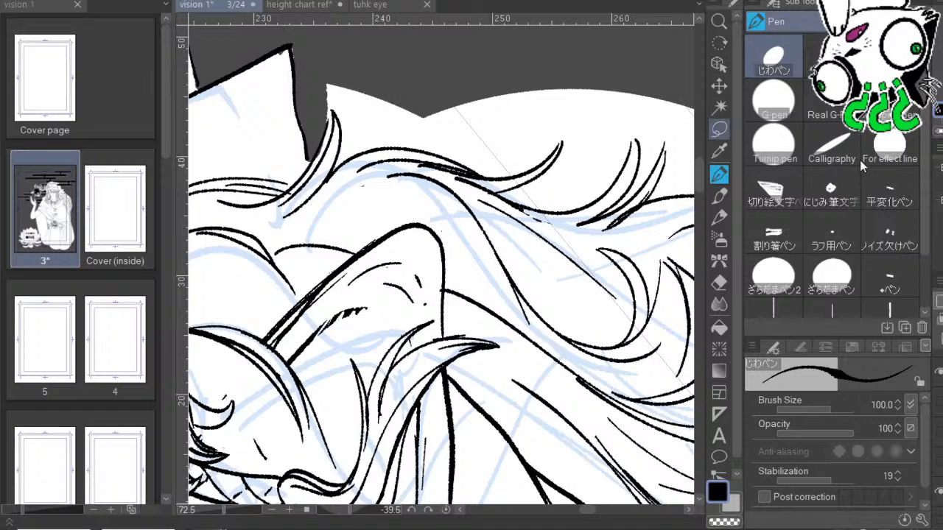
{"action": "left_click", "coordinate": [719, 129]}
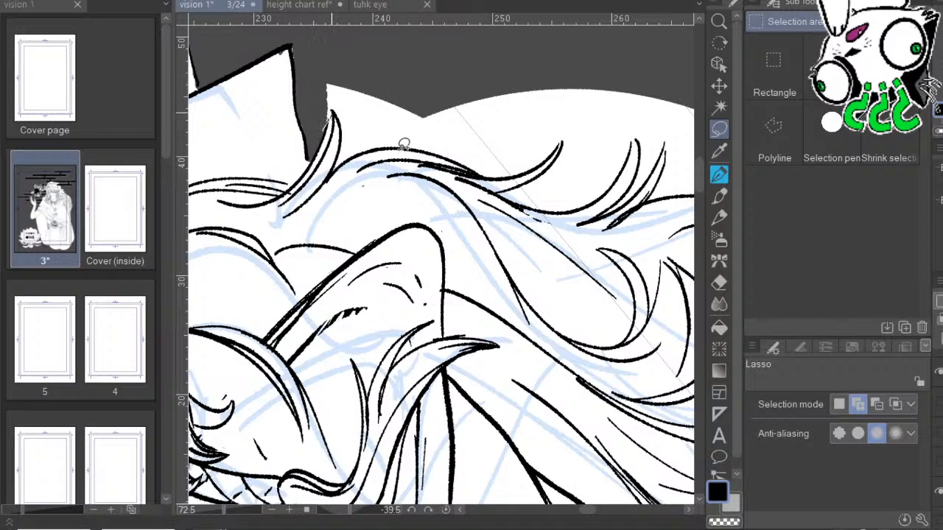
{"action": "mouse_move", "coordinate": [324, 70]}
{"action": "left_mouse_down"}
{"action": "mouse_move", "coordinate": [362, 103]}
{"action": "mouse_move", "coordinate": [335, 165]}
{"action": "left_mouse_up"}
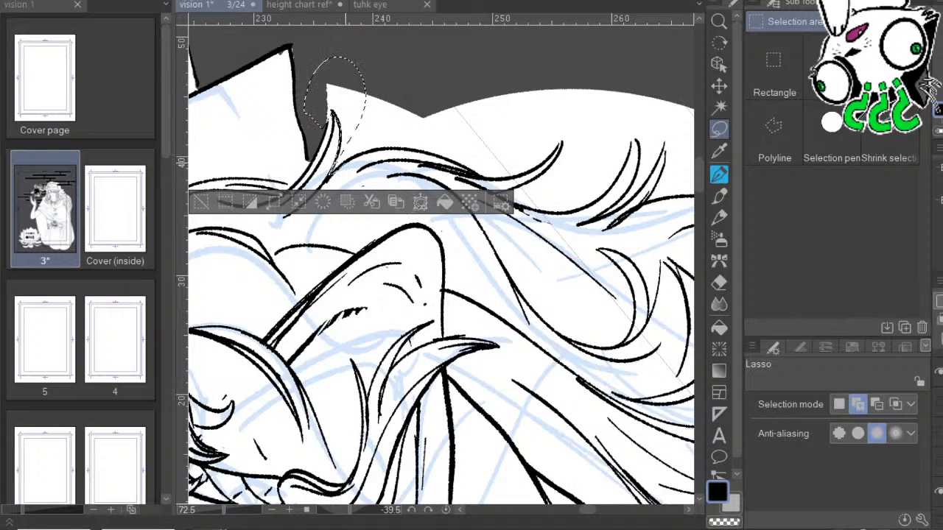
{"action": "left_click_drag", "start_coordinate": [348, 59], "coordinate": [363, 187]}
{"action": "left_click_drag", "start_coordinate": [554, 141], "coordinate": [487, 132]}
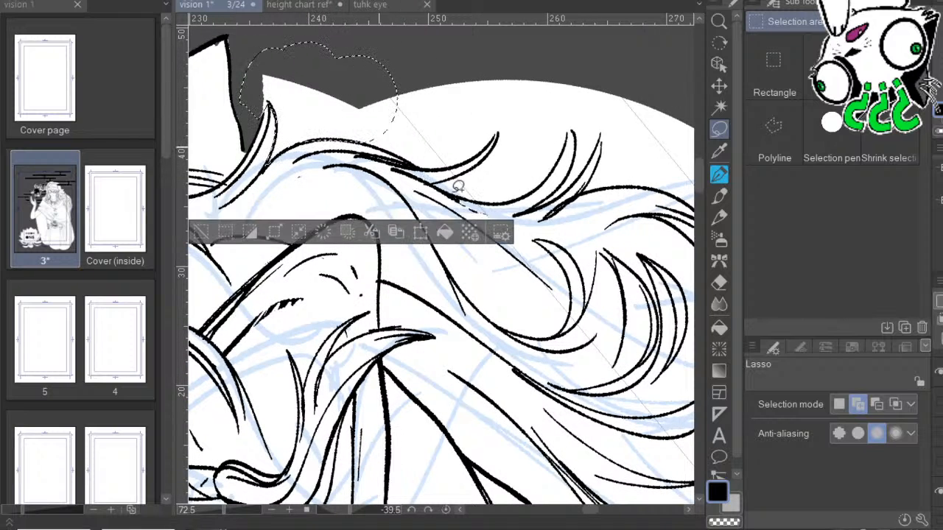
{"action": "left_click_drag", "start_coordinate": [380, 61], "coordinate": [424, 154]}
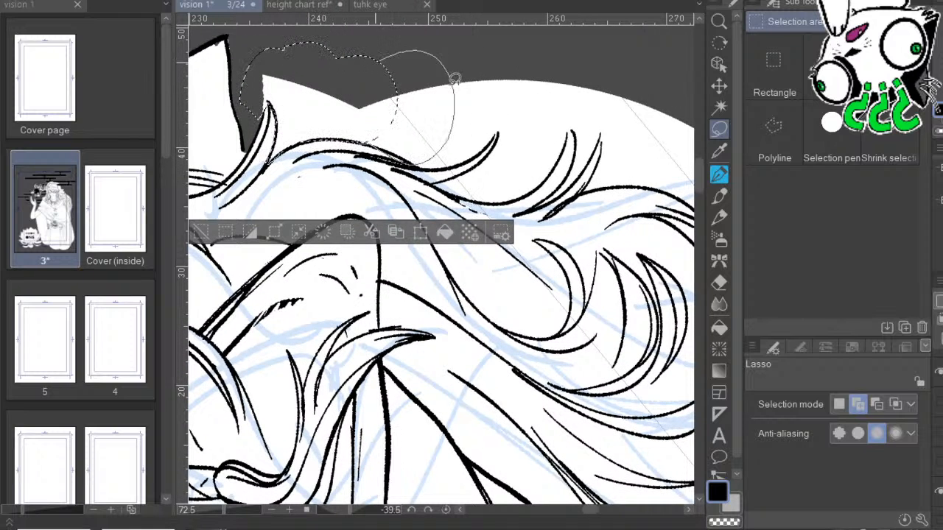
{"action": "mouse_move", "coordinate": [529, 213]}
{"action": "left_mouse_down"}
{"action": "mouse_move", "coordinate": [580, 192]}
{"action": "mouse_move", "coordinate": [596, 171]}
{"action": "mouse_move", "coordinate": [543, 73]}
{"action": "mouse_move", "coordinate": [498, 133]}
{"action": "left_mouse_up"}
Add the excess white between the front headband tail and the crown of the head to the lasso selection.
{"action": "left_click_drag", "start_coordinate": [298, 178], "coordinate": [756, 300]}
{"action": "left_click_drag", "start_coordinate": [473, 151], "coordinate": [621, 167]}
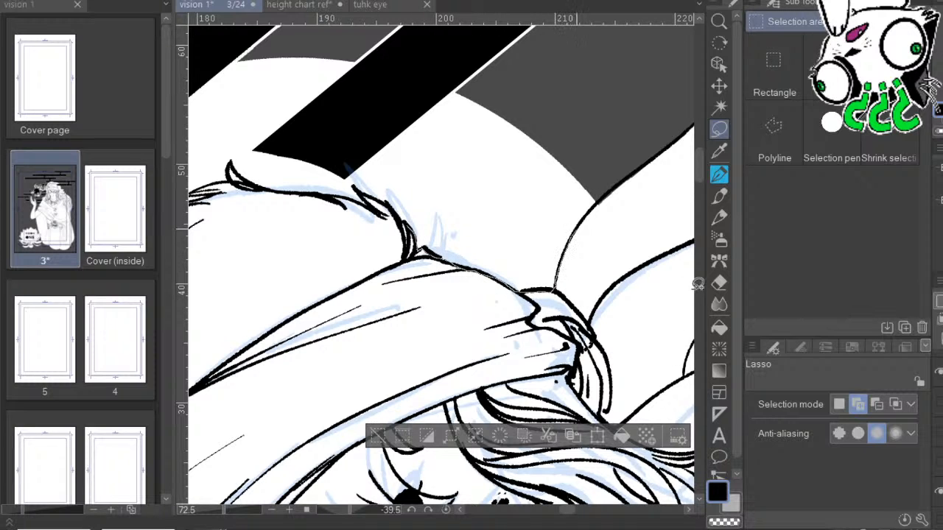
{"action": "mouse_move", "coordinate": [597, 198]}
{"action": "left_mouse_down"}
{"action": "mouse_move", "coordinate": [603, 188]}
{"action": "mouse_move", "coordinate": [480, 38]}
{"action": "mouse_move", "coordinate": [396, 187]}
{"action": "left_mouse_up"}
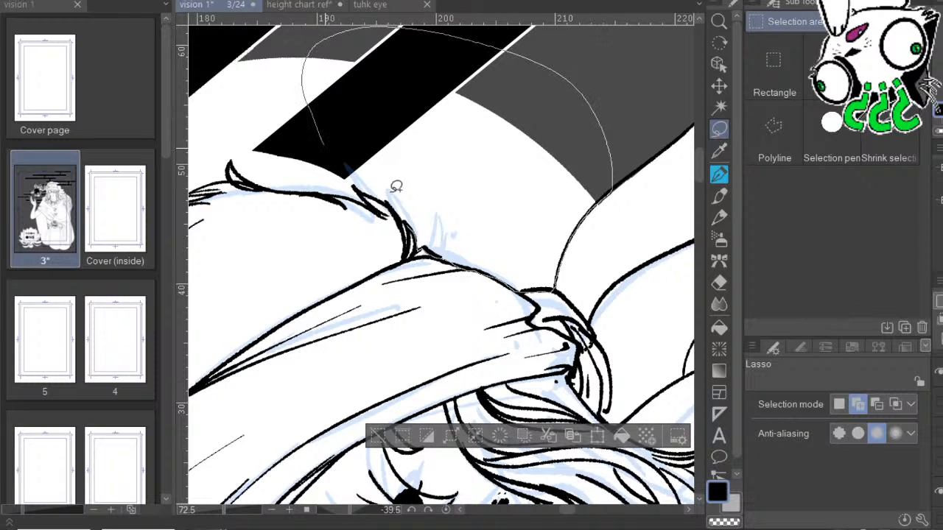
{"action": "left_click_drag", "start_coordinate": [442, 242], "coordinate": [516, 289]}
{"action": "left_click_drag", "start_coordinate": [456, 225], "coordinate": [636, 220]}
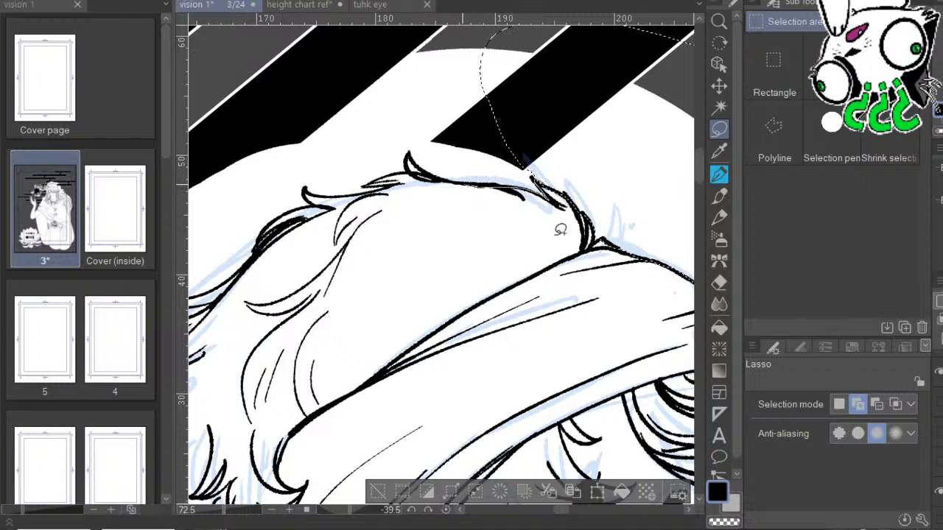
Add the excess white above the hair tufts along the crown of the head to the lasso selection, following their inked outline.
{"action": "scroll", "coordinate": [480, 152], "scroll_direction": "up", "scroll_amount": 1}
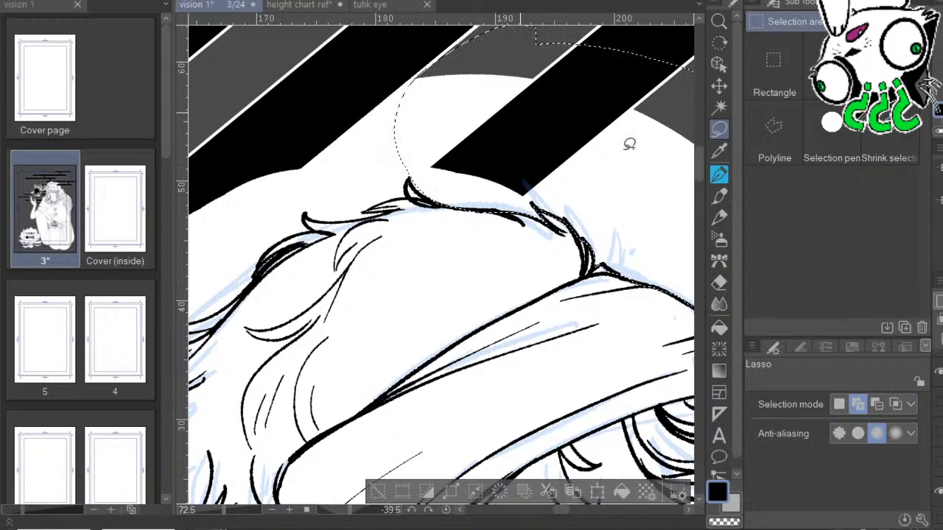
{"action": "scroll", "coordinate": [629, 145], "scroll_direction": "left", "scroll_amount": 3}
{"action": "mouse_move", "coordinate": [600, 80]}
{"action": "left_mouse_down"}
{"action": "mouse_move", "coordinate": [276, 317]}
{"action": "mouse_move", "coordinate": [399, 334]}
{"action": "mouse_move", "coordinate": [483, 100]}
{"action": "left_mouse_up"}
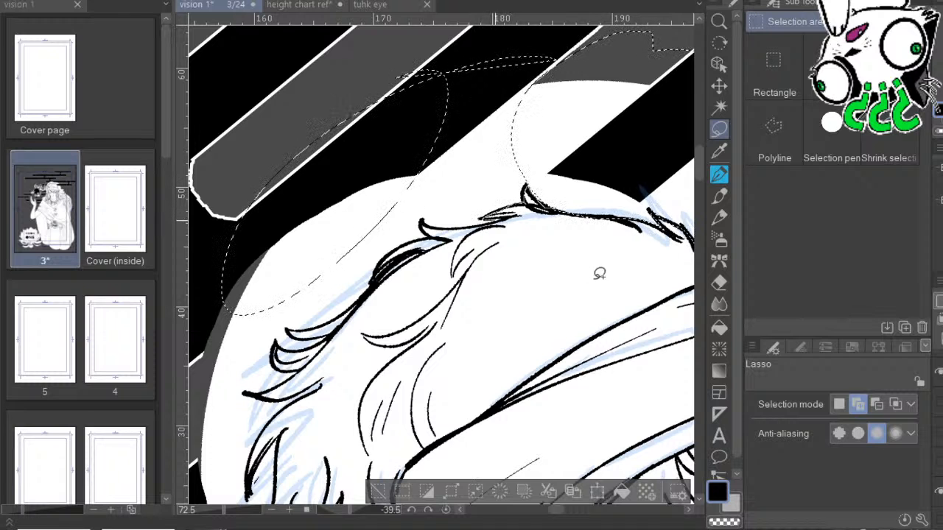
{"action": "left_click_drag", "start_coordinate": [526, 185], "coordinate": [409, 87]}
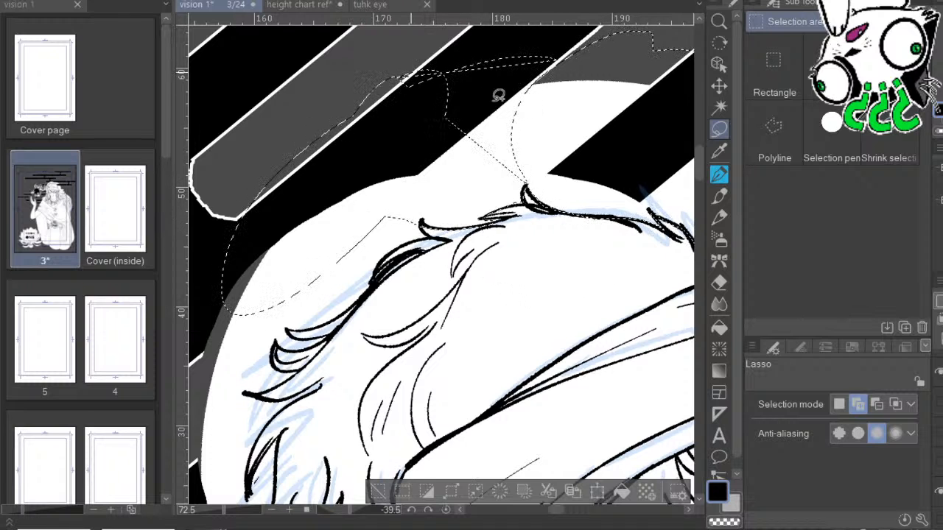
{"action": "left_click_drag", "start_coordinate": [567, 204], "coordinate": [615, 146]}
{"action": "left_click_drag", "start_coordinate": [696, 161], "coordinate": [590, 322]}
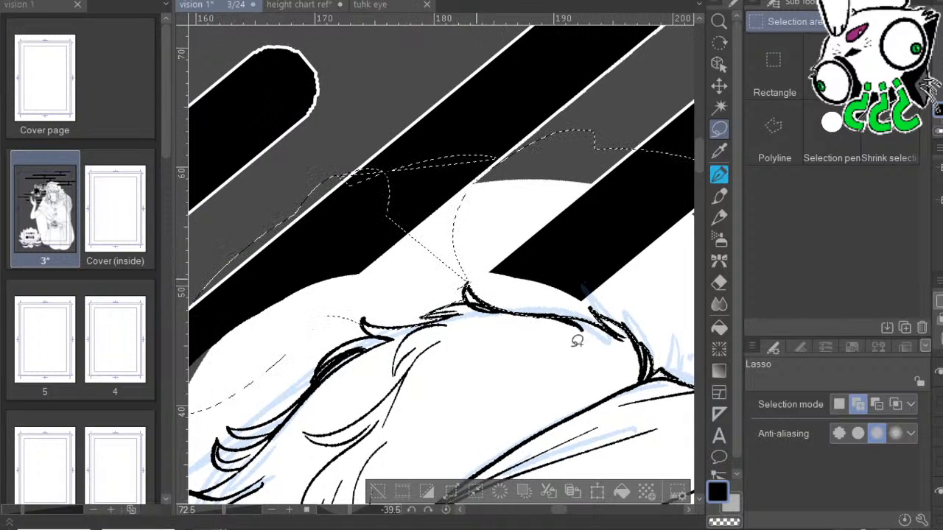
{"action": "mouse_move", "coordinate": [465, 292]}
{"action": "left_mouse_down"}
{"action": "mouse_move", "coordinate": [406, 184]}
{"action": "mouse_move", "coordinate": [430, 227]}
{"action": "left_mouse_up"}
{"action": "left_click_drag", "start_coordinate": [467, 259], "coordinate": [619, 121]}
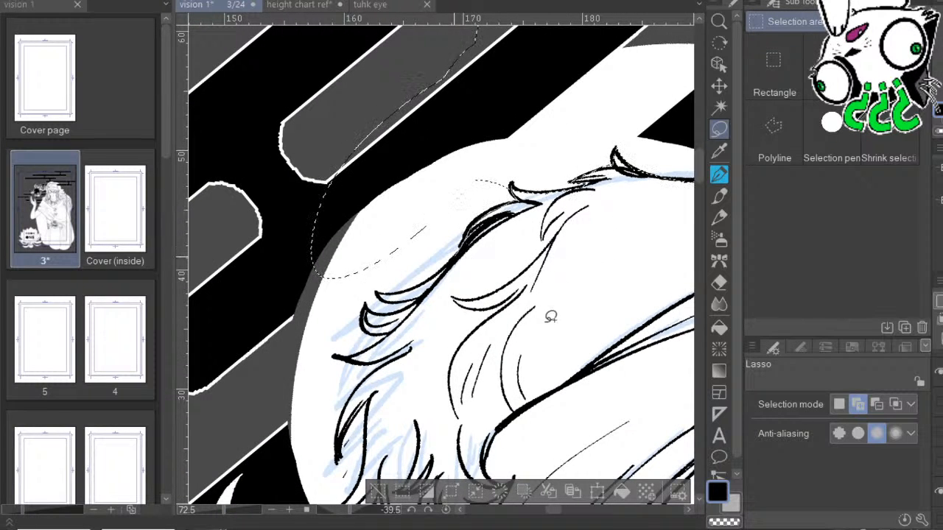
Extend the lasso selection around the curled hair tufts that stick out in front of the crown, down to the lower curls.
{"action": "left_click_drag", "start_coordinate": [452, 315], "coordinate": [543, 234]}
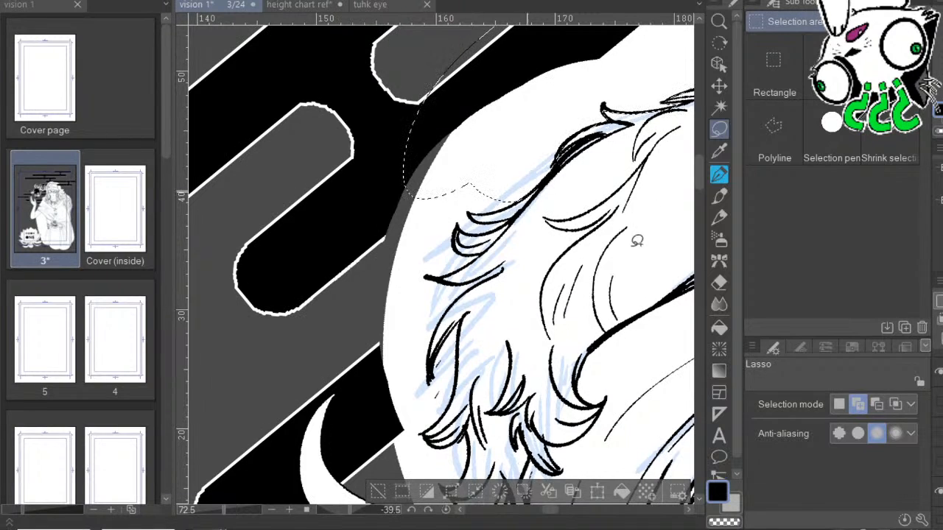
{"action": "mouse_move", "coordinate": [633, 246]}
{"action": "left_mouse_down"}
{"action": "mouse_move", "coordinate": [591, 271]}
{"action": "mouse_move", "coordinate": [568, 266]}
{"action": "mouse_move", "coordinate": [560, 234]}
{"action": "mouse_move", "coordinate": [621, 173]}
{"action": "left_mouse_up"}
{"action": "mouse_move", "coordinate": [566, 269]}
{"action": "left_mouse_down"}
{"action": "mouse_move", "coordinate": [549, 318]}
{"action": "mouse_move", "coordinate": [524, 343]}
{"action": "mouse_move", "coordinate": [440, 289]}
{"action": "mouse_move", "coordinate": [460, 236]}
{"action": "left_mouse_up"}
{"action": "mouse_move", "coordinate": [521, 284]}
{"action": "left_mouse_down"}
{"action": "mouse_move", "coordinate": [394, 85]}
{"action": "mouse_move", "coordinate": [402, 176]}
{"action": "mouse_move", "coordinate": [407, 167]}
{"action": "left_mouse_up"}
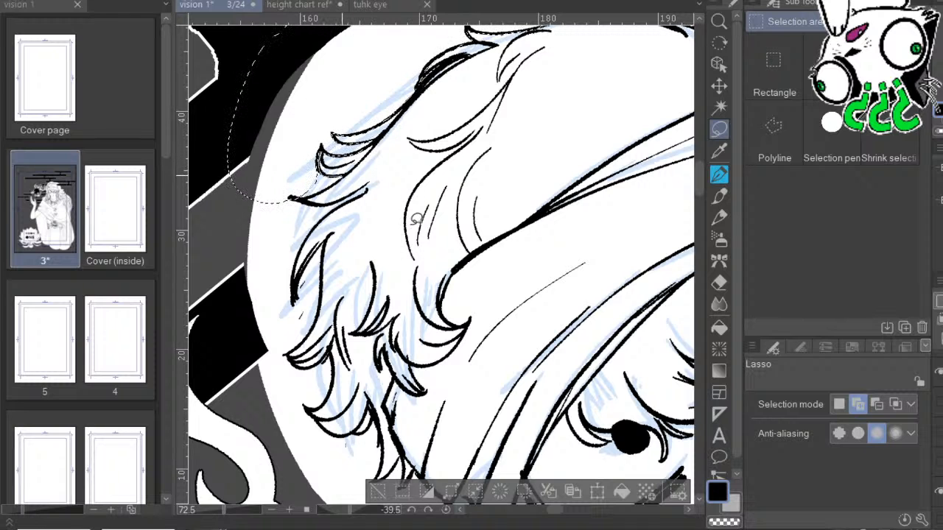
{"action": "left_click_drag", "start_coordinate": [383, 154], "coordinate": [410, 98]}
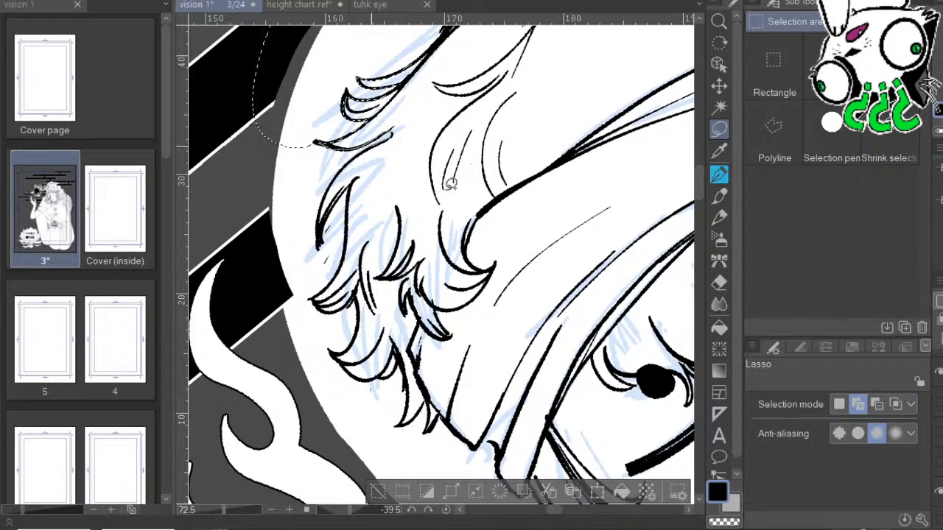
{"action": "left_click_drag", "start_coordinate": [319, 244], "coordinate": [333, 88]}
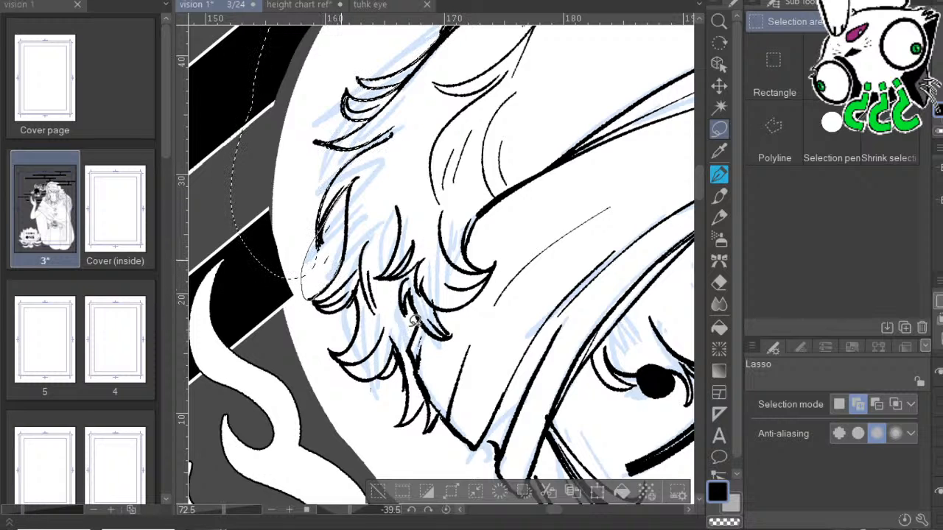
{"action": "left_click_drag", "start_coordinate": [435, 288], "coordinate": [513, 138]}
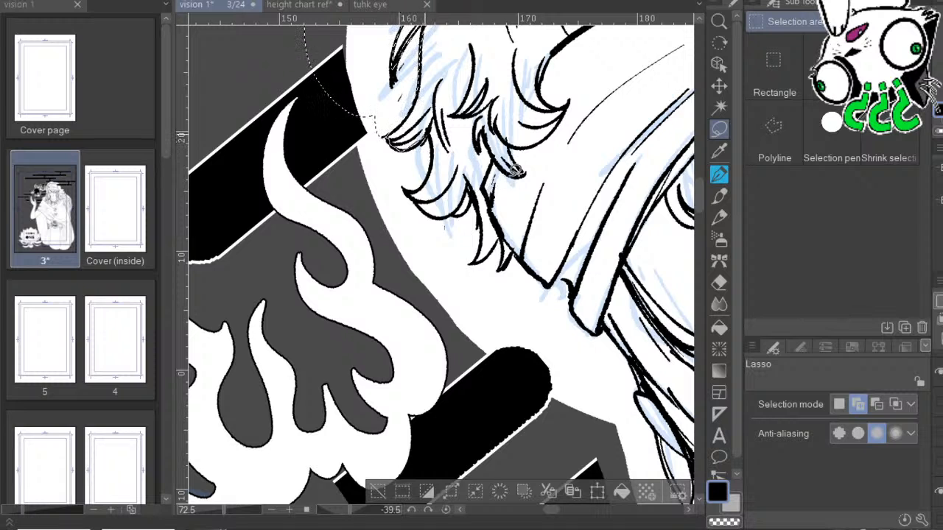
Extend the lasso selection past the lowest front tufts and along the headband's lower edge to where the side hair begins.
{"action": "mouse_move", "coordinate": [520, 166]}
{"action": "left_mouse_down"}
{"action": "mouse_move", "coordinate": [511, 234]}
{"action": "mouse_move", "coordinate": [480, 245]}
{"action": "mouse_move", "coordinate": [404, 224]}
{"action": "left_mouse_up"}
{"action": "left_click_drag", "start_coordinate": [536, 246], "coordinate": [494, 185]}
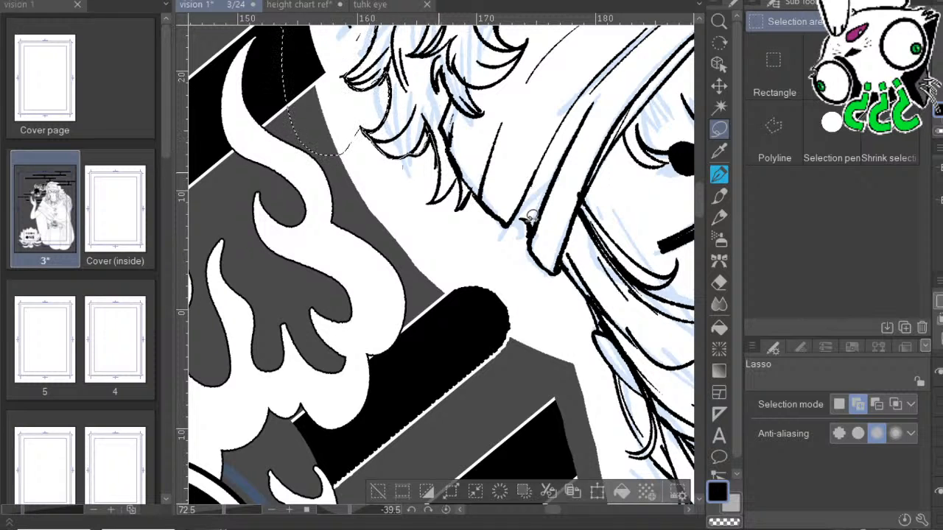
{"action": "mouse_move", "coordinate": [537, 221]}
{"action": "left_mouse_down"}
{"action": "mouse_move", "coordinate": [454, 143]}
{"action": "mouse_move", "coordinate": [452, 165]}
{"action": "mouse_move", "coordinate": [362, 110]}
{"action": "left_mouse_up"}
{"action": "mouse_move", "coordinate": [458, 146]}
{"action": "left_mouse_down"}
{"action": "mouse_move", "coordinate": [451, 132]}
{"action": "mouse_move", "coordinate": [441, 149]}
{"action": "mouse_move", "coordinate": [489, 162]}
{"action": "mouse_move", "coordinate": [545, 196]}
{"action": "mouse_move", "coordinate": [549, 223]}
{"action": "left_mouse_up"}
{"action": "mouse_move", "coordinate": [475, 192]}
{"action": "left_mouse_down"}
{"action": "mouse_move", "coordinate": [364, 160]}
{"action": "mouse_move", "coordinate": [383, 144]}
{"action": "left_mouse_up"}
{"action": "mouse_move", "coordinate": [489, 288]}
{"action": "left_mouse_down"}
{"action": "mouse_move", "coordinate": [359, 223]}
{"action": "mouse_move", "coordinate": [350, 205]}
{"action": "left_mouse_up"}
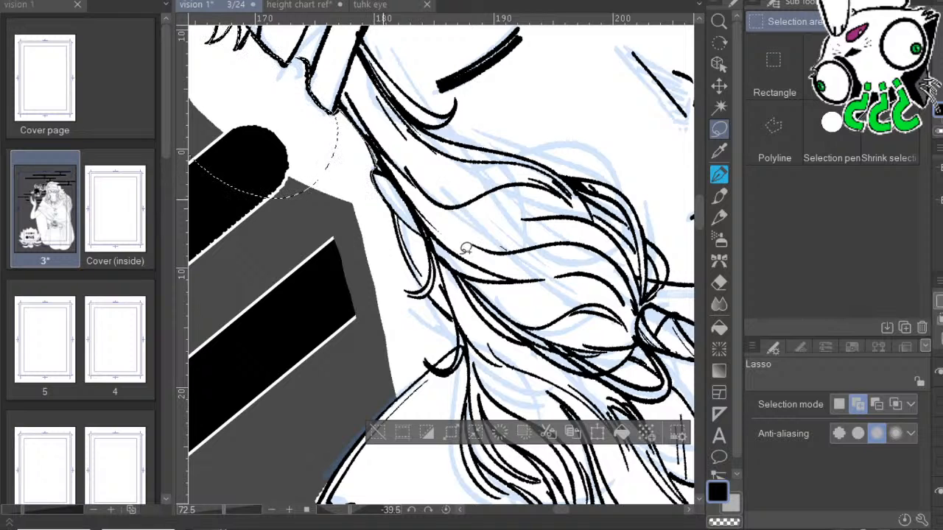
Add the excess white beside the hair lock below the headband to the lasso selection, down to the shoulder line.
{"action": "left_click_drag", "start_coordinate": [390, 213], "coordinate": [316, 172]}
{"action": "left_click_drag", "start_coordinate": [470, 240], "coordinate": [434, 120]}
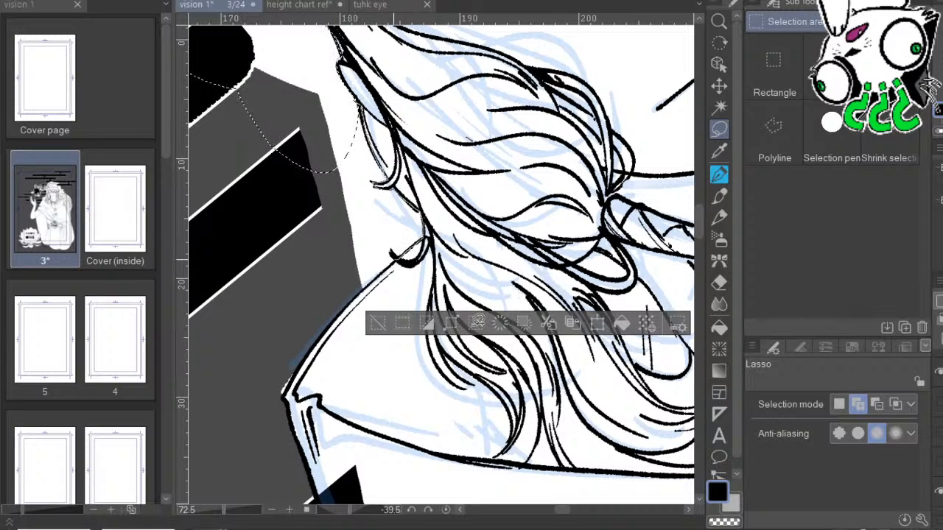
{"action": "mouse_move", "coordinate": [310, 174]}
{"action": "left_mouse_down"}
{"action": "mouse_move", "coordinate": [368, 243]}
{"action": "mouse_move", "coordinate": [371, 158]}
{"action": "mouse_move", "coordinate": [289, 299]}
{"action": "left_mouse_up"}
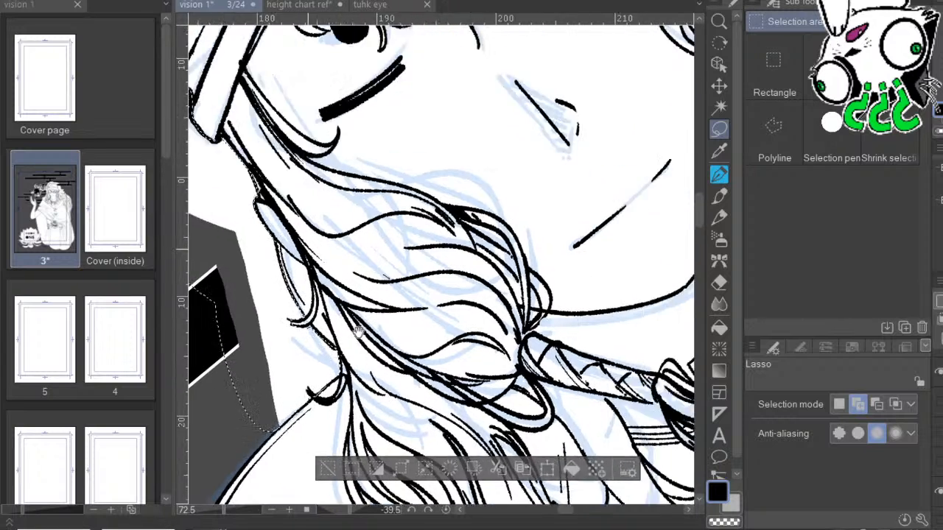
Add the excess white beyond the upper strands of the flowing hair behind the head to the lasso selection.
{"action": "mouse_move", "coordinate": [586, 100]}
{"action": "left_mouse_down"}
{"action": "mouse_move", "coordinate": [418, 385]}
{"action": "mouse_move", "coordinate": [322, 471]}
{"action": "left_mouse_up"}
{"action": "mouse_move", "coordinate": [650, 198]}
{"action": "left_mouse_down"}
{"action": "mouse_move", "coordinate": [467, 392]}
{"action": "mouse_move", "coordinate": [408, 331]}
{"action": "left_mouse_up"}
{"action": "left_click_drag", "start_coordinate": [686, 323], "coordinate": [552, 346]}
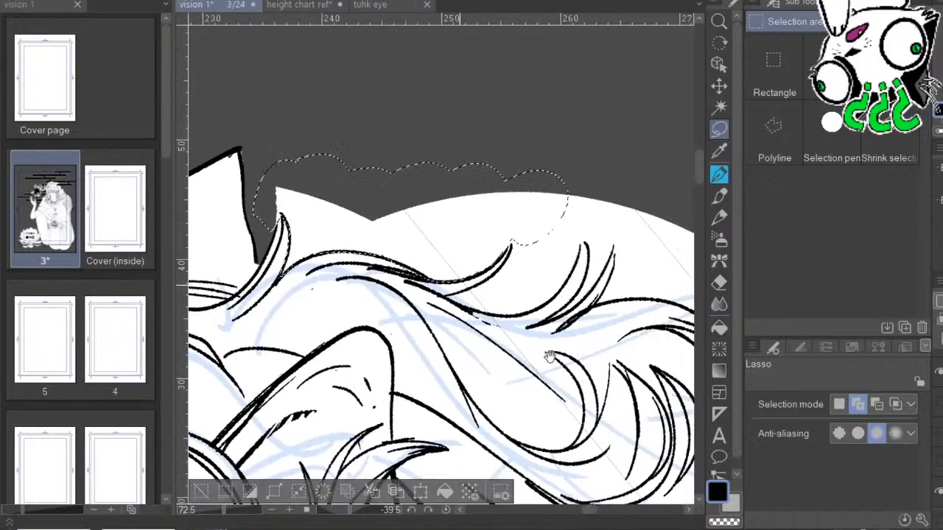
{"action": "mouse_move", "coordinate": [662, 312]}
{"action": "left_mouse_down"}
{"action": "mouse_move", "coordinate": [612, 311]}
{"action": "mouse_move", "coordinate": [467, 240]}
{"action": "left_mouse_up"}
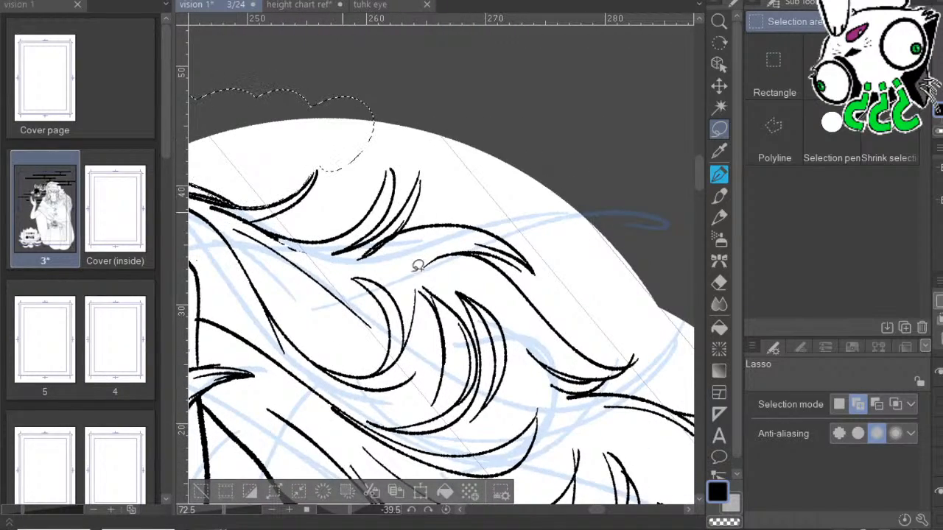
{"action": "left_click_drag", "start_coordinate": [619, 312], "coordinate": [486, 445]}
{"action": "mouse_move", "coordinate": [514, 381]}
{"action": "left_mouse_down"}
{"action": "mouse_move", "coordinate": [497, 408]}
{"action": "mouse_move", "coordinate": [412, 474]}
{"action": "left_mouse_up"}
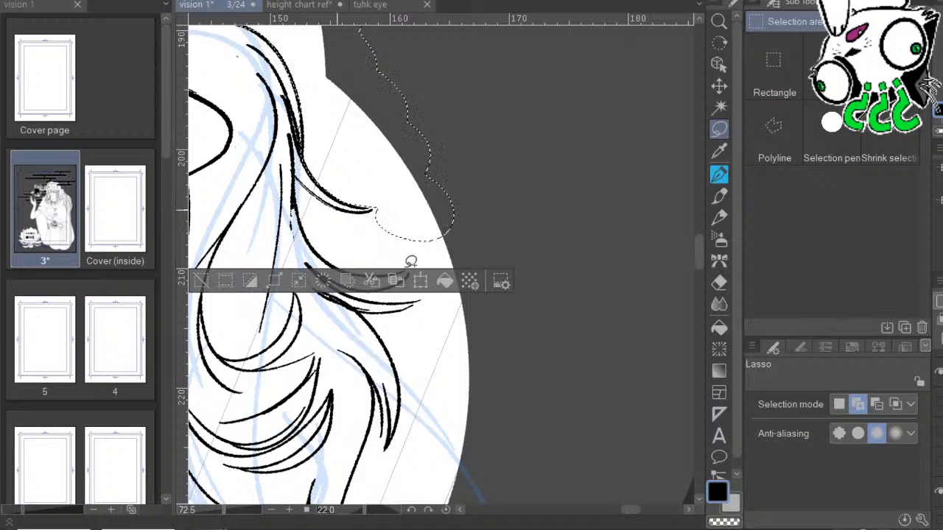
Extend the lasso selection down the flowing hair, tracing the pointed mid-length strands and the long curved lock below them.
{"action": "mouse_move", "coordinate": [441, 263]}
{"action": "left_mouse_down"}
{"action": "mouse_move", "coordinate": [476, 268]}
{"action": "mouse_move", "coordinate": [436, 337]}
{"action": "mouse_move", "coordinate": [408, 331]}
{"action": "mouse_move", "coordinate": [365, 273]}
{"action": "mouse_move", "coordinate": [361, 208]}
{"action": "left_mouse_up"}
{"action": "left_click_drag", "start_coordinate": [409, 206], "coordinate": [340, 110]}
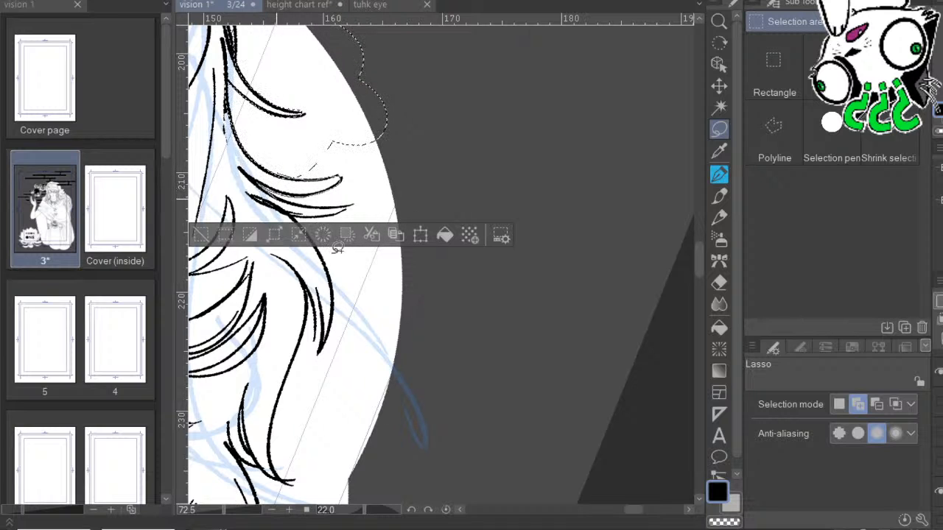
{"action": "left_click_drag", "start_coordinate": [479, 139], "coordinate": [542, 53]}
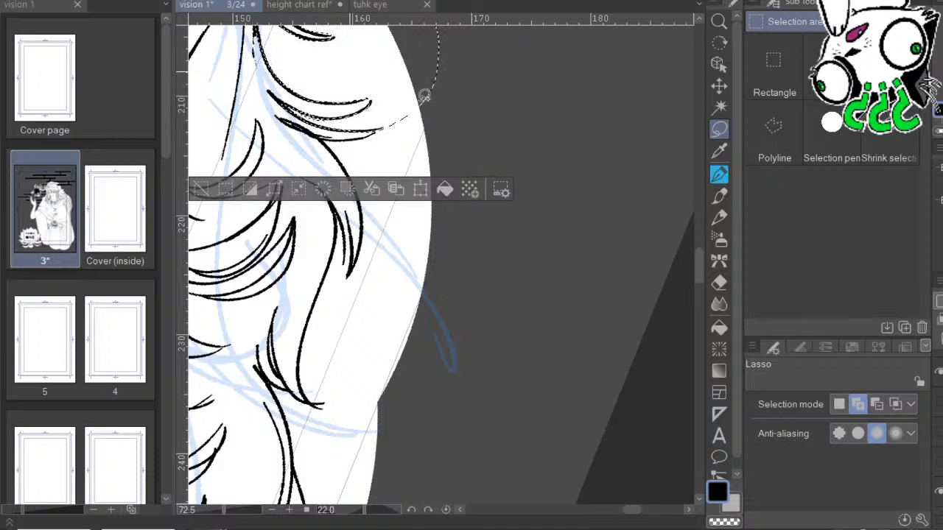
{"action": "scroll", "coordinate": [425, 96], "scroll_direction": "down", "scroll_amount": 2}
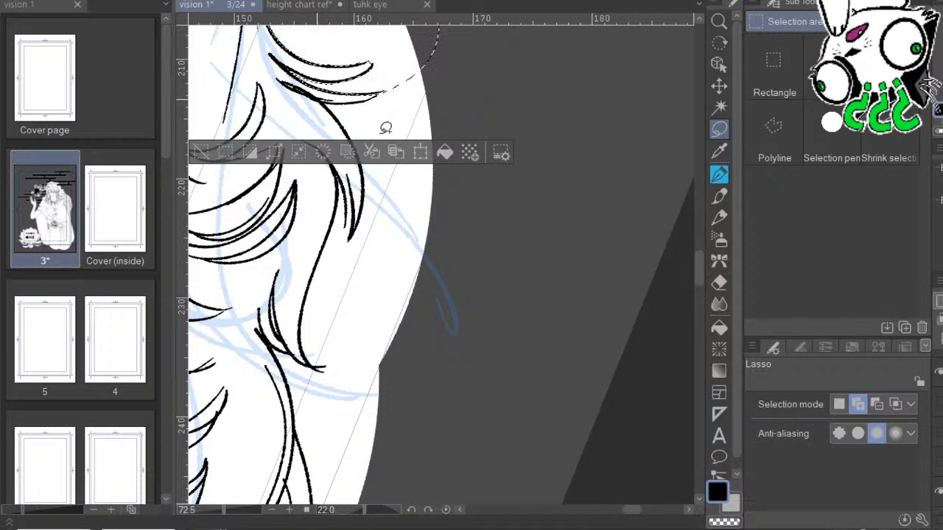
{"action": "mouse_move", "coordinate": [448, 127]}
{"action": "left_mouse_down"}
{"action": "mouse_move", "coordinate": [502, 64]}
{"action": "mouse_move", "coordinate": [579, 295]}
{"action": "mouse_move", "coordinate": [451, 341]}
{"action": "left_mouse_up"}
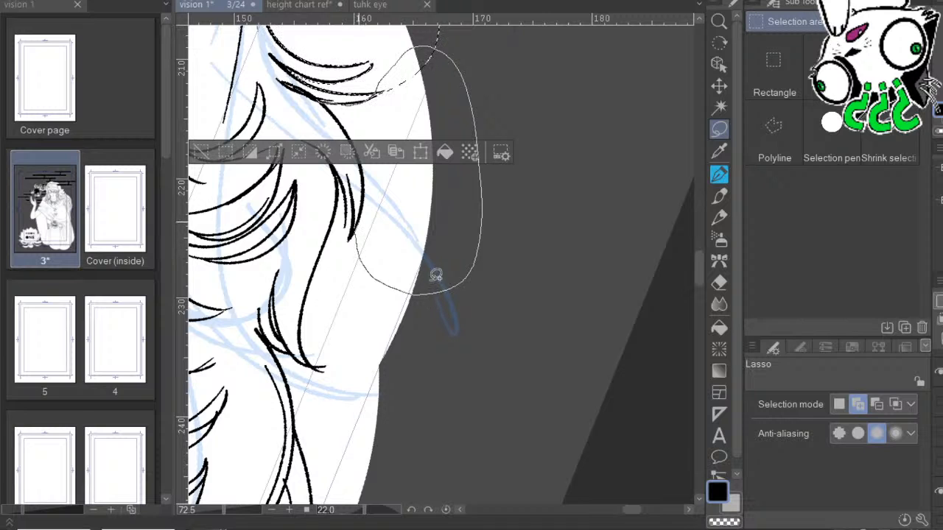
{"action": "left_click_drag", "start_coordinate": [420, 170], "coordinate": [432, 190]}
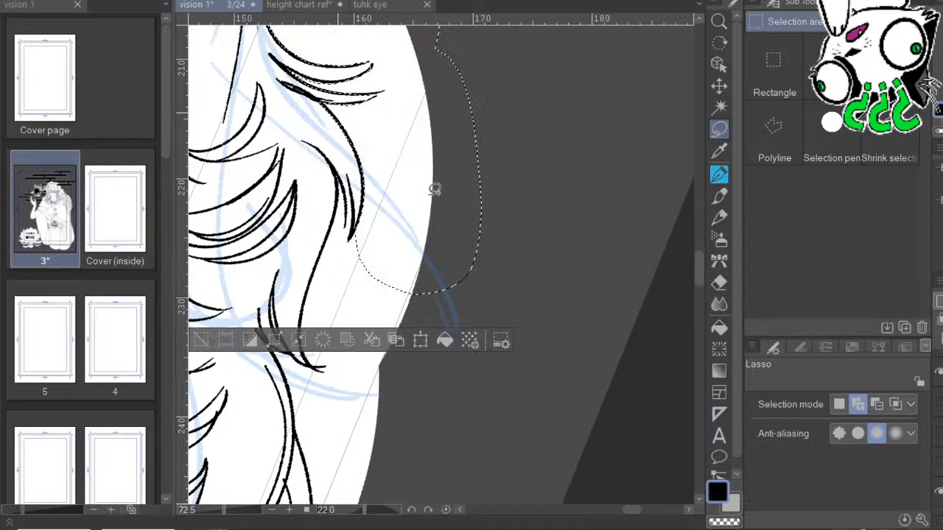
{"action": "scroll", "coordinate": [432, 190], "scroll_direction": "down", "scroll_amount": 5}
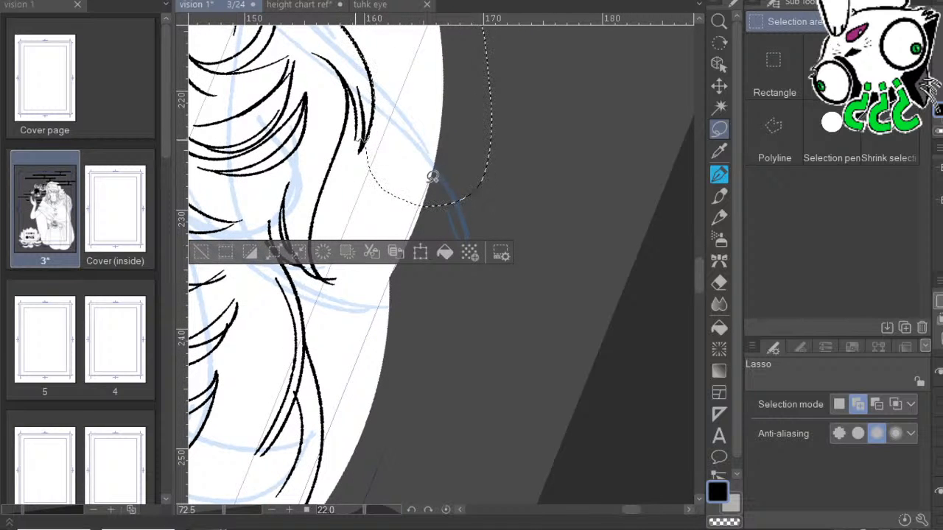
{"action": "mouse_move", "coordinate": [418, 148]}
{"action": "left_mouse_down"}
{"action": "mouse_move", "coordinate": [377, 307]}
{"action": "mouse_move", "coordinate": [555, 315]}
{"action": "mouse_move", "coordinate": [461, 200]}
{"action": "left_mouse_up"}
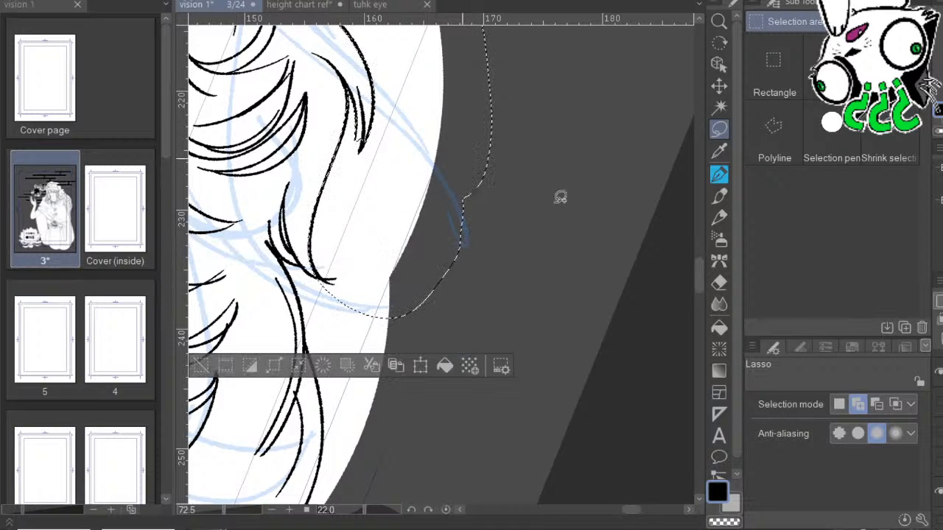
Add the narrow strip of excess white along the outer curve of the lower flowing hair to the lasso selection.
{"action": "scroll", "coordinate": [513, 231], "scroll_direction": "down", "scroll_amount": 5}
{"action": "left_click_drag", "start_coordinate": [493, 163], "coordinate": [434, 158]}
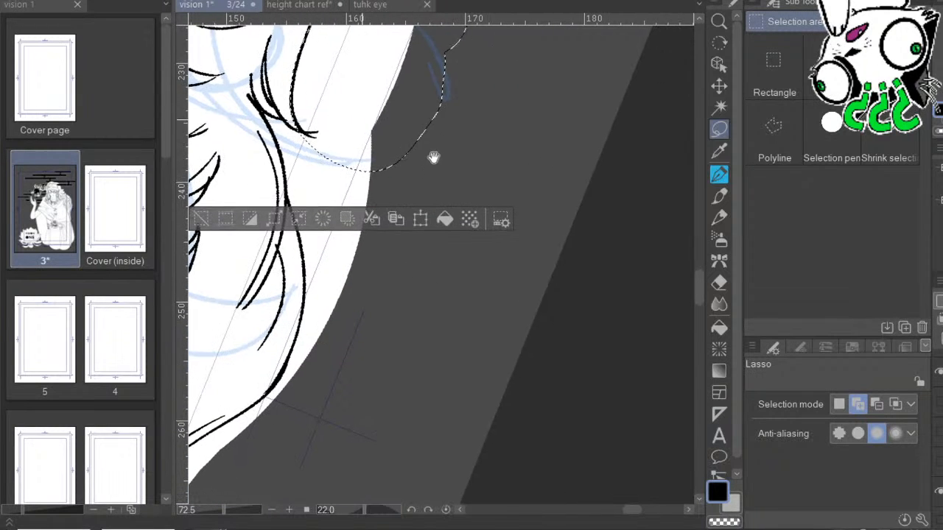
{"action": "left_click_drag", "start_coordinate": [494, 236], "coordinate": [528, 57]}
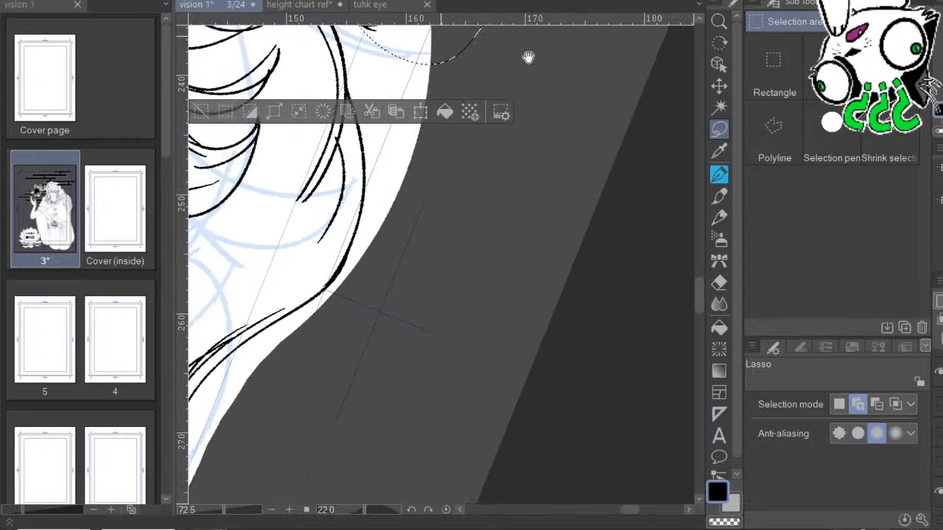
{"action": "left_click_drag", "start_coordinate": [491, 192], "coordinate": [525, 156]}
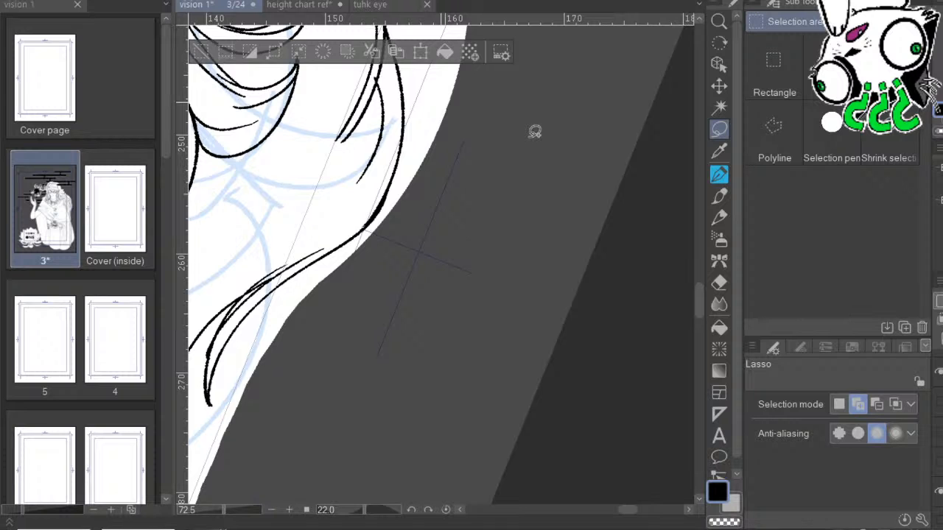
{"action": "mouse_move", "coordinate": [535, 132]}
{"action": "left_mouse_down"}
{"action": "mouse_move", "coordinate": [511, 193]}
{"action": "mouse_move", "coordinate": [585, 204]}
{"action": "mouse_move", "coordinate": [585, 252]}
{"action": "mouse_move", "coordinate": [411, 452]}
{"action": "left_mouse_up"}
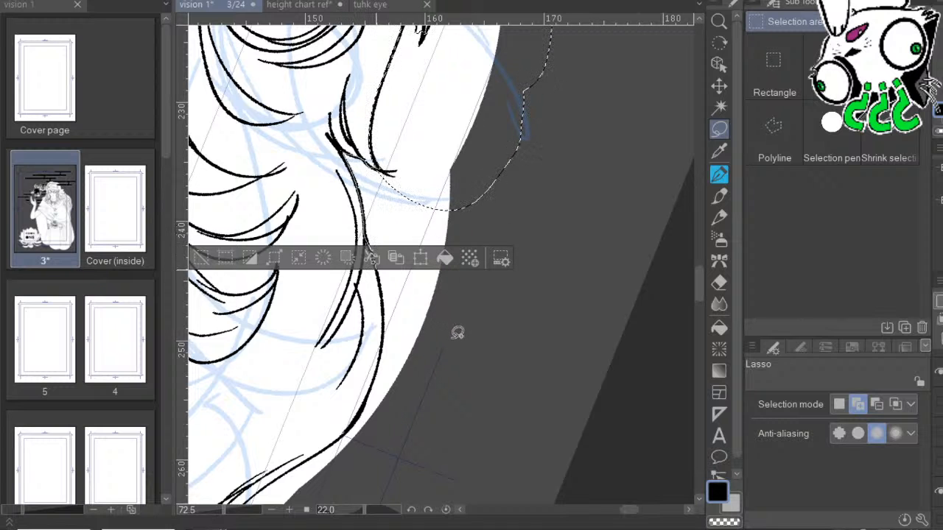
{"action": "mouse_move", "coordinate": [458, 333]}
{"action": "left_mouse_down"}
{"action": "mouse_move", "coordinate": [463, 364]}
{"action": "mouse_move", "coordinate": [554, 481]}
{"action": "mouse_move", "coordinate": [647, 177]}
{"action": "left_mouse_up"}
{"action": "left_click_drag", "start_coordinate": [548, 386], "coordinate": [674, 131]}
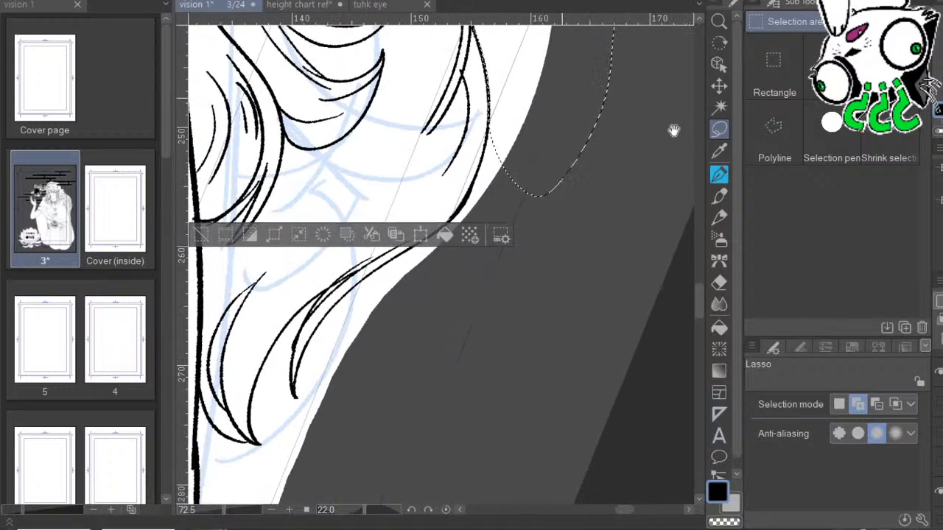
{"action": "mouse_move", "coordinate": [590, 146]}
{"action": "left_mouse_down"}
{"action": "mouse_move", "coordinate": [569, 228]}
{"action": "mouse_move", "coordinate": [536, 274]}
{"action": "mouse_move", "coordinate": [503, 354]}
{"action": "mouse_move", "coordinate": [673, 190]}
{"action": "left_mouse_up"}
{"action": "left_click_drag", "start_coordinate": [573, 317], "coordinate": [665, 185]}
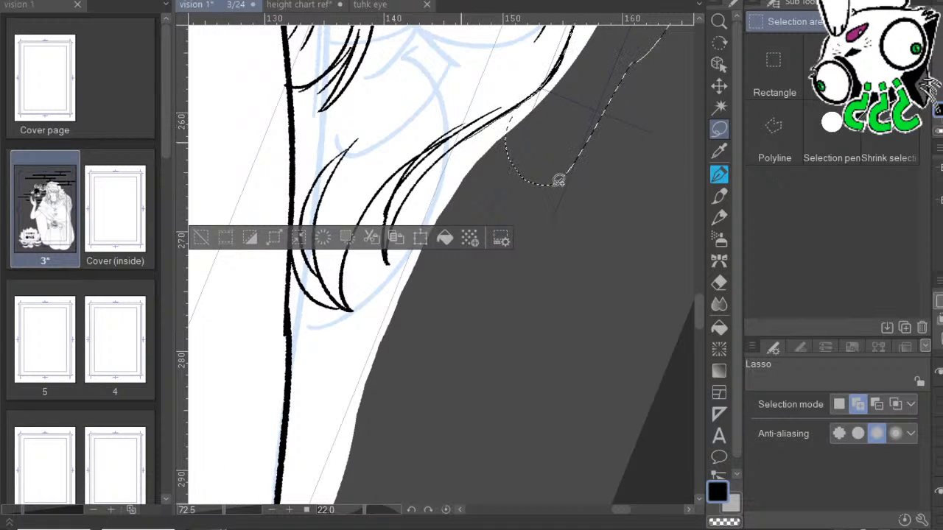
Extend the lasso selection around the pointed ends of the flowing hair to the thick outline of the back.
{"action": "mouse_move", "coordinate": [390, 251]}
{"action": "left_mouse_down"}
{"action": "mouse_move", "coordinate": [650, 257]}
{"action": "mouse_move", "coordinate": [599, 120]}
{"action": "left_mouse_up"}
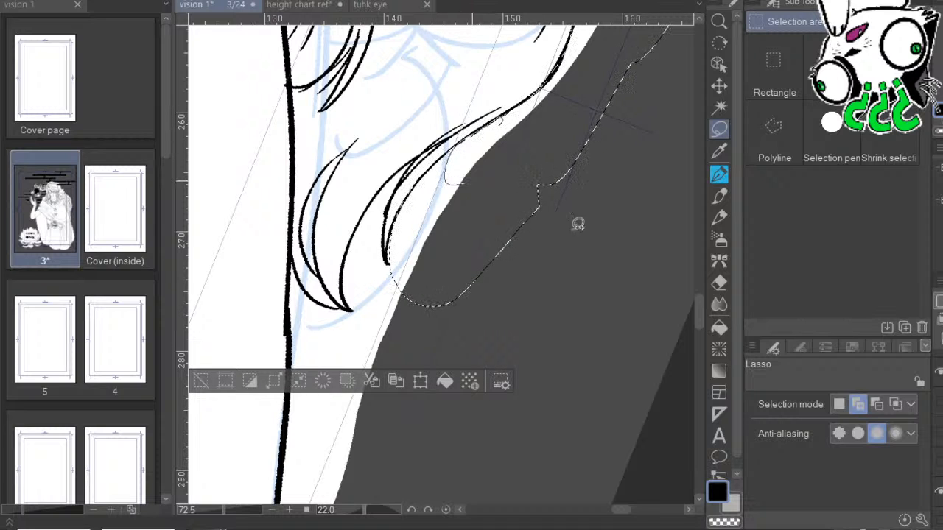
{"action": "left_click_drag", "start_coordinate": [564, 242], "coordinate": [645, 166]}
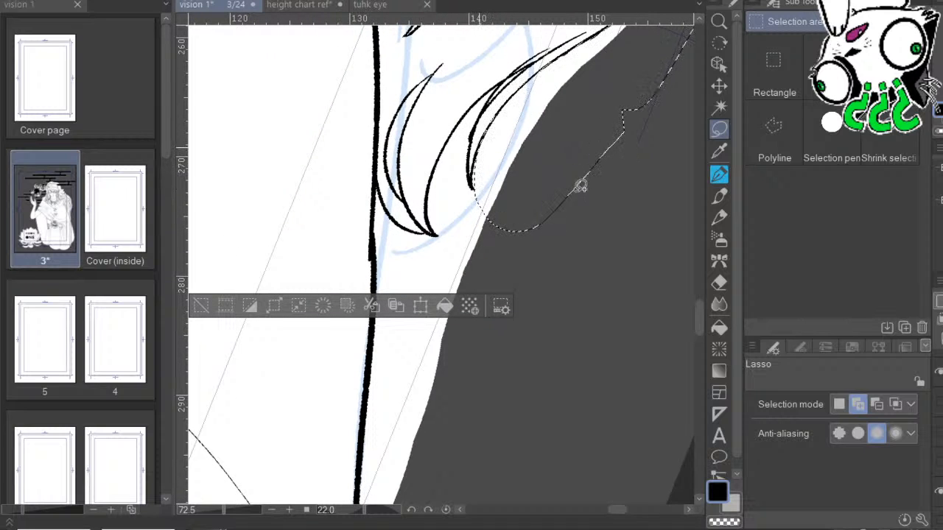
{"action": "left_click_drag", "start_coordinate": [640, 291], "coordinate": [638, 214]}
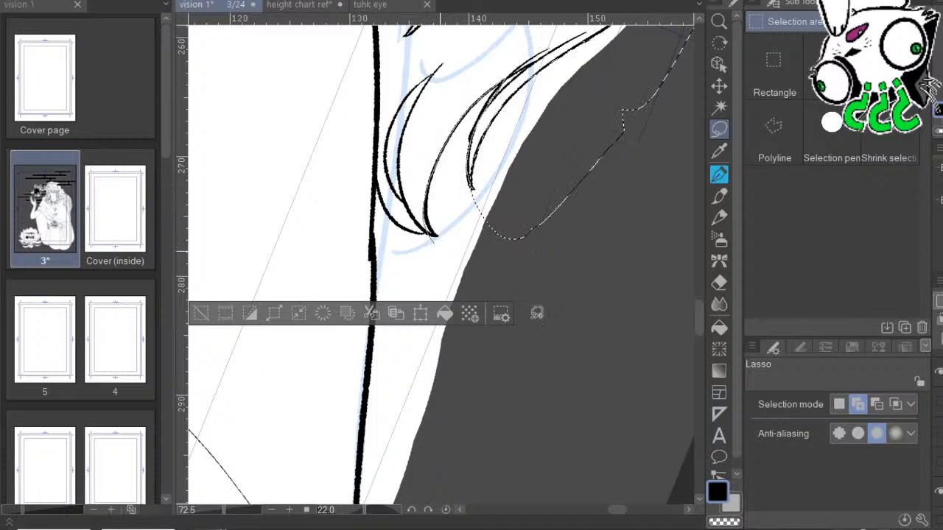
{"action": "left_click_drag", "start_coordinate": [516, 237], "coordinate": [438, 238]}
{"action": "left_click_drag", "start_coordinate": [558, 280], "coordinate": [604, 225]}
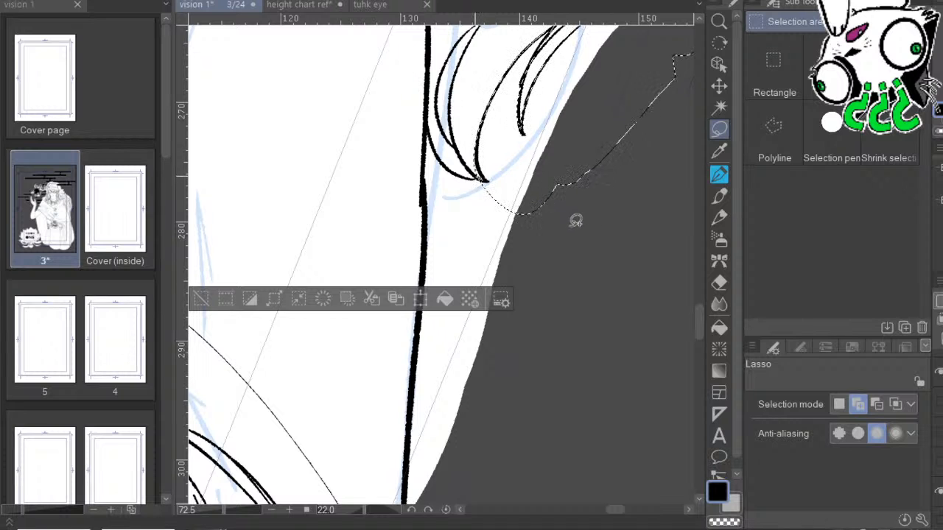
{"action": "mouse_move", "coordinate": [519, 170]}
{"action": "left_mouse_down"}
{"action": "mouse_move", "coordinate": [543, 316]}
{"action": "mouse_move", "coordinate": [627, 267]}
{"action": "left_mouse_up"}
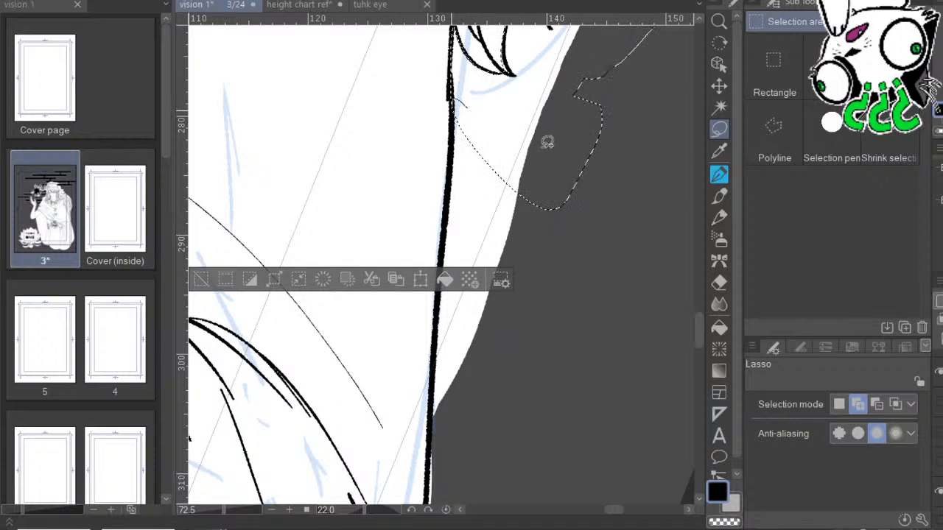
Extend the lasso selection down the thick back outline, clear the selected excess white outside it, and deselect.
{"action": "mouse_move", "coordinate": [544, 238]}
{"action": "left_mouse_down"}
{"action": "mouse_move", "coordinate": [526, 467]}
{"action": "mouse_move", "coordinate": [642, 301]}
{"action": "mouse_move", "coordinate": [659, 137]}
{"action": "left_mouse_up"}
{"action": "mouse_move", "coordinate": [554, 162]}
{"action": "left_mouse_down"}
{"action": "mouse_move", "coordinate": [530, 379]}
{"action": "mouse_move", "coordinate": [582, 292]}
{"action": "left_mouse_up"}
{"action": "left_click_drag", "start_coordinate": [582, 292], "coordinate": [585, 153]}
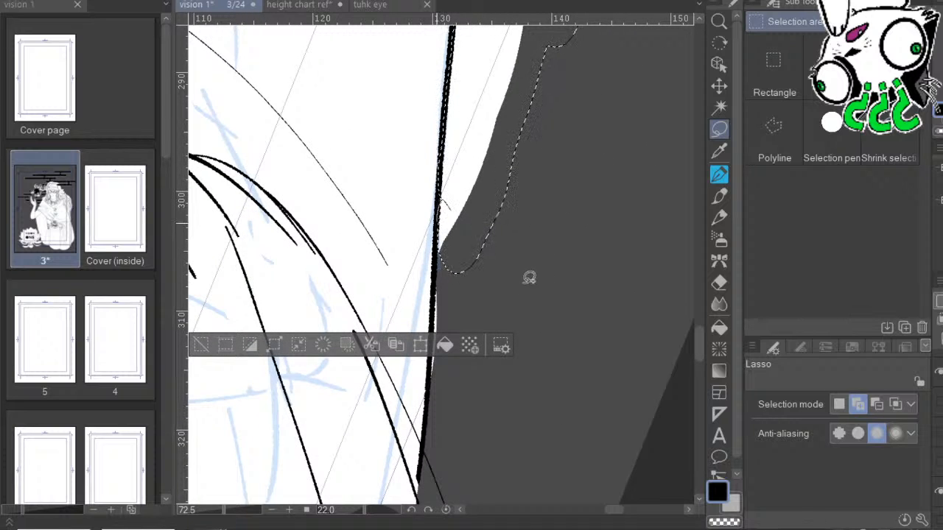
{"action": "key", "text": "ctrl+z"}
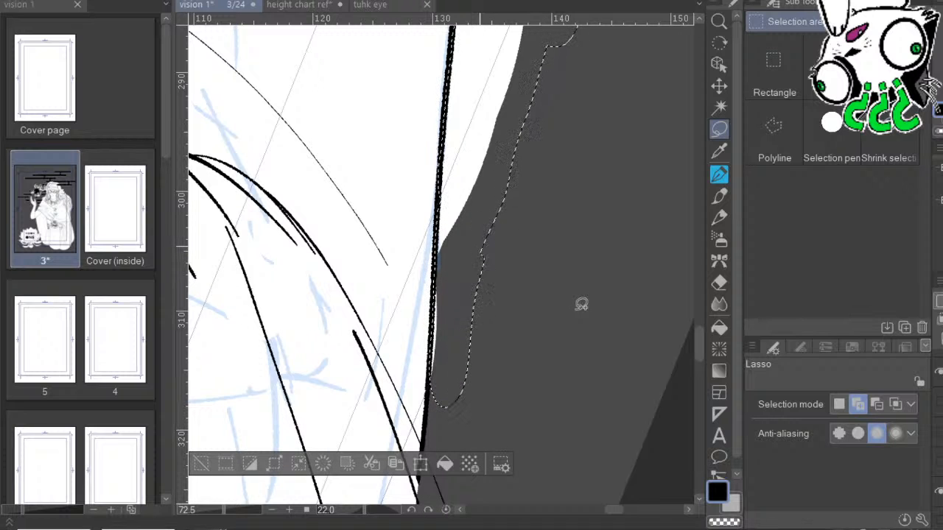
{"action": "left_click_drag", "start_coordinate": [575, 347], "coordinate": [620, 113]}
{"action": "left_click_drag", "start_coordinate": [597, 317], "coordinate": [651, 147]}
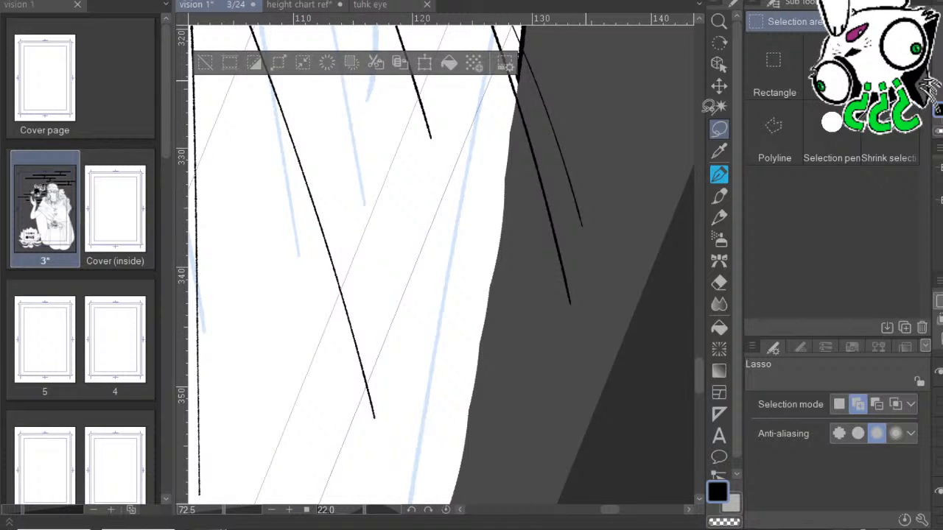
{"action": "key", "text": "ctrl+d"}
Use the black じわペン at size 100 to start filling the grey gaps in the cloud bands around the raised hand's fingertips.
{"action": "left_click", "coordinate": [213, 510]}
{"action": "left_click_drag", "start_coordinate": [523, 234], "coordinate": [593, 291]}
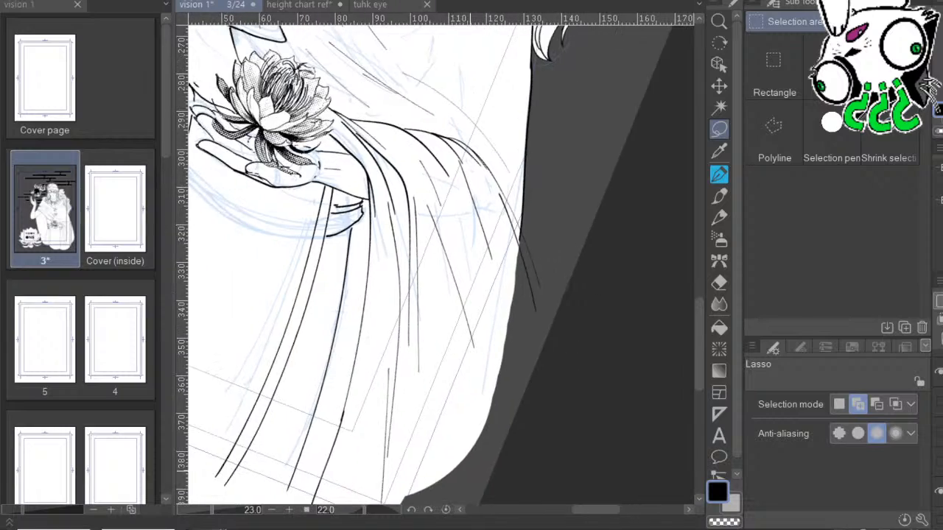
{"action": "left_click", "coordinate": [446, 510]}
{"action": "left_click_drag", "start_coordinate": [541, 45], "coordinate": [585, 408]}
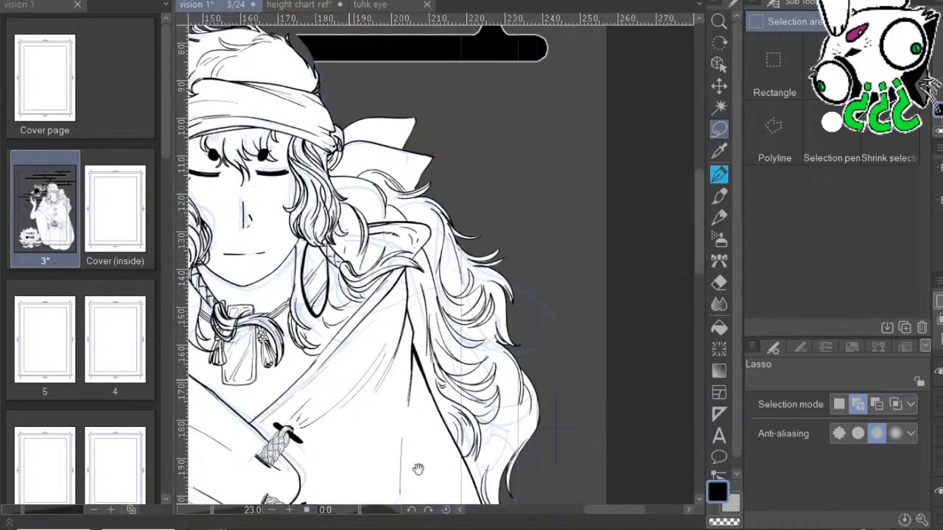
{"action": "left_click_drag", "start_coordinate": [421, 465], "coordinate": [533, 393]}
{"action": "left_click_drag", "start_coordinate": [560, 347], "coordinate": [630, 431]}
{"action": "left_click_drag", "start_coordinate": [558, 412], "coordinate": [686, 288]}
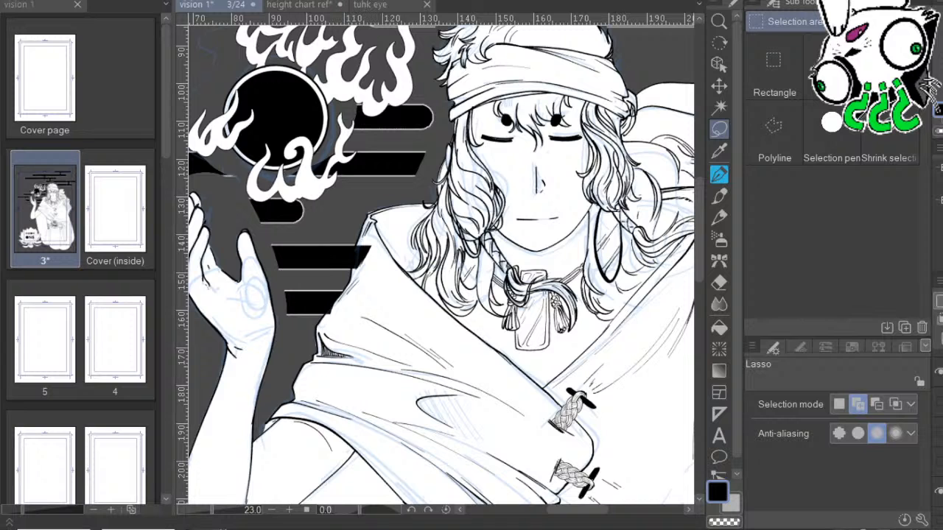
{"action": "left_click", "coordinate": [719, 174]}
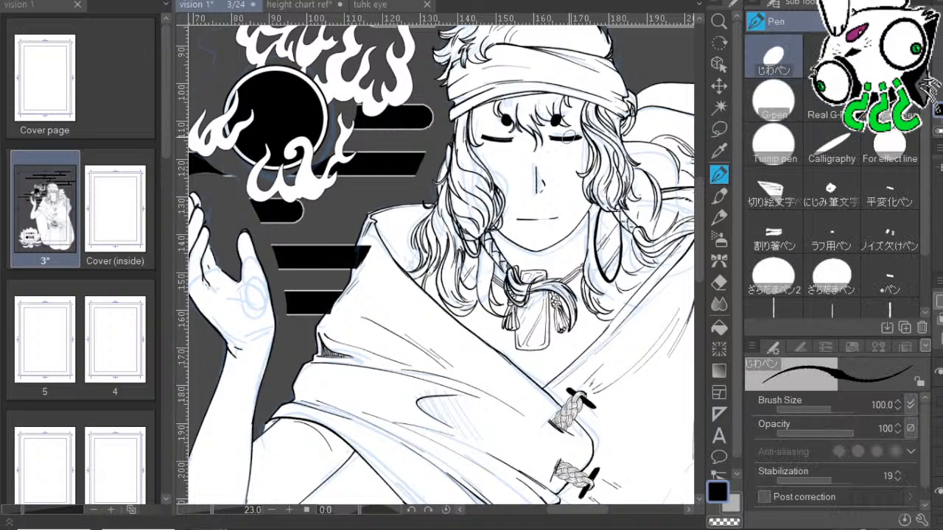
{"action": "left_click_drag", "start_coordinate": [303, 206], "coordinate": [426, 184]}
{"action": "left_click_drag", "start_coordinate": [353, 195], "coordinate": [425, 161]}
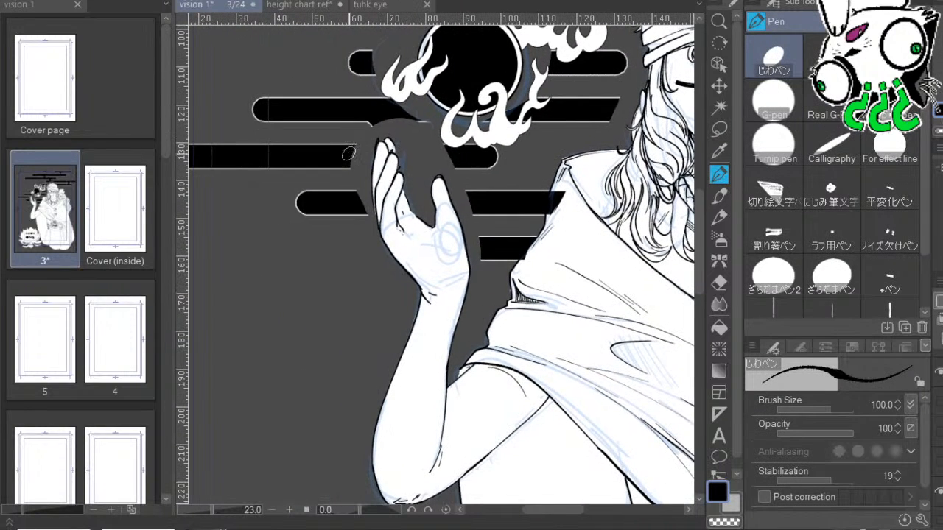
{"action": "mouse_move", "coordinate": [349, 153]}
{"action": "left_mouse_down"}
{"action": "mouse_move", "coordinate": [351, 182]}
{"action": "mouse_move", "coordinate": [359, 134]}
{"action": "left_mouse_up"}
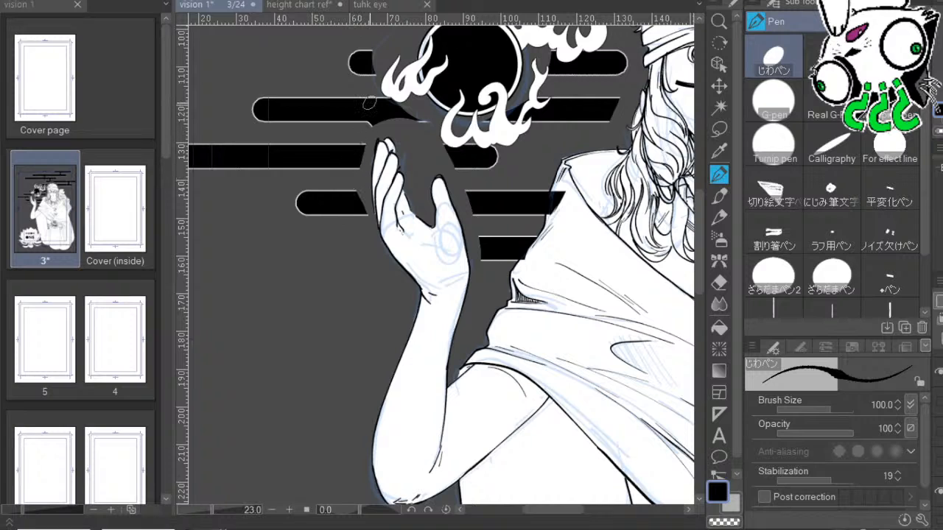
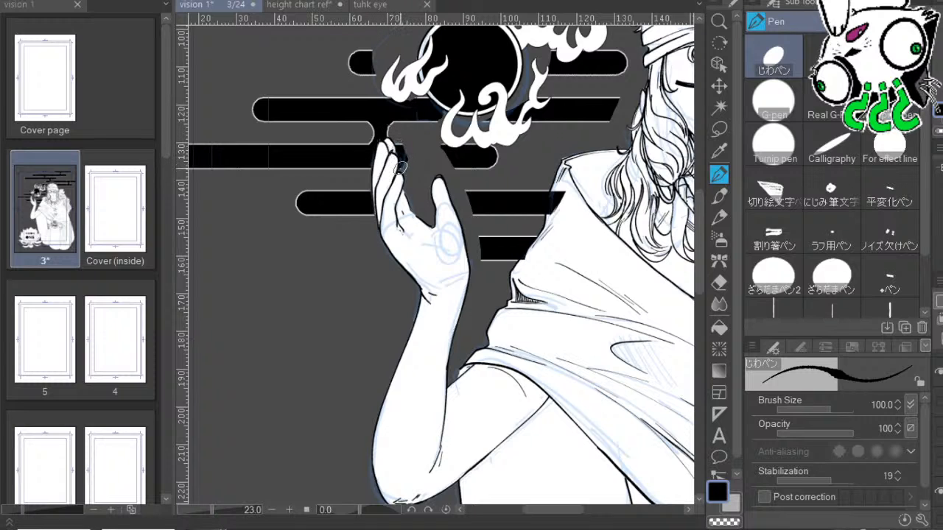
{"action": "mouse_move", "coordinate": [408, 177]}
{"action": "left_mouse_down"}
{"action": "mouse_move", "coordinate": [409, 146]}
{"action": "mouse_move", "coordinate": [432, 165]}
{"action": "mouse_move", "coordinate": [436, 152]}
{"action": "left_mouse_up"}
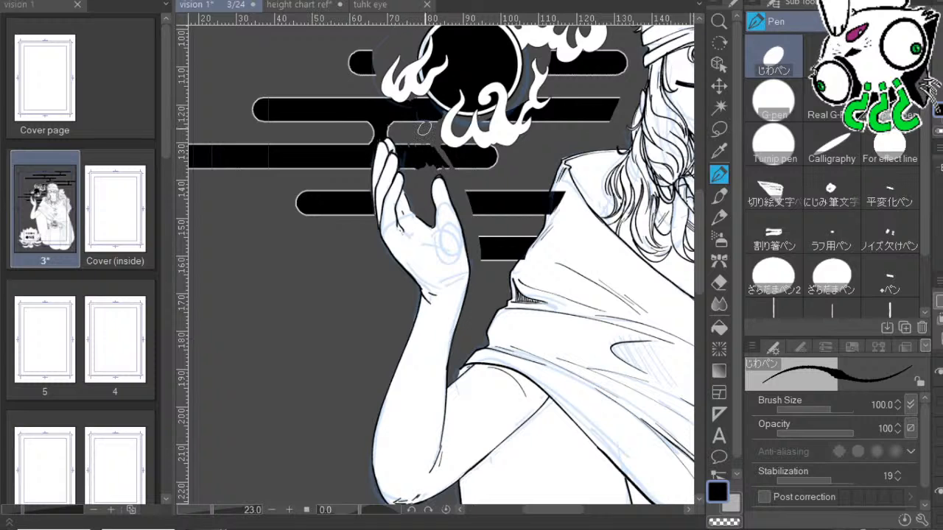
With the G-pen at size 175.9, fill the black cloud bands and their connector between the raised hand's fingers and thumb.
{"action": "left_click", "coordinate": [773, 100]}
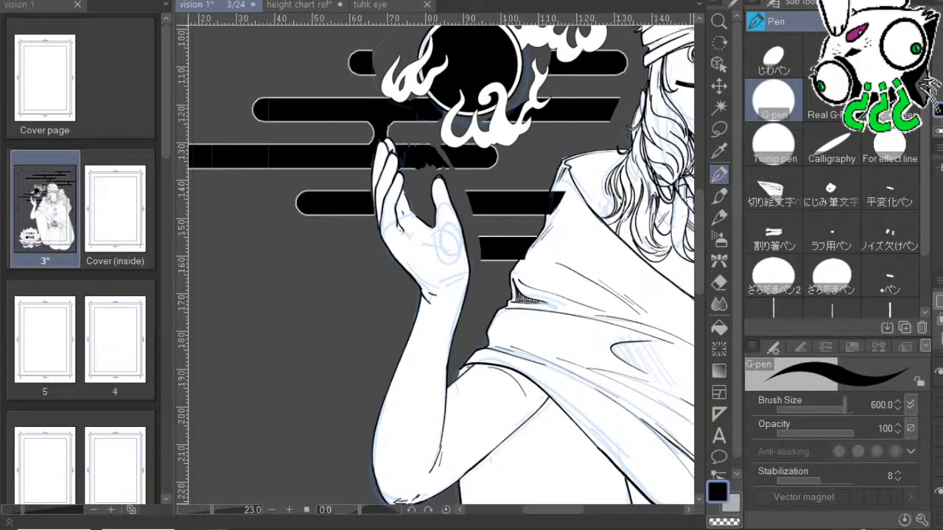
{"action": "left_click", "coordinate": [844, 409]}
{"action": "left_click_drag", "start_coordinate": [843, 409], "coordinate": [834, 409]}
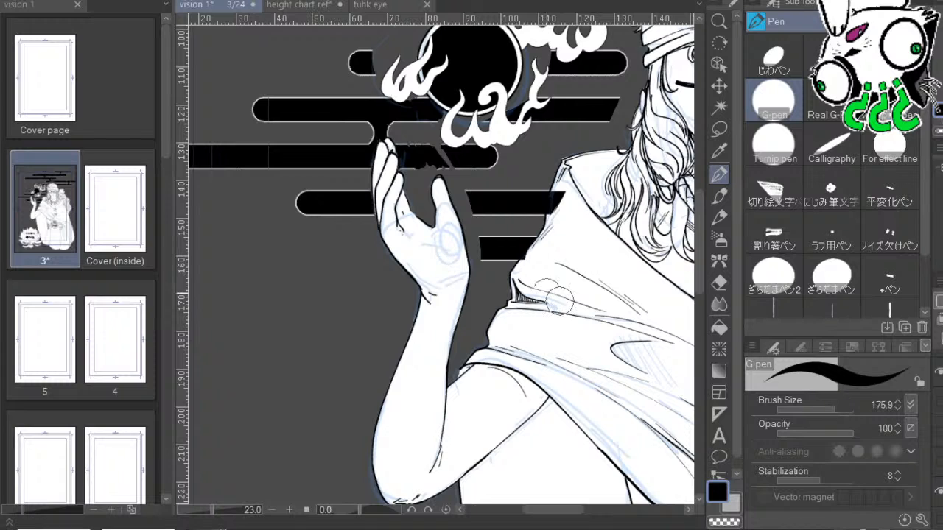
{"action": "mouse_move", "coordinate": [441, 153]}
{"action": "left_mouse_down"}
{"action": "mouse_move", "coordinate": [462, 167]}
{"action": "mouse_move", "coordinate": [447, 171]}
{"action": "mouse_move", "coordinate": [422, 148]}
{"action": "mouse_move", "coordinate": [432, 166]}
{"action": "mouse_move", "coordinate": [427, 213]}
{"action": "left_mouse_up"}
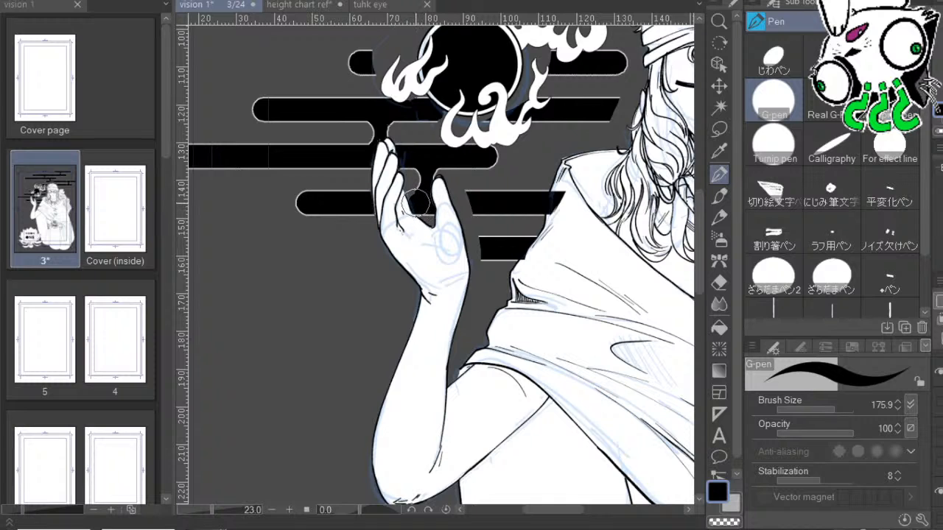
{"action": "key", "text": "ctrl+z"}
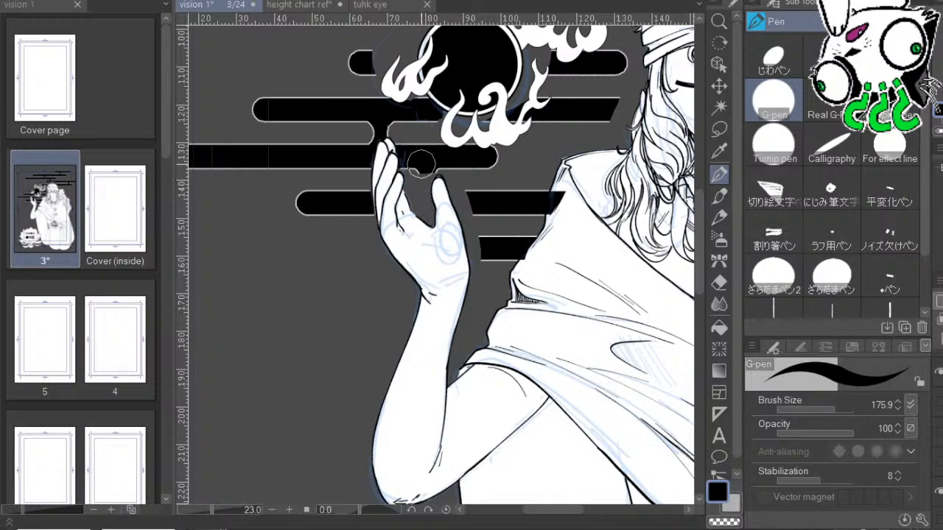
{"action": "left_click_drag", "start_coordinate": [427, 170], "coordinate": [426, 207]}
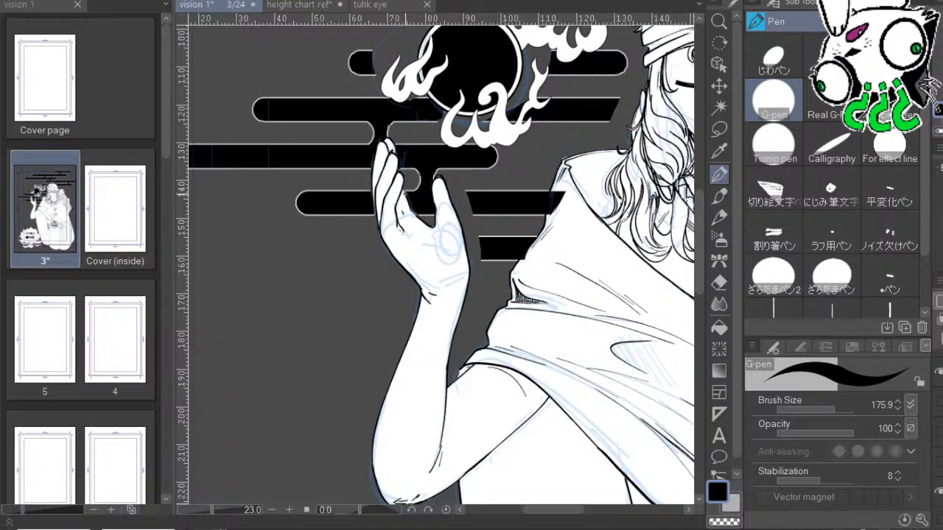
Fill the remaining gaps in the black cloud bands between the thumb and cloak, and beside the long hair.
{"action": "left_click_drag", "start_coordinate": [569, 230], "coordinate": [535, 211]}
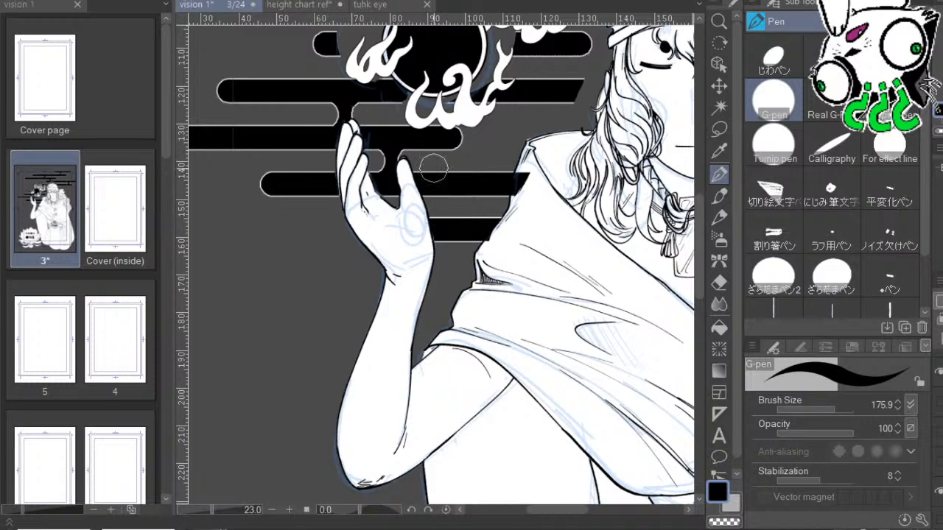
{"action": "scroll", "coordinate": [433, 168], "scroll_direction": "down", "scroll_amount": 2}
{"action": "scroll", "coordinate": [414, 154], "scroll_direction": "up", "scroll_amount": 2}
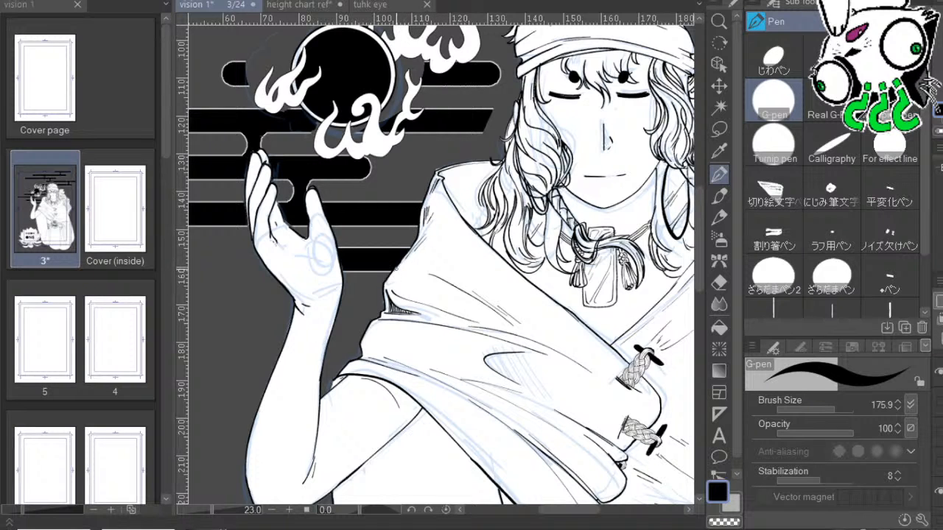
{"action": "left_click_drag", "start_coordinate": [520, 234], "coordinate": [435, 310]}
{"action": "left_click_drag", "start_coordinate": [565, 291], "coordinate": [558, 370]}
{"action": "left_click_drag", "start_coordinate": [505, 296], "coordinate": [566, 258]}
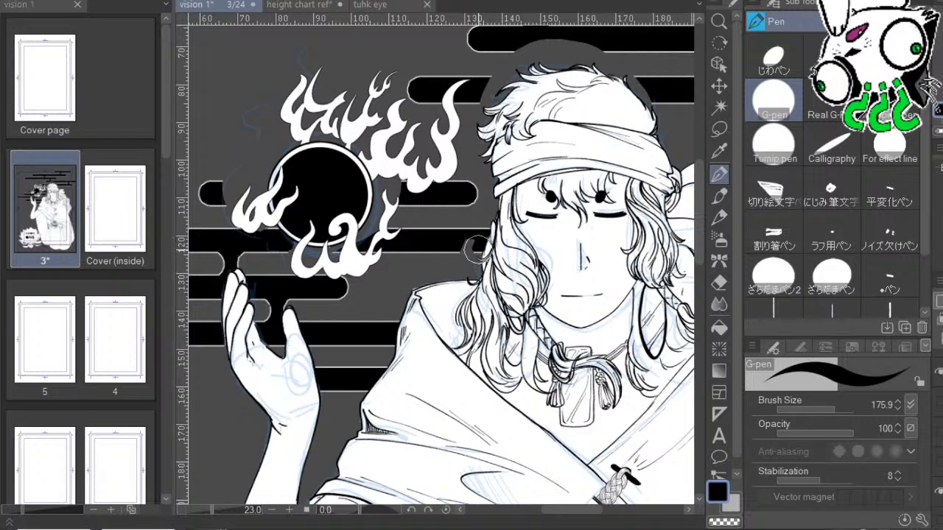
{"action": "left_click_drag", "start_coordinate": [530, 258], "coordinate": [622, 258]}
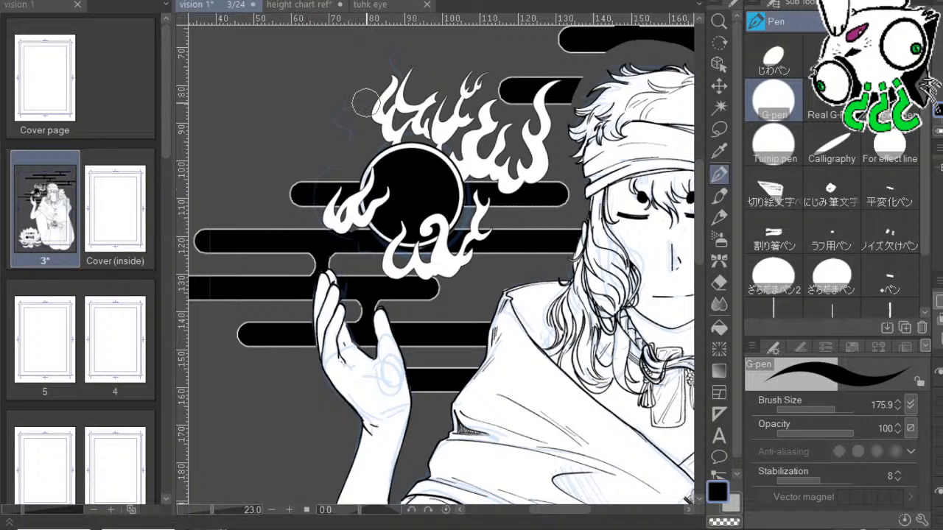
Paint black over the grey halo around the top of the head so the cloud bands reach the hair.
{"action": "left_click_drag", "start_coordinate": [560, 121], "coordinate": [496, 127]}
{"action": "left_click_drag", "start_coordinate": [653, 117], "coordinate": [529, 167]}
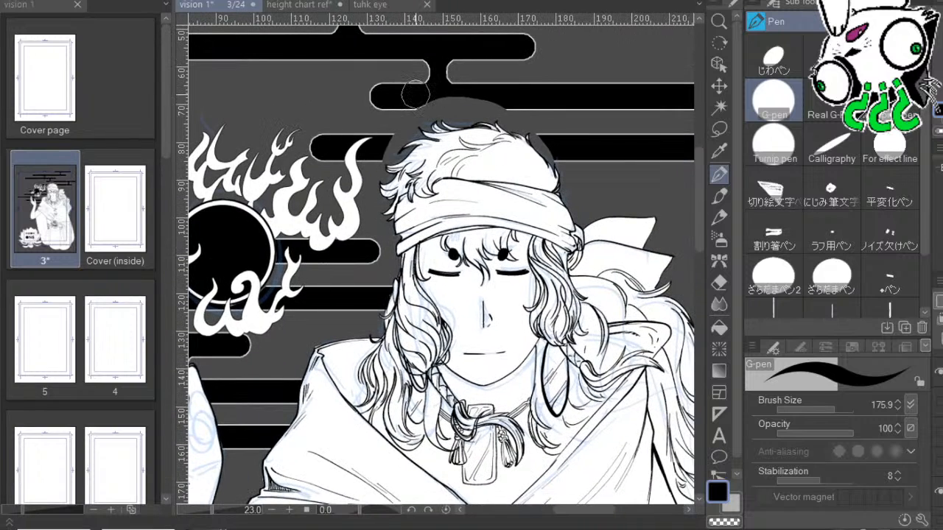
{"action": "mouse_move", "coordinate": [409, 112]}
{"action": "left_mouse_down"}
{"action": "mouse_move", "coordinate": [524, 97]}
{"action": "mouse_move", "coordinate": [531, 137]}
{"action": "mouse_move", "coordinate": [552, 158]}
{"action": "left_mouse_up"}
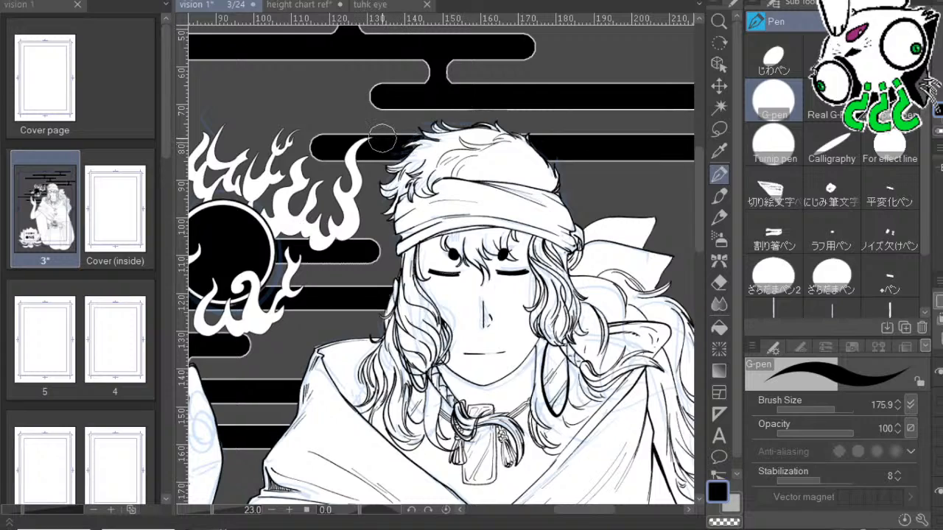
Swap the drawing colour to white and choose the じわペン for painting on the black orb.
{"action": "mouse_move", "coordinate": [670, 188]}
{"action": "left_mouse_down"}
{"action": "mouse_move", "coordinate": [572, 177]}
{"action": "mouse_move", "coordinate": [518, 91]}
{"action": "left_mouse_up"}
{"action": "mouse_move", "coordinate": [685, 265]}
{"action": "left_mouse_down"}
{"action": "mouse_move", "coordinate": [823, 235]}
{"action": "mouse_move", "coordinate": [558, 238]}
{"action": "mouse_move", "coordinate": [480, 169]}
{"action": "left_mouse_up"}
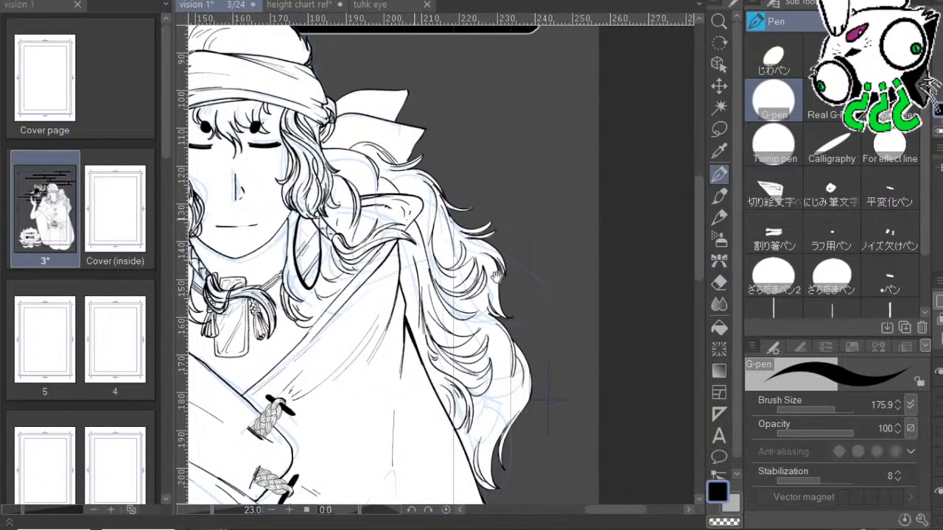
{"action": "left_click_drag", "start_coordinate": [497, 277], "coordinate": [914, 434]}
{"action": "left_click_drag", "start_coordinate": [663, 246], "coordinate": [476, 402]}
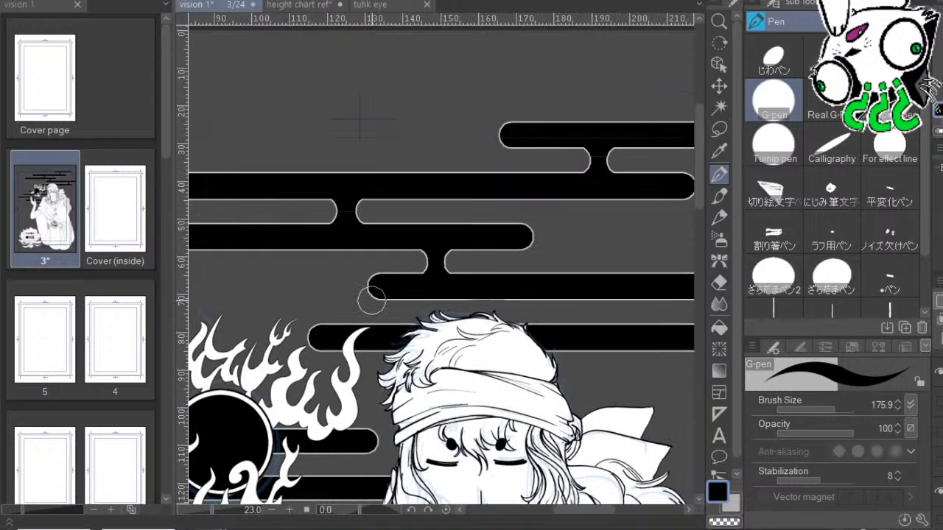
{"action": "left_click_drag", "start_coordinate": [549, 477], "coordinate": [633, 368]}
{"action": "left_click_drag", "start_coordinate": [611, 317], "coordinate": [697, 269]}
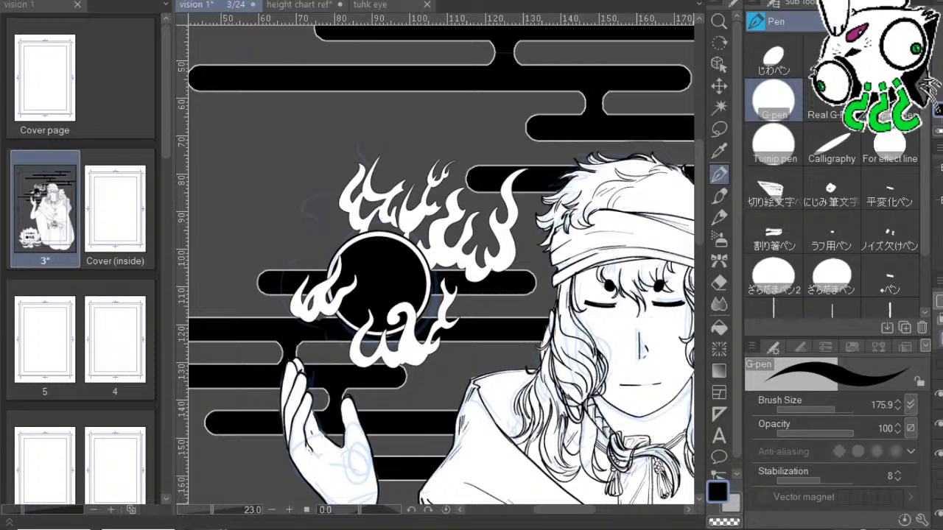
{"action": "key", "text": "x"}
{"action": "left_click", "coordinate": [773, 59]}
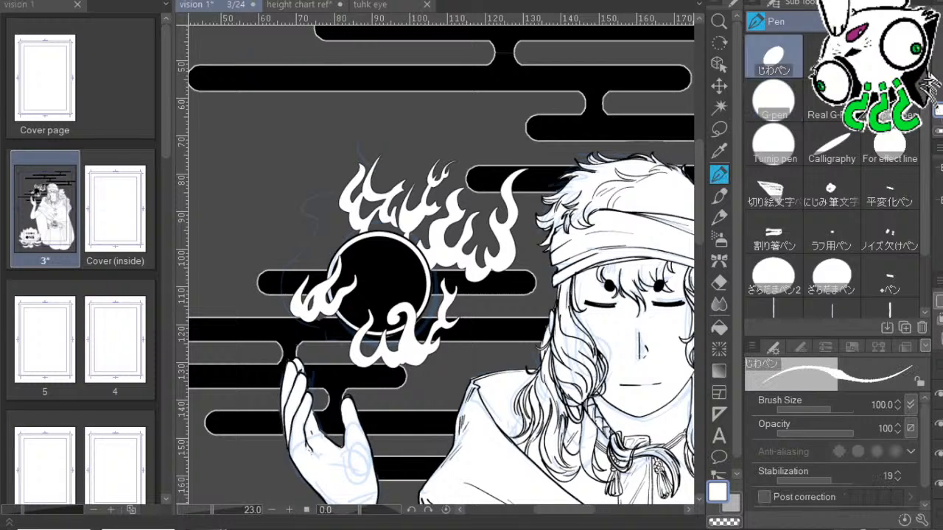
Try painting a white oval in the centre of the black orb with a small mark beside it.
{"action": "left_click_drag", "start_coordinate": [378, 262], "coordinate": [377, 311]}
{"action": "key", "text": "ctrl+z"}
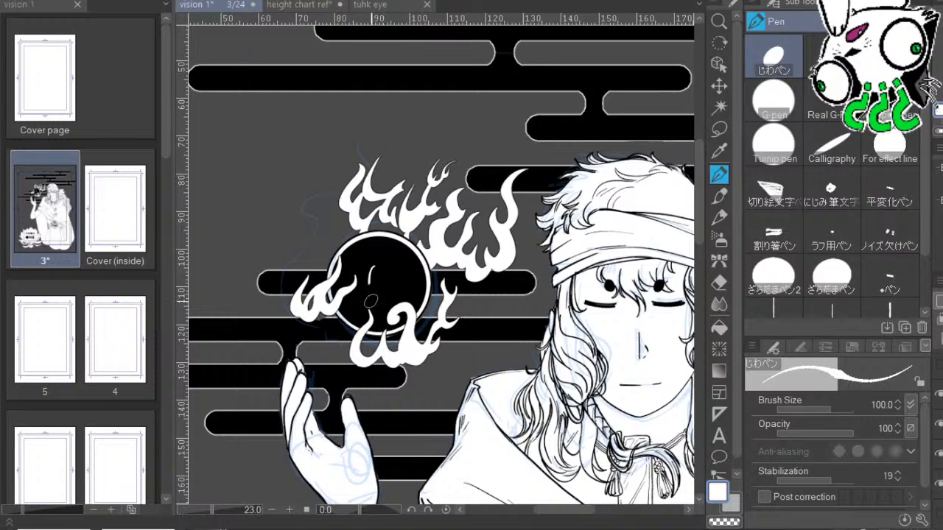
{"action": "left_click_drag", "start_coordinate": [371, 300], "coordinate": [372, 262]}
{"action": "key", "text": "ctrl+z"}
{"action": "mouse_move", "coordinate": [375, 271]}
{"action": "left_mouse_down"}
{"action": "mouse_move", "coordinate": [382, 299]}
{"action": "mouse_move", "coordinate": [370, 279]}
{"action": "mouse_move", "coordinate": [378, 266]}
{"action": "mouse_move", "coordinate": [391, 274]}
{"action": "mouse_move", "coordinate": [372, 292]}
{"action": "mouse_move", "coordinate": [380, 277]}
{"action": "mouse_move", "coordinate": [409, 274]}
{"action": "left_mouse_up"}
{"action": "left_click", "coordinate": [409, 279]}
{"action": "left_click", "coordinate": [411, 284]}
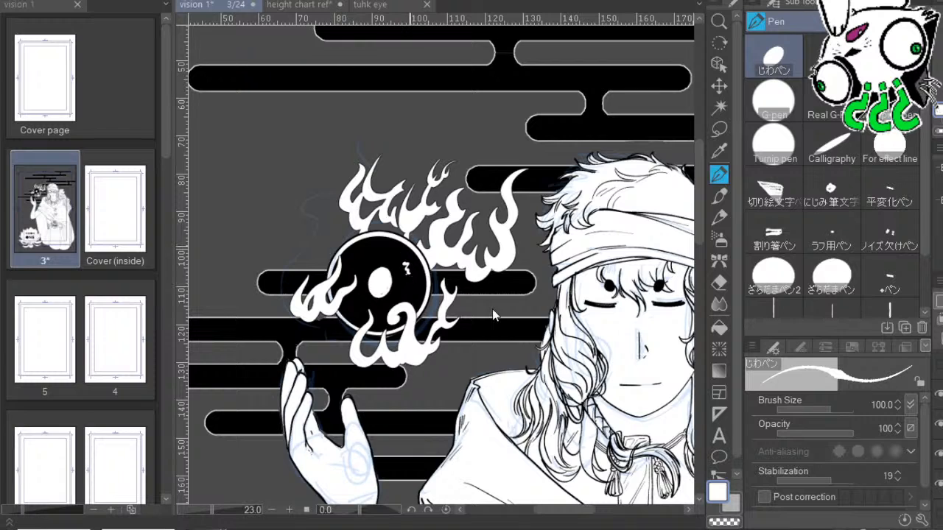
Undo the white marks on the orb and repaint them as a narrow vertical oval with a tiny mark beside it.
{"action": "key", "text": "ctrl+z"}
{"action": "key", "text": "ctrl+z"}
{"action": "key", "text": "ctrl+z"}
{"action": "key", "text": "ctrl+z"}
{"action": "key", "text": "ctrl+z"}
{"action": "key", "text": "ctrl+z"}
{"action": "mouse_move", "coordinate": [377, 259]}
{"action": "left_mouse_down"}
{"action": "mouse_move", "coordinate": [376, 301]}
{"action": "mouse_move", "coordinate": [379, 262]}
{"action": "mouse_move", "coordinate": [384, 289]}
{"action": "mouse_move", "coordinate": [377, 281]}
{"action": "mouse_move", "coordinate": [405, 261]}
{"action": "left_mouse_up"}
{"action": "key", "text": "ctrl+z"}
Switch to the Object tool and hide the layer holding the white outline around the VISION ONE lotus logo.
{"action": "left_click_drag", "start_coordinate": [629, 143], "coordinate": [582, 191]}
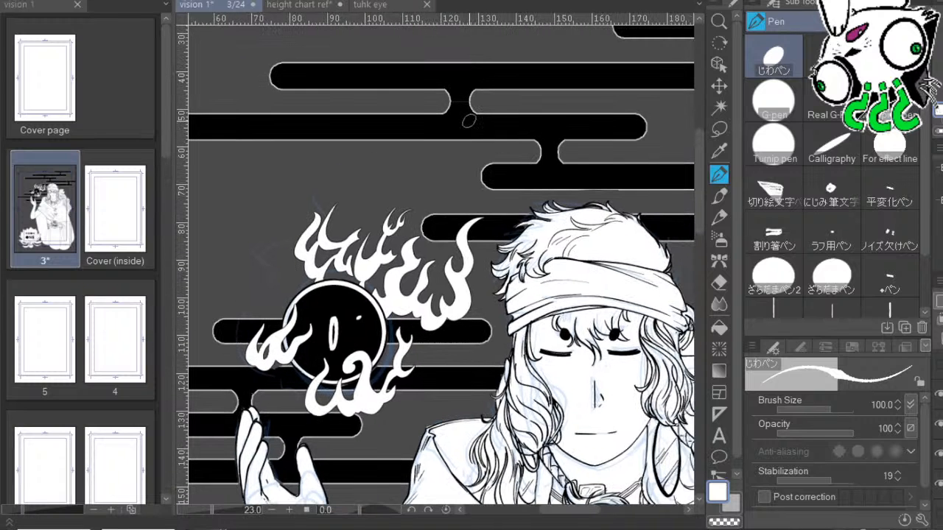
{"action": "left_click_drag", "start_coordinate": [659, 171], "coordinate": [591, 238]}
{"action": "left_click_drag", "start_coordinate": [534, 295], "coordinate": [600, 180]}
{"action": "left_click_drag", "start_coordinate": [651, 361], "coordinate": [589, 265]}
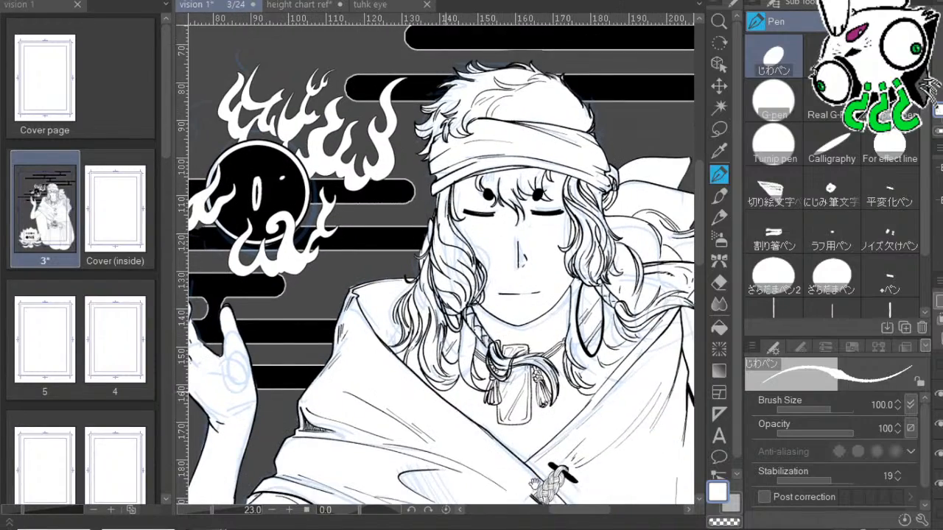
{"action": "left_click_drag", "start_coordinate": [535, 485], "coordinate": [673, 191]}
{"action": "left_click_drag", "start_coordinate": [516, 413], "coordinate": [527, 398]}
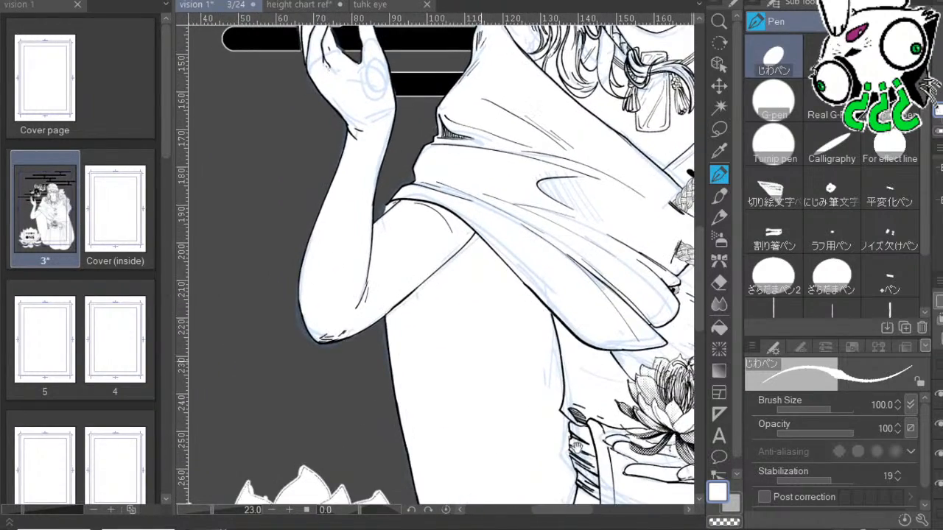
{"action": "left_click_drag", "start_coordinate": [457, 457], "coordinate": [472, 273]}
{"action": "left_click_drag", "start_coordinate": [462, 402], "coordinate": [547, 225]}
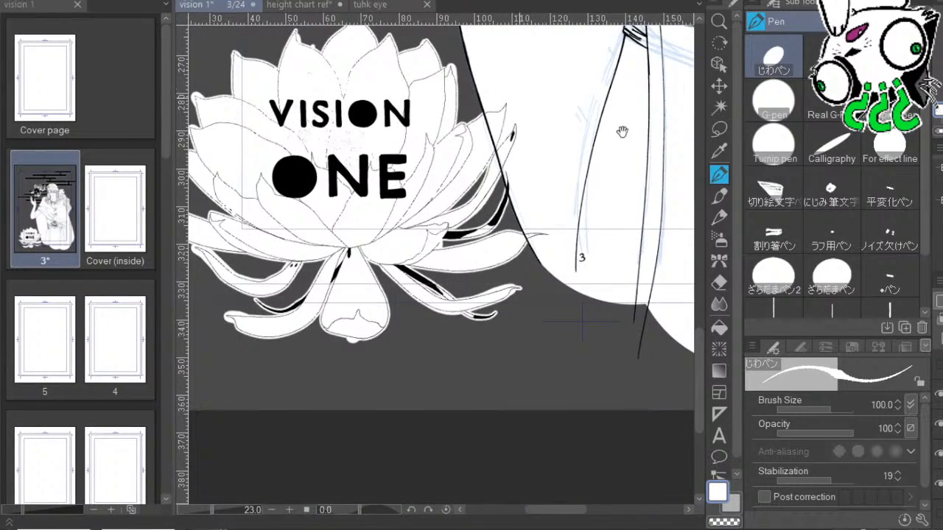
{"action": "left_click_drag", "start_coordinate": [623, 132], "coordinate": [585, 194]}
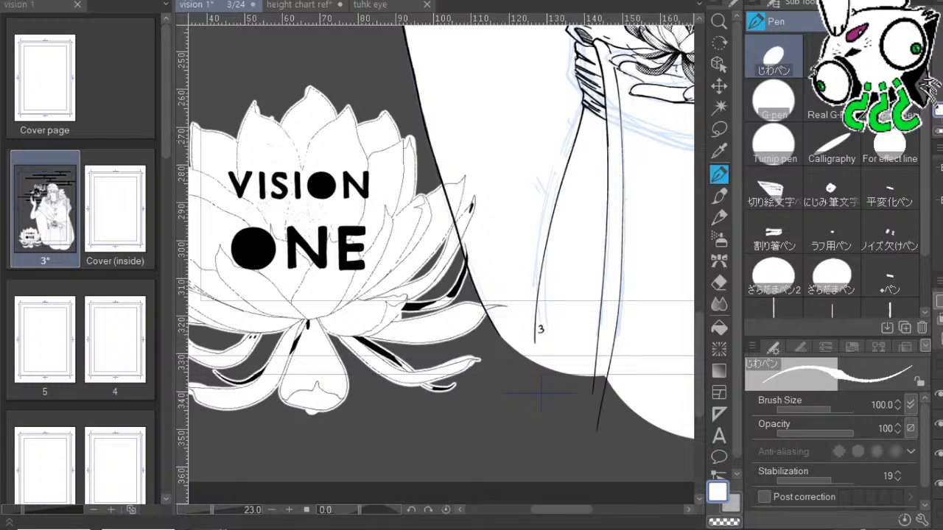
{"action": "left_click", "coordinate": [719, 64]}
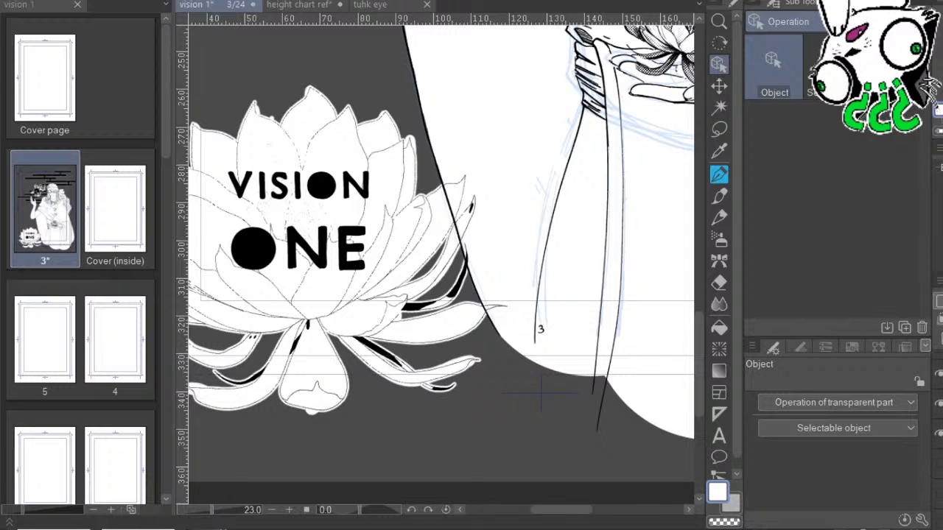
{"action": "left_click", "coordinate": [938, 395]}
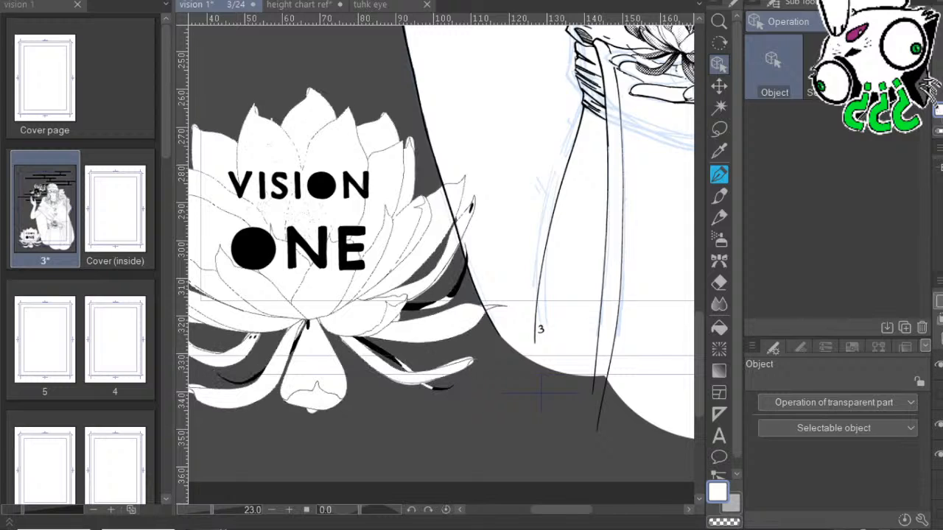
Show the white outline around the VISION ONE lotus logo and bring the logo in front of the figure's line art.
{"action": "left_click", "coordinate": [939, 395]}
{"action": "left_click", "coordinate": [939, 425]}
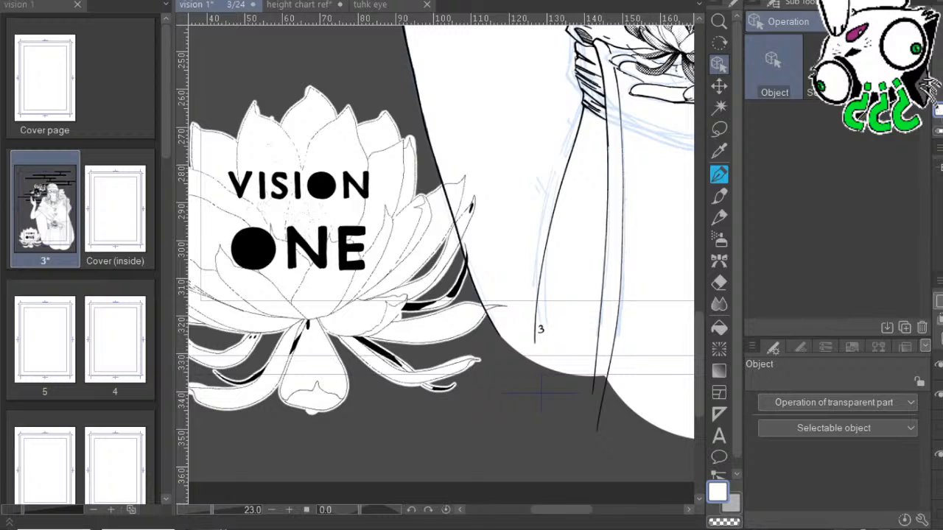
{"action": "left_click", "coordinate": [939, 424]}
{"action": "mouse_move", "coordinate": [939, 424]}
{"action": "left_mouse_down"}
{"action": "mouse_move", "coordinate": [939, 364]}
{"action": "mouse_move", "coordinate": [939, 439]}
{"action": "left_mouse_up"}
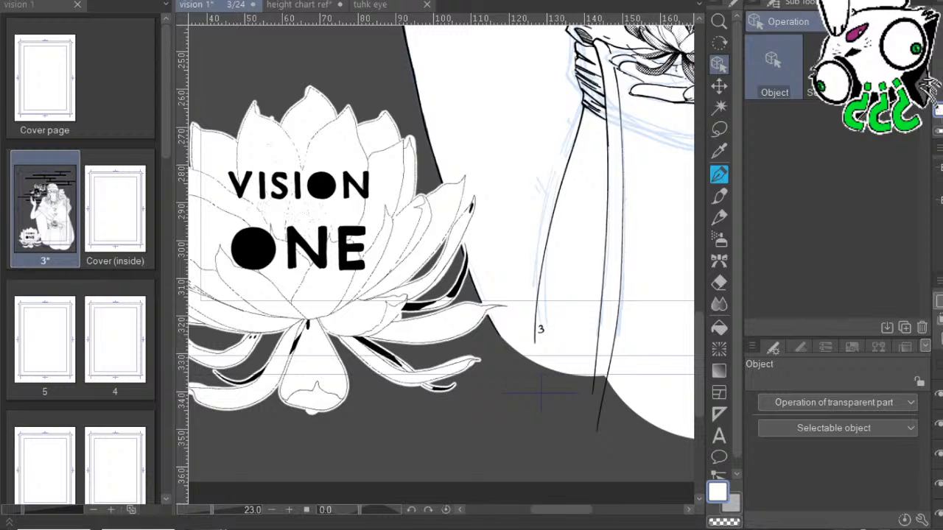
Look over the cover artwork from the lotus logo up to the orb and head, and as a whole page.
{"action": "scroll", "coordinate": [616, 294], "scroll_direction": "up", "scroll_amount": 5}
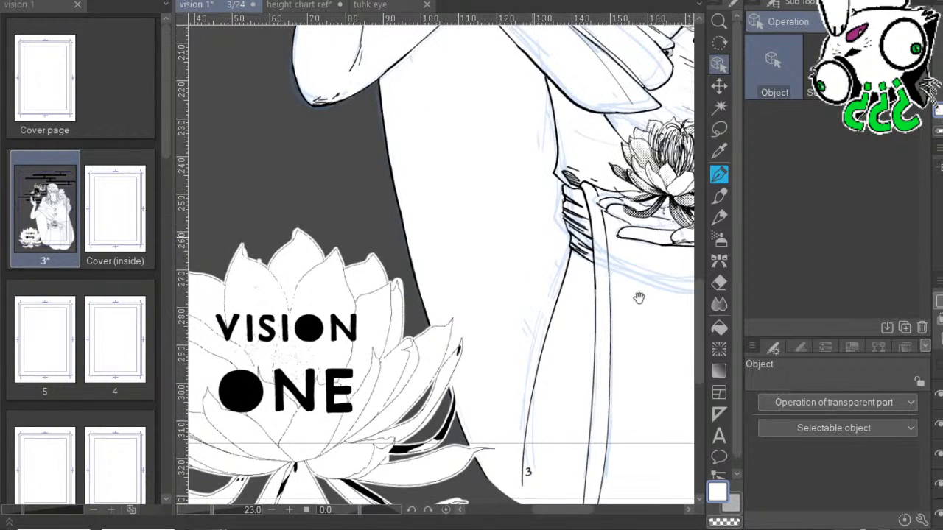
{"action": "left_click_drag", "start_coordinate": [642, 311], "coordinate": [634, 365]}
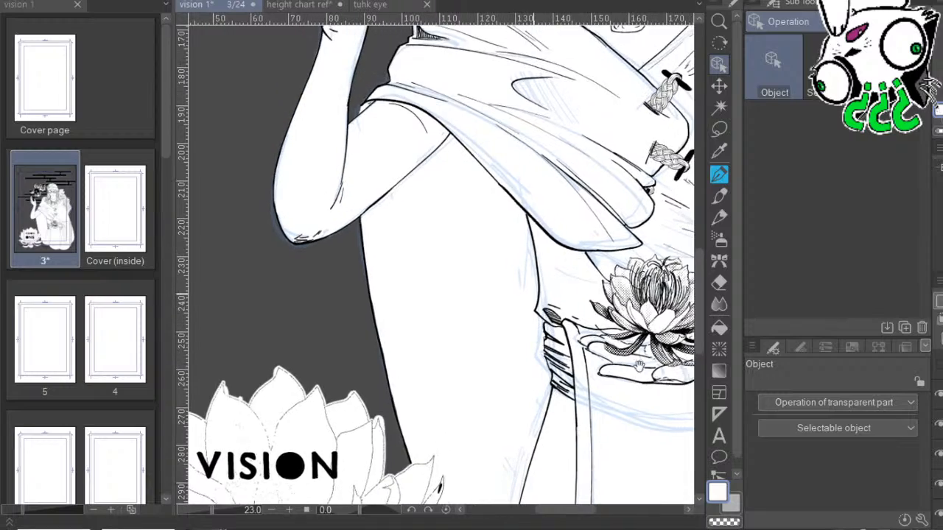
{"action": "left_click_drag", "start_coordinate": [680, 320], "coordinate": [572, 328]}
{"action": "left_click_drag", "start_coordinate": [546, 283], "coordinate": [494, 457]}
{"action": "left_click_drag", "start_coordinate": [658, 347], "coordinate": [684, 449]}
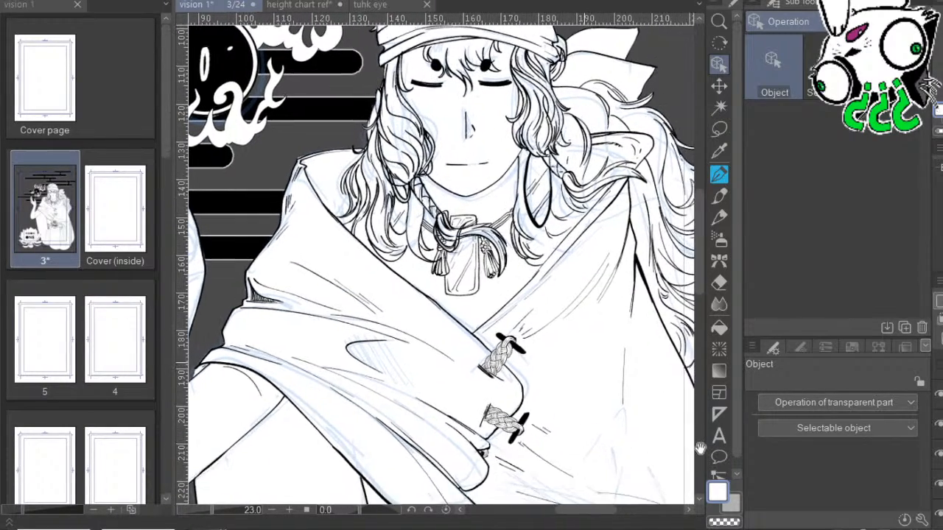
{"action": "left_click_drag", "start_coordinate": [656, 373], "coordinate": [695, 459]}
{"action": "scroll", "coordinate": [655, 451], "scroll_direction": "down", "scroll_amount": 3}
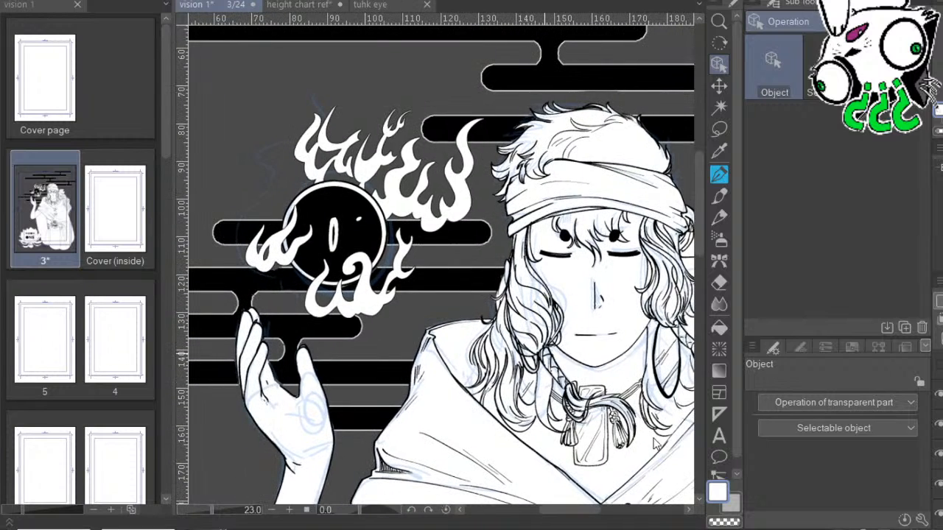
{"action": "scroll", "coordinate": [656, 450], "scroll_direction": "down", "scroll_amount": 3}
{"action": "scroll", "coordinate": [519, 479], "scroll_direction": "down", "scroll_amount": 3}
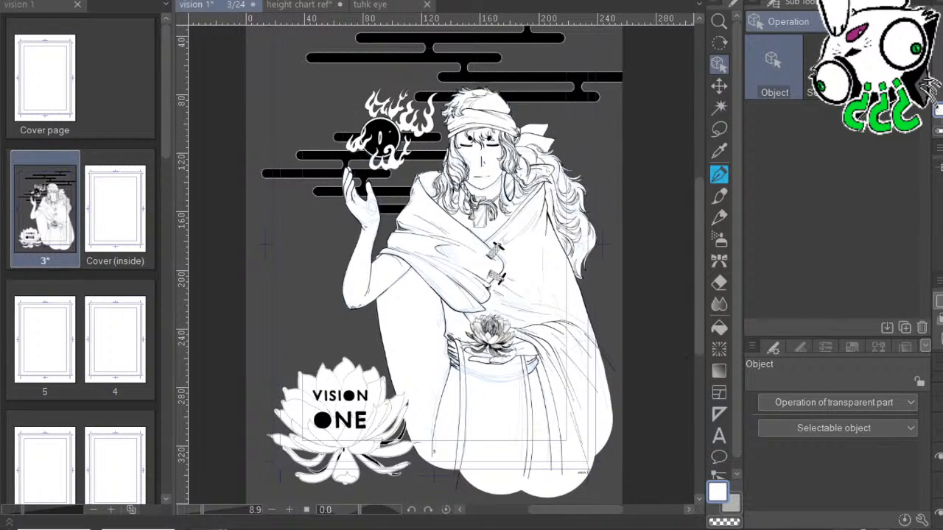
Show the solid black background layer behind the figure, cloud bands and lotus logo.
{"action": "left_click", "coordinate": [940, 201]}
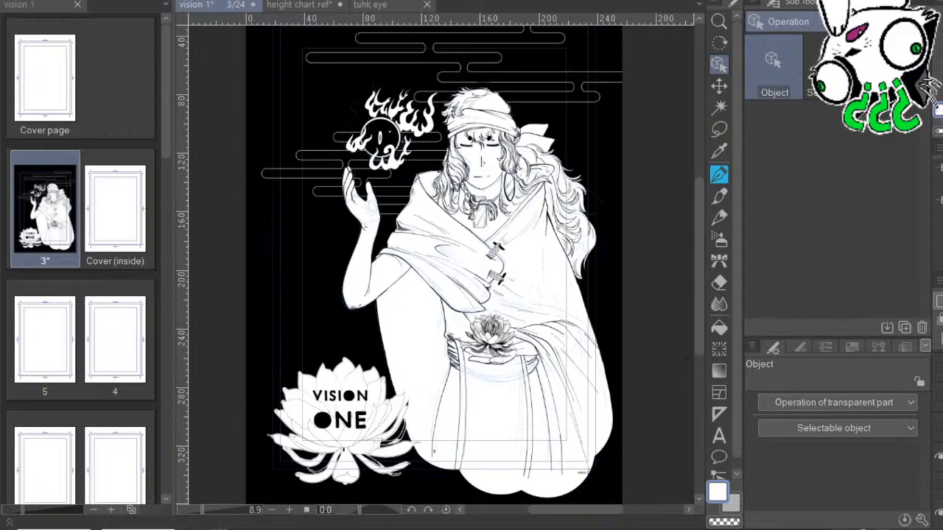
{"action": "scroll", "coordinate": [938, 450], "scroll_direction": "down", "scroll_amount": 3}
{"action": "scroll", "coordinate": [938, 427], "scroll_direction": "down", "scroll_amount": 2}
Toggle individual layers off and on to identify which ones hold the flower, the orb's flames and the figure's line art.
{"action": "left_click", "coordinate": [939, 426]}
{"action": "left_click", "coordinate": [938, 425]}
{"action": "left_click", "coordinate": [939, 456]}
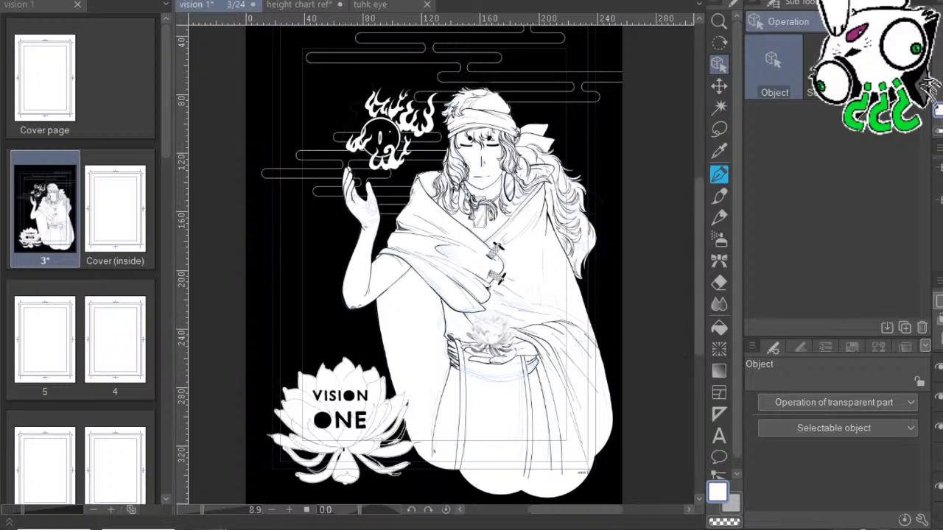
{"action": "left_click", "coordinate": [939, 456]}
{"action": "left_click", "coordinate": [938, 486]}
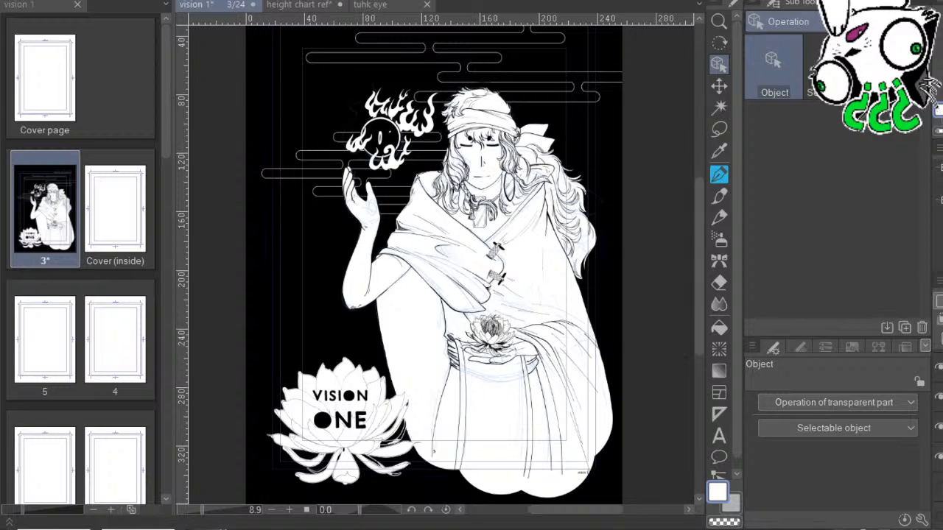
{"action": "left_click", "coordinate": [939, 486]}
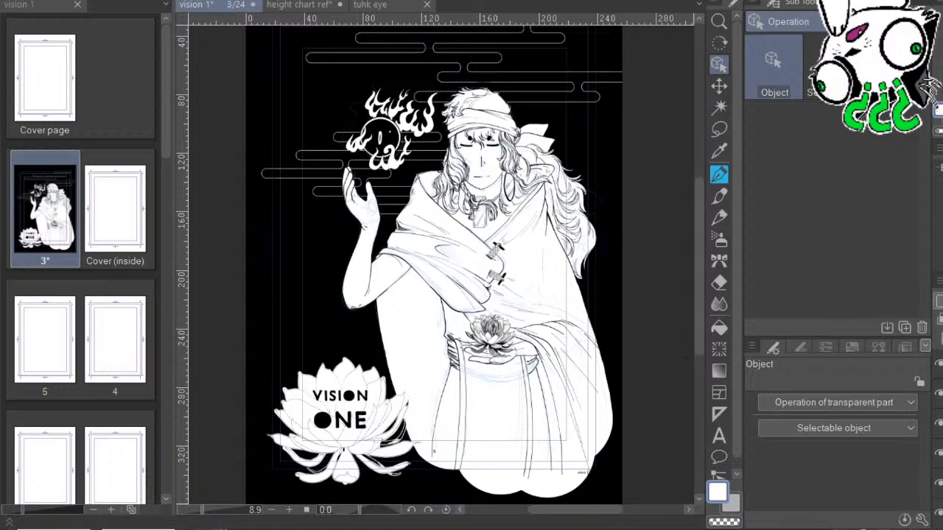
{"action": "scroll", "coordinate": [939, 442], "scroll_direction": "down", "scroll_amount": 2}
{"action": "left_click", "coordinate": [939, 441]}
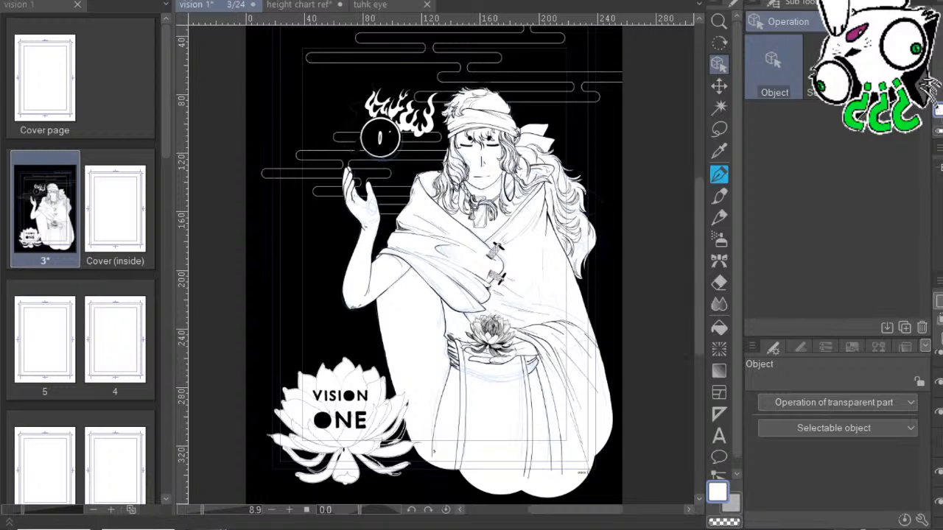
{"action": "left_click", "coordinate": [939, 442]}
{"action": "left_click", "coordinate": [939, 472]}
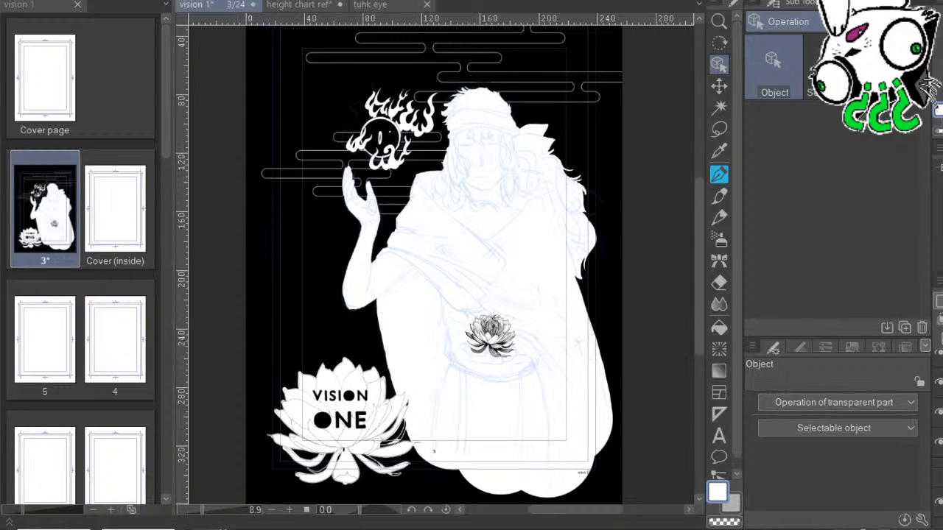
Show the figure's line art again with a thin white outline around its lines.
{"action": "left_click", "coordinate": [939, 472]}
{"action": "left_click", "coordinate": [939, 471]}
{"action": "left_click", "coordinate": [939, 472]}
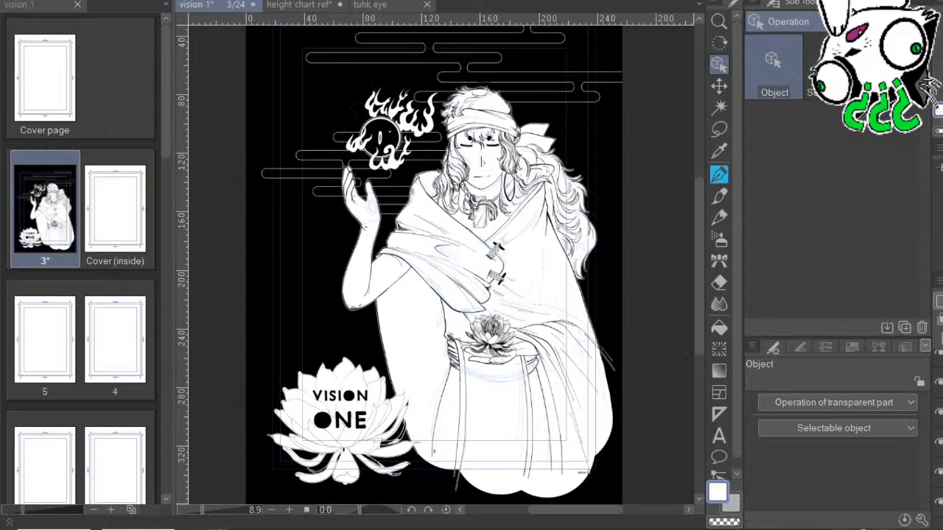
Hide the blue sketch layer under the figure and check the cleaned artwork across the whole cover.
{"action": "left_click", "coordinate": [289, 510]}
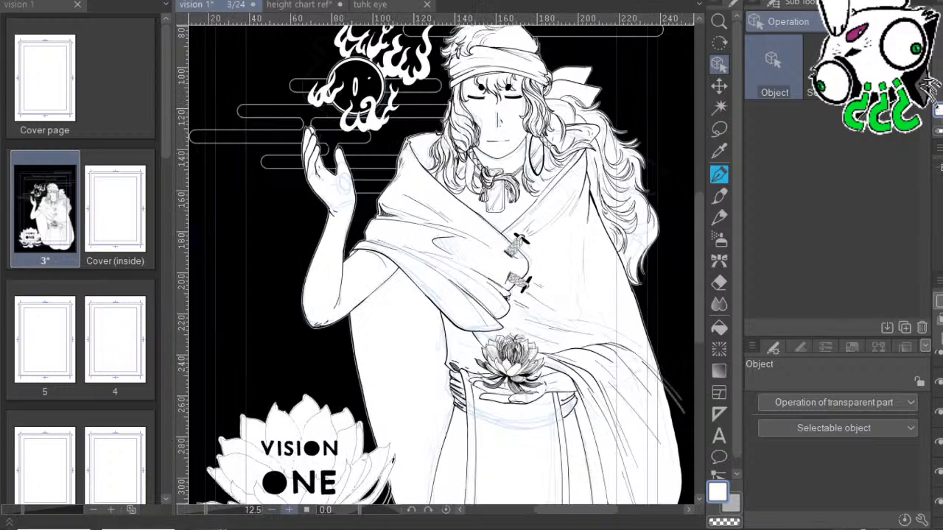
{"action": "left_click_drag", "start_coordinate": [546, 301], "coordinate": [580, 361]}
{"action": "left_click_drag", "start_coordinate": [705, 290], "coordinate": [698, 312]}
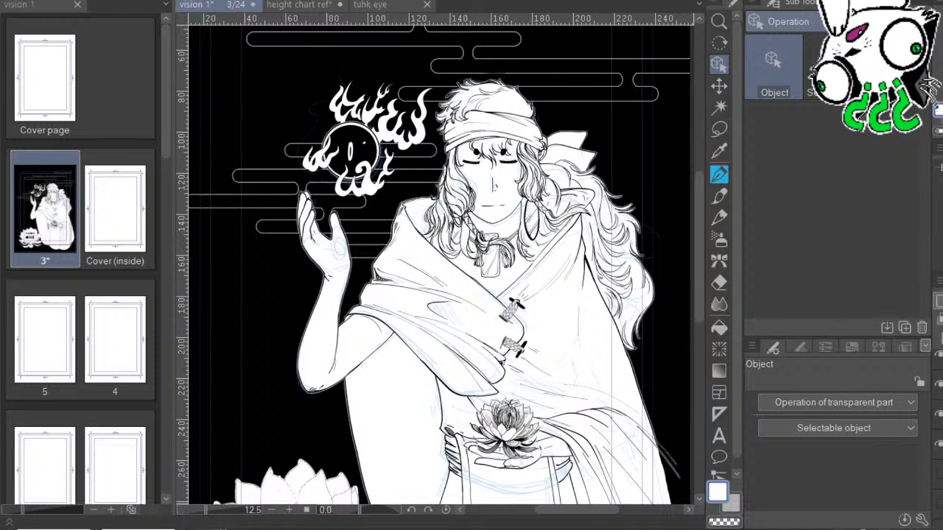
{"action": "left_click", "coordinate": [938, 414]}
{"action": "left_click_drag", "start_coordinate": [629, 423], "coordinate": [619, 319]}
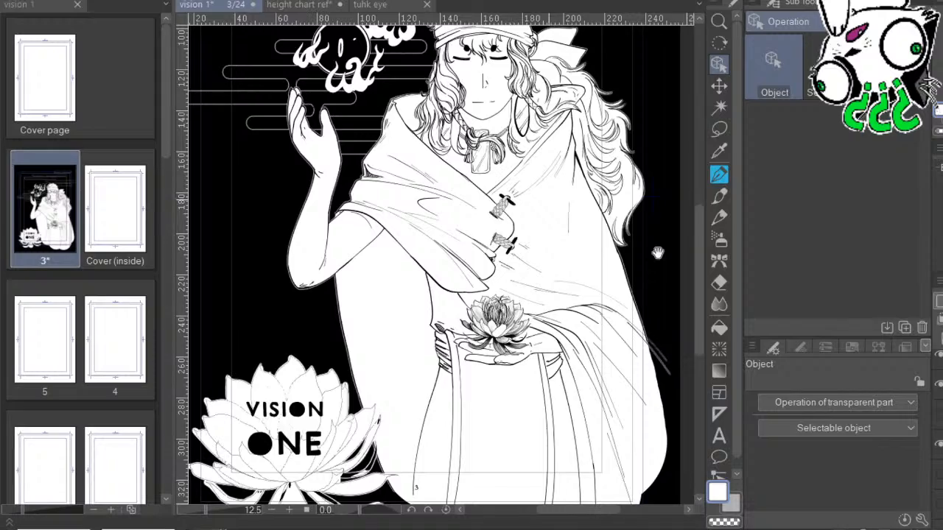
{"action": "left_click_drag", "start_coordinate": [658, 255], "coordinate": [735, 292]}
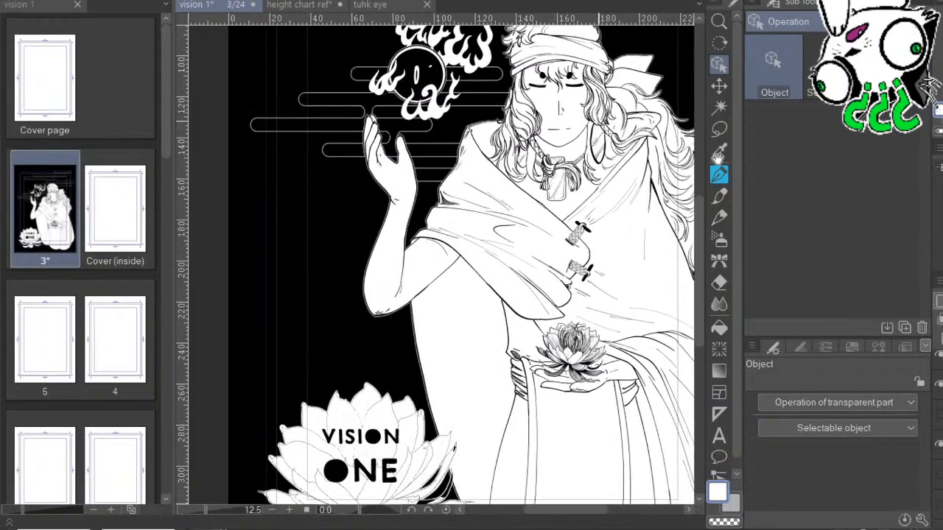
{"action": "left_click_drag", "start_coordinate": [682, 406], "coordinate": [628, 506]}
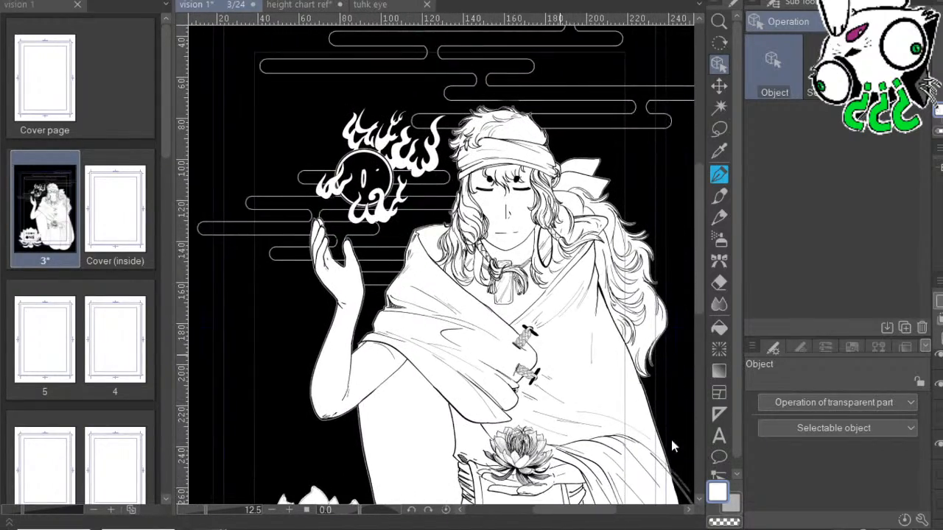
{"action": "left_click_drag", "start_coordinate": [672, 439], "coordinate": [677, 409]}
{"action": "key", "text": "ctrl+minus"}
{"action": "key", "text": "ctrl+minus"}
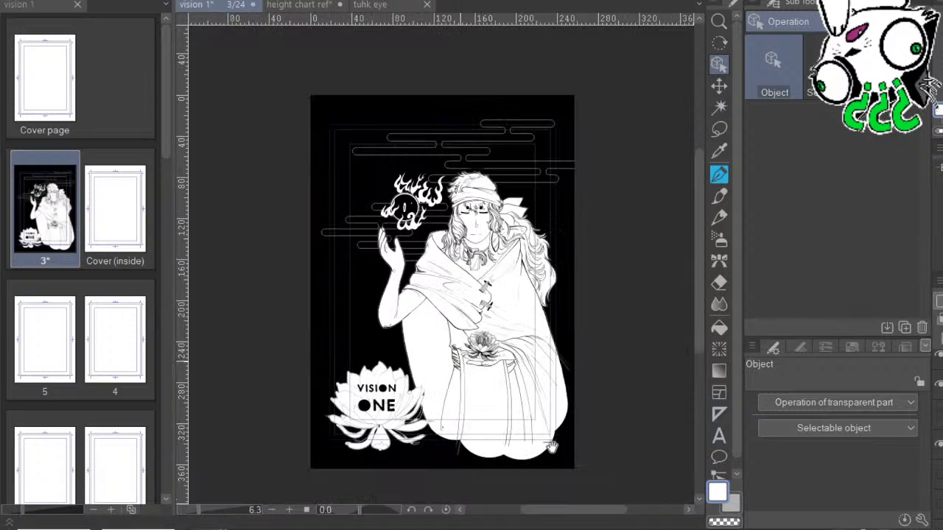
{"action": "left_click_drag", "start_coordinate": [602, 401], "coordinate": [571, 425]}
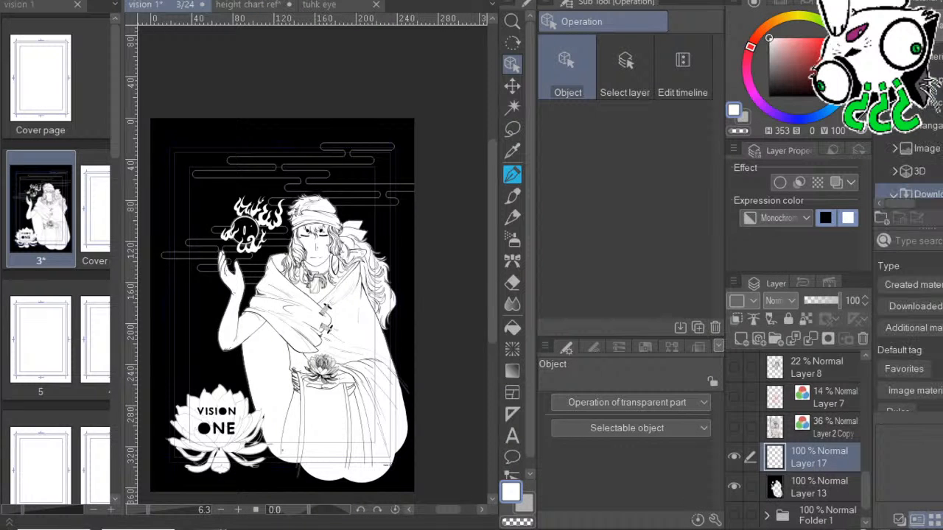
Browse the material library to the pattern category and place the overlapping-wave Japanese crest pattern on the cover.
{"action": "left_click", "coordinate": [920, 148]}
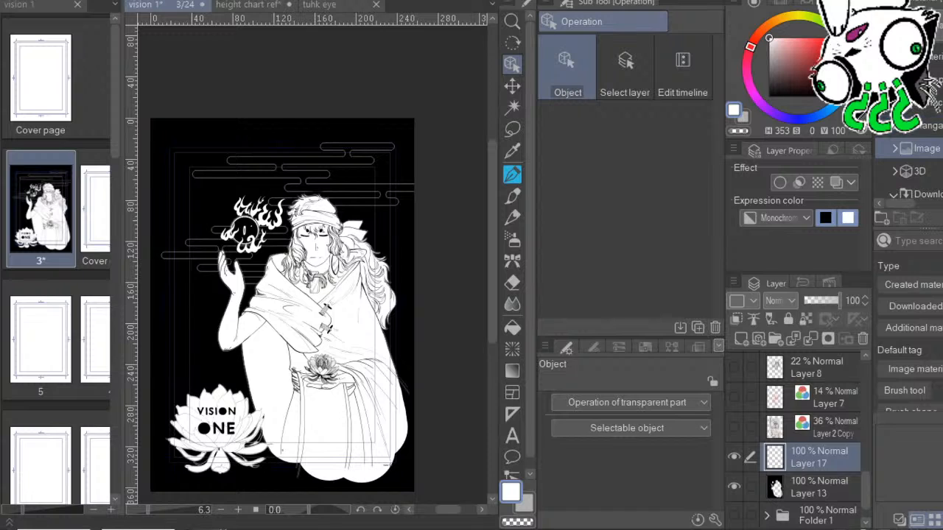
{"action": "left_click", "coordinate": [919, 125]}
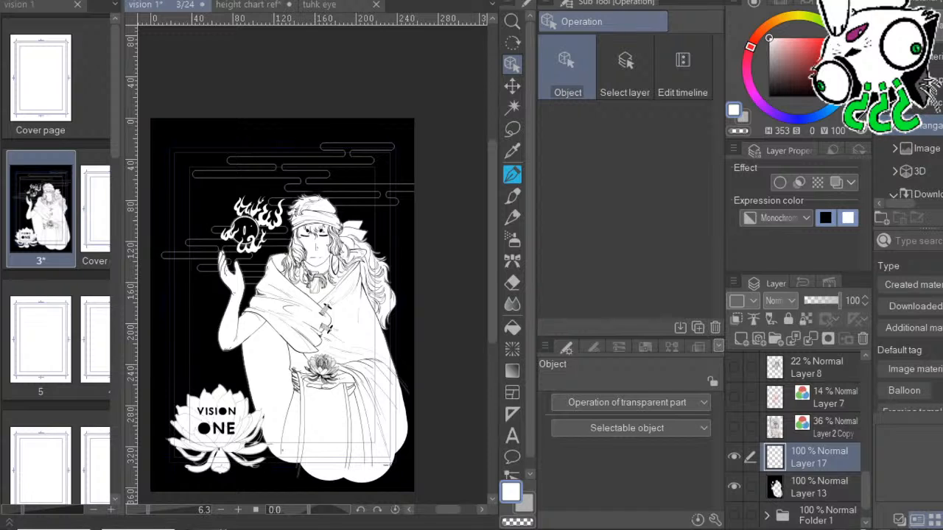
{"action": "left_click", "coordinate": [895, 102]}
{"action": "left_click", "coordinate": [920, 146]}
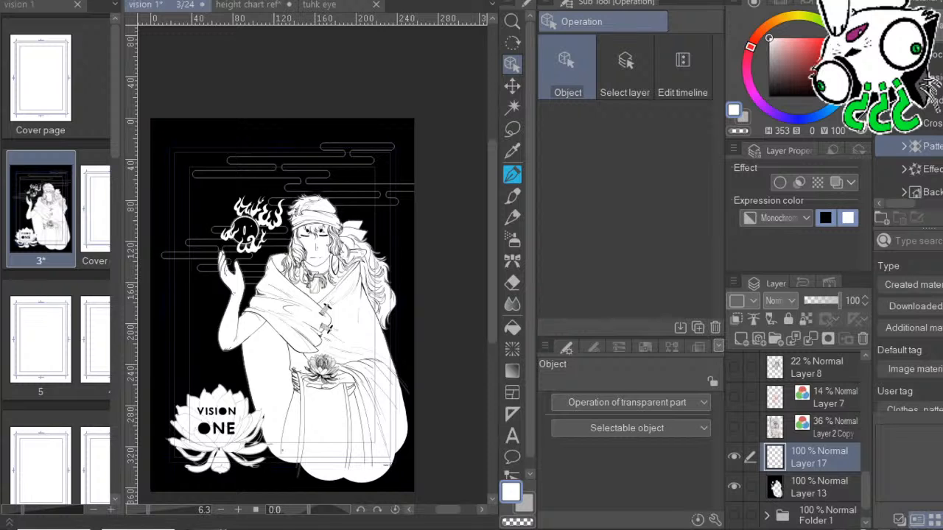
{"action": "left_click_drag", "start_coordinate": [907, 465], "coordinate": [299, 307]}
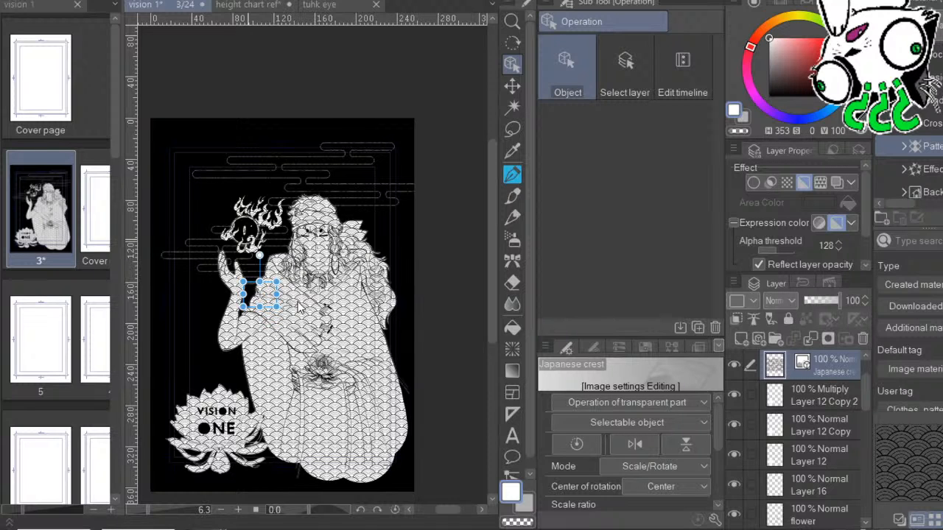
Turn on the layer color effect for the Japanese crest pattern and set its color to white.
{"action": "left_click", "coordinate": [837, 183]}
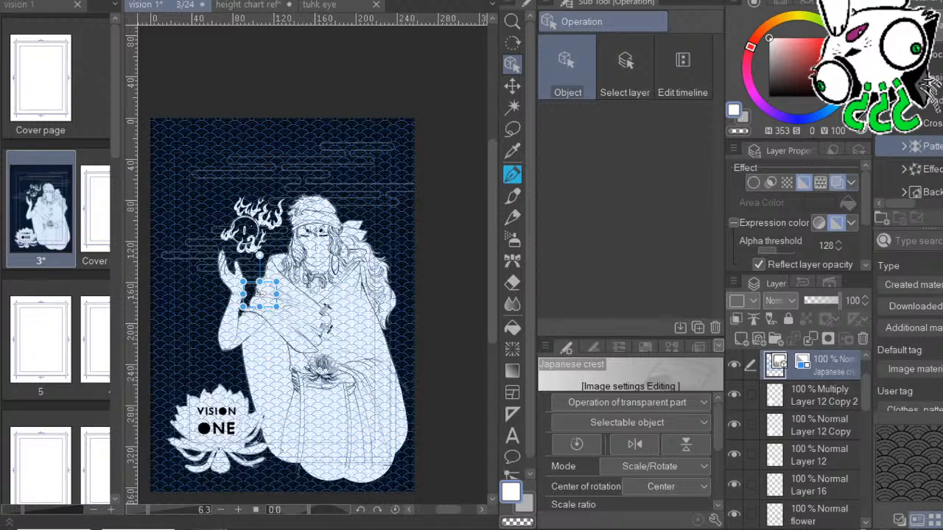
{"action": "scroll", "coordinate": [796, 214], "scroll_direction": "down", "scroll_amount": 2}
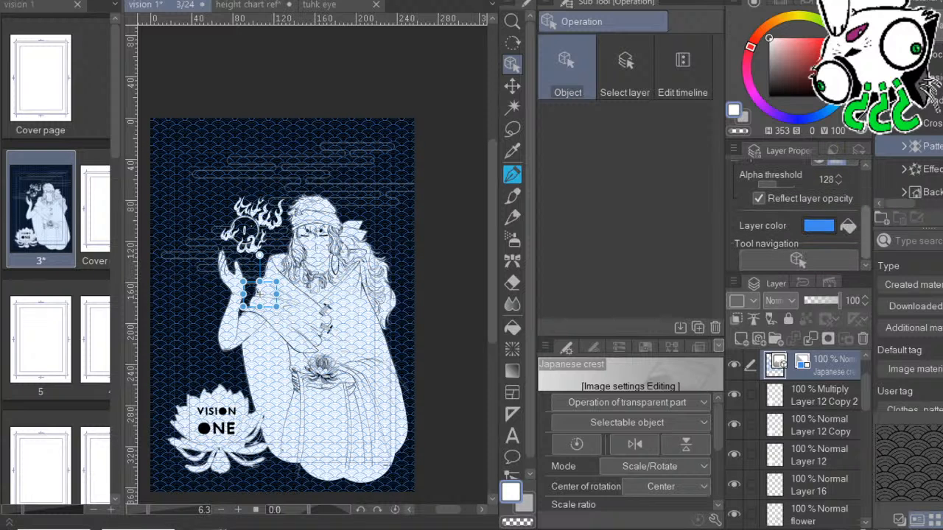
{"action": "left_click", "coordinate": [848, 226]}
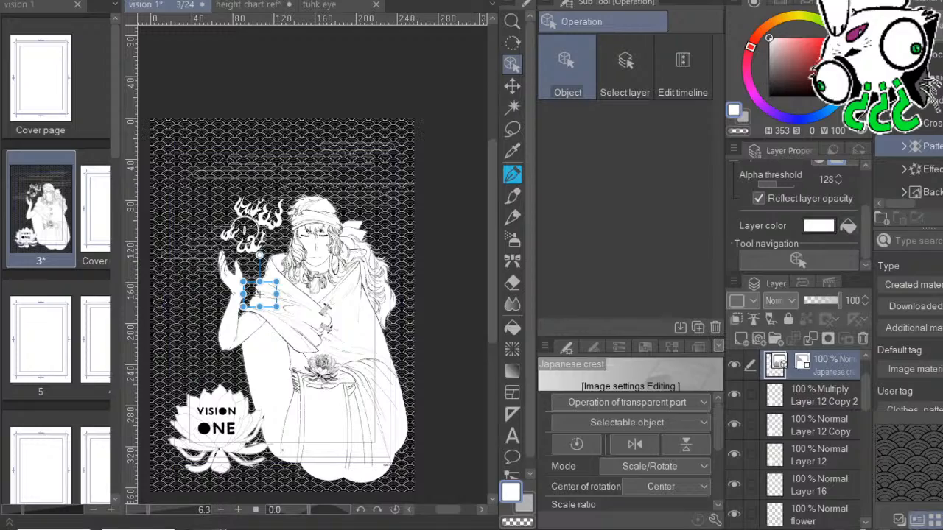
Enlarge the wave pattern's tiles and move the Japanese crest layer between Layer 17 and Layer 13.
{"action": "left_click_drag", "start_coordinate": [279, 282], "coordinate": [382, 264]}
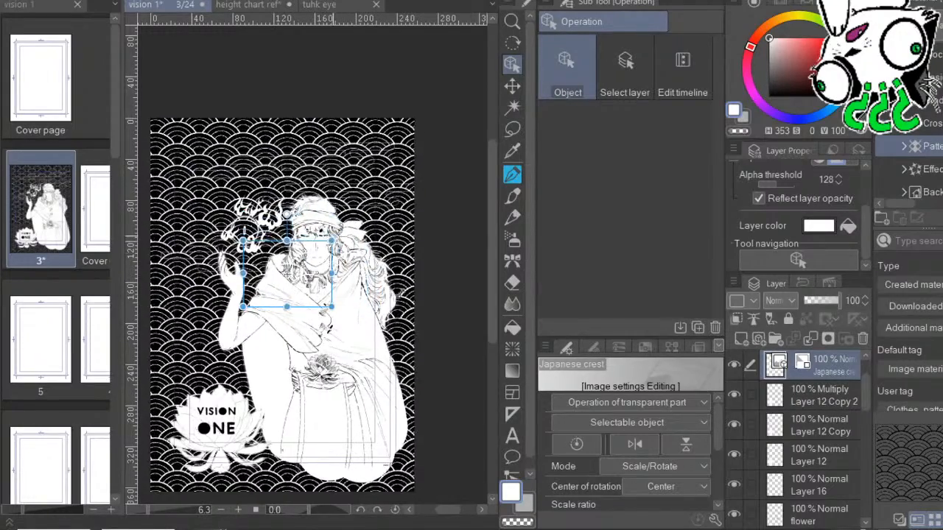
{"action": "left_click_drag", "start_coordinate": [369, 417], "coordinate": [497, 398]}
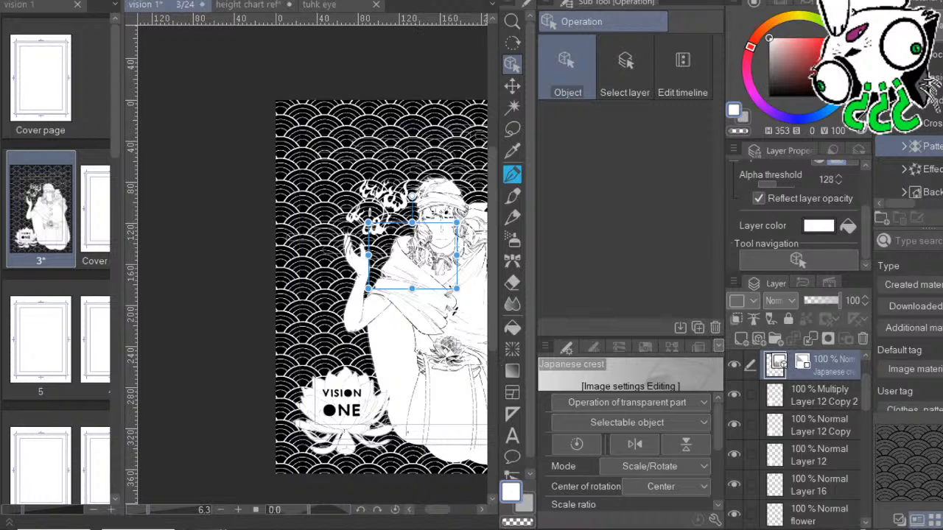
{"action": "left_click_drag", "start_coordinate": [818, 365], "coordinate": [810, 442]}
{"action": "left_click_drag", "start_coordinate": [454, 410], "coordinate": [329, 375]}
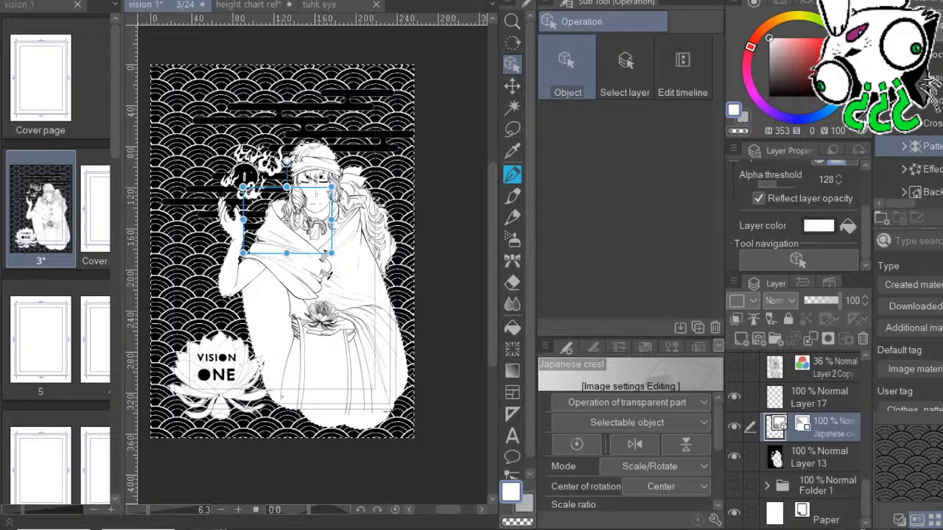
{"action": "left_click", "coordinate": [818, 457]}
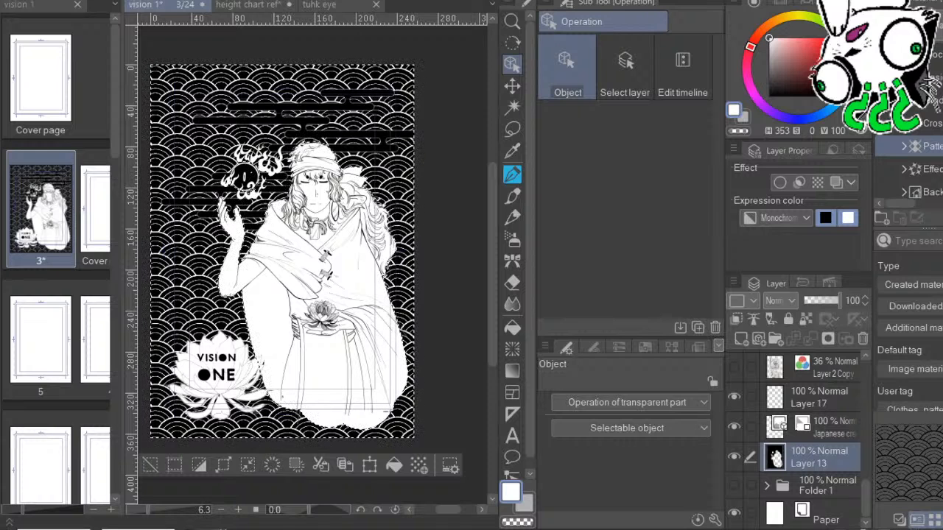
{"action": "key", "text": "ctrl+d"}
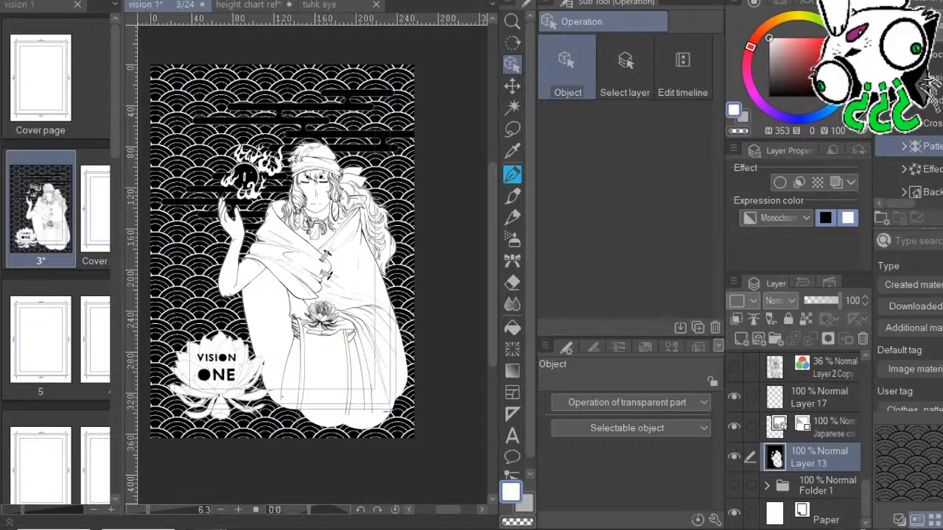
{"action": "key", "text": "ctrl+z"}
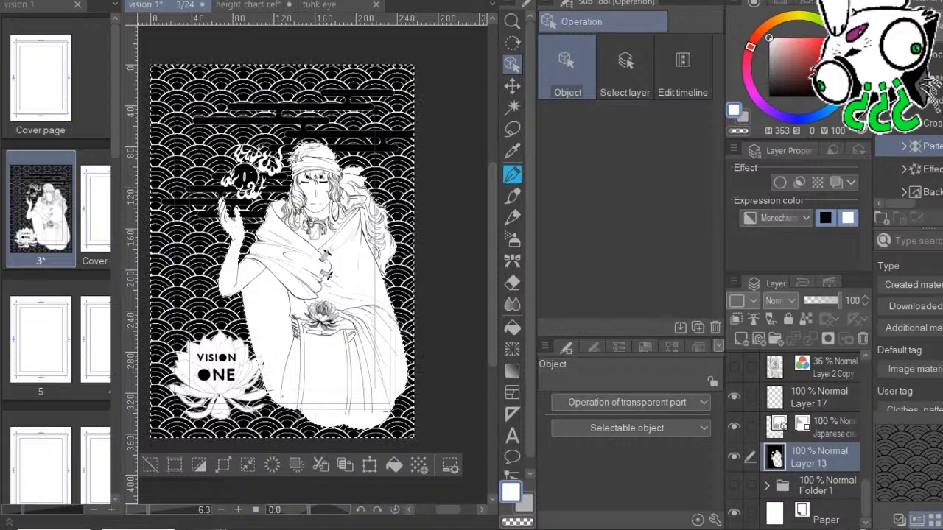
{"action": "left_click", "coordinate": [824, 428]}
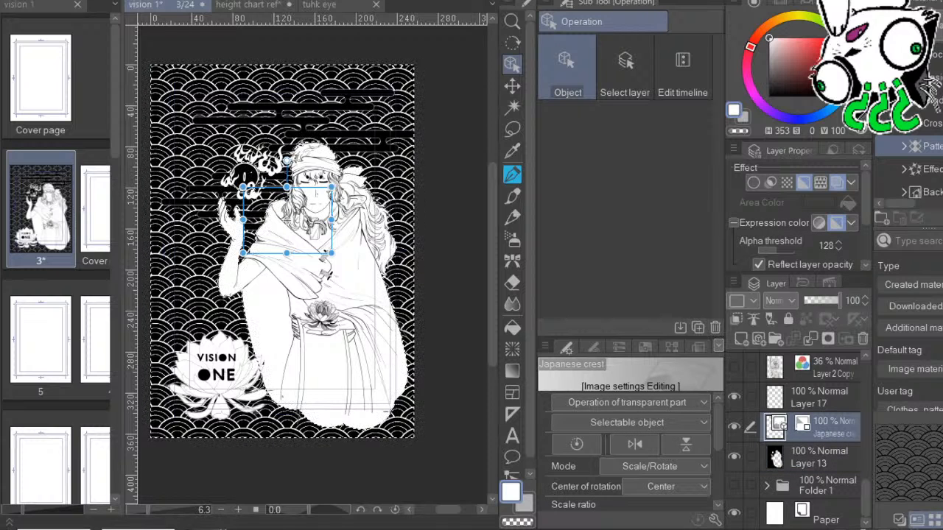
Try masking the Japanese crest layer with the current selection and undo each mask.
{"action": "left_click", "coordinate": [828, 339]}
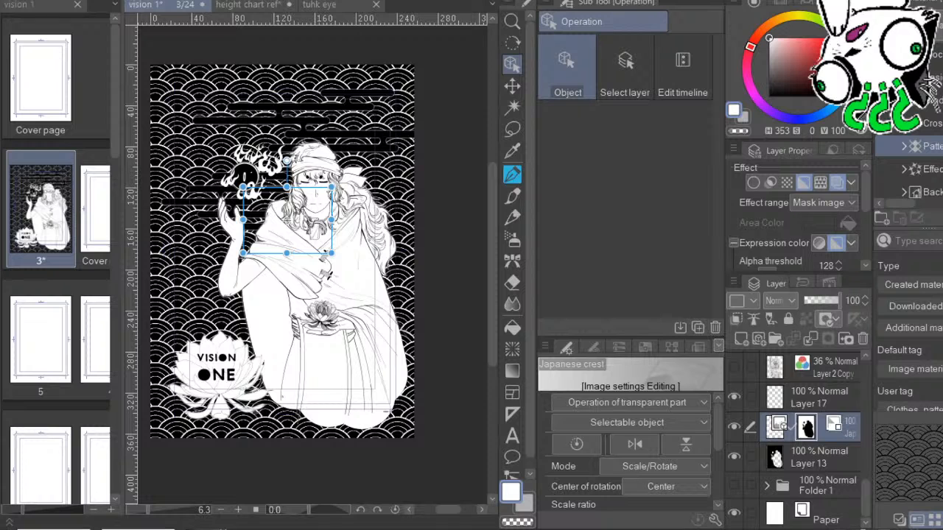
{"action": "key", "text": "ctrl+z"}
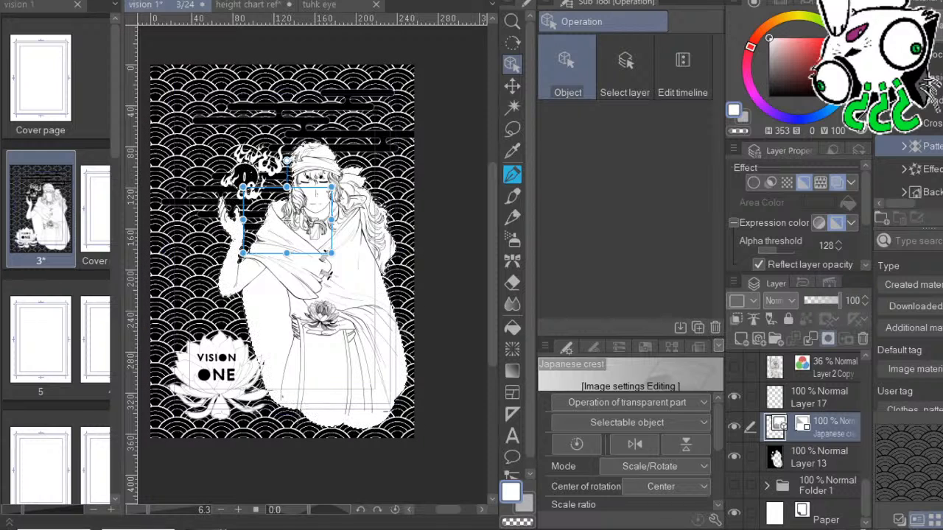
{"action": "left_click", "coordinate": [828, 339]}
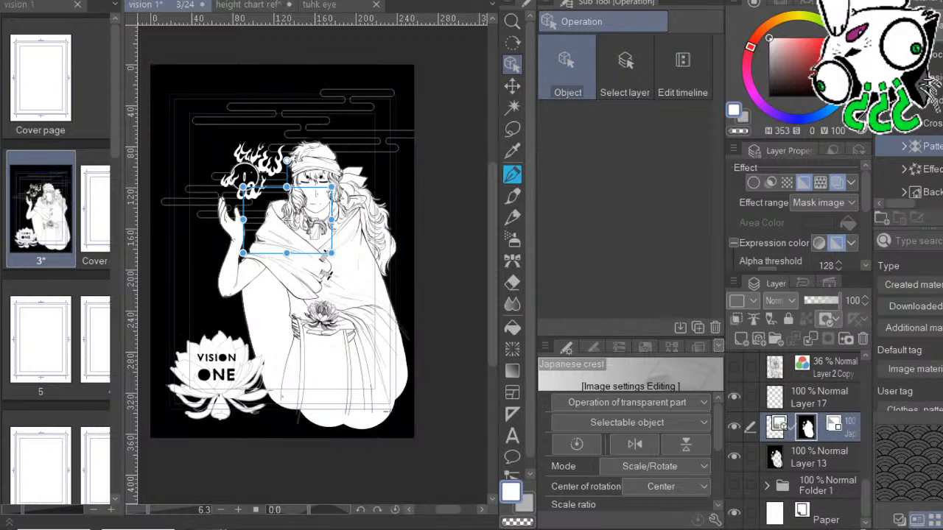
{"action": "key", "text": "ctrl+z"}
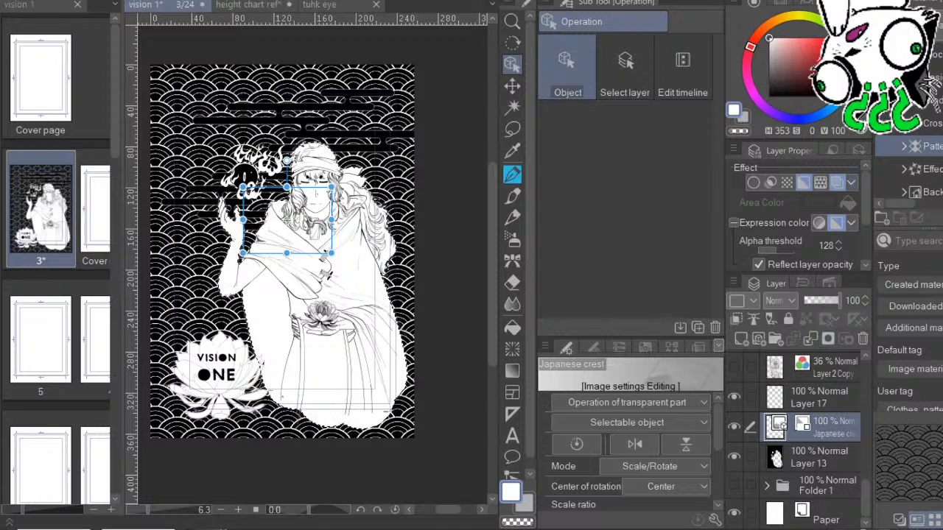
Turn off the monochrome expression color effect on the Japanese crest layer and set the layer's opacity to 10%.
{"action": "scroll", "coordinate": [796, 214], "scroll_direction": "down", "scroll_amount": 3}
{"action": "left_click_drag", "start_coordinate": [866, 232], "coordinate": [866, 198]}
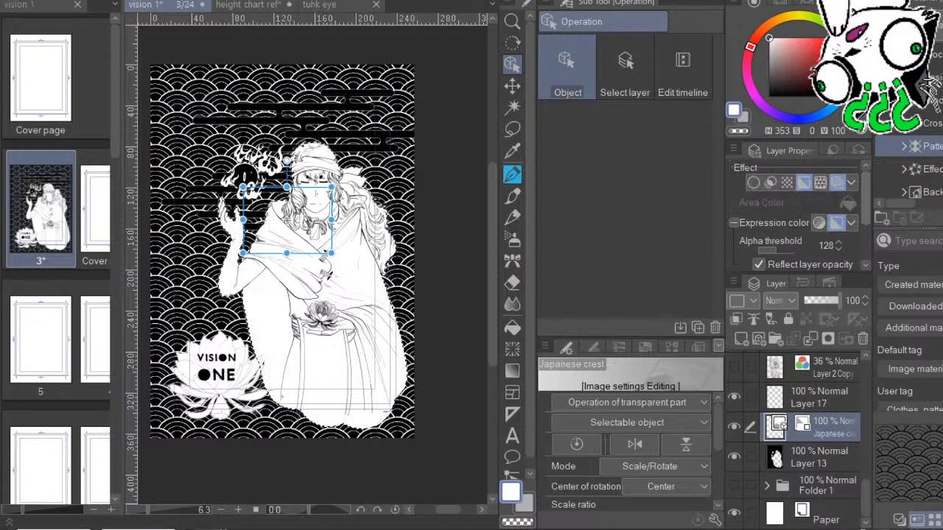
{"action": "left_click", "coordinate": [818, 300]}
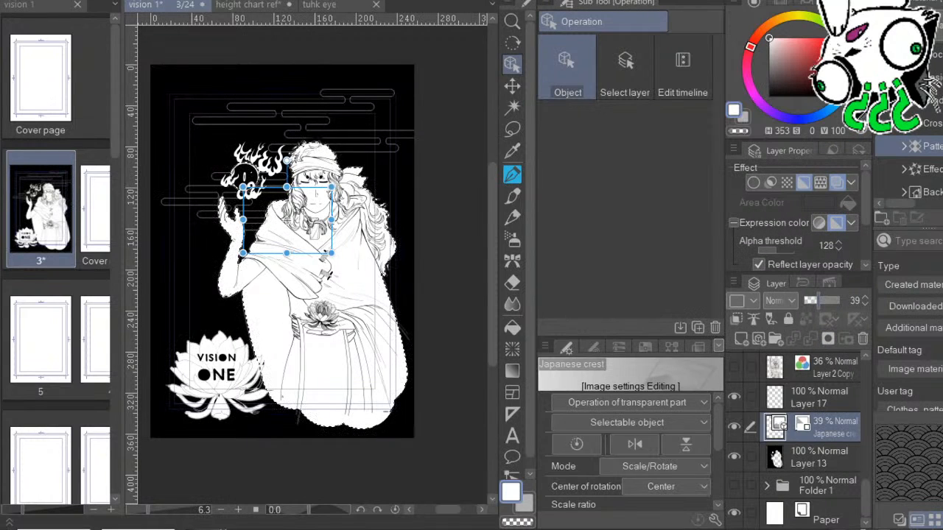
{"action": "left_click_drag", "start_coordinate": [817, 301], "coordinate": [822, 300]}
{"action": "left_click", "coordinate": [803, 182]}
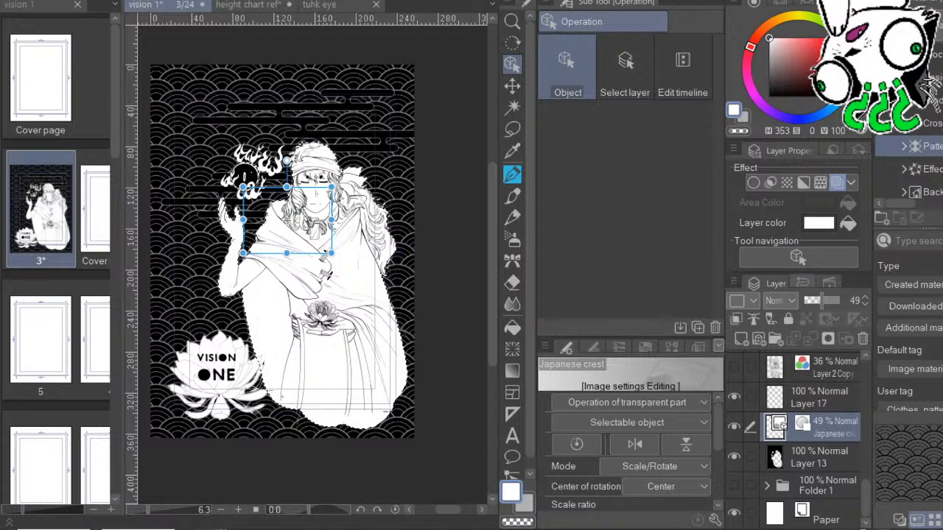
{"action": "left_click_drag", "start_coordinate": [816, 301], "coordinate": [804, 301]}
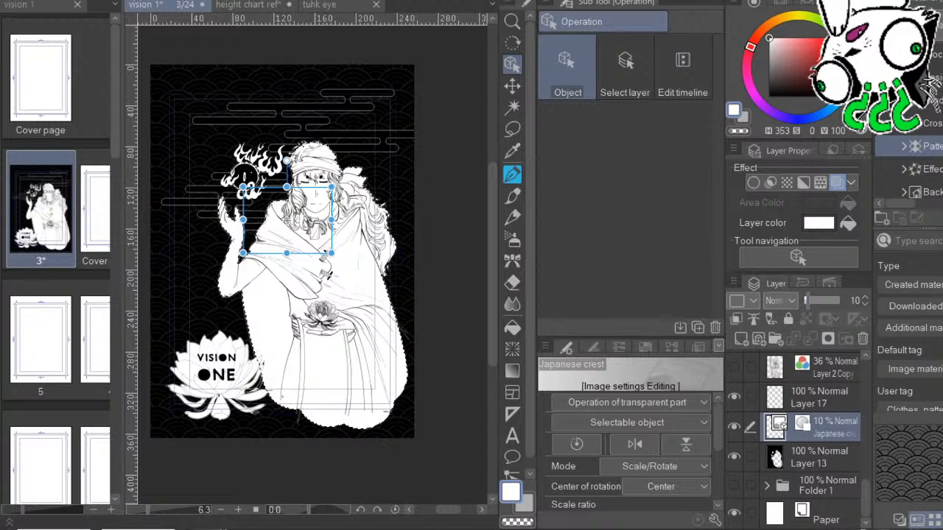
Clear the active selection and examine the dimmed wave pattern behind the figure, orb and cloud bands.
{"action": "left_click_drag", "start_coordinate": [383, 331], "coordinate": [329, 294]}
{"action": "left_click_drag", "start_coordinate": [446, 447], "coordinate": [465, 454]}
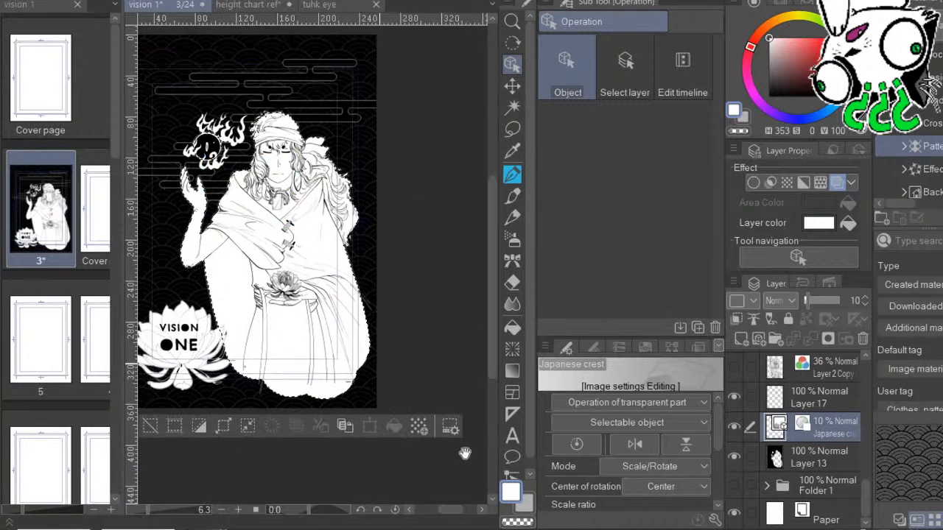
{"action": "left_click_drag", "start_coordinate": [428, 349], "coordinate": [486, 377]}
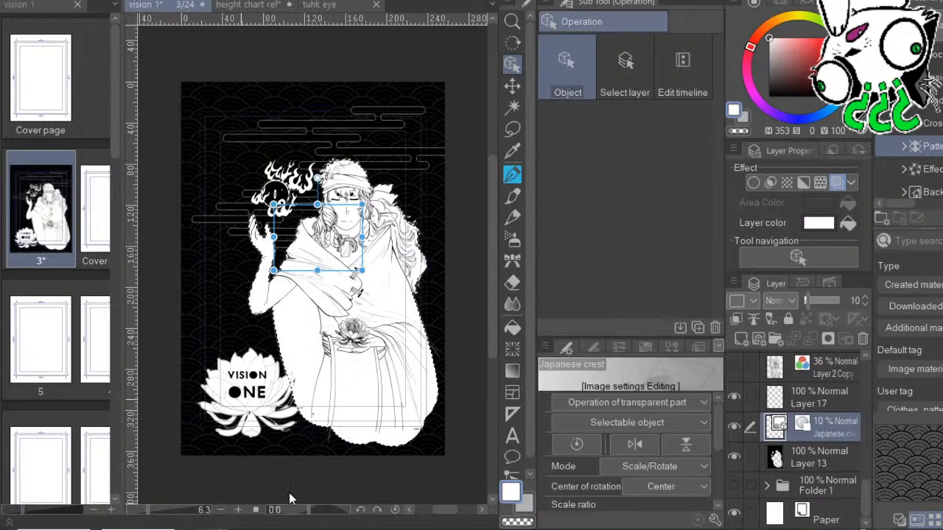
{"action": "key", "text": "ctrl+d"}
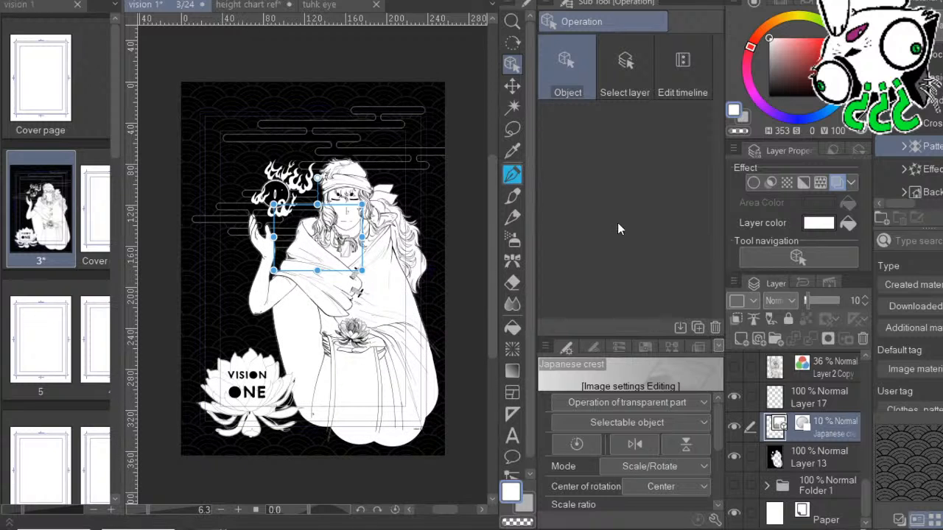
{"action": "key", "text": "p"}
{"action": "left_click_drag", "start_coordinate": [383, 406], "coordinate": [409, 407]}
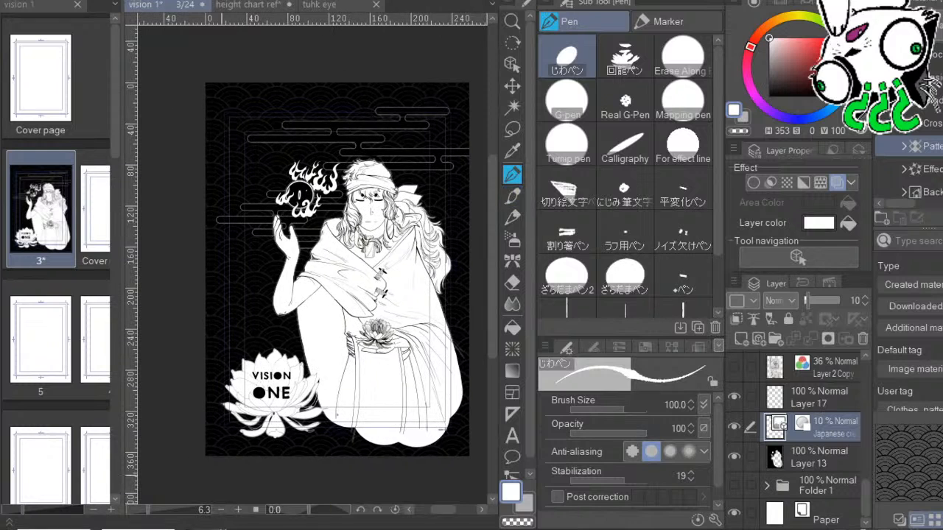
{"action": "left_click", "coordinate": [173, 510]}
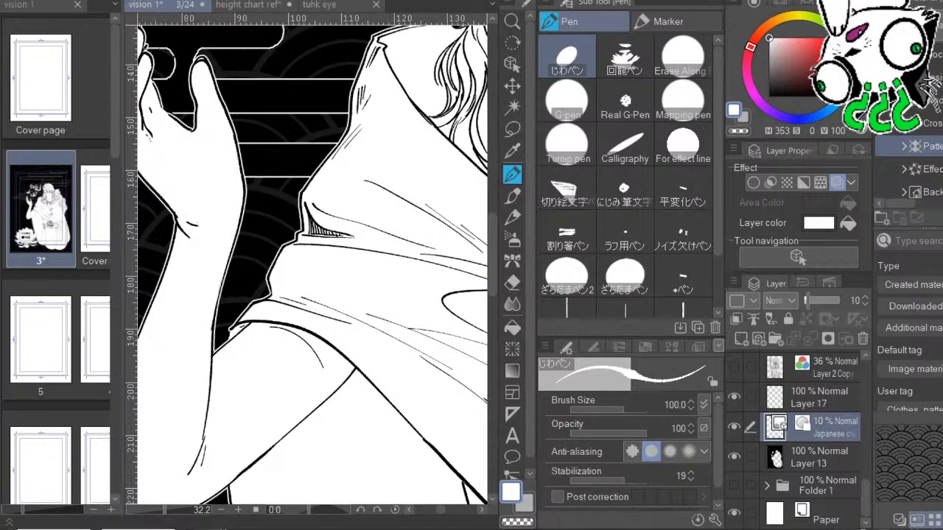
{"action": "left_click", "coordinate": [158, 510]}
{"action": "left_click_drag", "start_coordinate": [423, 394], "coordinate": [410, 404]}
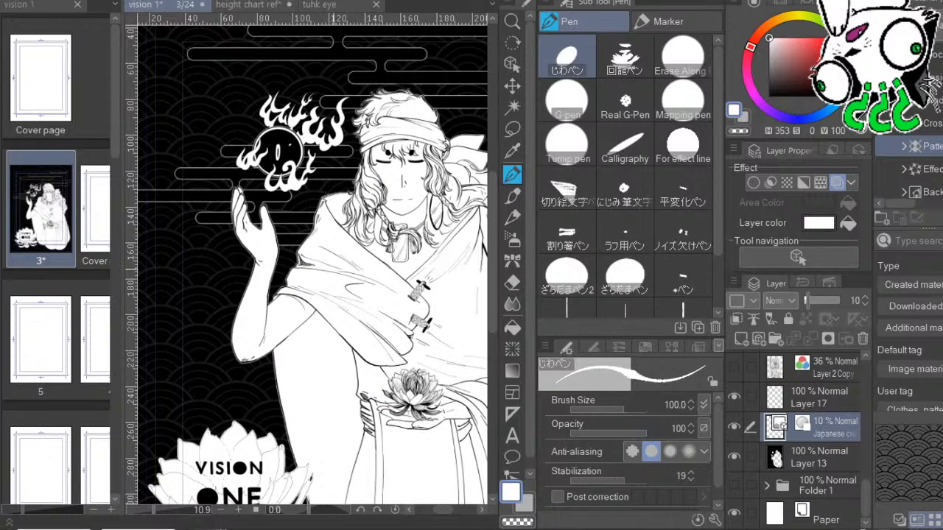
{"action": "left_click_drag", "start_coordinate": [487, 365], "coordinate": [458, 368]}
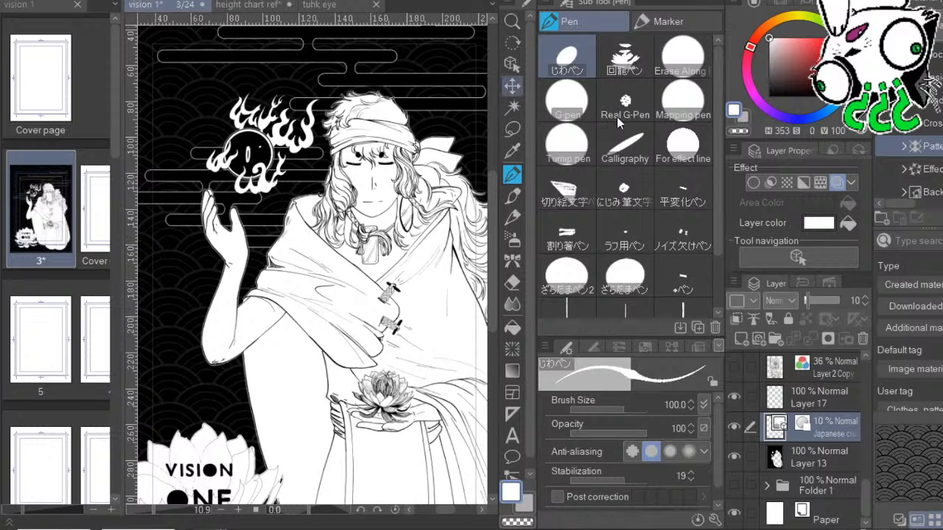
Select the cloud bands on Layer 11 and set both their layer color and sub color to white.
{"action": "left_click", "coordinate": [512, 64]}
{"action": "left_click", "coordinate": [500, 106]}
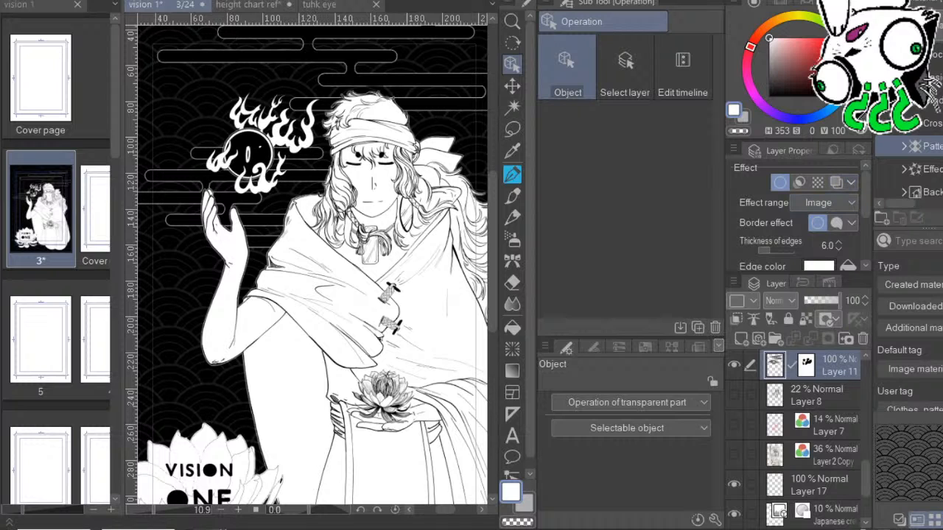
{"action": "scroll", "coordinate": [800, 214], "scroll_direction": "down", "scroll_amount": 3}
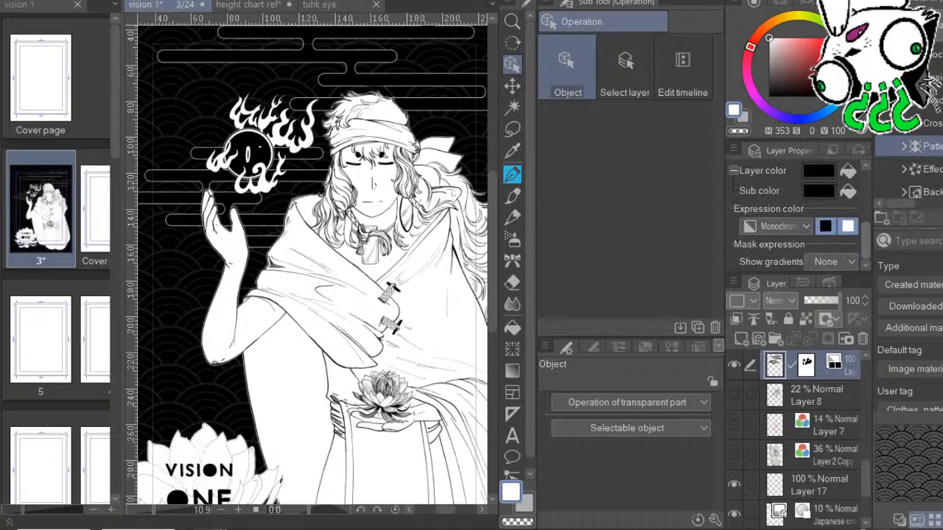
{"action": "left_click", "coordinate": [848, 171]}
{"action": "left_click", "coordinate": [848, 191]}
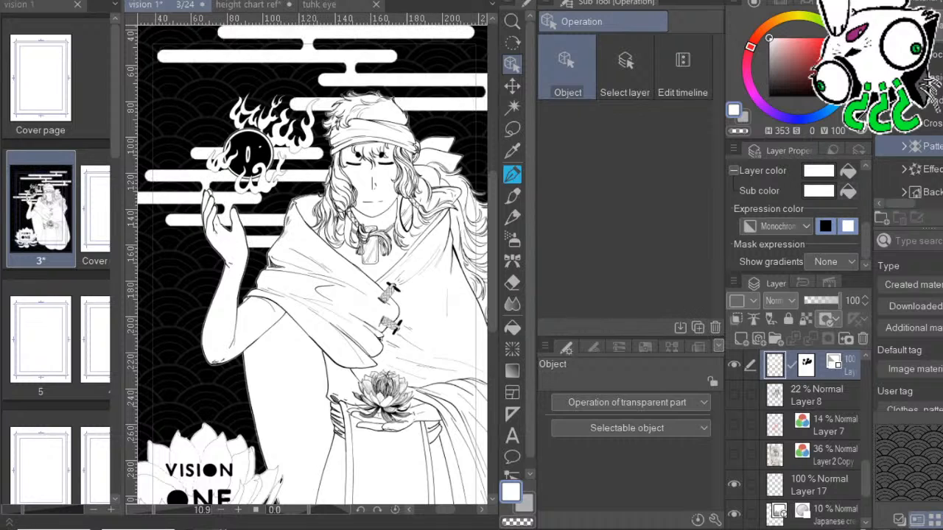
{"action": "scroll", "coordinate": [799, 214], "scroll_direction": "up", "scroll_amount": 3}
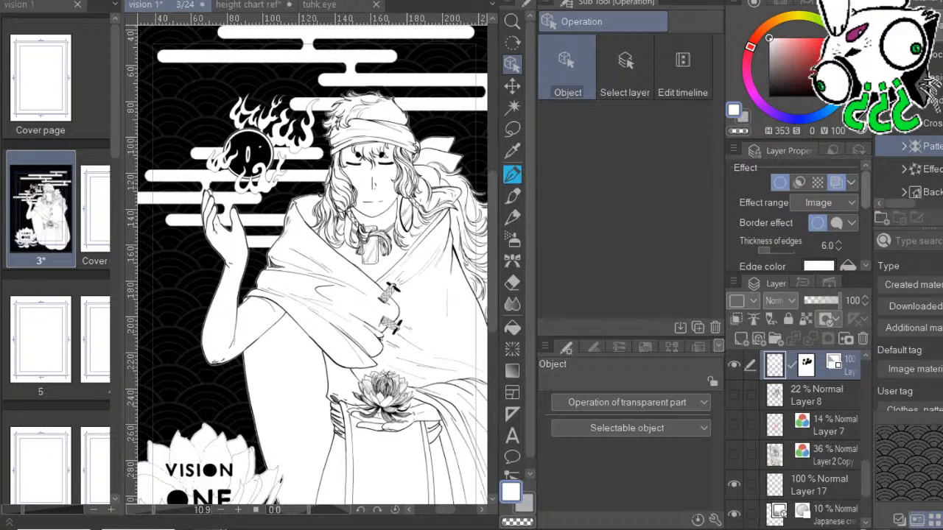
Try edge thicknesses of 2.1 and 50.8 on the cloud bands, and turn off their border effect.
{"action": "left_click", "coordinate": [761, 251]}
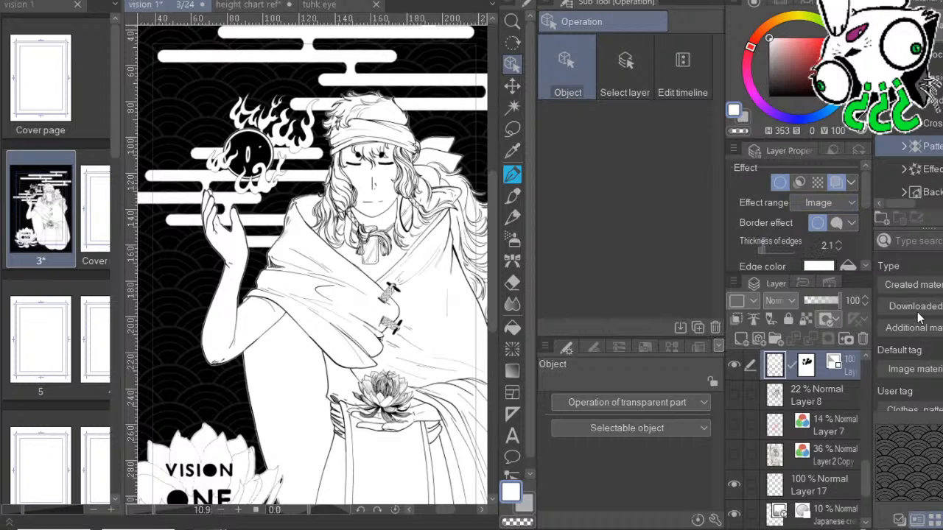
{"action": "left_click", "coordinate": [785, 250]}
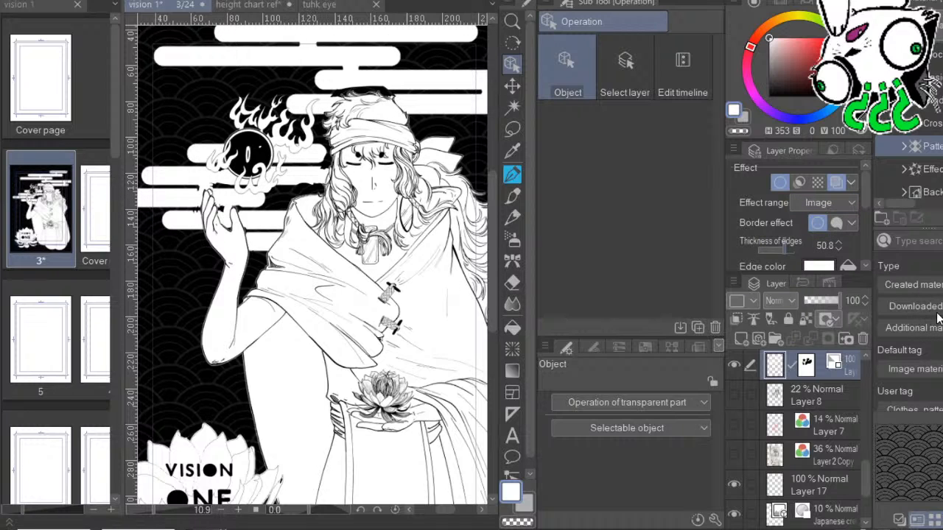
{"action": "left_click", "coordinate": [779, 182]}
Hide the white cloud bands on Layer 11 and examine the cover with only the wave pattern behind the figure.
{"action": "left_click_drag", "start_coordinate": [428, 342], "coordinate": [452, 398]}
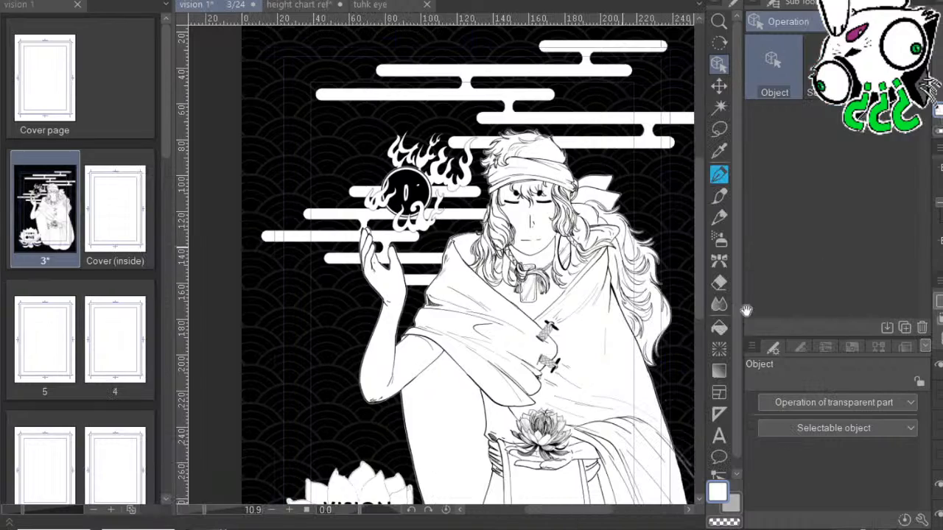
{"action": "left_click_drag", "start_coordinate": [704, 319], "coordinate": [639, 308]}
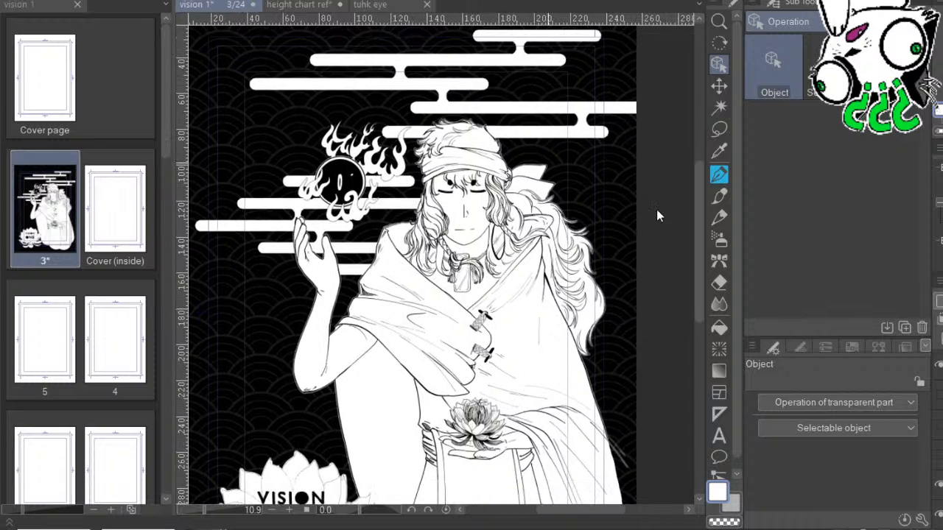
{"action": "left_click", "coordinate": [938, 364]}
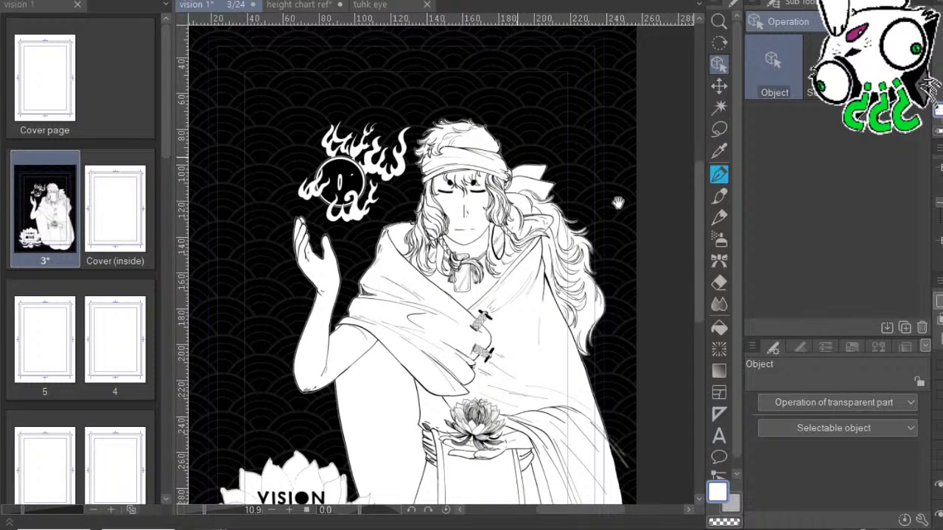
{"action": "left_click_drag", "start_coordinate": [607, 340], "coordinate": [621, 219]}
{"action": "left_click_drag", "start_coordinate": [698, 244], "coordinate": [632, 408]}
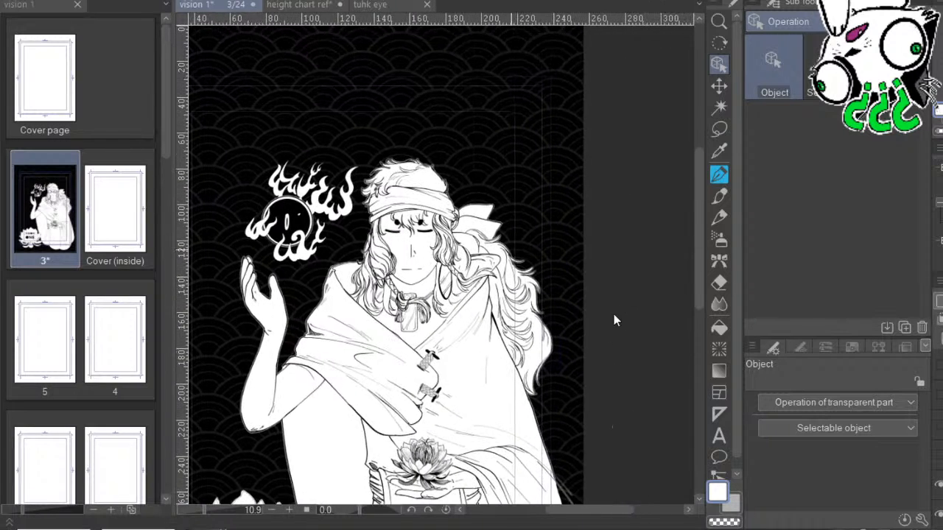
{"action": "left_click_drag", "start_coordinate": [614, 314], "coordinate": [684, 369]}
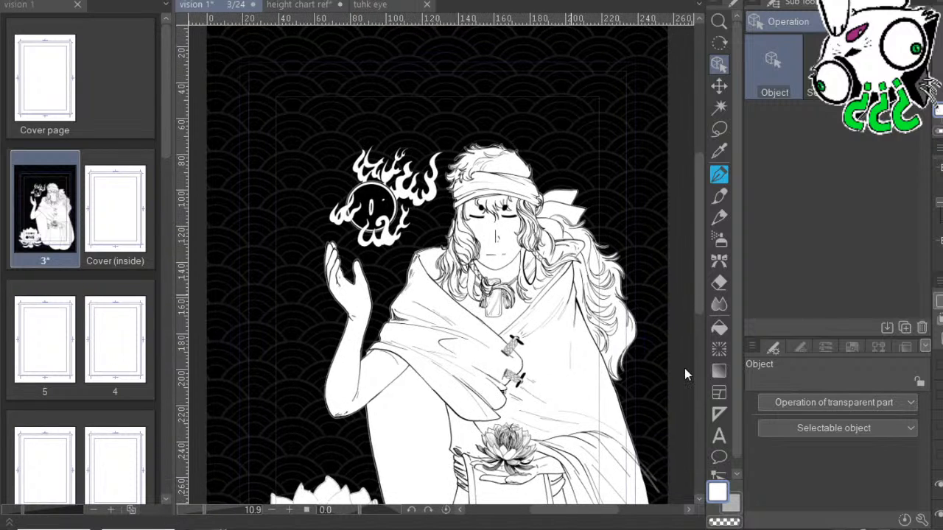
{"action": "left_click_drag", "start_coordinate": [659, 440], "coordinate": [661, 453]}
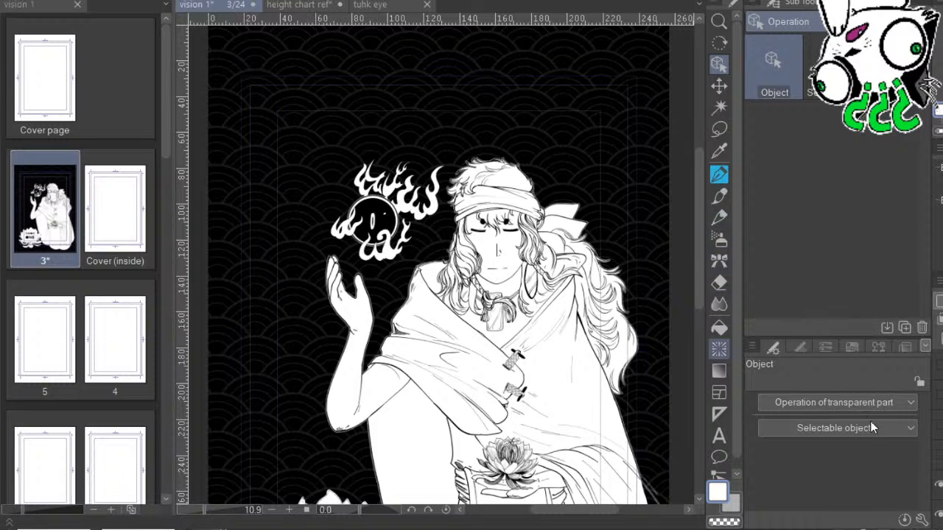
Choose the pondlotusleaf decoration brush from the flower brushes and stamp white lotus leaves around the flaming orb and the figure's head.
{"action": "left_click", "coordinate": [719, 349]}
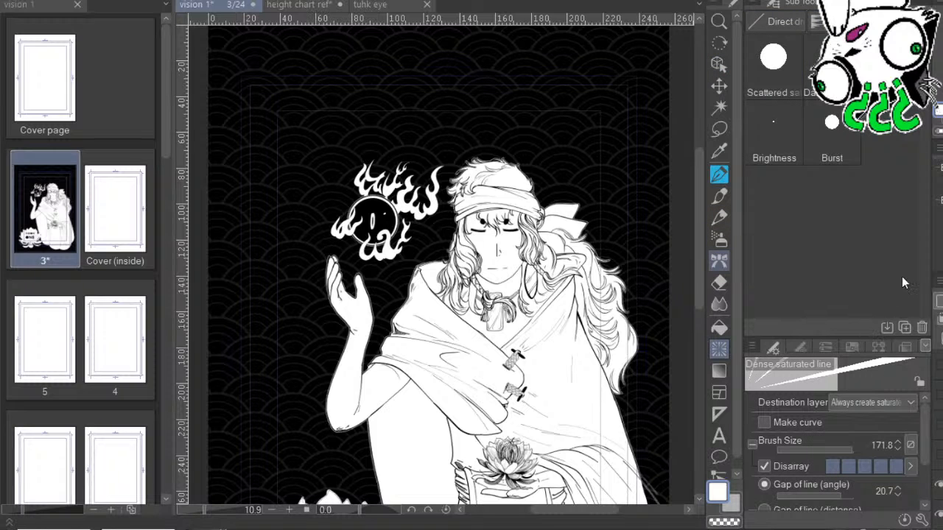
{"action": "left_click", "coordinate": [719, 261]}
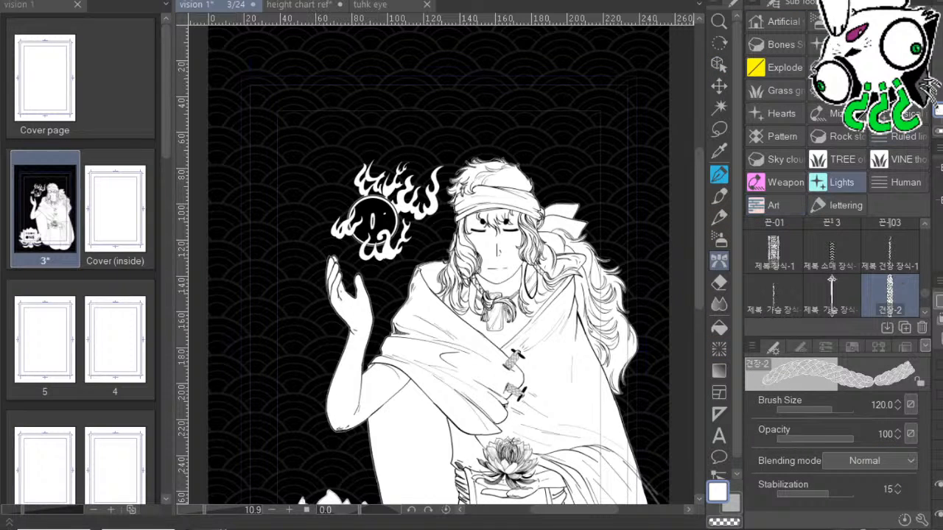
{"action": "left_click", "coordinate": [776, 182]}
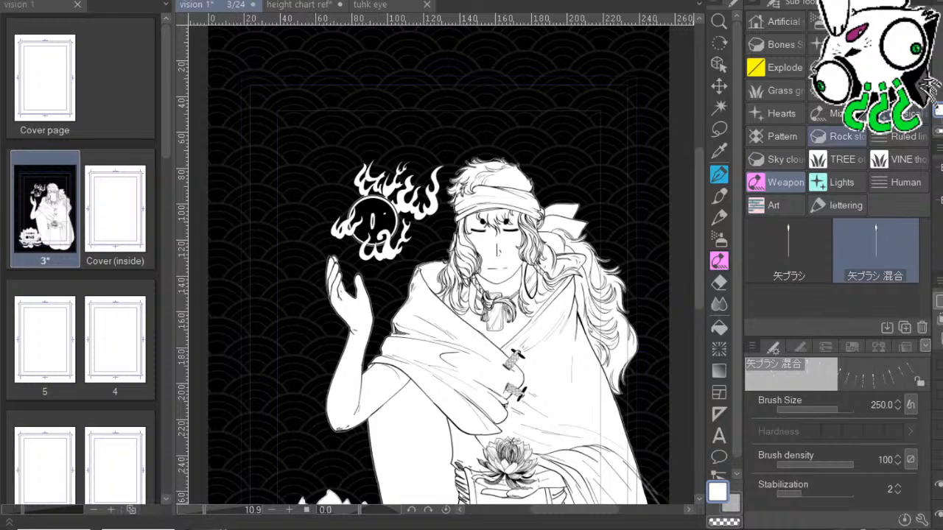
{"action": "left_click", "coordinate": [781, 137]}
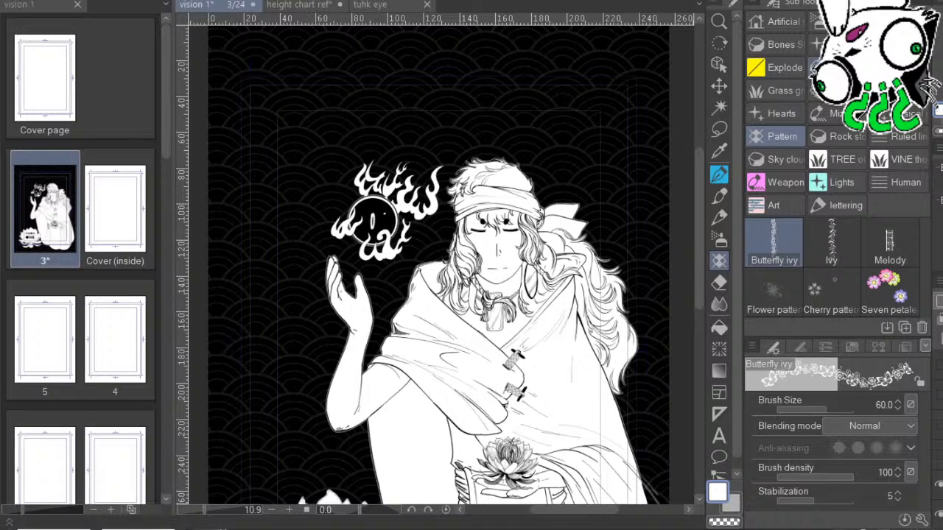
{"action": "left_click", "coordinate": [837, 91]}
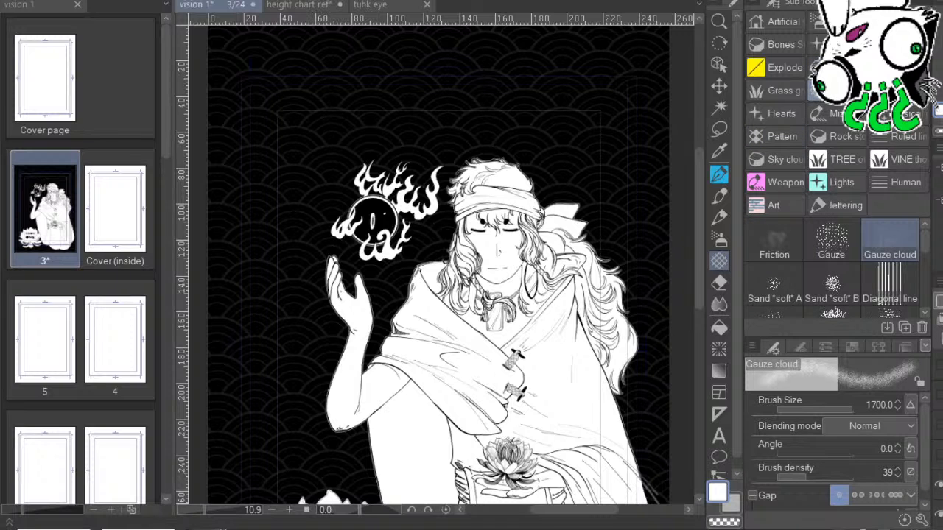
{"action": "left_click", "coordinate": [898, 67]}
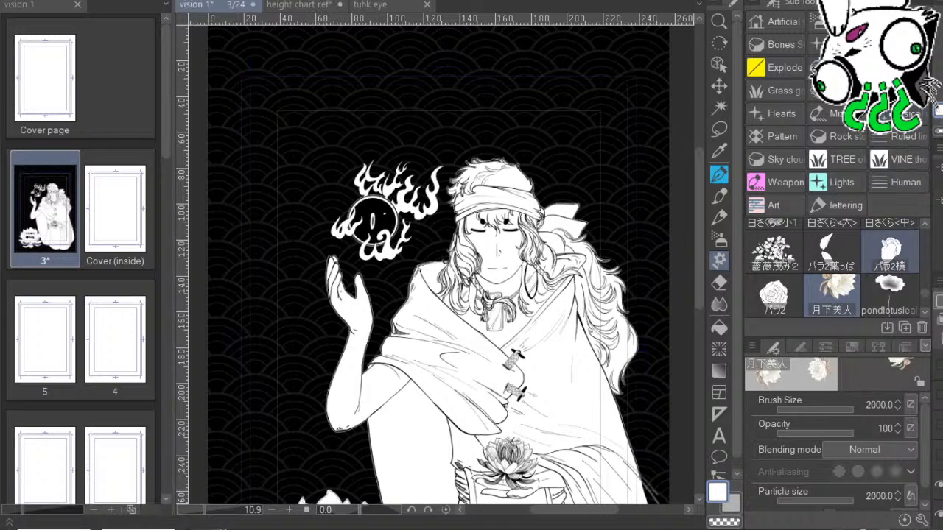
{"action": "left_click", "coordinate": [890, 293]}
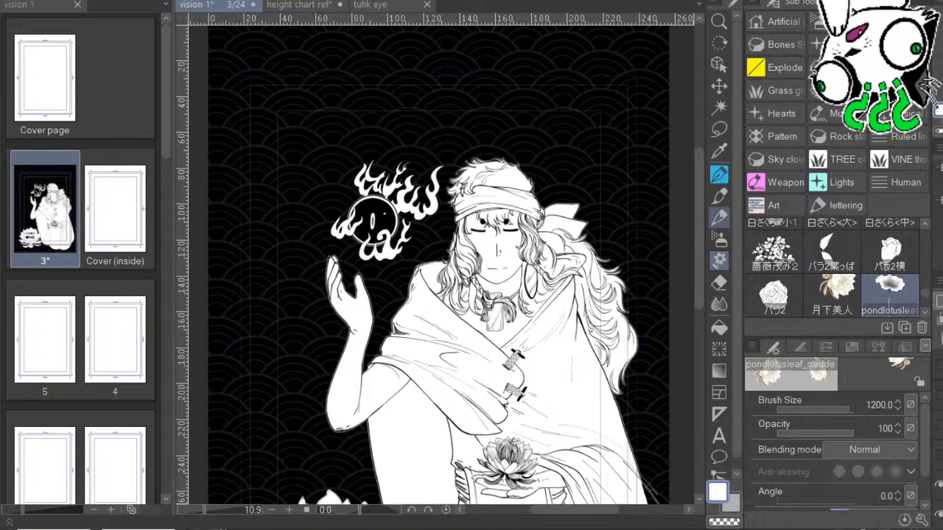
{"action": "left_click", "coordinate": [554, 210]}
{"action": "left_click", "coordinate": [294, 210]}
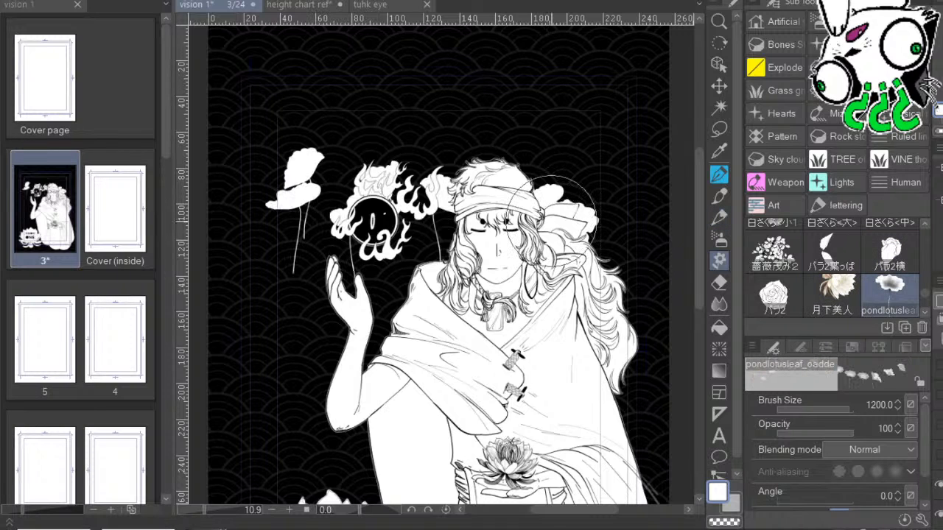
Undo the white lotus leaves stamped around the orb and head, and switch the drawing color to black.
{"action": "key", "text": "ctrl+z"}
{"action": "key", "text": "ctrl+z"}
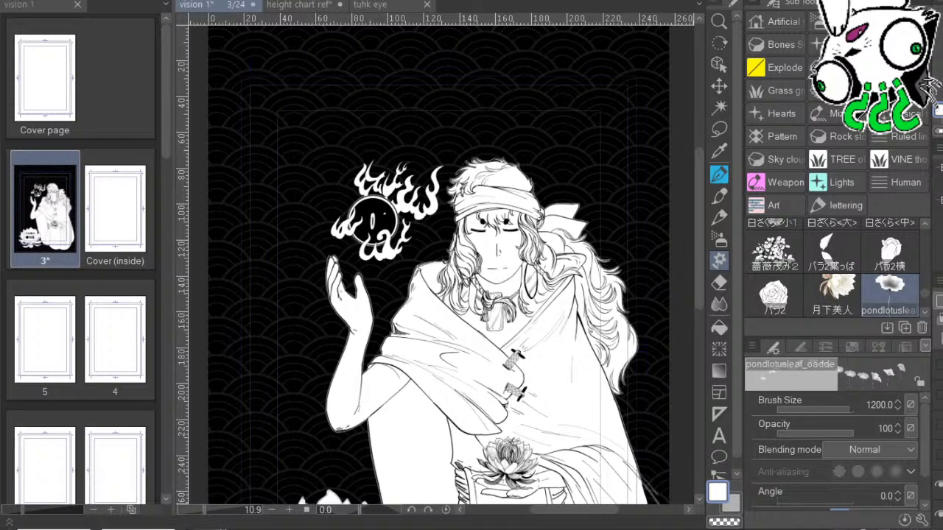
{"action": "key", "text": "x"}
{"action": "key", "text": "x"}
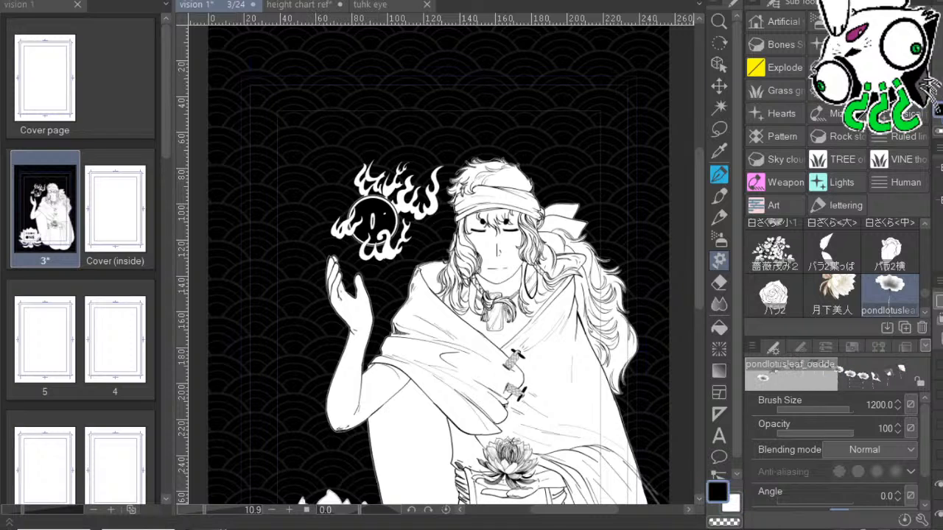
Try a black lotus leaf above the flaming orb, and a stroke of the 薔薇茂み2 rose foliage brush beside the figure's head.
{"action": "left_click_drag", "start_coordinate": [317, 94], "coordinate": [303, 255]}
{"action": "key", "text": "ctrl+z"}
{"action": "key", "text": "b"}
{"action": "key", "text": "b"}
{"action": "key", "text": "b"}
{"action": "left_click", "coordinate": [773, 251]}
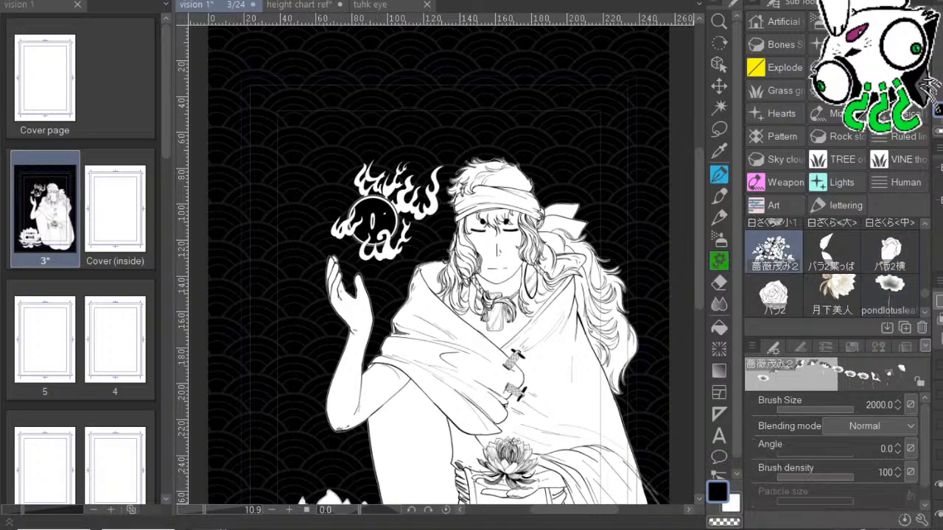
{"action": "left_click_drag", "start_coordinate": [486, 125], "coordinate": [590, 221]}
{"action": "key", "text": "ctrl+z"}
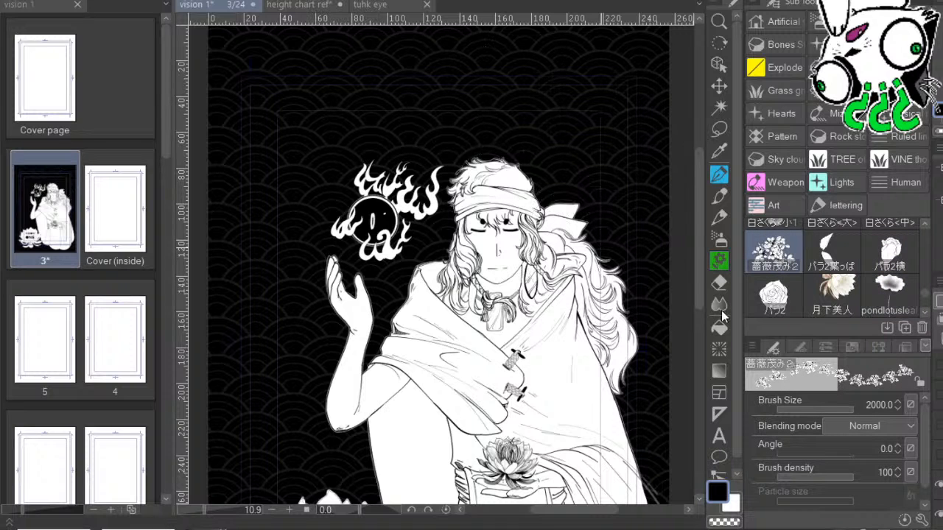
Browse the flower brushes and try stamping the 実付き葉っぱ leaf brush on the background beside the figure's head.
{"action": "mouse_move", "coordinate": [691, 282]}
{"action": "left_mouse_down"}
{"action": "mouse_move", "coordinate": [632, 301]}
{"action": "mouse_move", "coordinate": [648, 295]}
{"action": "left_mouse_up"}
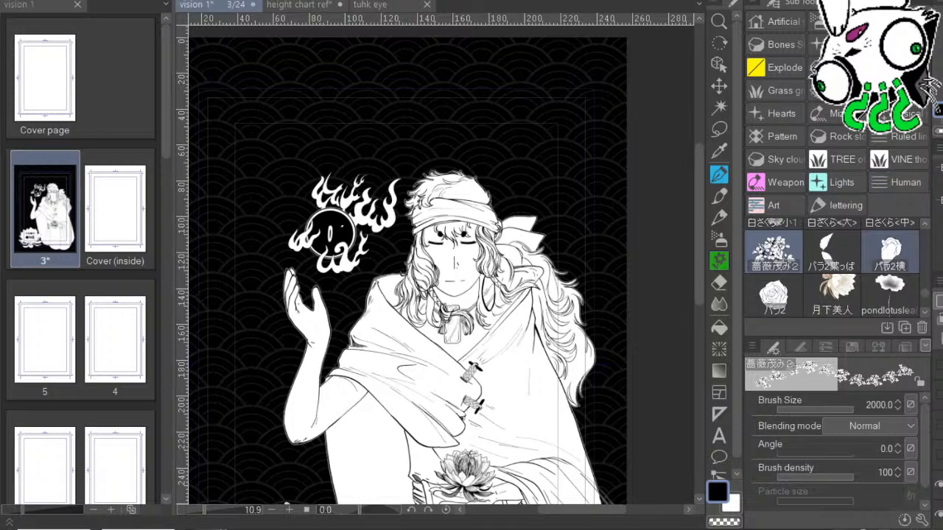
{"action": "scroll", "coordinate": [833, 273], "scroll_direction": "down", "scroll_amount": 2}
{"action": "scroll", "coordinate": [833, 267], "scroll_direction": "down", "scroll_amount": 2}
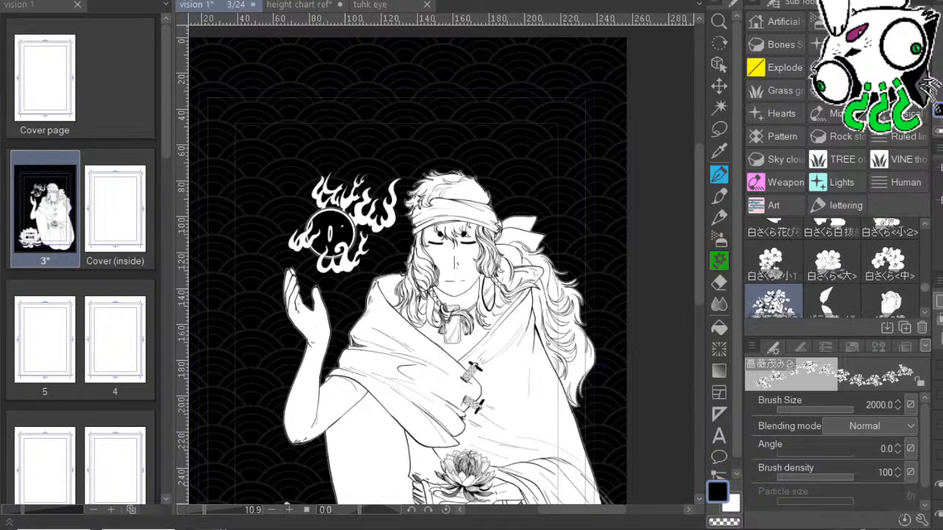
{"action": "scroll", "coordinate": [832, 268], "scroll_direction": "up", "scroll_amount": 2}
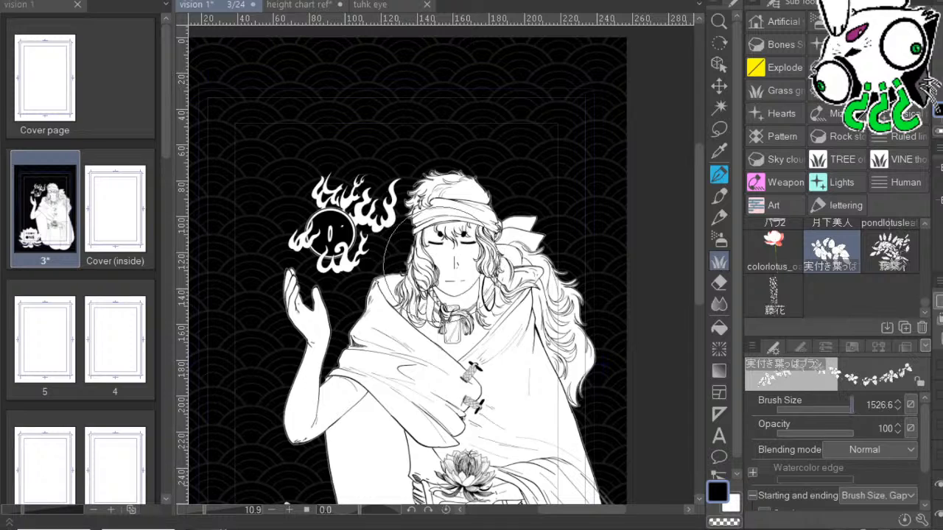
{"action": "left_click", "coordinate": [553, 168]}
{"action": "key", "text": "ctrl+z"}
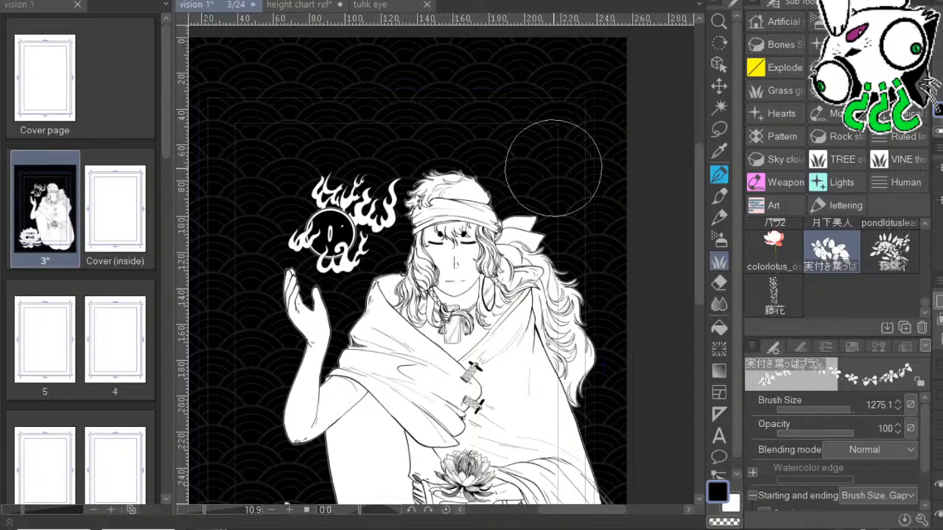
Look through the colorlotus and neighbouring flower brushes, and try a 薔薇茂み2 foliage stamp above the figure's headband bow.
{"action": "scroll", "coordinate": [921, 299], "scroll_direction": "up", "scroll_amount": 3}
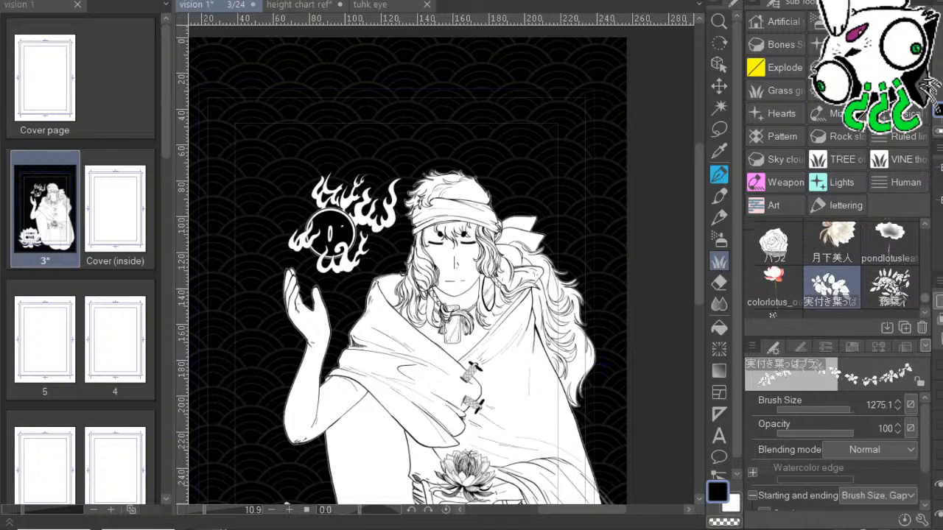
{"action": "left_click", "coordinate": [773, 287]}
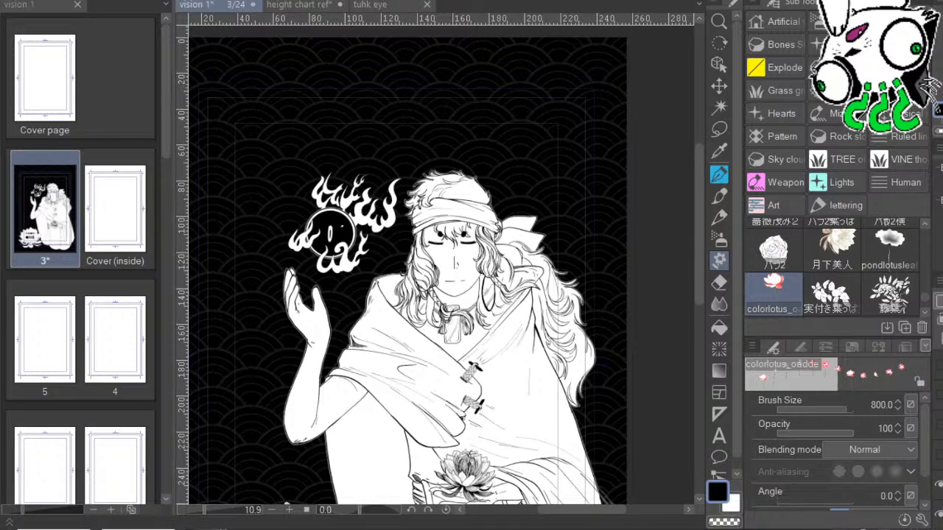
{"action": "scroll", "coordinate": [924, 297], "scroll_direction": "up", "scroll_amount": 3}
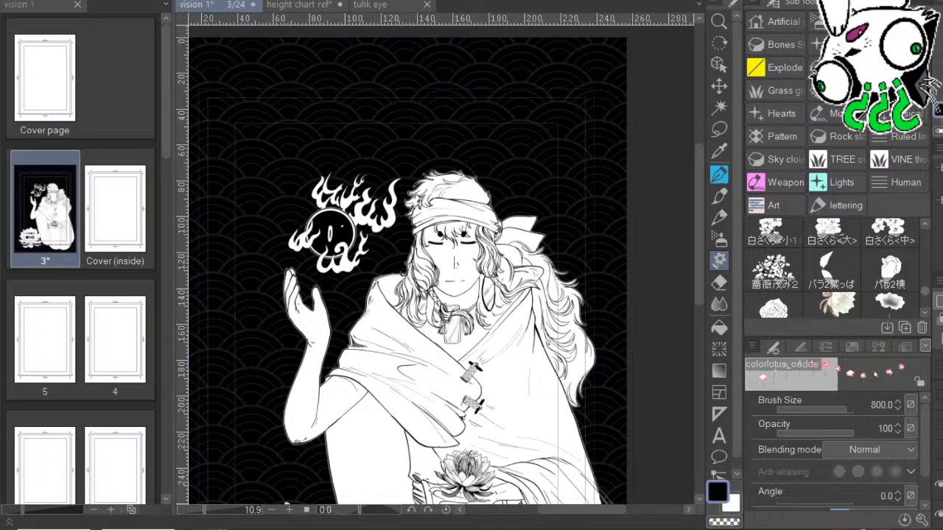
{"action": "scroll", "coordinate": [833, 269], "scroll_direction": "up", "scroll_amount": 1}
{"action": "left_click", "coordinate": [773, 276]}
{"action": "left_click", "coordinate": [529, 123]}
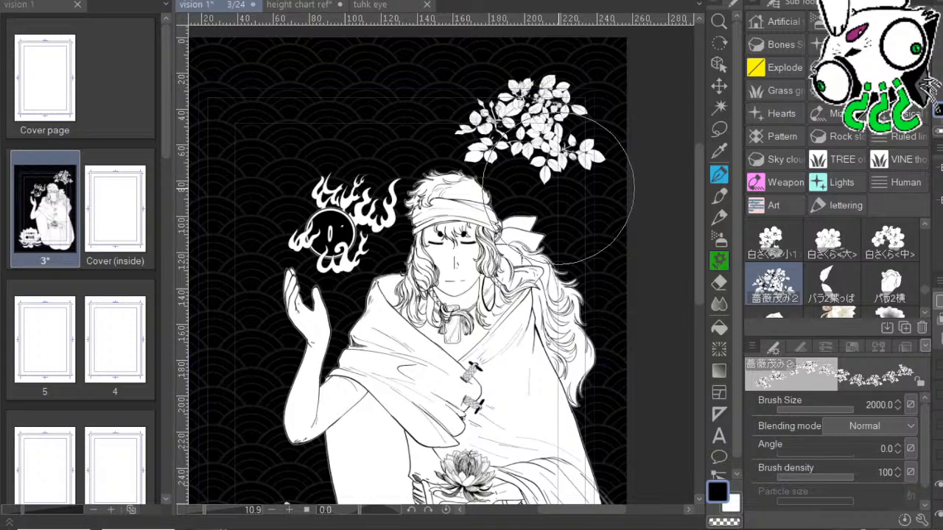
{"action": "key", "text": "ctrl+z"}
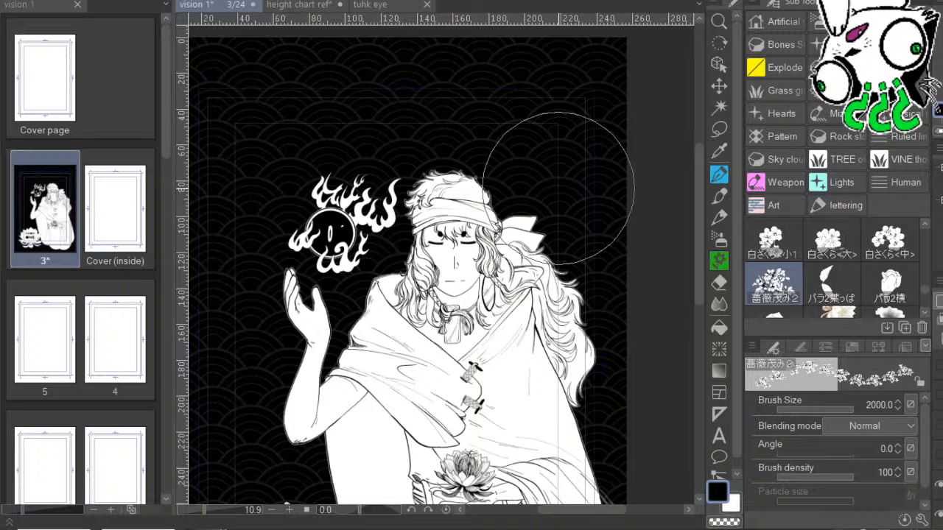
Try 薔薇茂み2 foliage stamps directly above the lotus logo and slightly nearer the page edge, undoing both.
{"action": "left_click_drag", "start_coordinate": [321, 481], "coordinate": [384, 199]}
{"action": "left_click", "coordinate": [355, 202]}
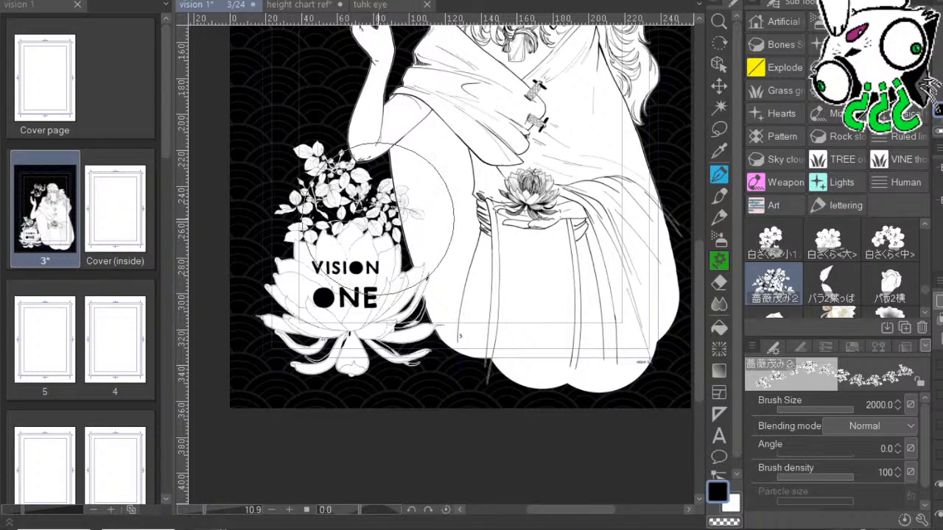
{"action": "key", "text": "ctrl+z"}
{"action": "left_click", "coordinate": [286, 210]}
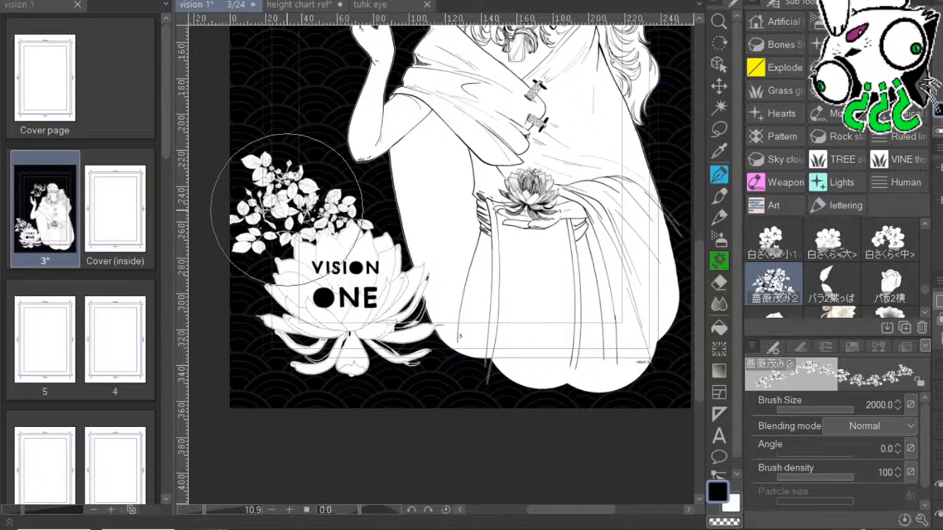
{"action": "key", "text": "ctrl+z"}
{"action": "left_click_drag", "start_coordinate": [605, 274], "coordinate": [573, 324]}
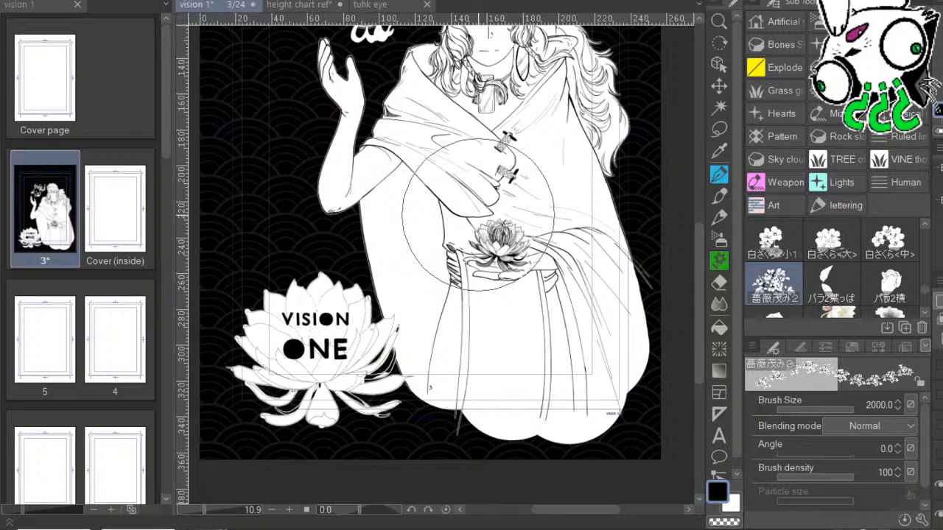
Try moving the VISION ONE title off the lotus logo and onto the figure's robe.
{"action": "key", "text": "o"}
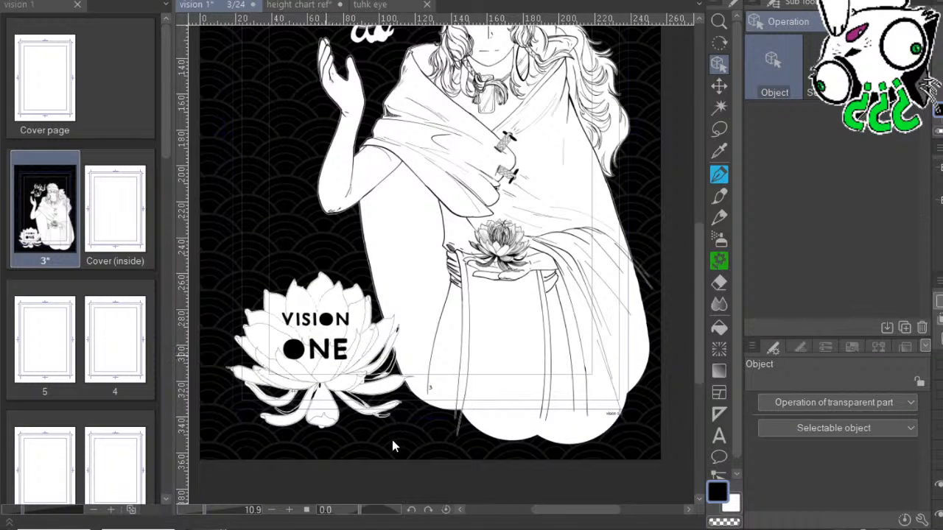
{"action": "left_click", "coordinate": [326, 355]}
{"action": "left_click_drag", "start_coordinate": [326, 355], "coordinate": [291, 110]}
{"action": "left_click_drag", "start_coordinate": [366, 126], "coordinate": [386, 344]}
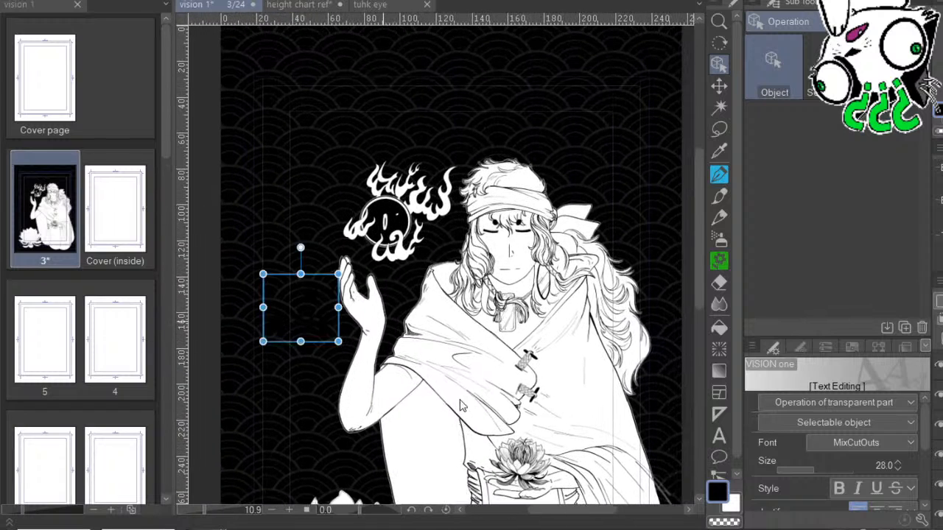
{"action": "left_click_drag", "start_coordinate": [284, 330], "coordinate": [452, 438]}
{"action": "left_click_drag", "start_coordinate": [642, 395], "coordinate": [683, 192]}
{"action": "left_click", "coordinate": [495, 416]}
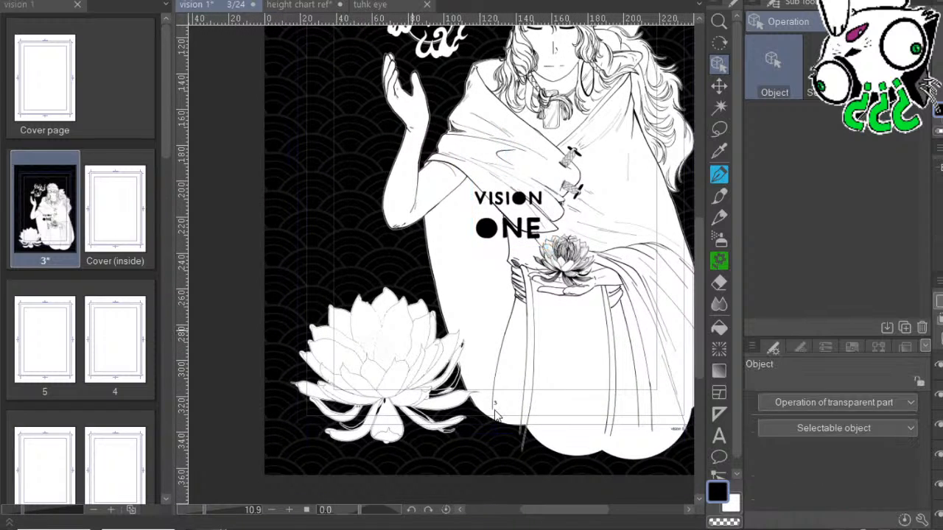
Hide the white lotus logo, move the VISION ONE title back to the cover's lower-left background, and color it white.
{"action": "left_click_drag", "start_coordinate": [939, 395], "coordinate": [938, 454]}
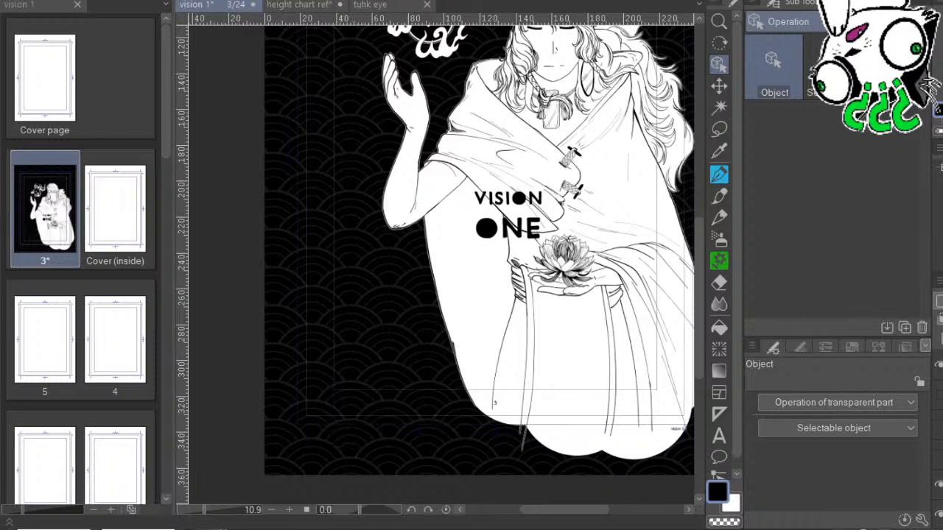
{"action": "left_click_drag", "start_coordinate": [595, 284], "coordinate": [464, 423]}
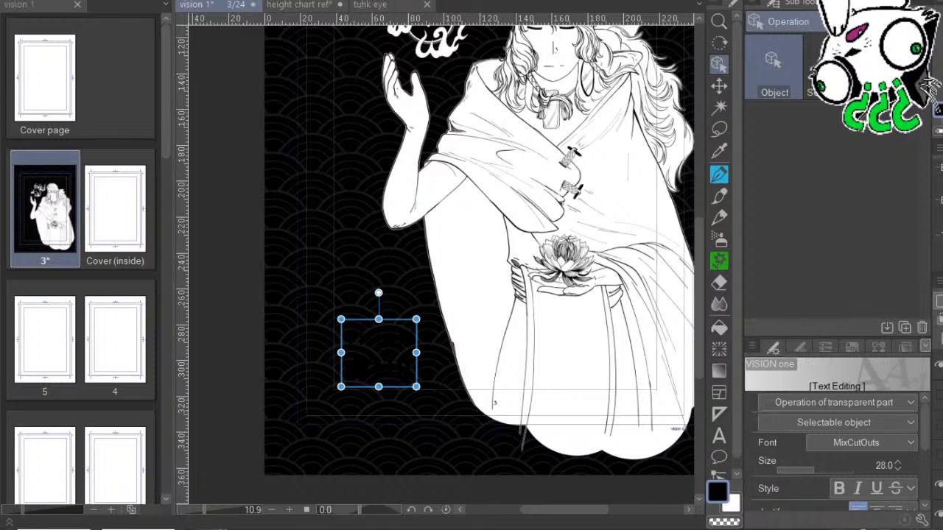
{"action": "key", "text": "x"}
{"action": "key", "text": "ctrl+b"}
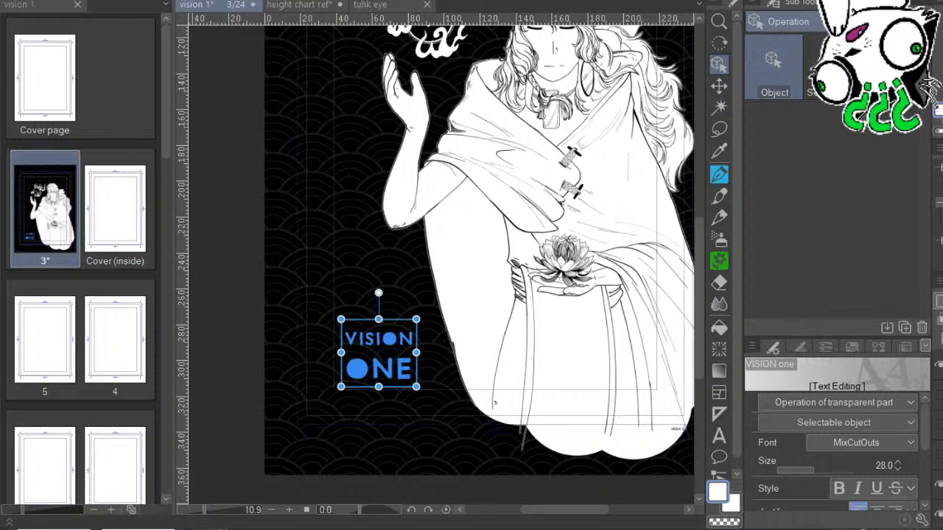
{"action": "left_click_drag", "start_coordinate": [499, 280], "coordinate": [462, 236]}
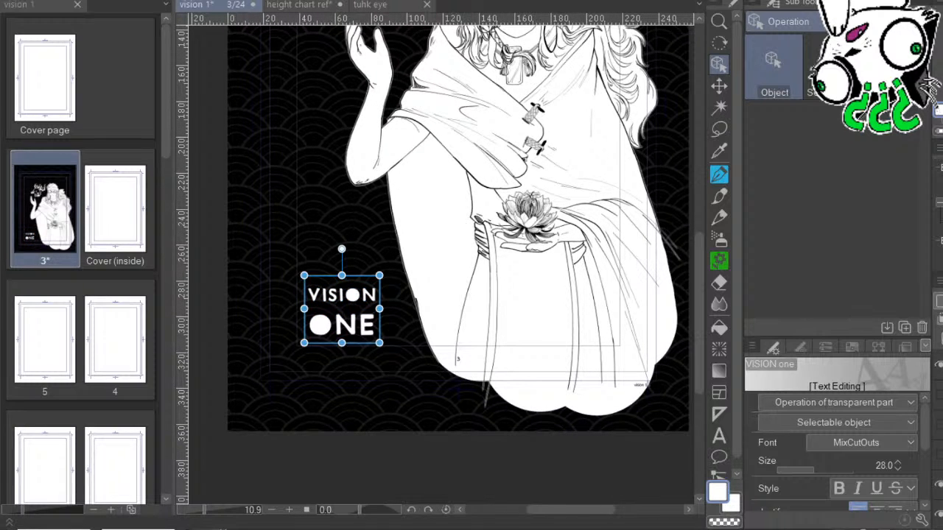
Enlarge the white VISION ONE title slightly and adjust its placement in the cover's lower-left area.
{"action": "key", "text": "k"}
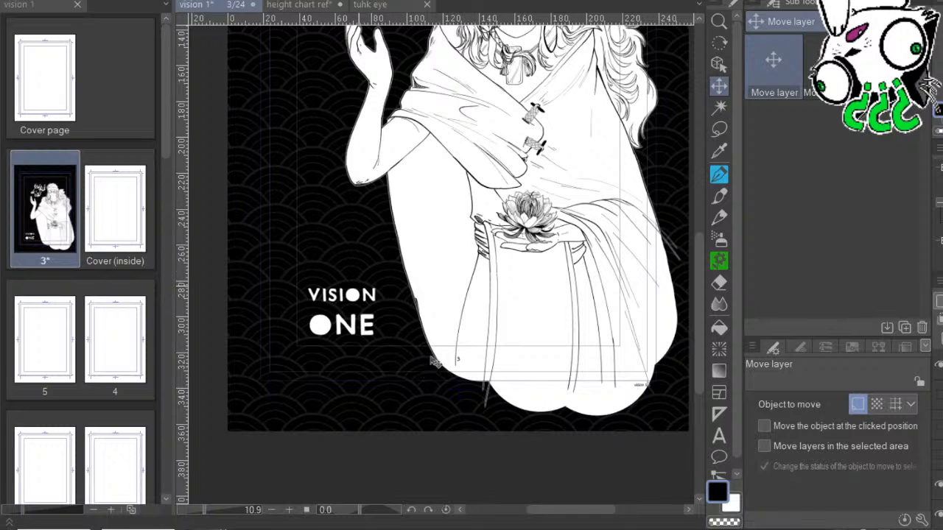
{"action": "key", "text": "o"}
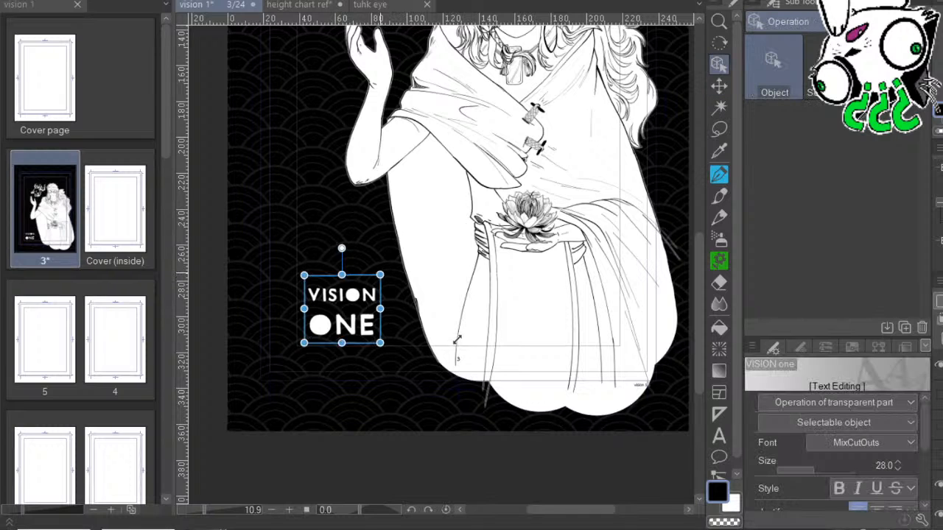
{"action": "left_click_drag", "start_coordinate": [457, 340], "coordinate": [480, 320]}
{"action": "left_click_drag", "start_coordinate": [440, 355], "coordinate": [431, 361]}
{"action": "key", "text": "k"}
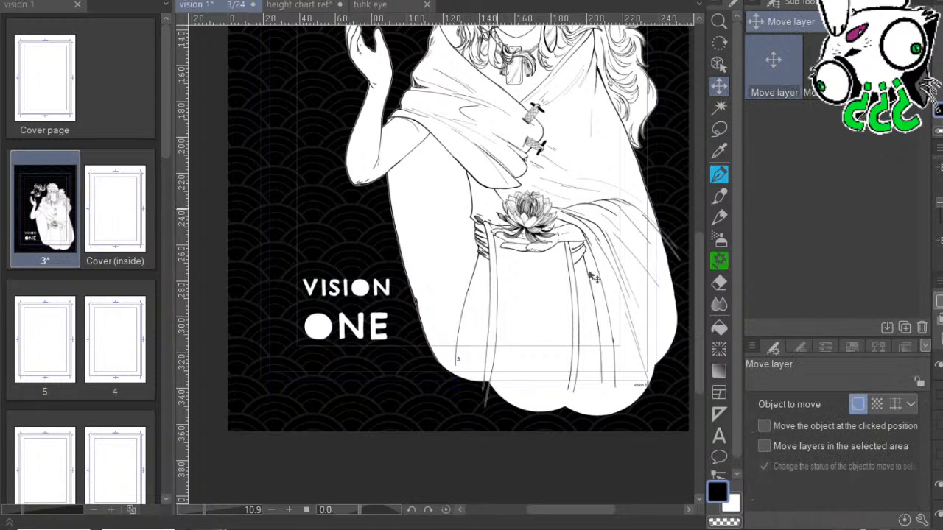
{"action": "left_click_drag", "start_coordinate": [497, 252], "coordinate": [449, 280]}
{"action": "left_click_drag", "start_coordinate": [645, 266], "coordinate": [651, 312]}
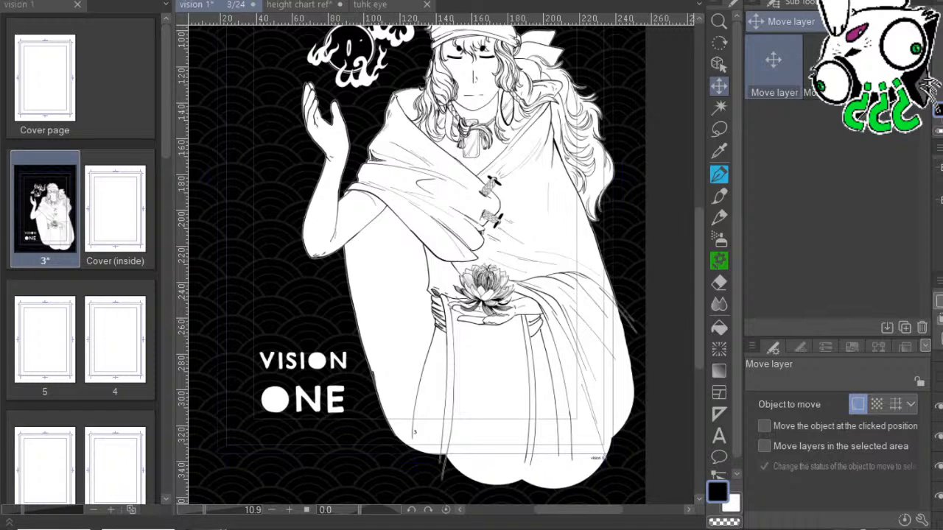
Try stamping 薔薇茂み2 foliage above the VISION ONE title, over it, and around its letter O.
{"action": "left_click", "coordinate": [719, 260]}
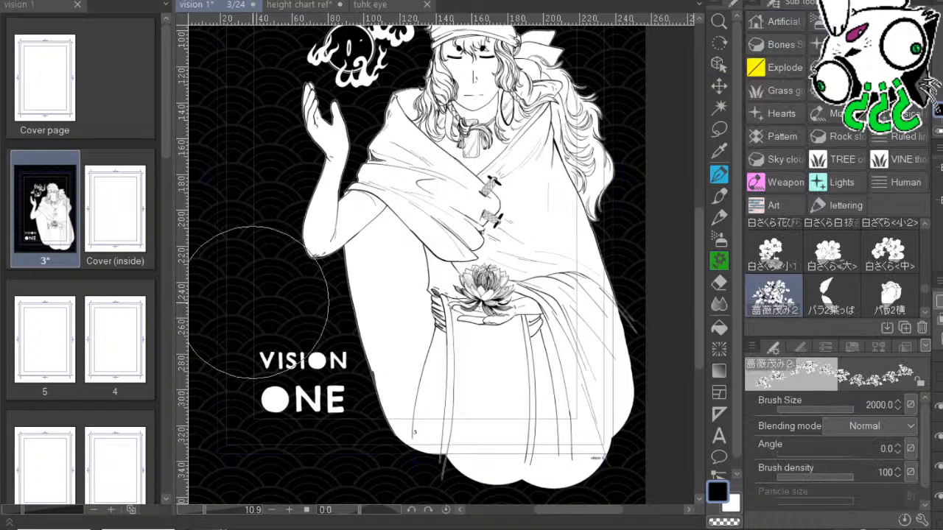
{"action": "left_click", "coordinate": [255, 300]}
{"action": "key", "text": "ctrl+z"}
{"action": "left_click", "coordinate": [259, 369]}
{"action": "key", "text": "ctrl+z"}
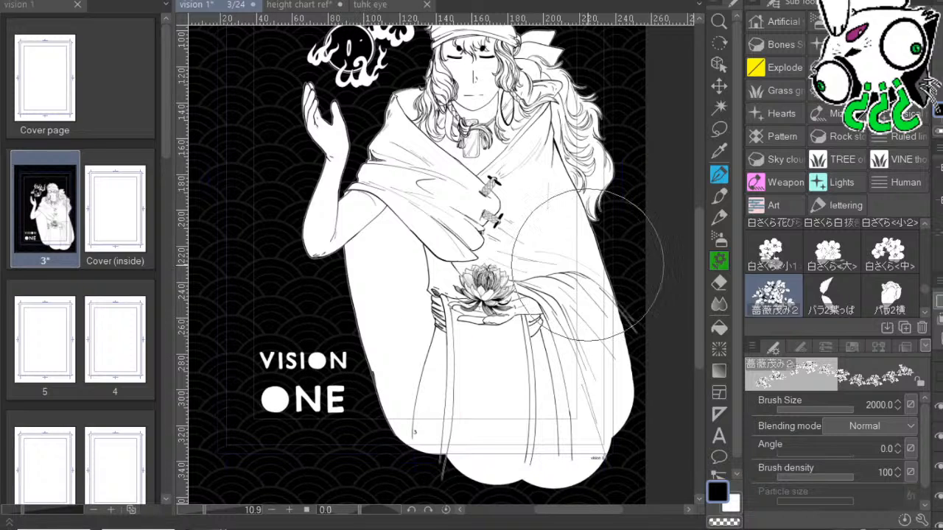
{"action": "left_click", "coordinate": [275, 400]}
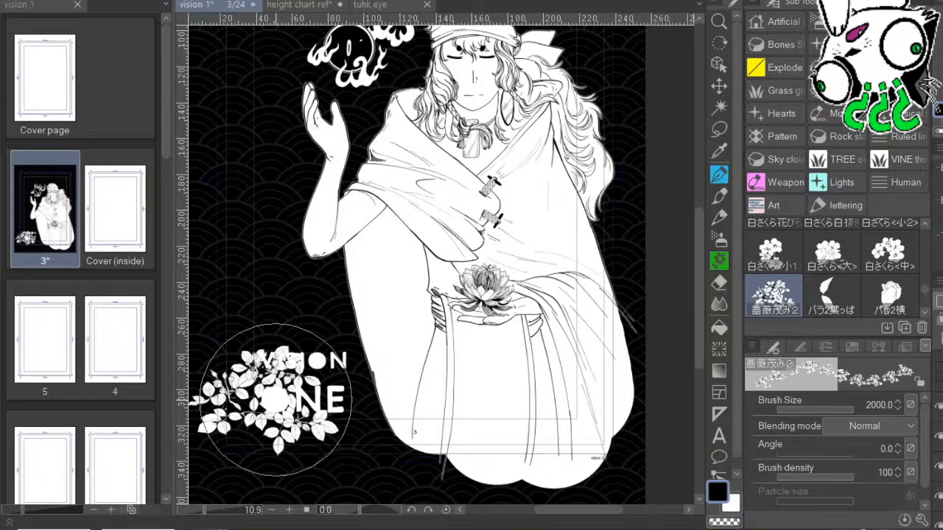
Try enlarging the foliage on Layer 19 with Scale/Rotate, cancel the transformation, and undo the foliage stamp.
{"action": "left_click_drag", "start_coordinate": [582, 363], "coordinate": [675, 348]}
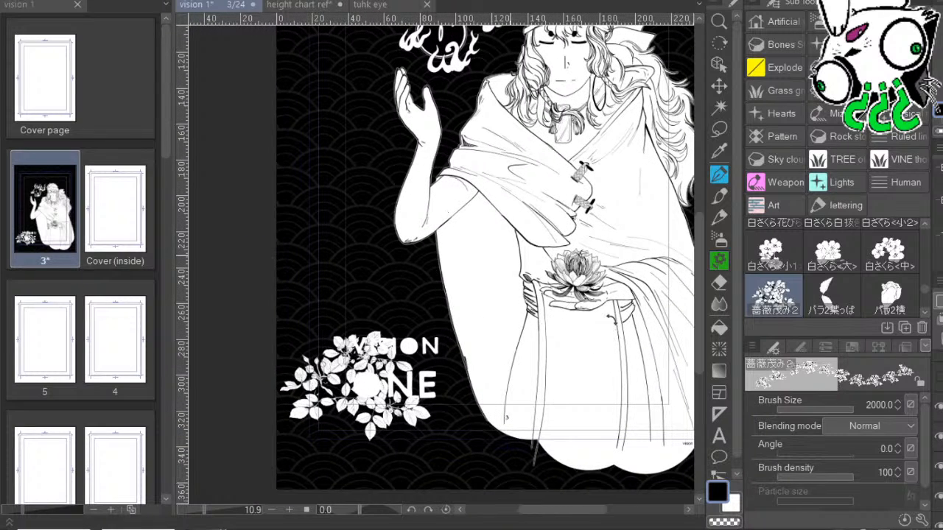
{"action": "key", "text": "ctrl+t"}
{"action": "left_click_drag", "start_coordinate": [474, 309], "coordinate": [695, 169]}
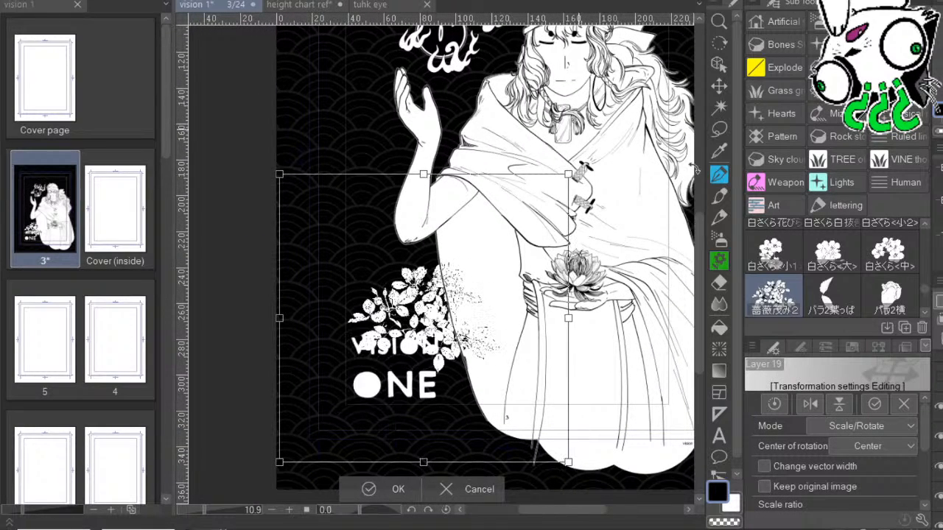
{"action": "left_click_drag", "start_coordinate": [568, 174], "coordinate": [800, 98]}
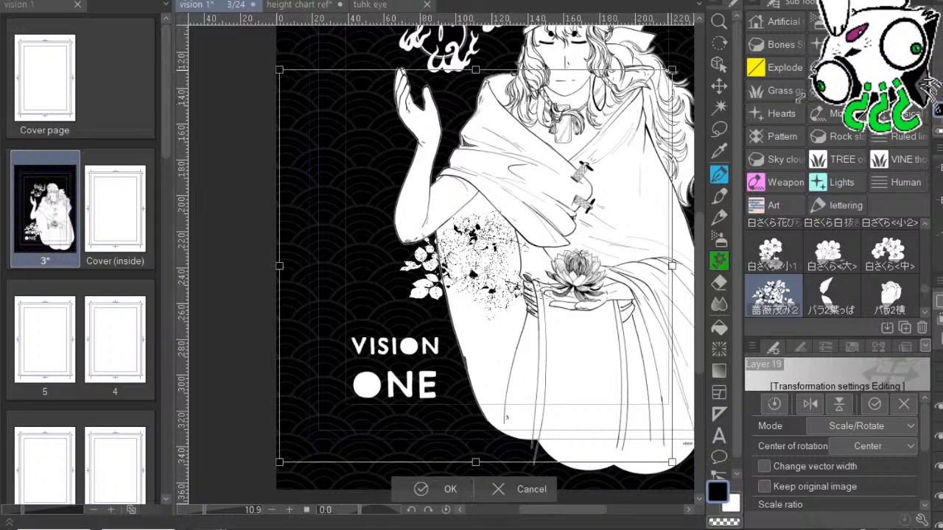
{"action": "left_click", "coordinate": [516, 490]}
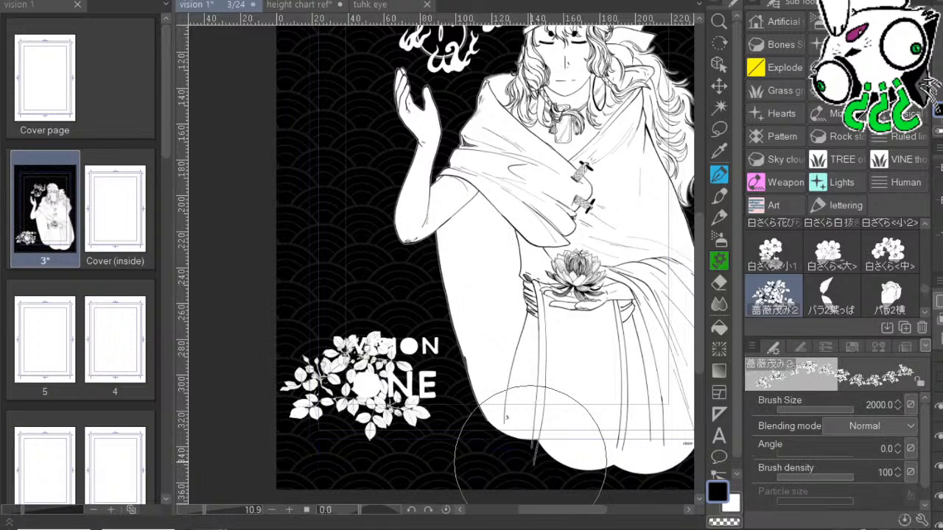
{"action": "key", "text": "ctrl+z"}
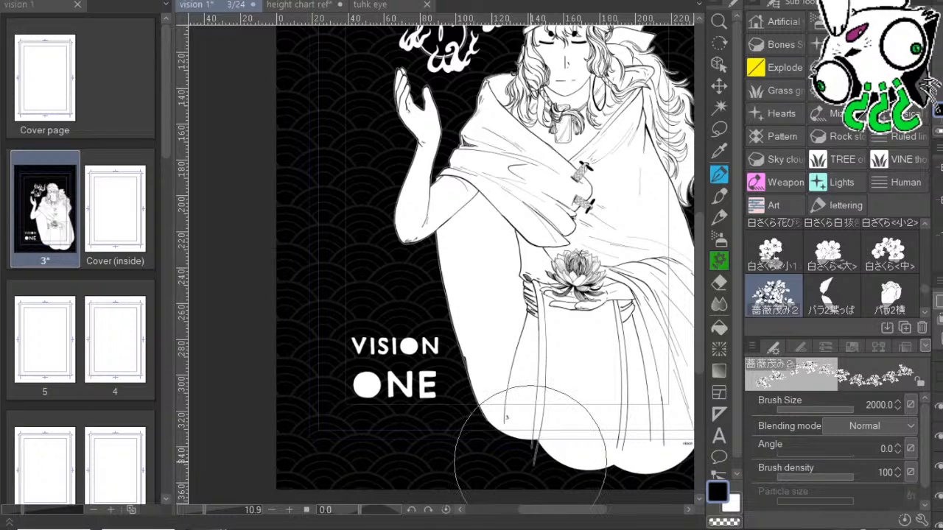
Try stamping 薔薇茂み2 foliage over the VISION ONE title and enlarging it across the cover's lower-left area, then discard it.
{"action": "left_click", "coordinate": [381, 370]}
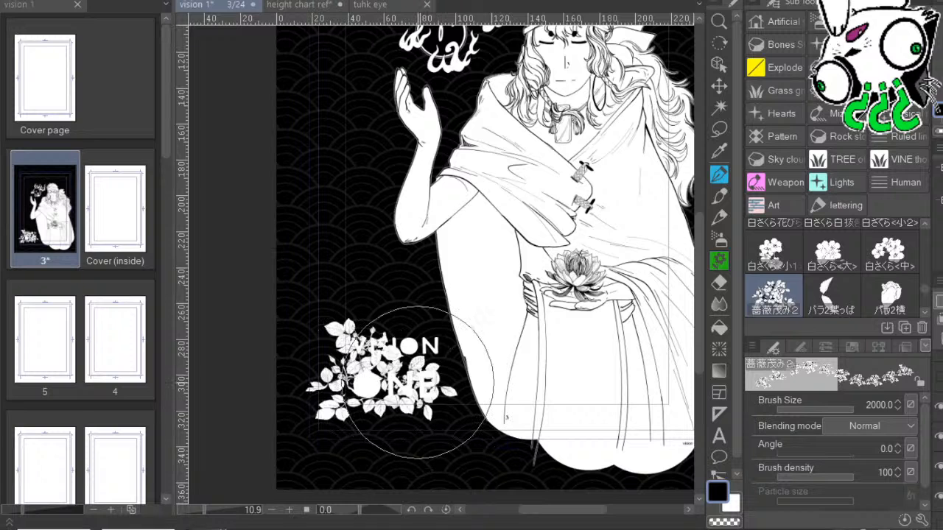
{"action": "key", "text": "ctrl+t"}
{"action": "left_click_drag", "start_coordinate": [458, 318], "coordinate": [663, 177]}
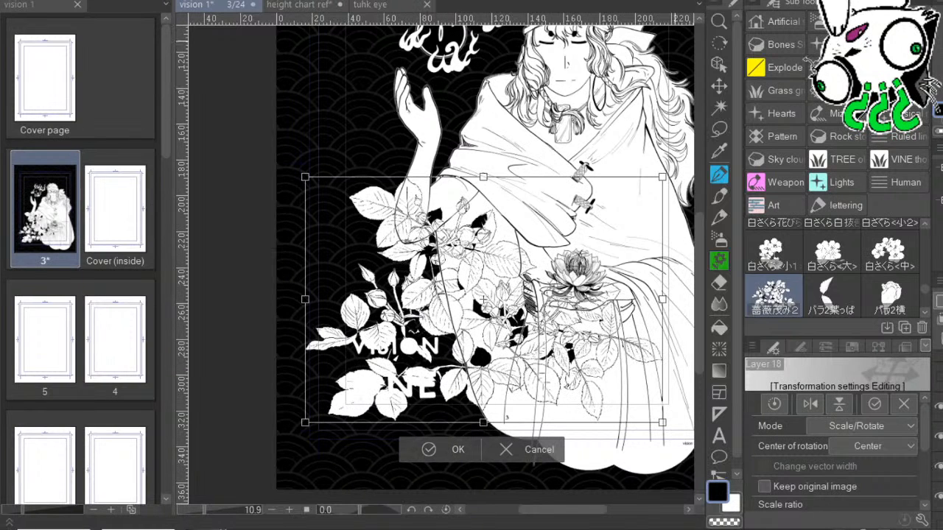
{"action": "left_click_drag", "start_coordinate": [616, 382], "coordinate": [551, 457]}
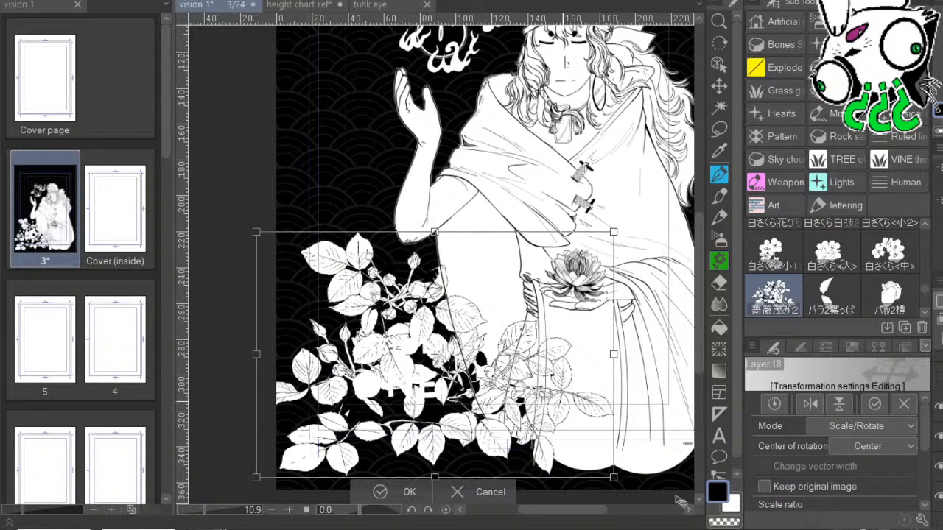
{"action": "key", "text": "Escape"}
{"action": "key", "text": "ctrl+z"}
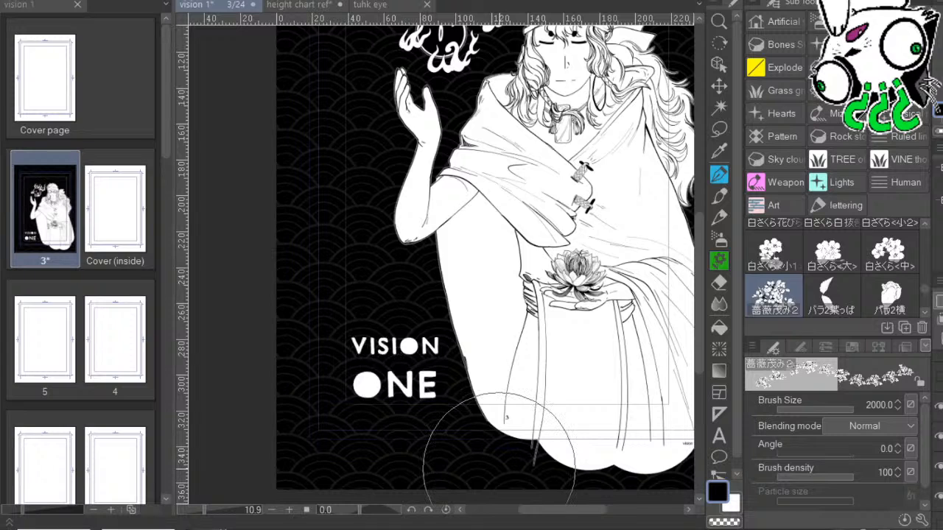
Browse the flower and foliage brushes and choose the 実付き葉っぱ leaf brush.
{"action": "scroll", "coordinate": [832, 269], "scroll_direction": "down", "scroll_amount": 2}
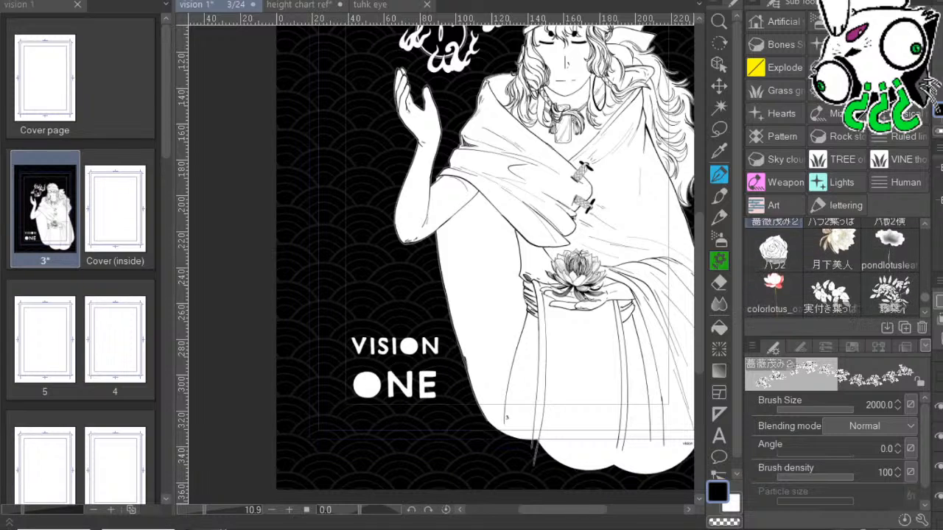
{"action": "scroll", "coordinate": [832, 269], "scroll_direction": "down", "scroll_amount": 5}
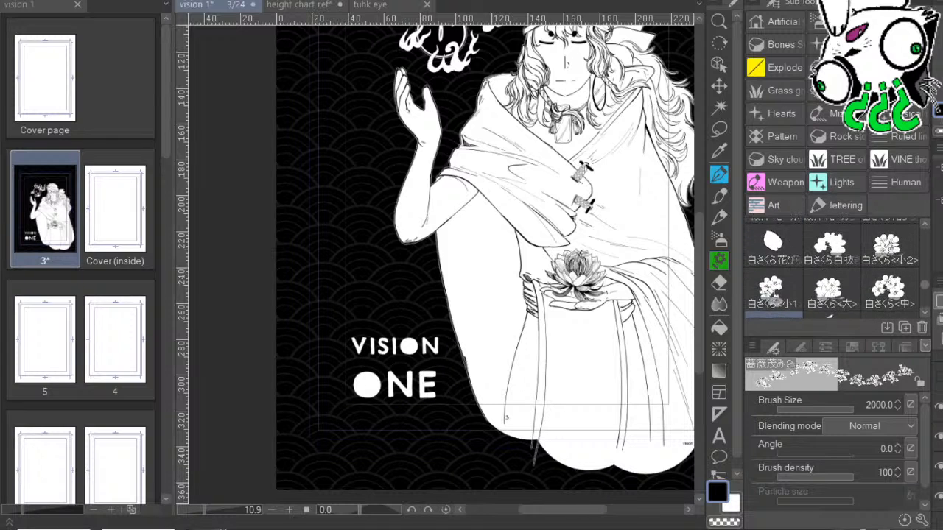
{"action": "scroll", "coordinate": [833, 269], "scroll_direction": "down", "scroll_amount": 8}
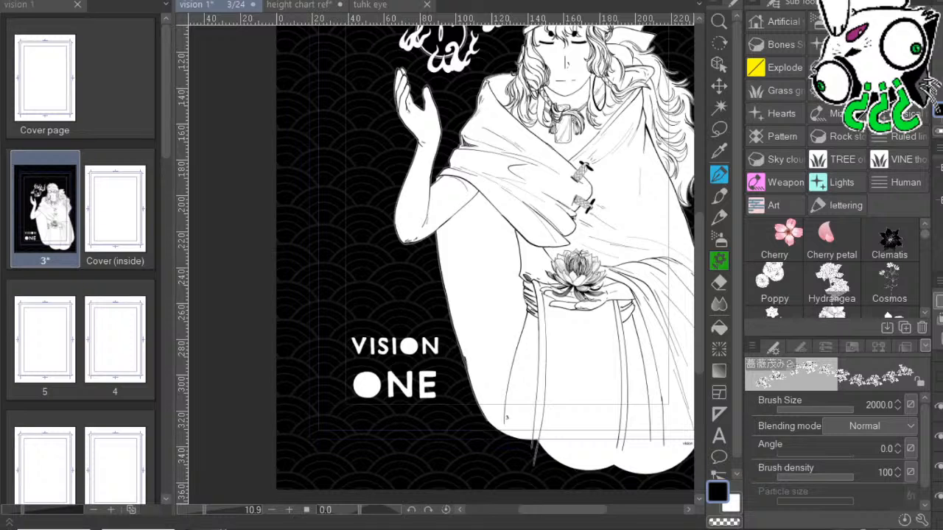
{"action": "scroll", "coordinate": [832, 269], "scroll_direction": "down", "scroll_amount": 3}
{"action": "scroll", "coordinate": [832, 269], "scroll_direction": "up", "scroll_amount": 2}
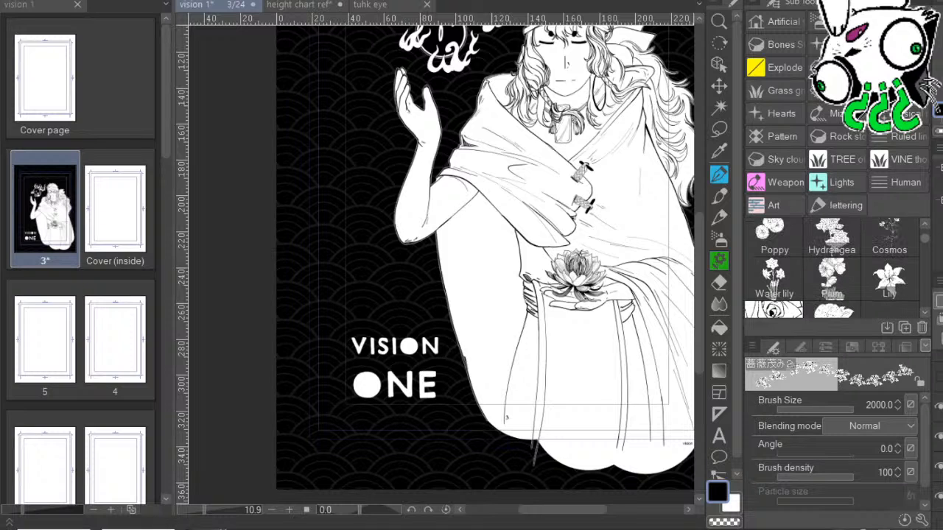
{"action": "scroll", "coordinate": [831, 265], "scroll_direction": "down", "scroll_amount": 3}
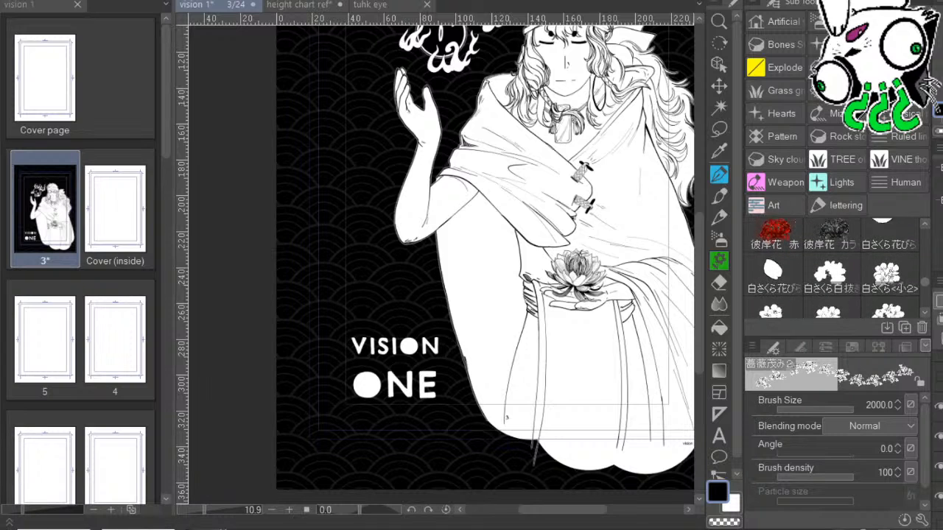
{"action": "scroll", "coordinate": [837, 267], "scroll_direction": "down", "scroll_amount": 2}
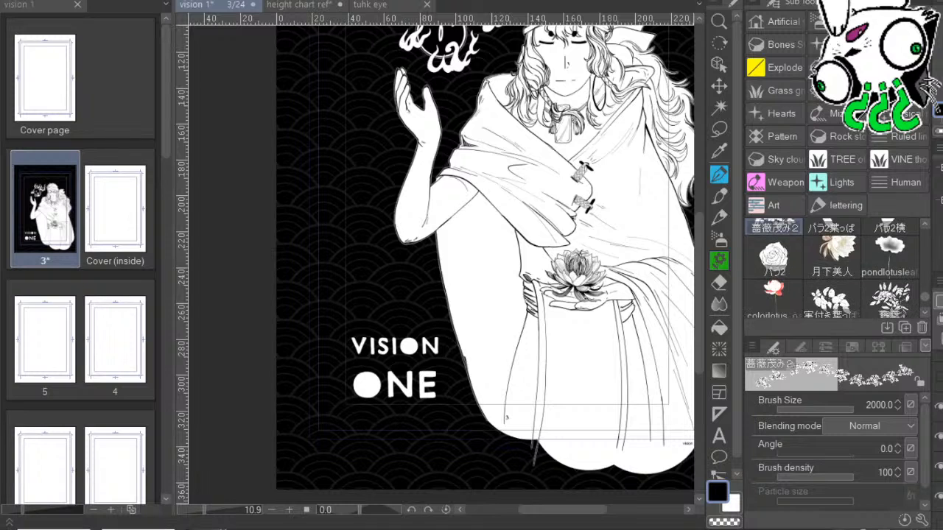
{"action": "left_click", "coordinate": [832, 251]}
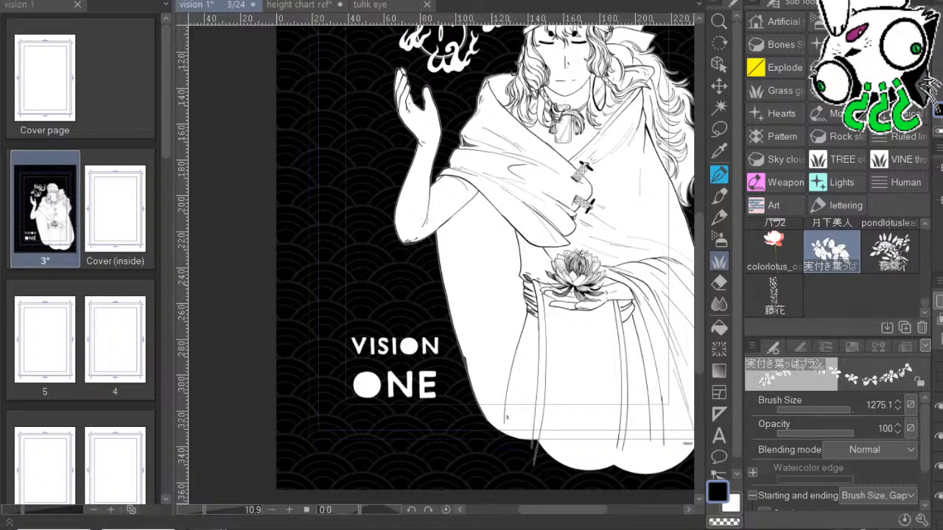
Undo a trial leaf stamp near the VISION ONE title and increase the brush size to 2000.
{"action": "left_click", "coordinate": [332, 280]}
{"action": "key", "text": "ctrl+z"}
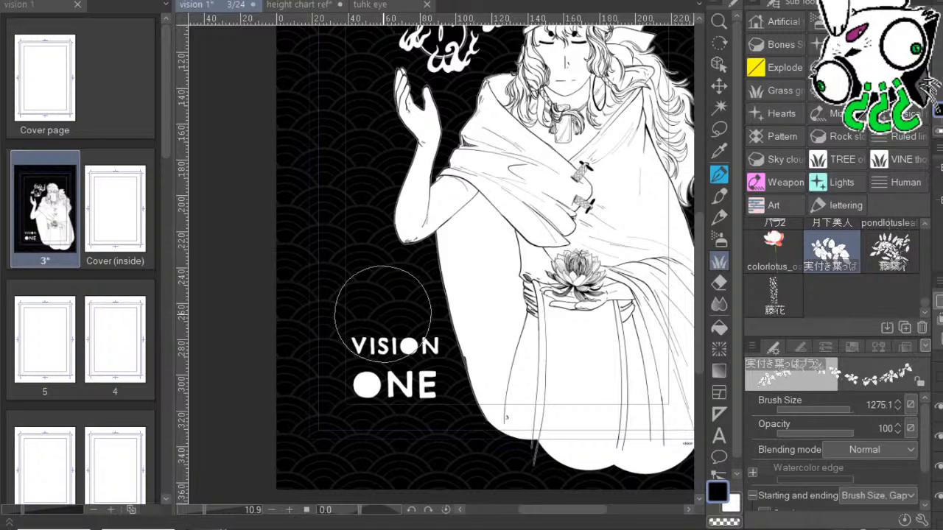
{"action": "key", "text": "bracketright"}
{"action": "key", "text": "bracketright"}
{"action": "key", "text": "bracketright"}
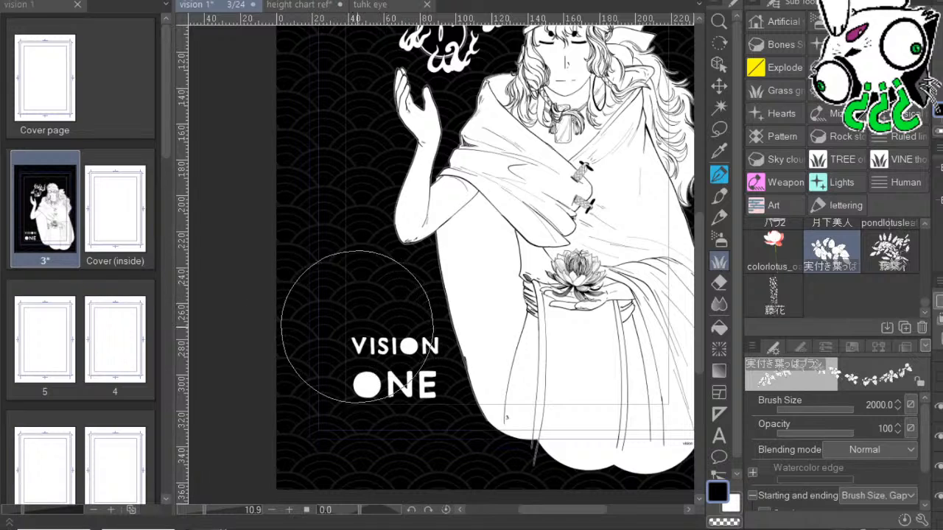
Try stamping 実付き葉っぱ leaves over the start of the VISION ONE title and below it, undoing every stamp.
{"action": "left_click", "coordinate": [364, 337]}
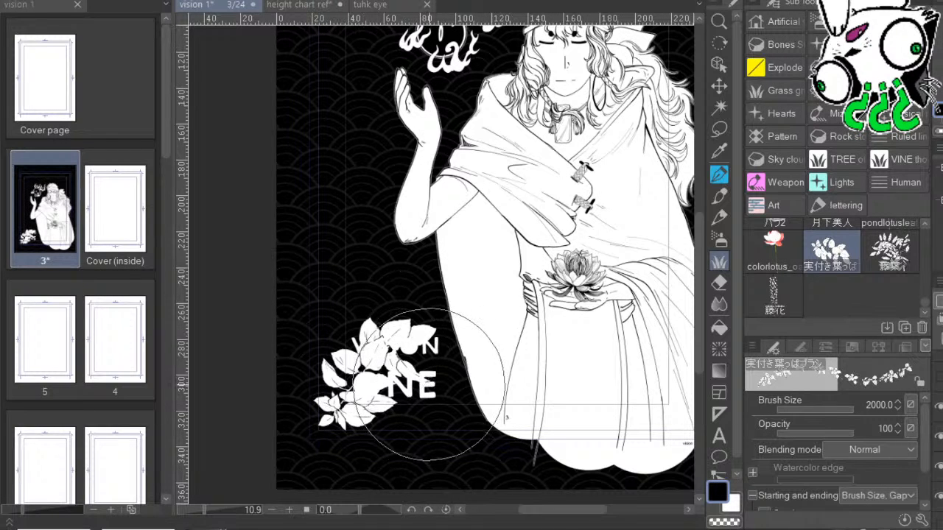
{"action": "left_click", "coordinate": [390, 405]}
{"action": "key", "text": "ctrl+z"}
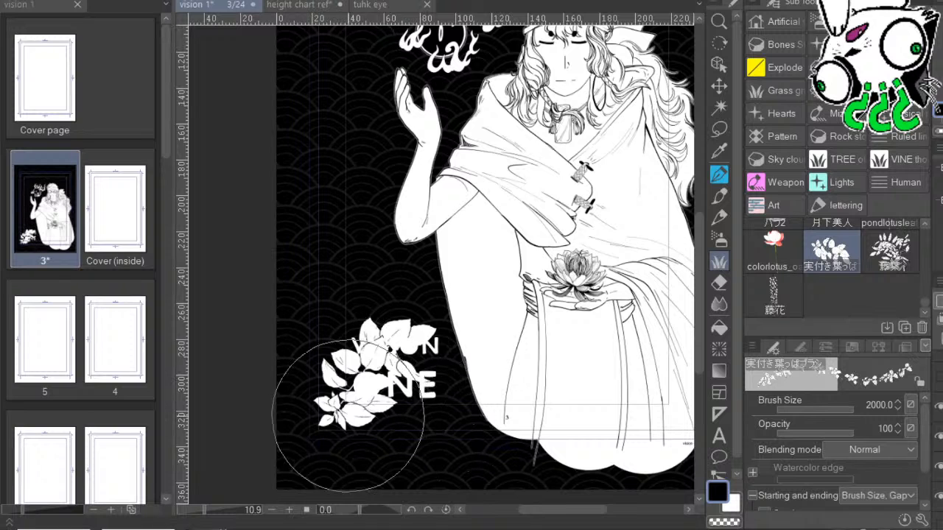
{"action": "left_click", "coordinate": [352, 399]}
{"action": "key", "text": "ctrl+z"}
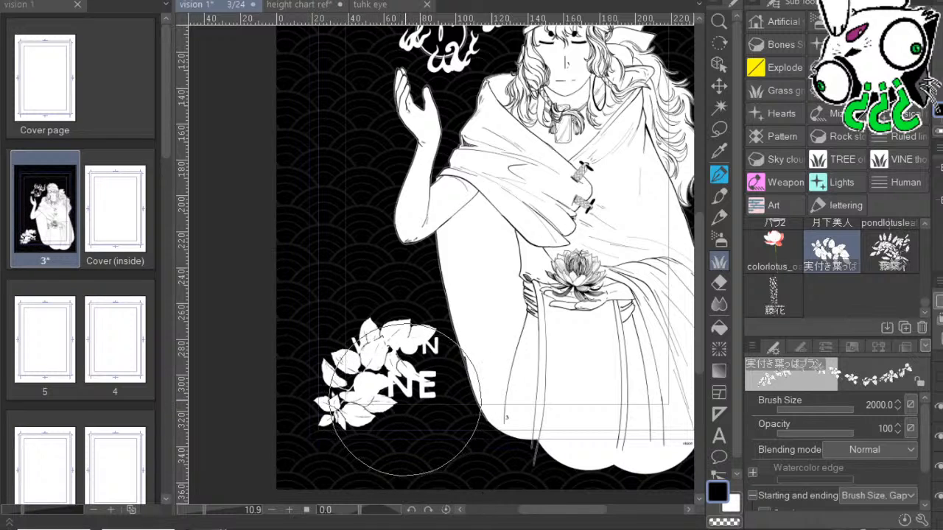
{"action": "left_click", "coordinate": [404, 405]}
{"action": "key", "text": "ctrl+z"}
{"action": "key", "text": "ctrl+z"}
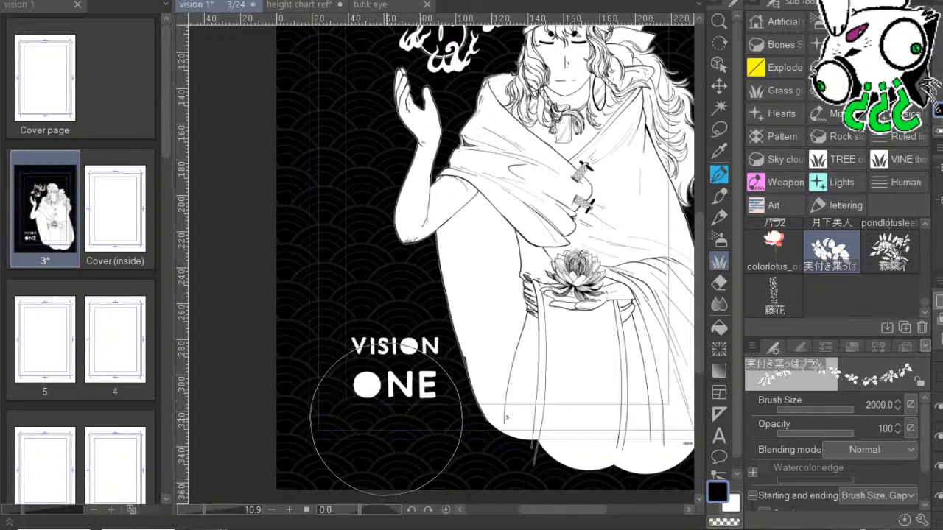
Try building an upright cluster of fruiting leaves over the VISION ONE title from overlapping stamps.
{"action": "left_click", "coordinate": [354, 398]}
{"action": "key", "text": "ctrl+z"}
{"action": "left_click", "coordinate": [361, 399]}
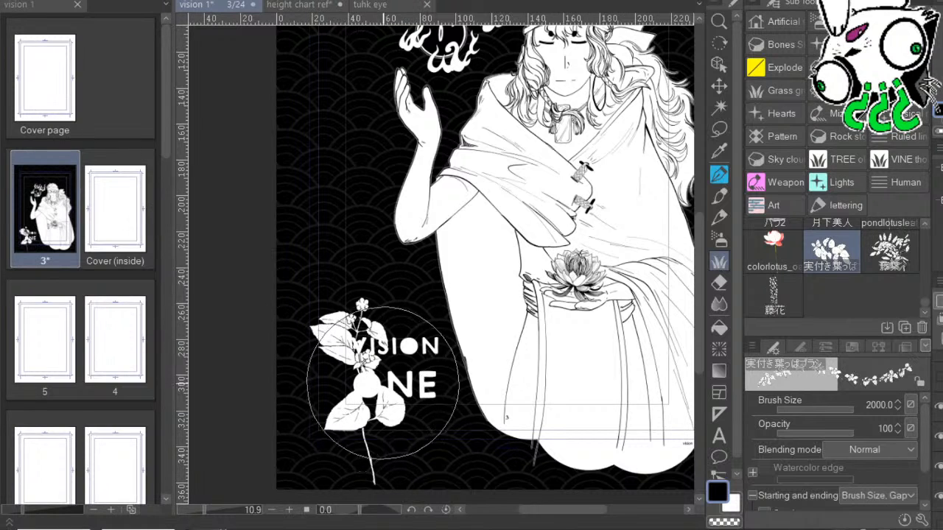
{"action": "left_click", "coordinate": [416, 404]}
{"action": "key", "text": "ctrl+z"}
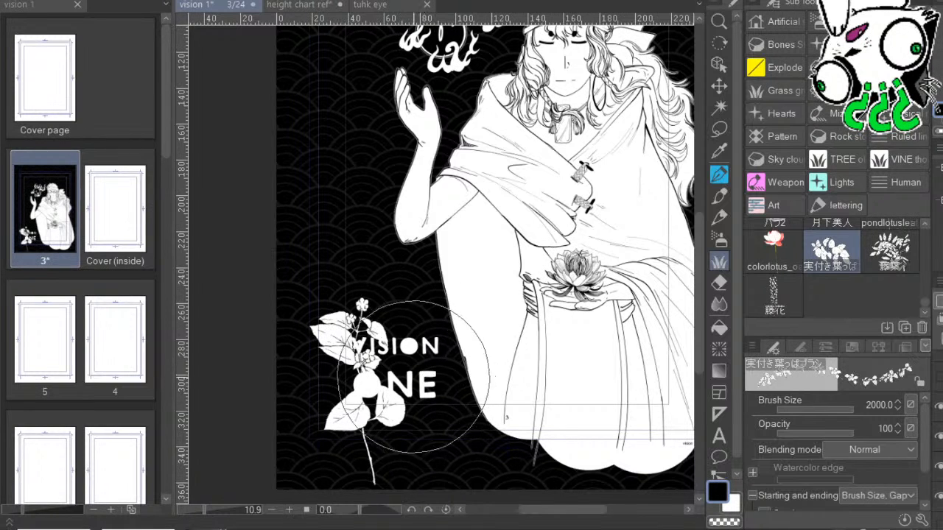
{"action": "left_click", "coordinate": [376, 385]}
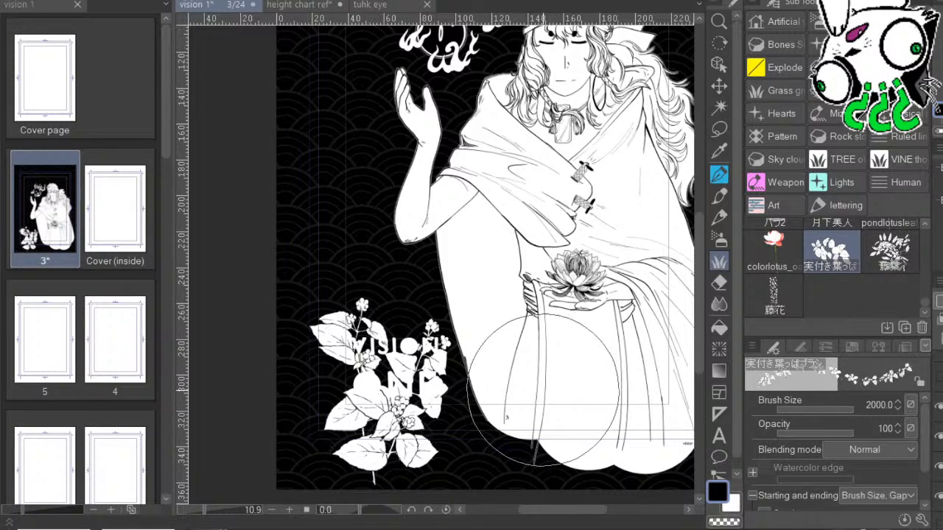
Try extending the leaf cluster toward the cover's lower-left corner and the figure, then undo the whole cluster.
{"action": "left_click", "coordinate": [311, 420]}
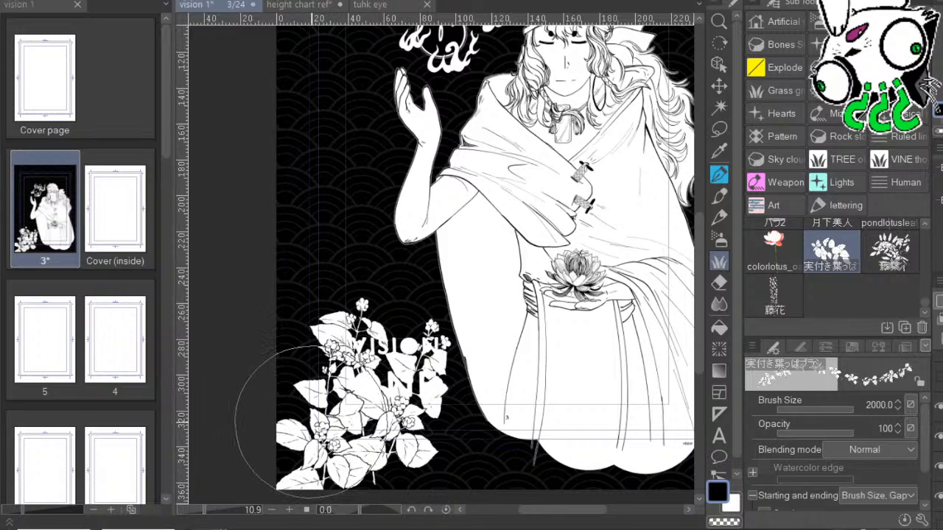
{"action": "key", "text": "ctrl+z"}
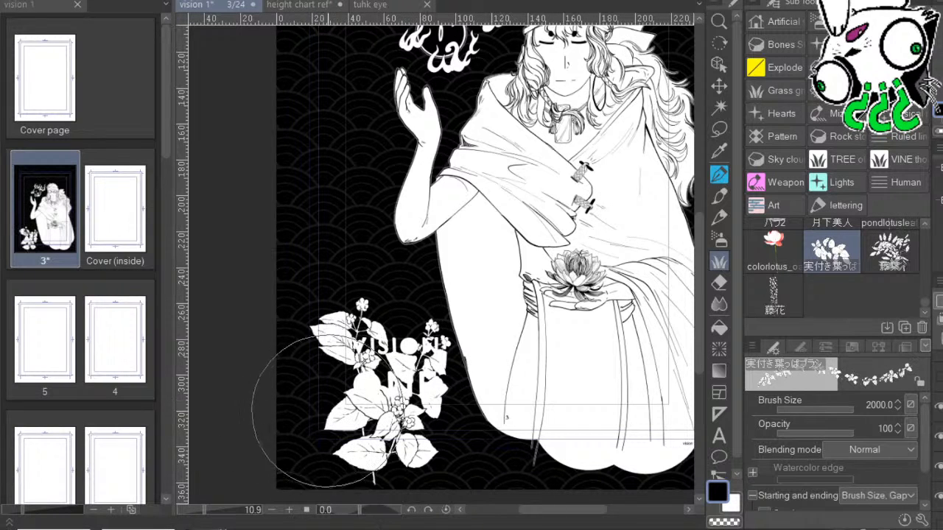
{"action": "left_click", "coordinate": [333, 405]}
{"action": "key", "text": "ctrl+z"}
{"action": "left_click", "coordinate": [328, 398]}
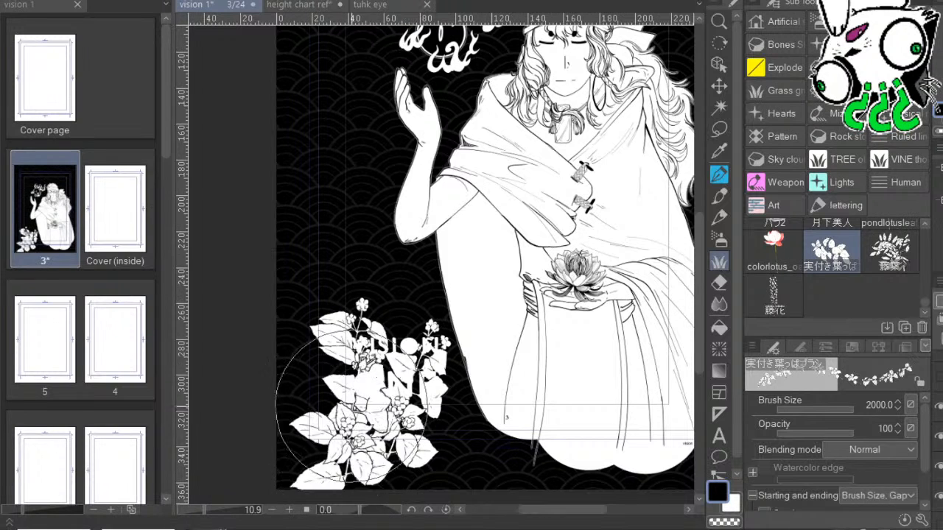
{"action": "key", "text": "ctrl+z"}
{"action": "left_click", "coordinate": [327, 410]}
{"action": "key", "text": "ctrl+z"}
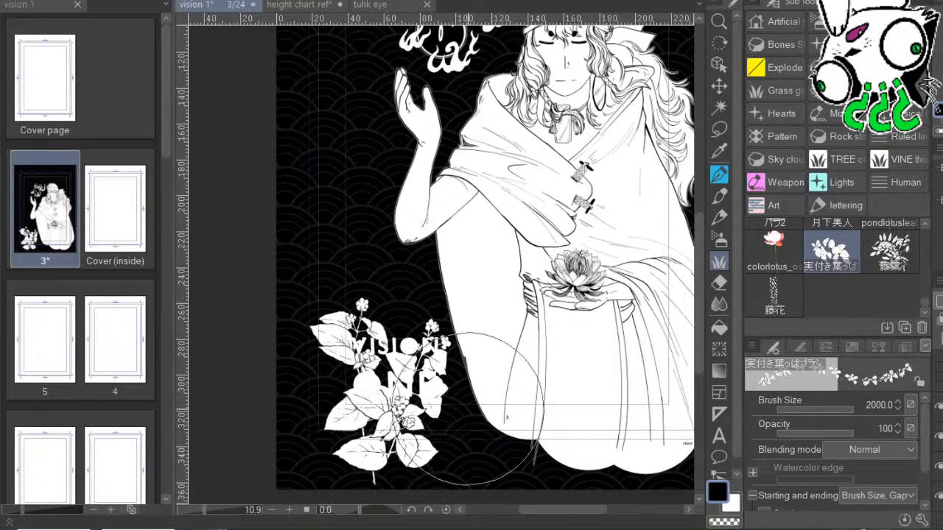
{"action": "left_click", "coordinate": [472, 410]}
{"action": "key", "text": "ctrl+z"}
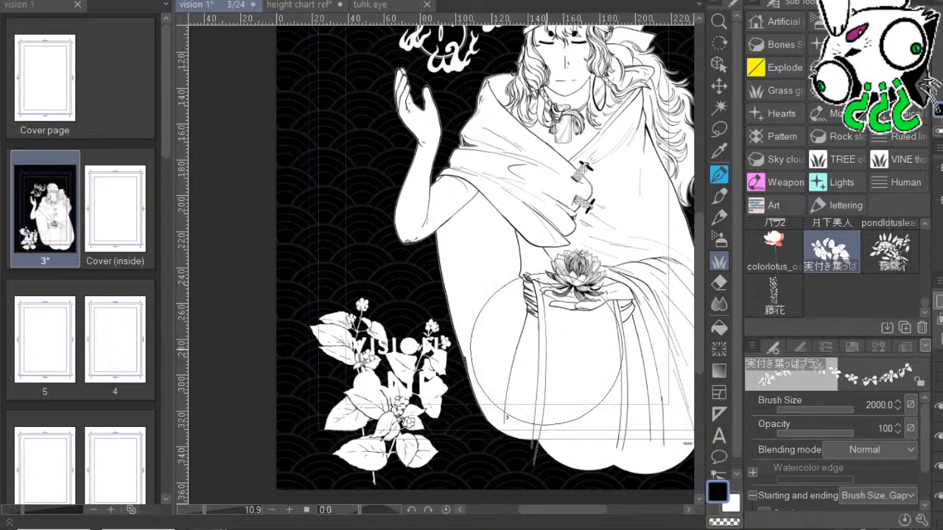
{"action": "key", "text": "ctrl+z"}
{"action": "key", "text": "ctrl+z"}
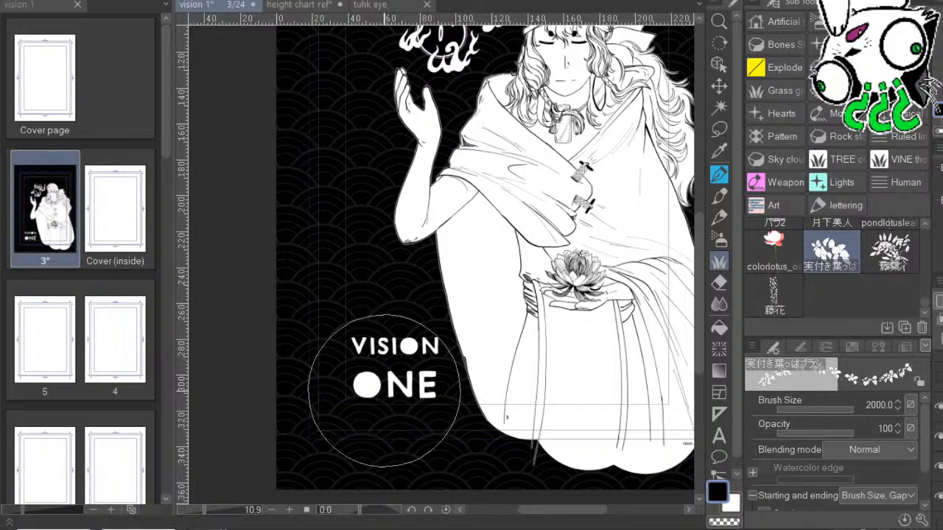
Stamp two overlapping 実付き葉っぱ sprays over the VISION ONE title, retrying the second until it rises from the cluster's left side.
{"action": "left_click", "coordinate": [383, 409]}
{"action": "left_click", "coordinate": [351, 440]}
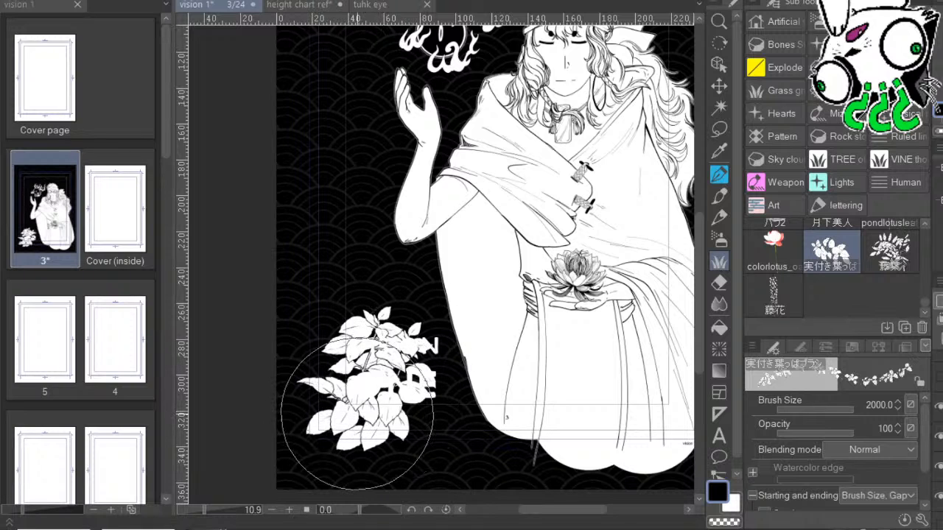
{"action": "key", "text": "ctrl+z"}
{"action": "left_click", "coordinate": [361, 417]}
{"action": "key", "text": "ctrl+z"}
{"action": "left_click", "coordinate": [341, 438]}
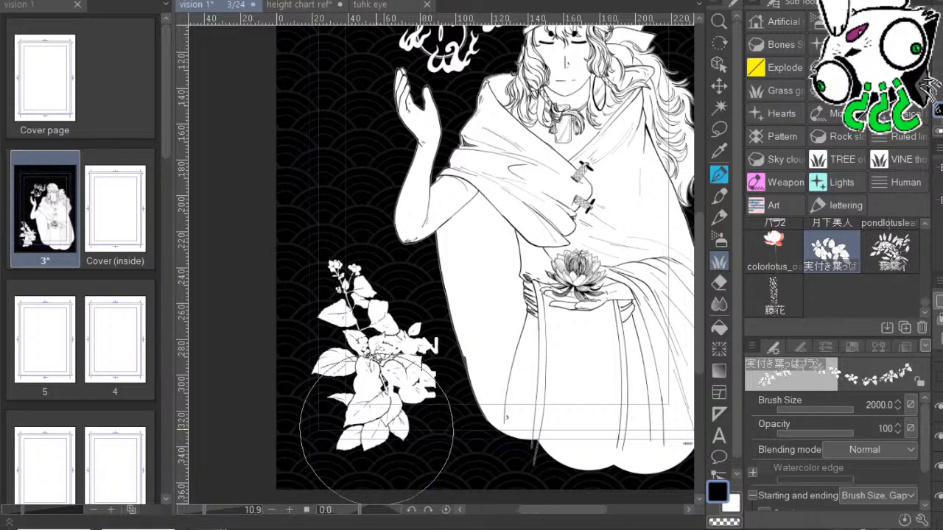
{"action": "key", "text": "ctrl+z"}
{"action": "left_click", "coordinate": [340, 412]}
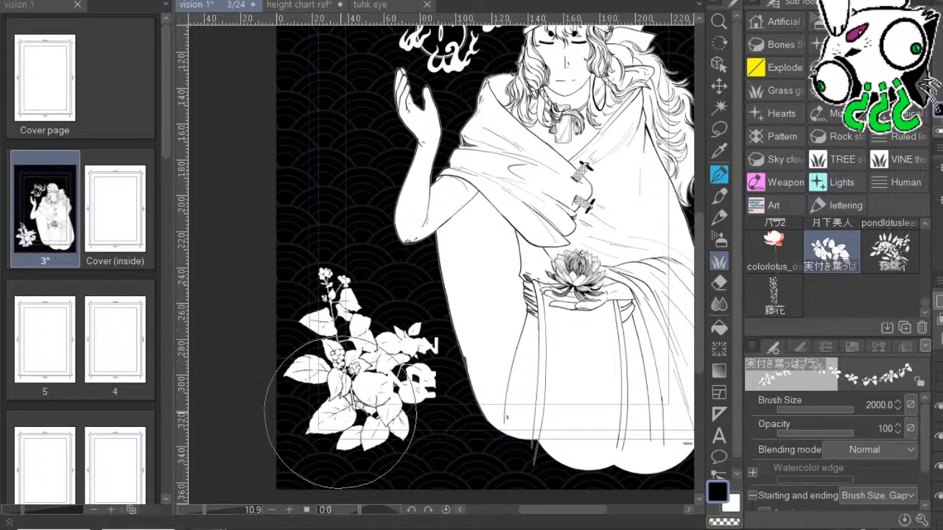
Move the leaf cluster's layer slightly right and down in the cover's lower-left background.
{"action": "left_click", "coordinate": [719, 86]}
{"action": "left_click_drag", "start_coordinate": [499, 446], "coordinate": [527, 459]}
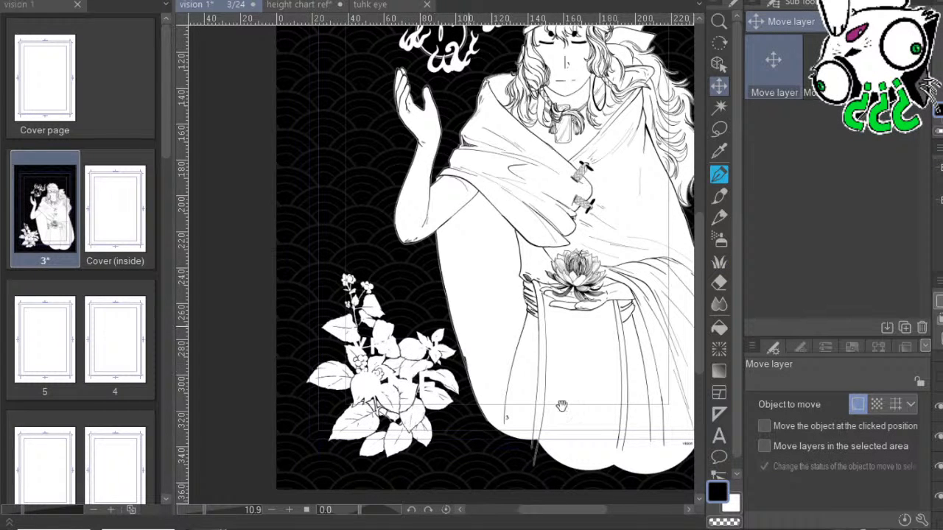
{"action": "scroll", "coordinate": [562, 402], "scroll_direction": "down", "scroll_amount": 2}
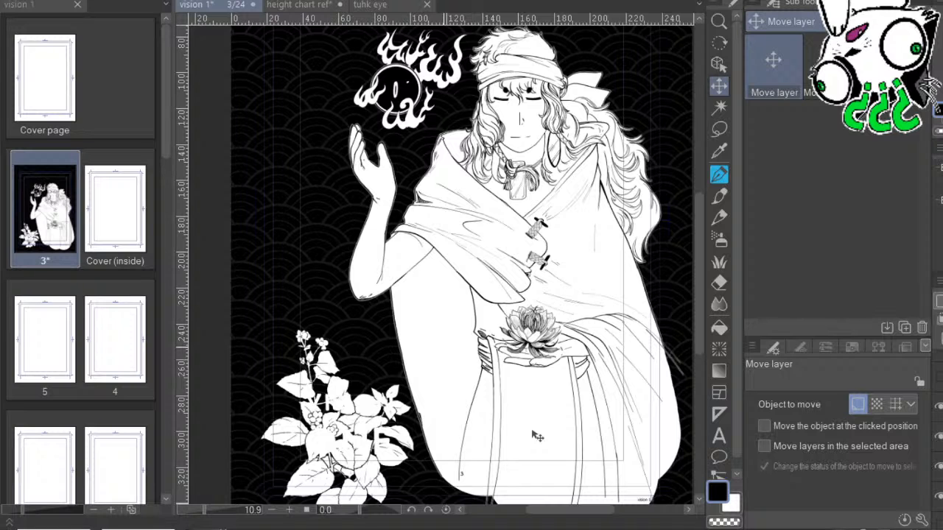
{"action": "left_click_drag", "start_coordinate": [634, 338], "coordinate": [572, 228]}
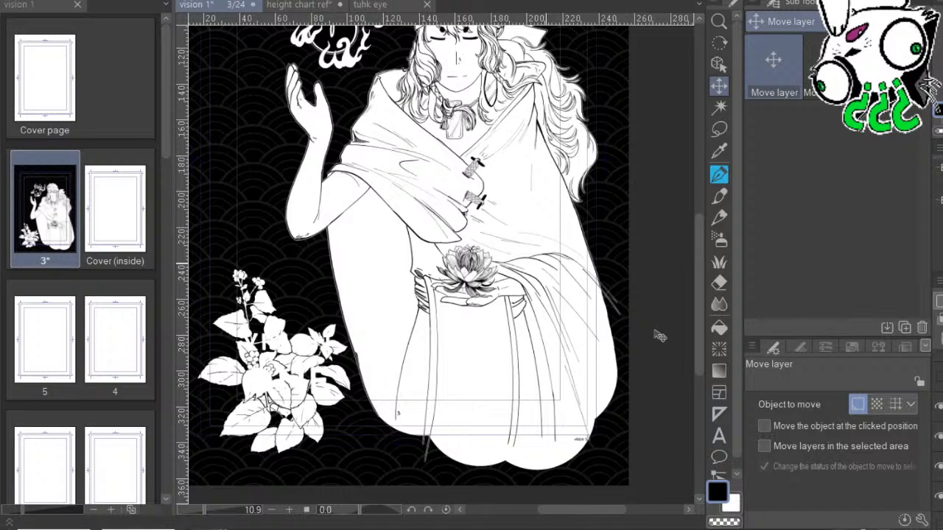
Try enlarging the leaf cluster to fill the cover's lower-left corner up to the figure's robe, then undo the cluster.
{"action": "key", "text": "ctrl+t"}
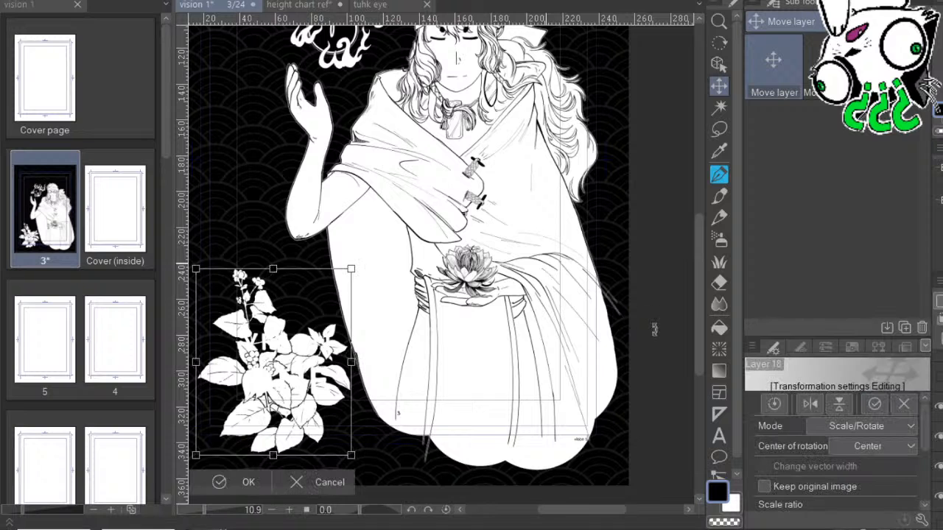
{"action": "left_click_drag", "start_coordinate": [351, 269], "coordinate": [419, 188]}
{"action": "left_click_drag", "start_coordinate": [398, 402], "coordinate": [383, 426]}
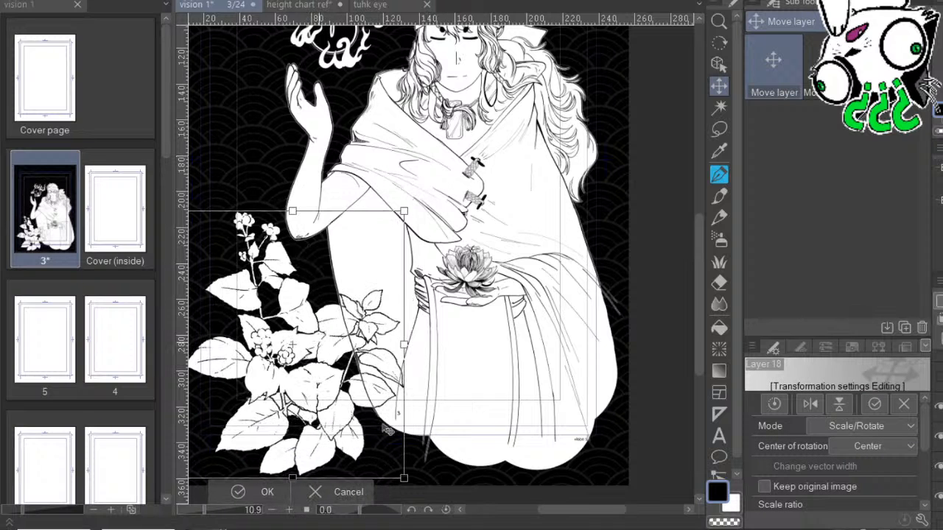
{"action": "left_click_drag", "start_coordinate": [403, 211], "coordinate": [373, 250]}
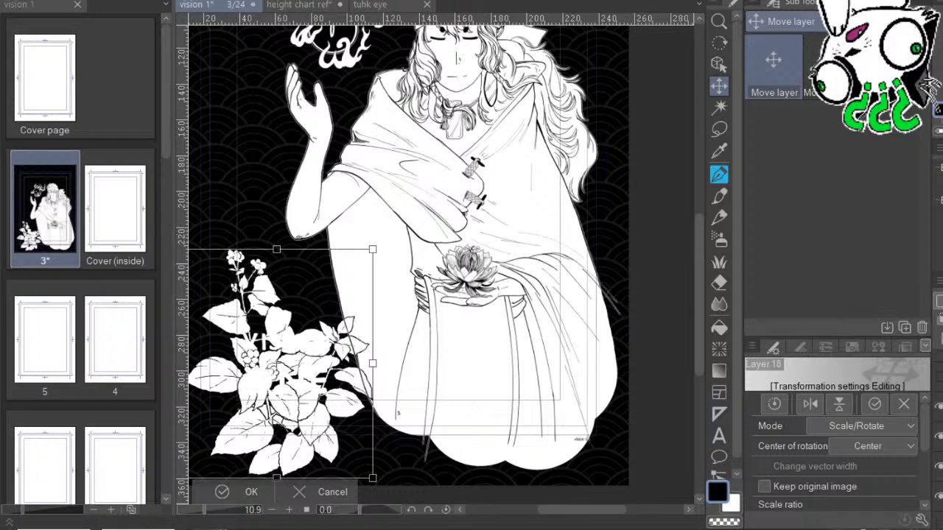
{"action": "key", "text": "Return"}
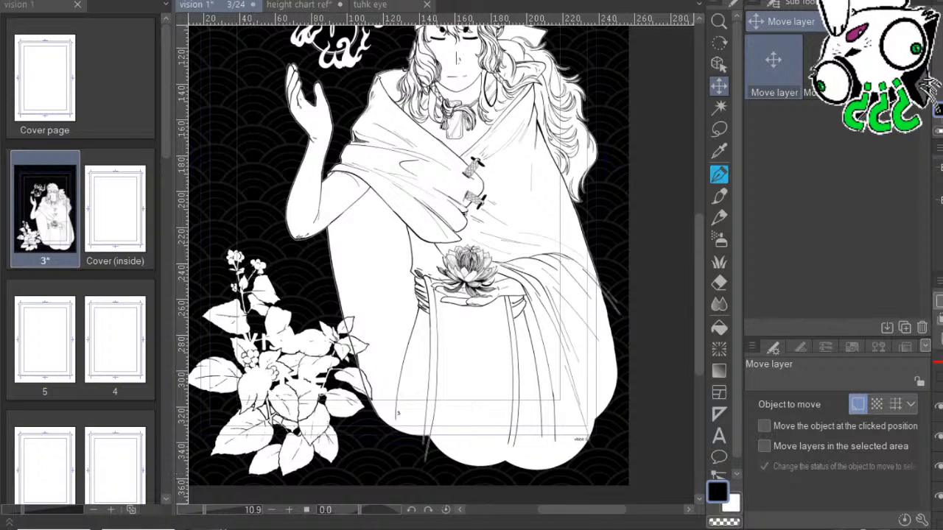
{"action": "key", "text": "ctrl+z"}
Try stamping the 千代紙/四季折々 flower motif by the raised hand and in the upper-left background beside the flames, undoing each attempt.
{"action": "left_click_drag", "start_coordinate": [527, 226], "coordinate": [494, 341]}
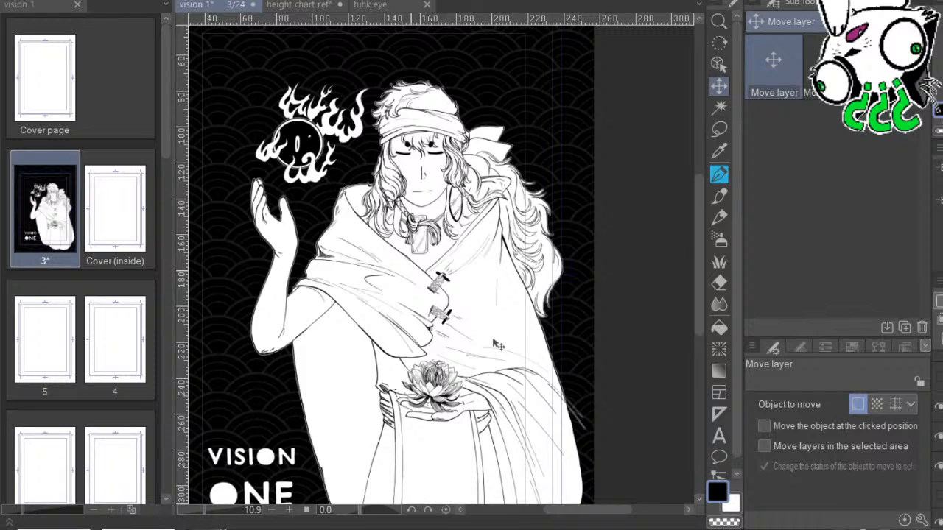
{"action": "left_click_drag", "start_coordinate": [532, 392], "coordinate": [598, 410]}
{"action": "scroll", "coordinate": [598, 410], "scroll_direction": "down", "scroll_amount": 2}
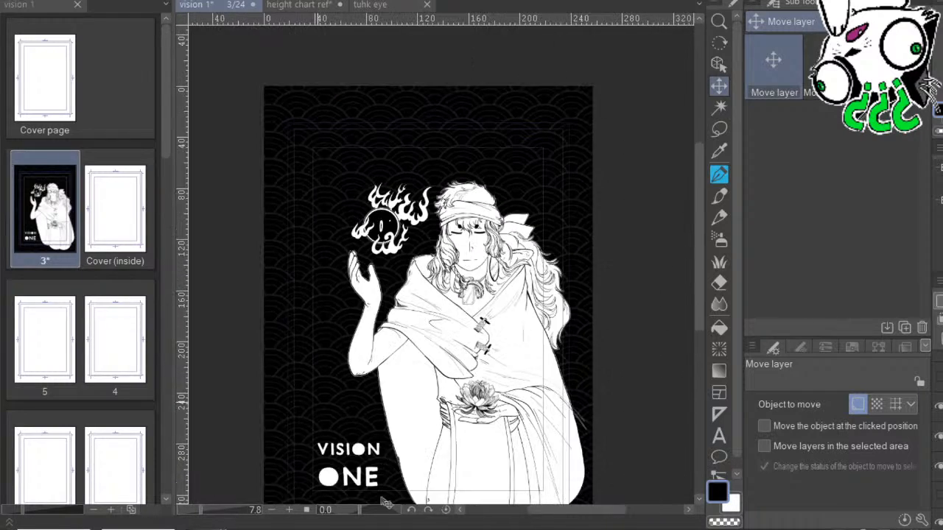
{"action": "mouse_move", "coordinate": [572, 373]}
{"action": "left_mouse_down"}
{"action": "mouse_move", "coordinate": [515, 324]}
{"action": "mouse_move", "coordinate": [599, 369]}
{"action": "mouse_move", "coordinate": [568, 357]}
{"action": "left_mouse_up"}
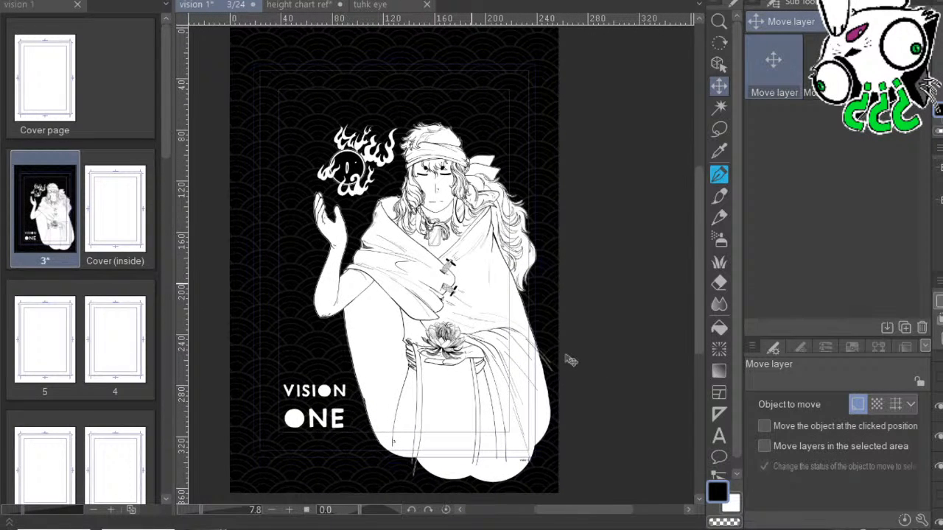
{"action": "mouse_move", "coordinate": [551, 350]}
{"action": "left_mouse_down"}
{"action": "mouse_move", "coordinate": [545, 337]}
{"action": "mouse_move", "coordinate": [566, 348]}
{"action": "left_mouse_up"}
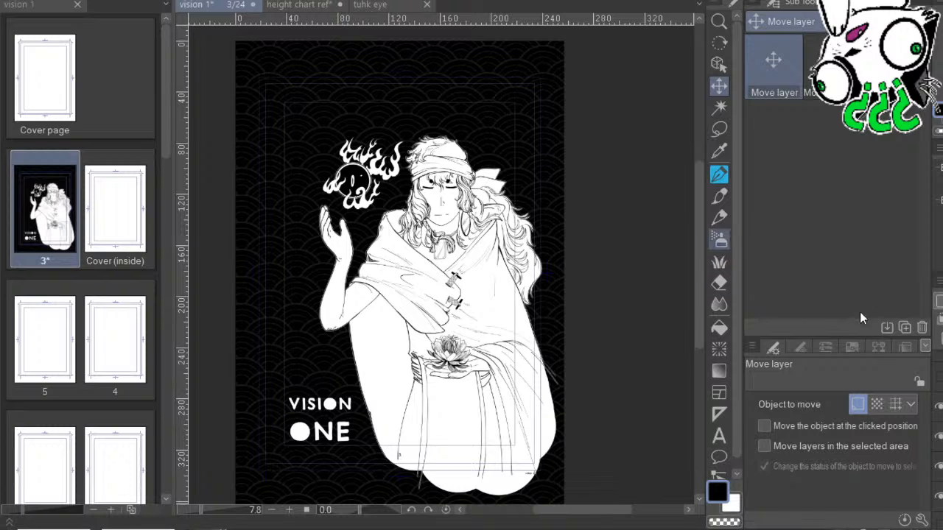
{"action": "left_click", "coordinate": [719, 261]}
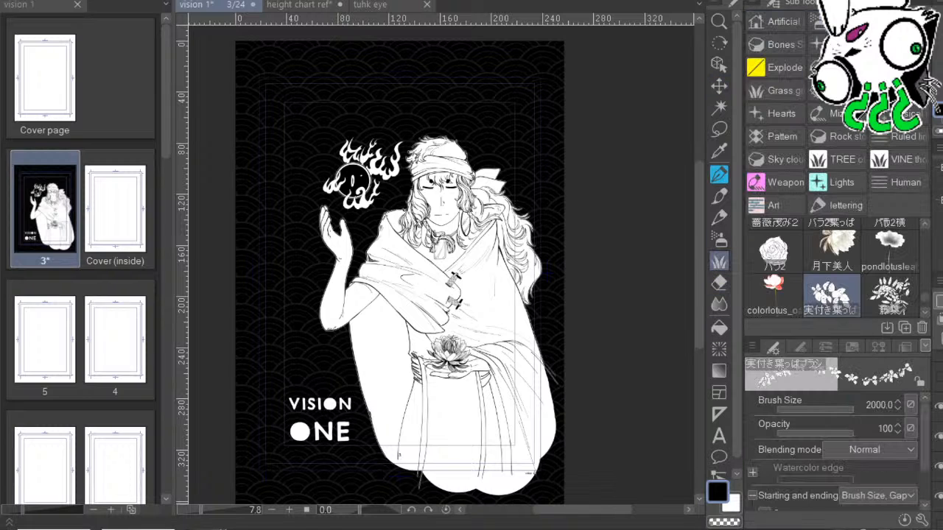
{"action": "left_click", "coordinate": [774, 205]}
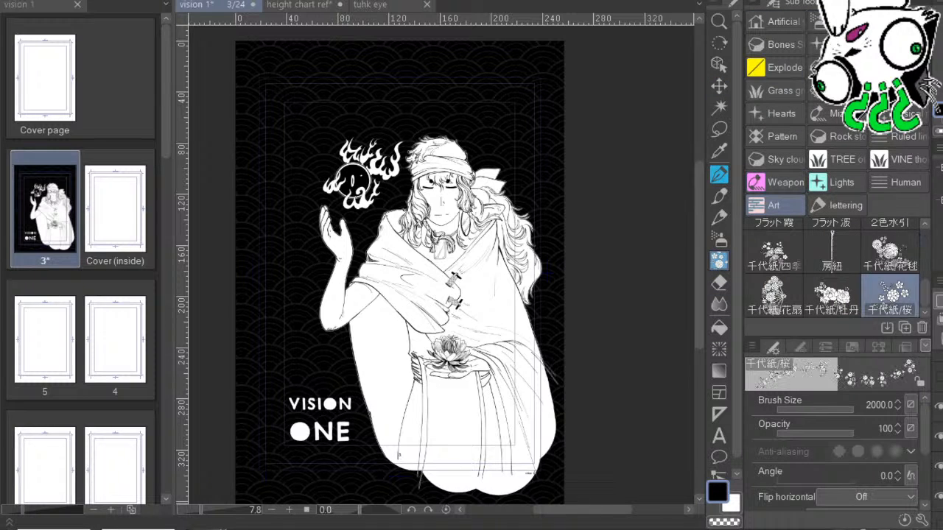
{"action": "left_click", "coordinate": [774, 251]}
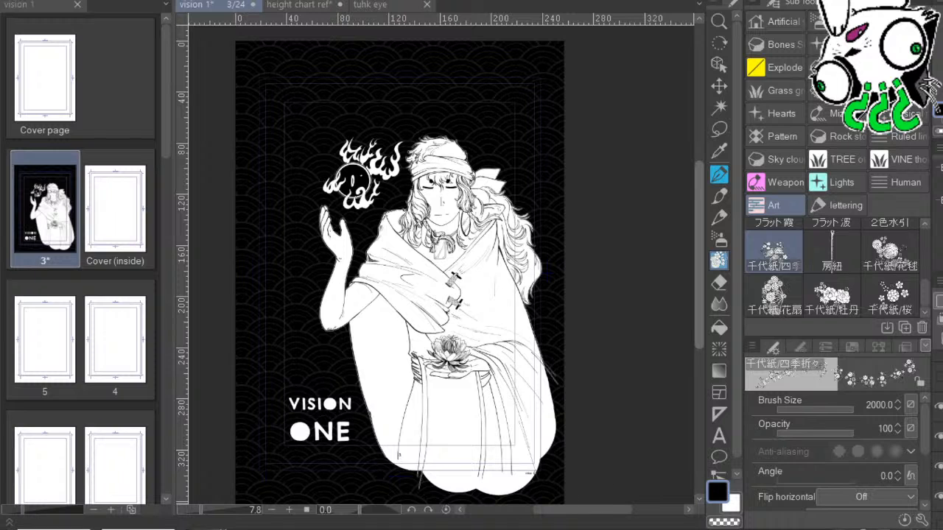
{"action": "left_click", "coordinate": [343, 193]}
{"action": "key", "text": "ctrl+z"}
{"action": "left_click", "coordinate": [309, 116]}
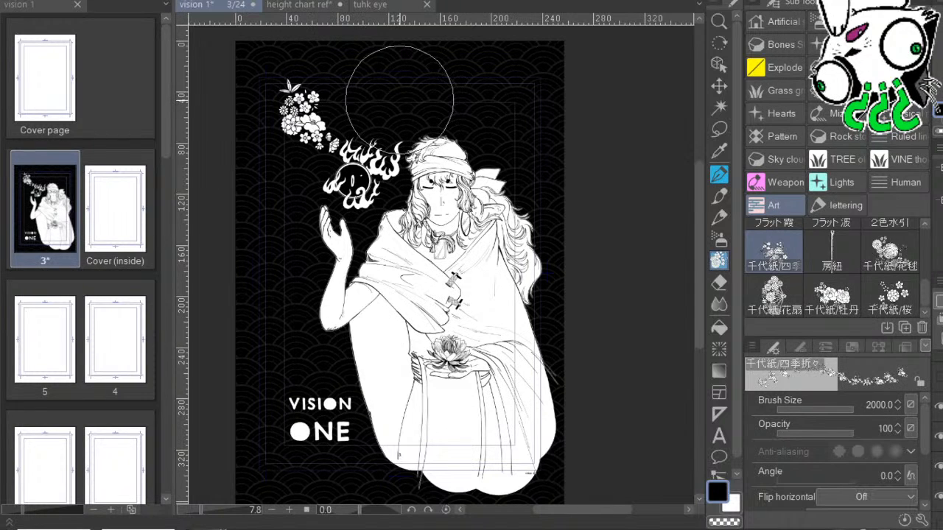
{"action": "key", "text": "ctrl+z"}
Try a 千代紙/花毬 flower-ball stamp beside the figure's raised arm, then undo it.
{"action": "left_click", "coordinate": [890, 251]}
{"action": "left_click", "coordinate": [374, 322]}
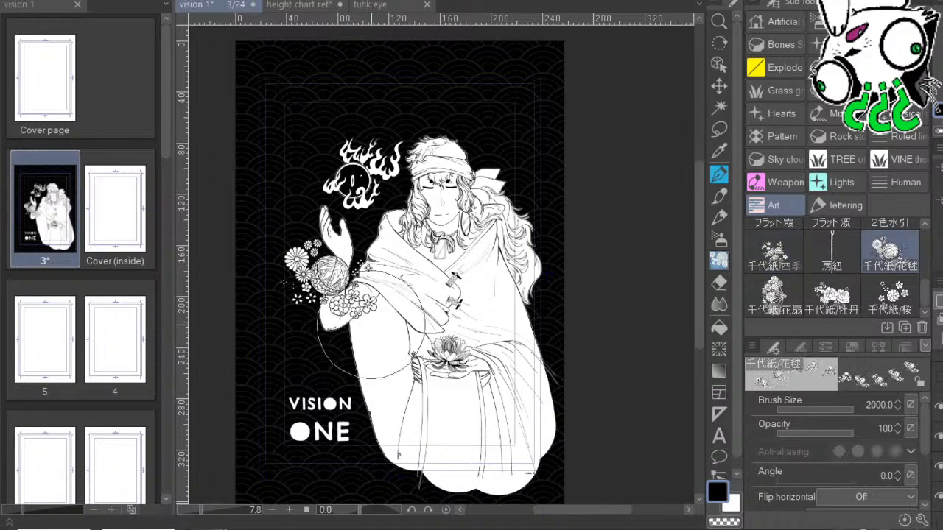
{"action": "key", "text": "ctrl+z"}
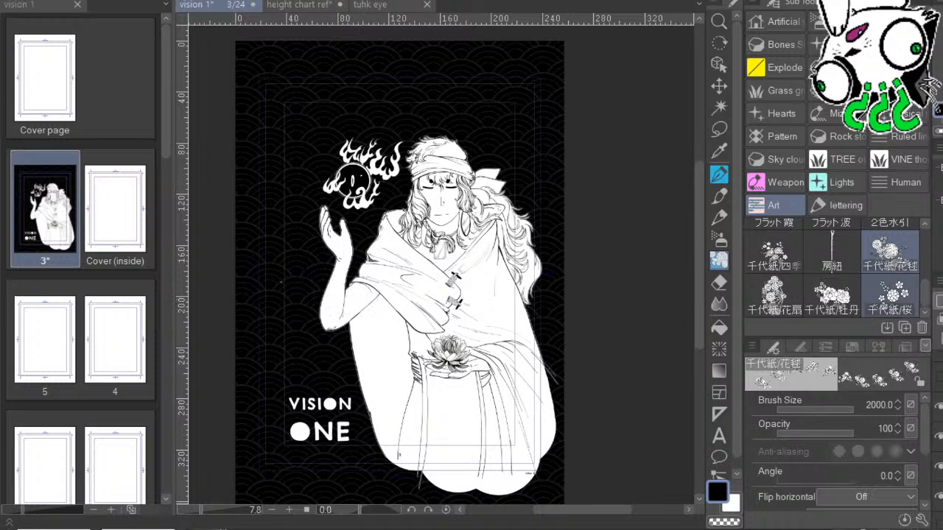
Try the フラット 和菱 pattern brush at size 1700 over the forearm, around the VISION ONE title and across the cover, undoing every attempt.
{"action": "scroll", "coordinate": [836, 269], "scroll_direction": "up", "scroll_amount": 3}
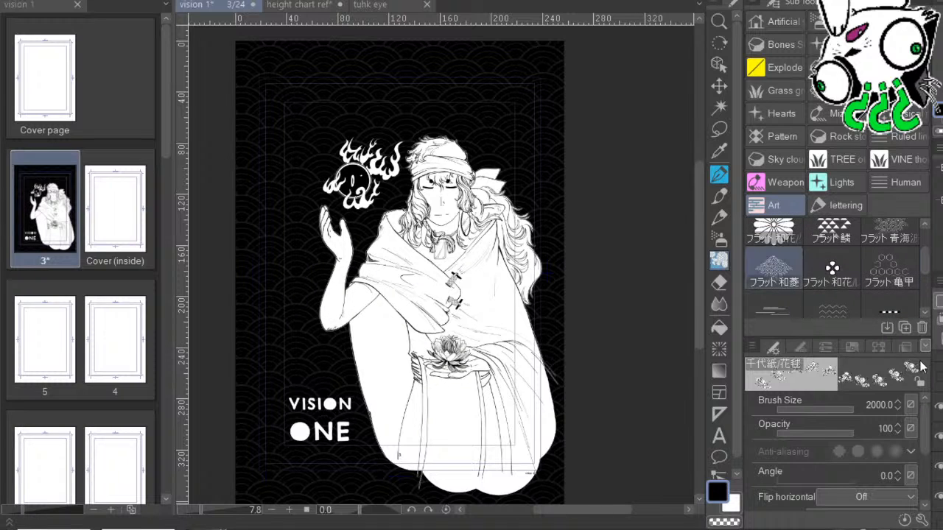
{"action": "left_click", "coordinate": [774, 269]}
{"action": "left_click", "coordinate": [331, 314]}
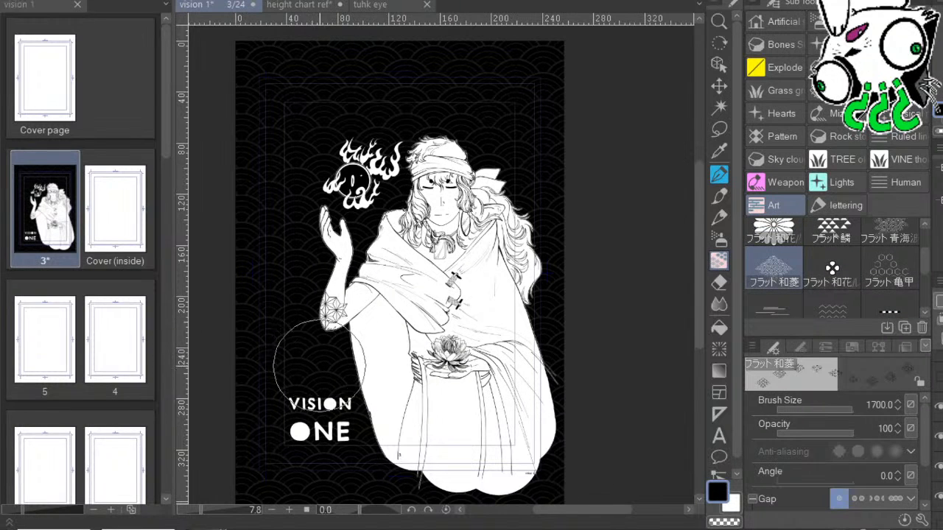
{"action": "key", "text": "ctrl+z"}
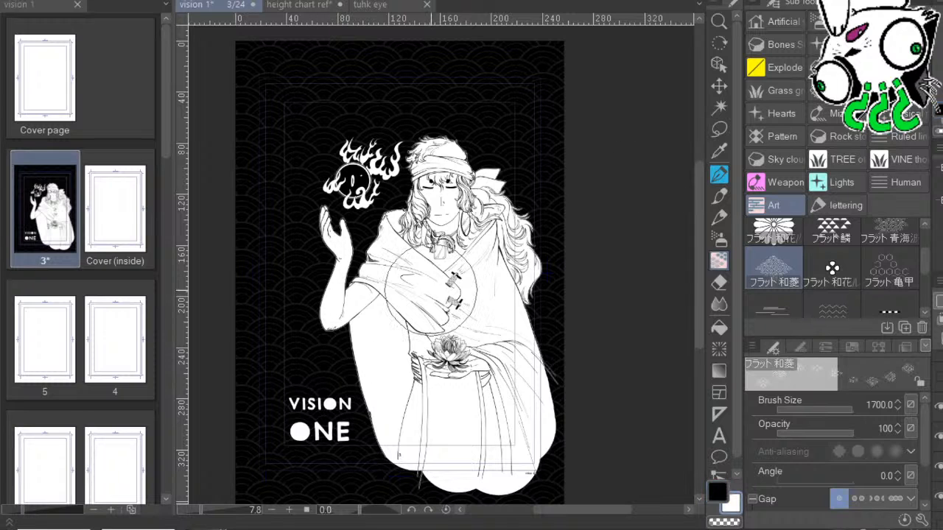
{"action": "left_click", "coordinate": [358, 435]}
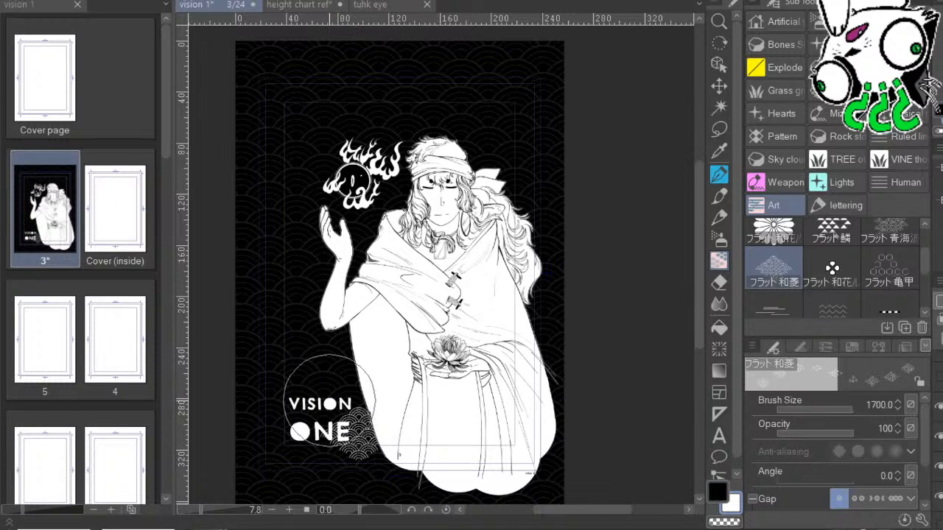
{"action": "left_click", "coordinate": [293, 378]}
{"action": "mouse_move", "coordinate": [314, 420]}
{"action": "left_mouse_down"}
{"action": "mouse_move", "coordinate": [279, 357]}
{"action": "mouse_move", "coordinate": [373, 90]}
{"action": "mouse_move", "coordinate": [516, 147]}
{"action": "left_mouse_up"}
{"action": "key", "text": "ctrl+z"}
{"action": "key", "text": "ctrl+z"}
{"action": "key", "text": "ctrl+z"}
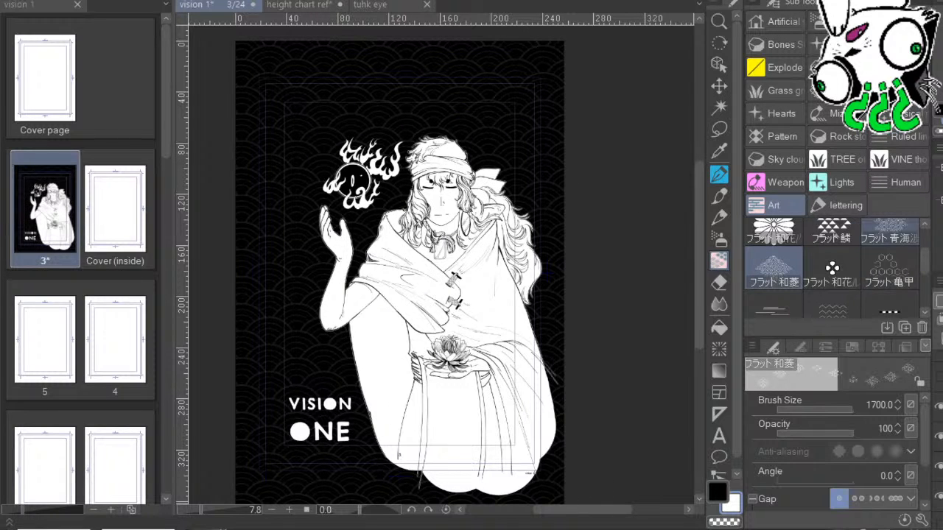
Try フラット 青海波 wave strokes diagonally from the title to the cover's upper right at brush sizes 600 and 2000, then undo them.
{"action": "left_click", "coordinate": [890, 233]}
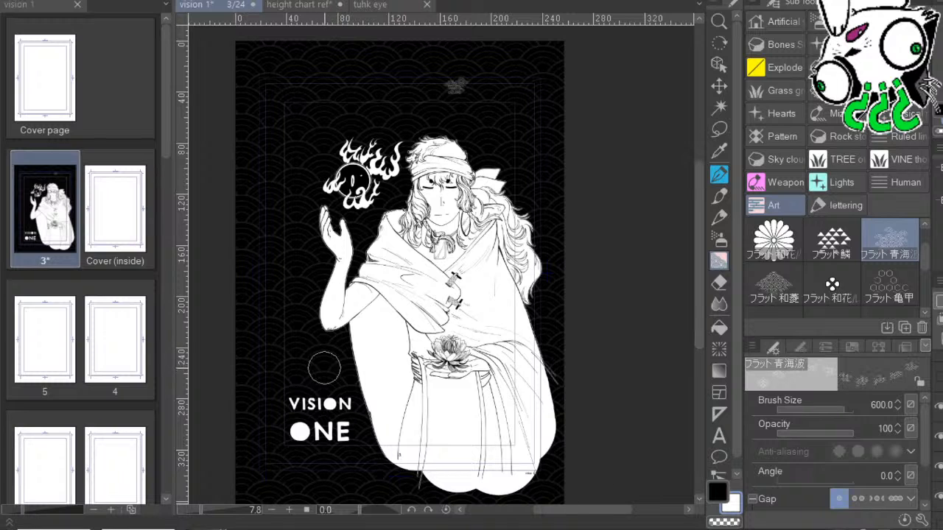
{"action": "mouse_move", "coordinate": [316, 372]}
{"action": "left_mouse_down"}
{"action": "mouse_move", "coordinate": [304, 349]}
{"action": "mouse_move", "coordinate": [395, 80]}
{"action": "mouse_move", "coordinate": [501, 103]}
{"action": "left_mouse_up"}
{"action": "key", "text": "ctrl+z"}
{"action": "left_click_drag", "start_coordinate": [845, 409], "coordinate": [854, 410]}
{"action": "mouse_move", "coordinate": [354, 358]}
{"action": "left_mouse_down"}
{"action": "mouse_move", "coordinate": [360, 452]}
{"action": "mouse_move", "coordinate": [277, 431]}
{"action": "mouse_move", "coordinate": [501, 144]}
{"action": "left_mouse_up"}
{"action": "key", "text": "ctrl+z"}
{"action": "key", "text": "ctrl+z"}
{"action": "key", "text": "ctrl+z"}
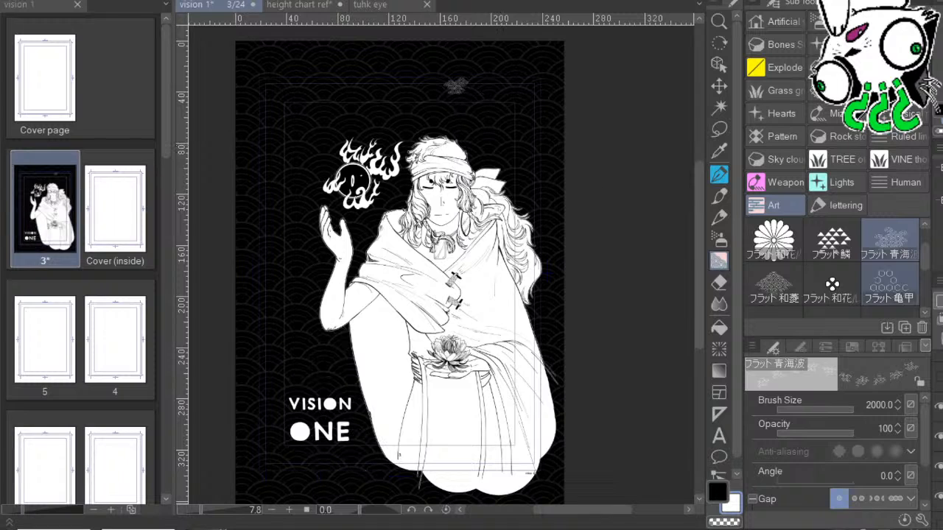
{"action": "key", "text": "ctrl+z"}
Try the 千代紙/松竹梅 motif brush in strokes at size 250 in the upper-right background and size 2000 diagonally across the cover.
{"action": "scroll", "coordinate": [832, 265], "scroll_direction": "up", "scroll_amount": 2}
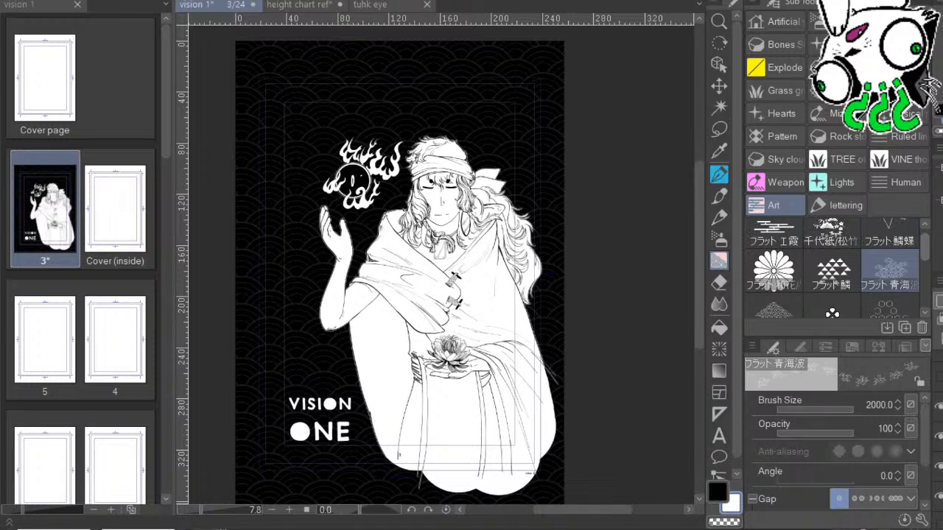
{"action": "left_click", "coordinate": [831, 239]}
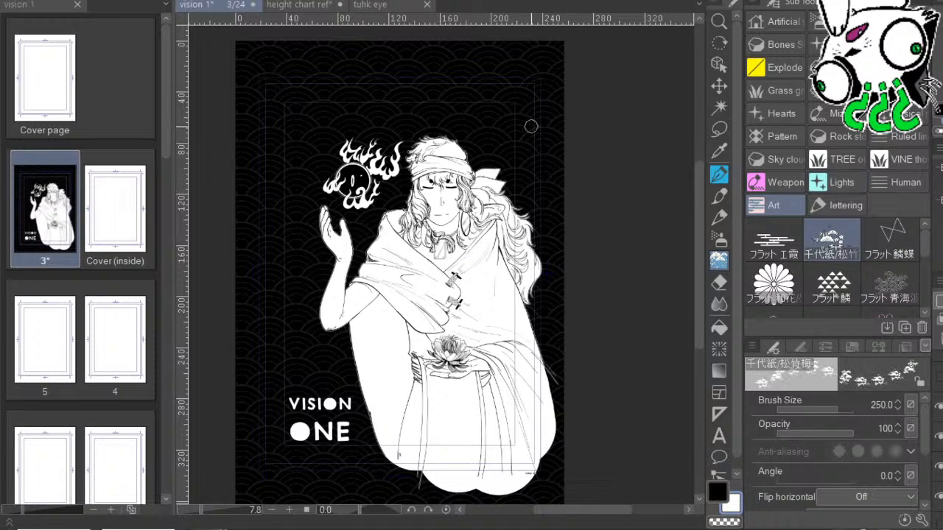
{"action": "left_click_drag", "start_coordinate": [461, 88], "coordinate": [536, 168]}
{"action": "key", "text": "ctrl+z"}
{"action": "key", "text": "x"}
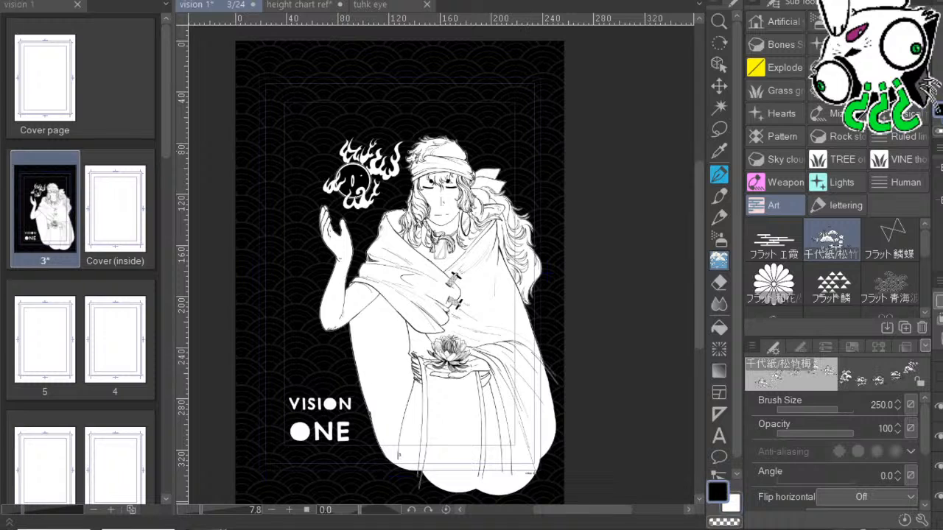
{"action": "left_click_drag", "start_coordinate": [837, 410], "coordinate": [852, 410]}
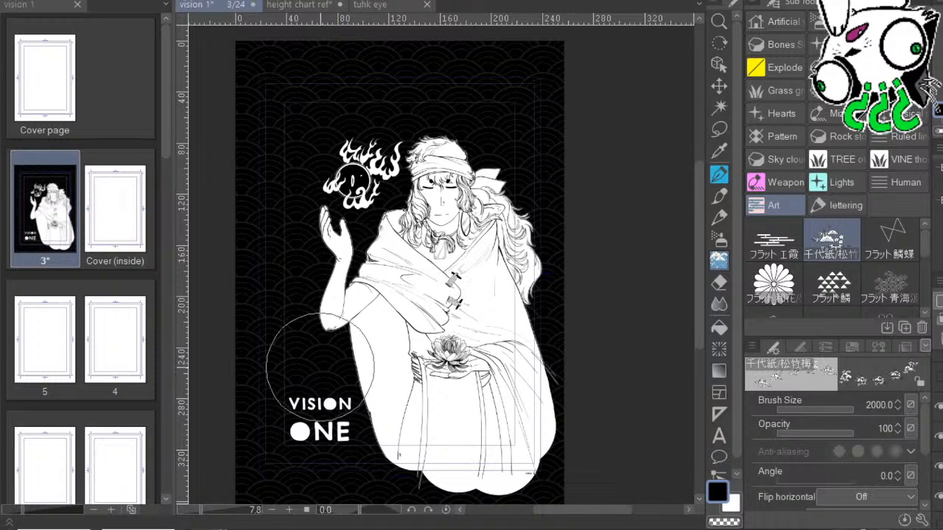
{"action": "mouse_move", "coordinate": [321, 368]}
{"action": "left_mouse_down"}
{"action": "mouse_move", "coordinate": [301, 262]}
{"action": "mouse_move", "coordinate": [552, 110]}
{"action": "left_mouse_up"}
{"action": "key", "text": "ctrl+z"}
Try 千代紙/松竹梅 stamps in the upper-left and upper-right background and in a row along the cover's top edge, undoing each placement.
{"action": "left_click", "coordinate": [280, 162]}
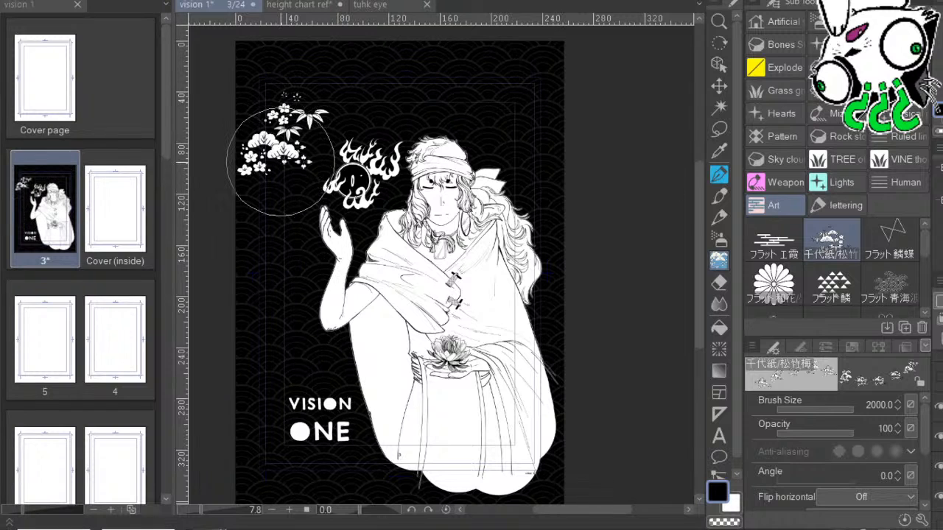
{"action": "key", "text": "ctrl+z"}
{"action": "left_click", "coordinate": [507, 127]}
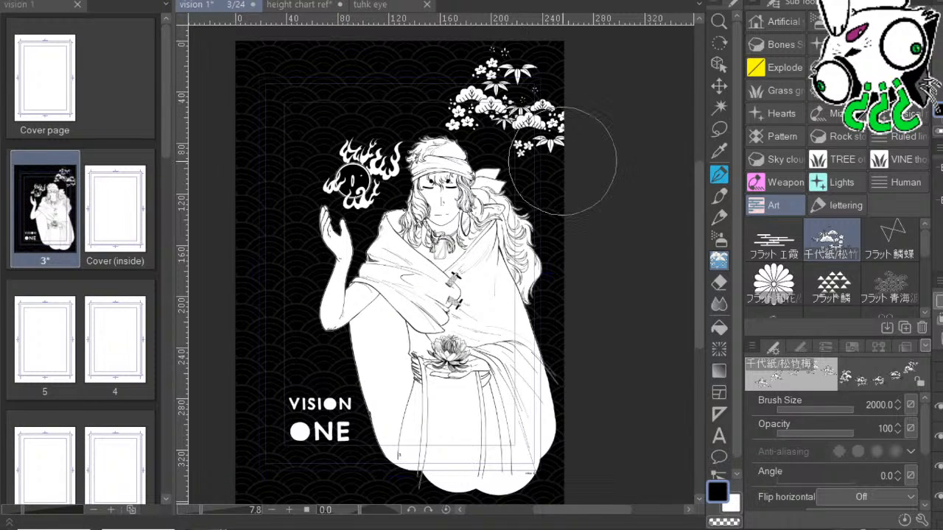
{"action": "key", "text": "ctrl+z"}
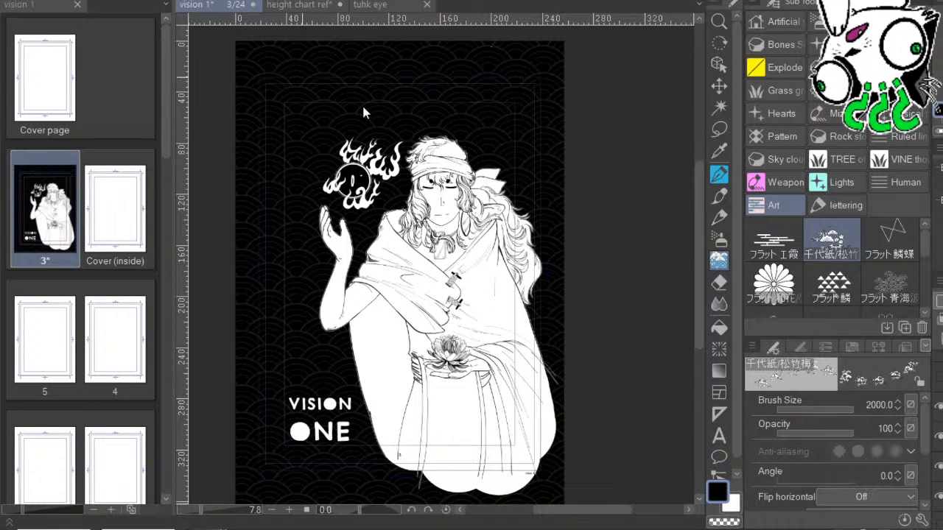
{"action": "left_click_drag", "start_coordinate": [287, 87], "coordinate": [505, 84]}
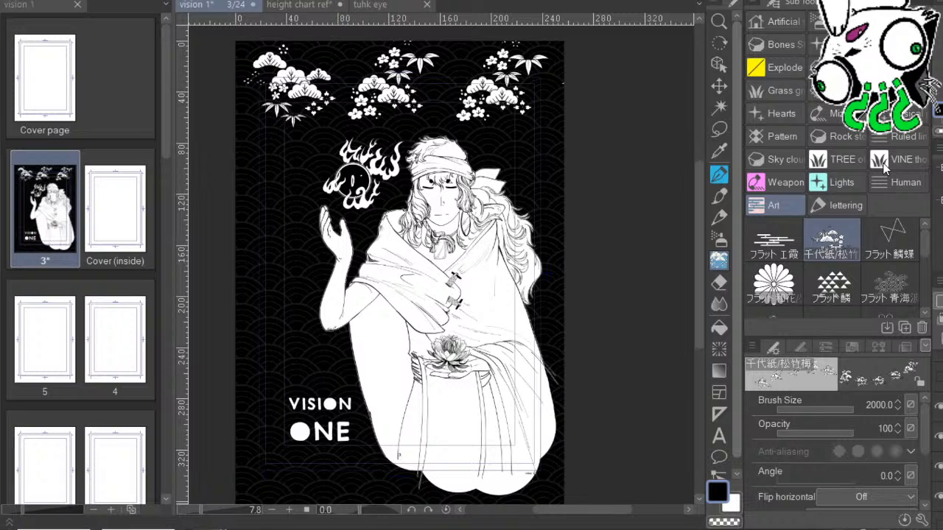
{"action": "key", "text": "ctrl+z"}
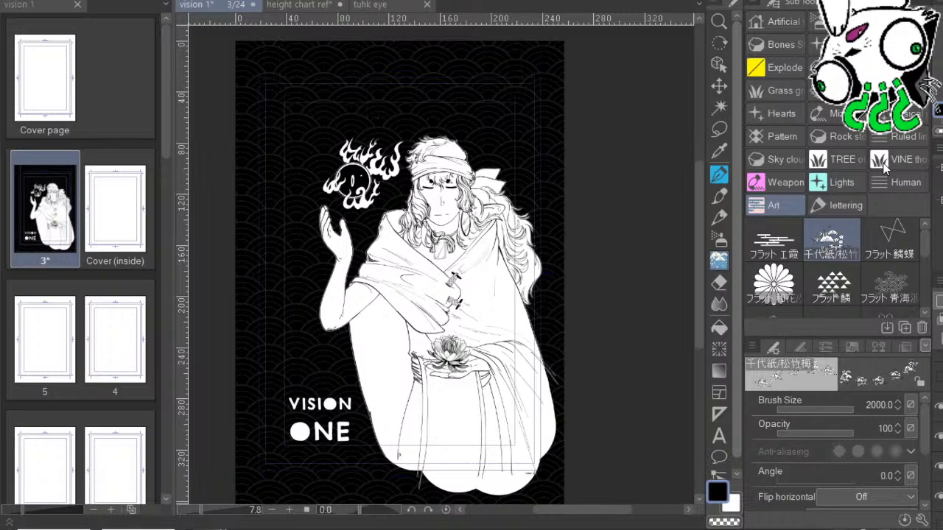
Stamp a white フラット 鱗 triangle pattern at brush size 2000 in the upper-right background, redoing it farther from the figure's head.
{"action": "left_click_drag", "start_coordinate": [502, 241], "coordinate": [480, 261]}
{"action": "left_click", "coordinate": [833, 282]}
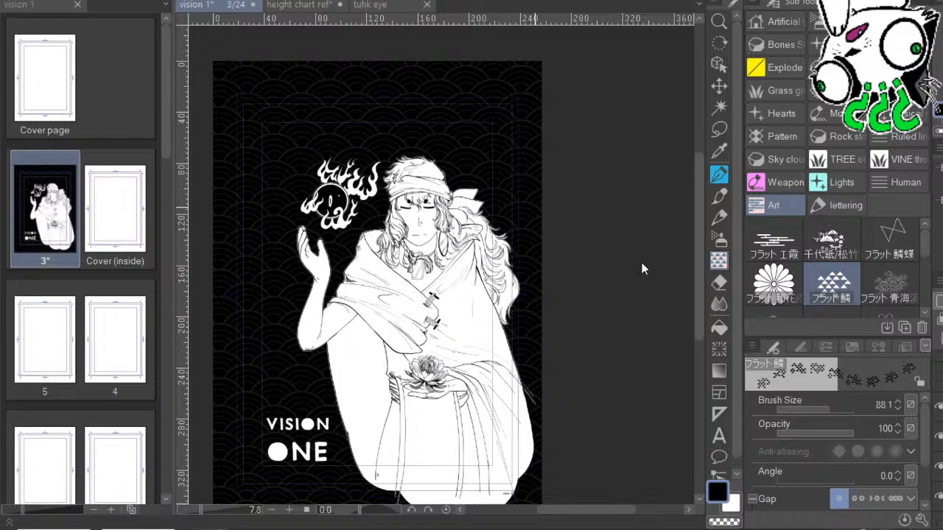
{"action": "key", "text": "x"}
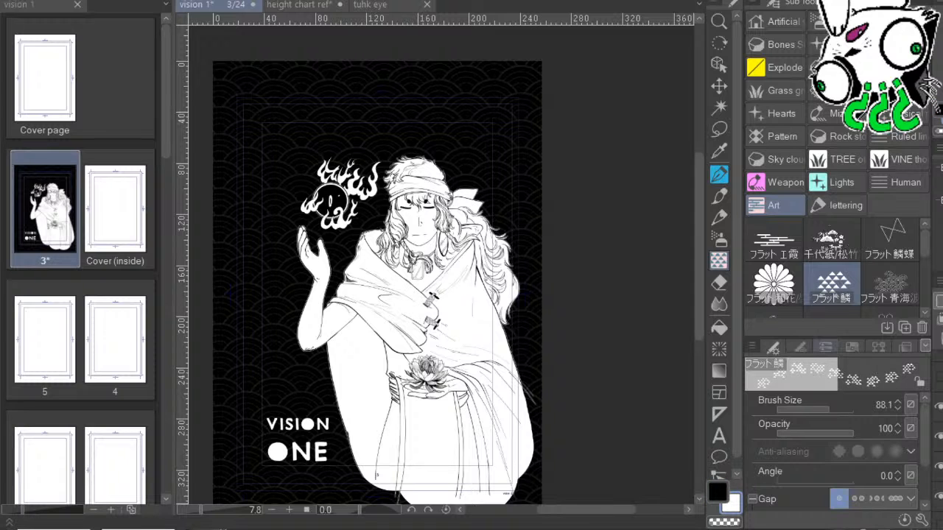
{"action": "left_click_drag", "start_coordinate": [829, 407], "coordinate": [854, 407]}
{"action": "left_click", "coordinate": [455, 137]}
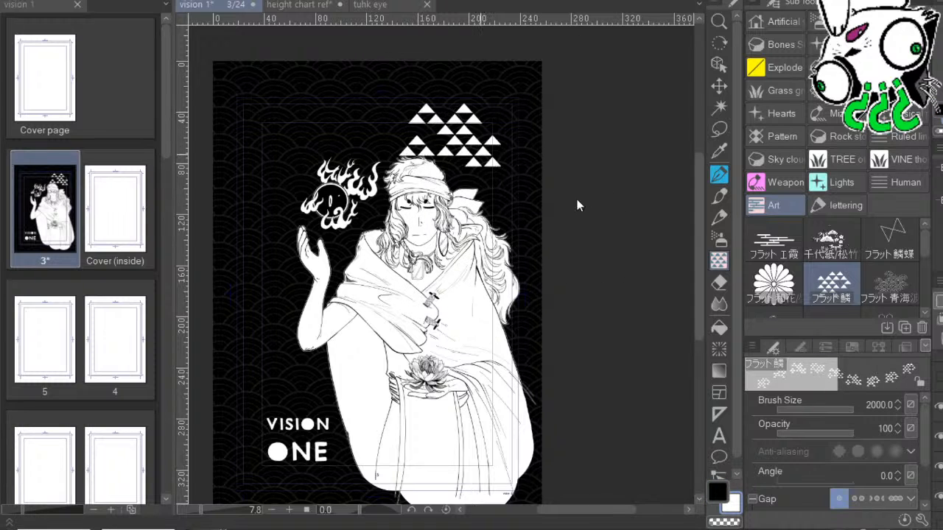
{"action": "key", "text": "ctrl+z"}
{"action": "left_click", "coordinate": [494, 125]}
Try the triangle pattern beside the raised hand and over the title, then stamp it in the upper-left background above the flames.
{"action": "left_click", "coordinate": [284, 214]}
{"action": "key", "text": "ctrl+z"}
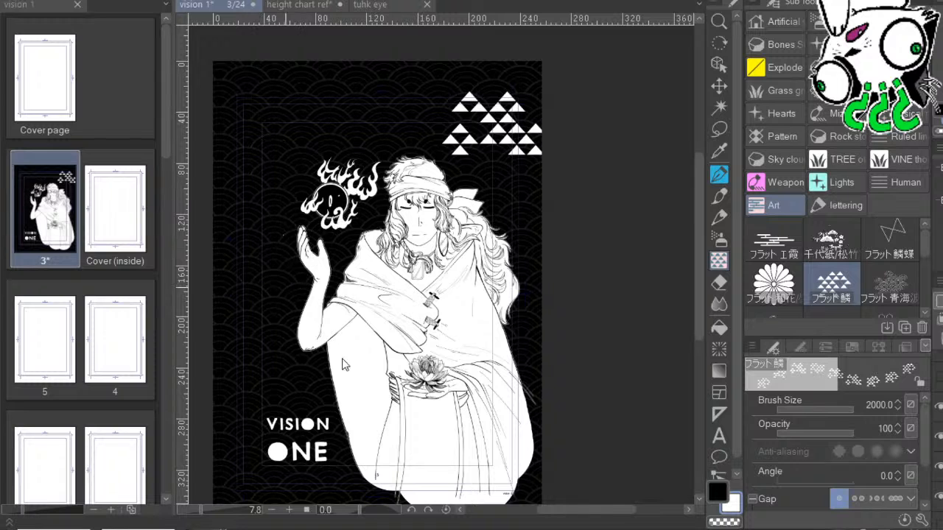
{"action": "left_click", "coordinate": [306, 407]}
{"action": "key", "text": "ctrl+z"}
{"action": "left_click", "coordinate": [263, 145]}
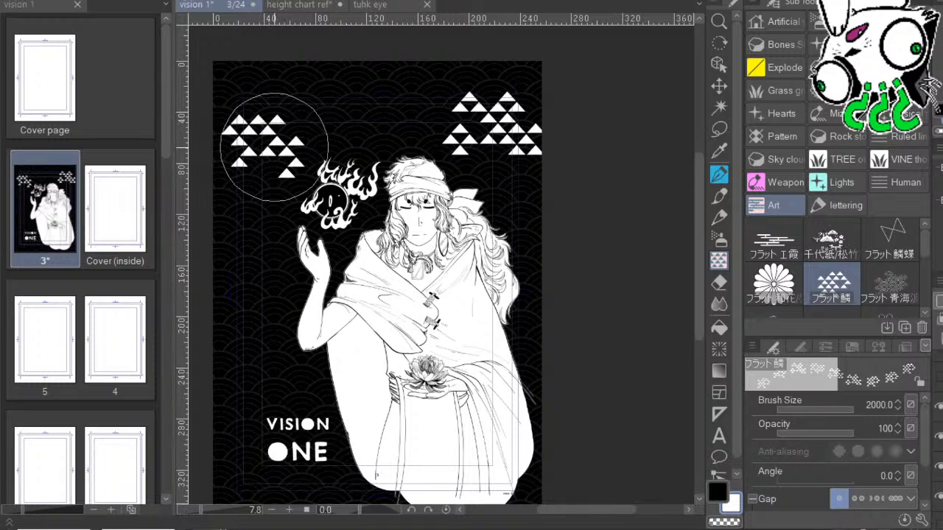
Try the triangle pattern beside the raised hand, and undo it together with the upper-left triangle stamp.
{"action": "left_click", "coordinate": [304, 287]}
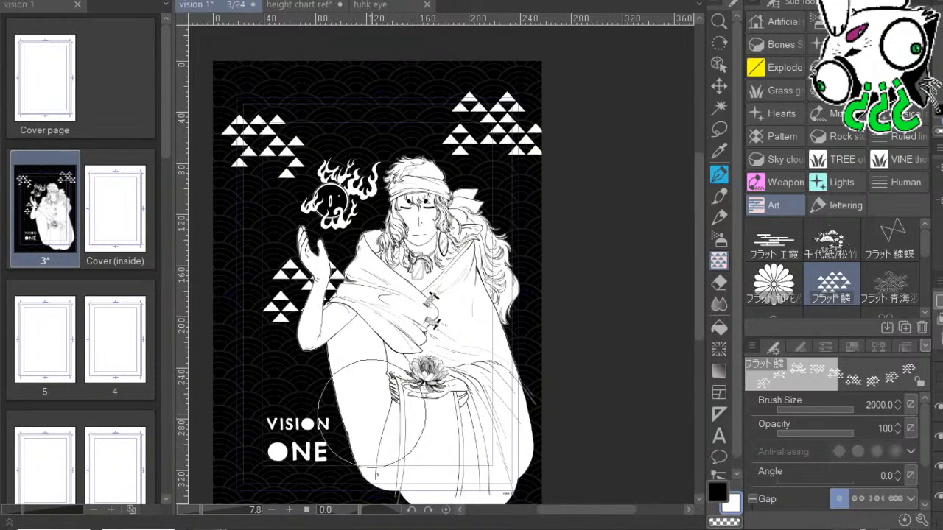
{"action": "key", "text": "ctrl+z"}
{"action": "key", "text": "ctrl+z"}
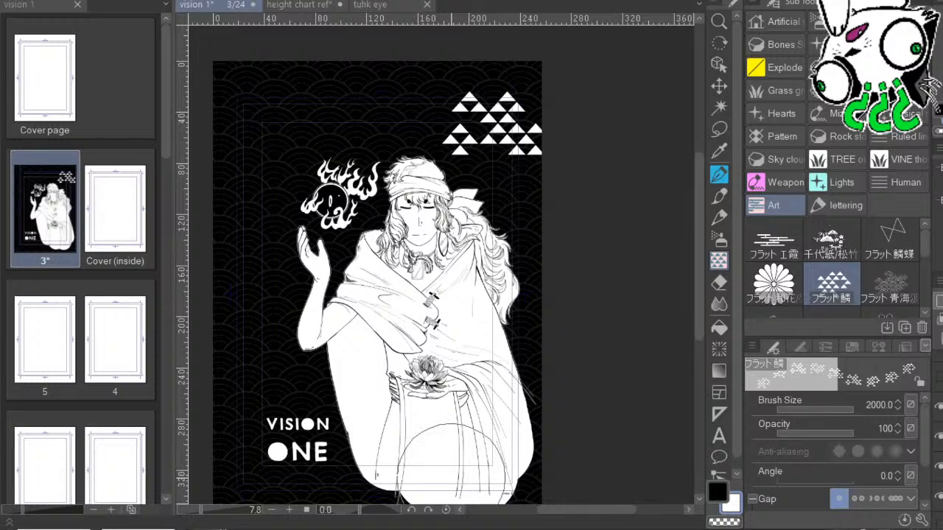
Try the 房紐 cord brush in a long curved stroke from the upper-left background to the figure's sleeve, then undo it.
{"action": "left_click", "coordinate": [890, 284]}
{"action": "left_click_drag", "start_coordinate": [925, 244], "coordinate": [925, 264]}
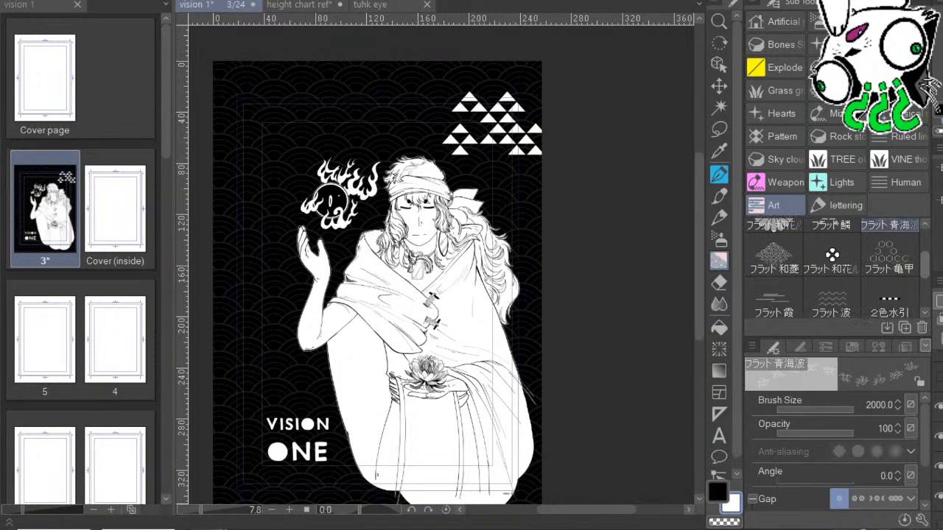
{"action": "scroll", "coordinate": [833, 273], "scroll_direction": "down", "scroll_amount": 1}
{"action": "left_click", "coordinate": [891, 284]}
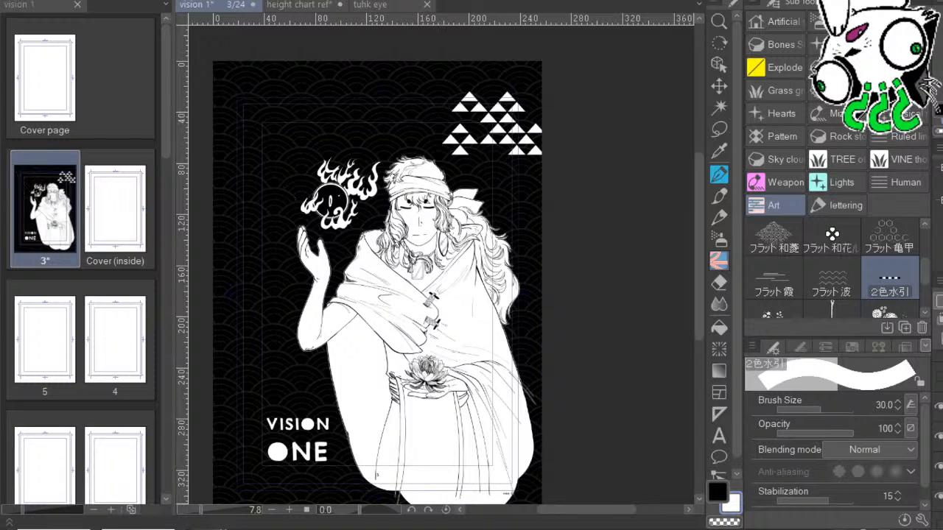
{"action": "scroll", "coordinate": [870, 295], "scroll_direction": "down", "scroll_amount": 1}
{"action": "left_click", "coordinate": [832, 295]}
{"action": "left_click_drag", "start_coordinate": [256, 94], "coordinate": [335, 383]}
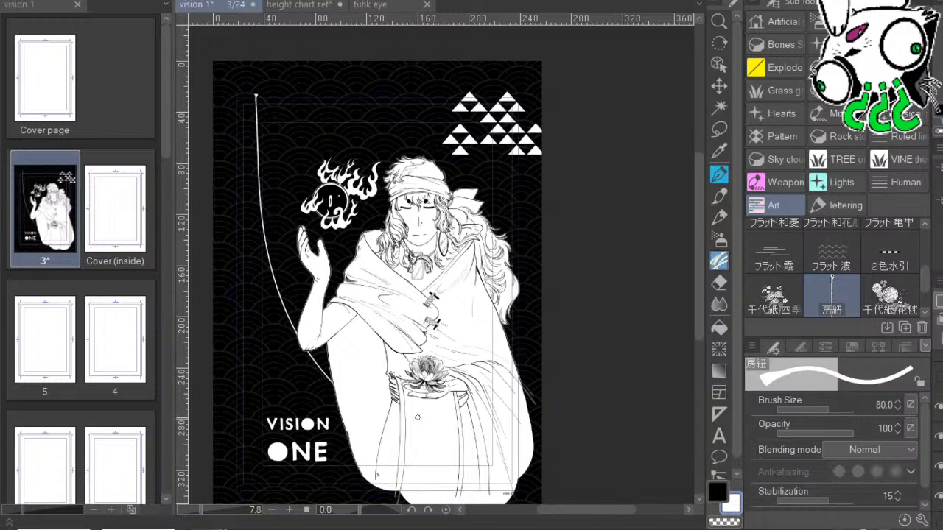
{"action": "key", "text": "ctrl+z"}
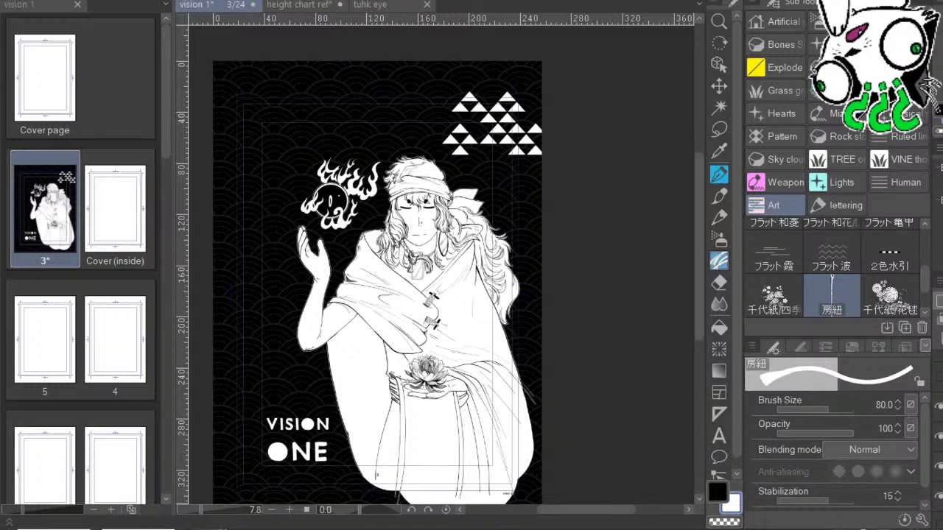
Try the モンステラ葉 leaf brush at size 486 in the background around the flames, then undo it.
{"action": "left_click", "coordinate": [900, 67]}
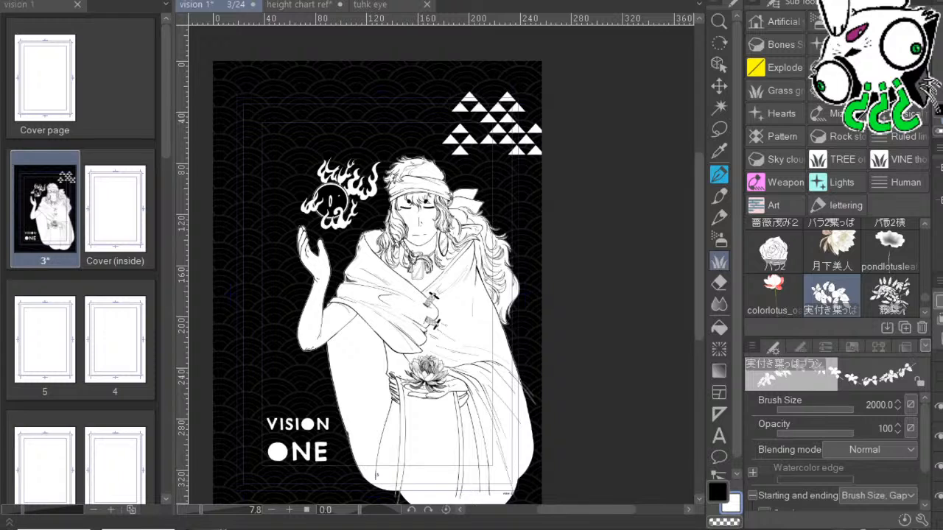
{"action": "left_click", "coordinate": [810, 91]}
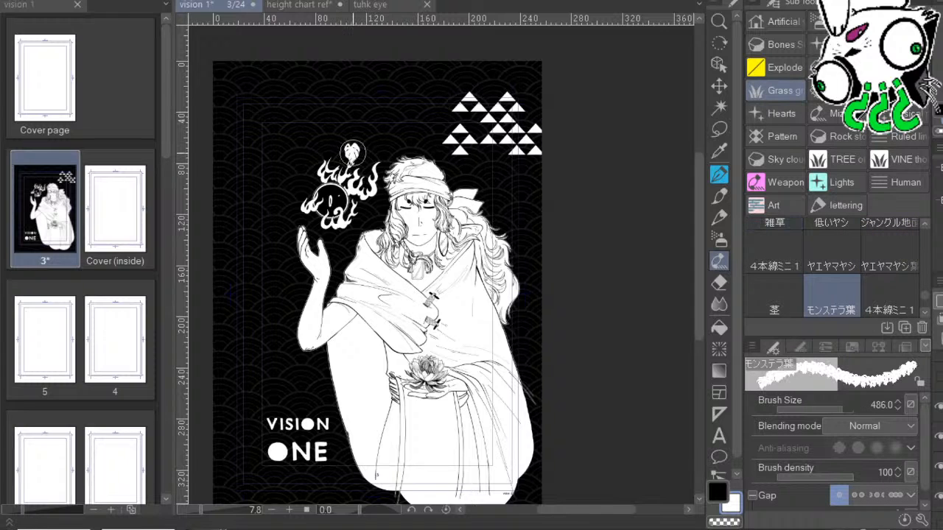
{"action": "left_click_drag", "start_coordinate": [260, 398], "coordinate": [354, 147]}
{"action": "key", "text": "ctrl+z"}
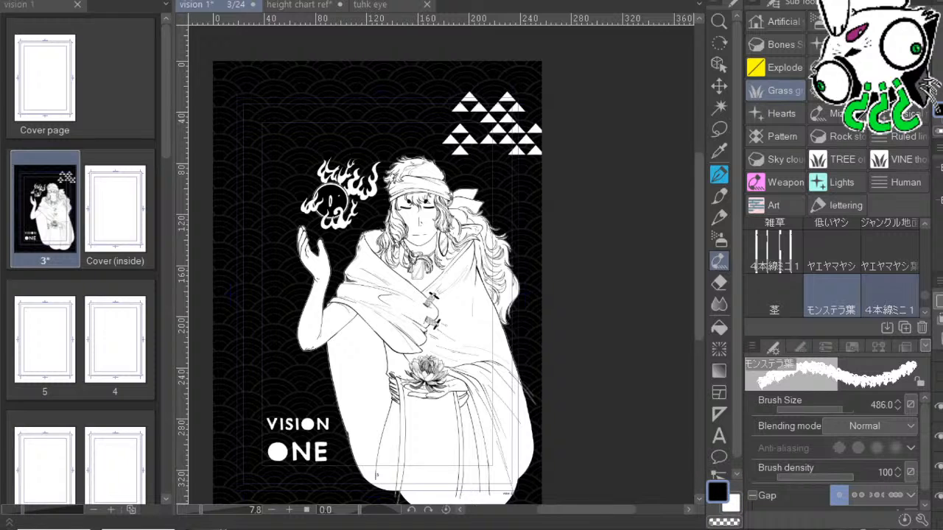
Try the ジャングル地面 brush at size 2000 and the 低いヤシ brush in the background beside the raised hand, undoing both.
{"action": "scroll", "coordinate": [833, 272], "scroll_direction": "up", "scroll_amount": 3}
{"action": "scroll", "coordinate": [833, 287], "scroll_direction": "down", "scroll_amount": 1}
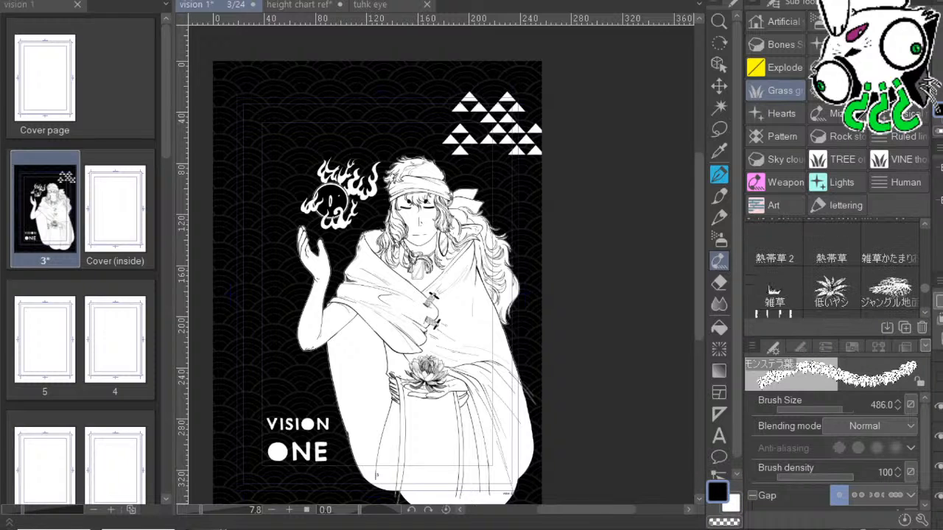
{"action": "left_click", "coordinate": [890, 287]}
{"action": "left_click_drag", "start_coordinate": [285, 325], "coordinate": [272, 284]}
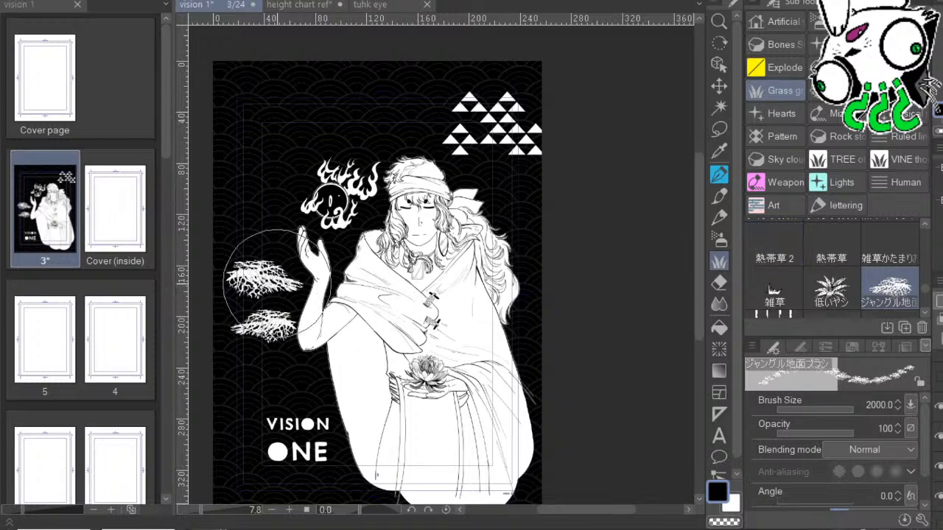
{"action": "key", "text": "ctrl+z"}
{"action": "left_click", "coordinate": [831, 288]}
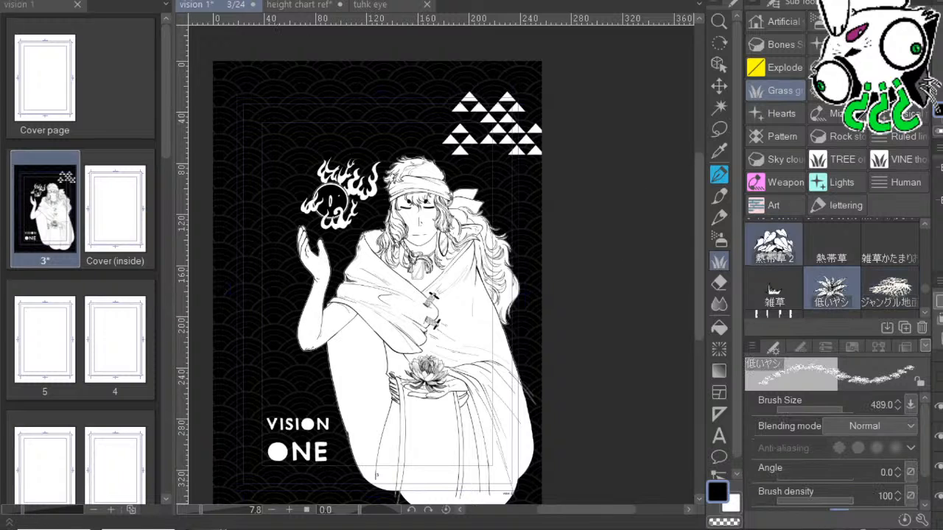
{"action": "left_click_drag", "start_coordinate": [251, 368], "coordinate": [263, 324]}
{"action": "key", "text": "ctrl+z"}
Try the two ジャングル葉 foliage brushes at size 2000 in the upper-left background, undoing each stamp.
{"action": "left_click", "coordinate": [773, 244]}
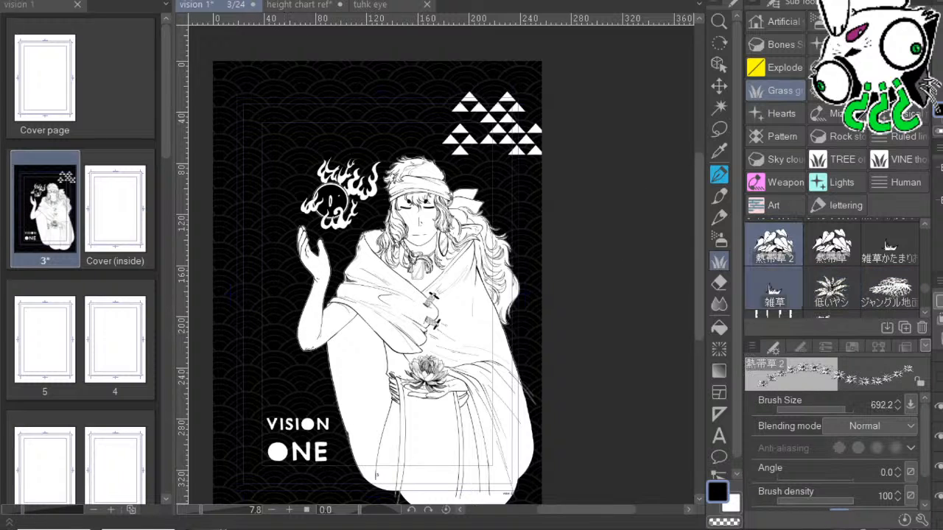
{"action": "scroll", "coordinate": [833, 269], "scroll_direction": "up", "scroll_amount": 2}
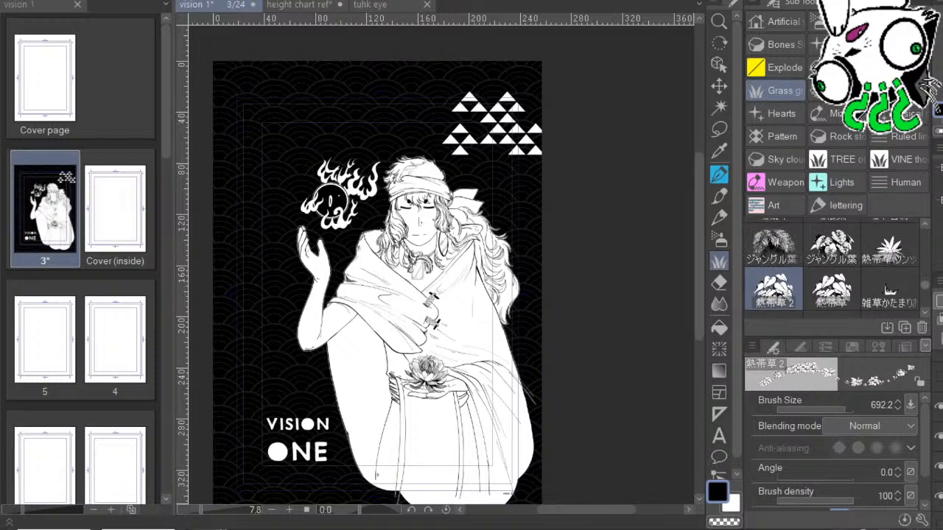
{"action": "scroll", "coordinate": [887, 315], "scroll_direction": "up", "scroll_amount": 1}
{"action": "left_click", "coordinate": [774, 243]}
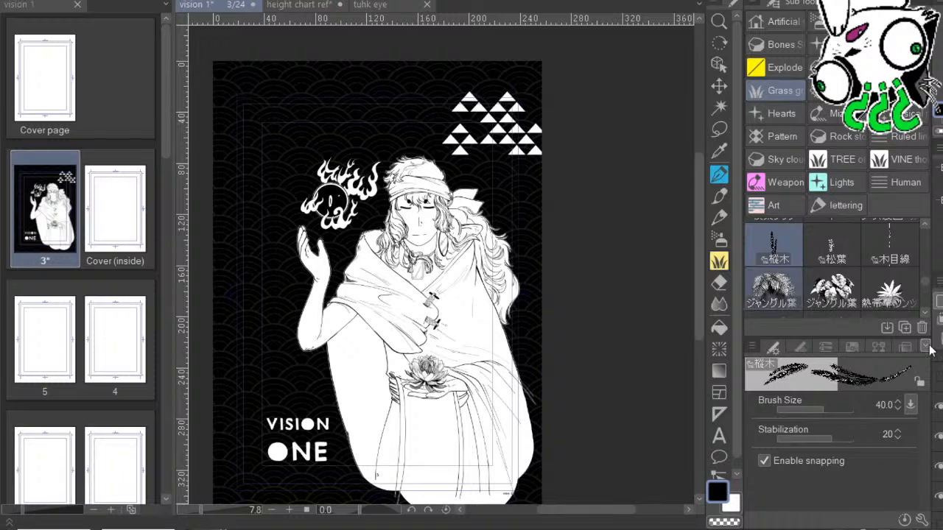
{"action": "left_click", "coordinate": [773, 287]}
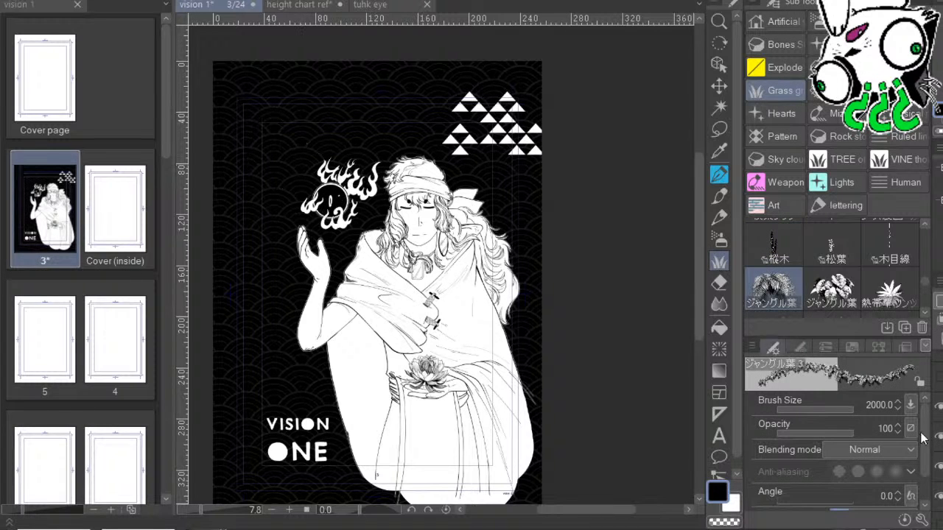
{"action": "left_click", "coordinate": [273, 151]}
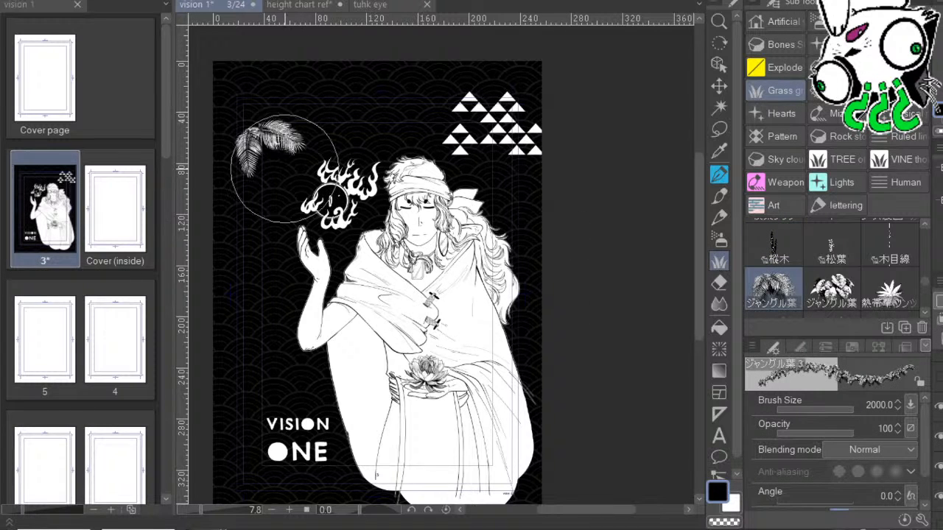
{"action": "key", "text": "ctrl+z"}
{"action": "left_click", "coordinate": [832, 287]}
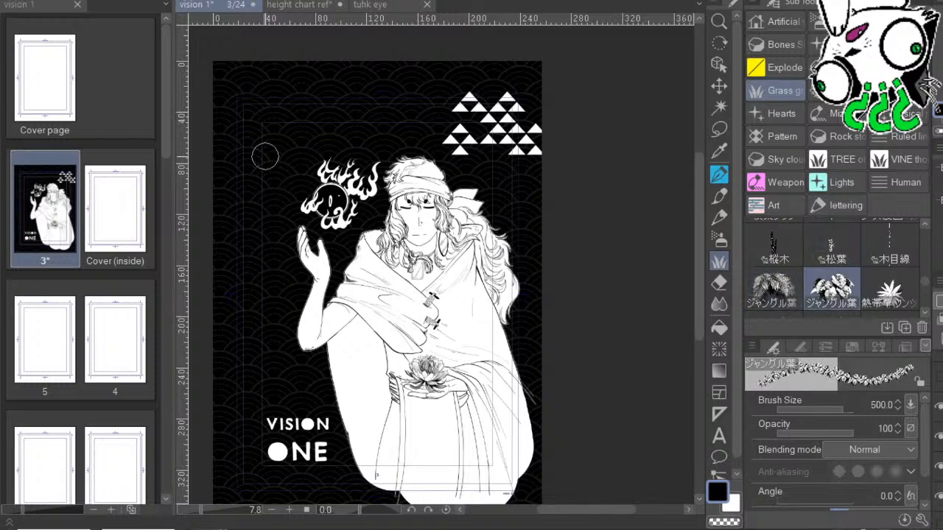
{"action": "left_click", "coordinate": [270, 152]}
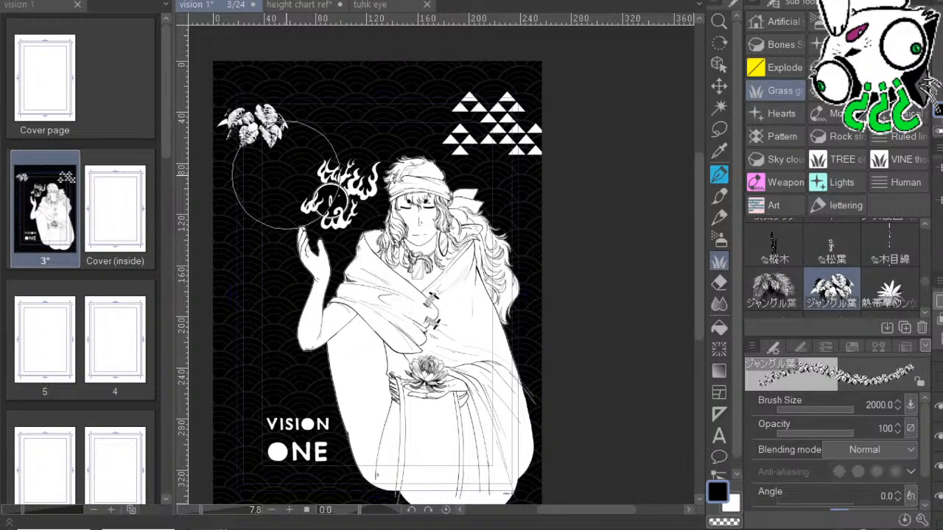
{"action": "key", "text": "ctrl+z"}
Choose the モンステラ葉 brush from the grass brushes and set its size to 2000.
{"action": "scroll", "coordinate": [832, 269], "scroll_direction": "down", "scroll_amount": 2}
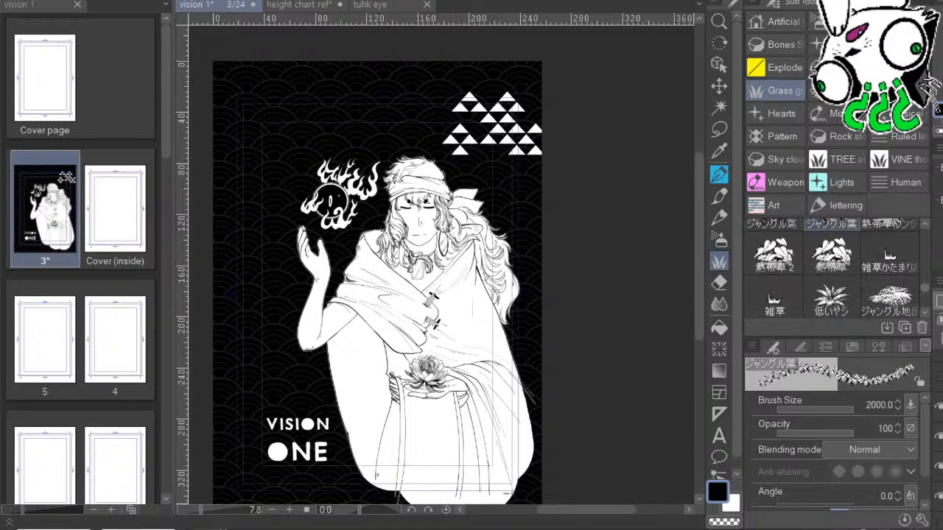
{"action": "scroll", "coordinate": [832, 452], "scroll_direction": "down", "scroll_amount": 1}
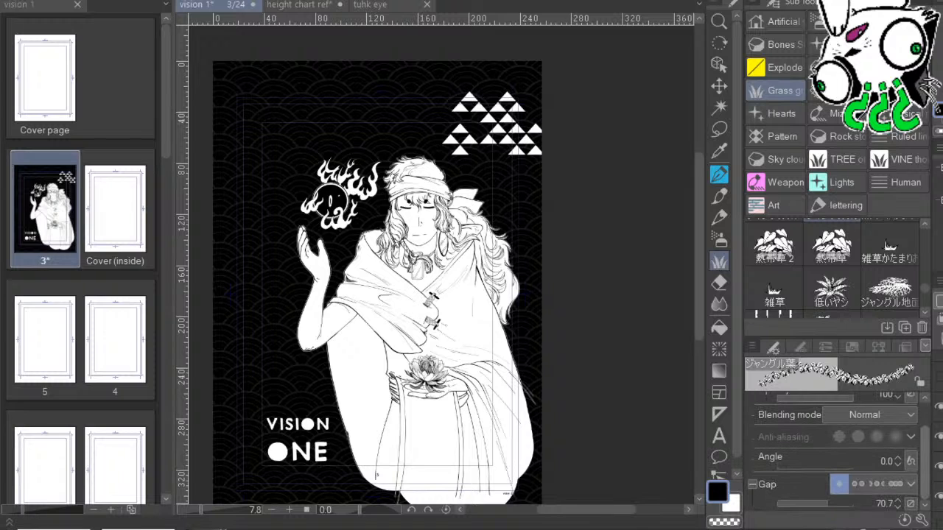
{"action": "scroll", "coordinate": [833, 452], "scroll_direction": "up", "scroll_amount": 1}
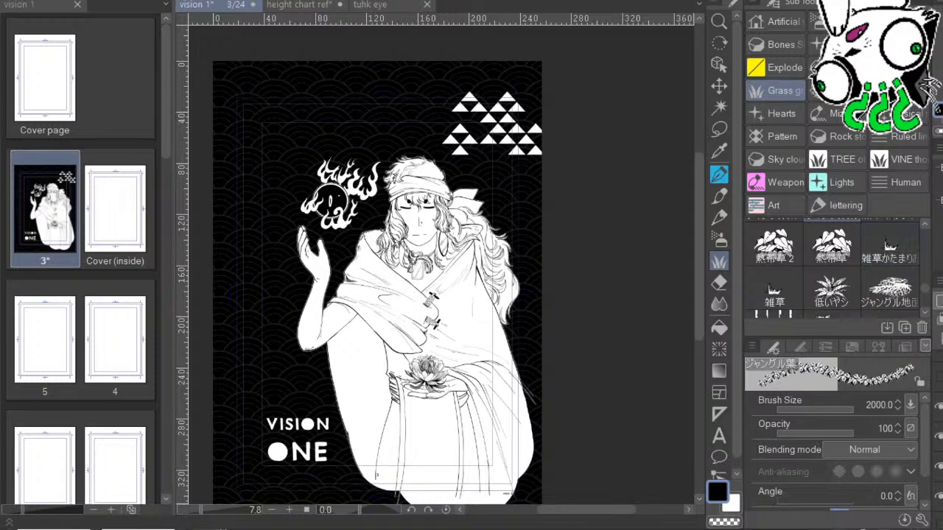
{"action": "scroll", "coordinate": [833, 269], "scroll_direction": "down", "scroll_amount": 1}
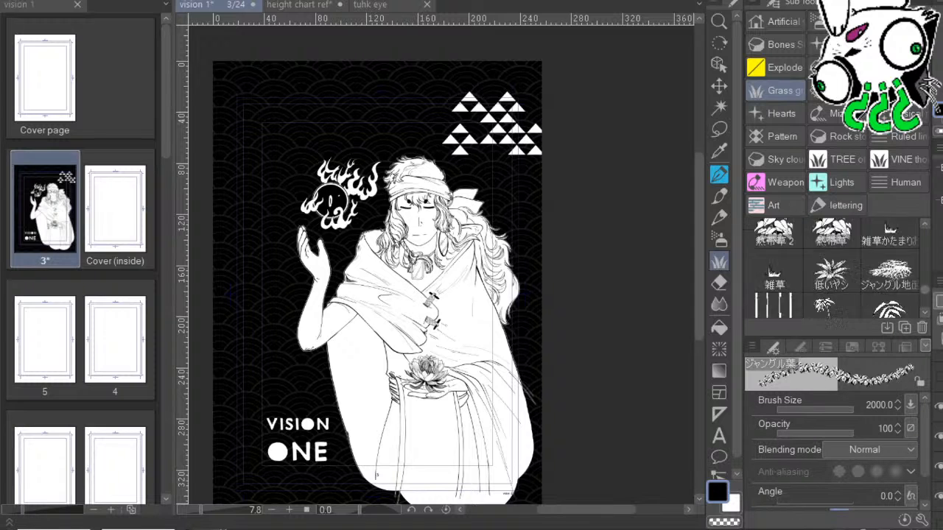
{"action": "scroll", "coordinate": [833, 269], "scroll_direction": "up", "scroll_amount": 4}
{"action": "scroll", "coordinate": [833, 269], "scroll_direction": "down", "scroll_amount": 4}
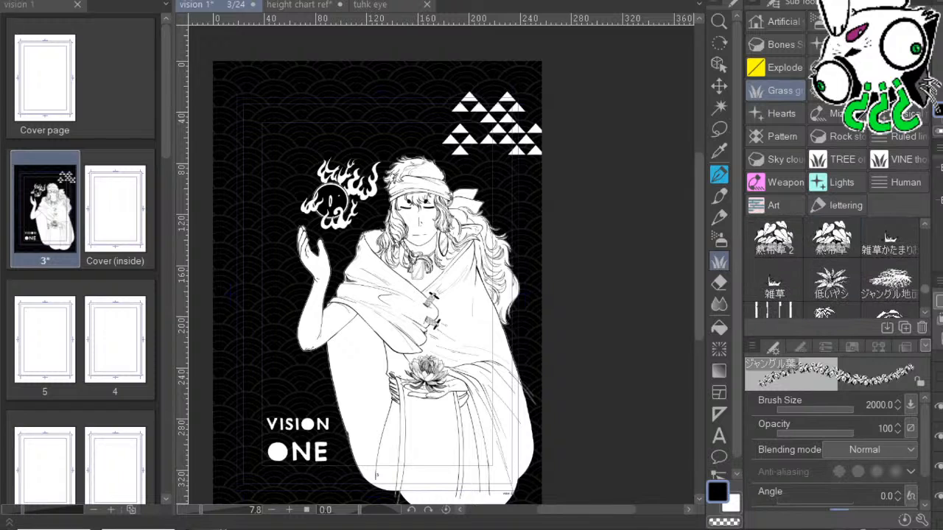
{"action": "scroll", "coordinate": [832, 269], "scroll_direction": "down", "scroll_amount": 5}
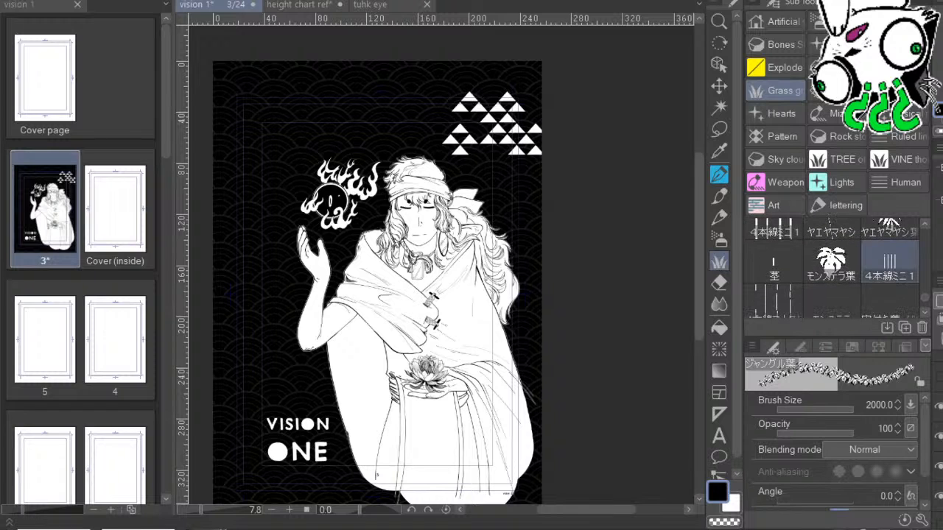
{"action": "left_click", "coordinate": [831, 267]}
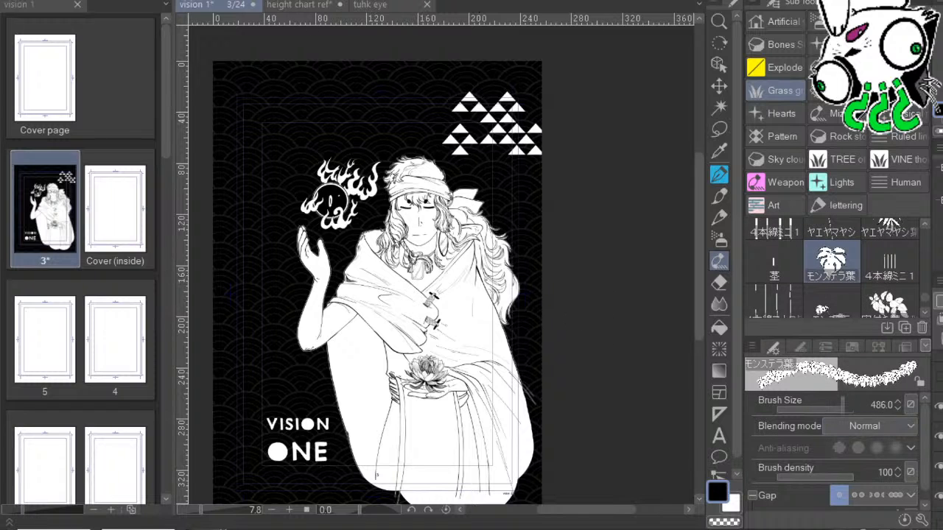
{"action": "left_click_drag", "start_coordinate": [441, 265], "coordinate": [489, 286], "text": "ctrl+alt"}
Try short モンステラ葉 strokes in the upper-left background above the flames, undoing each one.
{"action": "left_click_drag", "start_coordinate": [258, 141], "coordinate": [312, 191]}
{"action": "key", "text": "ctrl+z"}
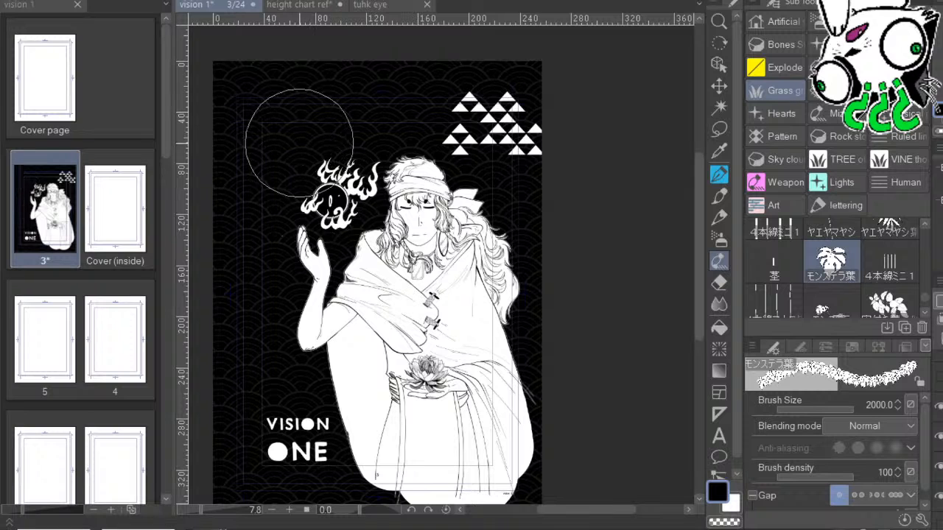
{"action": "left_click_drag", "start_coordinate": [300, 143], "coordinate": [341, 184]}
{"action": "left_click_drag", "start_coordinate": [250, 148], "coordinate": [281, 221]}
{"action": "key", "text": "ctrl+z"}
{"action": "key", "text": "ctrl+z"}
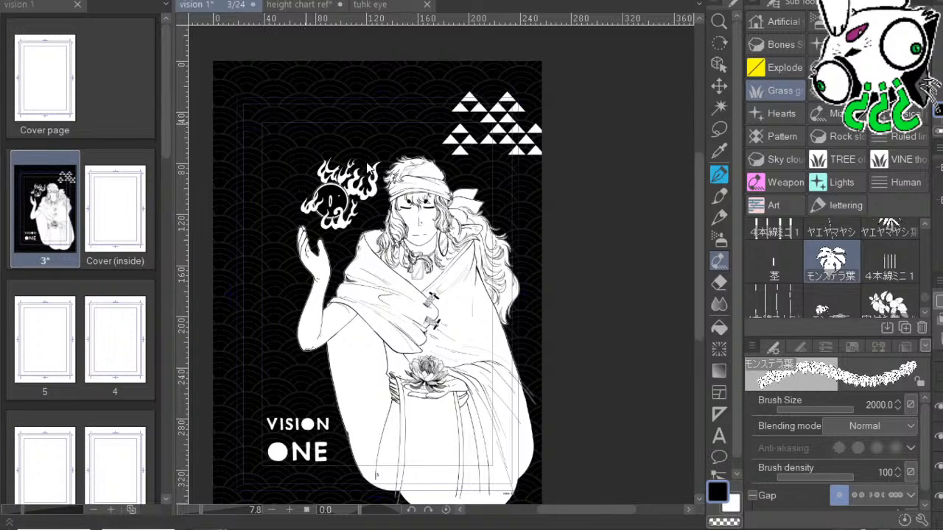
Try モンステラ葉 leaves across the cover's top and in both upper corners, then undo them and the upper-right triangle pattern.
{"action": "mouse_move", "coordinate": [253, 116]}
{"action": "left_mouse_down"}
{"action": "mouse_move", "coordinate": [440, 113]}
{"action": "mouse_move", "coordinate": [567, 116]}
{"action": "left_mouse_up"}
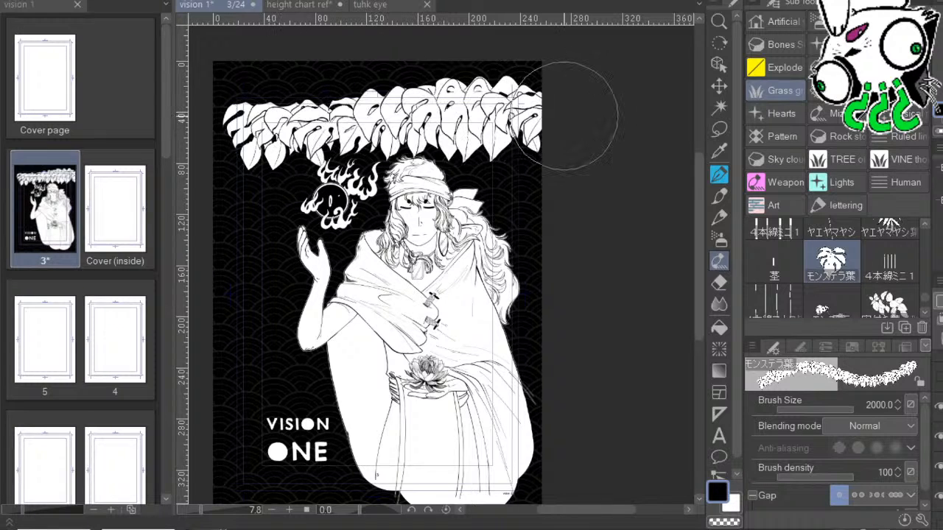
{"action": "key", "text": "ctrl+z"}
{"action": "left_click", "coordinate": [263, 131]}
{"action": "left_click_drag", "start_coordinate": [488, 126], "coordinate": [516, 138]}
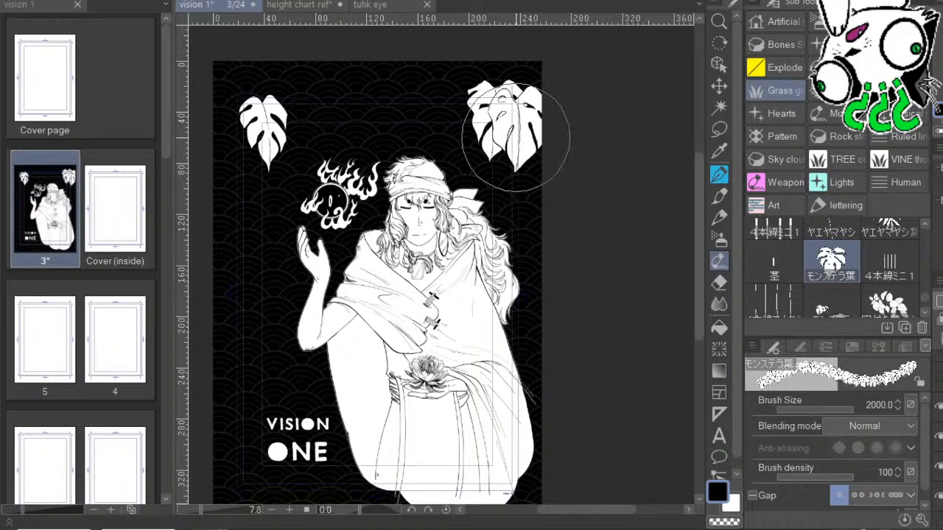
{"action": "key", "text": "ctrl+z"}
{"action": "left_click", "coordinate": [498, 158]}
{"action": "key", "text": "ctrl+z"}
{"action": "key", "text": "ctrl+z"}
Try different placements of single and overlapping モンステラ葉 leaves in the upper-left background, undoing each attempt.
{"action": "left_click", "coordinate": [282, 141]}
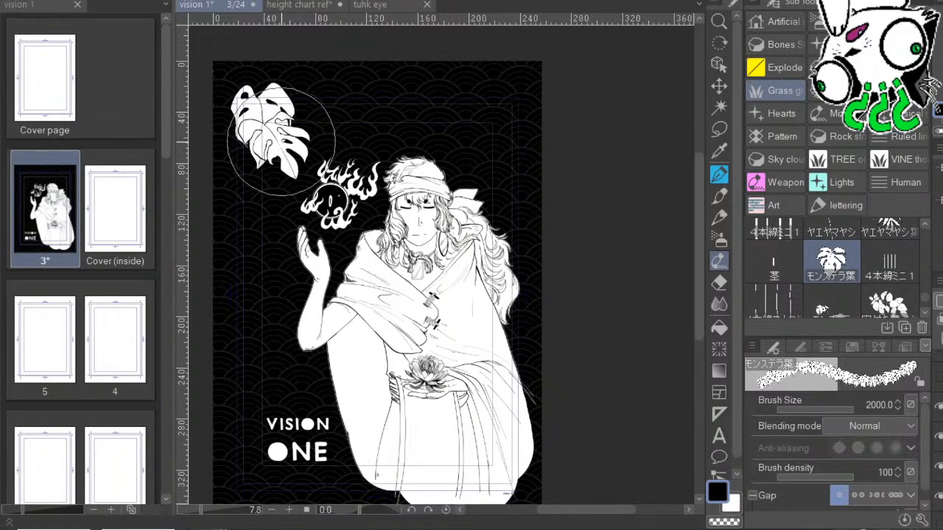
{"action": "key", "text": "ctrl+z"}
{"action": "left_click_drag", "start_coordinate": [263, 127], "coordinate": [294, 156]}
{"action": "key", "text": "ctrl+z"}
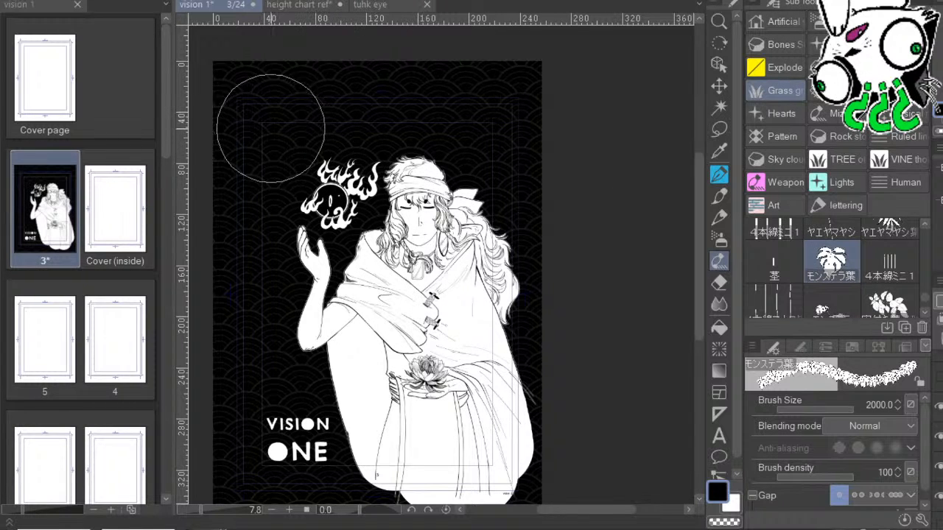
{"action": "left_click", "coordinate": [279, 134]}
{"action": "key", "text": "ctrl+z"}
{"action": "left_click", "coordinate": [281, 131]}
{"action": "left_click", "coordinate": [278, 108]}
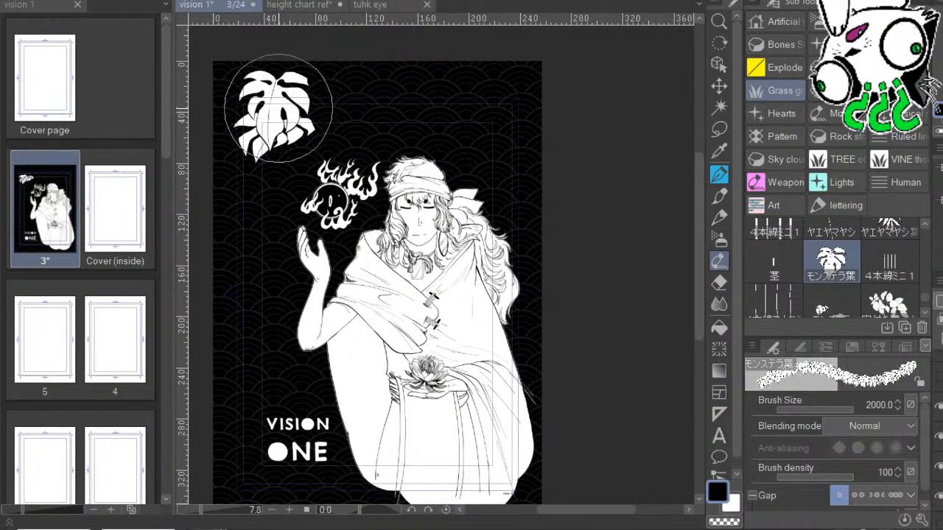
{"action": "key", "text": "ctrl+z"}
{"action": "key", "text": "ctrl+z"}
{"action": "left_click", "coordinate": [329, 131]}
{"action": "key", "text": "ctrl+z"}
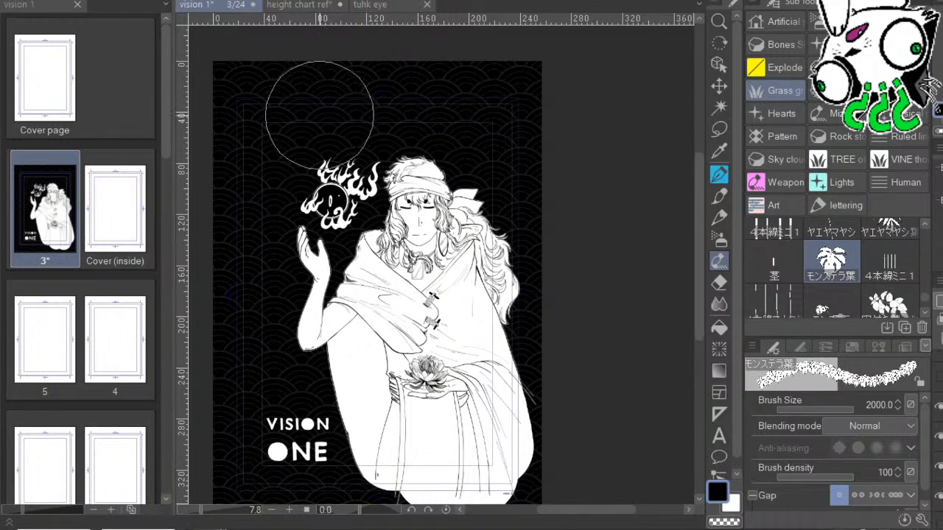
Stamp white モンステラ葉 leaves at size 2000 above the flames and beside them in the upper-left background.
{"action": "left_click", "coordinate": [320, 114]}
{"action": "left_click_drag", "start_coordinate": [252, 116], "coordinate": [296, 190]}
{"action": "key", "text": "ctrl+z"}
{"action": "left_click", "coordinate": [267, 118]}
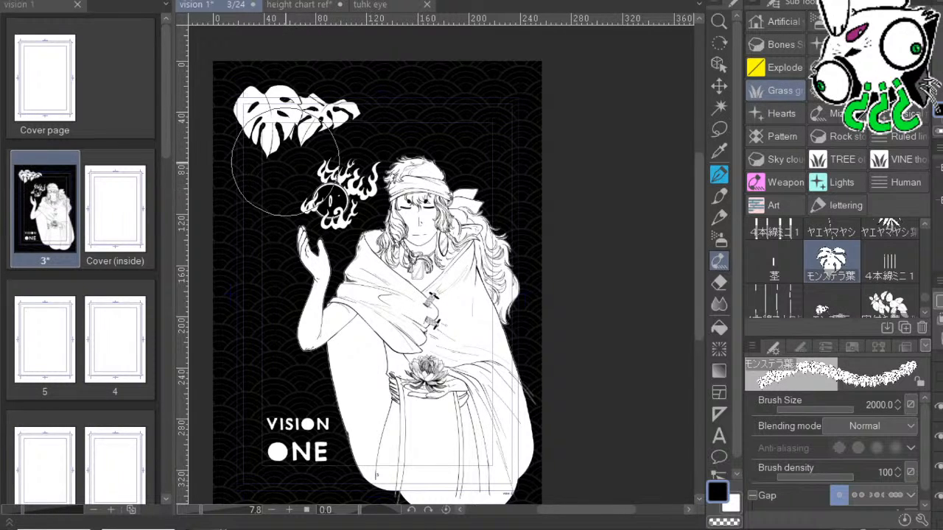
Try a repositioned モンステラ葉 leaf in the upper-left background and single leaves in the upper-right, undoing the upper-right attempts.
{"action": "key", "text": "ctrl+z"}
{"action": "left_click", "coordinate": [261, 137]}
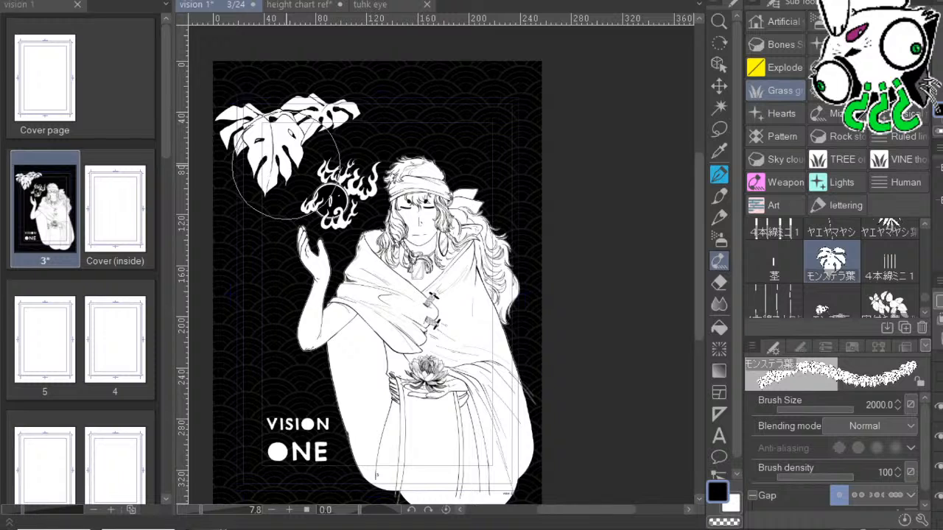
{"action": "left_click", "coordinate": [489, 151]}
{"action": "key", "text": "ctrl+z"}
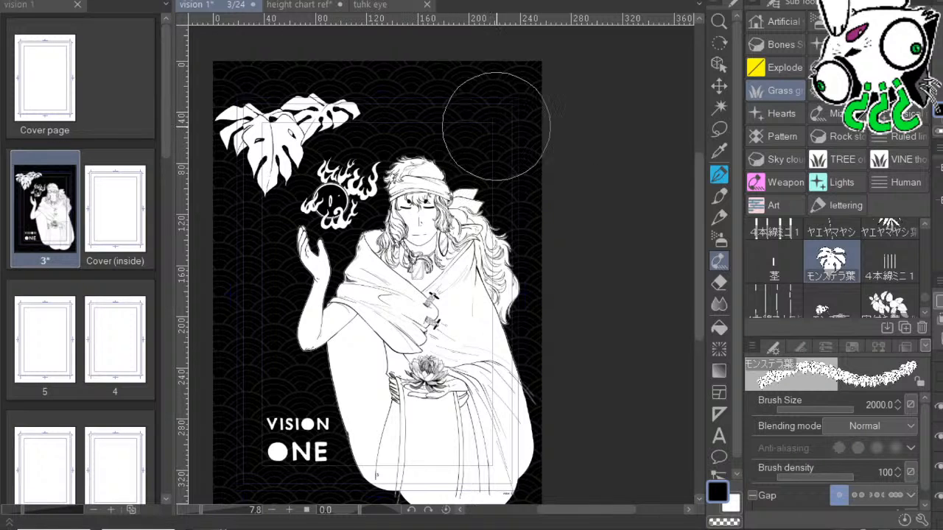
{"action": "left_click", "coordinate": [484, 157]}
{"action": "key", "text": "ctrl+z"}
{"action": "left_click", "coordinate": [481, 158]}
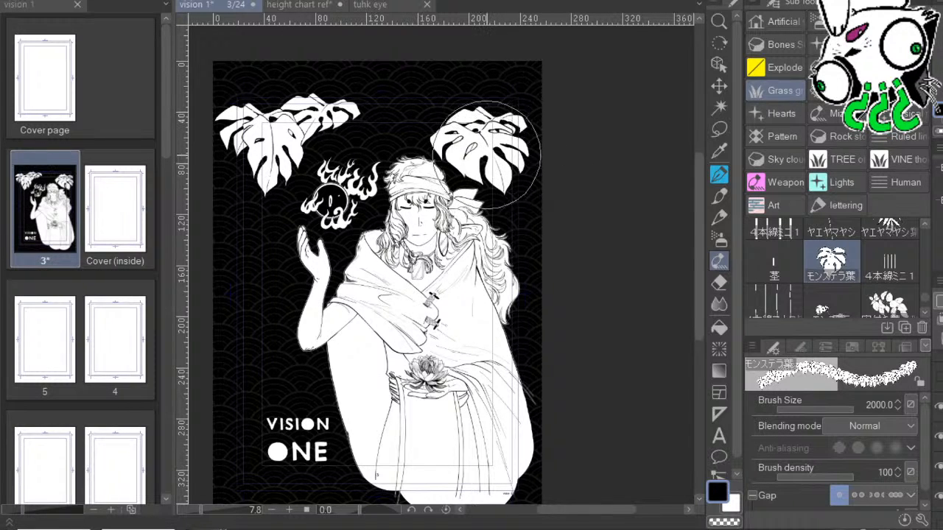
{"action": "key", "text": "ctrl+z"}
{"action": "left_click", "coordinate": [483, 121]}
{"action": "key", "text": "ctrl+z"}
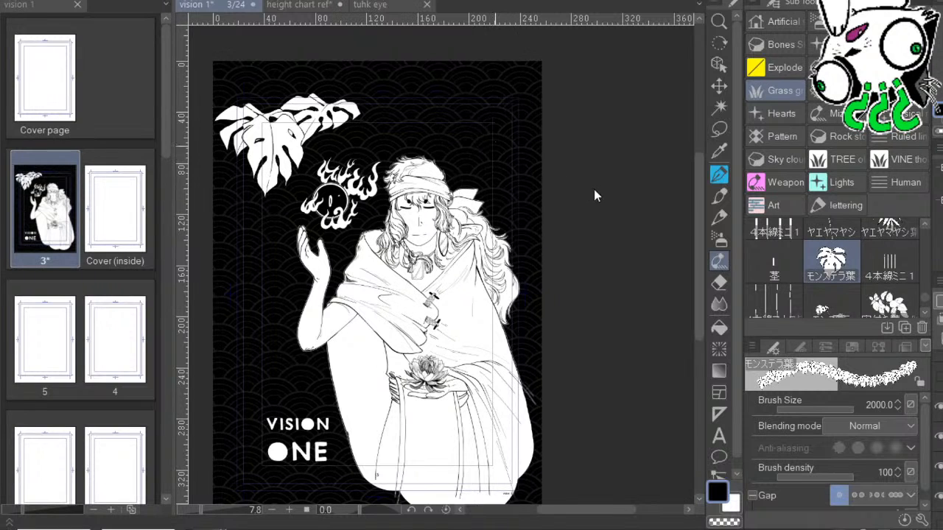
Try one more モンステラ葉 leaf in the upper-right background, then undo all the monstera leaves on the cover.
{"action": "left_click", "coordinate": [486, 124]}
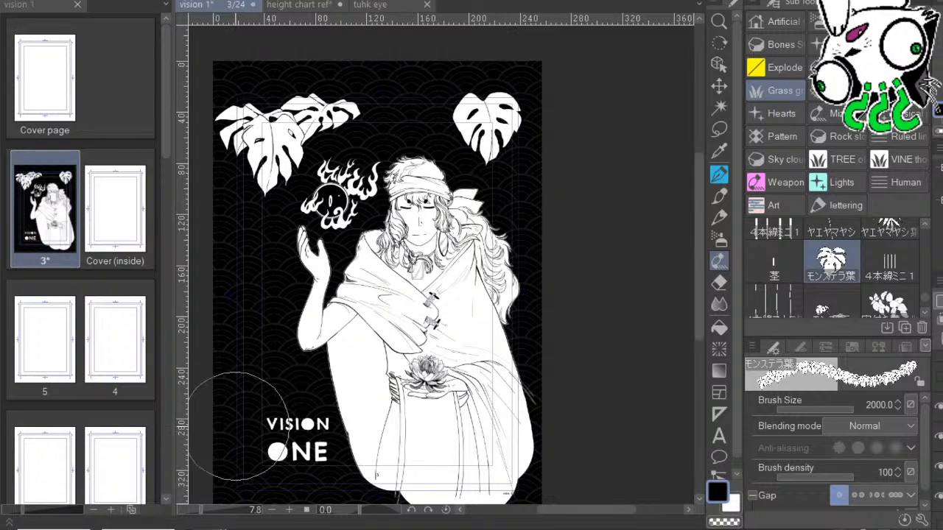
{"action": "key", "text": "ctrl+z"}
{"action": "key", "text": "ctrl+z"}
{"action": "key", "text": "ctrl+z"}
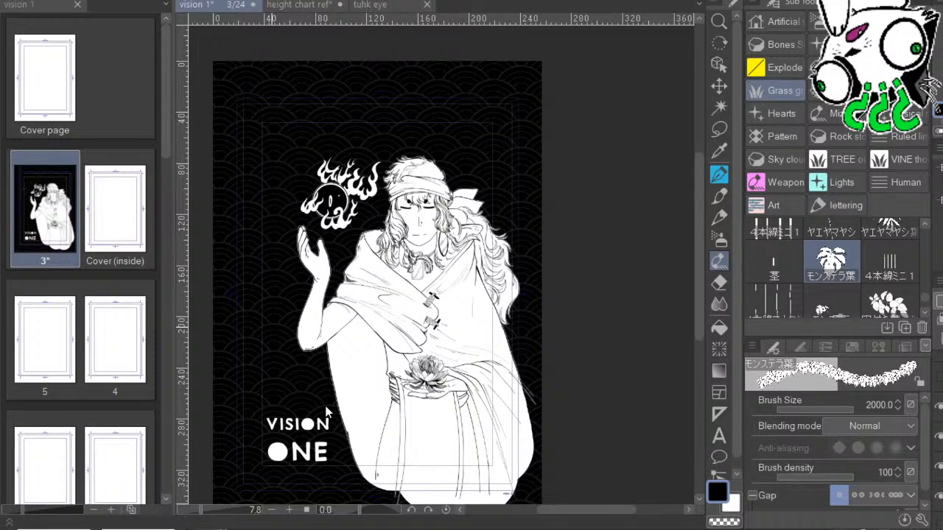
Try single モンステラ葉 leaves above the VISION ONE title and in the upper-left background near the flames, undoing each one.
{"action": "left_click", "coordinate": [262, 387]}
{"action": "key", "text": "ctrl+z"}
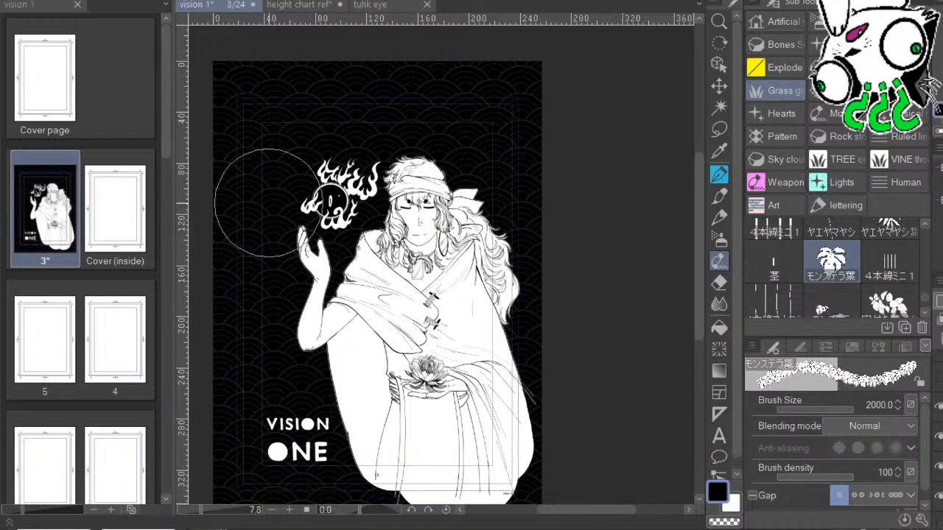
{"action": "left_click", "coordinate": [303, 143]}
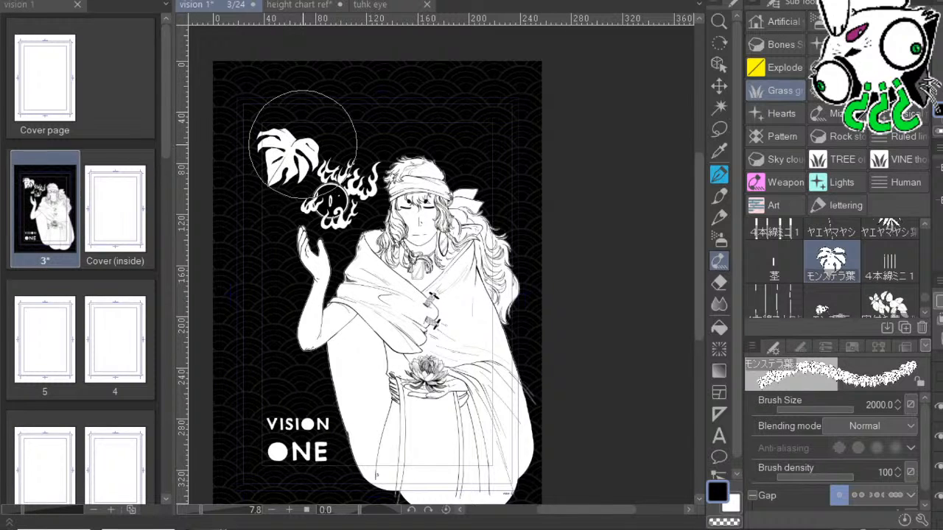
{"action": "key", "text": "ctrl+z"}
{"action": "left_click", "coordinate": [291, 137]}
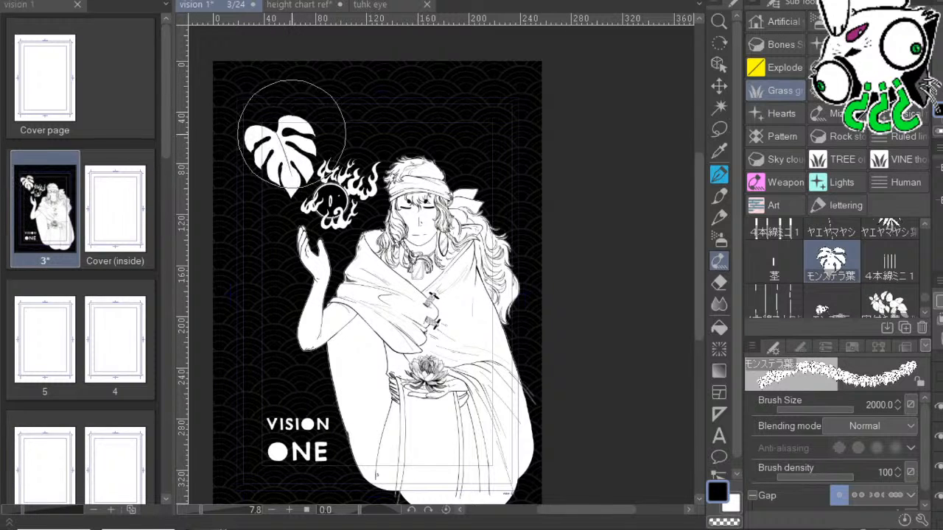
{"action": "key", "text": "ctrl+z"}
{"action": "left_click", "coordinate": [274, 144]}
{"action": "key", "text": "ctrl+z"}
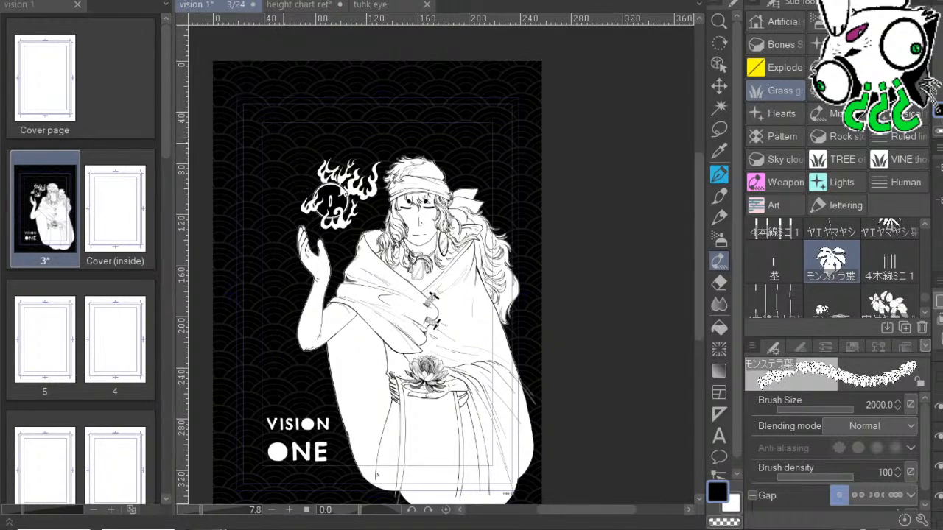
{"action": "left_click", "coordinate": [280, 153]}
{"action": "key", "text": "ctrl+z"}
{"action": "left_click", "coordinate": [277, 156]}
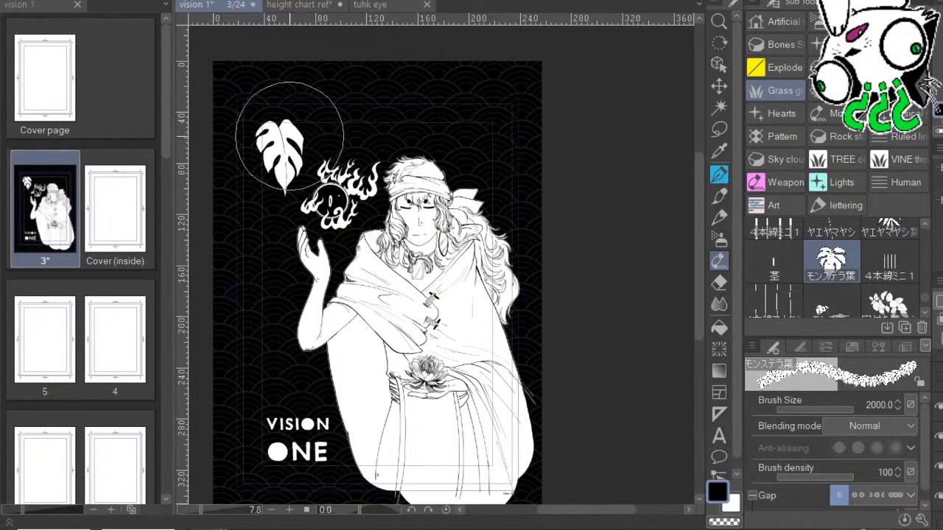
{"action": "key", "text": "ctrl+z"}
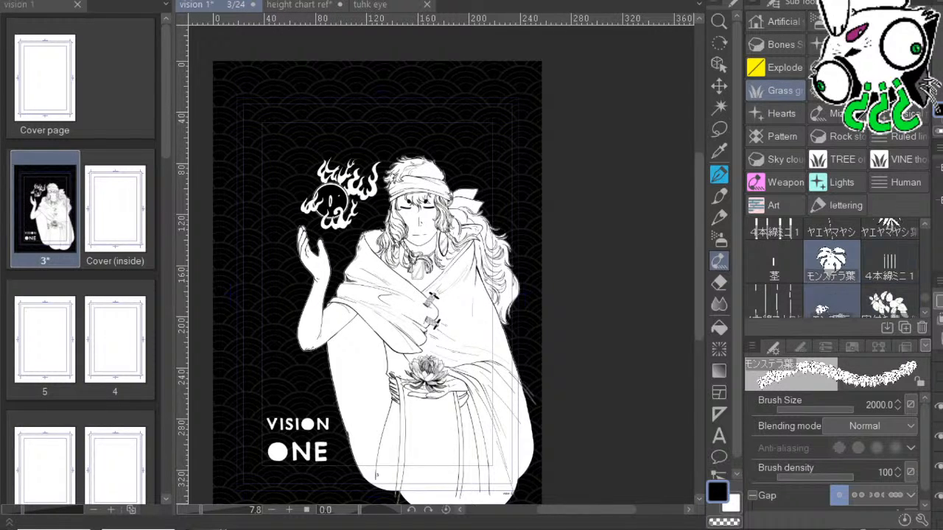
Try a short stroke with the stemmed モンステラ brush beside the flames, then undo it.
{"action": "scroll", "coordinate": [847, 272], "scroll_direction": "down", "scroll_amount": 1}
{"action": "left_click", "coordinate": [831, 299]}
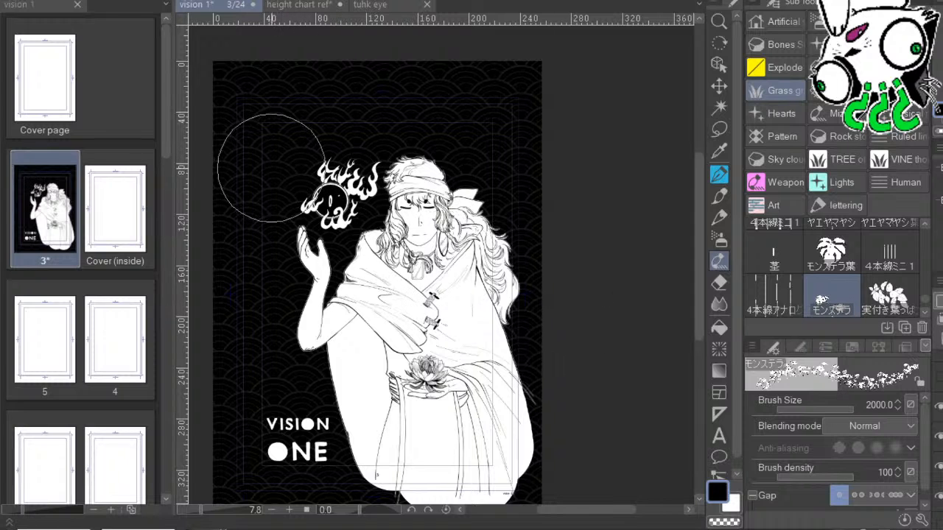
{"action": "left_click_drag", "start_coordinate": [252, 169], "coordinate": [286, 182]}
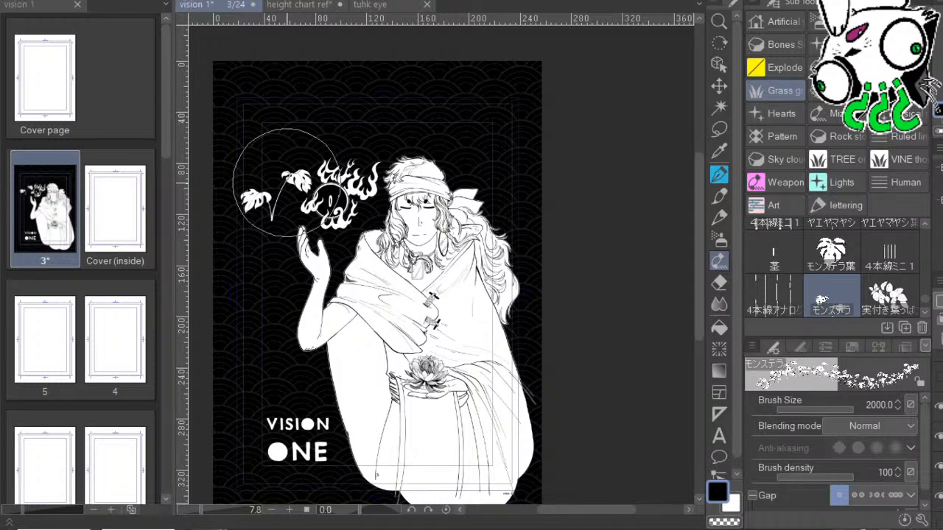
{"action": "key", "text": "ctrl+z"}
Stamp a leafy branch above the flames with the 何らかの木 brush at size 2000.
{"action": "left_click", "coordinate": [888, 294]}
{"action": "scroll", "coordinate": [847, 273], "scroll_direction": "down", "scroll_amount": 1}
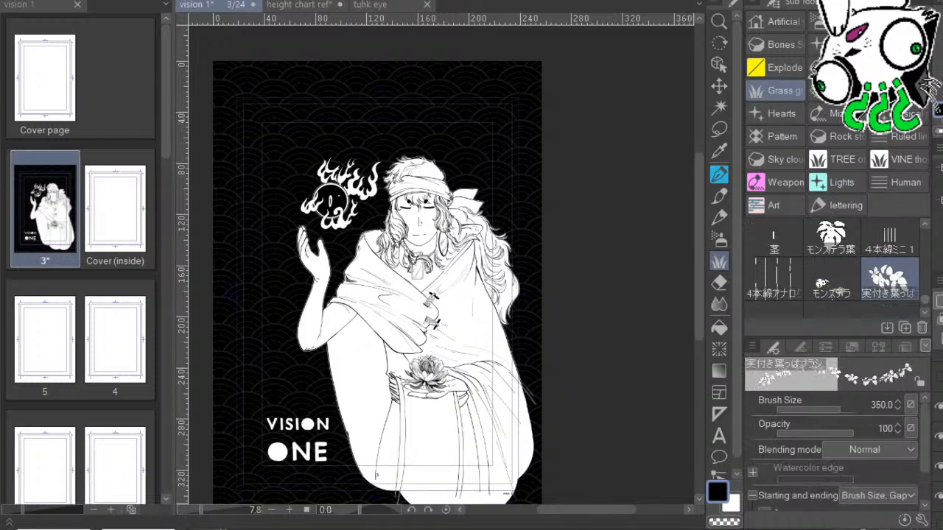
{"action": "scroll", "coordinate": [767, 288], "scroll_direction": "down", "scroll_amount": 1}
{"action": "left_click", "coordinate": [759, 291]}
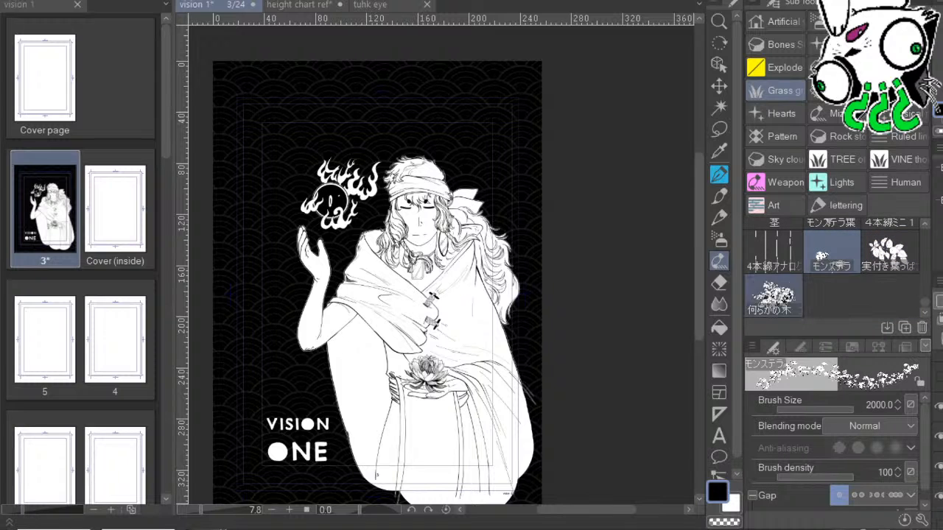
{"action": "left_click_drag", "start_coordinate": [442, 265], "coordinate": [492, 265], "text": "ctrl+alt"}
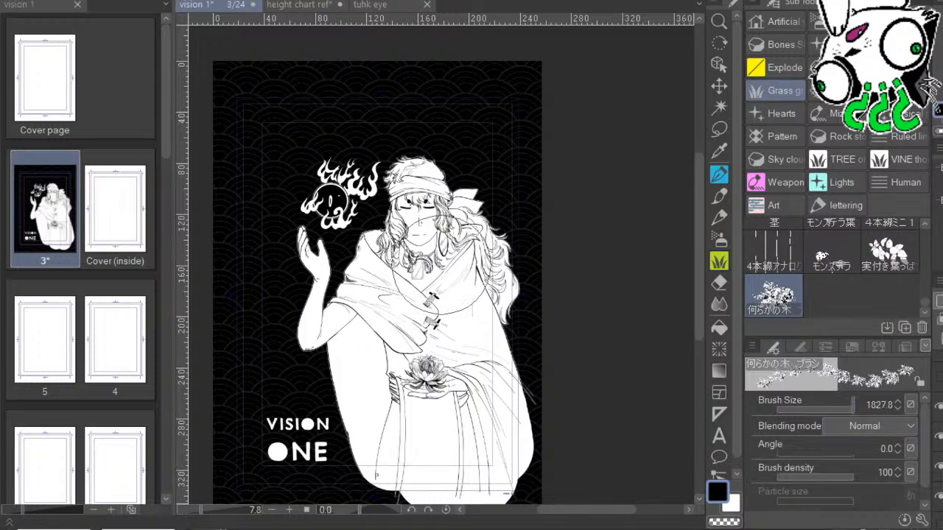
{"action": "left_click", "coordinate": [352, 188]}
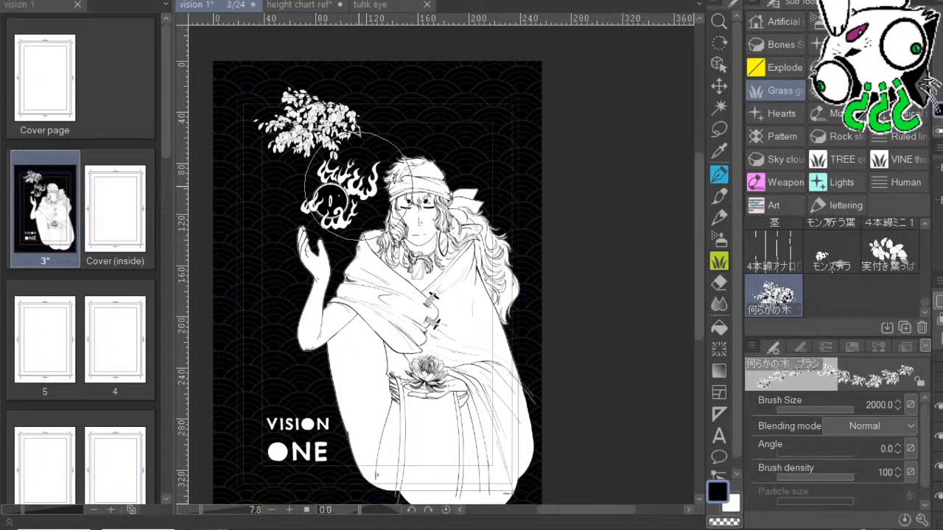
Scale up the leafy branch and position it so that it spans the full width of the cover's upper part.
{"action": "key", "text": "ctrl+t"}
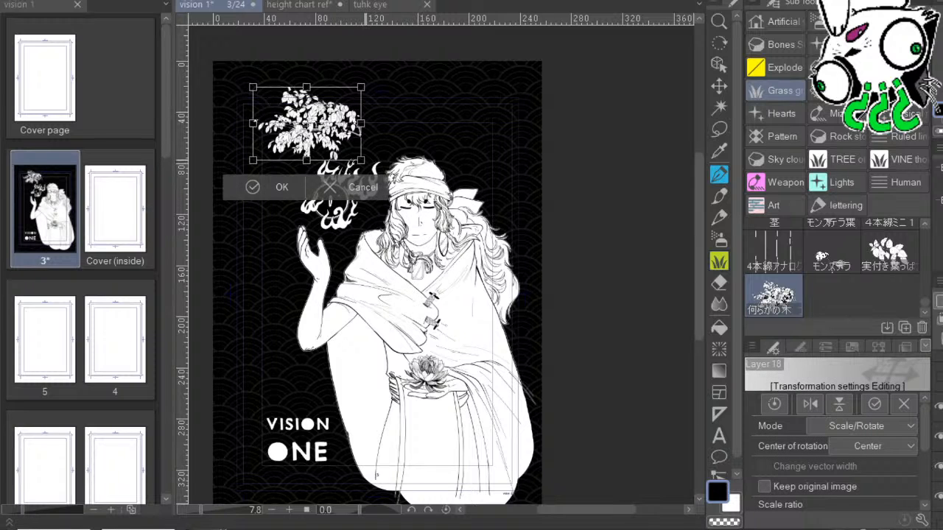
{"action": "left_click_drag", "start_coordinate": [360, 160], "coordinate": [571, 303]}
{"action": "left_click_drag", "start_coordinate": [629, 221], "coordinate": [583, 180]}
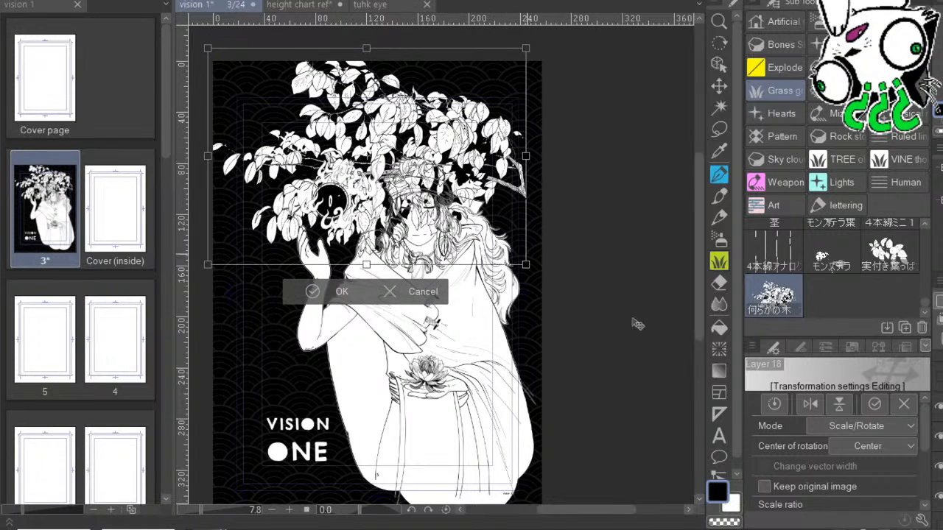
{"action": "left_click_drag", "start_coordinate": [525, 264], "coordinate": [556, 301]}
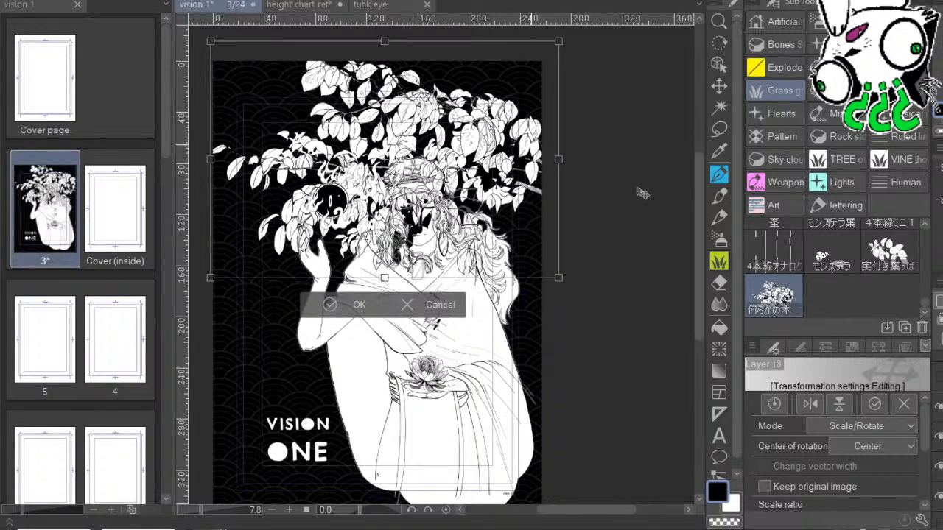
{"action": "left_click_drag", "start_coordinate": [638, 194], "coordinate": [616, 191]}
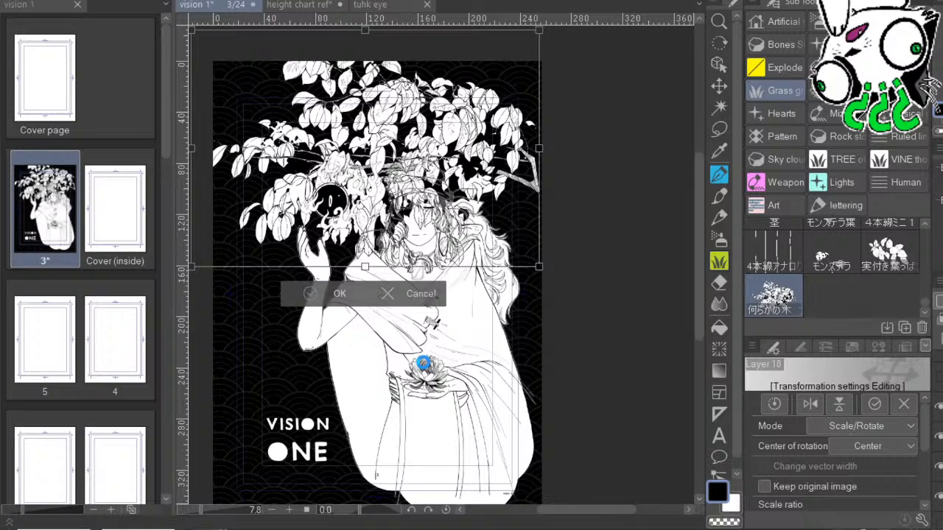
{"action": "left_click", "coordinate": [347, 292]}
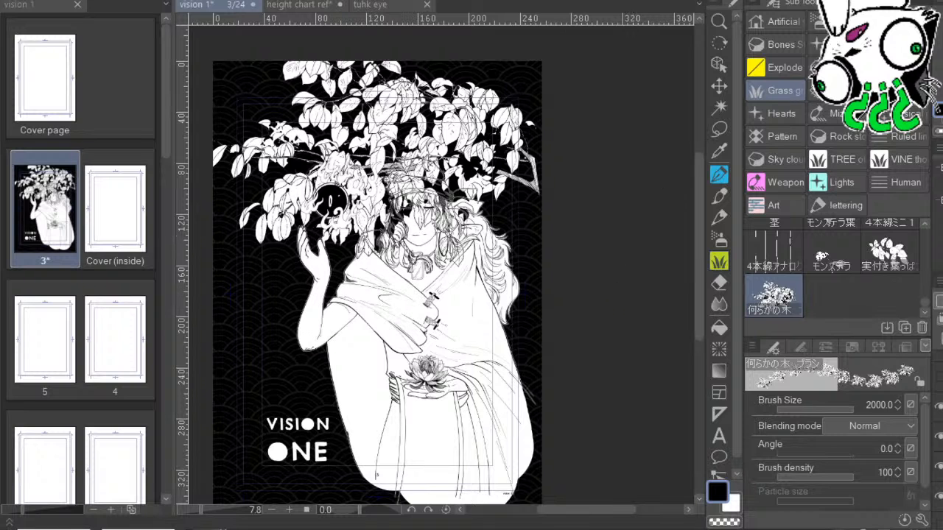
Select the enlarged branch's leaves and choose the Manga gradient for shading them.
{"action": "key", "text": "ctrl+shift+d"}
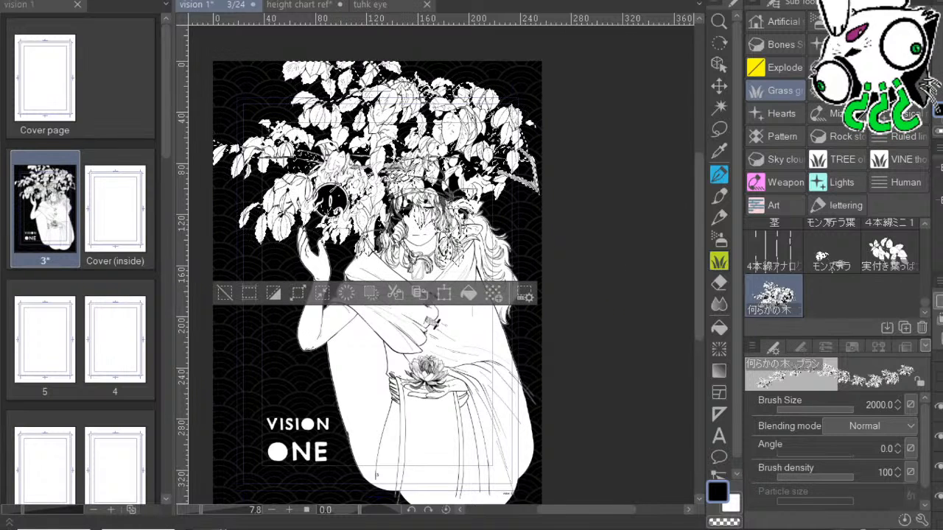
{"action": "key", "text": "g"}
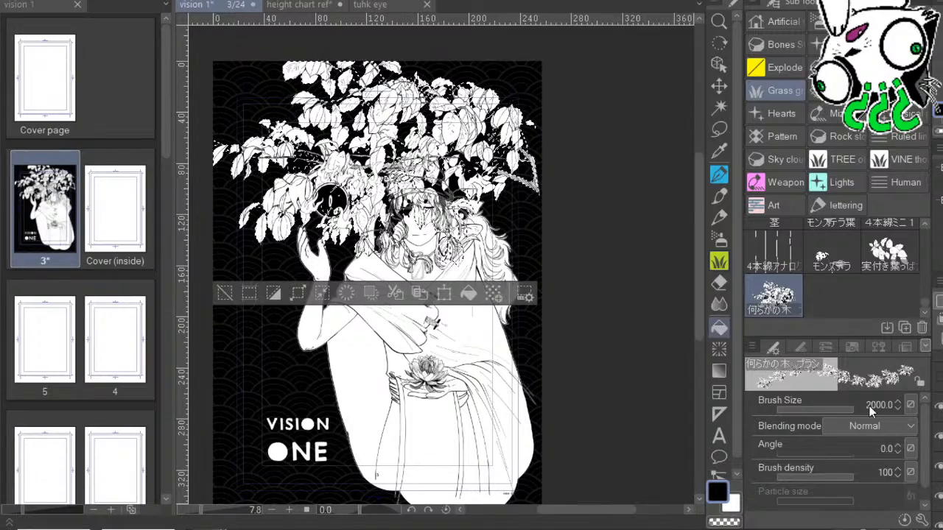
{"action": "key", "text": "g"}
Try Manga gradients across the selected leaves in different directions, undoing the attempts.
{"action": "left_click_drag", "start_coordinate": [598, 328], "coordinate": [115, 185]}
{"action": "key", "text": "ctrl+z"}
{"action": "mouse_move", "coordinate": [314, 440]}
{"action": "left_mouse_down"}
{"action": "mouse_move", "coordinate": [655, 77]}
{"action": "mouse_move", "coordinate": [774, 55]}
{"action": "left_mouse_up"}
{"action": "left_click_drag", "start_coordinate": [680, 177], "coordinate": [501, 159]}
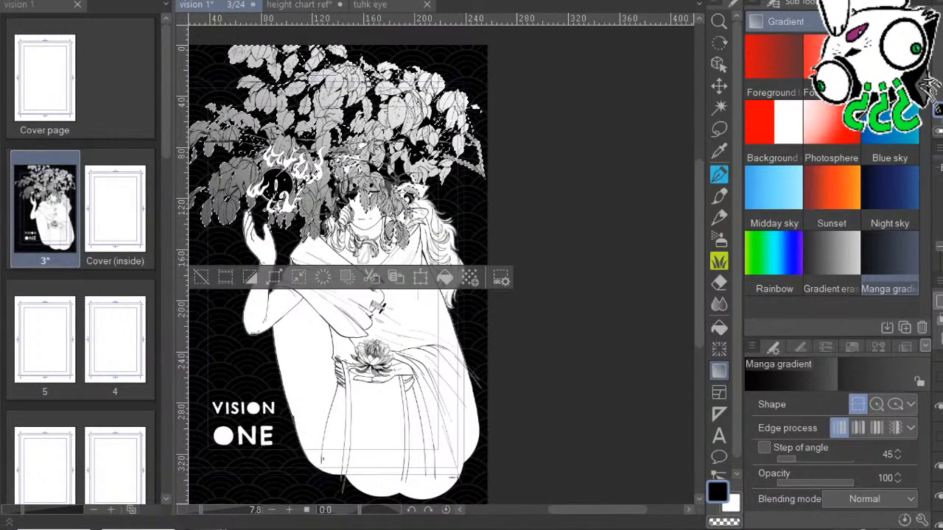
{"action": "left_click_drag", "start_coordinate": [189, 361], "coordinate": [468, 38]}
{"action": "key", "text": "ctrl+z"}
Shade the selected leaves with a dark grey-to-black Manga gradient, then clear the selection.
{"action": "left_click_drag", "start_coordinate": [588, 162], "coordinate": [75, 133]}
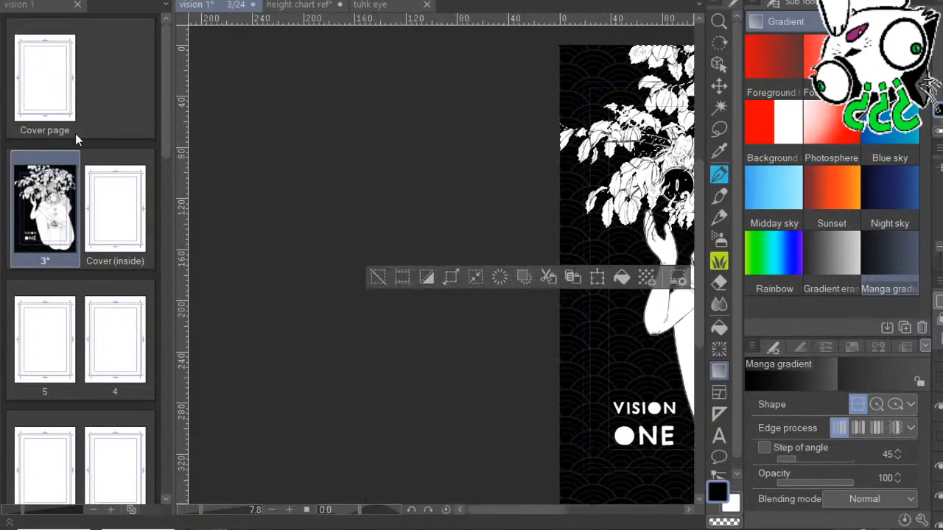
{"action": "left_click_drag", "start_coordinate": [680, 152], "coordinate": [251, 231]}
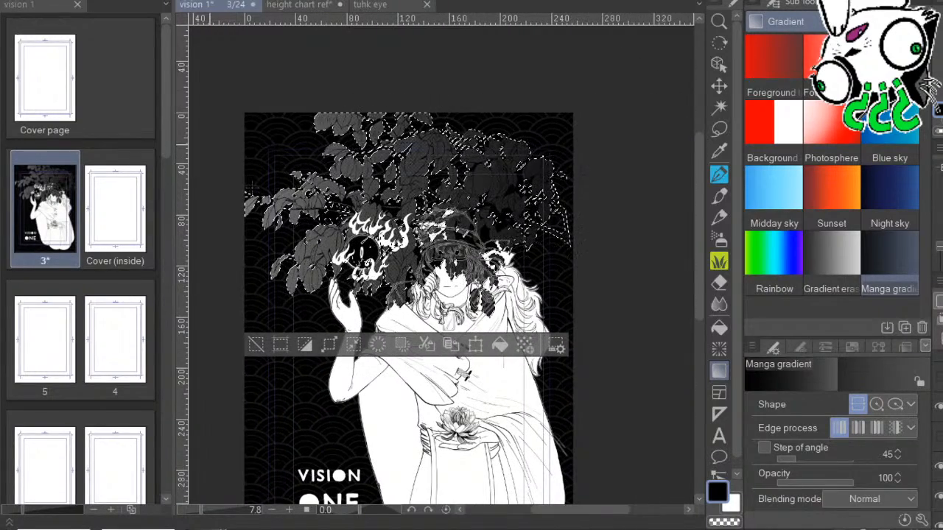
{"action": "left_click_drag", "start_coordinate": [700, 222], "coordinate": [667, 217]}
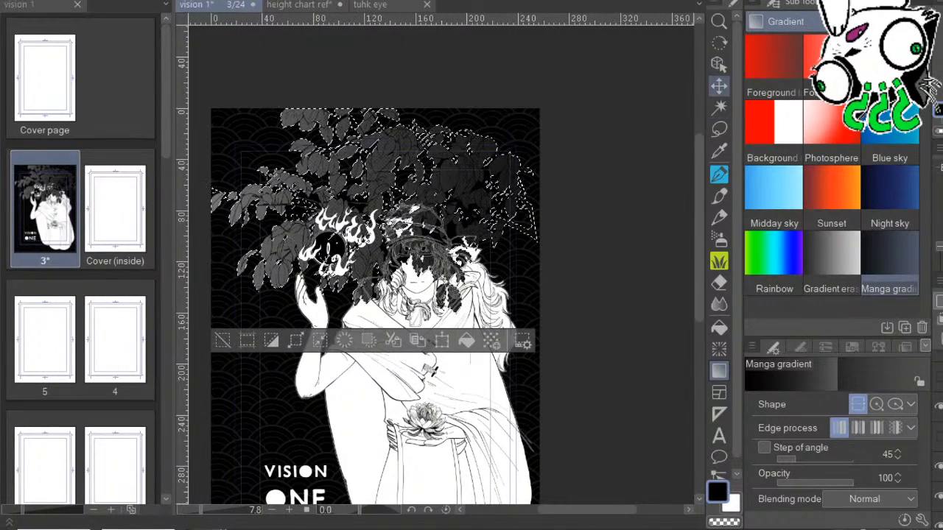
{"action": "key", "text": "ctrl+d"}
Select the background around the figure, invert the selection, and delete the leaves overlapping the figure.
{"action": "left_click_drag", "start_coordinate": [635, 396], "coordinate": [566, 305]}
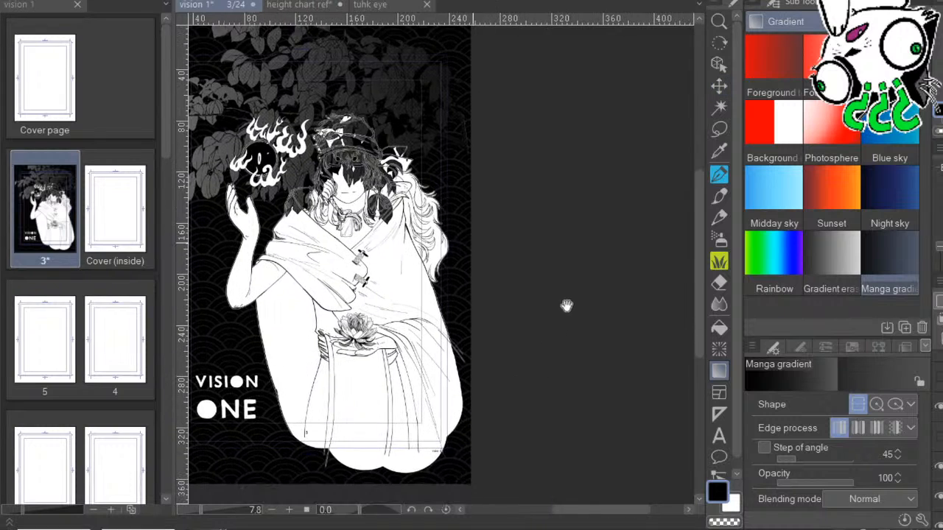
{"action": "left_click_drag", "start_coordinate": [634, 331], "coordinate": [553, 310]}
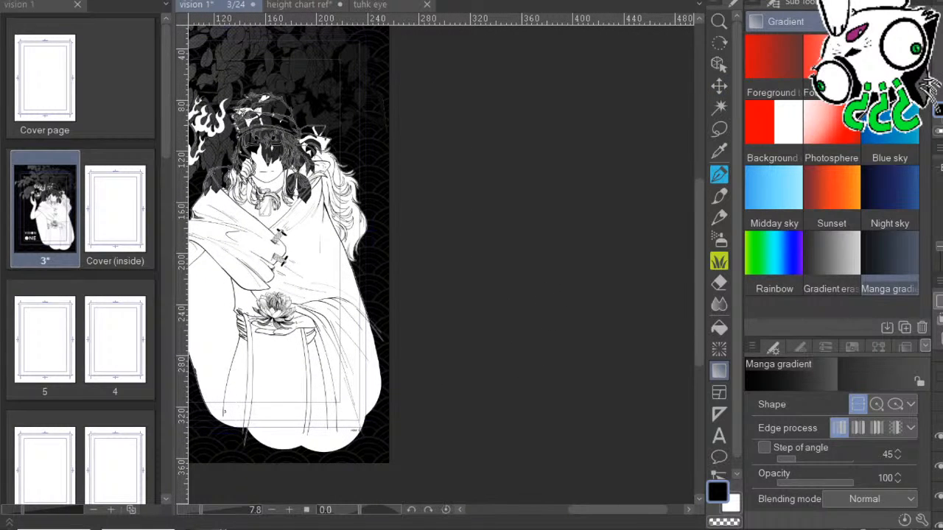
{"action": "left_click_drag", "start_coordinate": [190, 102], "coordinate": [489, 115]}
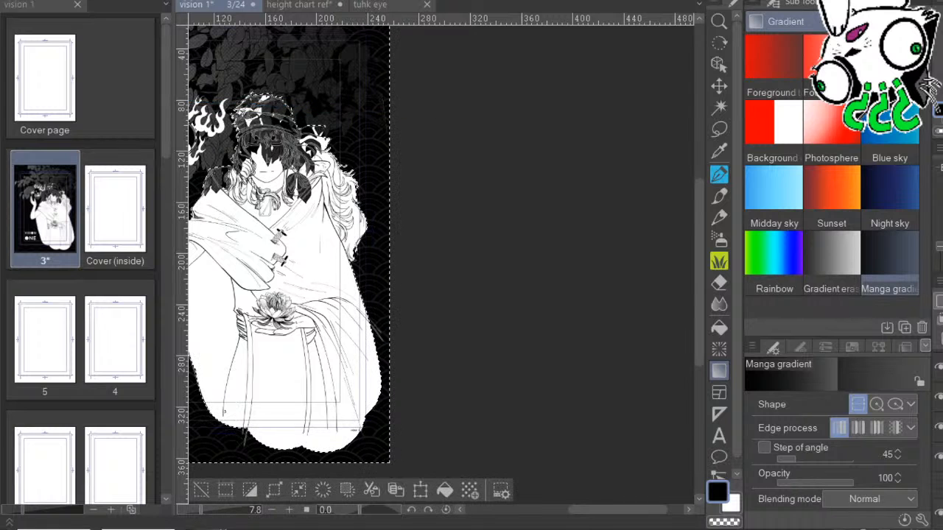
{"action": "left_click_drag", "start_coordinate": [538, 314], "coordinate": [737, 289]}
{"action": "key", "text": "ctrl+shift+i"}
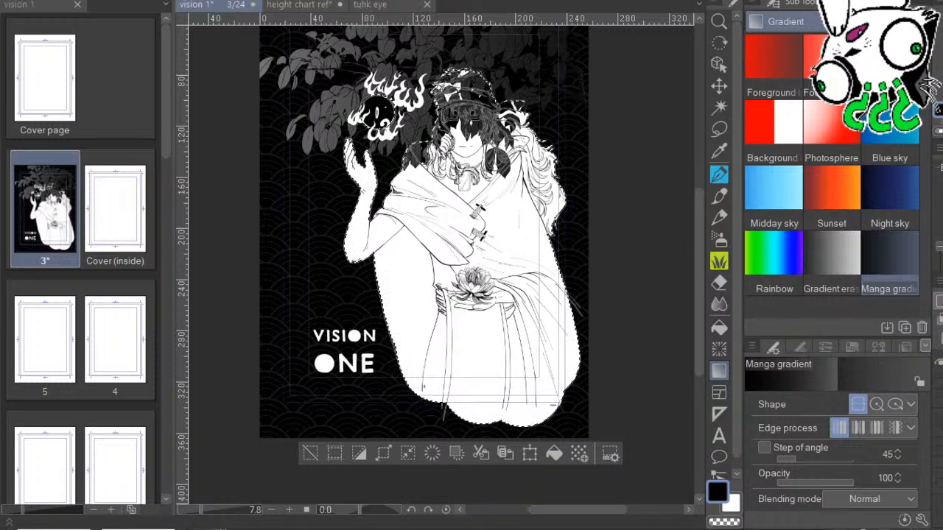
{"action": "left_click", "coordinate": [938, 336]}
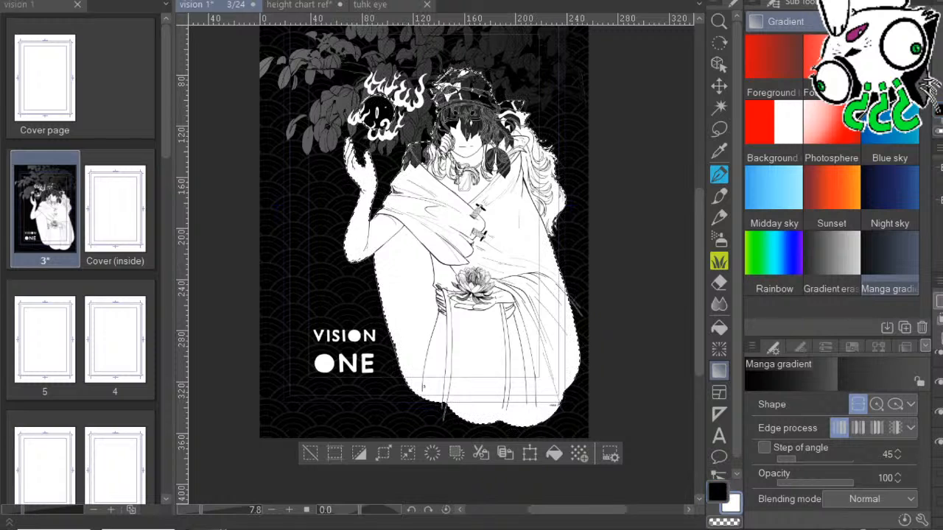
{"action": "key", "text": "Delete"}
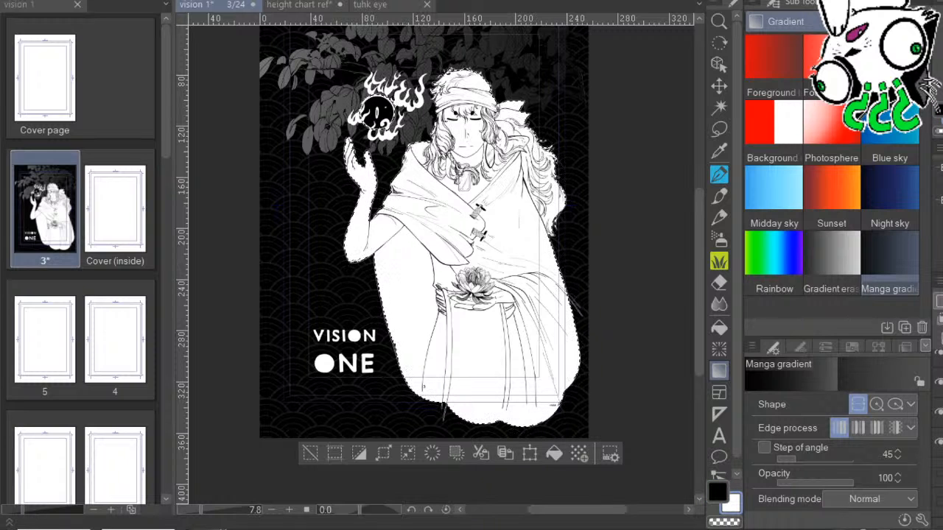
Clear the selection and examine the gradient-shaded foliage against the figure, flaming orb and title across the whole cover.
{"action": "key", "text": "ctrl+d"}
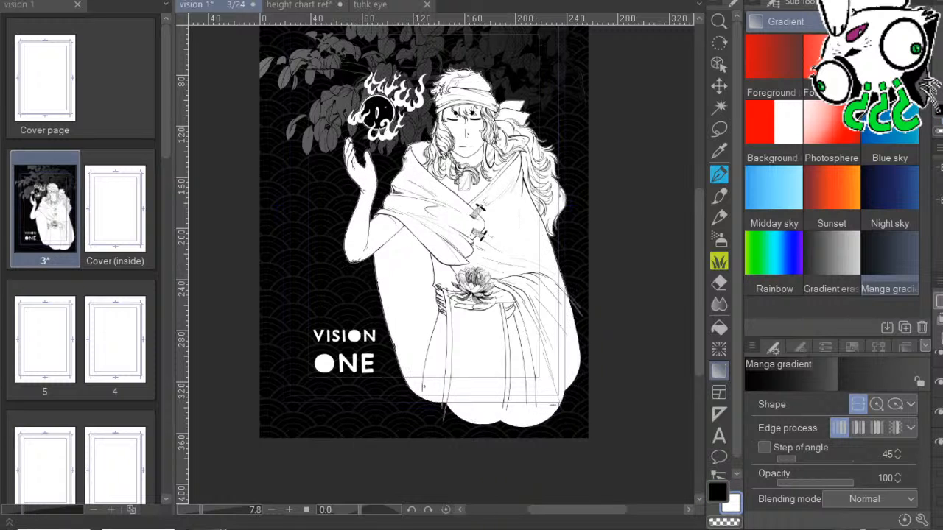
{"action": "left_click_drag", "start_coordinate": [690, 247], "coordinate": [664, 306]}
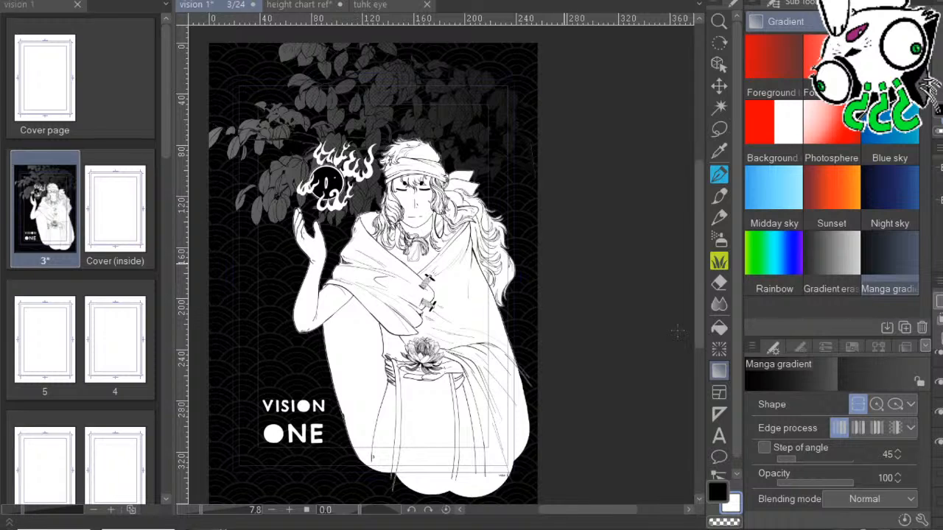
{"action": "left_click_drag", "start_coordinate": [588, 510], "coordinate": [567, 510]}
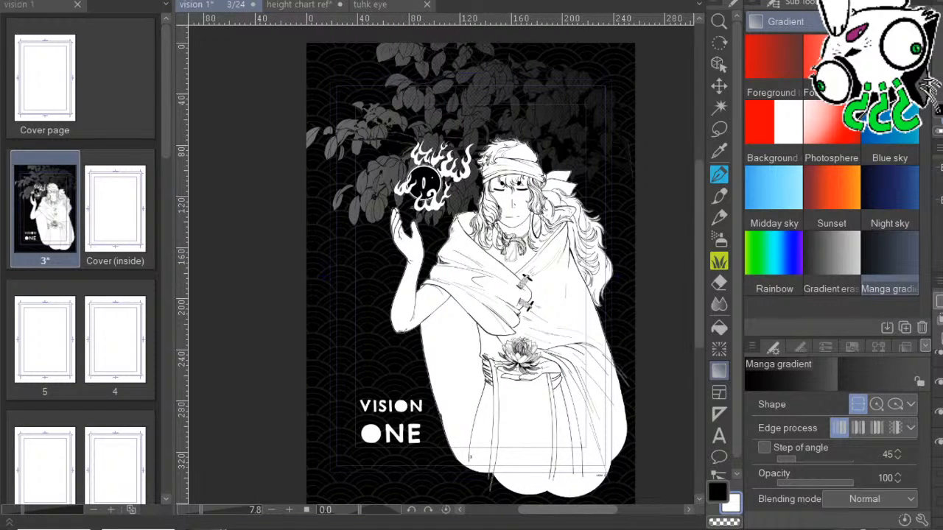
{"action": "key", "text": "ctrl+plus"}
{"action": "left_click_drag", "start_coordinate": [596, 221], "coordinate": [523, 215]}
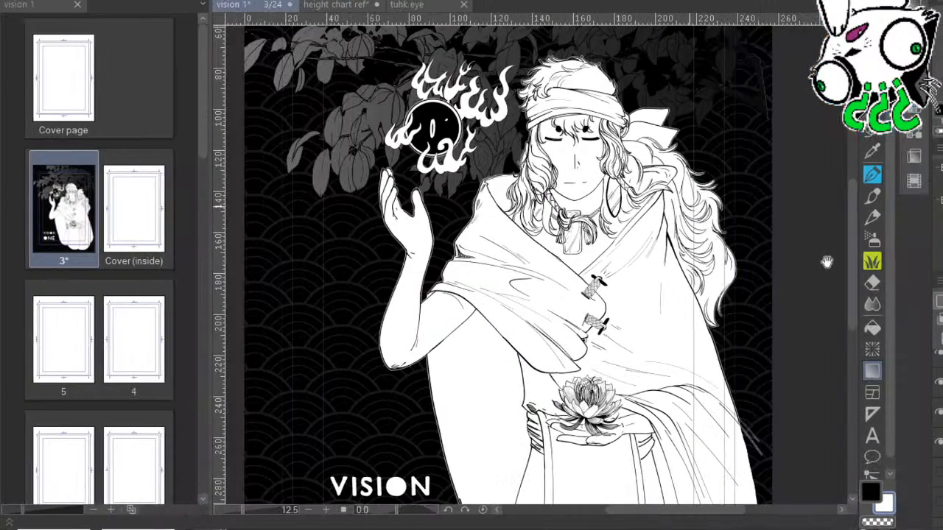
{"action": "left_click_drag", "start_coordinate": [827, 260], "coordinate": [854, 214]}
{"action": "key", "text": "ctrl+minus"}
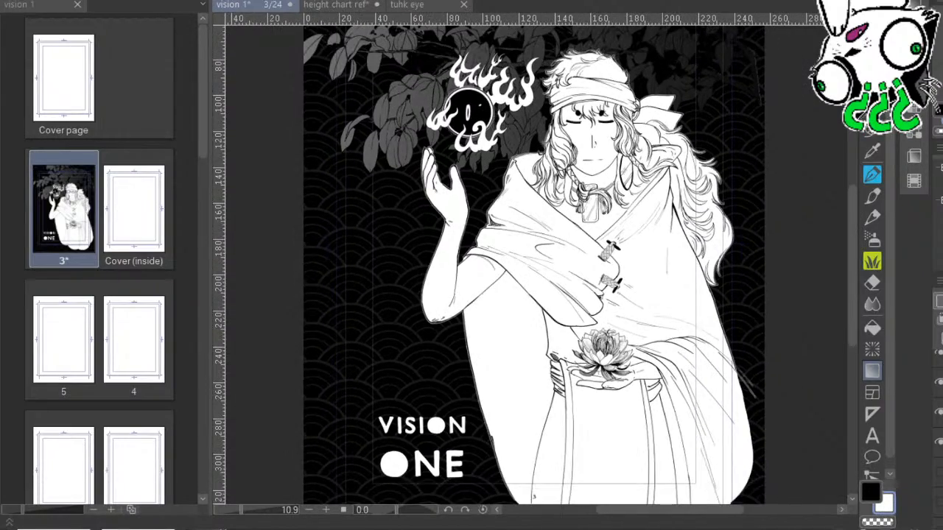
{"action": "left_click_drag", "start_coordinate": [855, 288], "coordinate": [838, 302]}
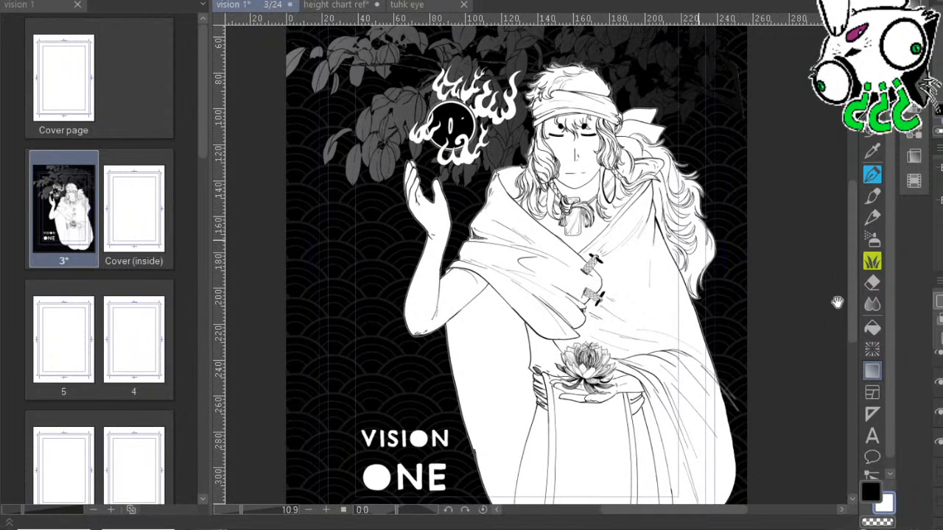
{"action": "key", "text": "ctrl+minus"}
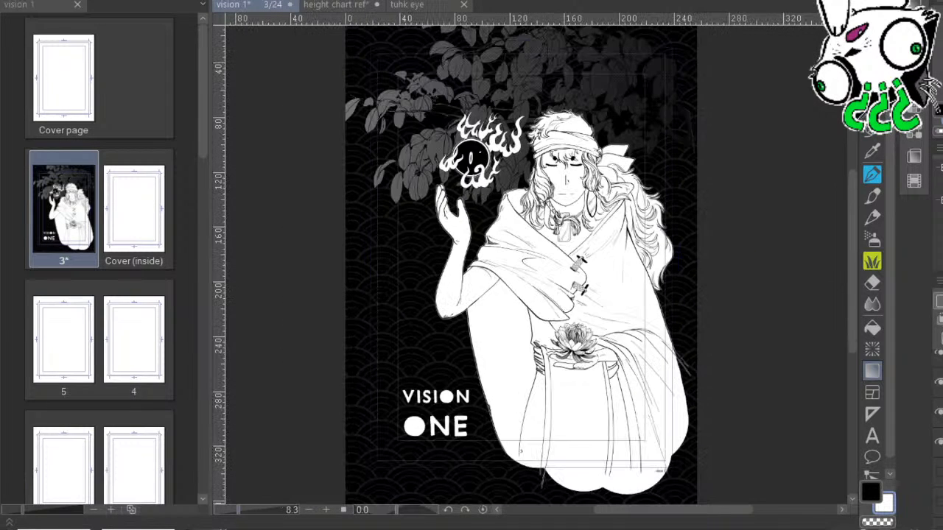
{"action": "key", "text": "ctrl+plus"}
{"action": "key", "text": "ctrl+minus"}
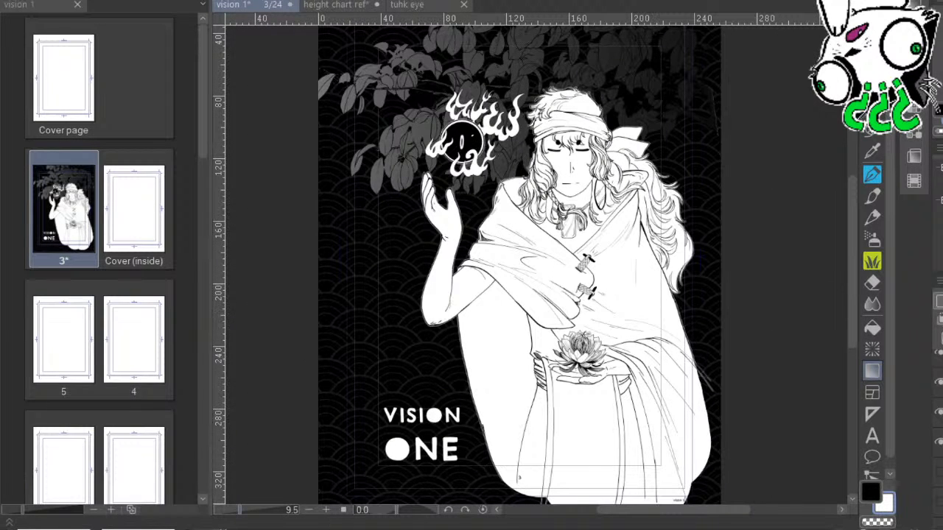
{"action": "left_click_drag", "start_coordinate": [773, 253], "coordinate": [771, 282]}
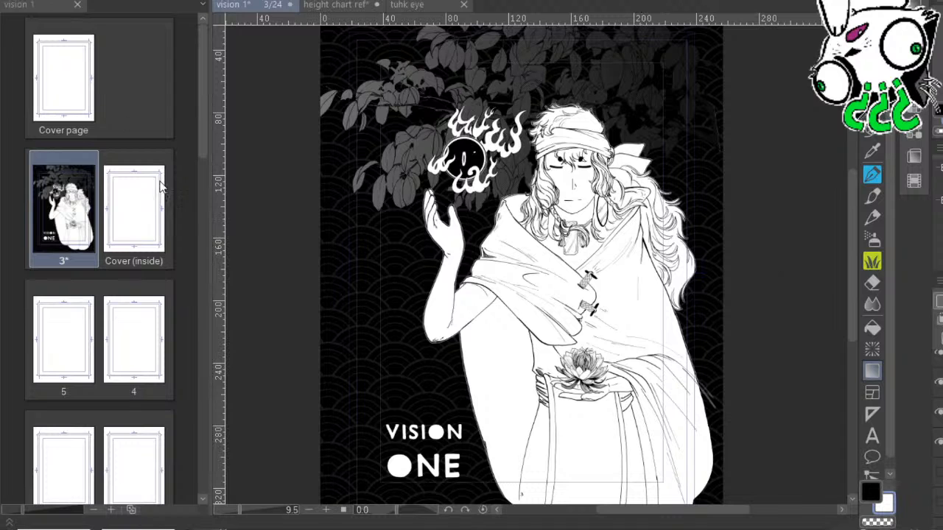
Create a new illustration from the dual-screen capture and try pen strokes over its stream analytics, undoing them.
{"action": "left_click", "coordinate": [149, 0]}
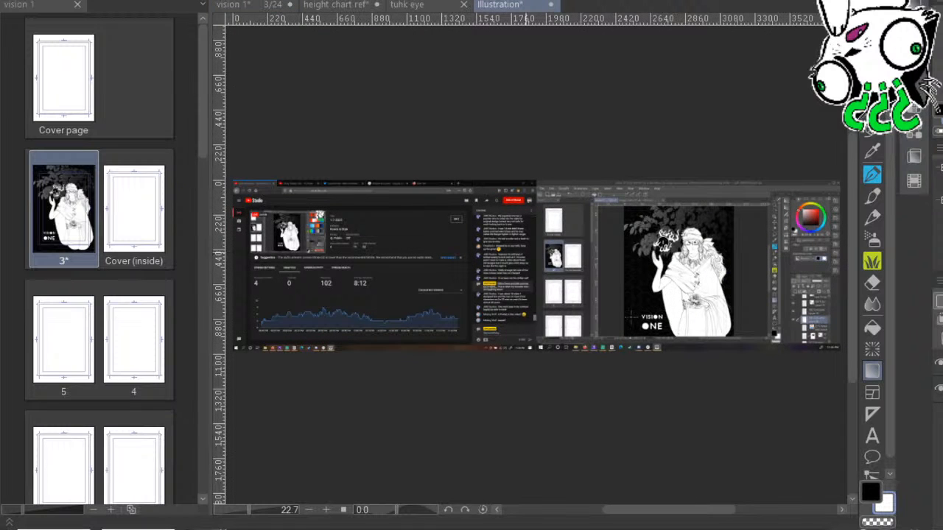
{"action": "left_click_drag", "start_coordinate": [278, 298], "coordinate": [445, 297]}
{"action": "key", "text": "ctrl+z"}
{"action": "key", "text": "p"}
{"action": "mouse_move", "coordinate": [295, 297]}
{"action": "left_mouse_down"}
{"action": "mouse_move", "coordinate": [337, 363]}
{"action": "mouse_move", "coordinate": [519, 350]}
{"action": "mouse_move", "coordinate": [265, 293]}
{"action": "left_mouse_up"}
{"action": "key", "text": "ctrl+z"}
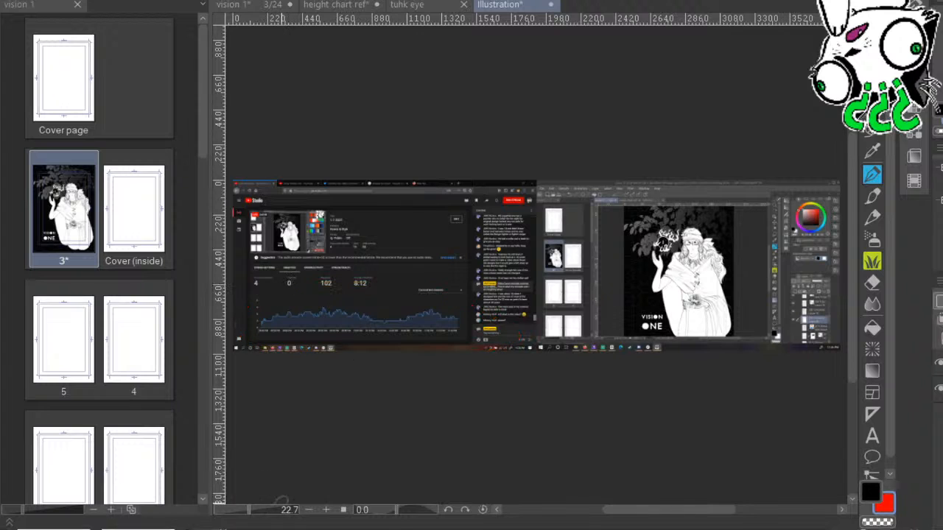
Mark the time axis of the captured viewer graph with a red pen stroke.
{"action": "left_click", "coordinate": [263, 510]}
{"action": "left_click_drag", "start_coordinate": [448, 435], "coordinate": [693, 335]}
{"action": "left_click_drag", "start_coordinate": [379, 372], "coordinate": [798, 290]}
{"action": "left_click", "coordinate": [261, 510]}
{"action": "left_click_drag", "start_coordinate": [671, 336], "coordinate": [853, 328]}
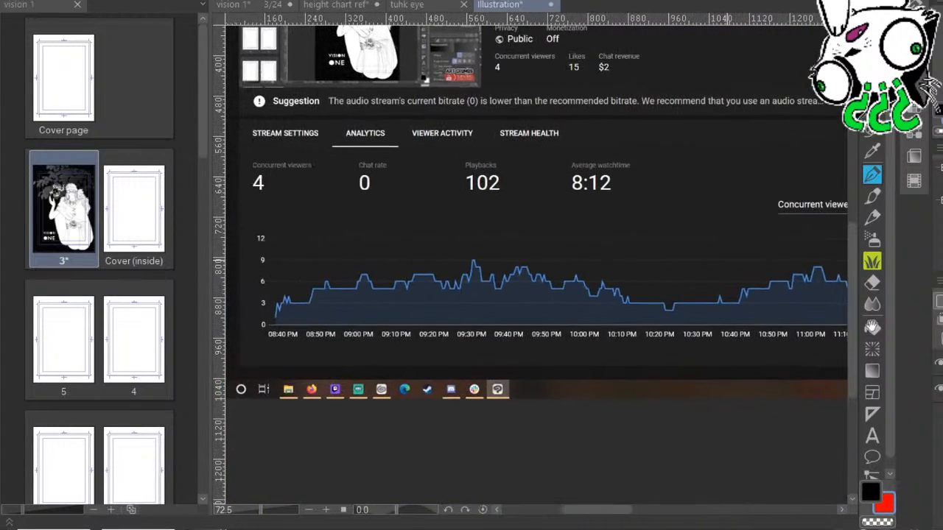
{"action": "mouse_move", "coordinate": [254, 332]}
{"action": "left_mouse_down"}
{"action": "mouse_move", "coordinate": [665, 313]}
{"action": "mouse_move", "coordinate": [837, 321]}
{"action": "mouse_move", "coordinate": [448, 372]}
{"action": "left_mouse_up"}
Crop the capture to a 1:1 rectangle selection framing the VISION ONE cover, then clear the selection.
{"action": "left_click_drag", "start_coordinate": [758, 299], "coordinate": [522, 296]}
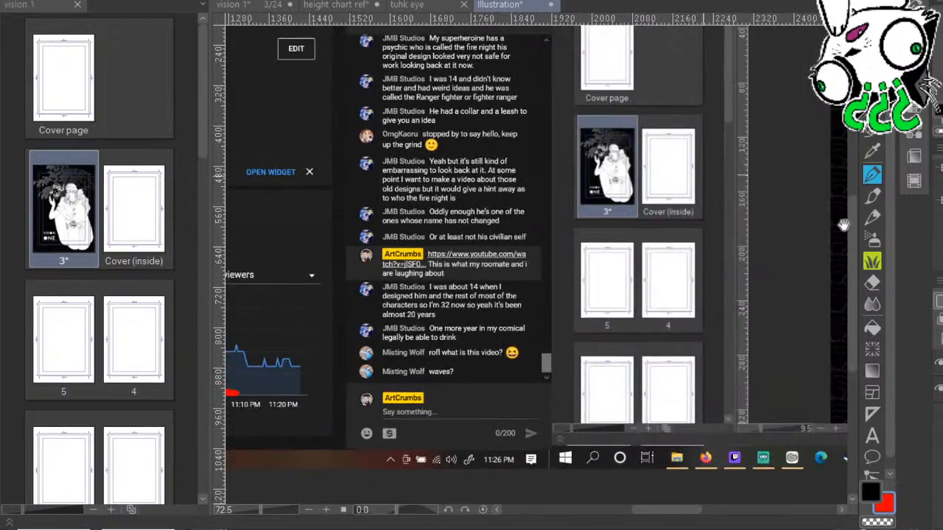
{"action": "left_click_drag", "start_coordinate": [842, 223], "coordinate": [565, 307]}
{"action": "left_click_drag", "start_coordinate": [862, 281], "coordinate": [600, 267]}
{"action": "left_click_drag", "start_coordinate": [823, 240], "coordinate": [826, 221]}
{"action": "key", "text": "ctrl+minus"}
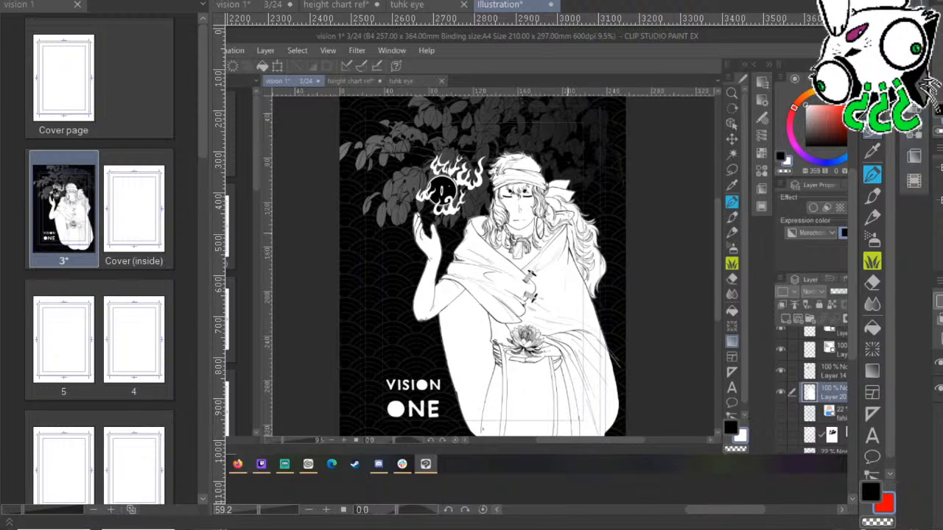
{"action": "left_click", "coordinate": [915, 3]}
{"action": "left_click", "coordinate": [774, 67]}
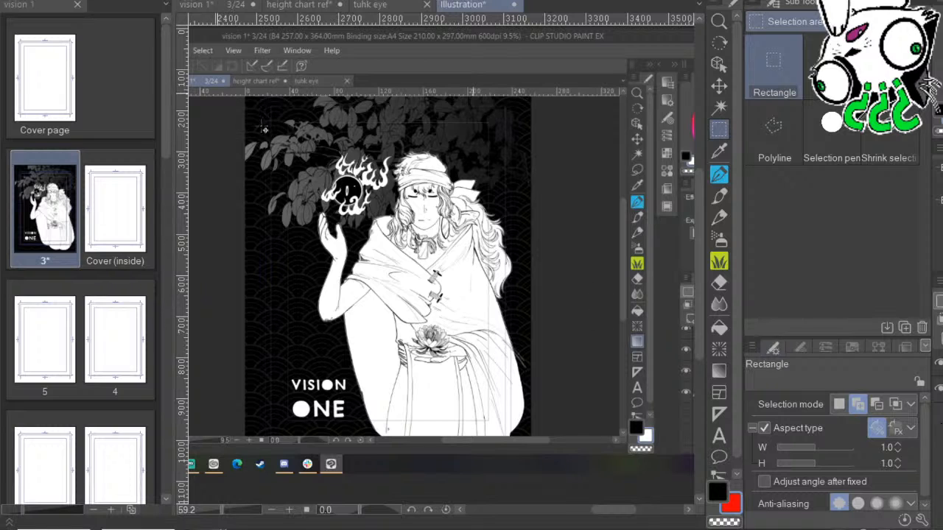
{"action": "mouse_move", "coordinate": [214, 96]}
{"action": "left_mouse_down"}
{"action": "mouse_move", "coordinate": [444, 257]}
{"action": "mouse_move", "coordinate": [556, 437]}
{"action": "left_mouse_up"}
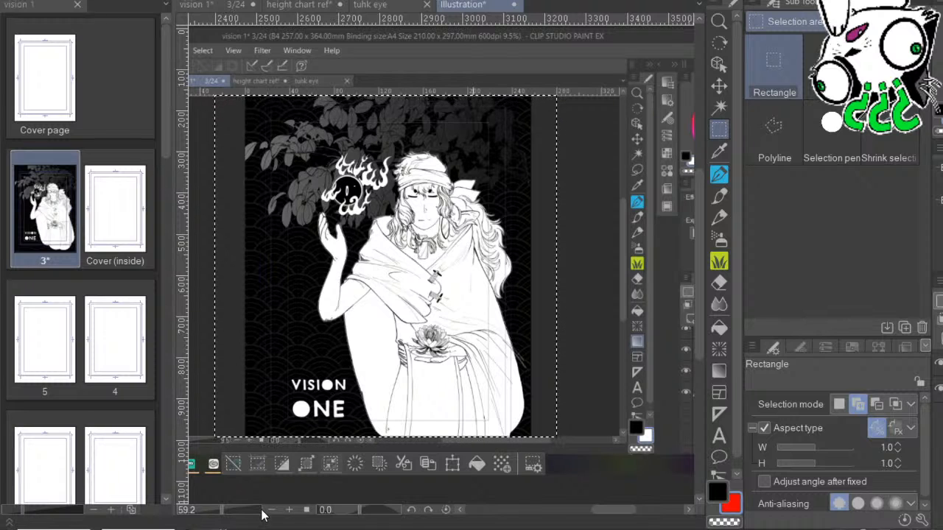
{"action": "left_click", "coordinate": [257, 463]}
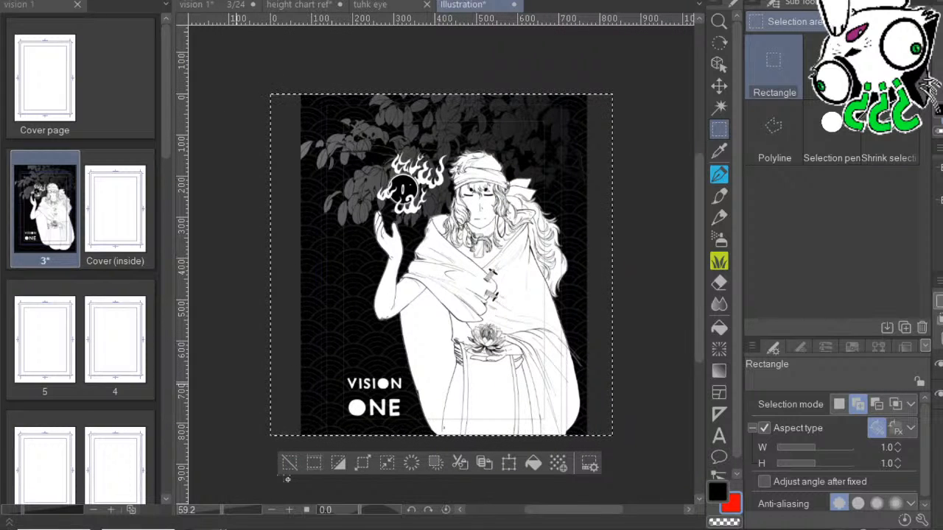
{"action": "key", "text": "p"}
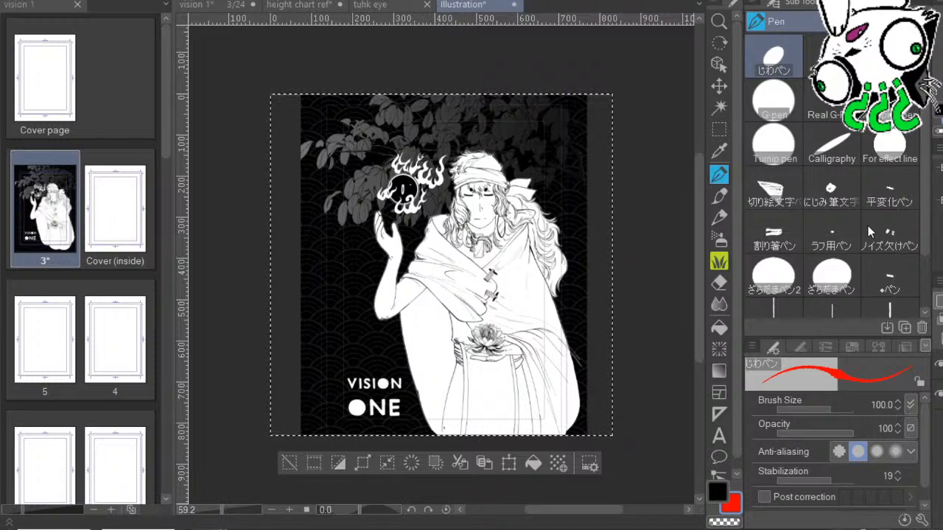
{"action": "key", "text": "ctrl+d"}
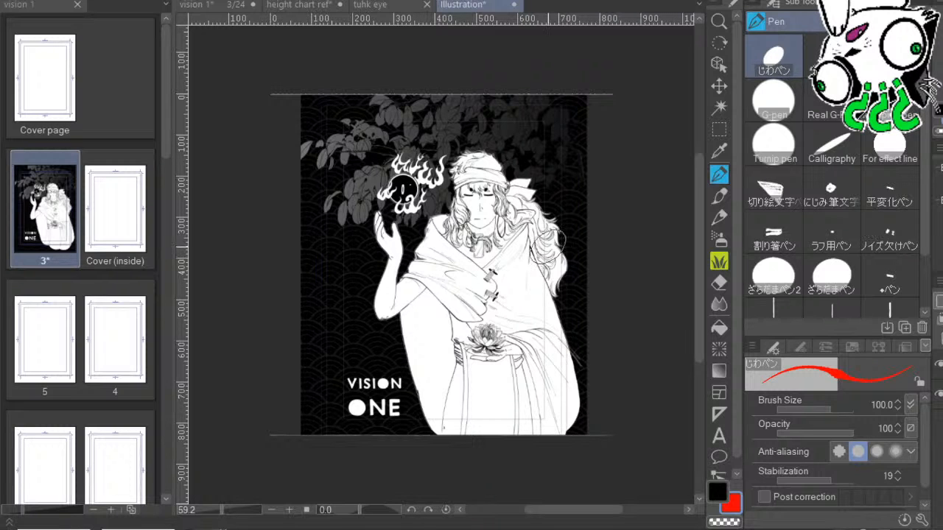
{"action": "mouse_move", "coordinate": [646, 308]}
{"action": "left_mouse_down"}
{"action": "mouse_move", "coordinate": [655, 299]}
{"action": "mouse_move", "coordinate": [644, 339]}
{"action": "left_mouse_up"}
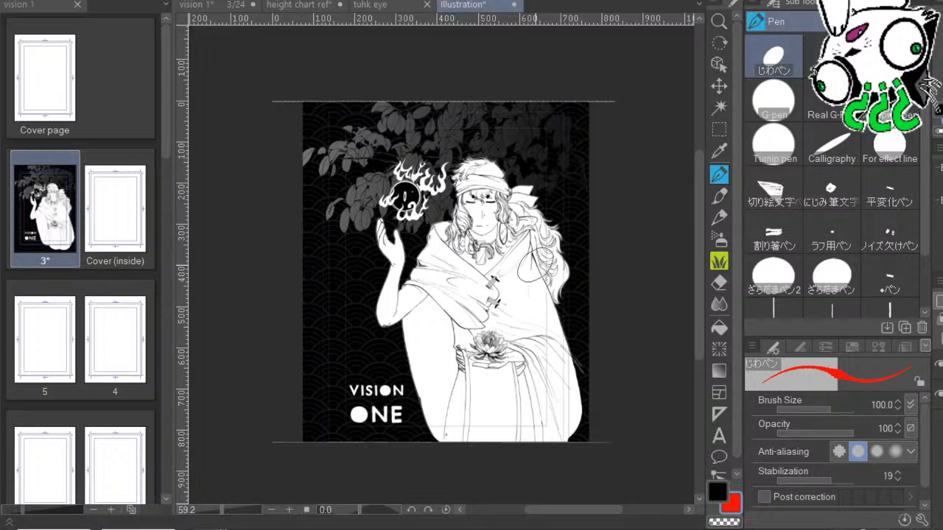
{"action": "mouse_move", "coordinate": [537, 291]}
{"action": "left_mouse_down"}
{"action": "mouse_move", "coordinate": [546, 294]}
{"action": "mouse_move", "coordinate": [530, 323]}
{"action": "left_mouse_up"}
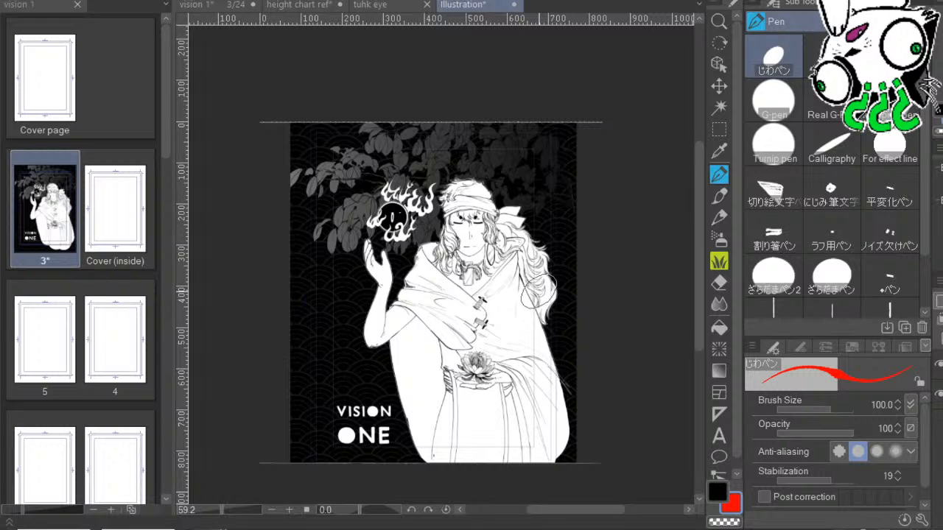
{"action": "mouse_move", "coordinate": [540, 294]}
{"action": "left_mouse_down"}
{"action": "mouse_move", "coordinate": [524, 297]}
{"action": "mouse_move", "coordinate": [532, 324]}
{"action": "mouse_move", "coordinate": [547, 331]}
{"action": "left_mouse_up"}
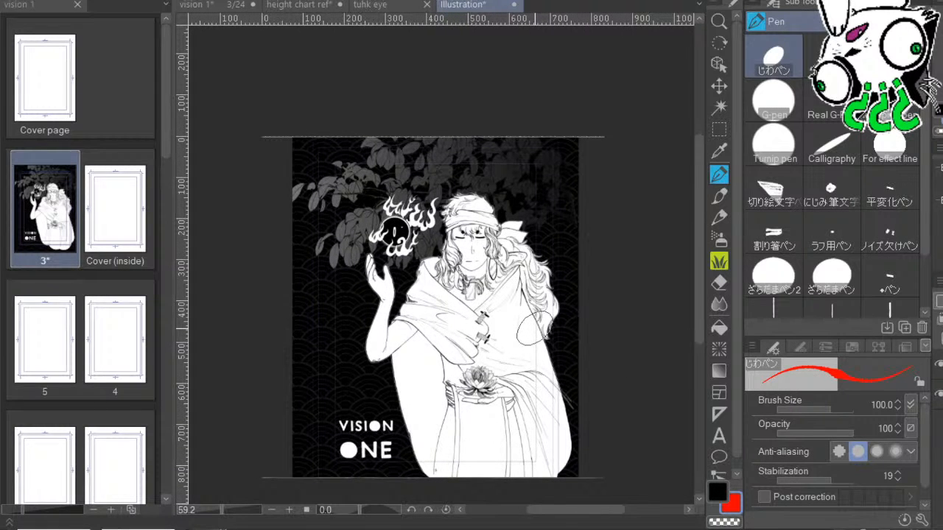